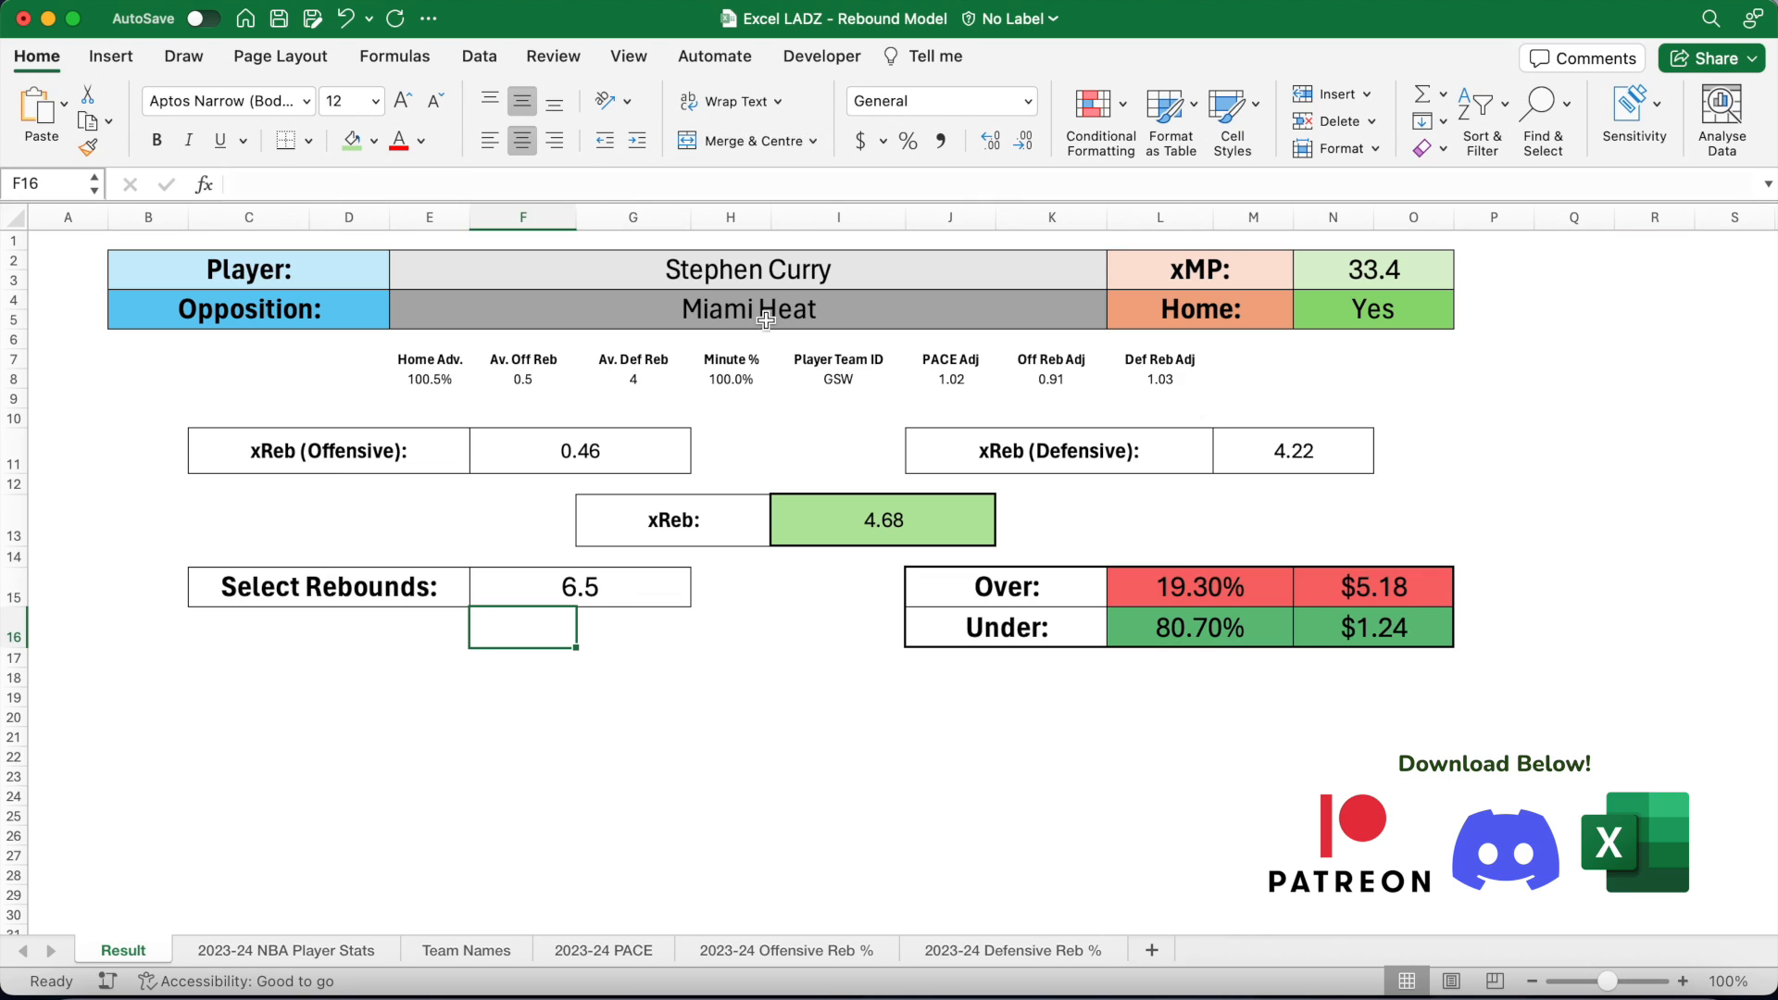
# Step: Choose the new player, set Opposition to Denver Nuggets and Select Rebounds to 3.5
pyautogui.write('Chris')
pyautogui.click(432, 377)
pyautogui.write('Denv')
pyautogui.click(580, 587)
pyautogui.write('3.5')
pyautogui.press('Return')
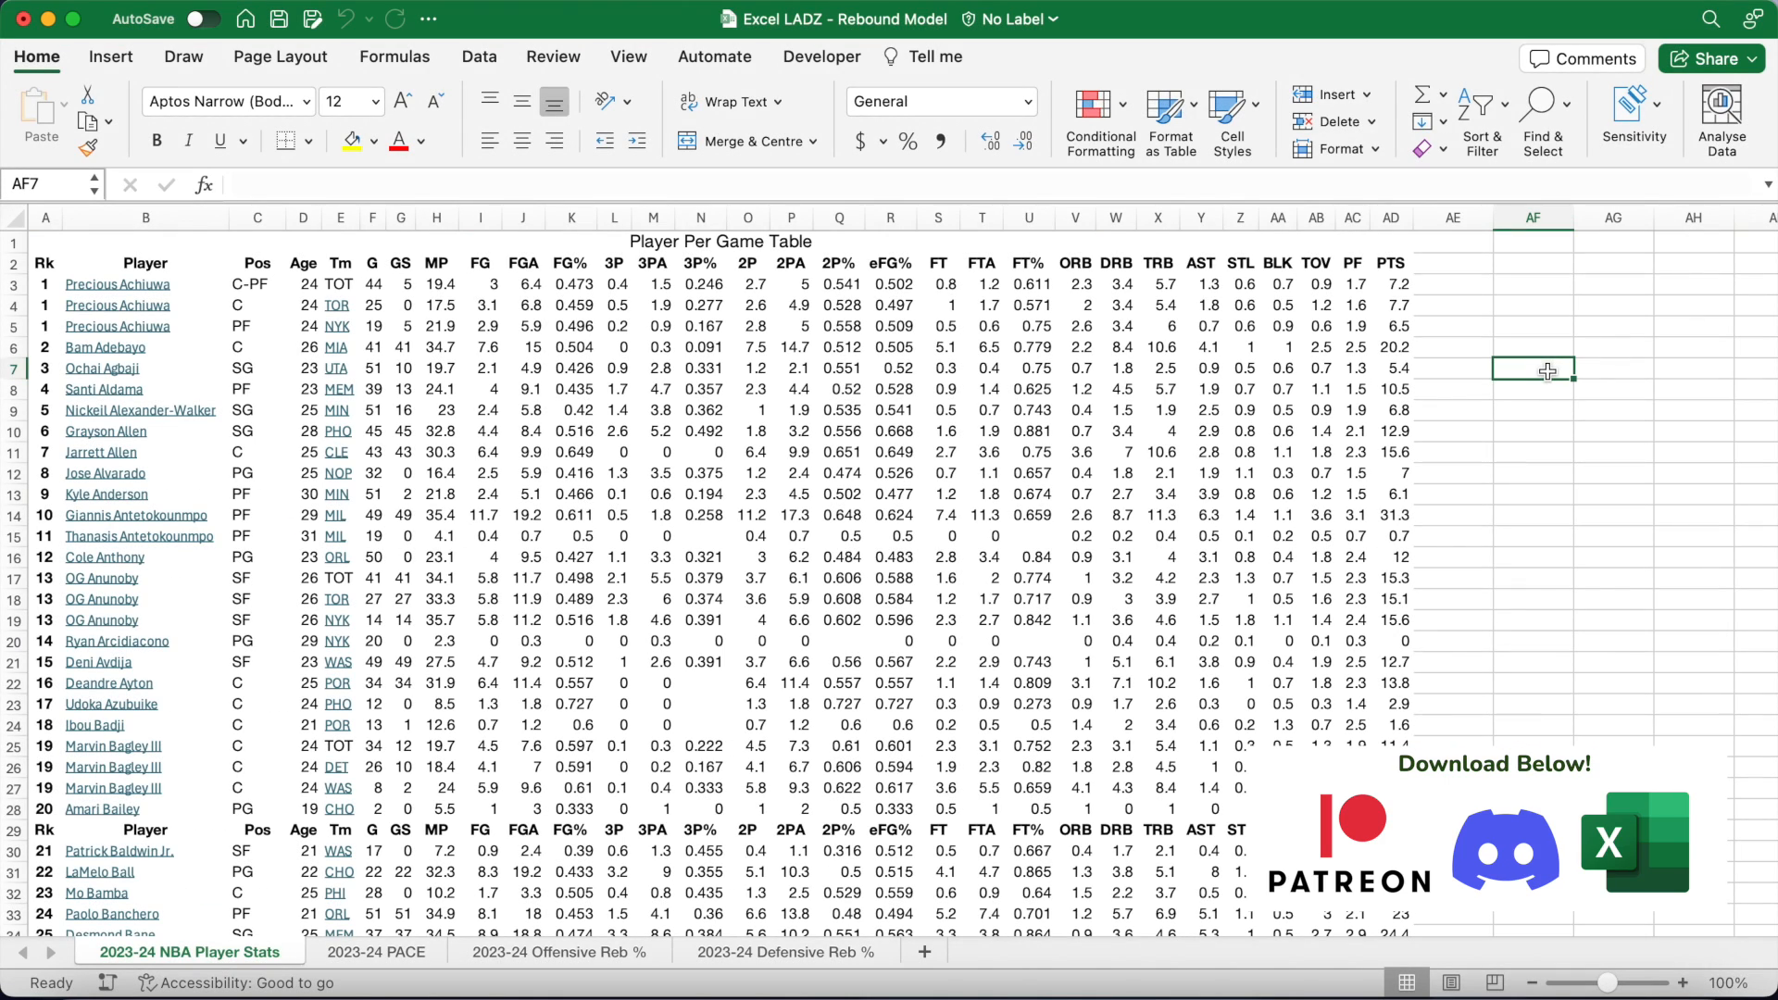
# Step: Add a bold 'Players' header in cell AG2
pyautogui.hscroll(5, 1547, 370)
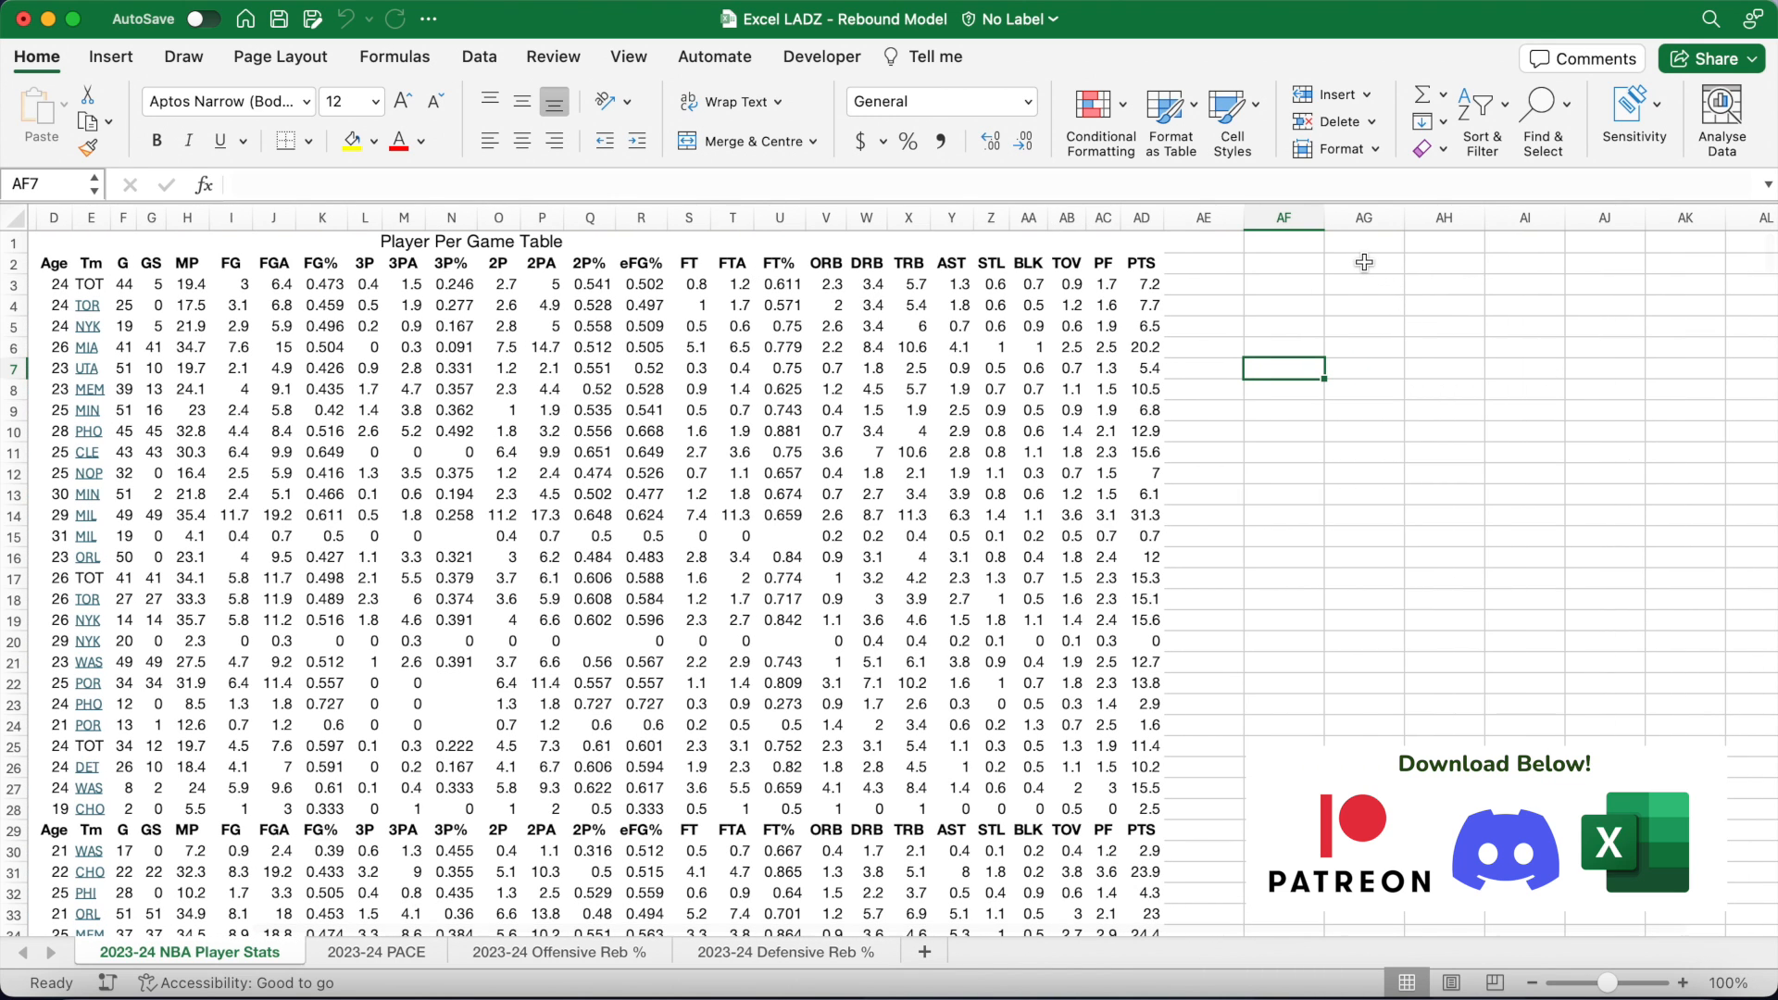
pyautogui.click(1364, 261)
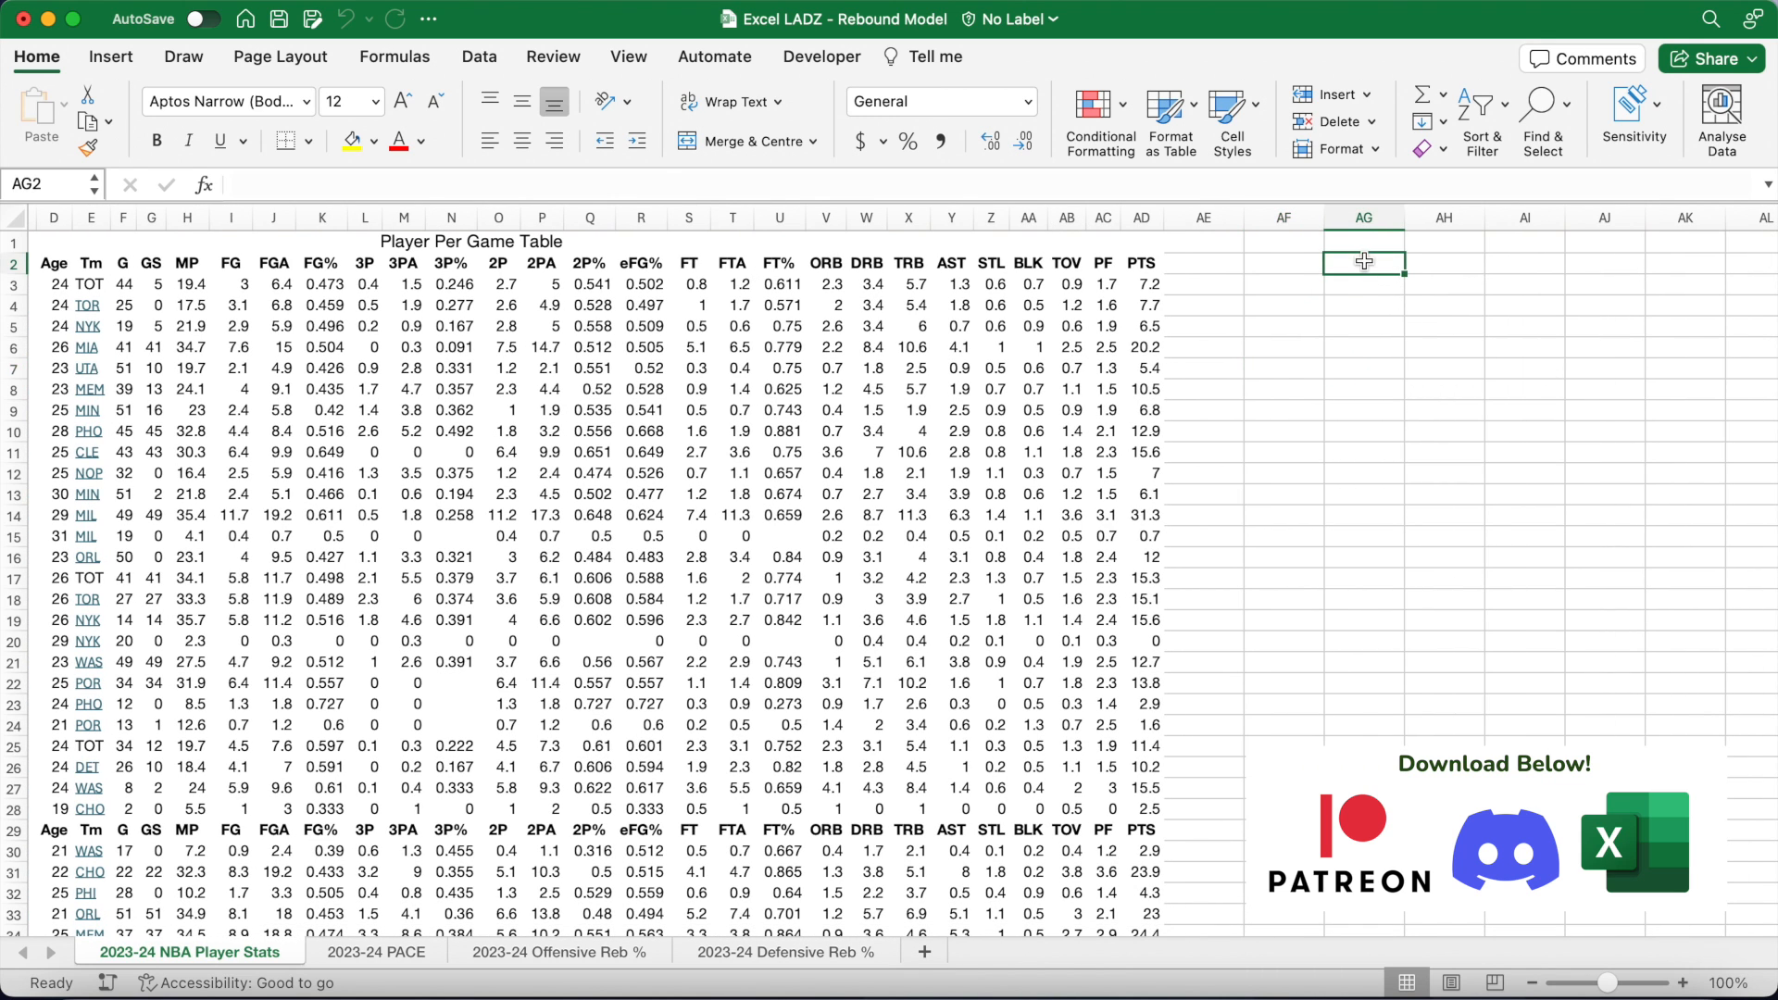
pyautogui.press('super+b')
pyautogui.write('Players')
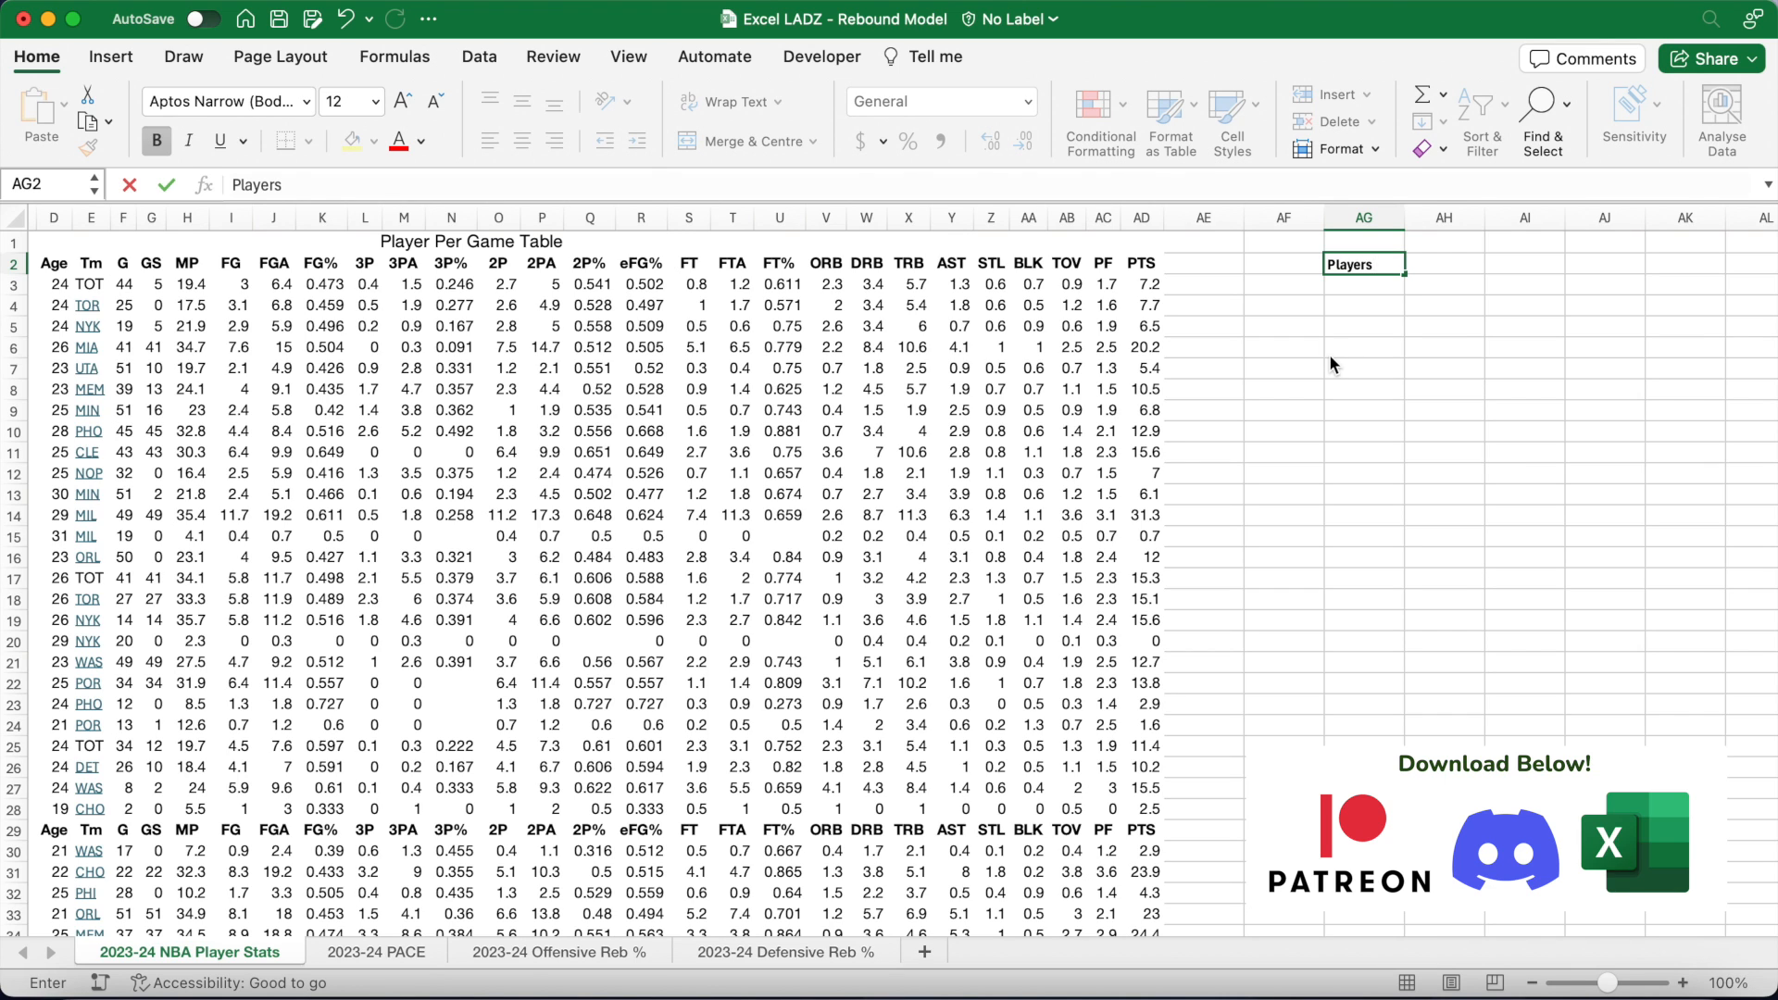
pyautogui.press('Return')
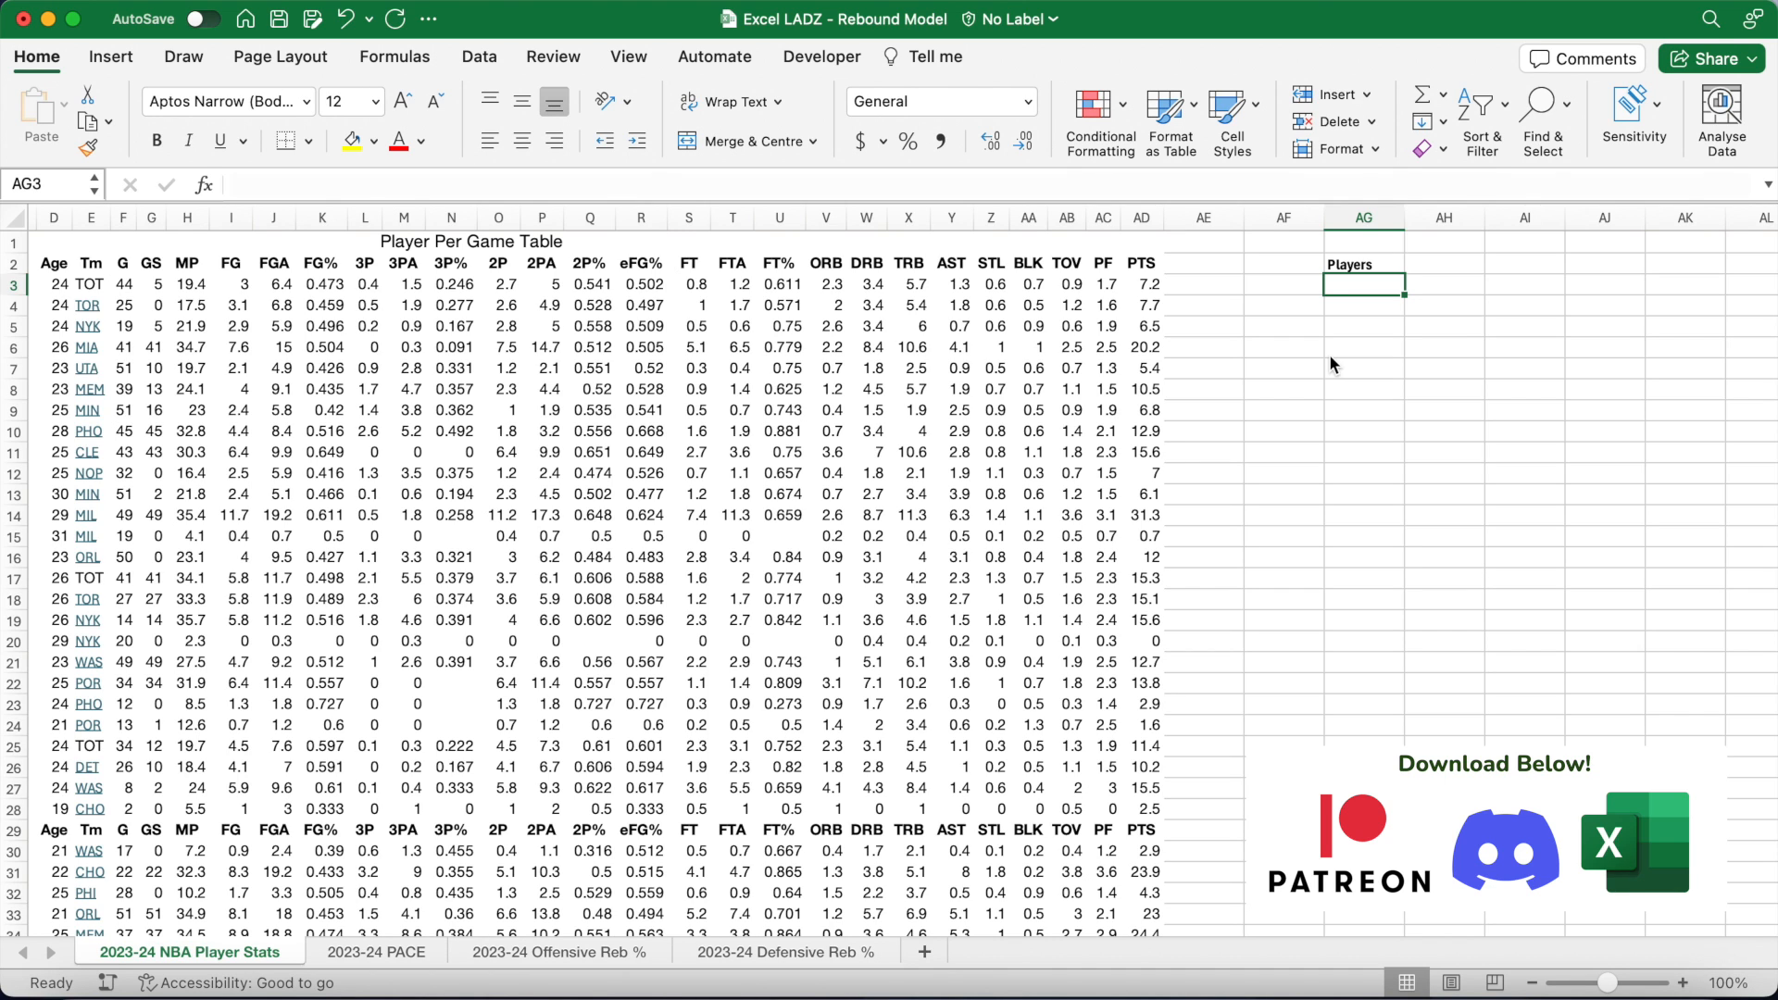
# Step: Enter =$B$3 in AG3 and widen column AG to fit the names
pyautogui.write('=B3')
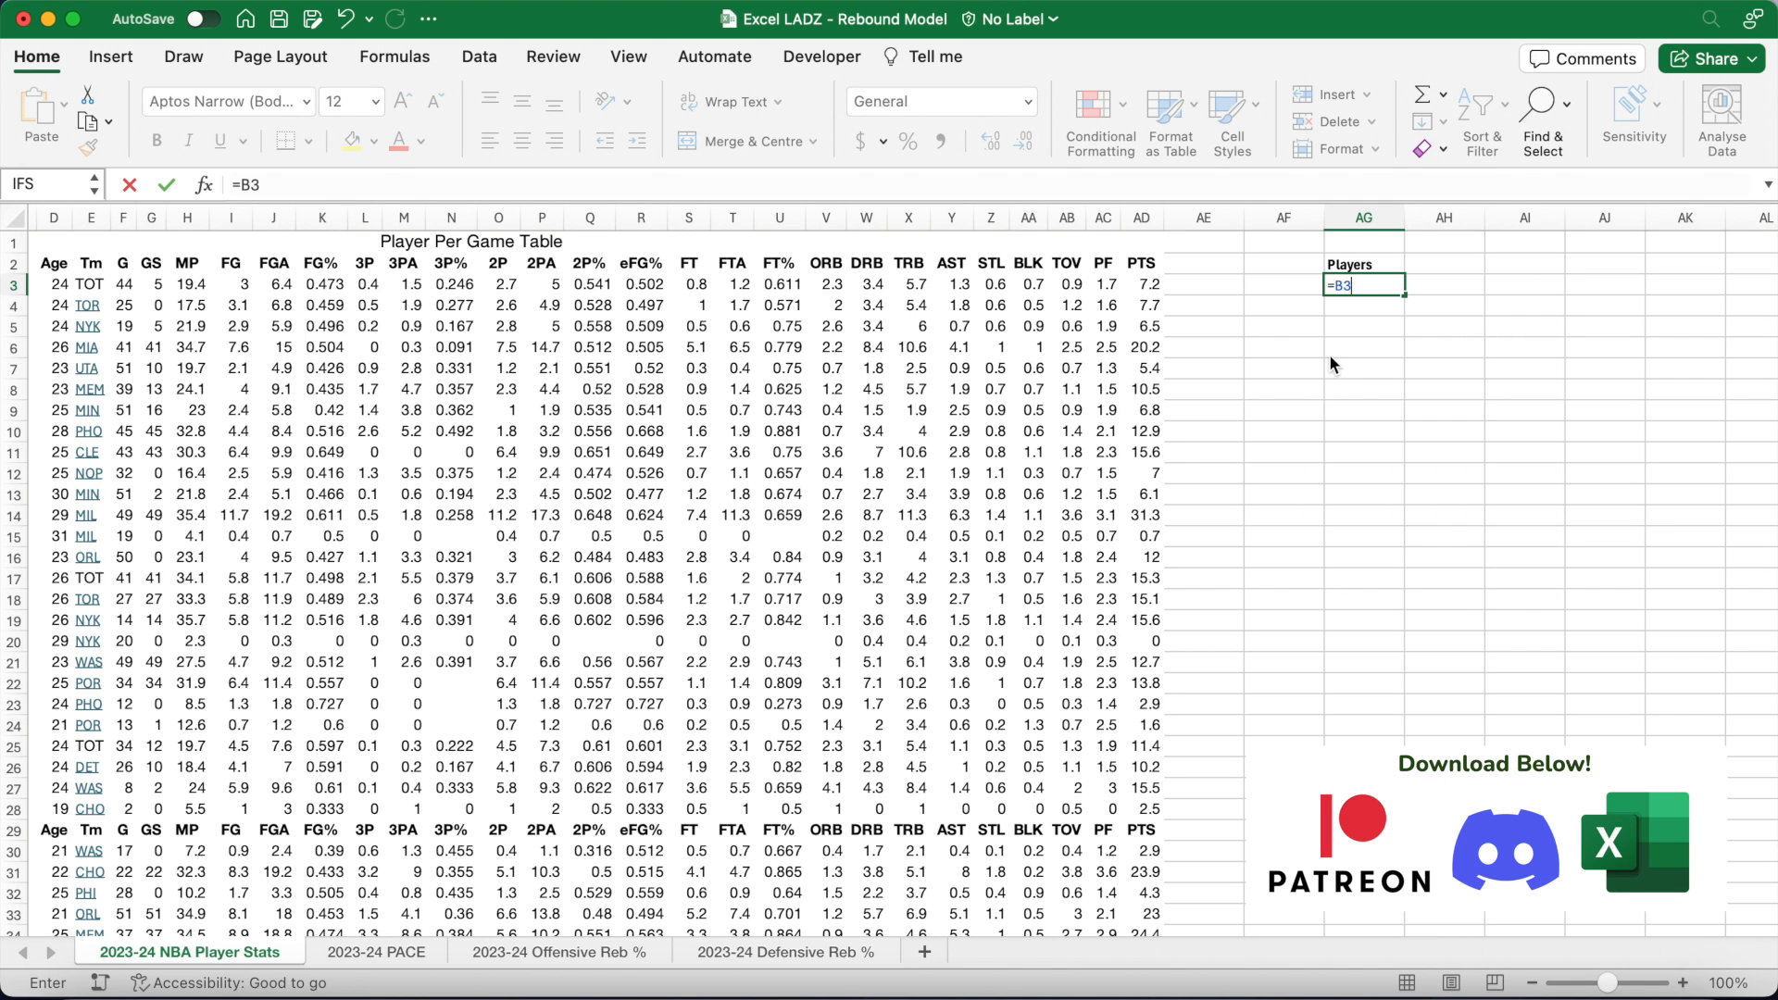
pyautogui.press('F4')
pyautogui.press('Return')
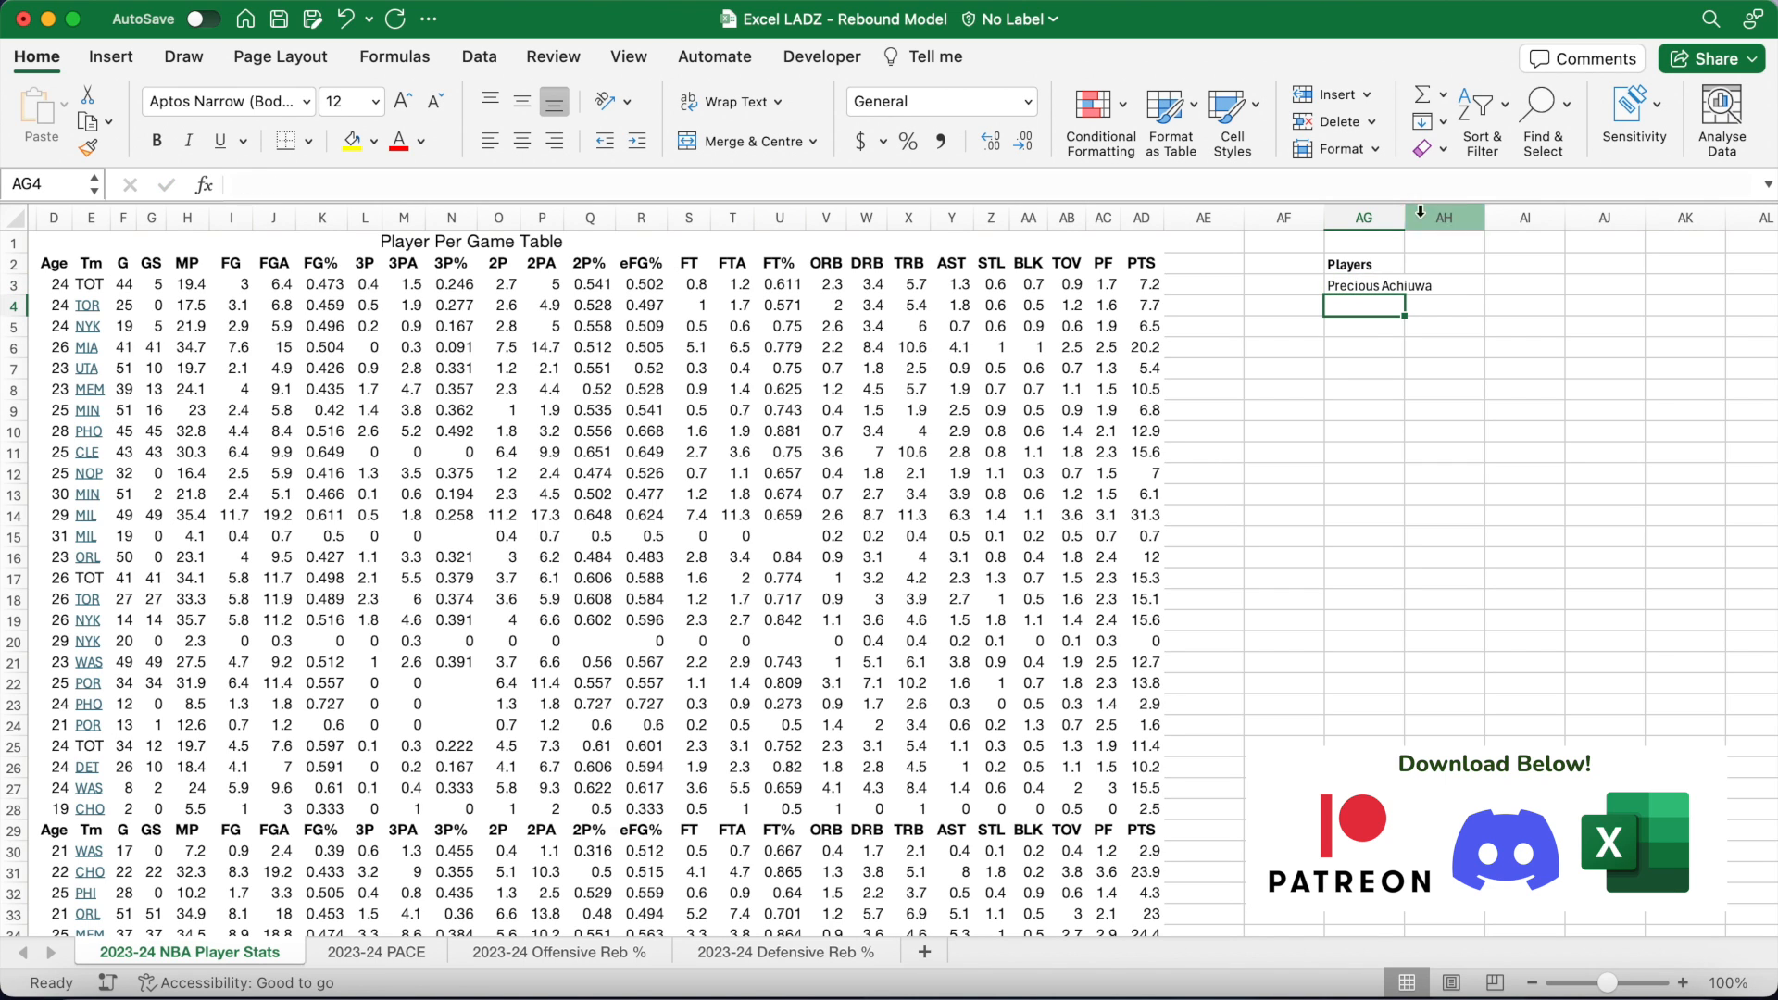
pyautogui.moveTo(1404, 216); pyautogui.dragTo(1497, 217)
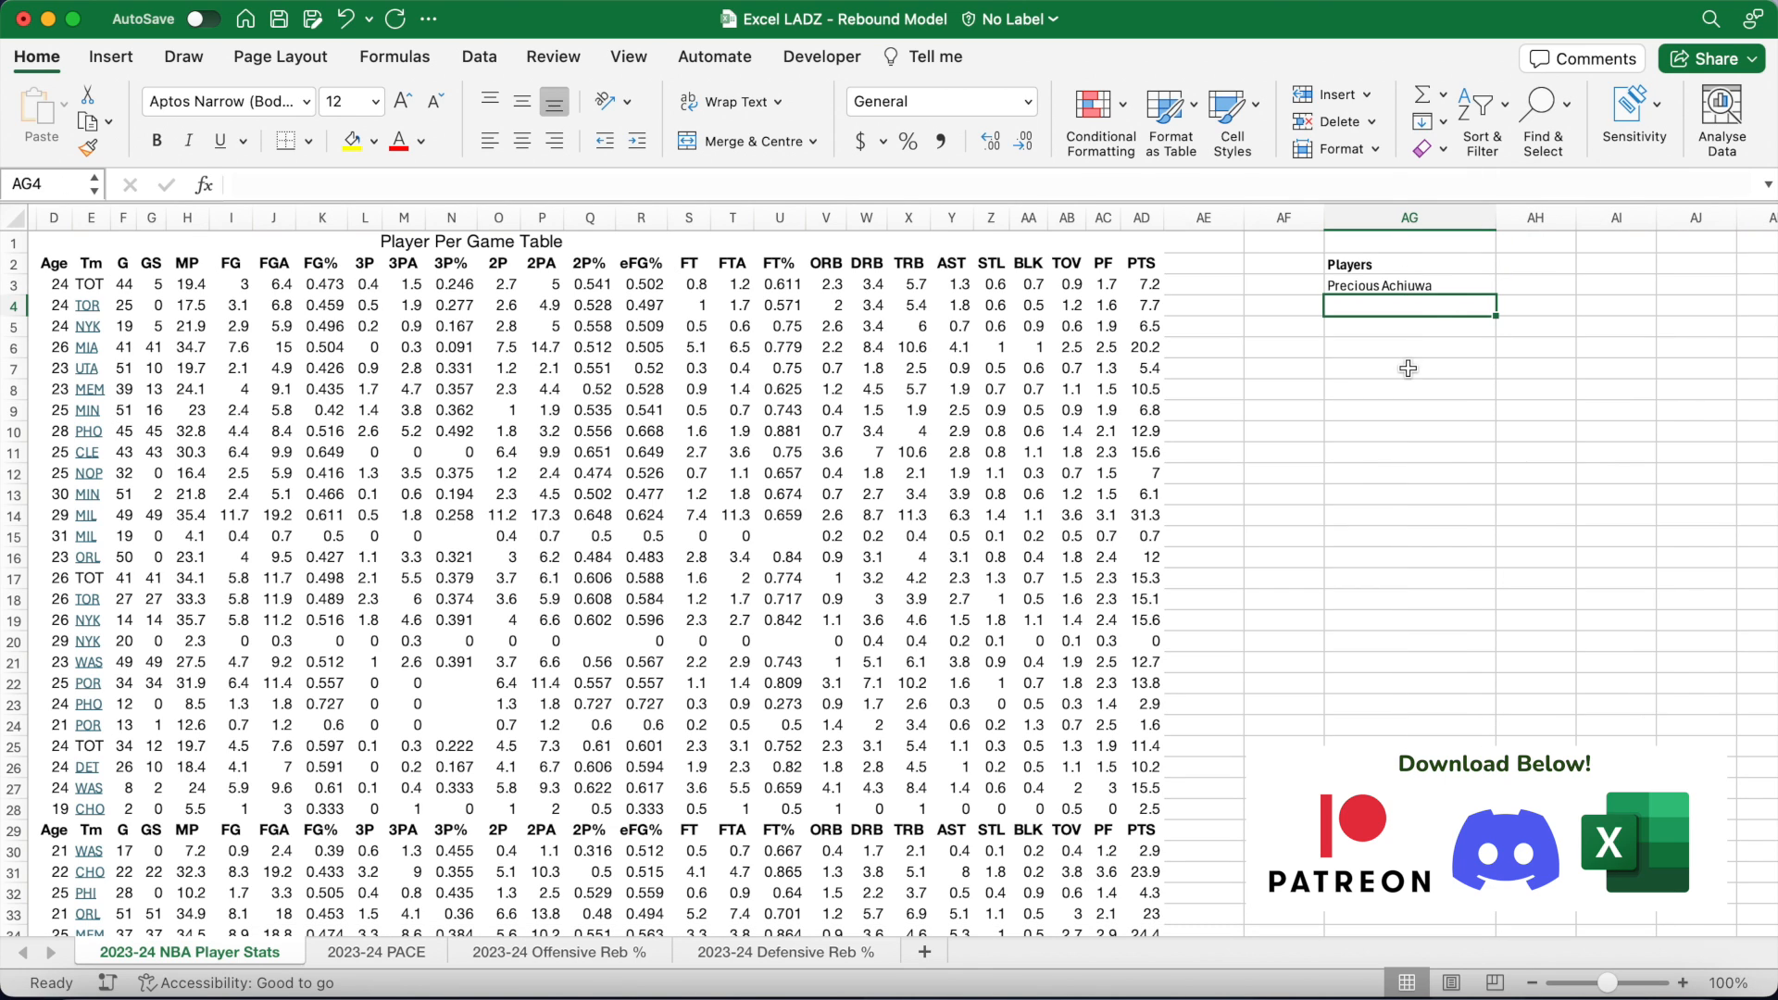
# Step: Enter =IF(OFFSET($B$3,ROW()-3,0)=0,"",OFFSET($B$3,ROW()-3,0)) in AG4
pyautogui.click(1195, 187)
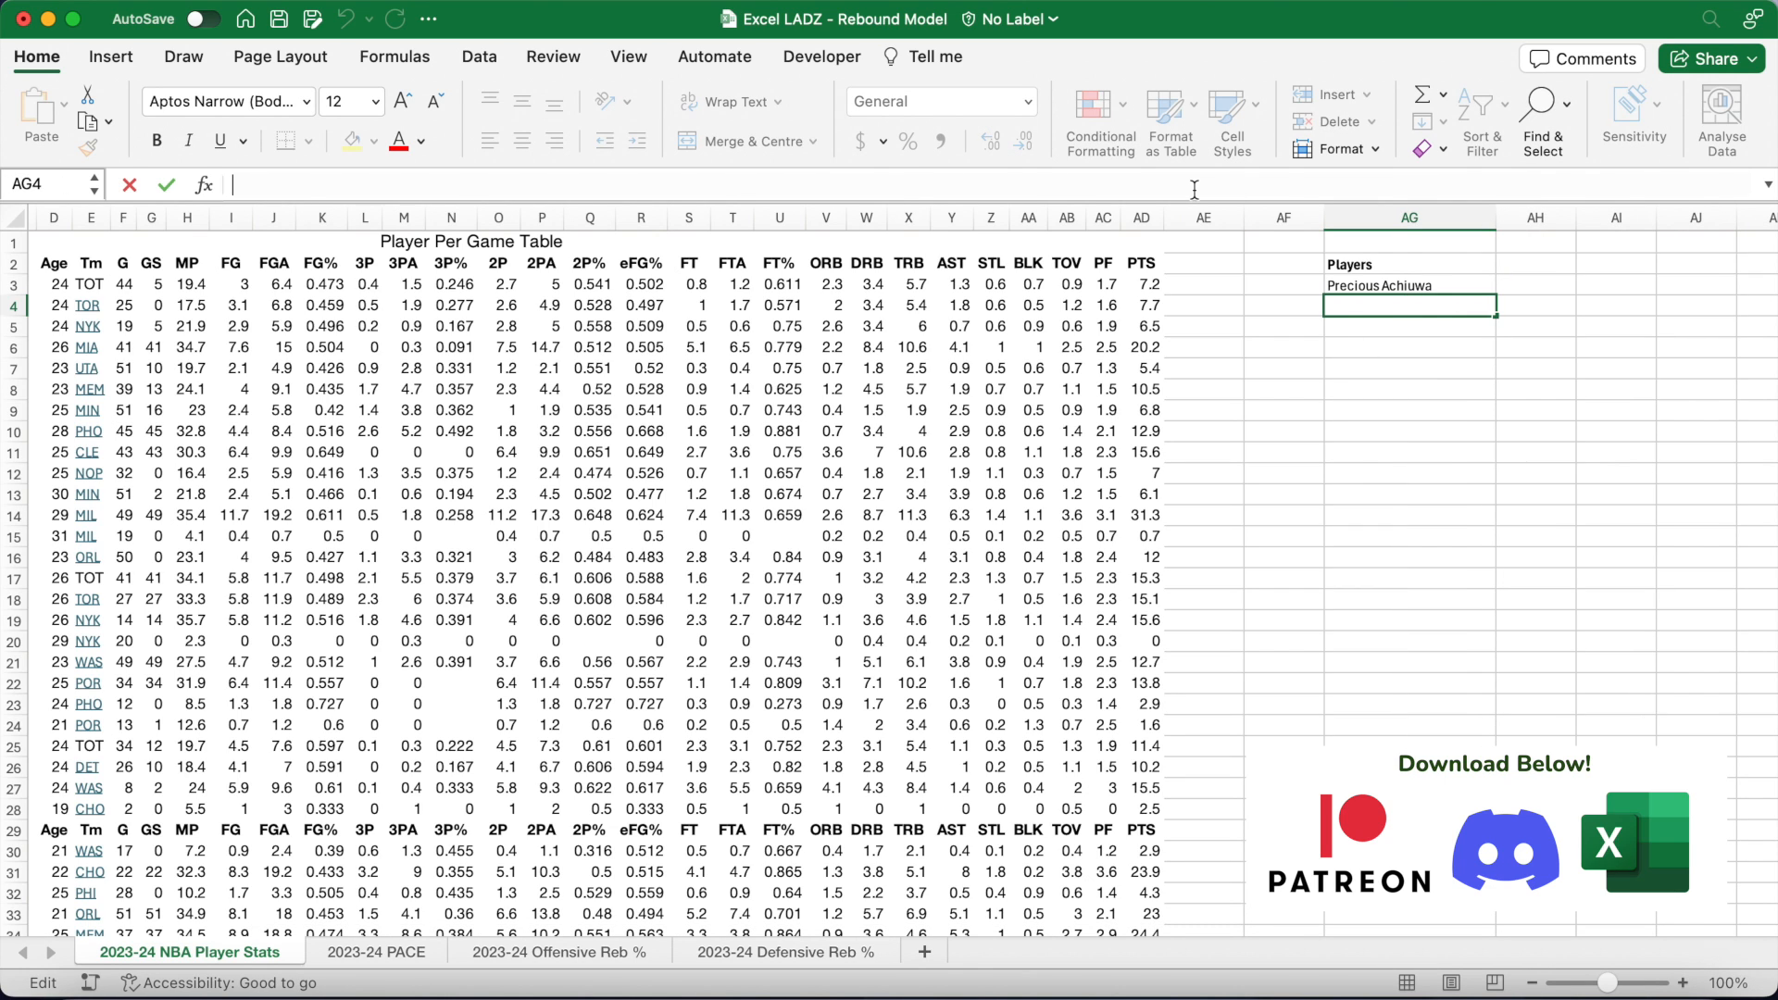
pyautogui.write('=IF(')
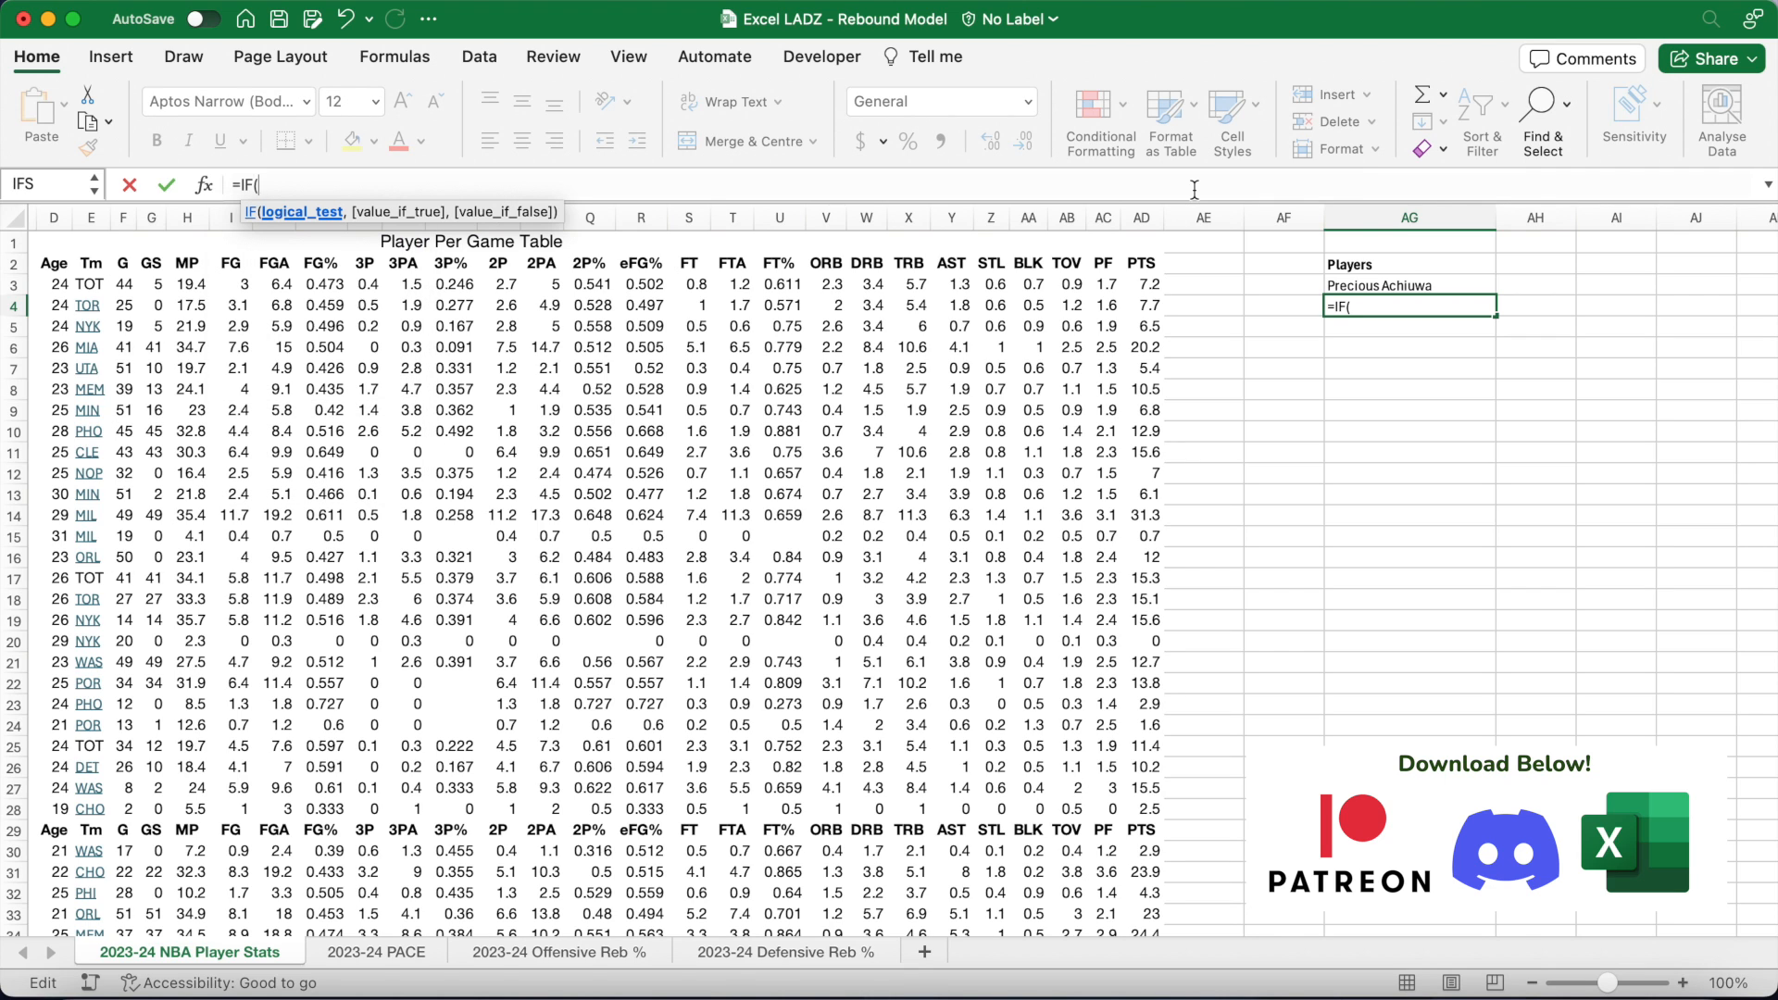
pyautogui.write('OF')
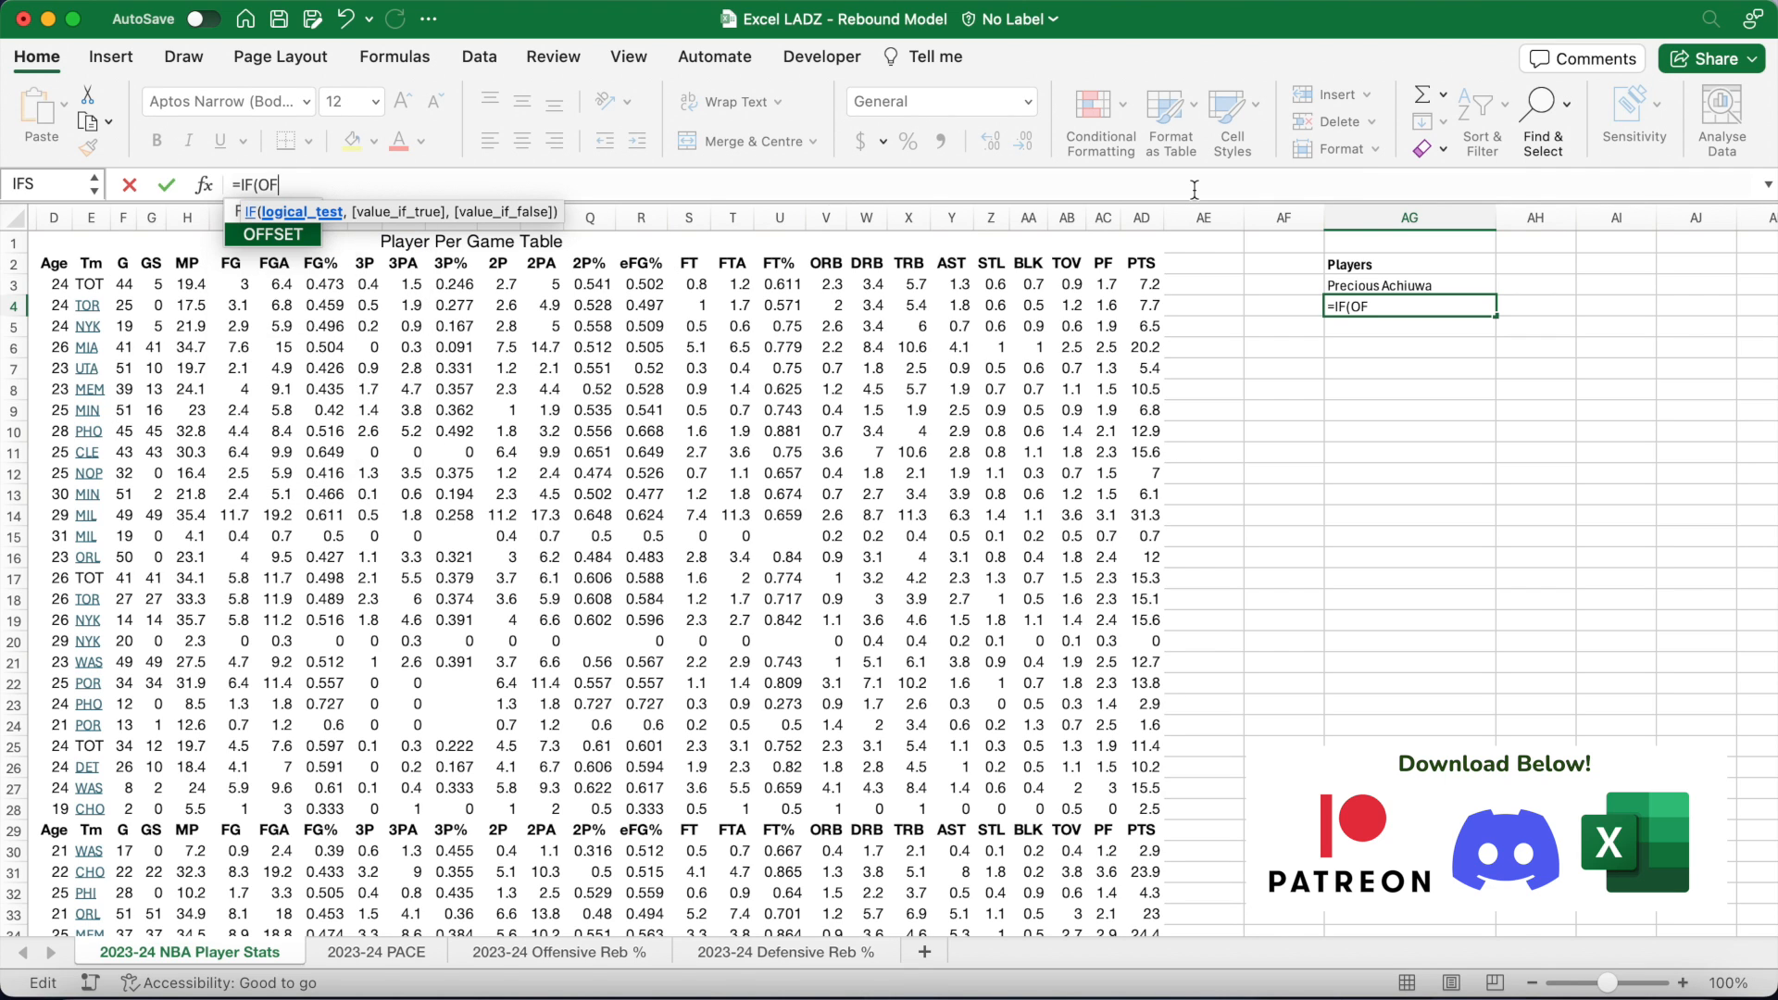
pyautogui.write('FSET(')
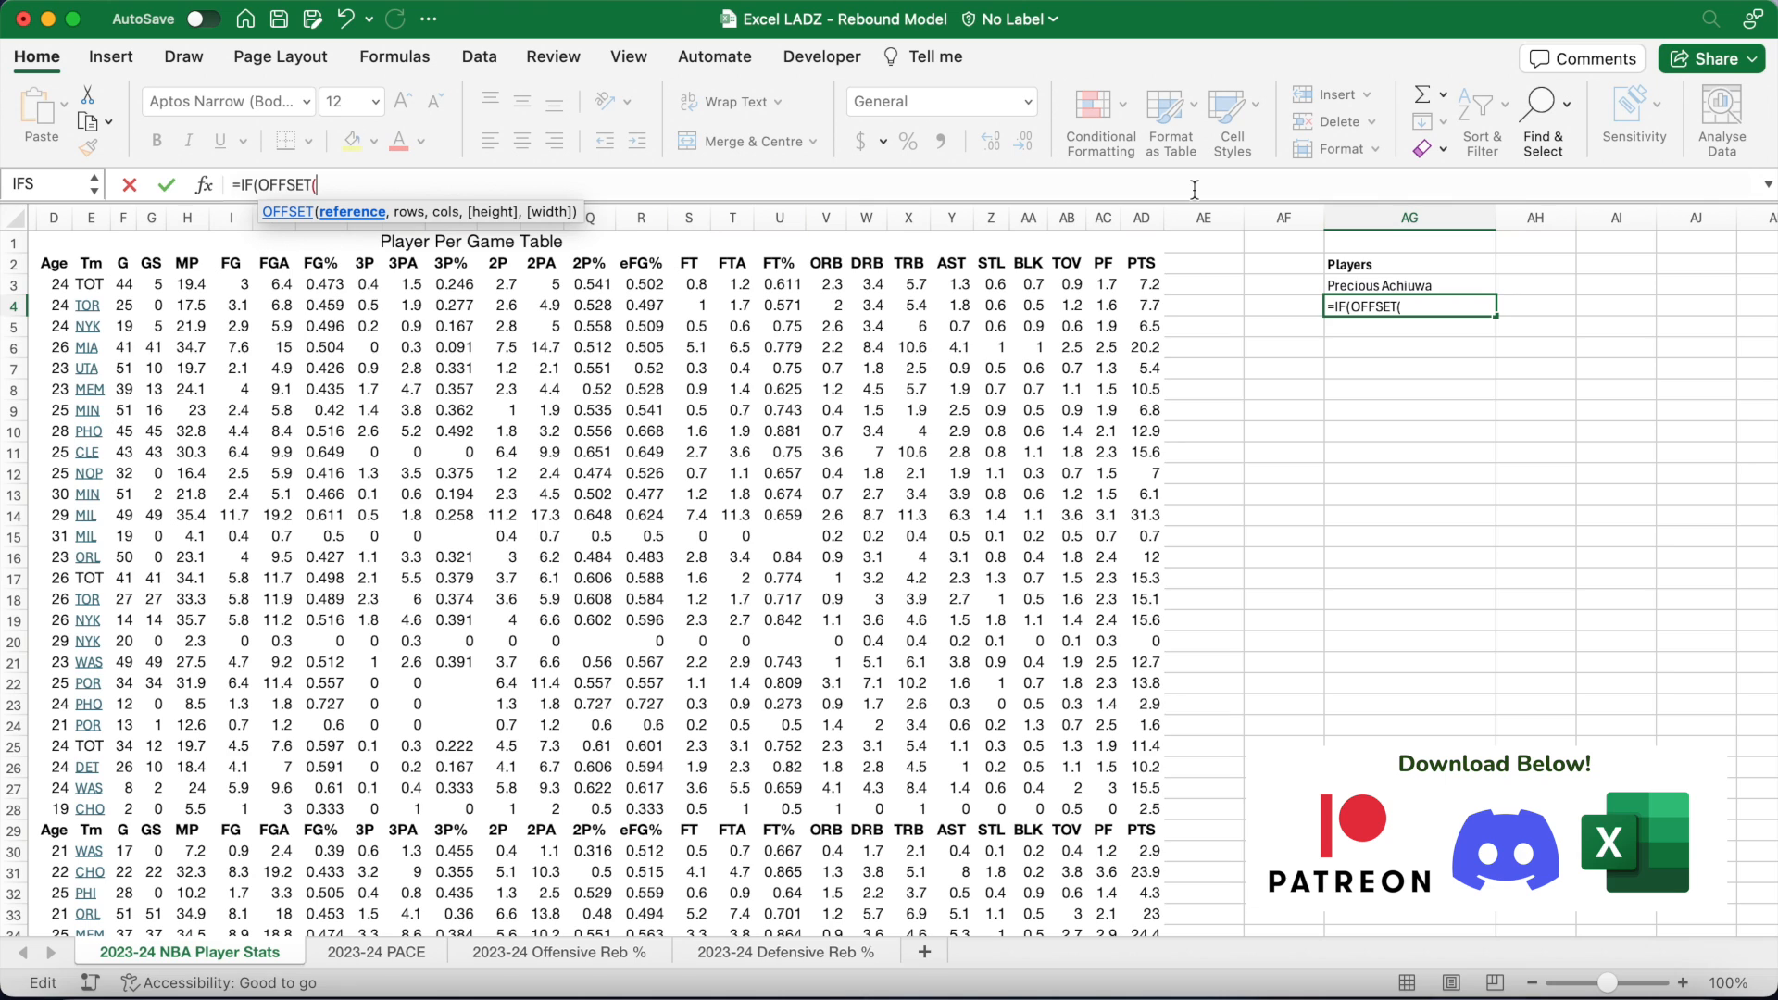
pyautogui.write('$B$3,ROW()-3,0')
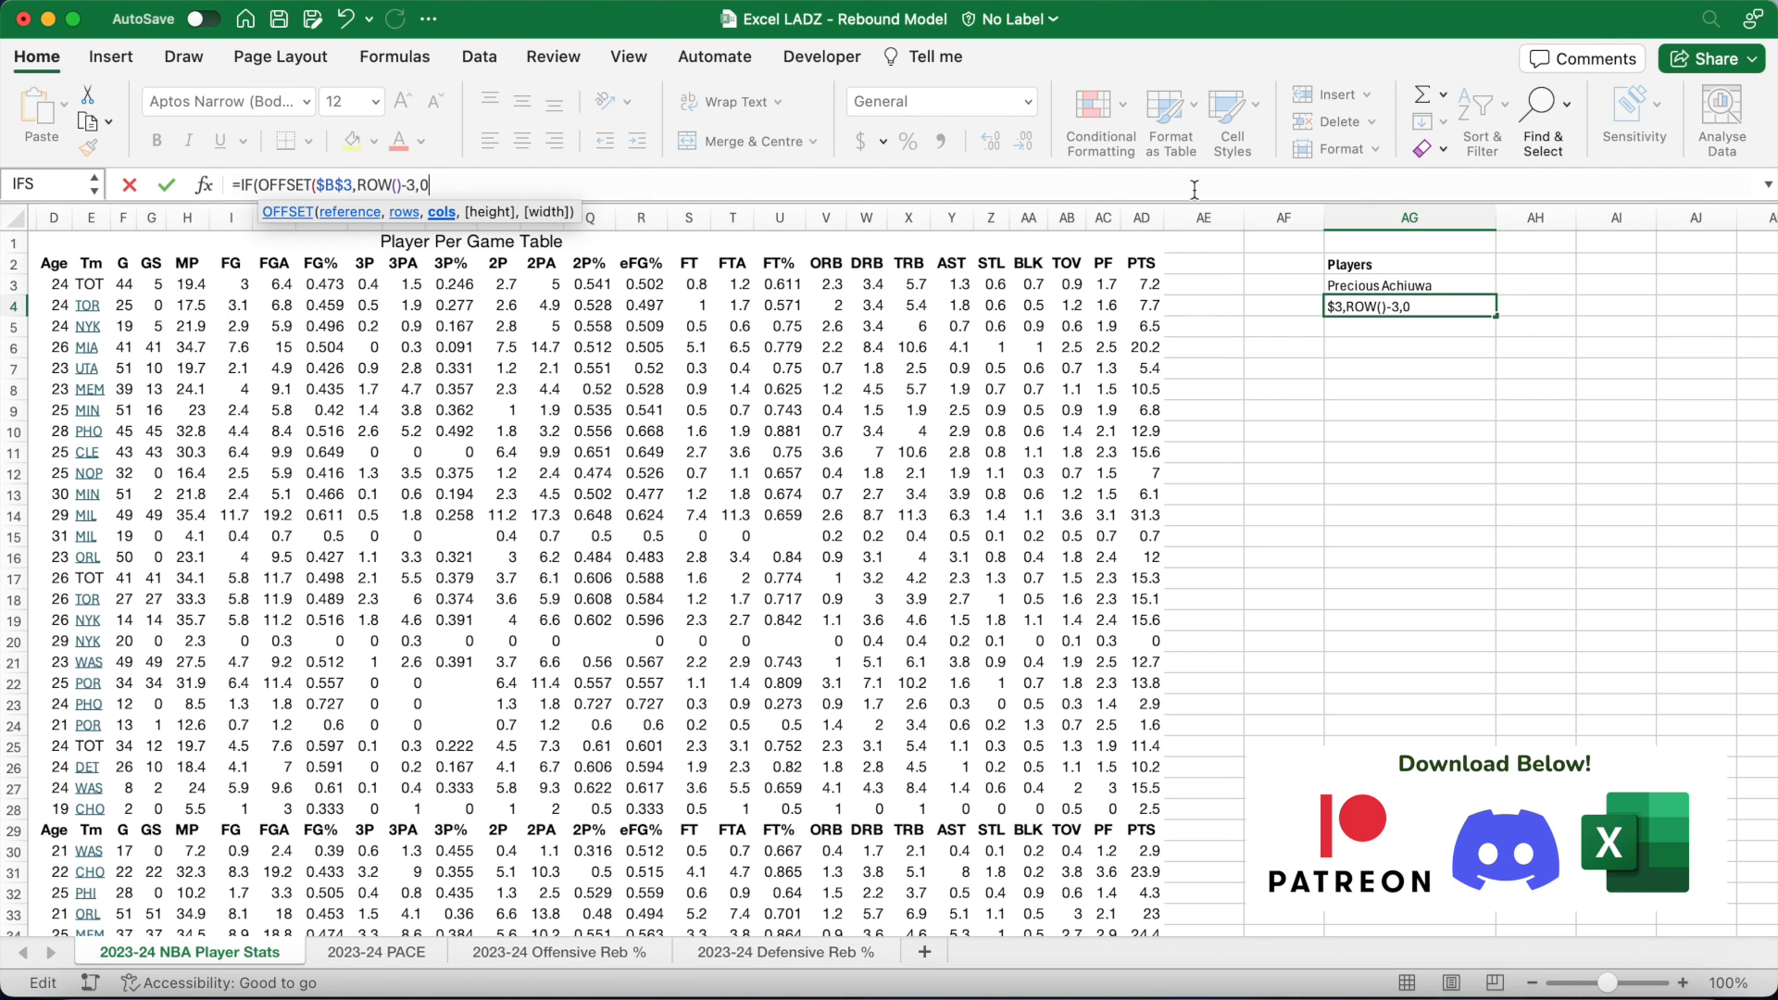
pyautogui.write(')')
pyautogui.write('=')
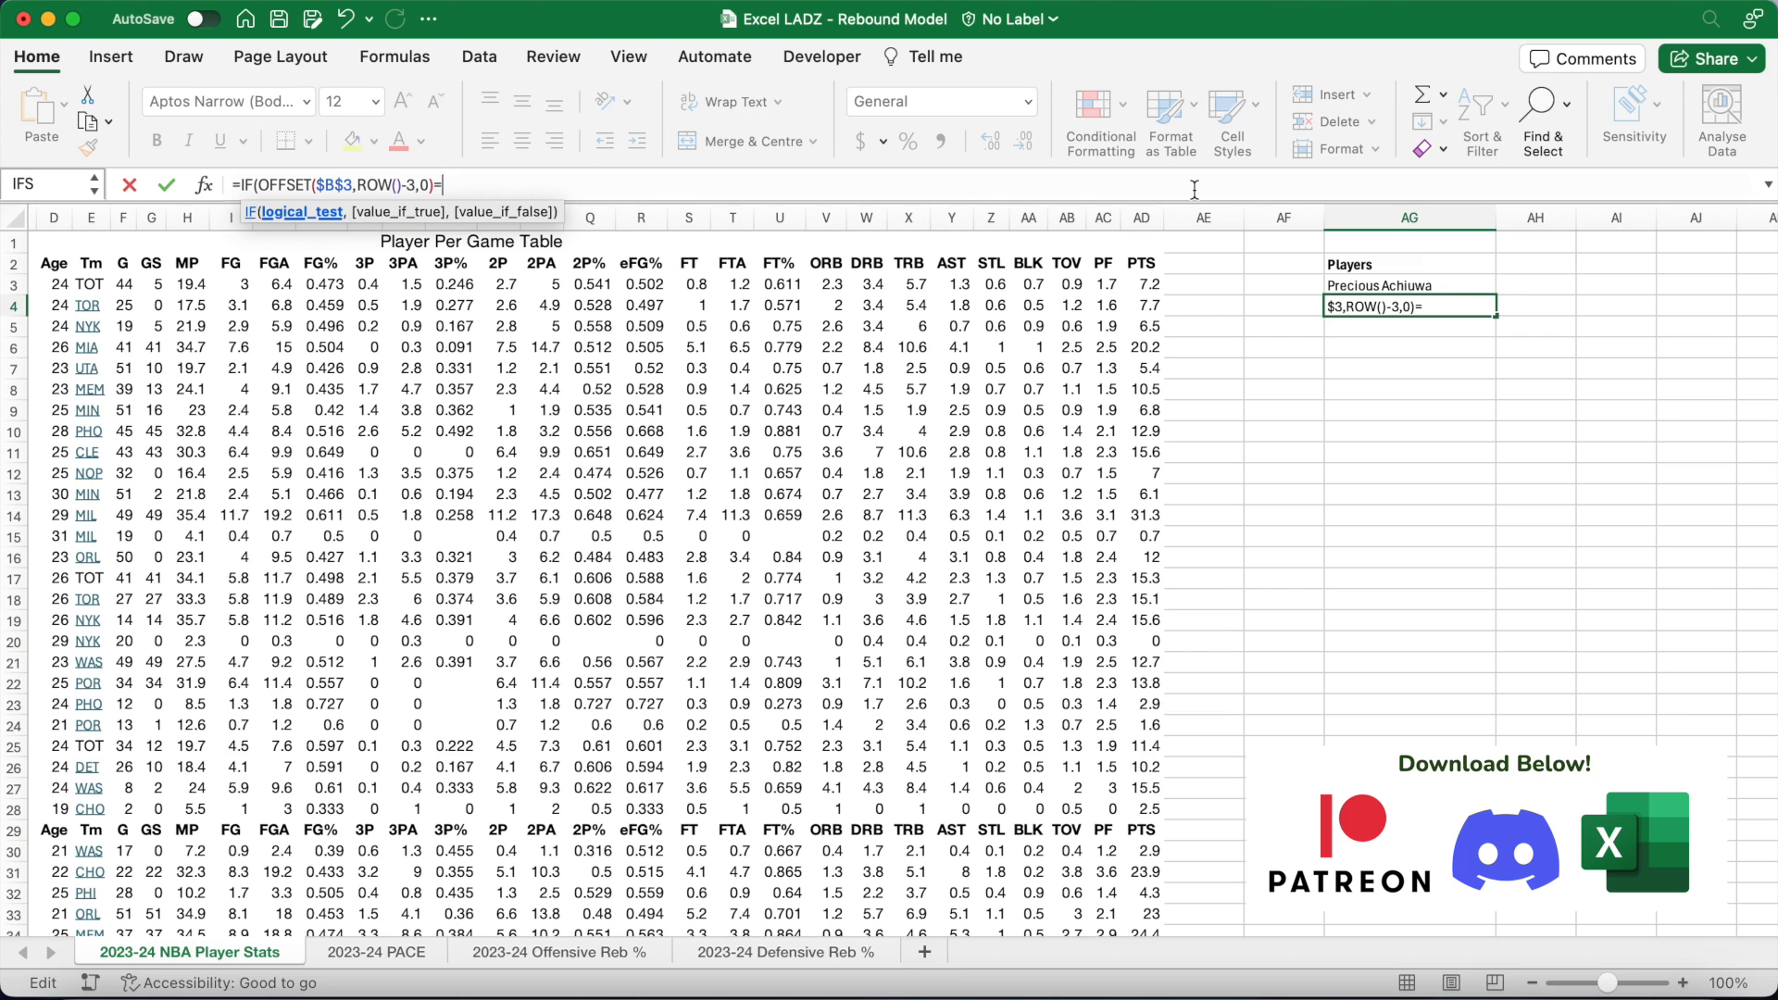
pyautogui.write('0,"",OFF')
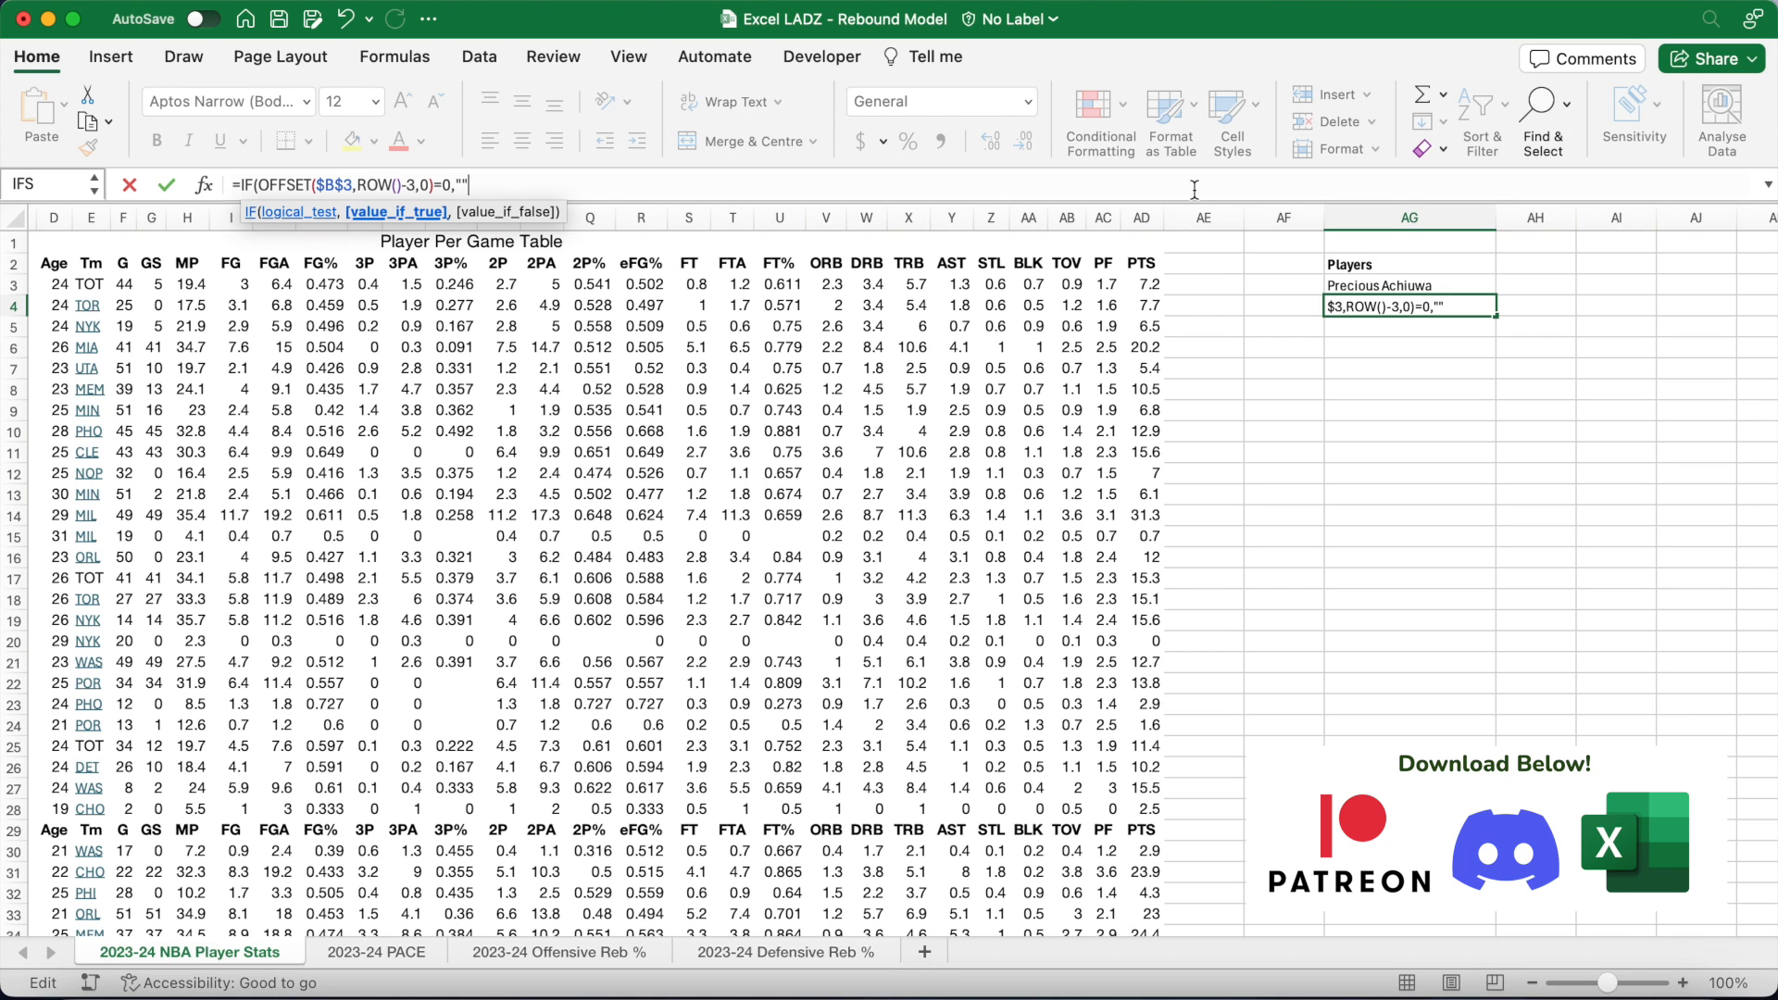
pyautogui.write('SET')
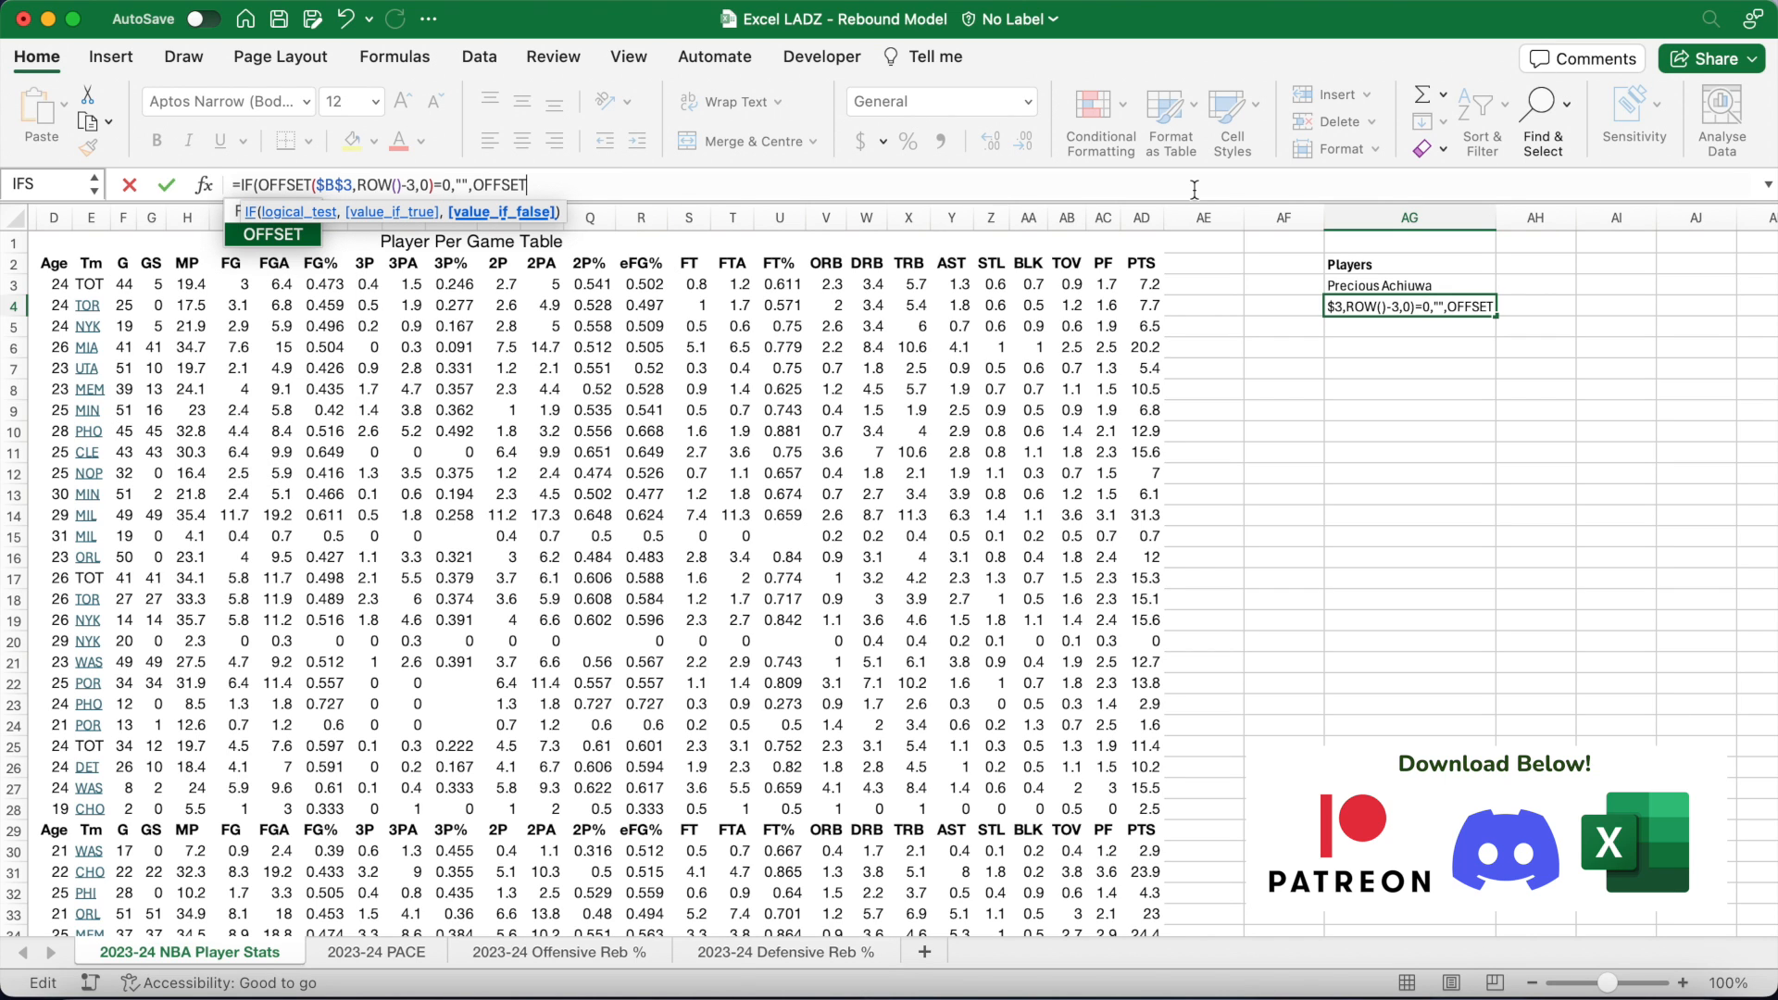
pyautogui.write('(B3')
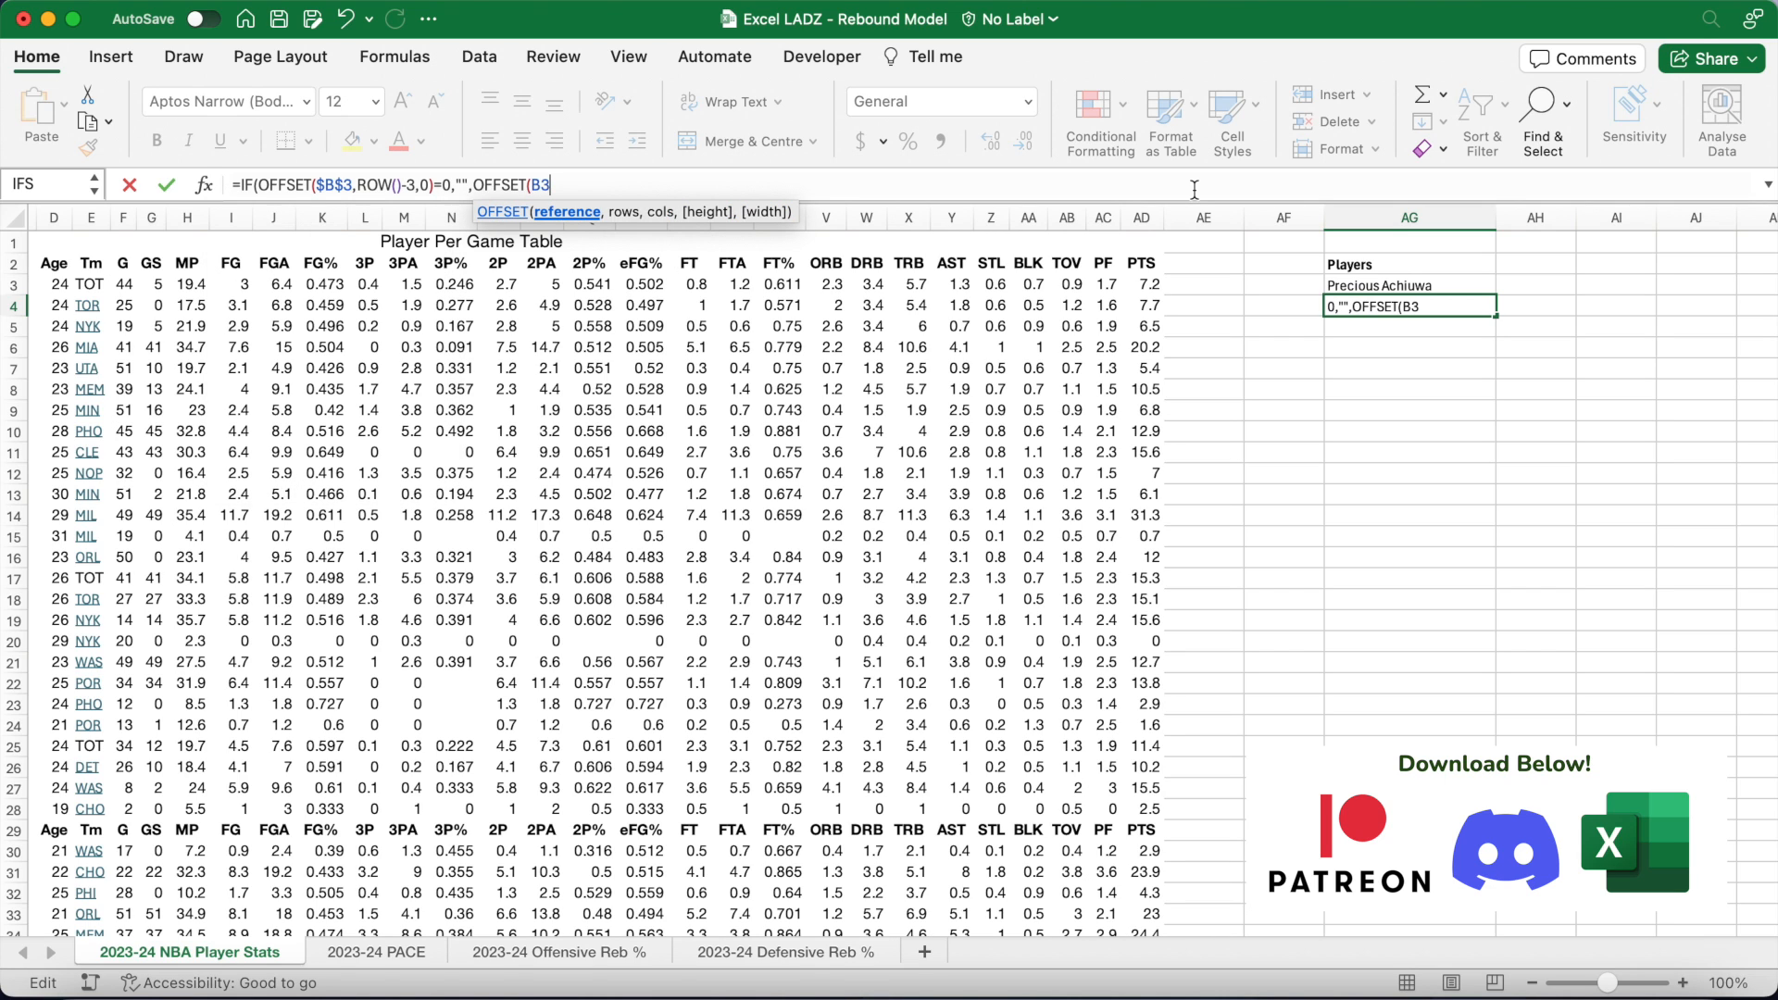
pyautogui.press('F4')
pyautogui.write(',ROW(')
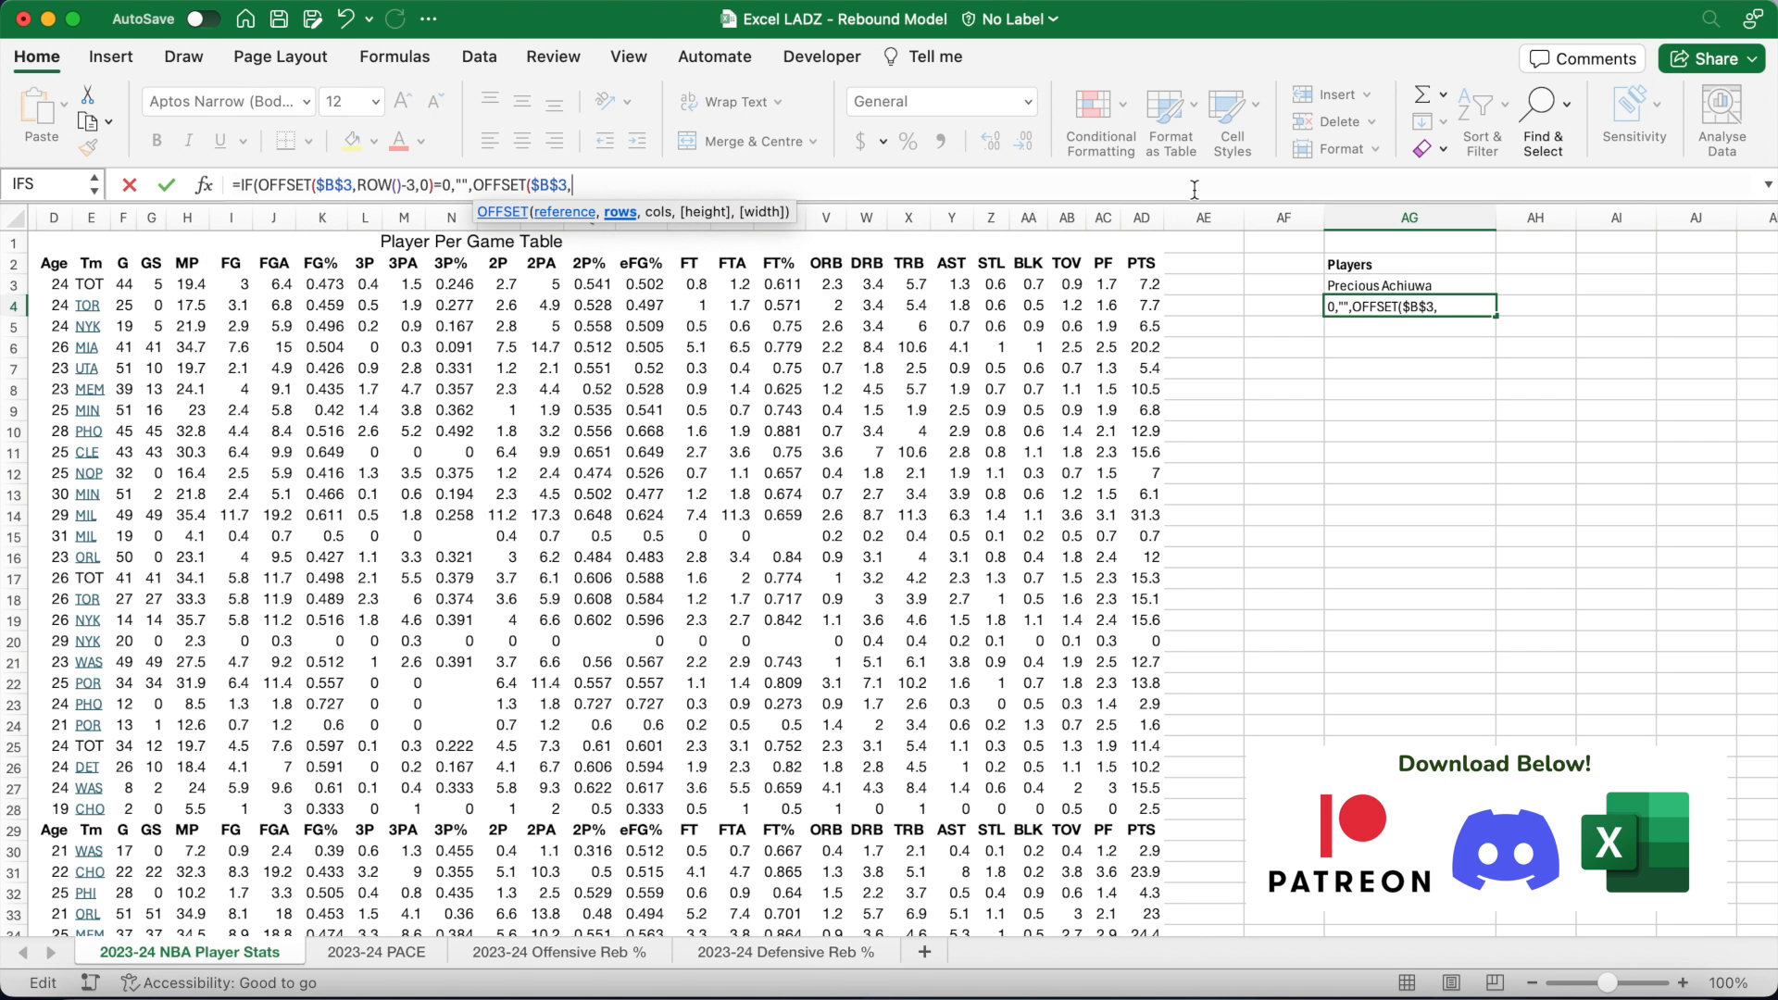
pyautogui.write(')-3,0')
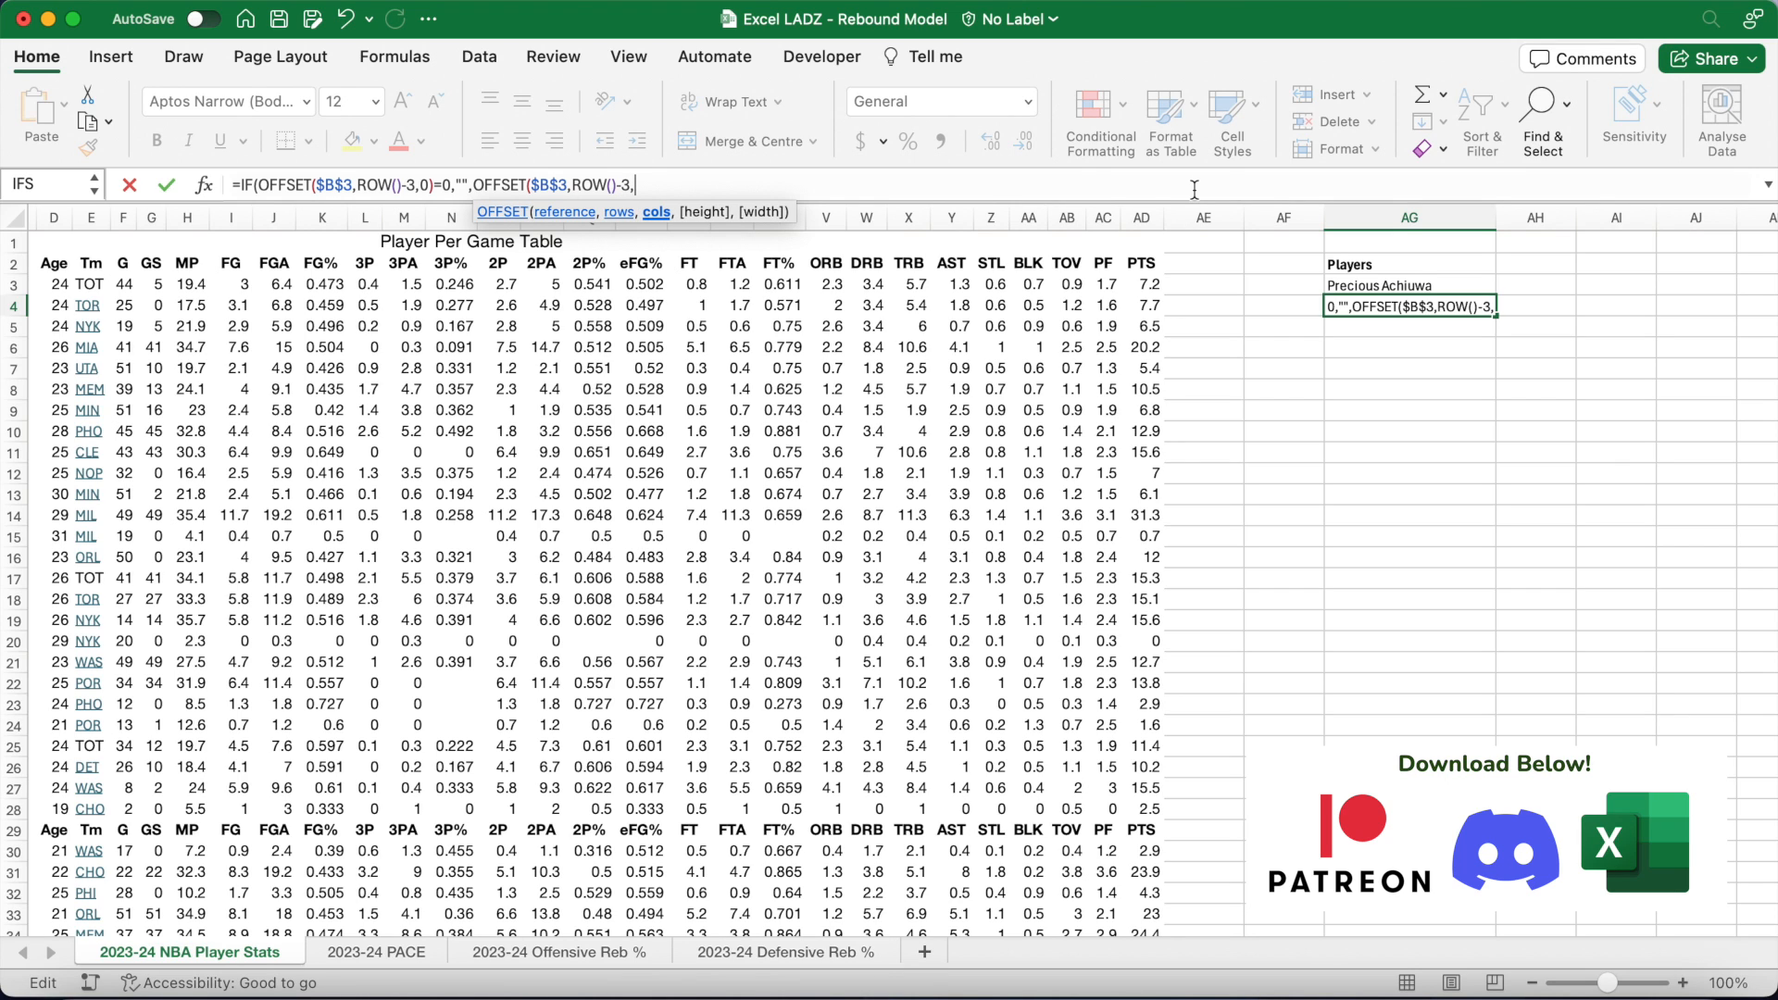
pyautogui.write('))')
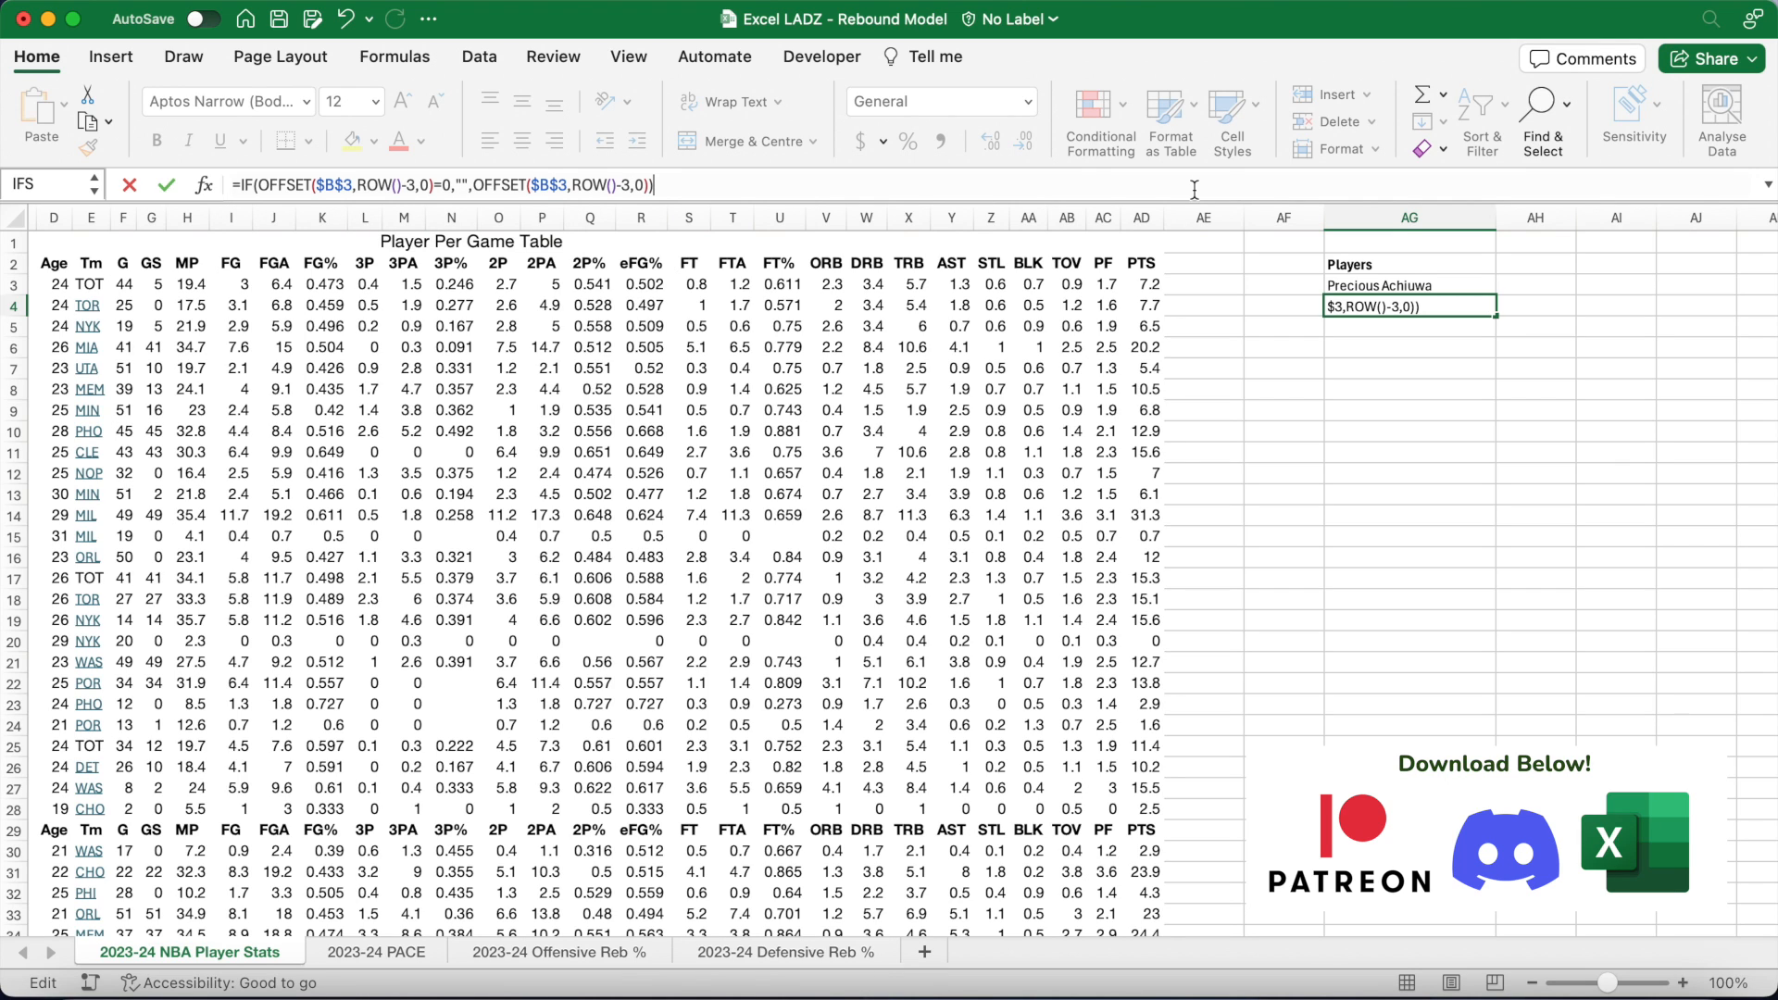
pyautogui.press('Return')
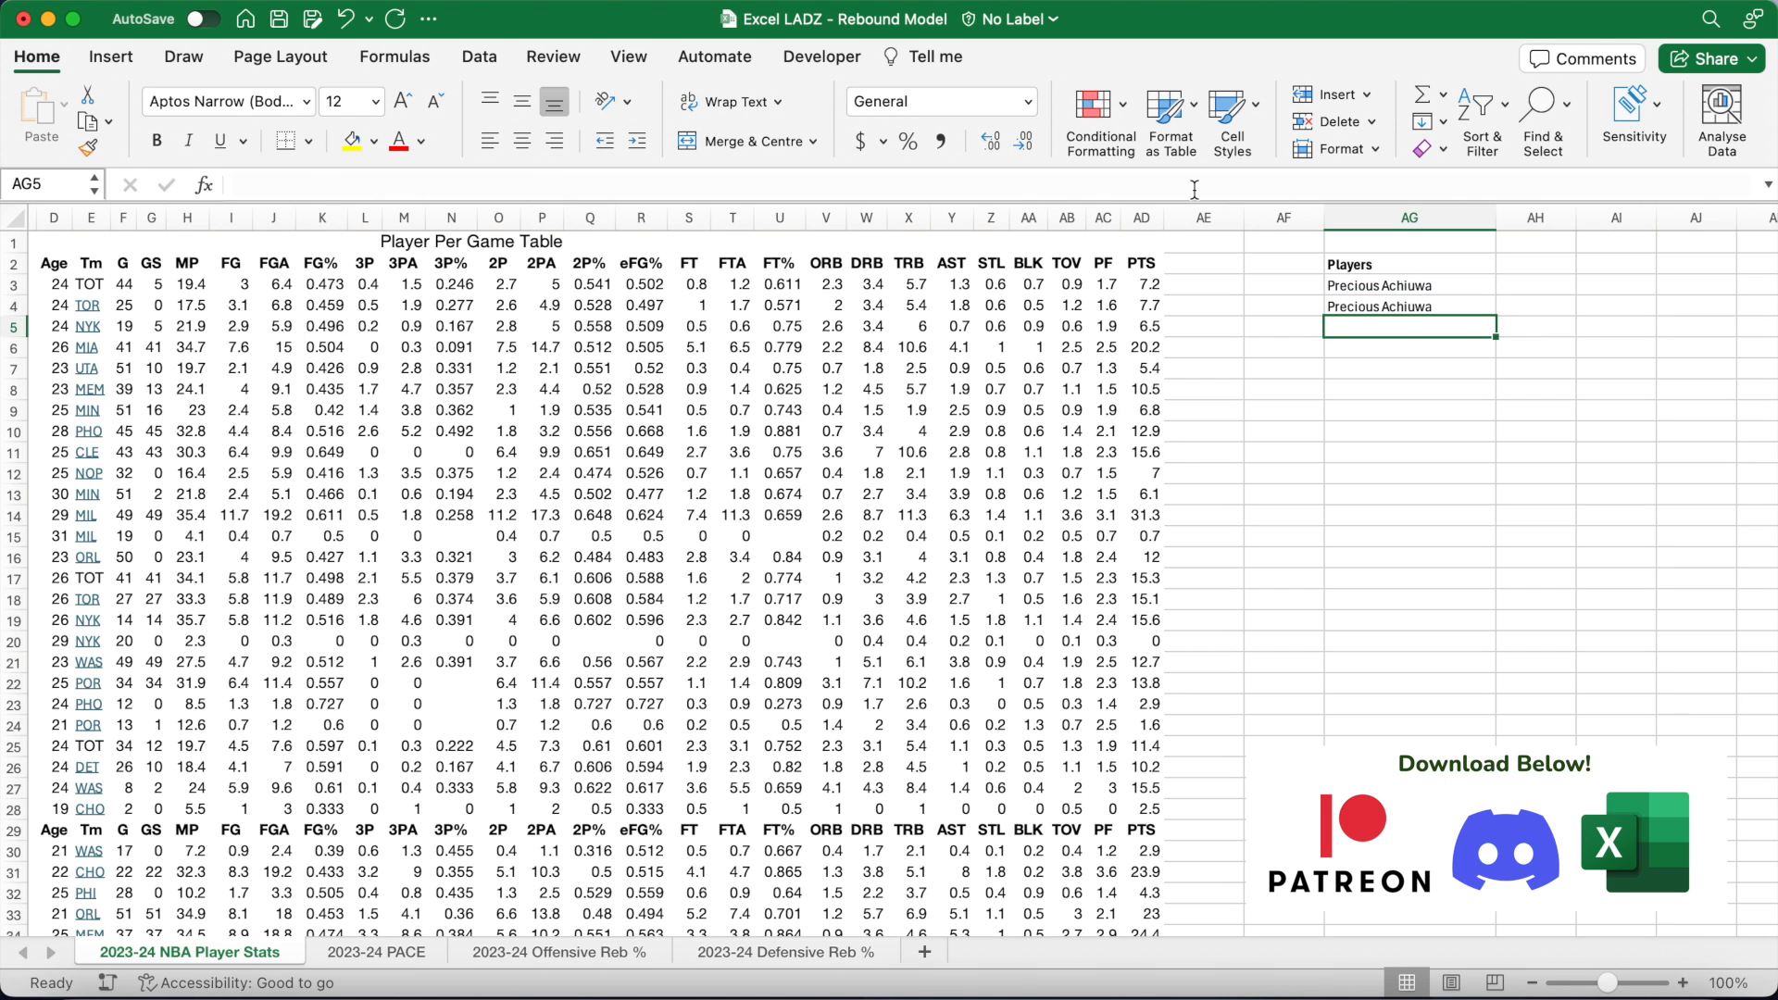
# Step: Fill the AG4 lookup formula down to AG1000, check the range, and widen column AH
pyautogui.click(1435, 308)
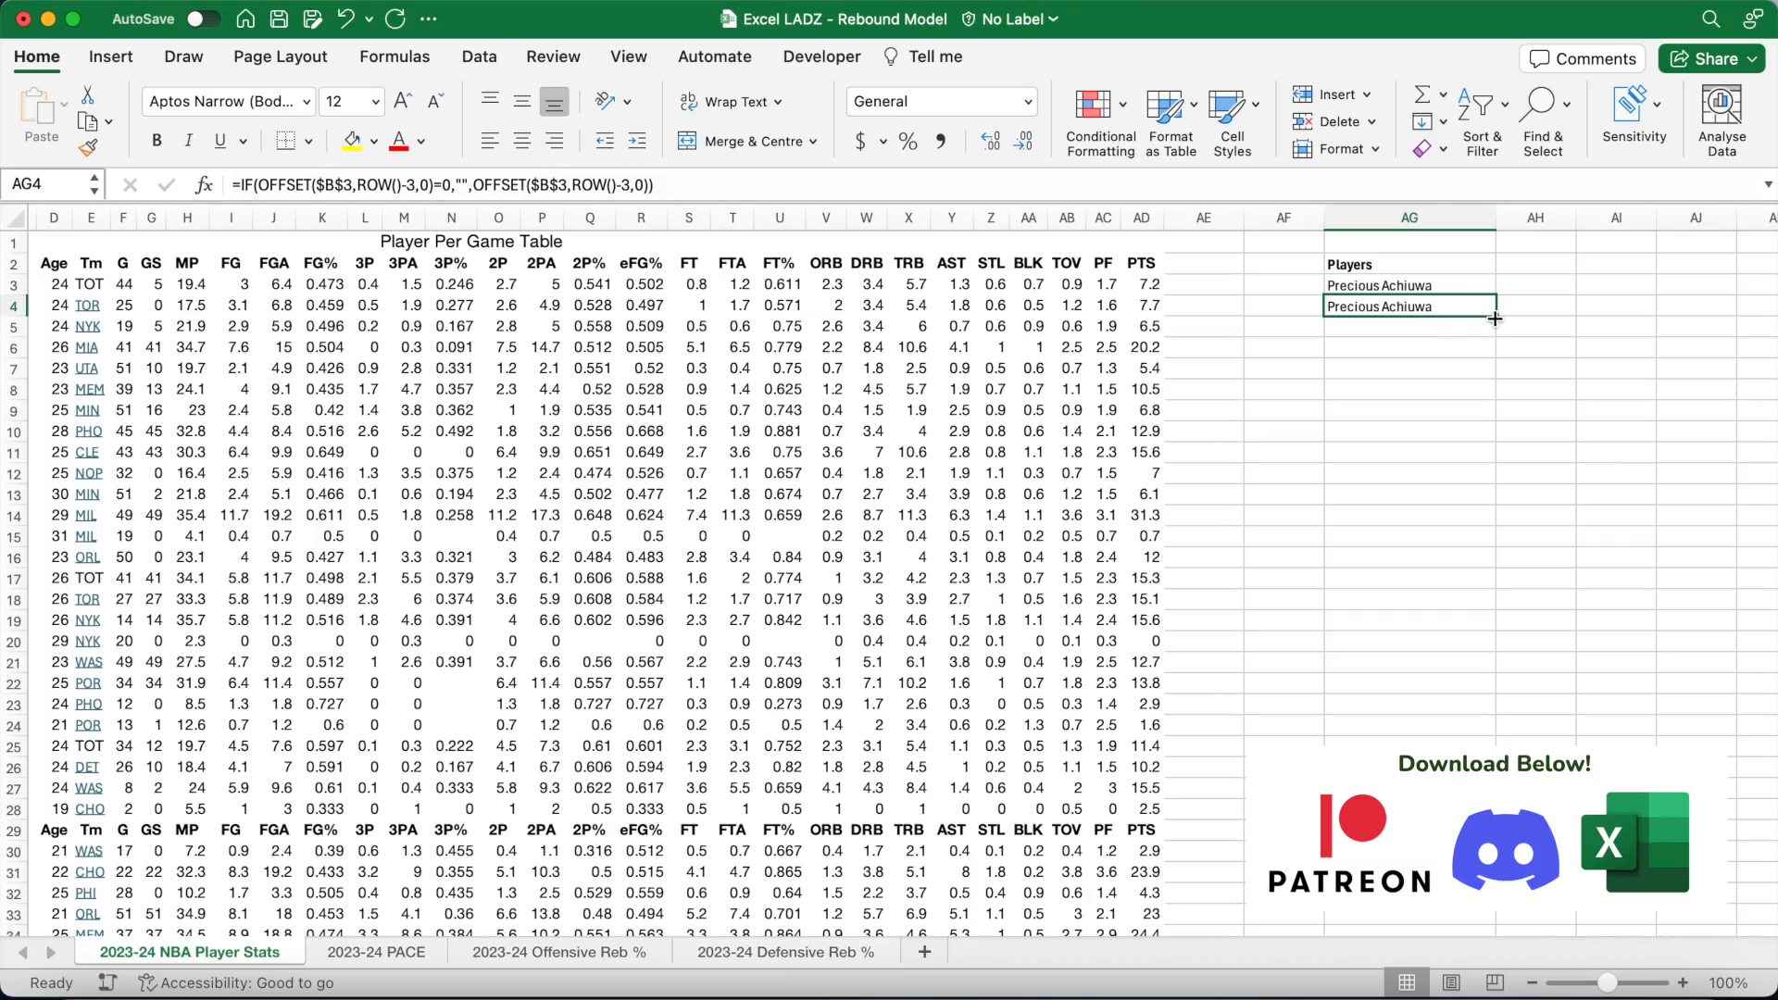
pyautogui.moveTo(1497, 320); pyautogui.dragTo(1441, 330)
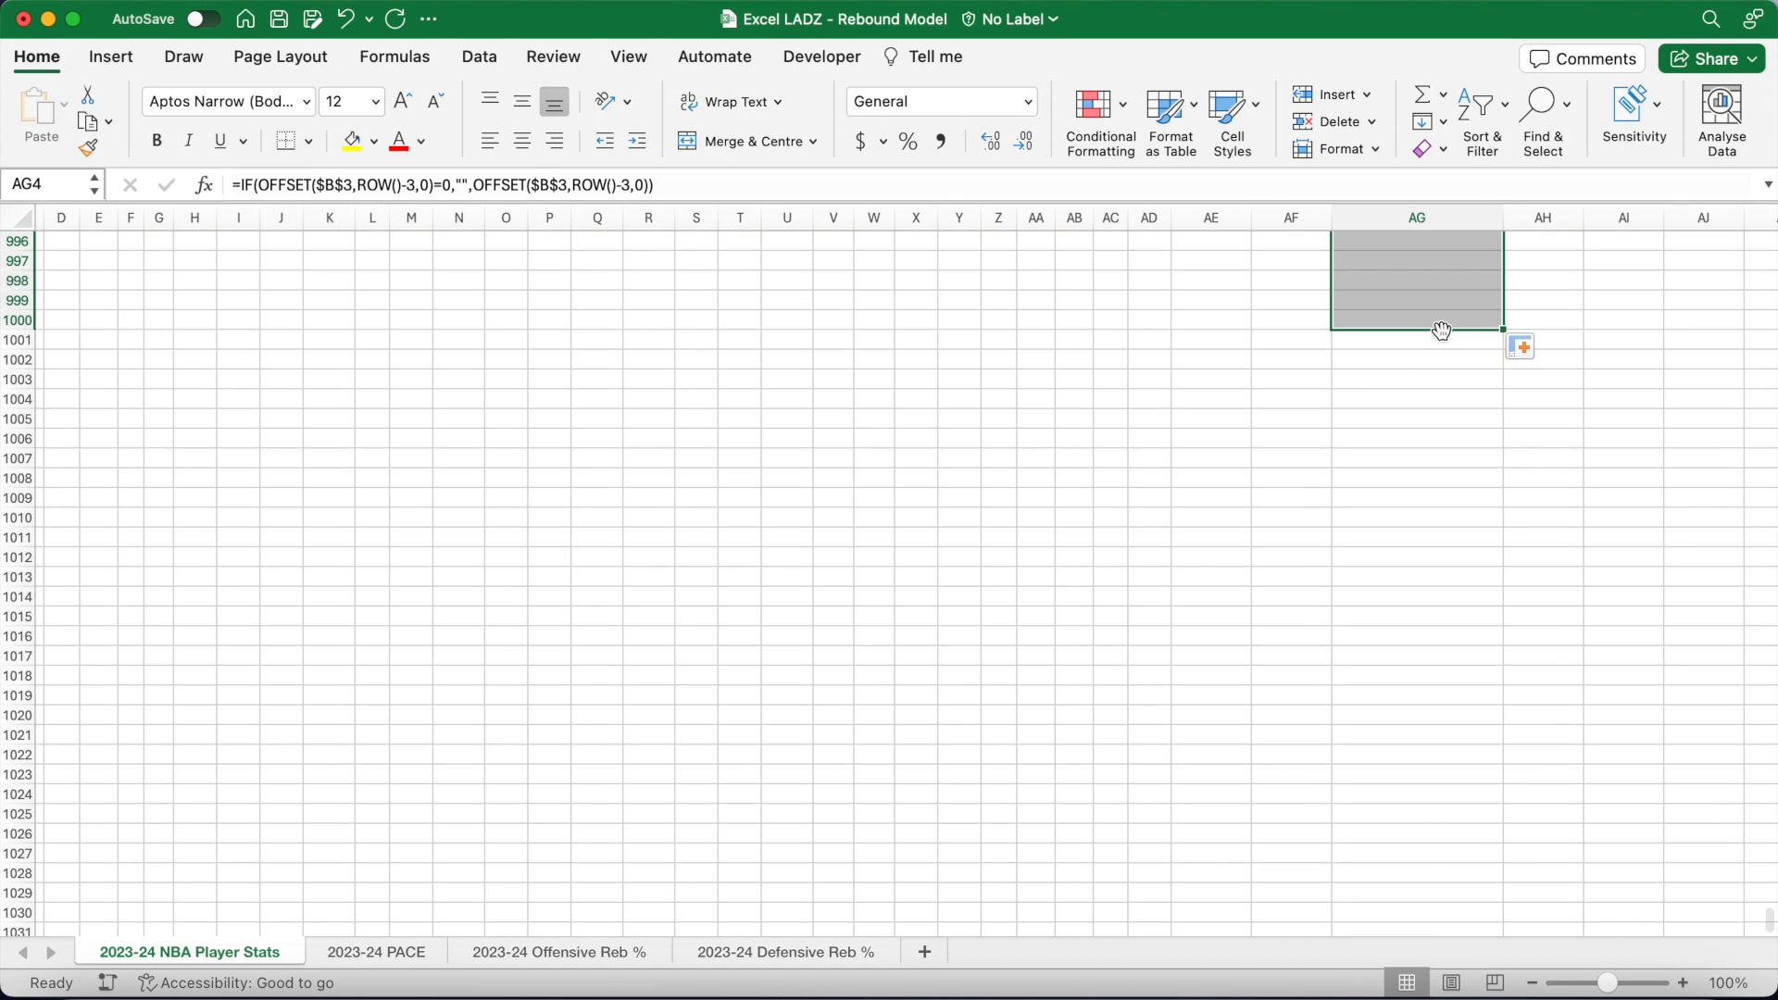
pyautogui.click(1435, 321)
pyautogui.scroll(4, 1426, 409)
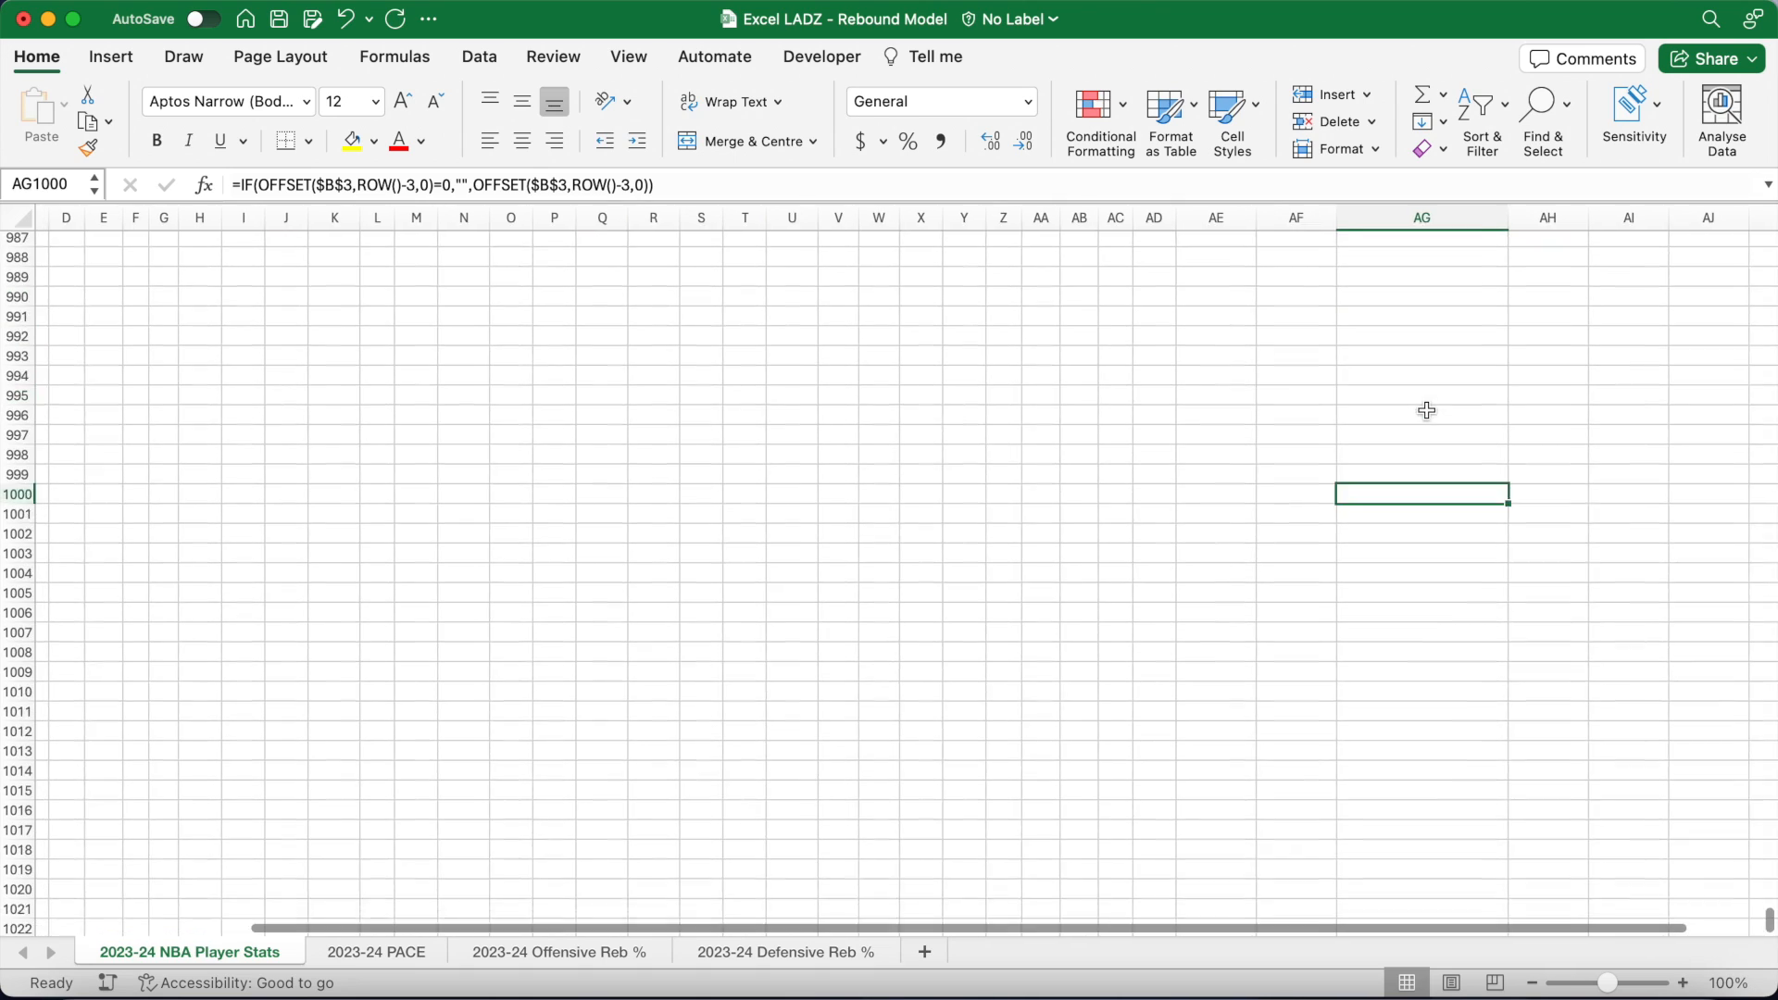
pyautogui.press('super+shift+Up')
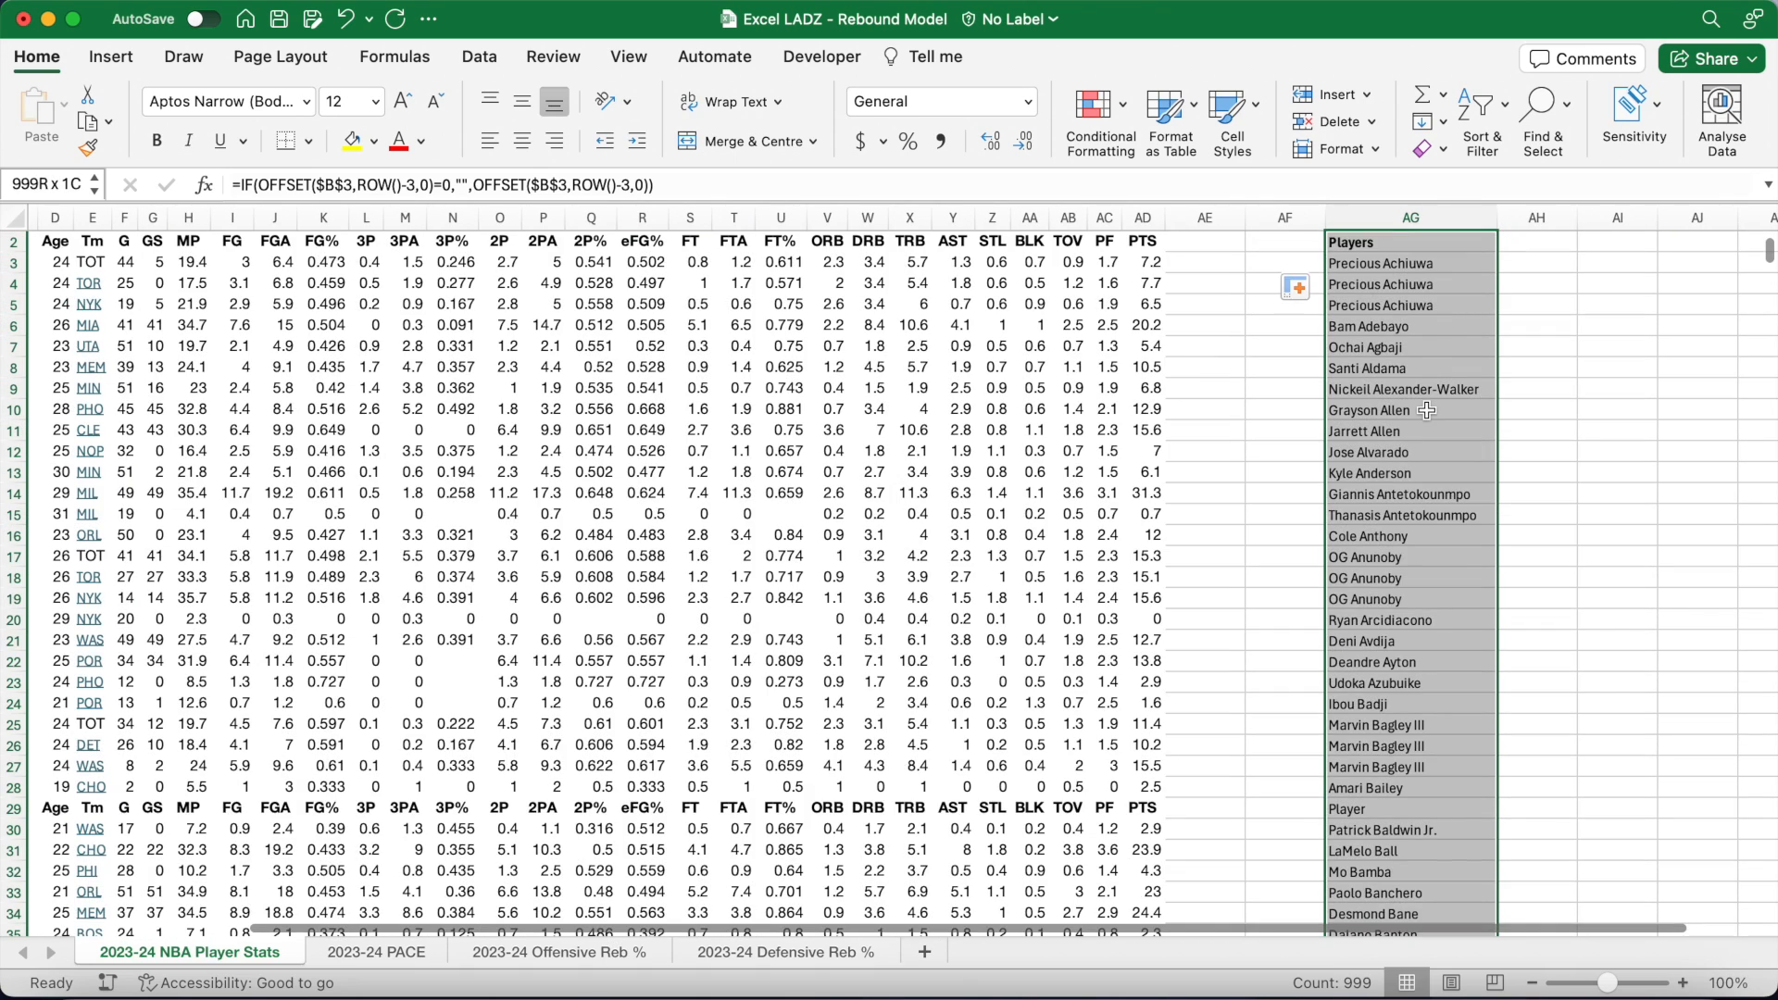
pyautogui.scroll(1, 1426, 410)
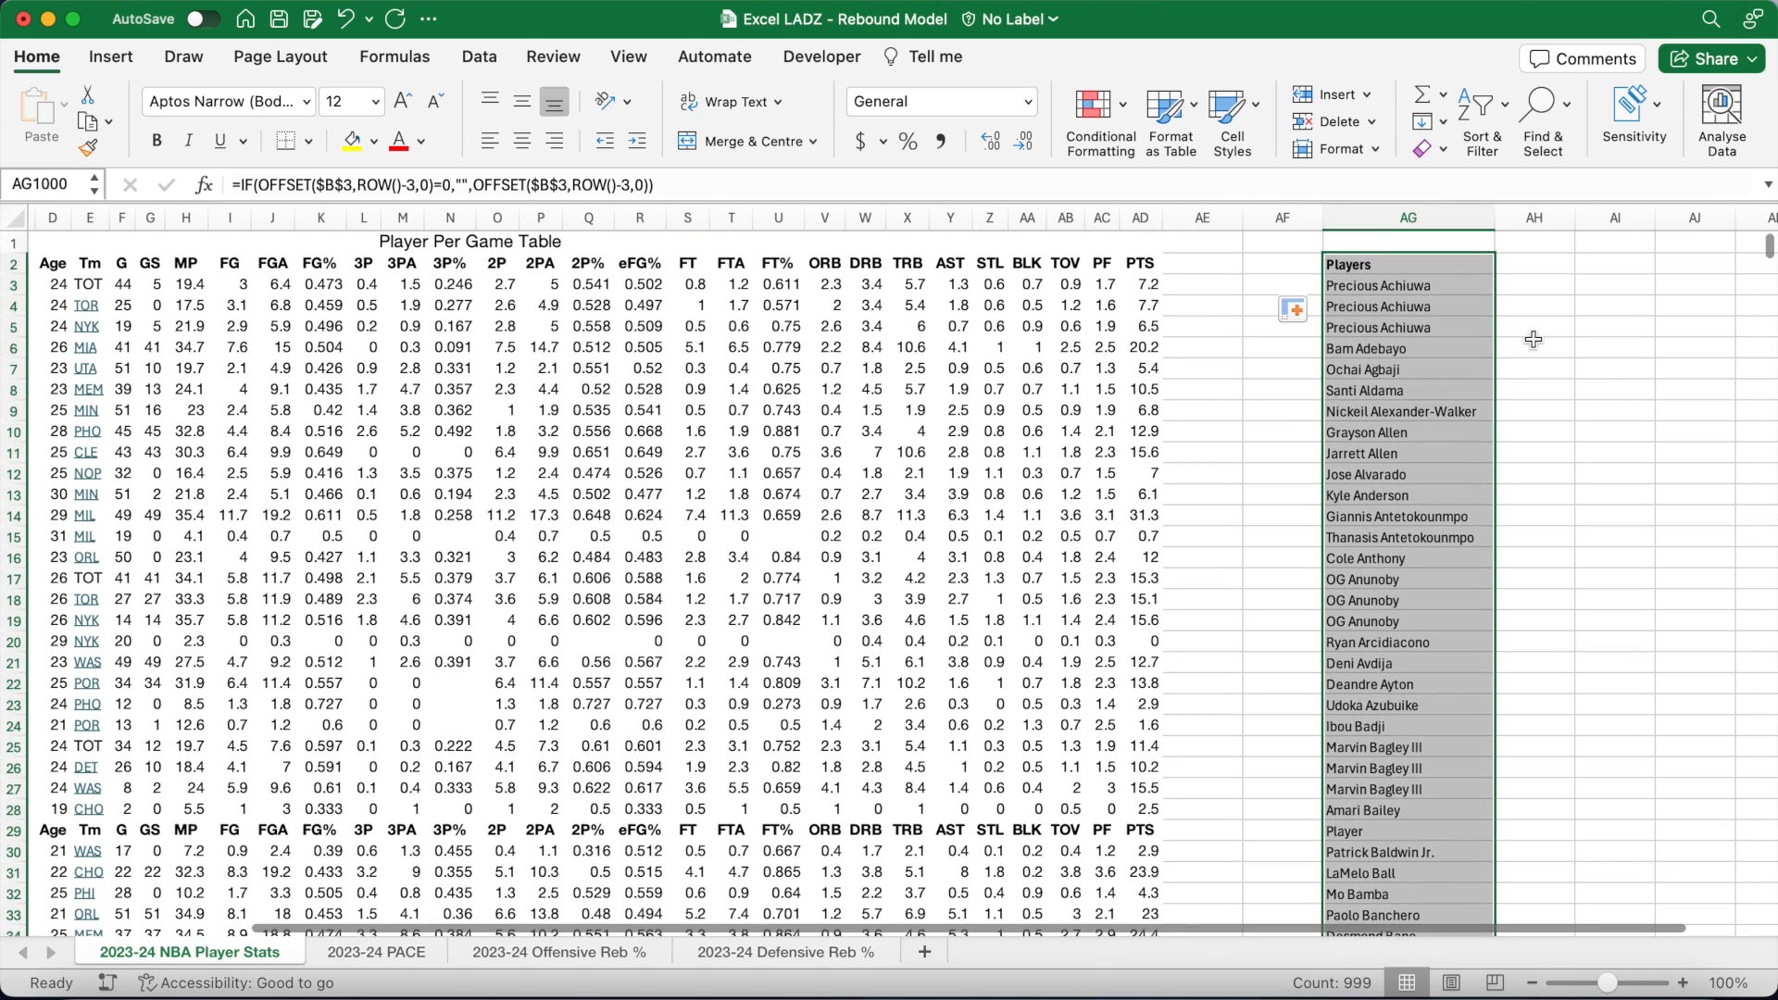
pyautogui.click(1564, 309)
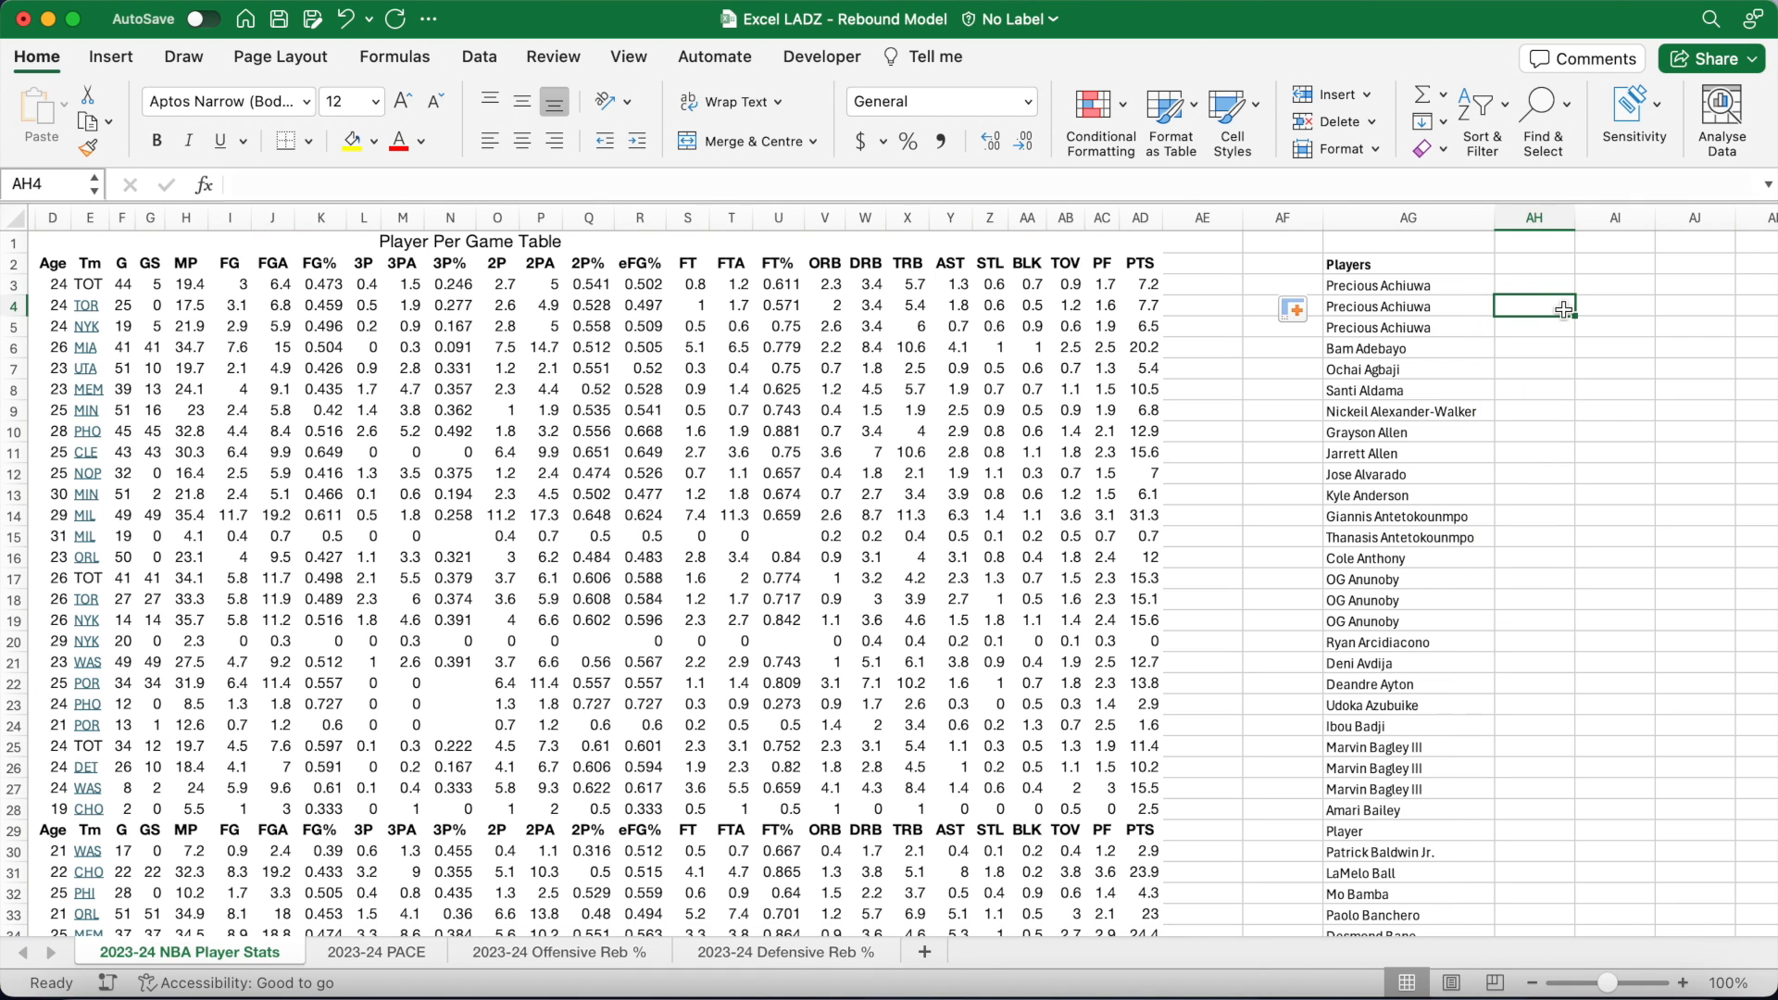
pyautogui.moveTo(1575, 217); pyautogui.dragTo(1607, 215)
# Step: Add a bold 'No. of Teams' header in AH2
pyautogui.click(1537, 264)
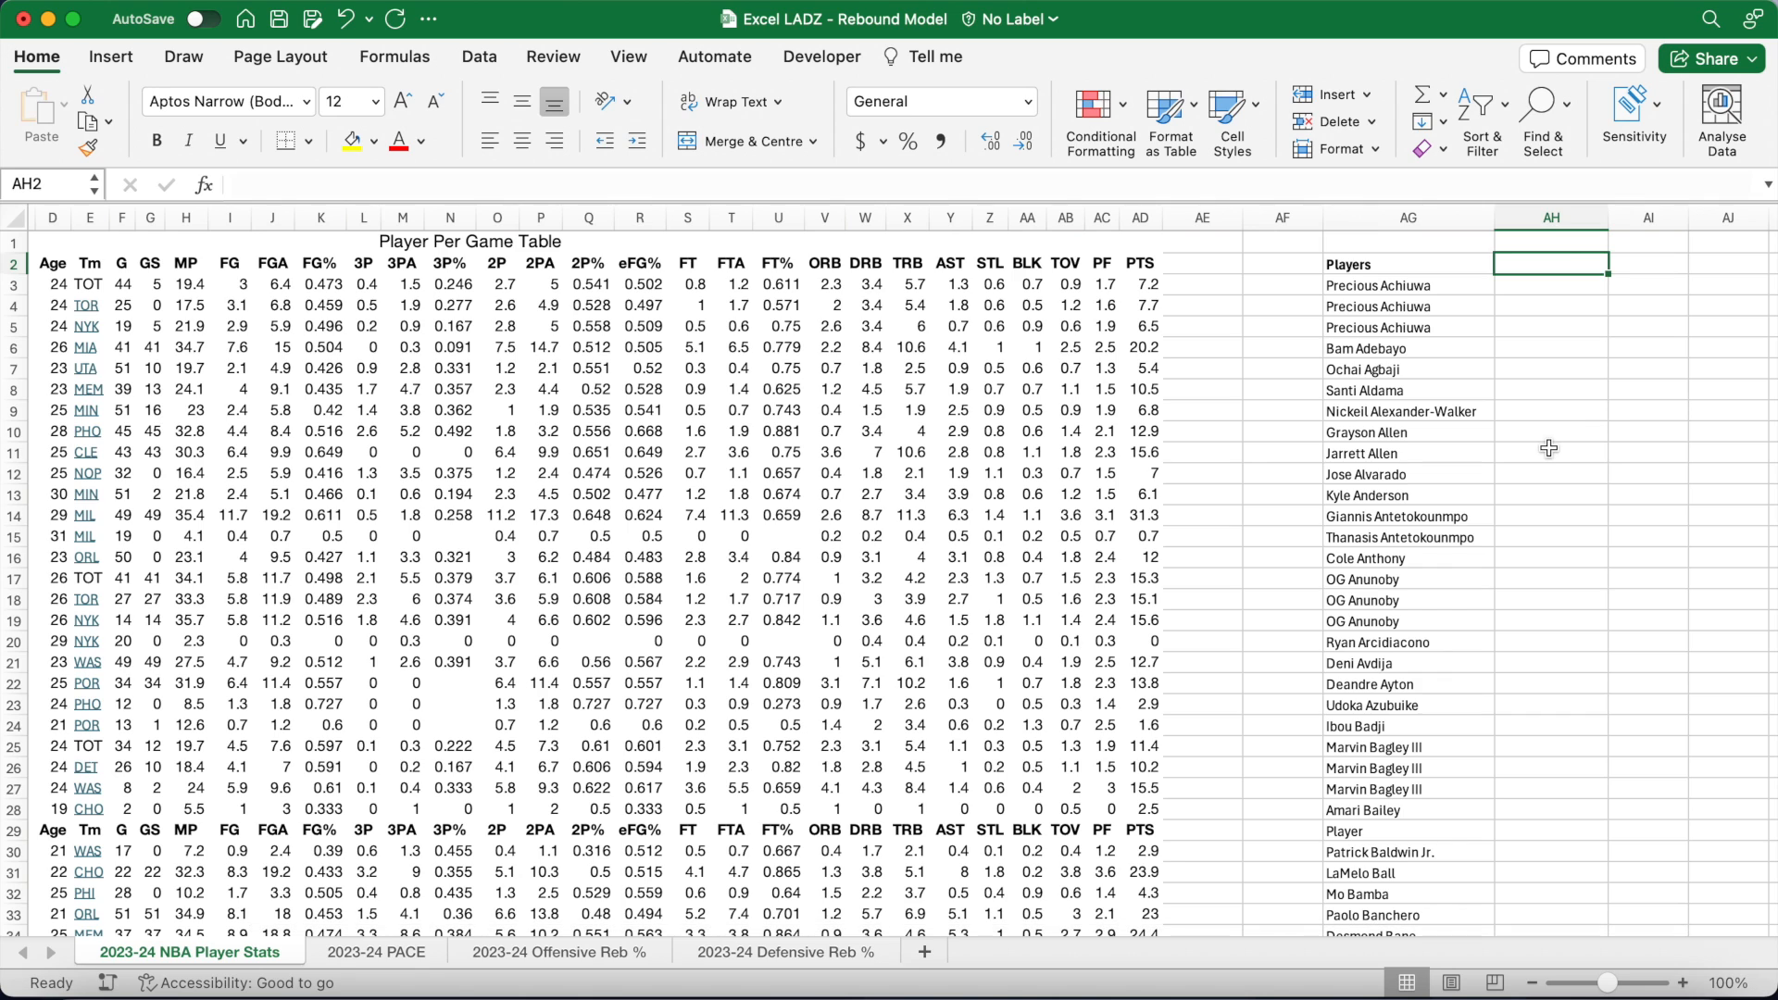
pyautogui.press('super+b')
pyautogui.write('No')
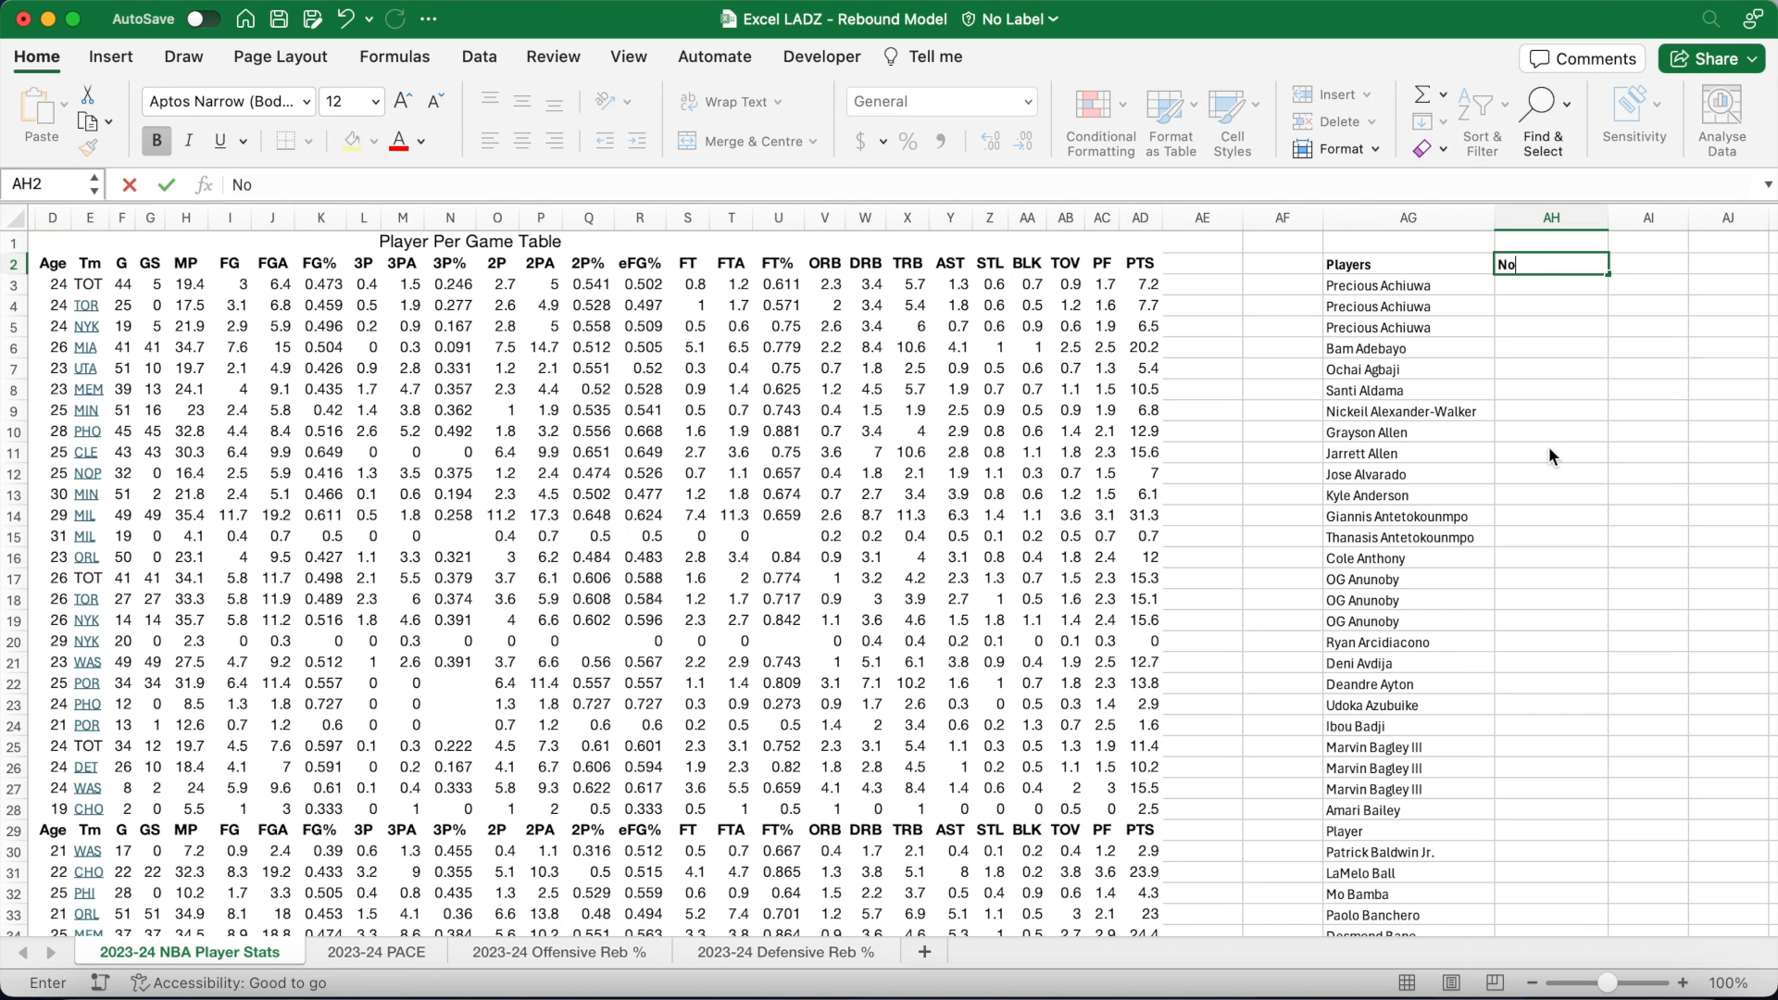
pyautogui.write('. of Teams')
pyautogui.press('Return')
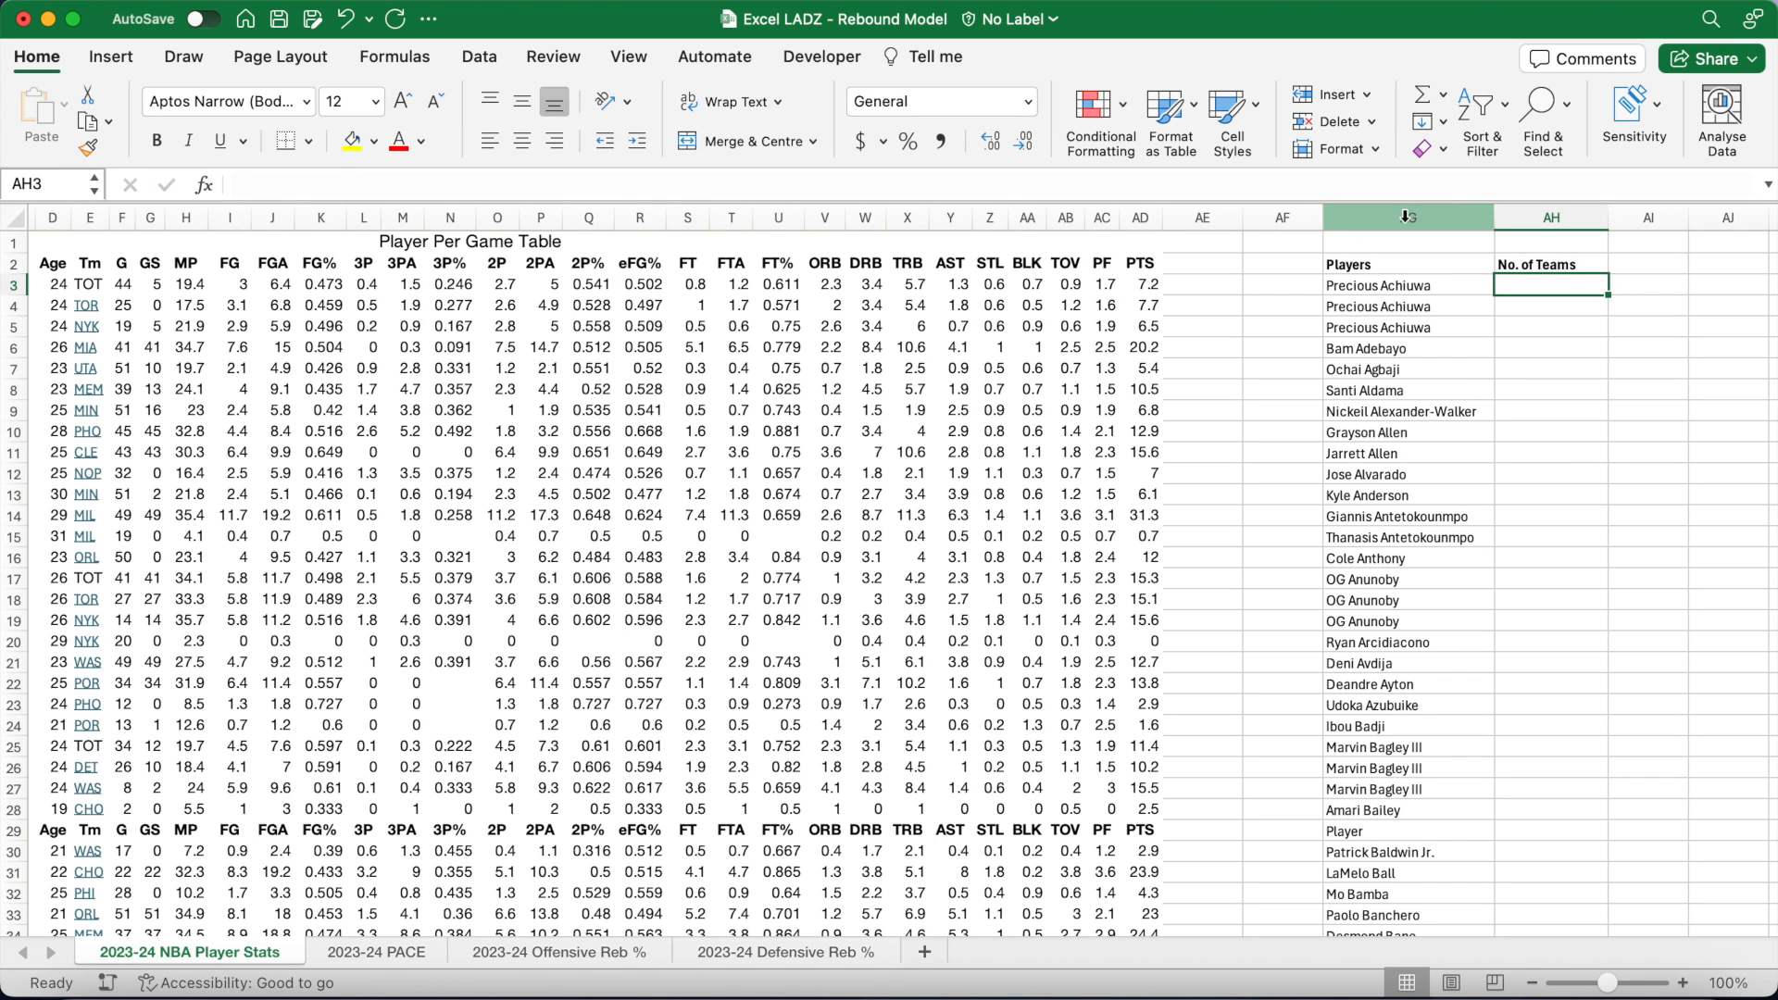
# Step: Enter the nested IF/COUNTIF team-count formula over $B$3:$B$3000 in AH3, returning 2
pyautogui.moveTo(1388, 203); pyautogui.dragTo(1387, 225)
pyautogui.click(1268, 197)
pyautogui.write('=IF(')
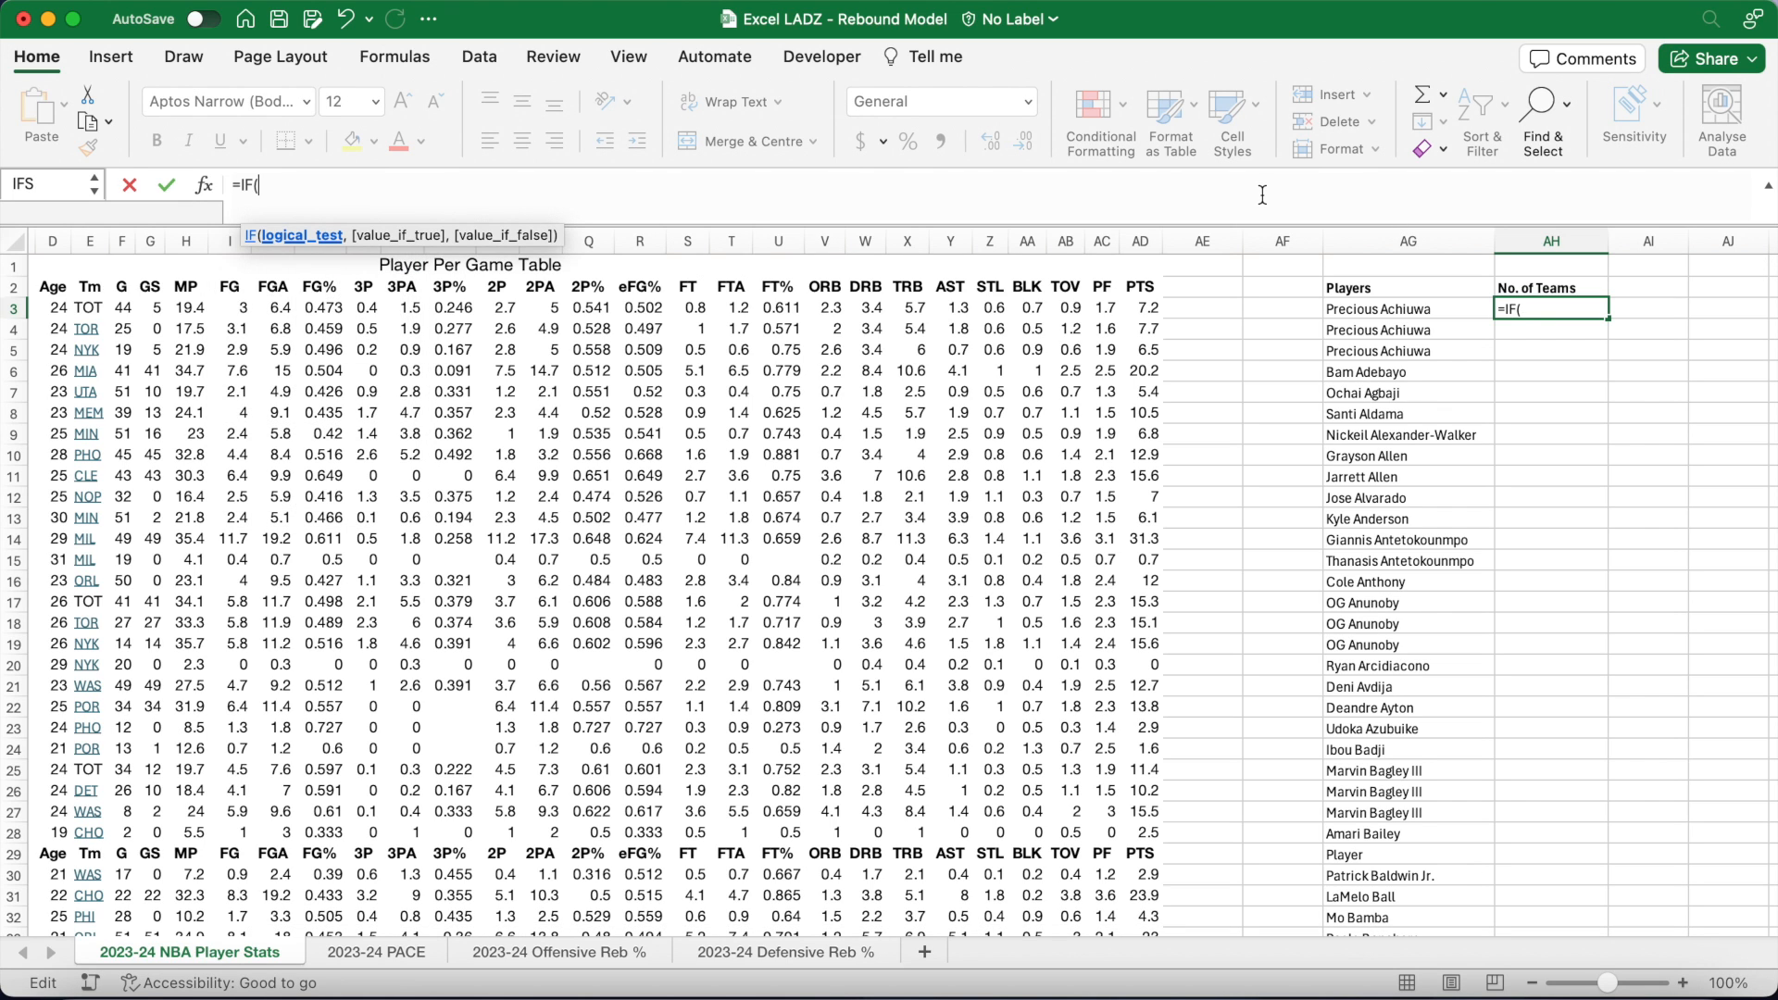
pyautogui.write('LEN(')
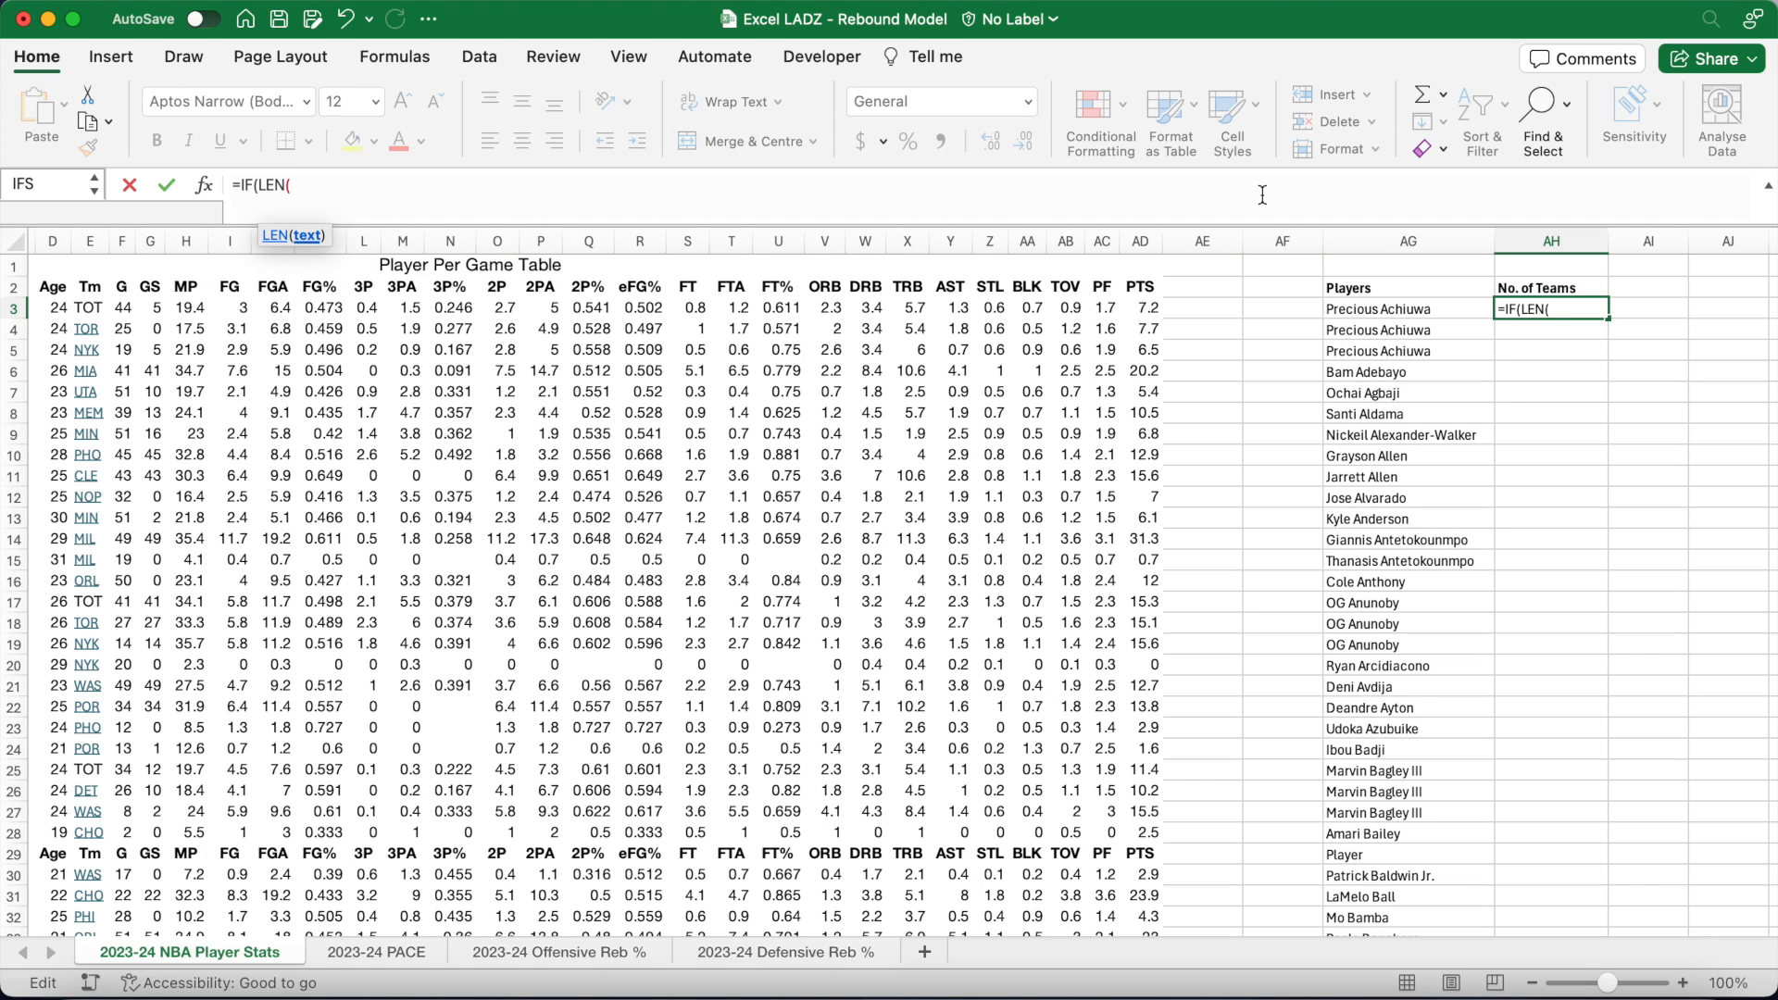
pyautogui.write('AG')
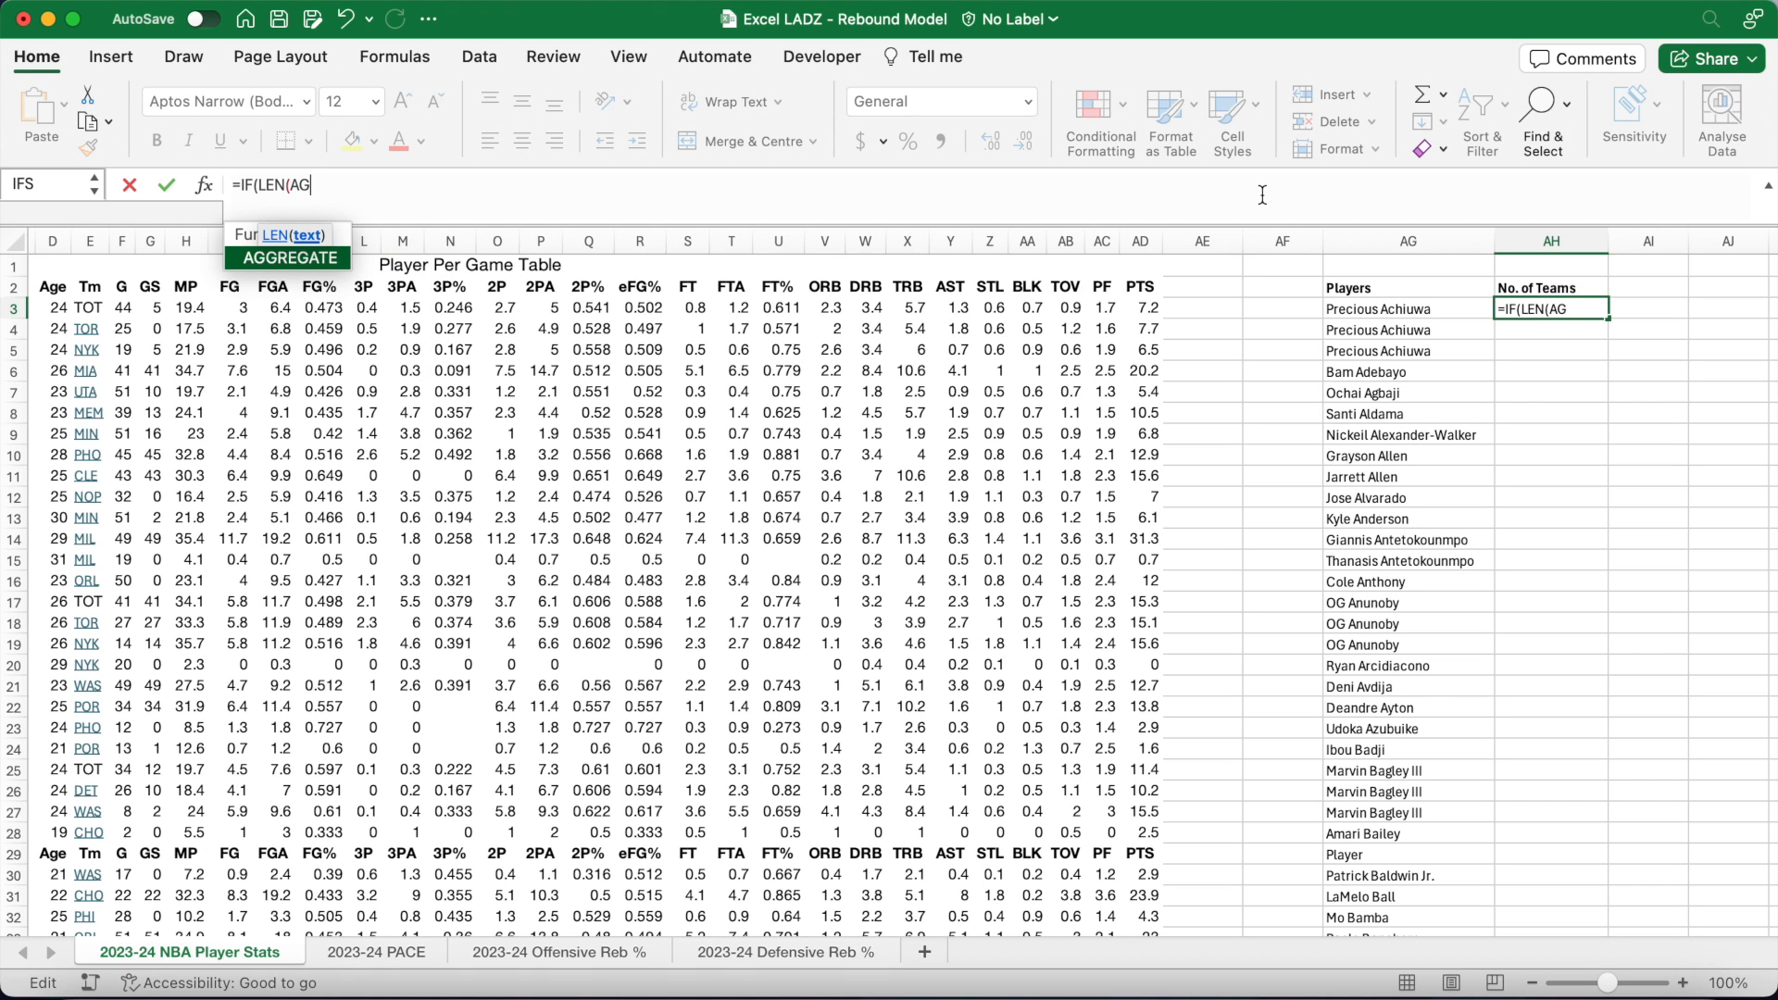
pyautogui.write('3')
pyautogui.press('super+t')
pyautogui.press('super+t')
pyautogui.press('super+t')
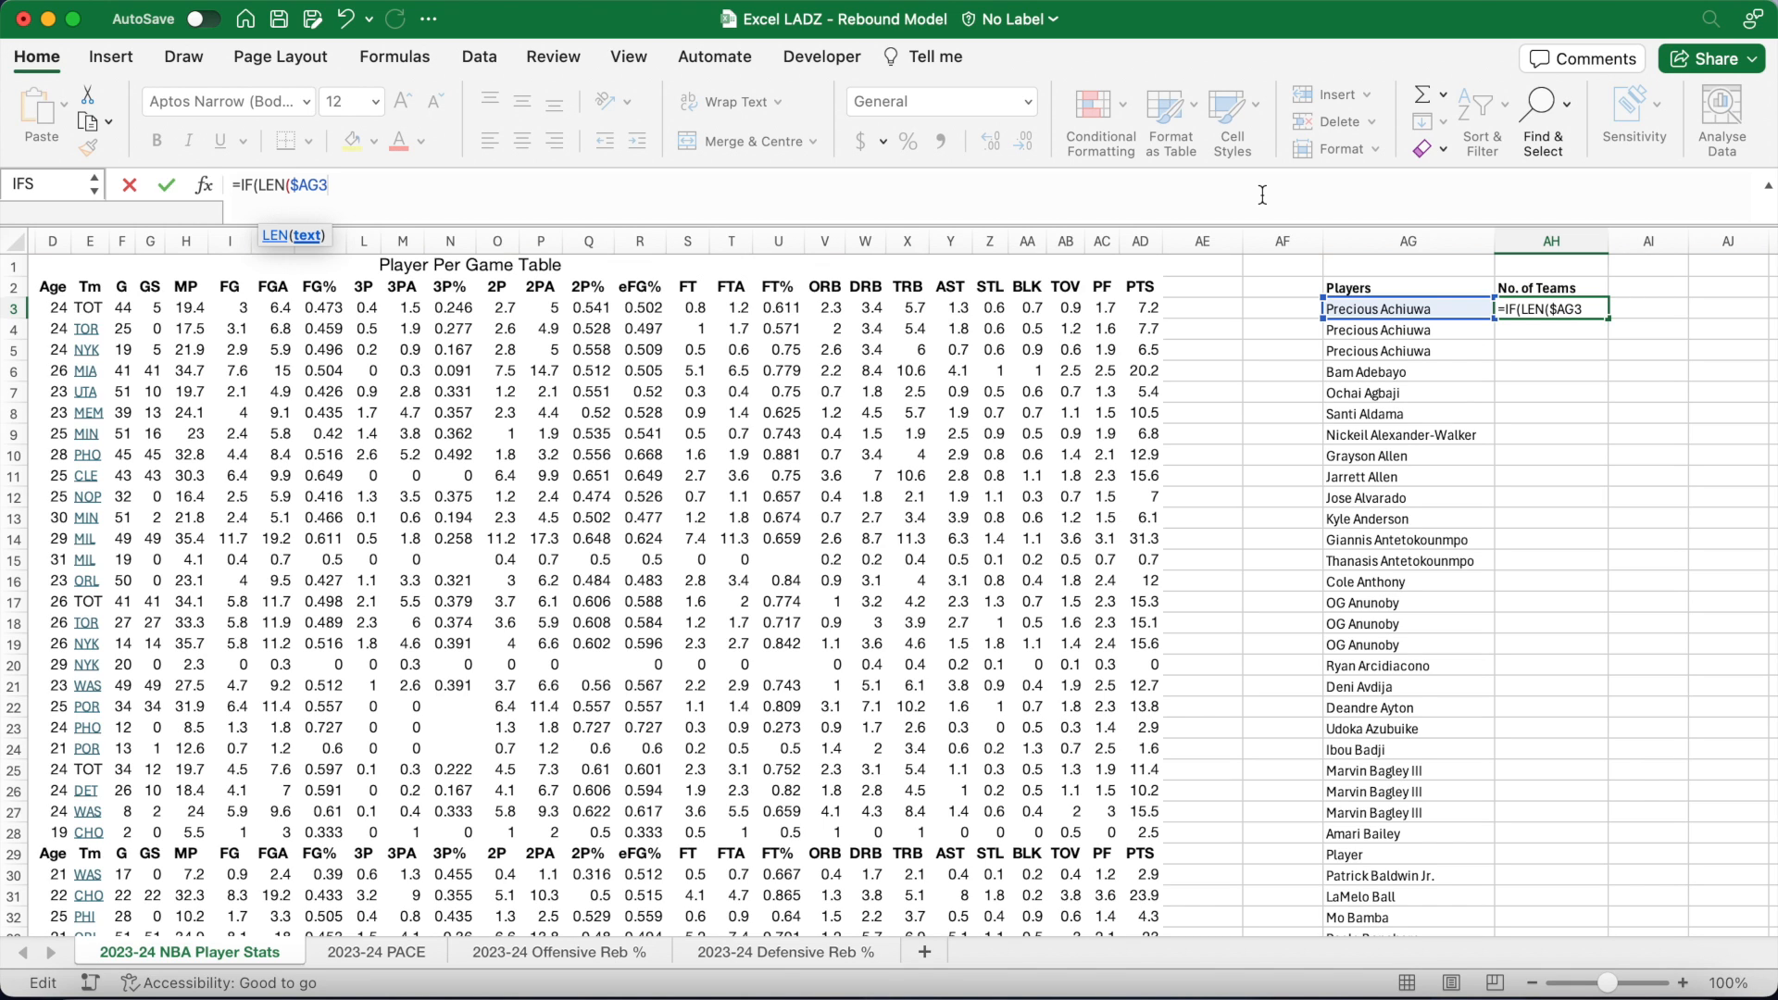
pyautogui.write(')>0,')
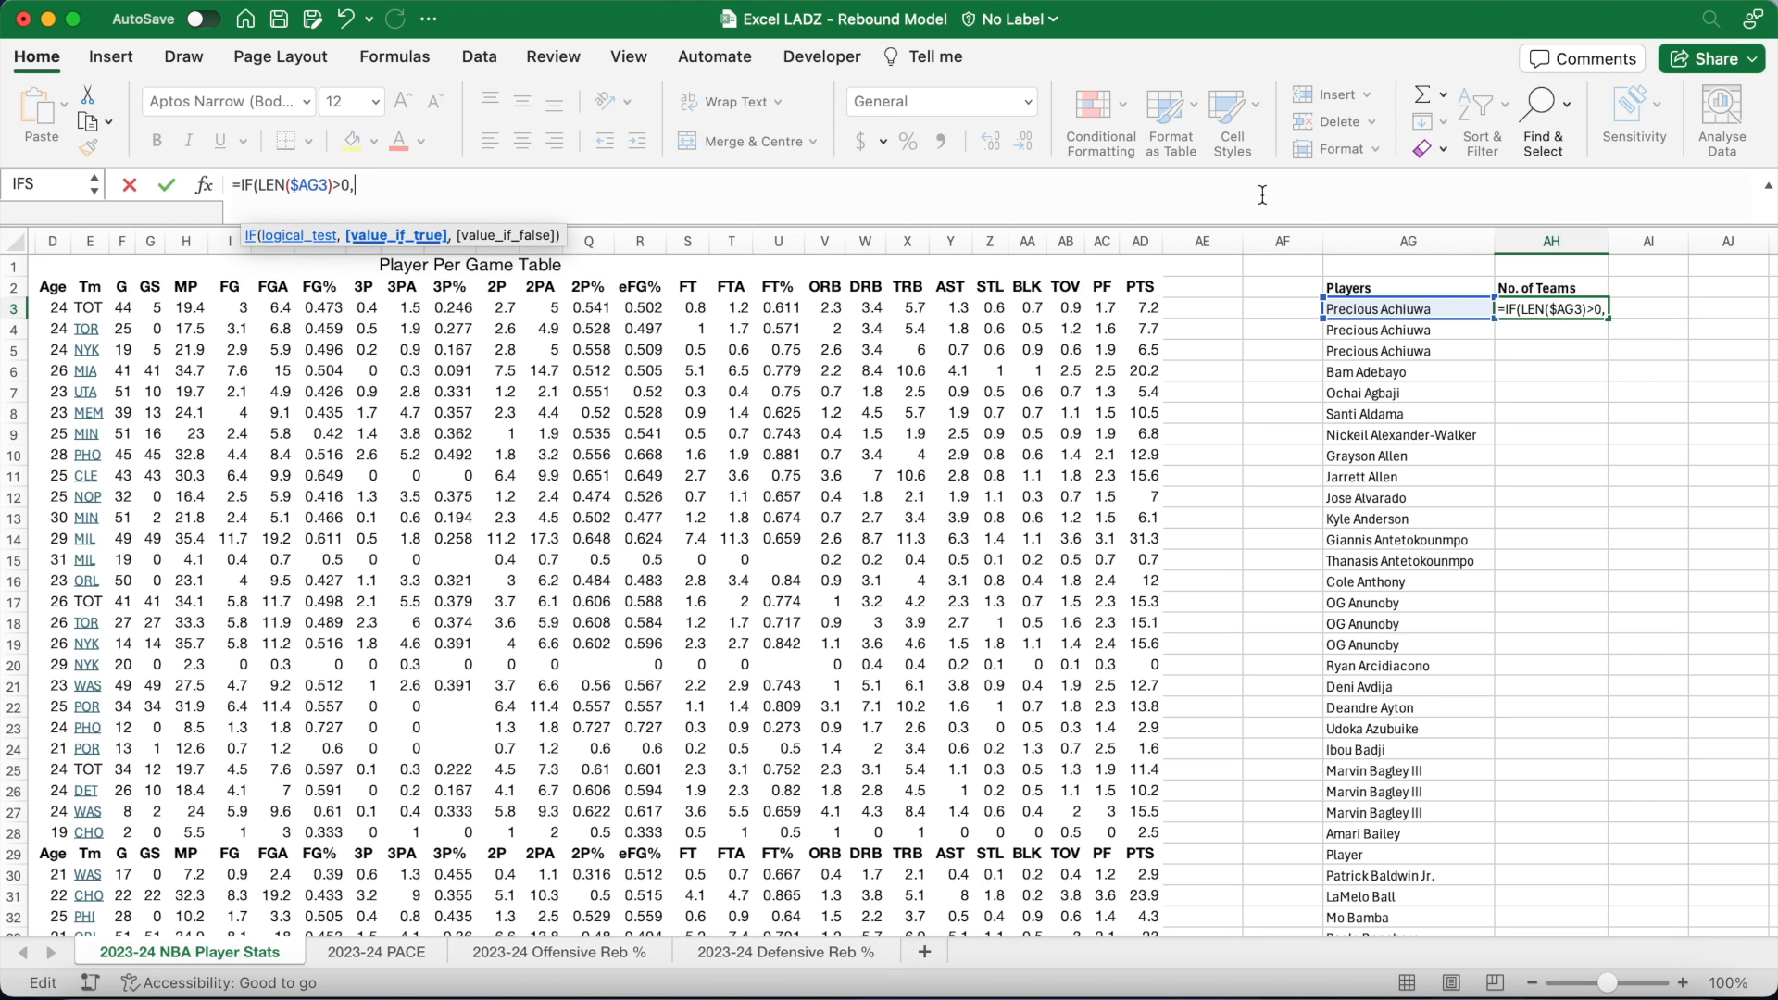
pyautogui.write('IF')
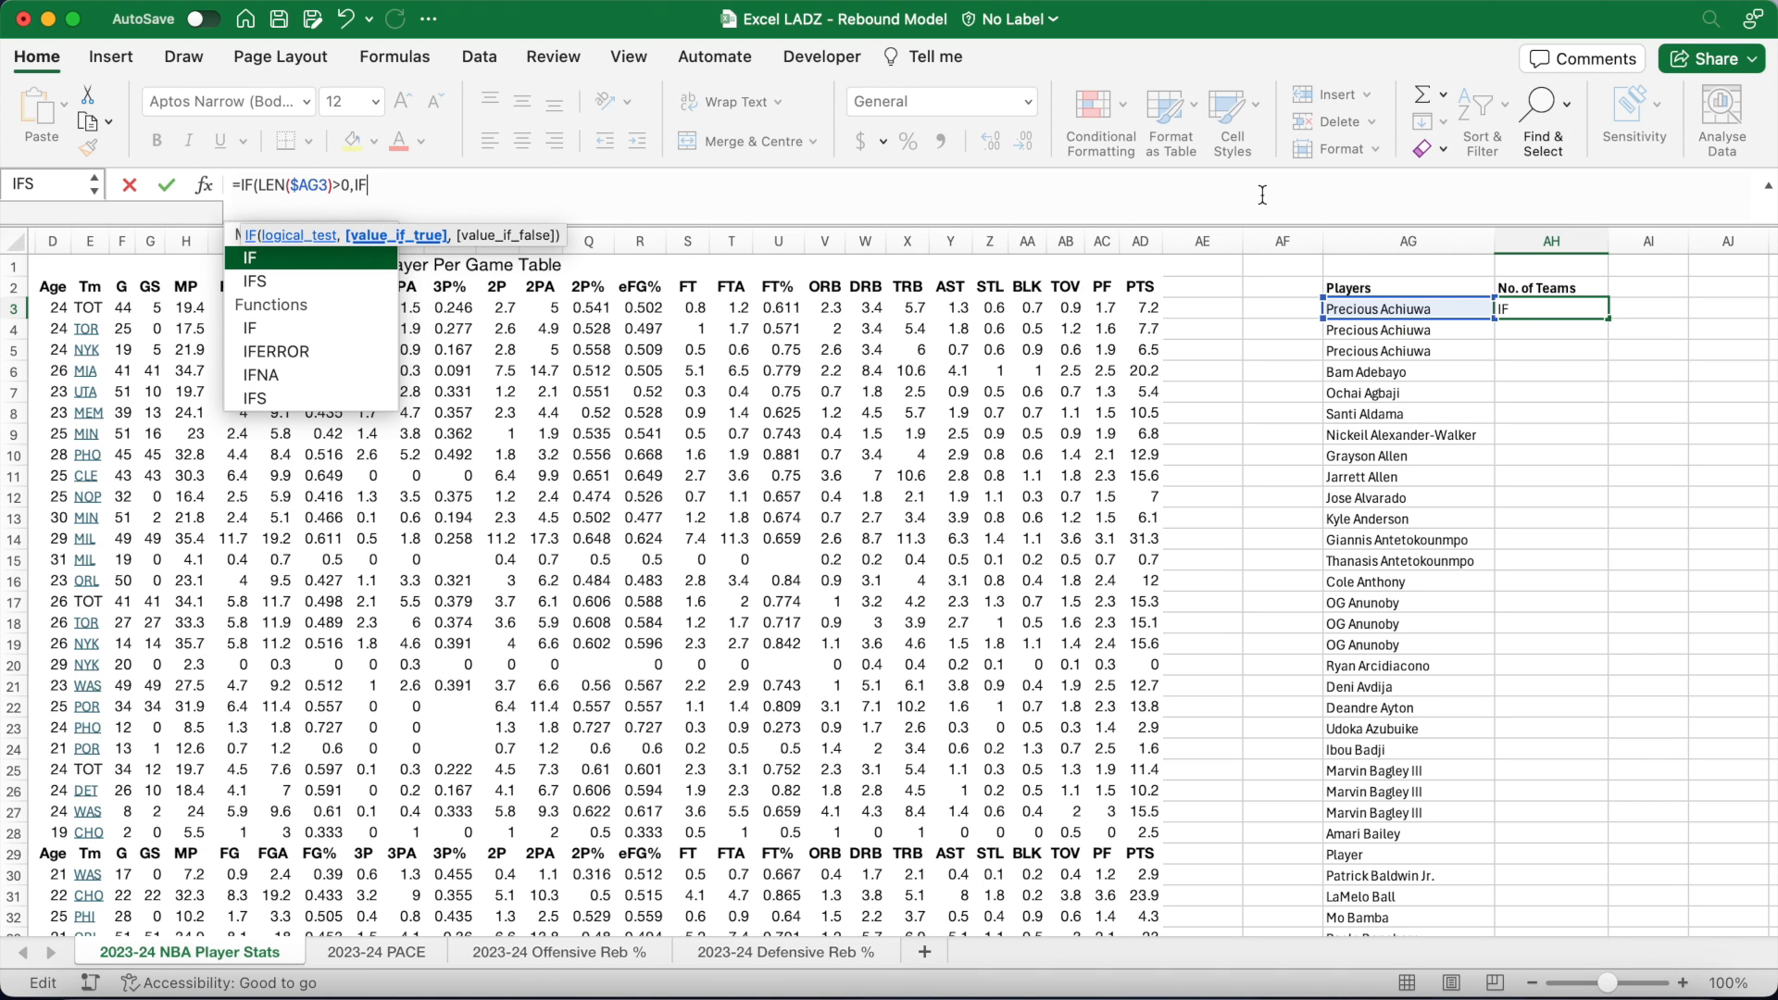
pyautogui.write('($AG3')
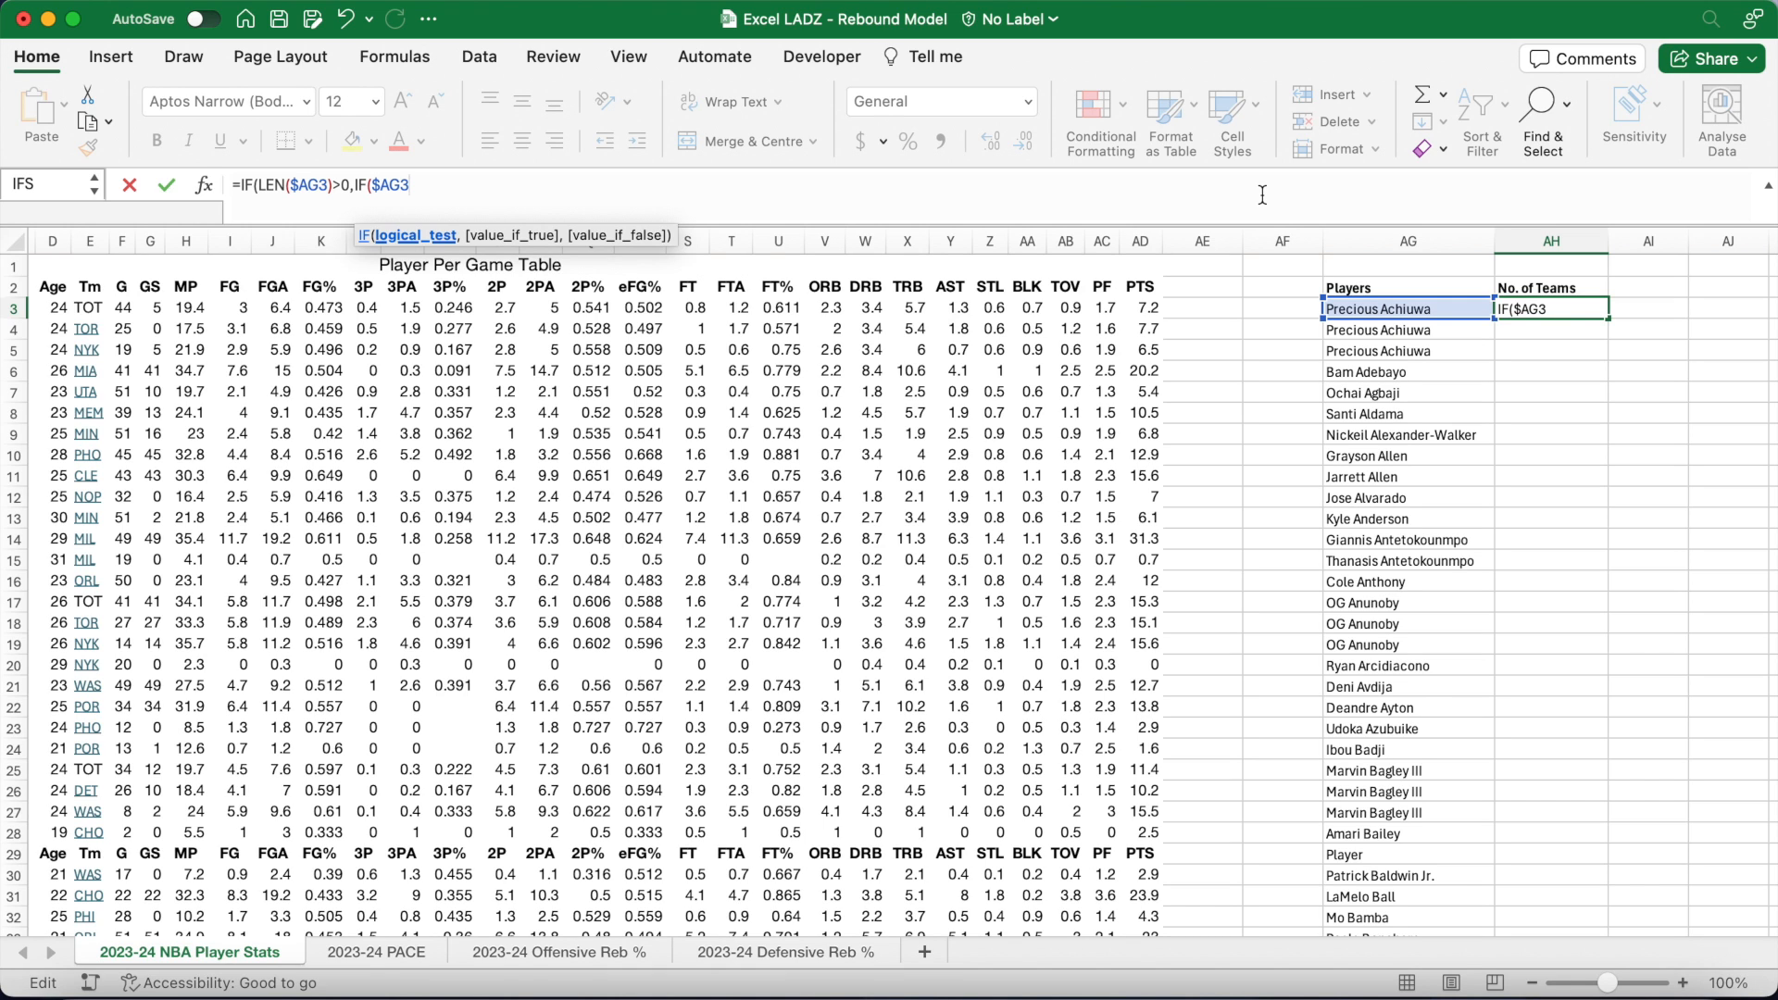
pyautogui.write('=$AG2,0,')
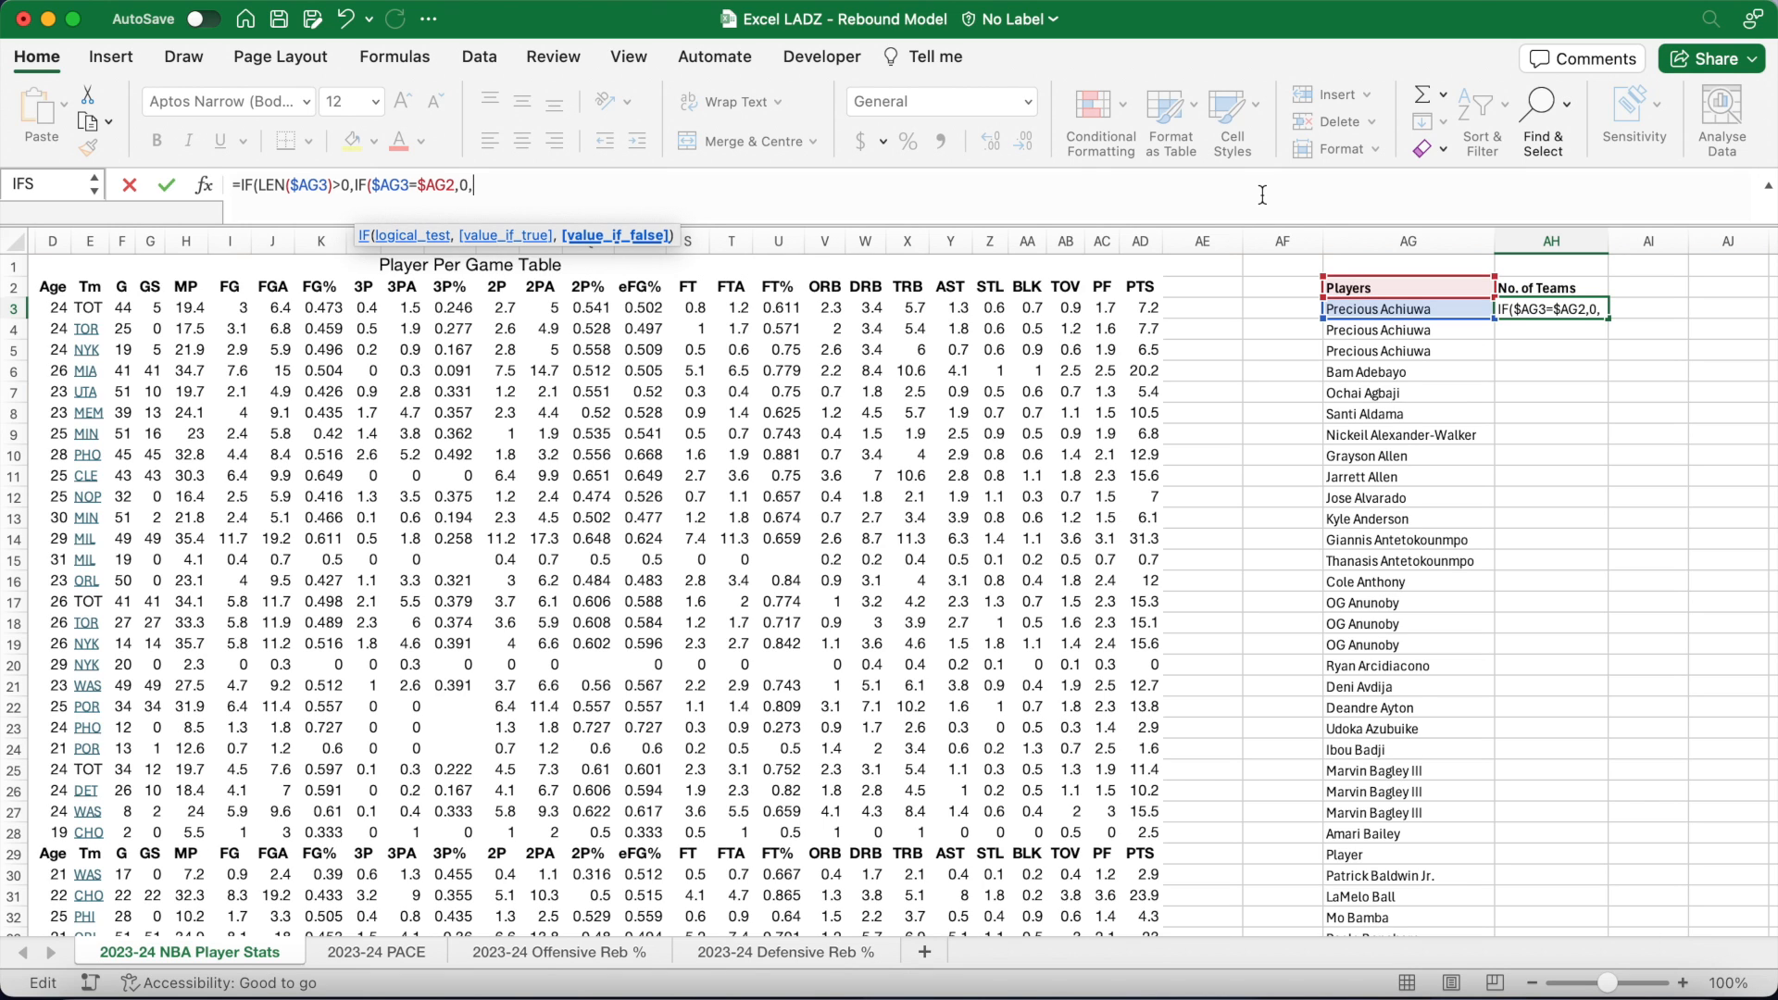
pyautogui.write('IF($')
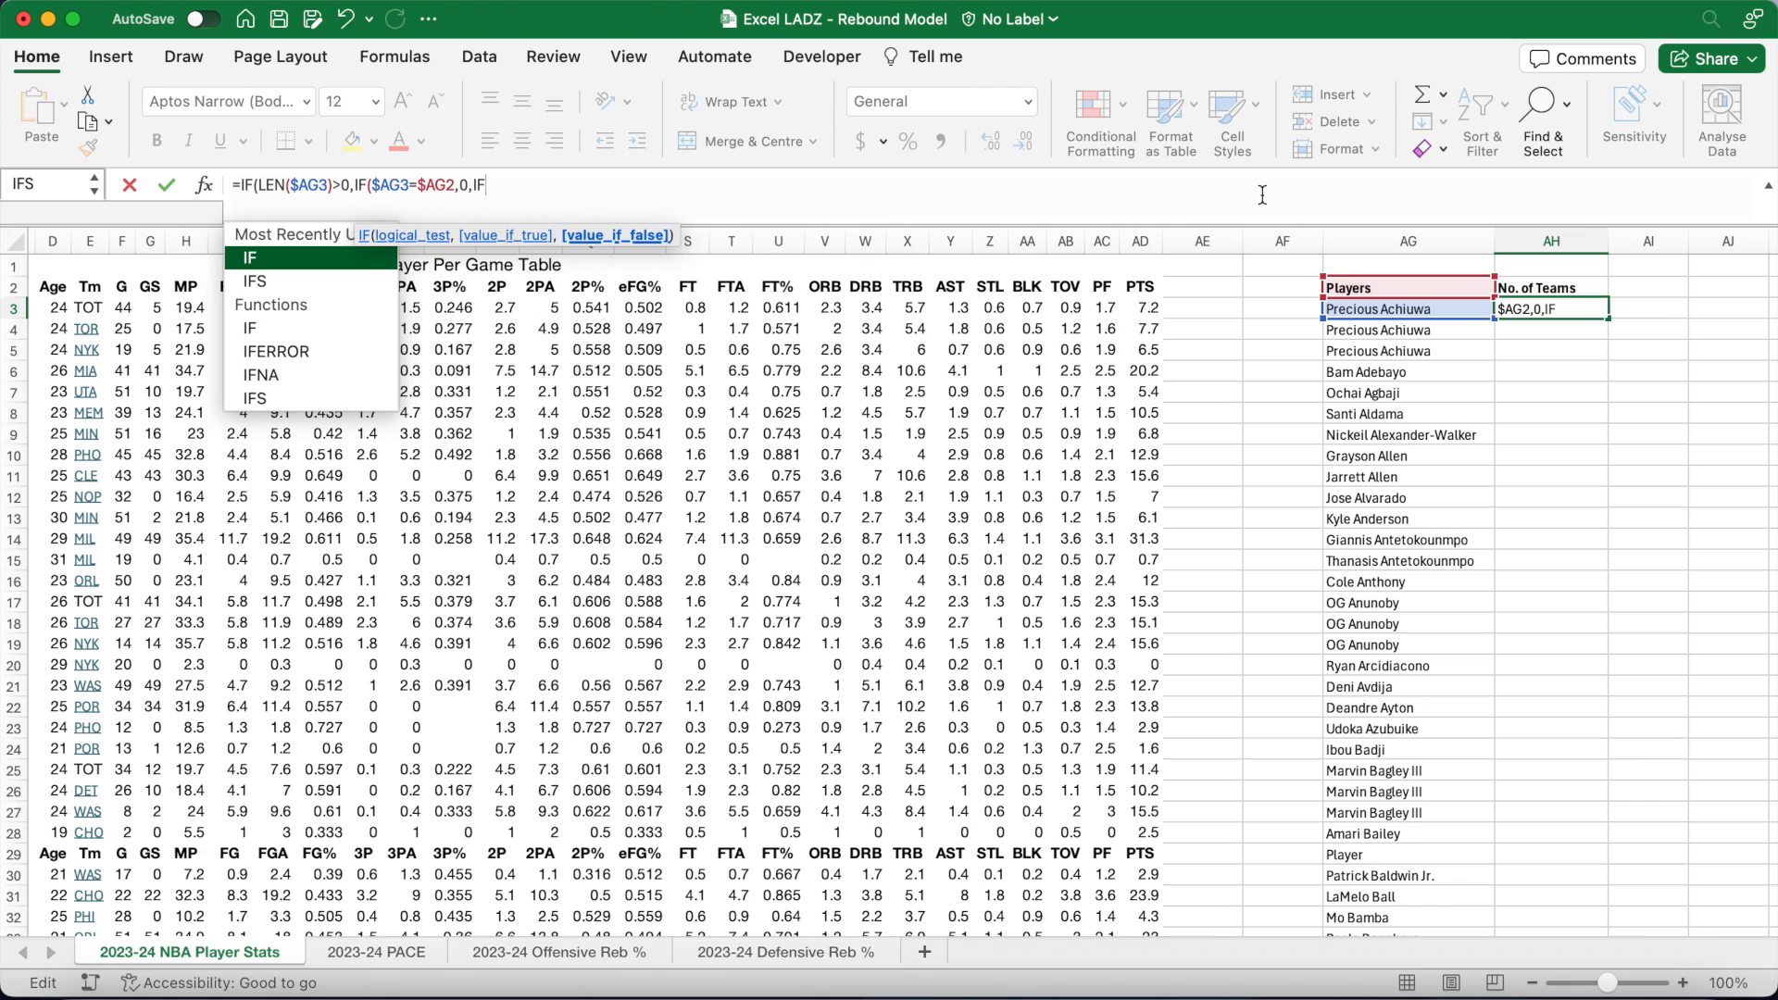
pyautogui.write('AG3')
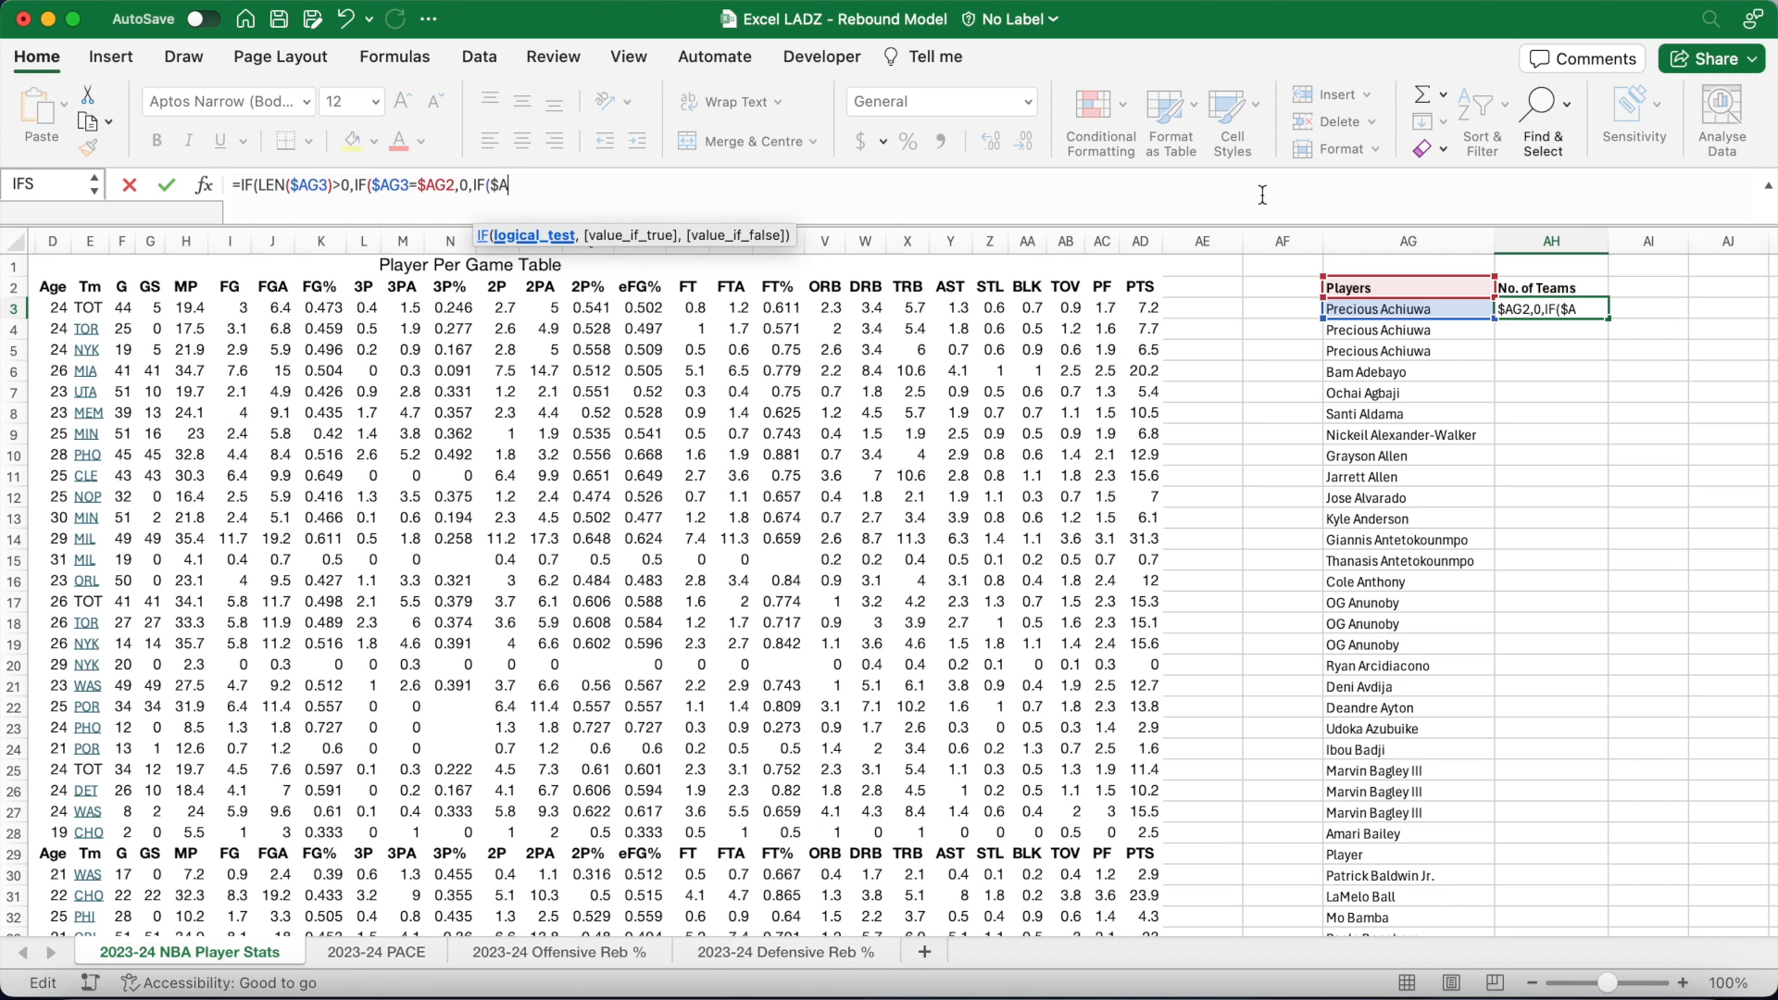
pyautogui.write('=')
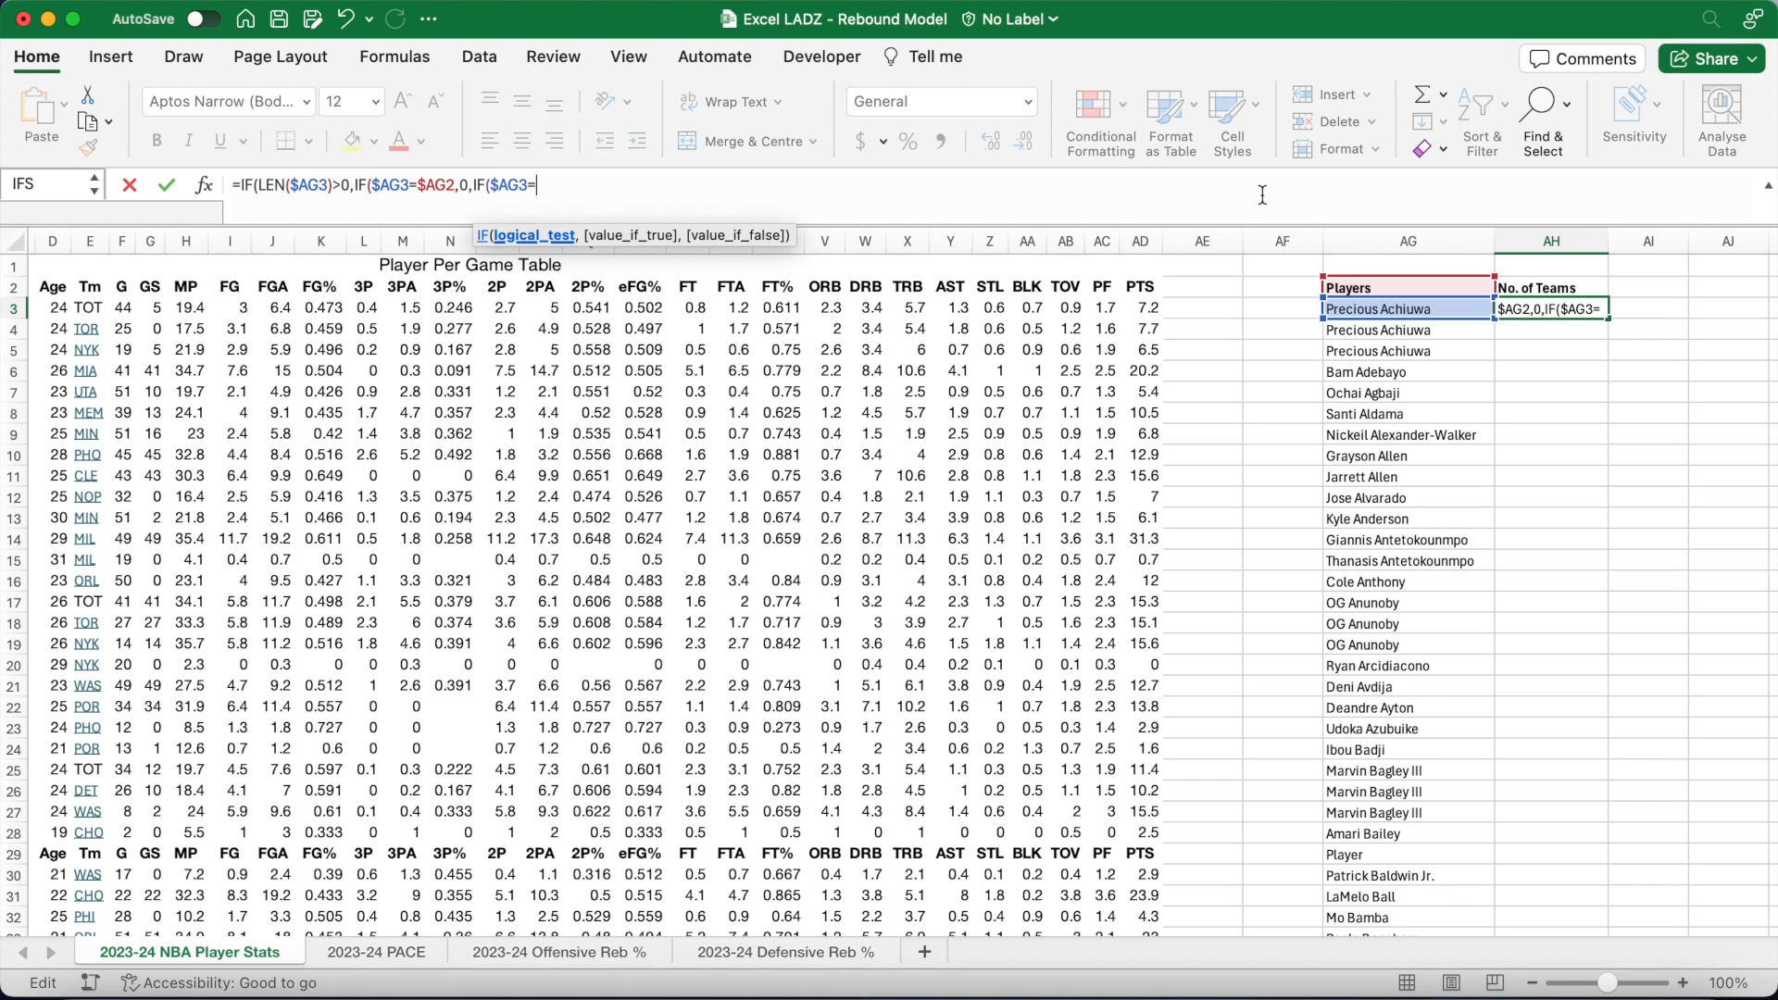
pyautogui.write('"Player",1')
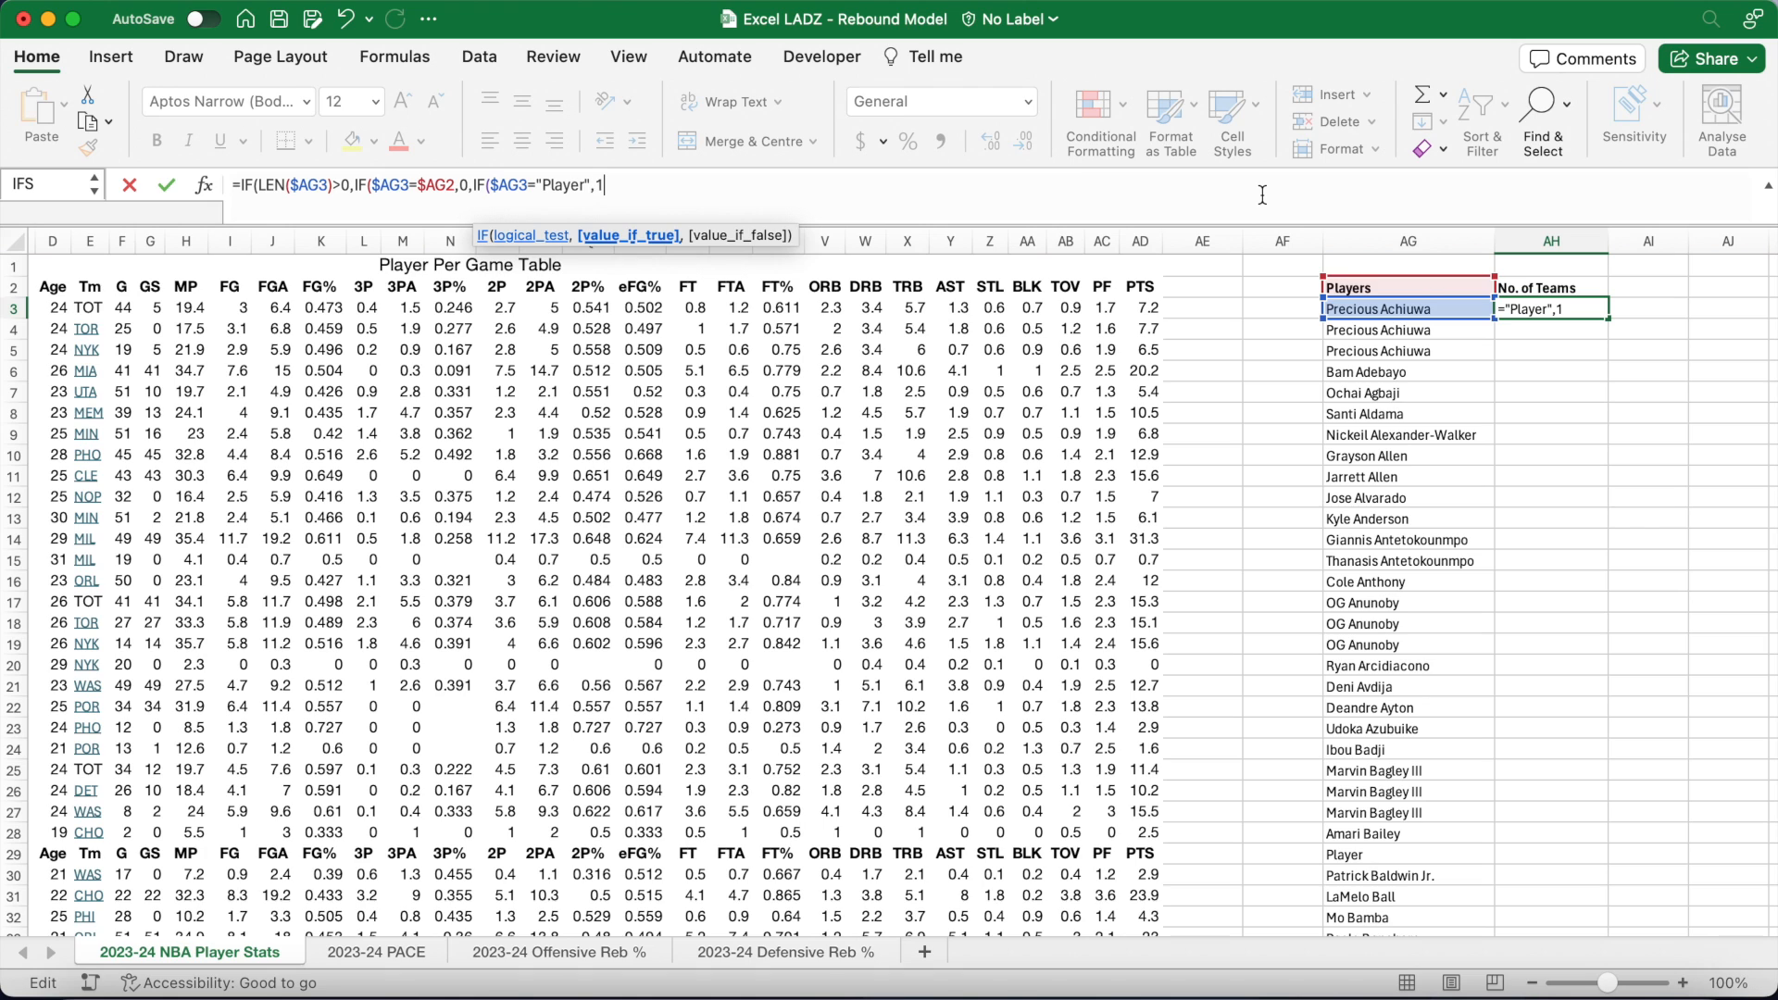
pyautogui.write(',IF(')
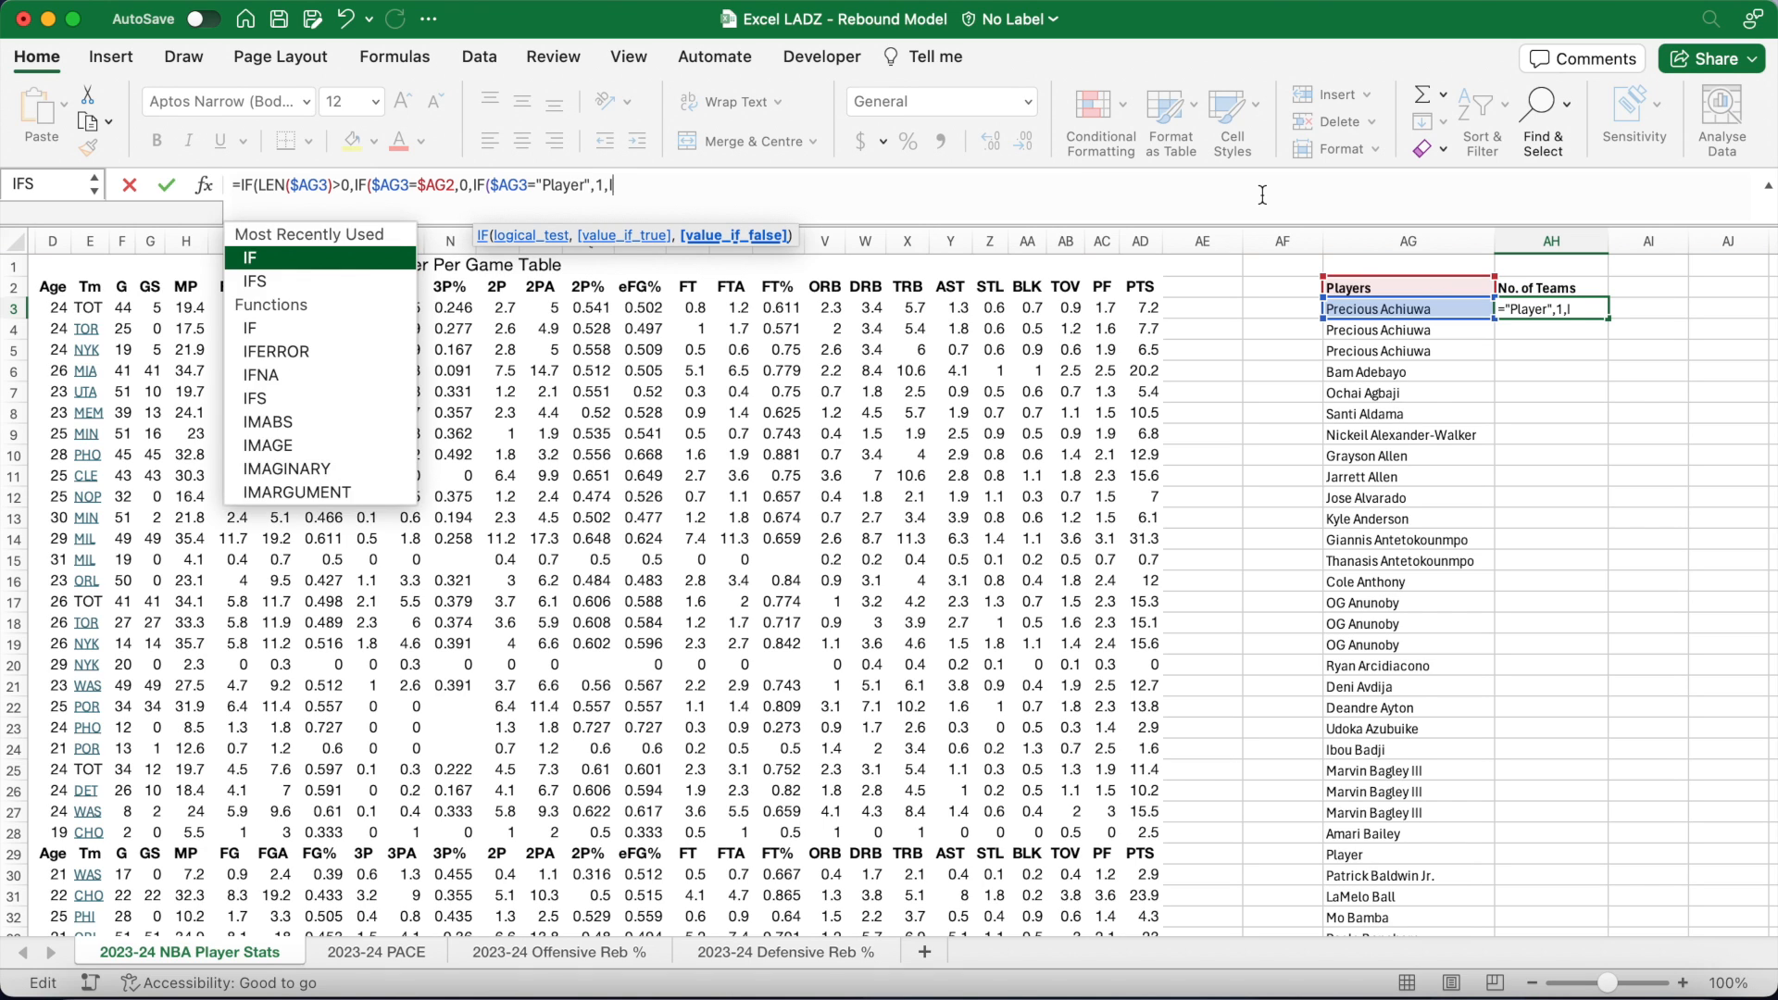
pyautogui.write('LEN(')
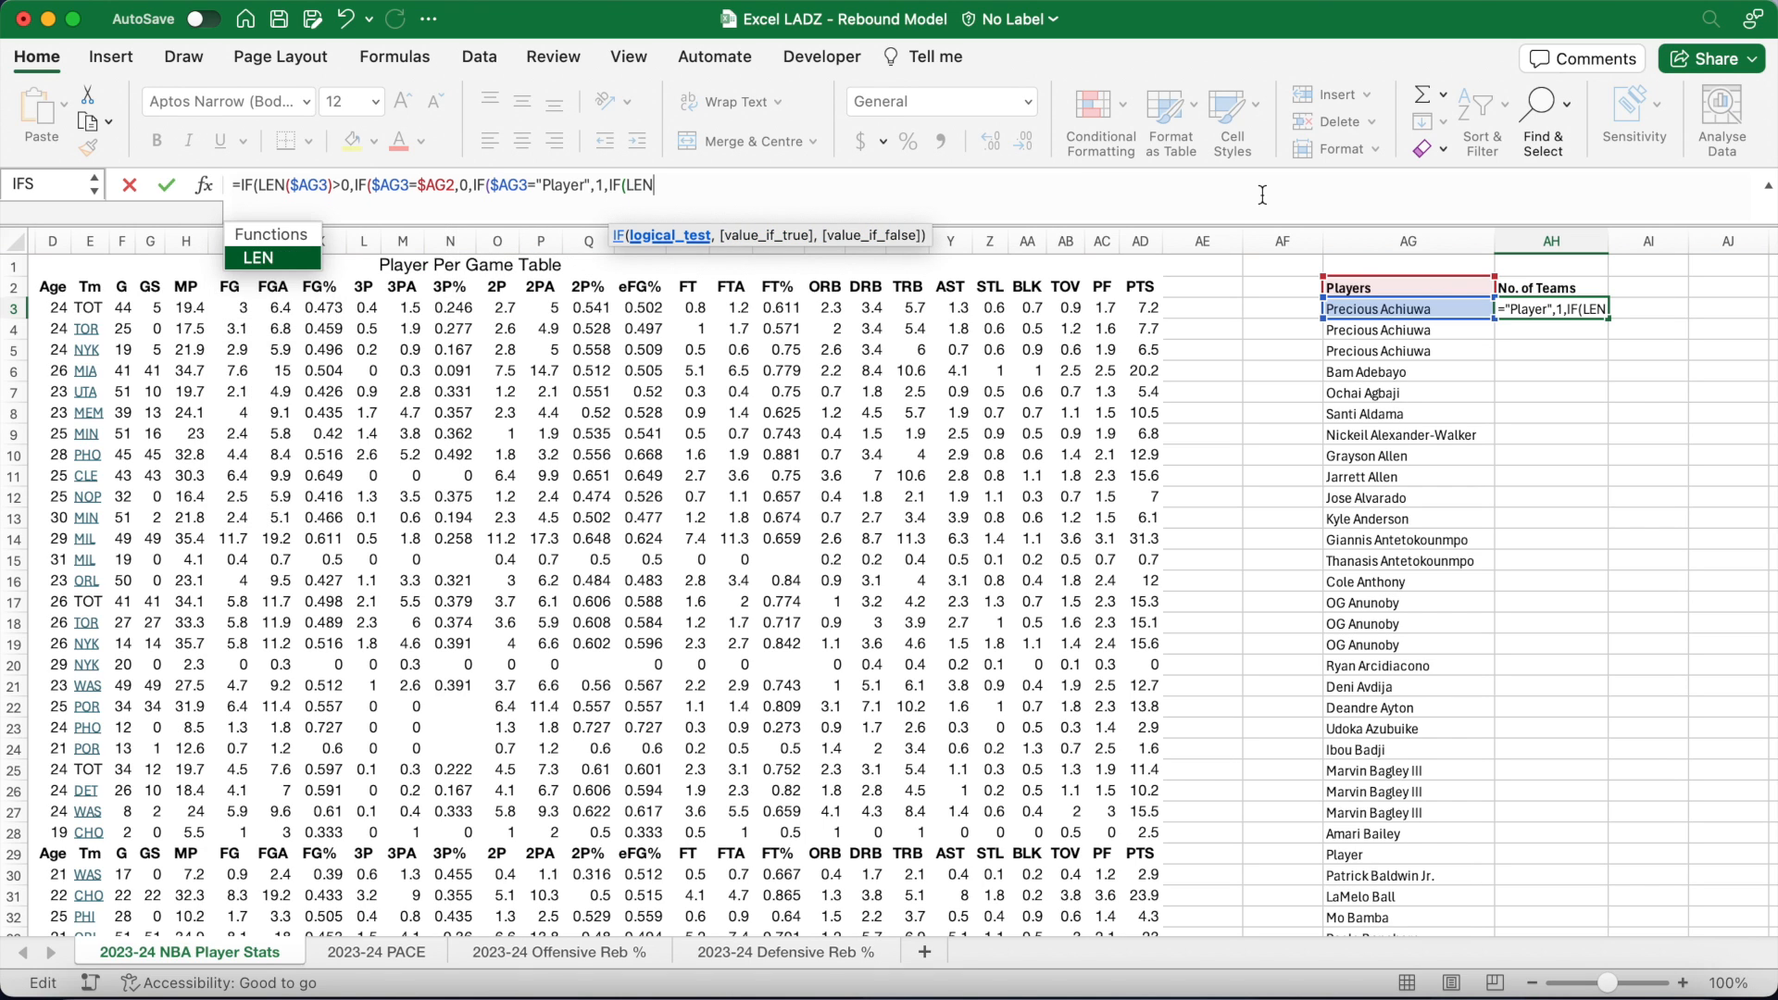
pyautogui.write('$AG')
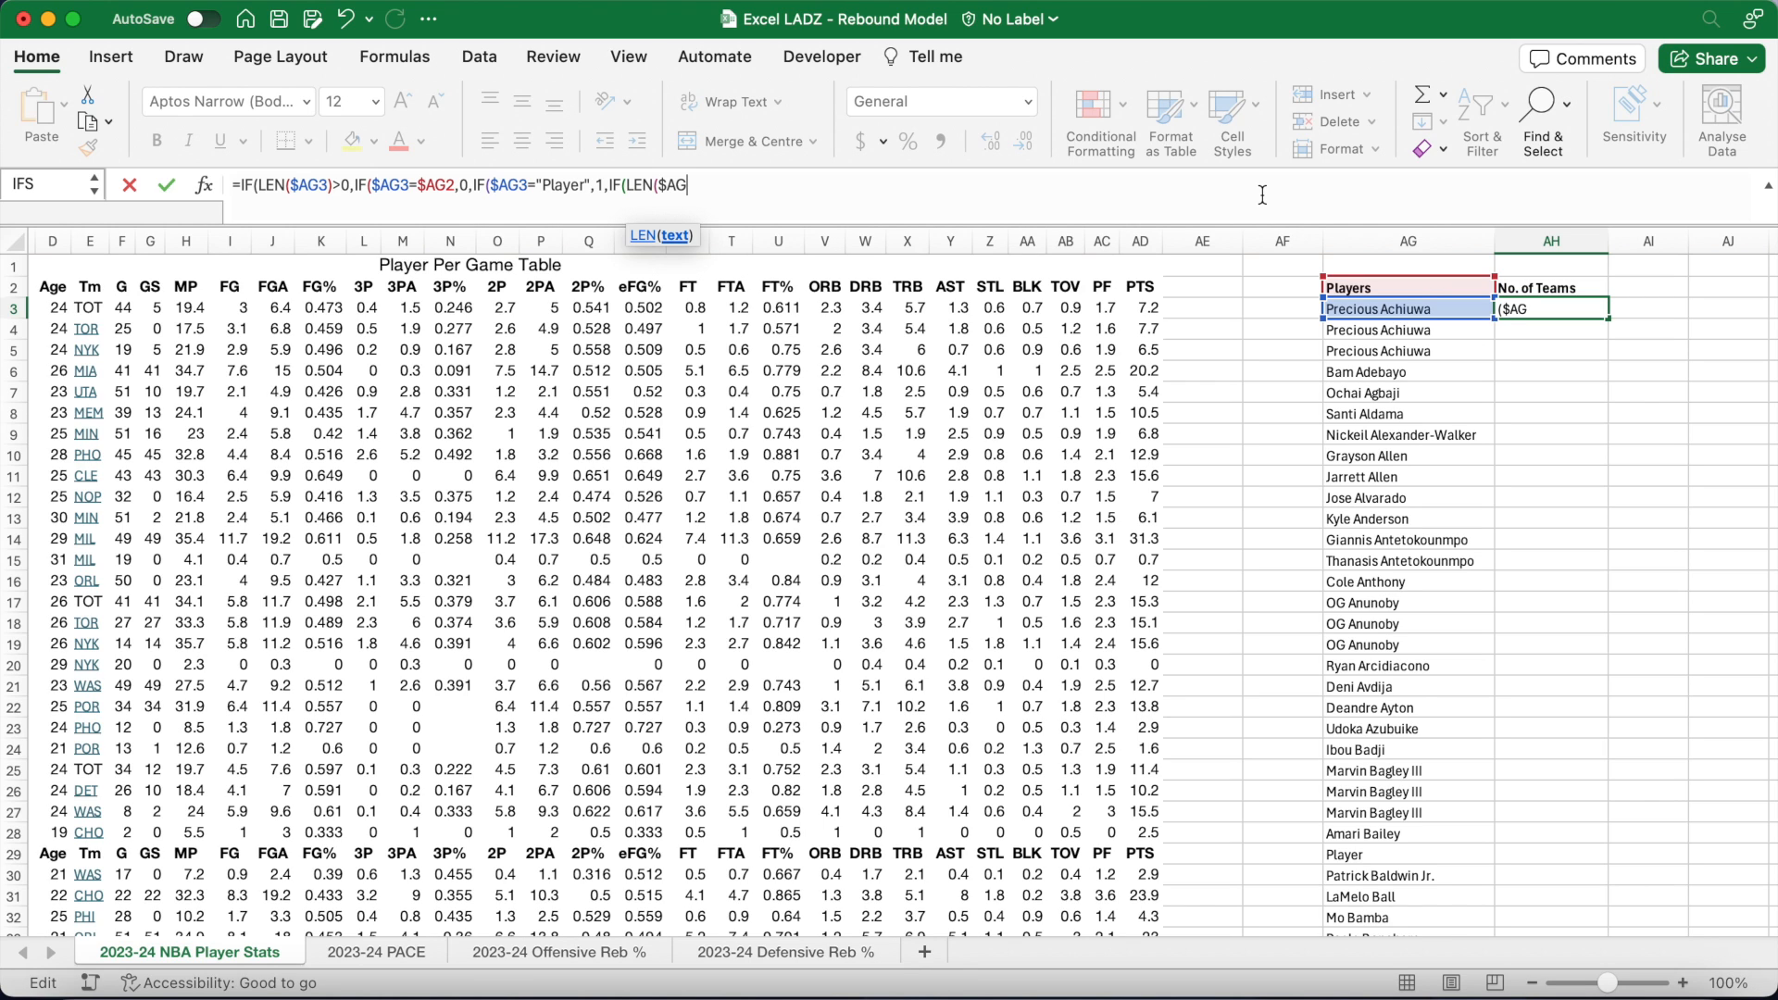
pyautogui.write('3)>')
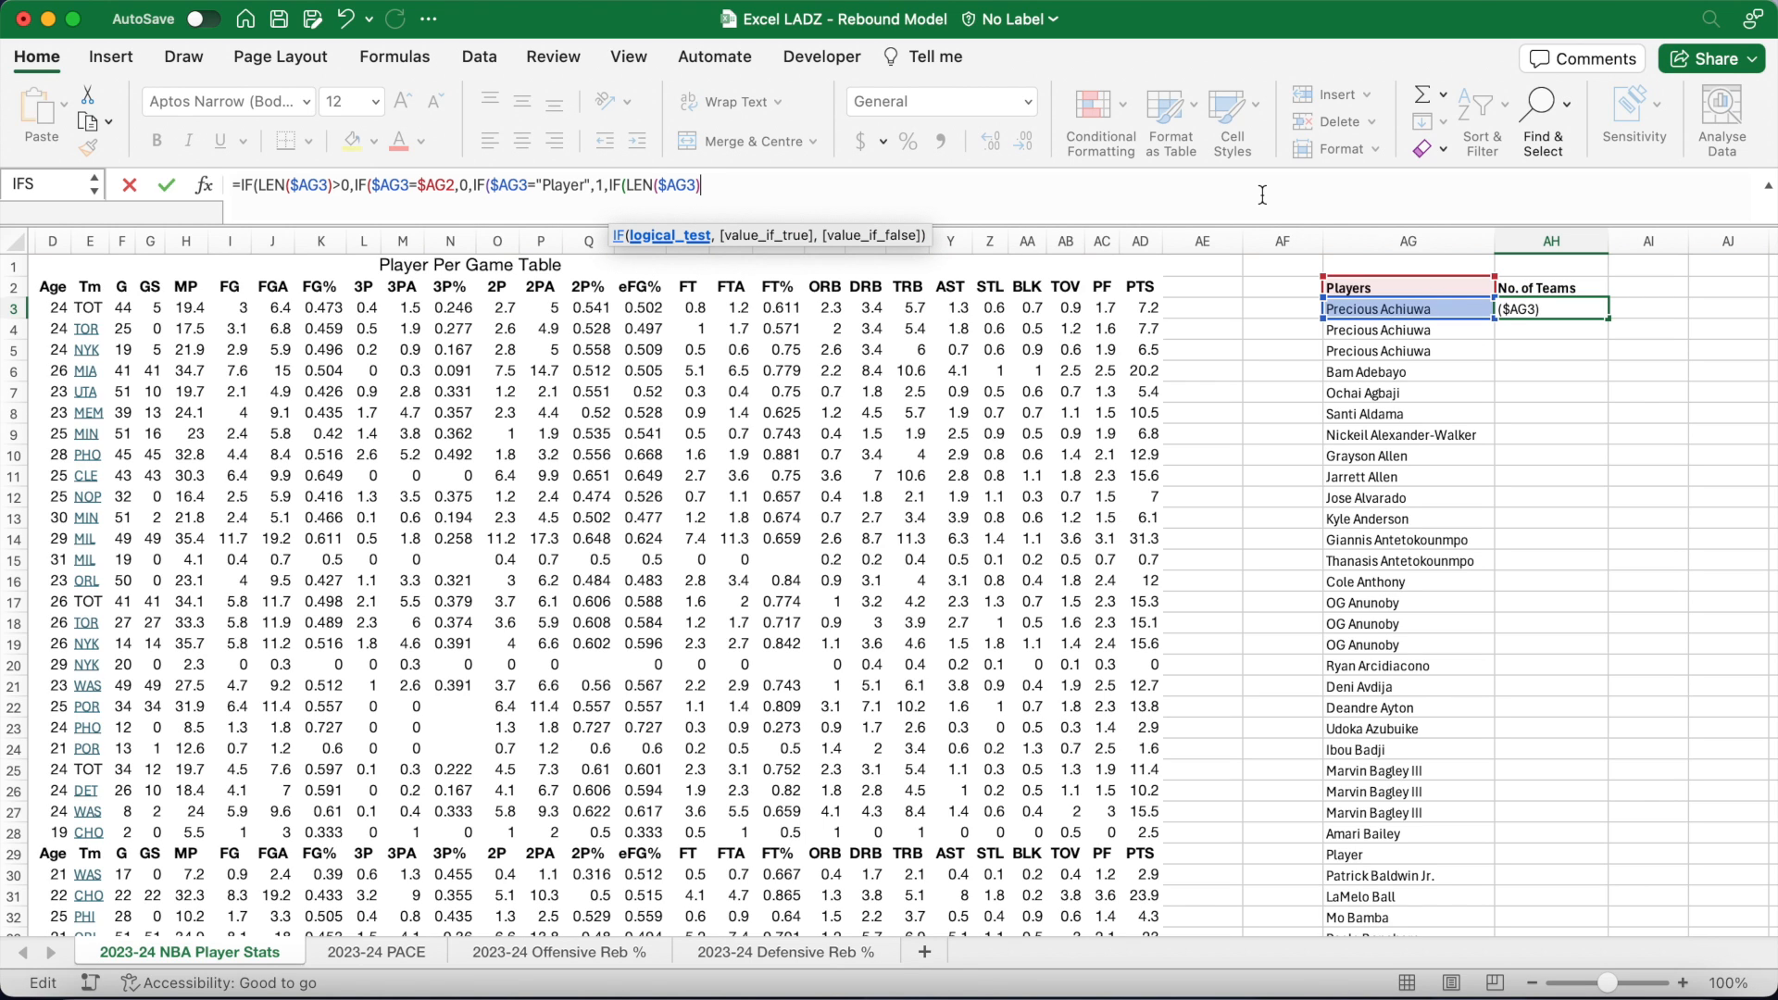
pyautogui.write('0,')
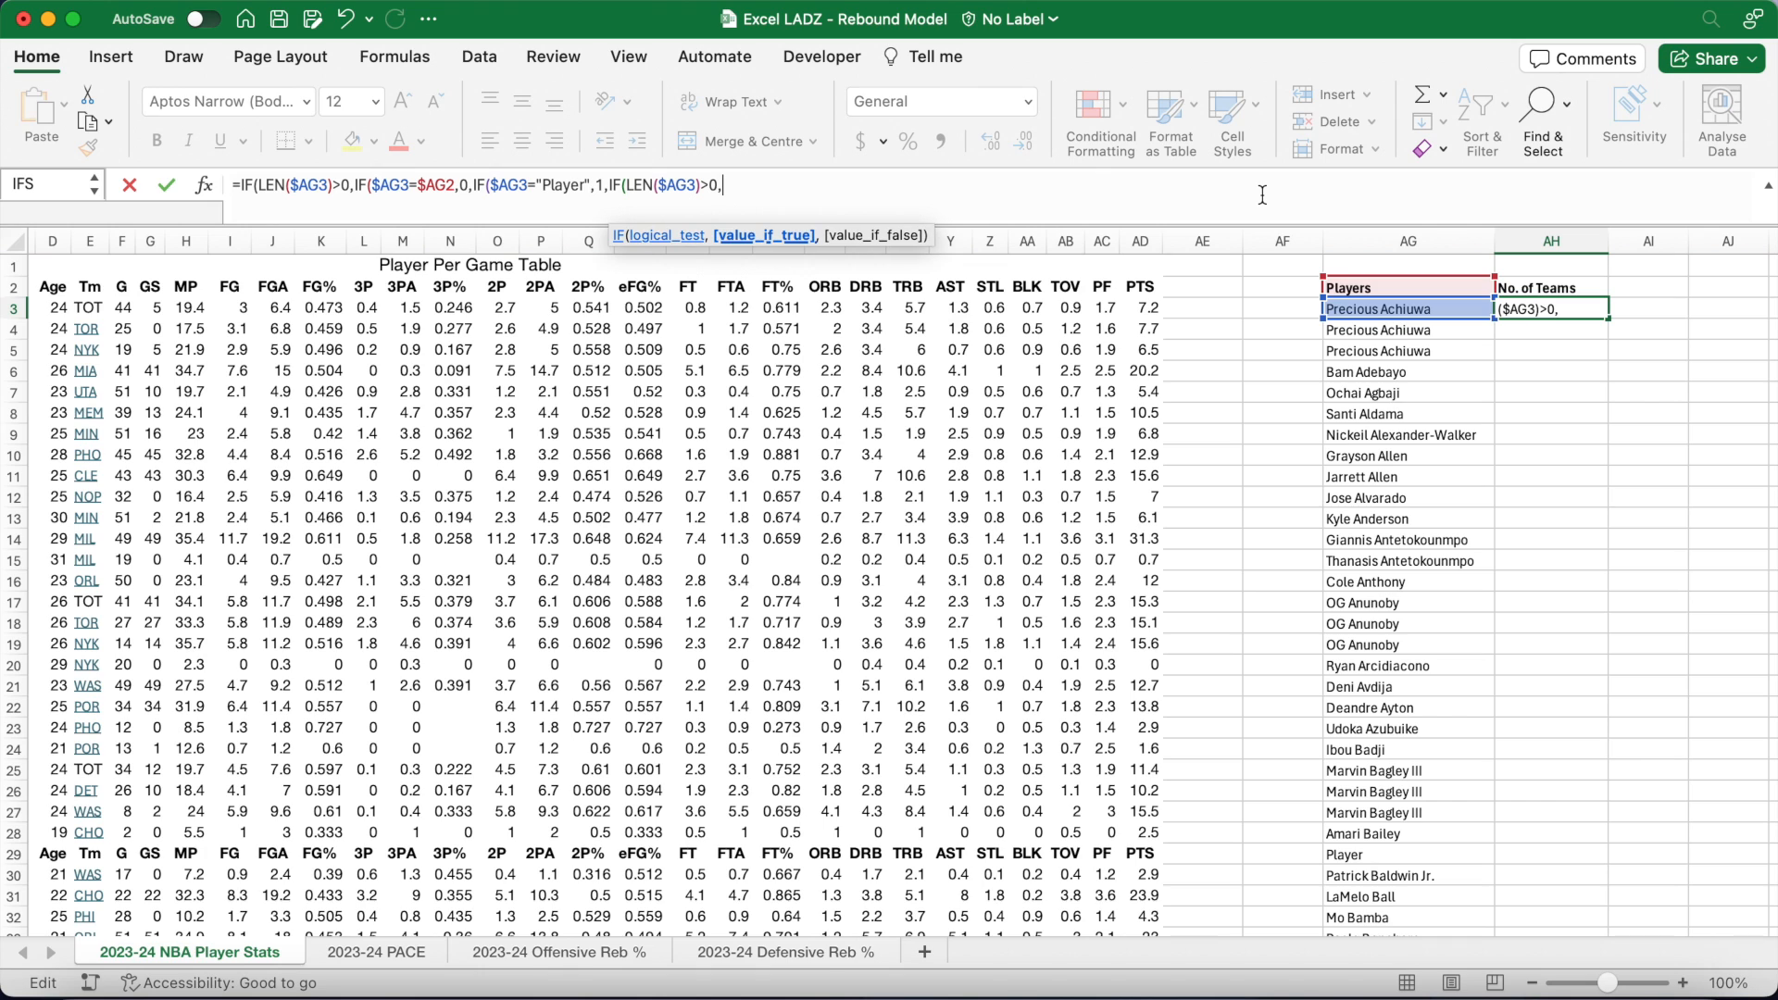
pyautogui.write('IF(')
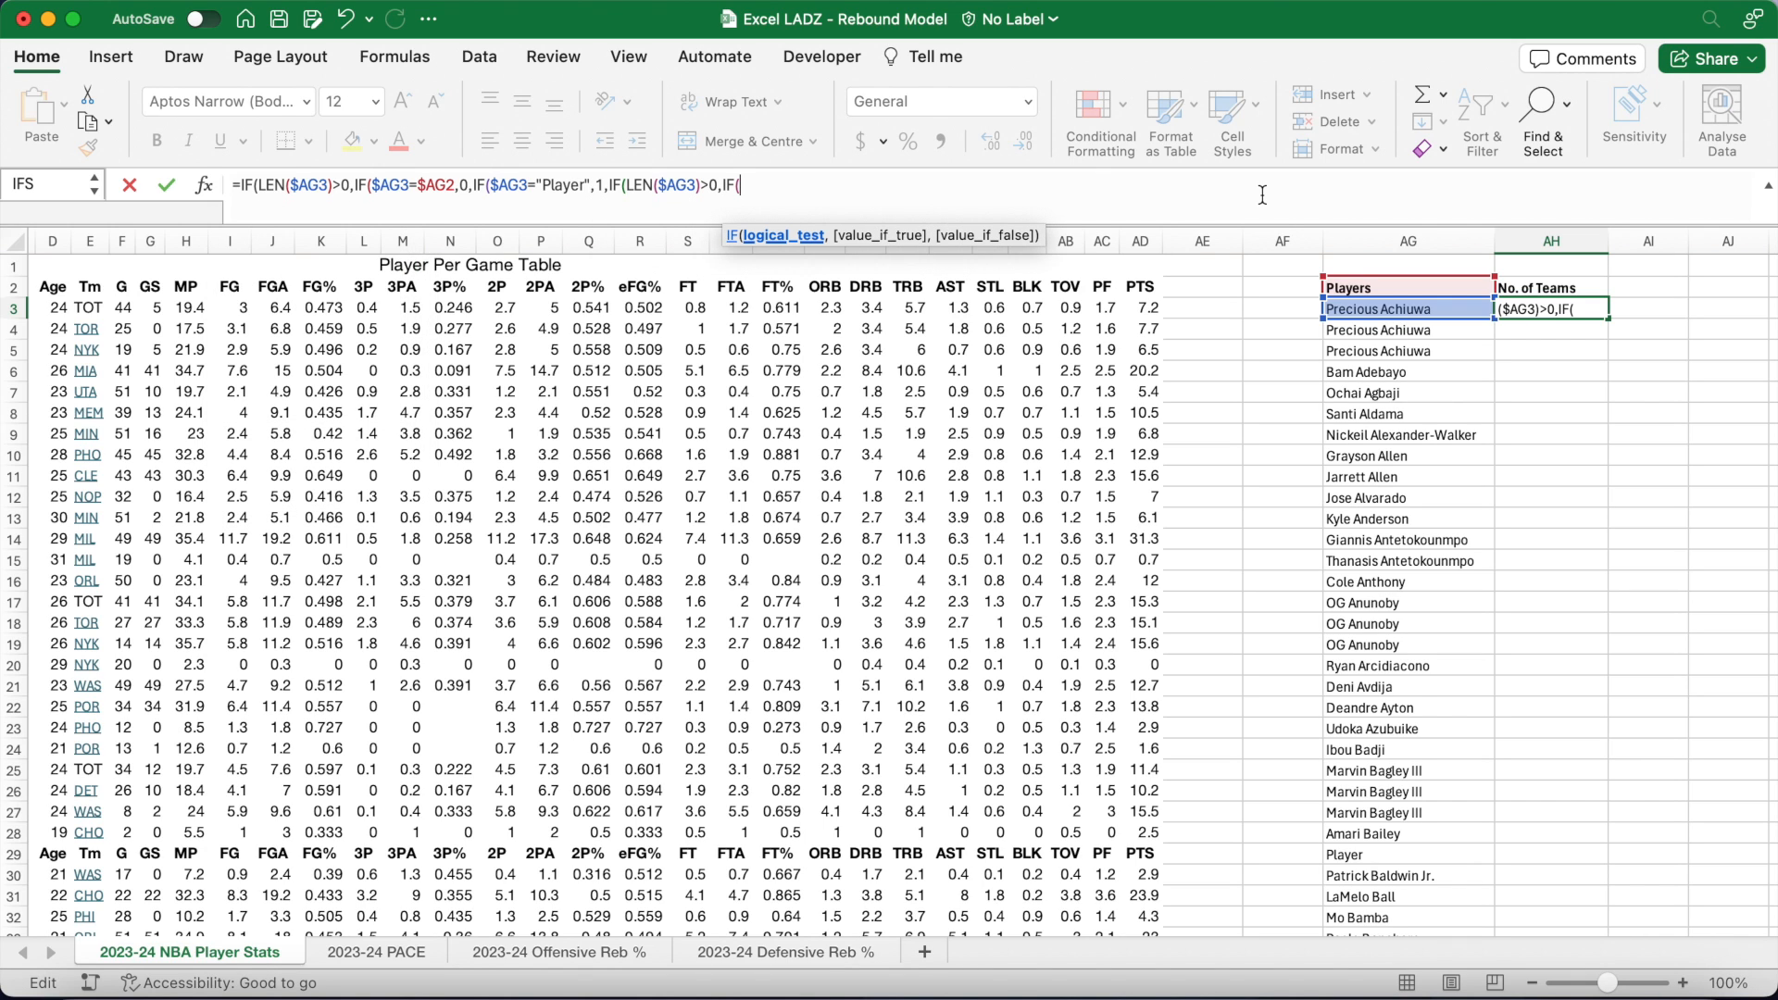
pyautogui.write('COUNTIF')
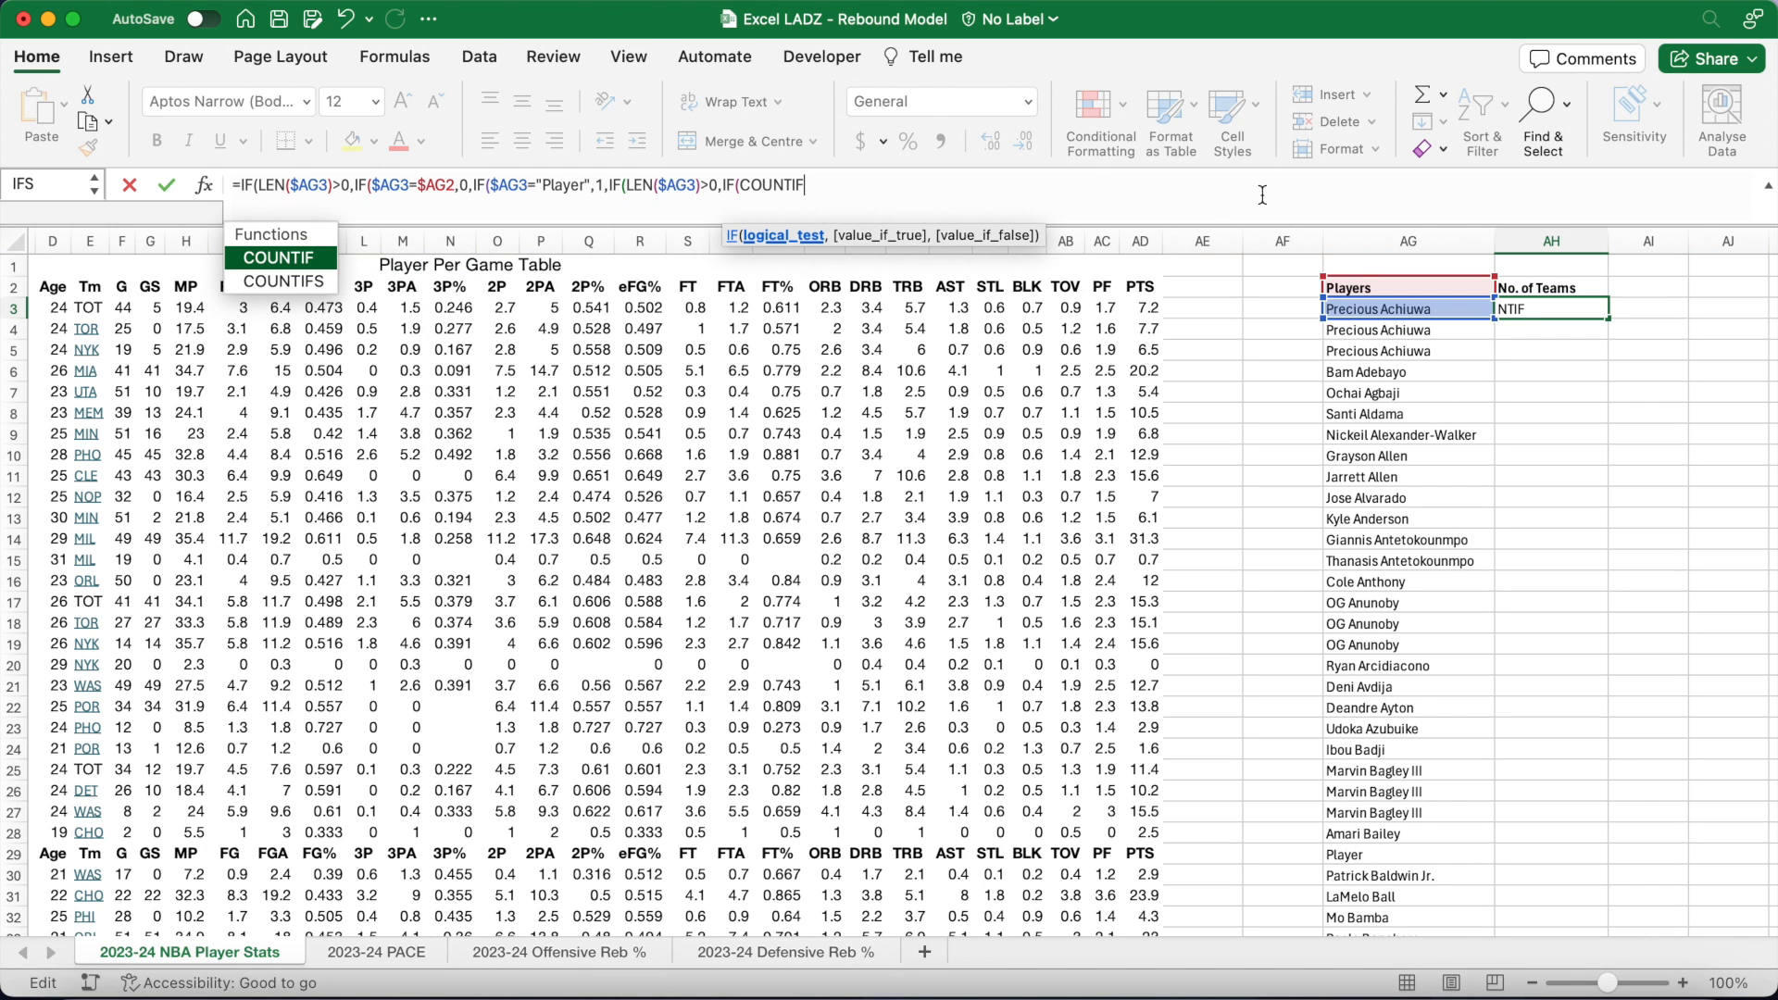
pyautogui.write('(')
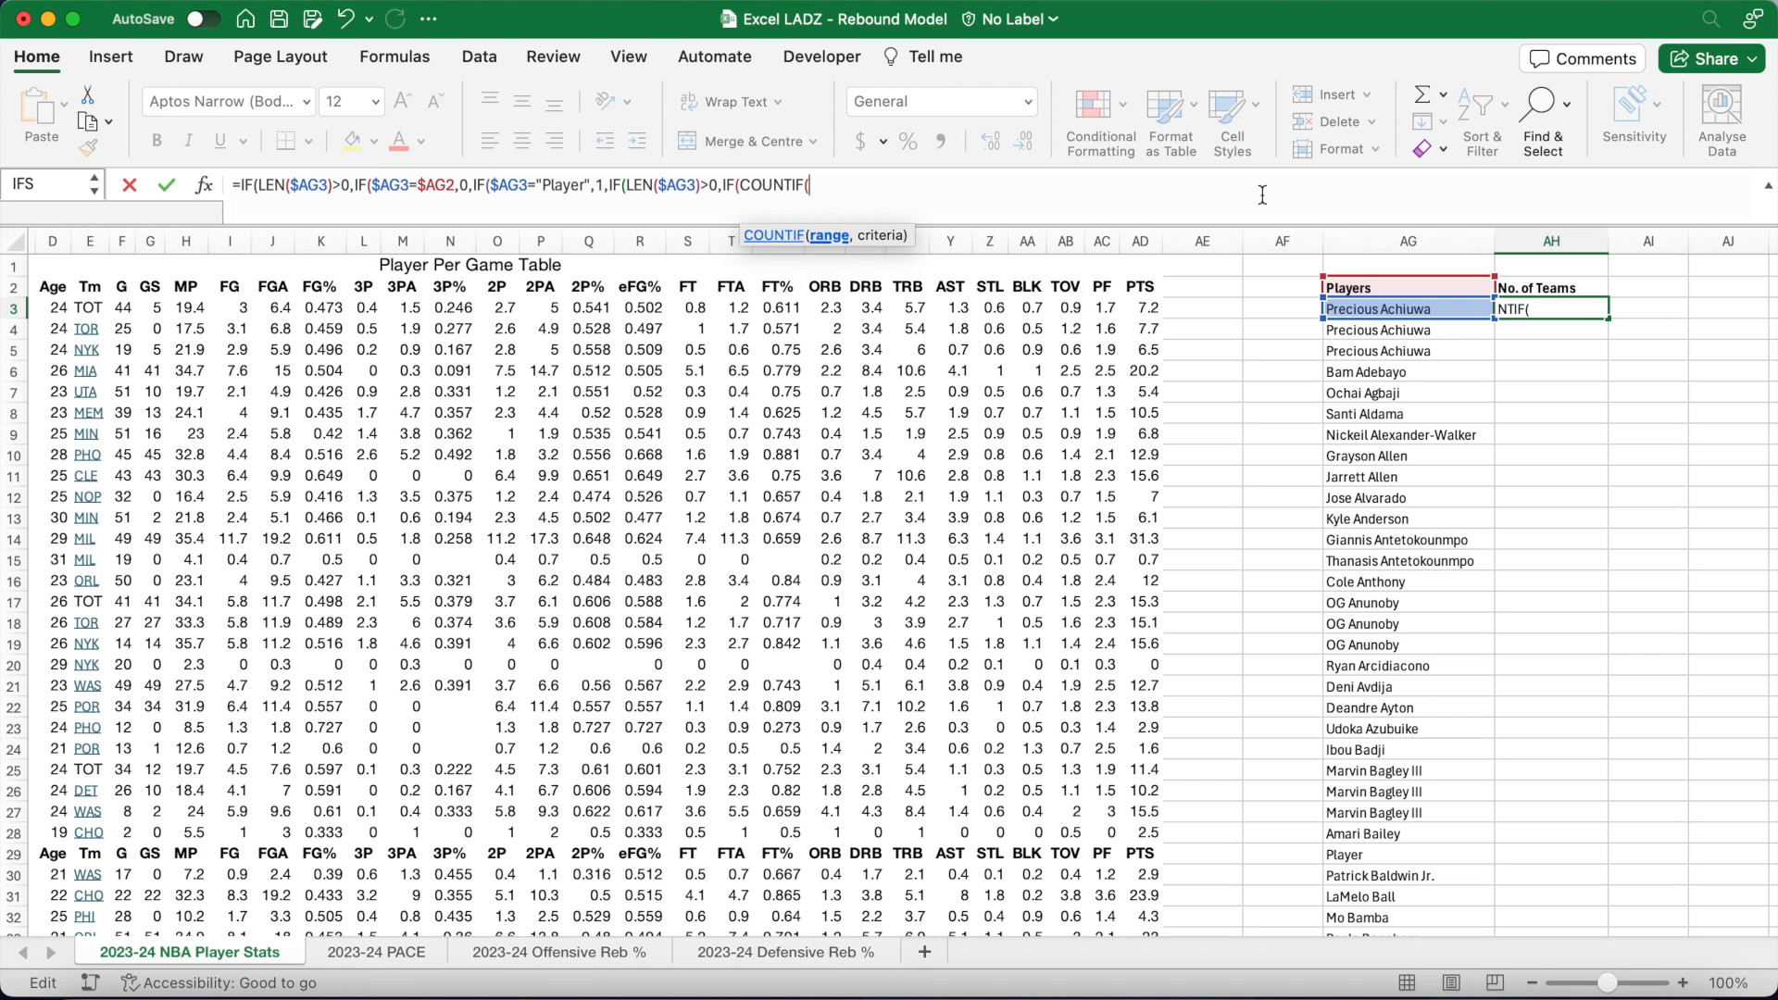
pyautogui.write('B')
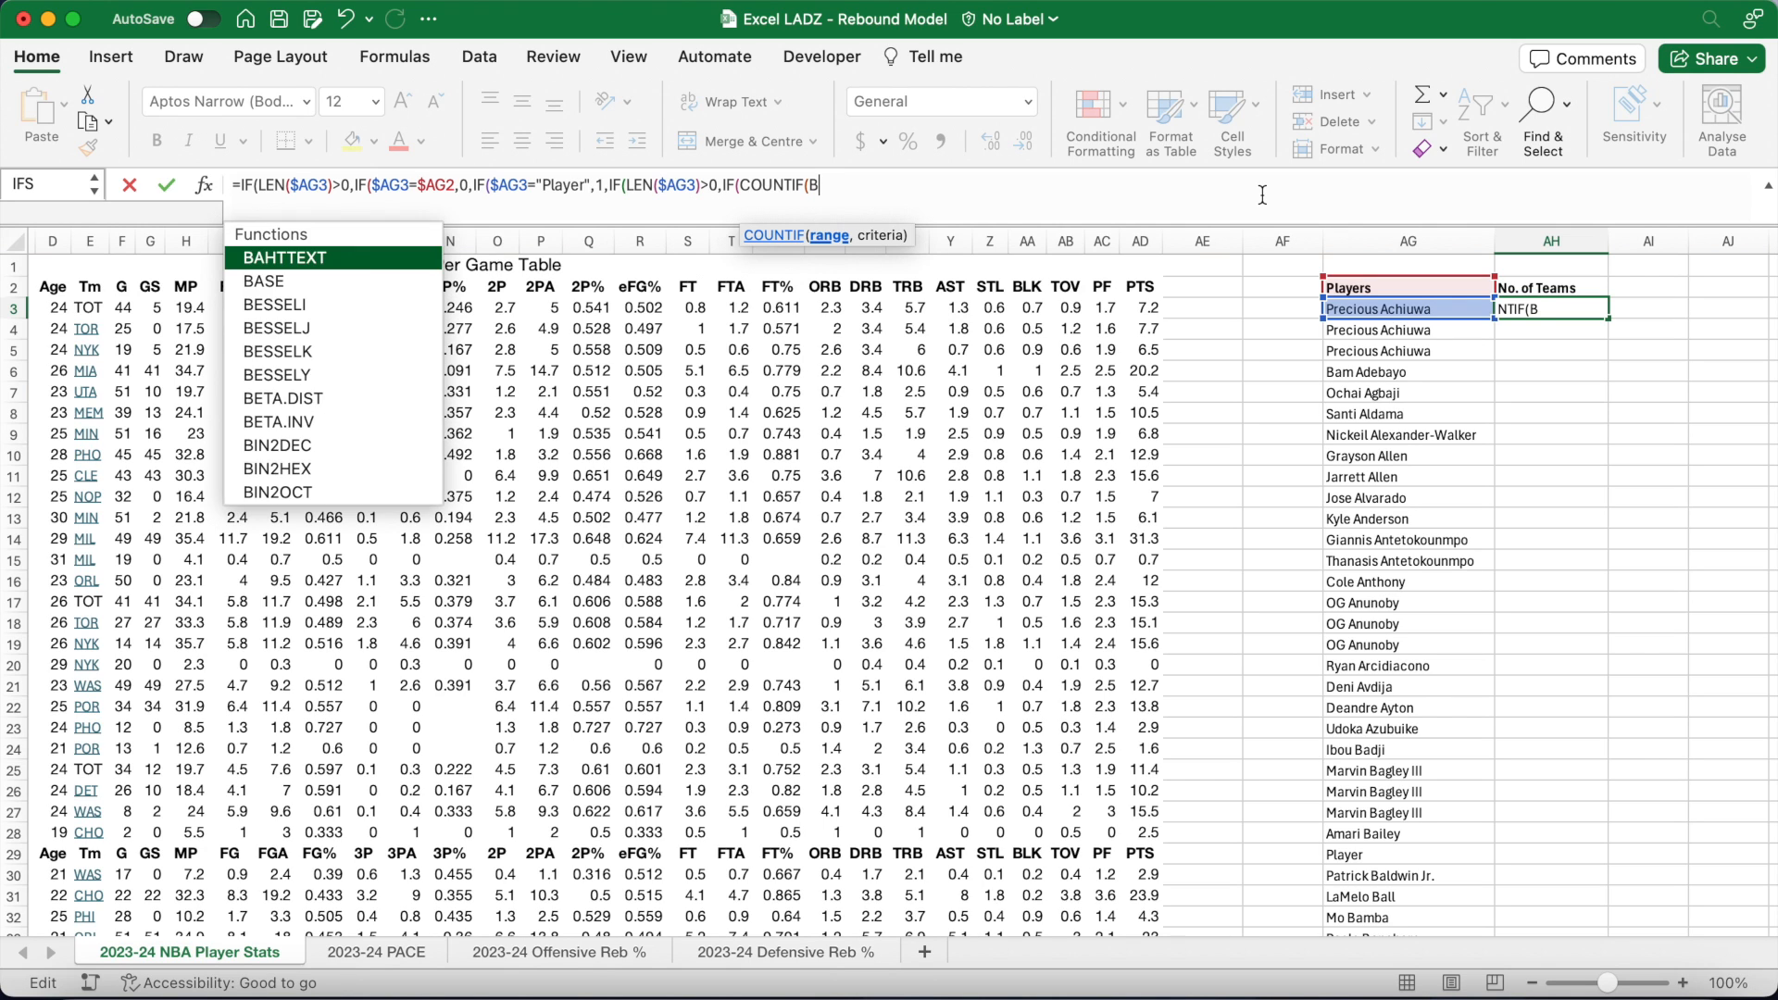
pyautogui.write('3:B3000')
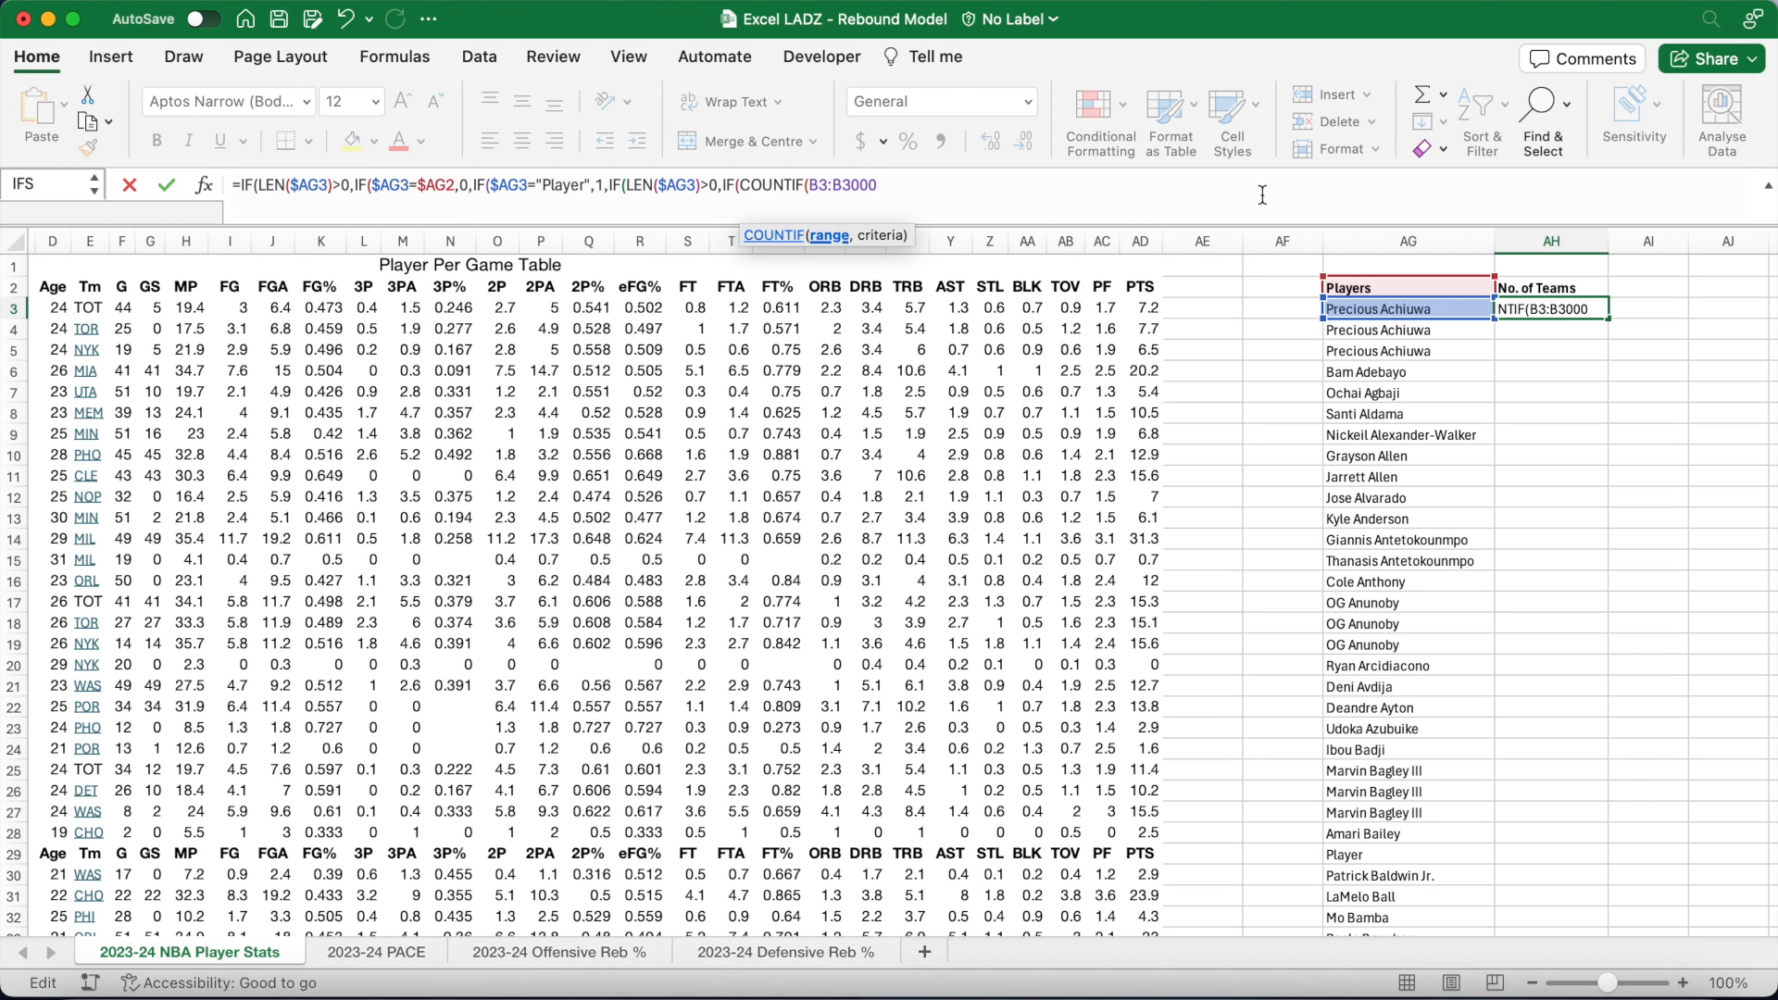
pyautogui.press('F4')
pyautogui.click(810, 185)
pyautogui.write('$')
pyautogui.press('Right')
pyautogui.write('$')
pyautogui.click(957, 192)
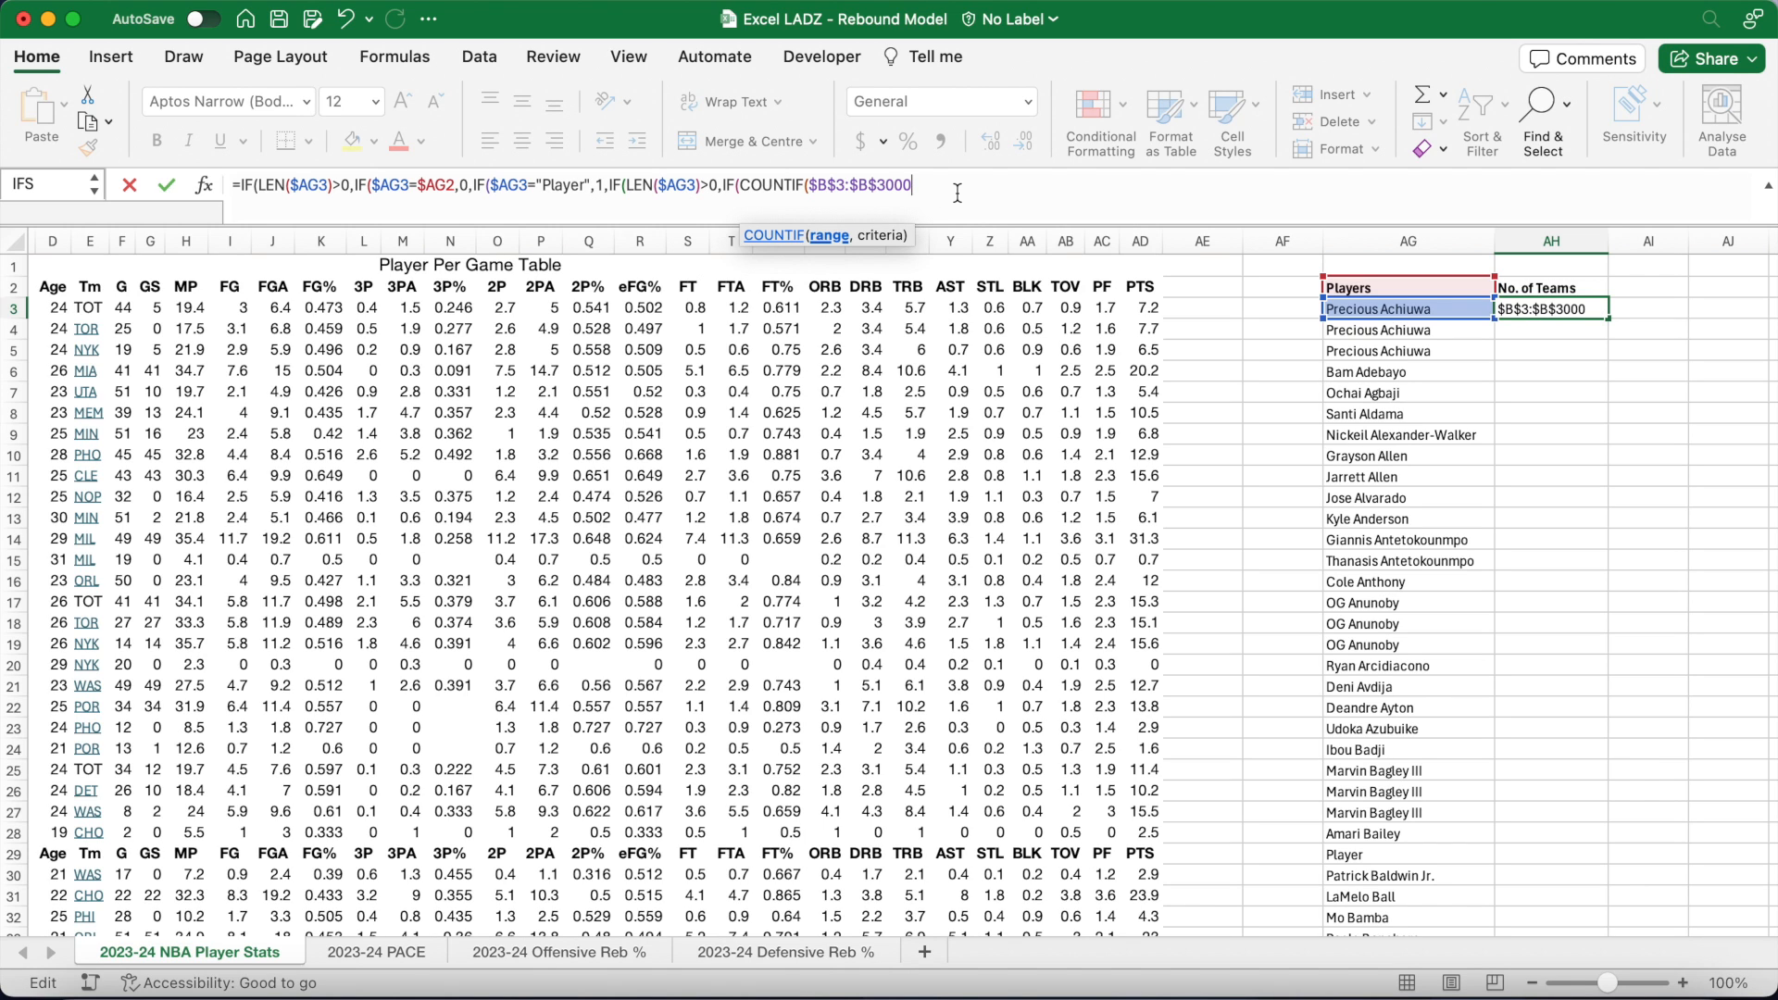
pyautogui.write(',$AG')
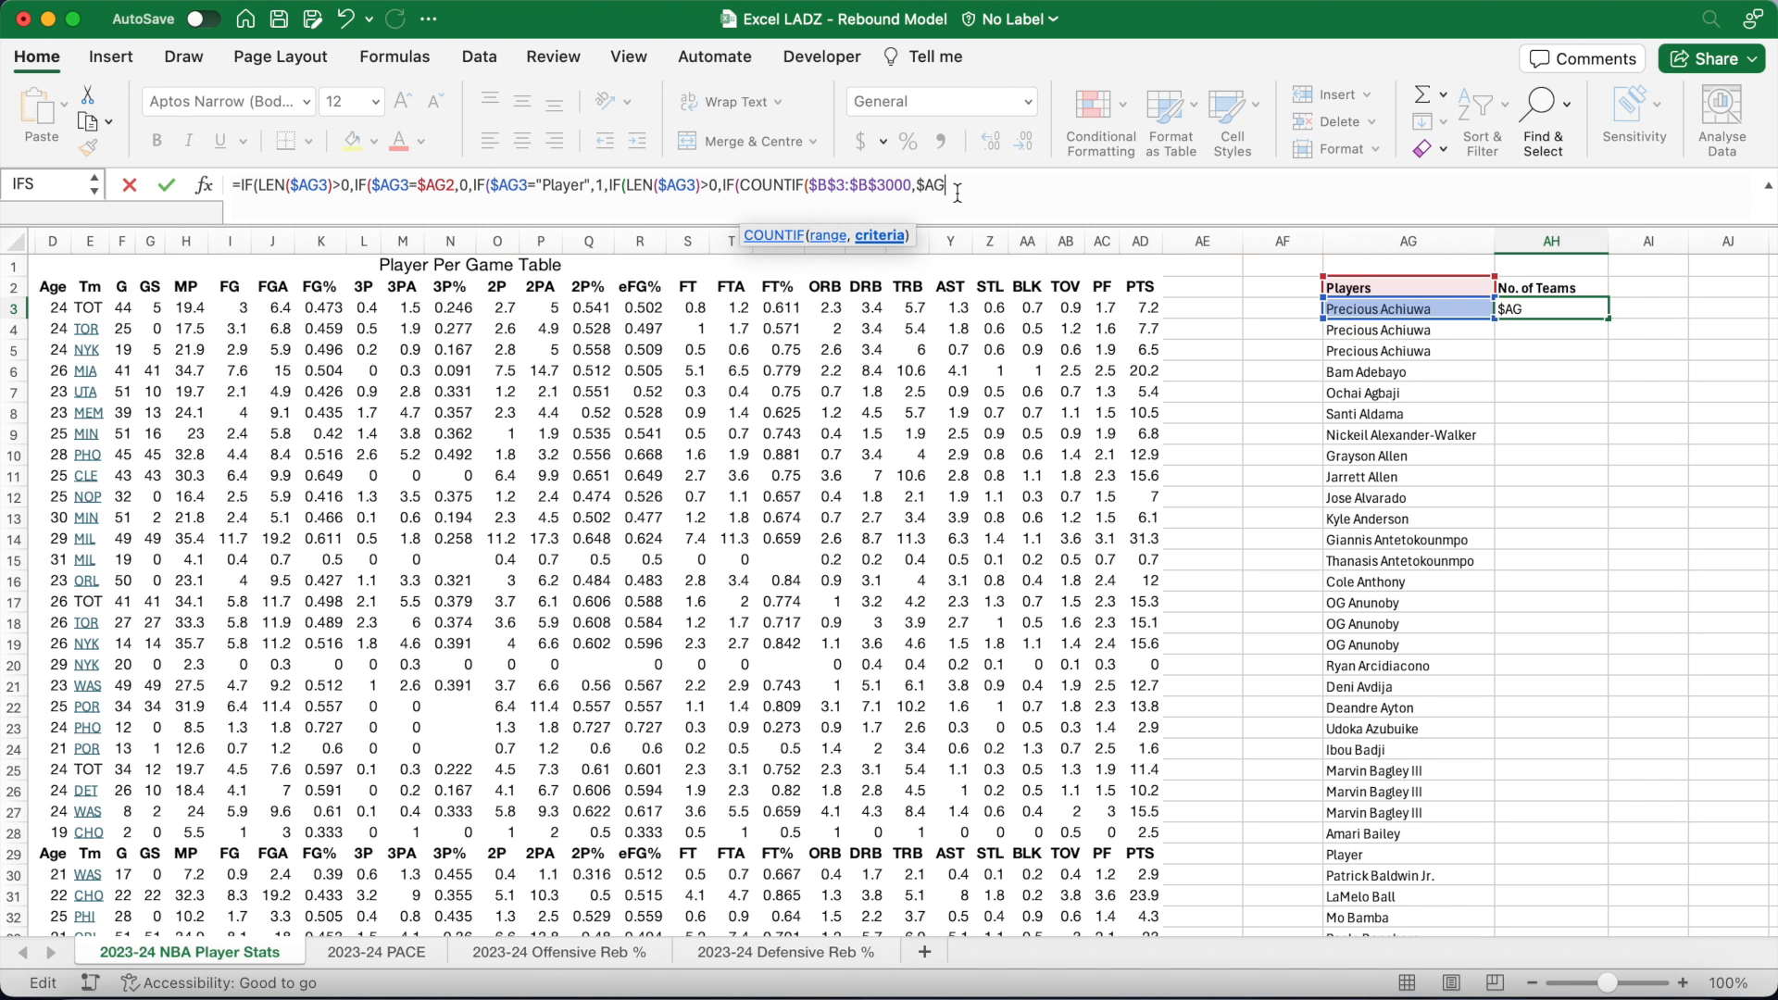
pyautogui.write('3)')
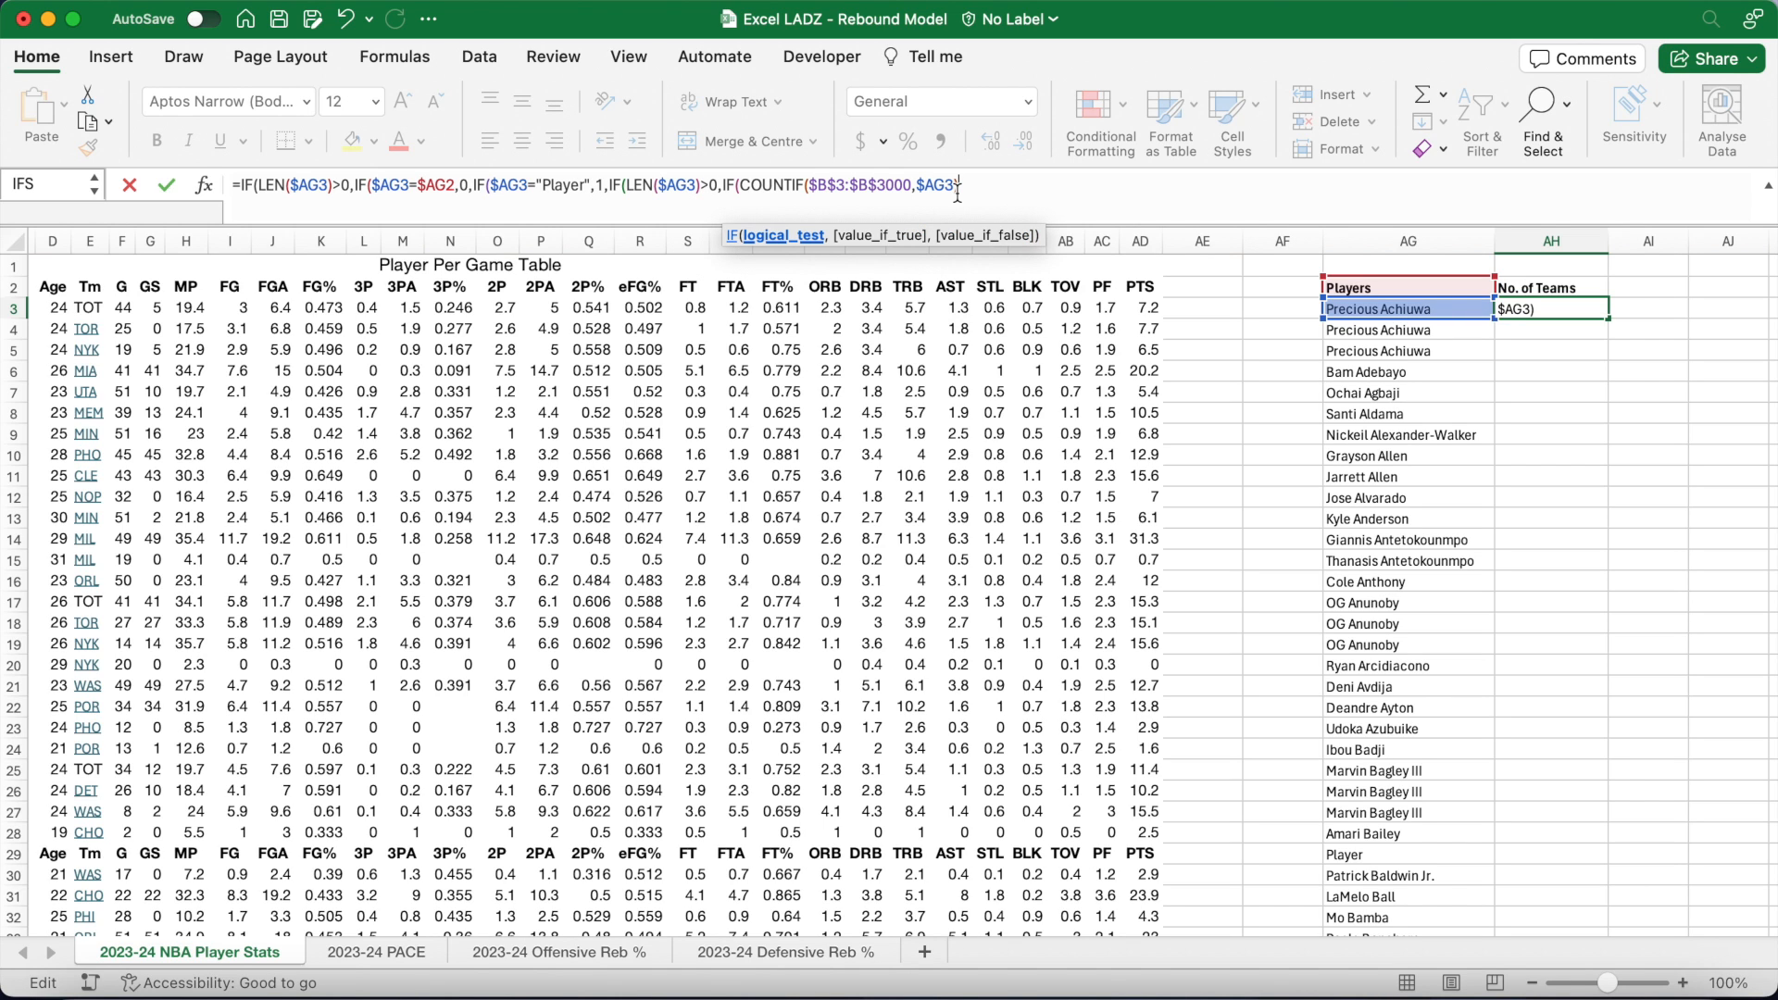
pyautogui.write('=1,')
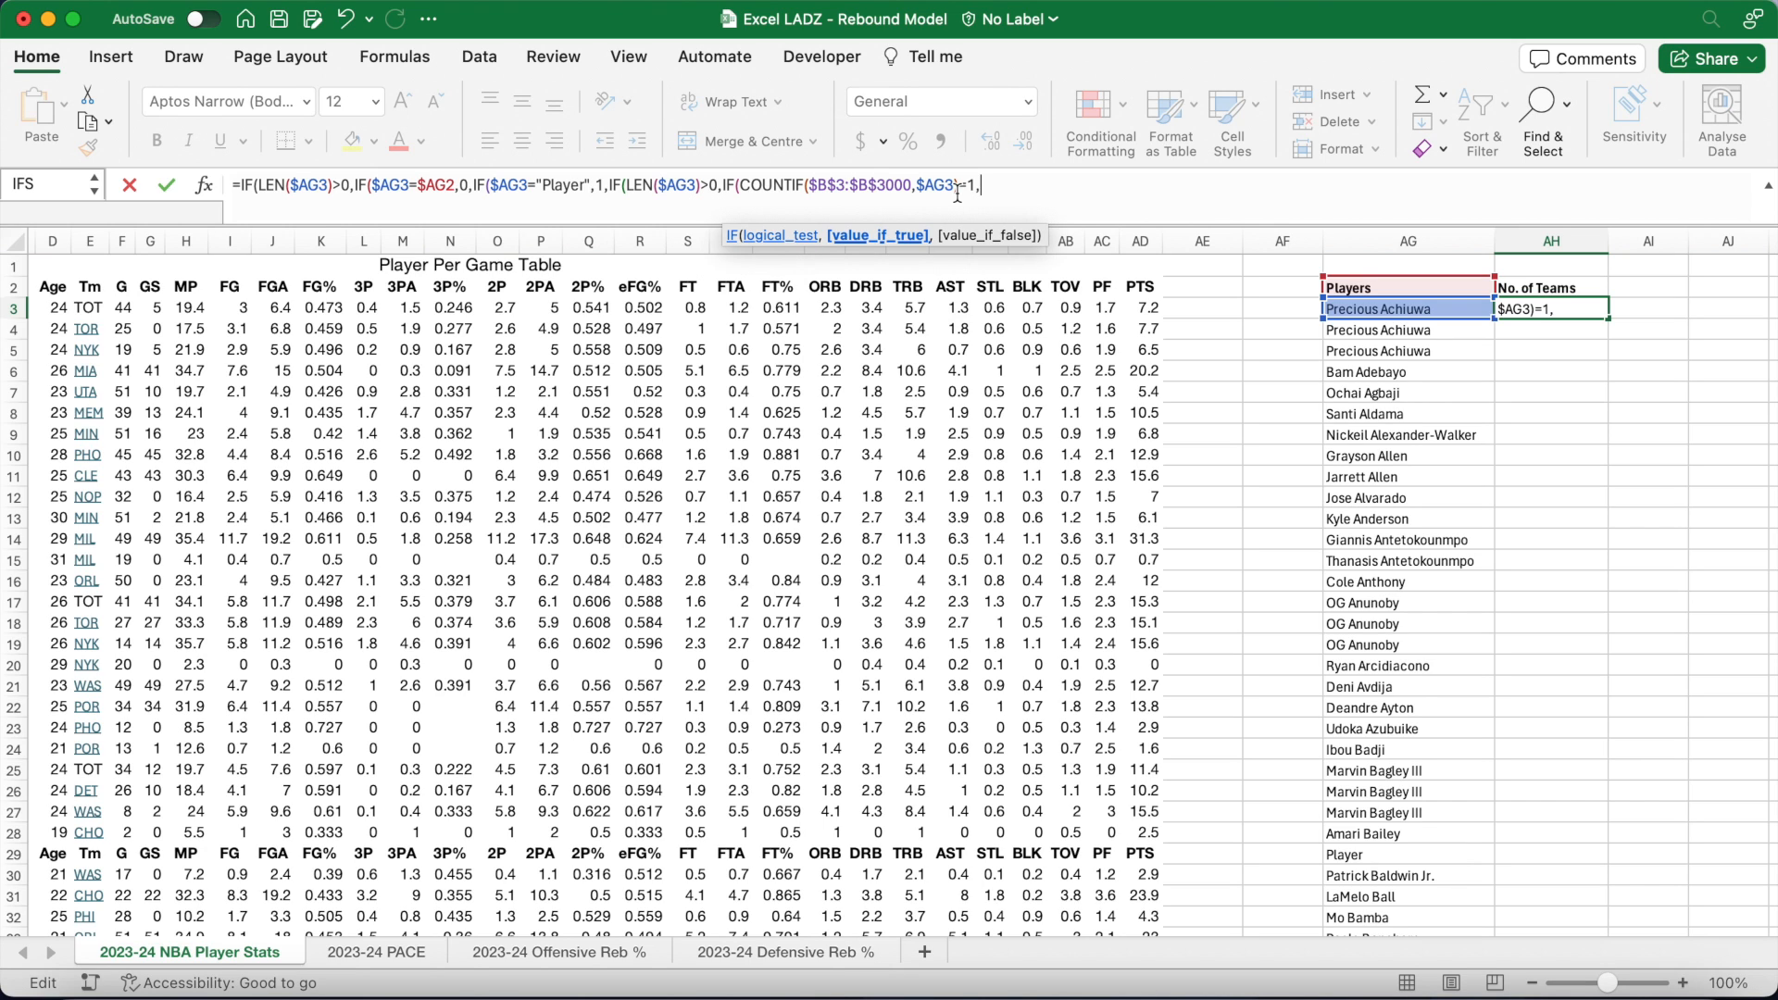
pyautogui.write('1,C')
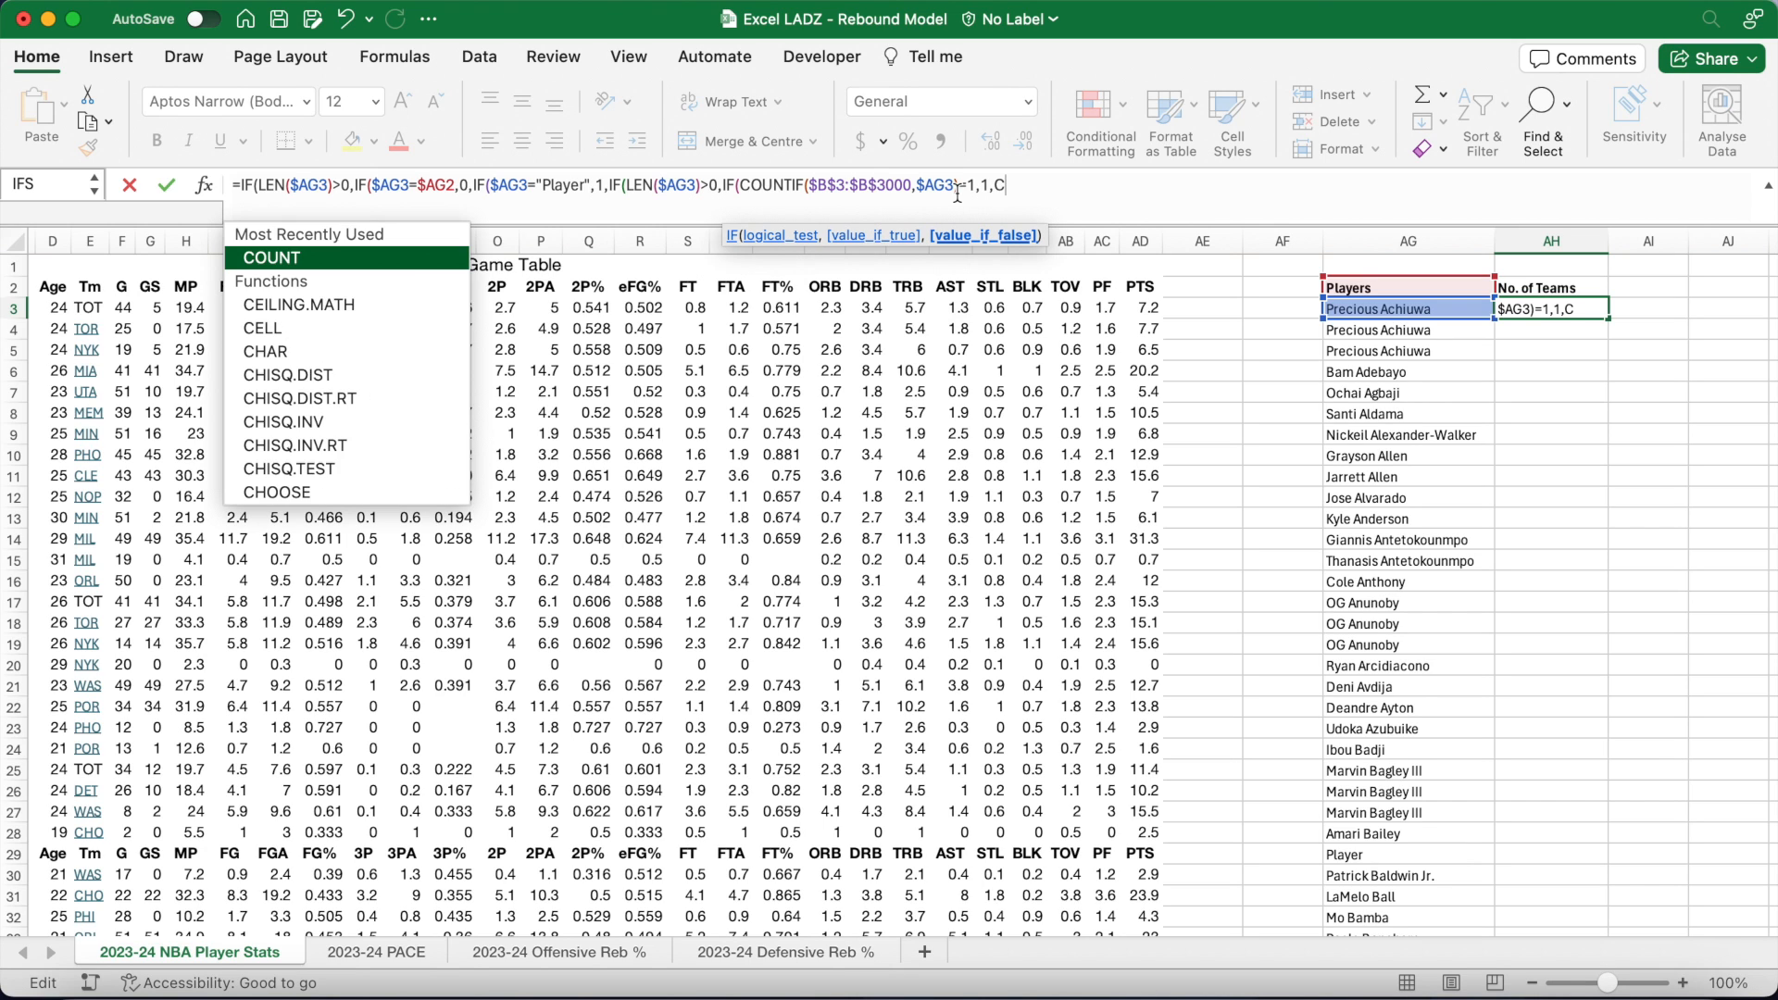
pyautogui.write('OUNTIF')
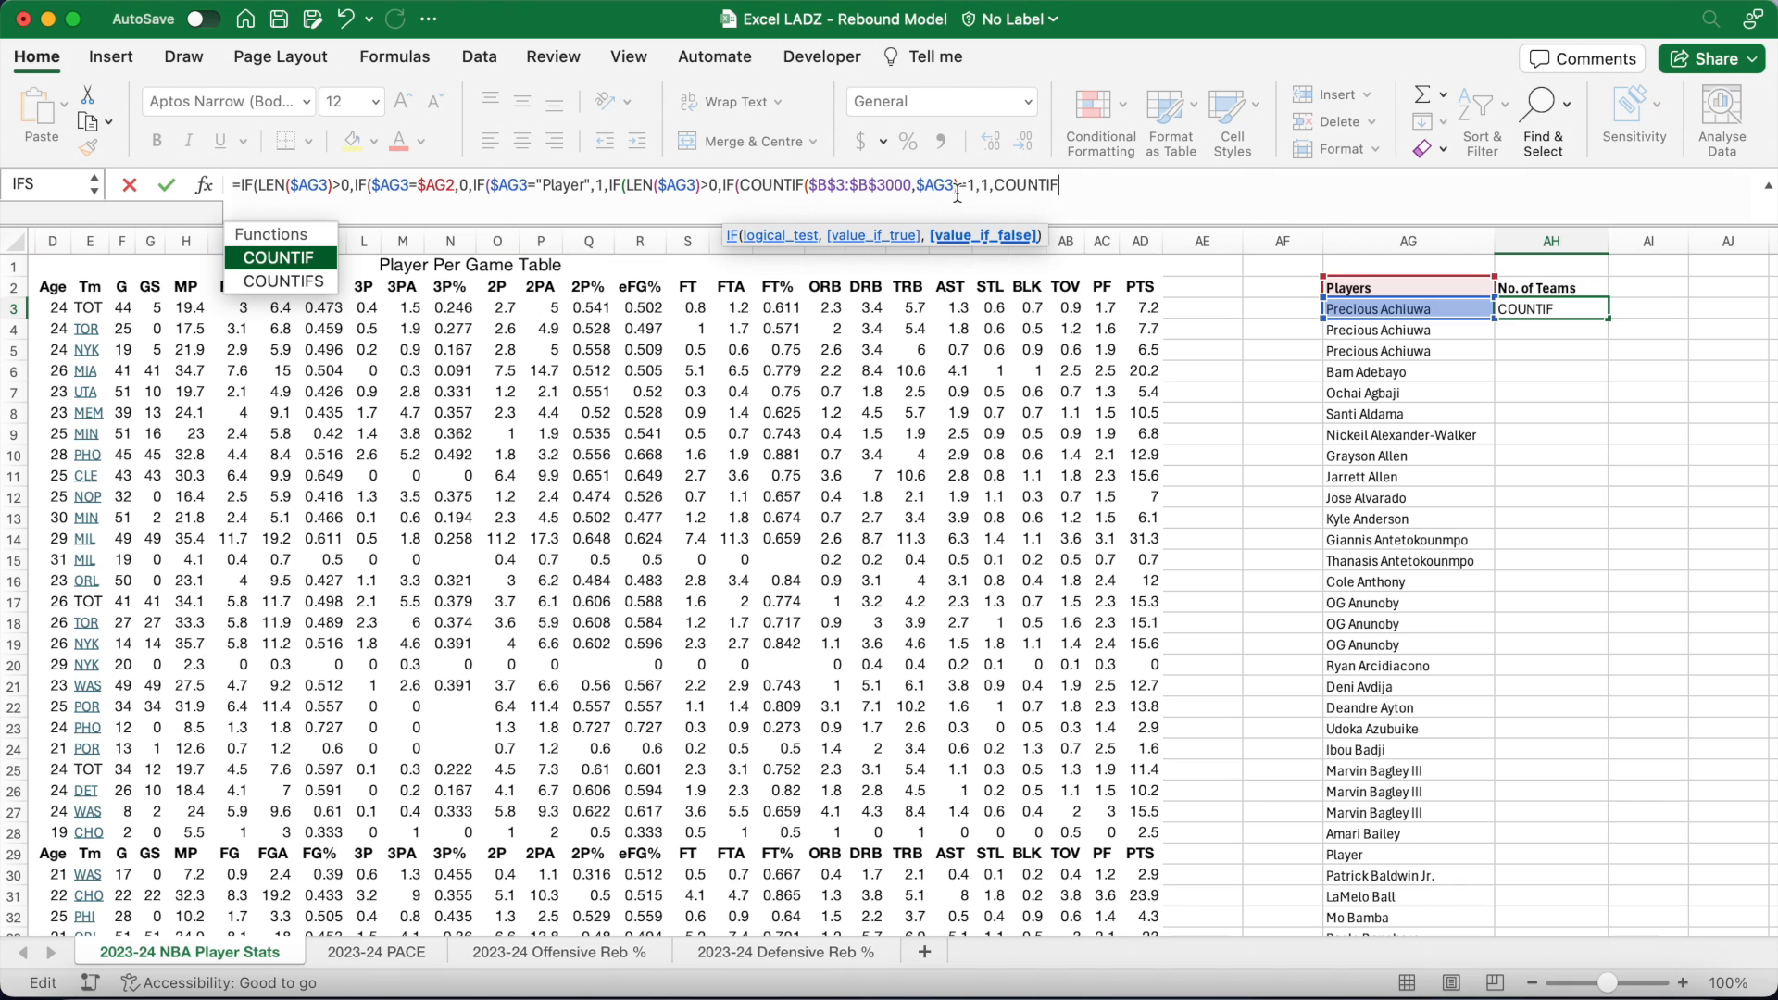
pyautogui.write('(')
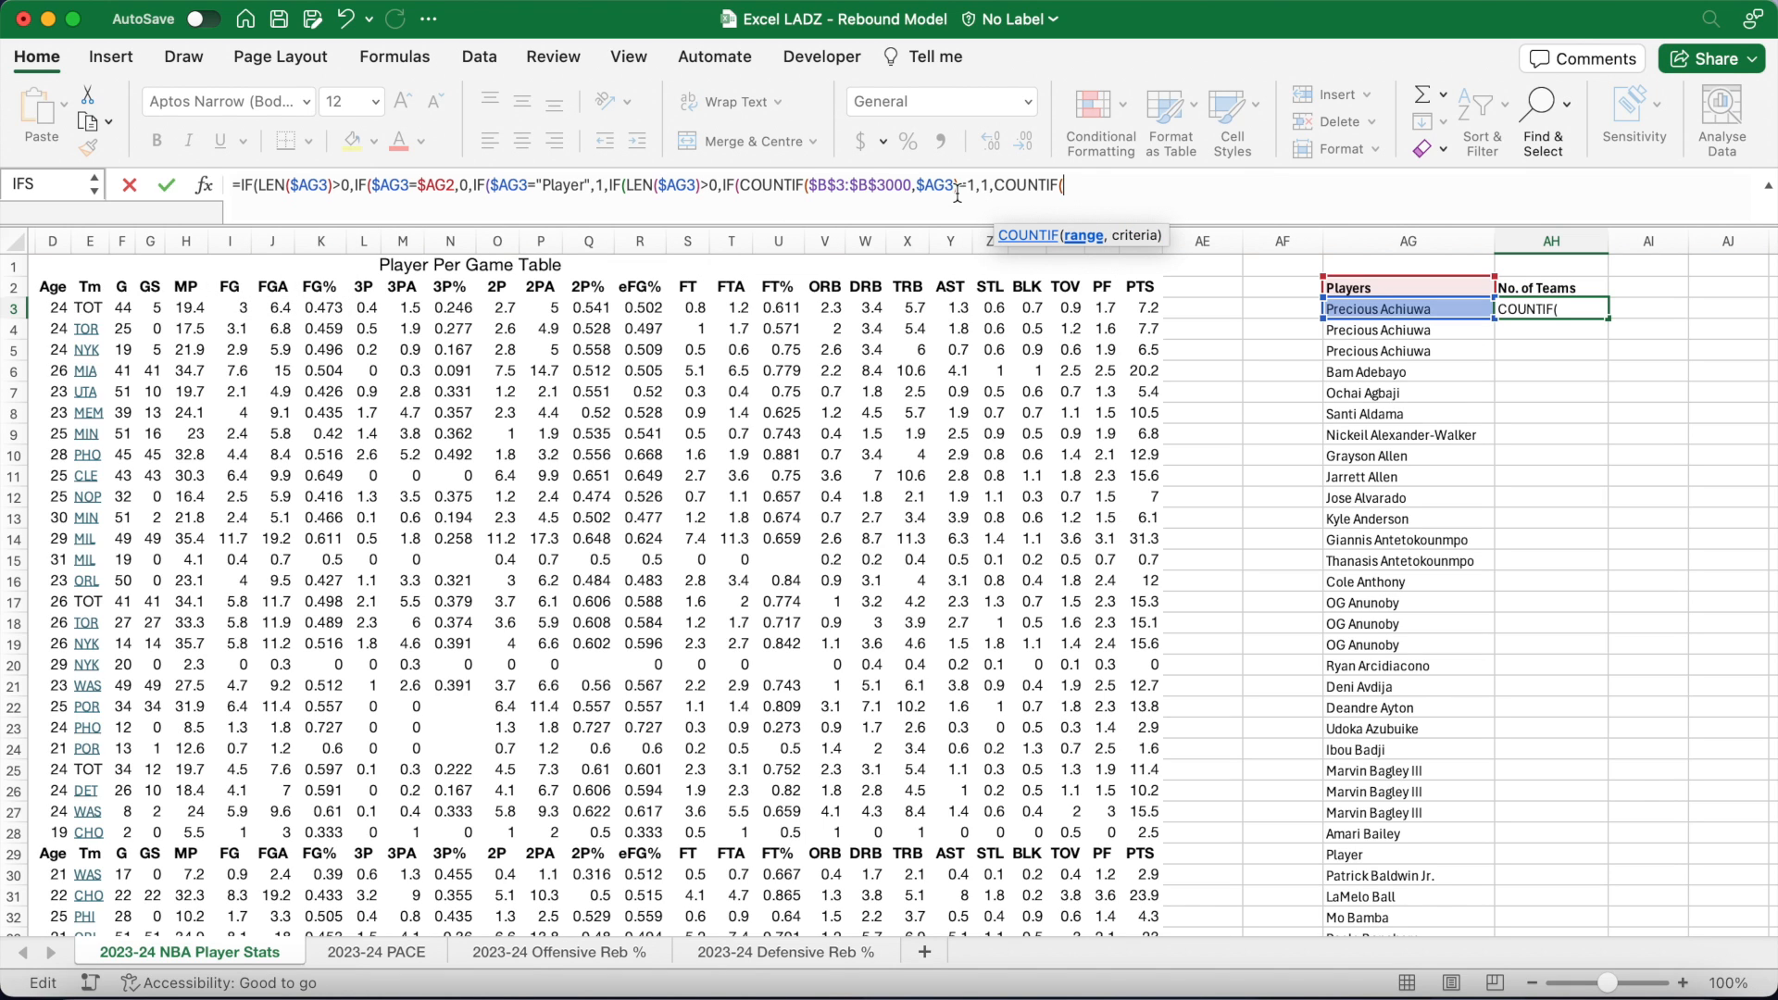
pyautogui.write('$B$3:$B$3000')
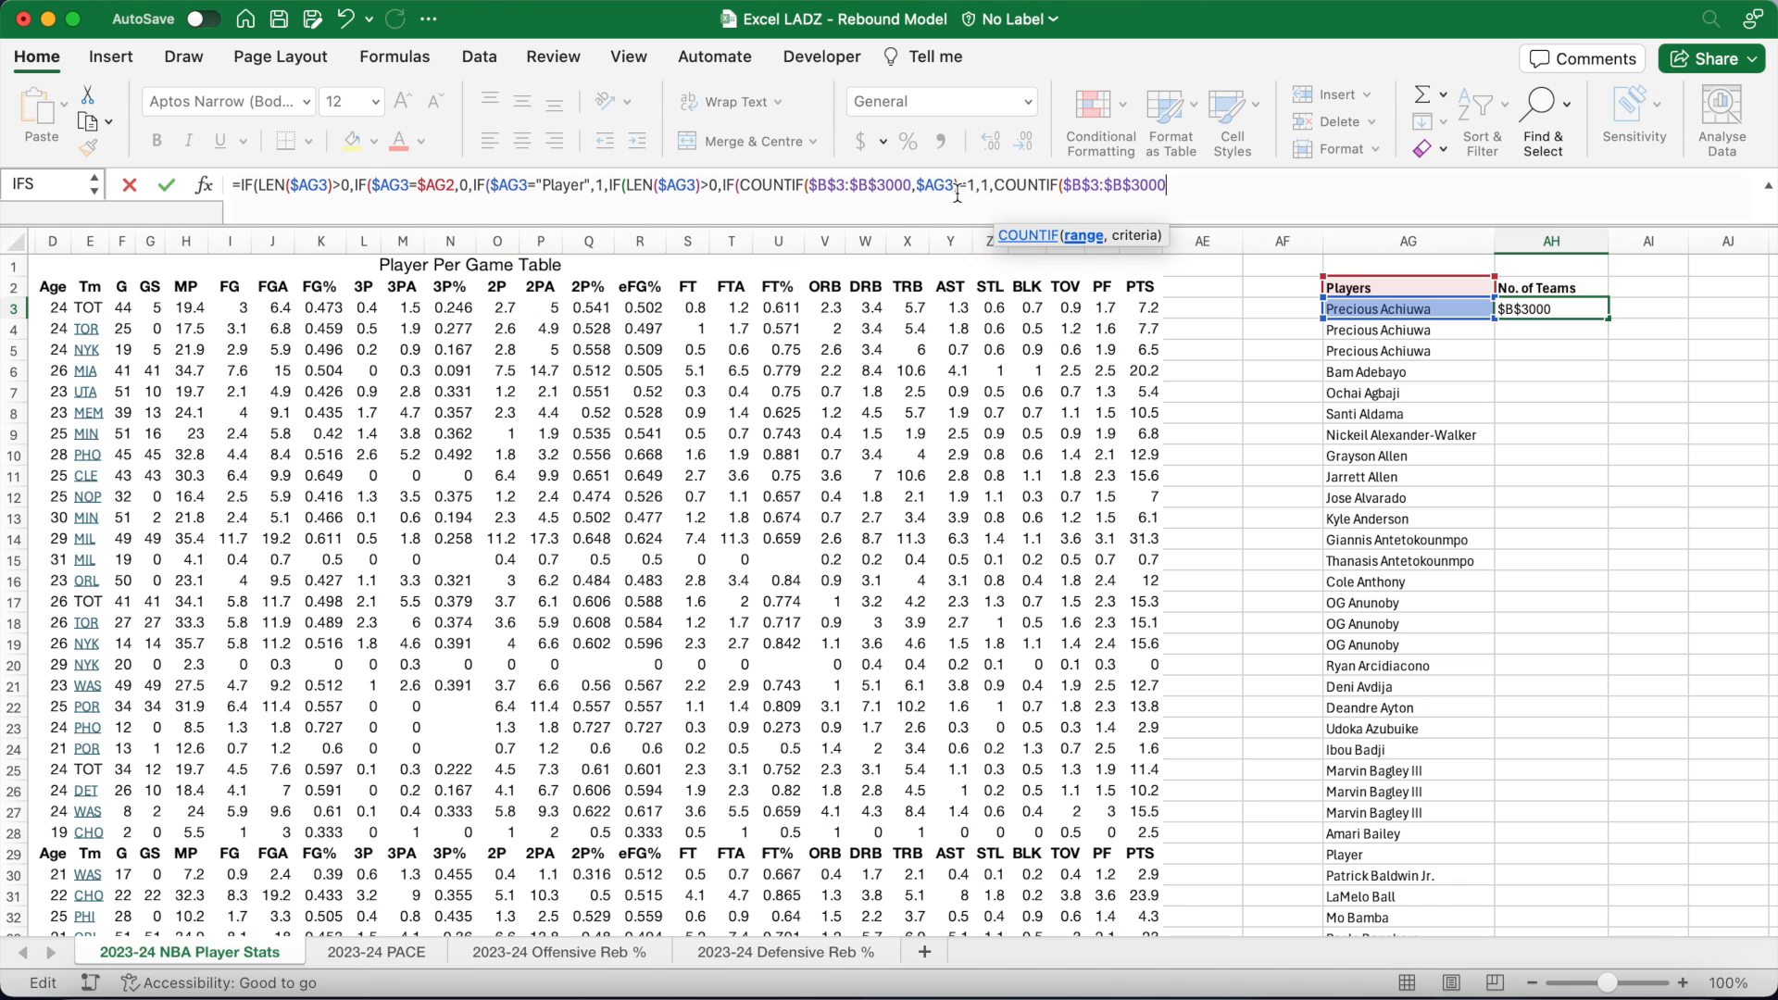
pyautogui.write(',$AG')
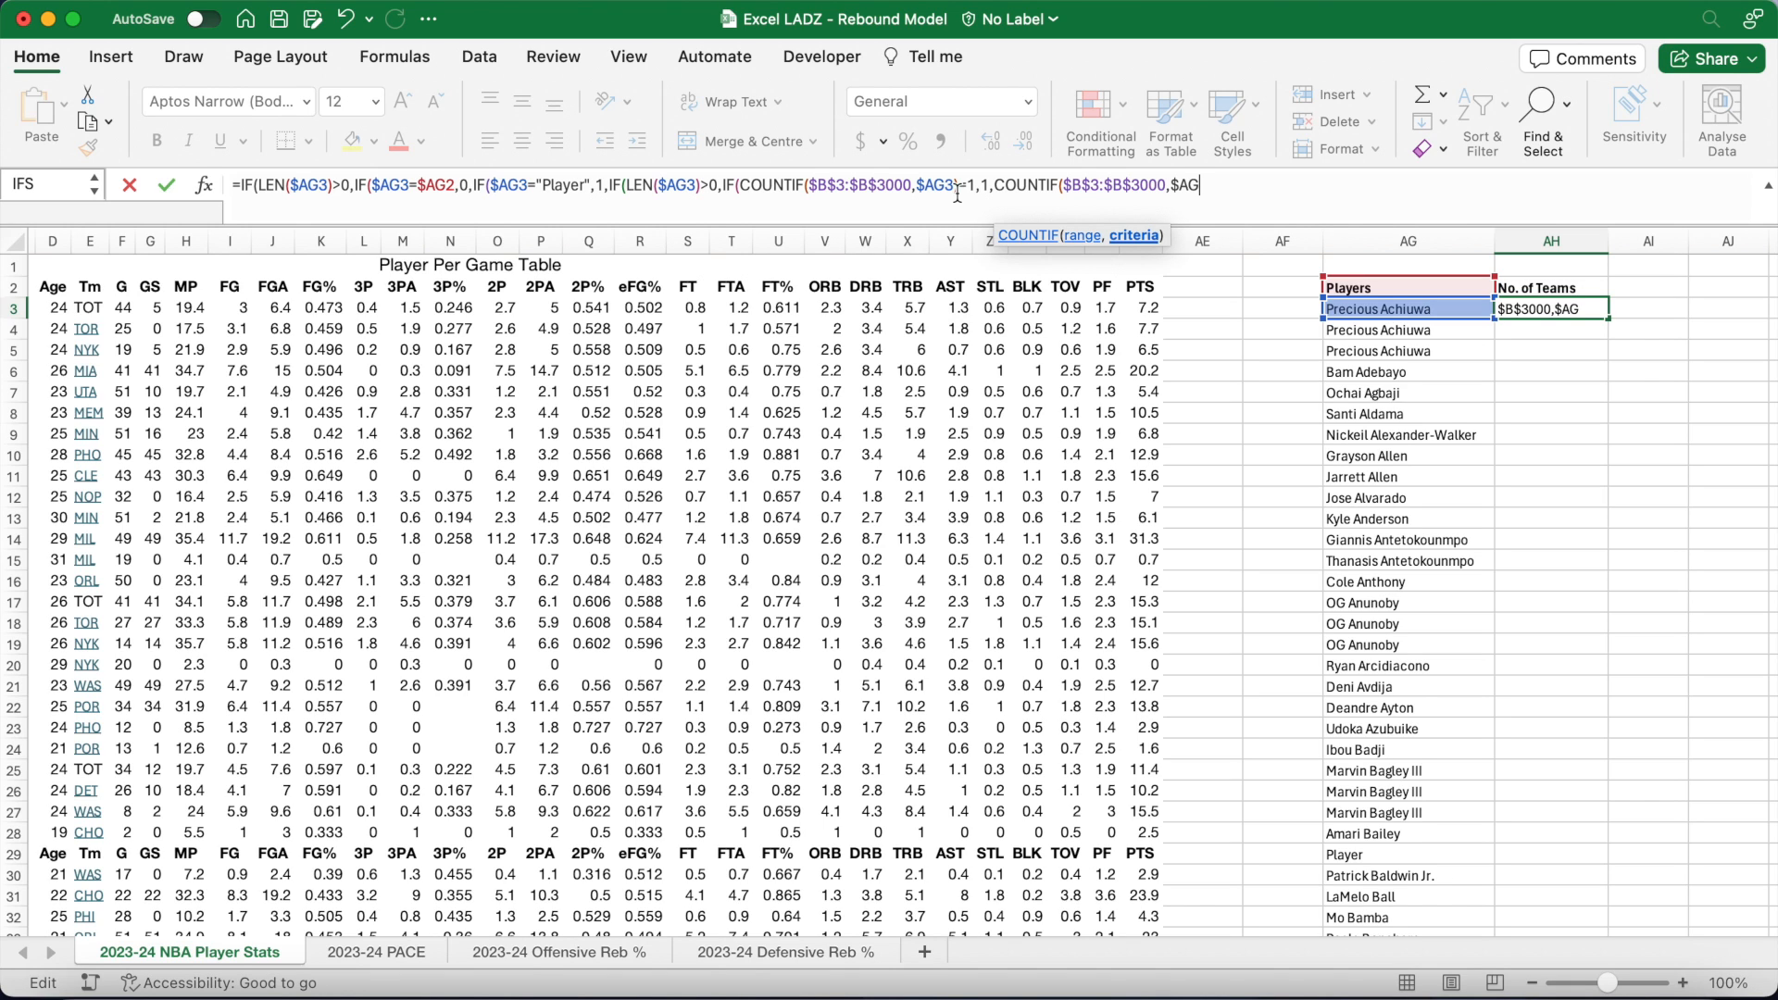
pyautogui.write('3)')
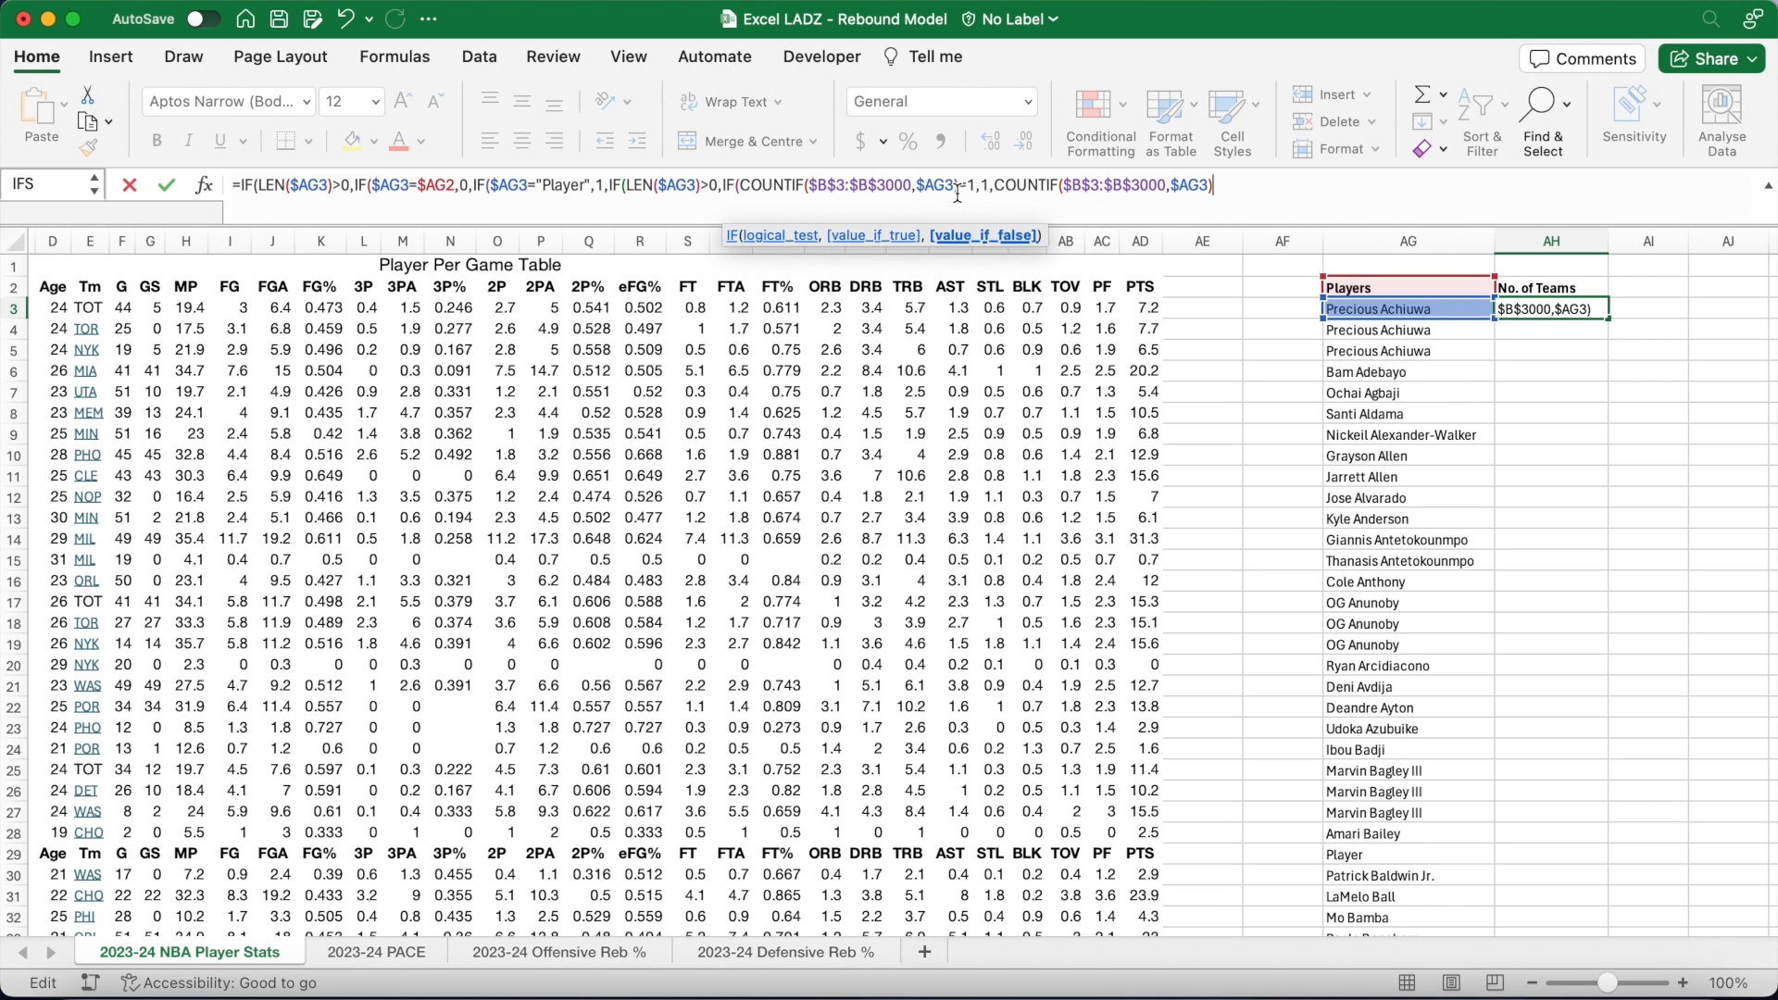
pyautogui.write('-1))')
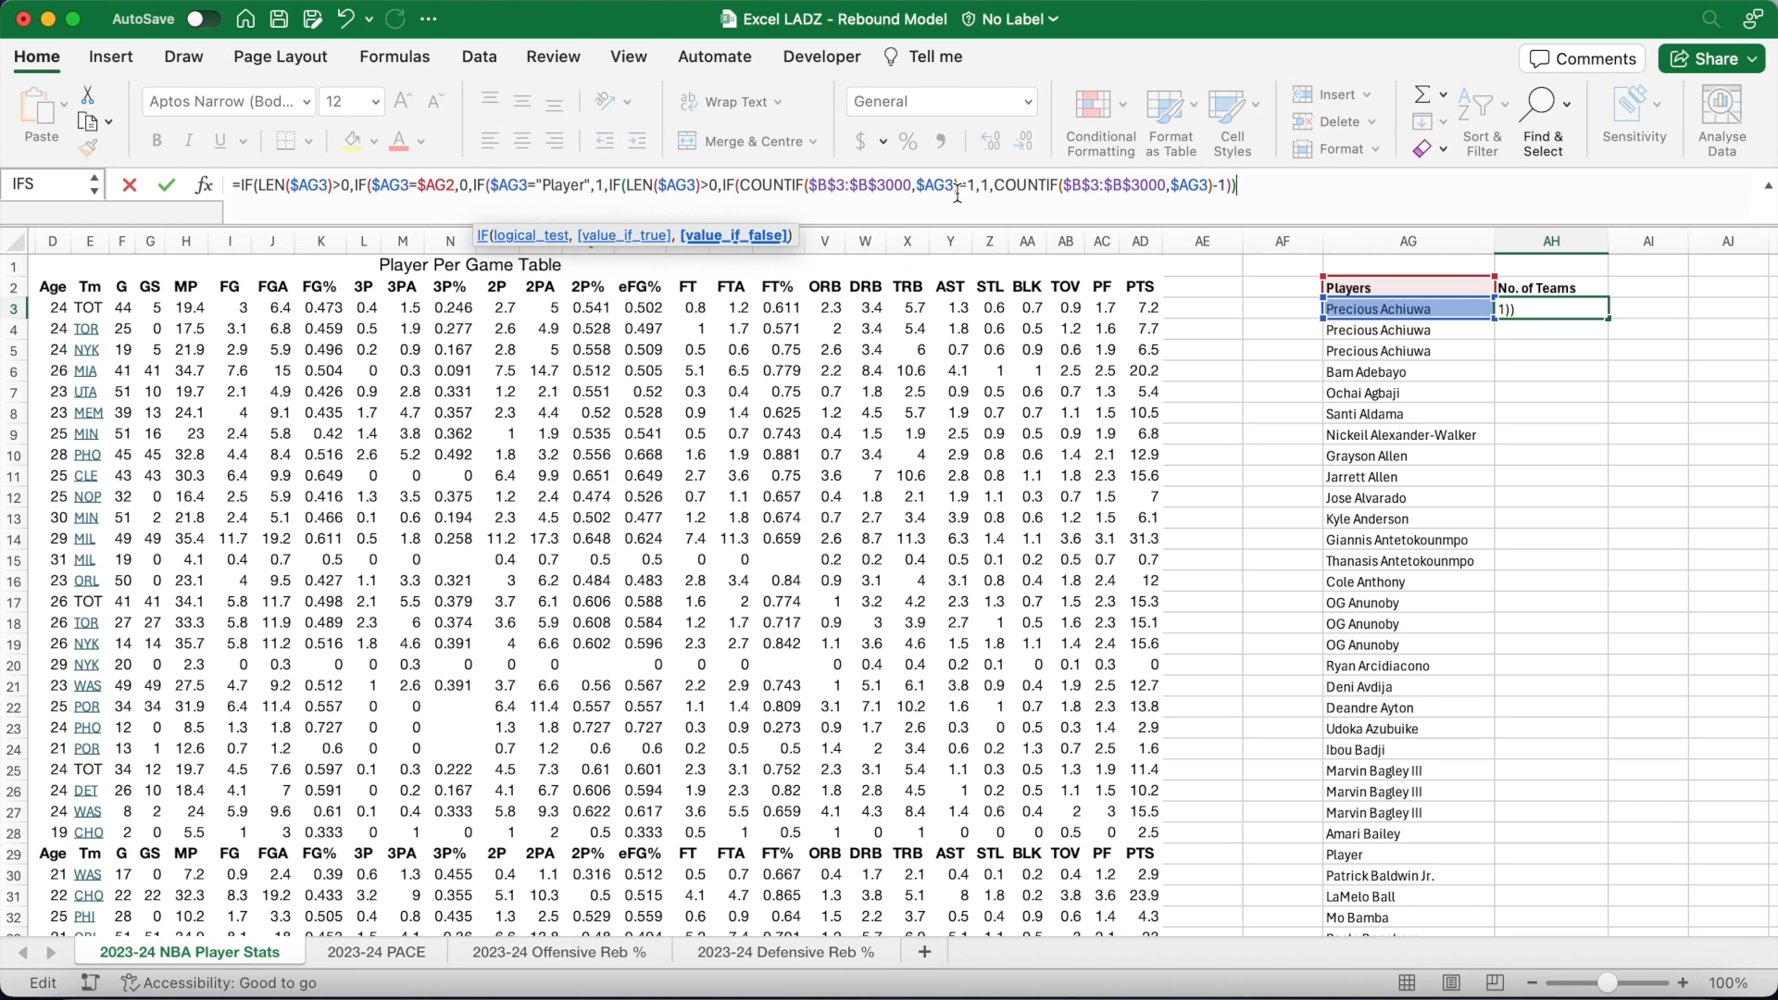
pyautogui.write(')),')
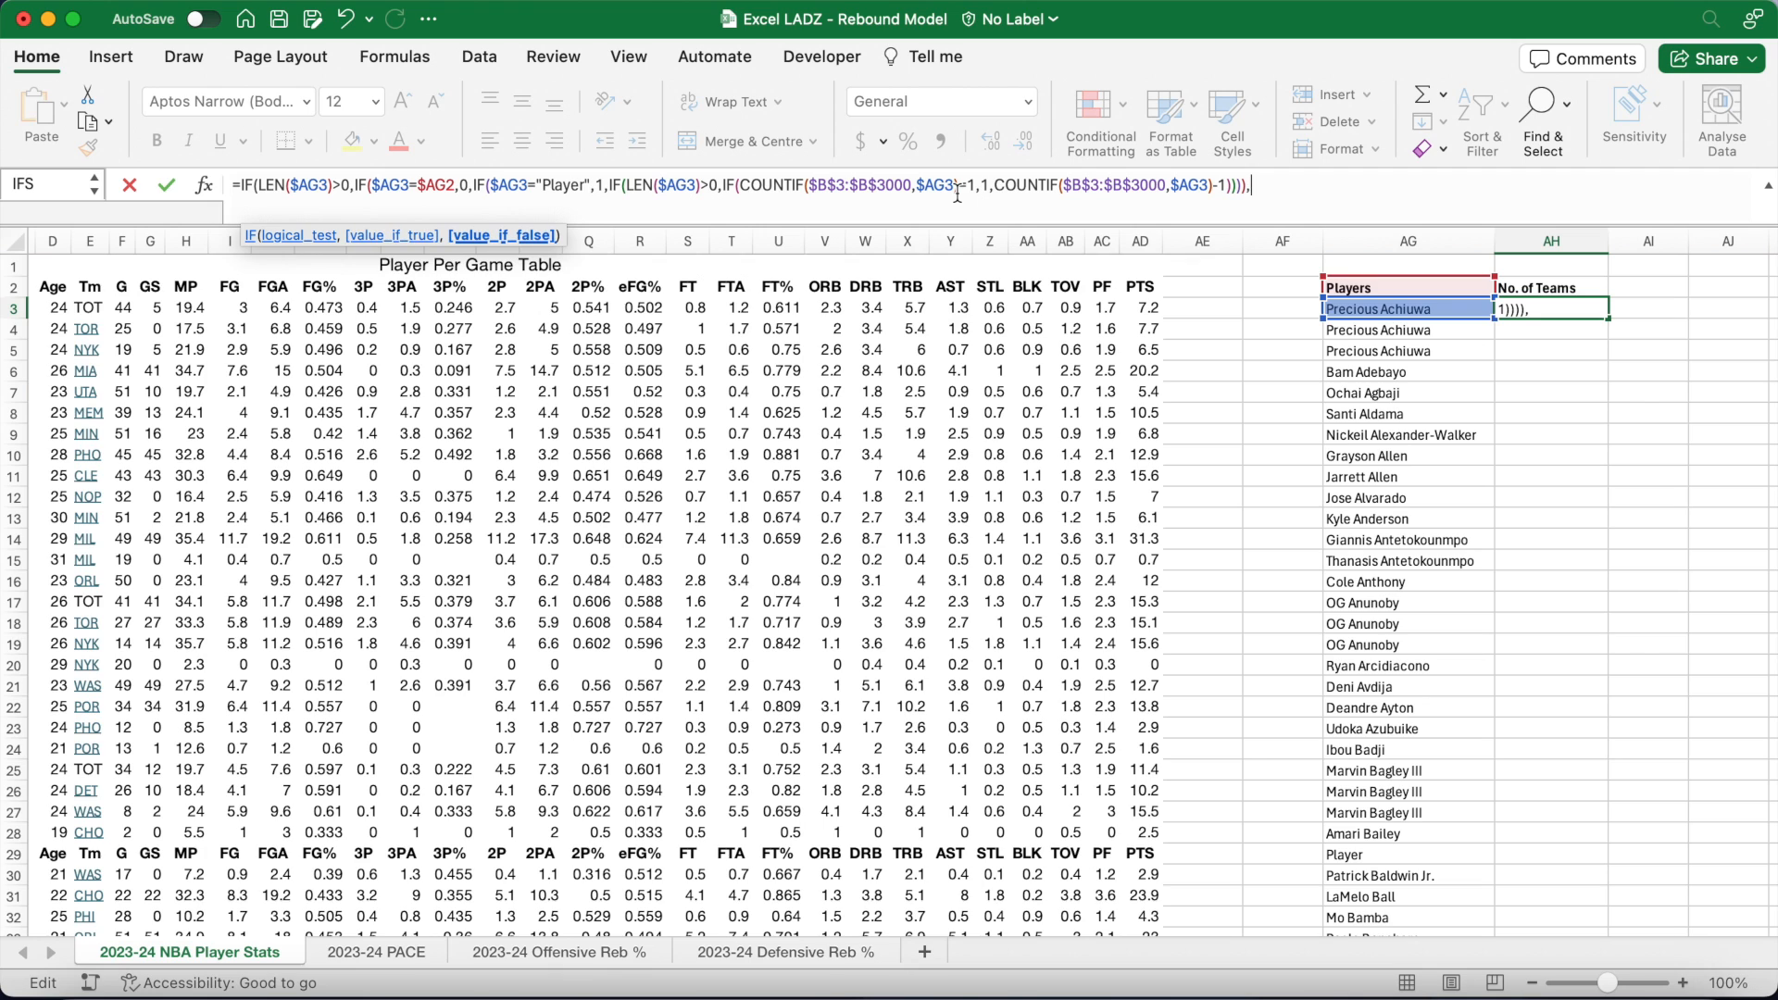
pyautogui.write('"")')
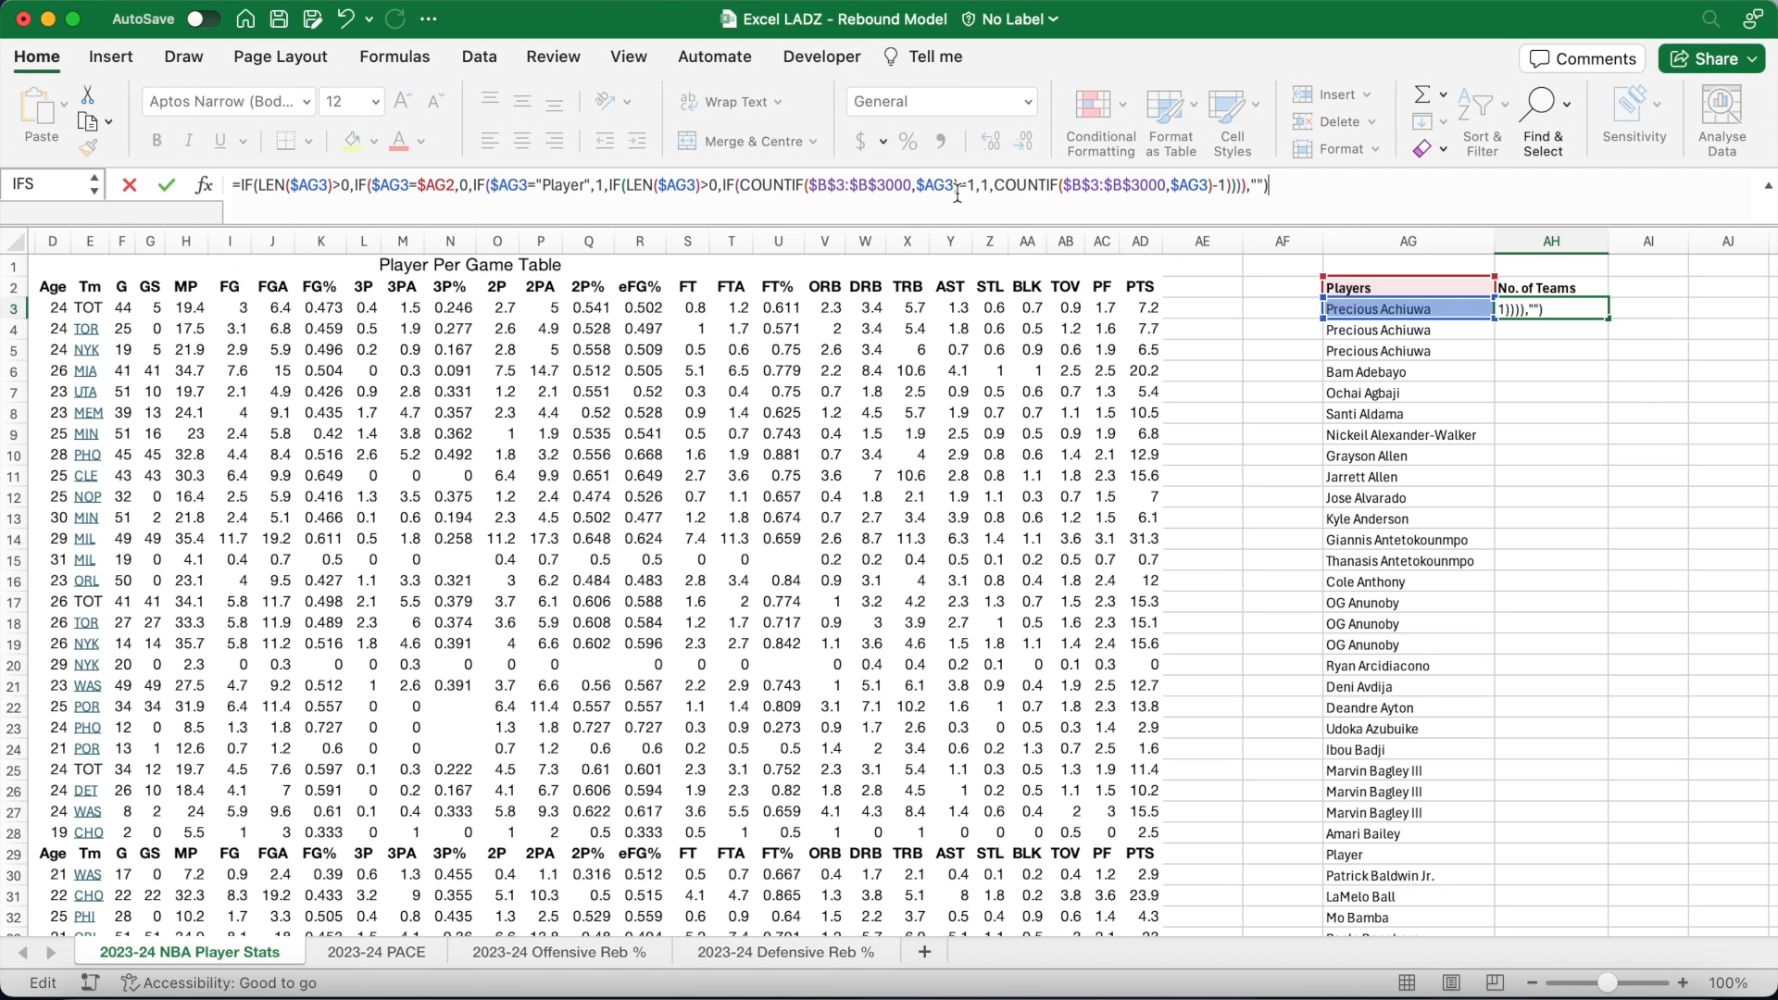
pyautogui.press('Return')
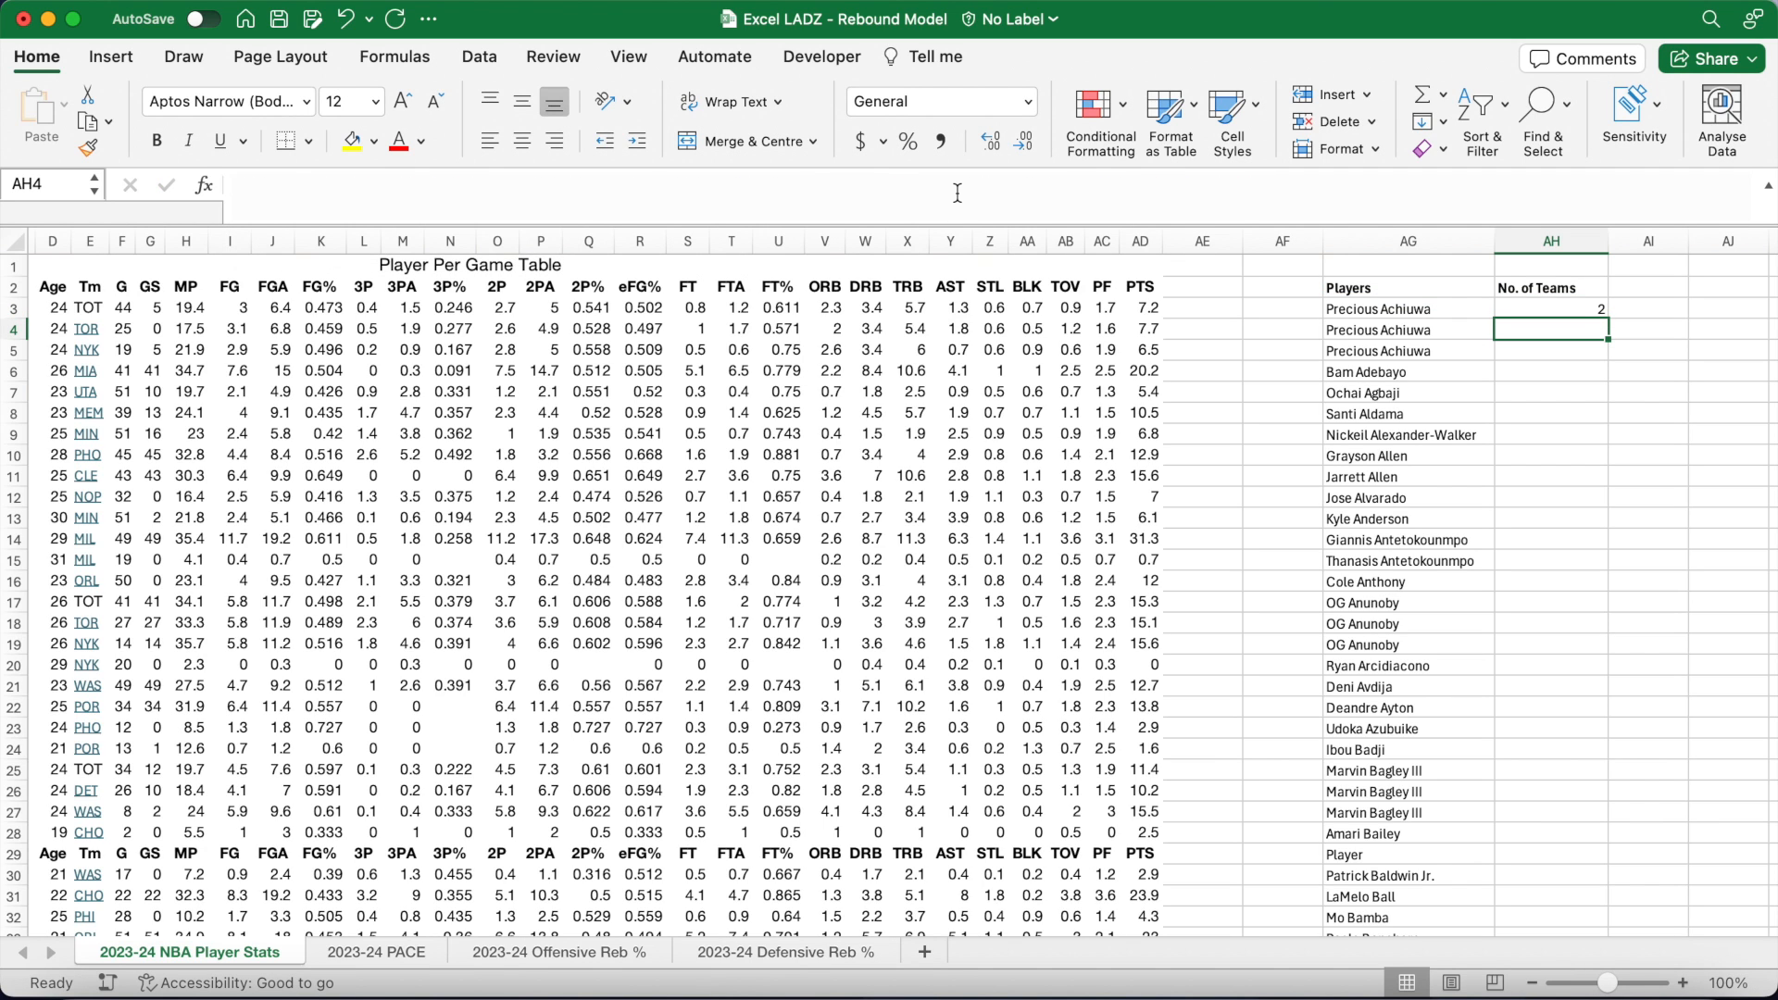
# Step: Copy the AH3 team-count formula down column AH to AH1000
pyautogui.click(1588, 309)
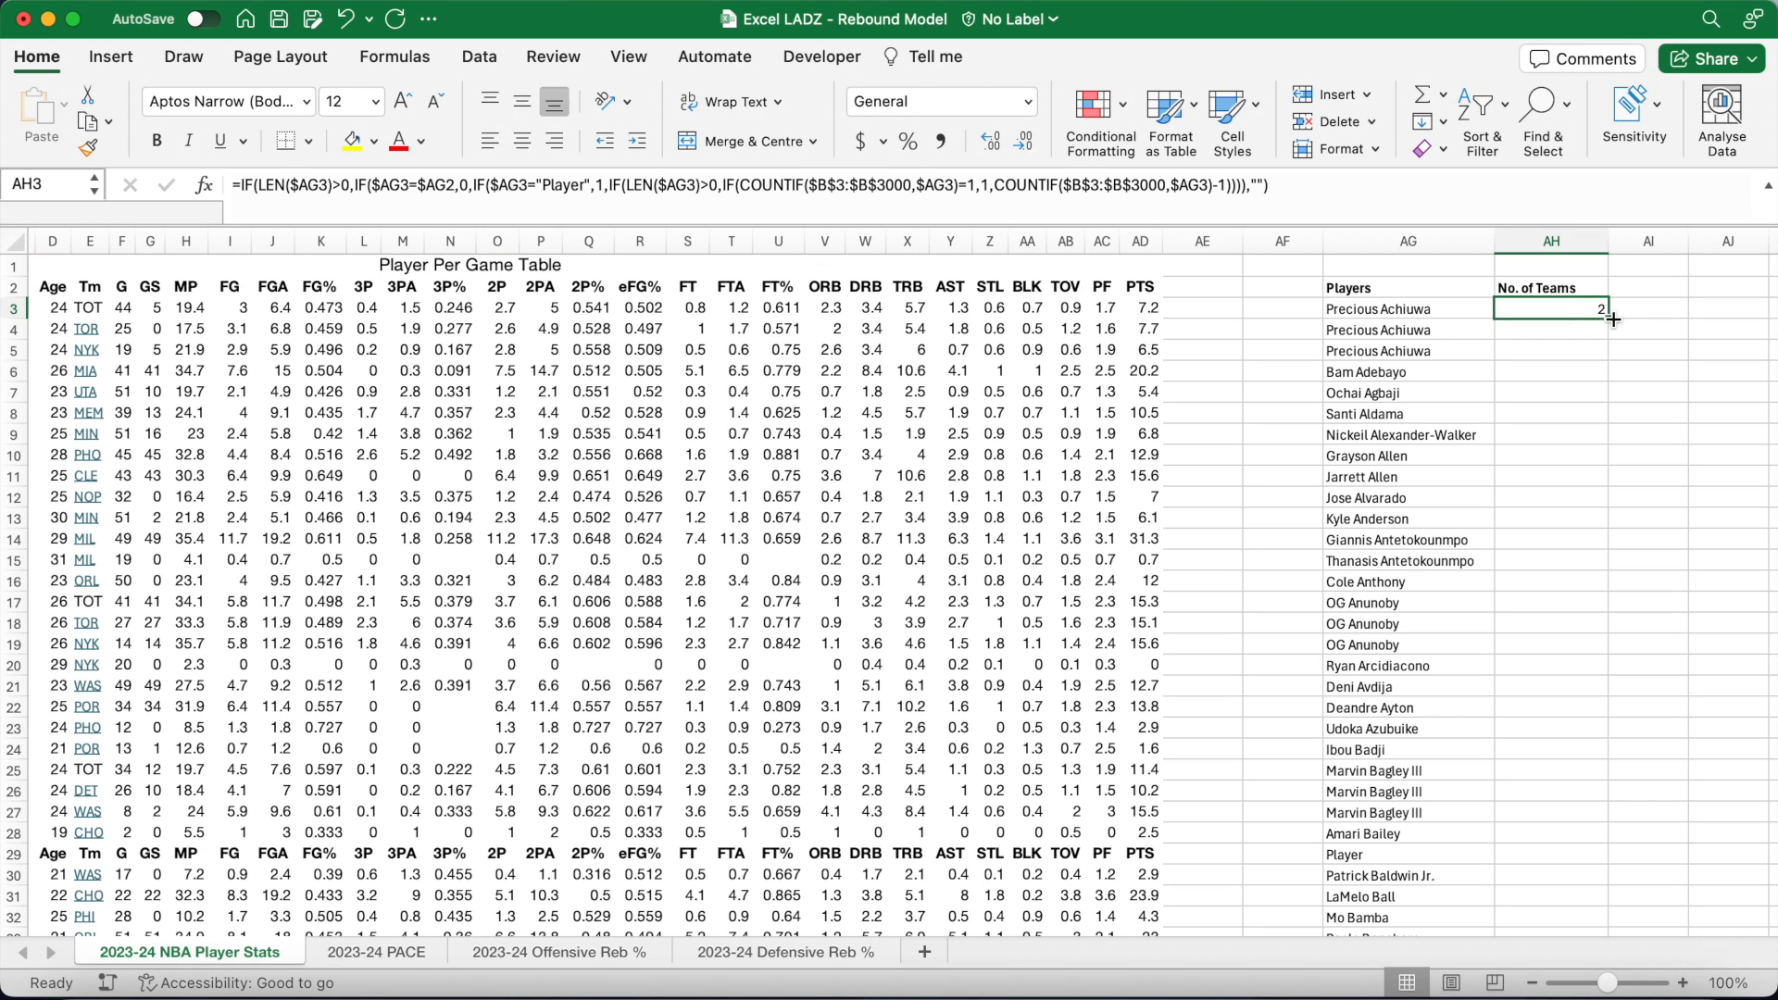
pyautogui.doubleClick(1608, 319)
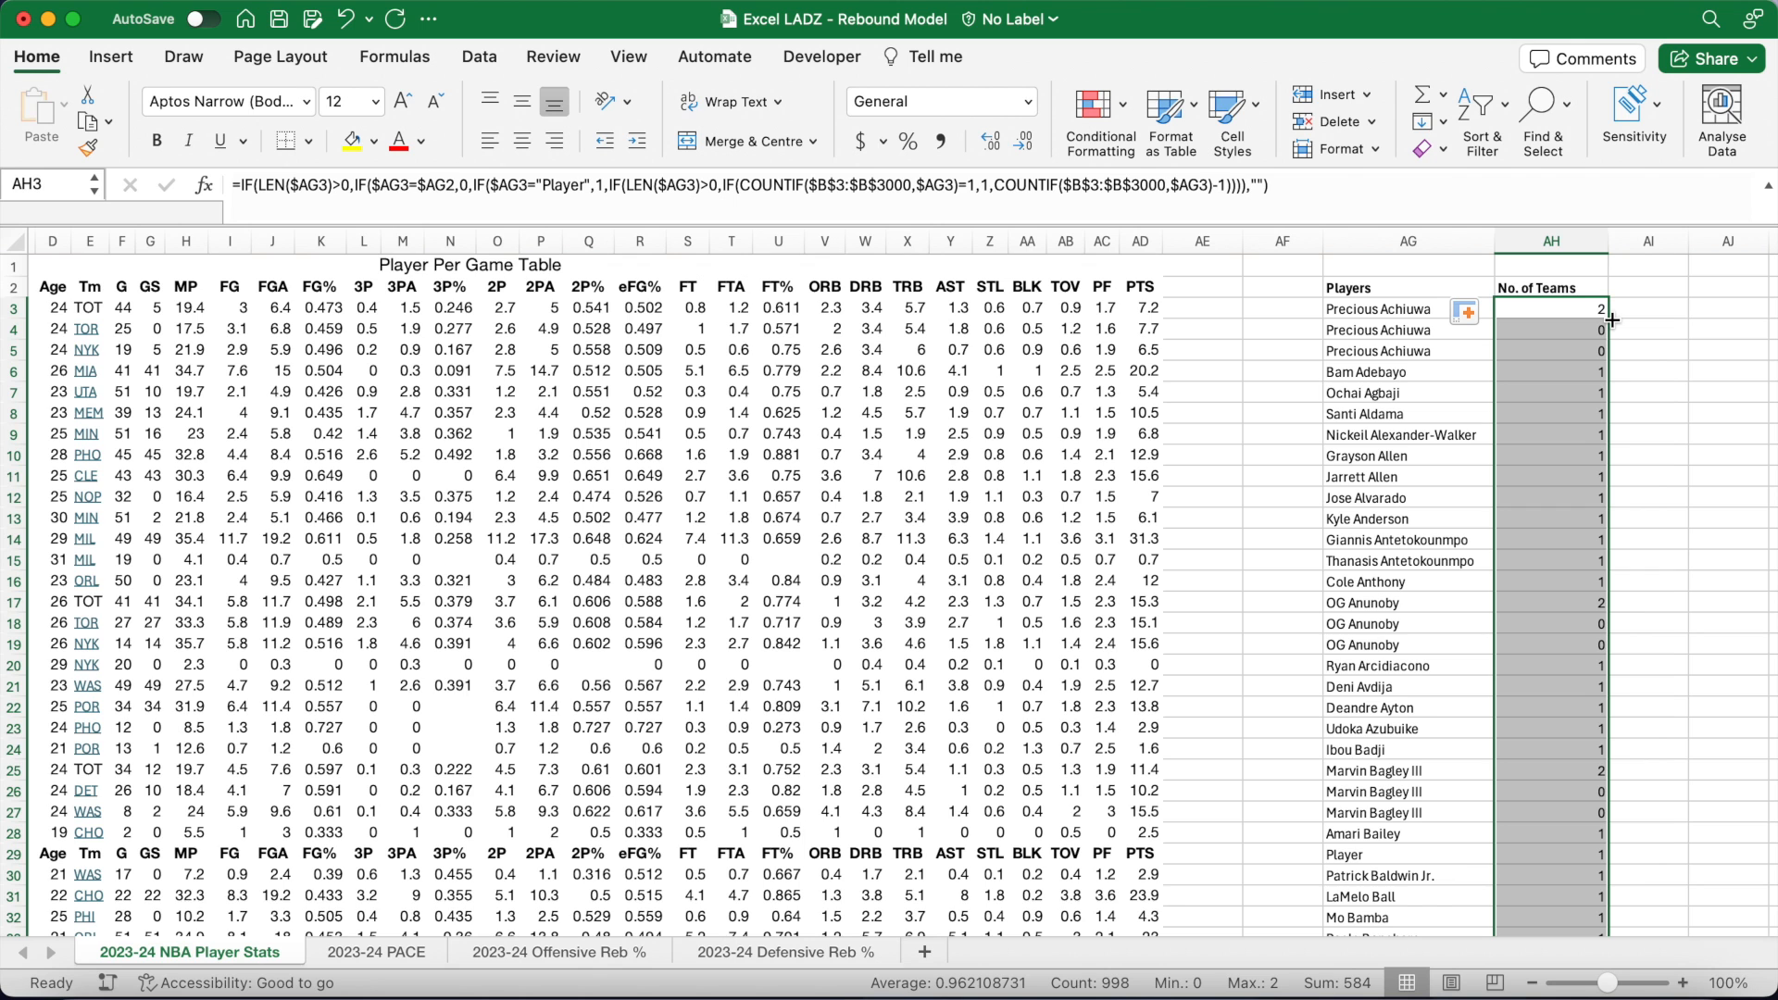
pyautogui.click(1631, 292)
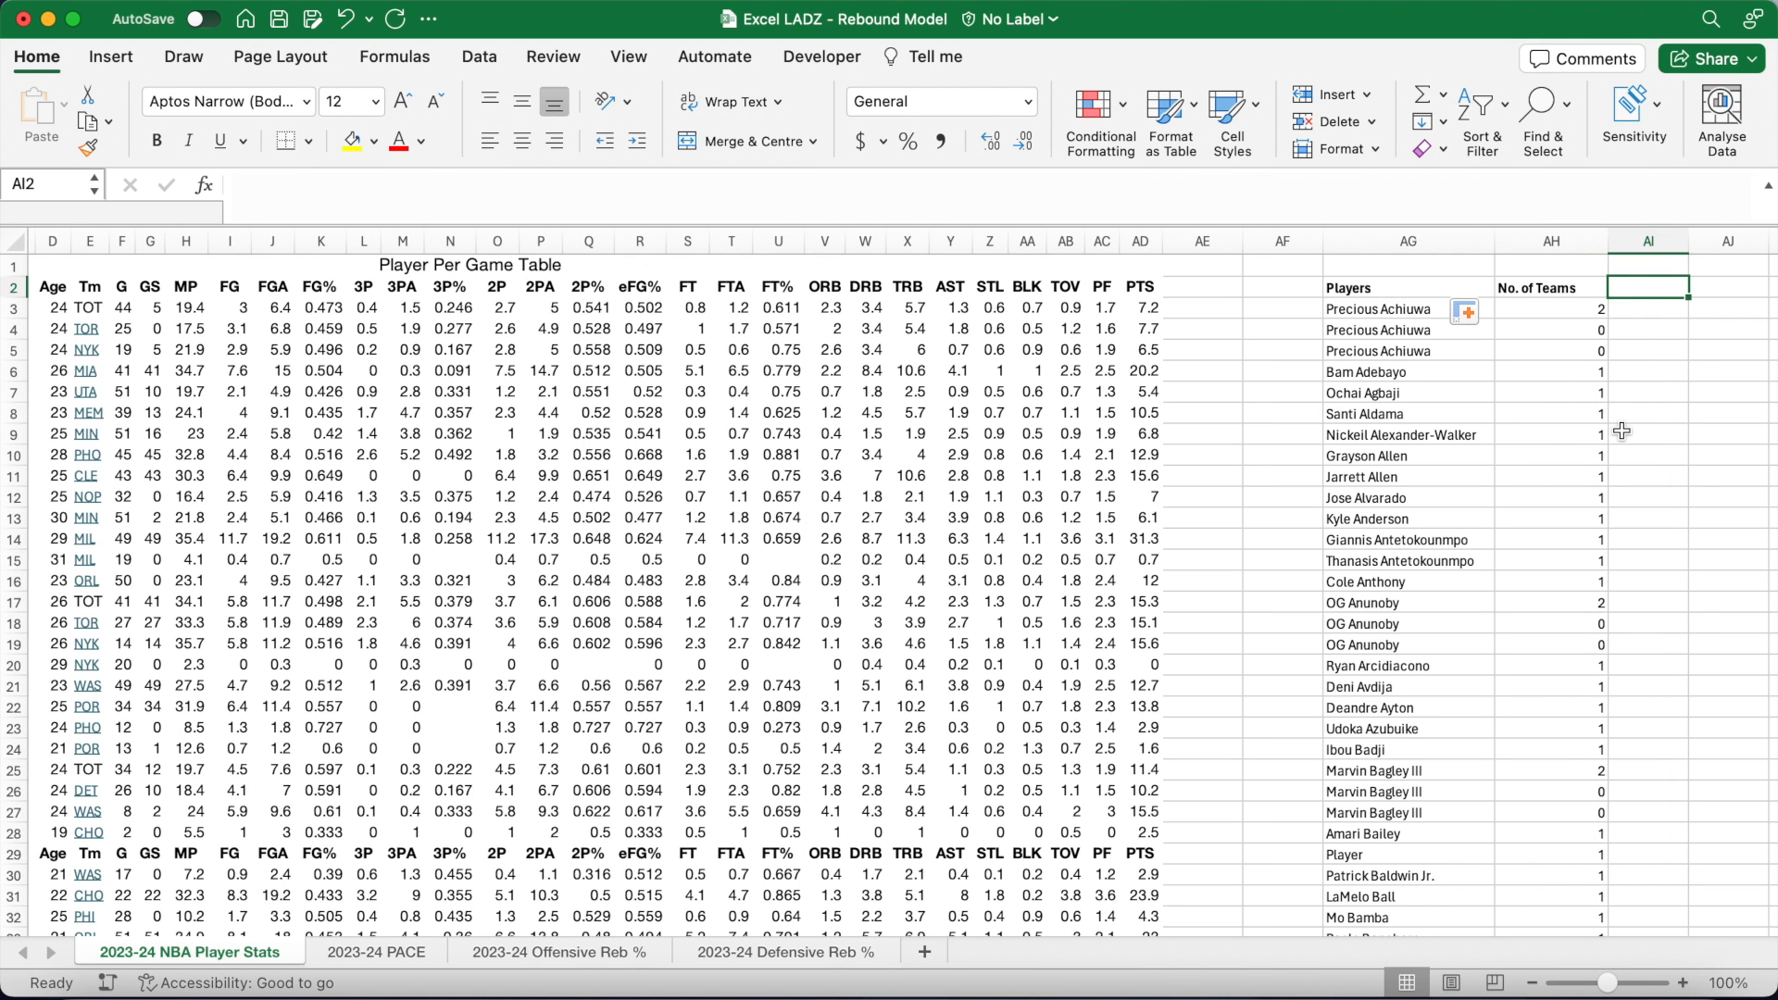
pyautogui.hscroll(5, 1621, 431)
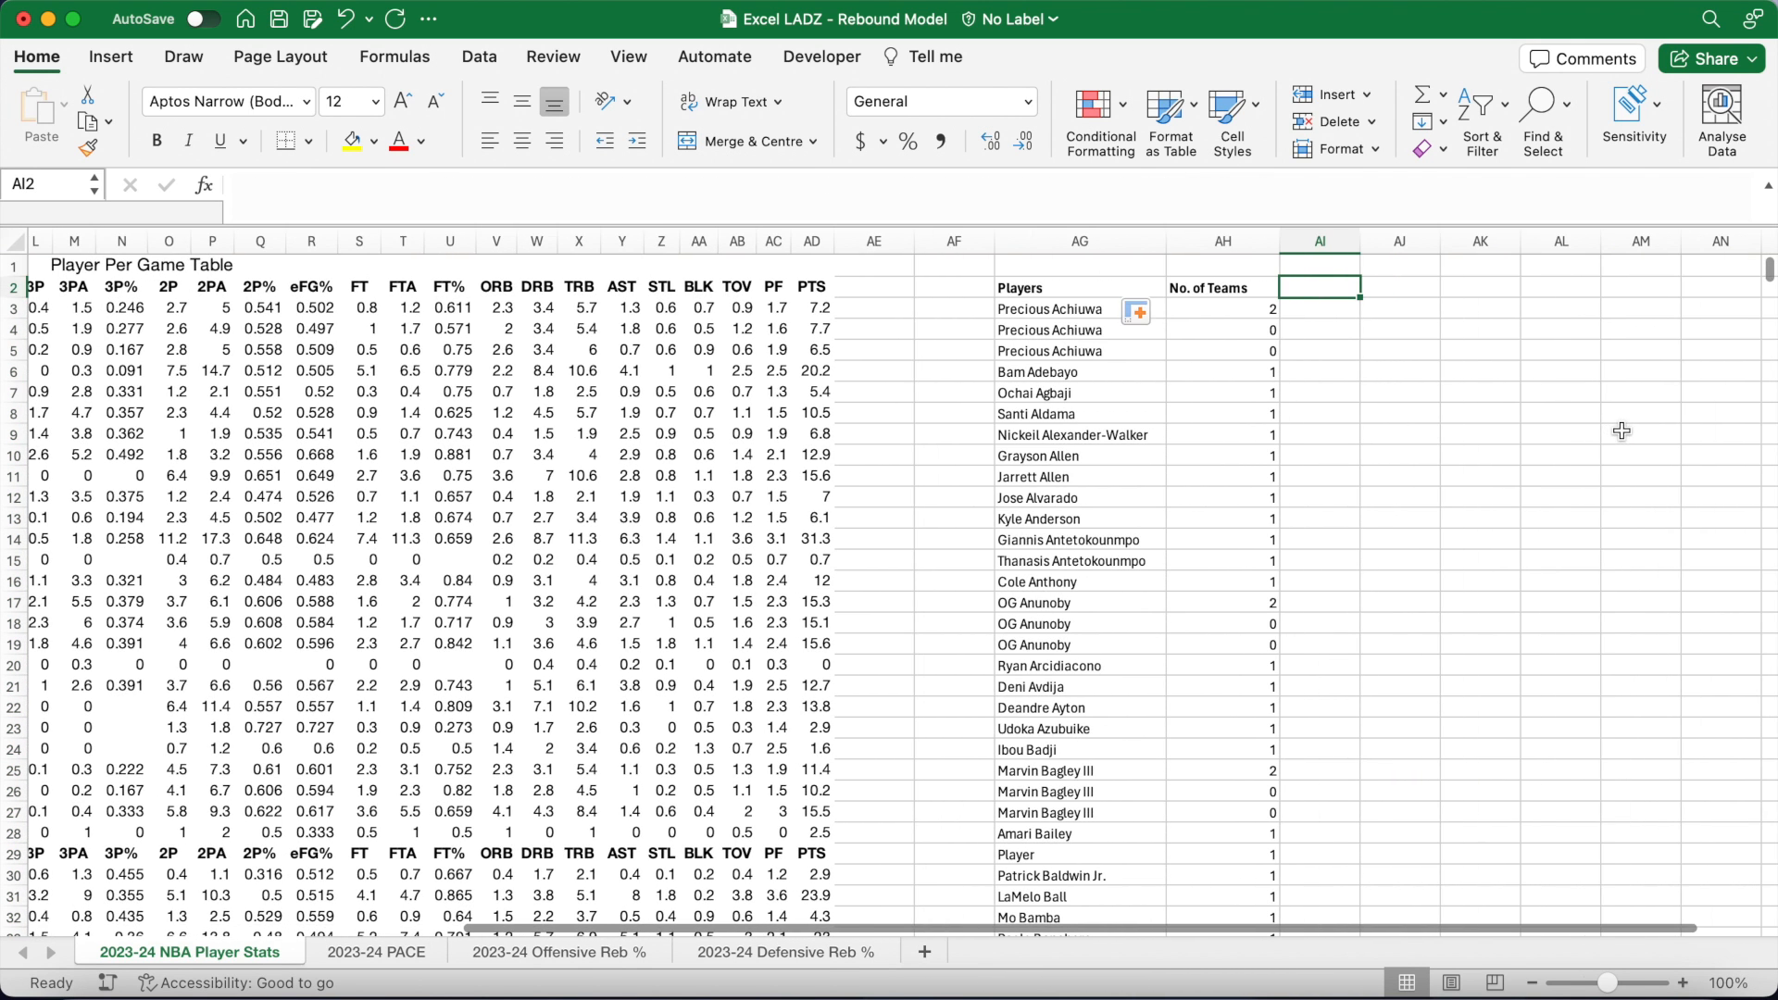
# Step: Put a bold 'Current Team' heading in AI2 and widen column AI to fit
pyautogui.press('super+b')
pyautogui.write('Cur')
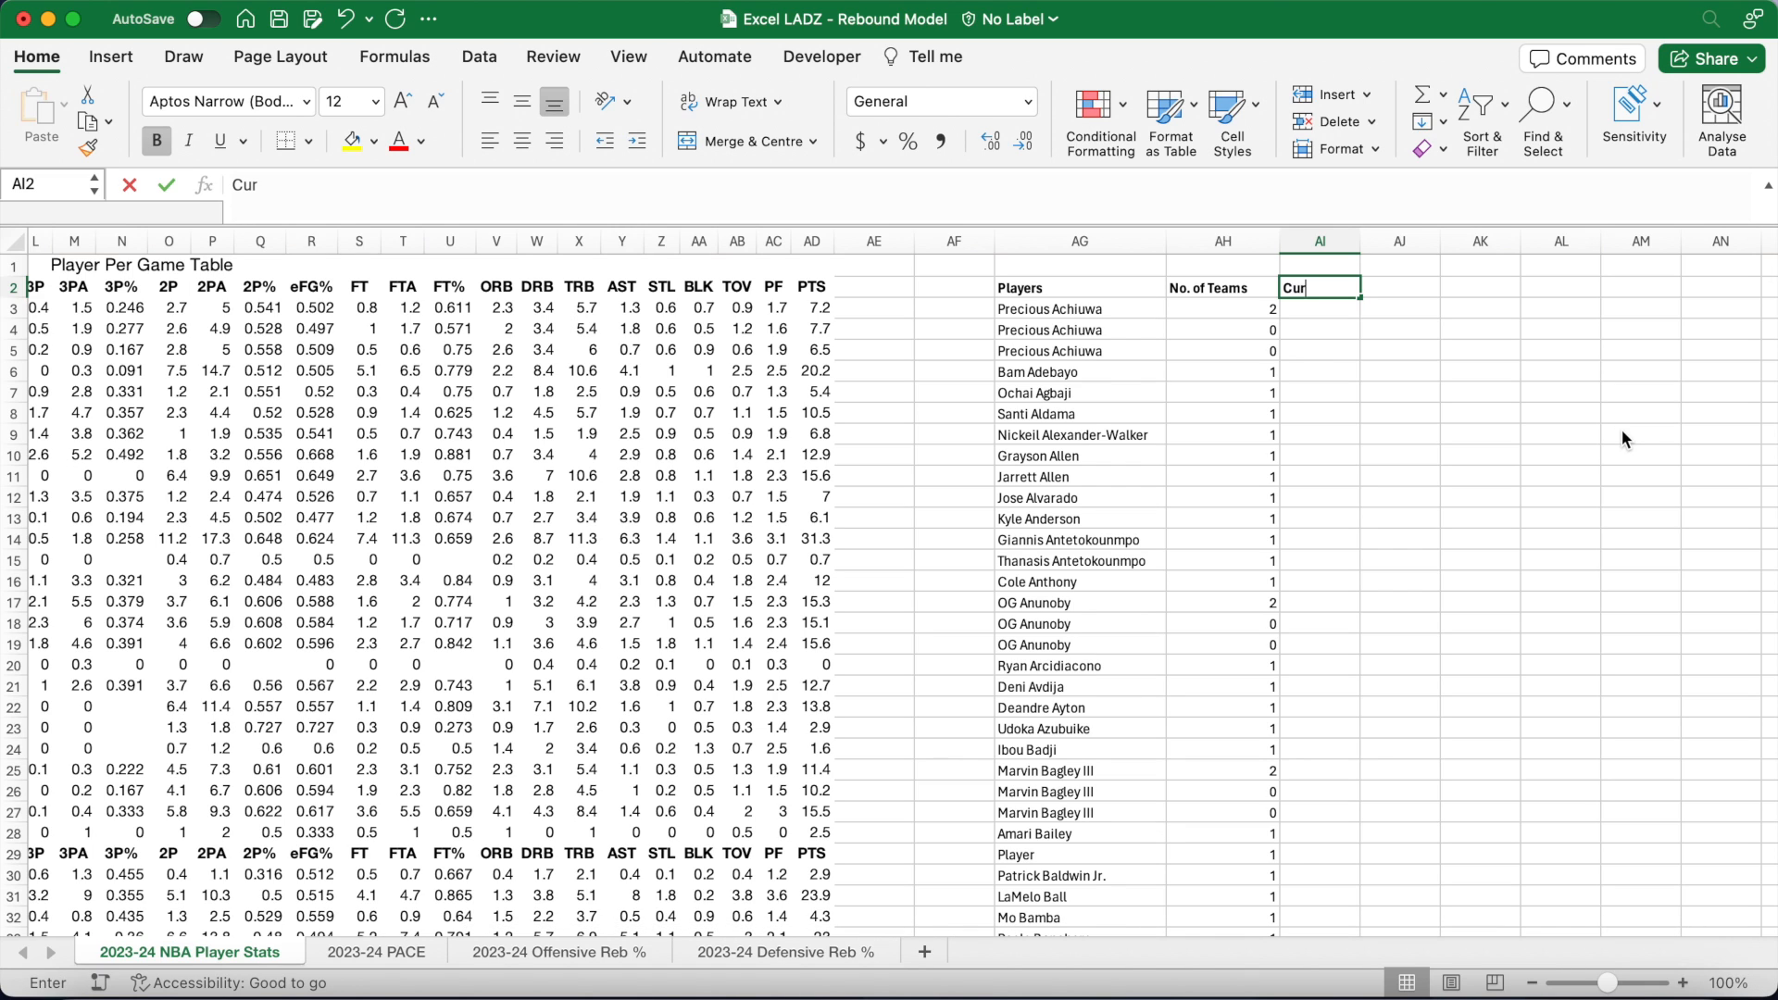
pyautogui.write('rent Team')
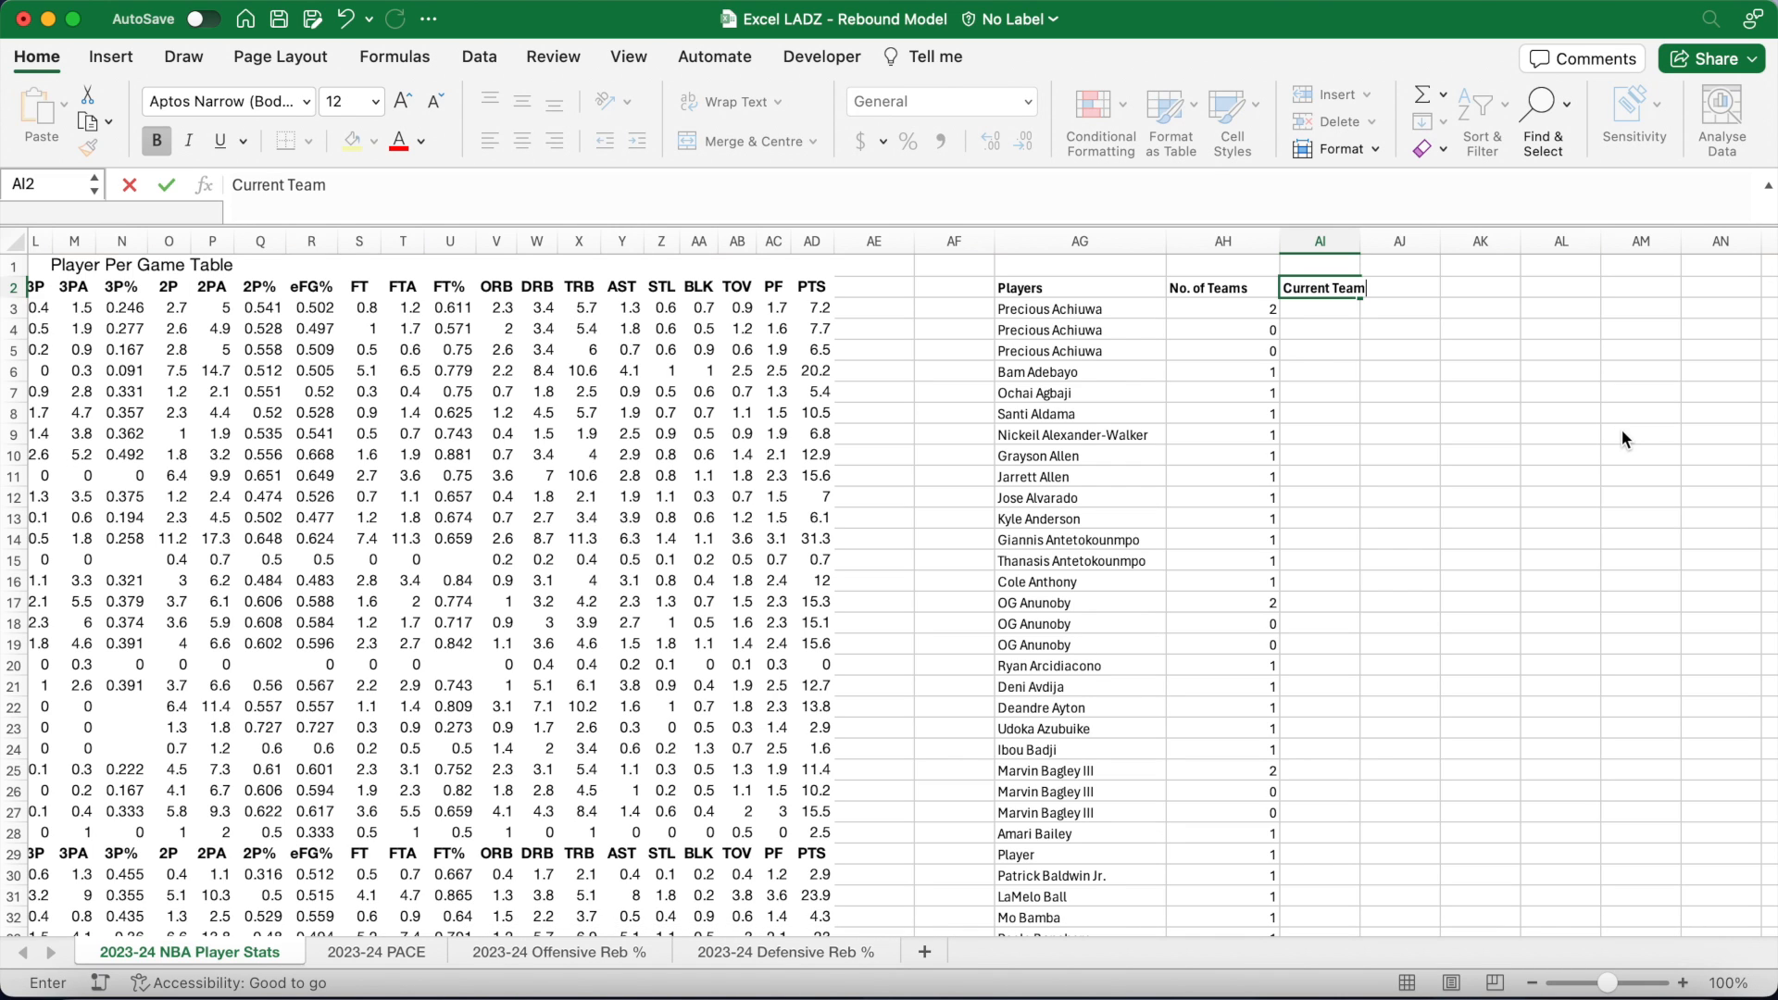
pyautogui.press('Return')
pyautogui.moveTo(1360, 242); pyautogui.dragTo(1408, 243)
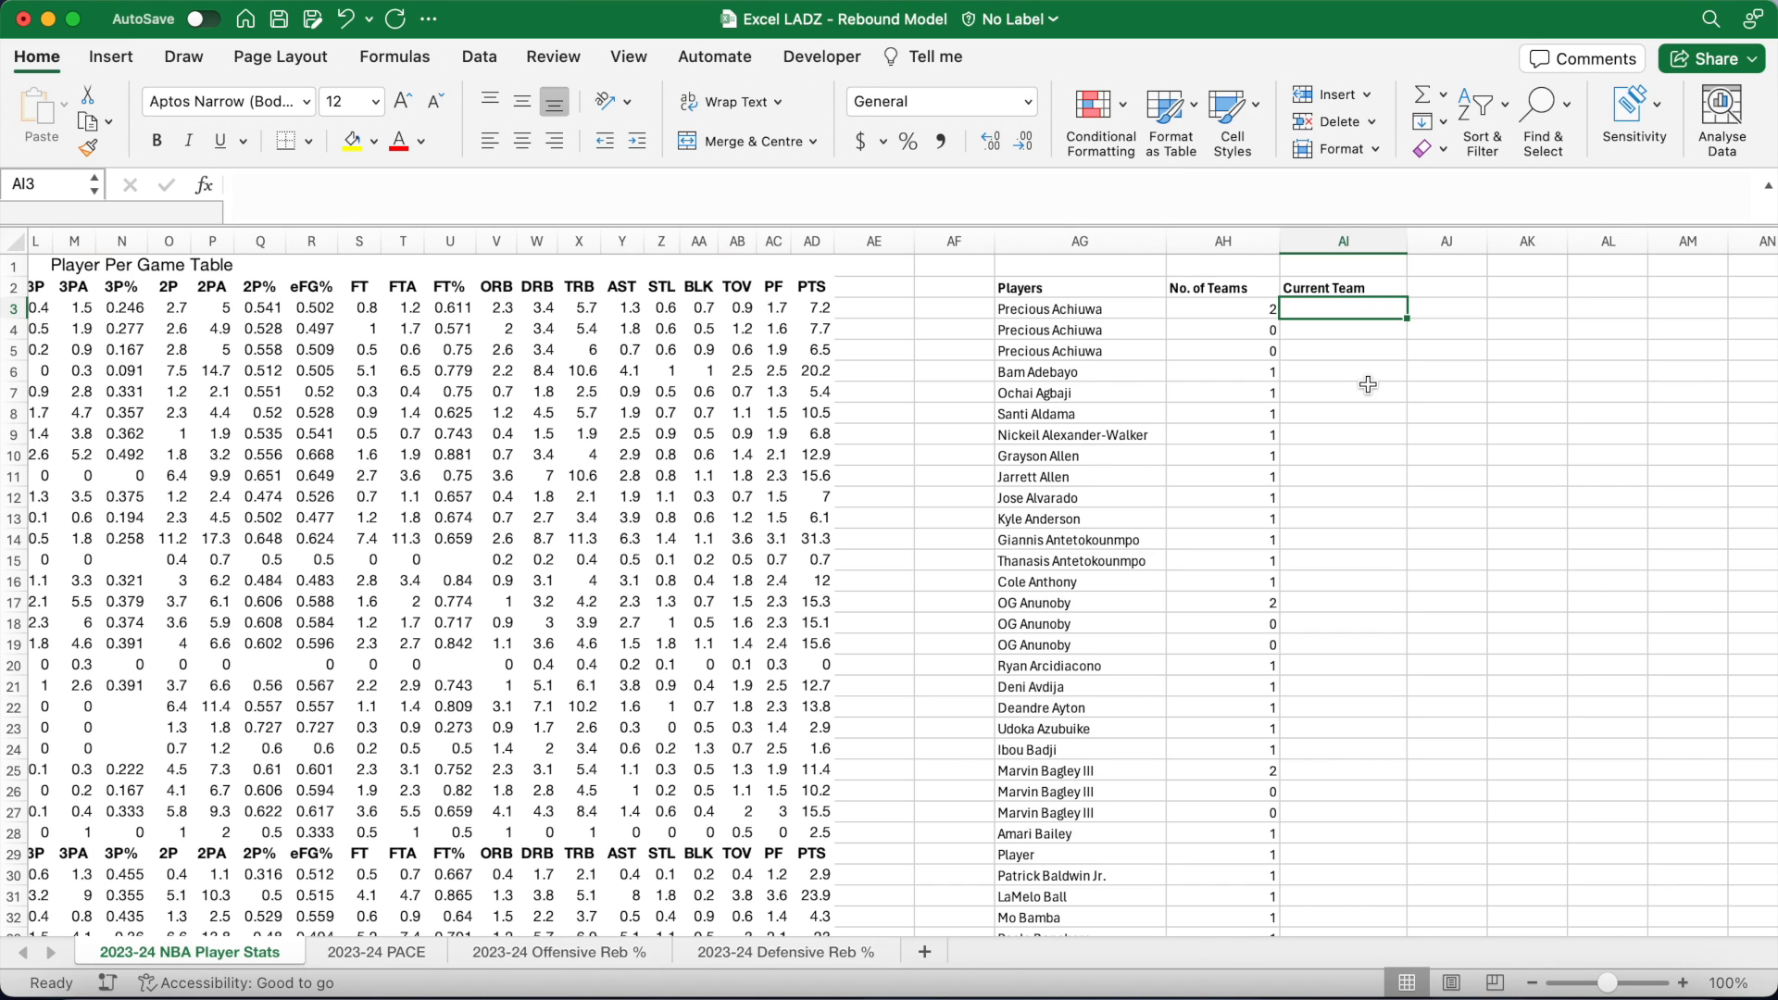
# Step: Enter the IFERROR/OFFSET formula on $E$3 in AI3, returning the first player's team NYK
pyautogui.click(998, 185)
pyautogui.write('=')
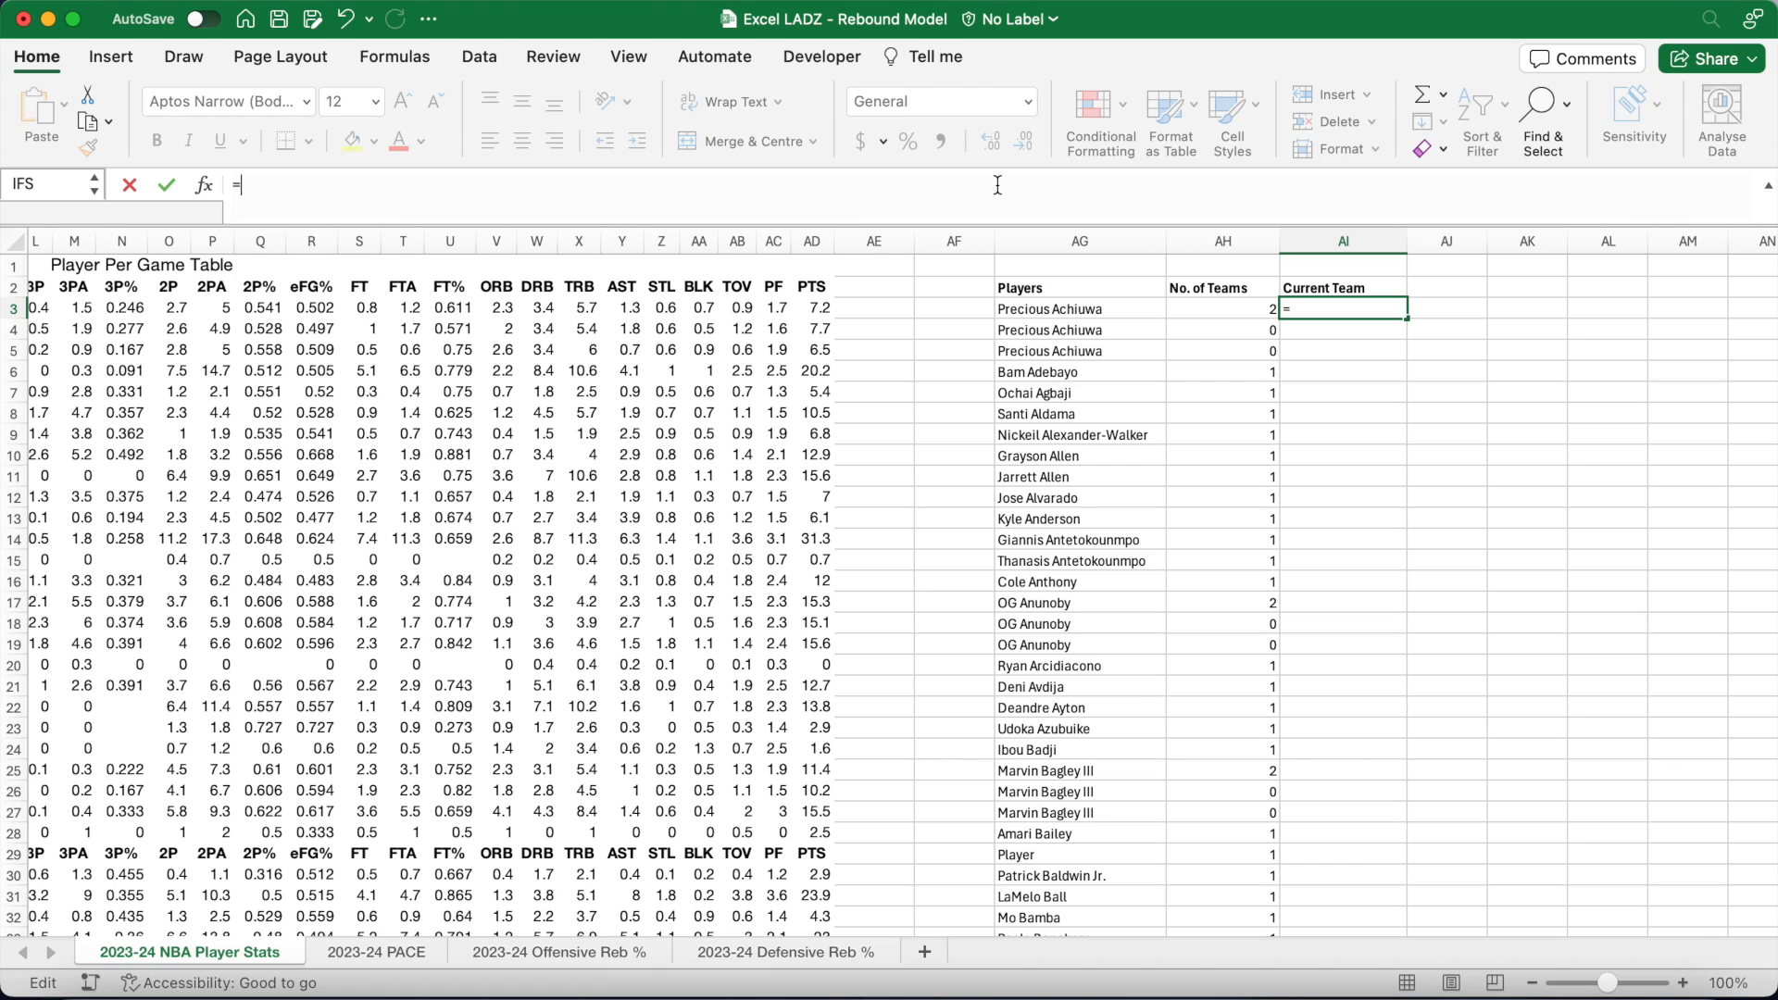
pyautogui.write('IFERROR')
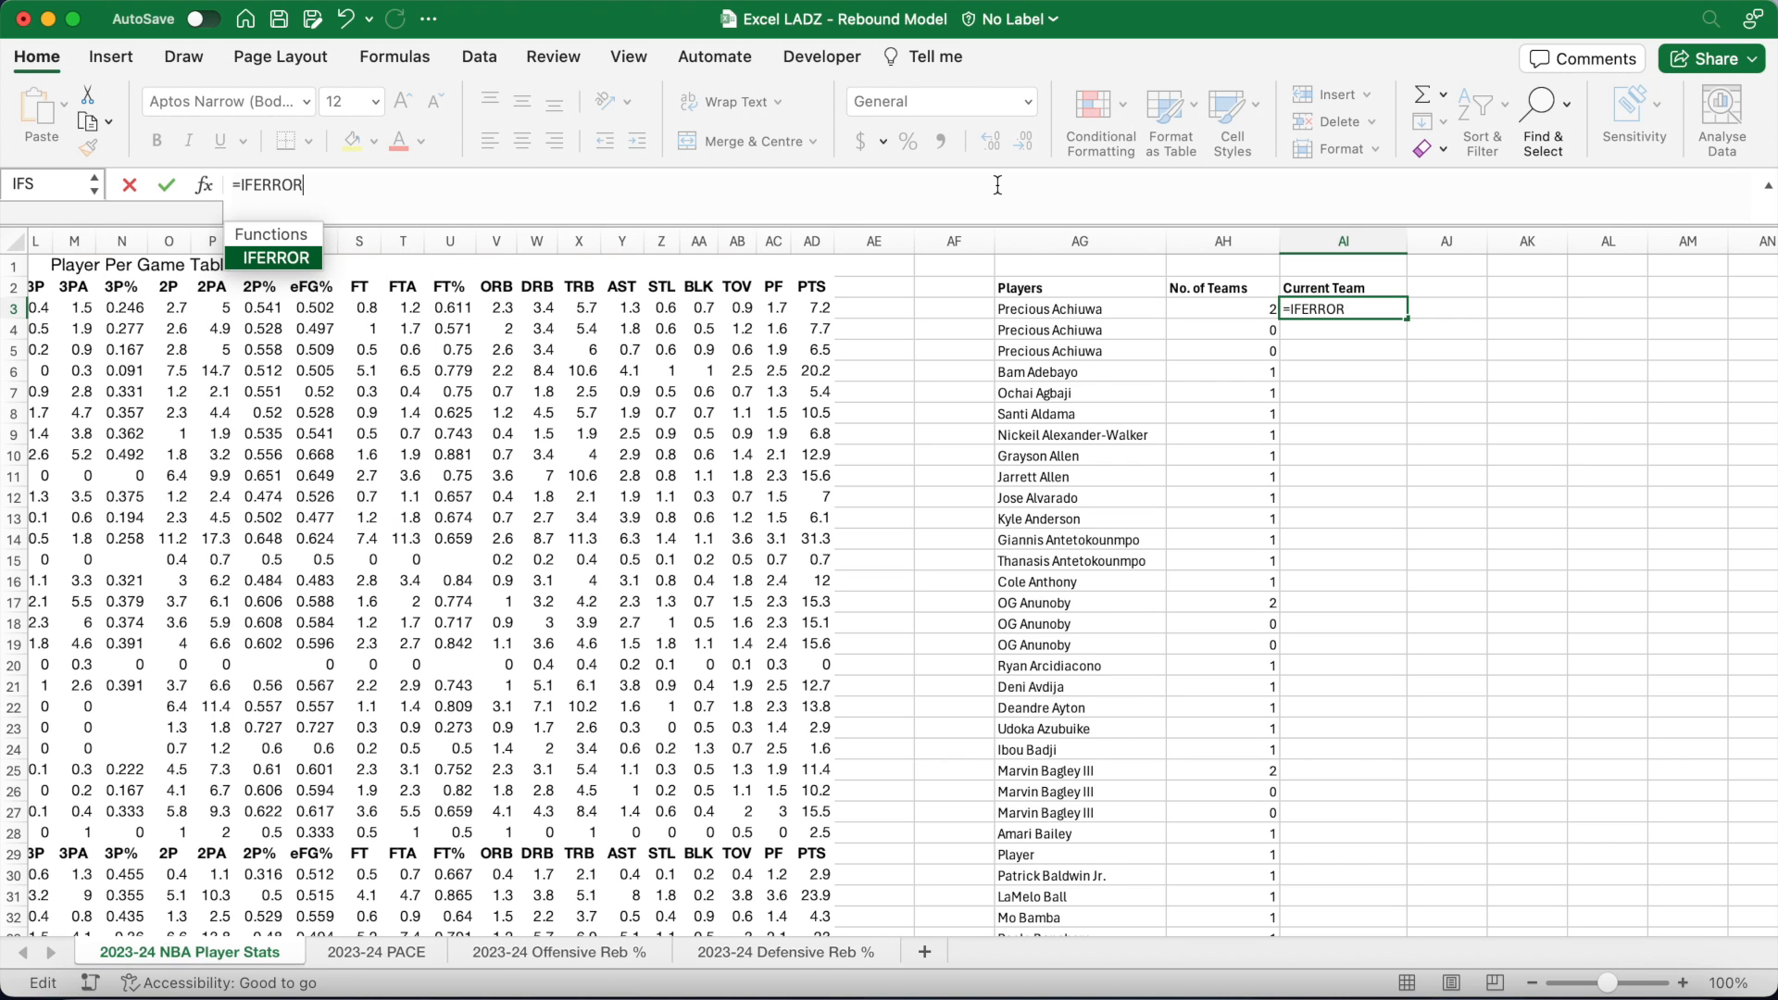
pyautogui.write('(I')
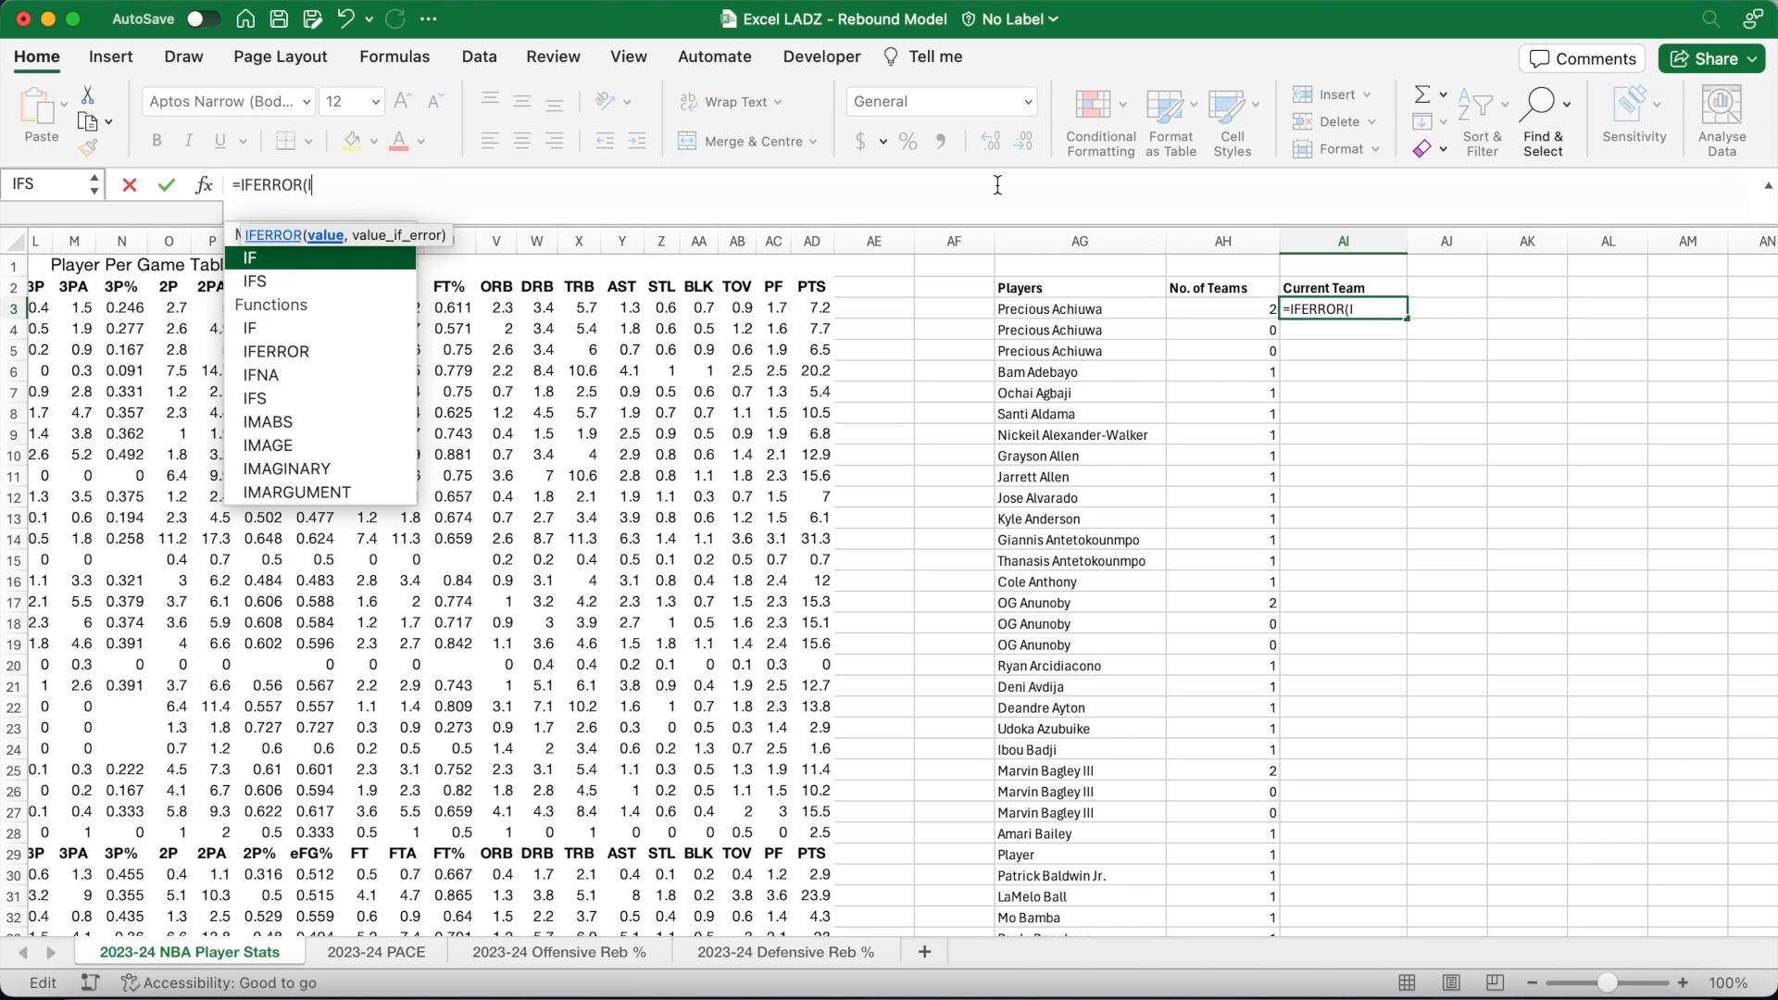
pyautogui.write('F($')
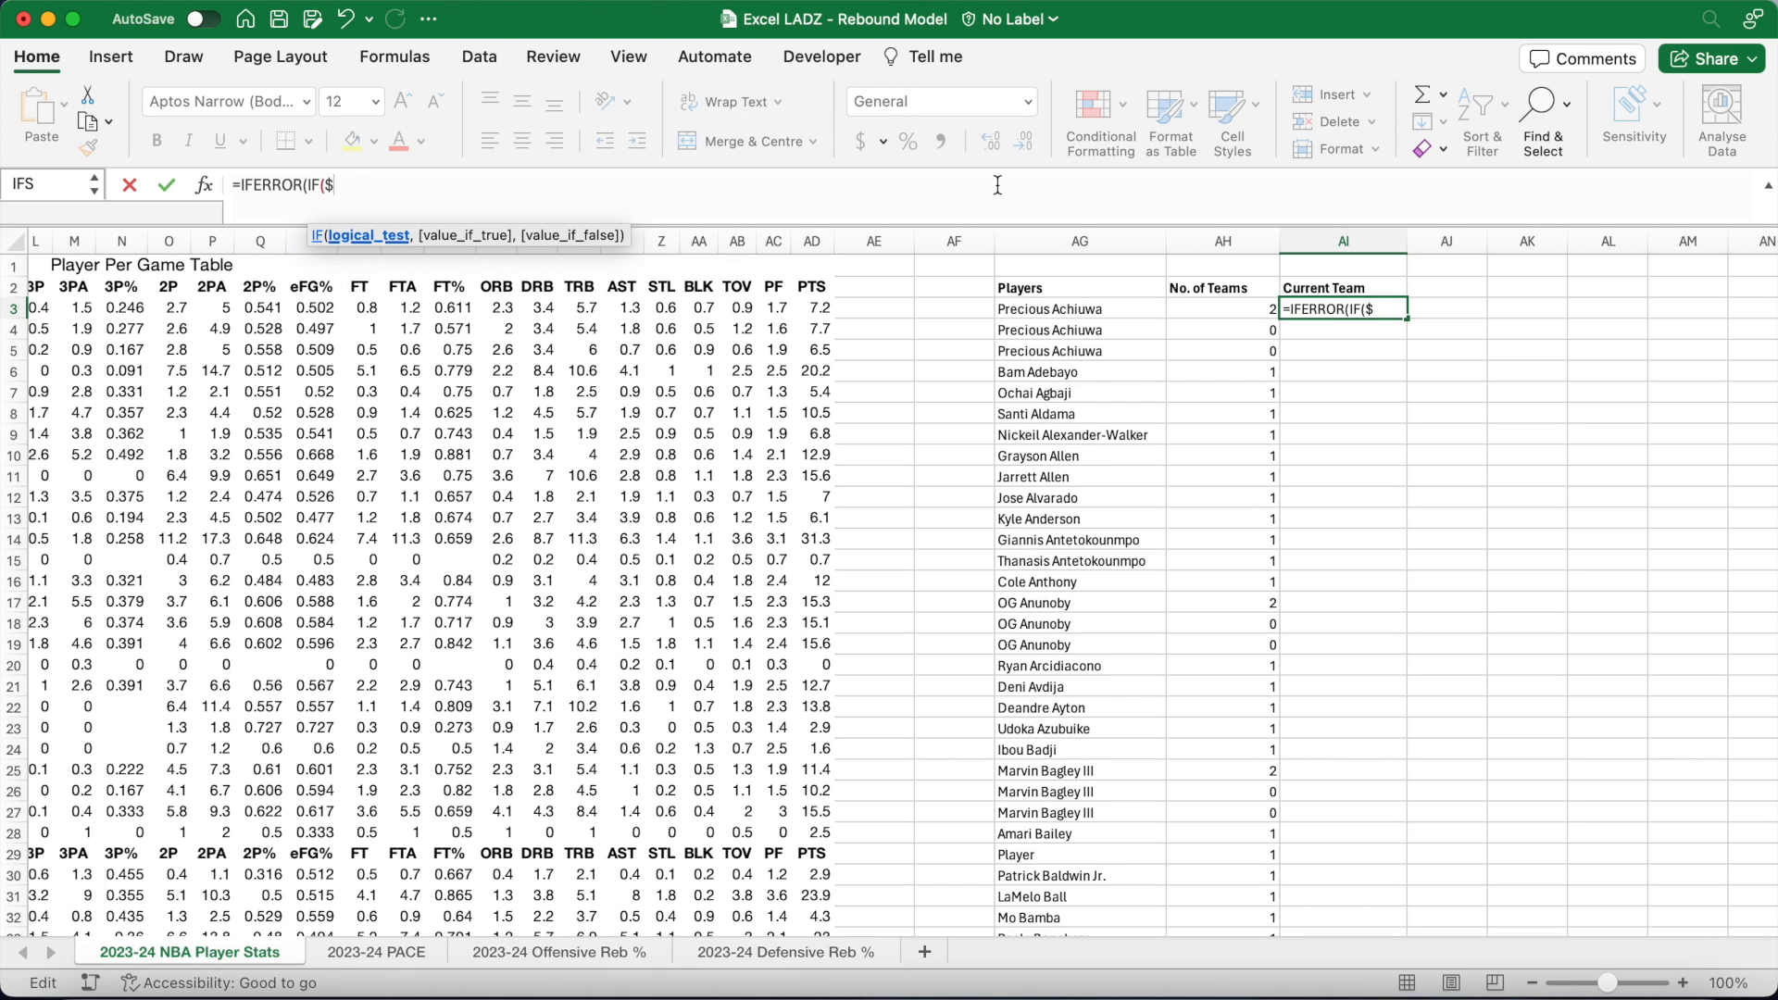
pyautogui.write('AH3')
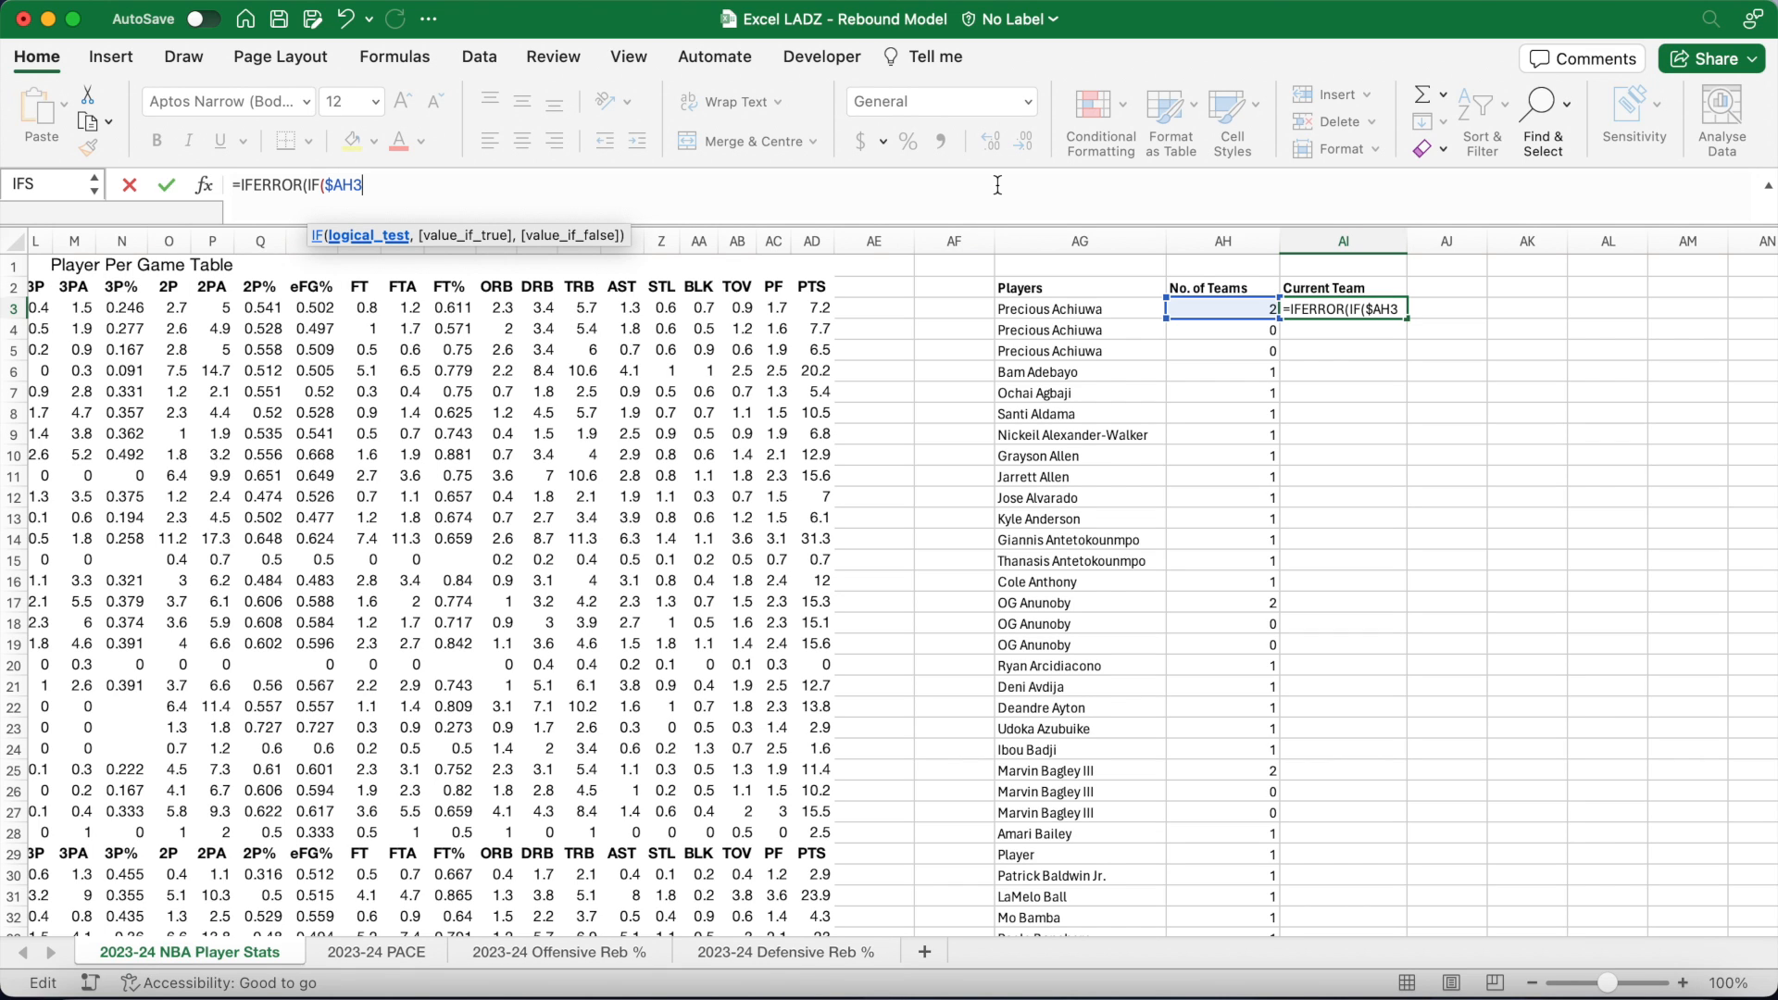
pyautogui.write('>1,')
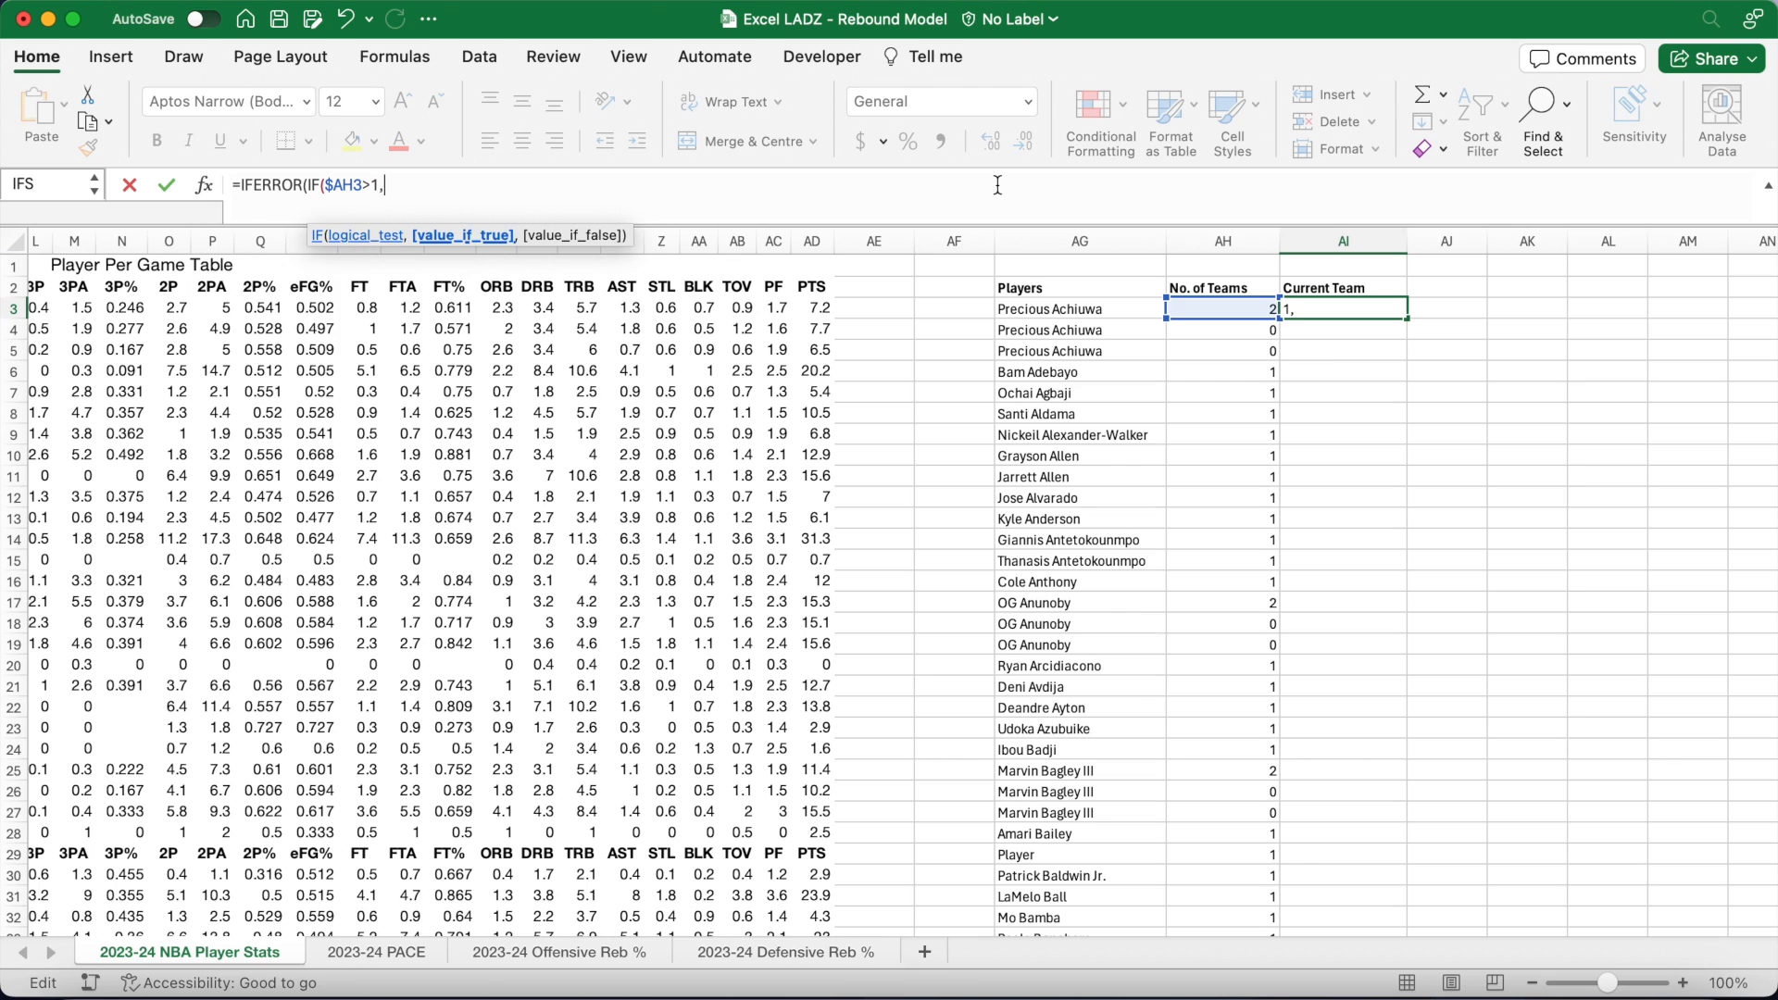
pyautogui.write('OFFSET')
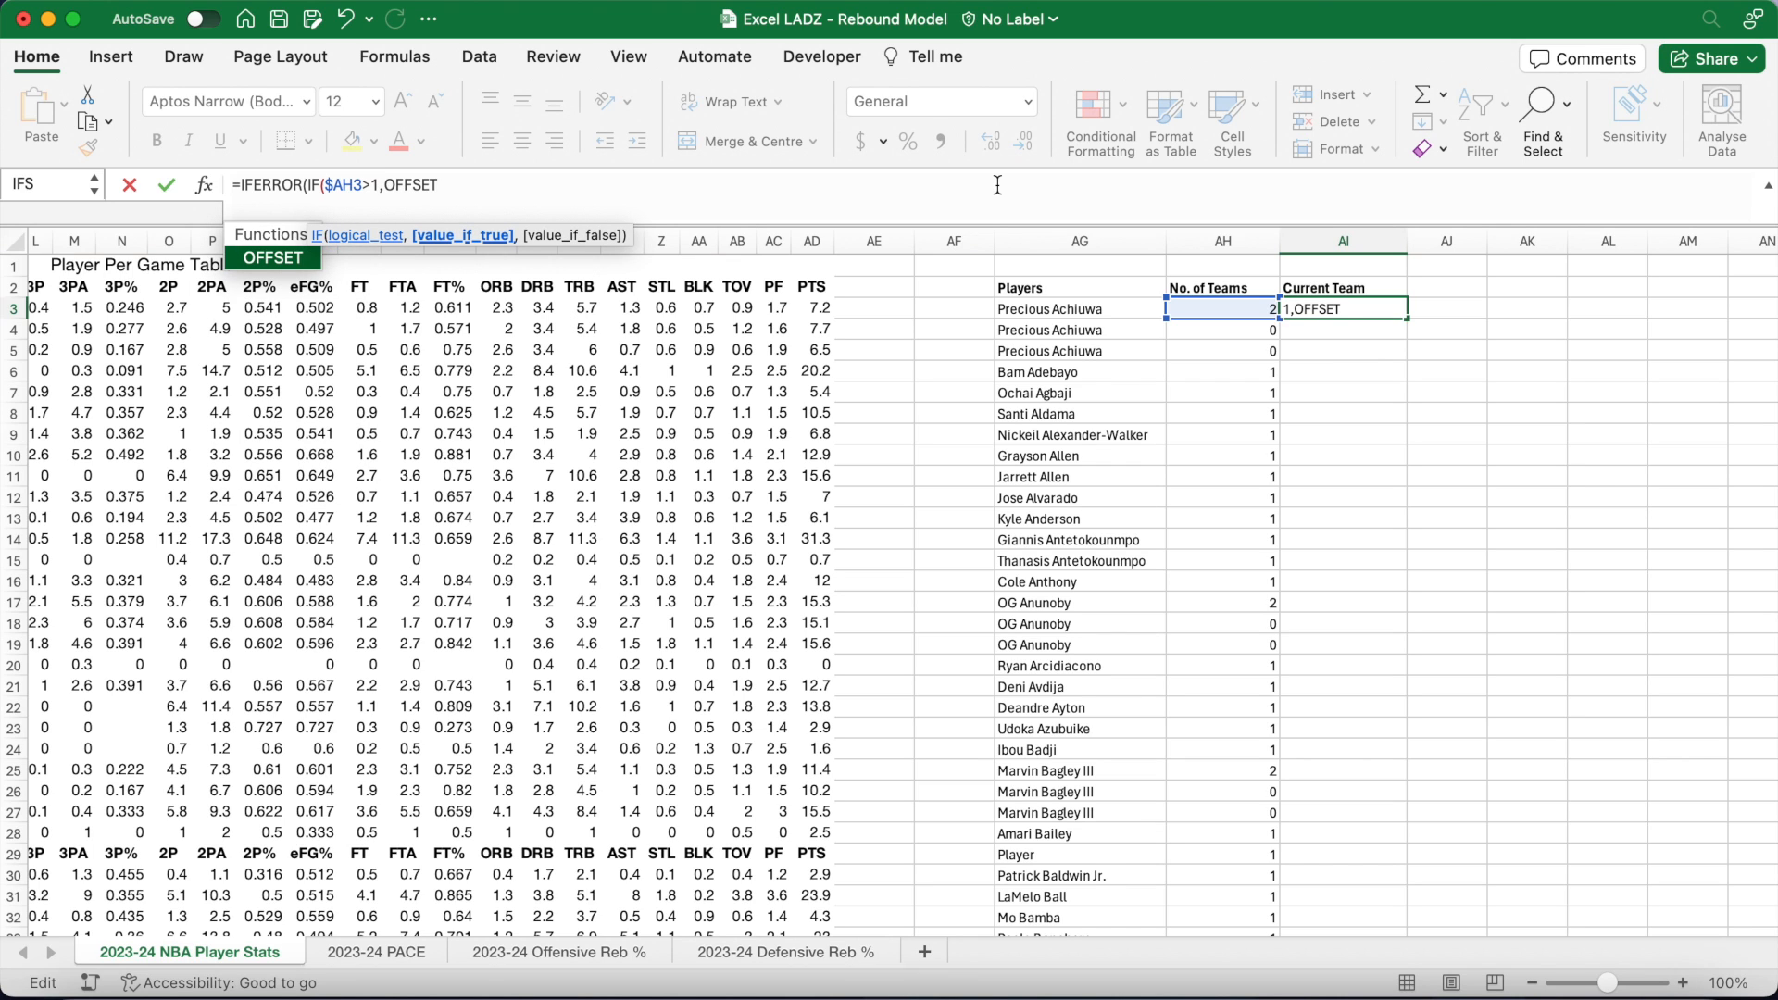
pyautogui.write('(OFFS')
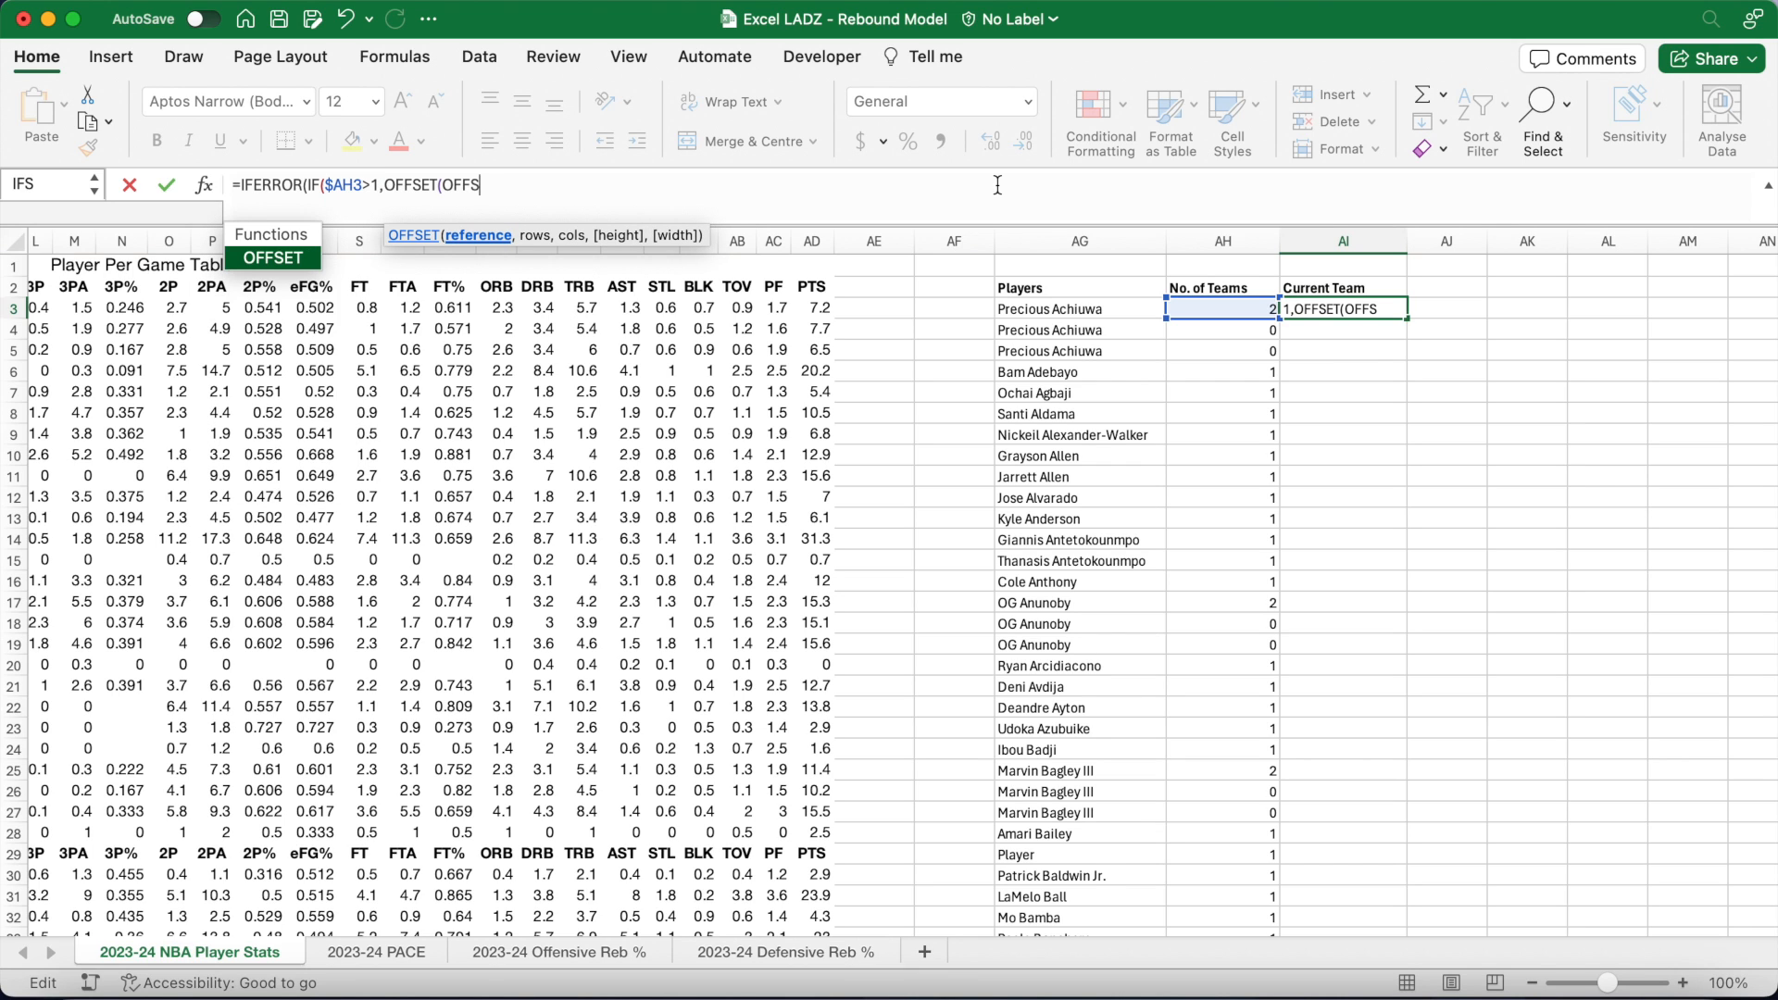
pyautogui.write('ET(')
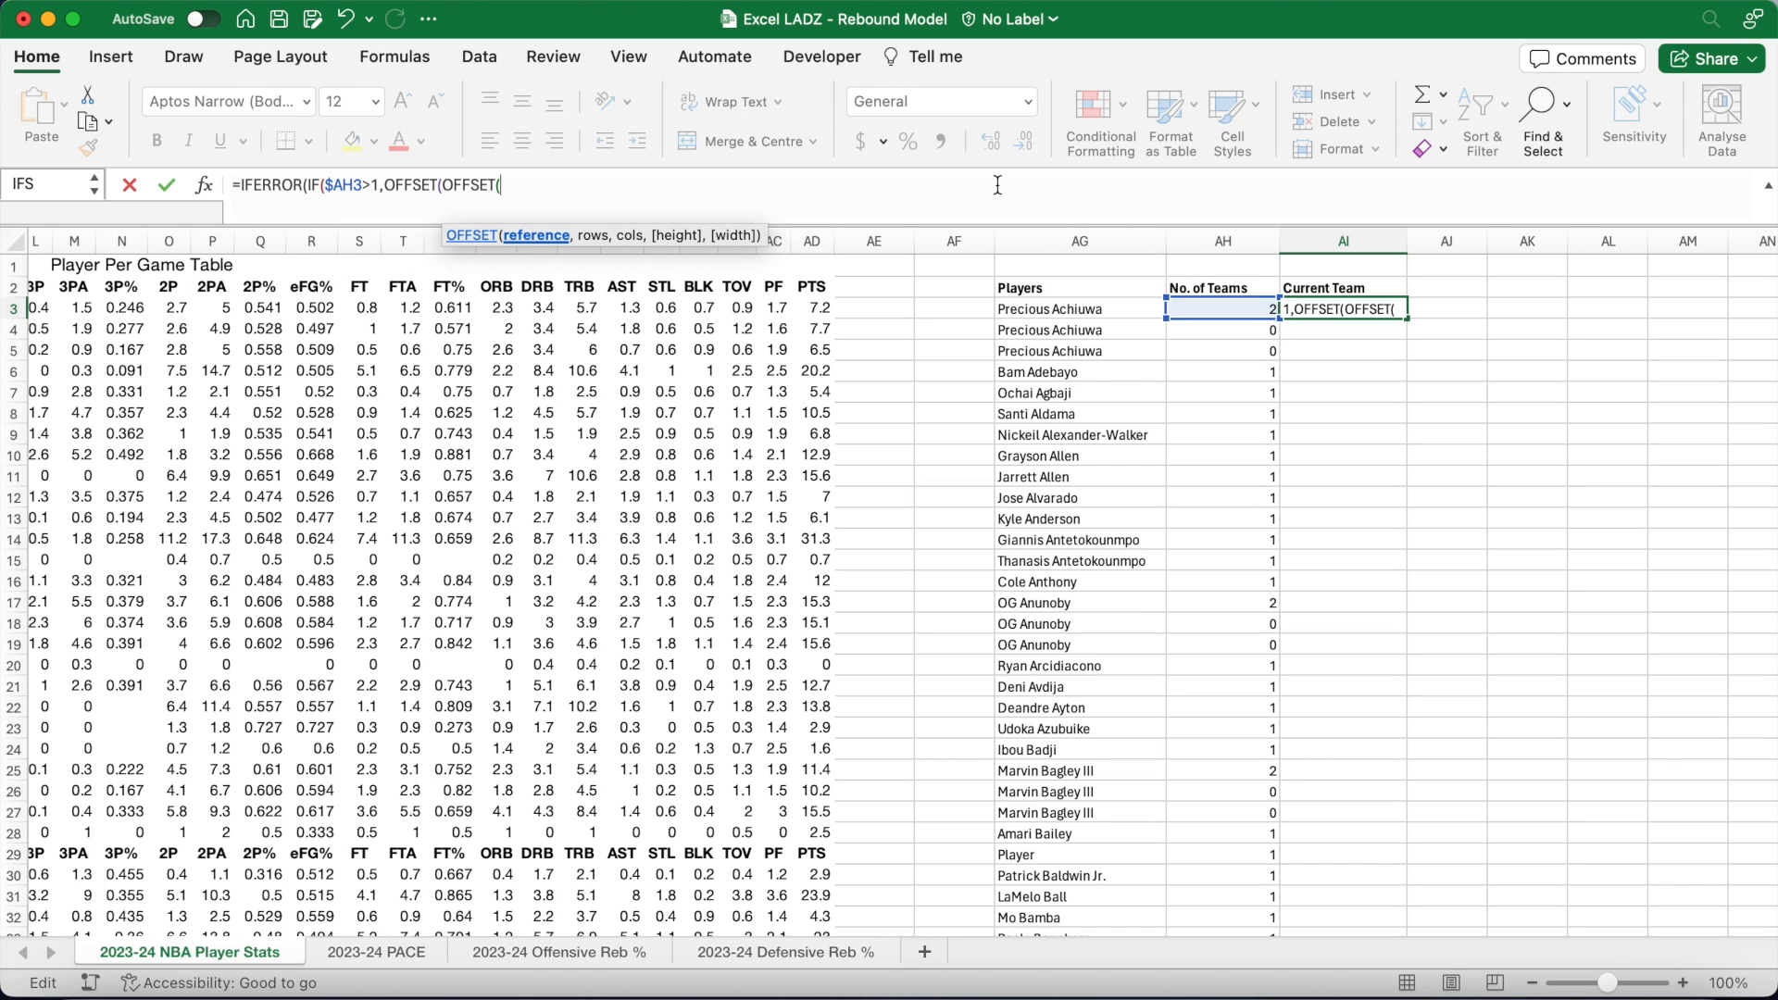
pyautogui.write('$E$3,ROW()')
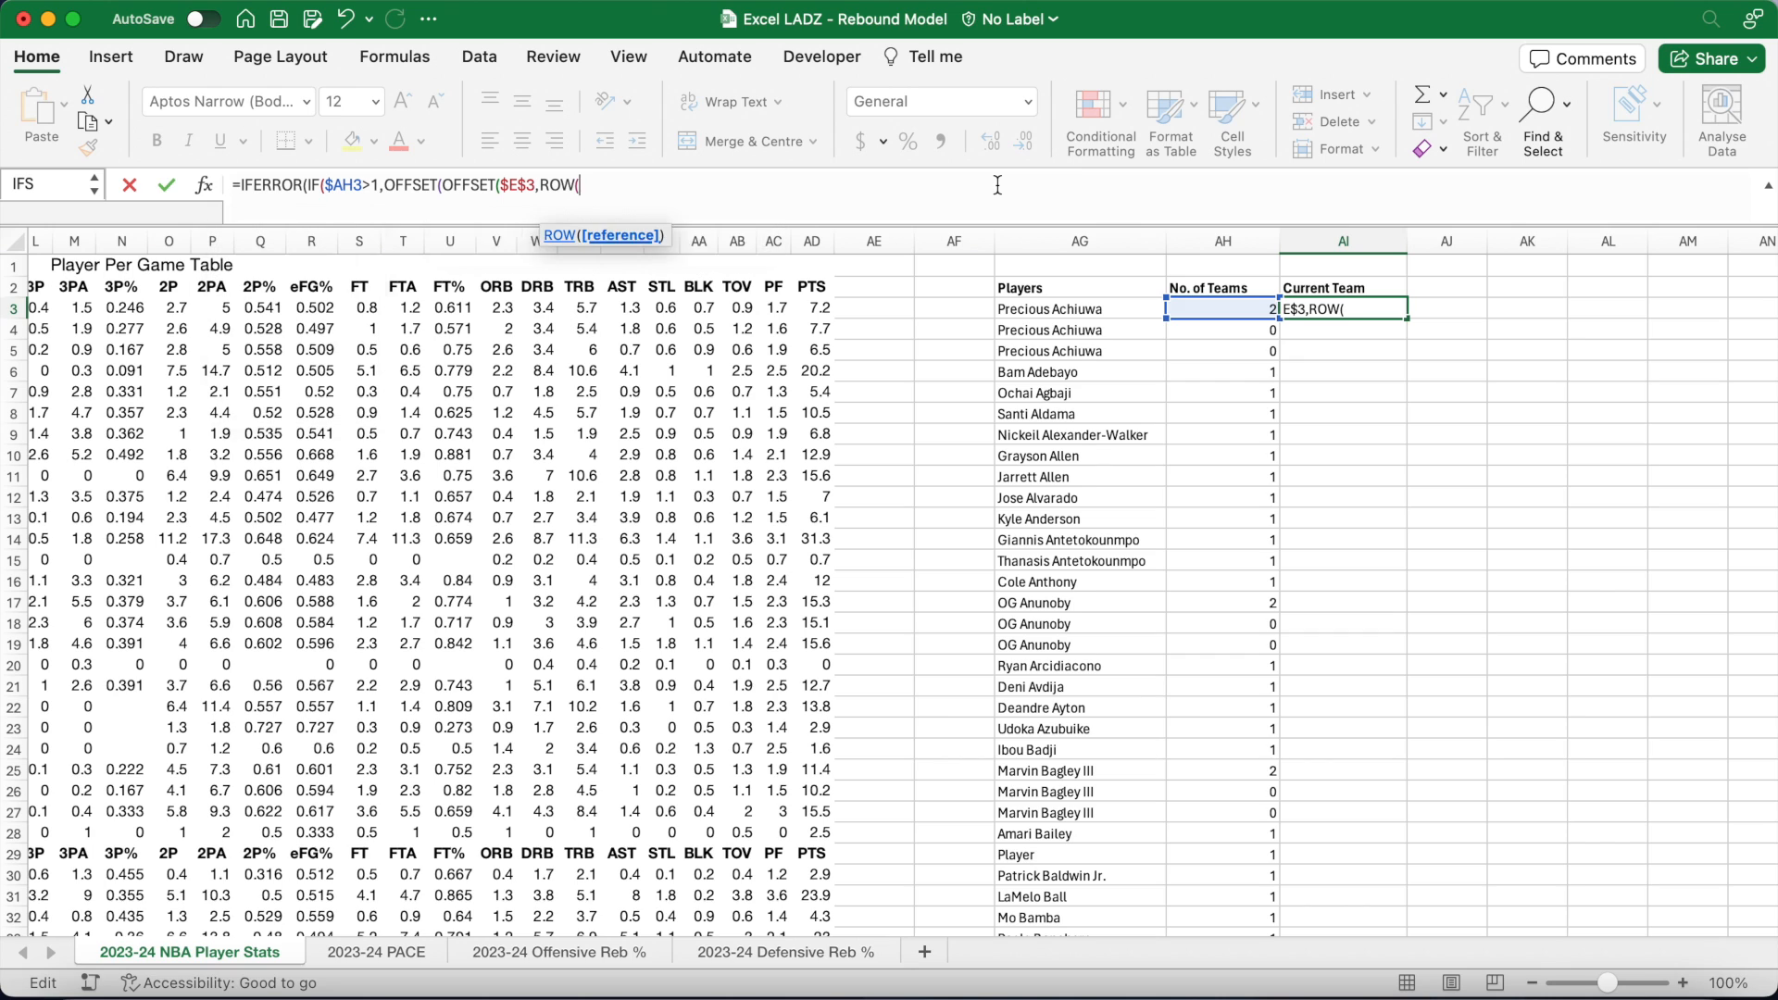
pyautogui.write('-3,0')
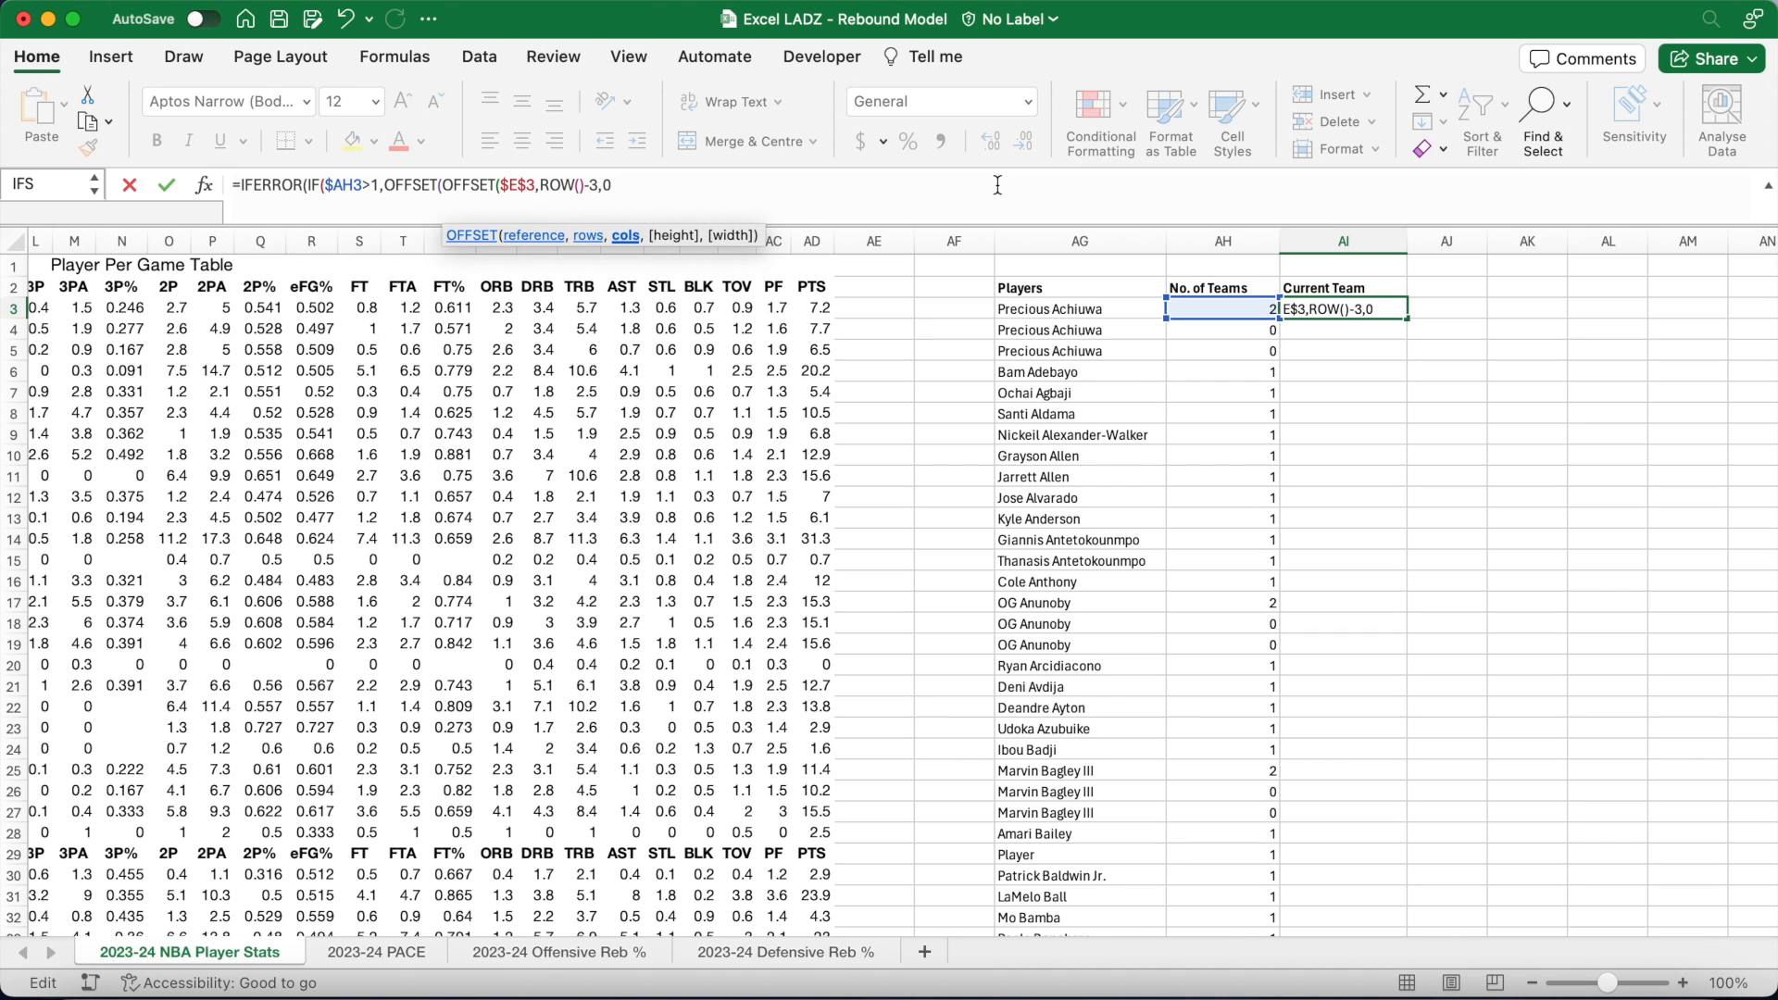
pyautogui.write('),$AH3')
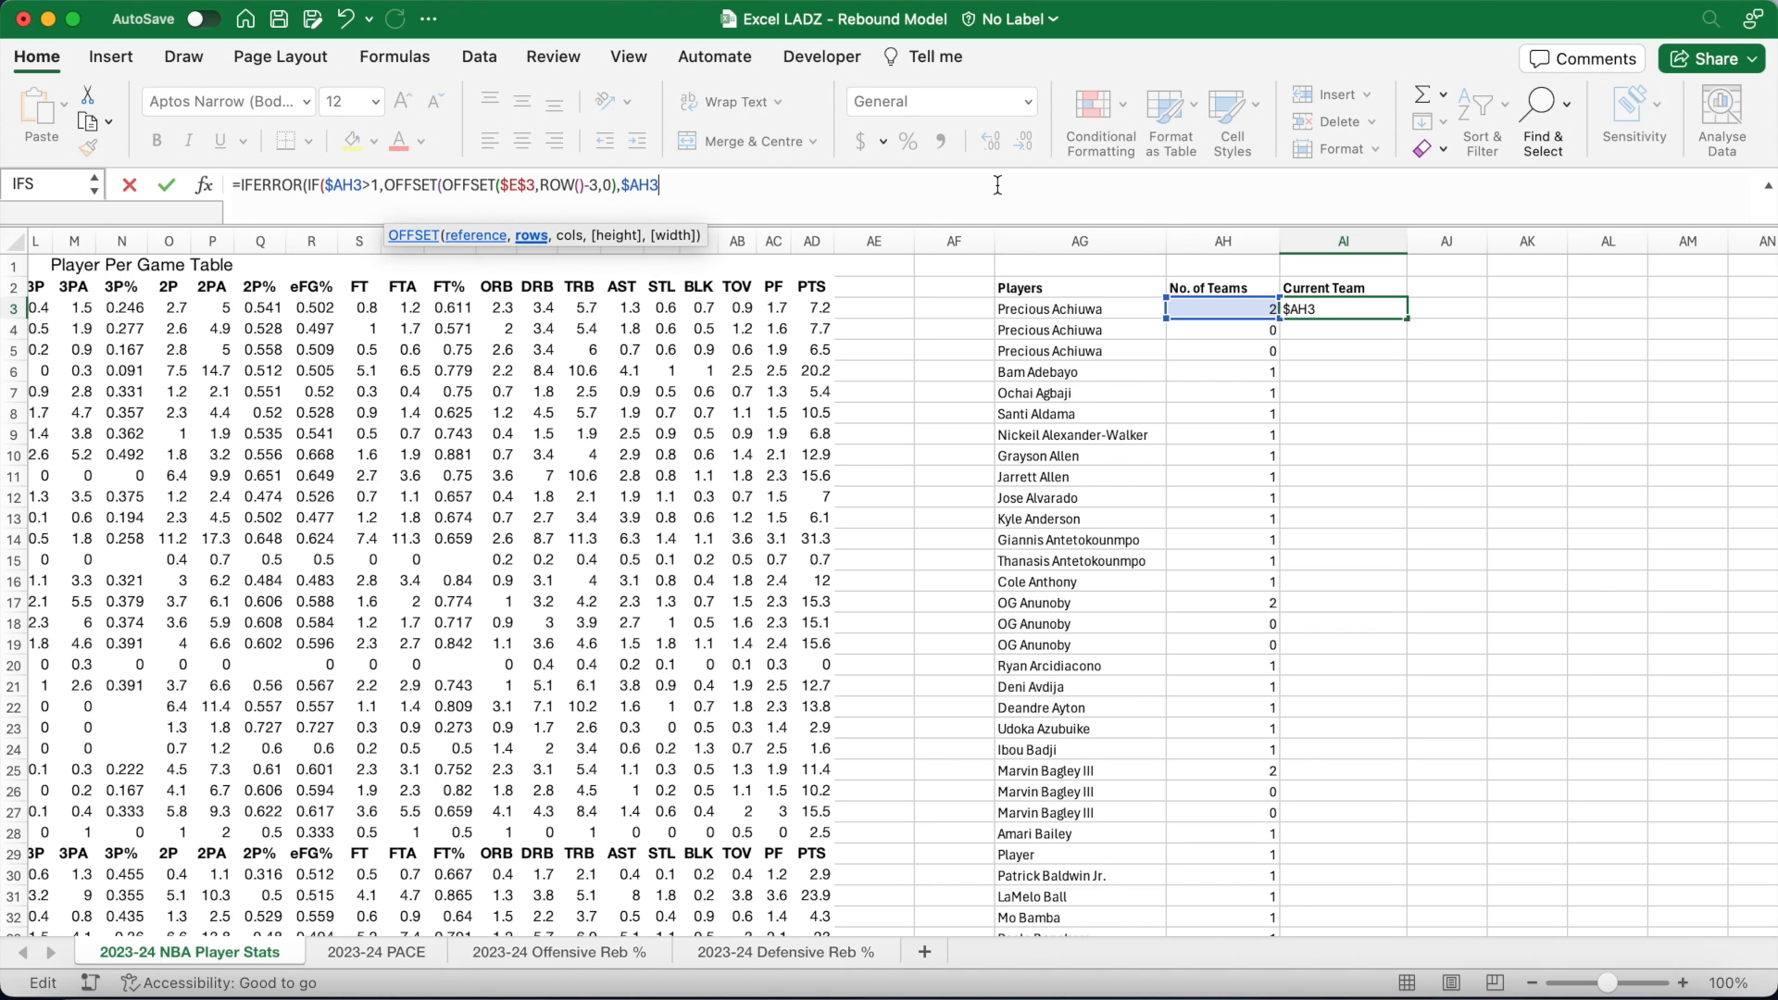
pyautogui.write(',0),IF($AH3=')
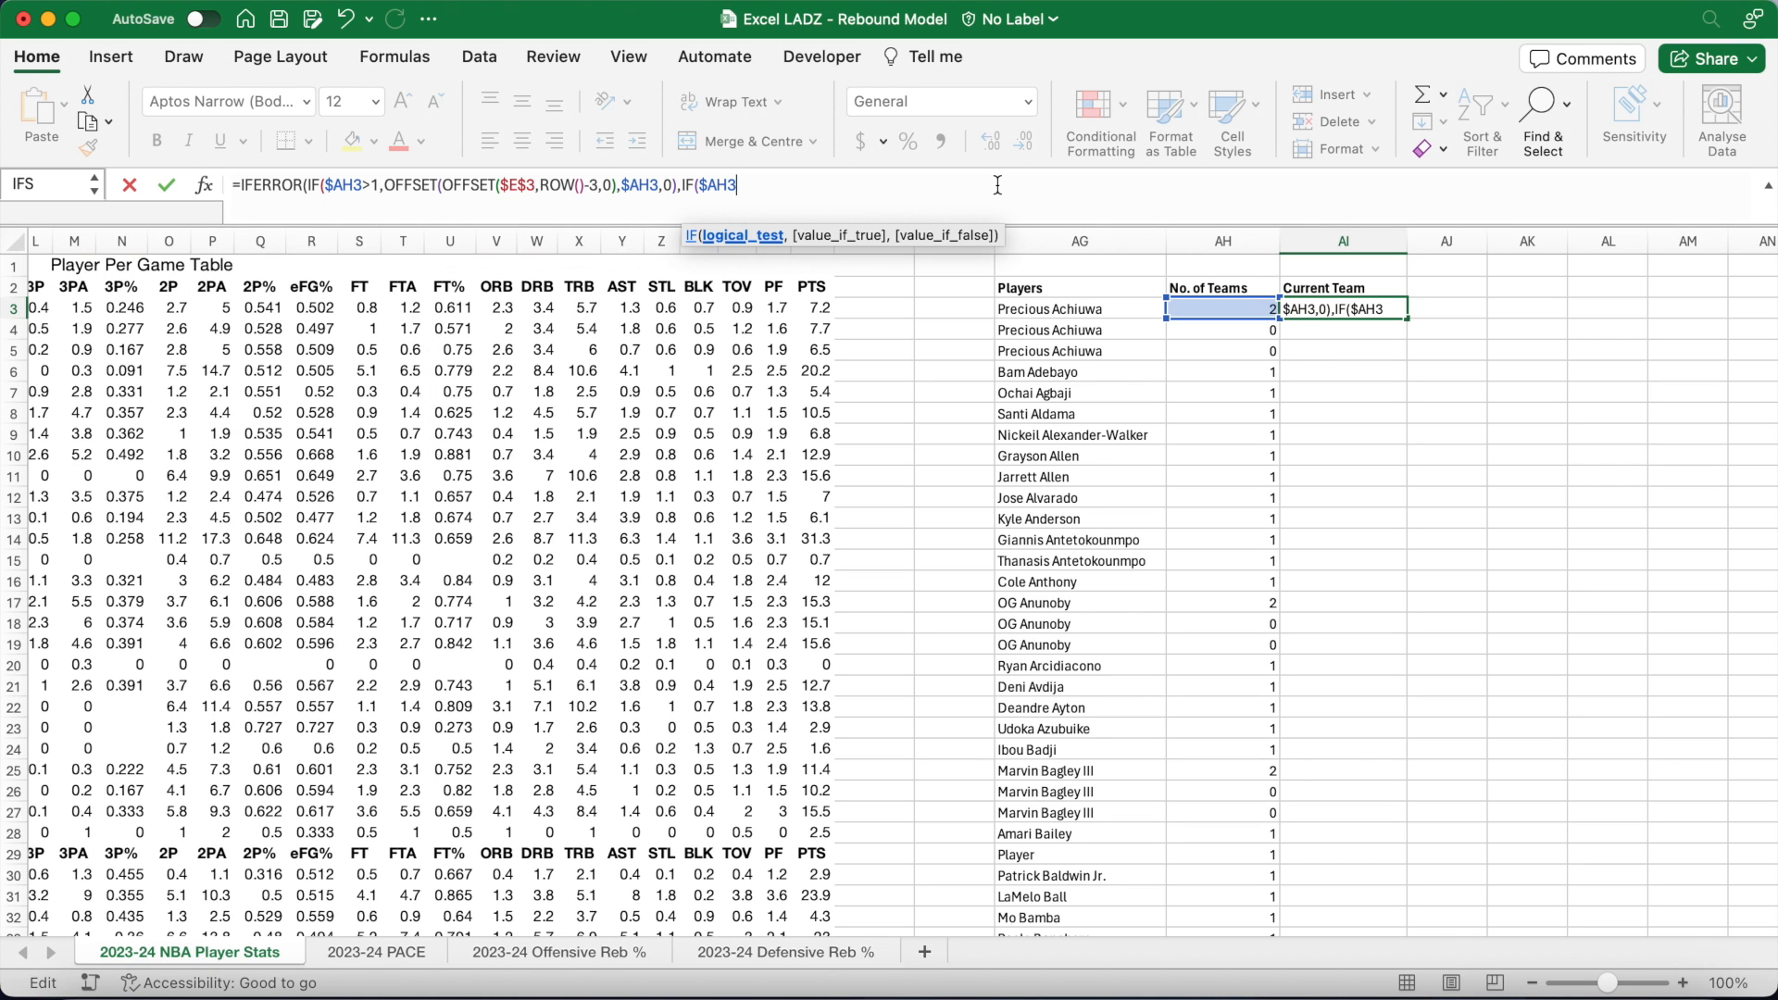
pyautogui.write('1,OFFSE')
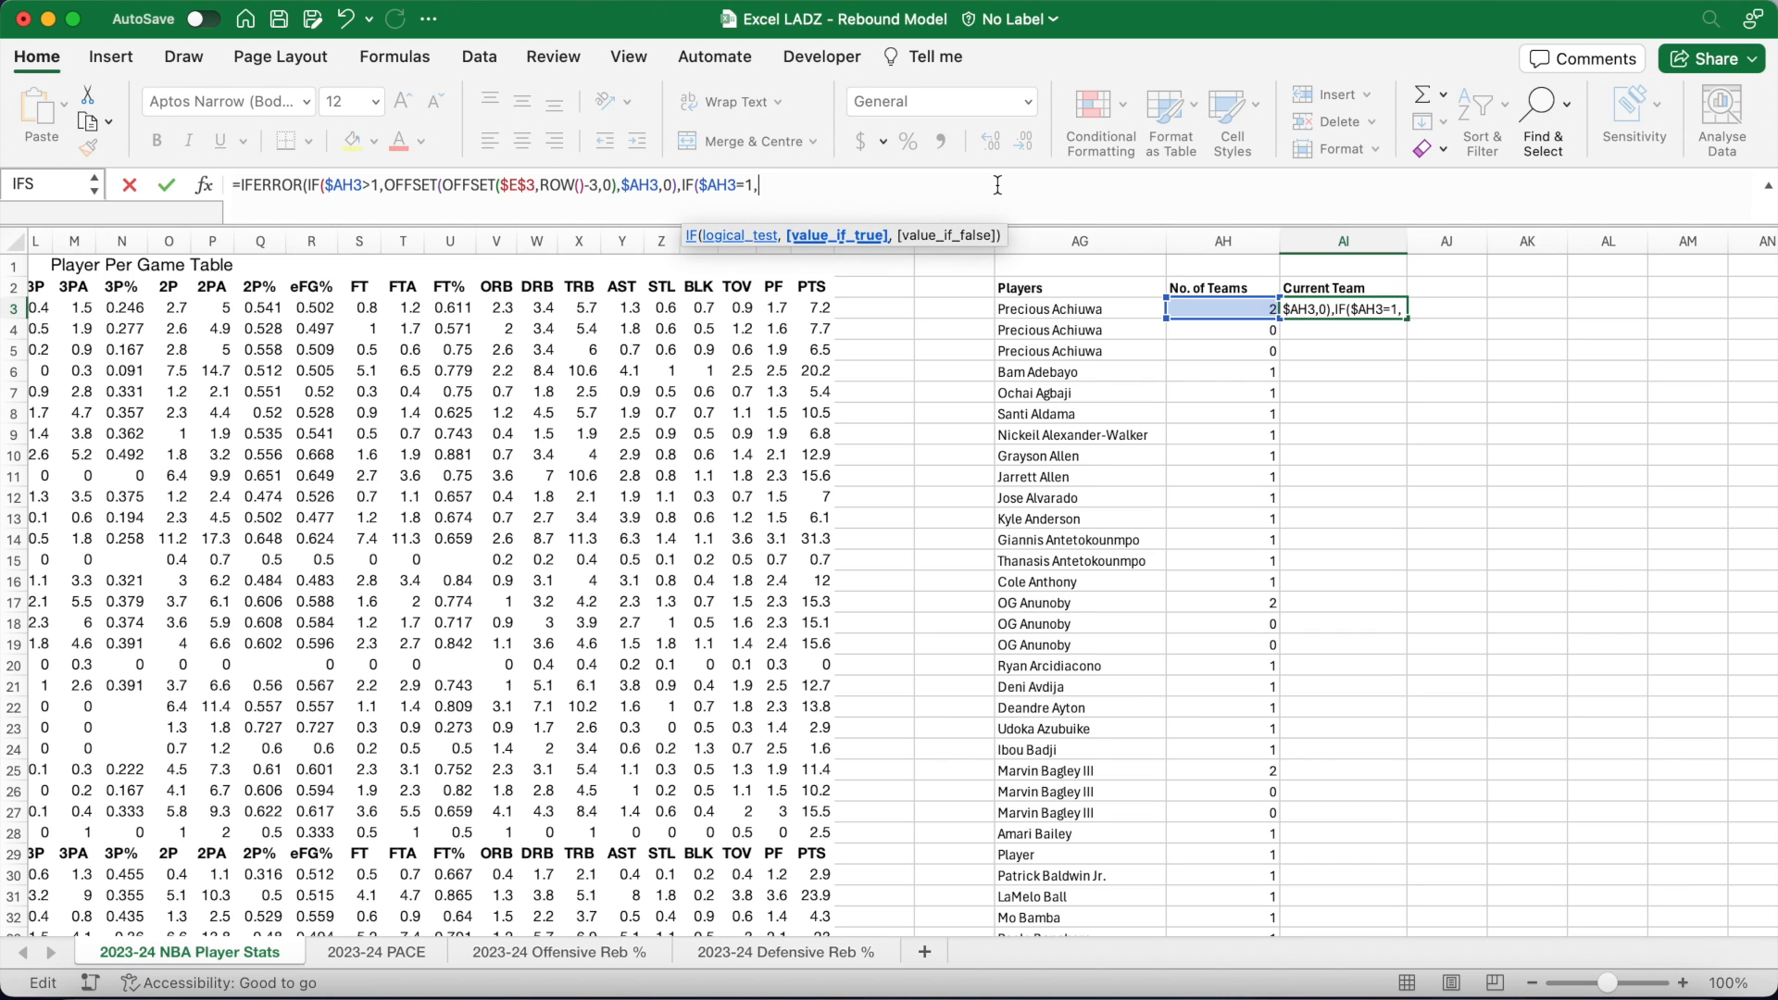
pyautogui.write('T($')
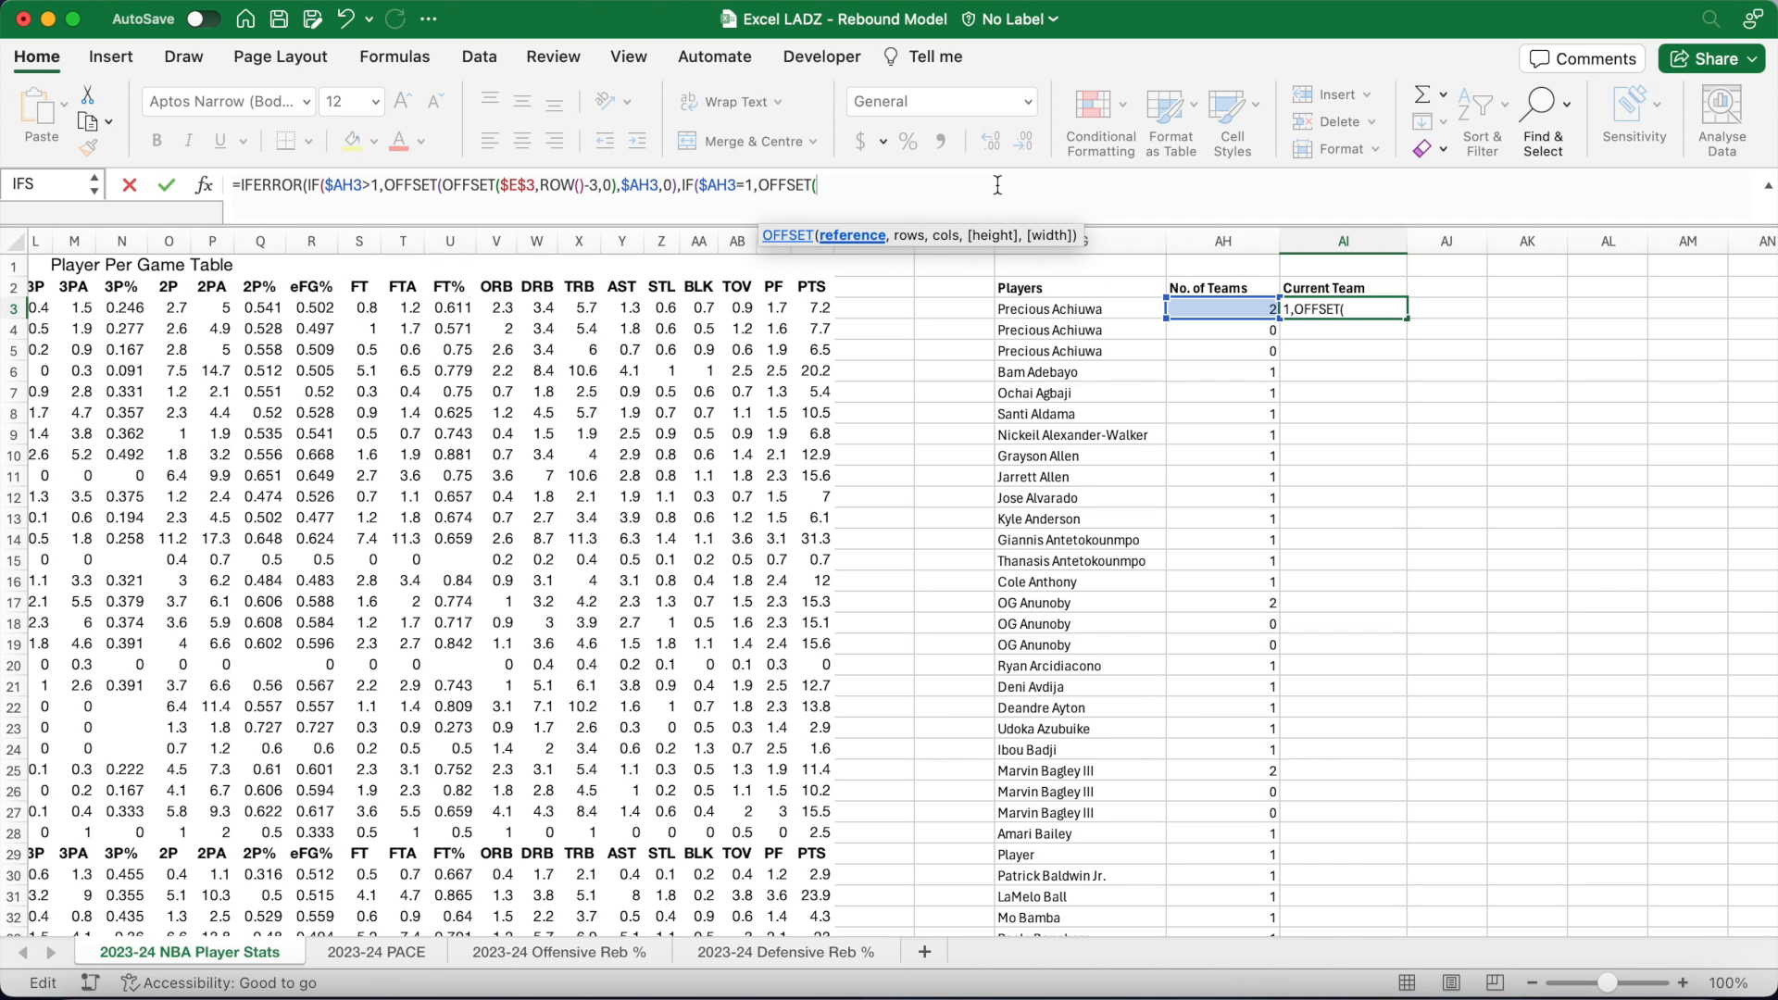
pyautogui.write('E$3,ROW()')
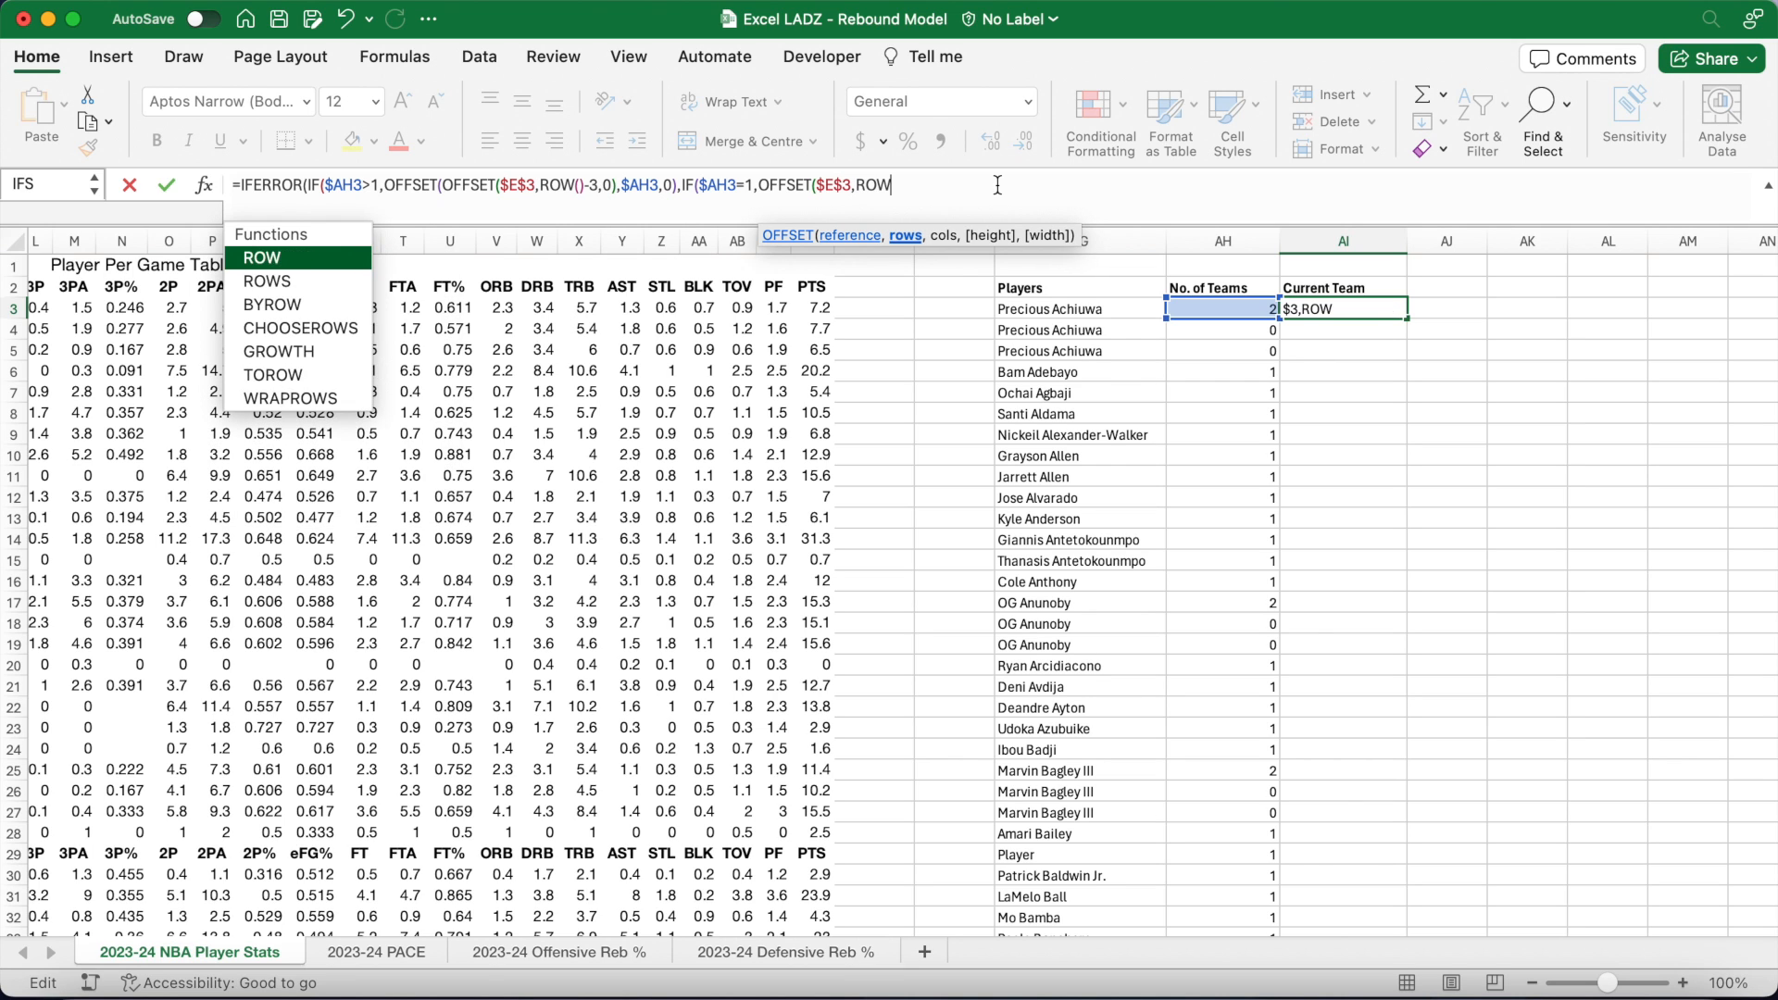
pyautogui.write('-3,0')
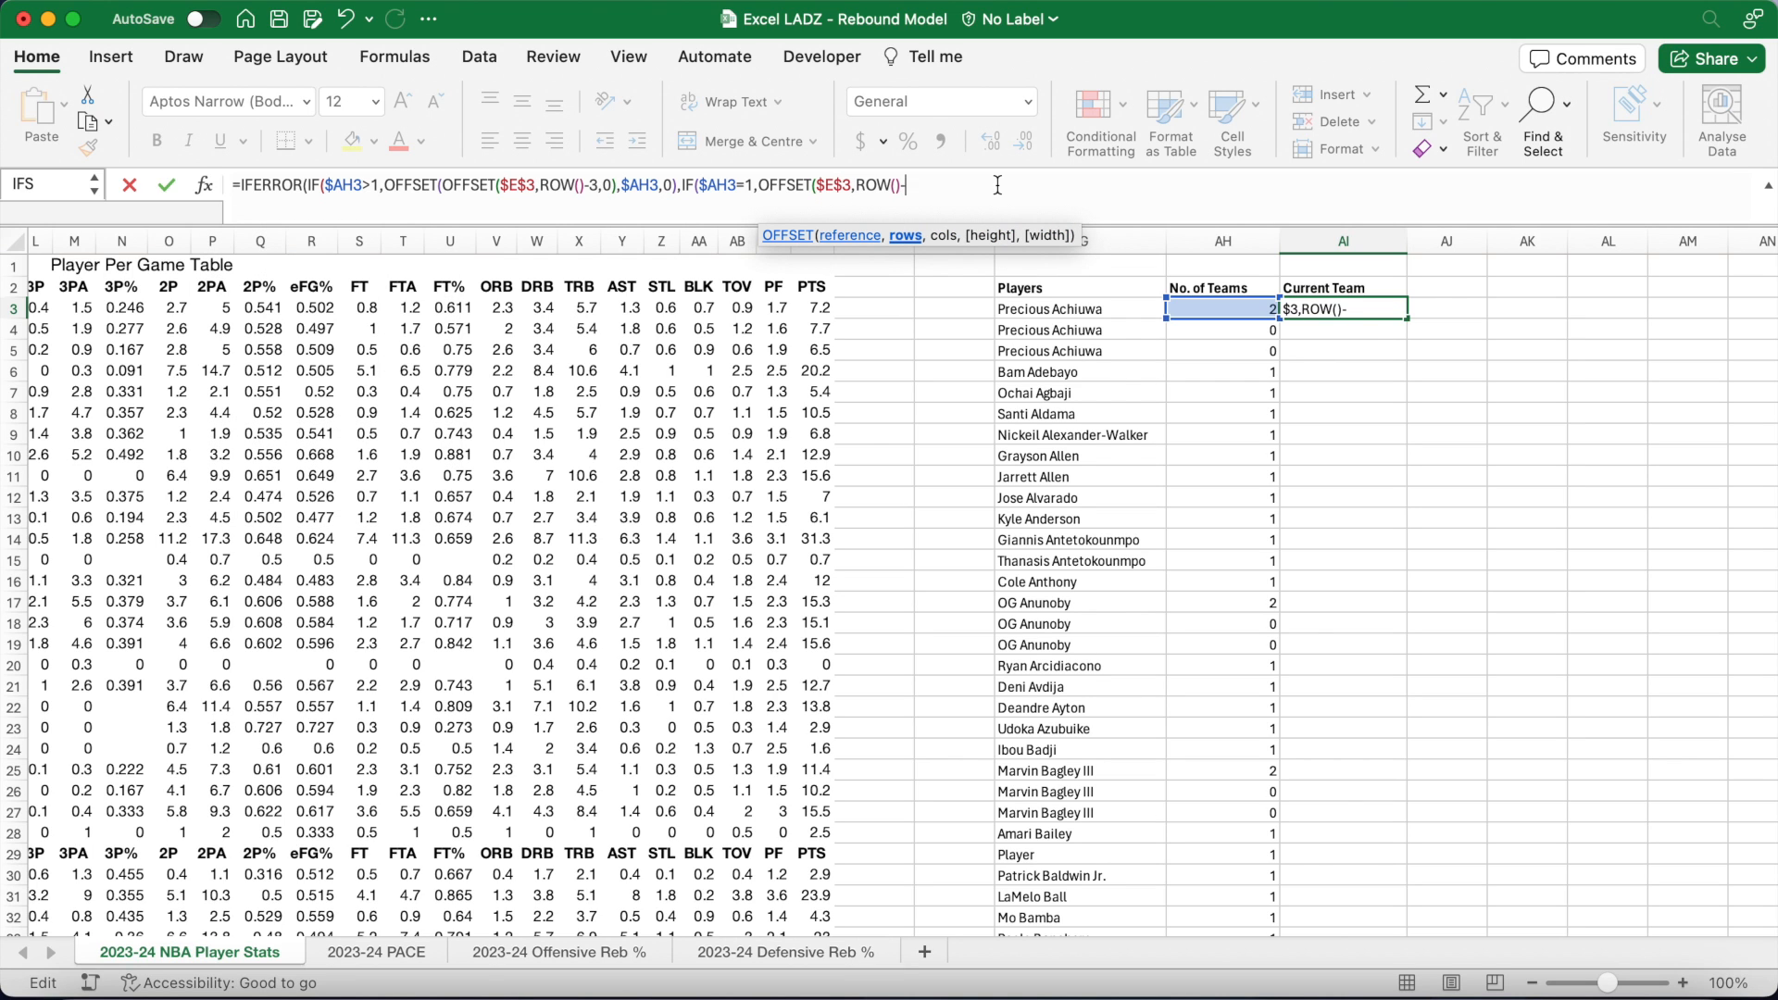
pyautogui.write('),')
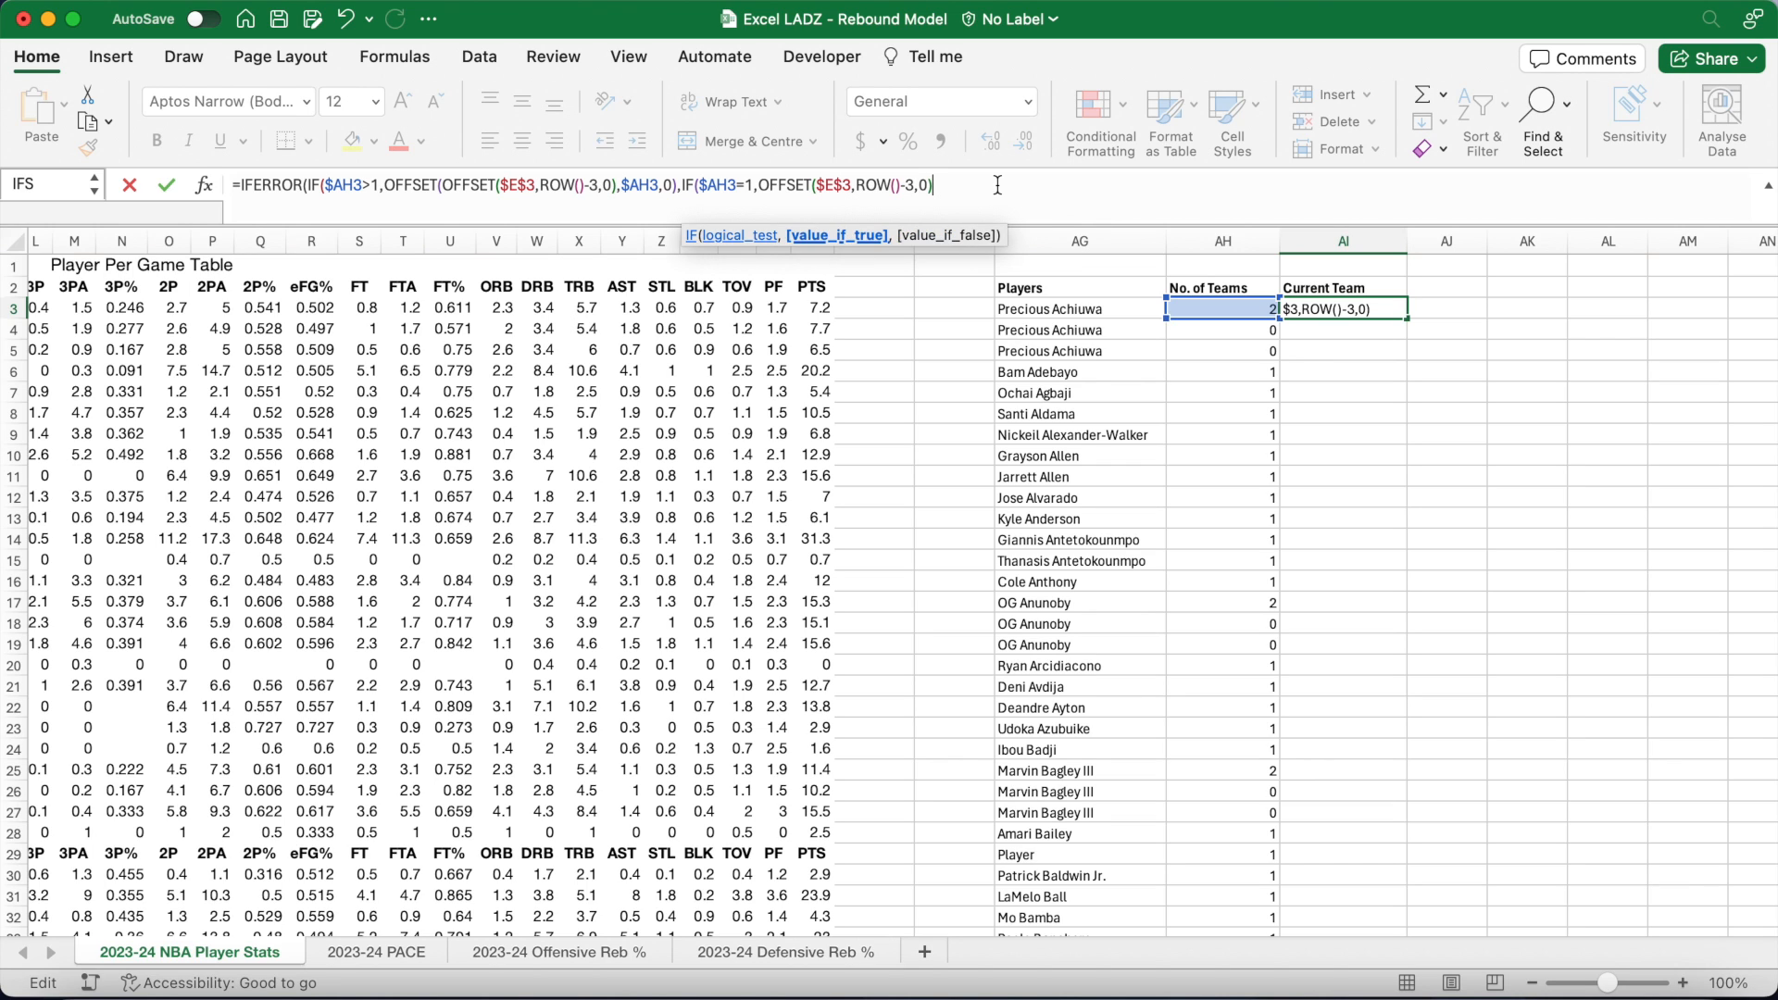
pyautogui.write('IF($AH3')
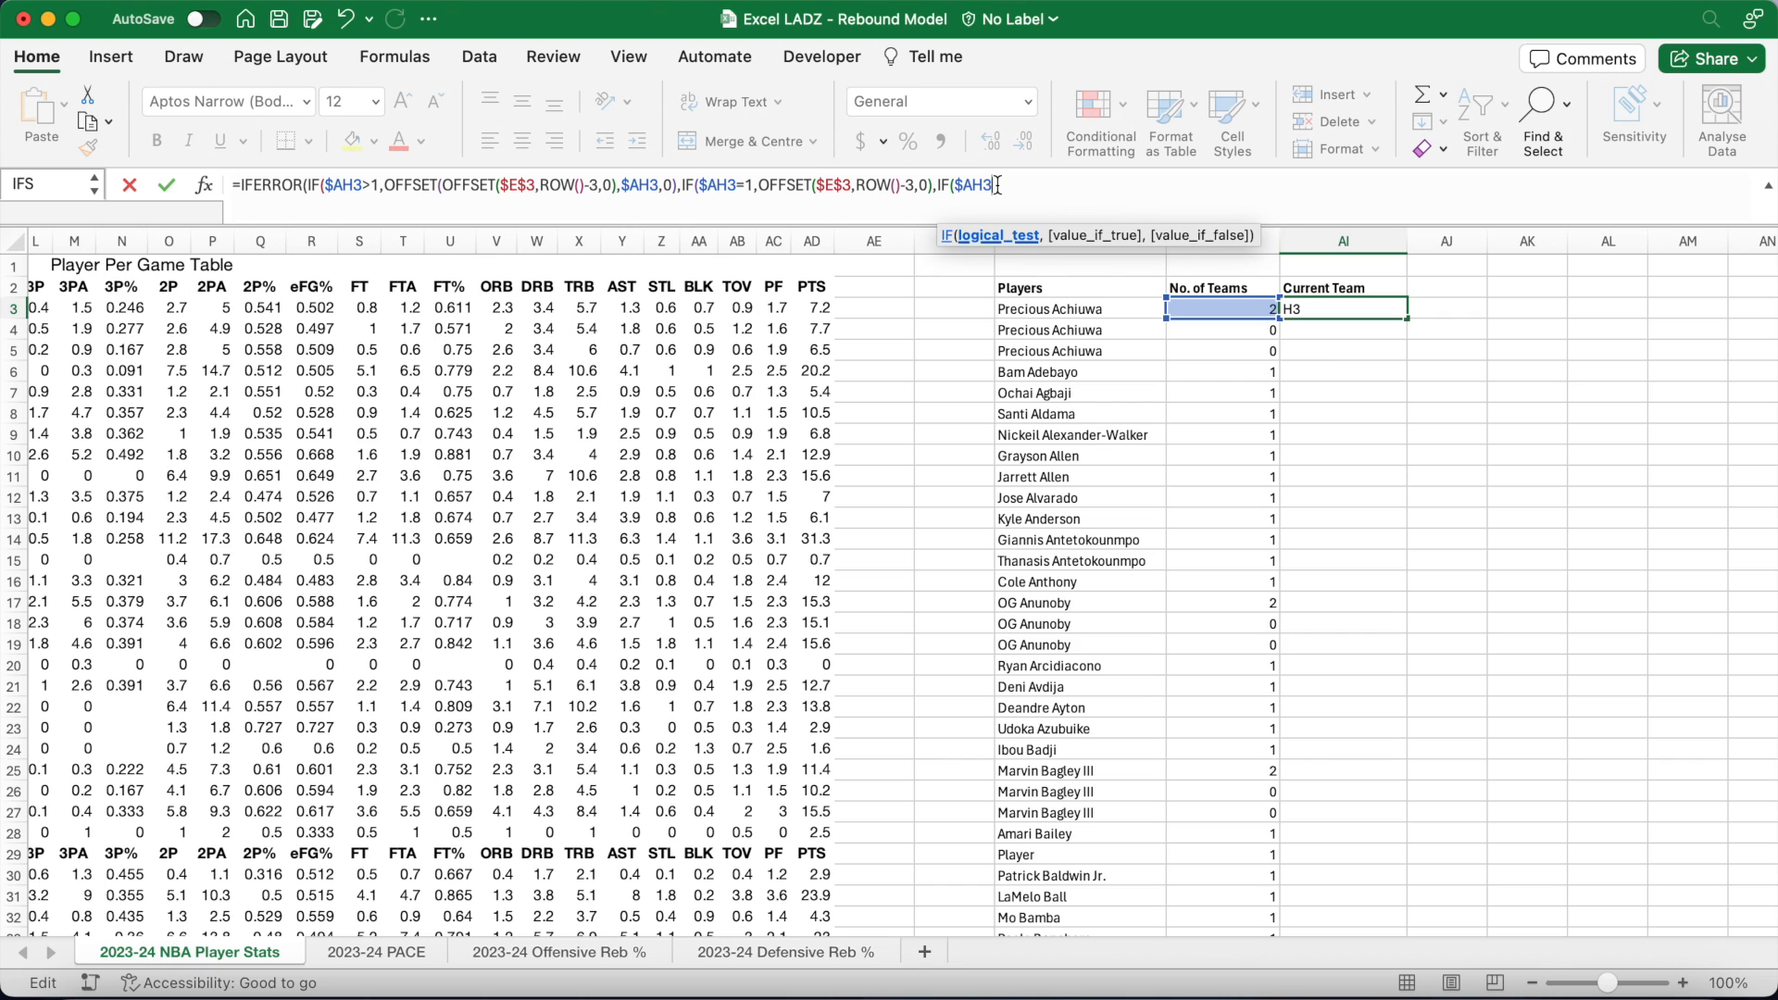
pyautogui.write('=0,')
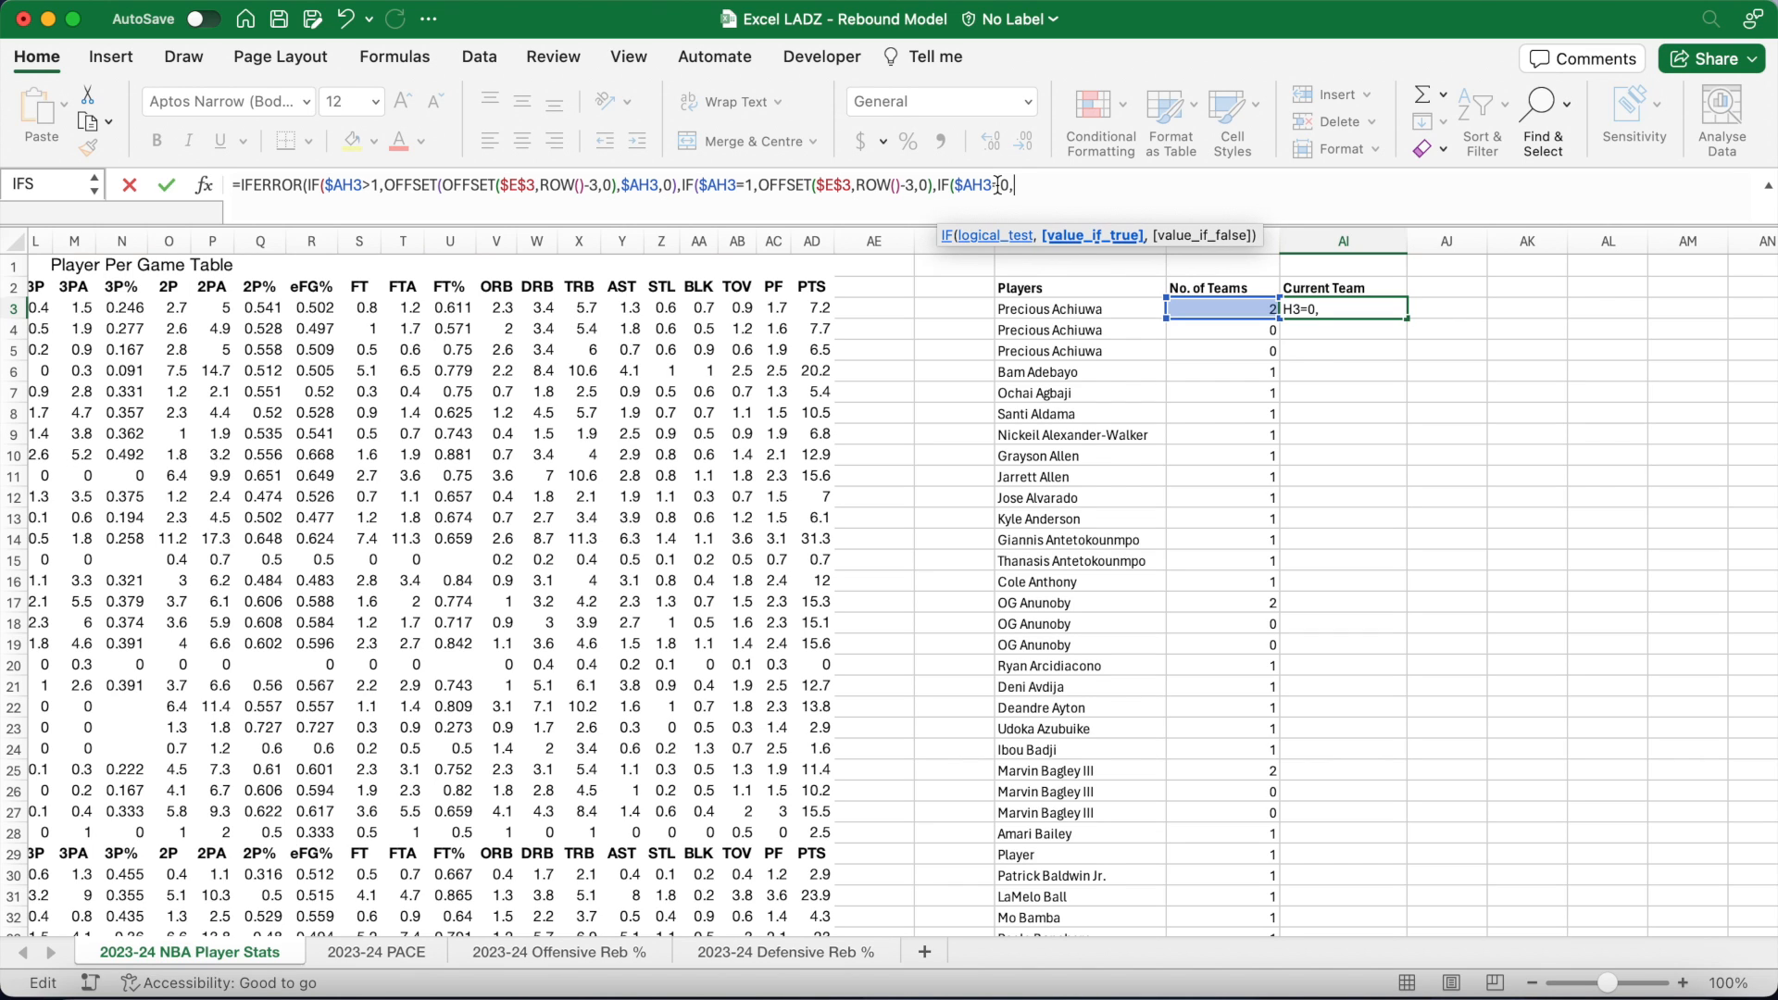
pyautogui.write('"Ignore",""')
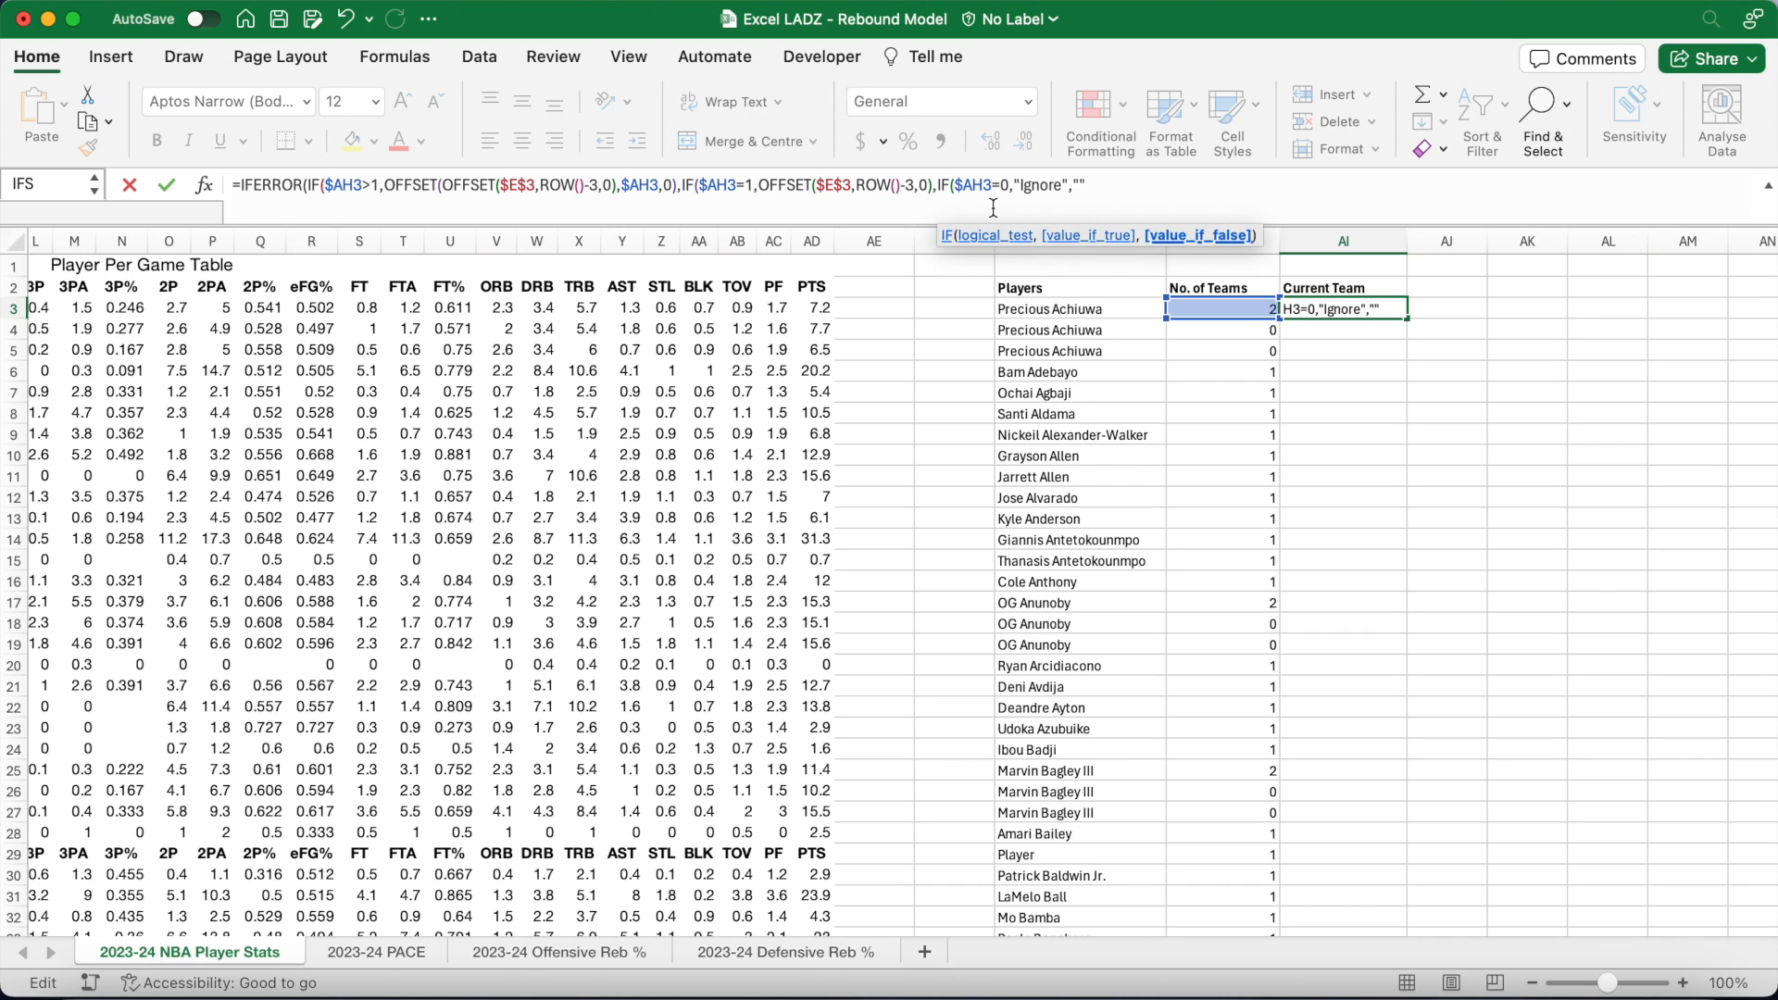
pyautogui.write(')))')
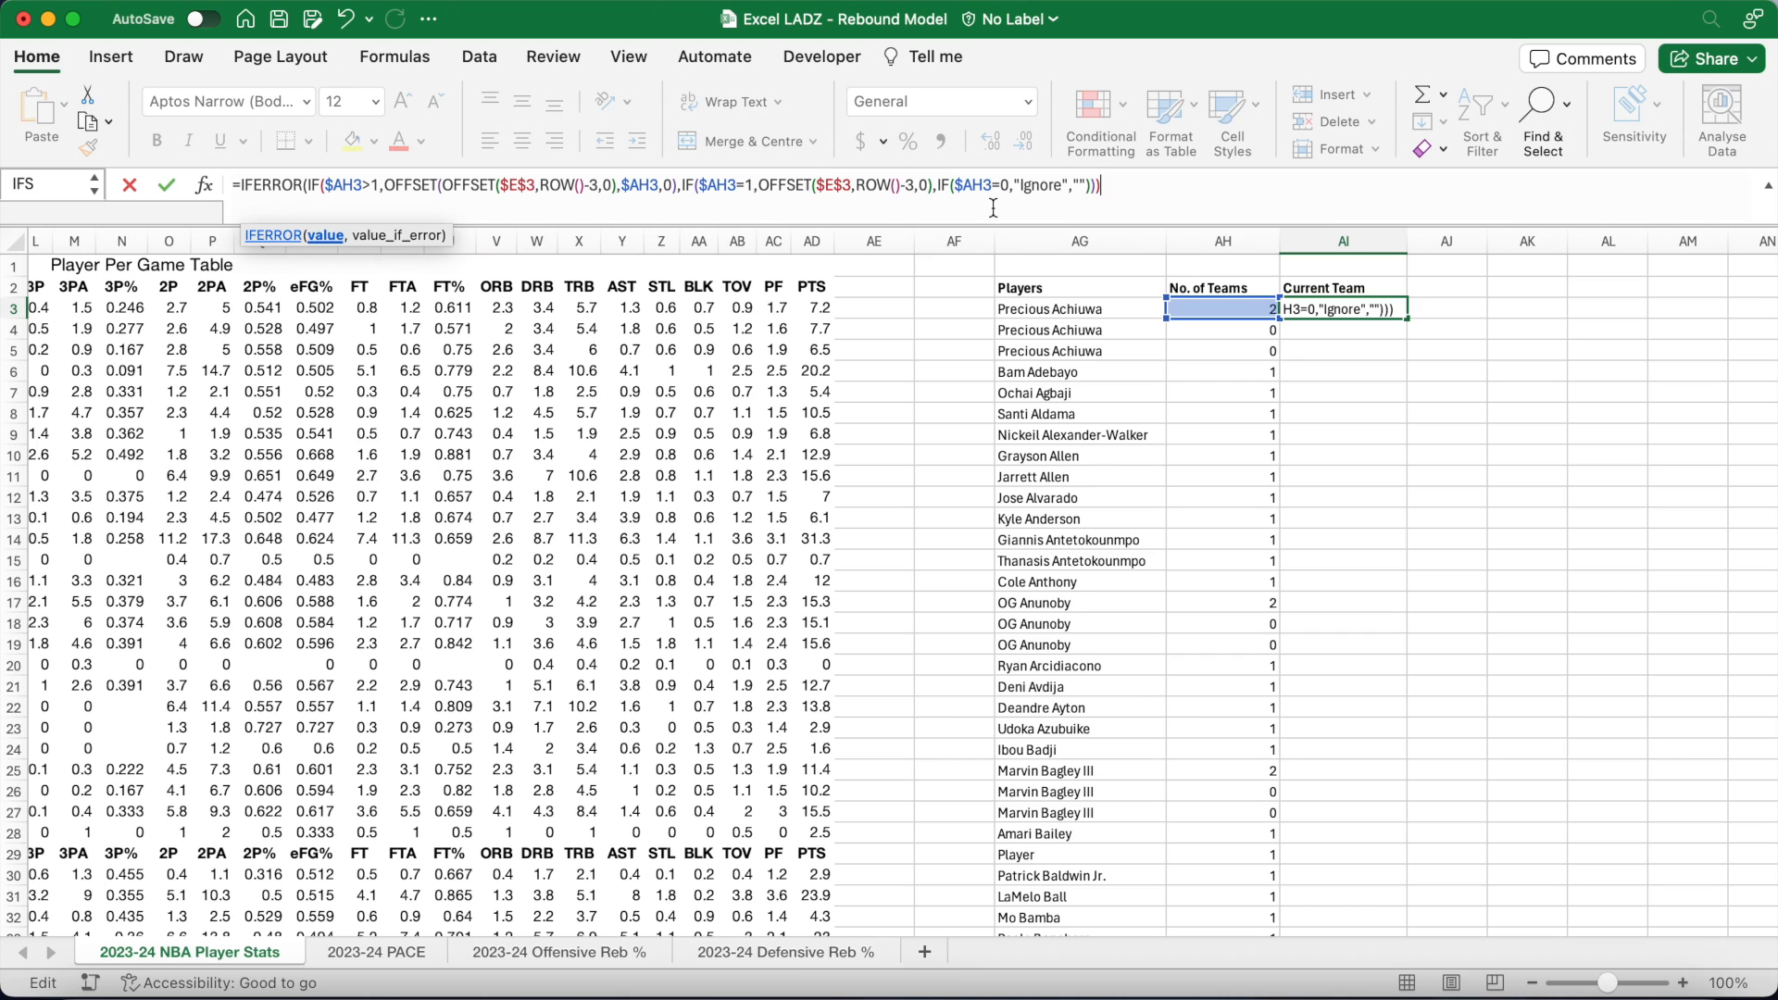
pyautogui.write(',""')
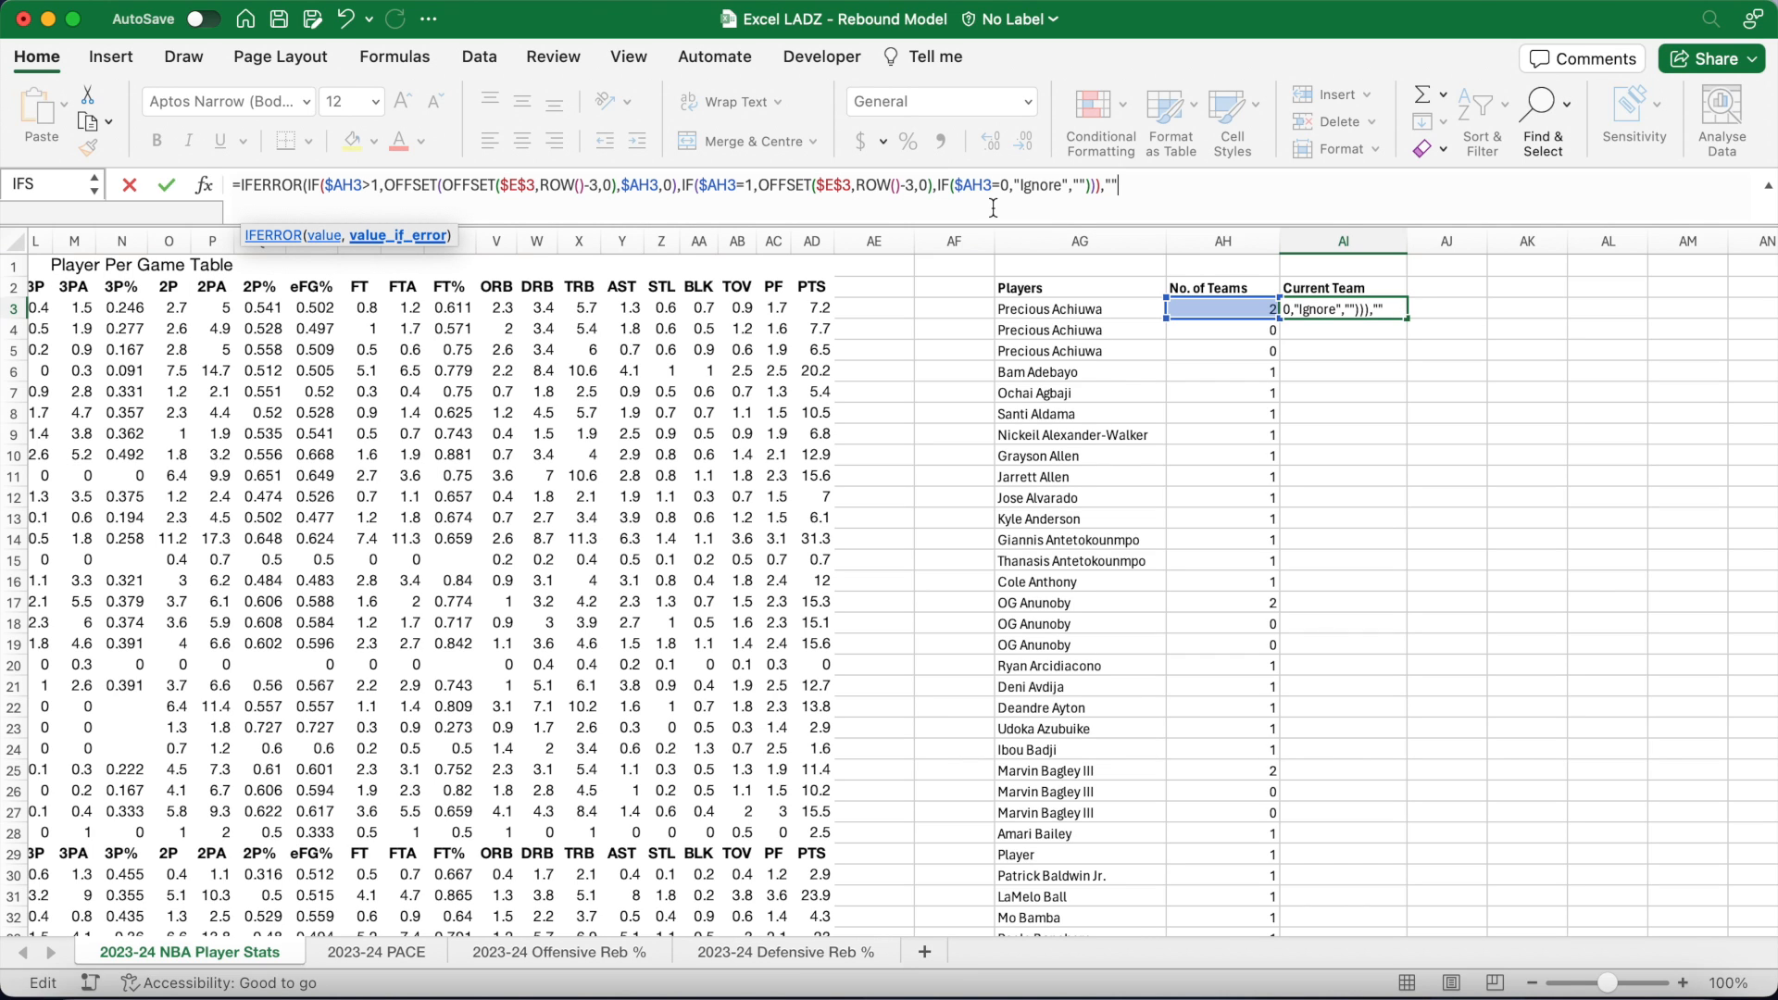
pyautogui.write(')')
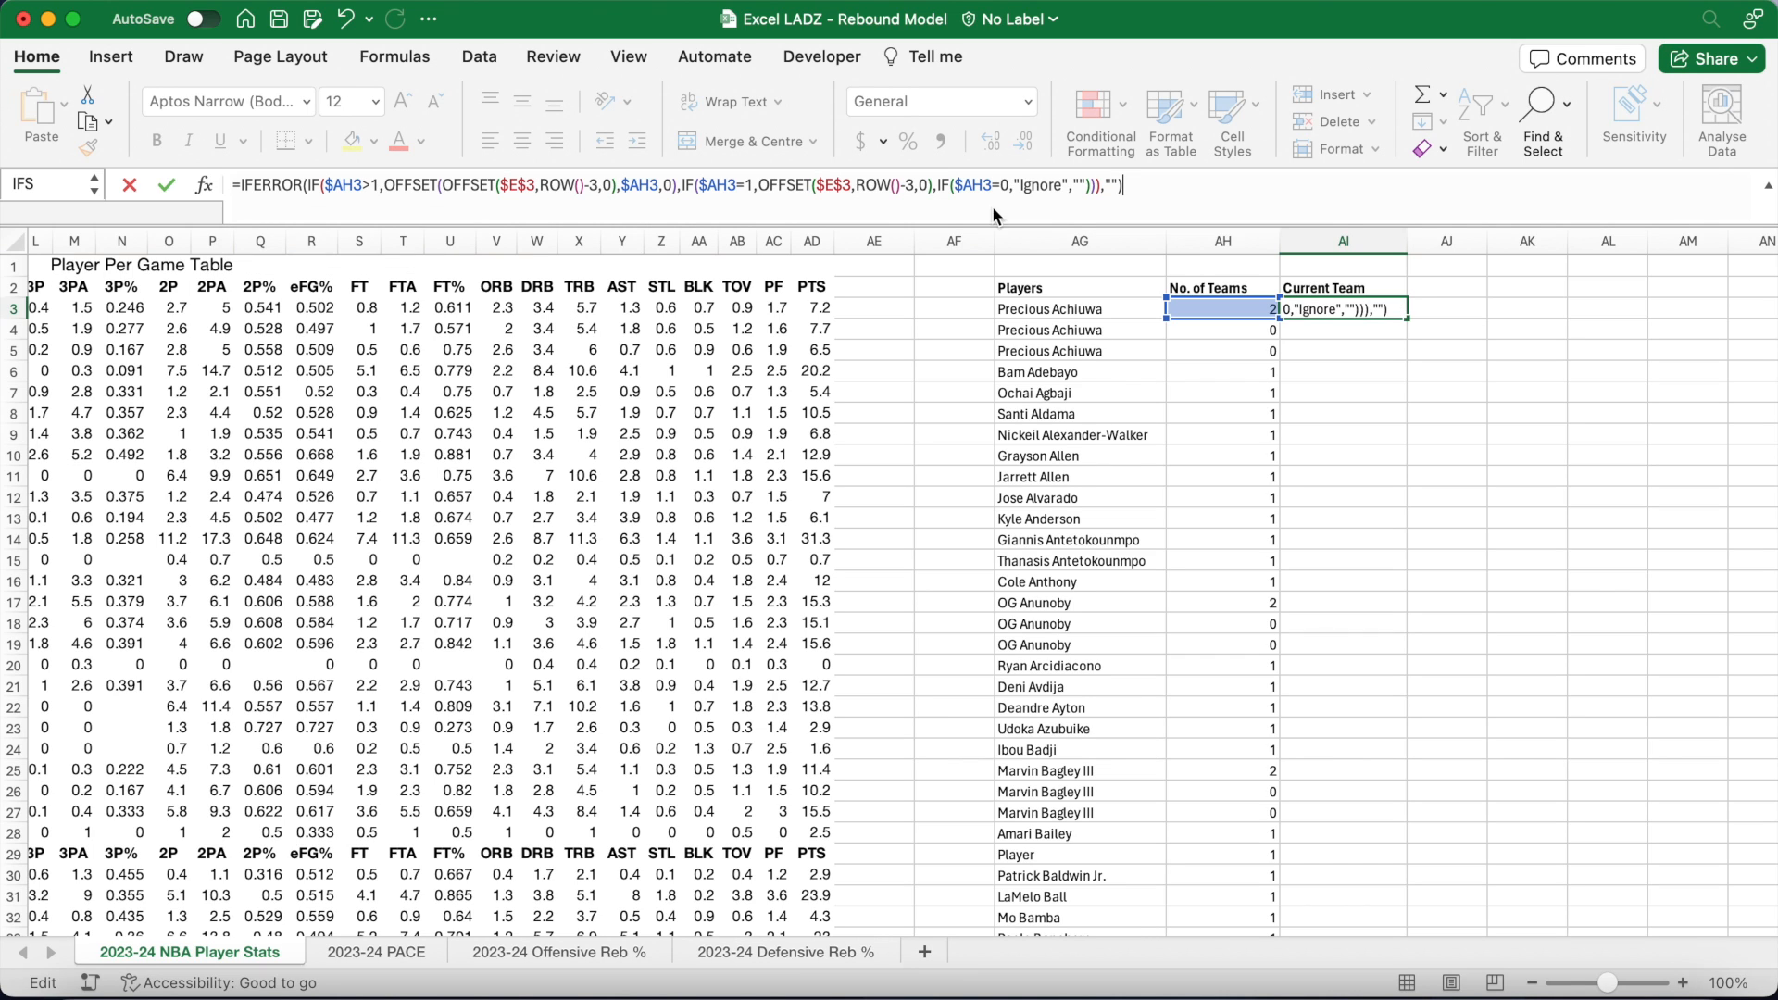
pyautogui.press('Return')
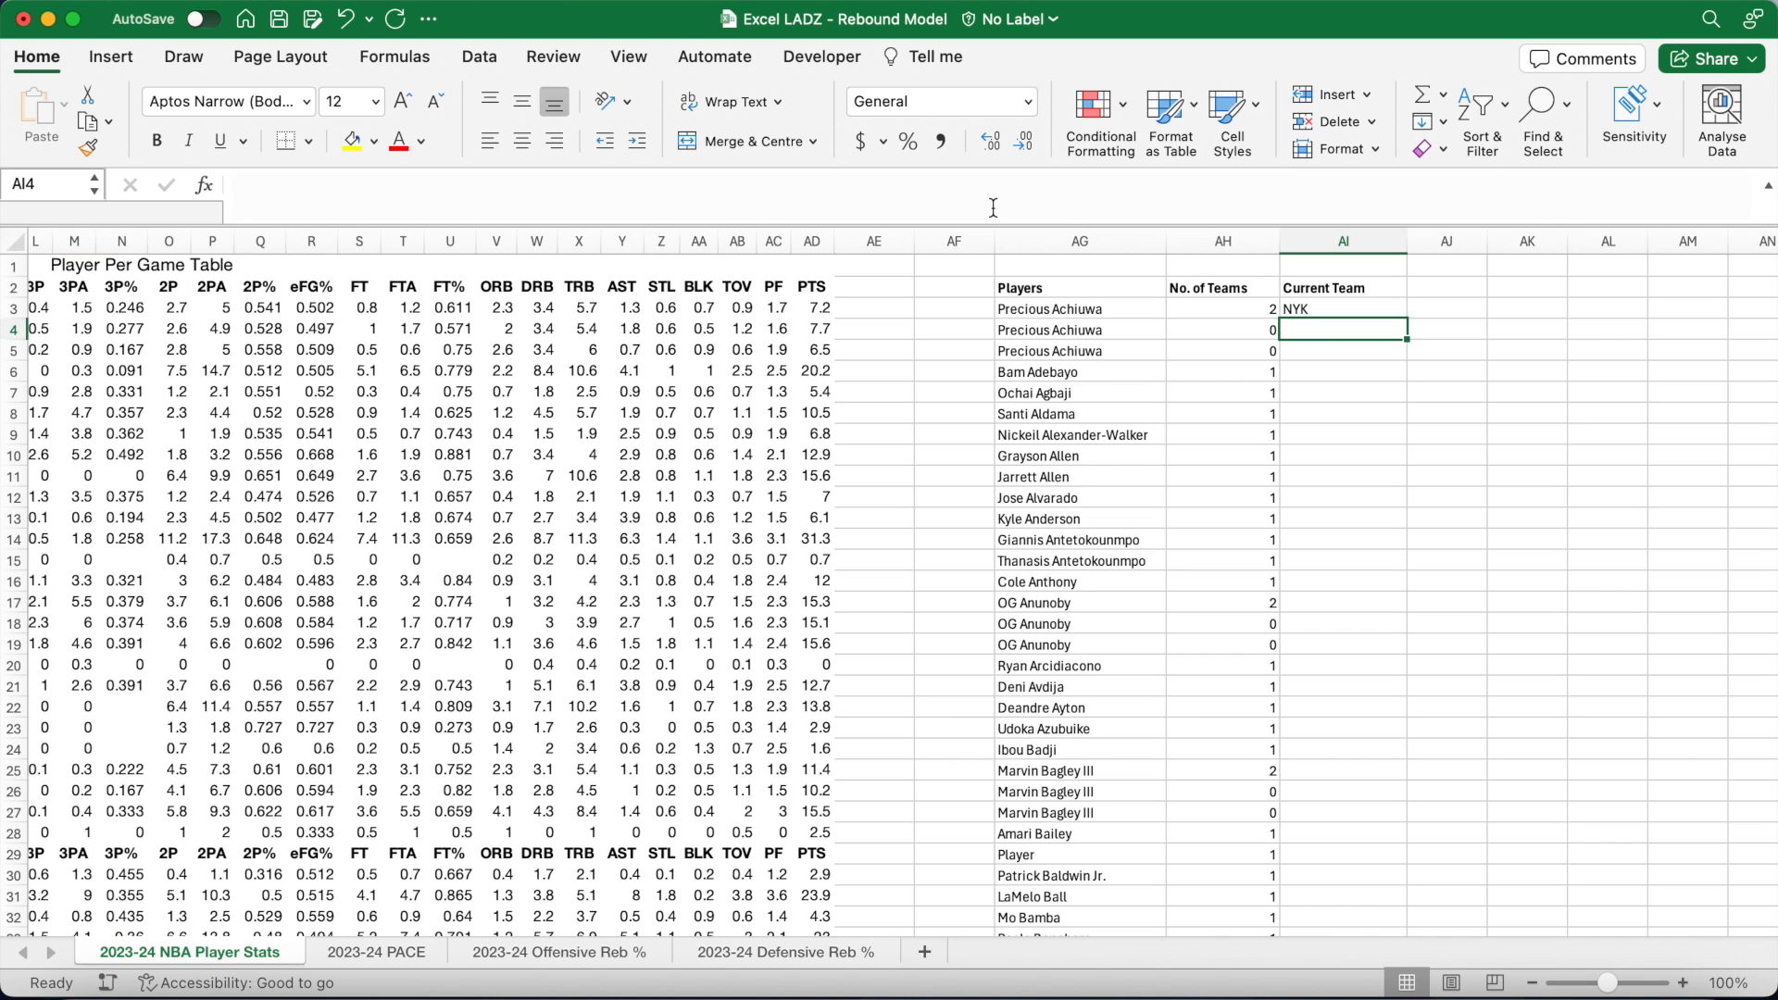
# Step: Fill the AI3 Current Team formula down column AI
pyautogui.click(1343, 307)
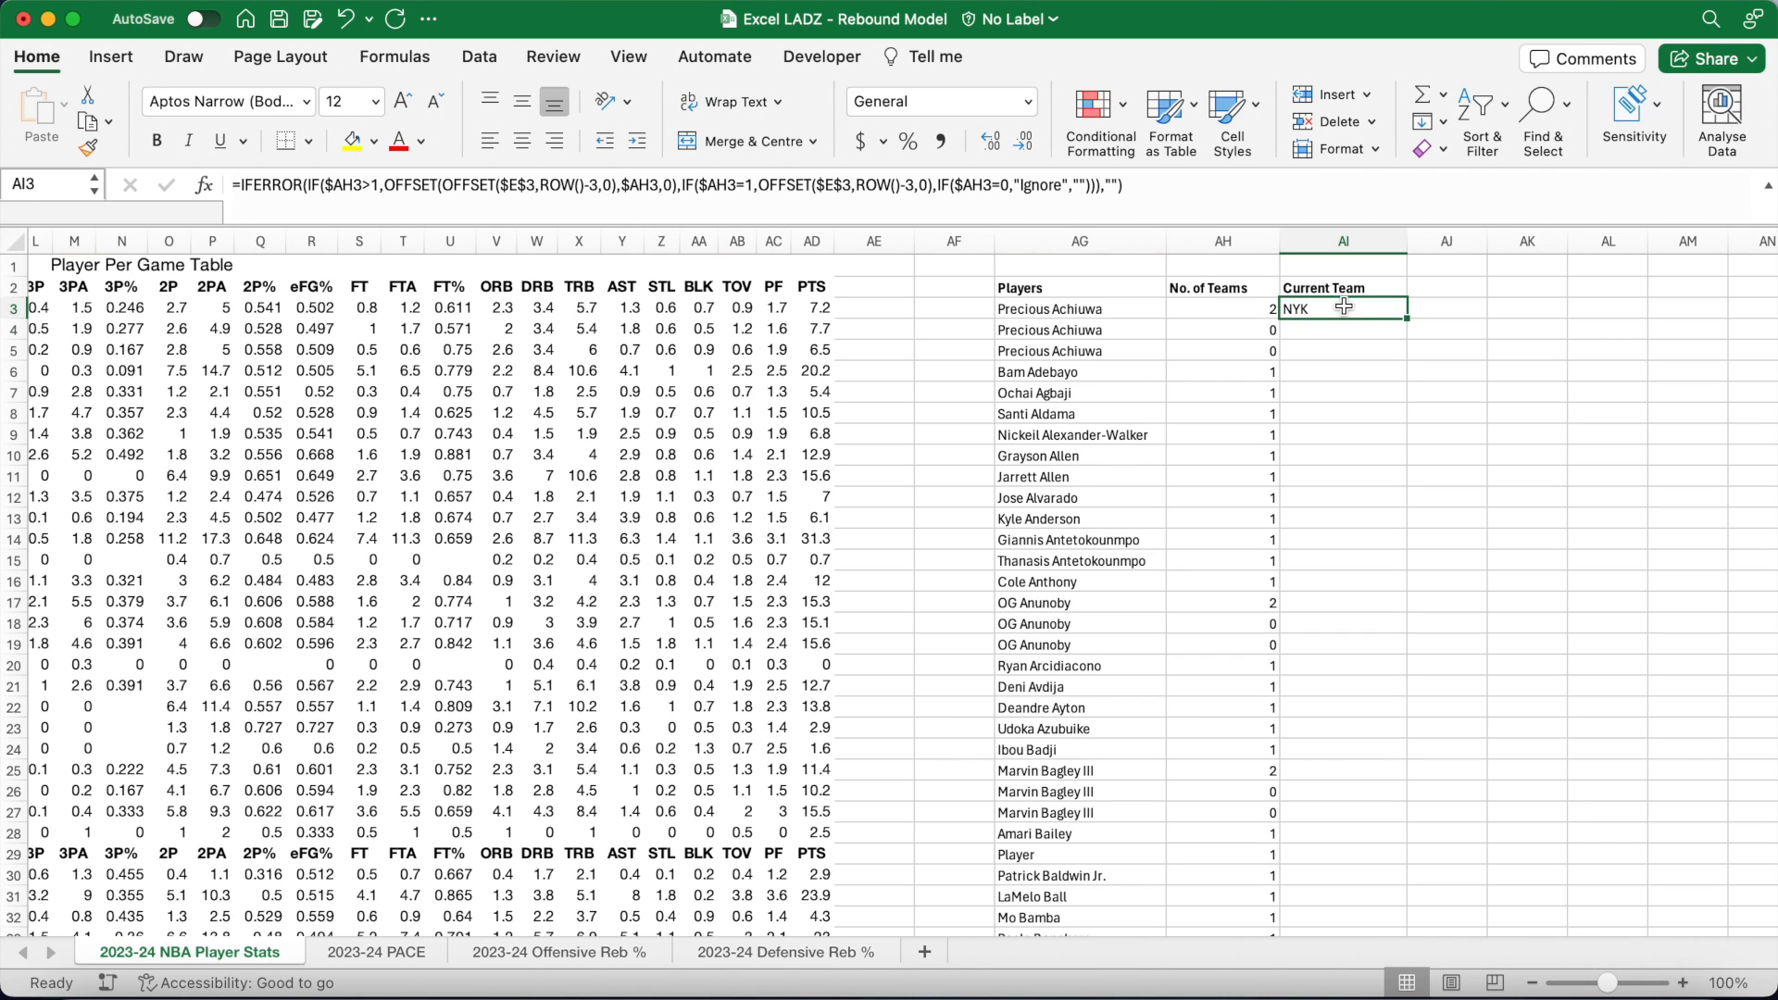
pyautogui.doubleClick(1408, 321)
pyautogui.click(1438, 311)
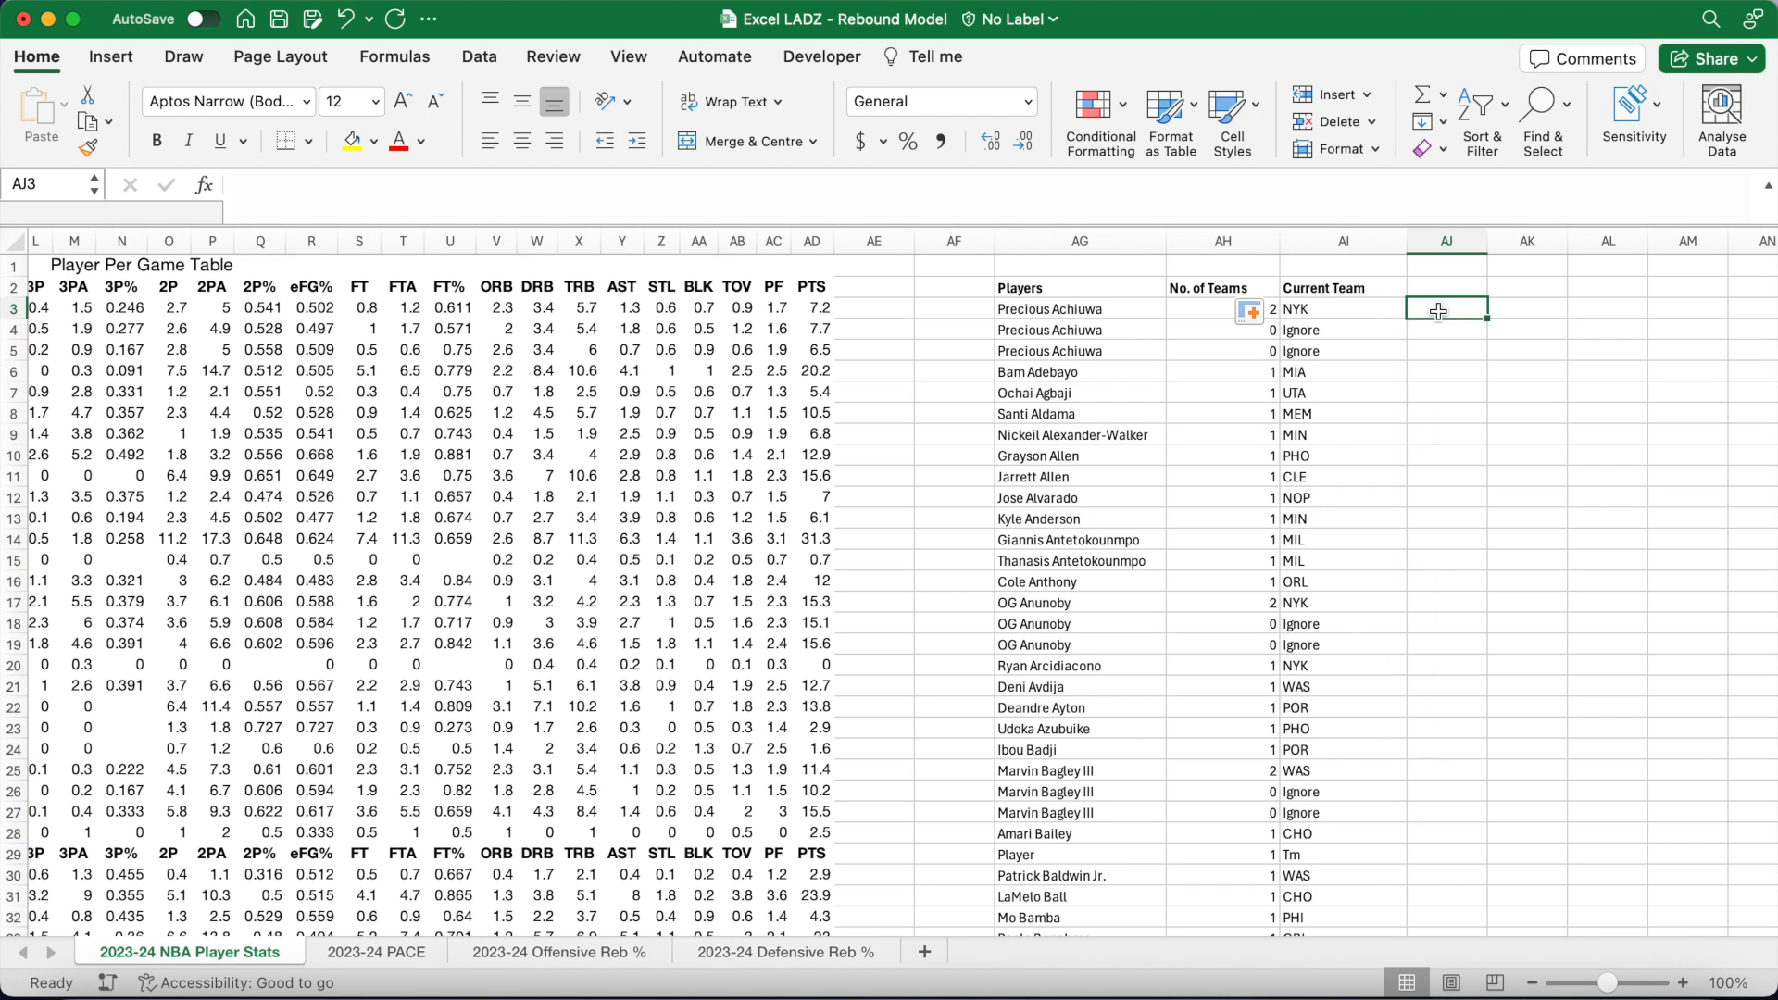
# Step: Centre-align every cell on the sheet and widen column AF to 112 pixels
pyautogui.click(14, 241)
pyautogui.click(522, 141)
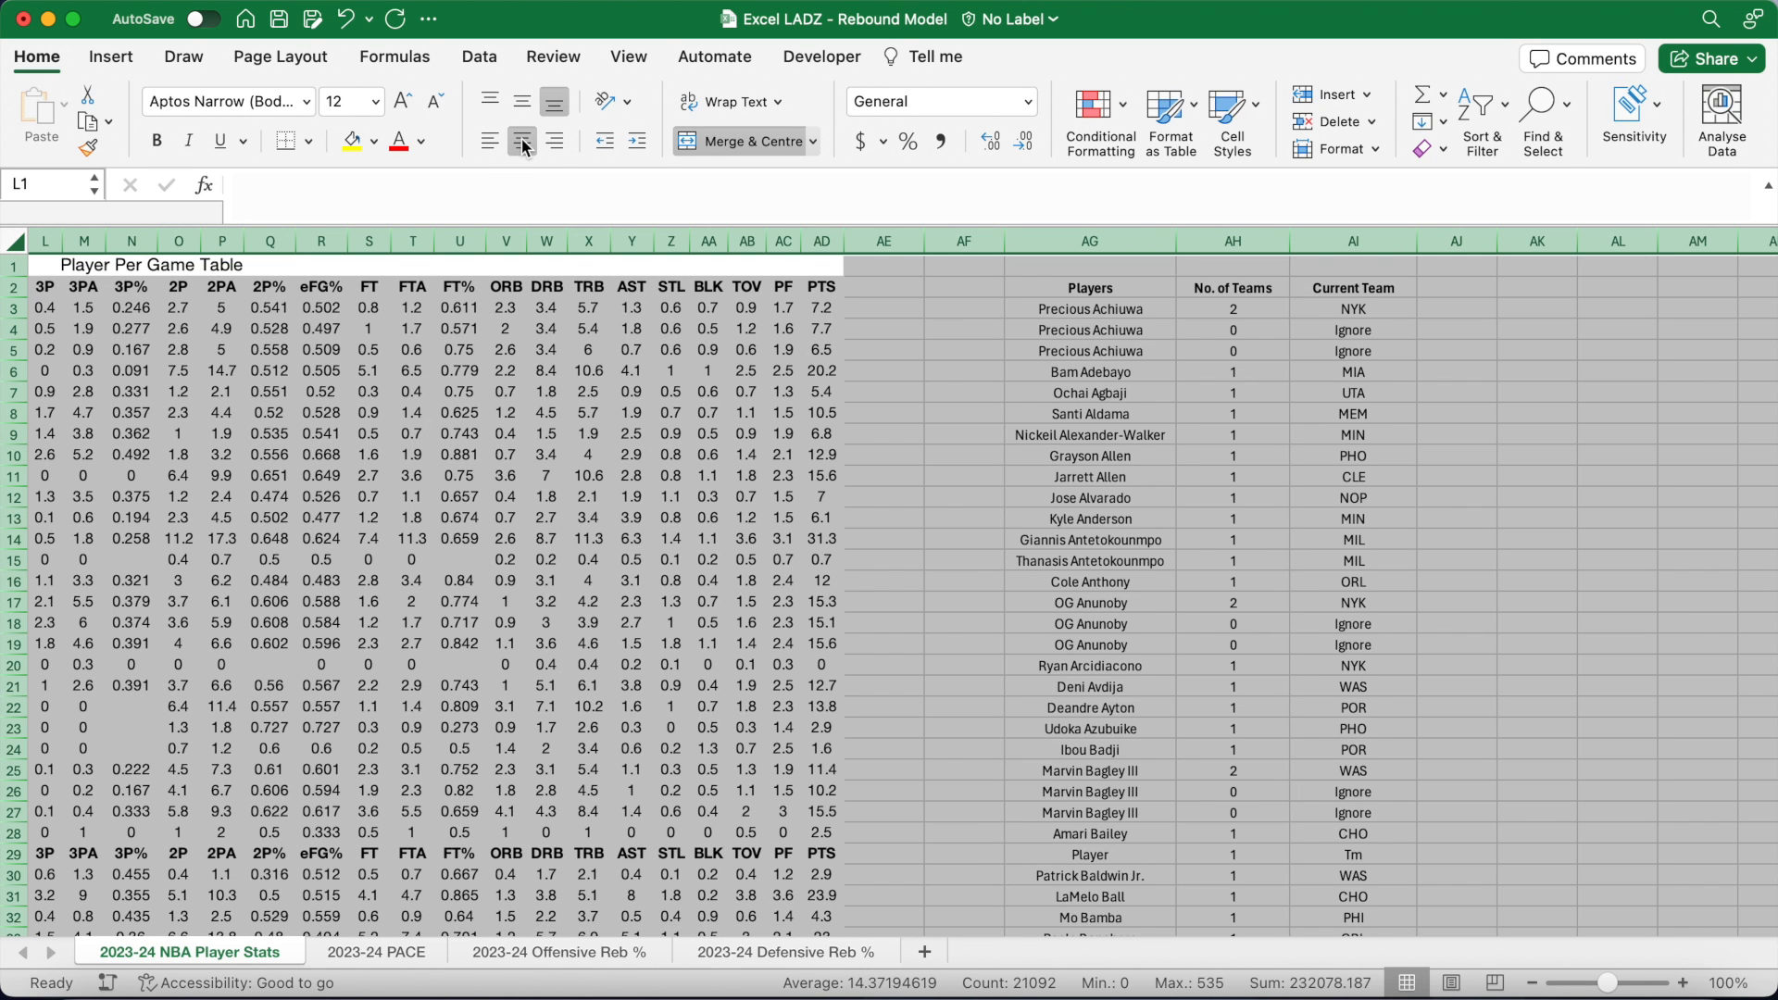
pyautogui.click(959, 290)
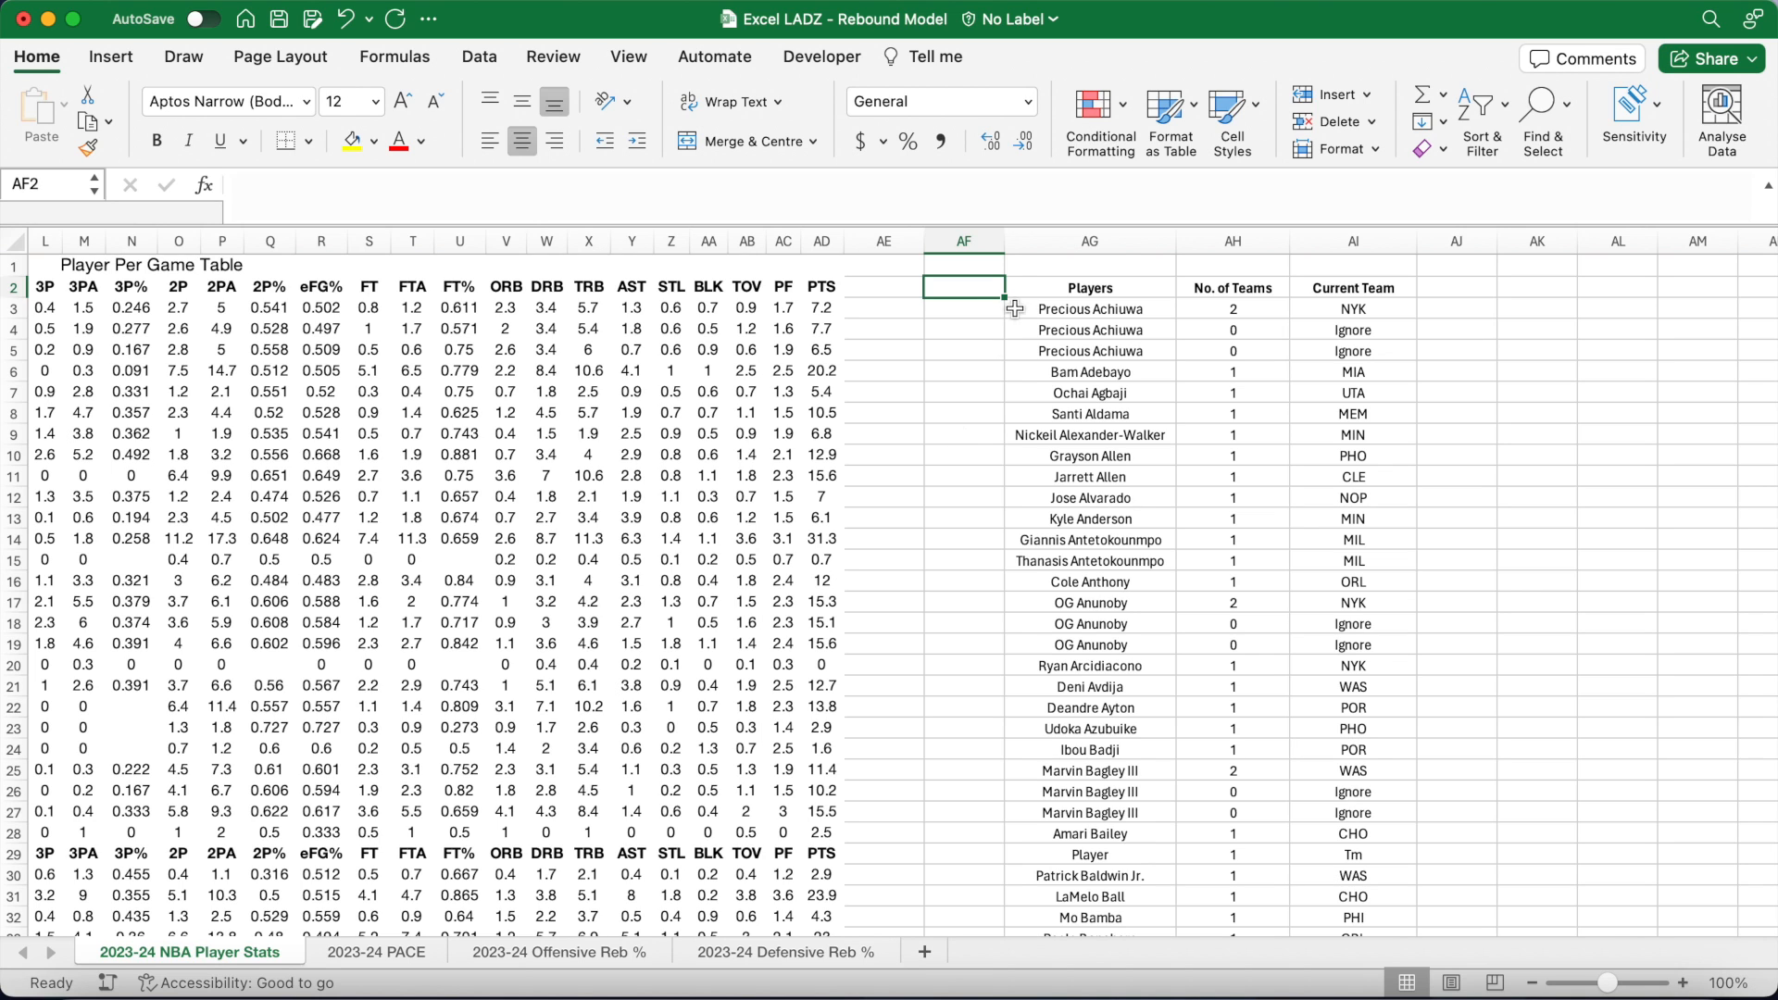
pyautogui.moveTo(1005, 242); pyautogui.dragTo(1062, 243)
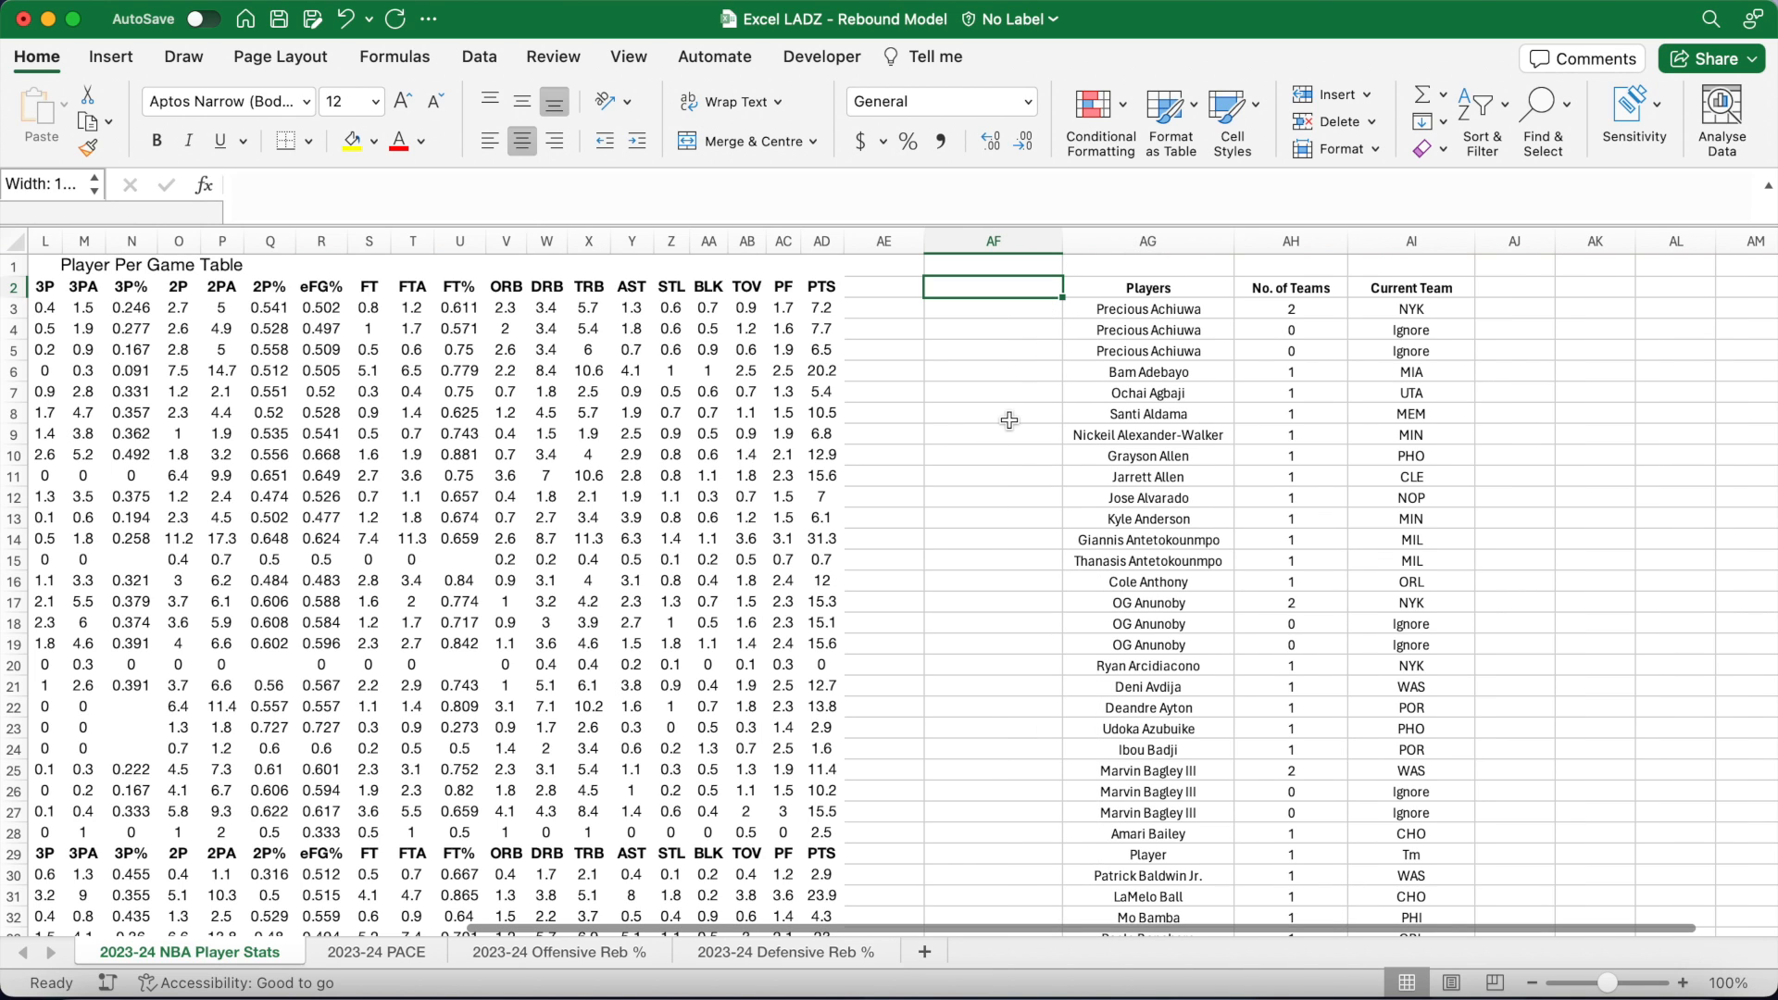
# Step: Add a bold 'Player Number' header in AF2
pyautogui.press('super+b')
pyautogui.write('Player Number')
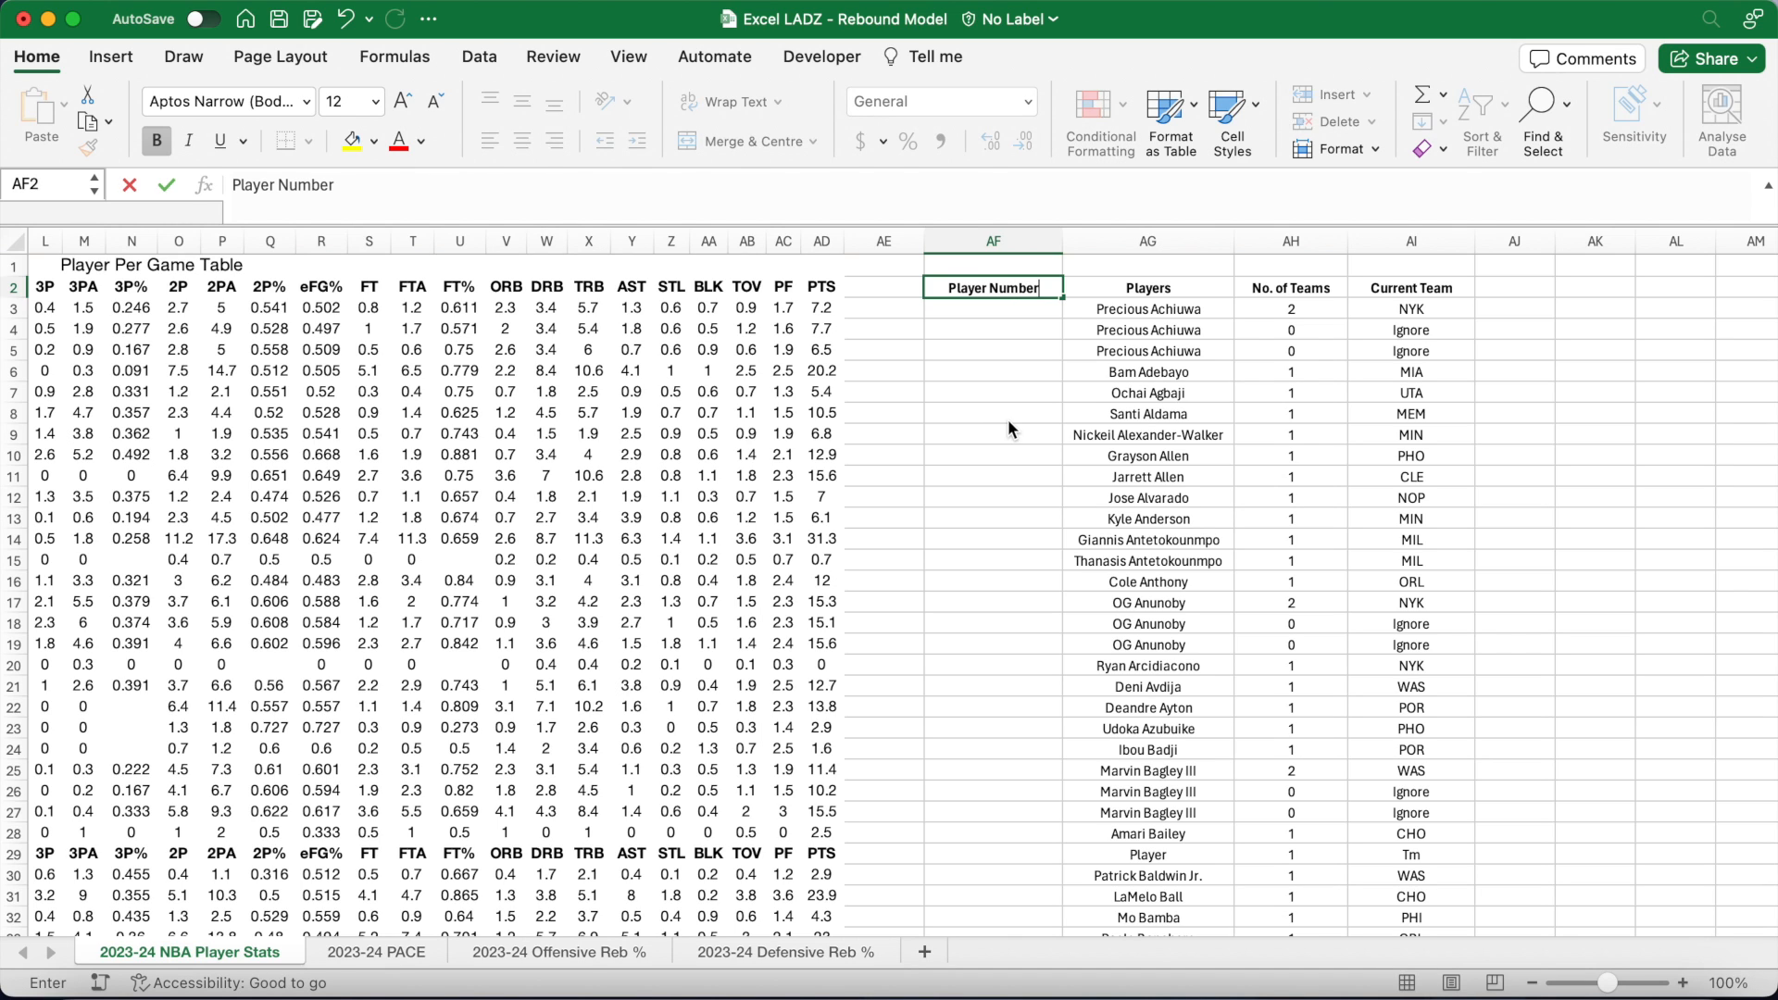
pyautogui.press('Return')
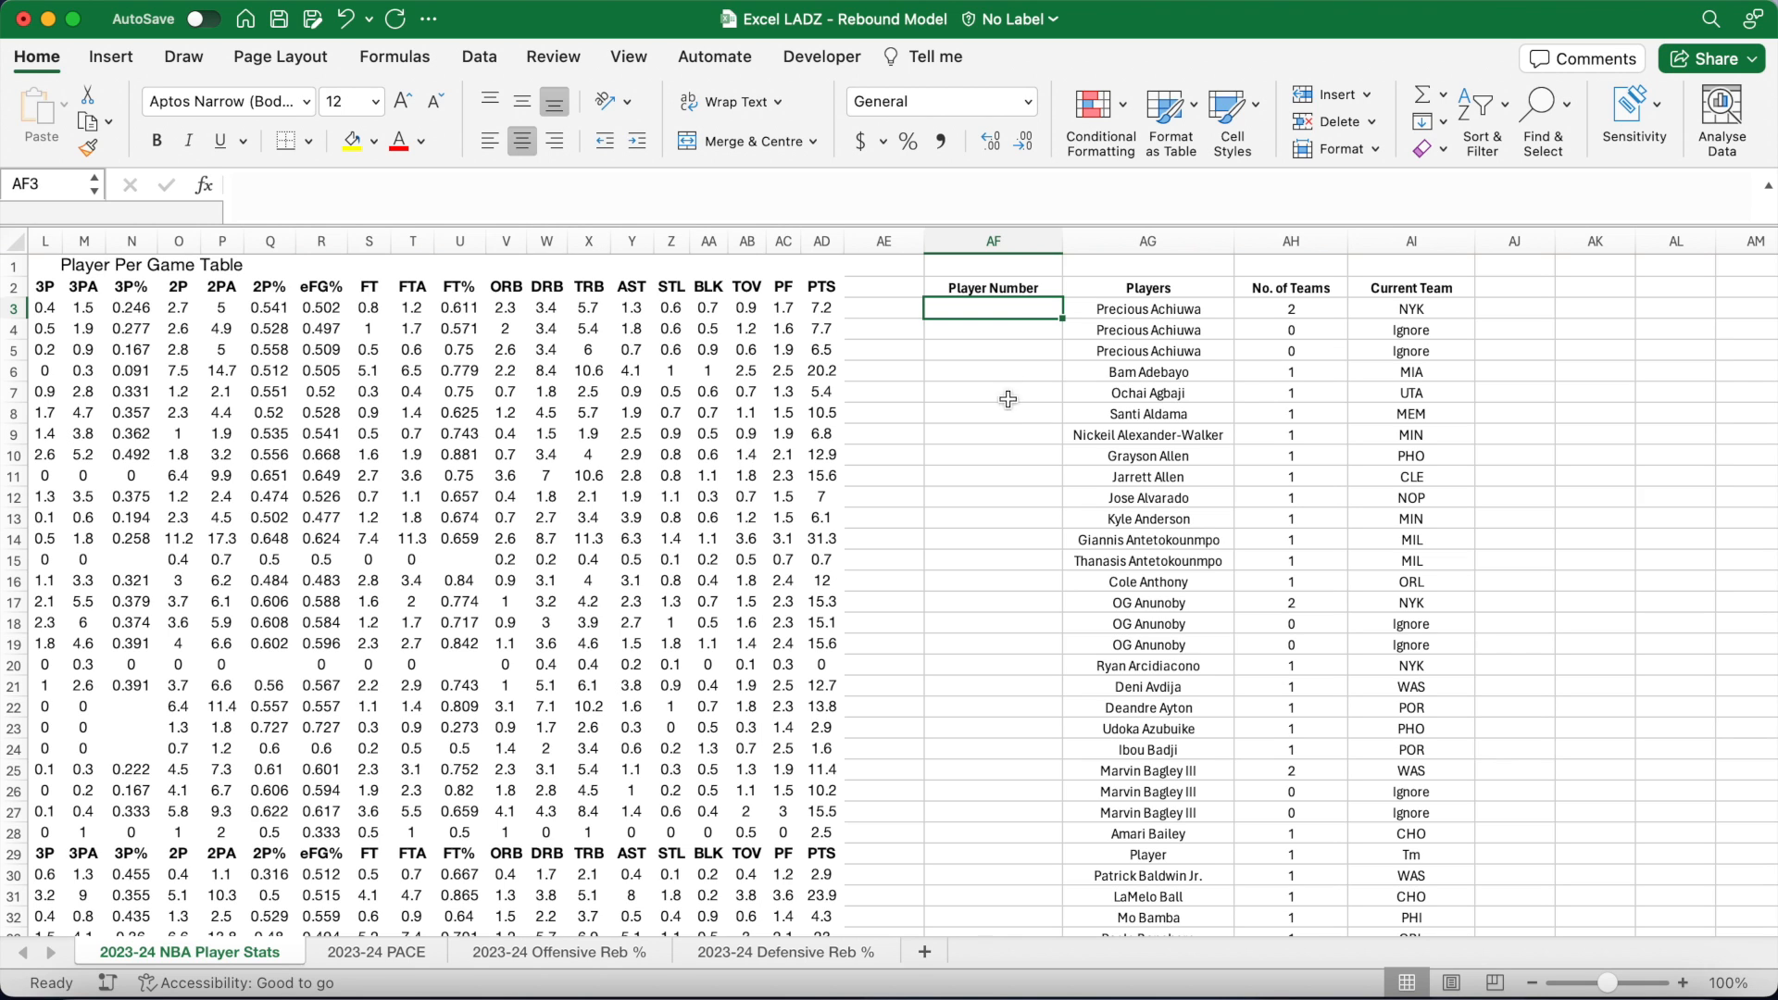
pyautogui.moveTo(989, 225); pyautogui.dragTo(987, 195)
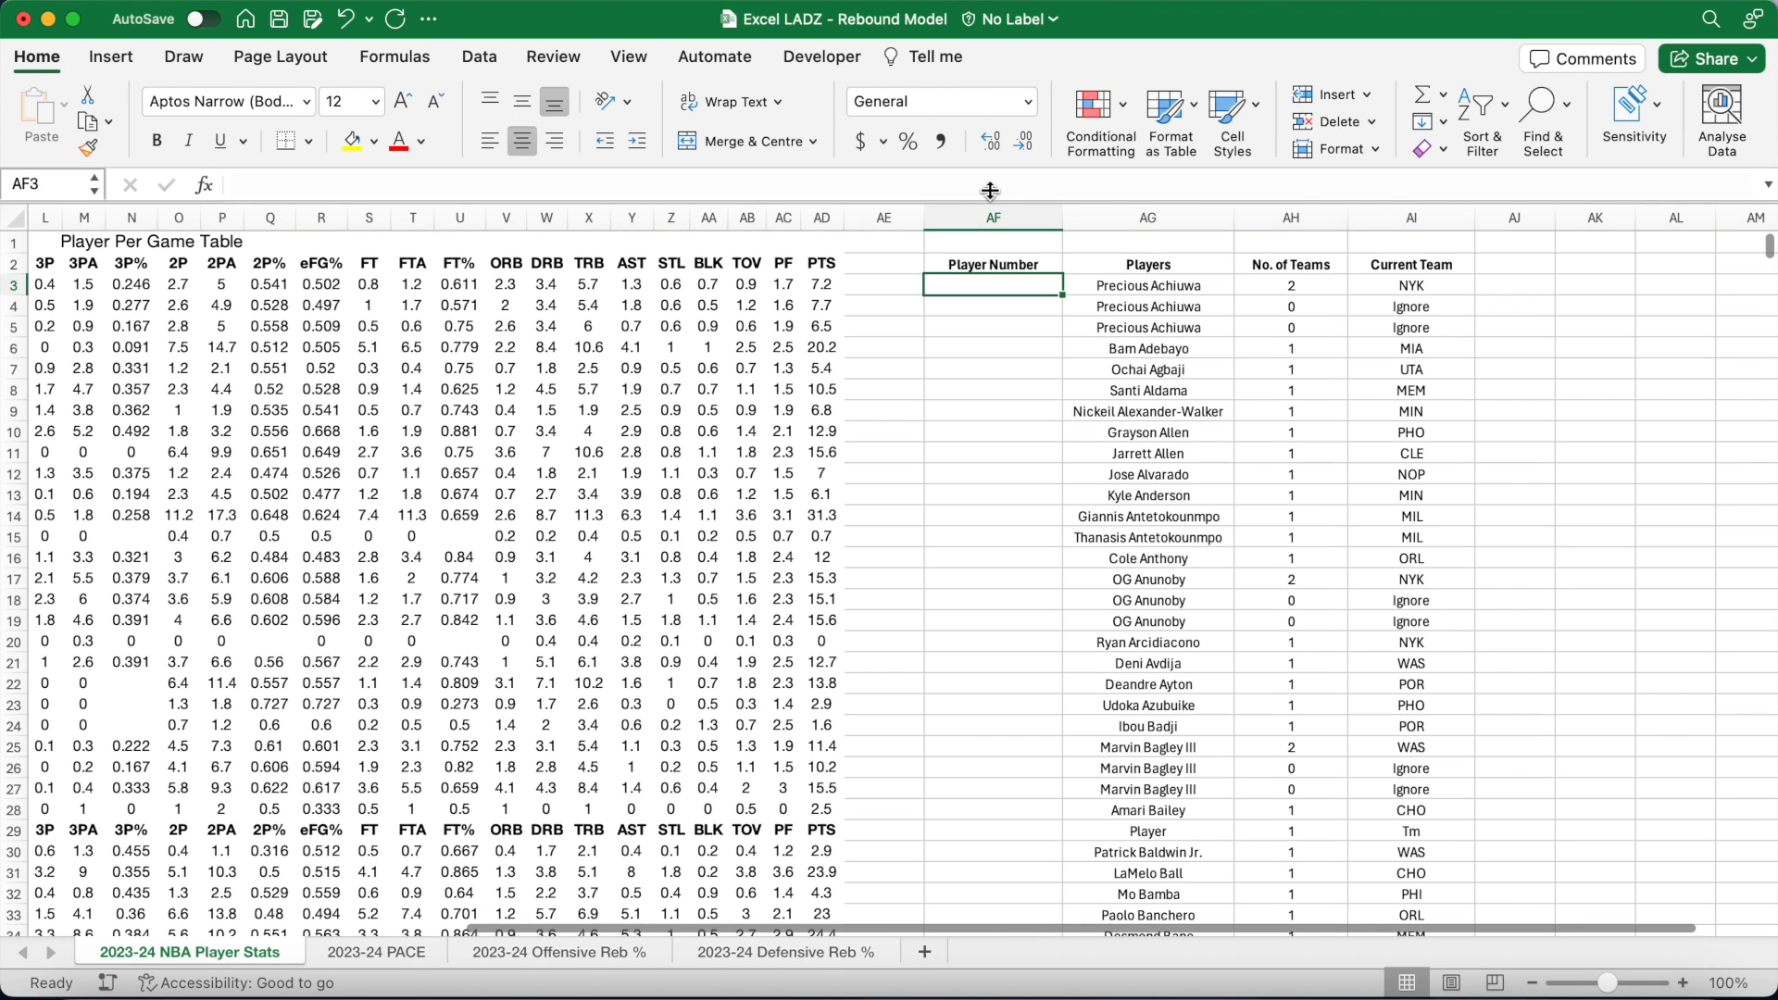
# Step: Enter =1 in AF3 as the first player number
pyautogui.click(975, 187)
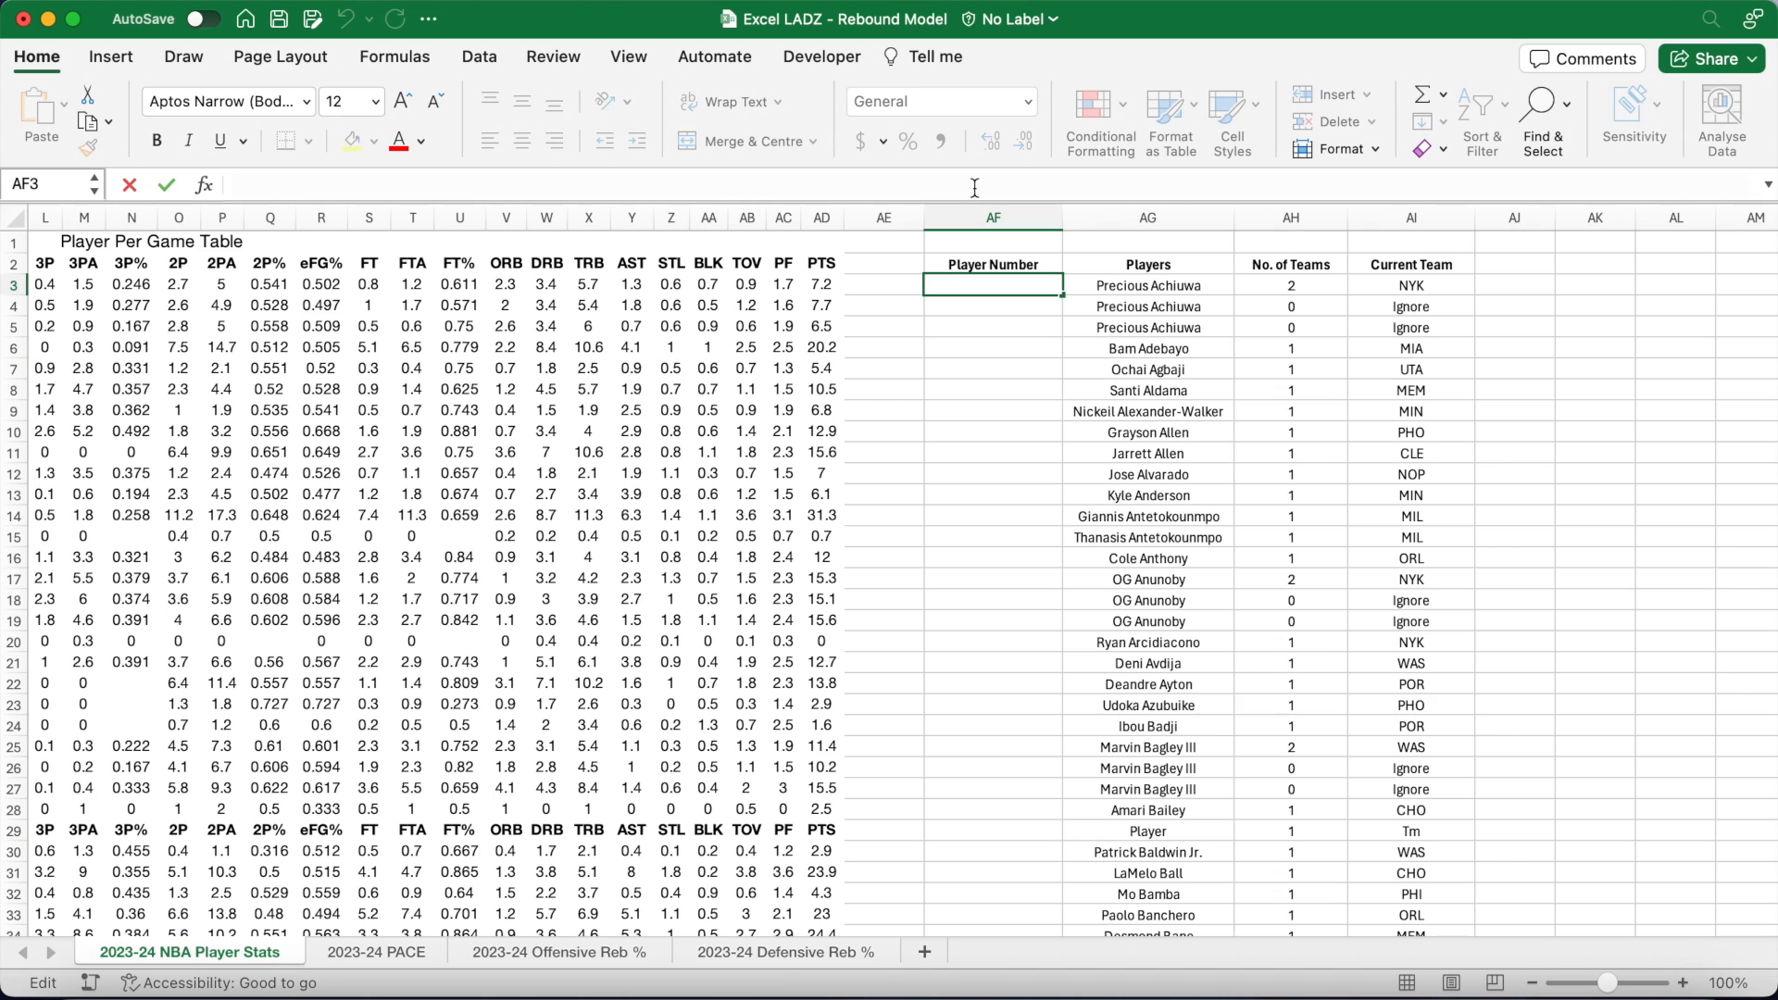
pyautogui.write('=1')
pyautogui.press('Return')
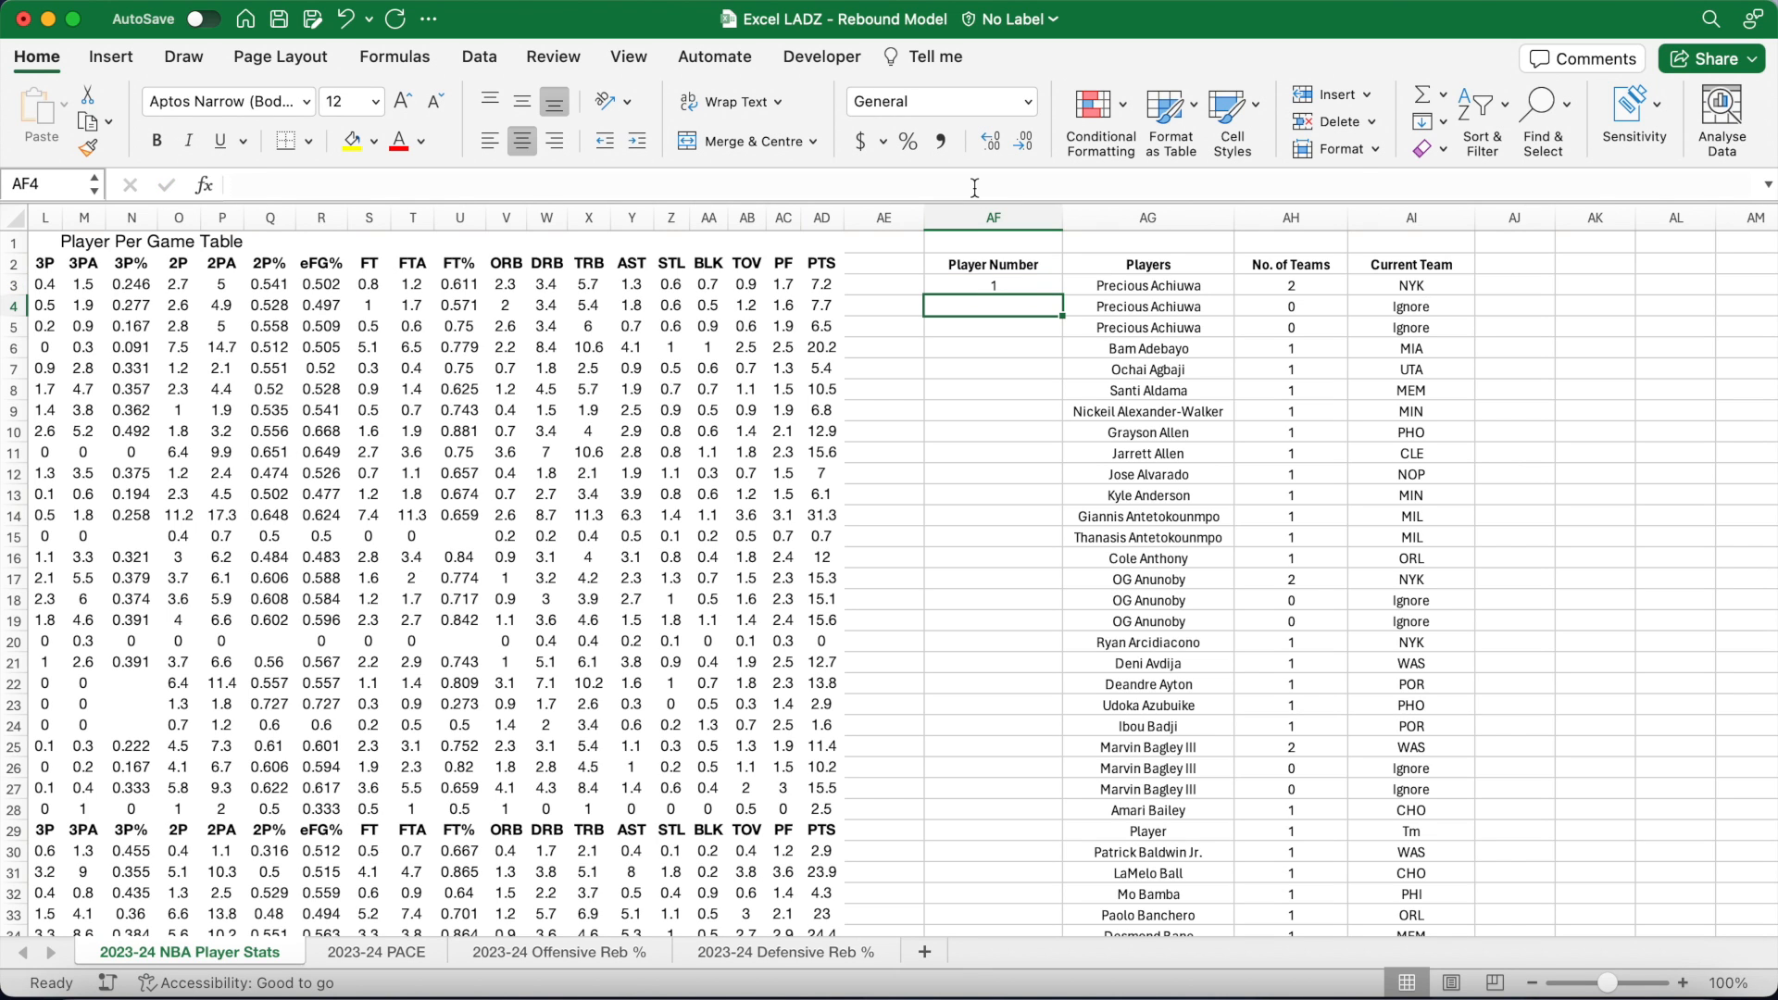
pyautogui.click(975, 187)
# Step: Number players with a three-letter team down column AF using =IF(LEN(AI4)=3,MAX($AF$3:AF3)+1,"")
pyautogui.write('=')
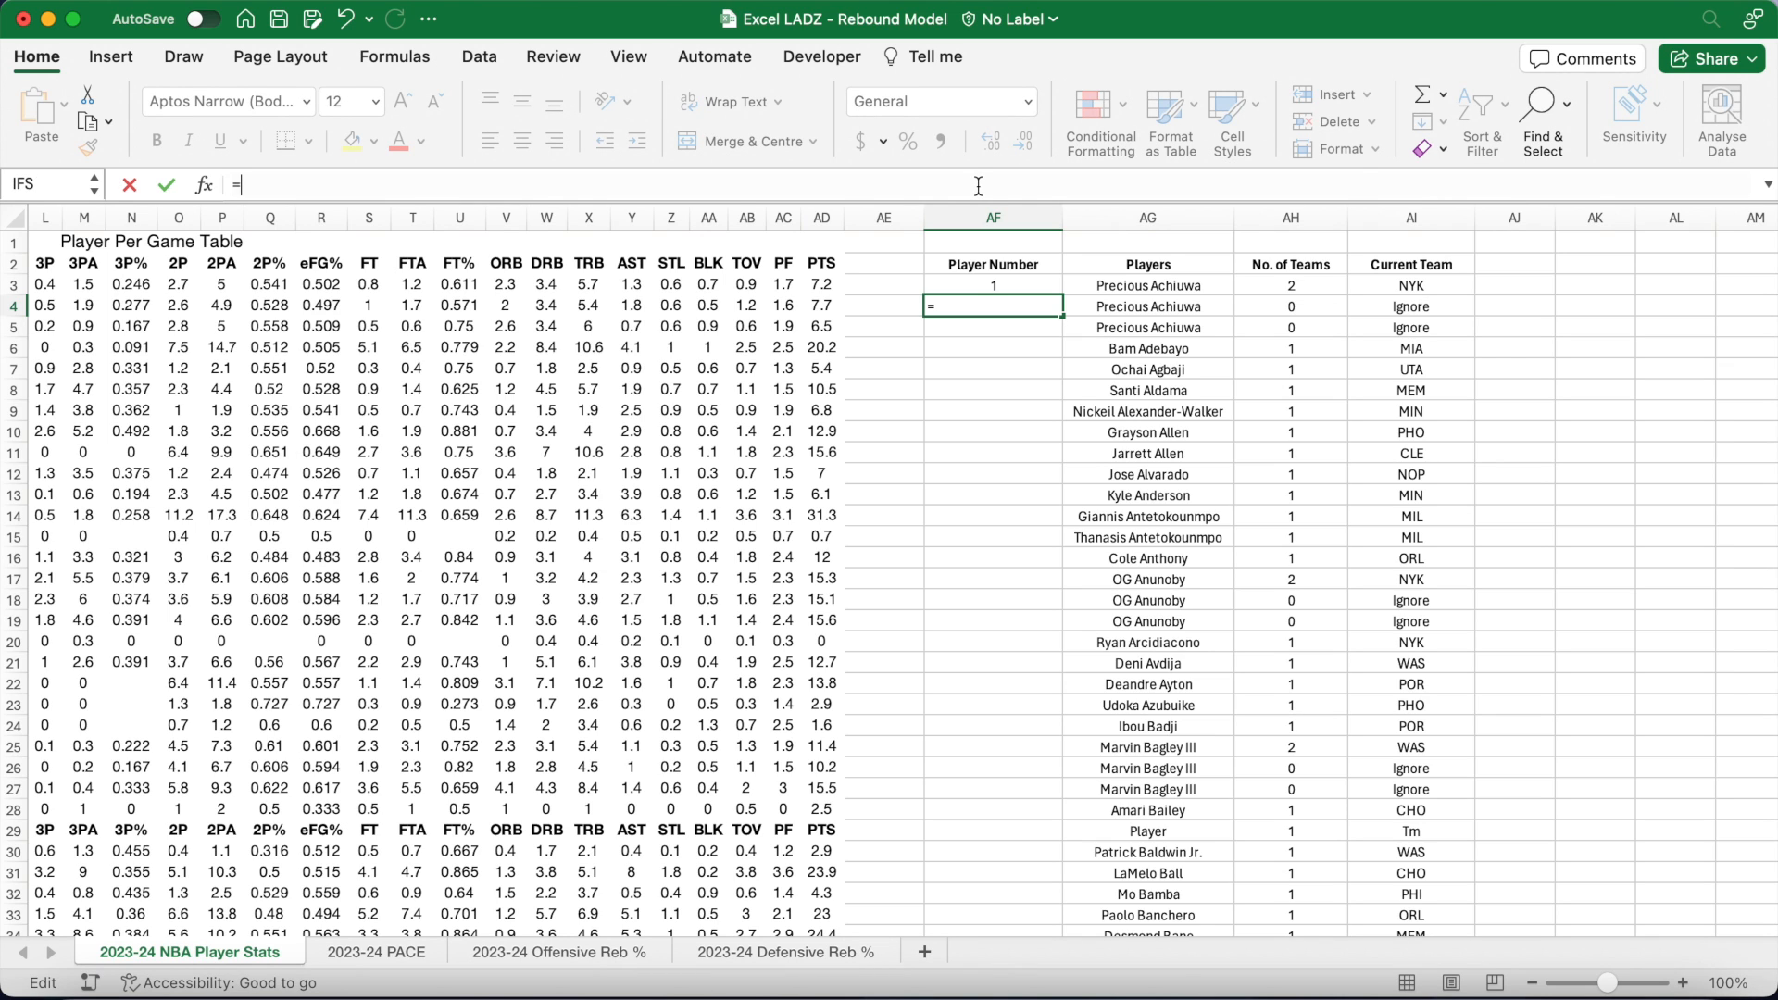
pyautogui.write('IF(LEN(AI4')
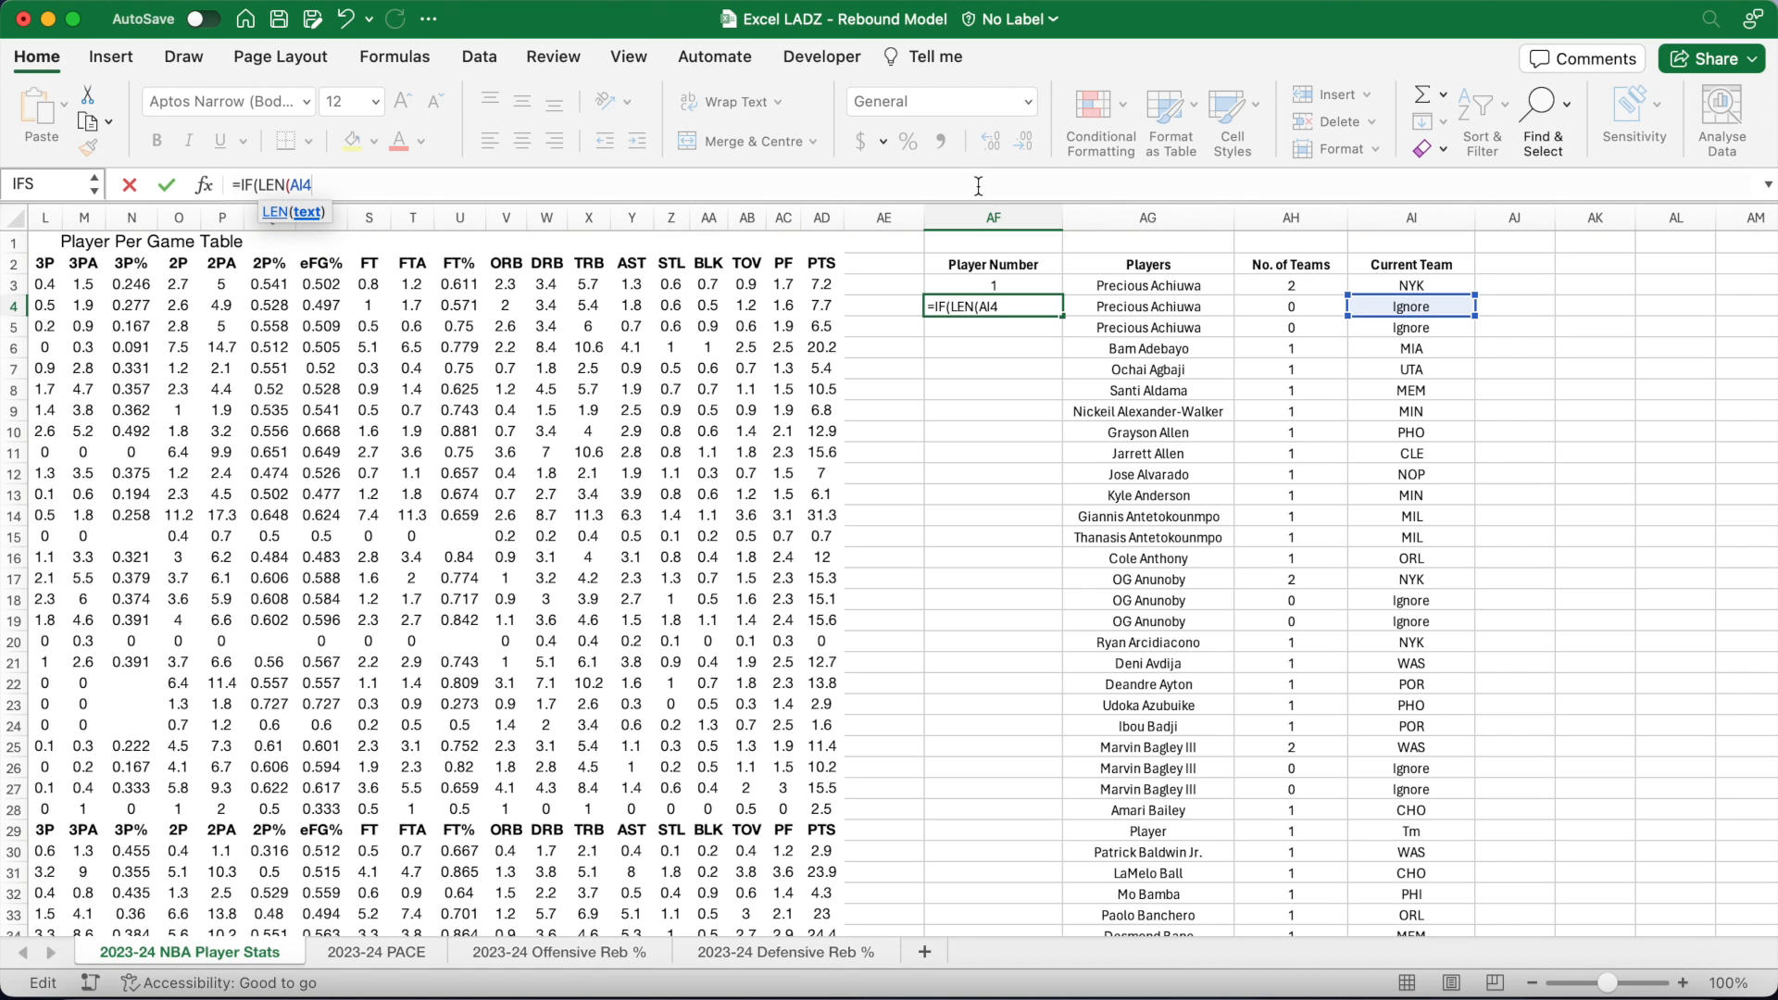
pyautogui.write(')')
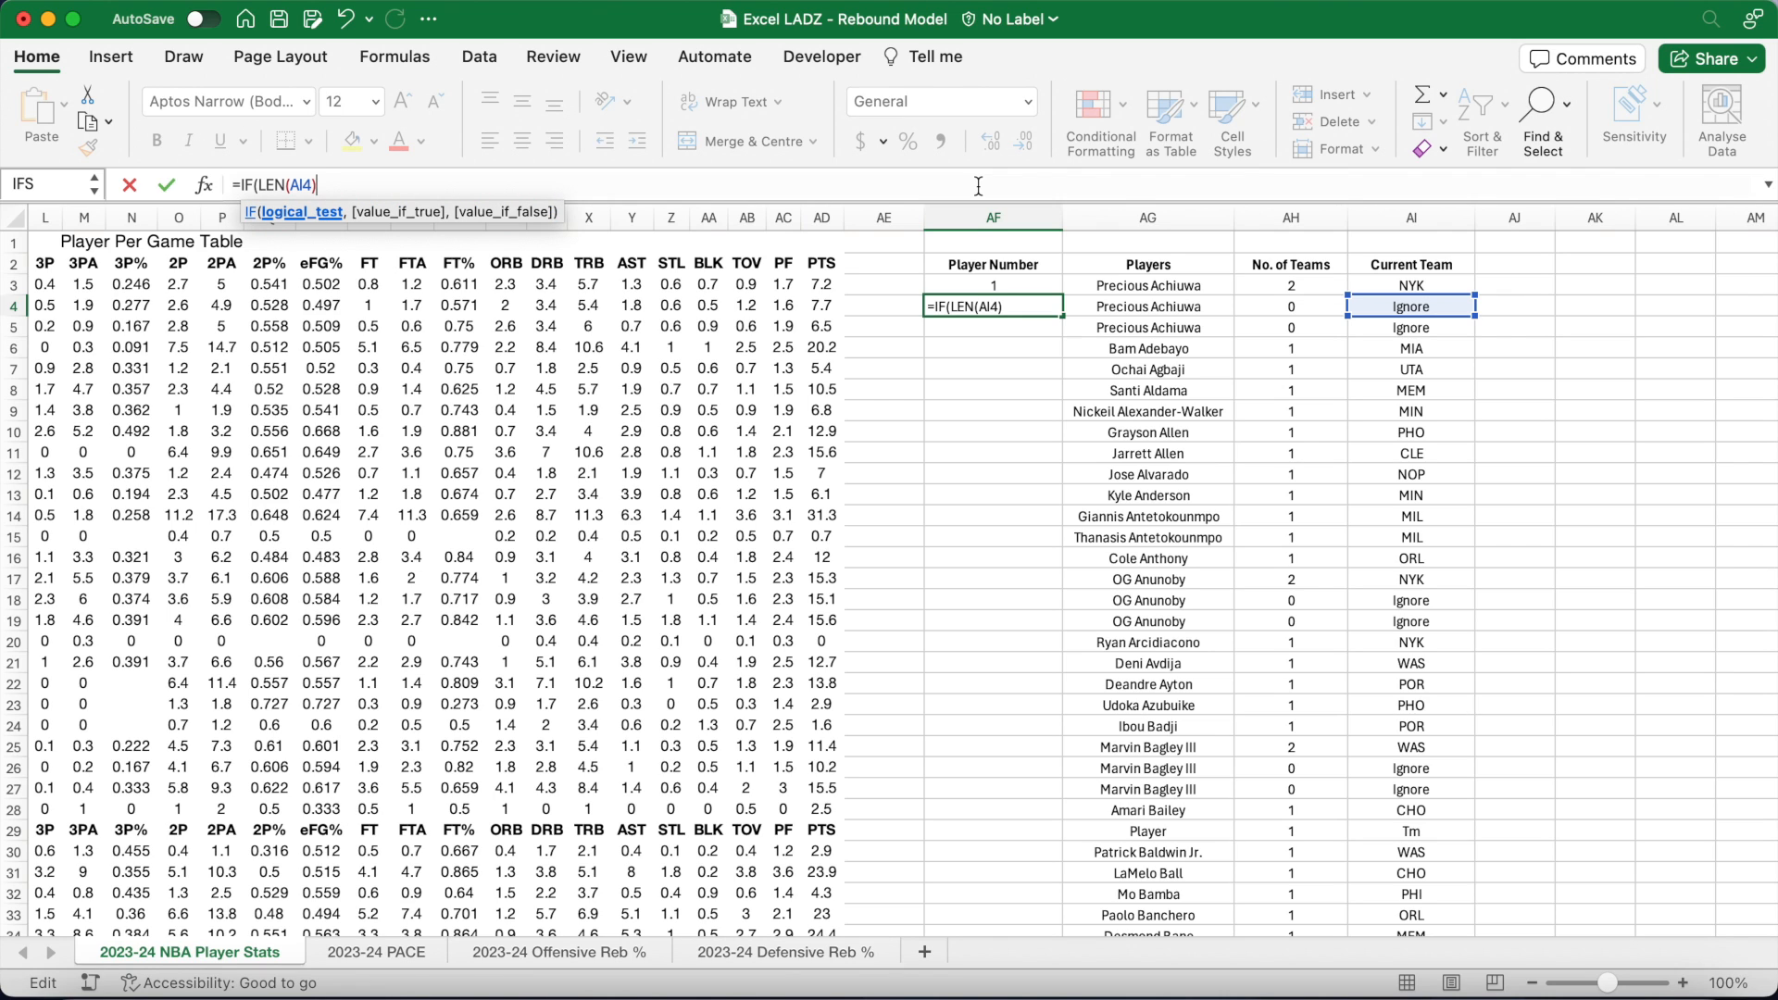
pyautogui.write('=3,')
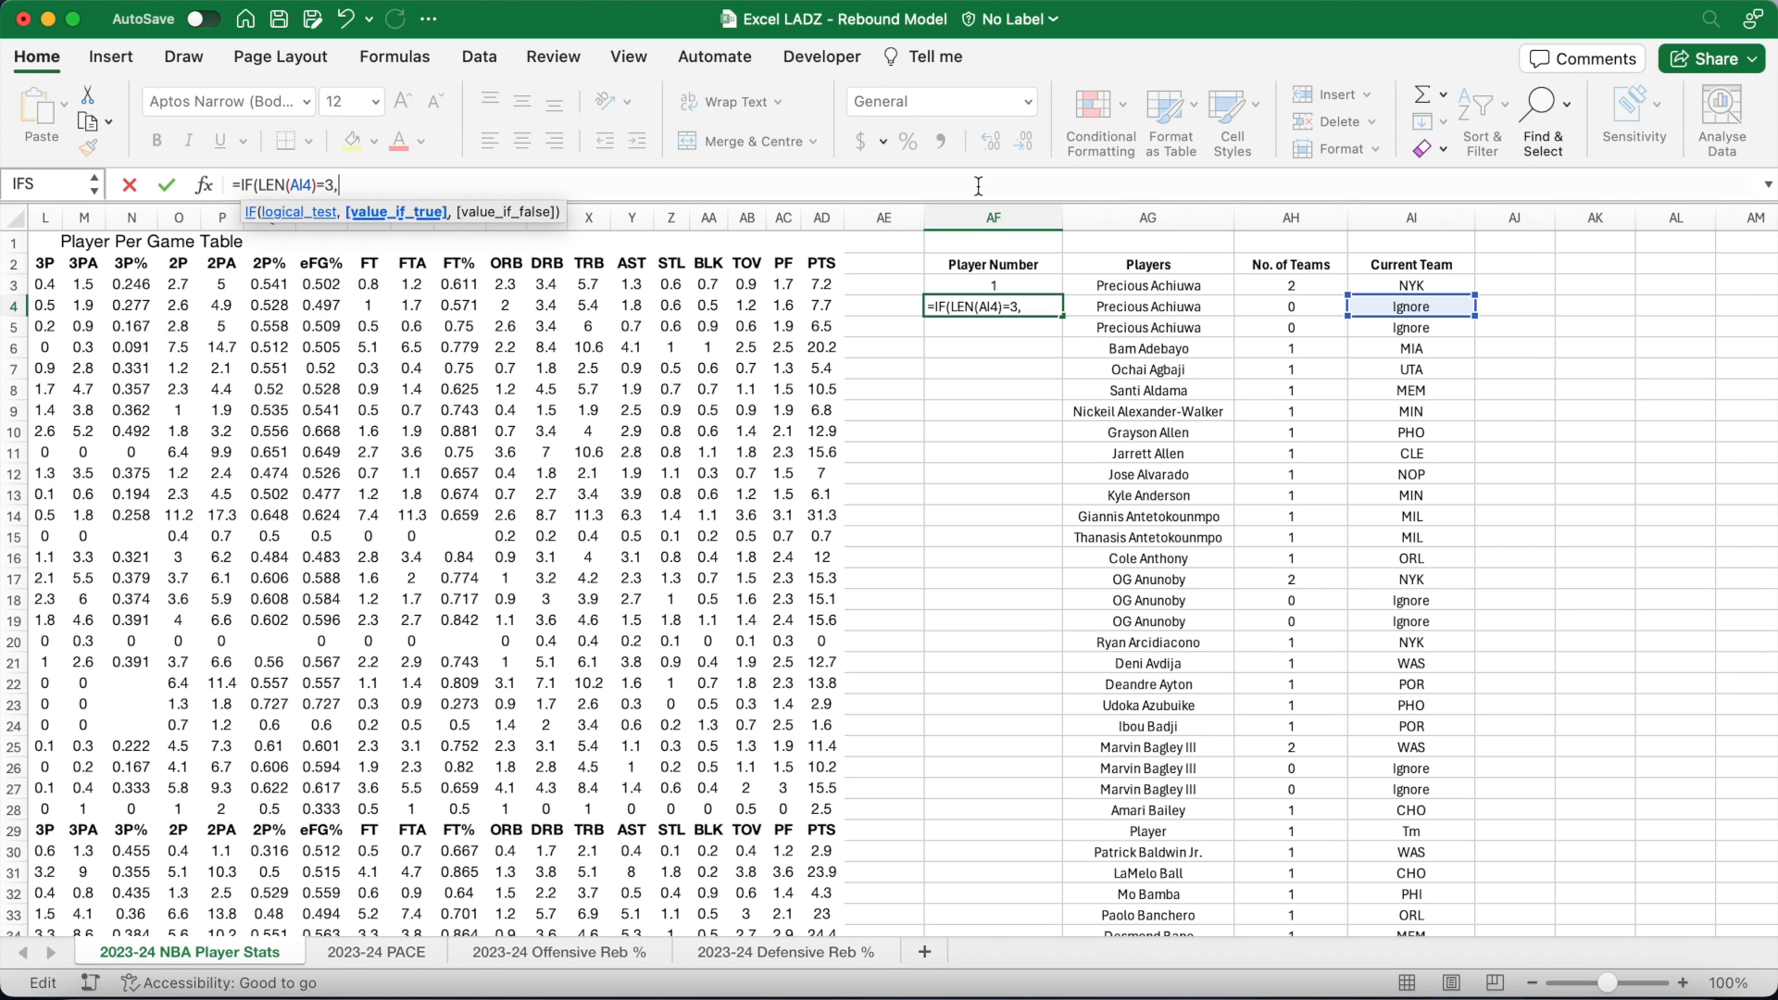
pyautogui.write('MAX($AF$')
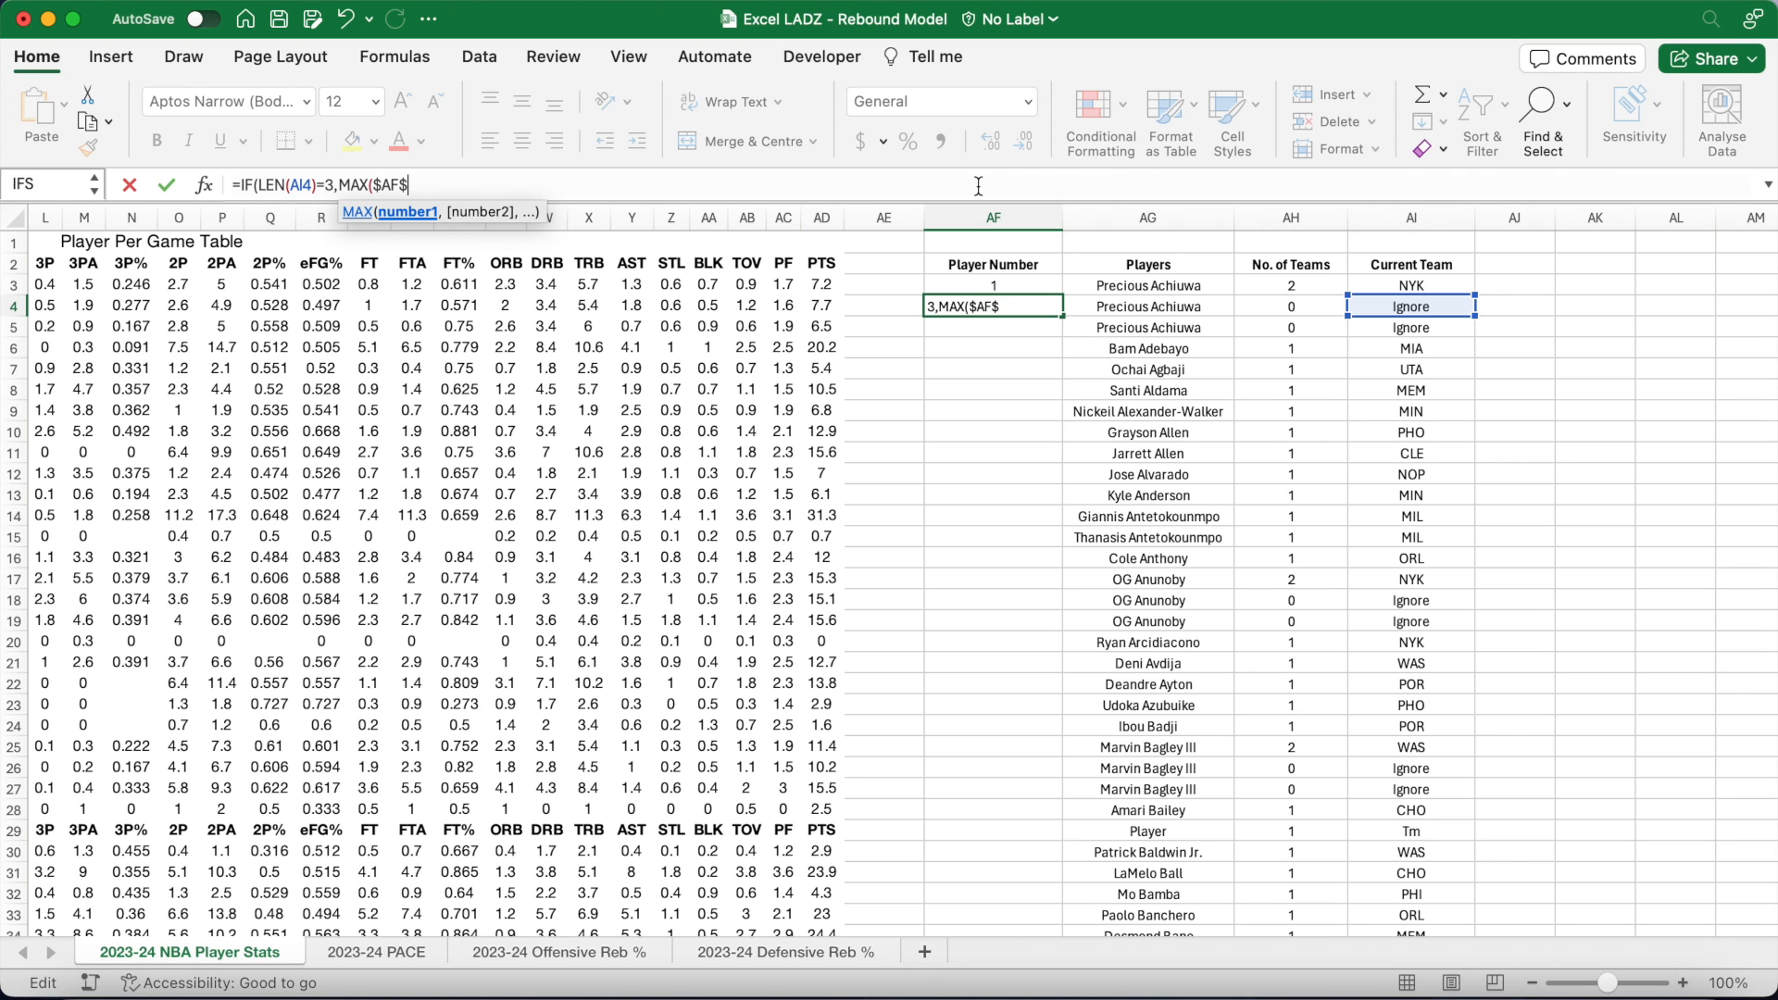
pyautogui.write('3:AF3')
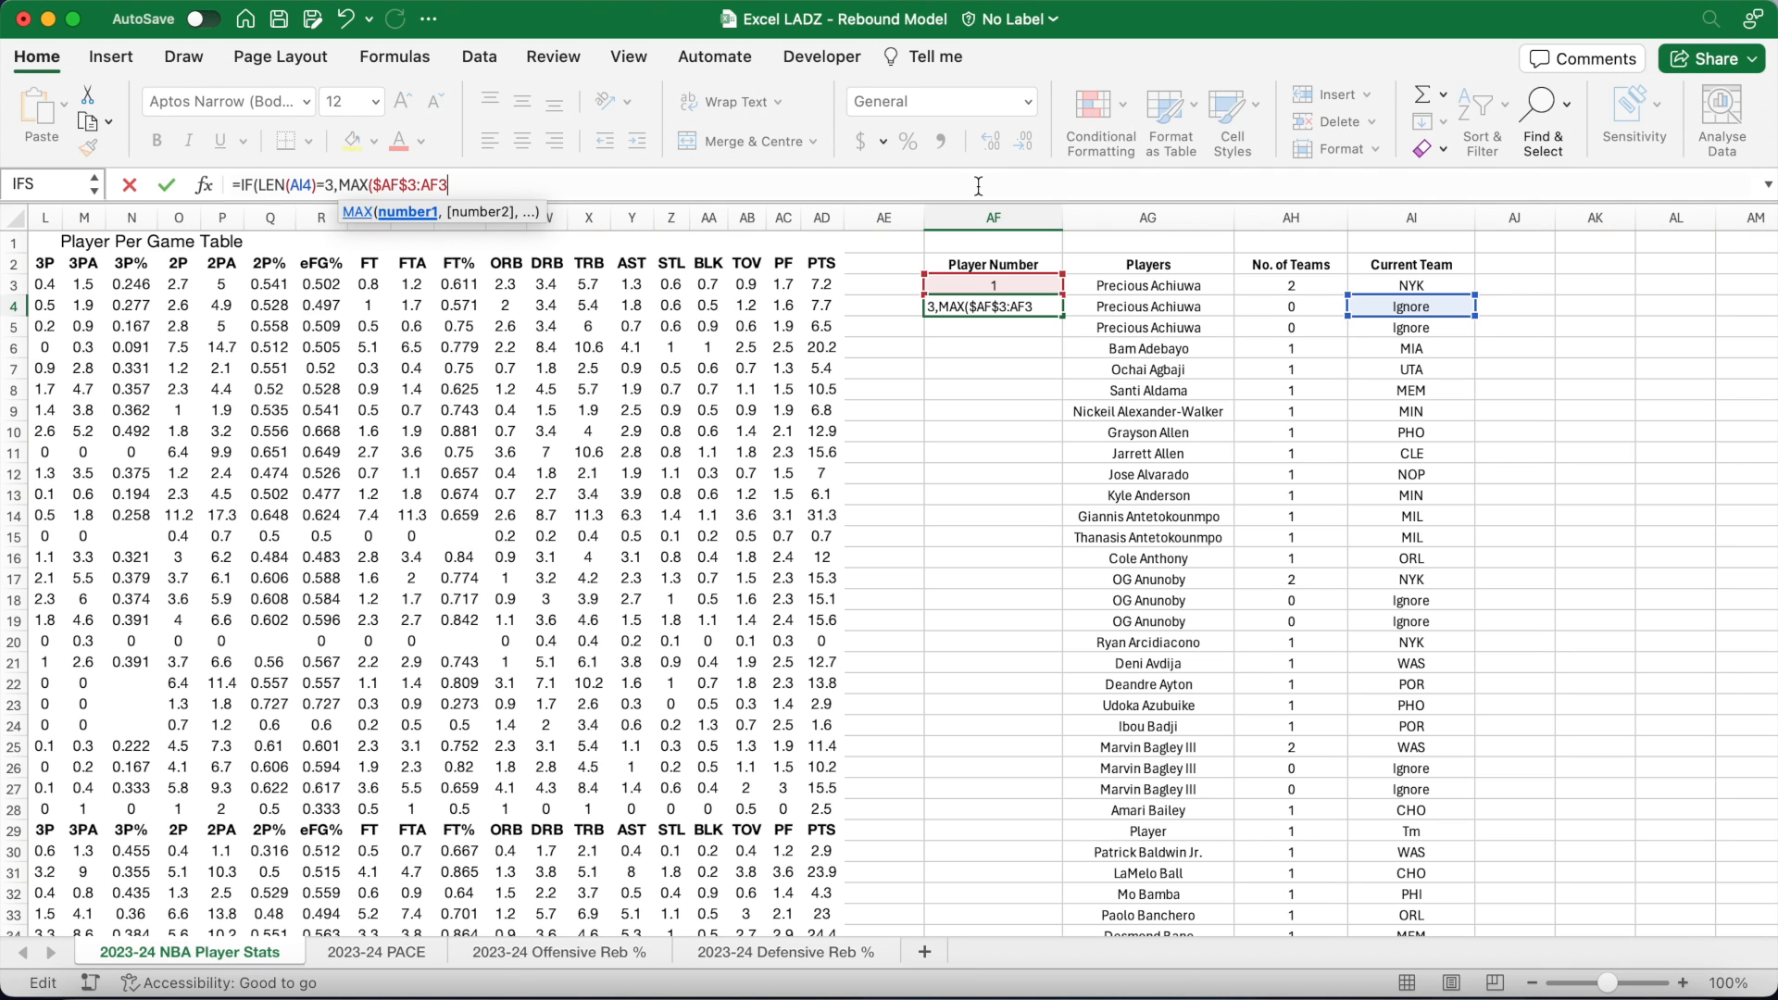
pyautogui.write(')')
pyautogui.write('+1')
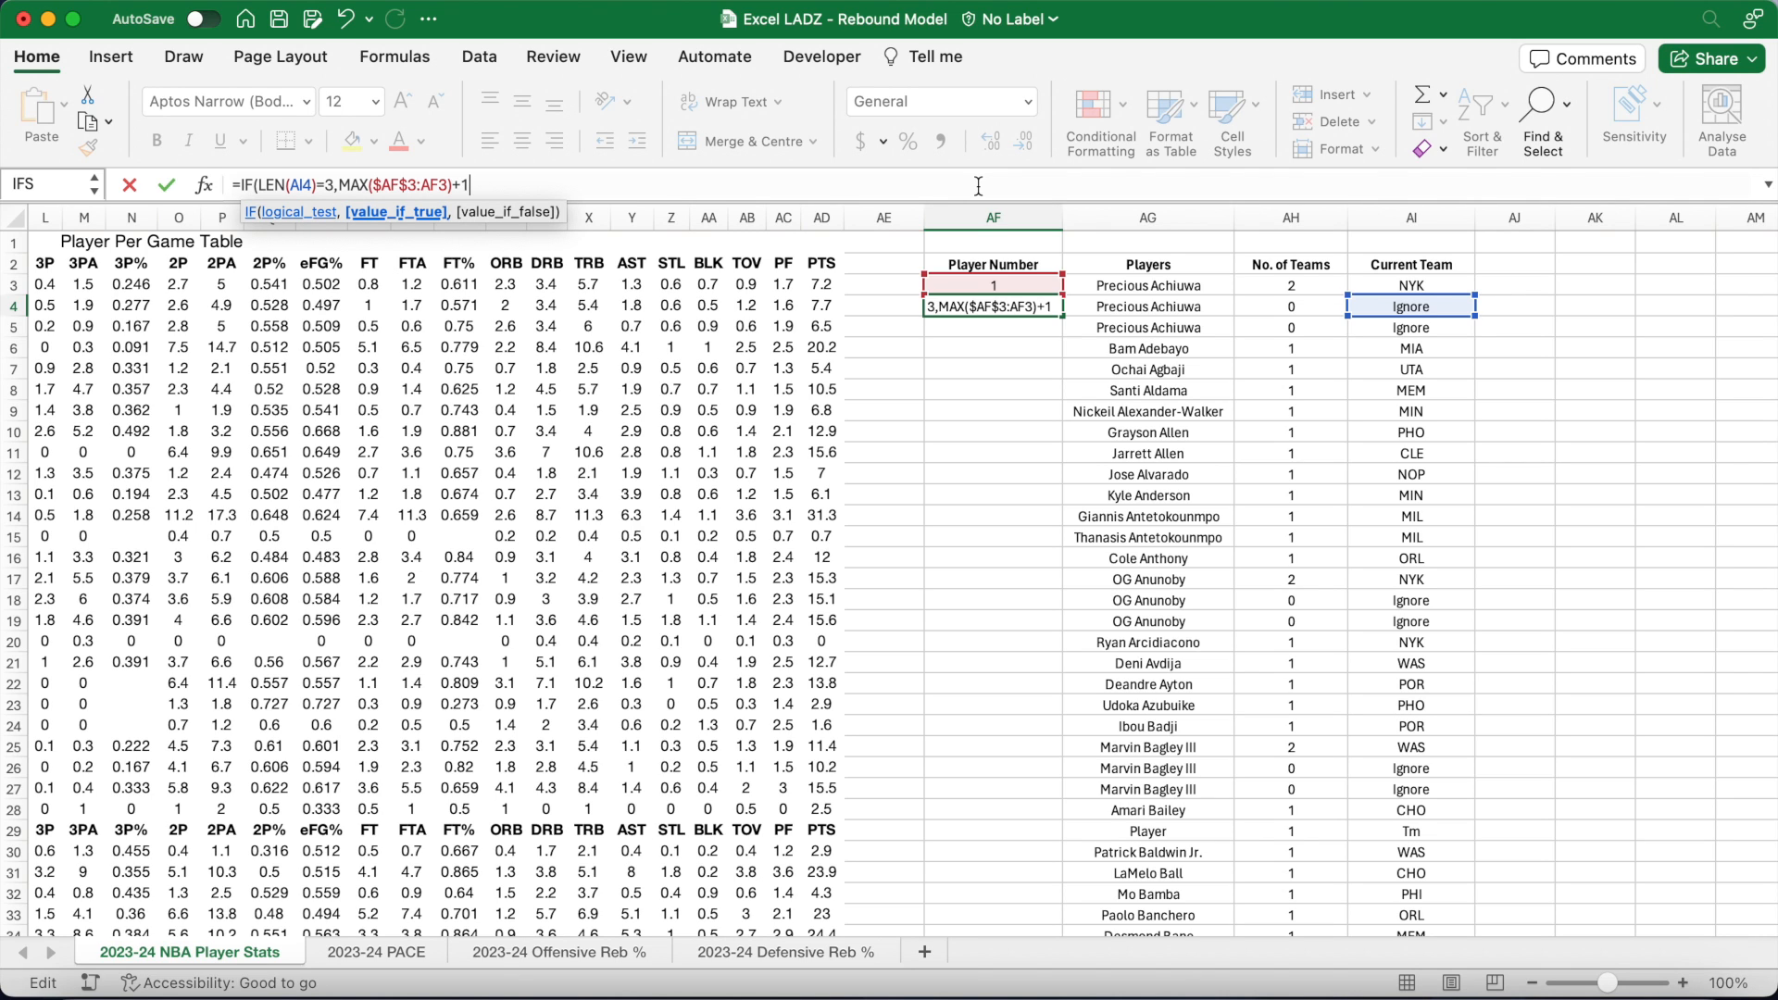
pyautogui.write(',""')
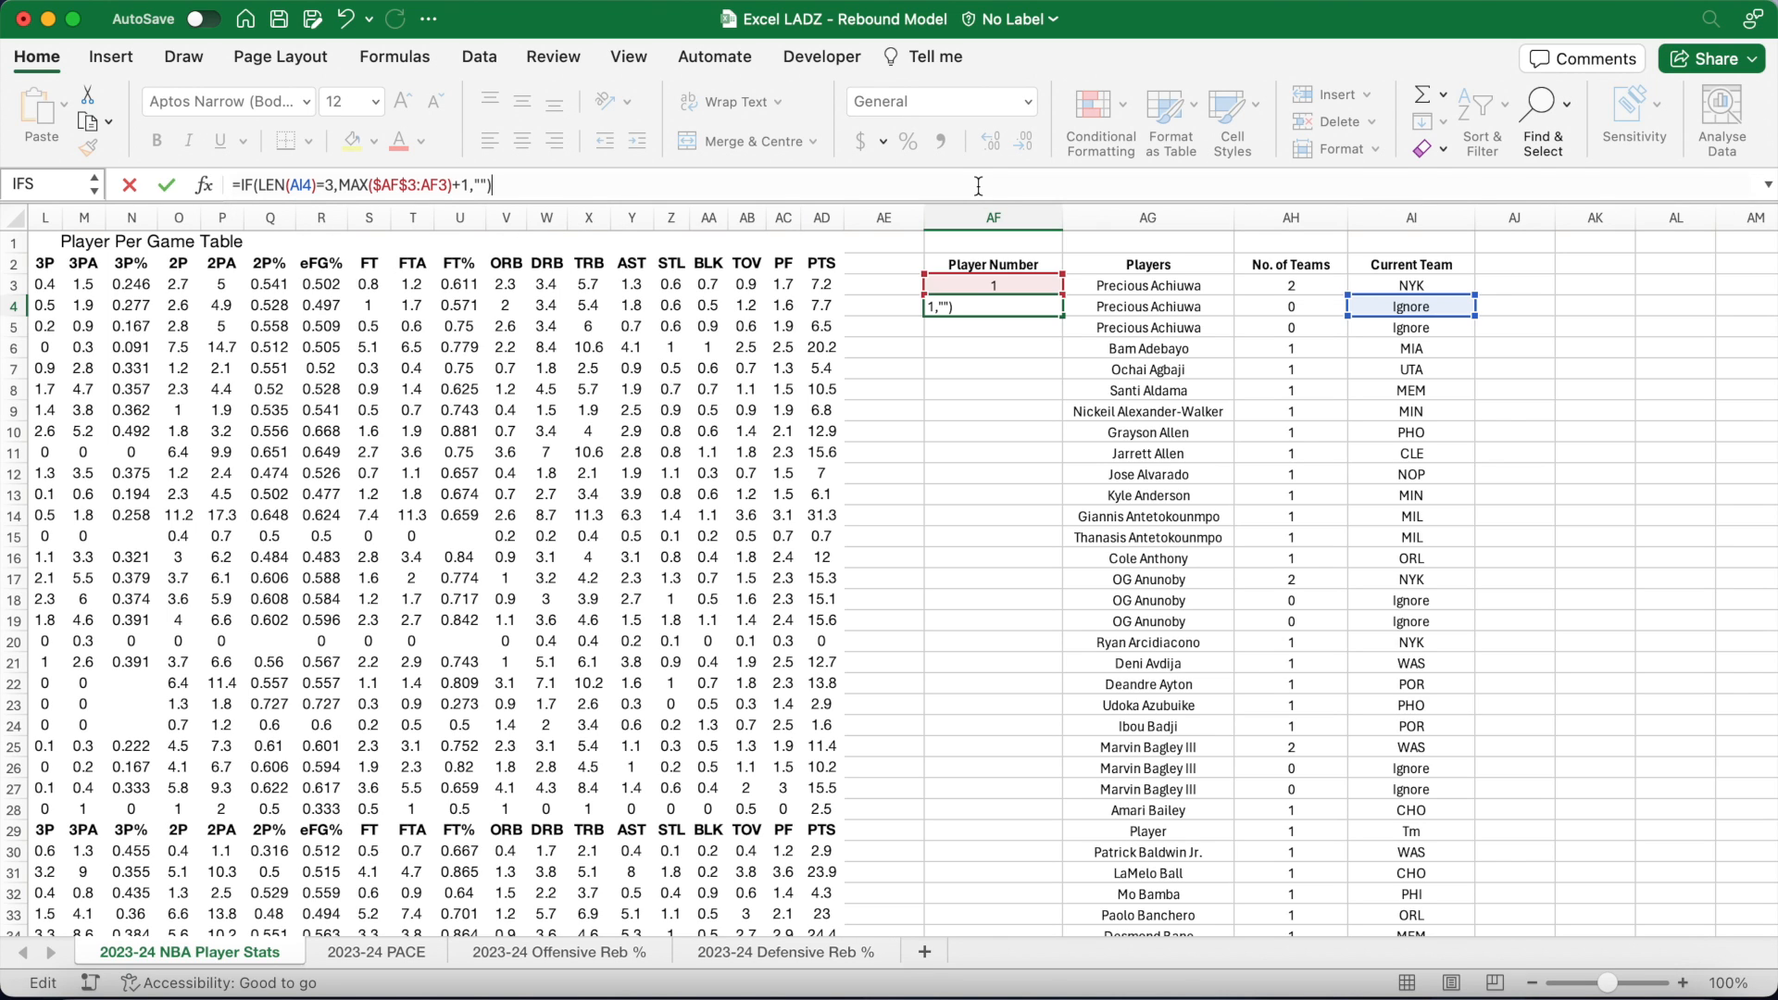
pyautogui.press('Return')
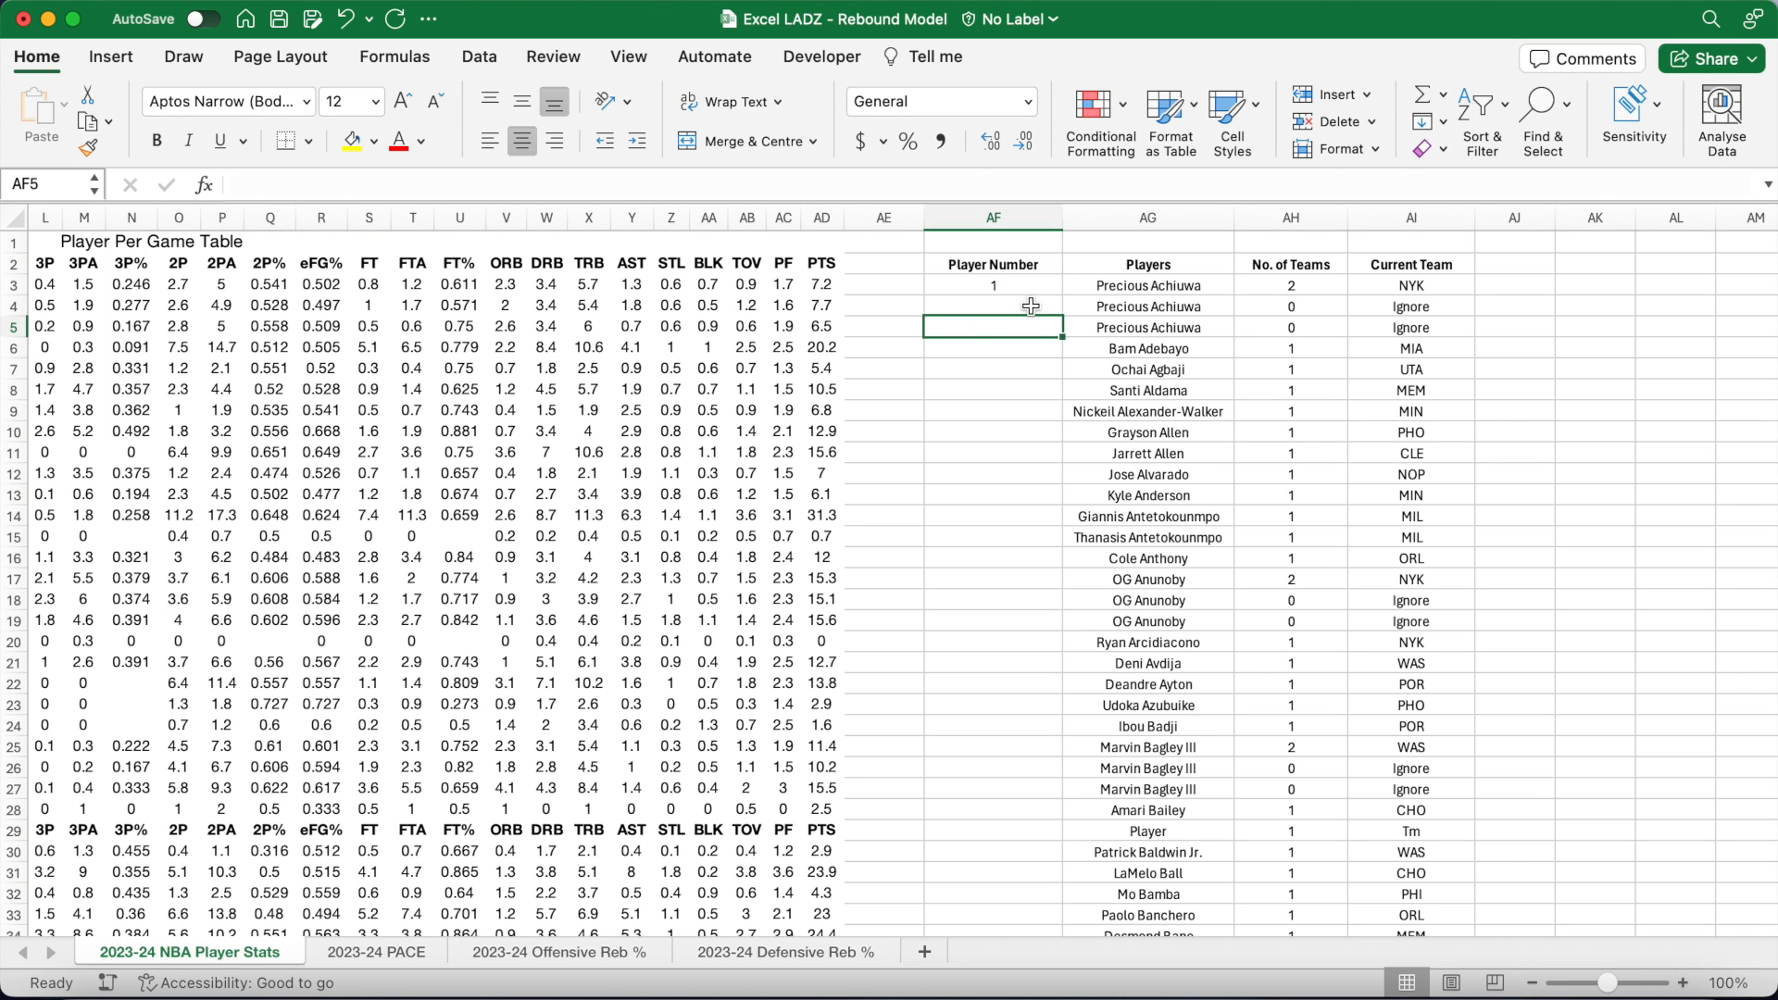
pyautogui.click(1030, 308)
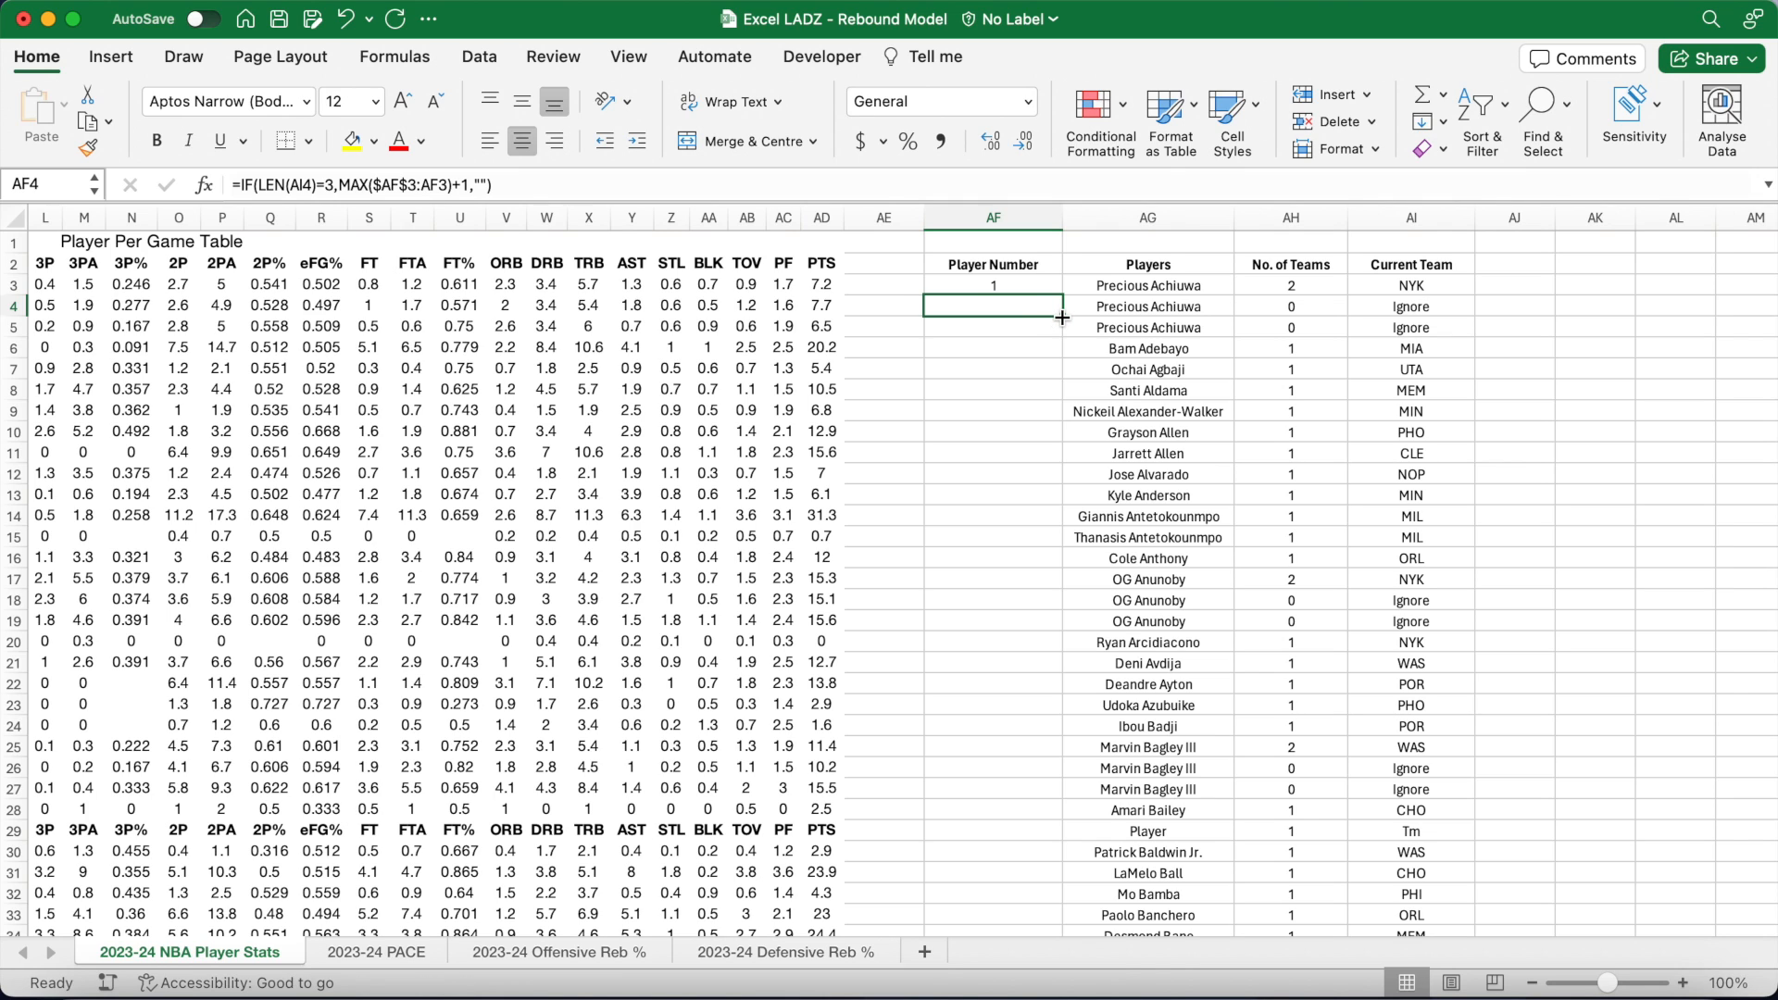
pyautogui.doubleClick(1063, 316)
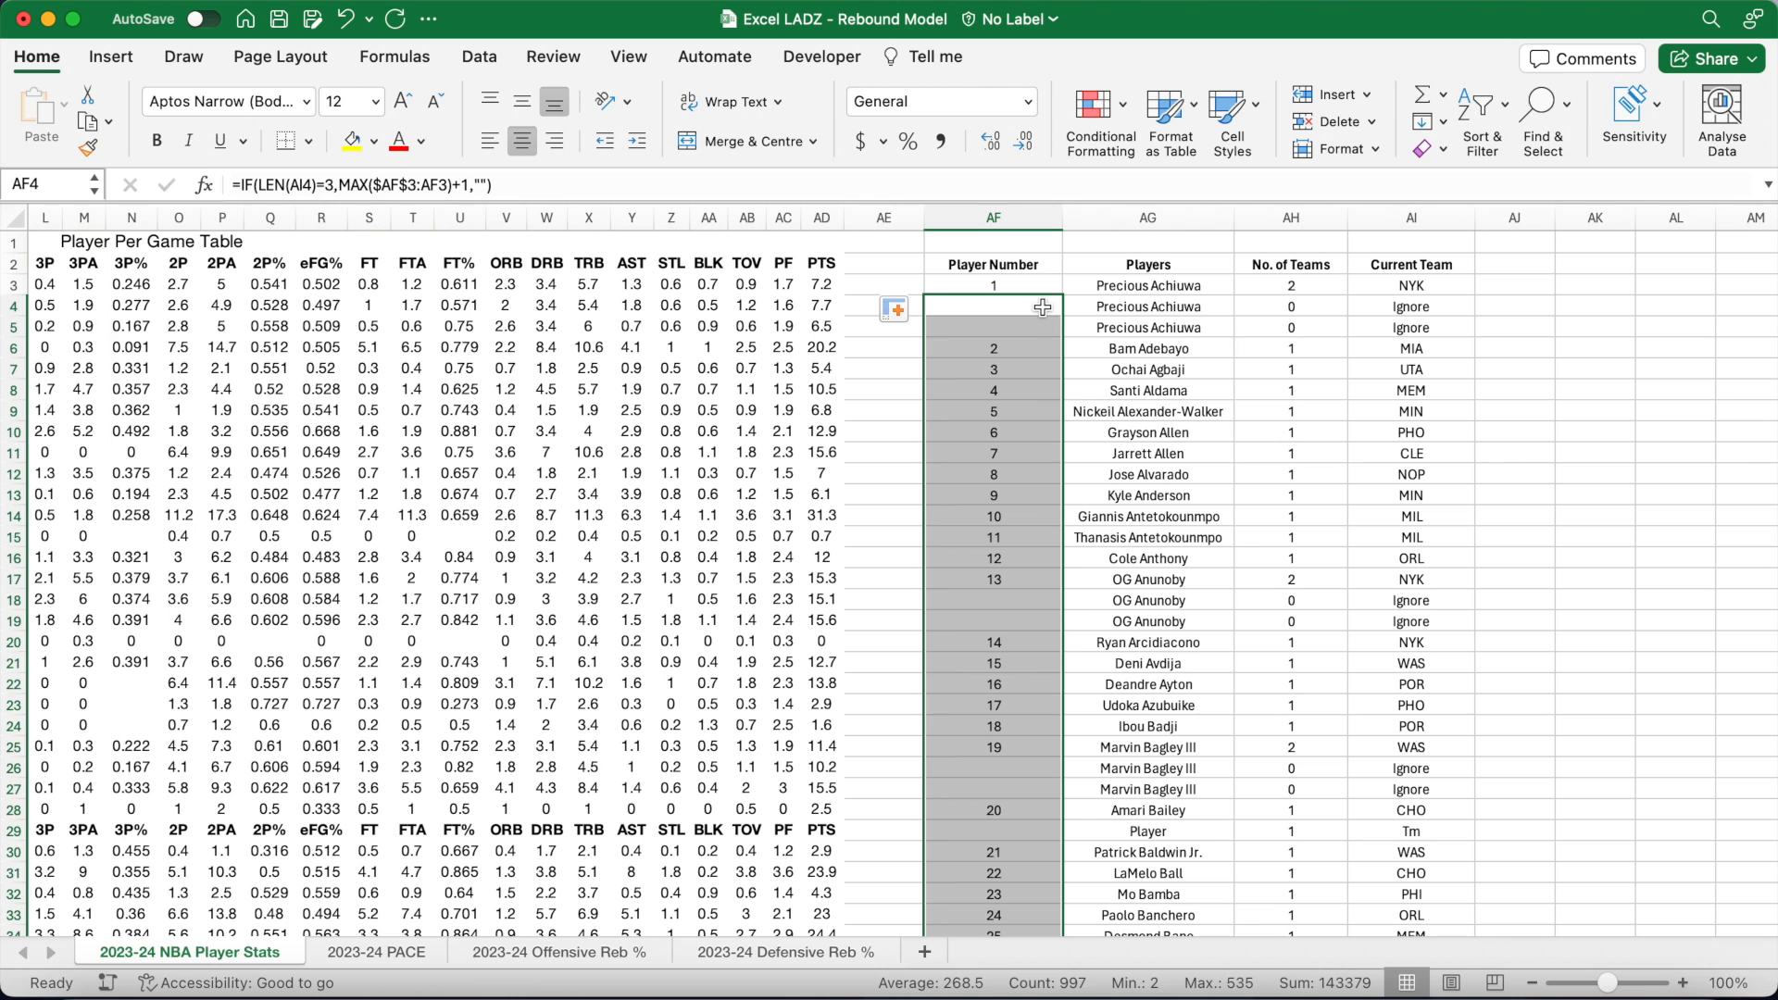
pyautogui.click(1030, 305)
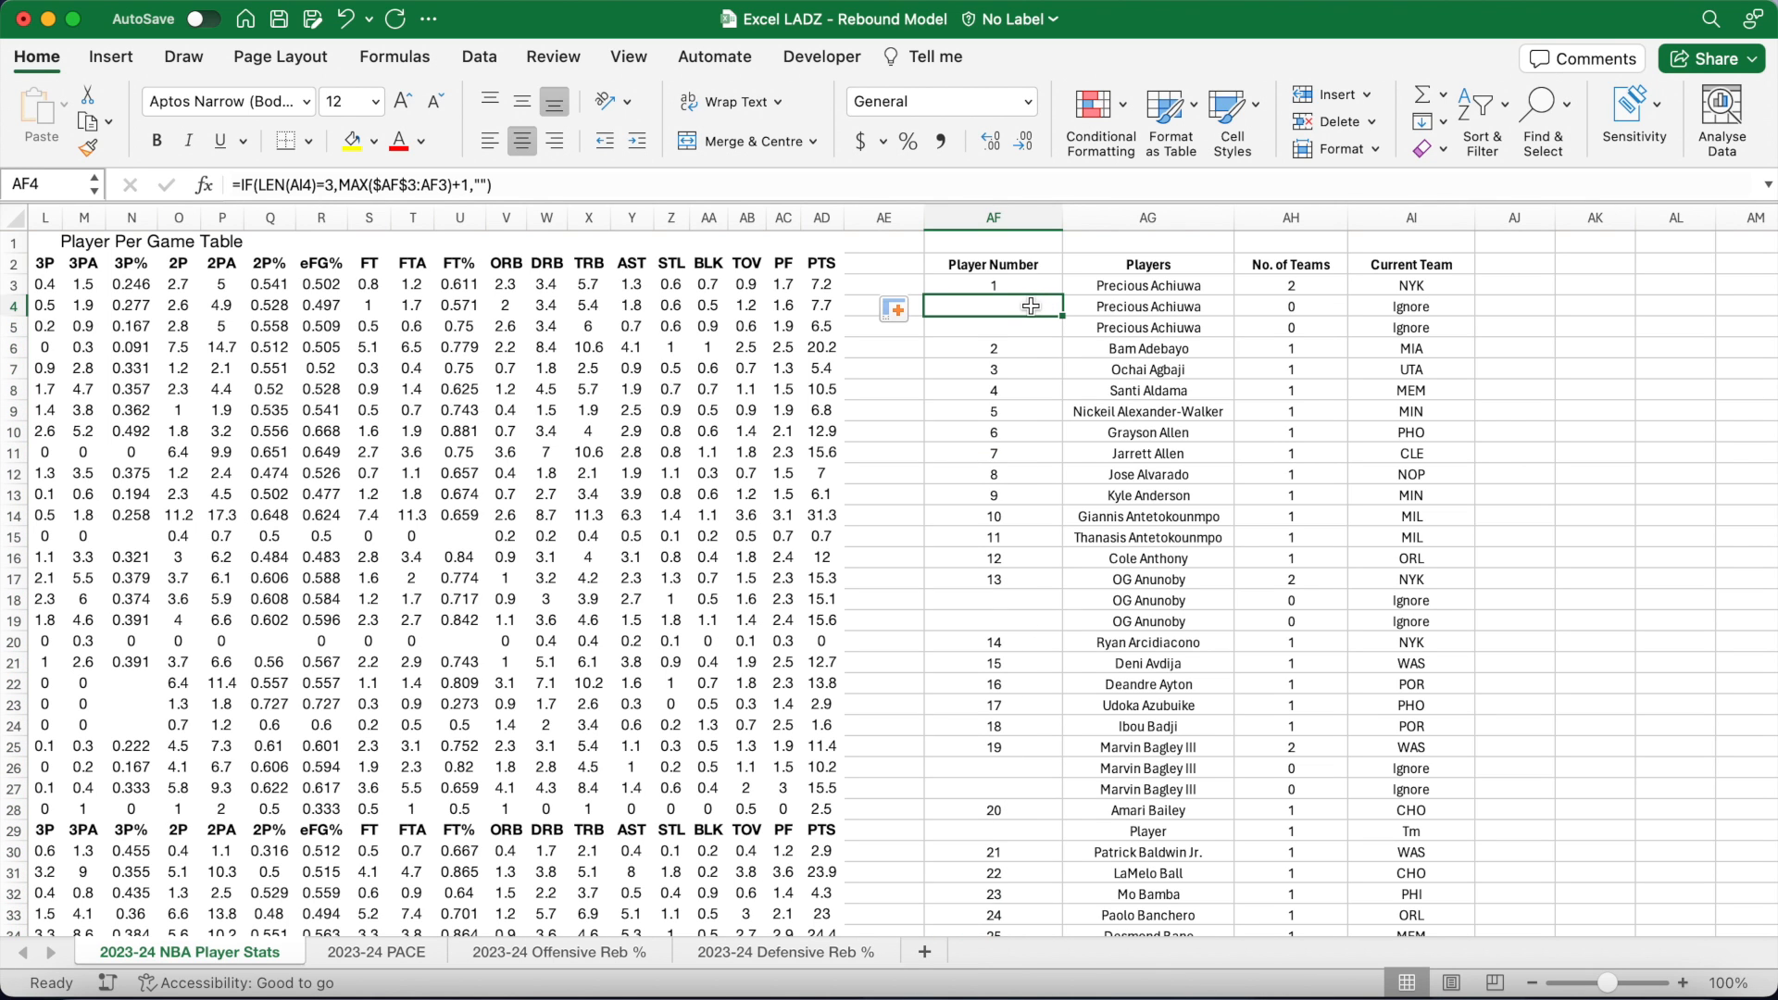
# Step: Widen column AK to 119 pixels
pyautogui.hscroll(5, 1031, 306)
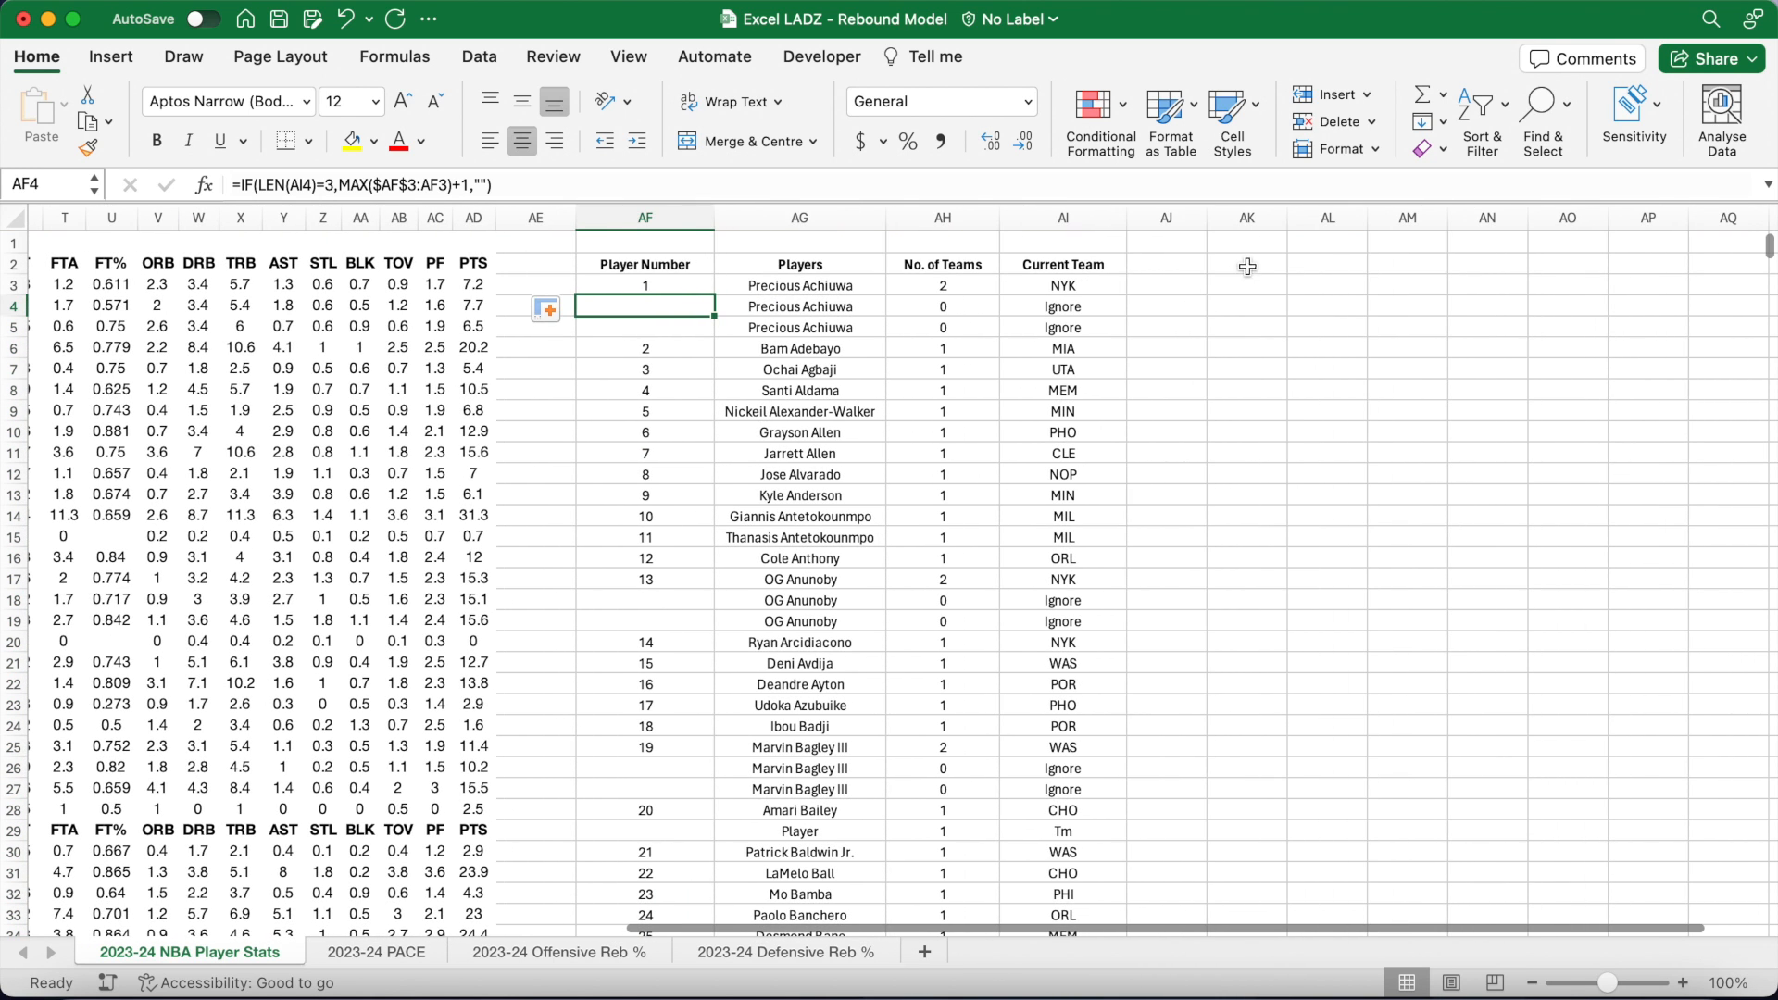
pyautogui.click(1247, 266)
pyautogui.moveTo(1287, 220); pyautogui.dragTo(1358, 223)
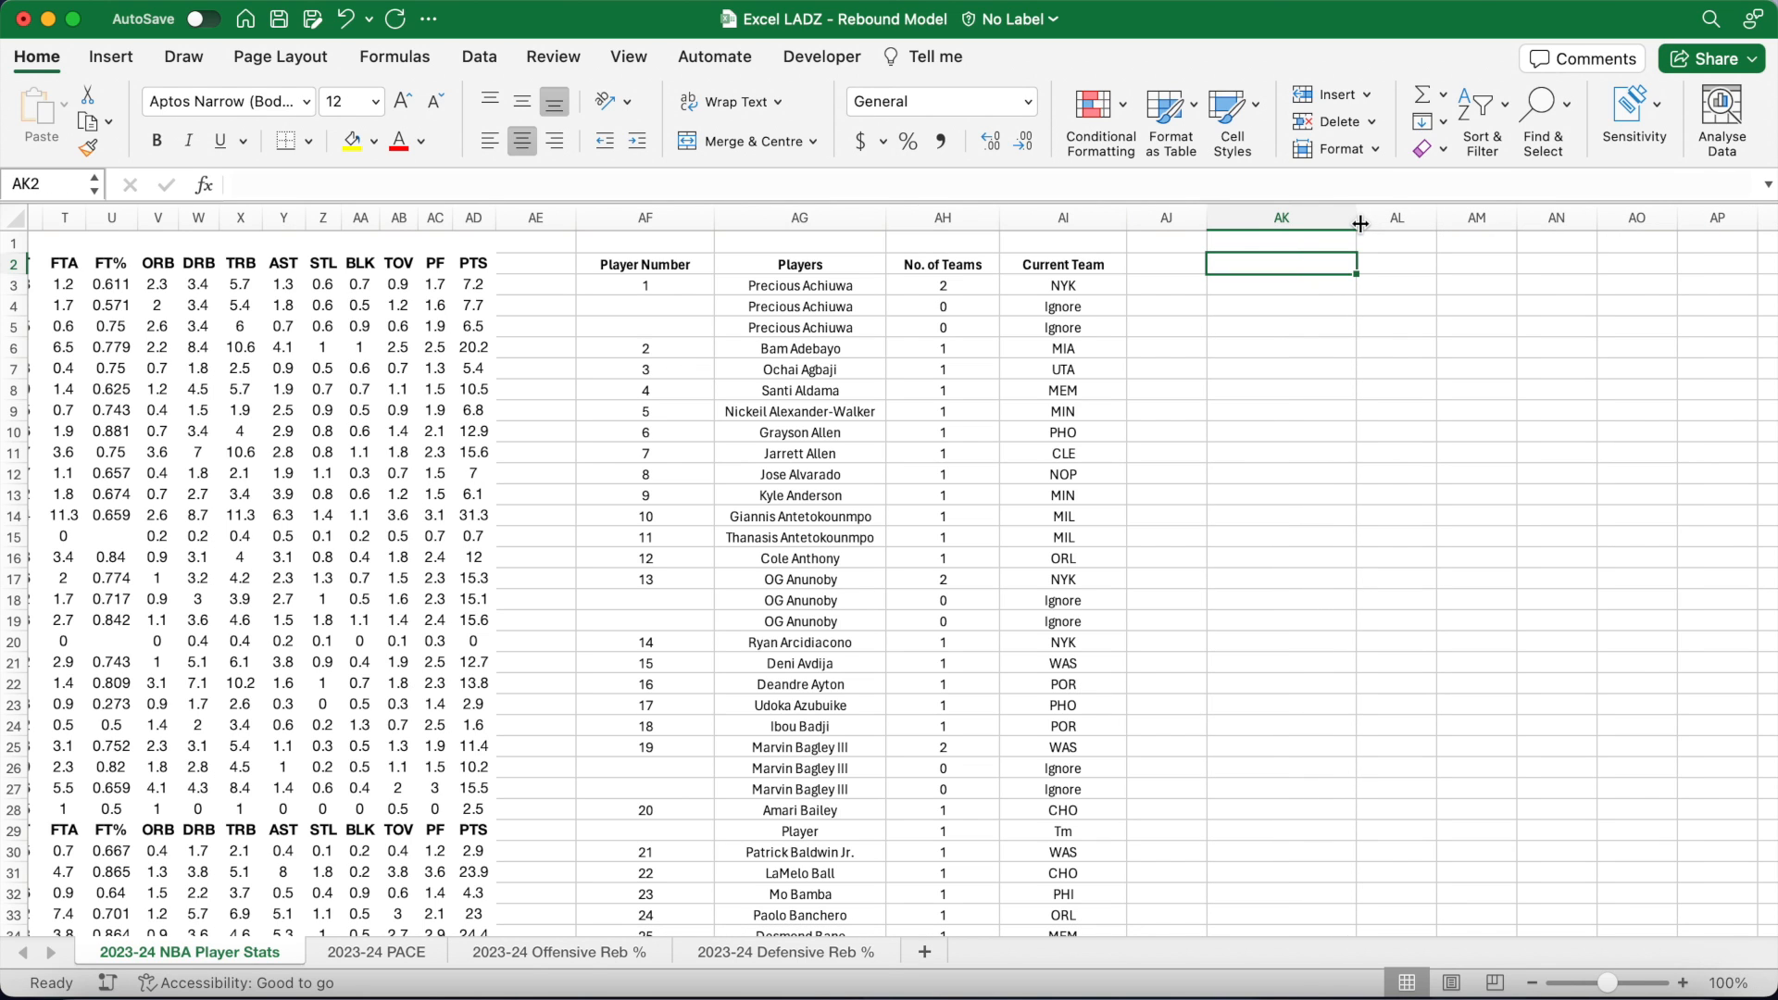
# Step: Widen column AK a bit more and add the 'Unique Players' header
pyautogui.moveTo(1359, 224); pyautogui.dragTo(1389, 224)
pyautogui.write('Uni')
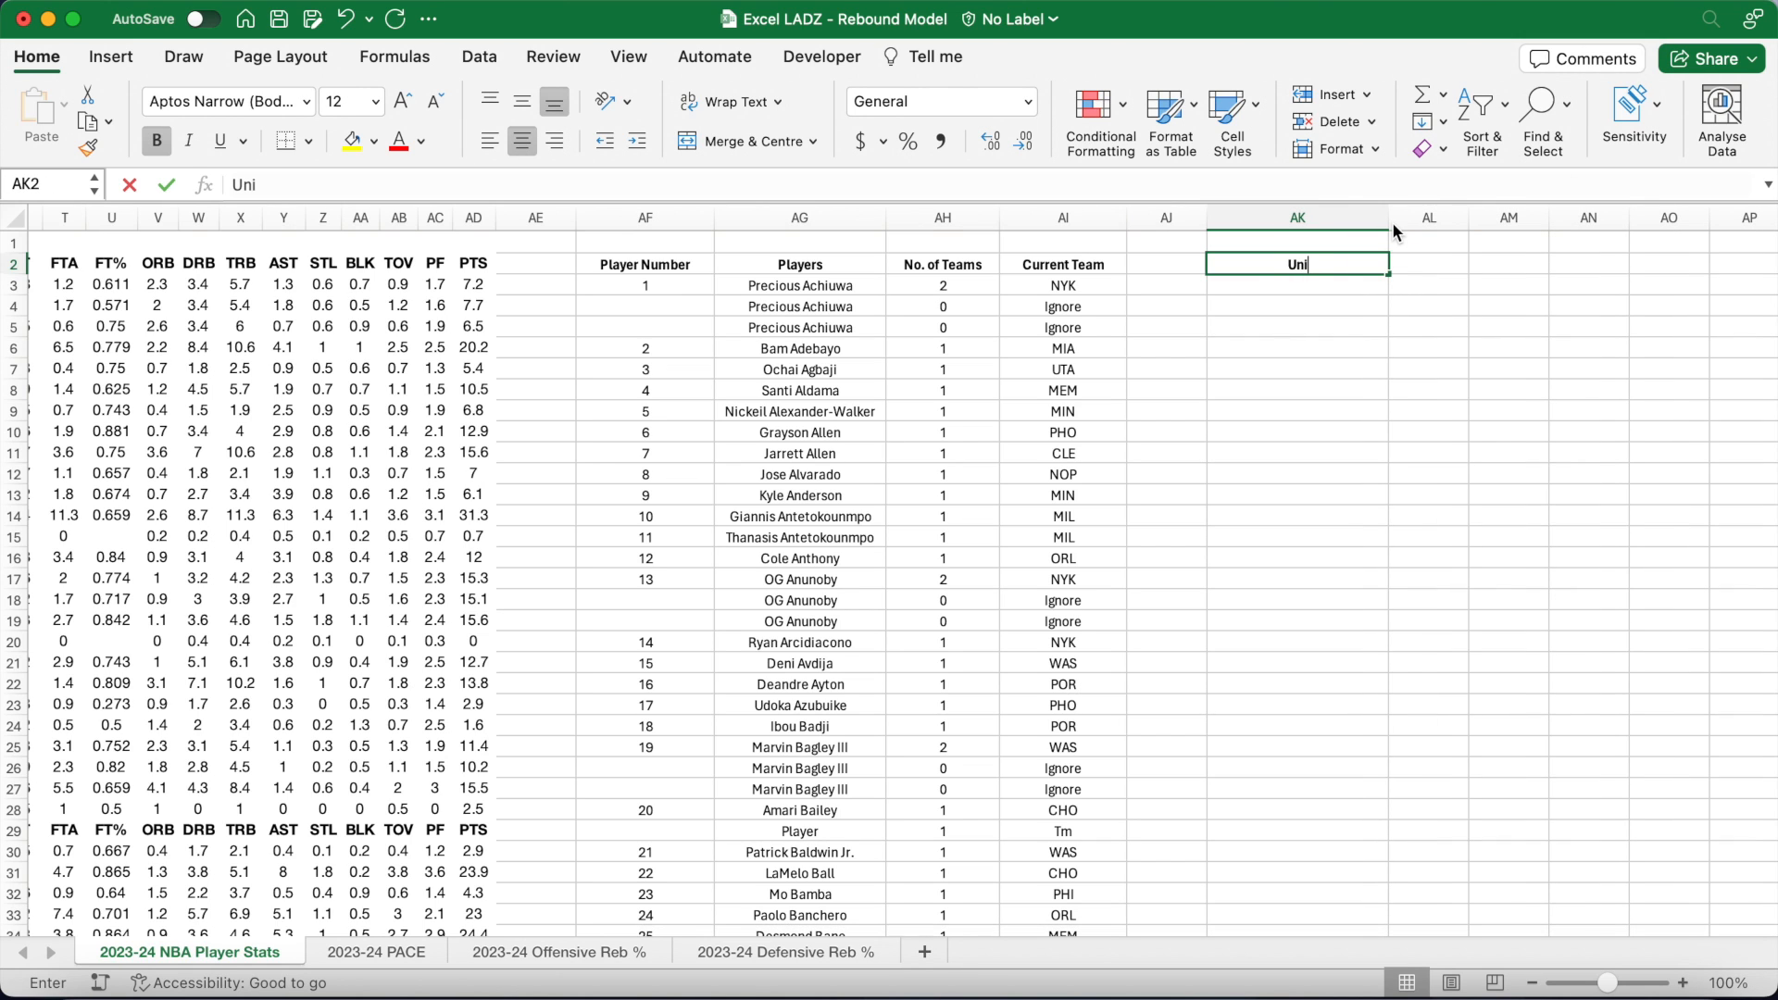
pyautogui.write('que Players')
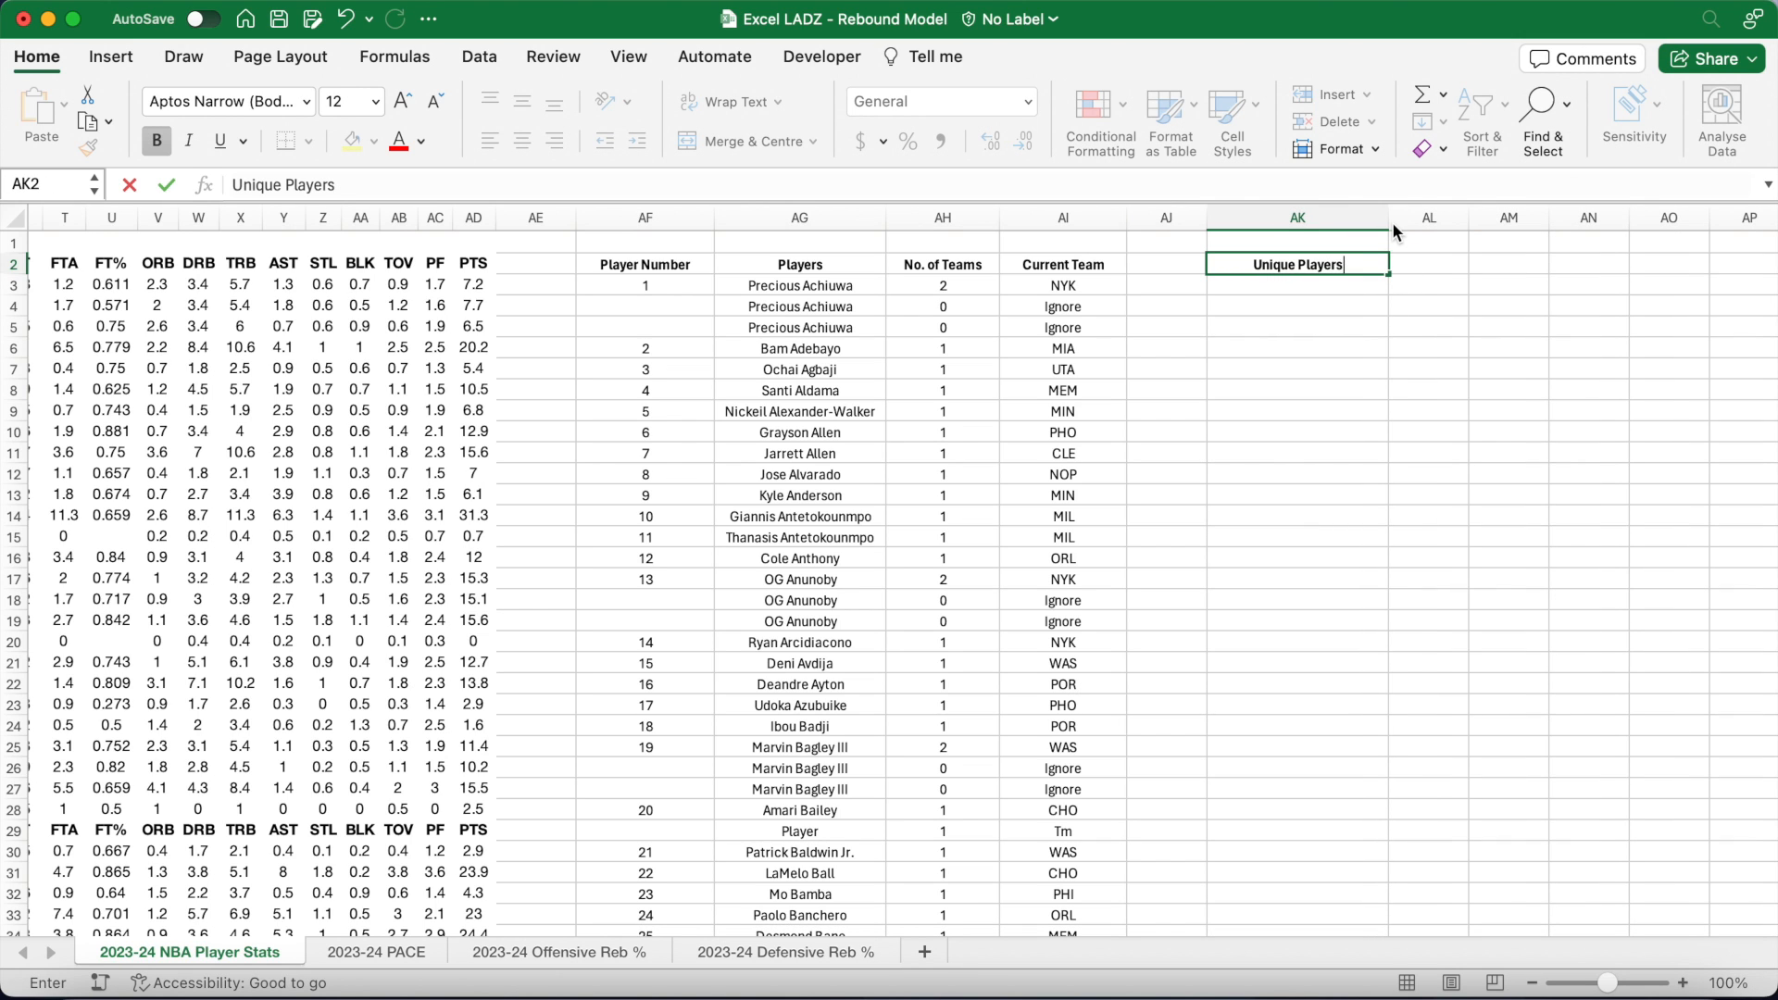
pyautogui.press('Return')
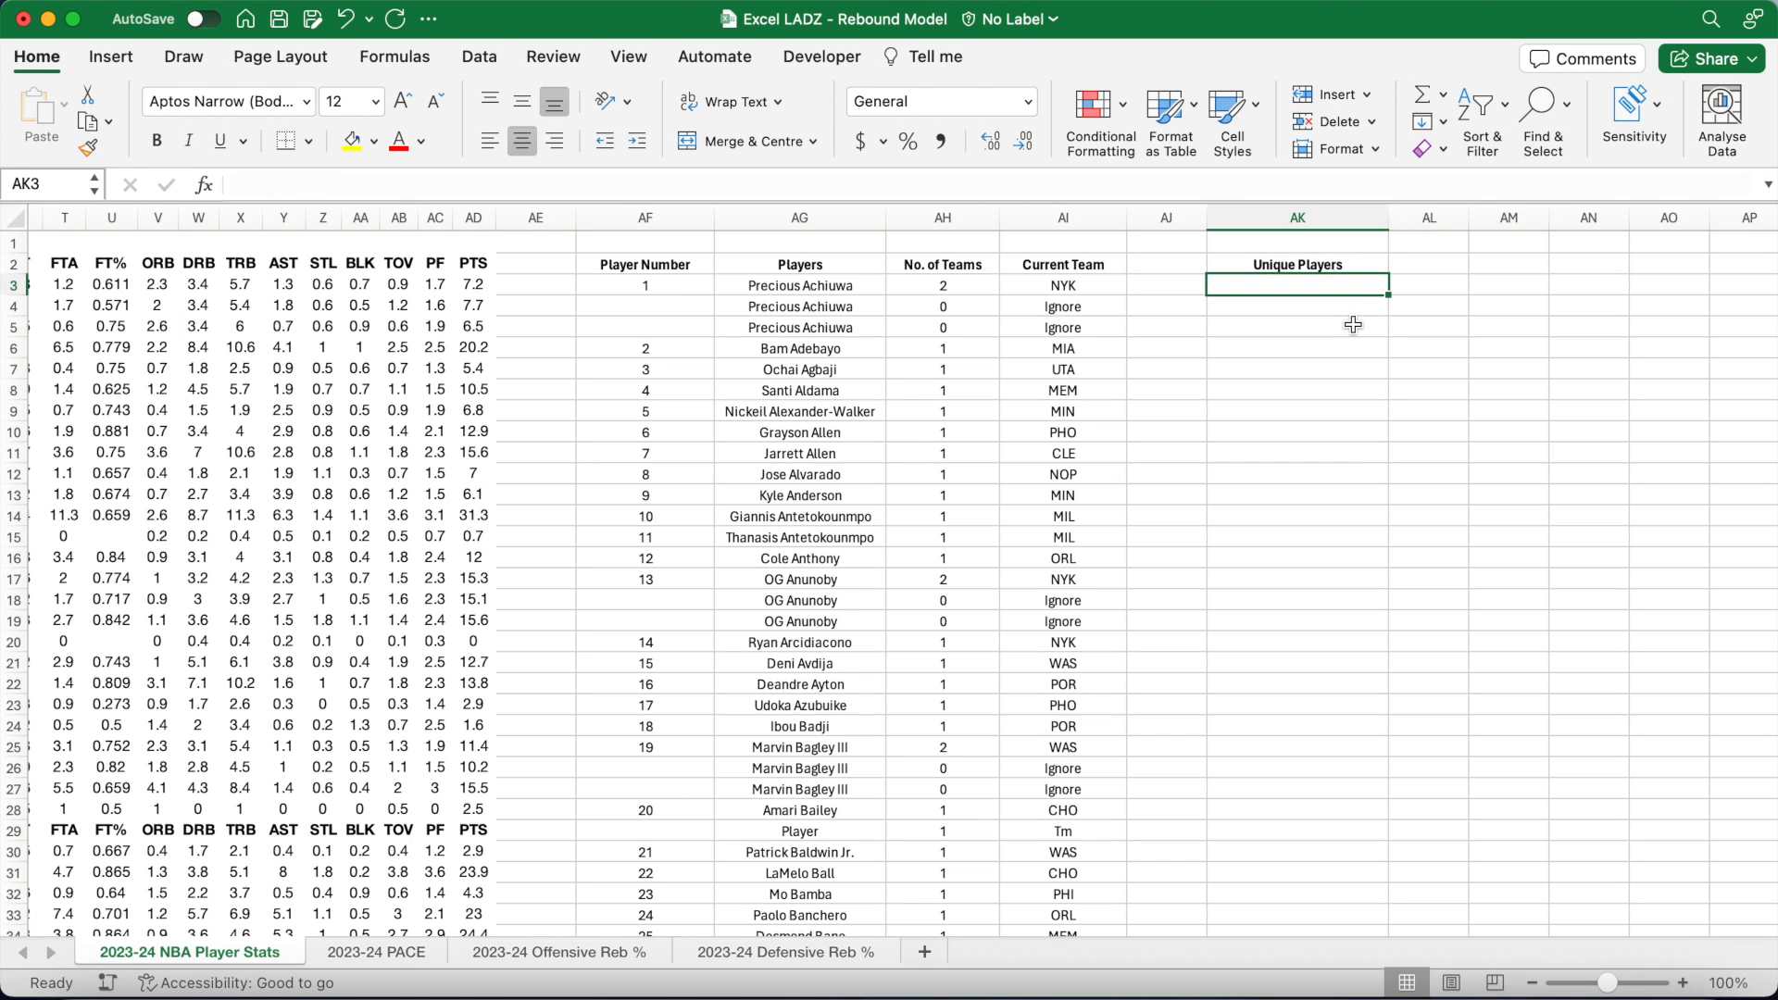
# Step: Fill AK3:AK1000 with =IFERROR(VLOOKUP(ROW()-2,$AF$3:$AI$3000,2,FALSE),"")
pyautogui.click(1192, 188)
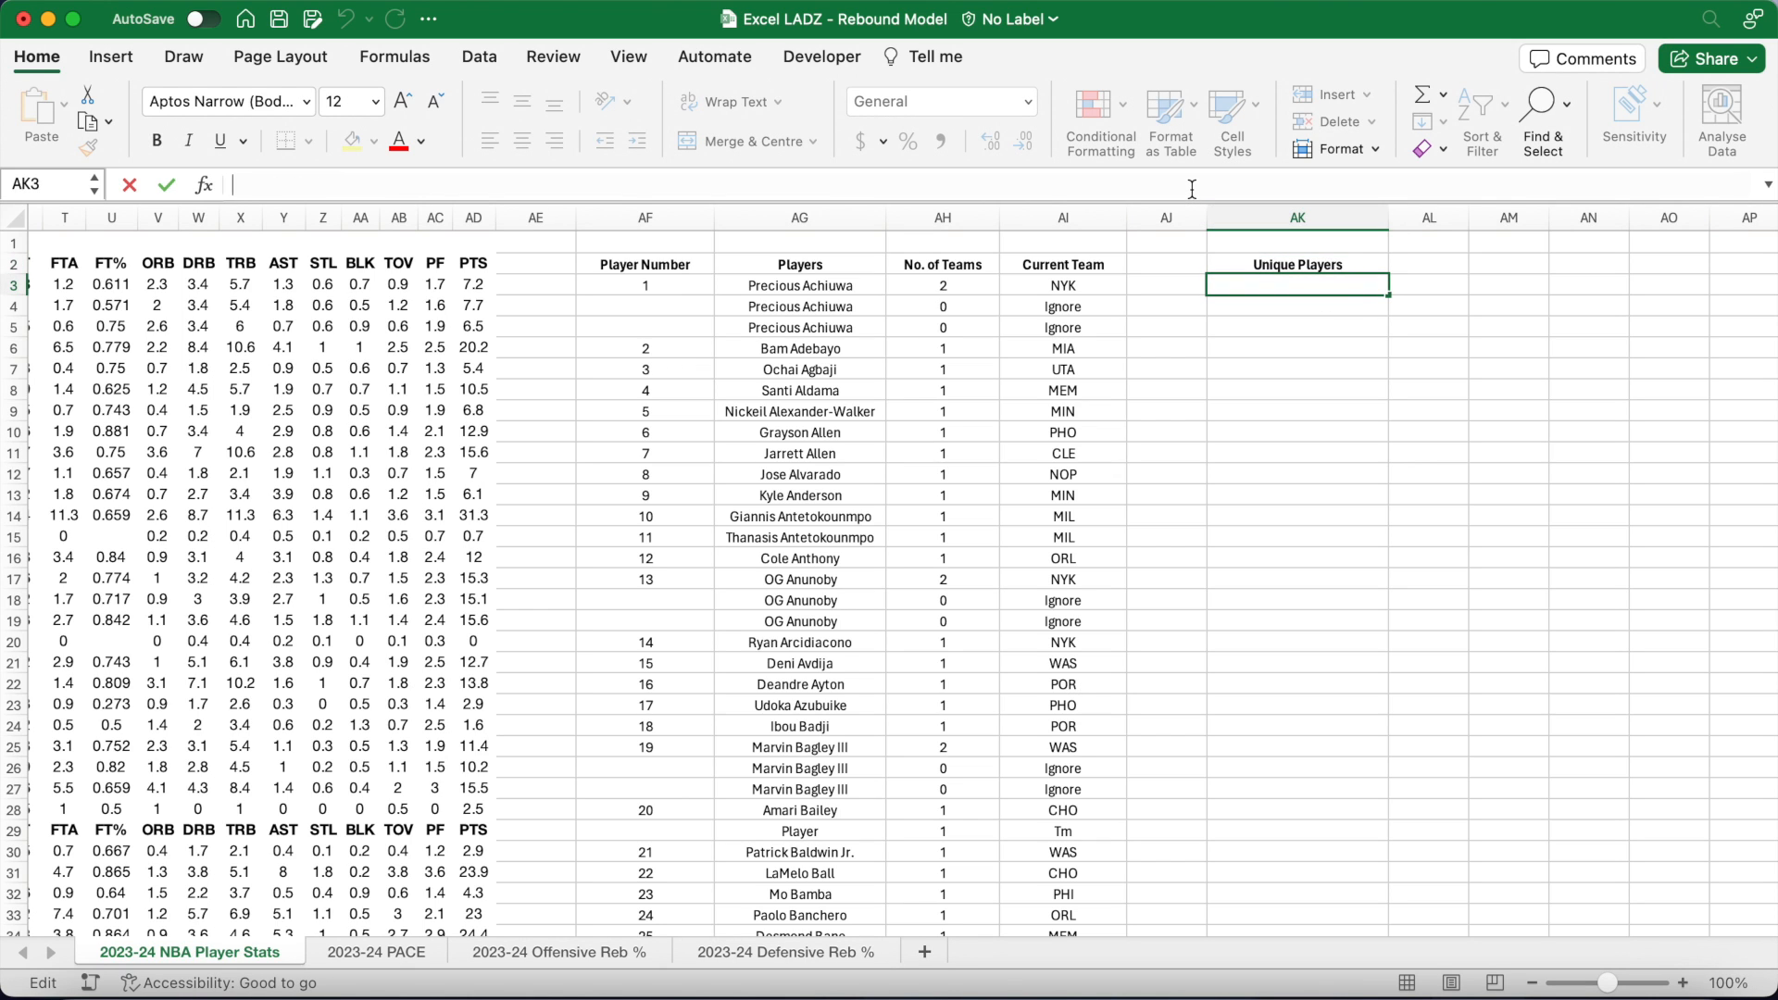
pyautogui.write('=')
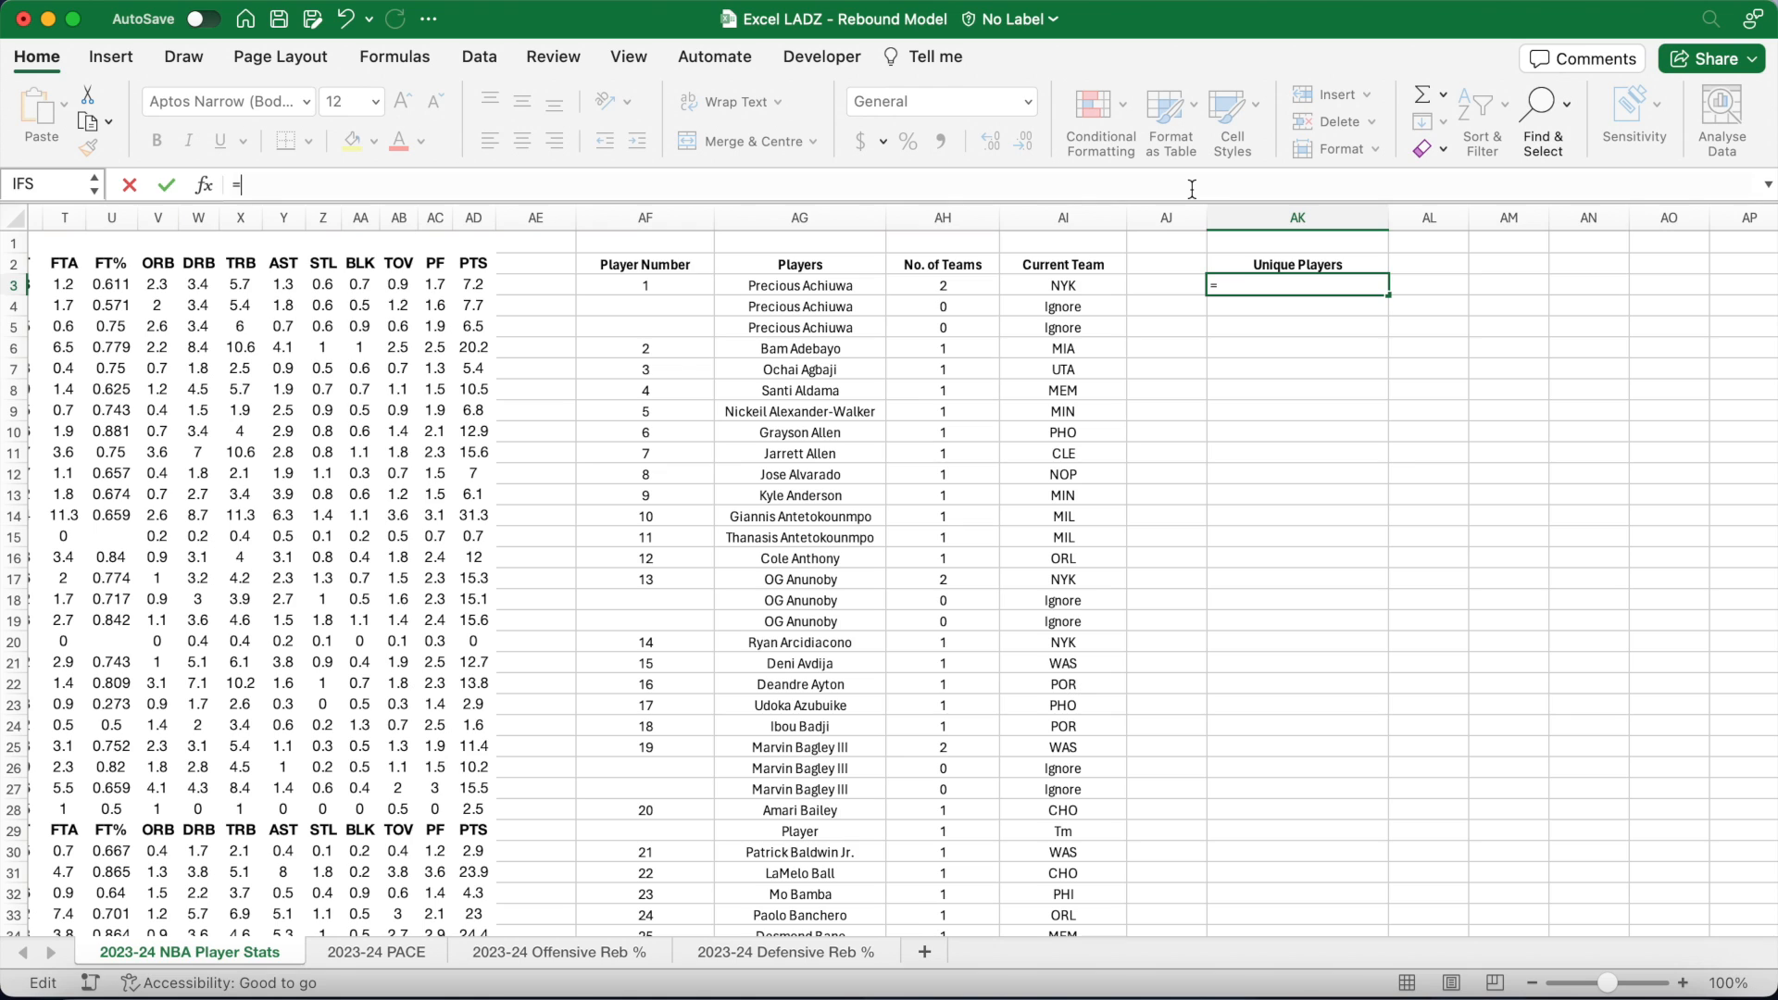
pyautogui.write('IFERROR')
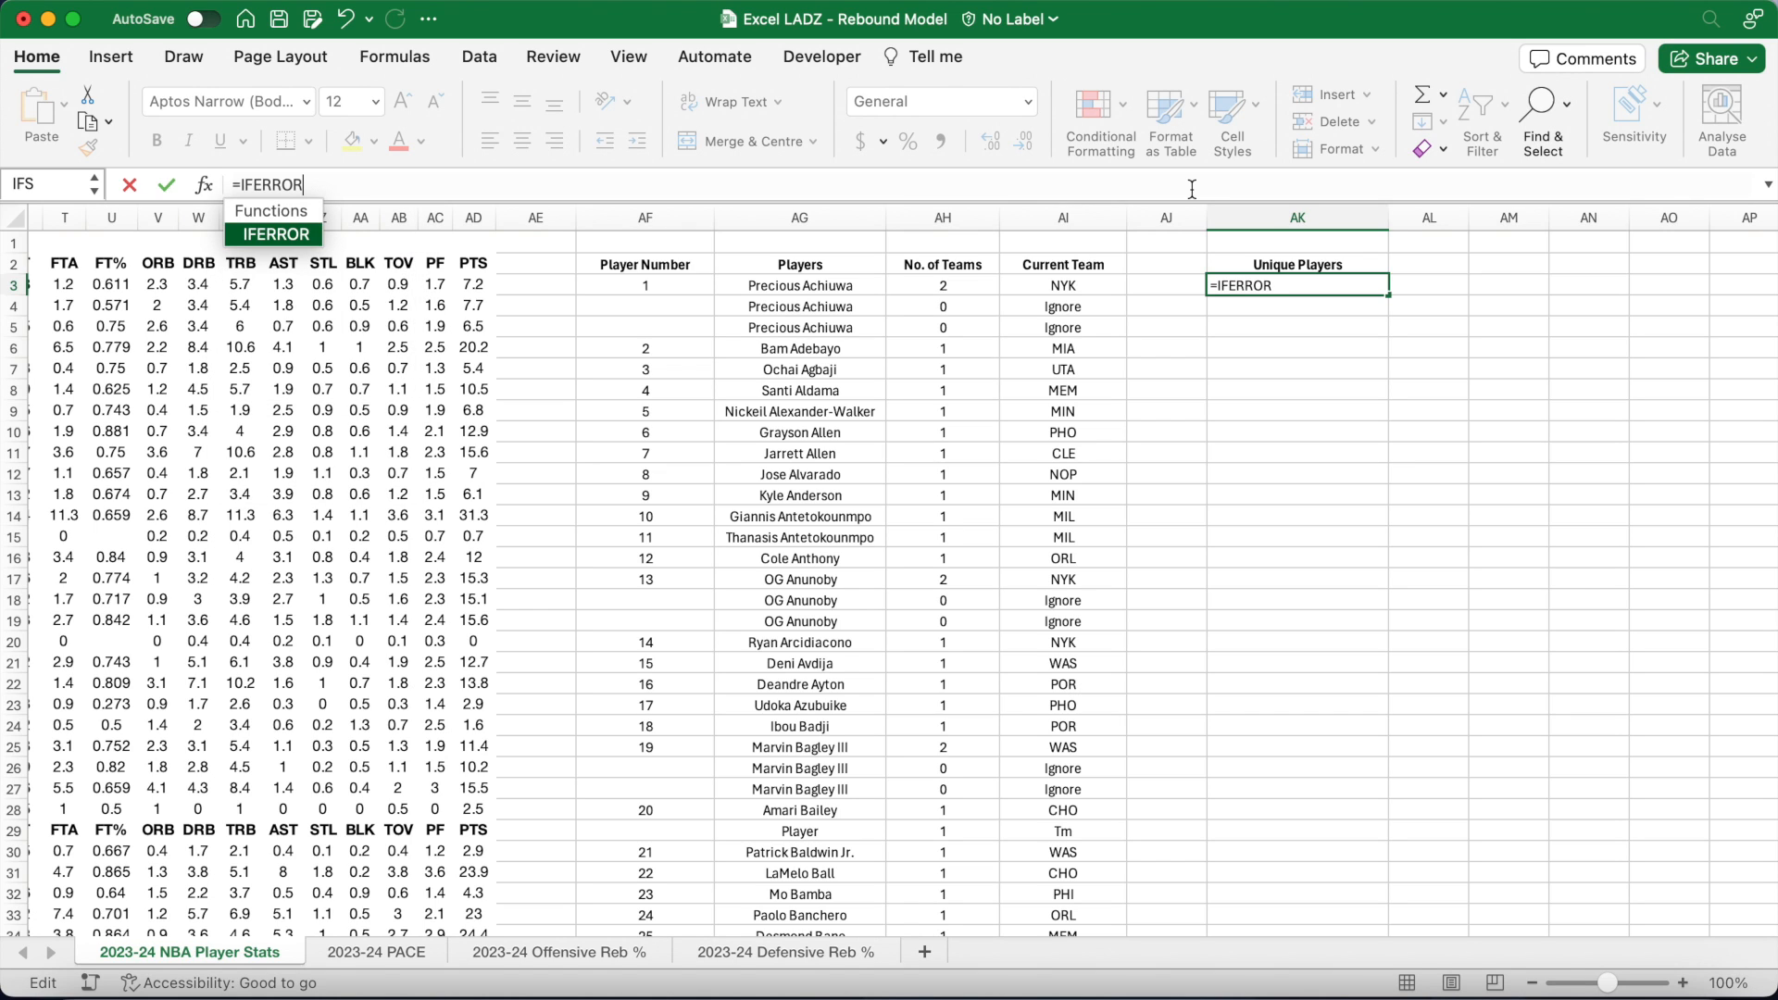
pyautogui.write('(VLOO')
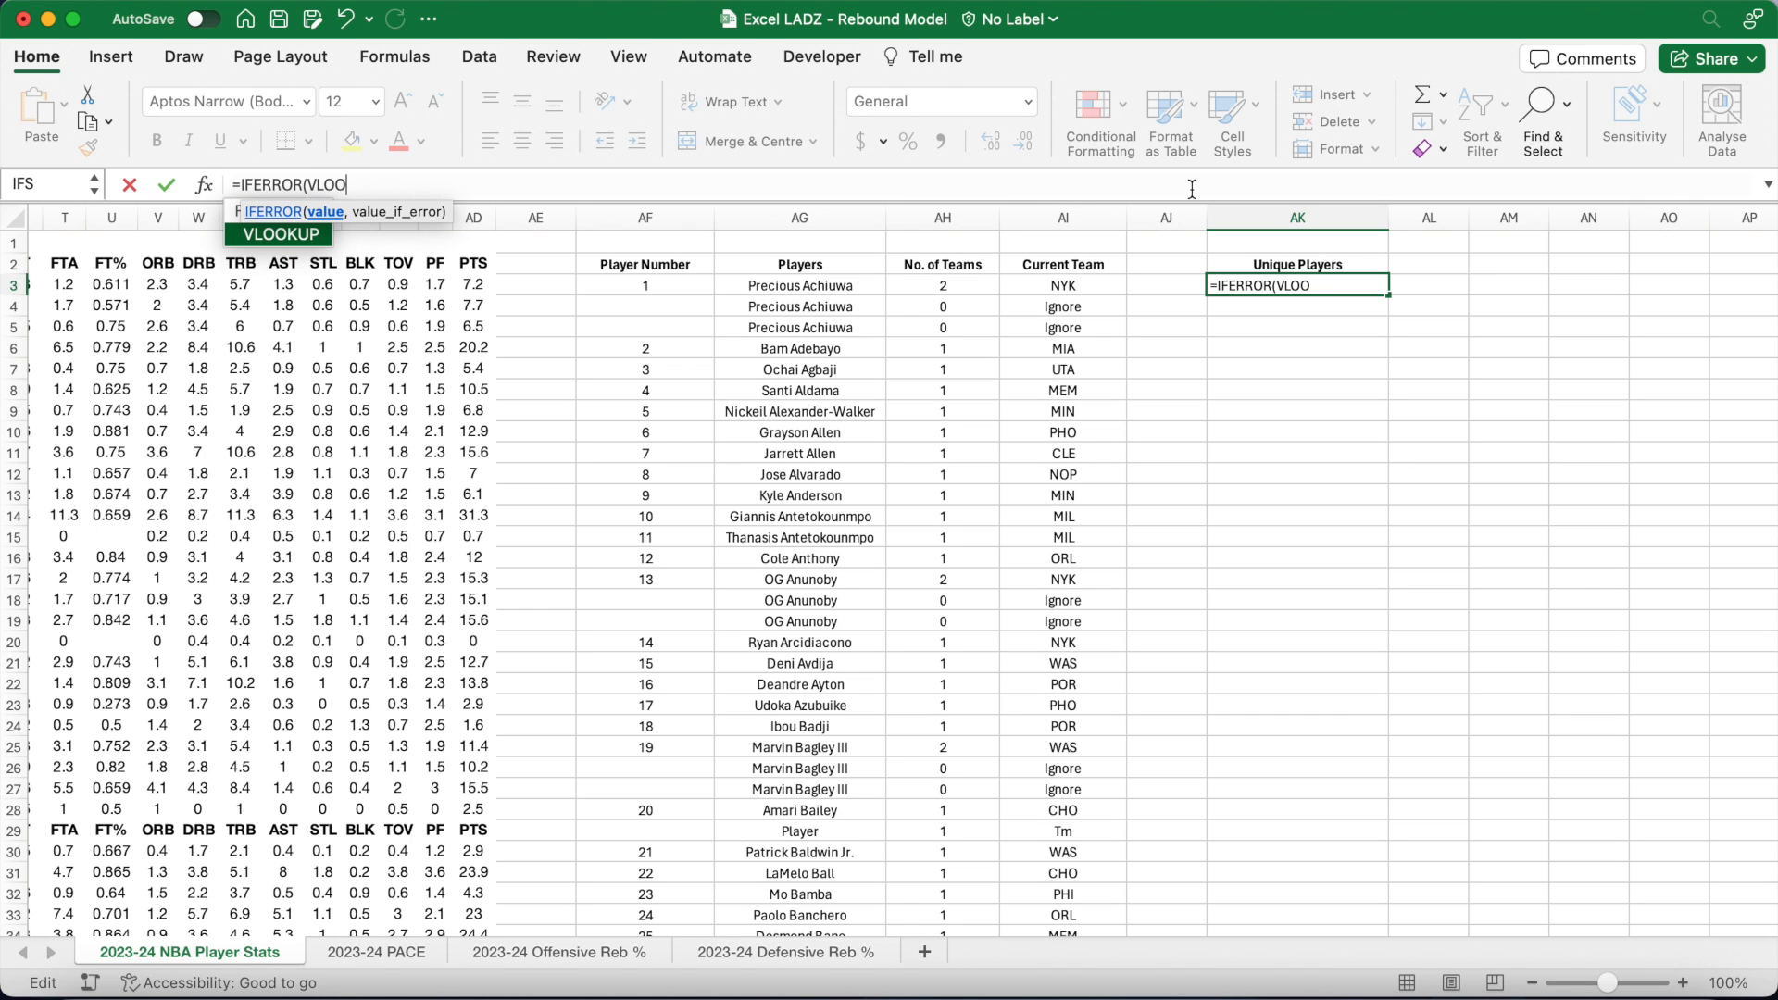
pyautogui.write('KUP(')
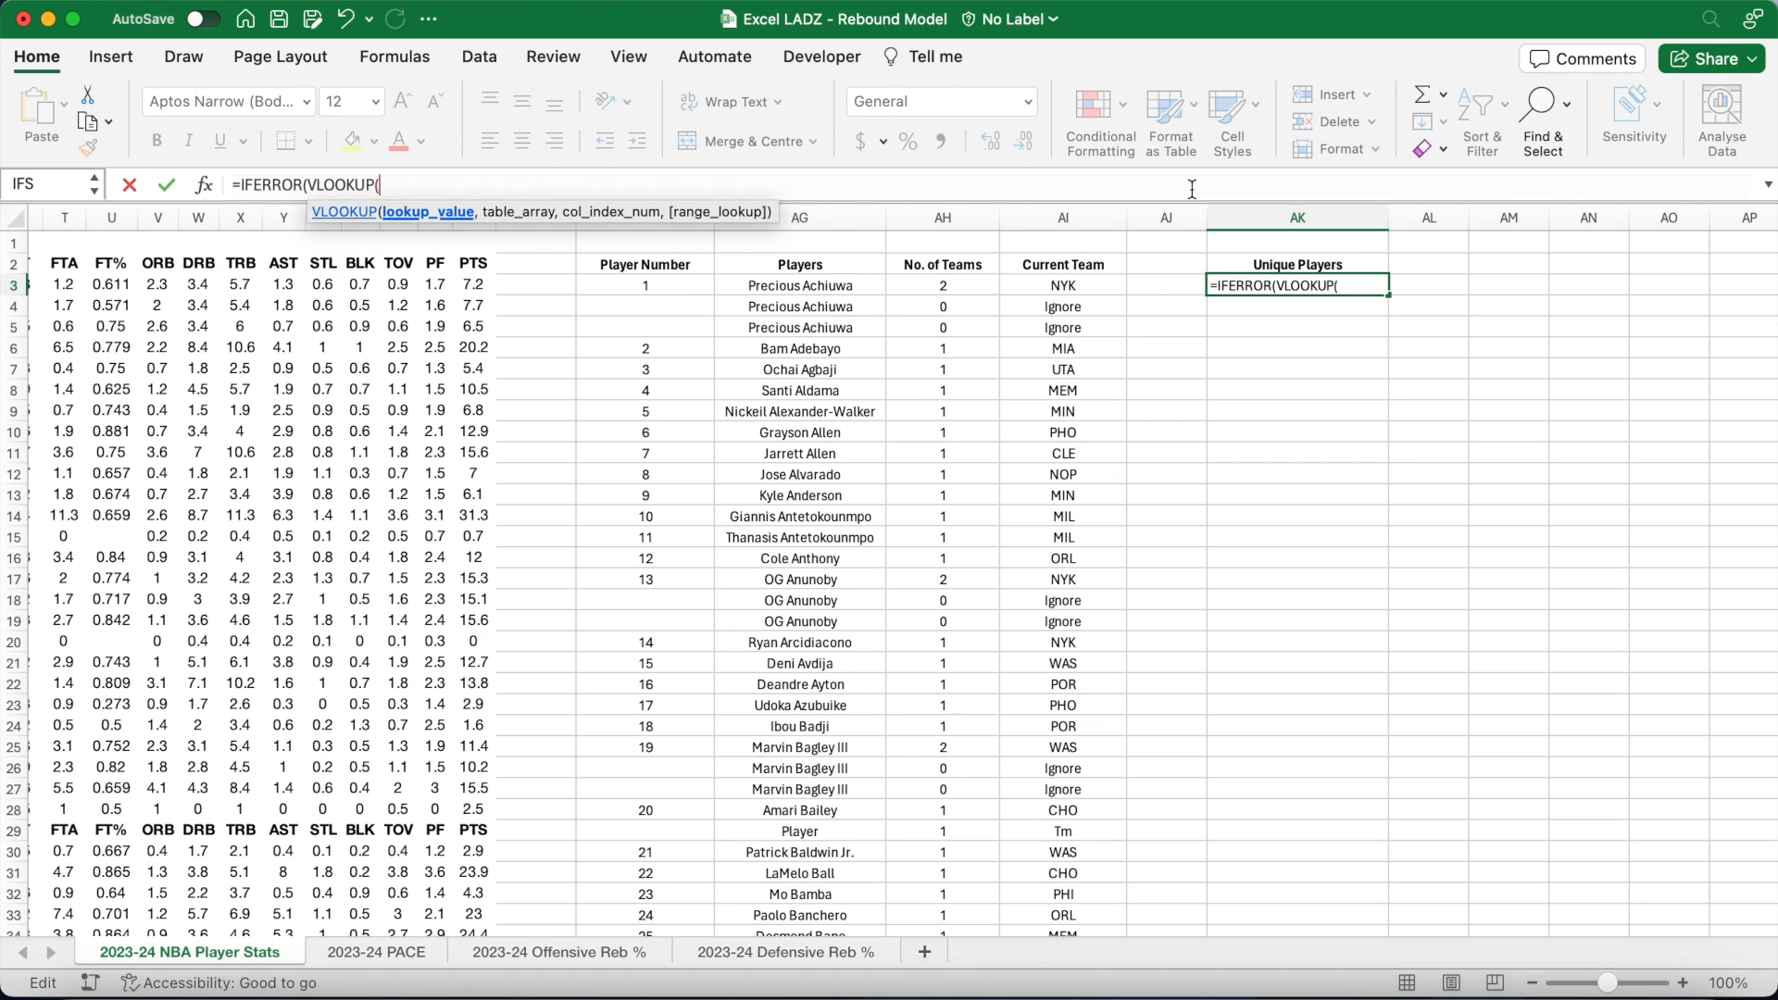
pyautogui.write('ROW()-2,')
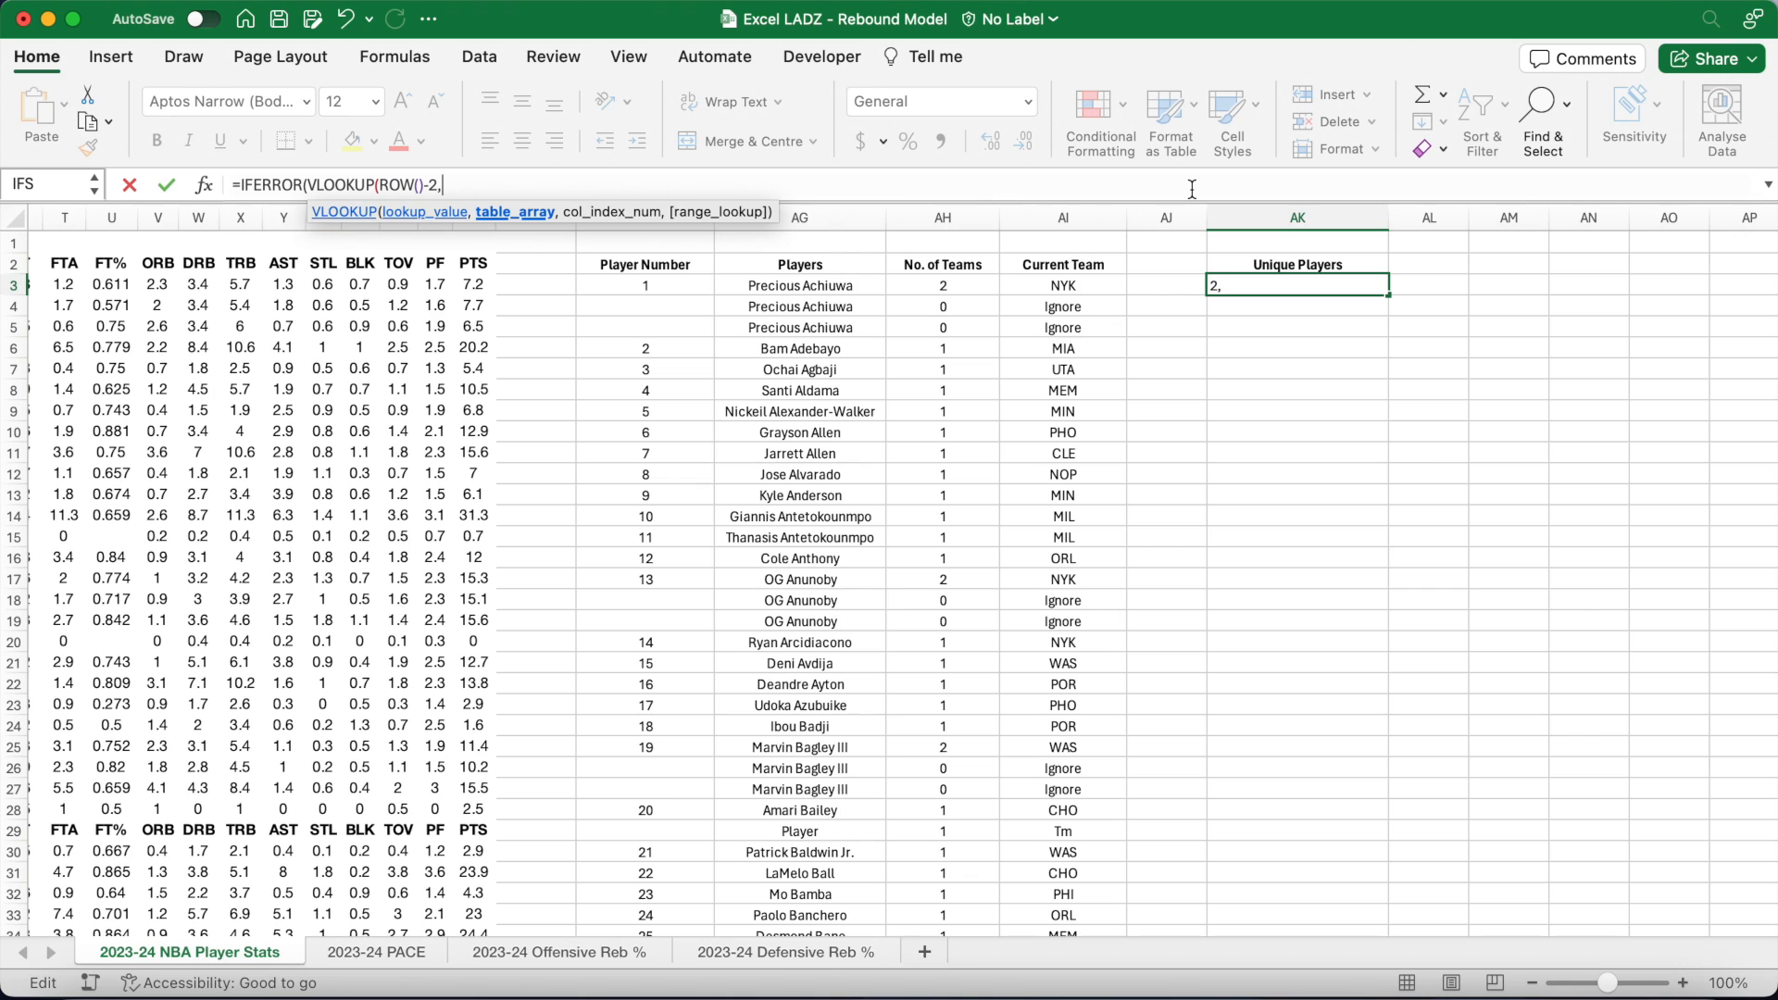
pyautogui.write('$AF$3:$AI$3000')
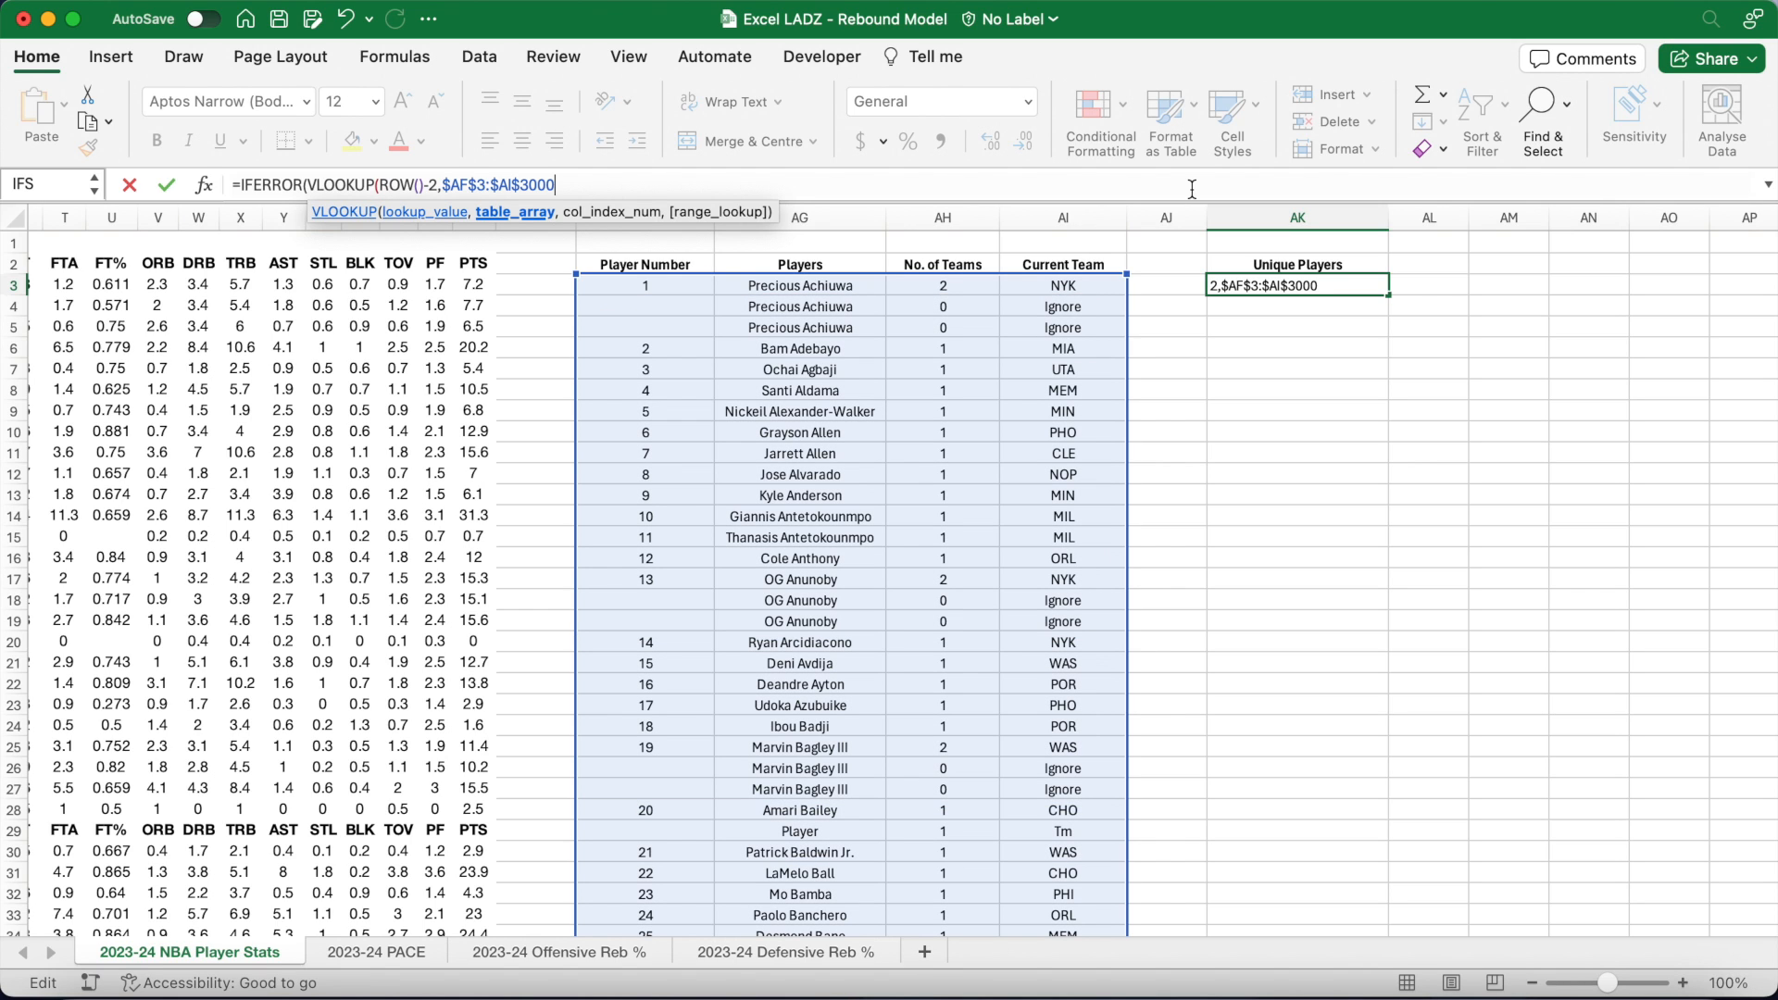
pyautogui.write(',2,F')
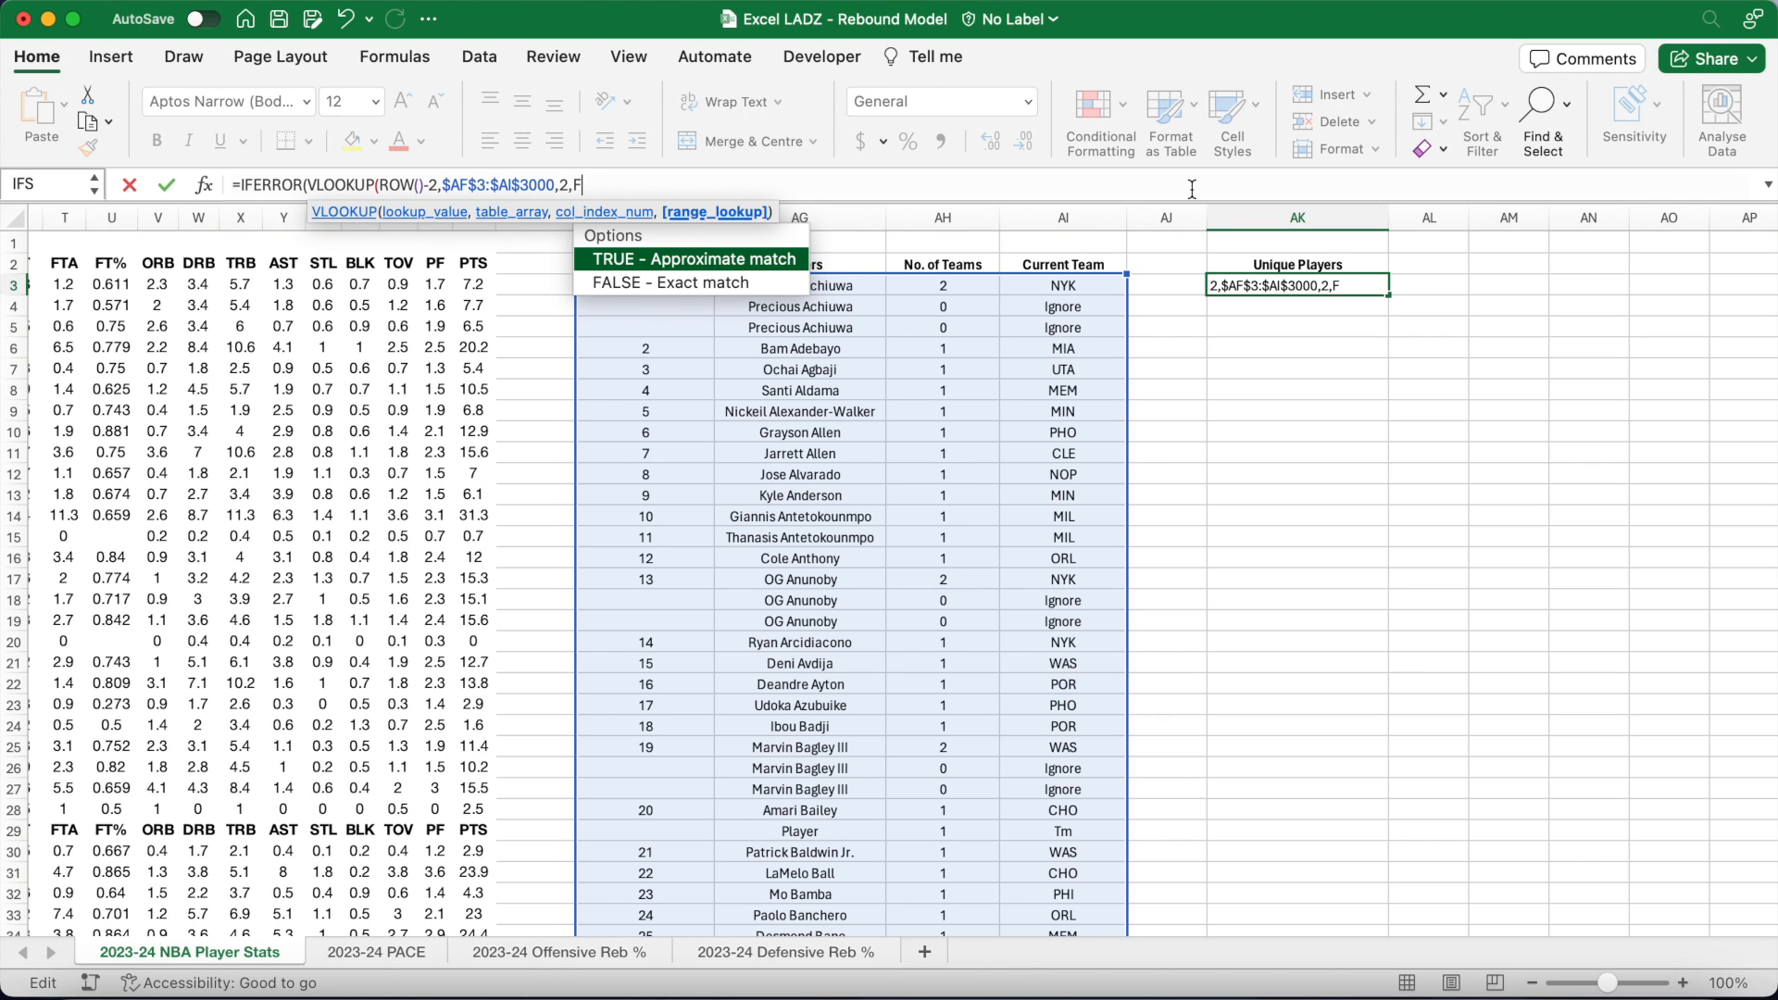
pyautogui.write('ALSE),')
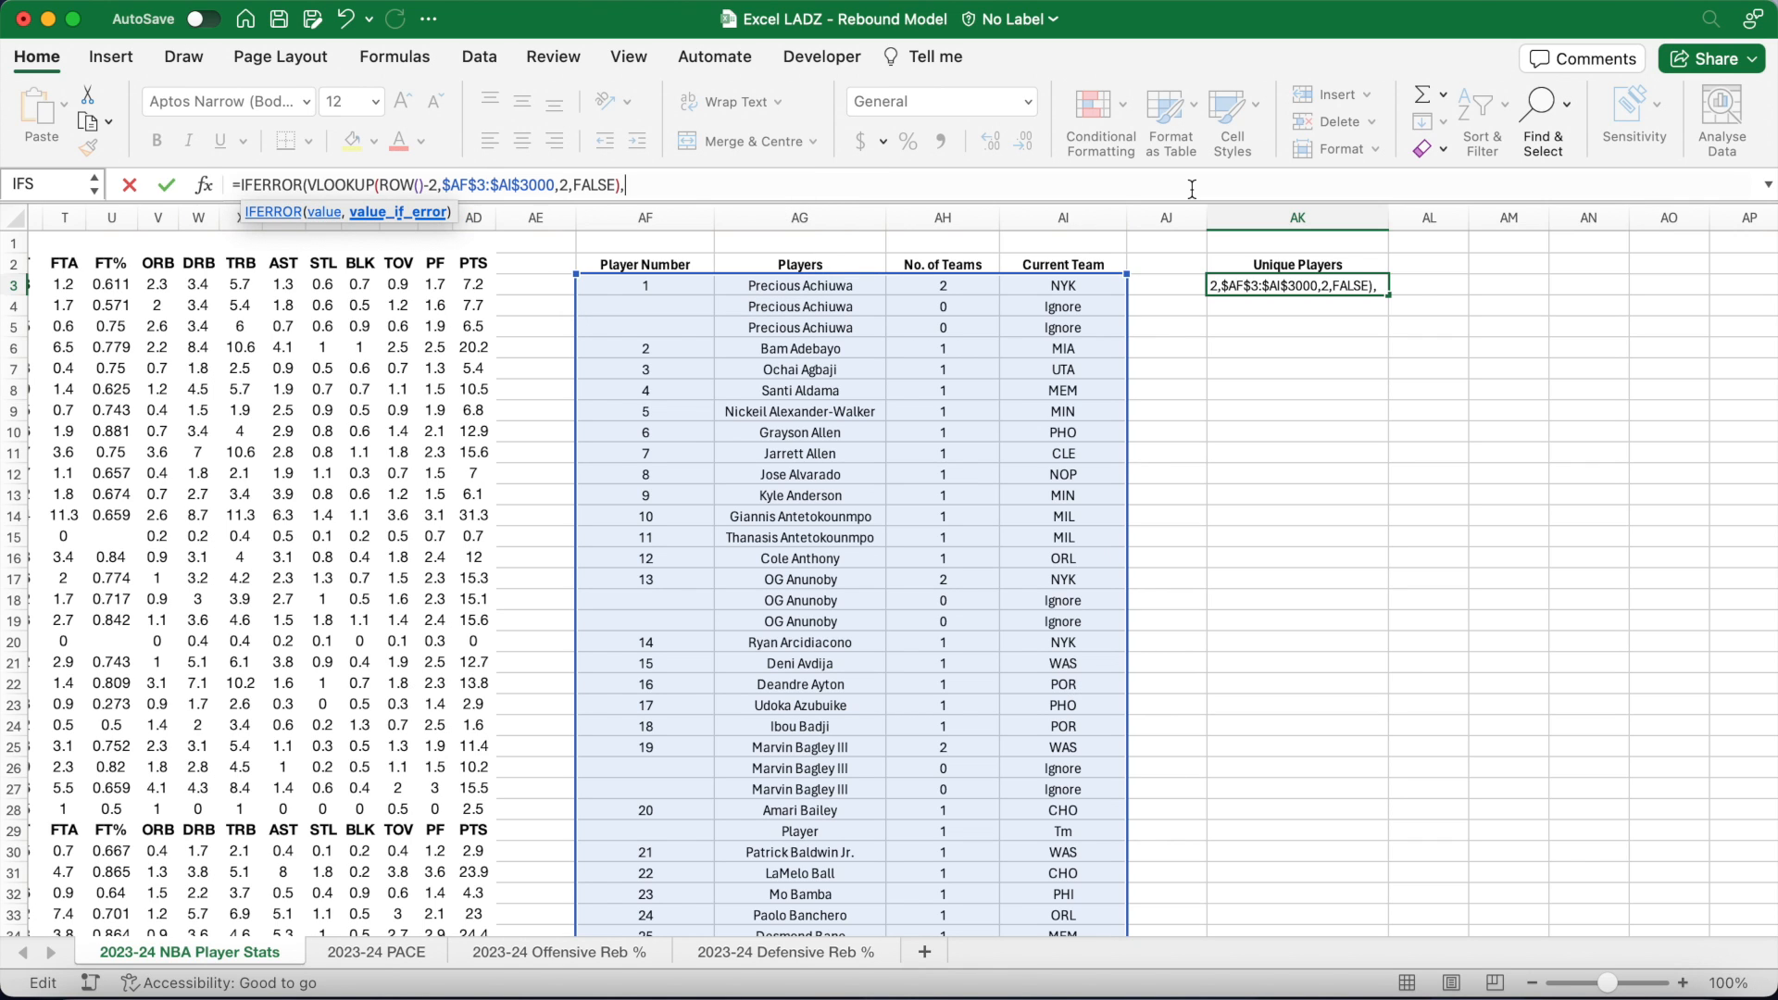
pyautogui.write('"")')
pyautogui.press('Return')
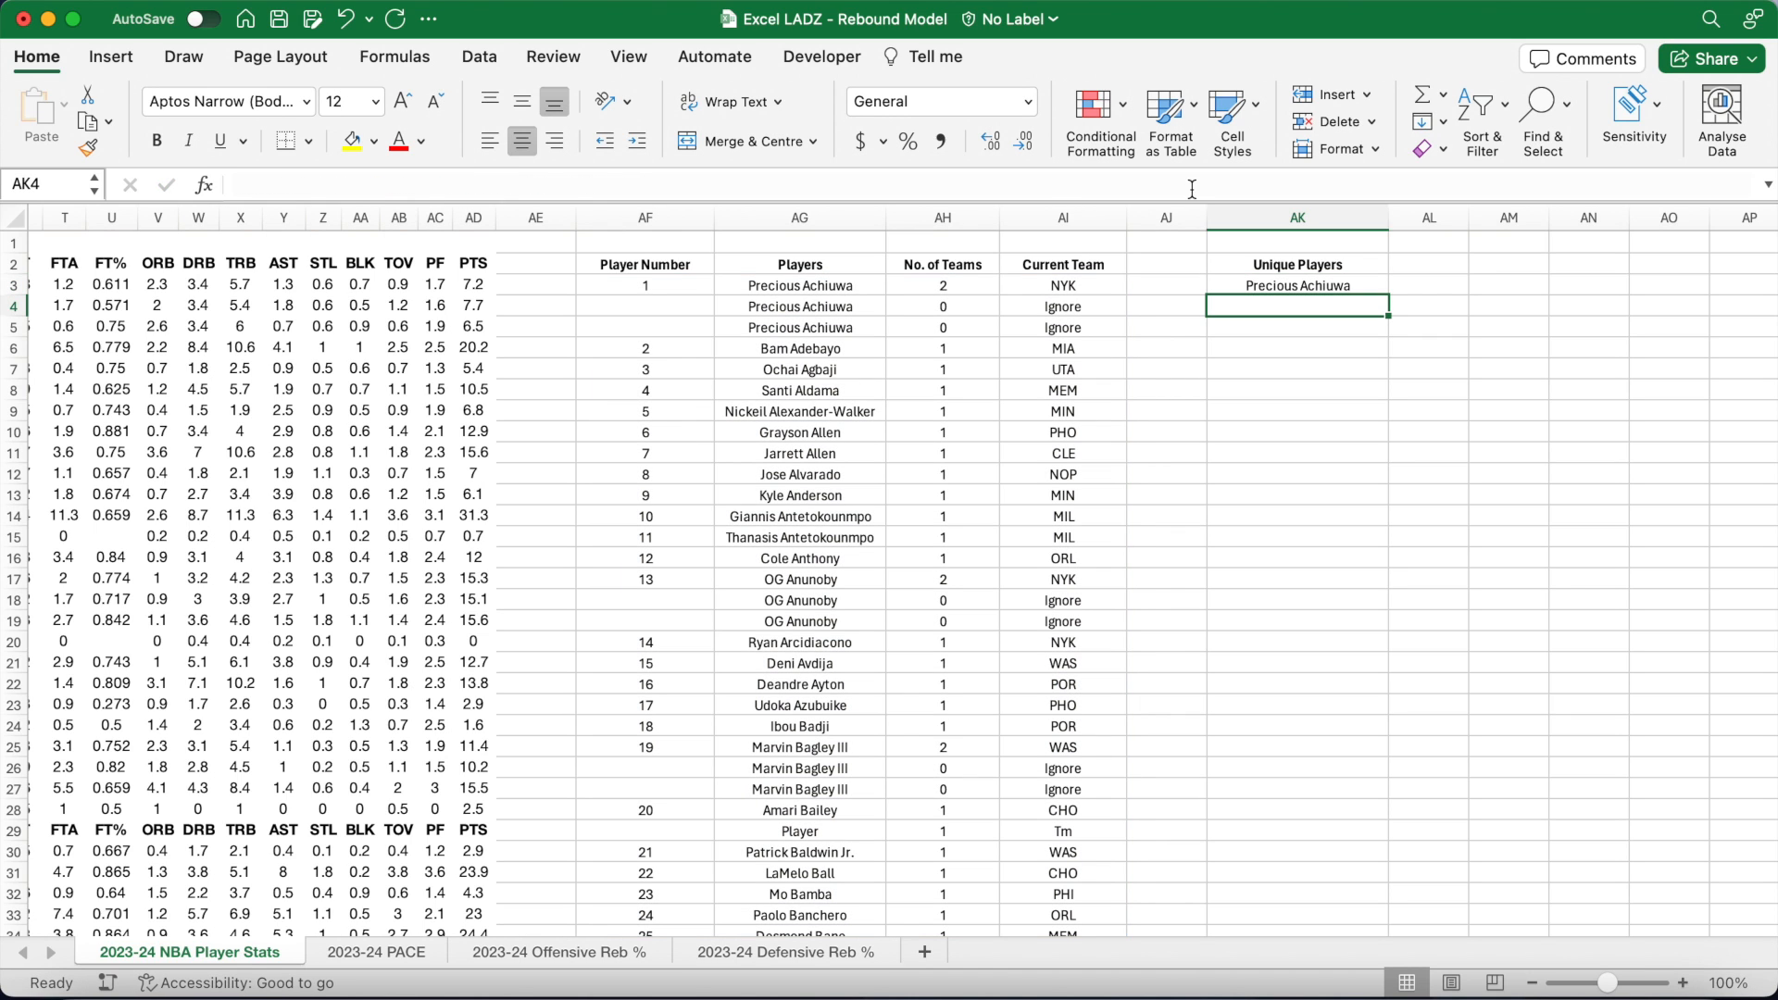
pyautogui.click(1296, 287)
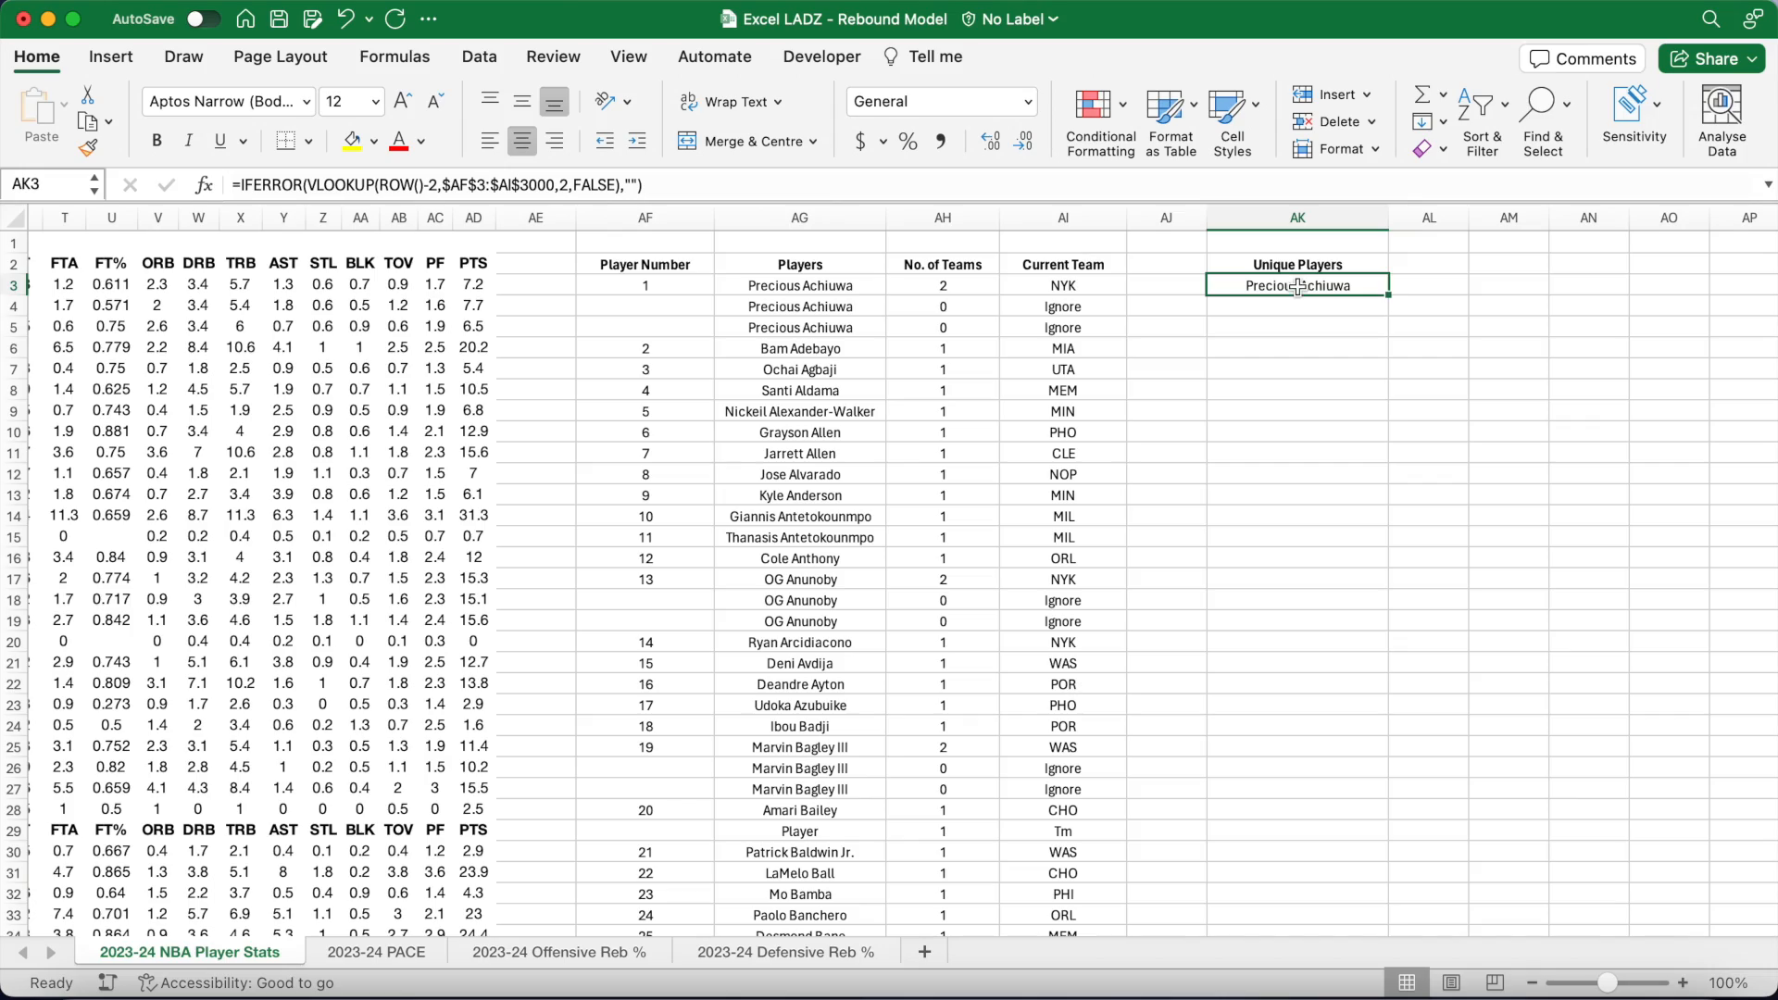
pyautogui.moveTo(1389, 306)
pyautogui.mouseDown()
pyautogui.moveTo(1315, 963)
pyautogui.moveTo(1296, 894)
pyautogui.moveTo(1315, 963)
pyautogui.moveTo(1334, 830)
pyautogui.moveTo(1334, 858)
pyautogui.mouseUp()
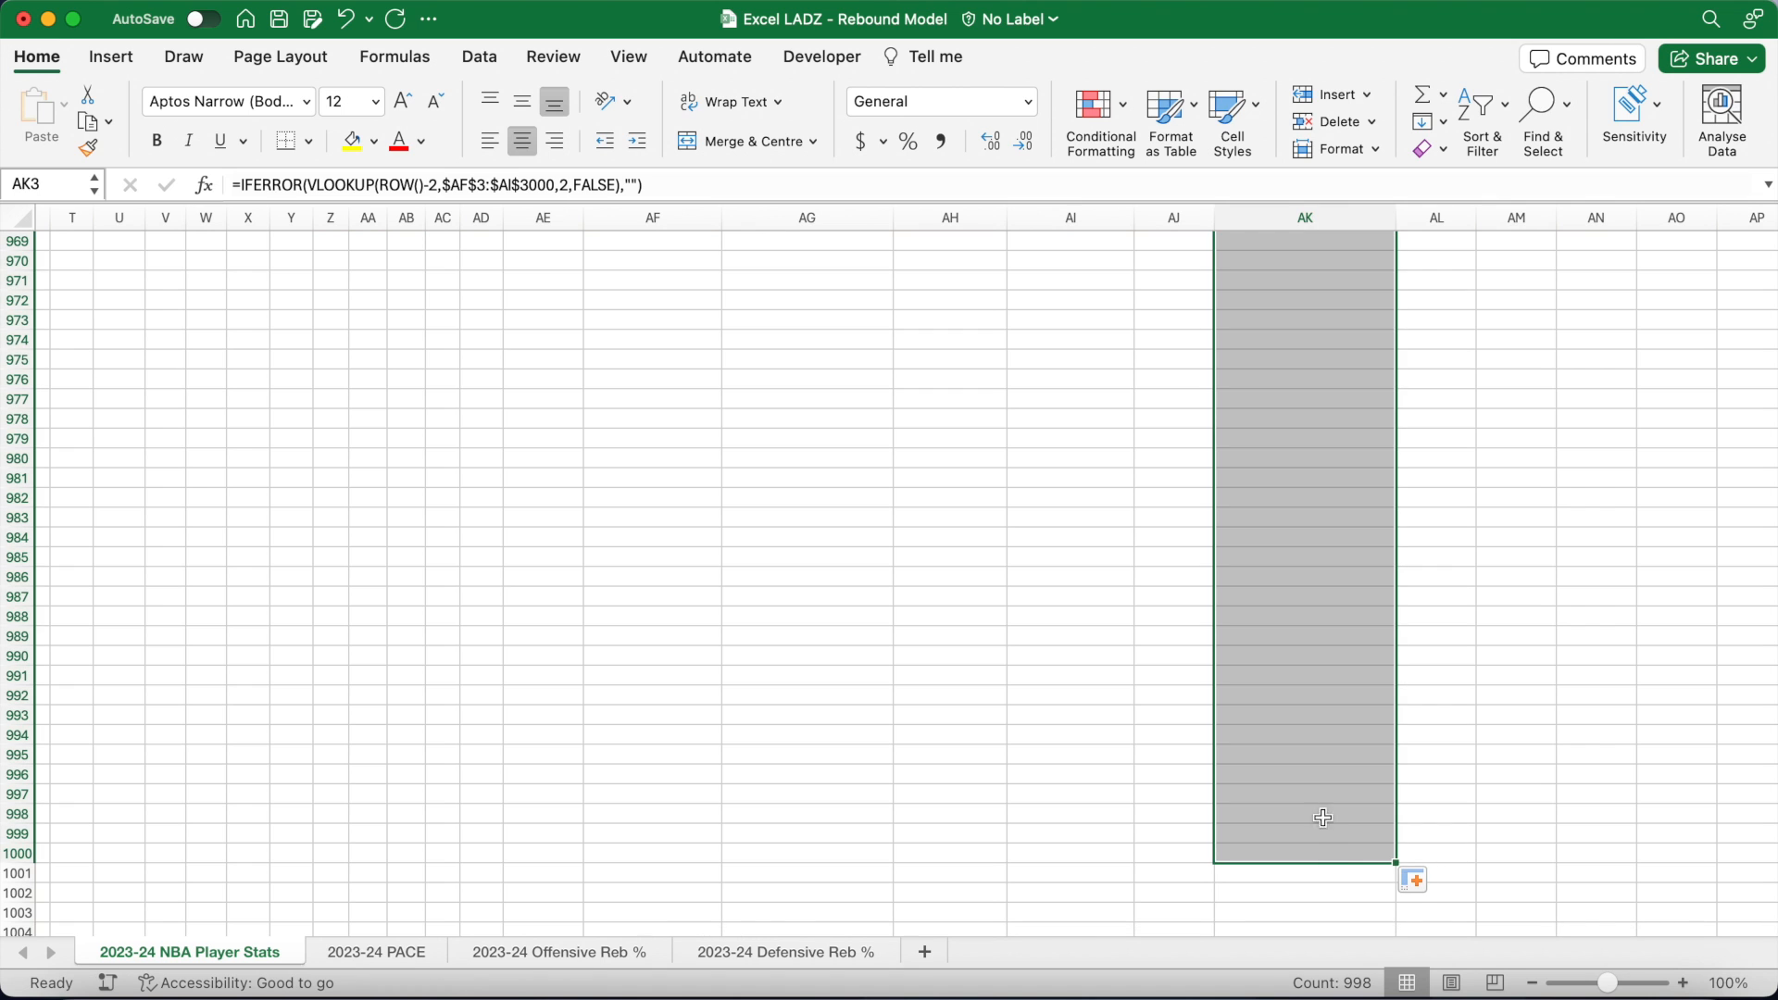
pyautogui.click(1314, 846)
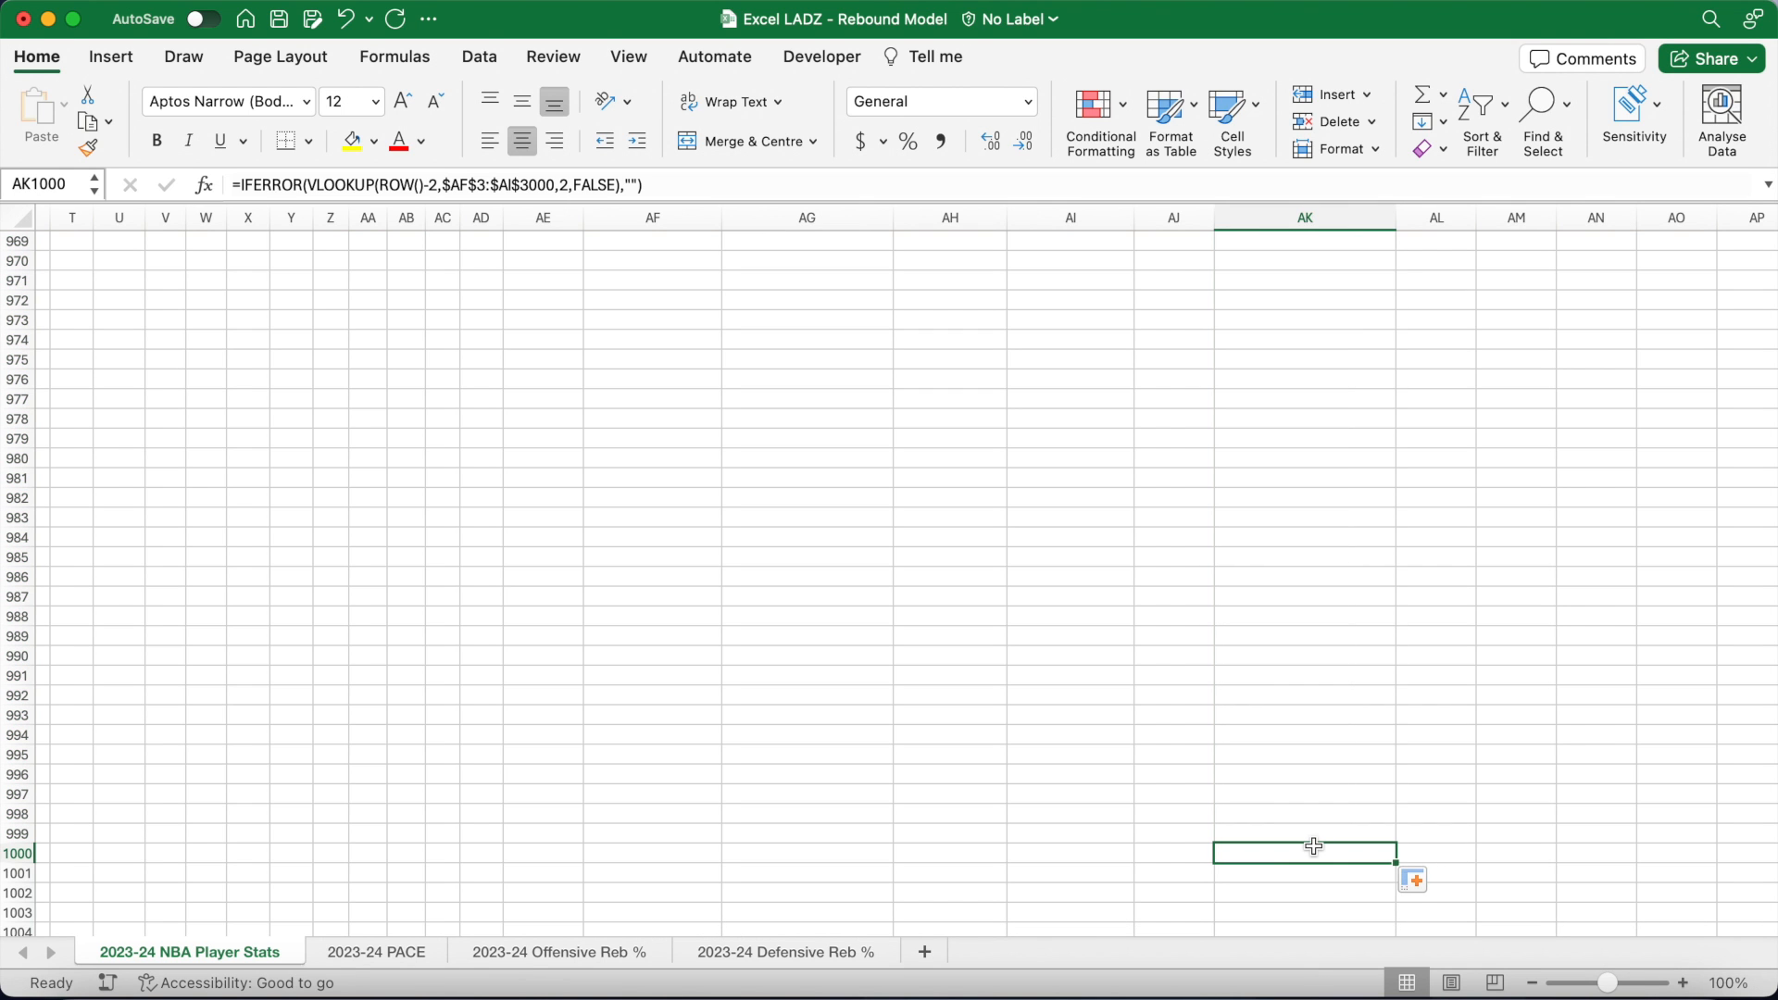
pyautogui.hotkey('ctrl', 'shift', 'Up')
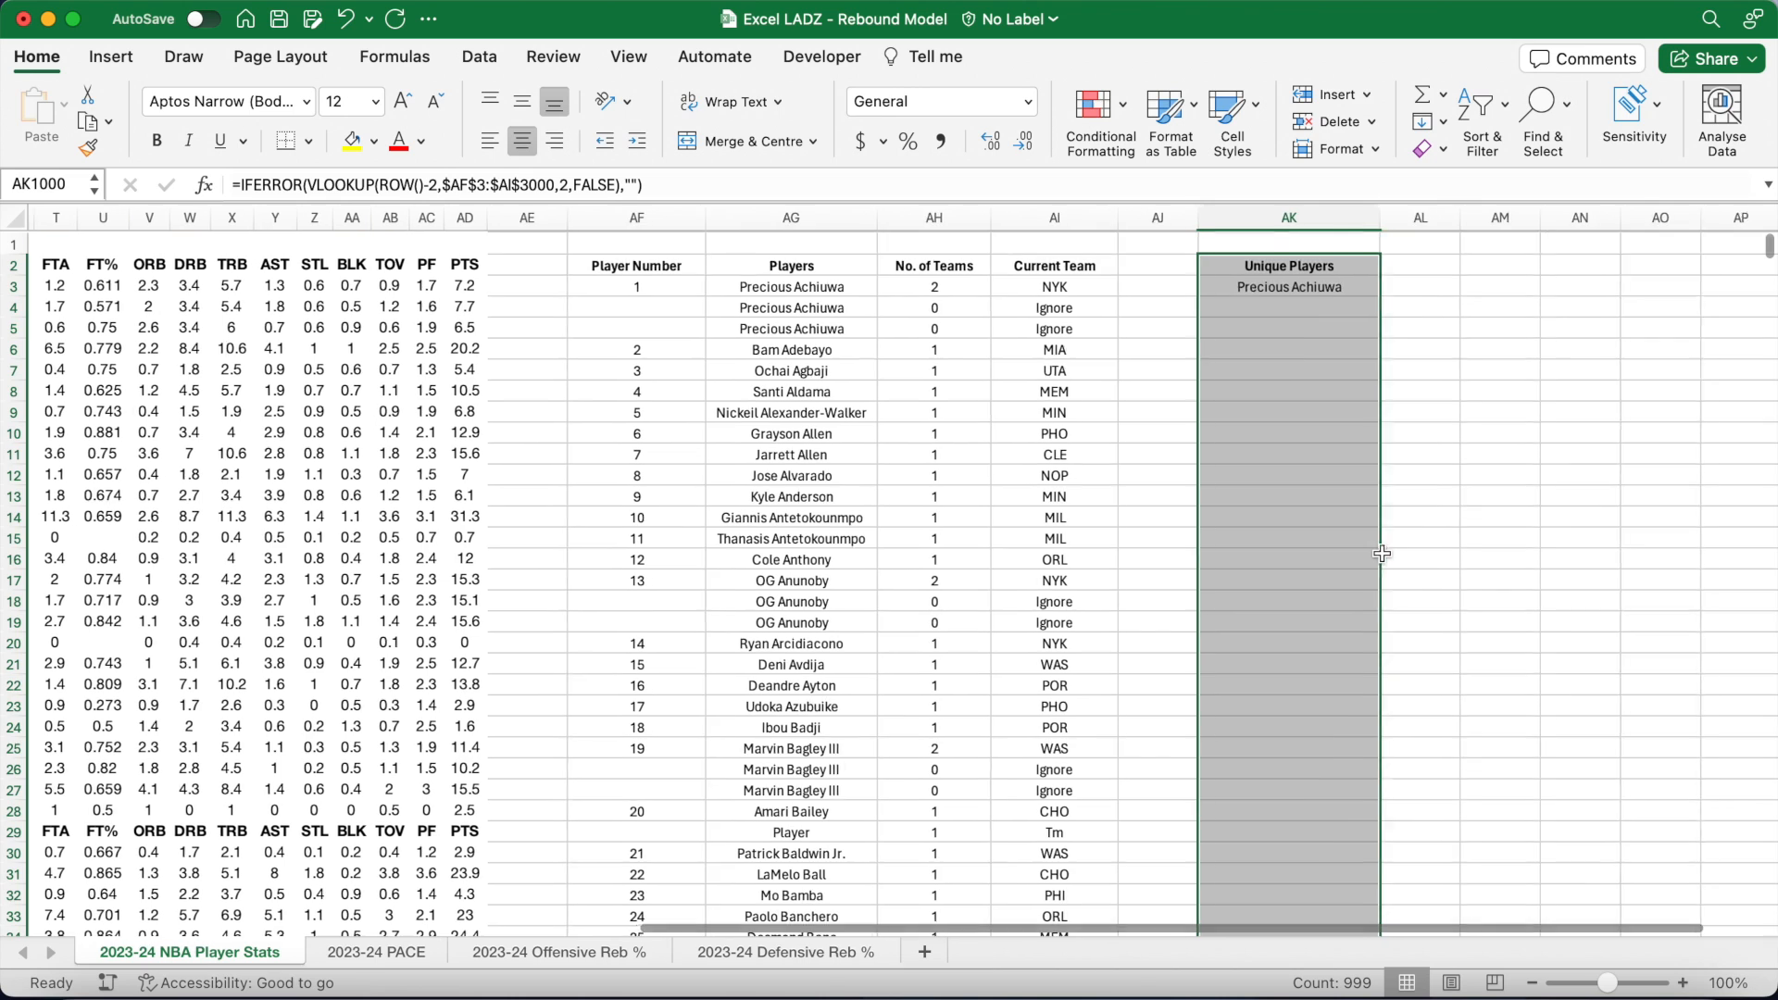
# Step: Widen column AL for the next heading
pyautogui.scroll(1, 1314, 845)
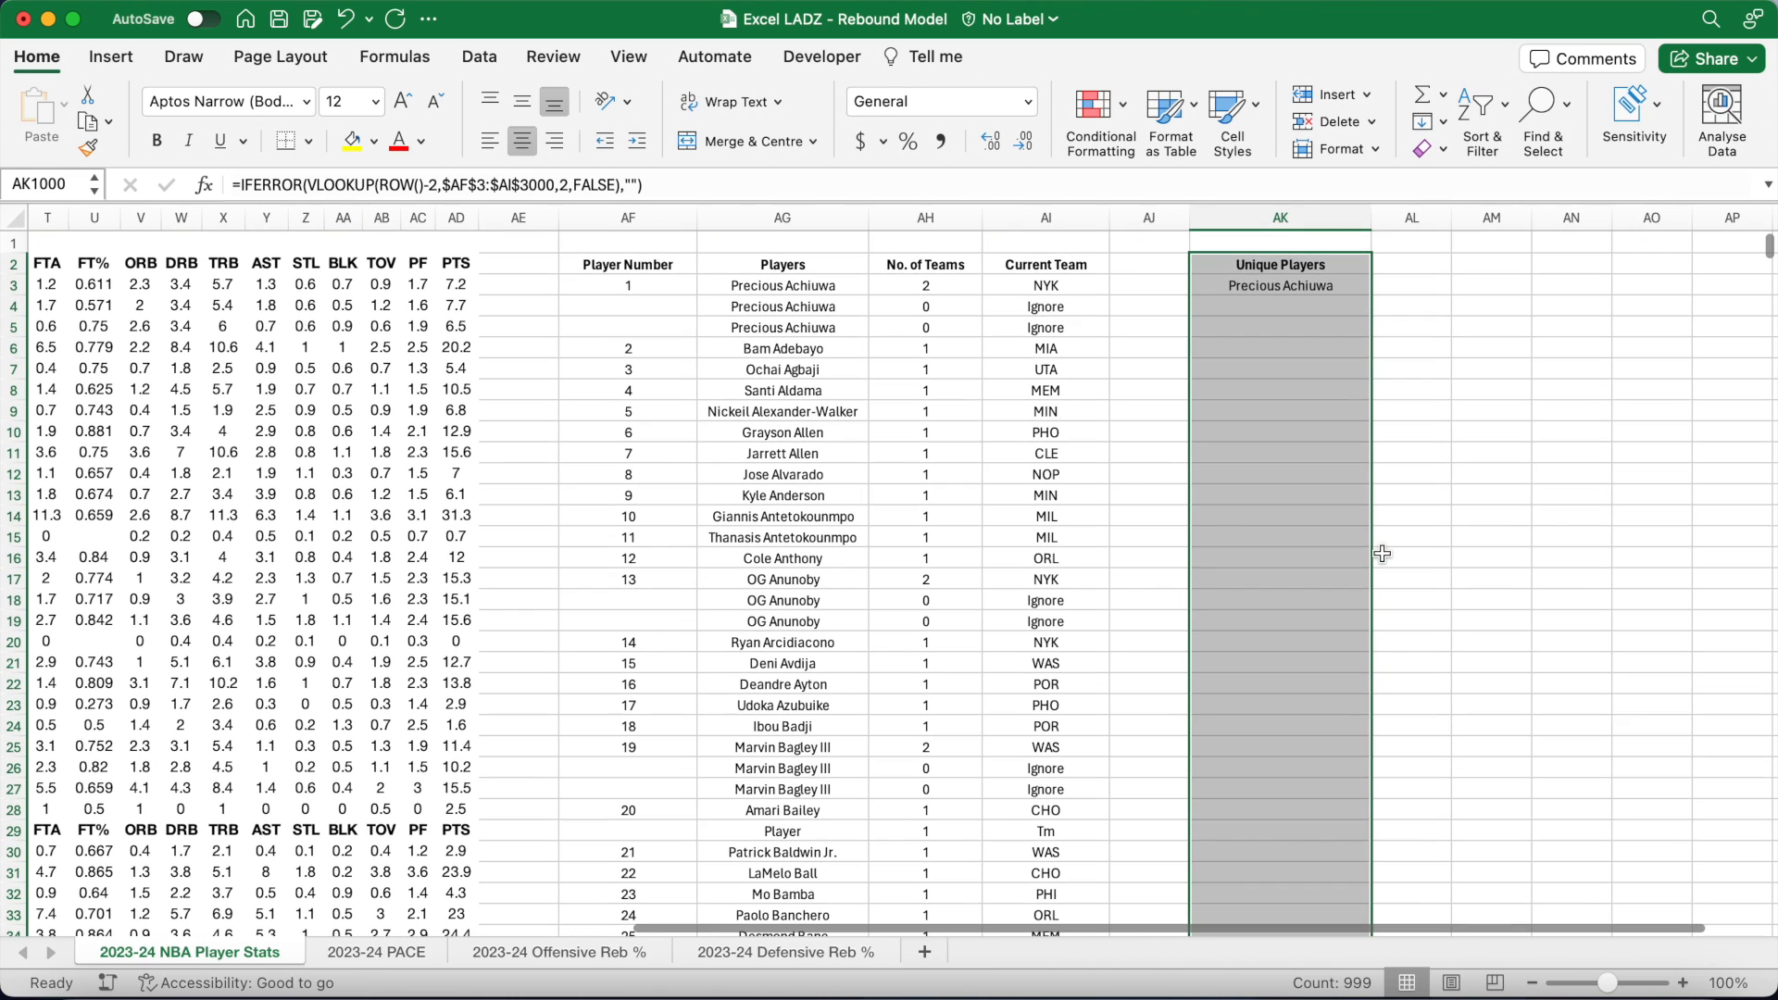
pyautogui.click(1411, 267)
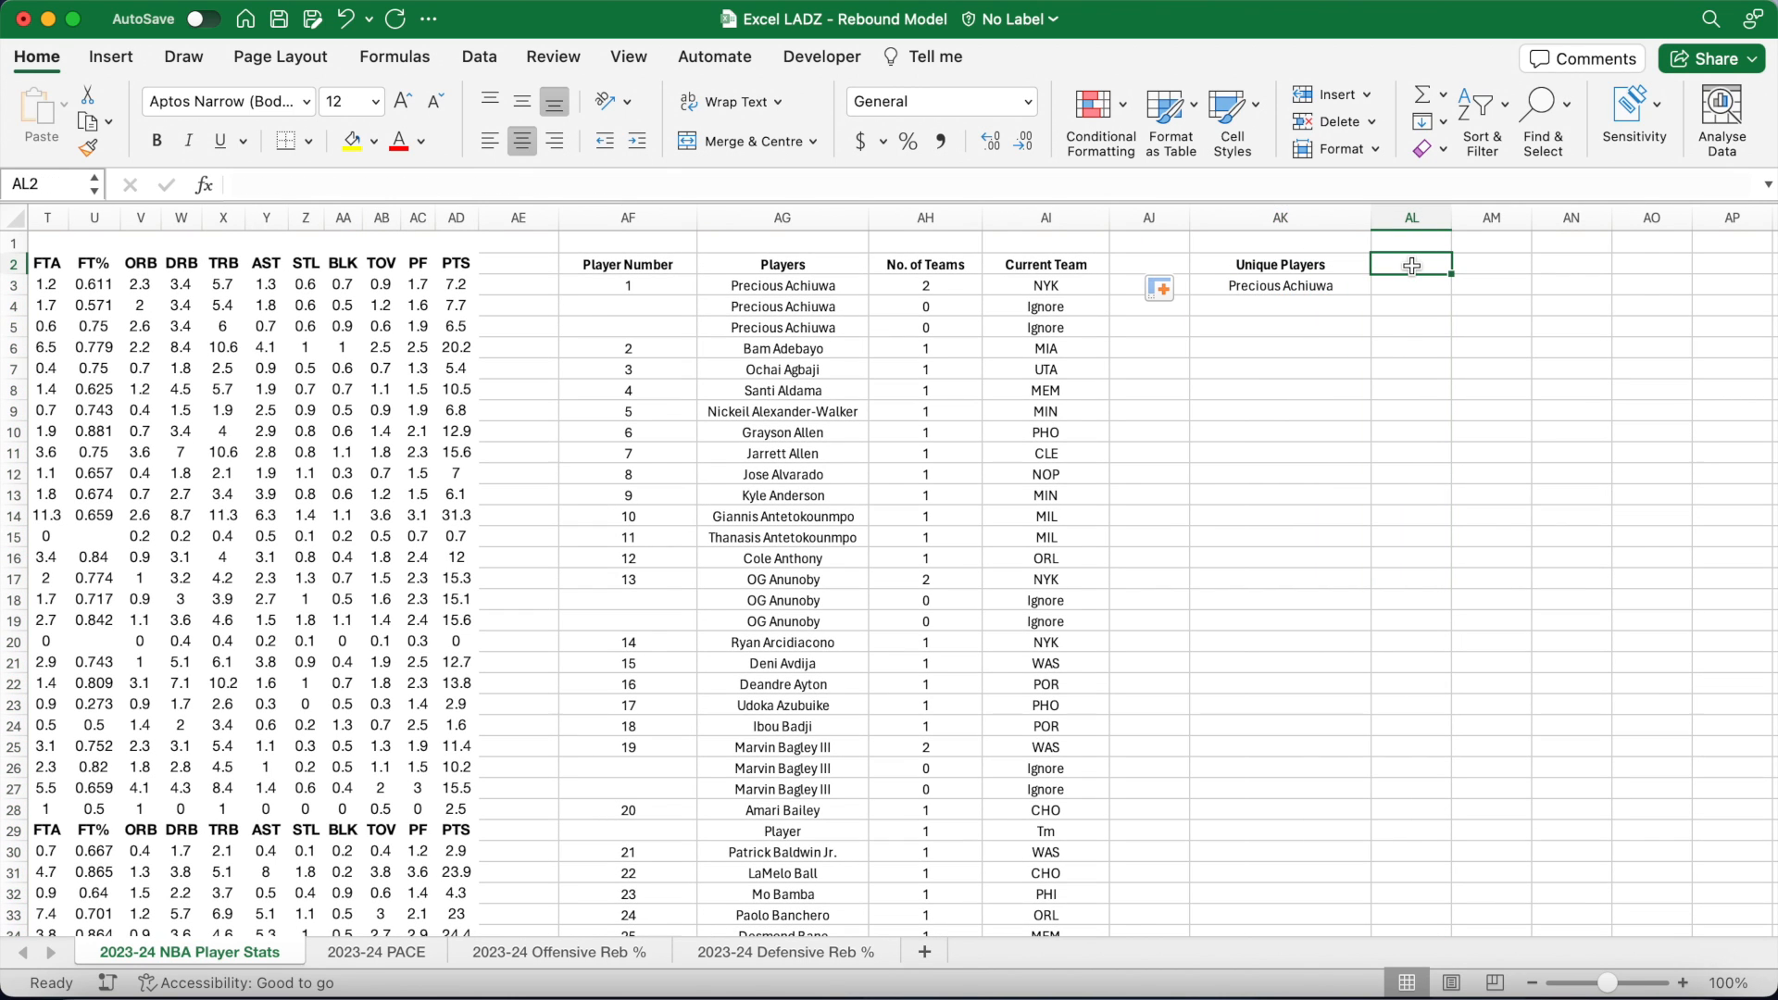
pyautogui.moveTo(1451, 218); pyautogui.dragTo(1483, 218)
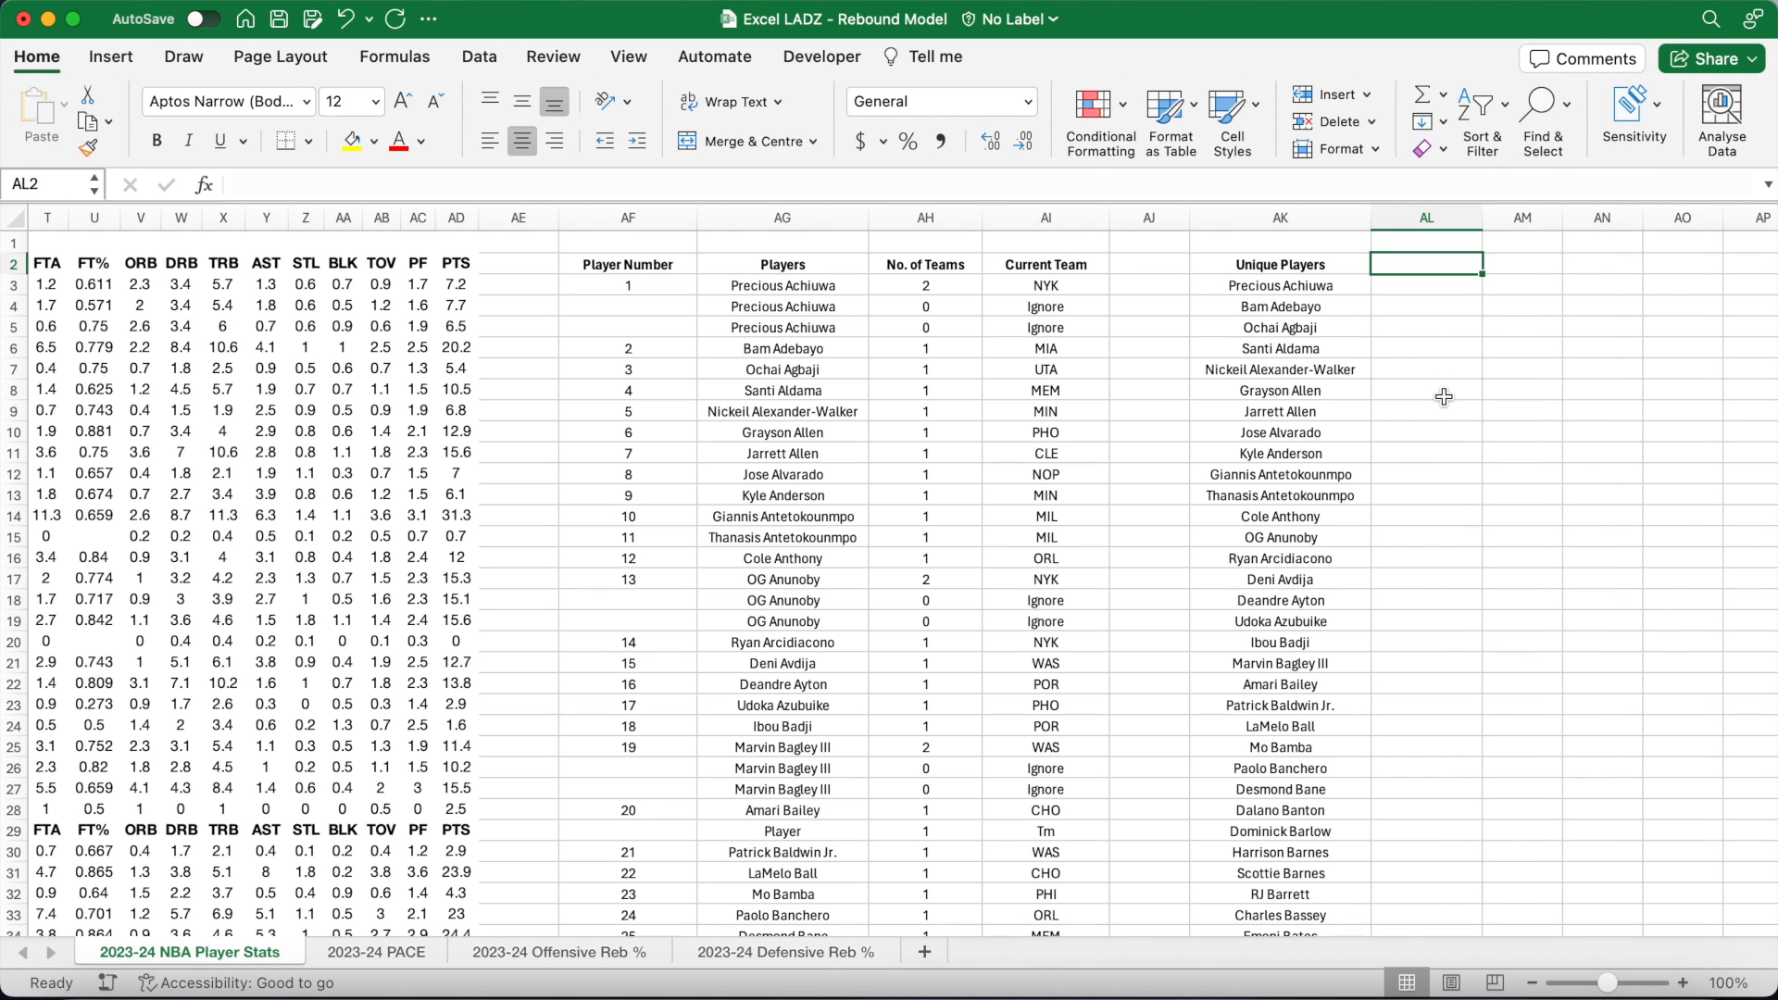
# Step: Add a bold 'Team' heading in AL2
pyautogui.press('super+b')
pyautogui.write('Team')
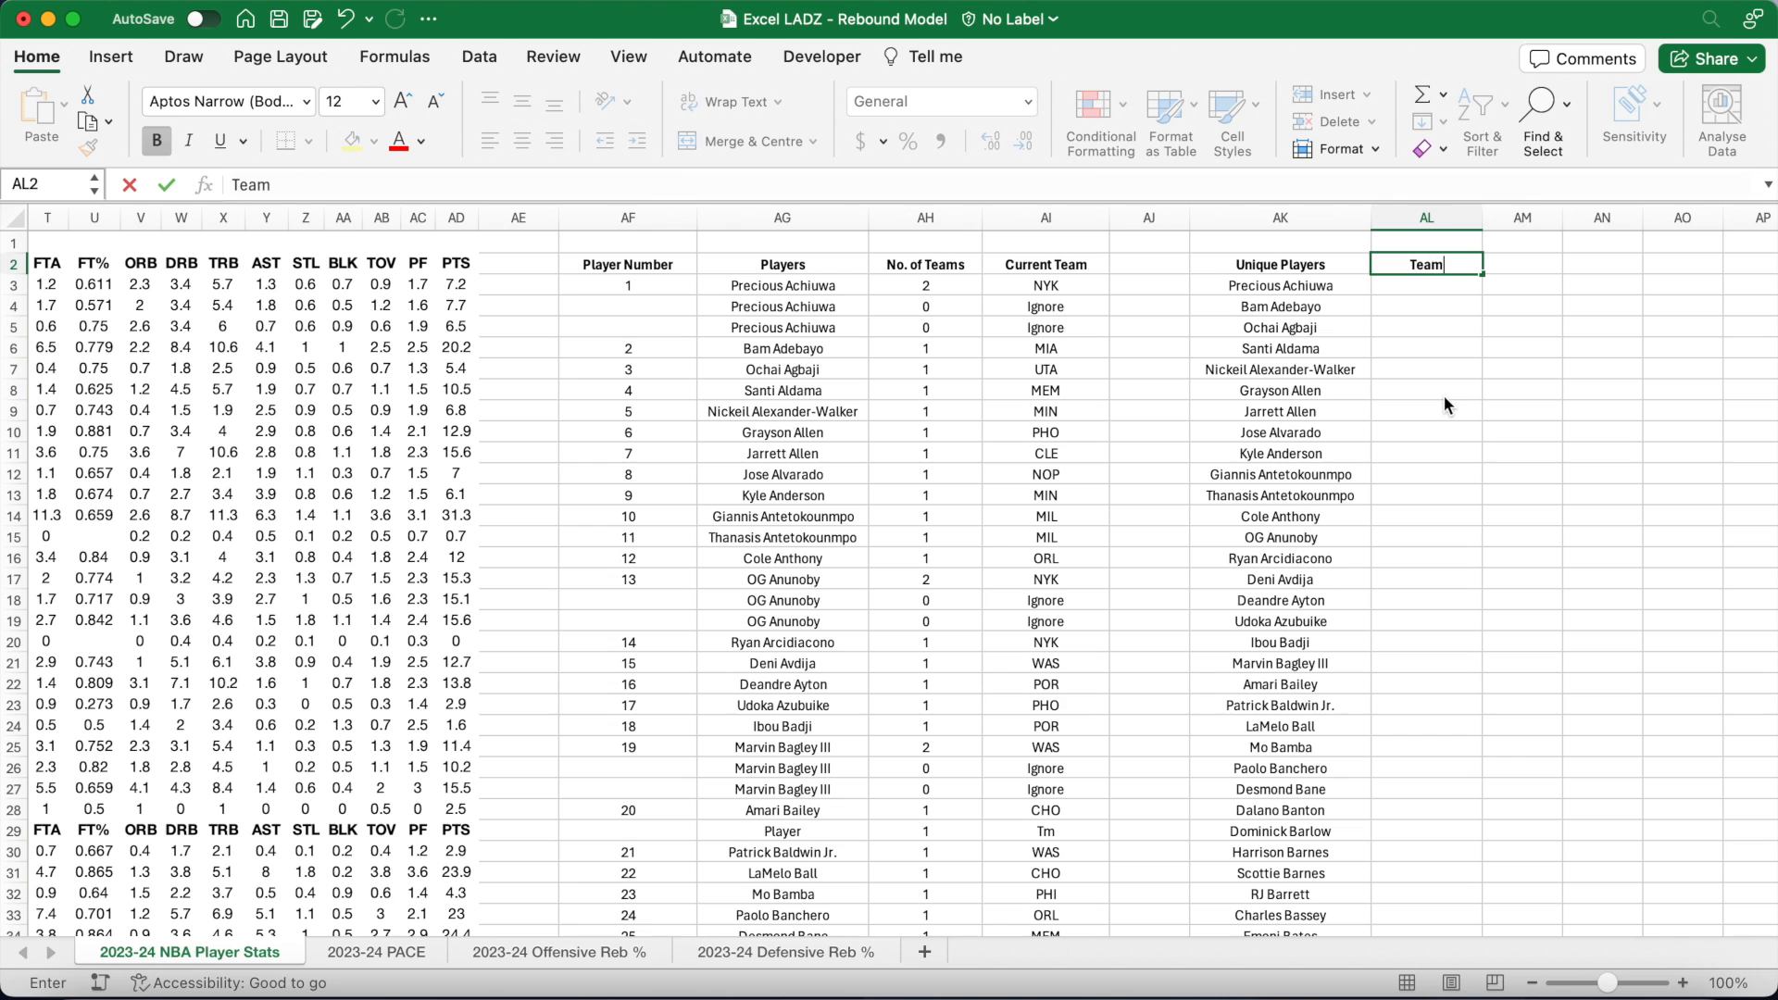
pyautogui.press('Return')
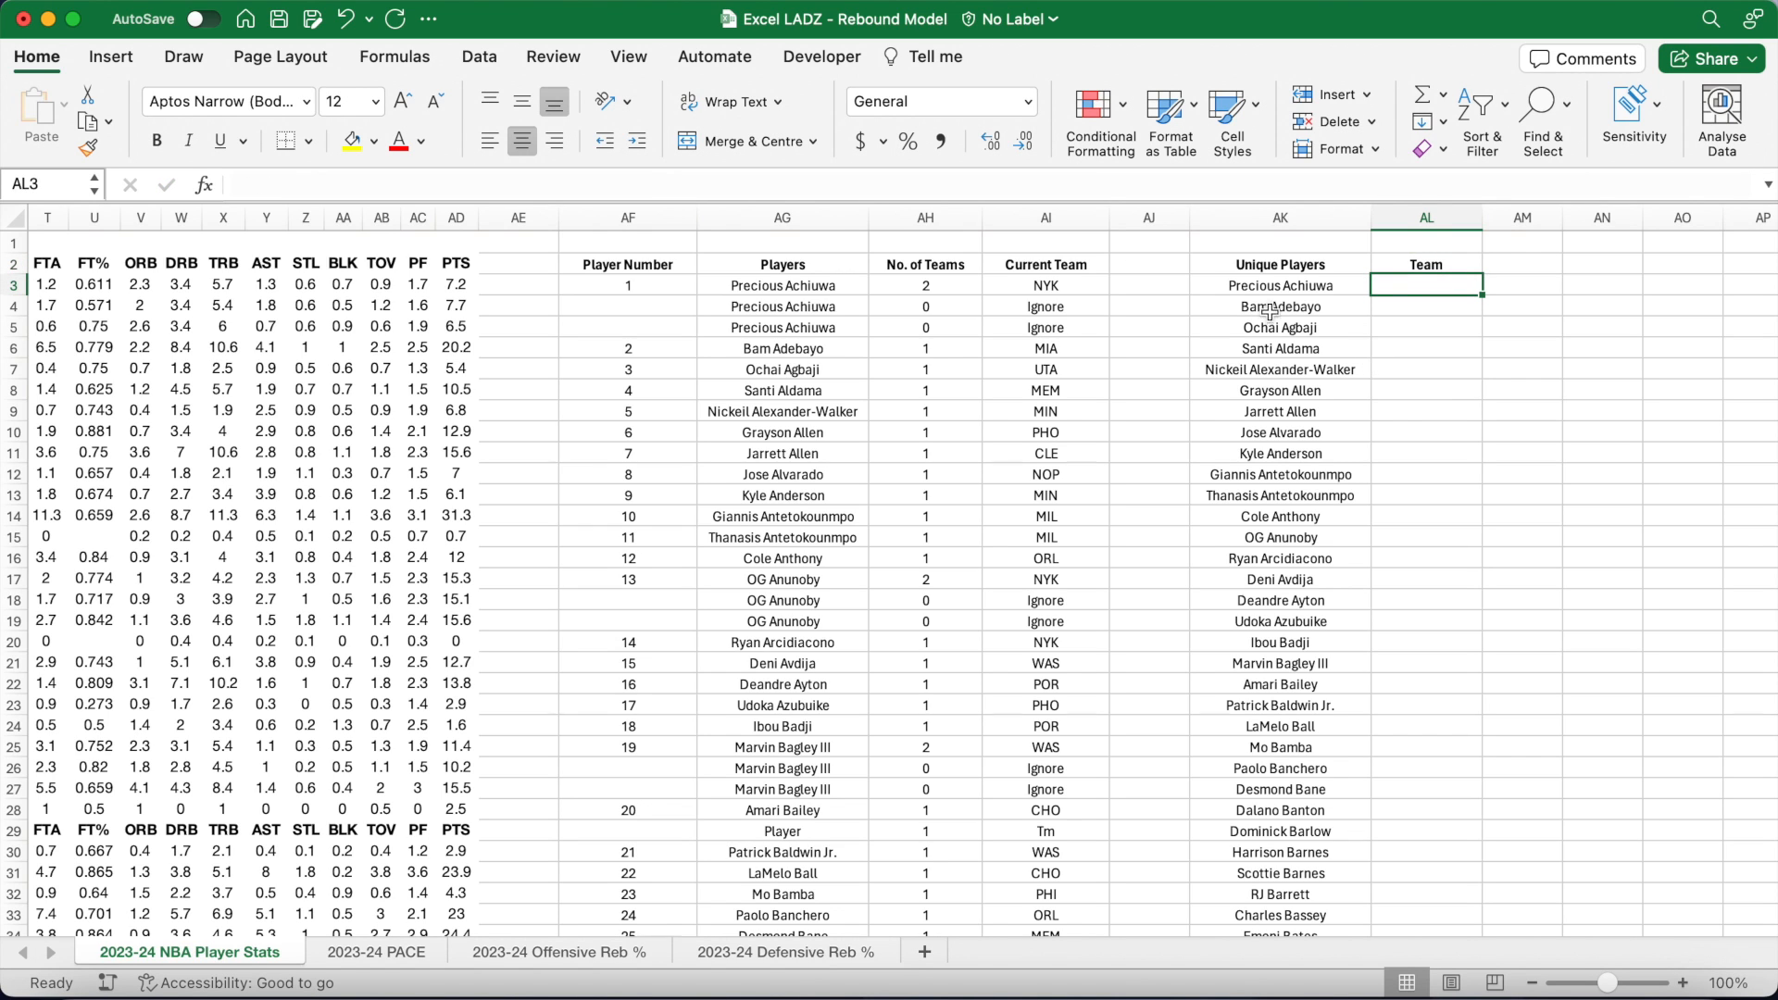
# Step: Fill column AL down with =IFERROR(VLOOKUP(ROW()-2,$AF$3:$AI$3000,4,FALSE),"")
pyautogui.click(976, 181)
pyautogui.write('=IFERROR')
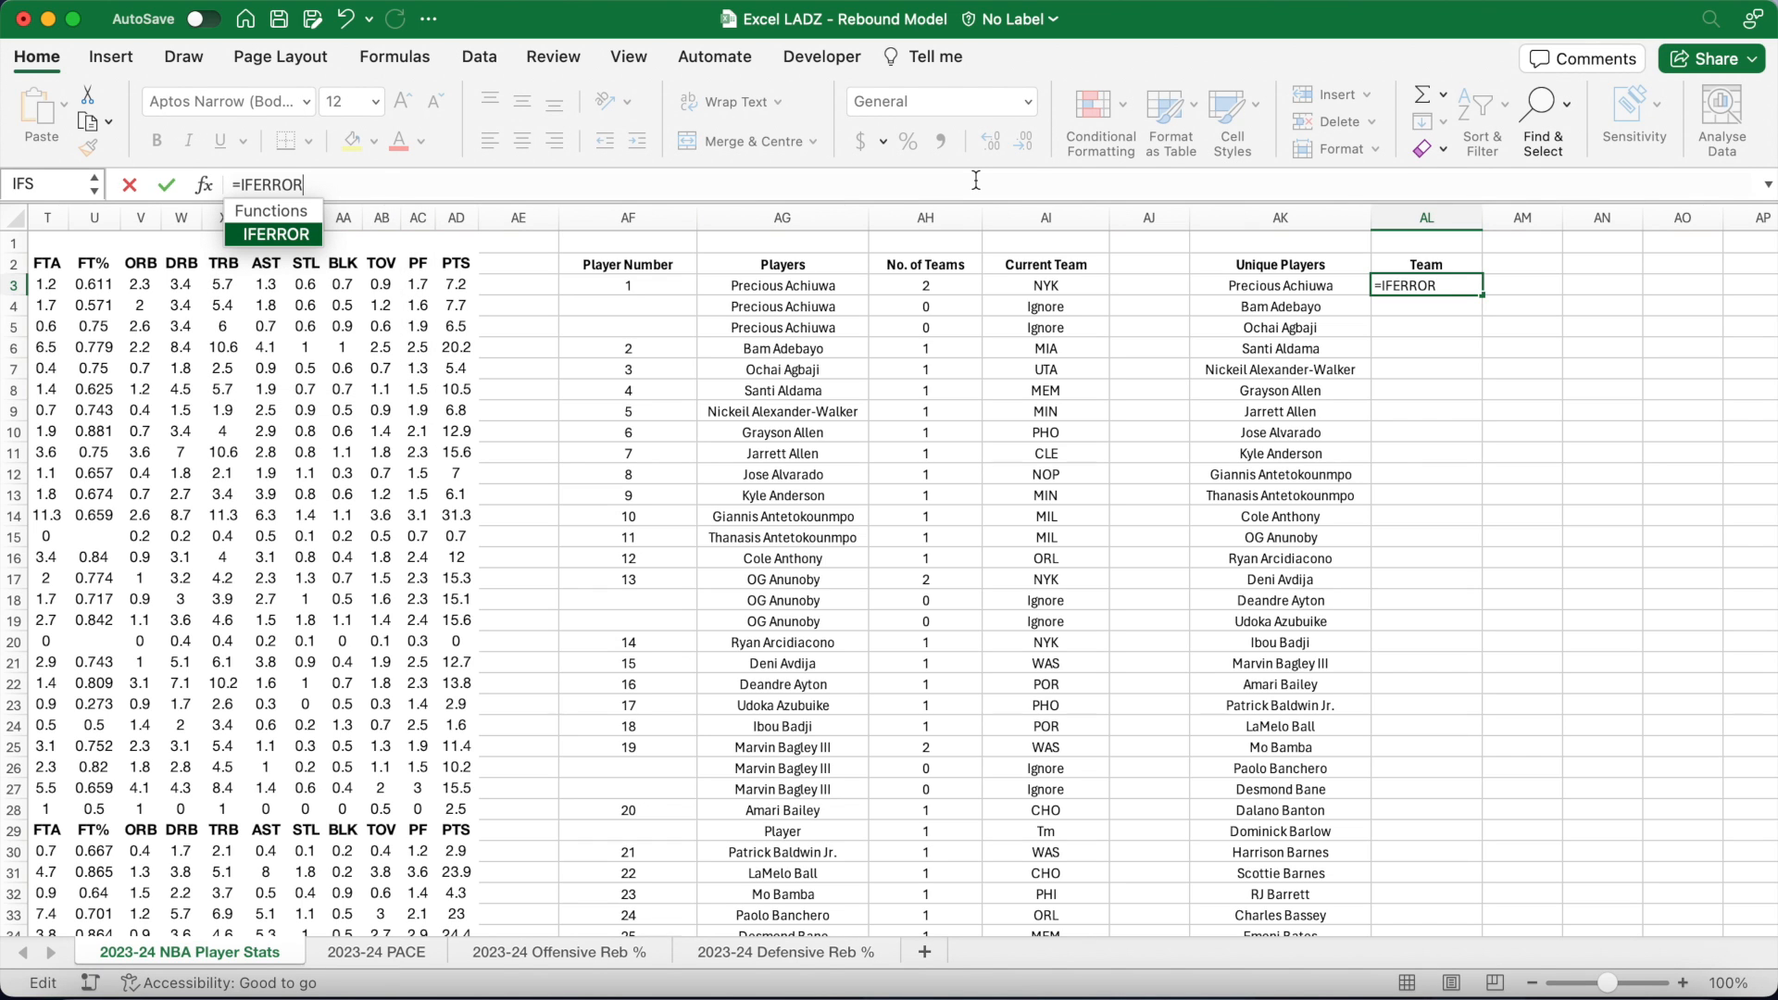
pyautogui.write('(VLOOKU')
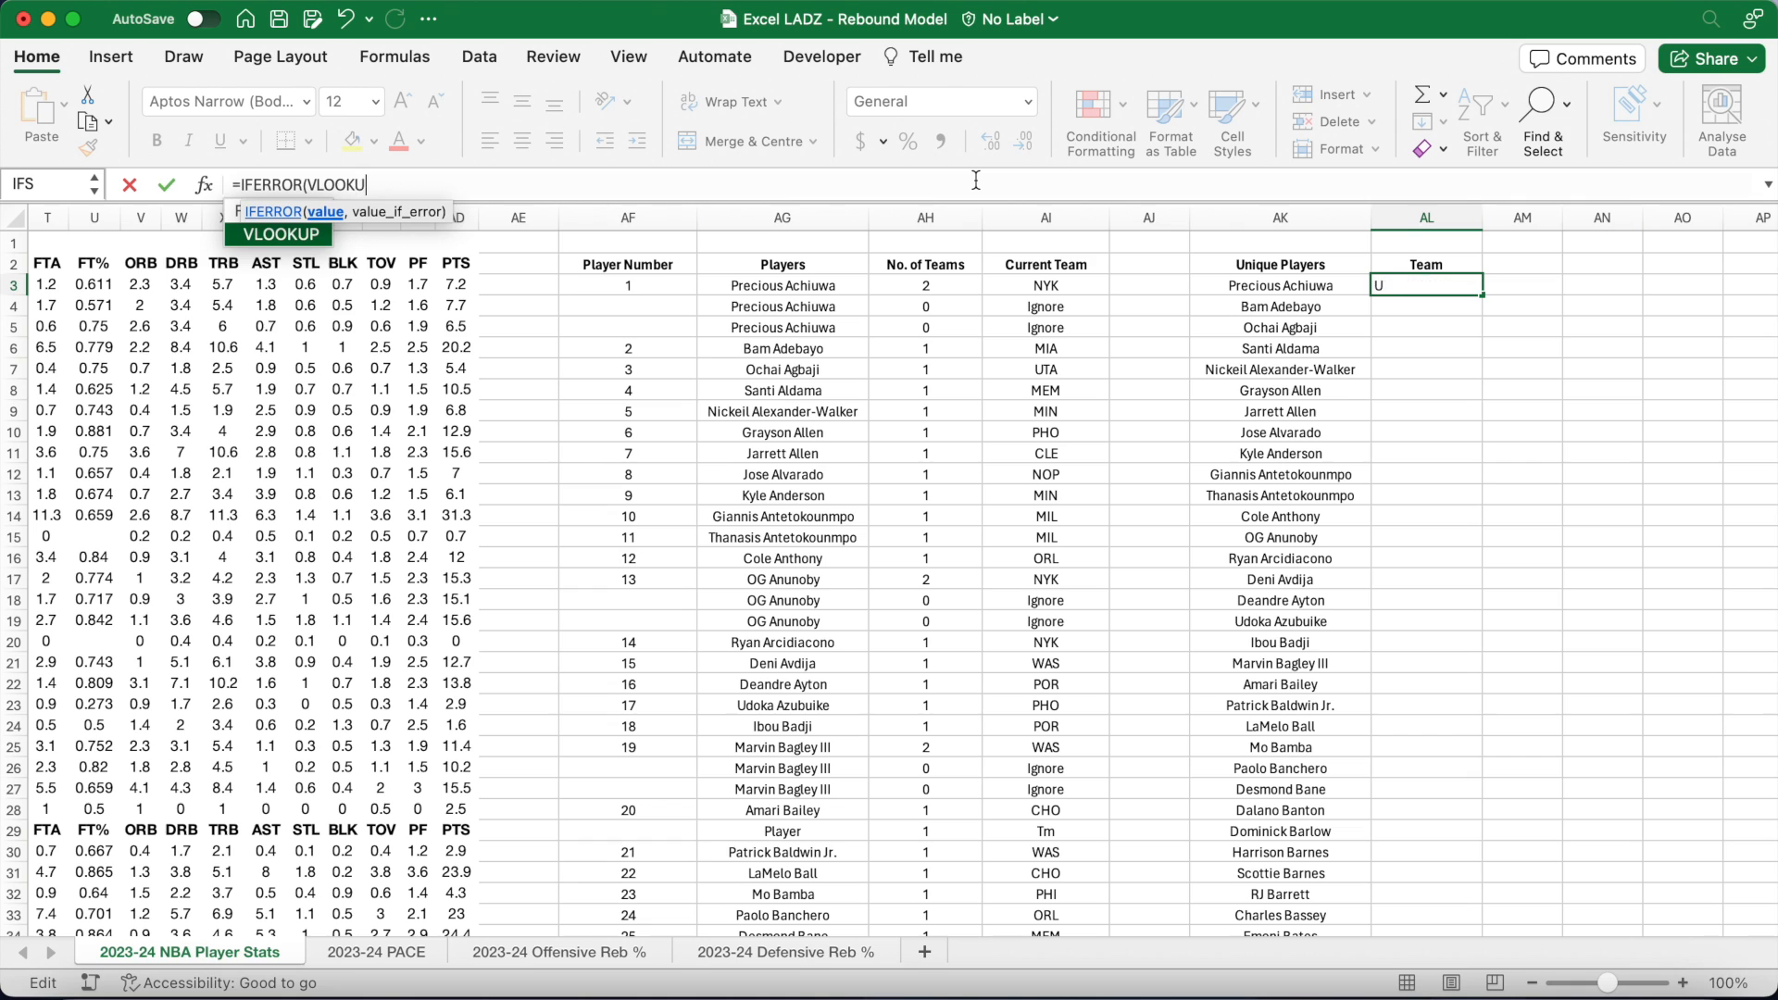
pyautogui.write('P(ROW()-2,')
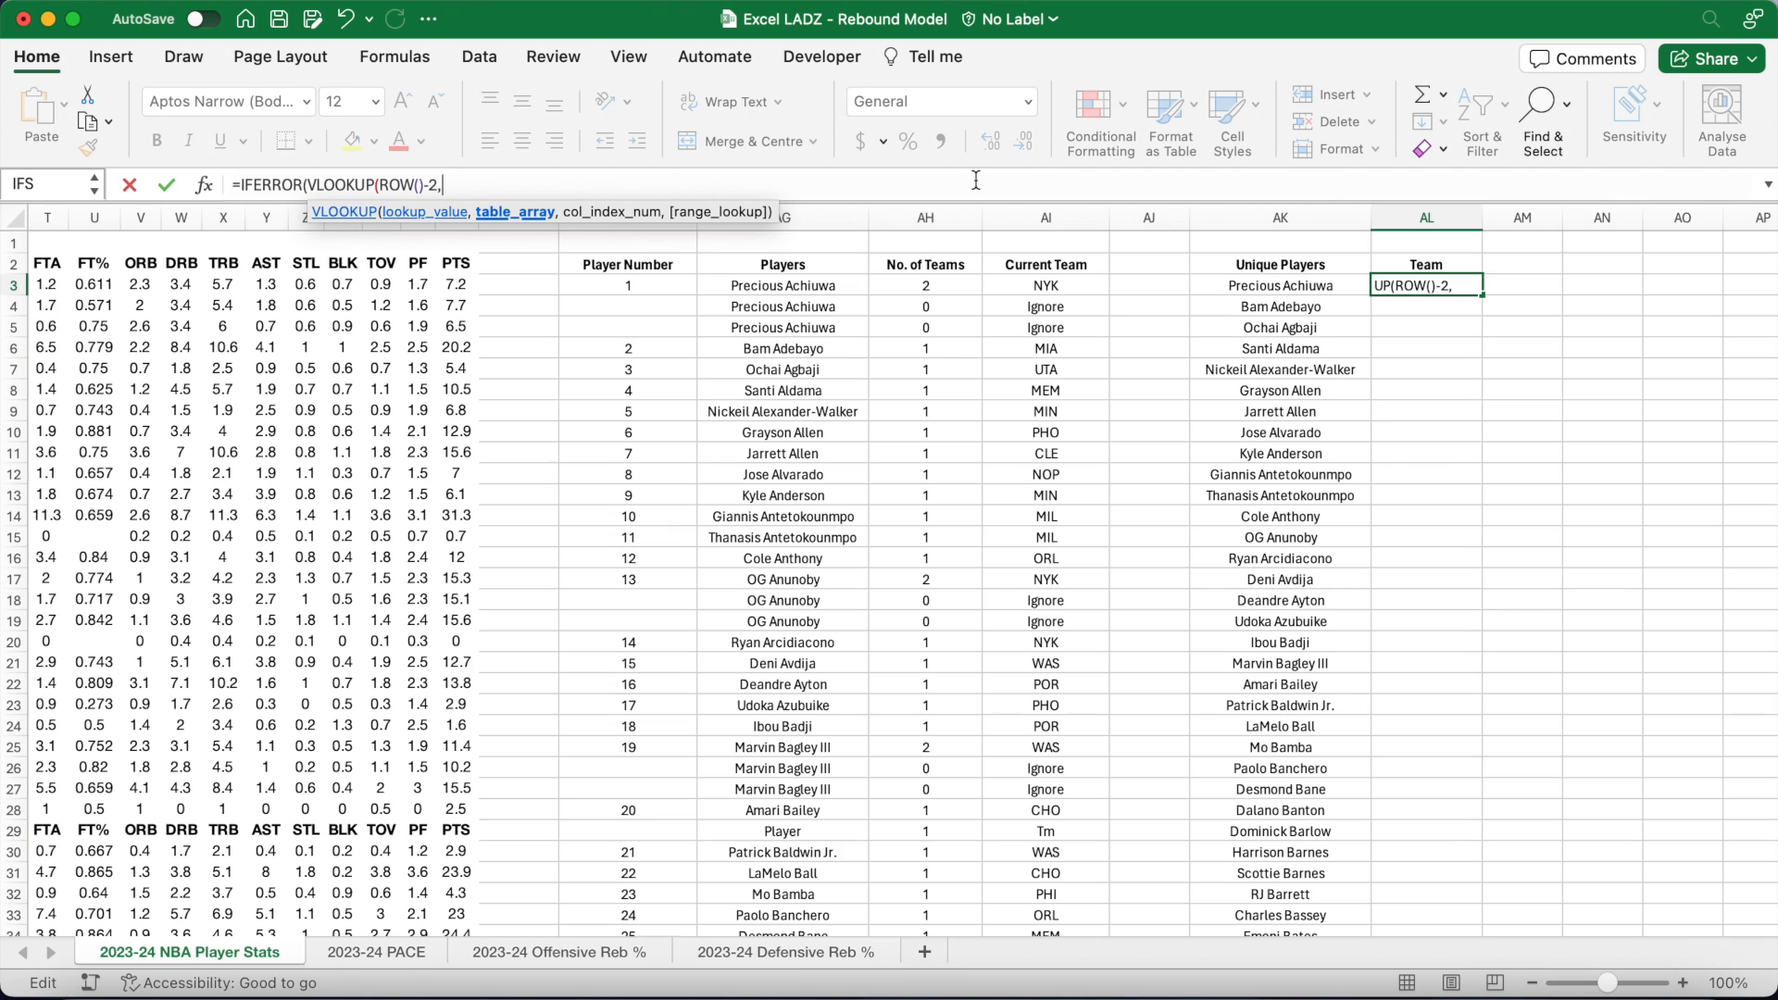
pyautogui.write('$AF$3:$AI$')
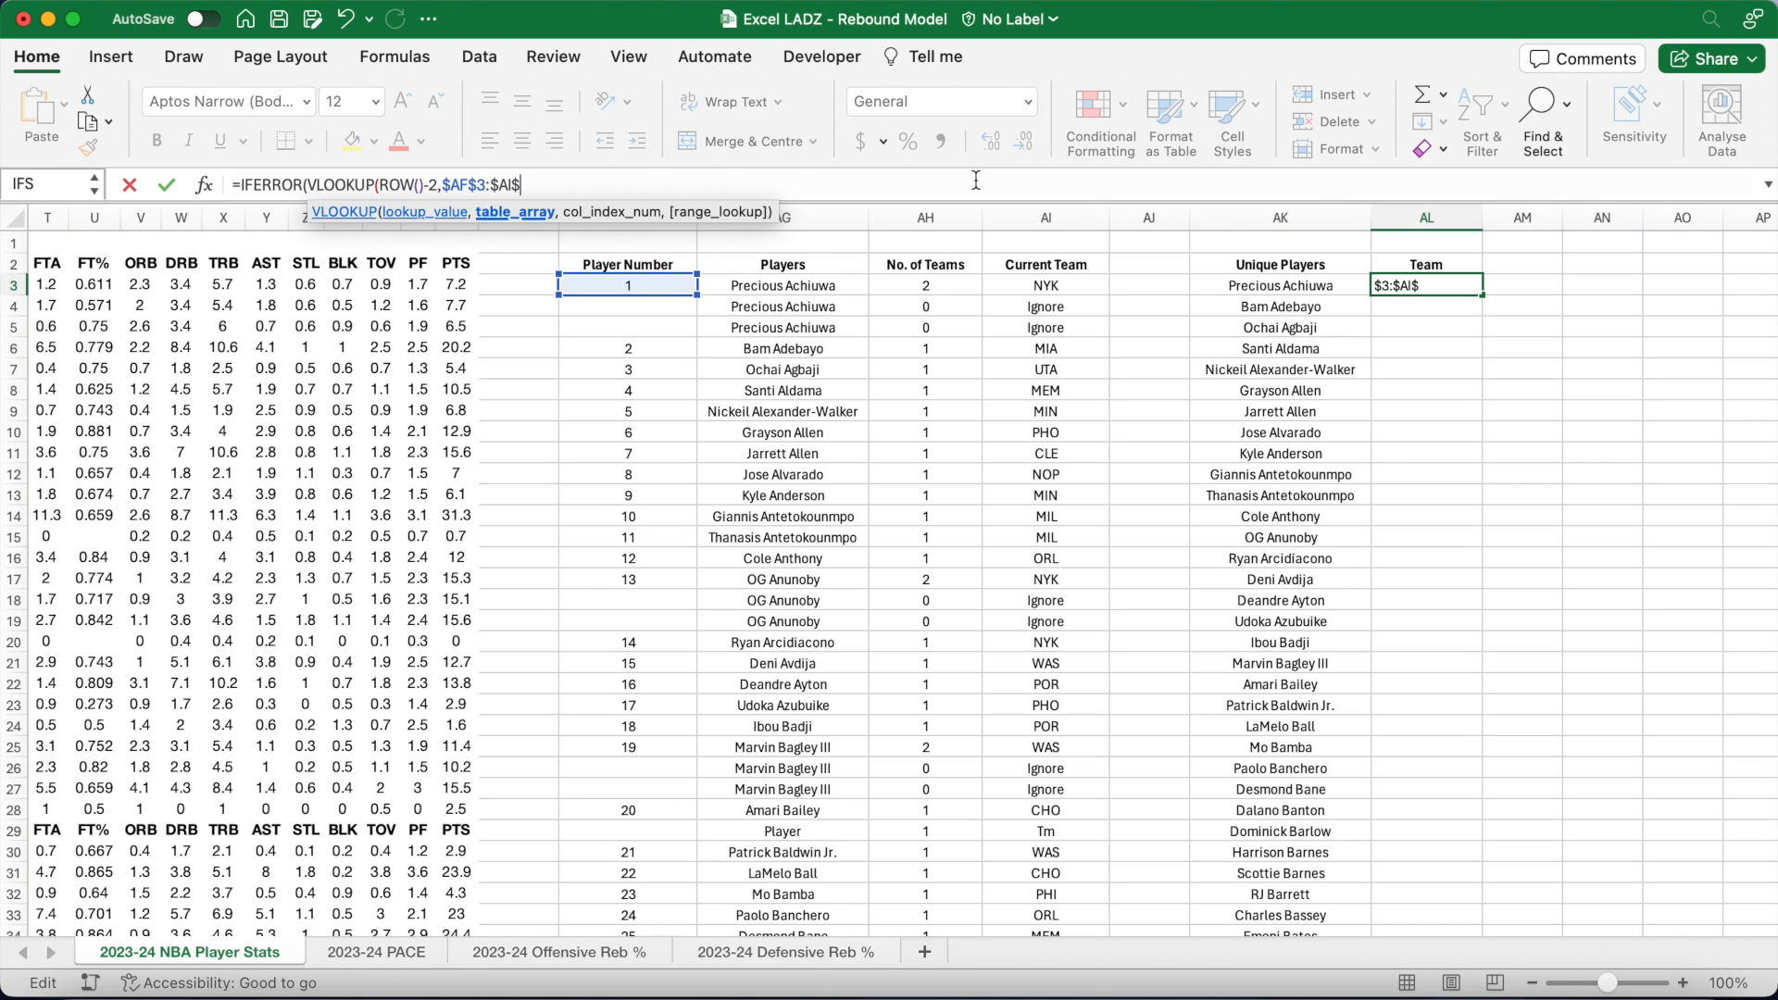
pyautogui.write('3000')
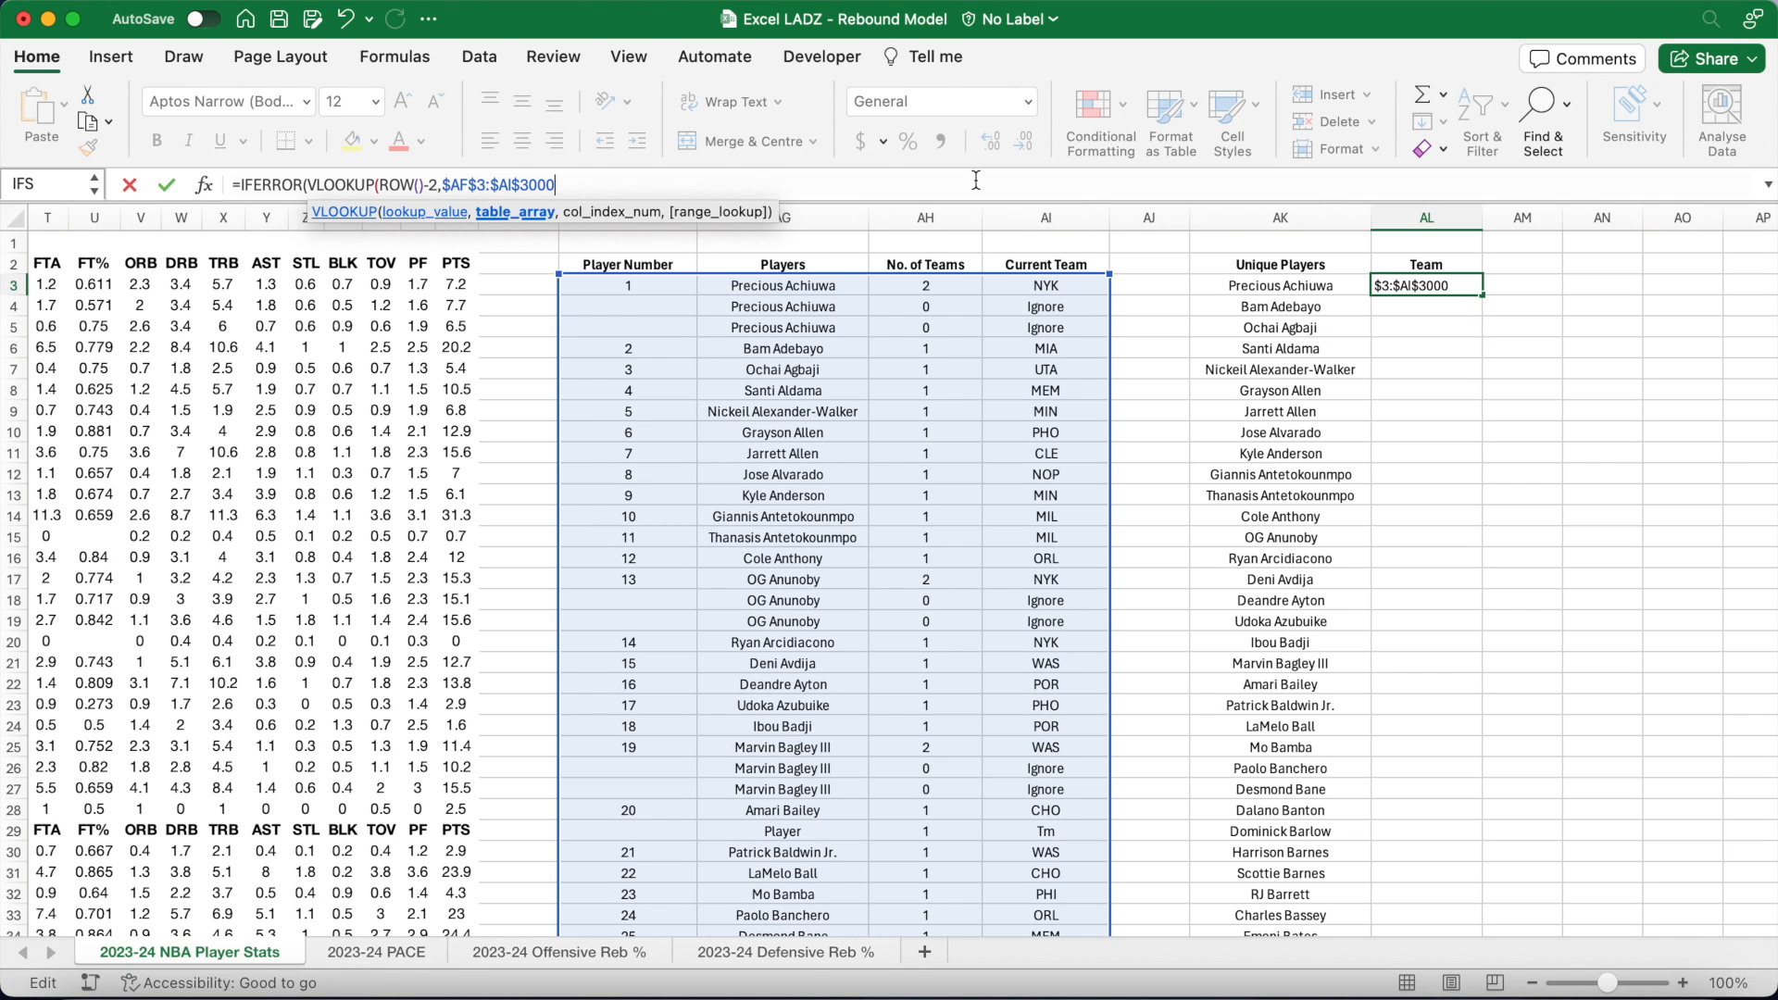
pyautogui.write(',4,')
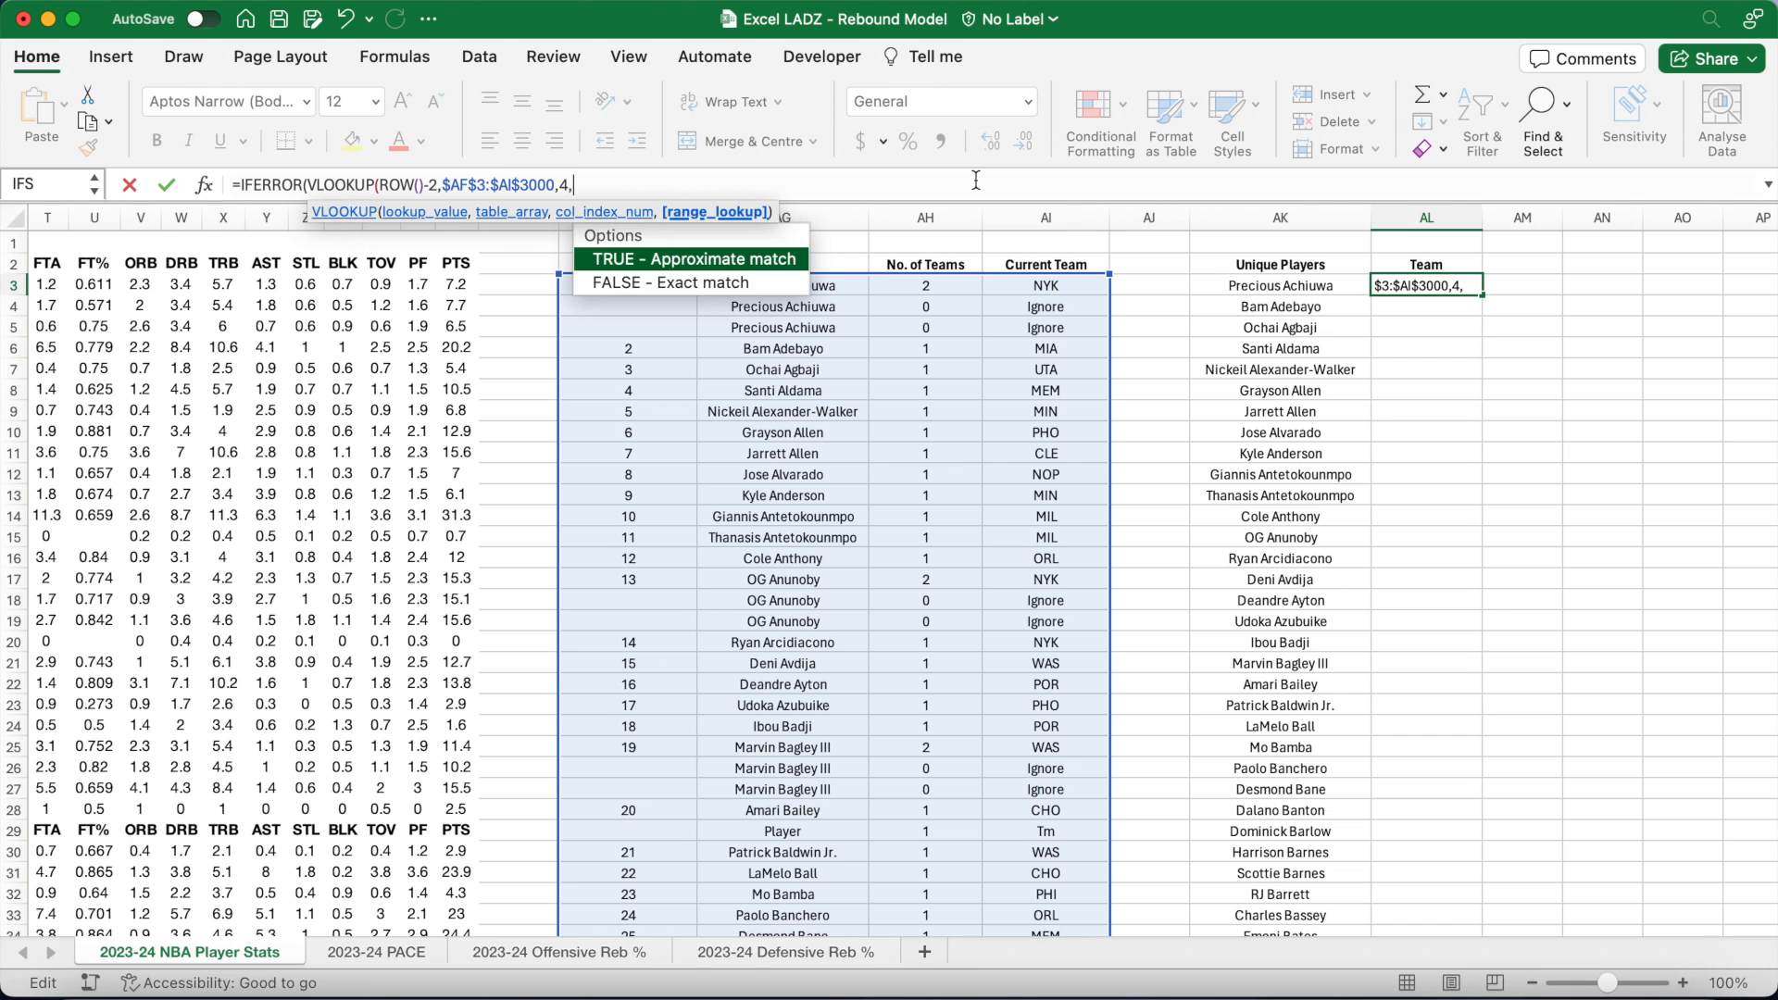
pyautogui.write('FALSE),')
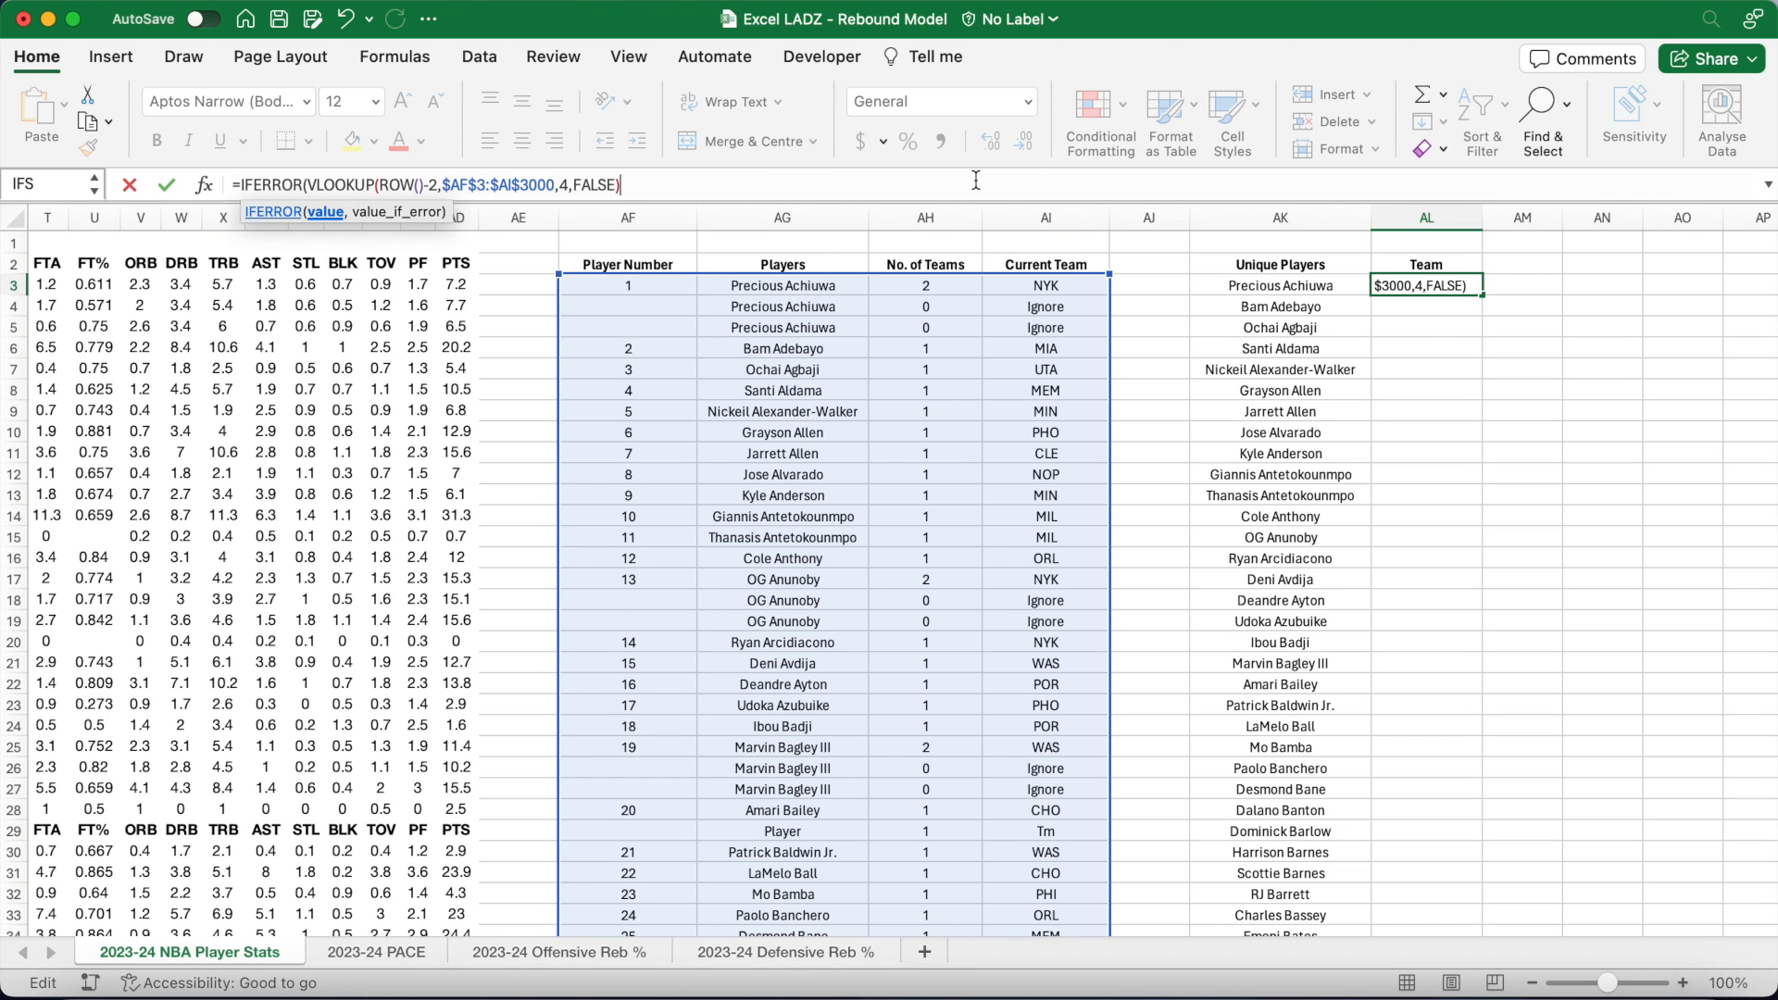
pyautogui.write('""')
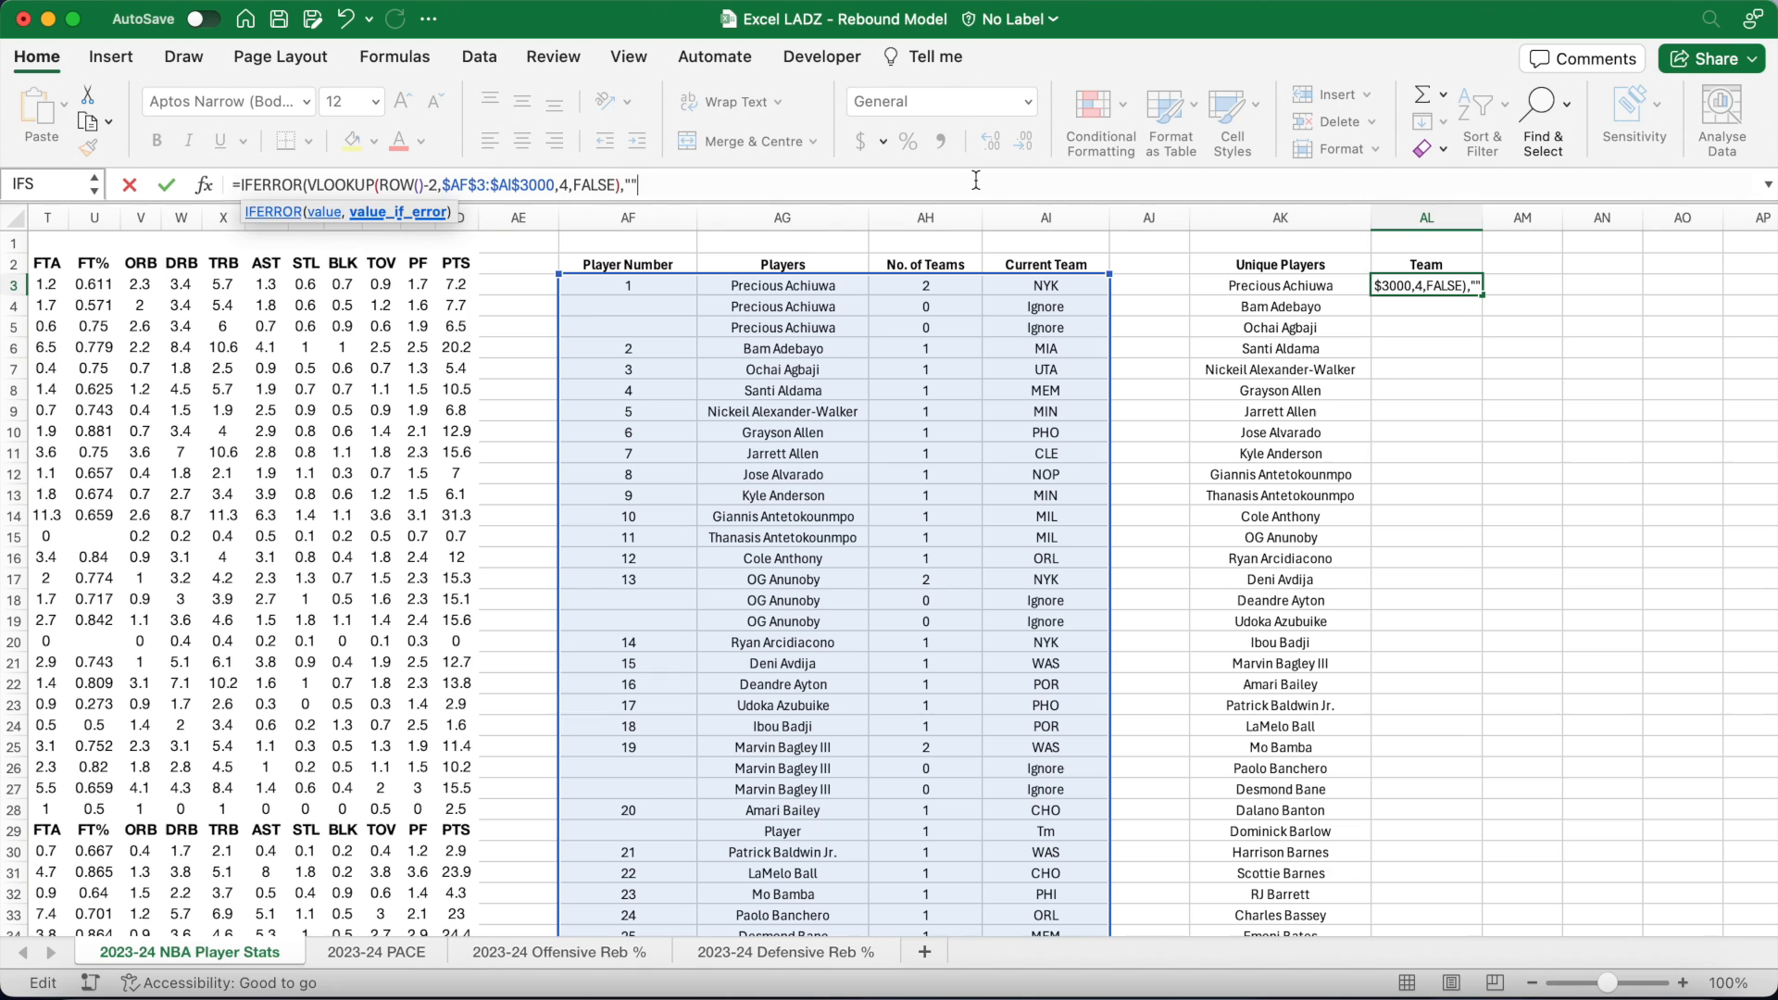
pyautogui.write(')')
pyautogui.press('Return')
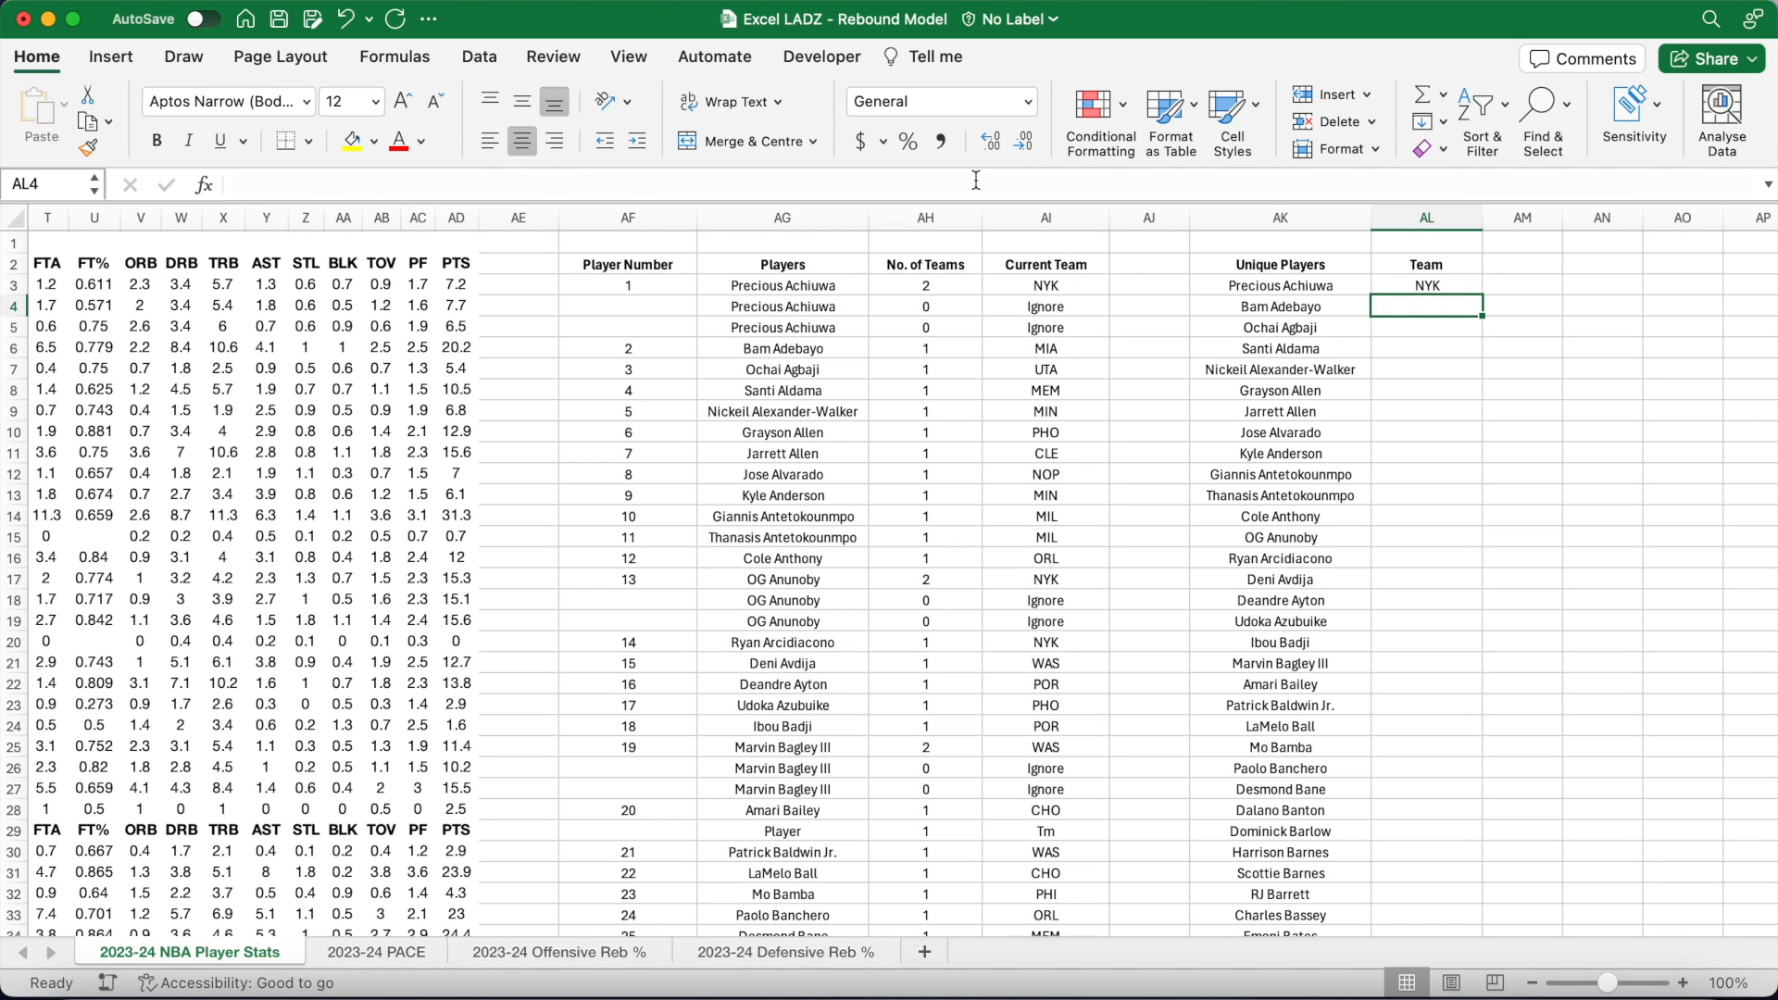
pyautogui.click(1425, 285)
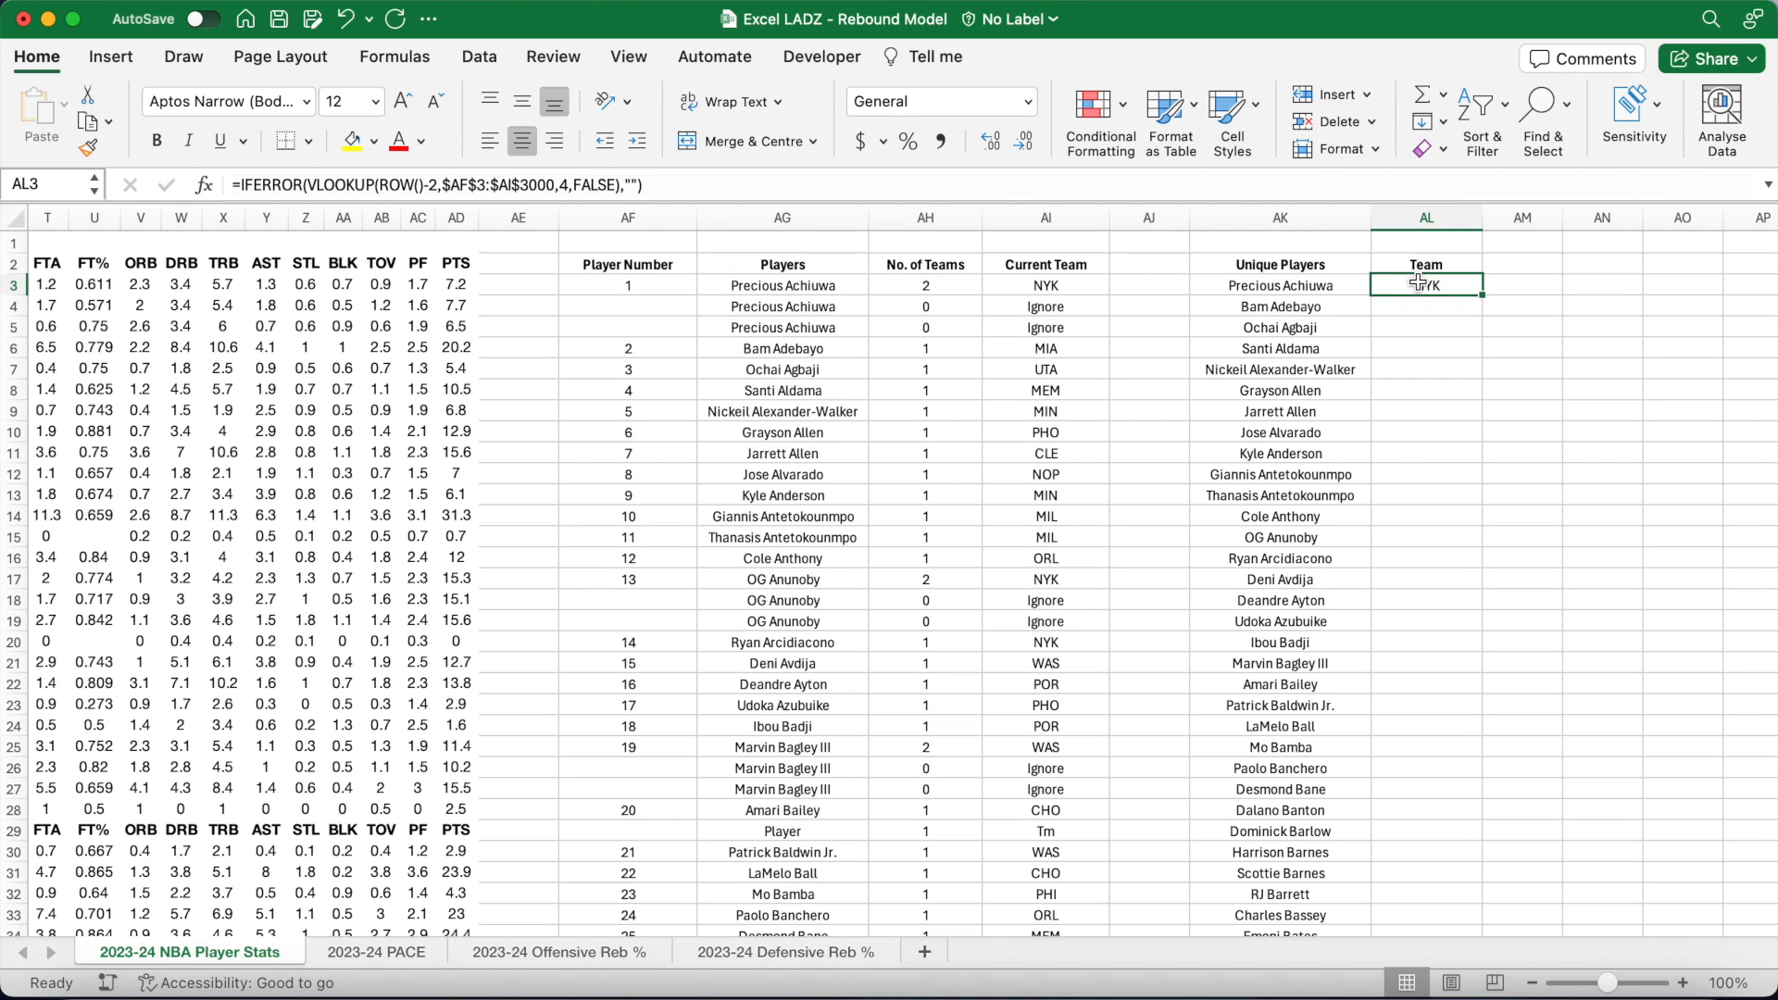
pyautogui.doubleClick(1483, 294)
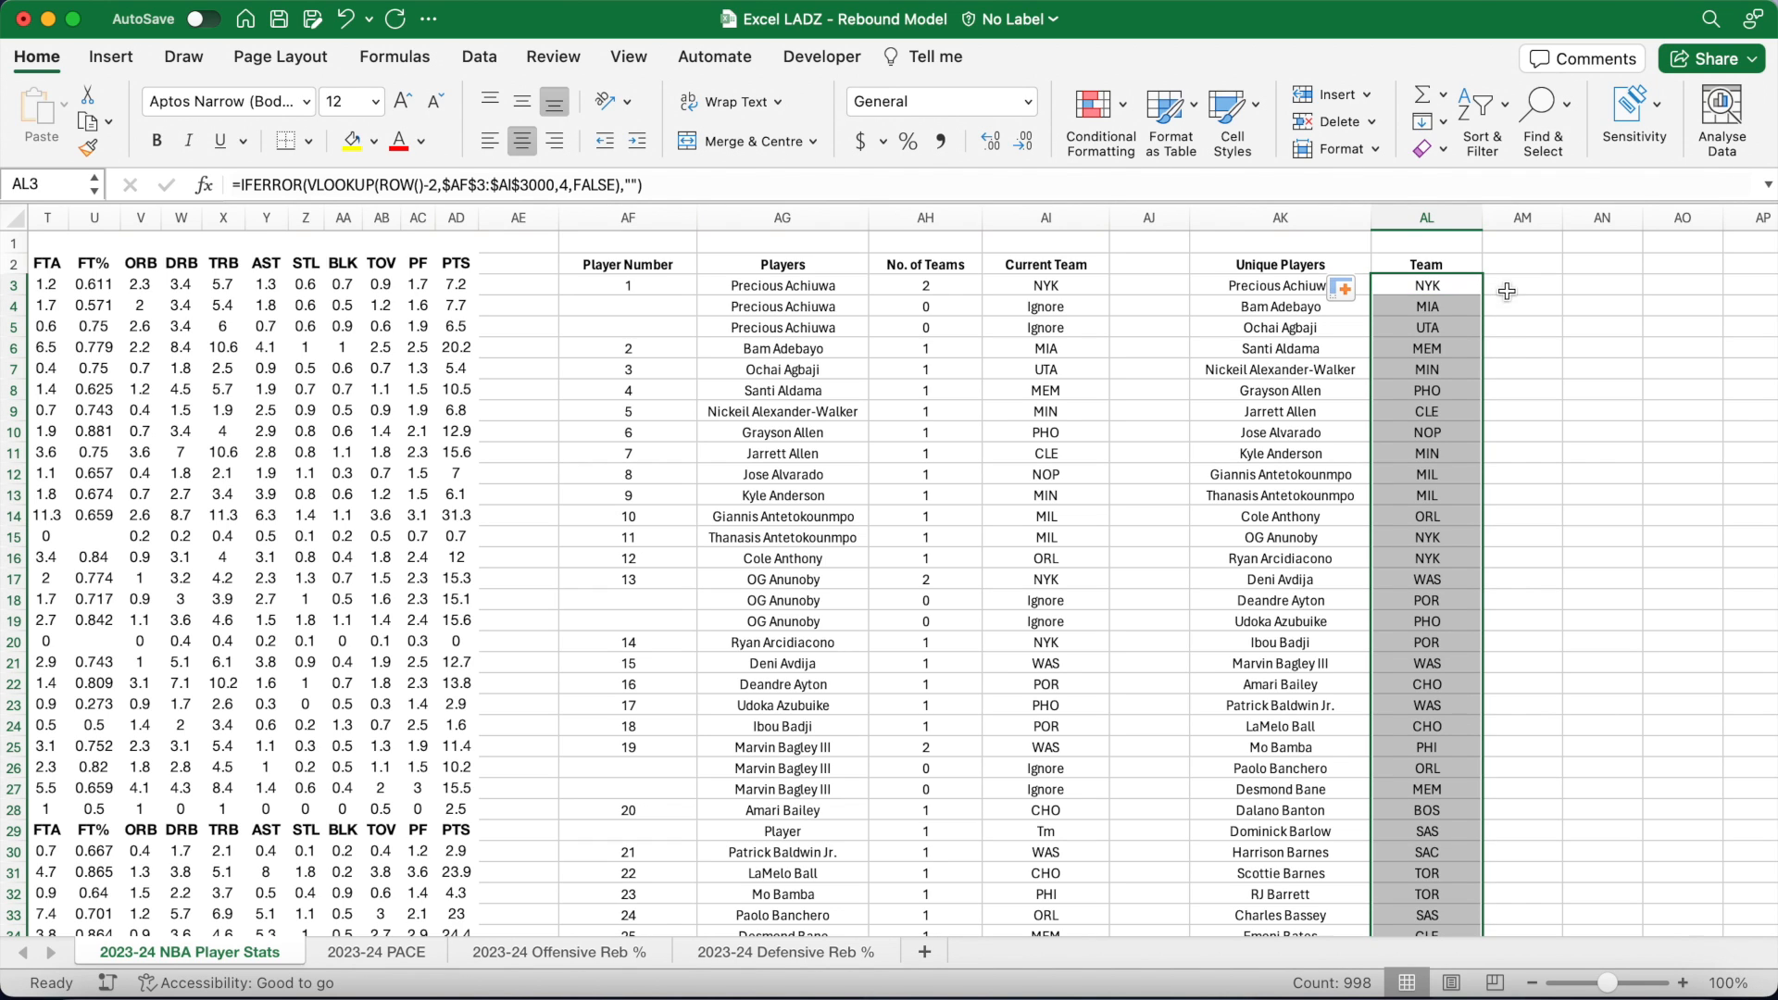
# Step: Add a 'Player Count:' label in AN2 and widen column AN to fit it
pyautogui.click(1593, 289)
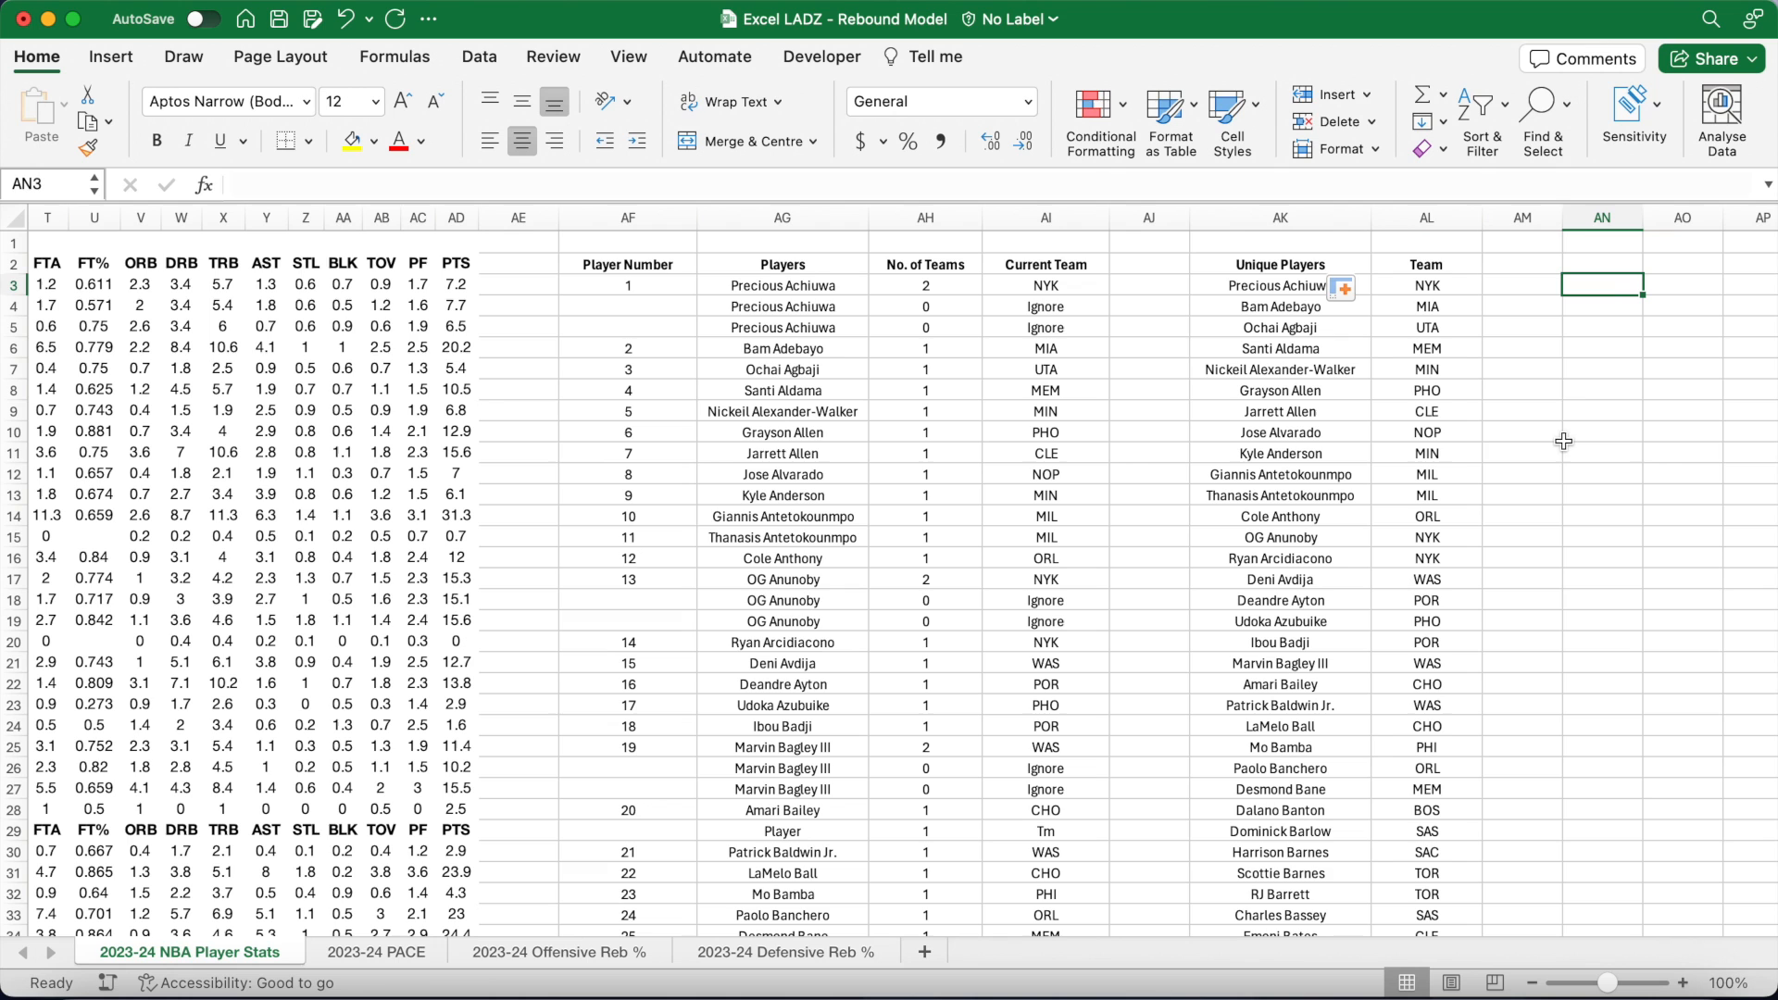
pyautogui.click(1602, 264)
pyautogui.hscroll(3, 1576, 444)
pyautogui.hscroll(3, 1576, 444)
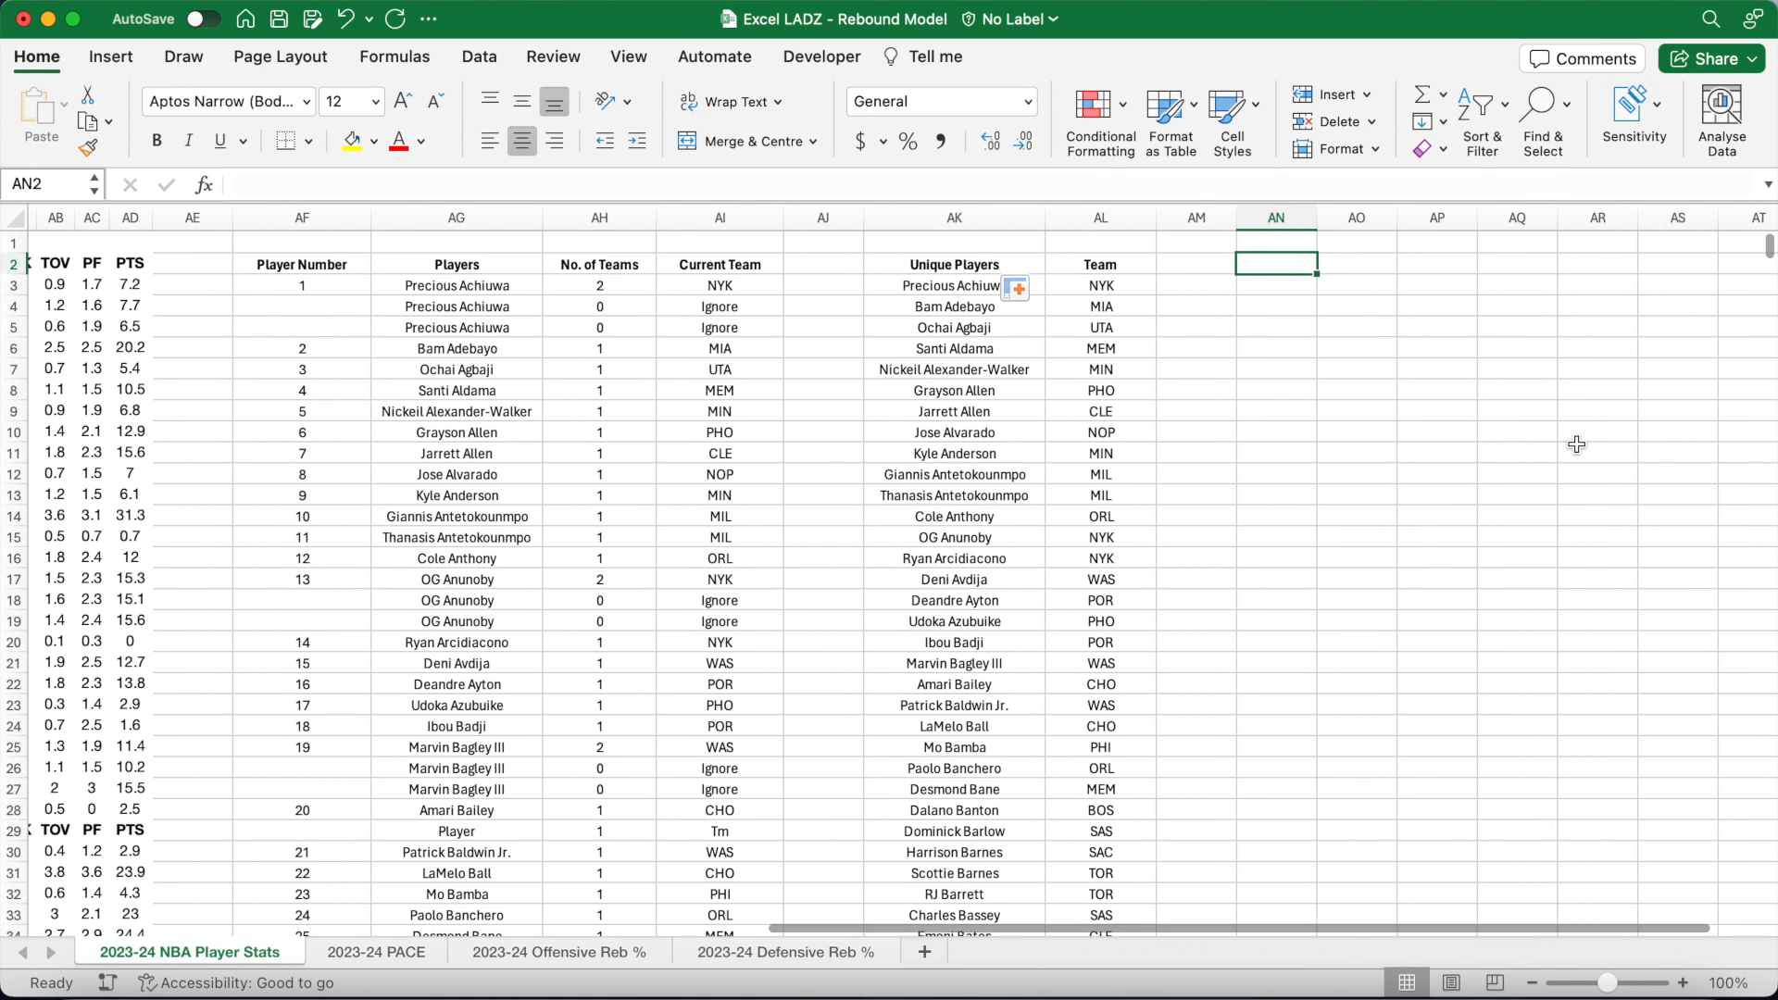
pyautogui.write('Player Count:')
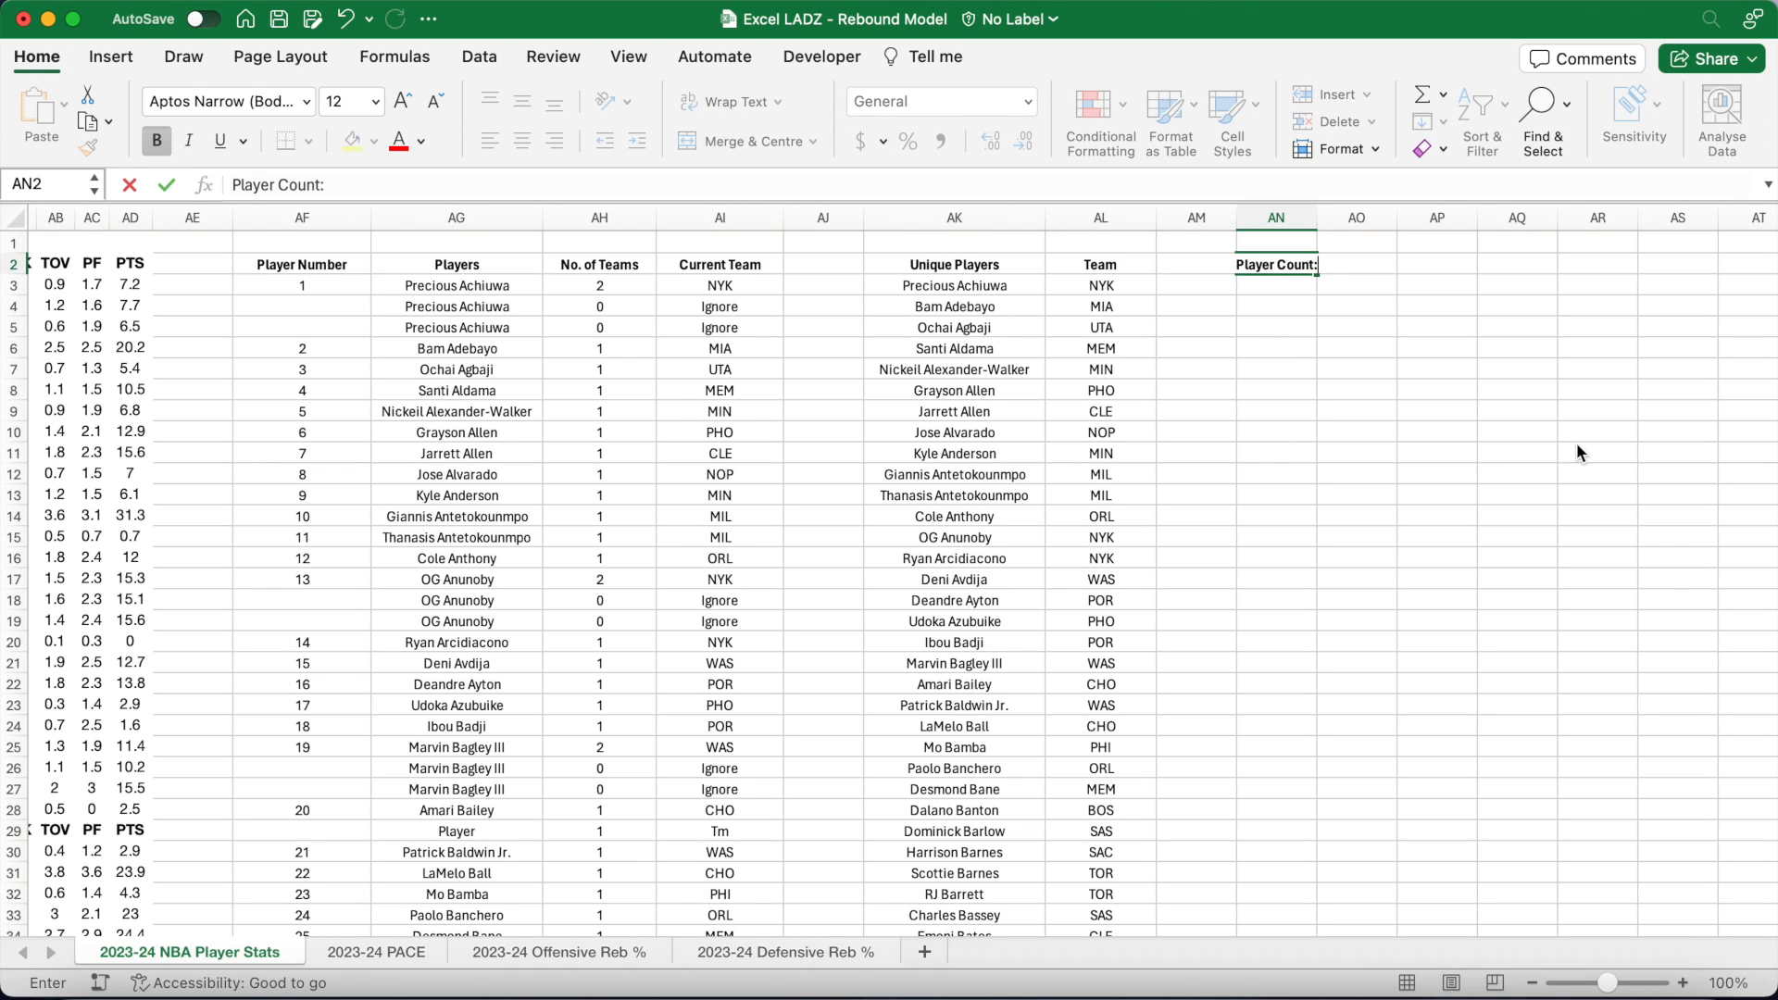
pyautogui.press('Return')
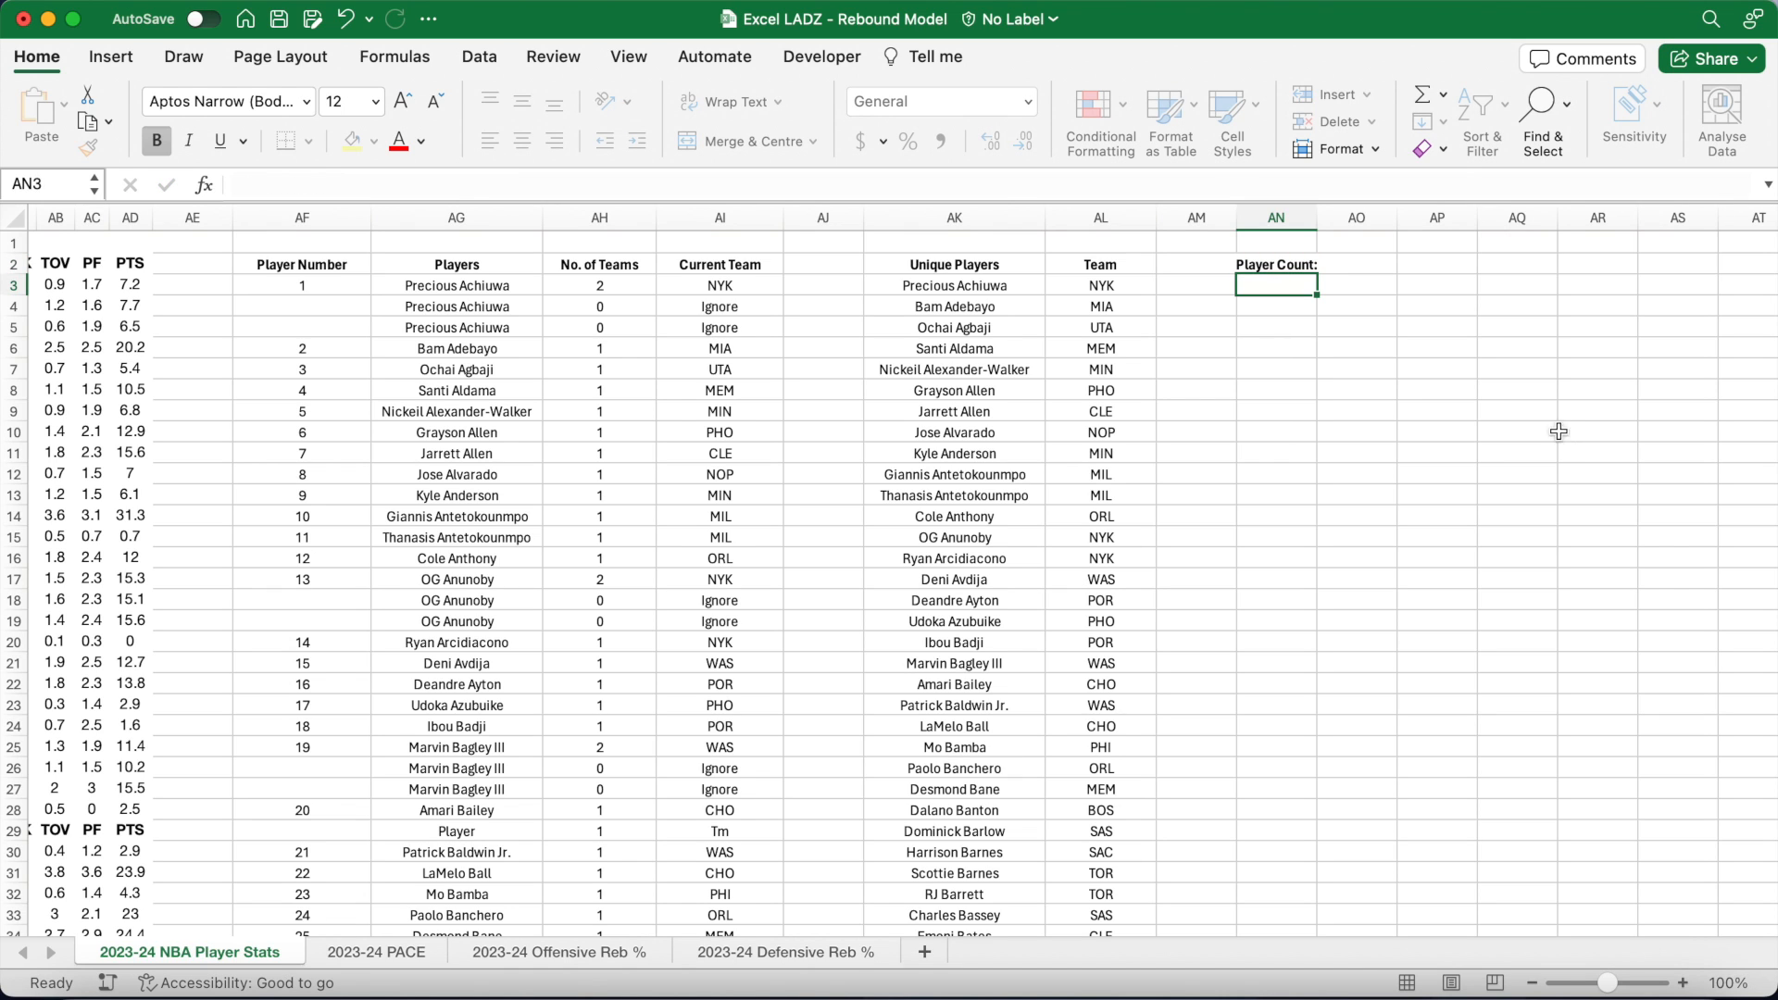
pyautogui.moveTo(1317, 217); pyautogui.dragTo(1360, 217)
# Step: Enter =MAX(A3:A1000) in AO2, which returns 535
pyautogui.click(1403, 262)
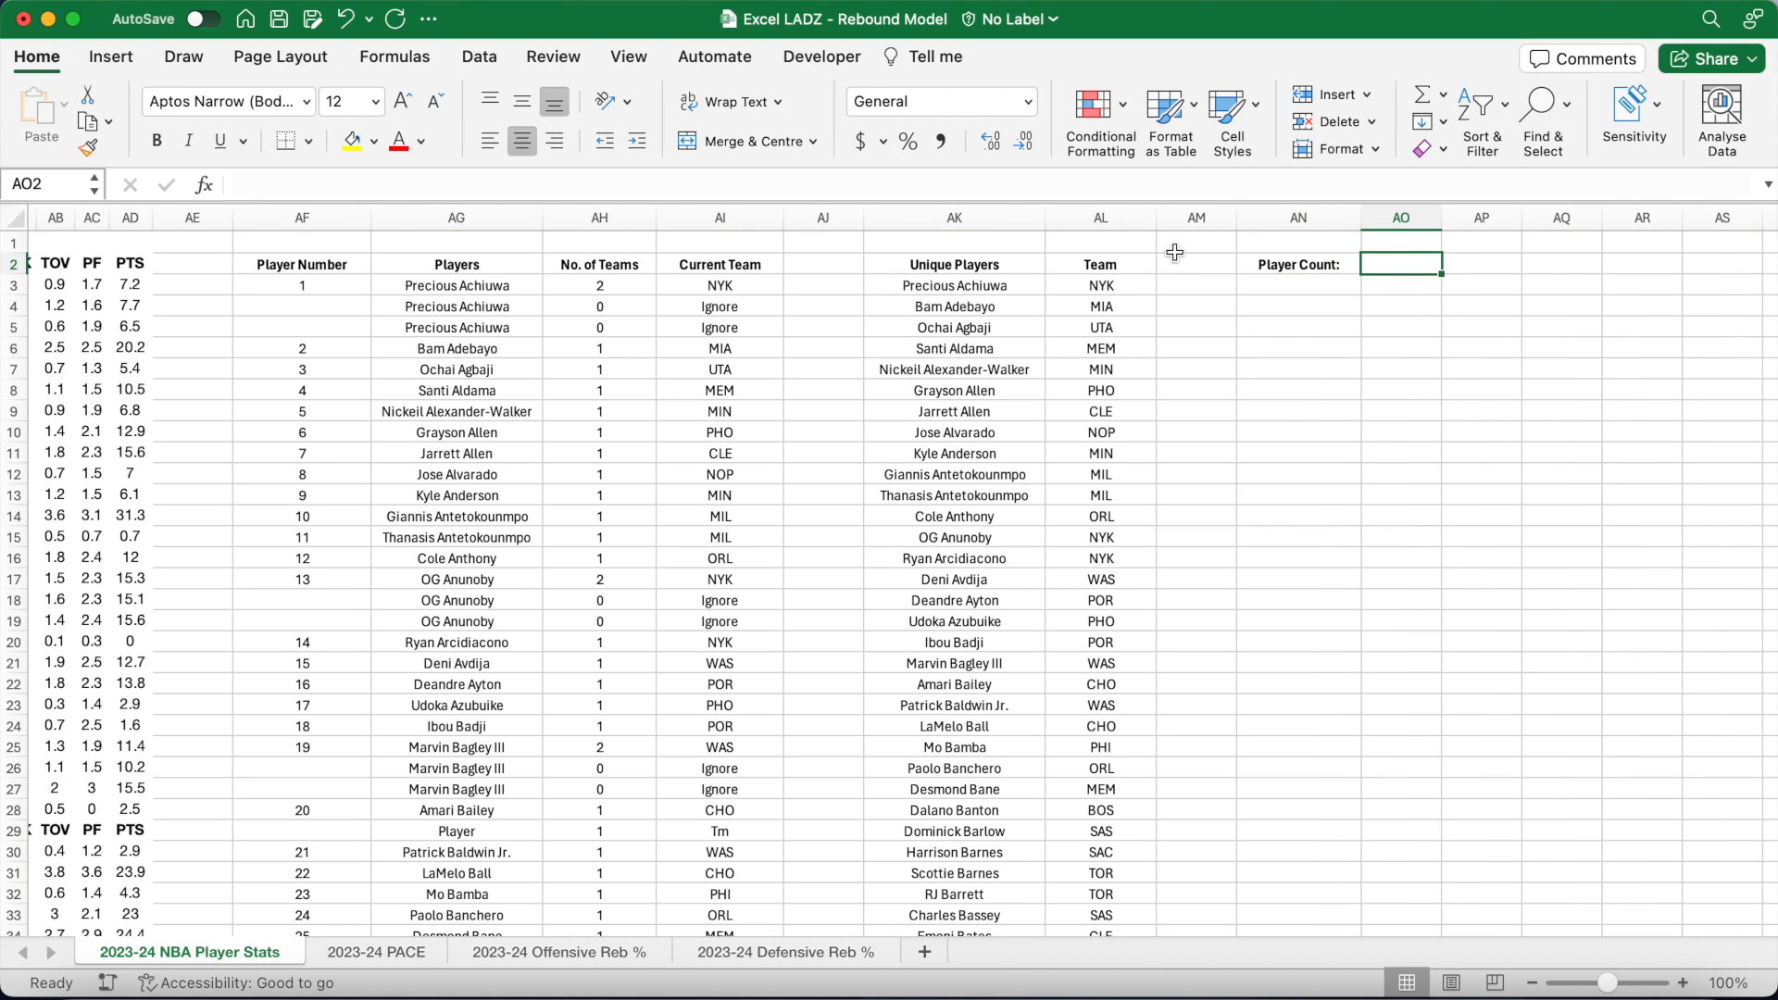
pyautogui.click(1137, 183)
pyautogui.write('=')
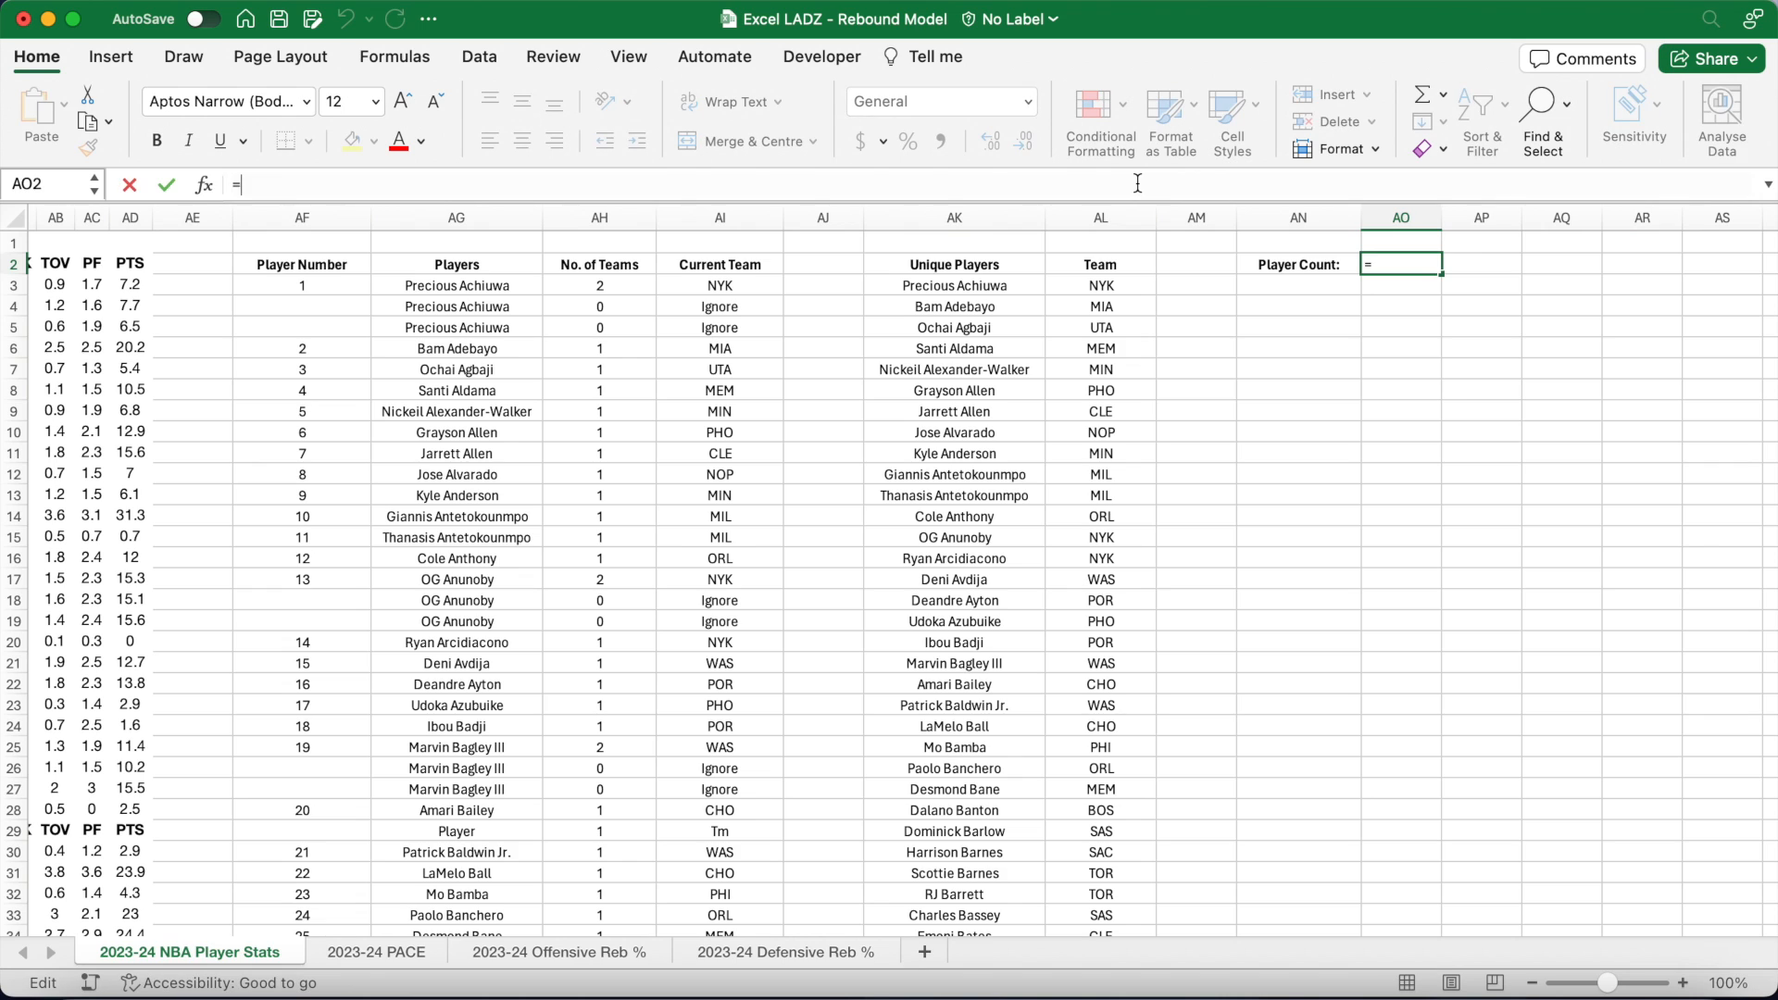
pyautogui.write('MAX(')
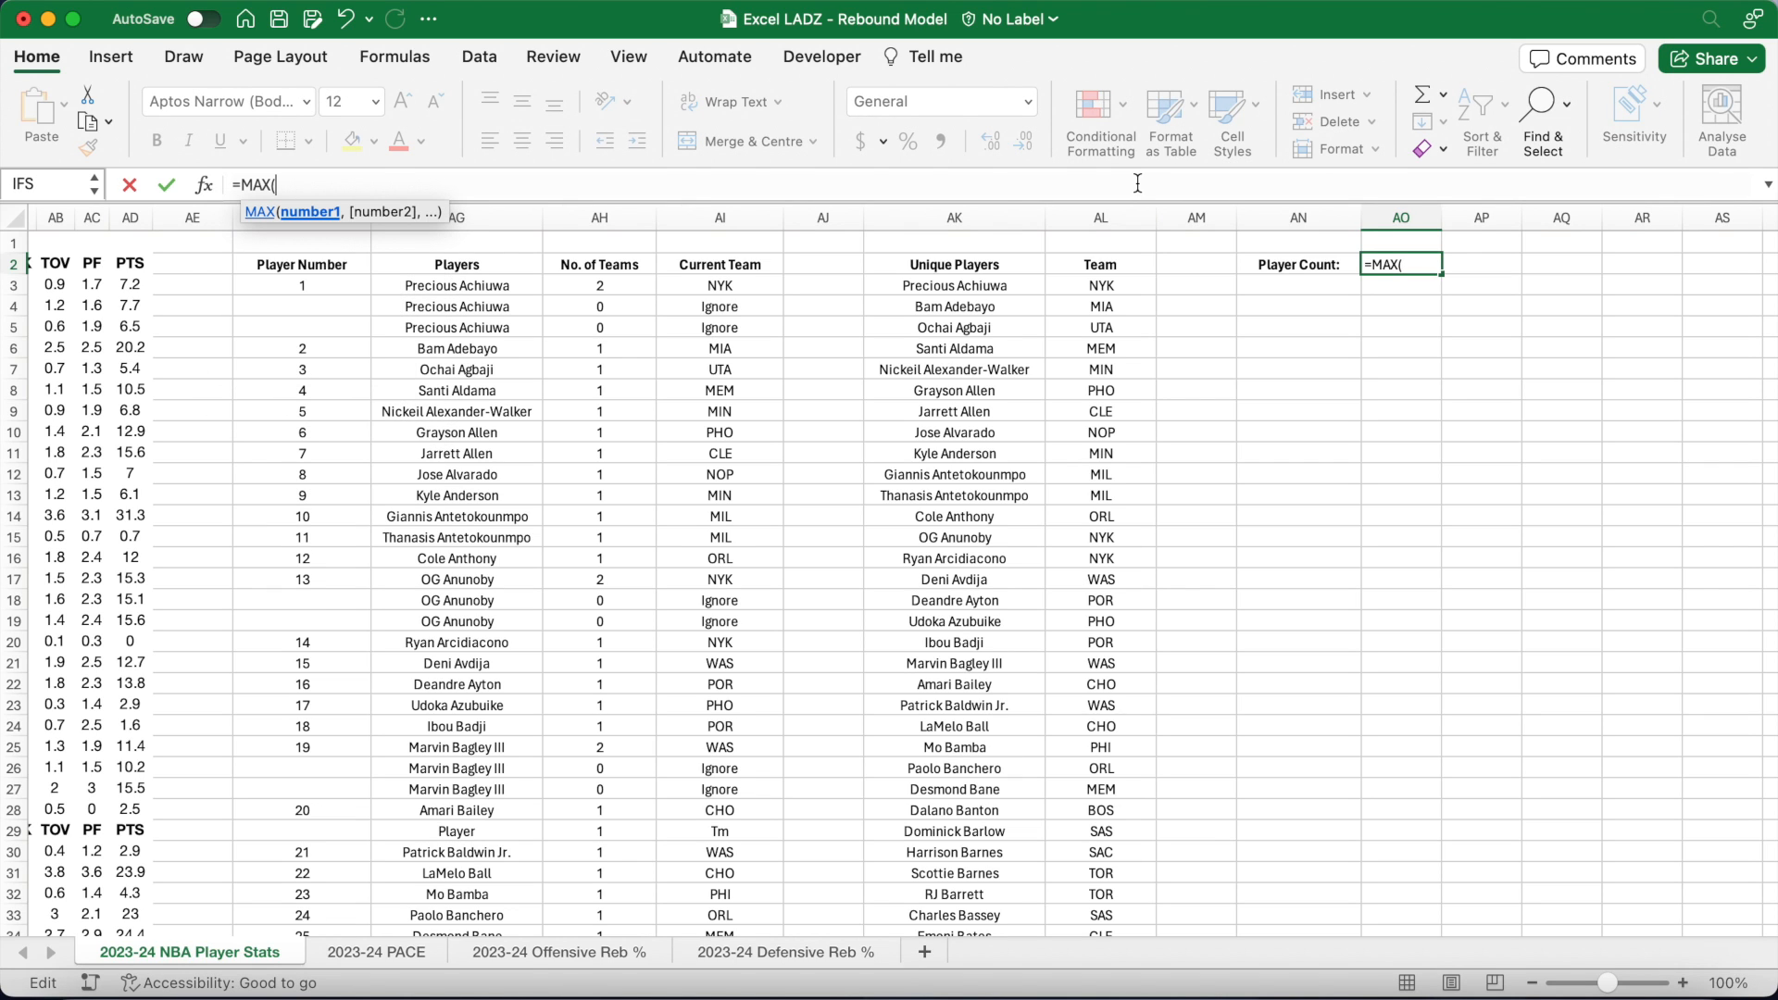
pyautogui.write('A3:A1000)')
pyautogui.hscroll(-15, 824, 424)
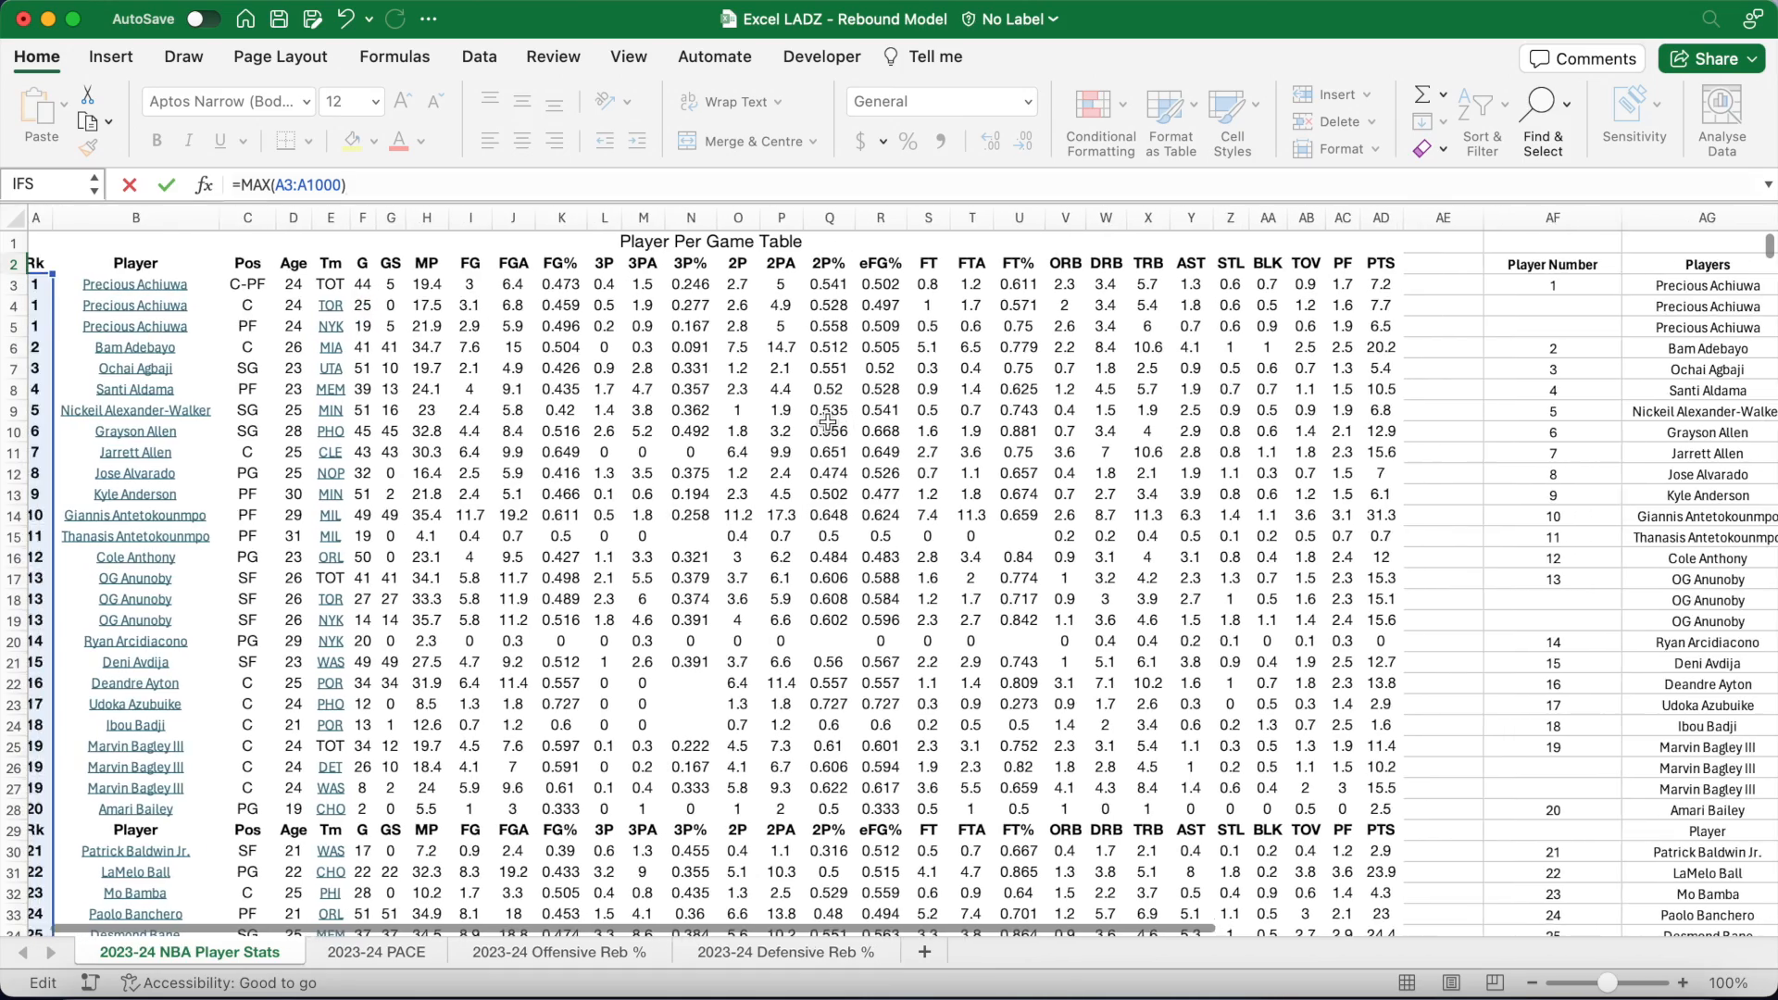
pyautogui.press('Return')
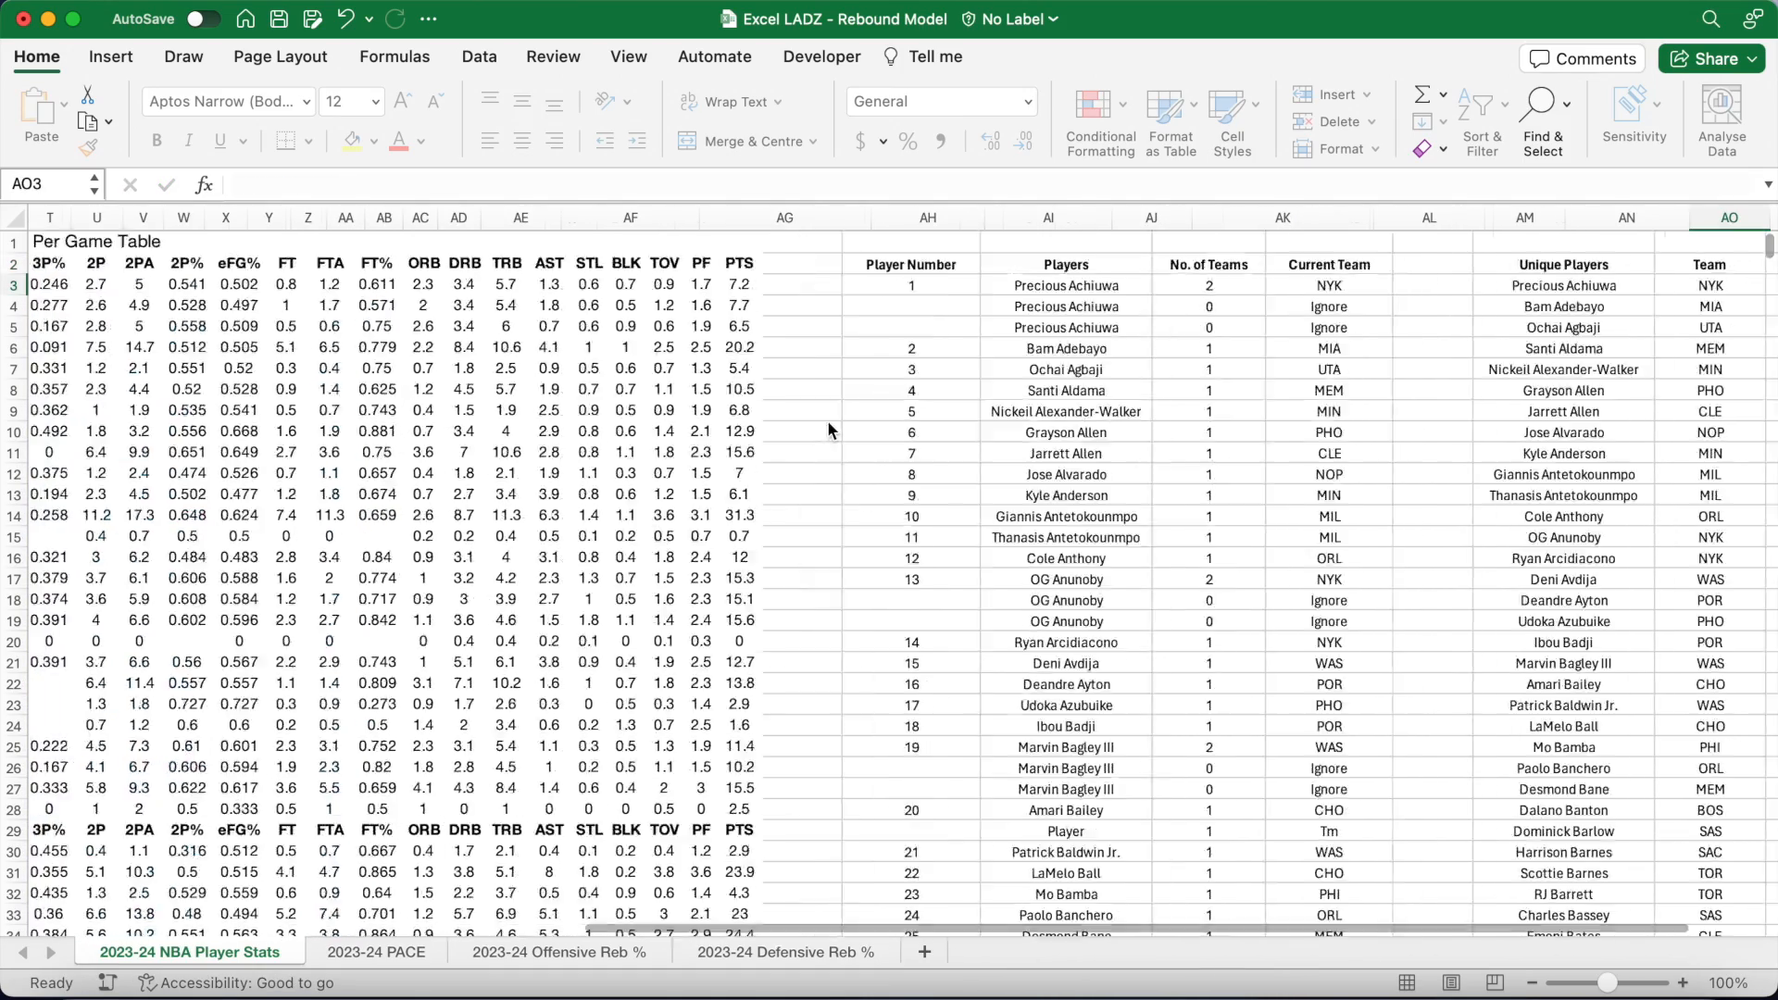
pyautogui.hscroll(3, 826, 420)
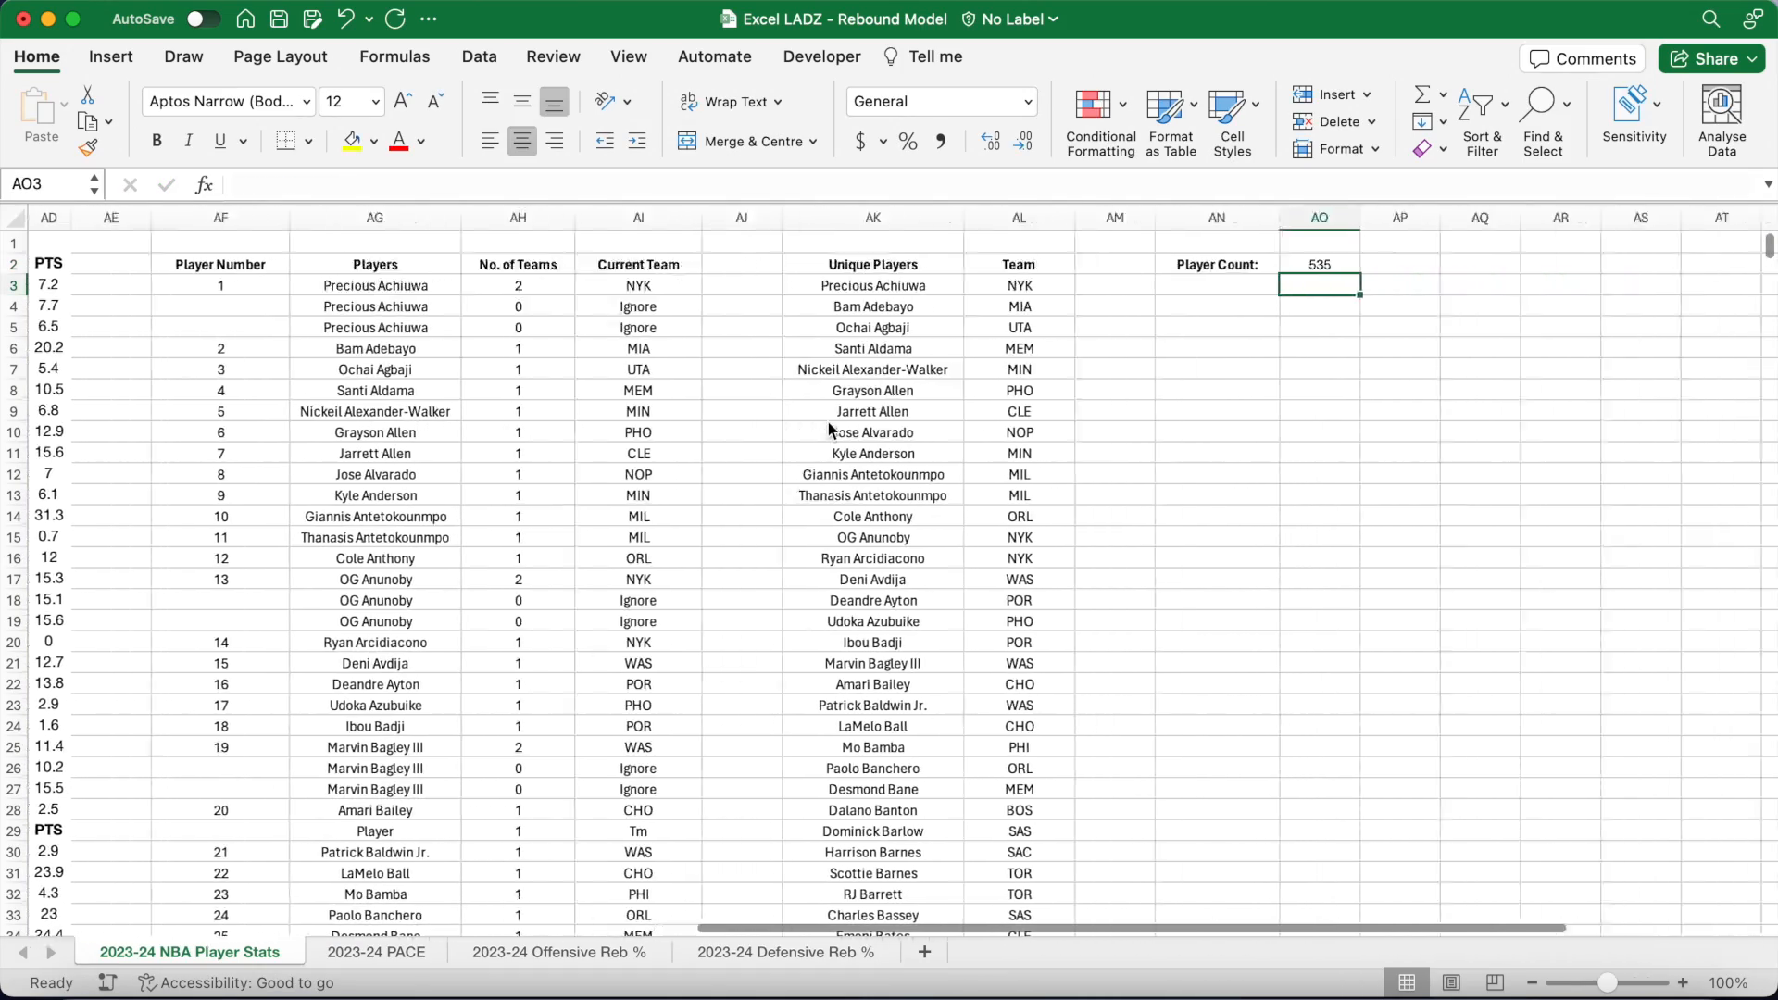
pyautogui.click(1135, 331)
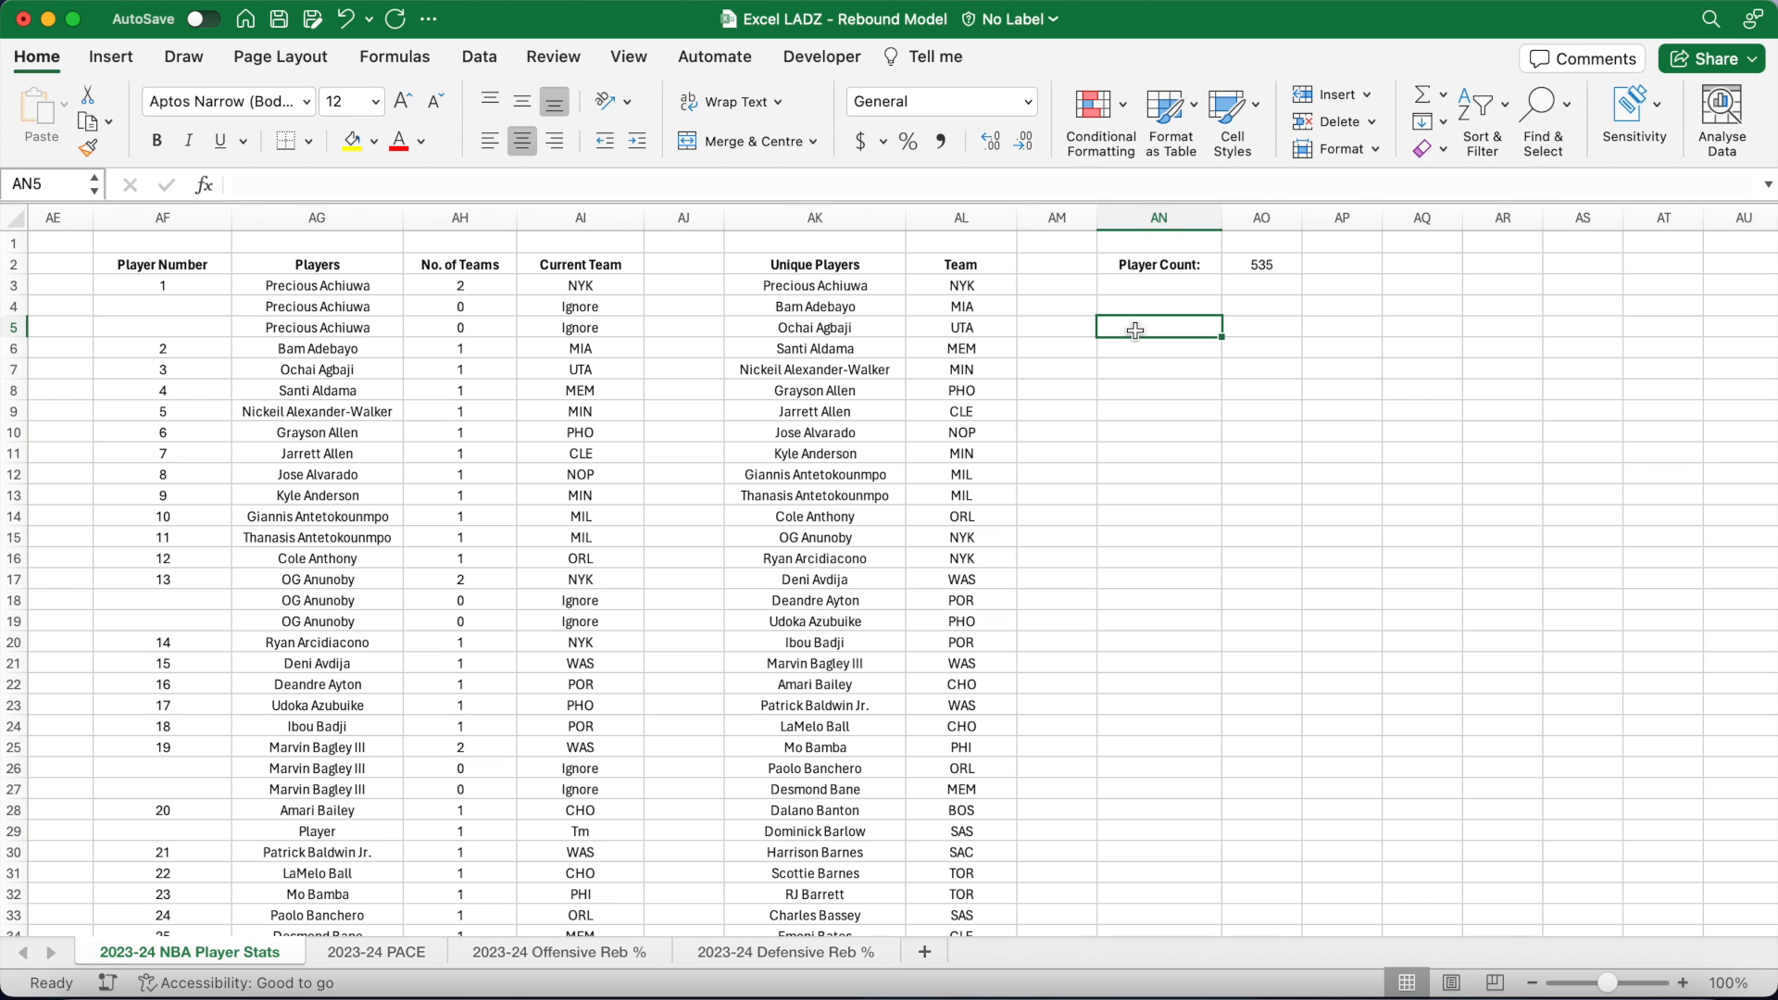
pyautogui.click(395, 59)
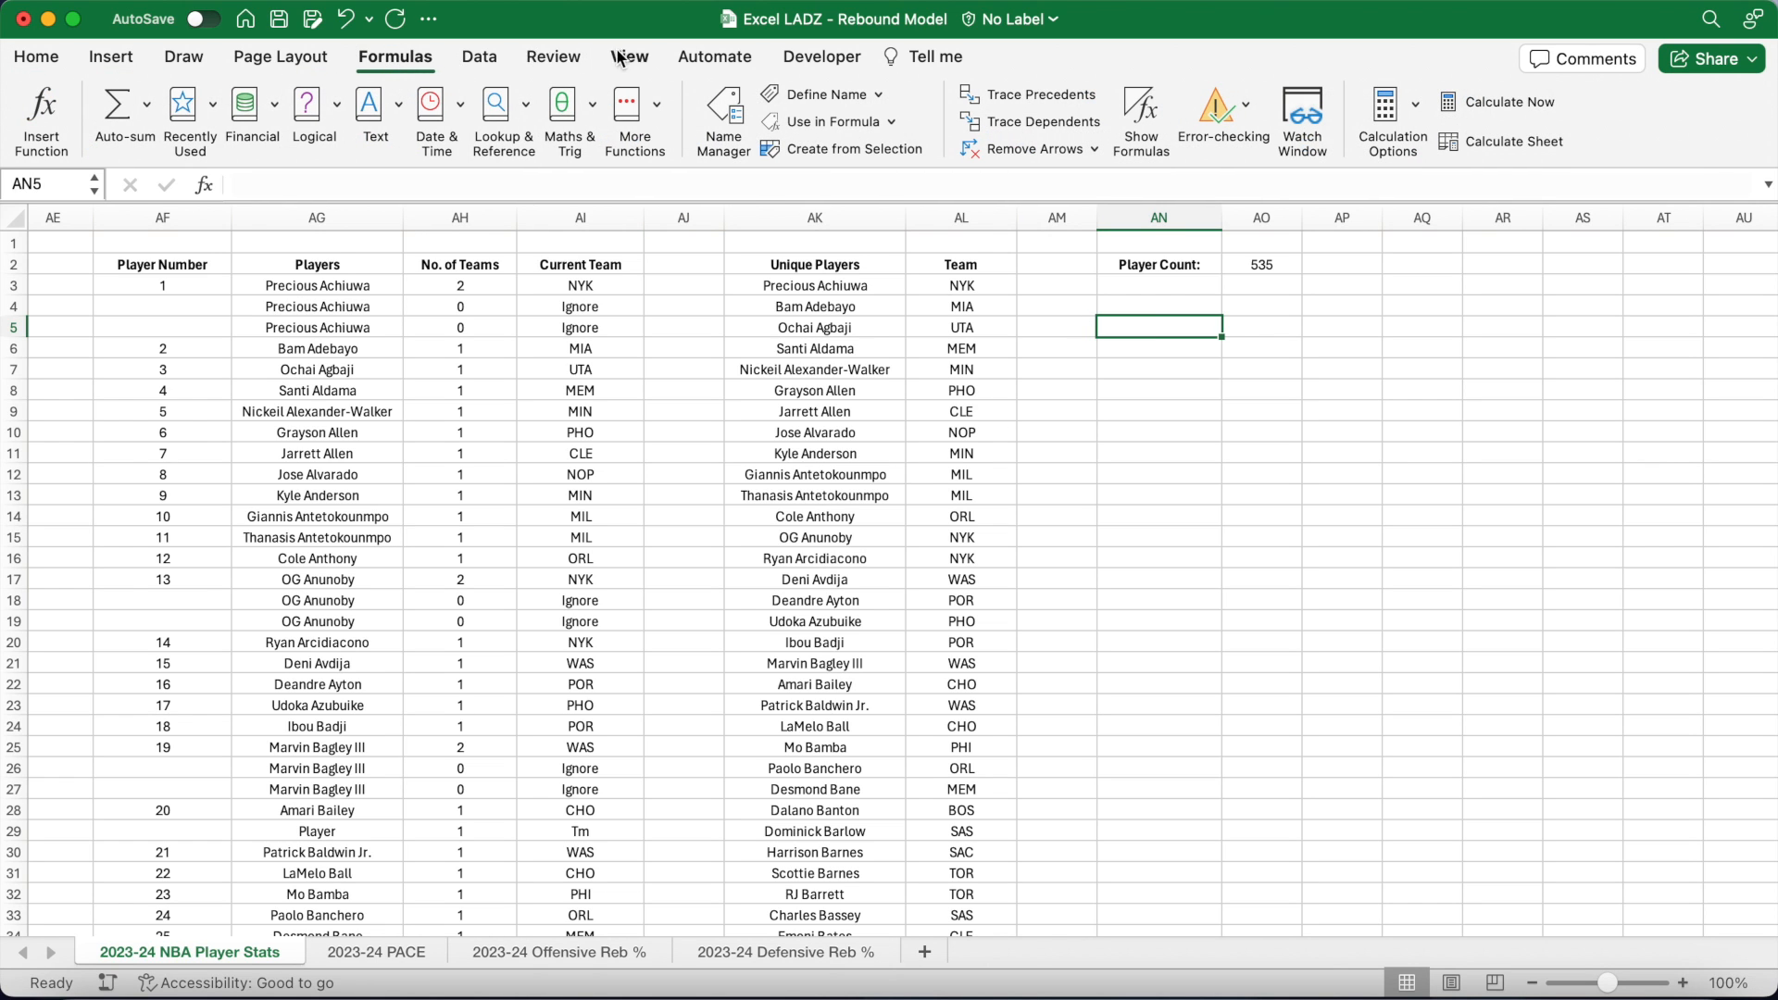
# Step: Start a new defined name called 'players' in the Name Manager
pyautogui.click(730, 116)
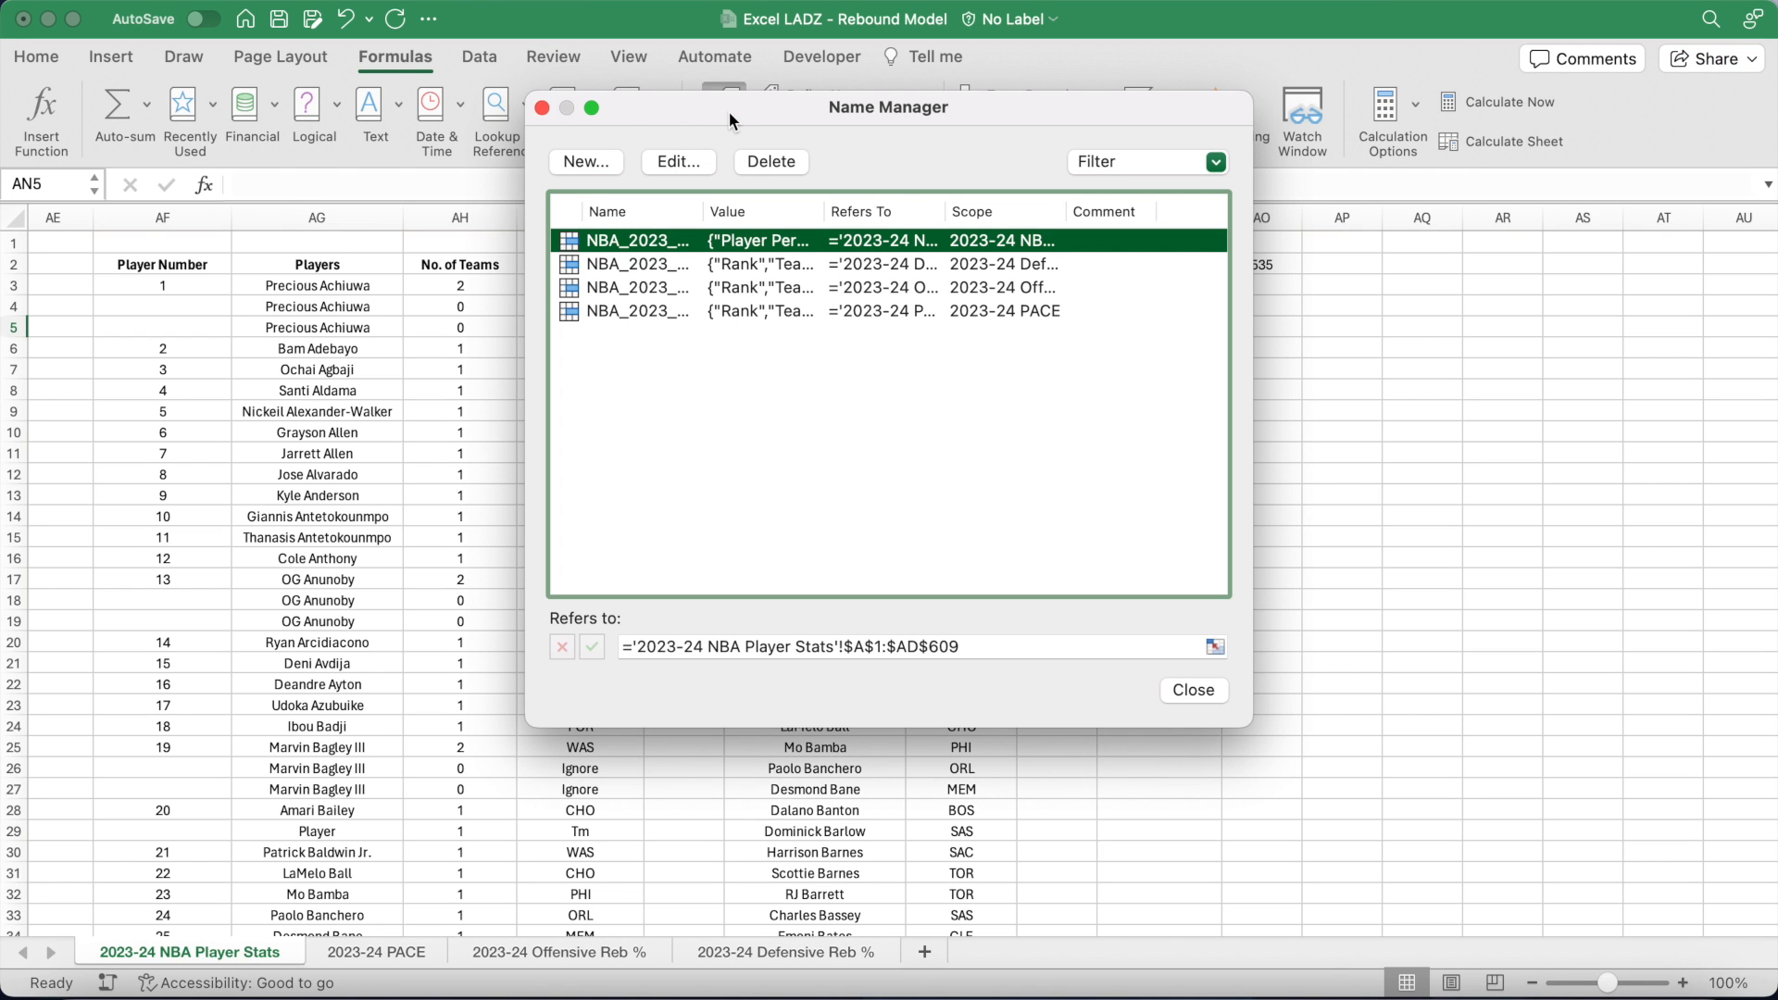
pyautogui.click(606, 160)
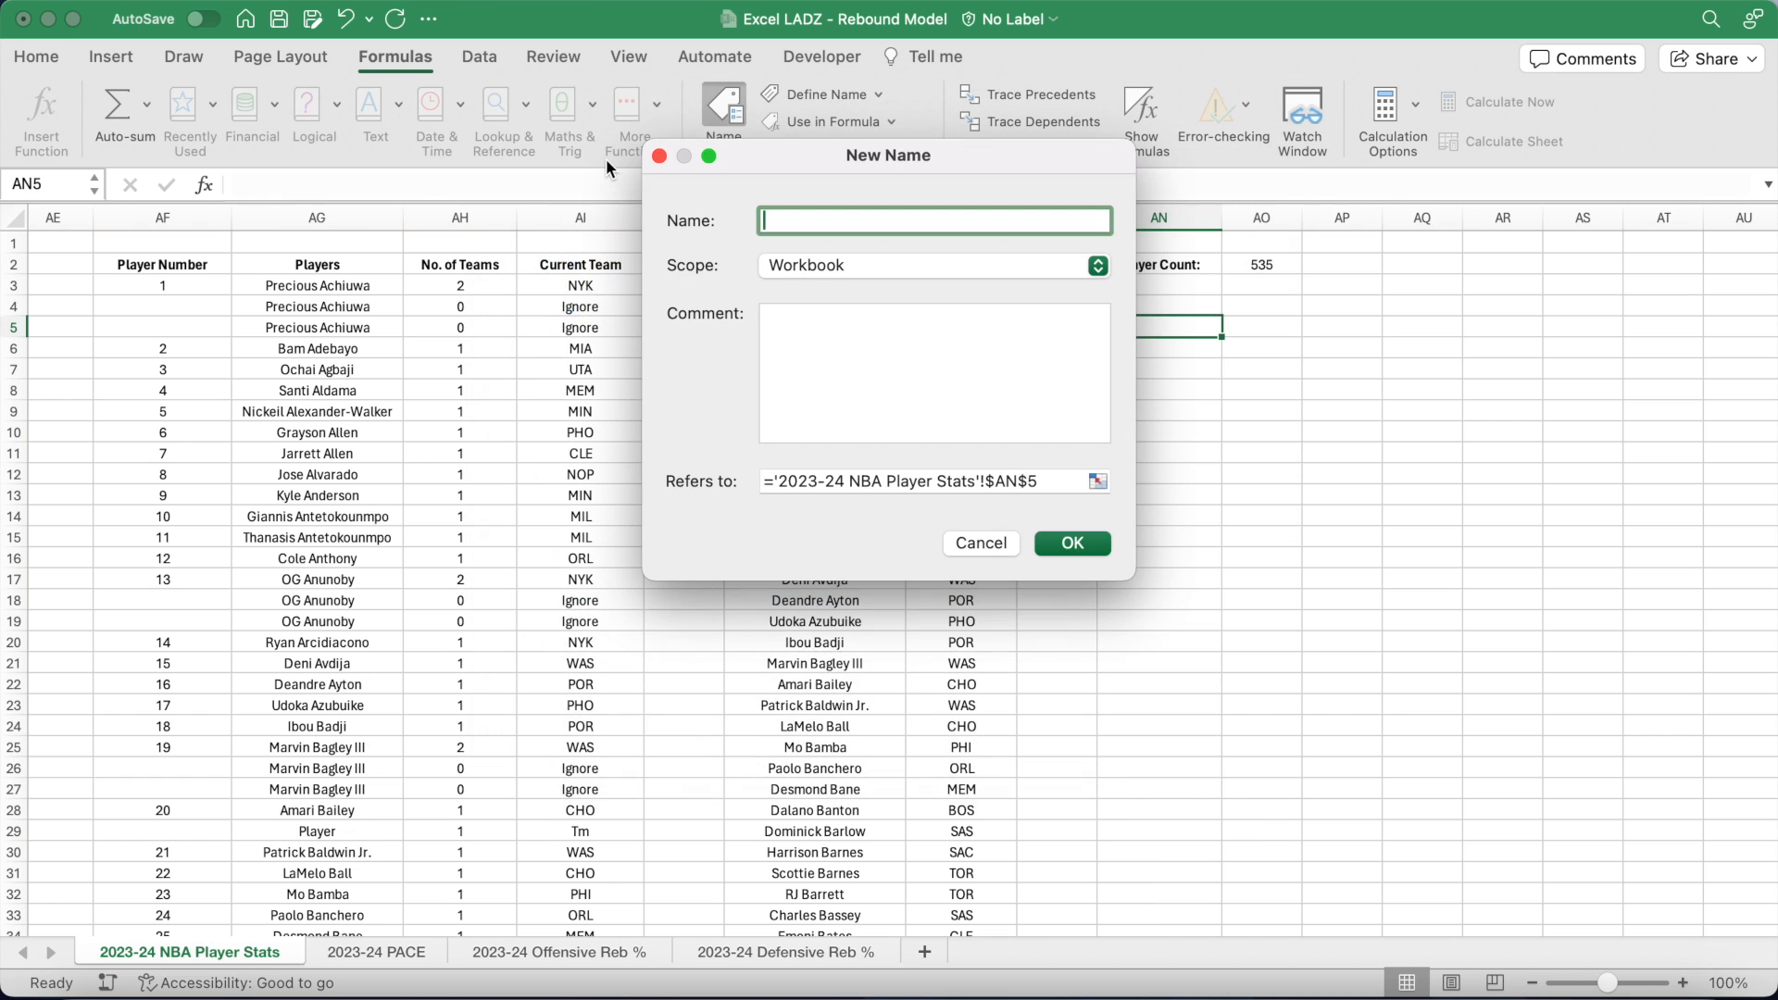
pyautogui.moveTo(764, 169); pyautogui.dragTo(765, 432)
pyautogui.write('players')
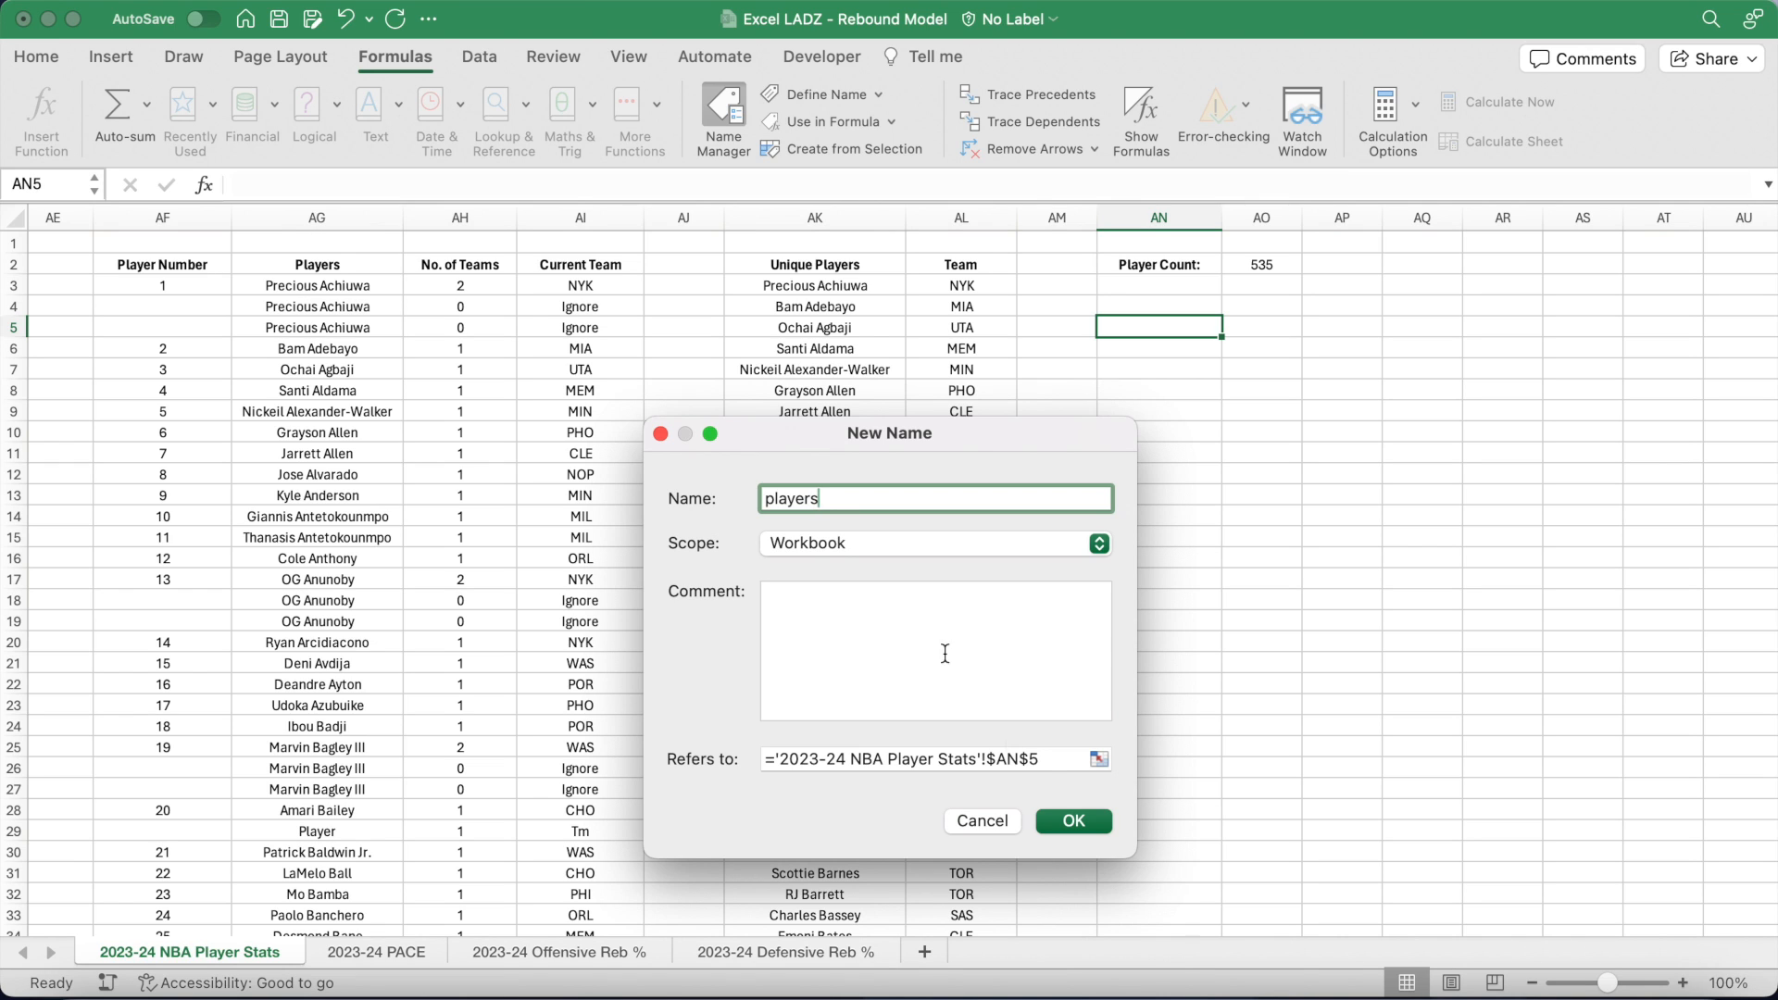
pyautogui.moveTo(1057, 766); pyautogui.dragTo(776, 766)
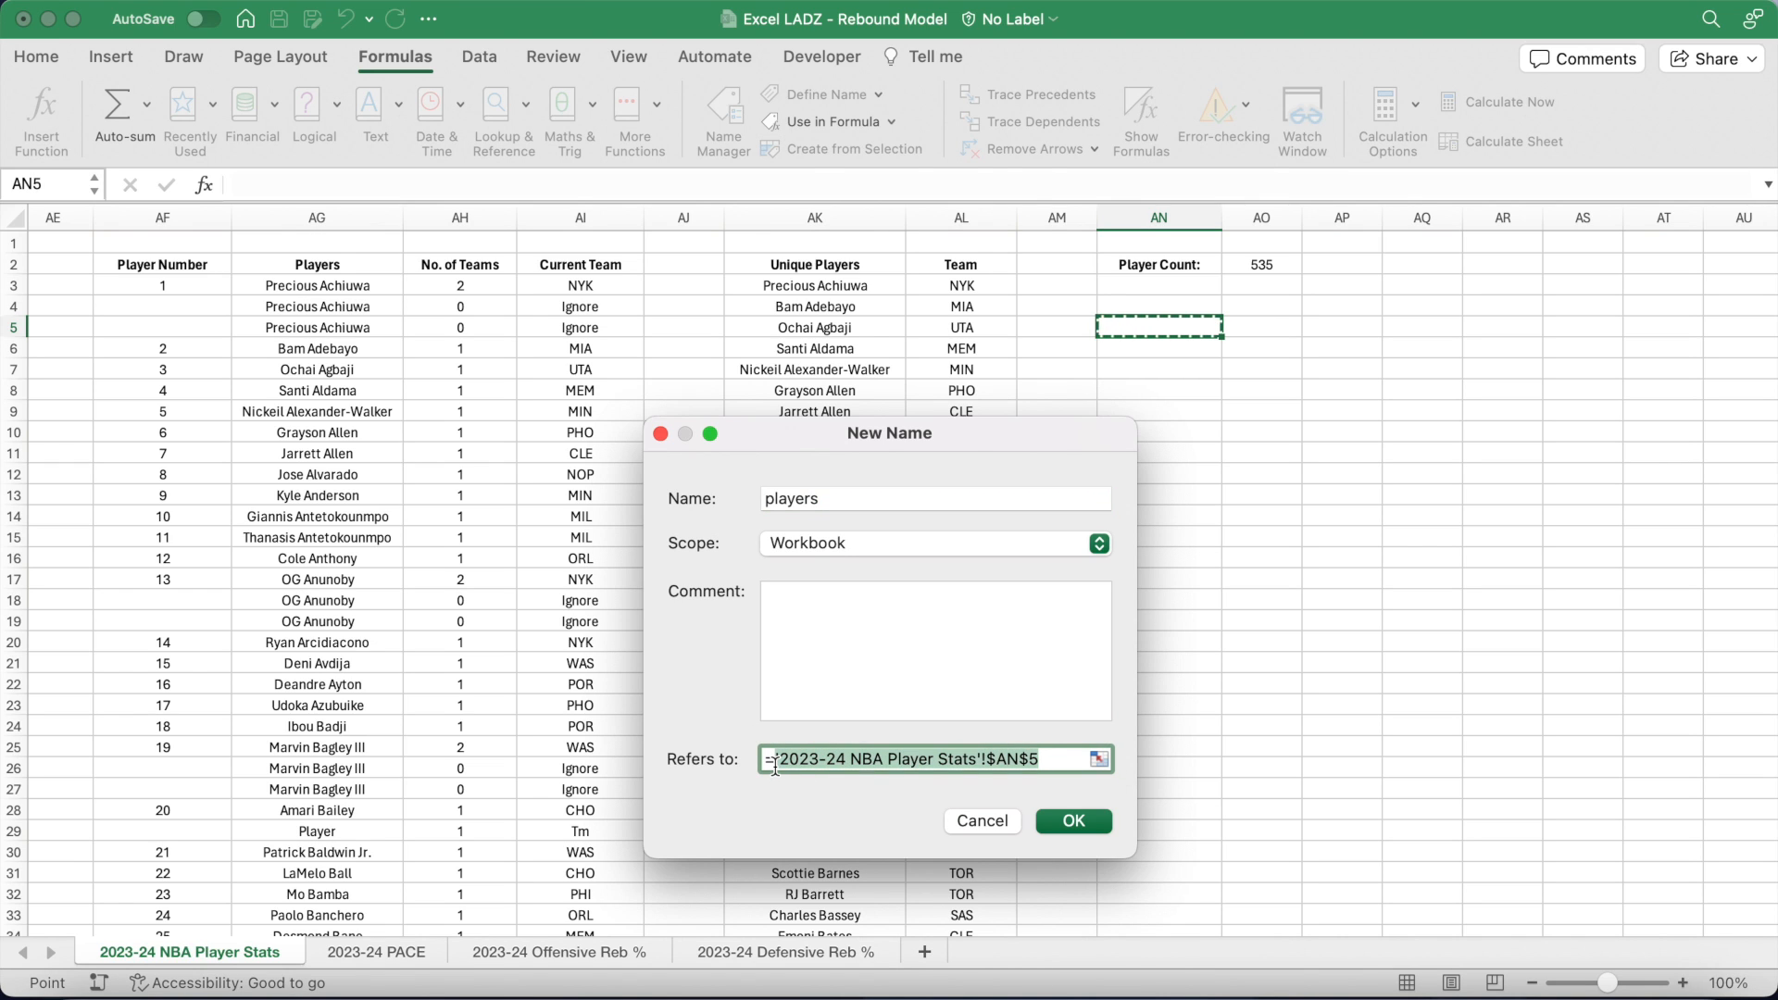
pyautogui.press('BackSpace')
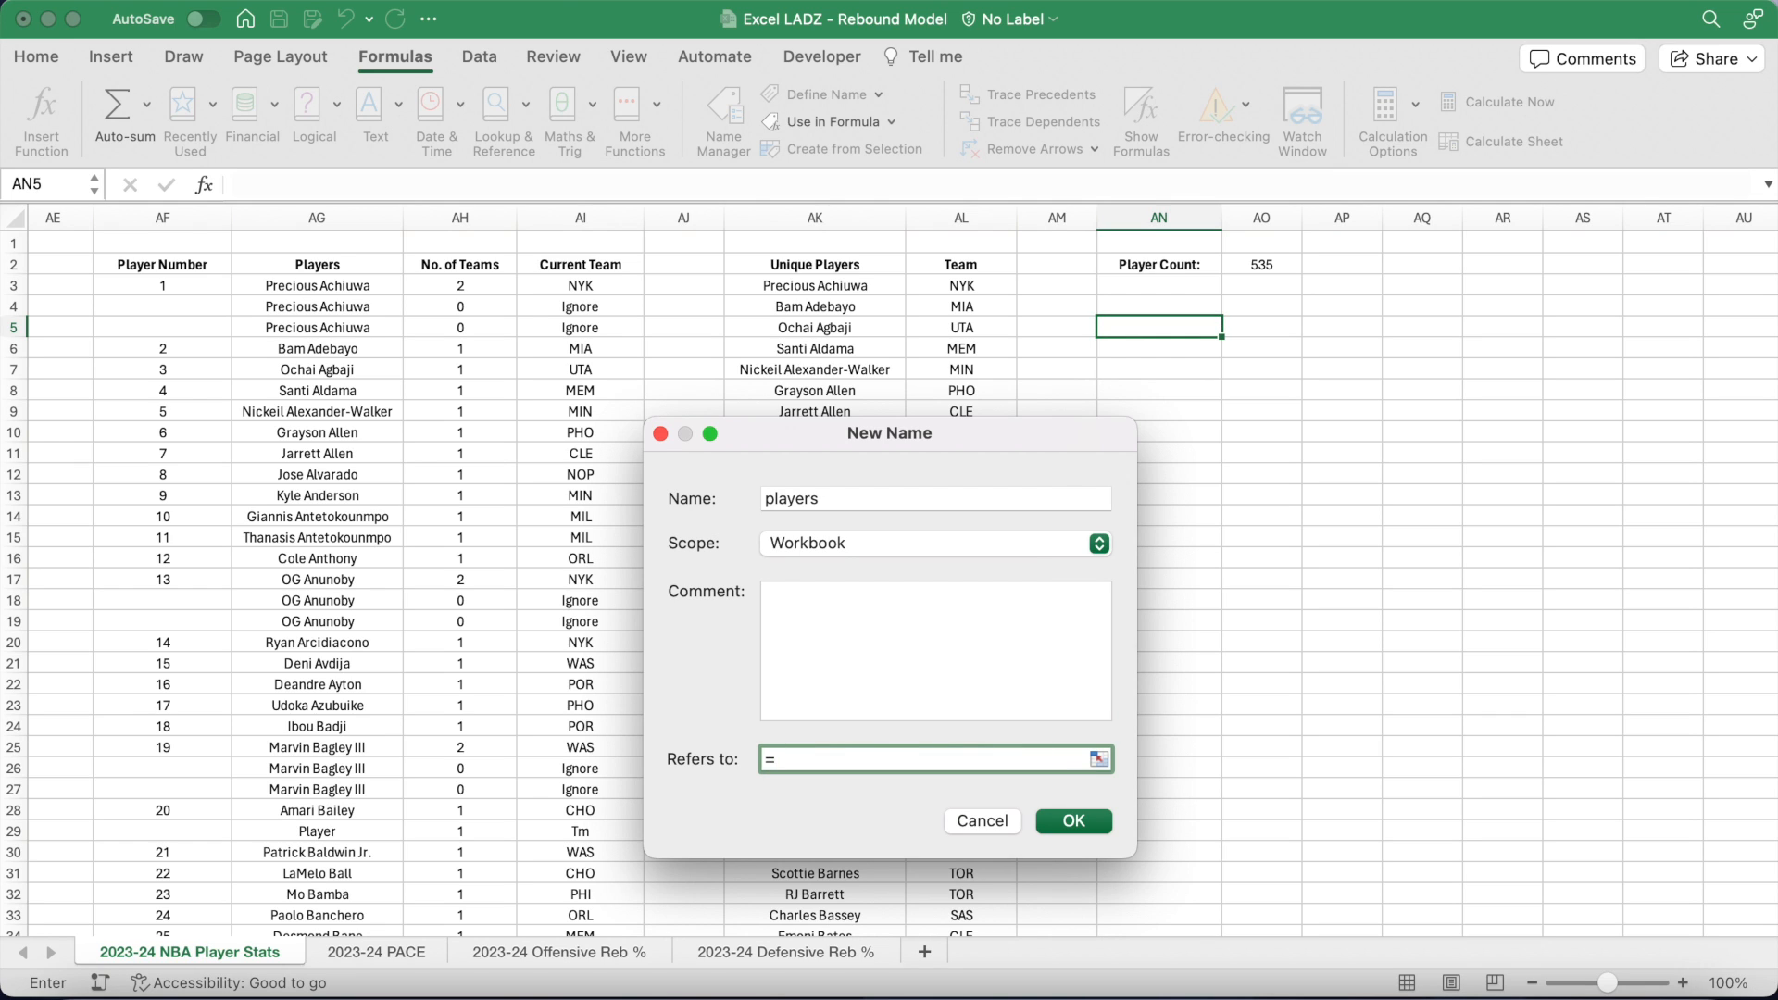
# Step: Make 'players' refer to =$AK$3:OFFSET($AK$3,$AO$2-1,0) and save it
pyautogui.click(782, 292)
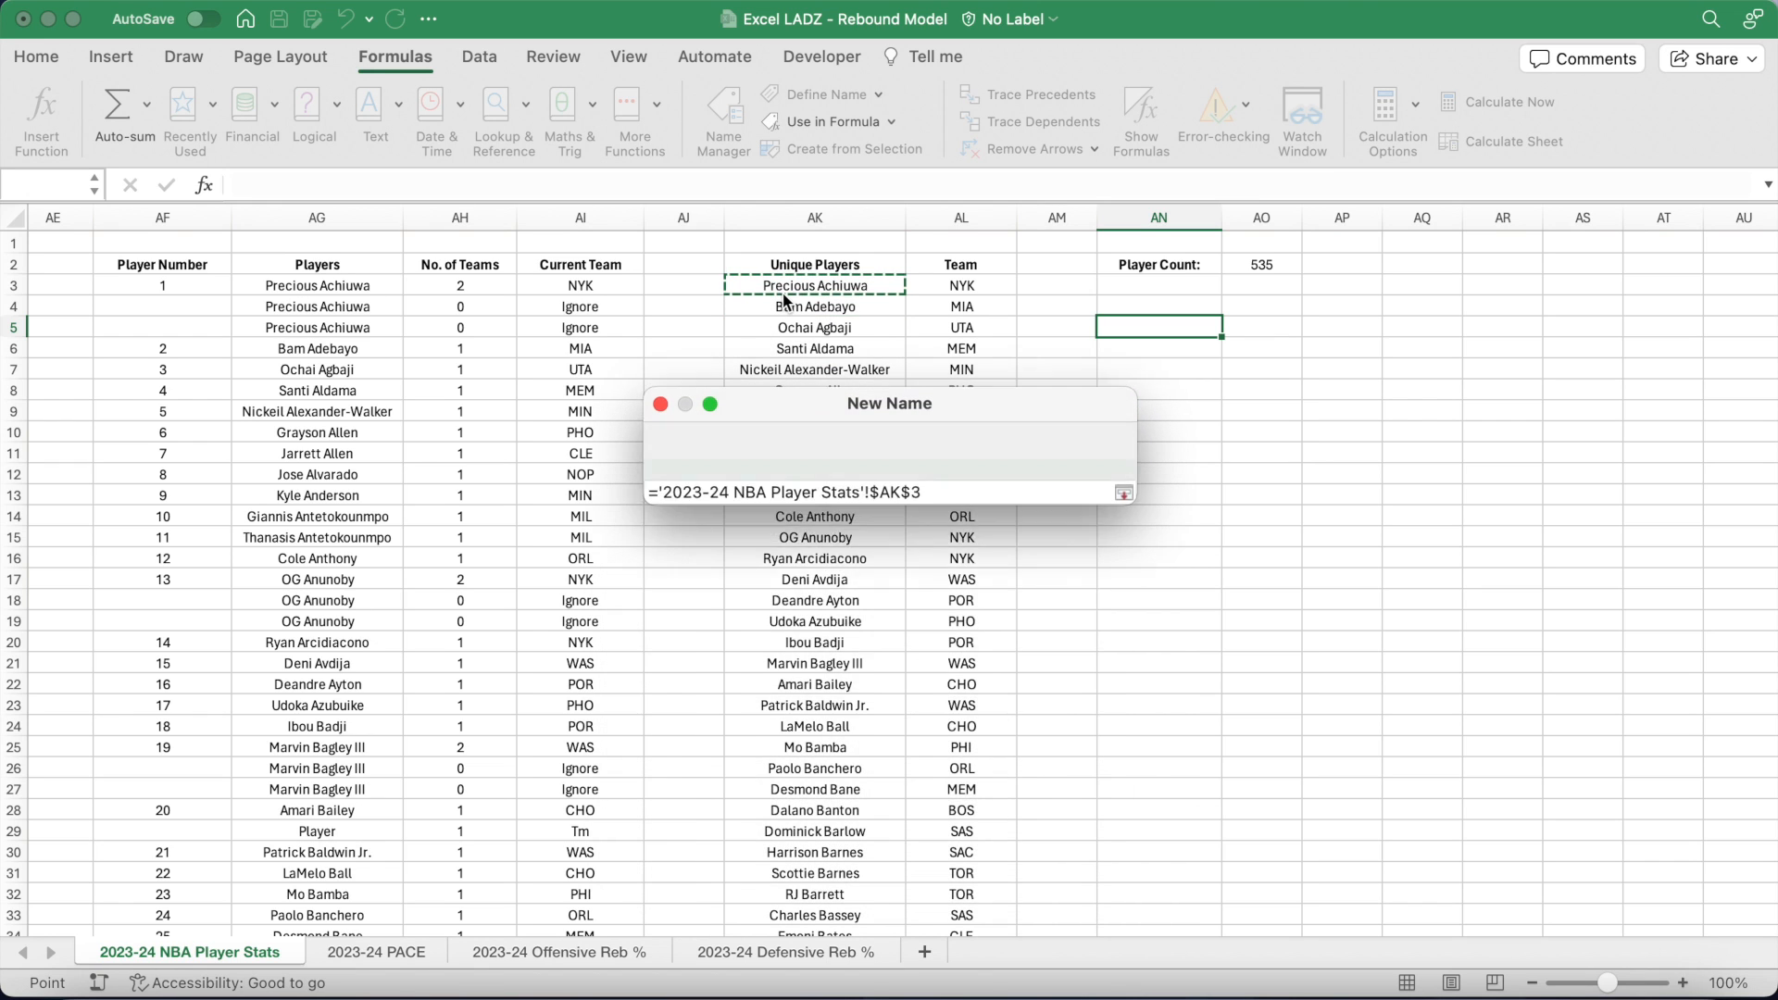
pyautogui.press('F8')
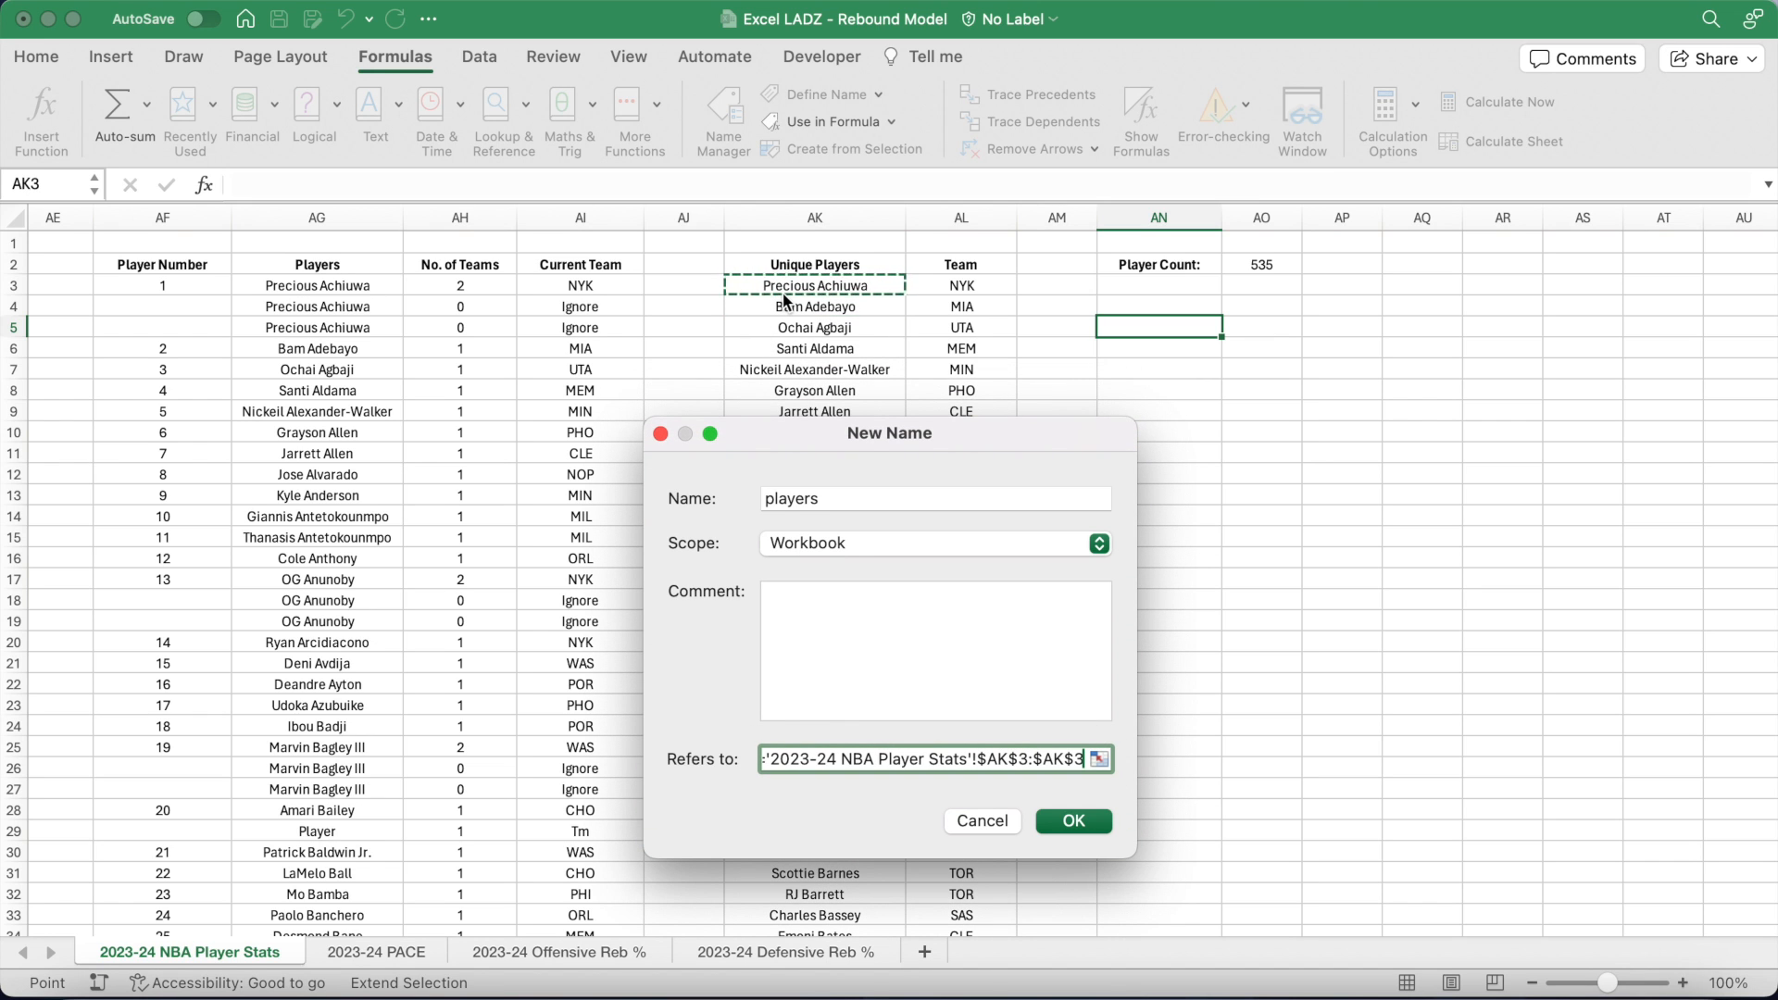
pyautogui.press('BackSpace')
pyautogui.press('BackSpace')
pyautogui.press('BackSpace')
pyautogui.press('BackSpace')
pyautogui.press('BackSpace')
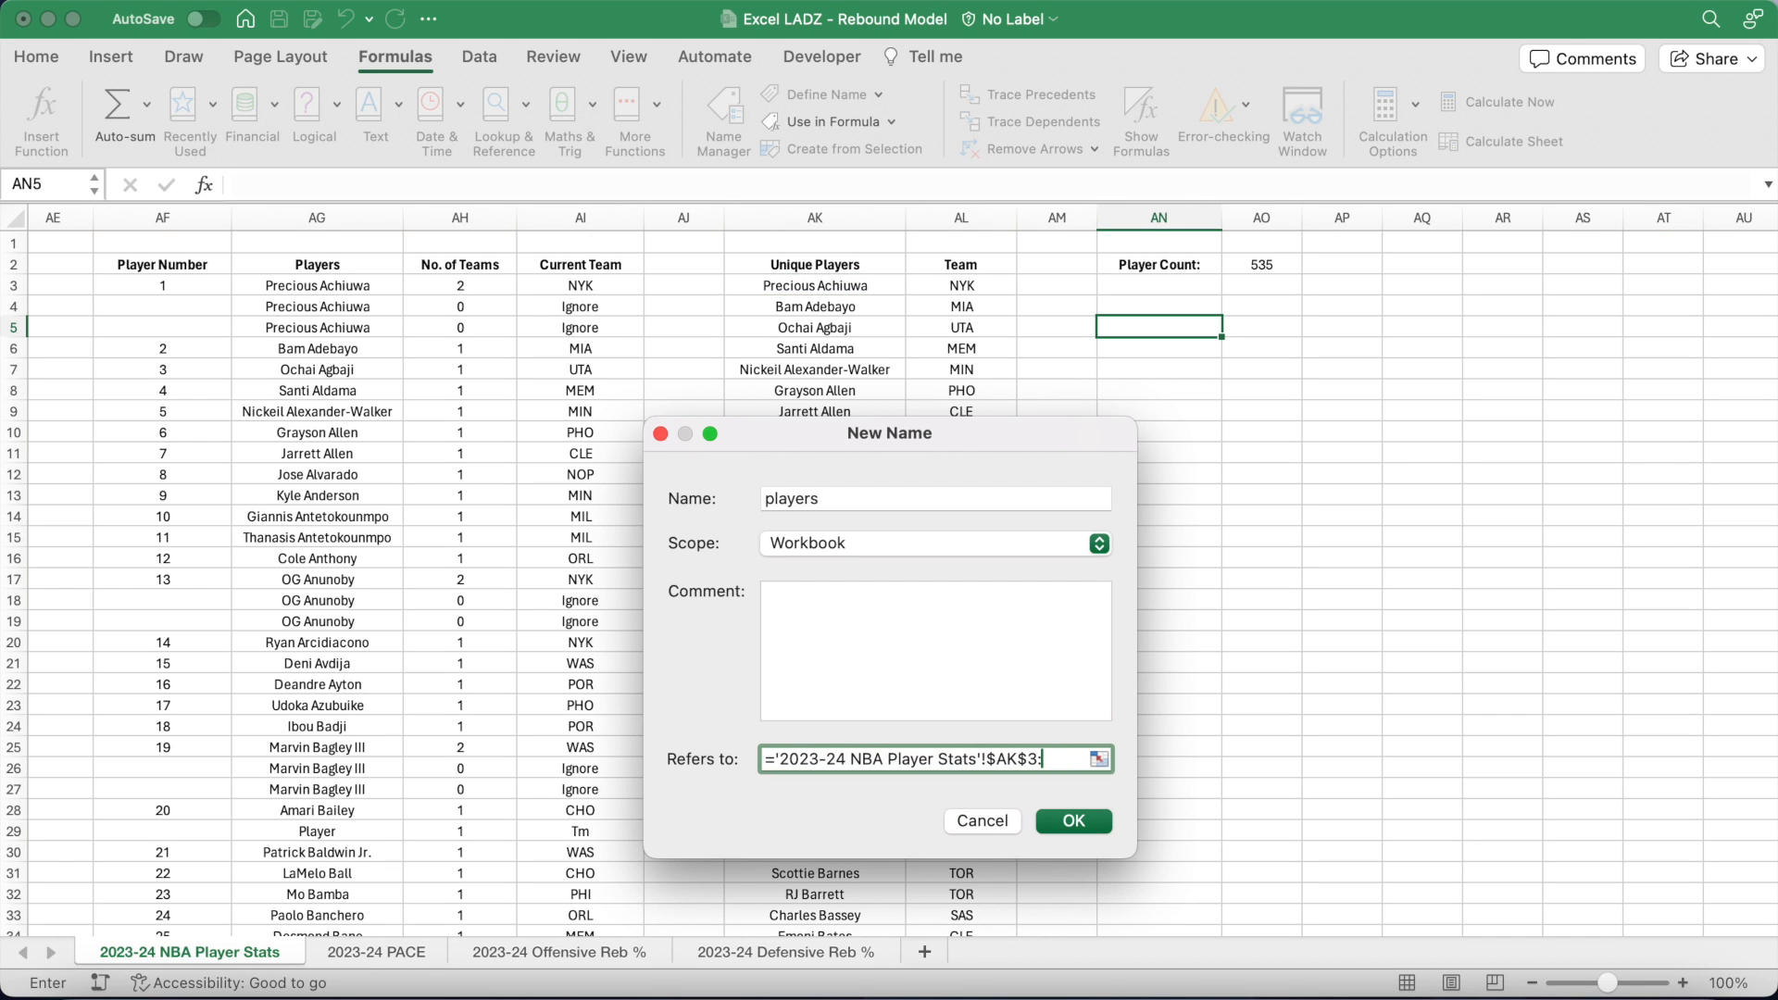
pyautogui.write('OFFSET(')
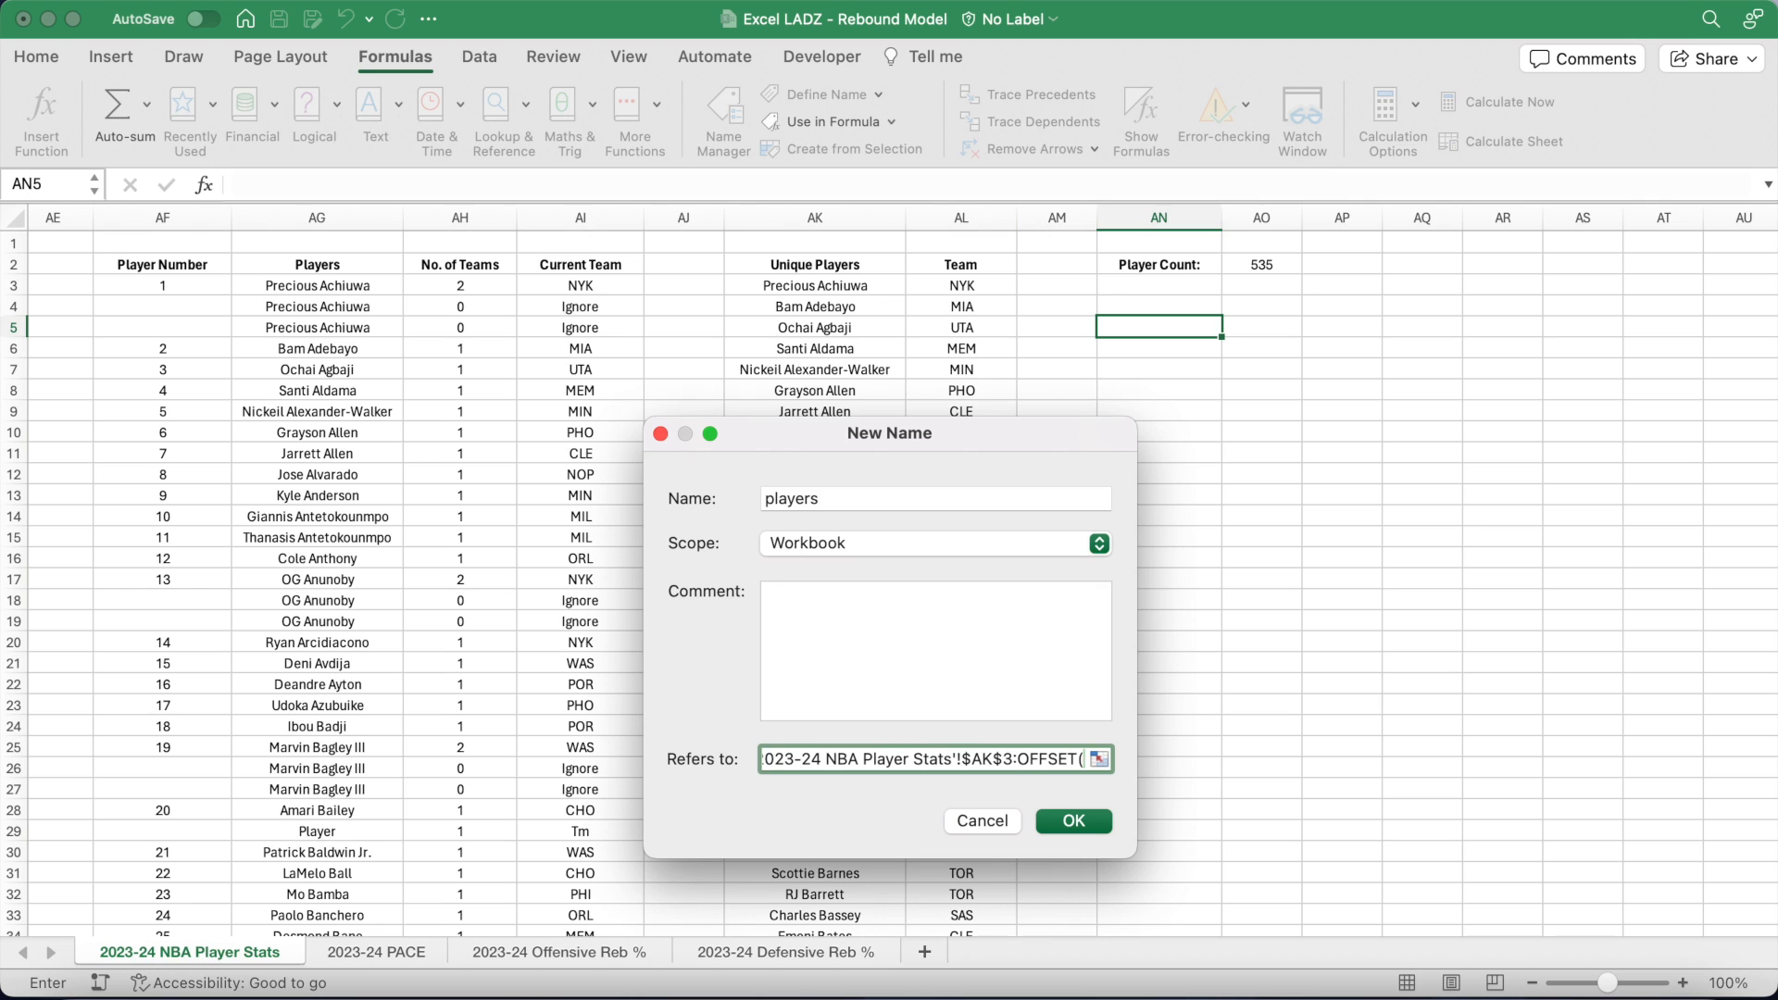
pyautogui.moveTo(766, 290)
pyautogui.mouseDown()
pyautogui.moveTo(773, 310)
pyautogui.moveTo(766, 290)
pyautogui.mouseUp()
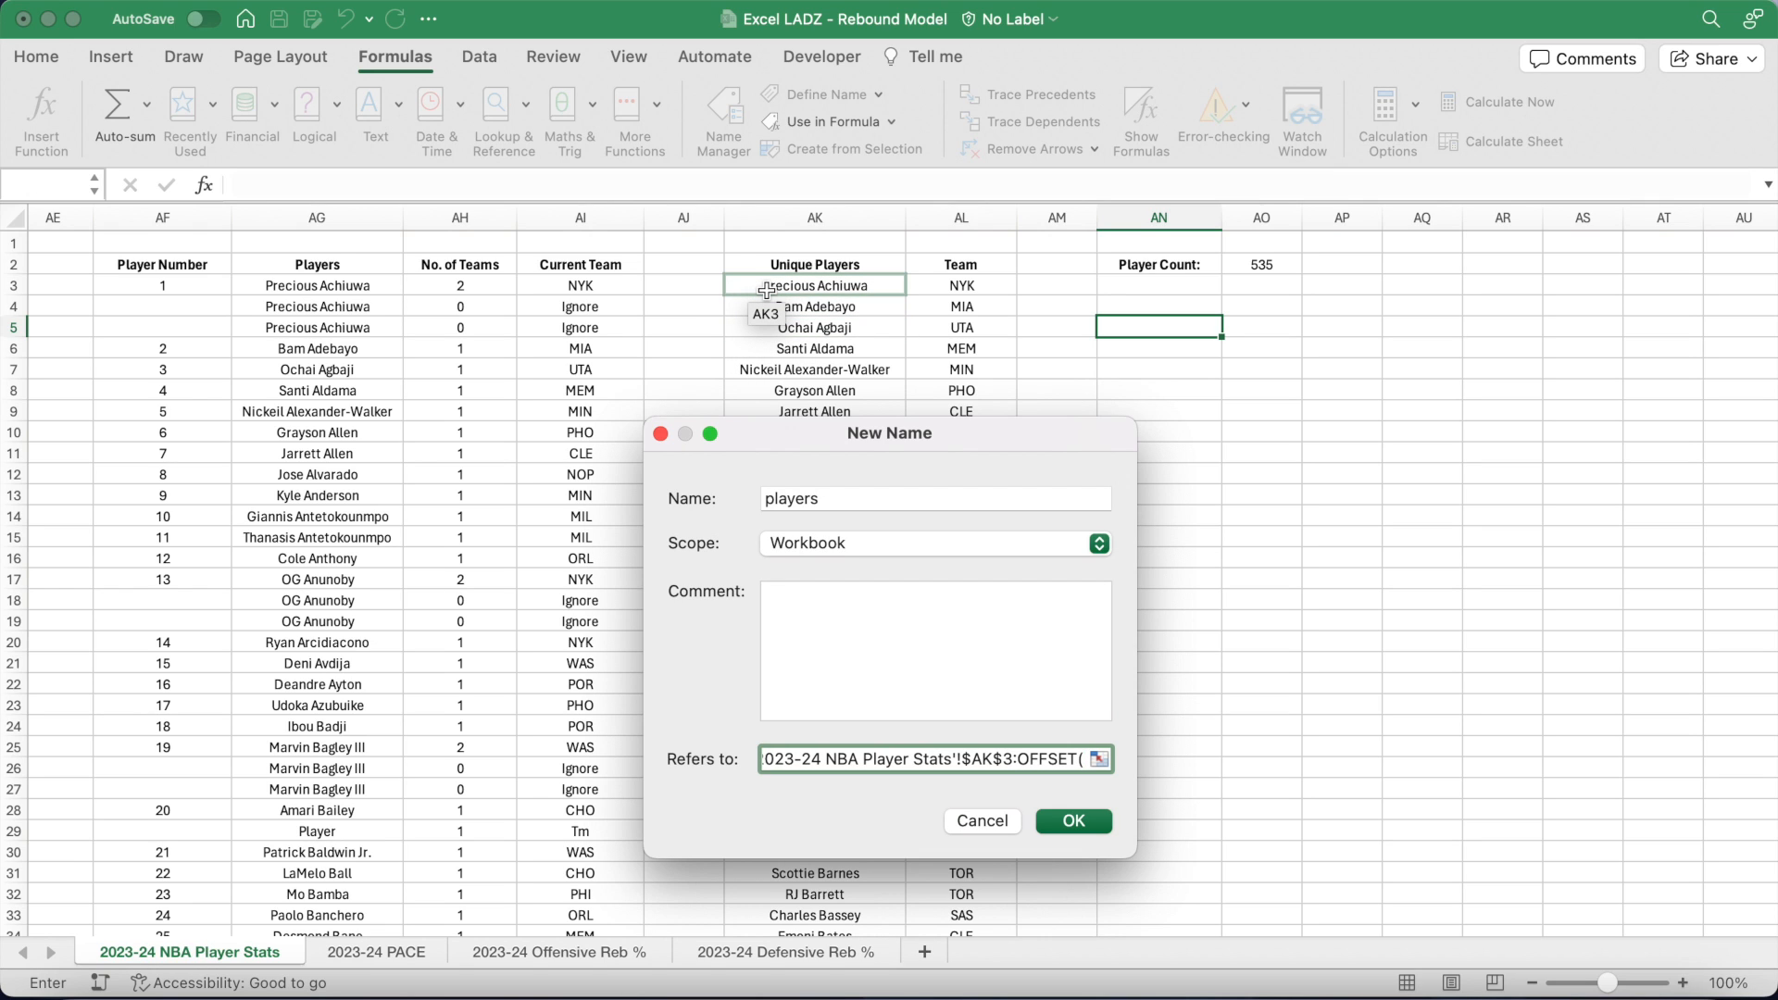
pyautogui.moveTo(766, 290); pyautogui.dragTo(766, 290)
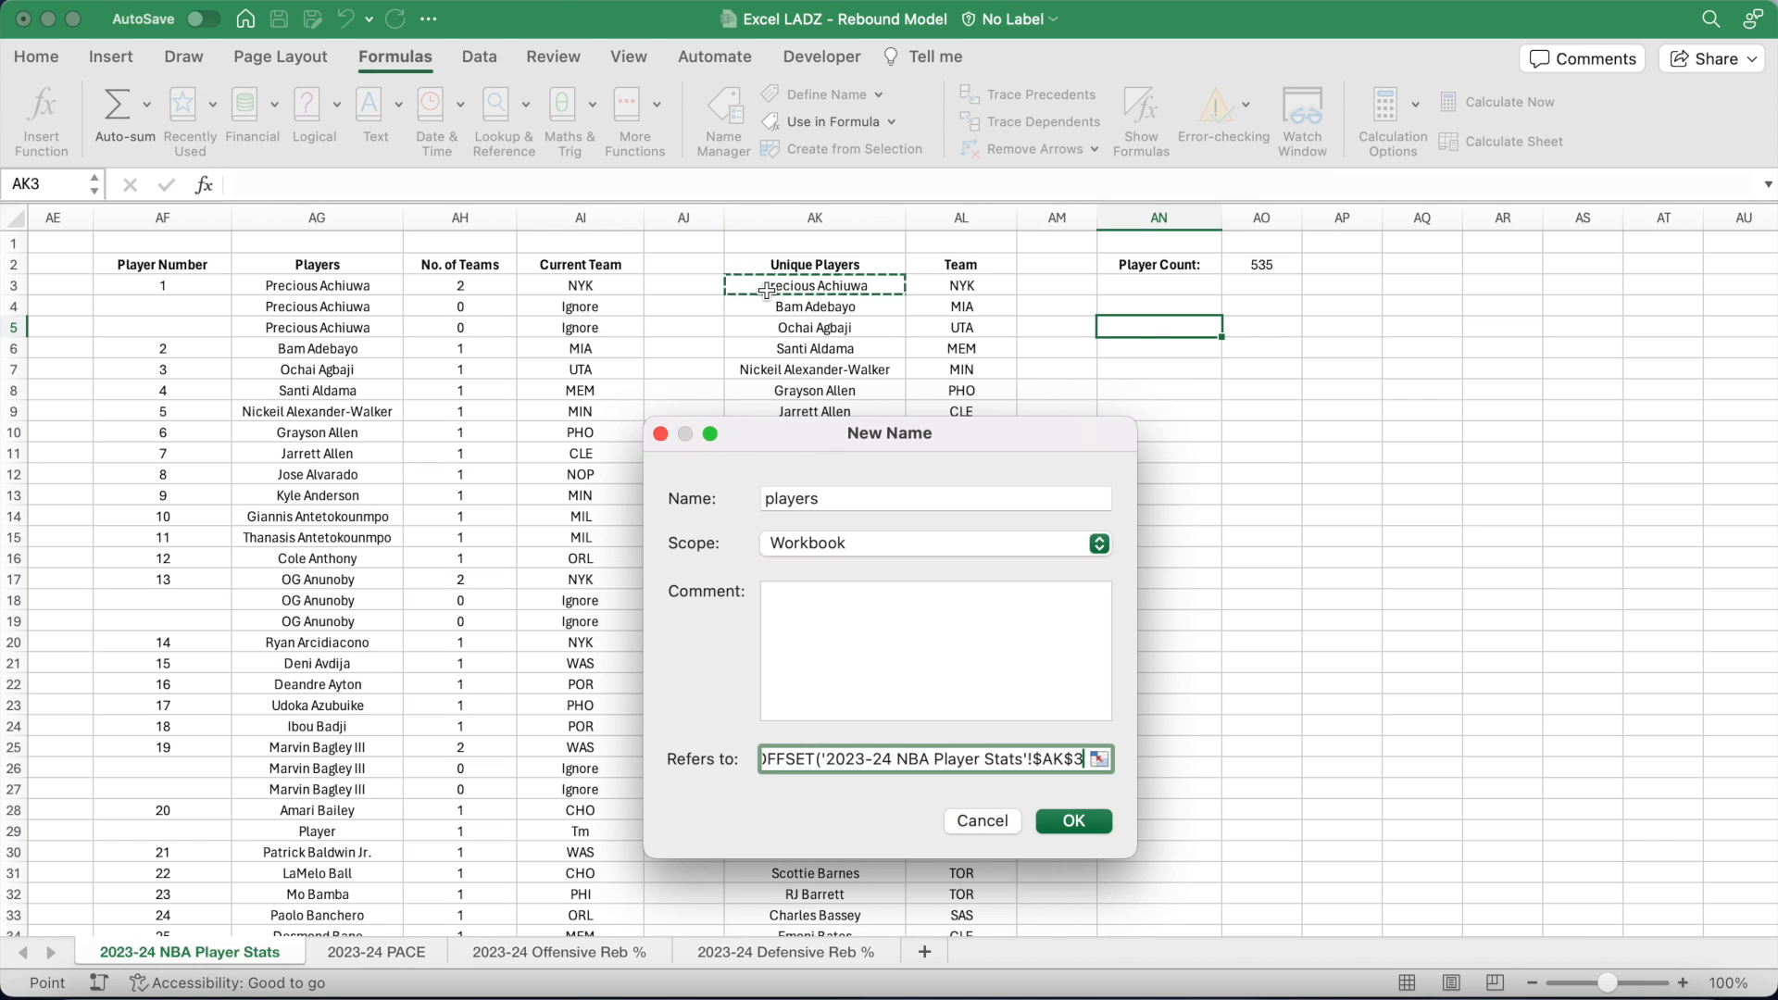
pyautogui.write(',')
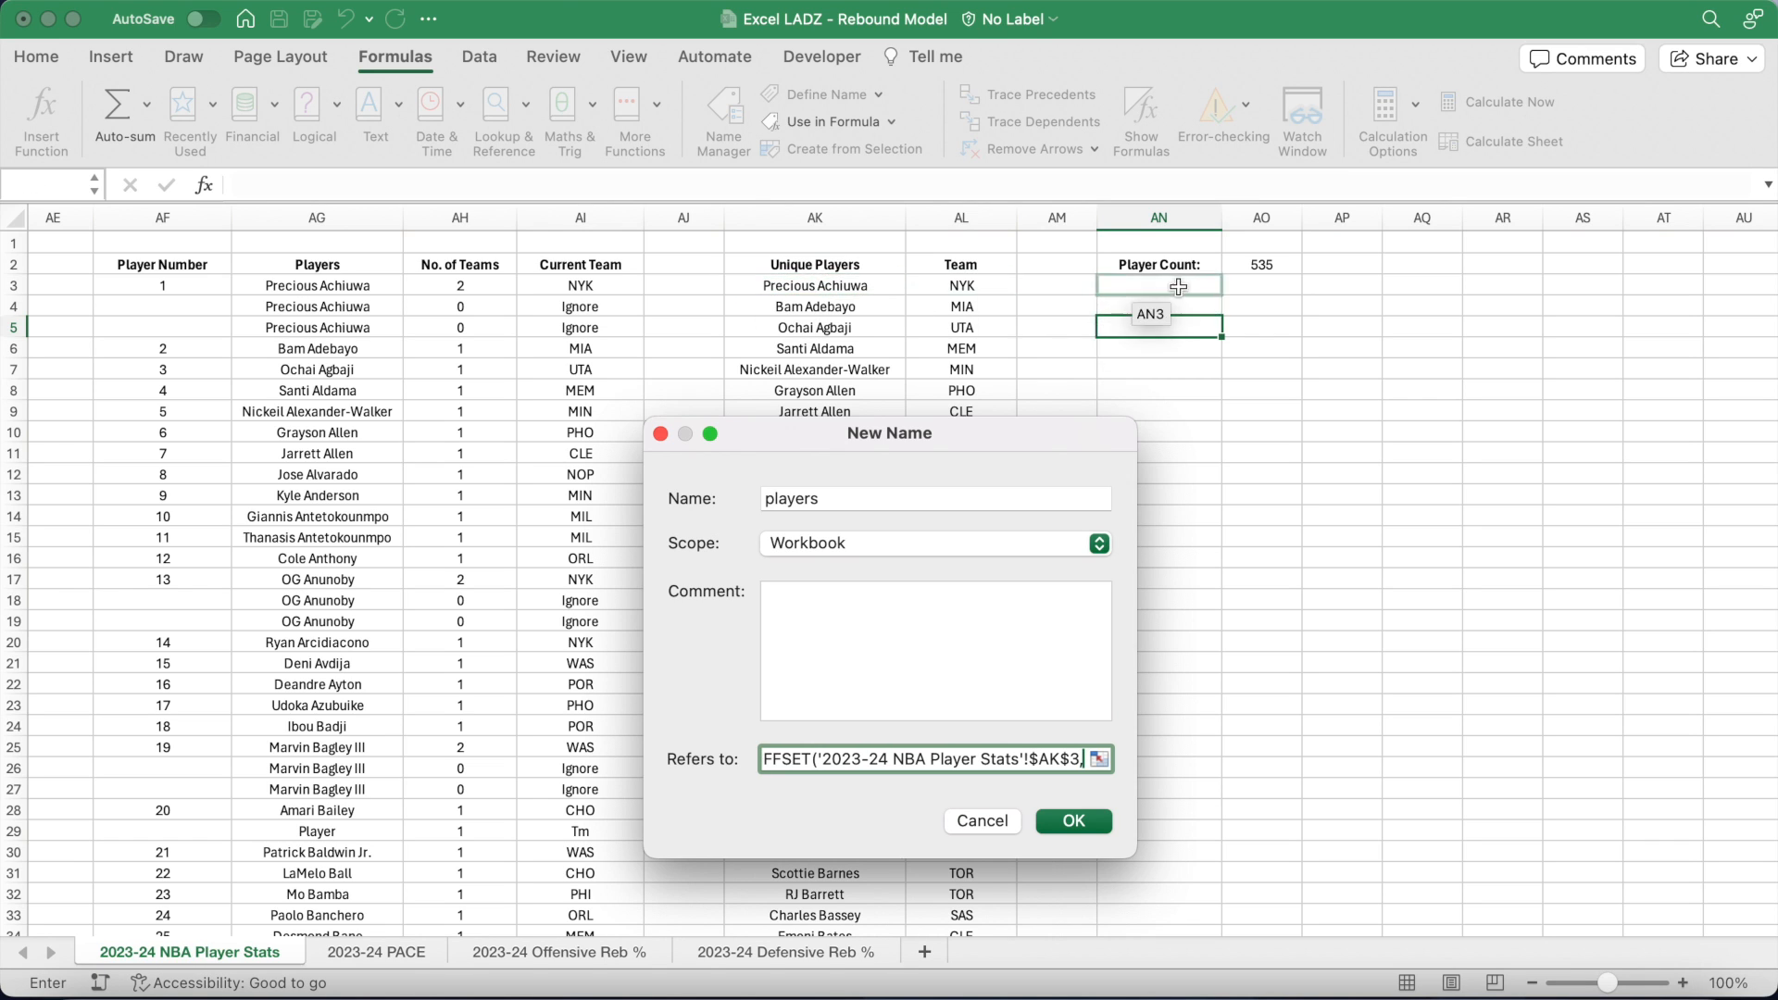
pyautogui.click(1243, 267)
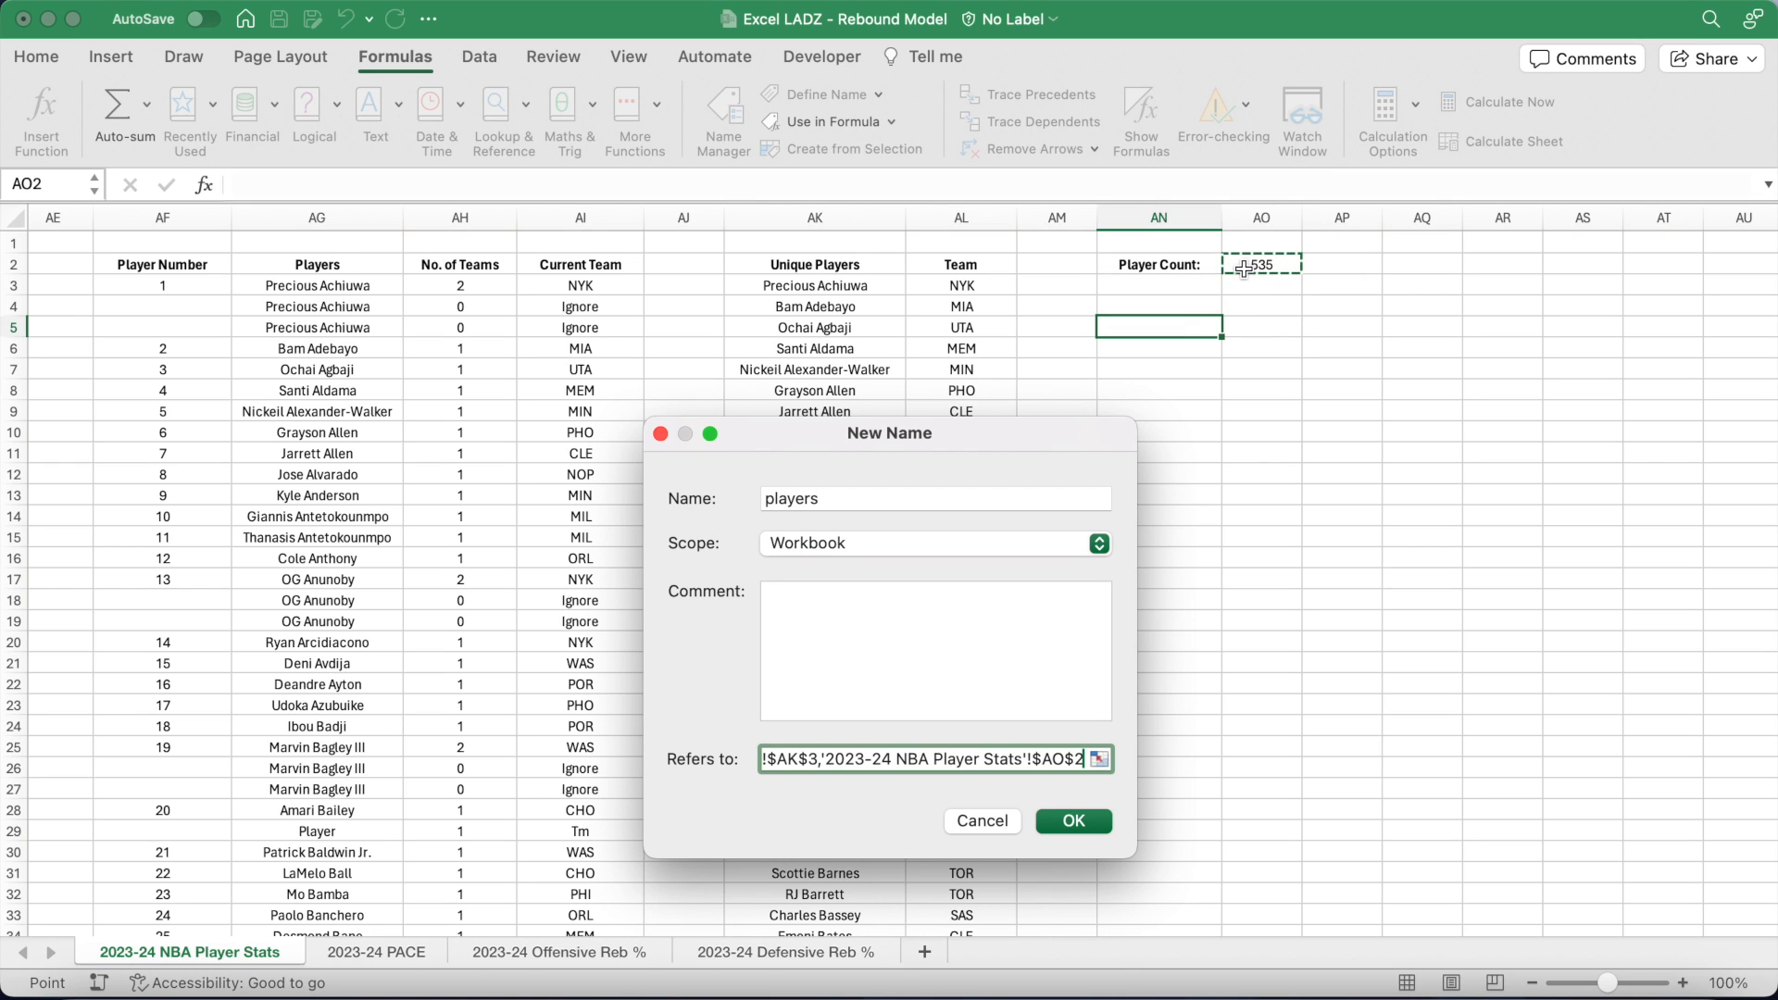
pyautogui.write('-1')
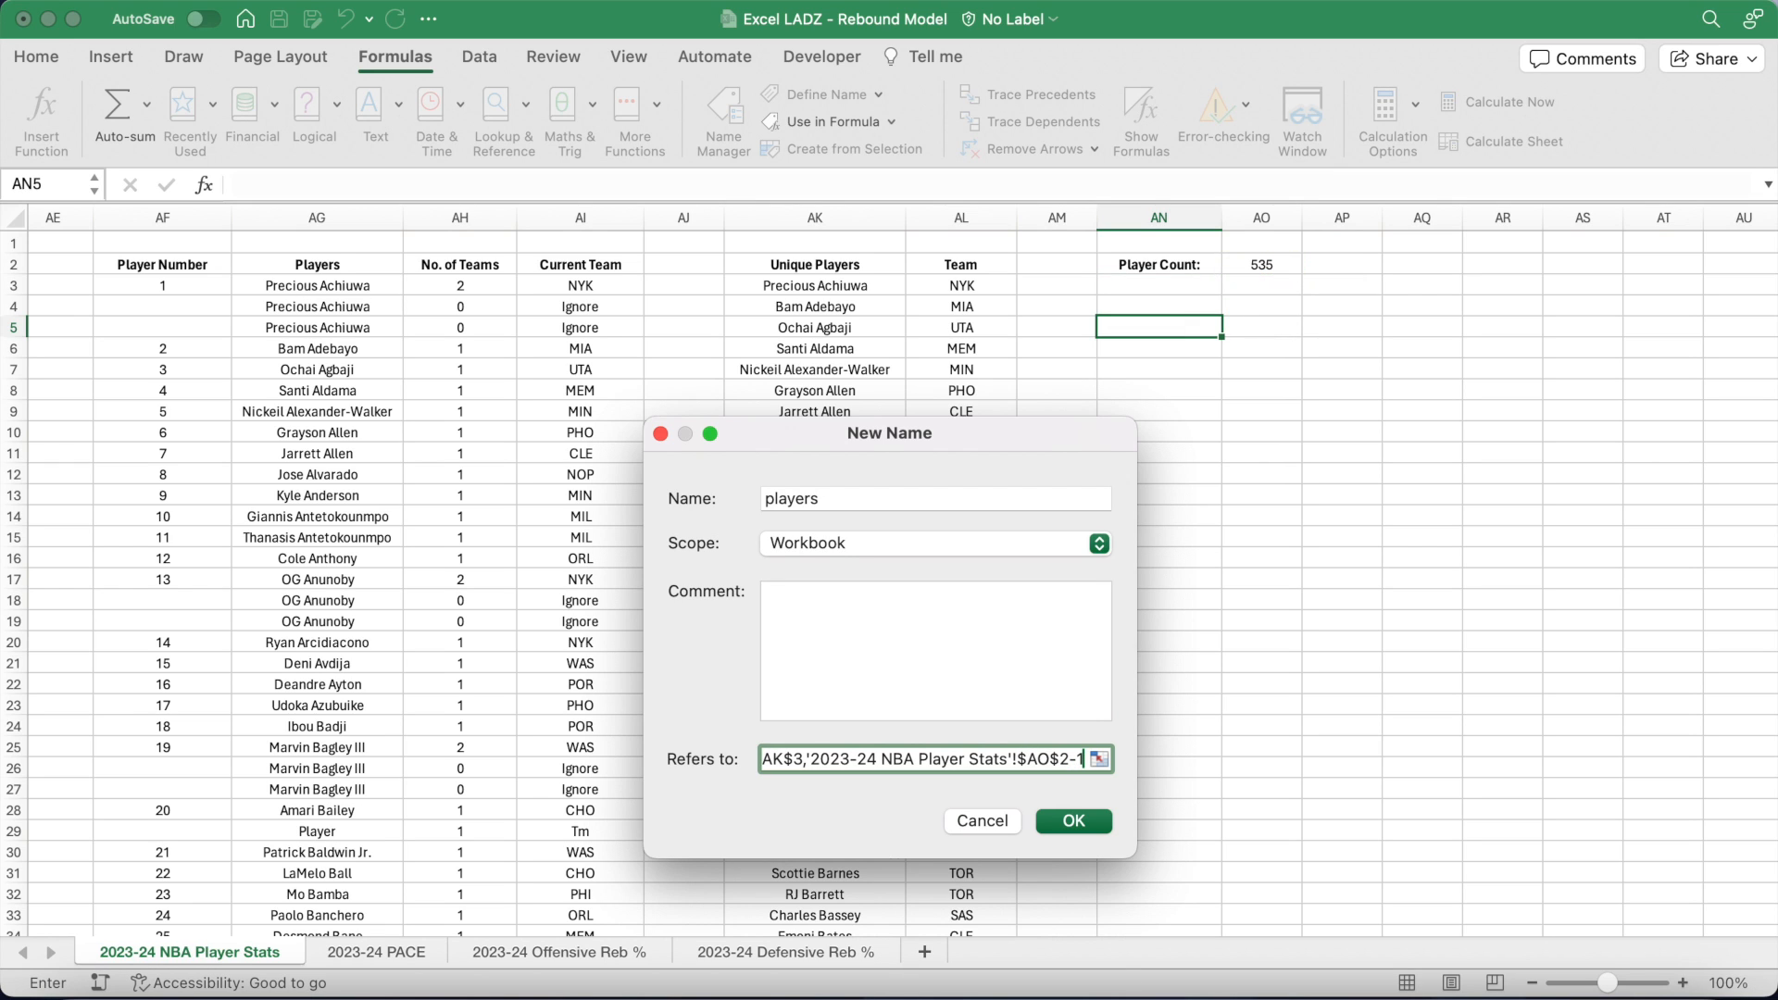
pyautogui.write(',0)')
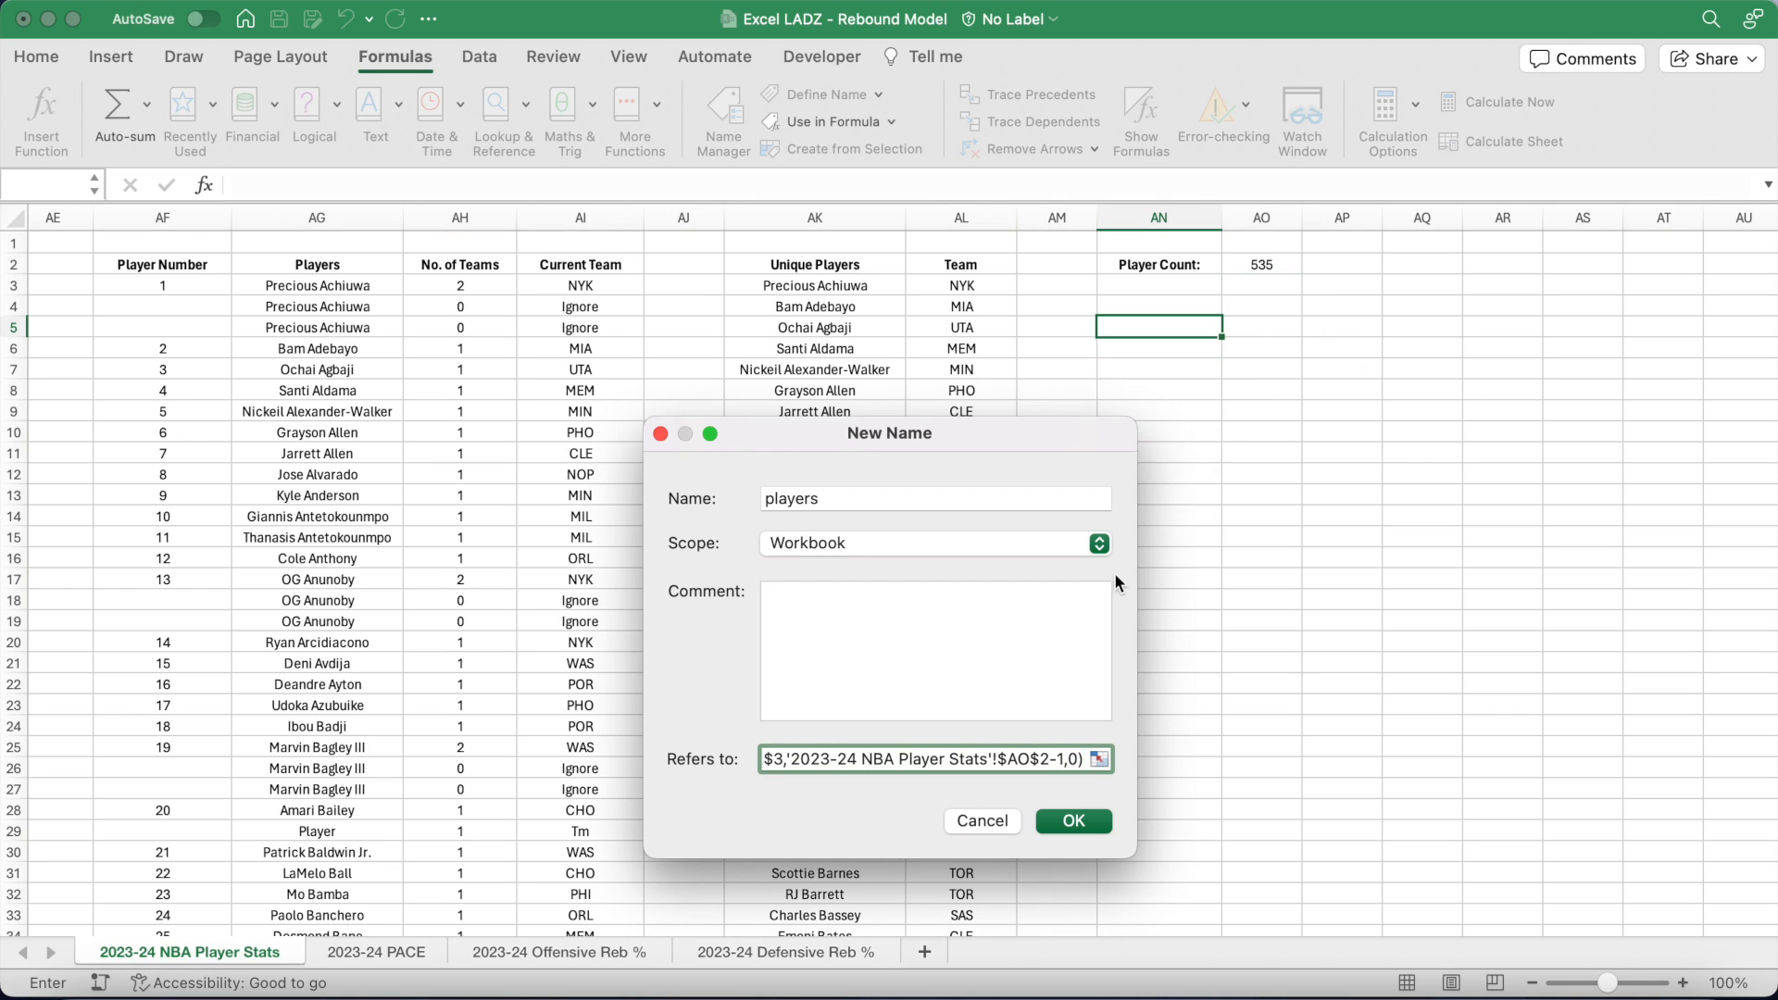
pyautogui.click(1076, 821)
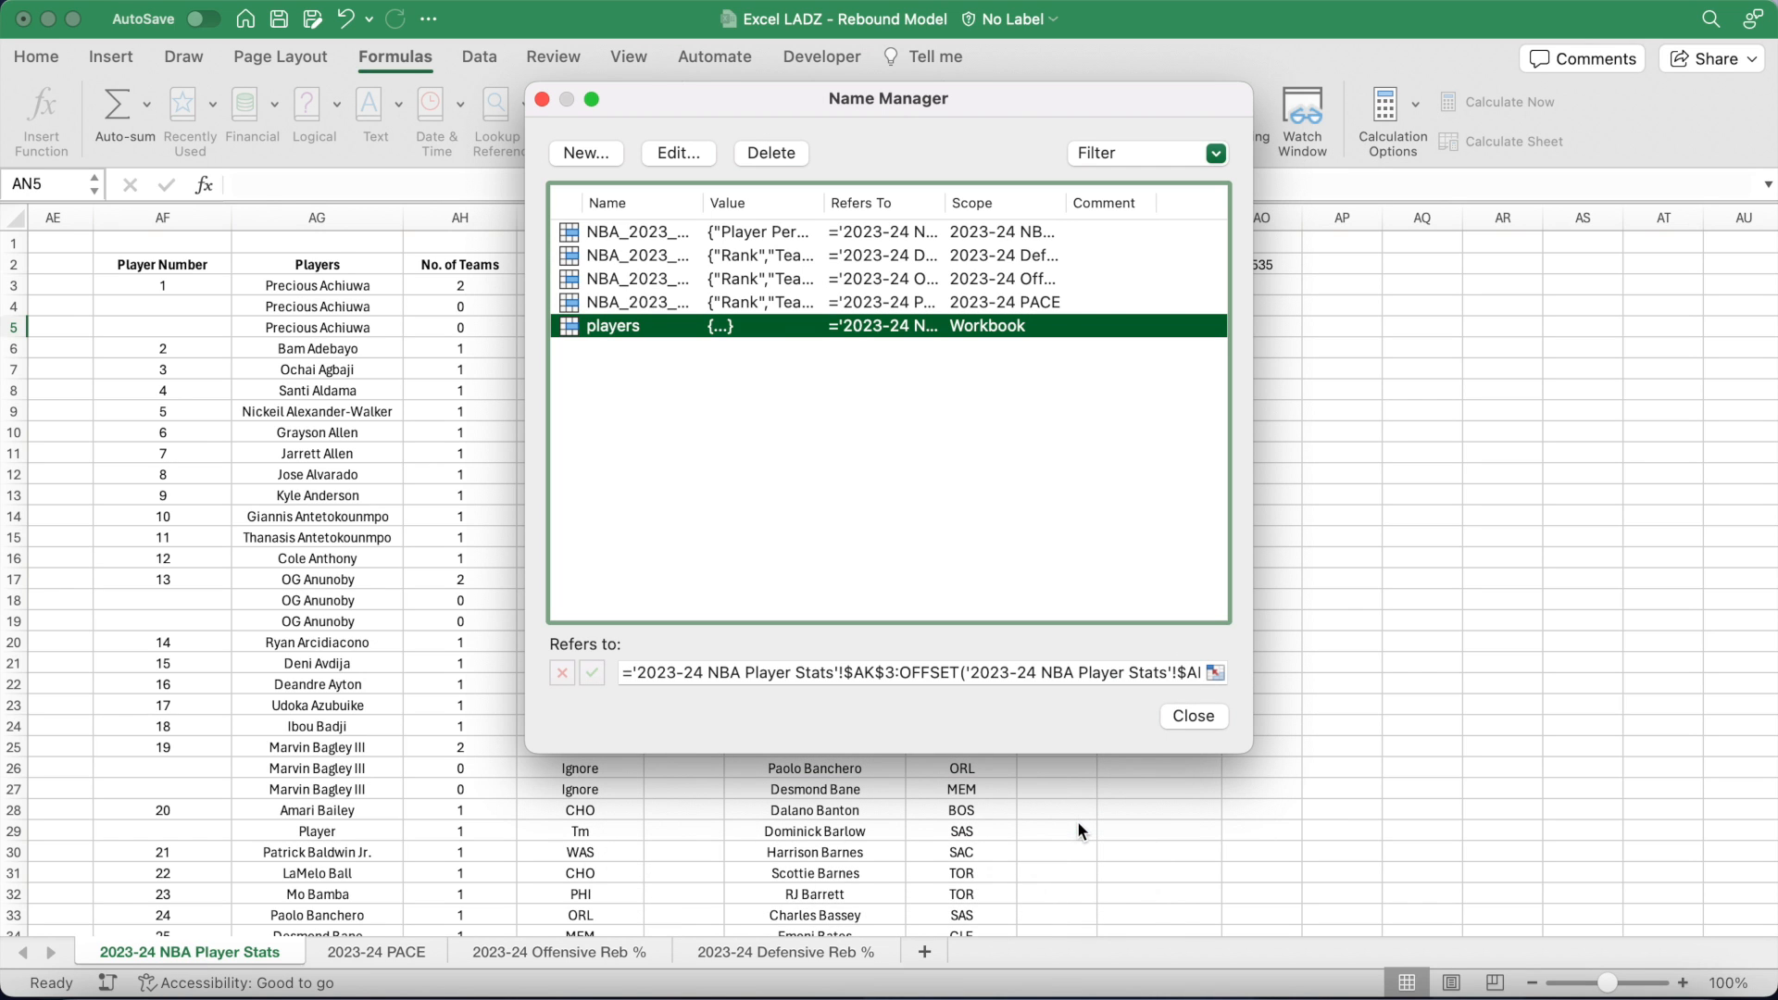
pyautogui.click(1191, 715)
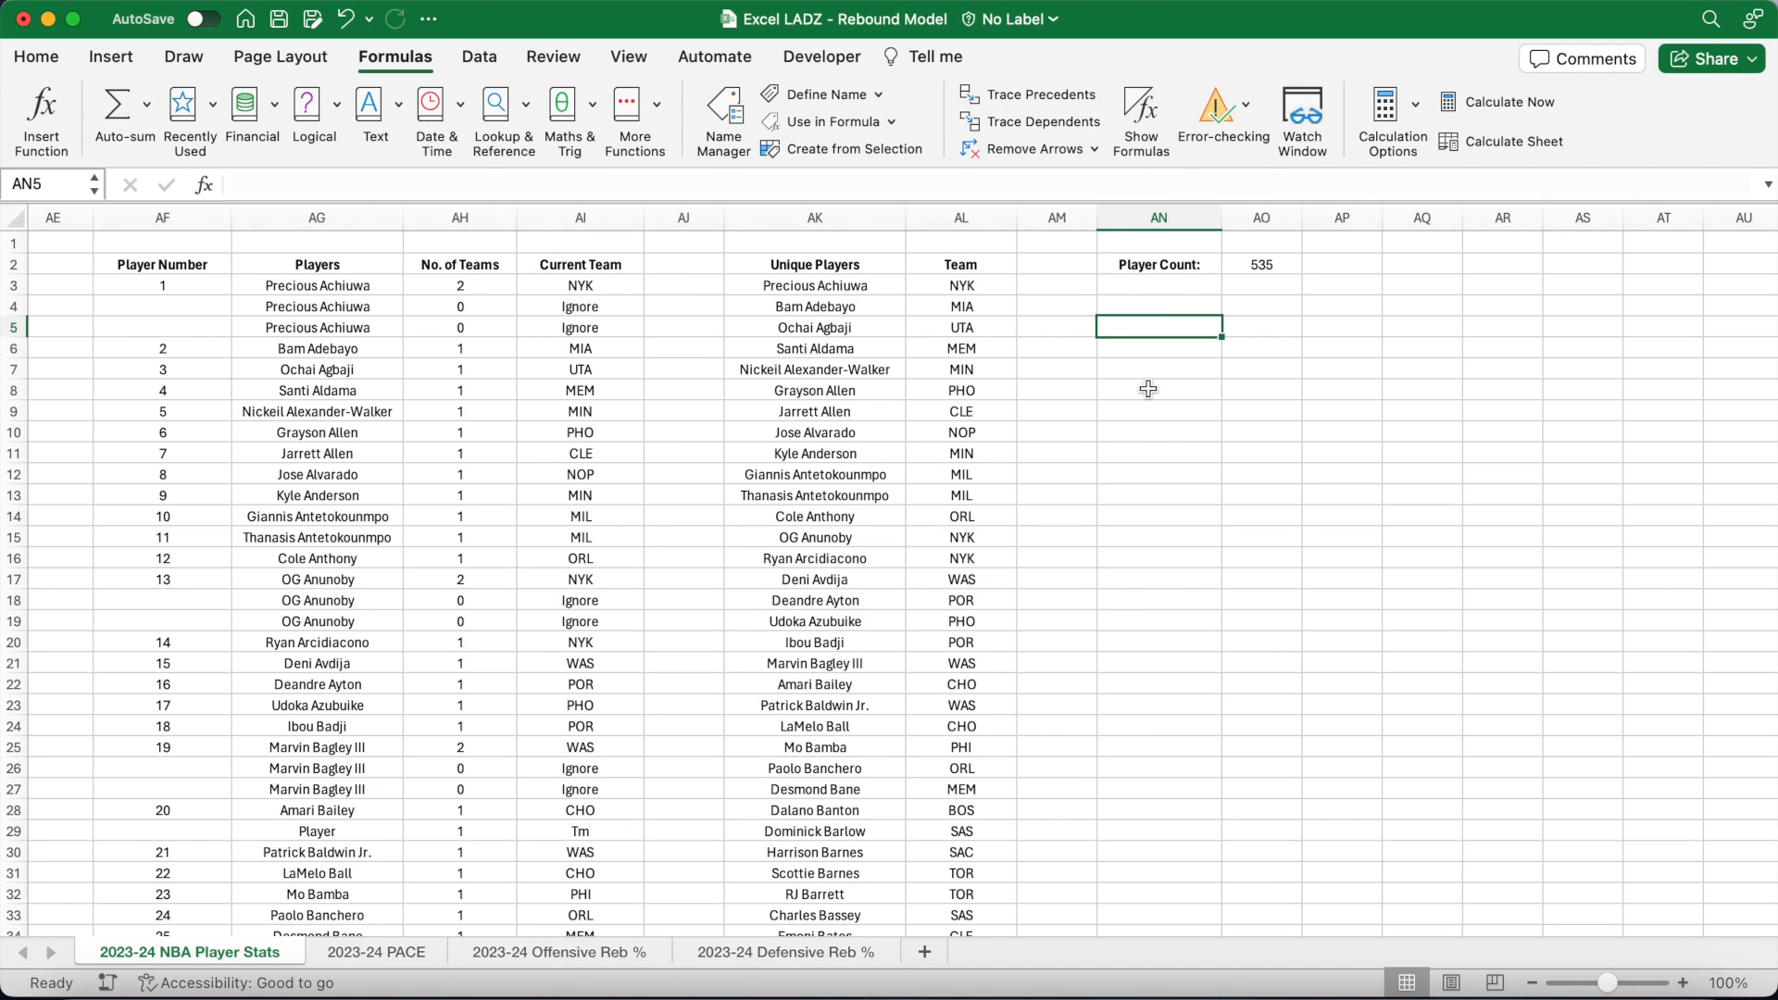
pyautogui.click(37, 57)
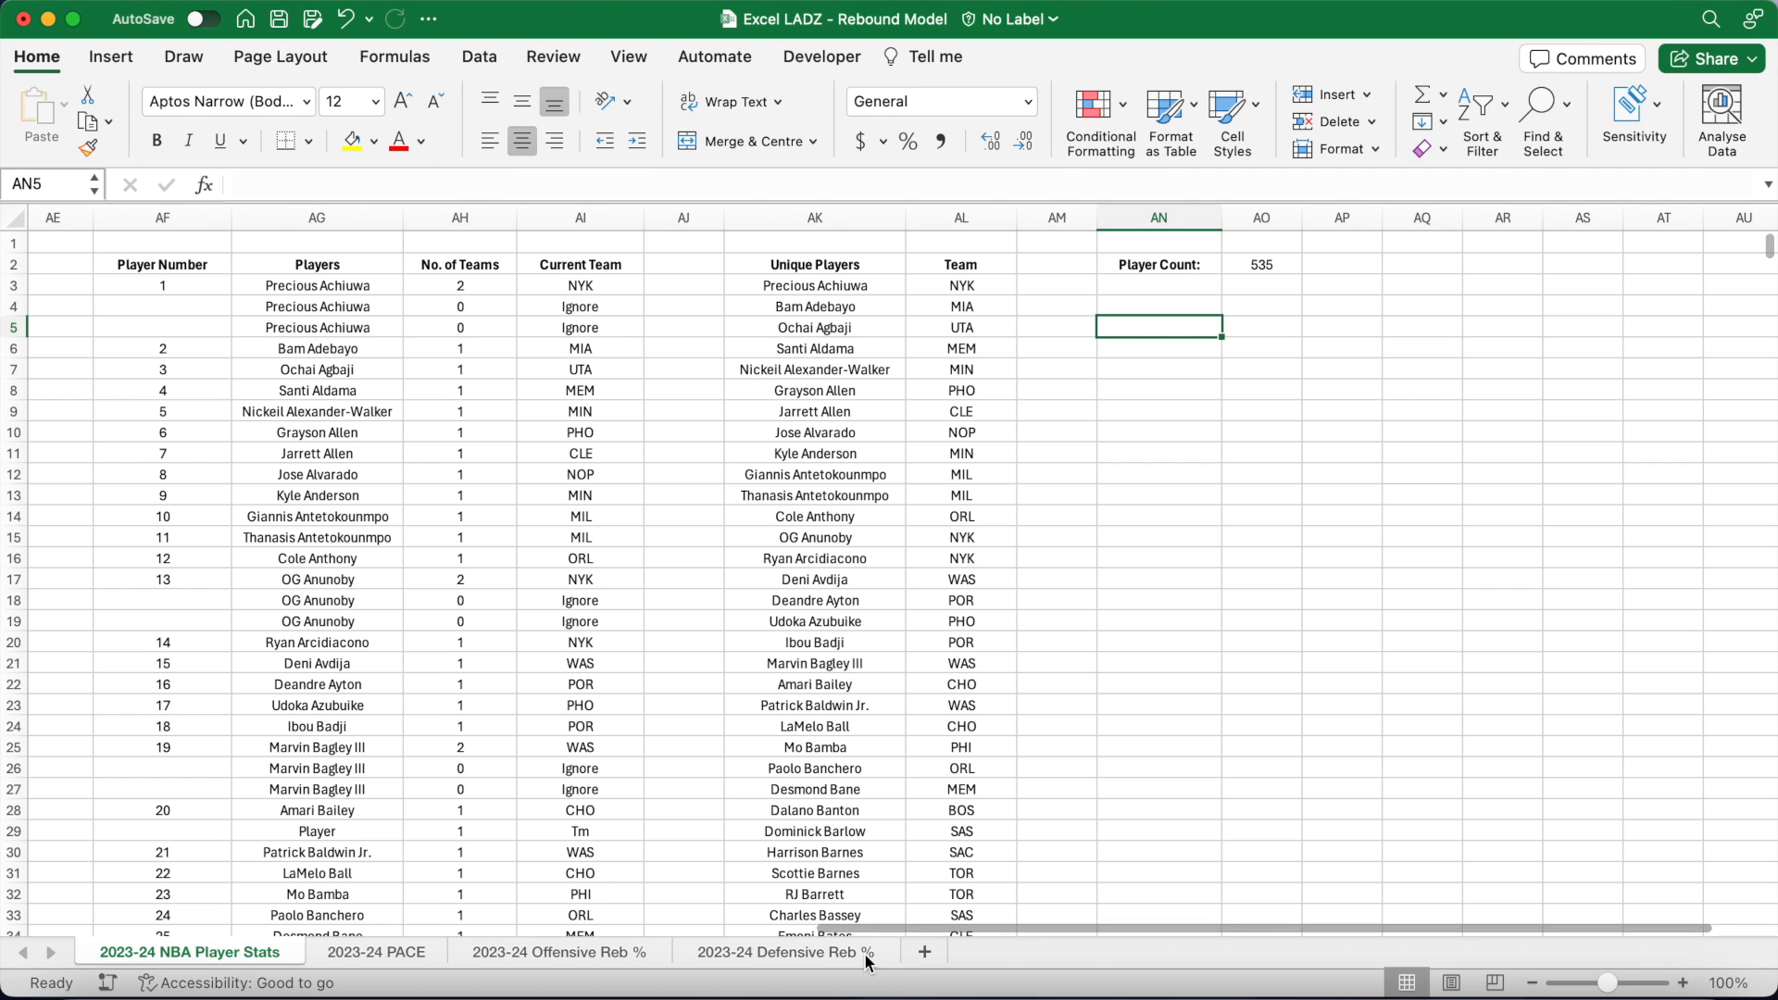
# Step: Add a new sheet named 'Team Names'
pyautogui.click(926, 952)
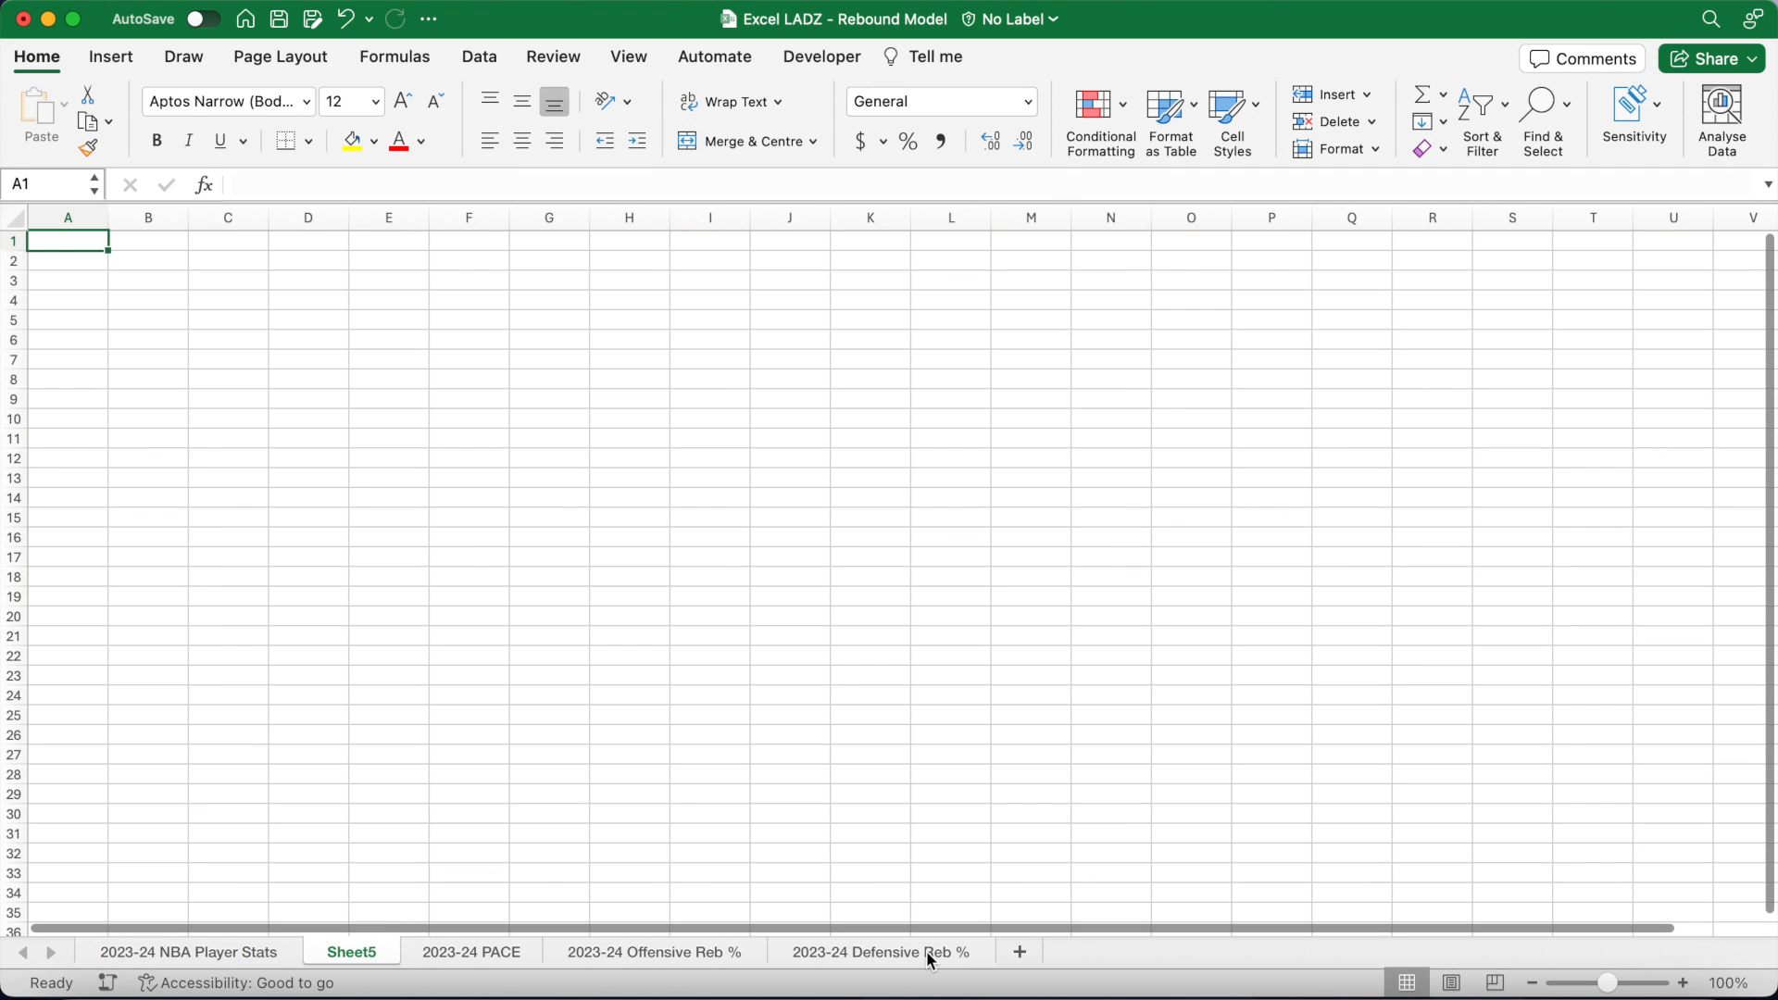
pyautogui.doubleClick(361, 952)
pyautogui.write('Team Names')
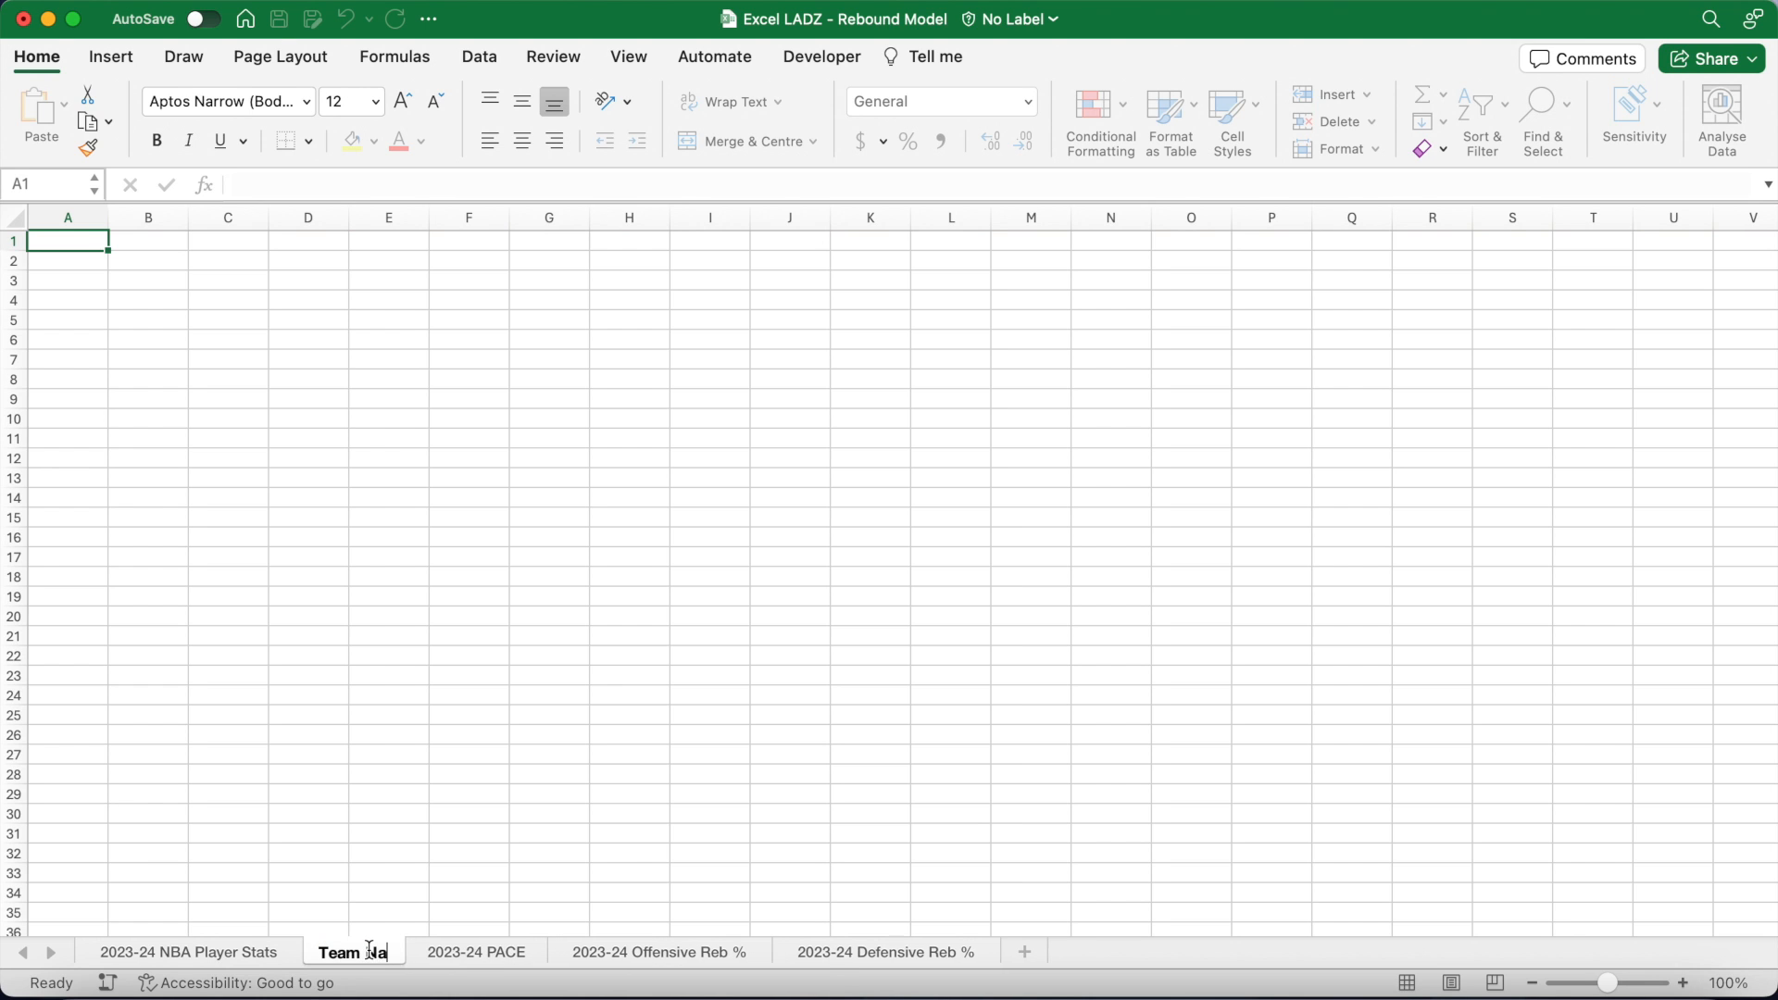
pyautogui.press('Return')
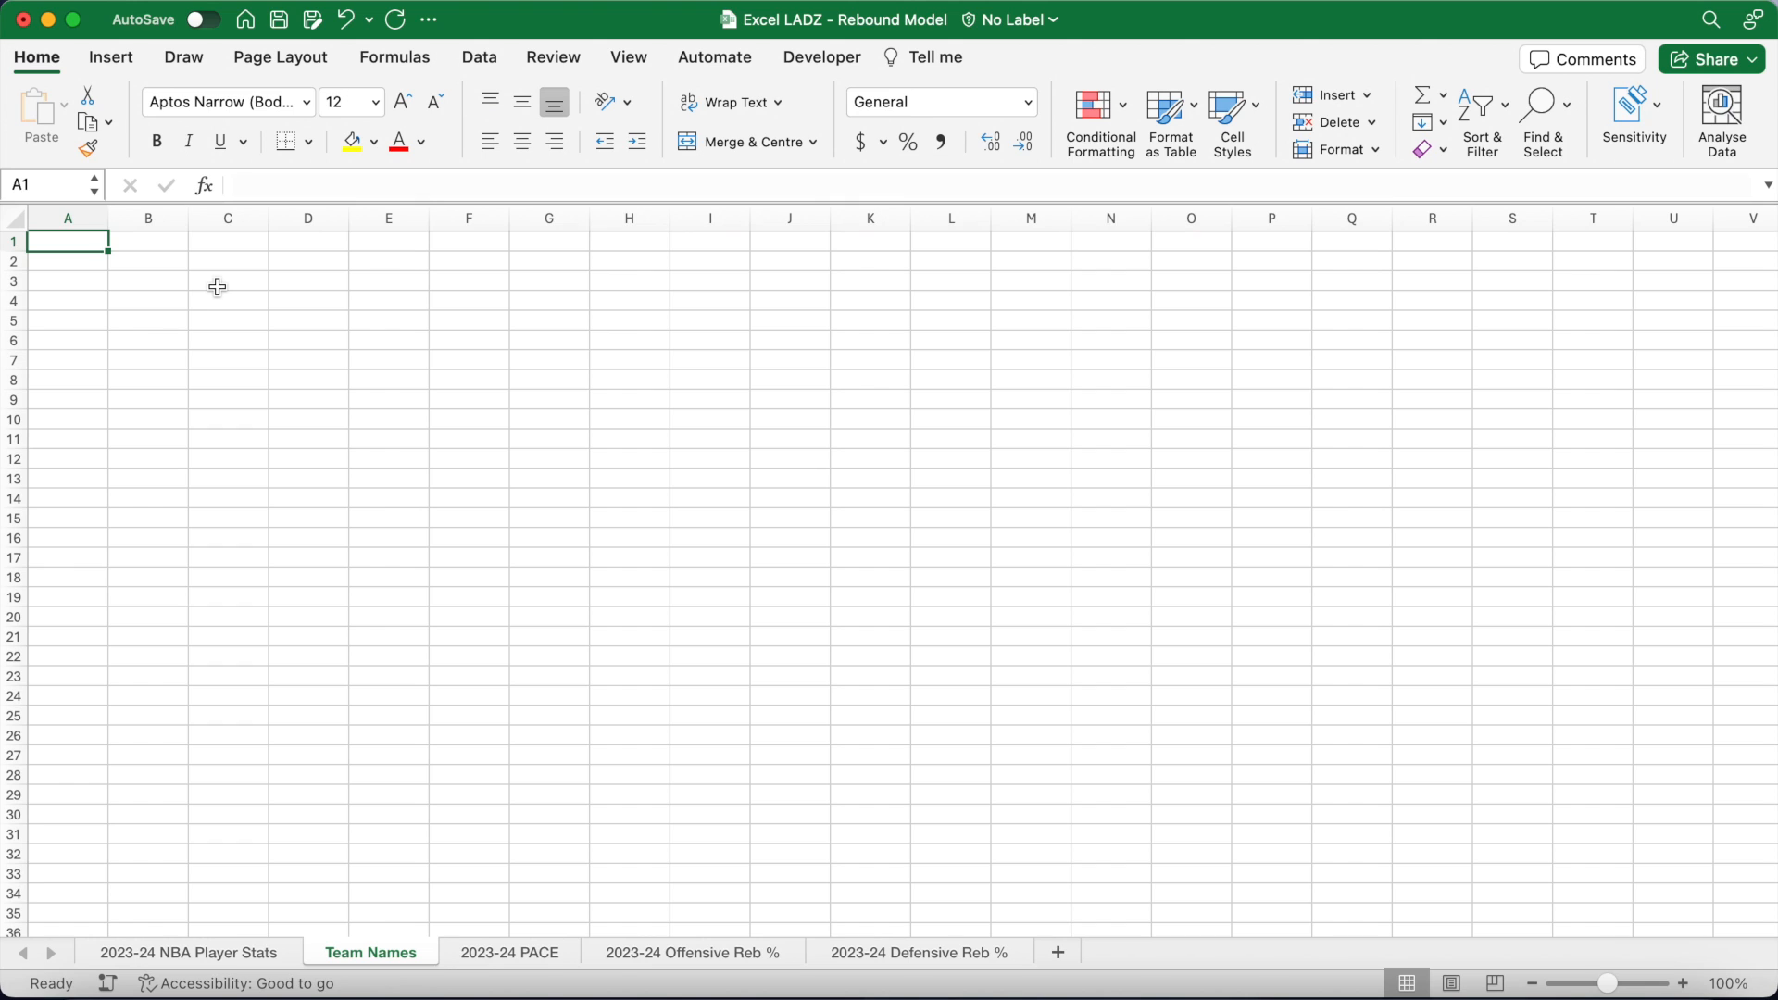
# Step: Add bold headers 'Team_ID' in A1 and 'Team' in B1, widening column B
pyautogui.press('super+b')
pyautogui.write('Team_ID')
pyautogui.press('Tab')
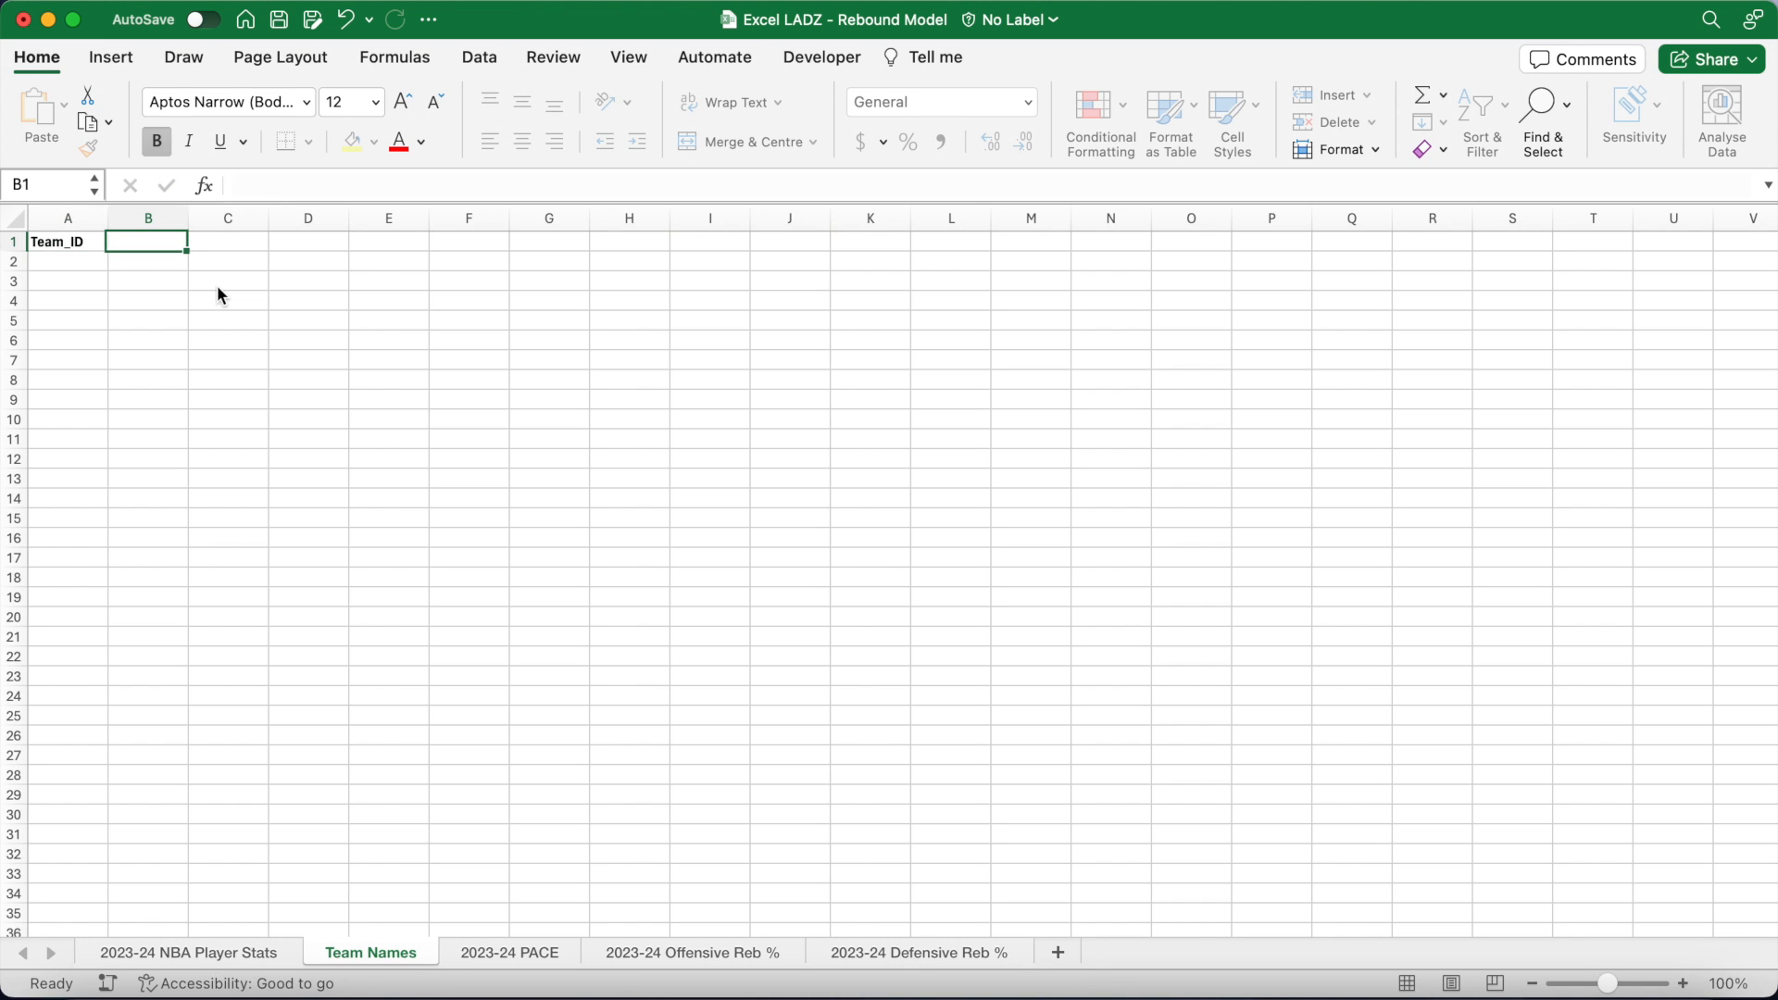
pyautogui.moveTo(186, 218); pyautogui.dragTo(275, 217)
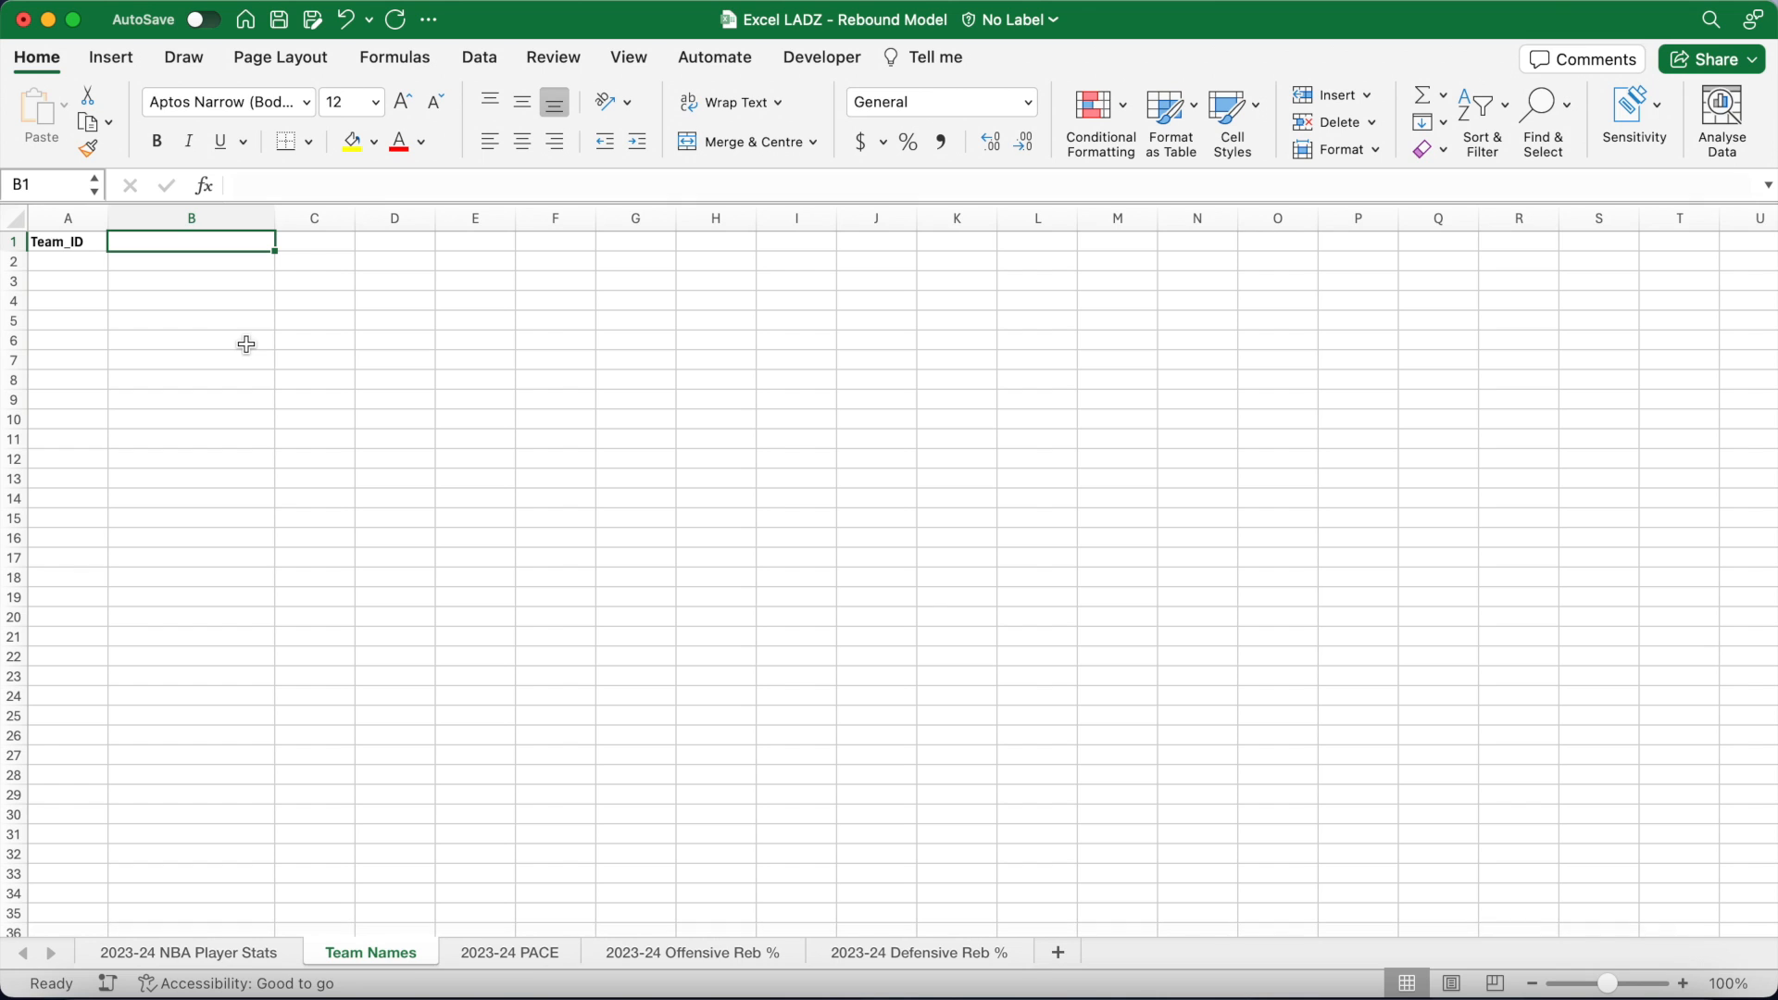
pyautogui.write('Team')
pyautogui.press('Tab')
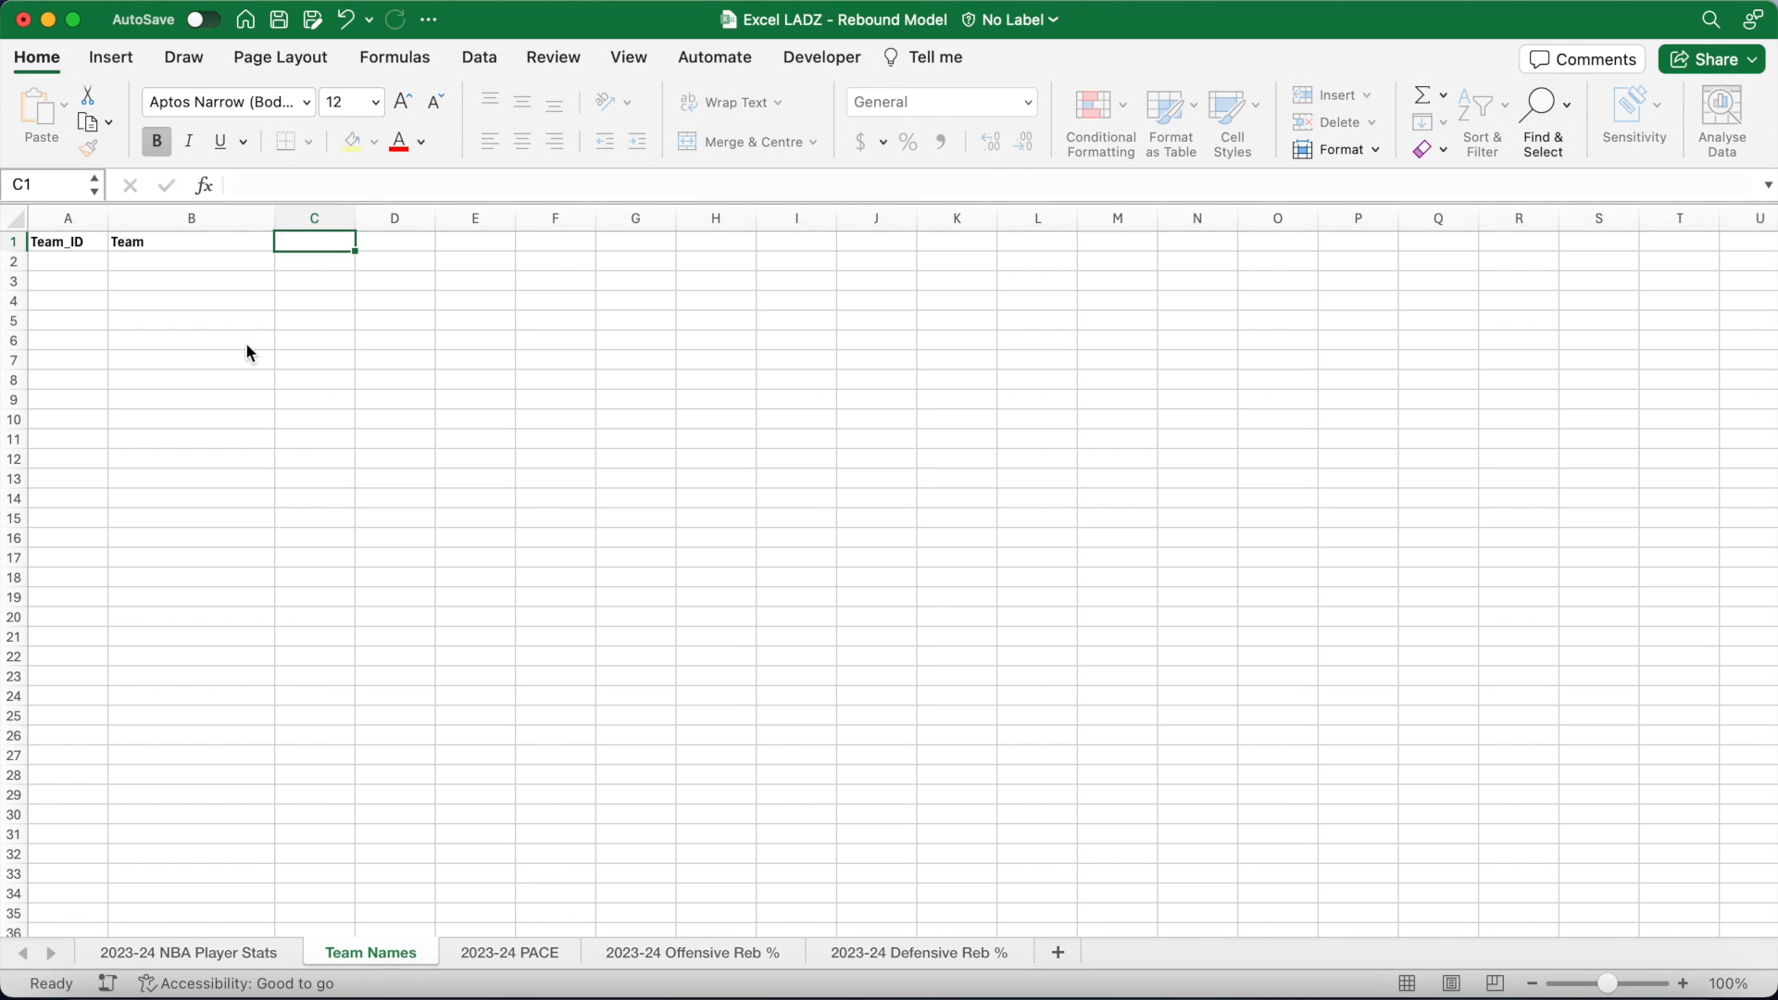
# Step: Widen column C to 20.00 and add a bold 'TeamRankings Names' header in C1
pyautogui.moveTo(354, 218); pyautogui.dragTo(455, 219)
pyautogui.press('super+b')
pyautogui.write('T')
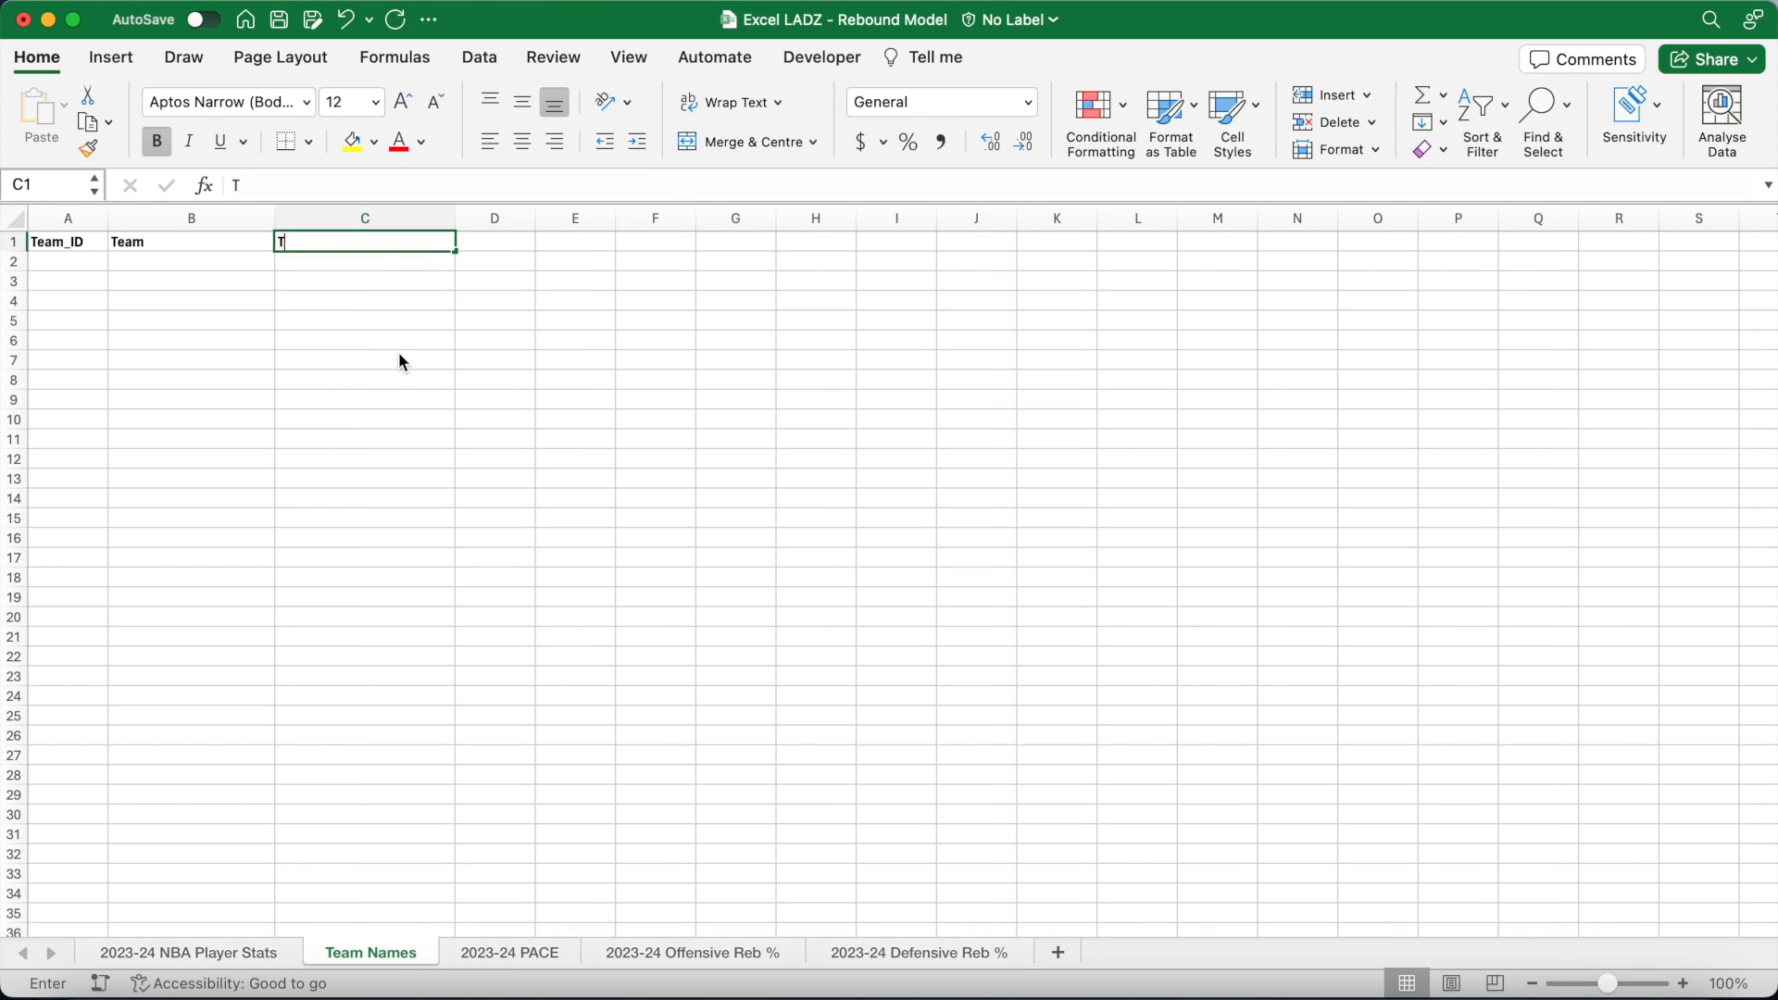
pyautogui.write('eamRankin')
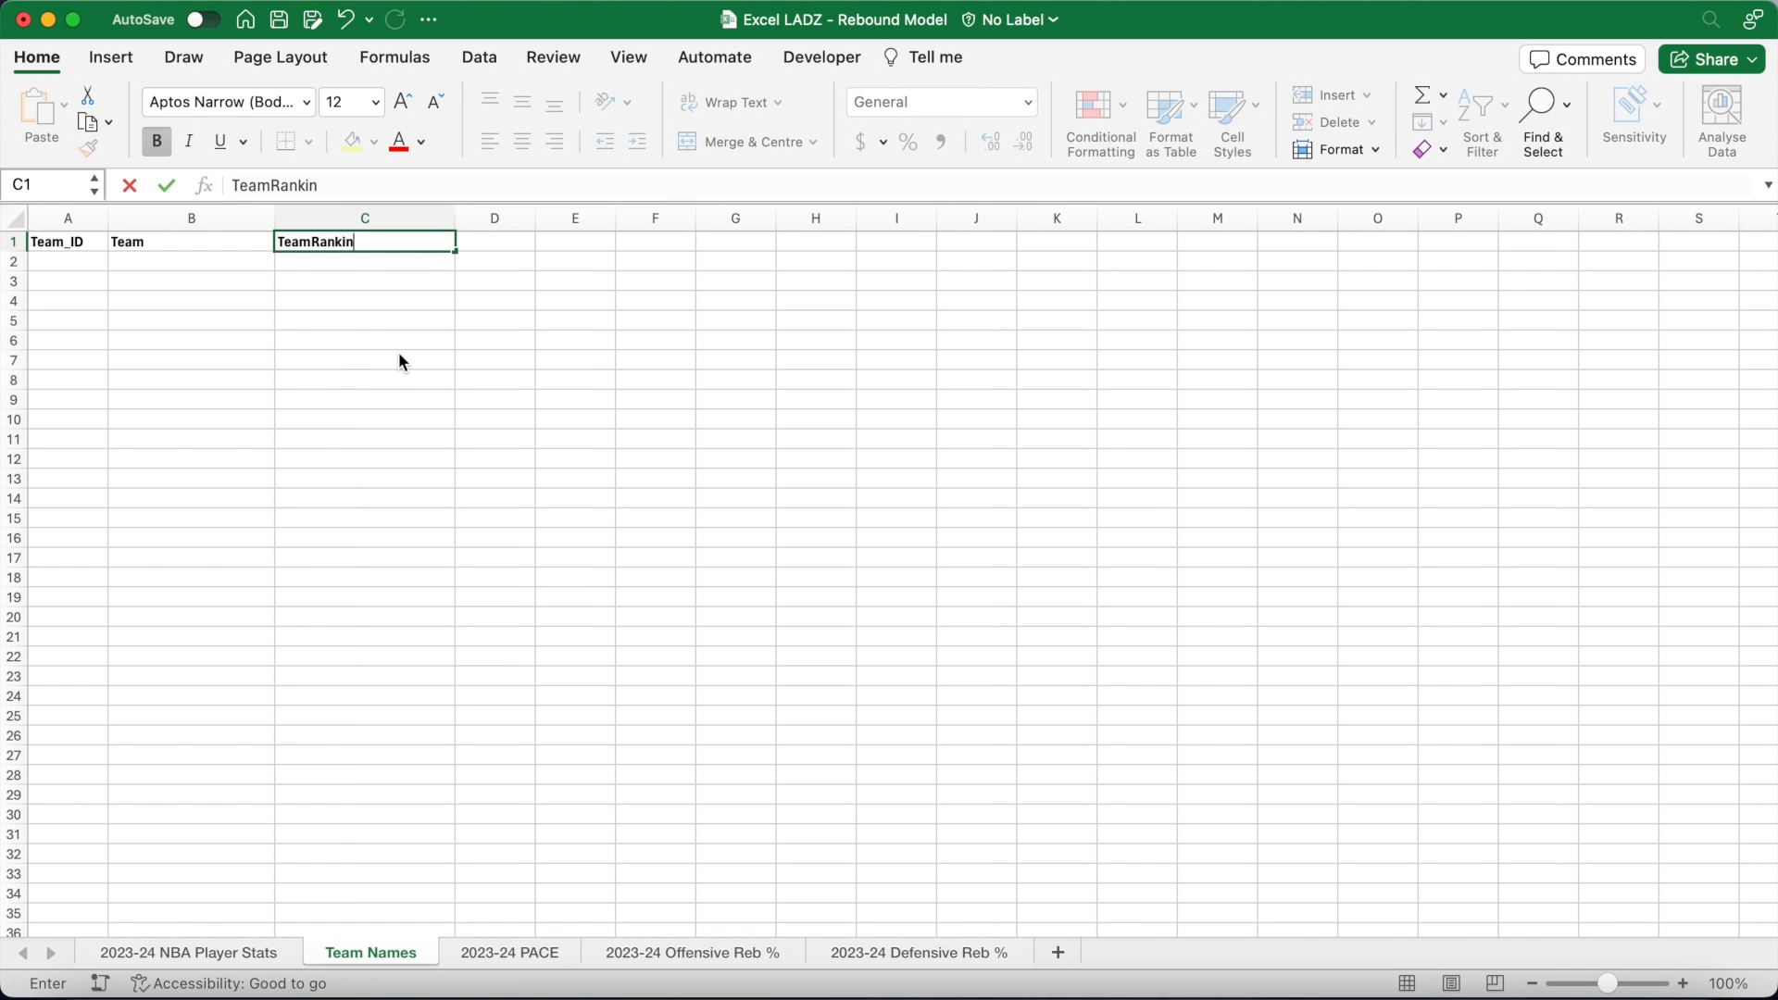
pyautogui.write('gs Names')
pyautogui.press('Return')
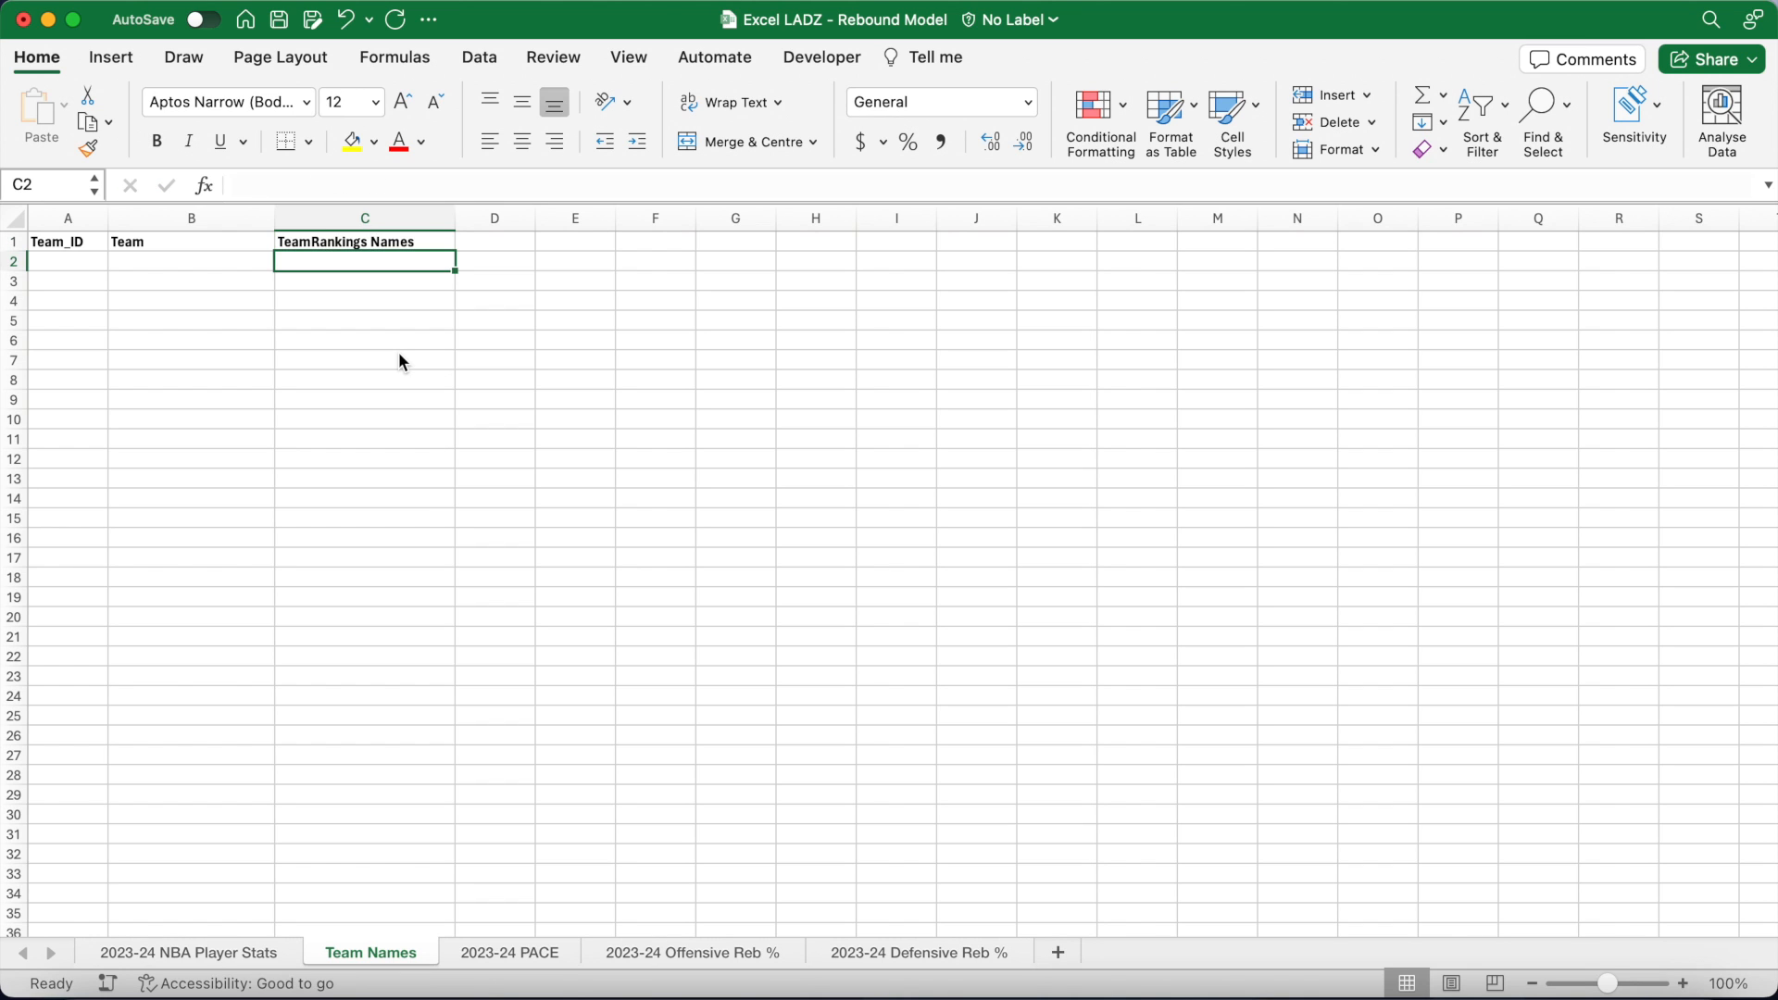
pyautogui.click(102, 263)
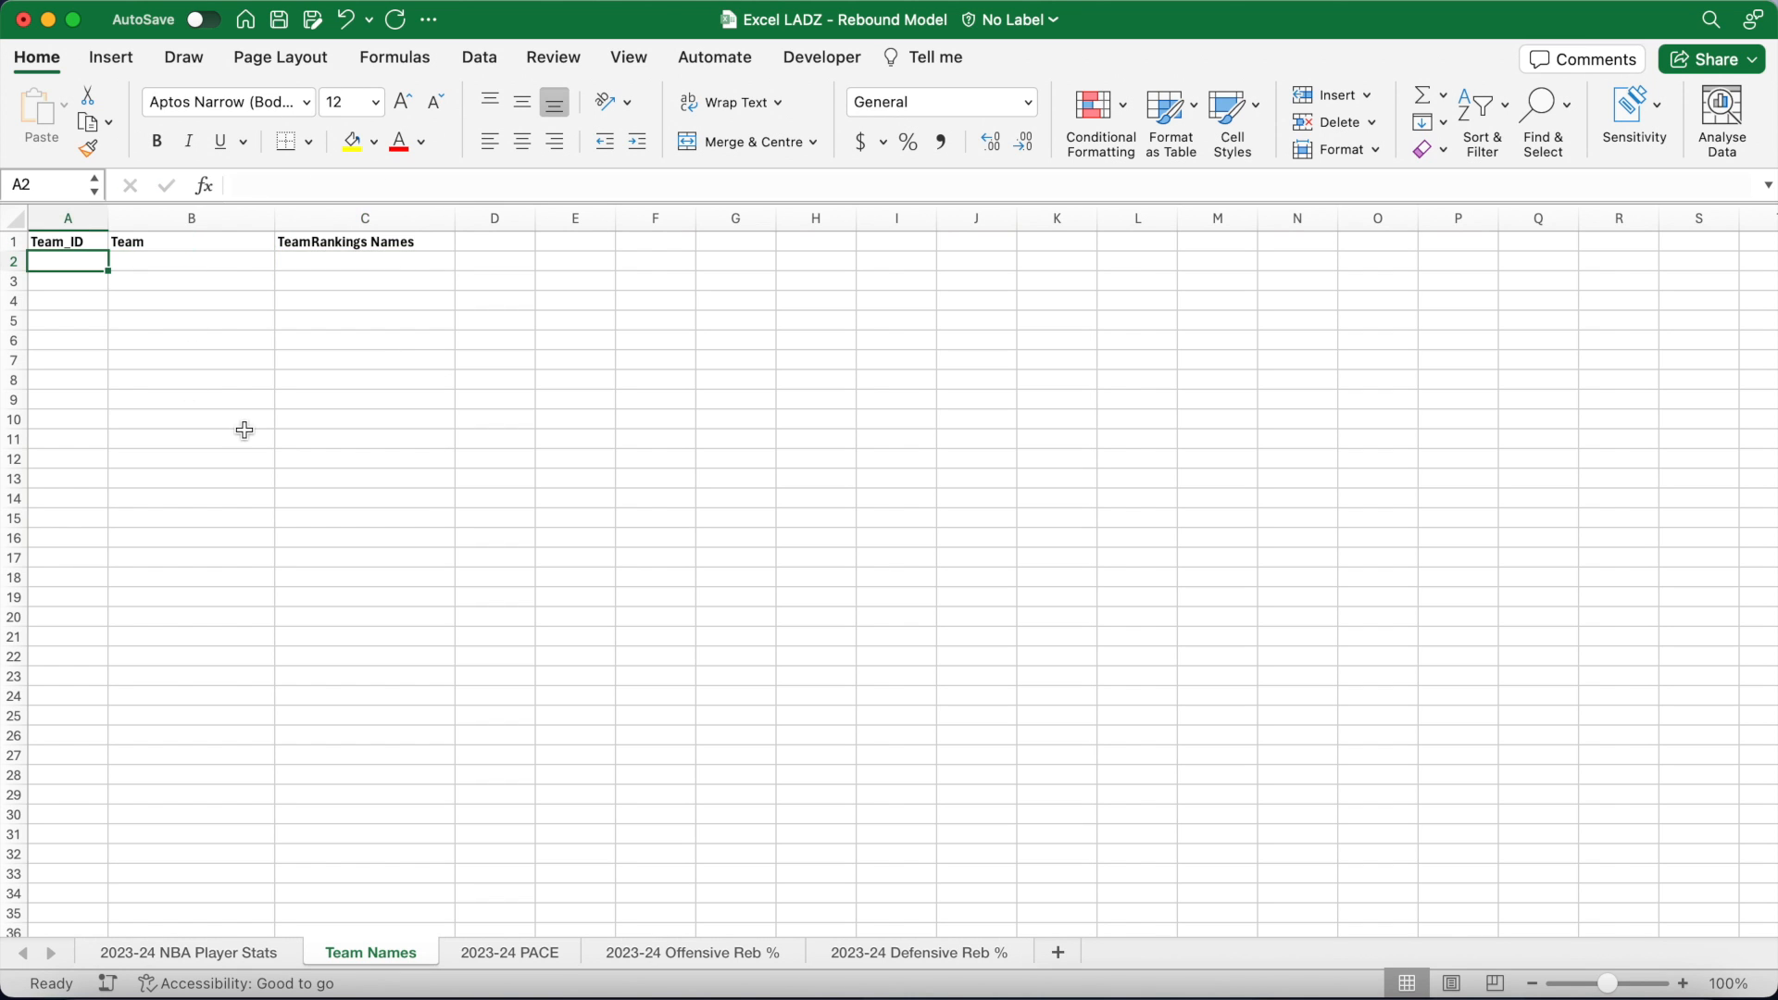
pyautogui.click(226, 953)
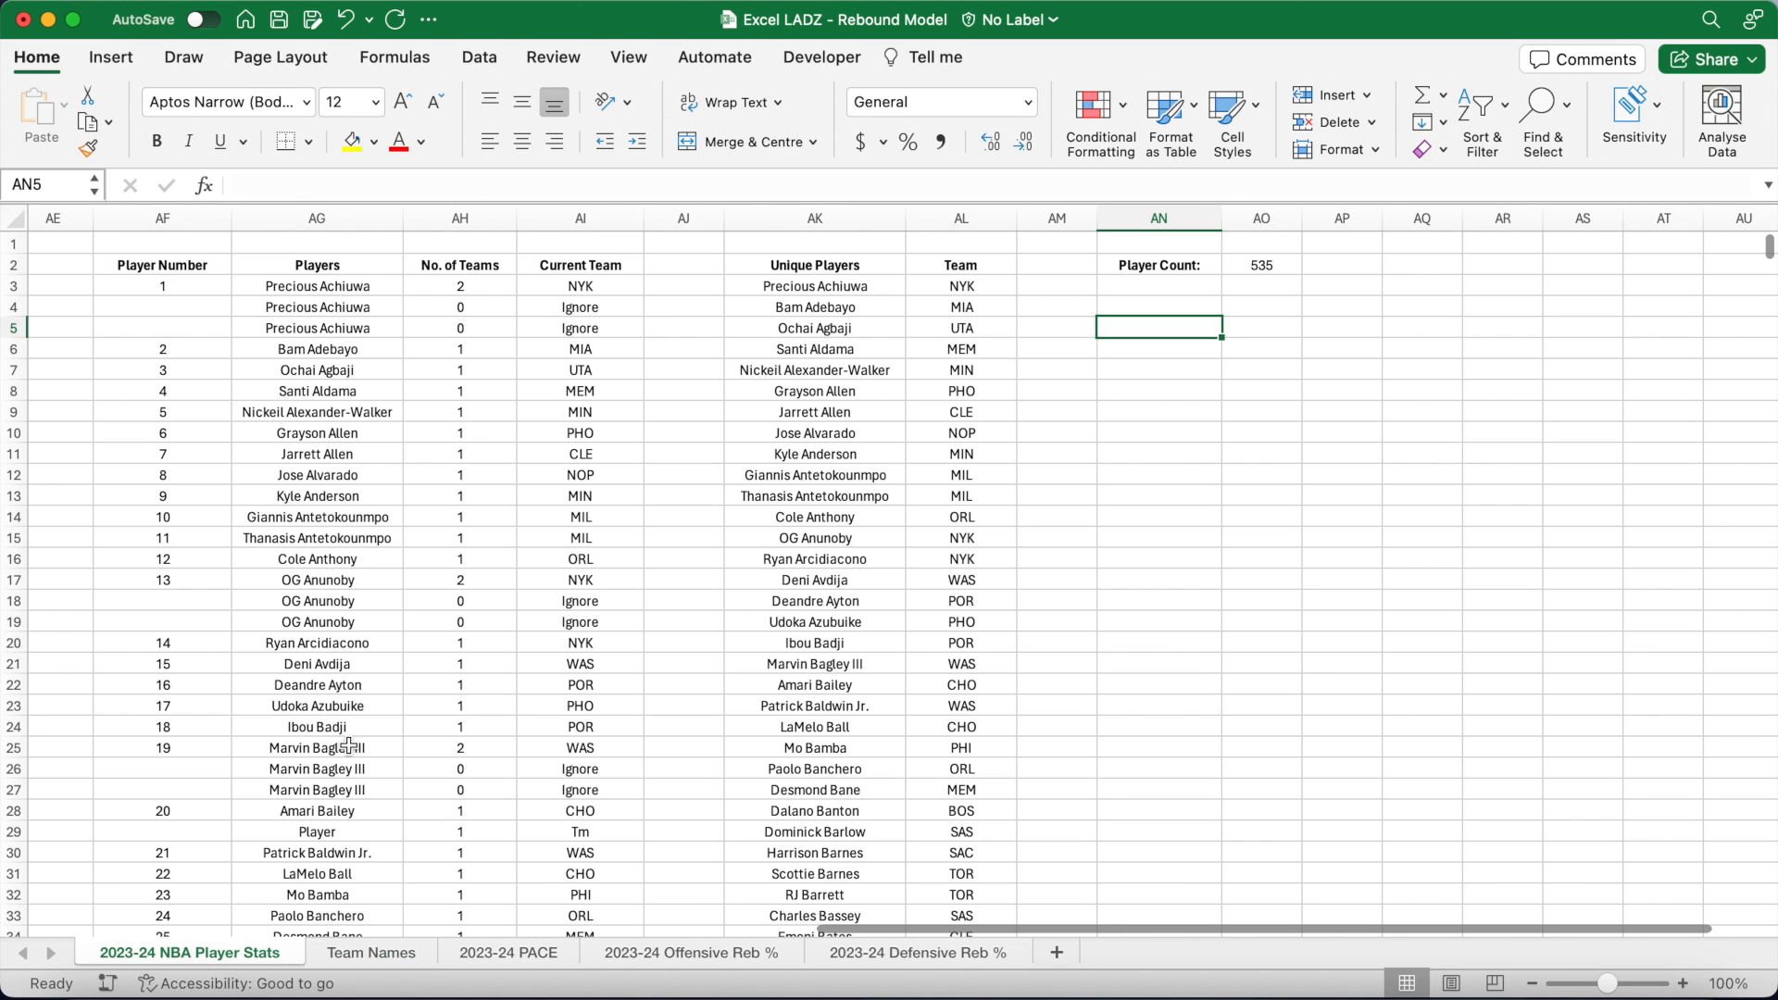
pyautogui.moveTo(961, 286); pyautogui.dragTo(962, 518)
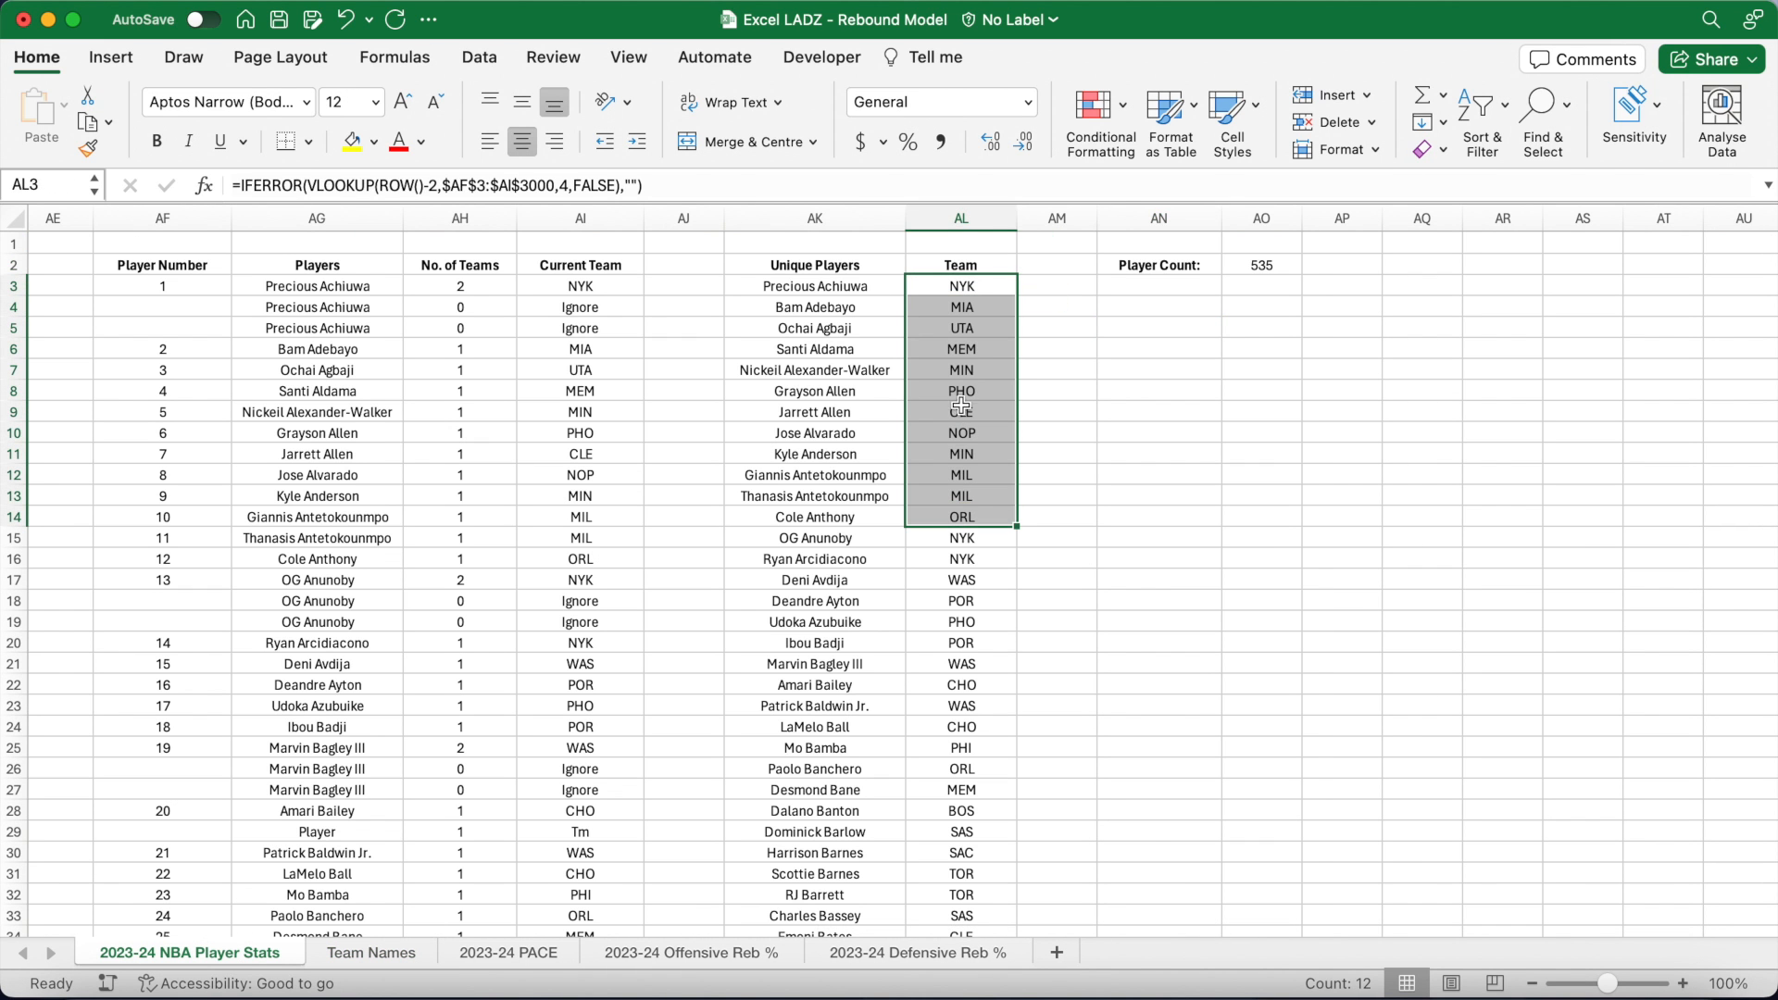
pyautogui.click(961, 385)
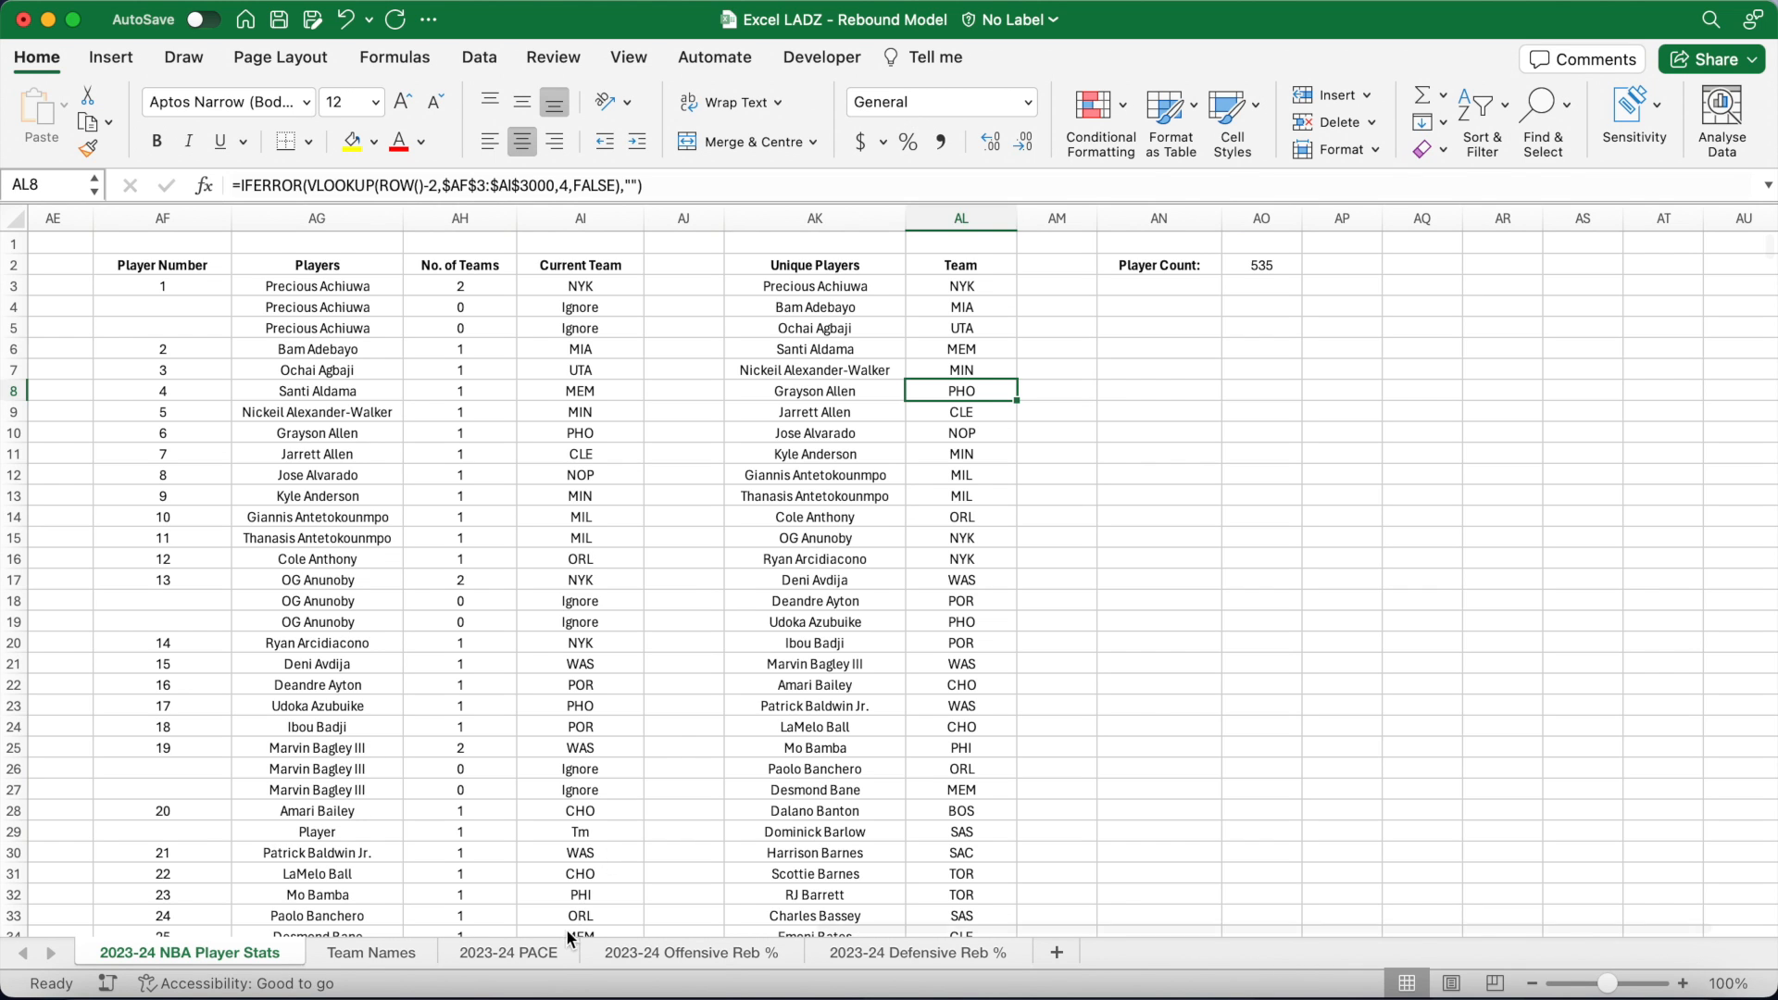
pyautogui.click(548, 950)
pyautogui.press('Right')
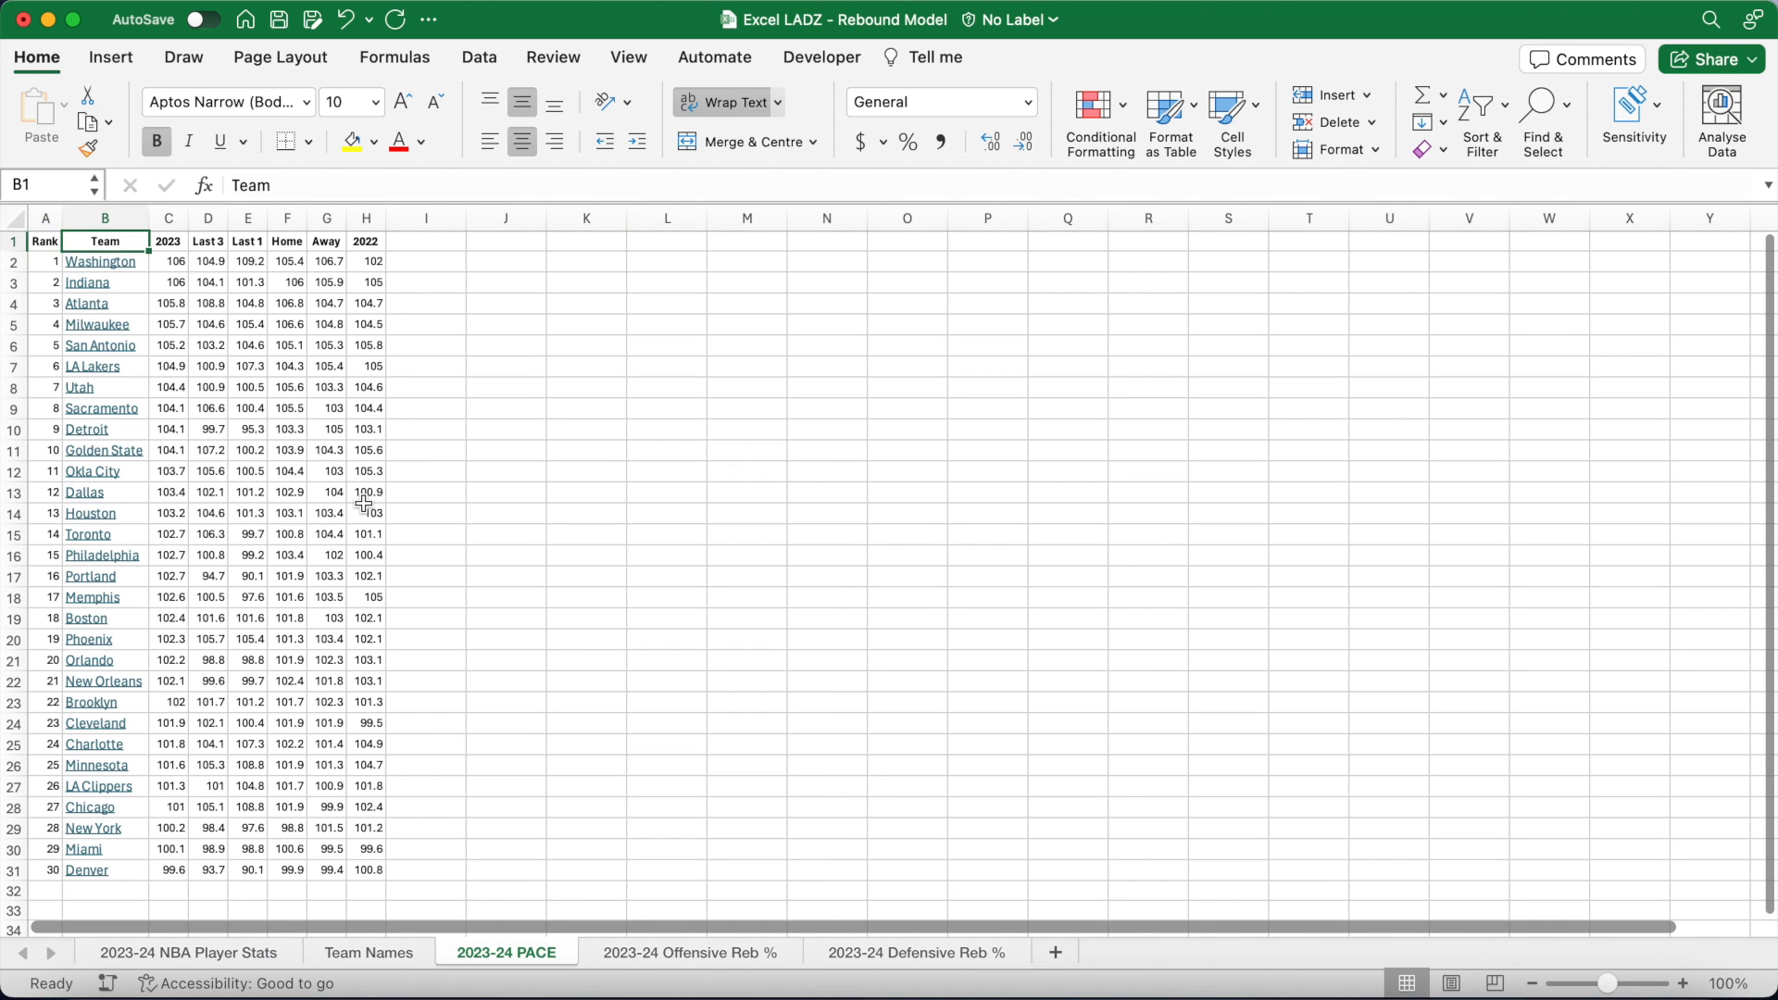
pyautogui.press('Down')
pyautogui.press('super+shift+Down')
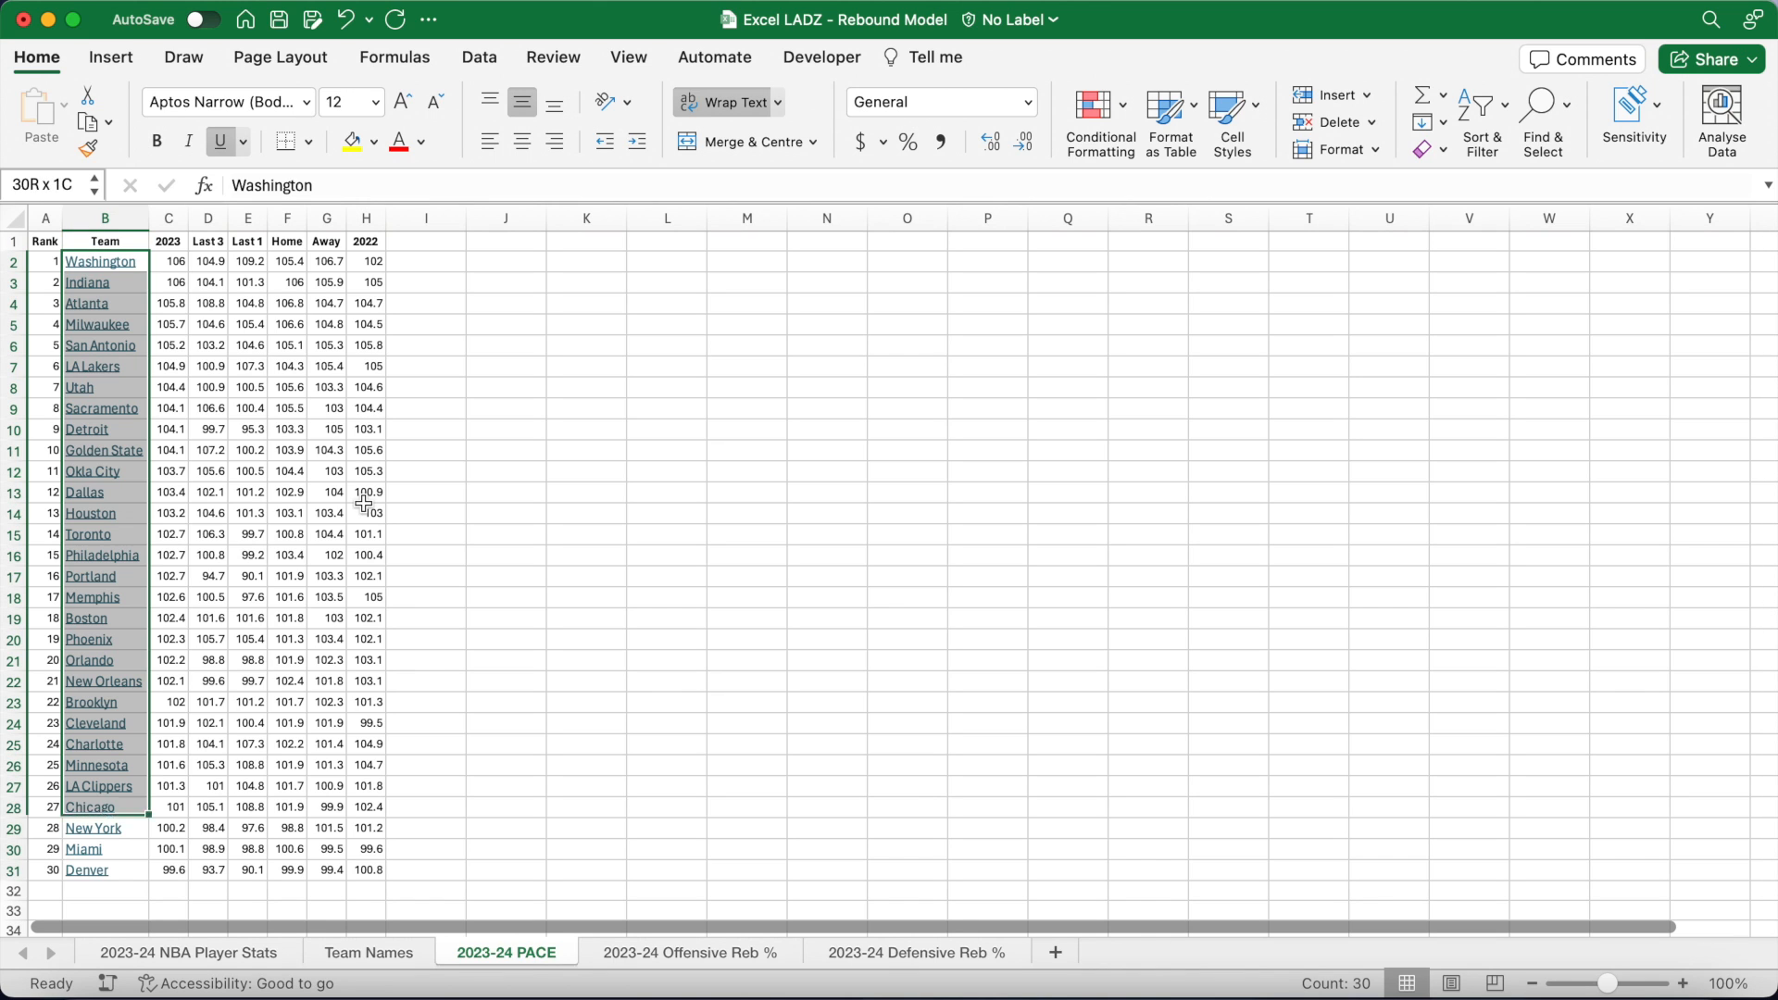
pyautogui.click(435, 410)
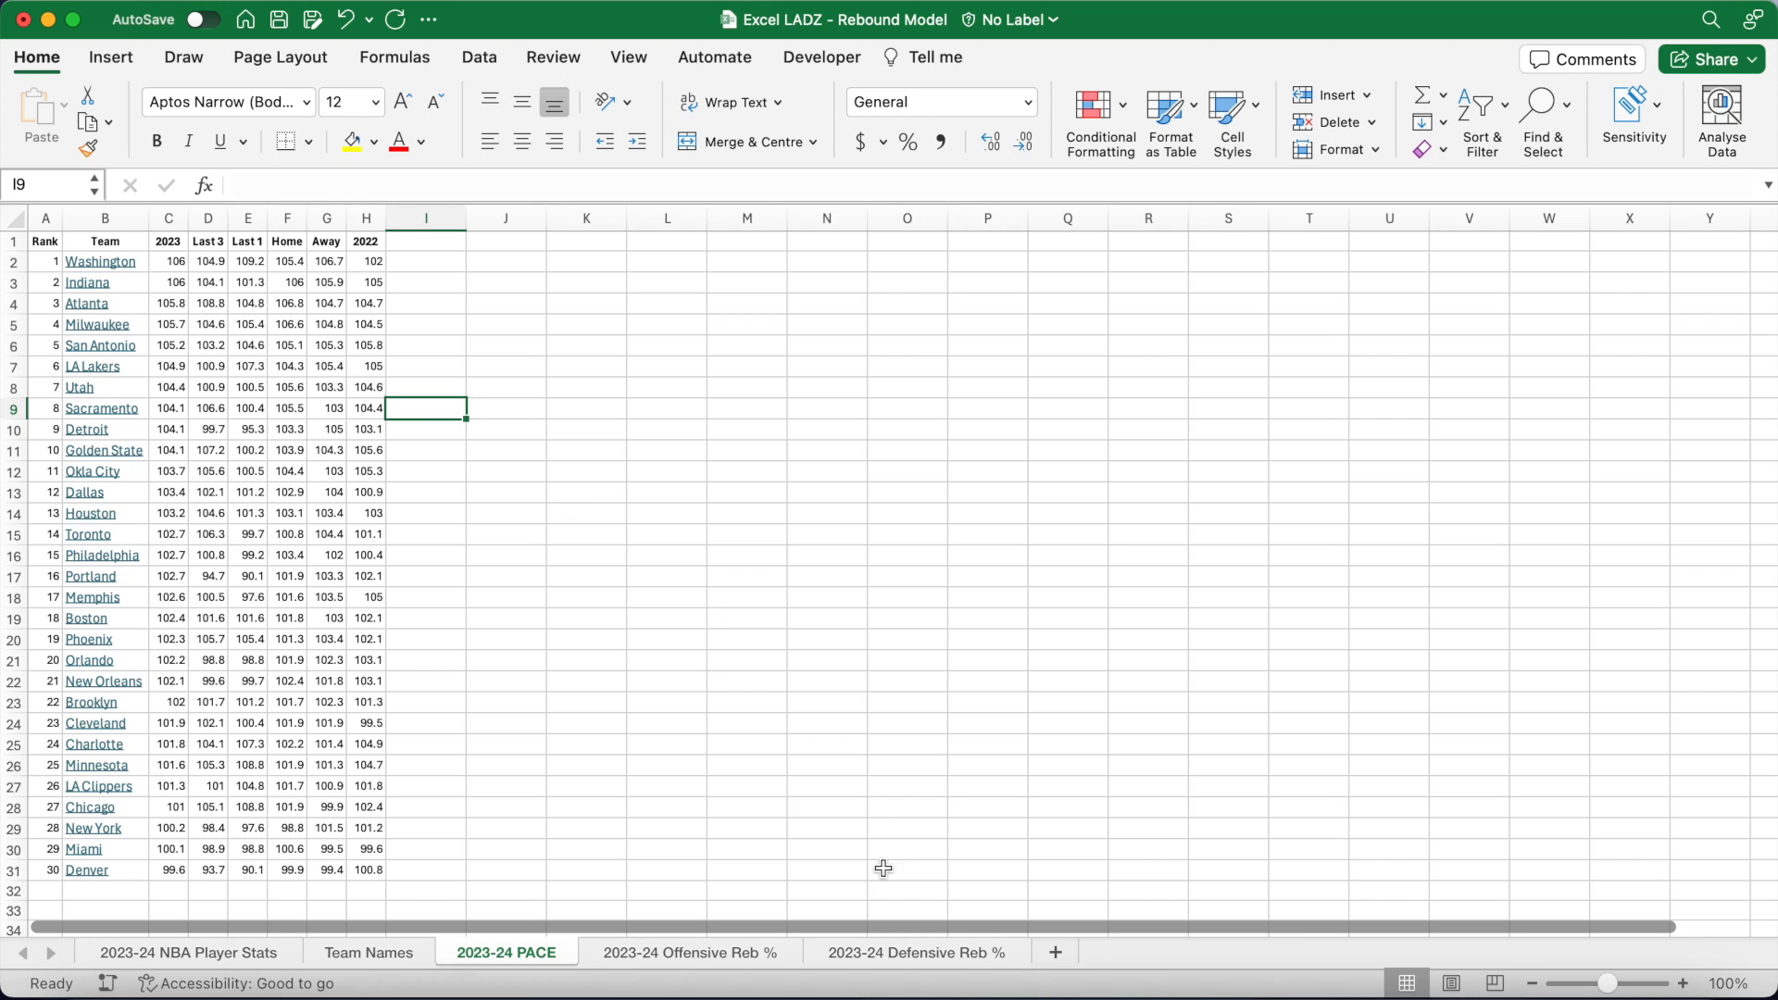
pyautogui.click(369, 953)
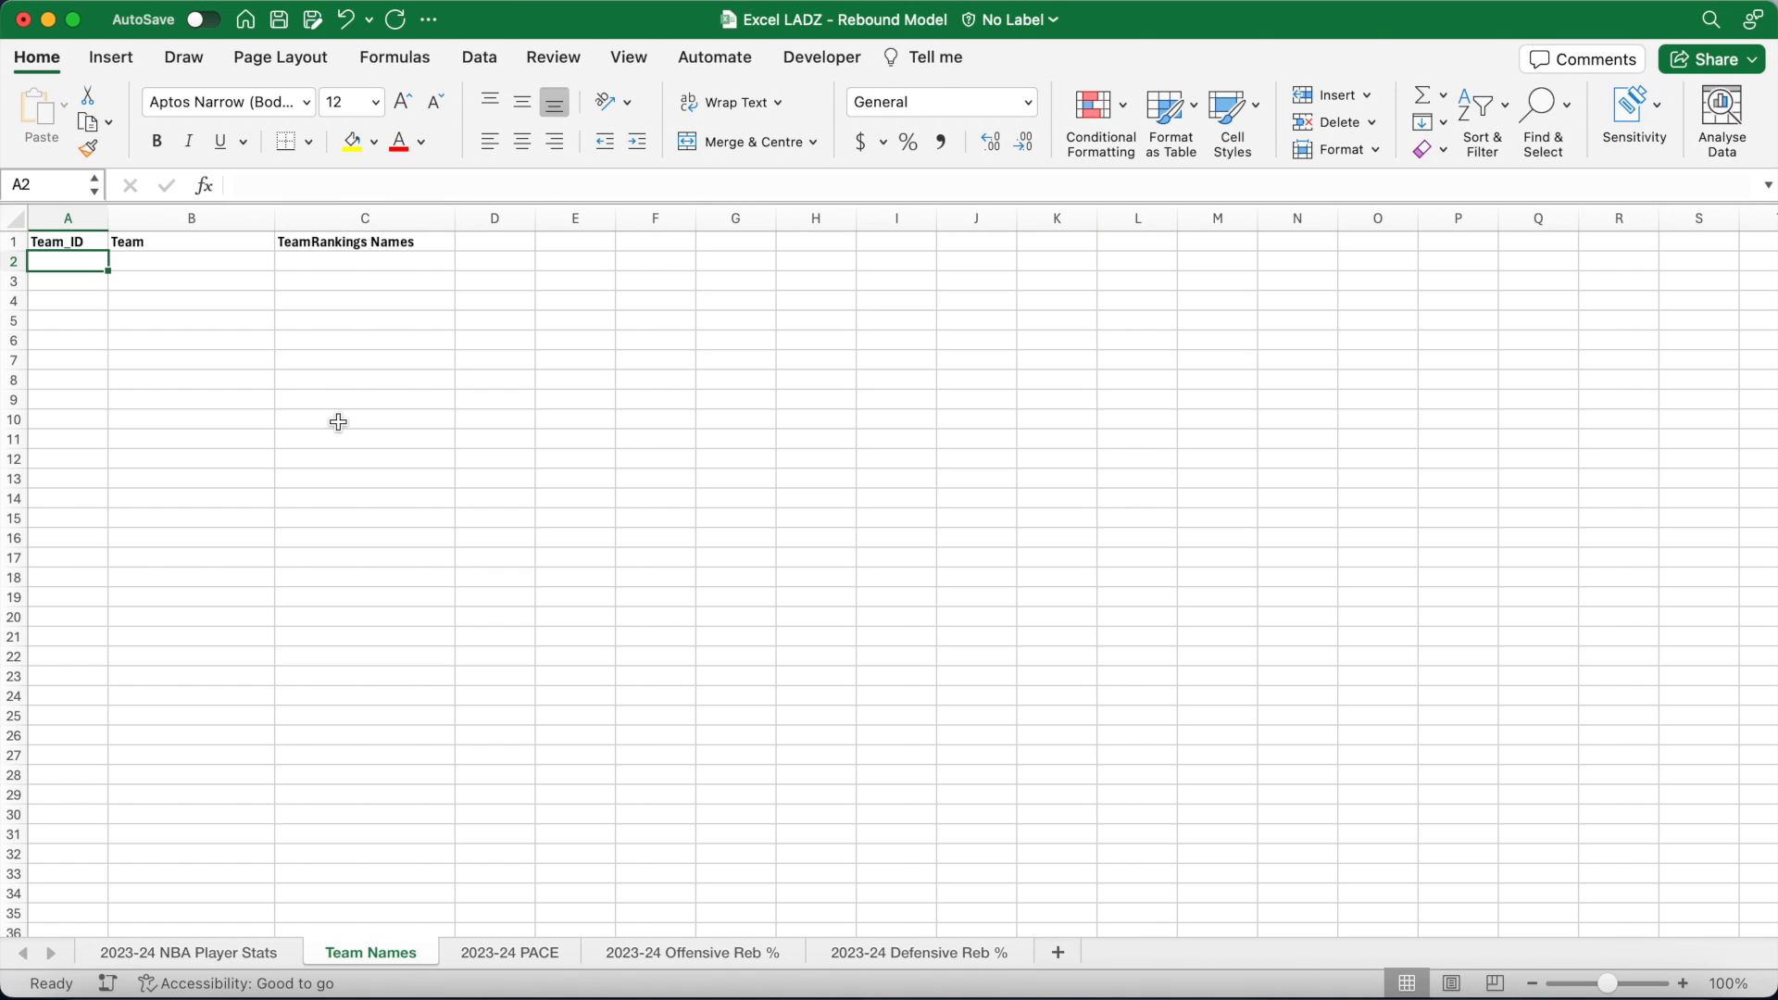
# Step: Enter the 30 team codes (TOR, MEM, MIA…) in column A and full names (Toronto Raptors…) in column B
pyautogui.write('TOR')
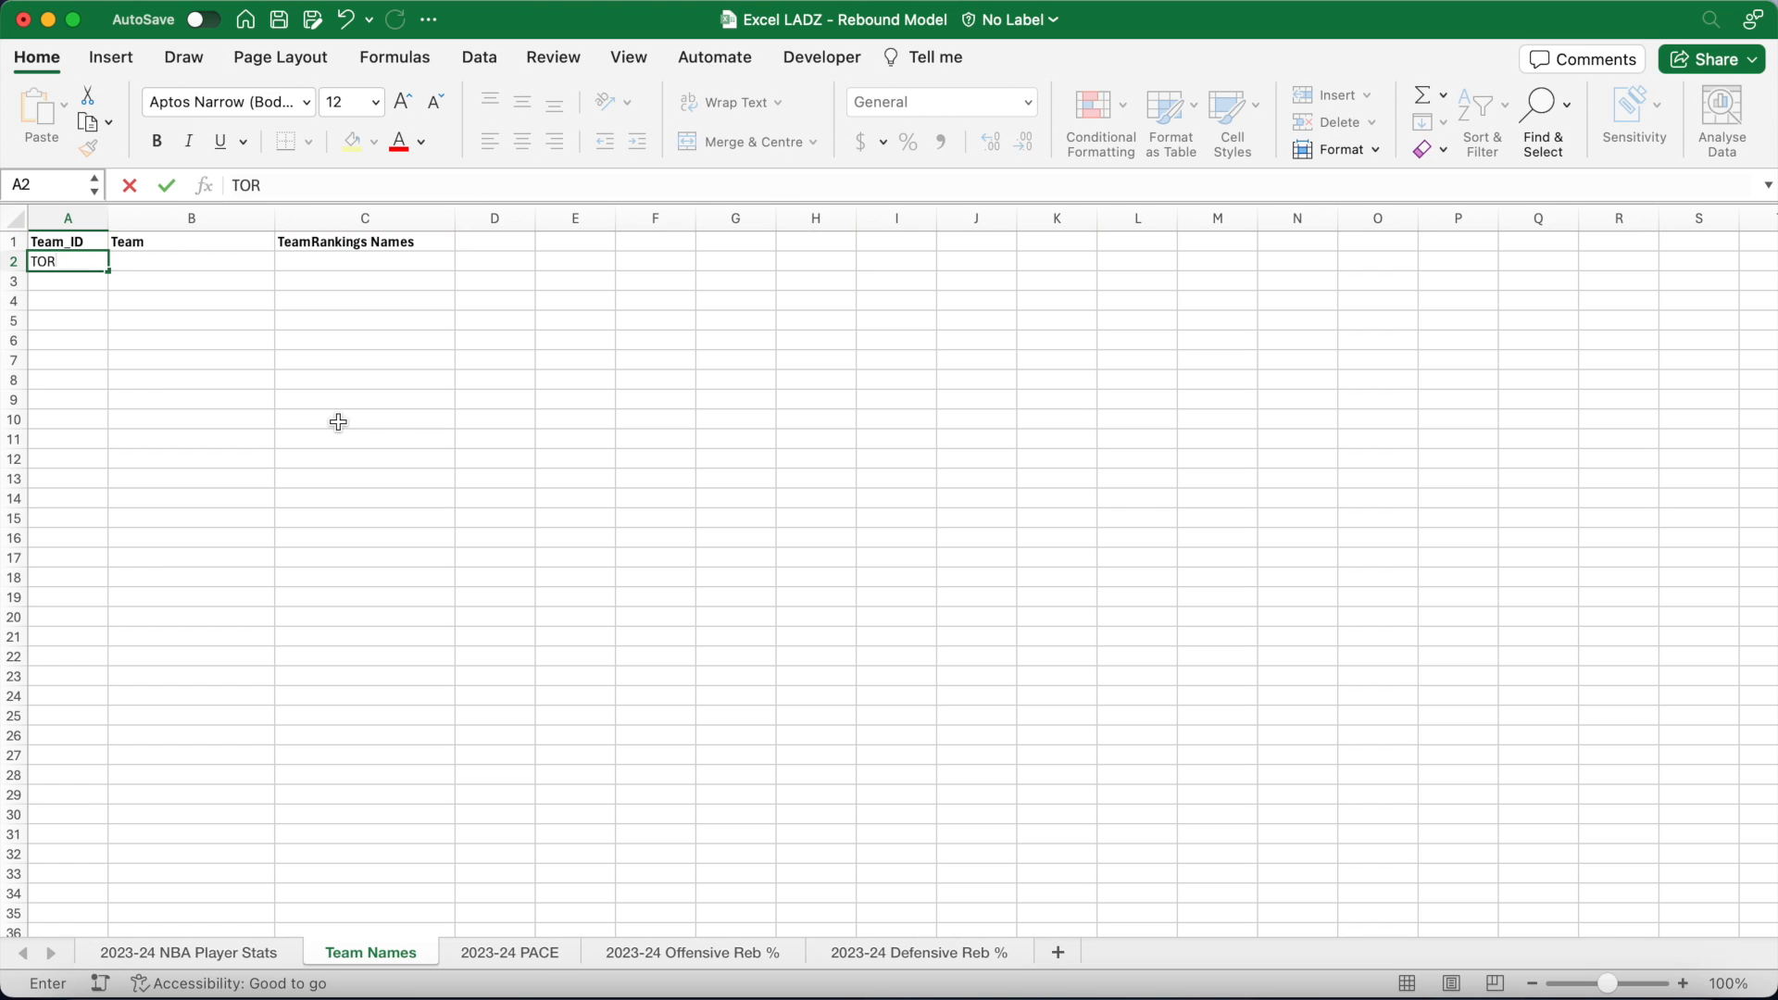
pyautogui.press('Return')
pyautogui.write('MEM MIA UTA MIL CLE NOP MIN ORL NYK WAS PHO DET GSW CHO SAS SAC LAC OKC DAL LAL ')
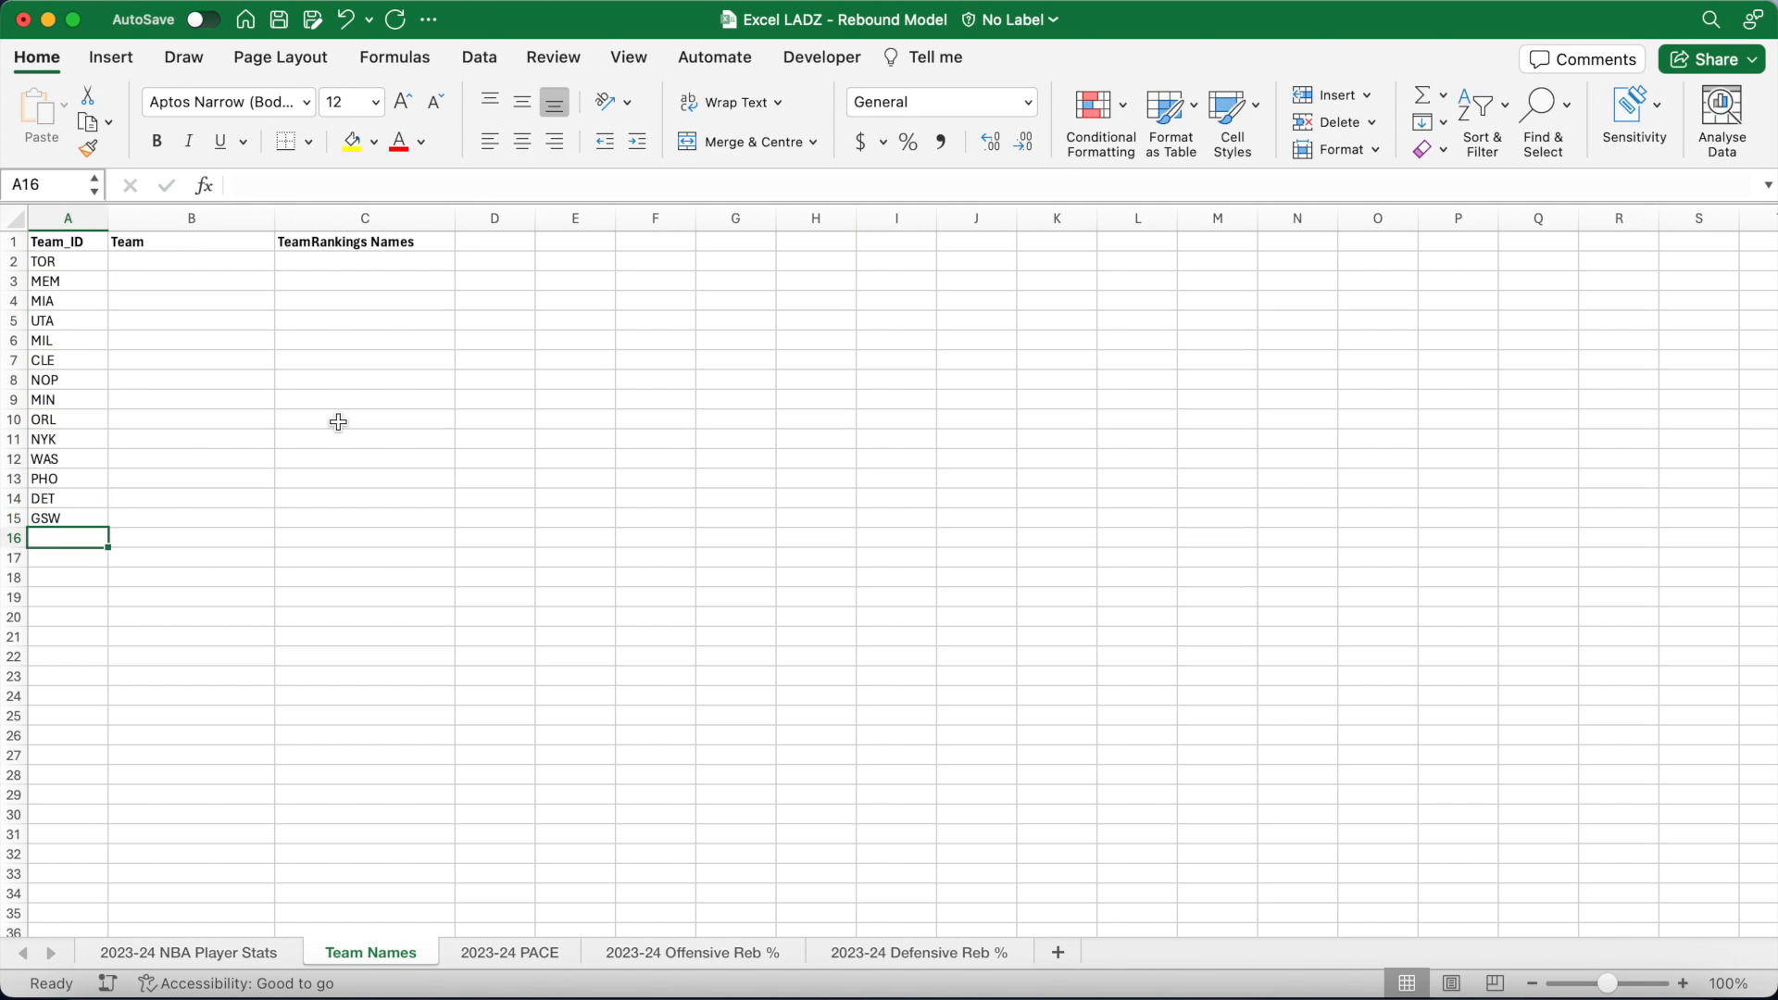
pyautogui.write('IND ATL CHI DEN BOS POR PHI HOU BRK')
pyautogui.click(192, 262)
pyautogui.write('Toronto Raptors Memphis Grizzlies Miami Heat Utah Jazz Milwaukee Bucks Cleveland Cavaliers New Orleans Pelicans Minnesota Timberwolves Orlando Magic New York Knicks Washington ')
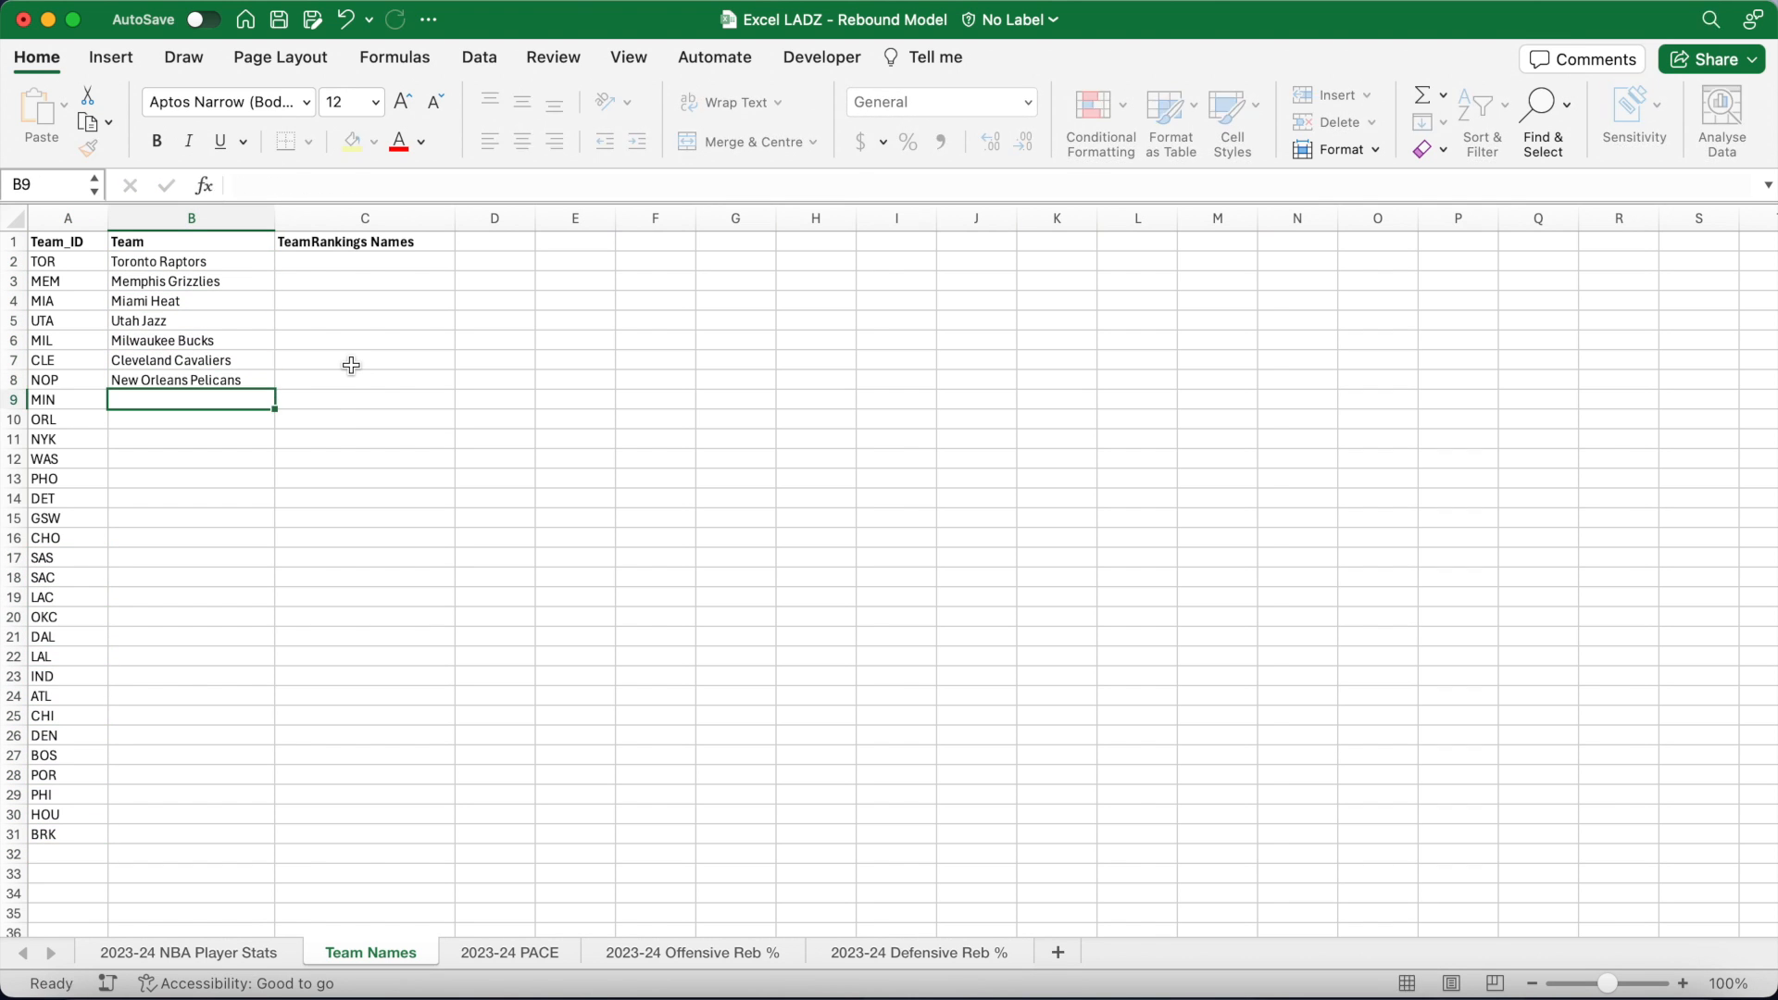
pyautogui.write('Wizards Phoenix Suns Detroit Pistons Golden State Warriors Charlotte Hornets San Antonio Spurs Sacramento Kings LA Clippers Oklahoma ')
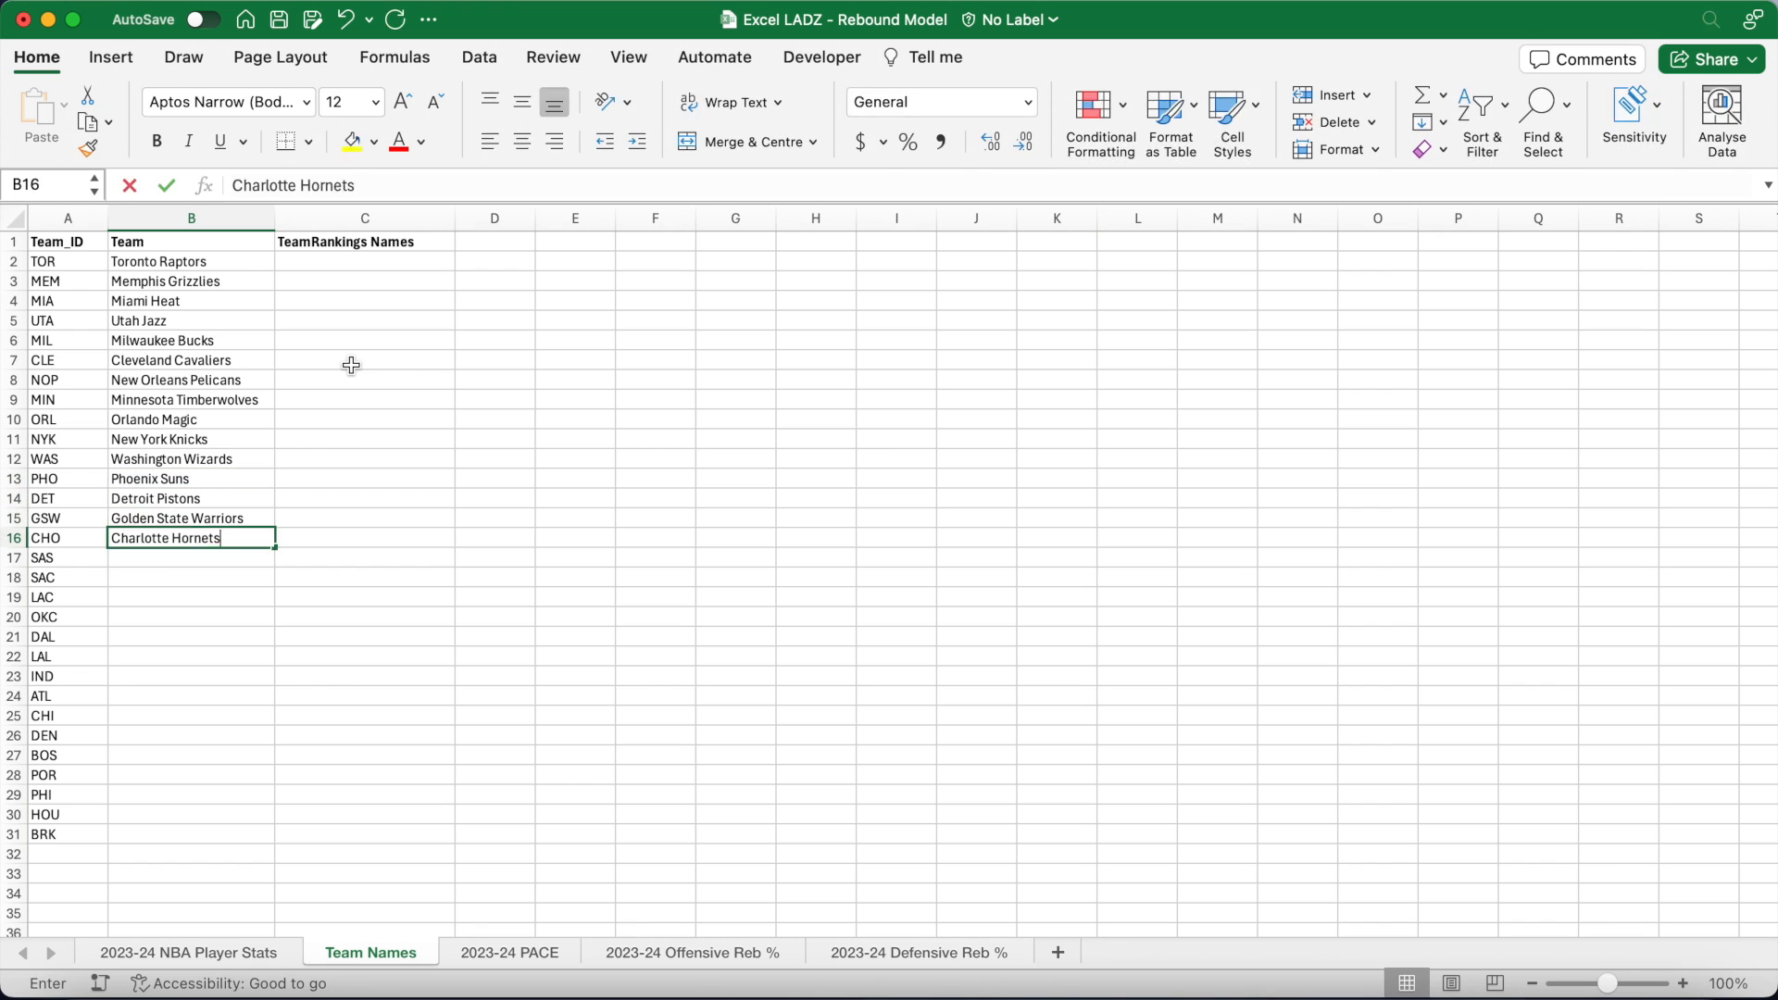
pyautogui.write('City Thunder Dallas Mavericks Los Angeles Lakers Indiana Pacers Atlanta Hawks Chicago Bulls Denver Nuggets Boston Celtics ')
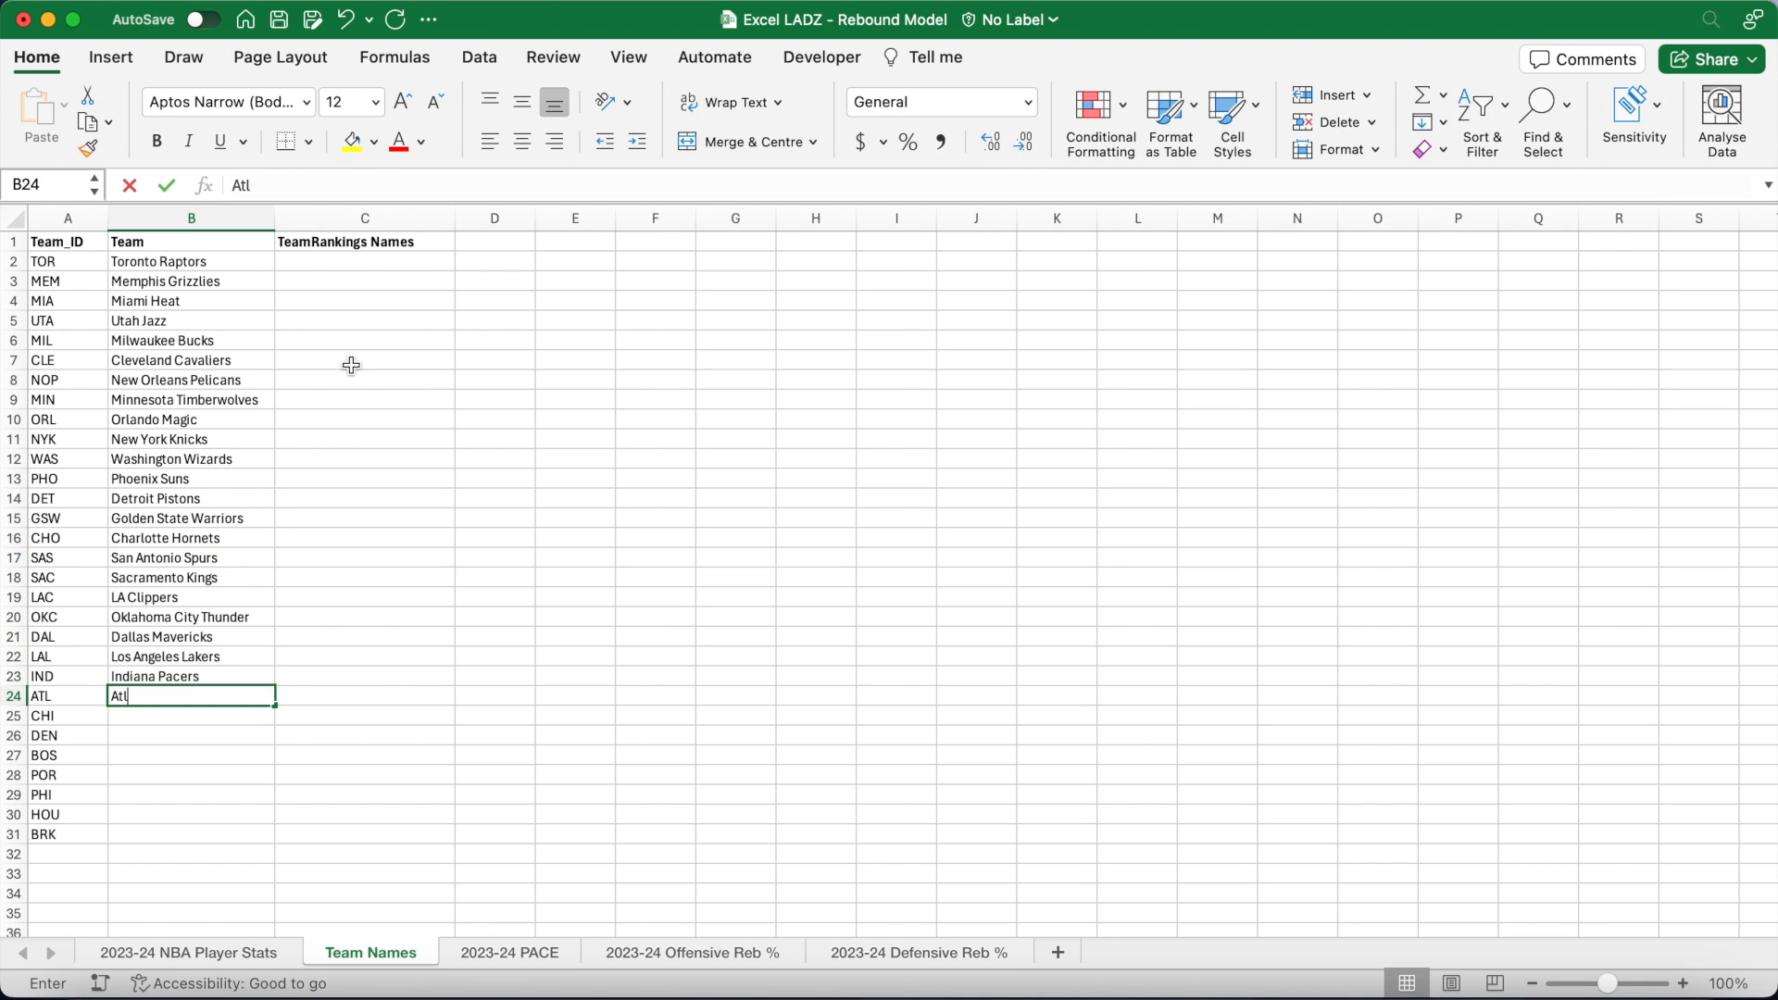
pyautogui.write('Portland Trail Blazers Philadelphia 76ers Houston Rockets Brooklyn Nets')
# Step: Enter the TeamRankings city names in C2:C31, Toronto through Philadelphia, Houston and Brooklyn
pyautogui.click(363, 262)
pyautogui.write('Toronto Memphis Miami Utah Milwaukee Cleveland New Orleans Minnesota Orlando New York Washington Phoenix Detroit Golden State Charlotte San Antonio')
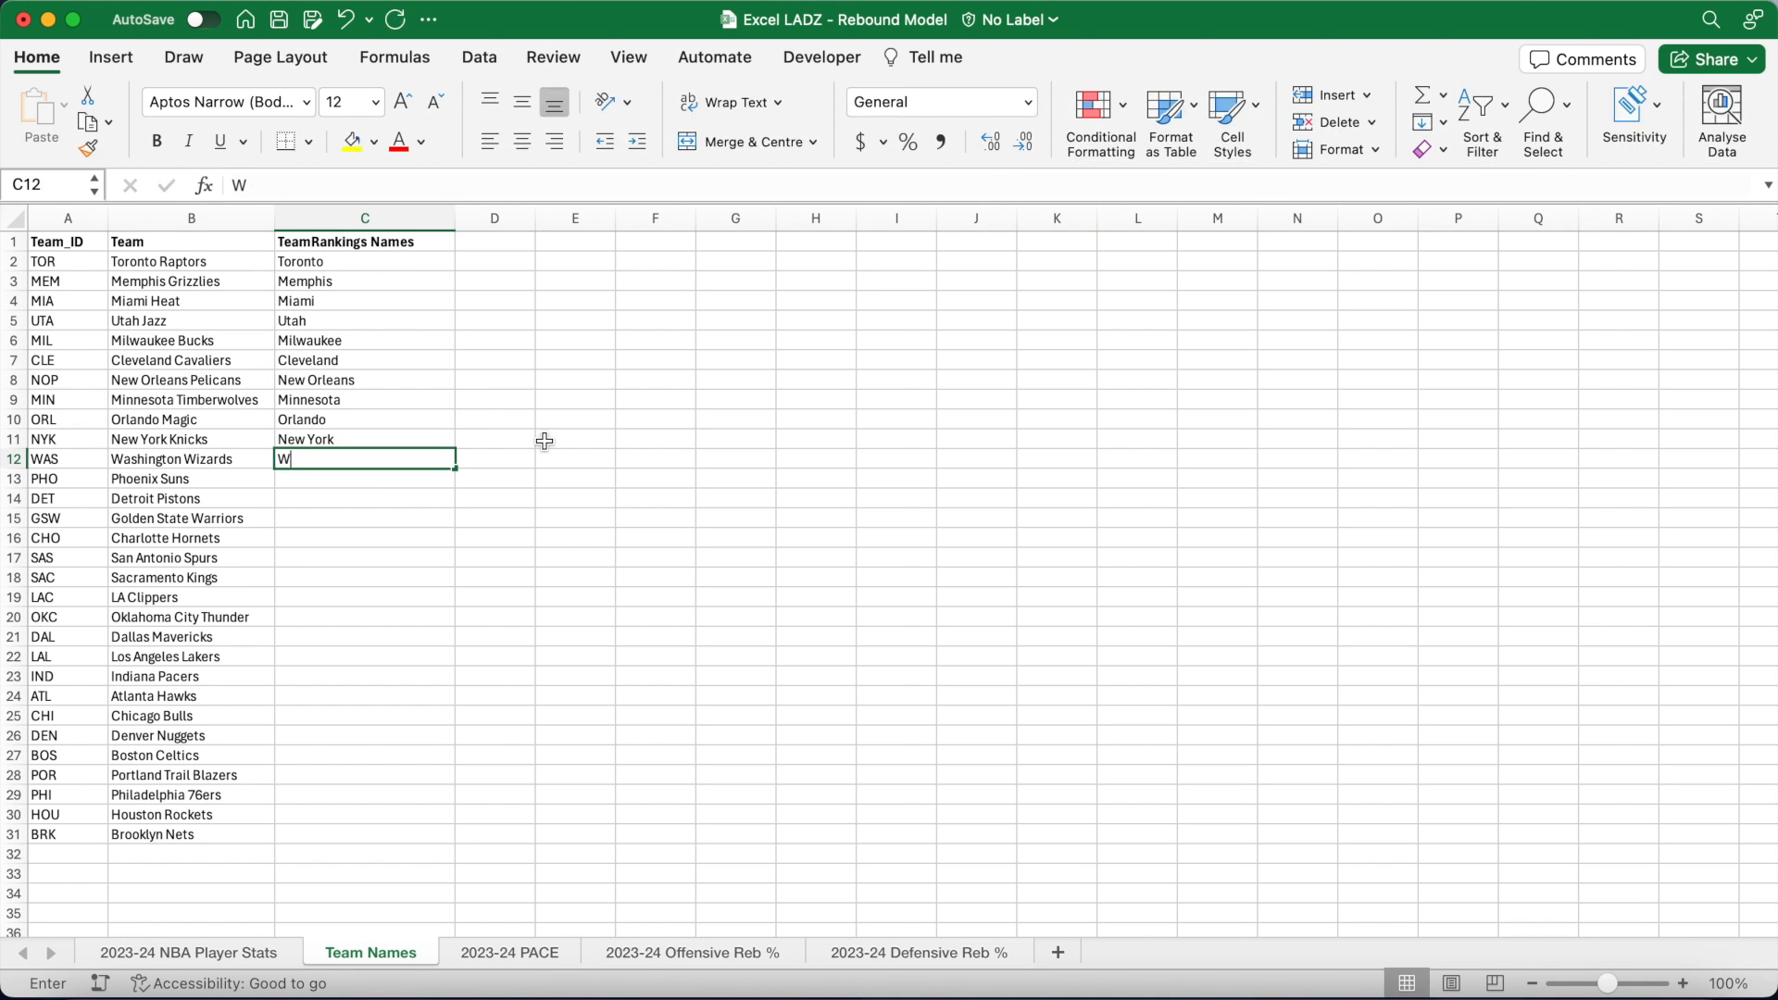
pyautogui.write(' Sacramento LA Clippers Okla City Dallas LA Lakers Indiana Atlanta Chicago Denver Boston Portland Philadelphia')
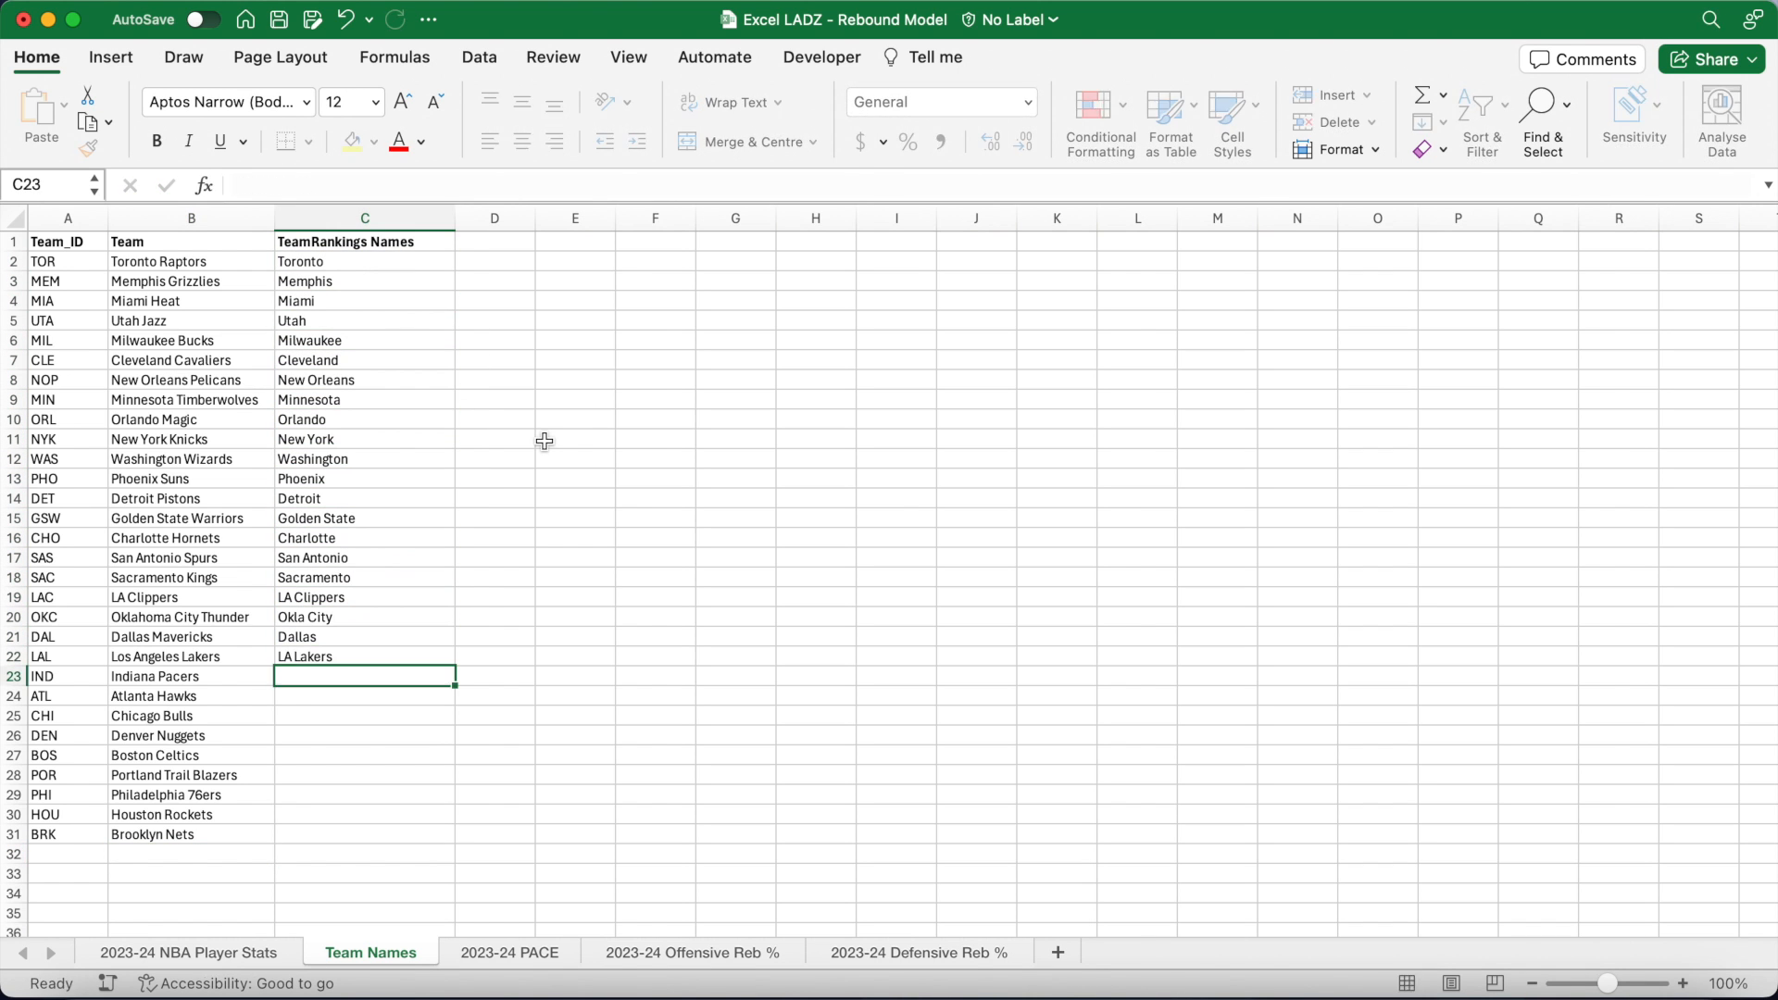
pyautogui.press('Return')
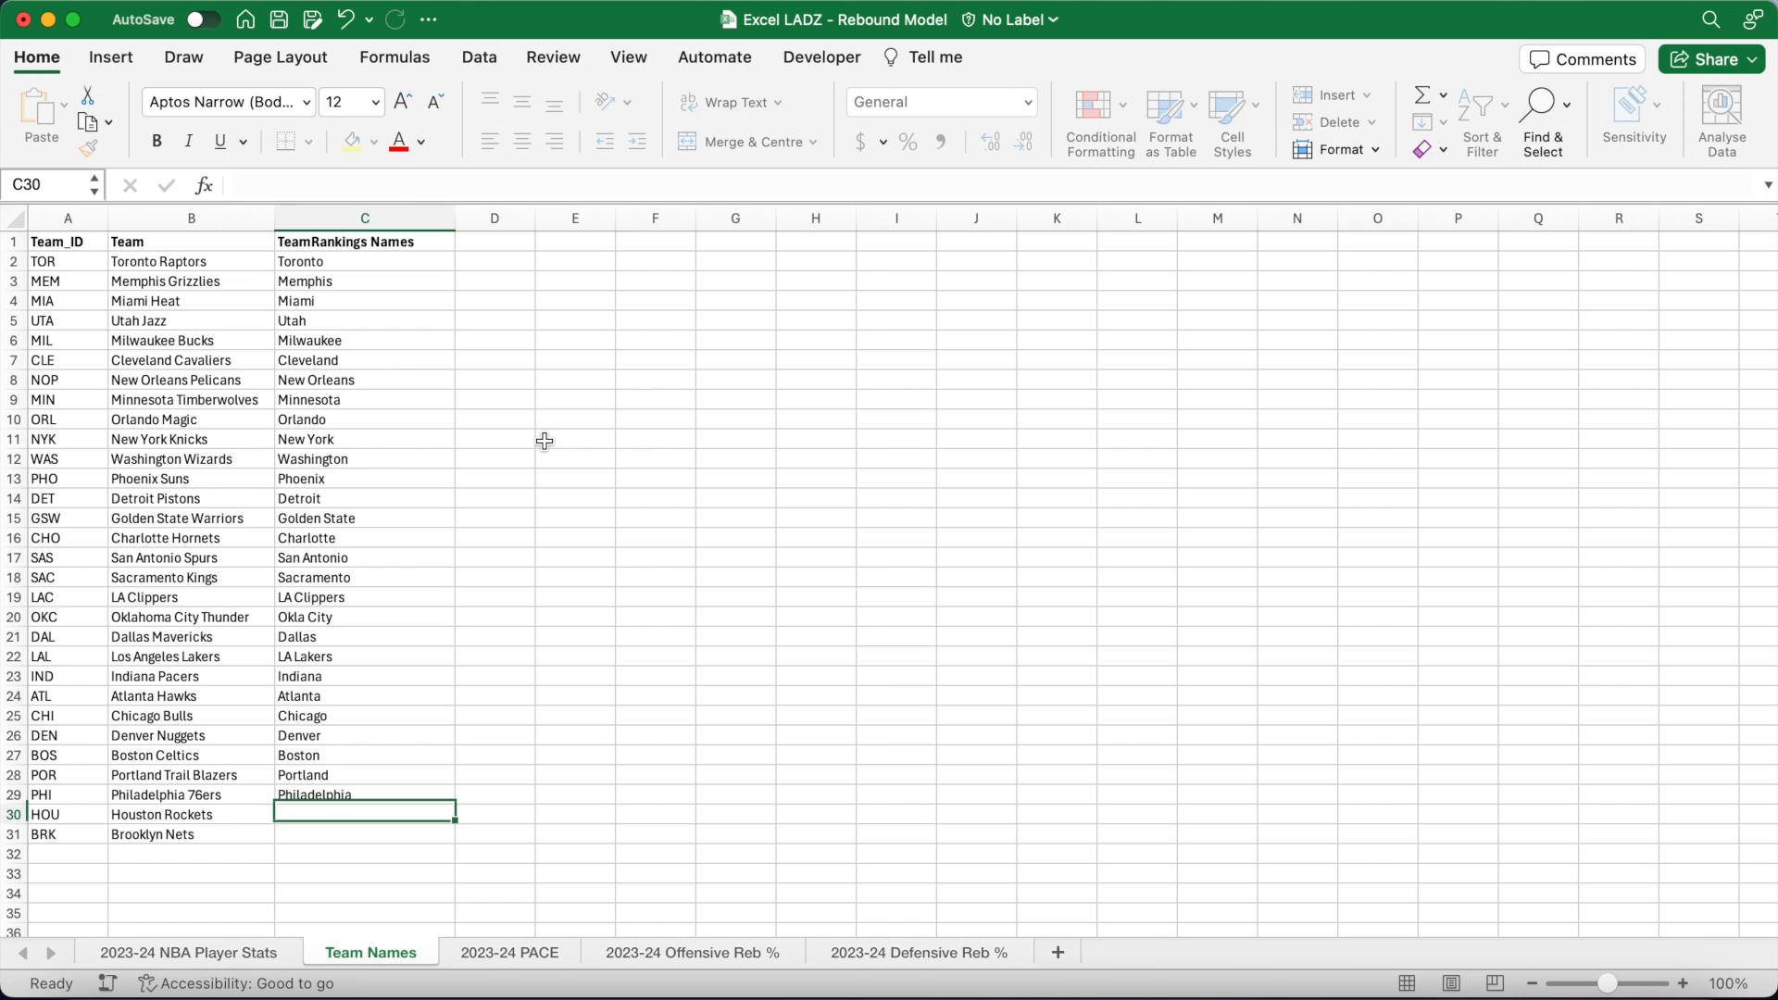
pyautogui.write('Houston')
pyautogui.press('Return')
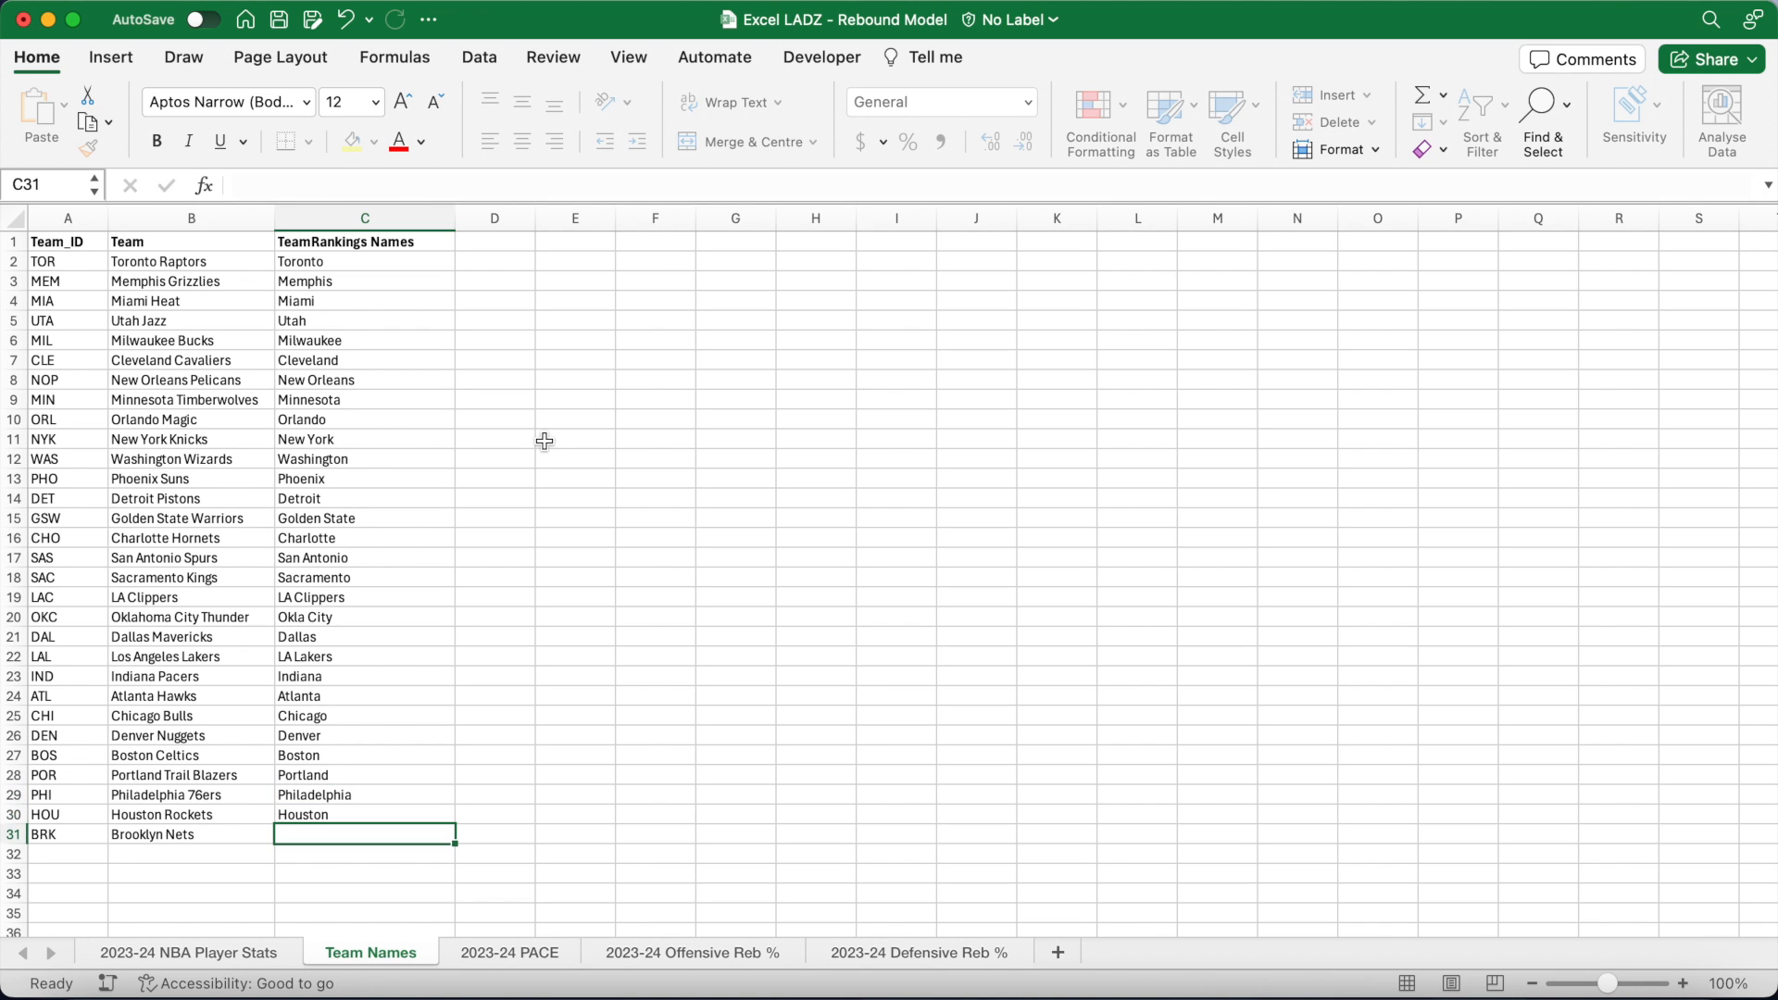
pyautogui.write('Brooklyn')
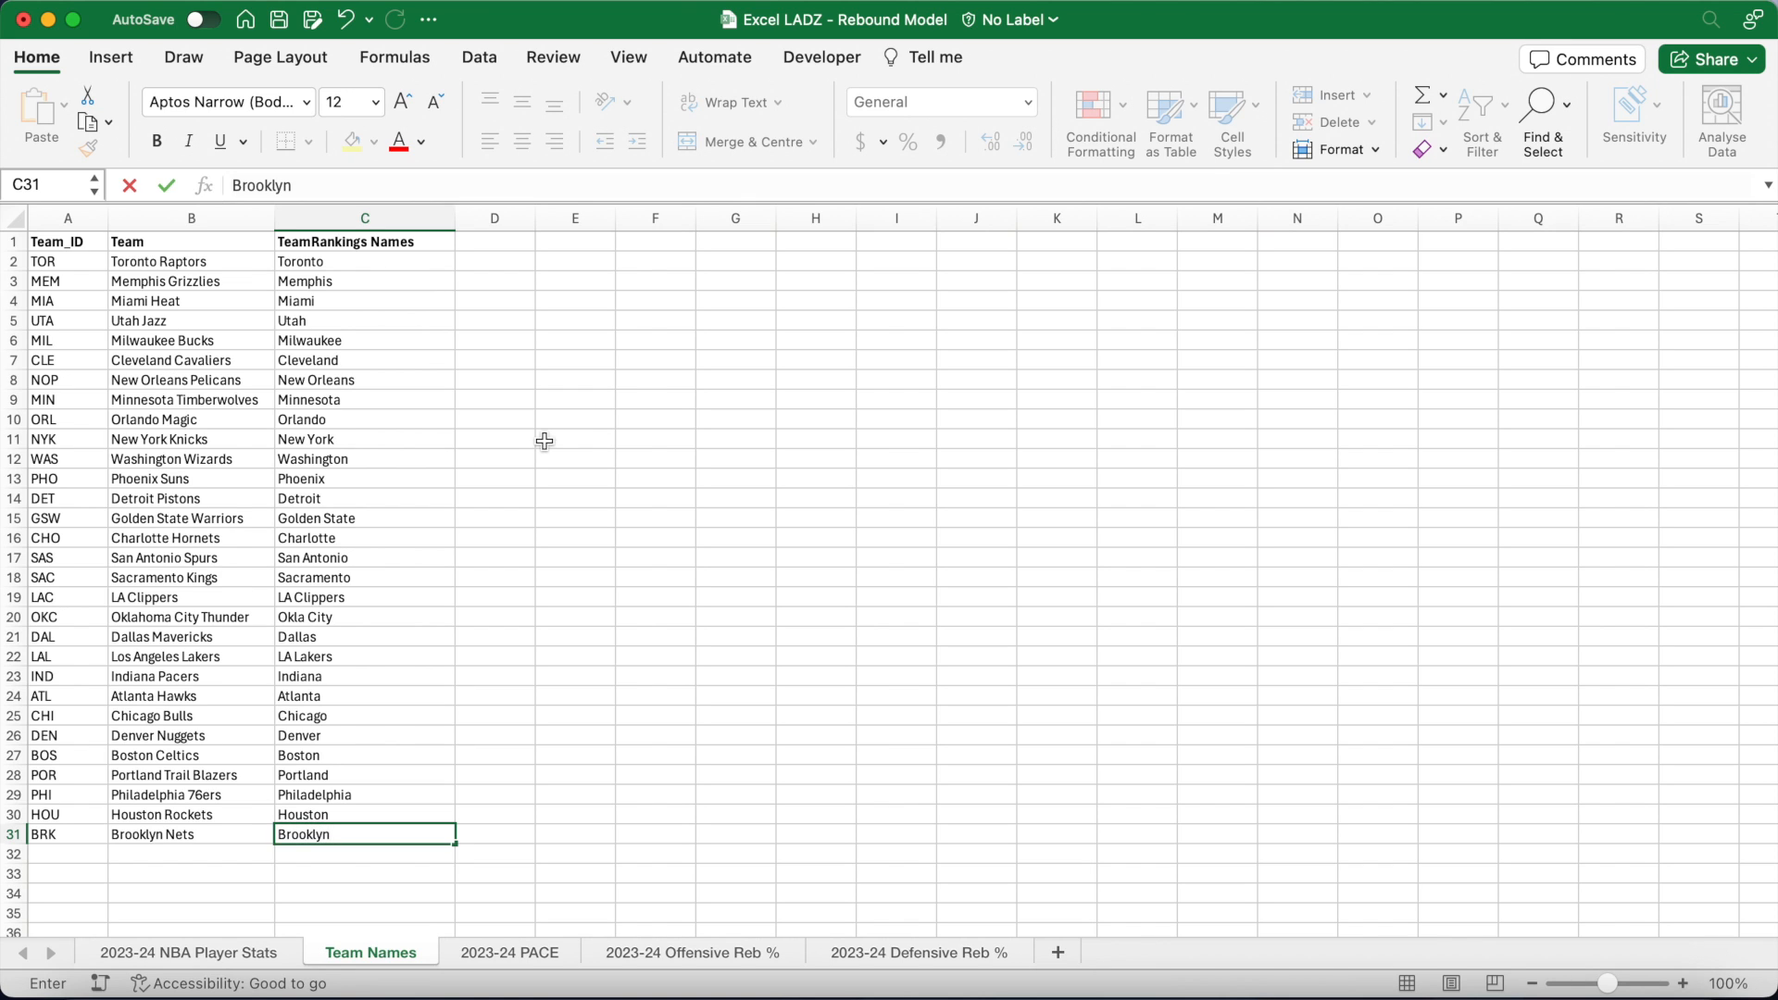
pyautogui.press('Return')
pyautogui.click(543, 279)
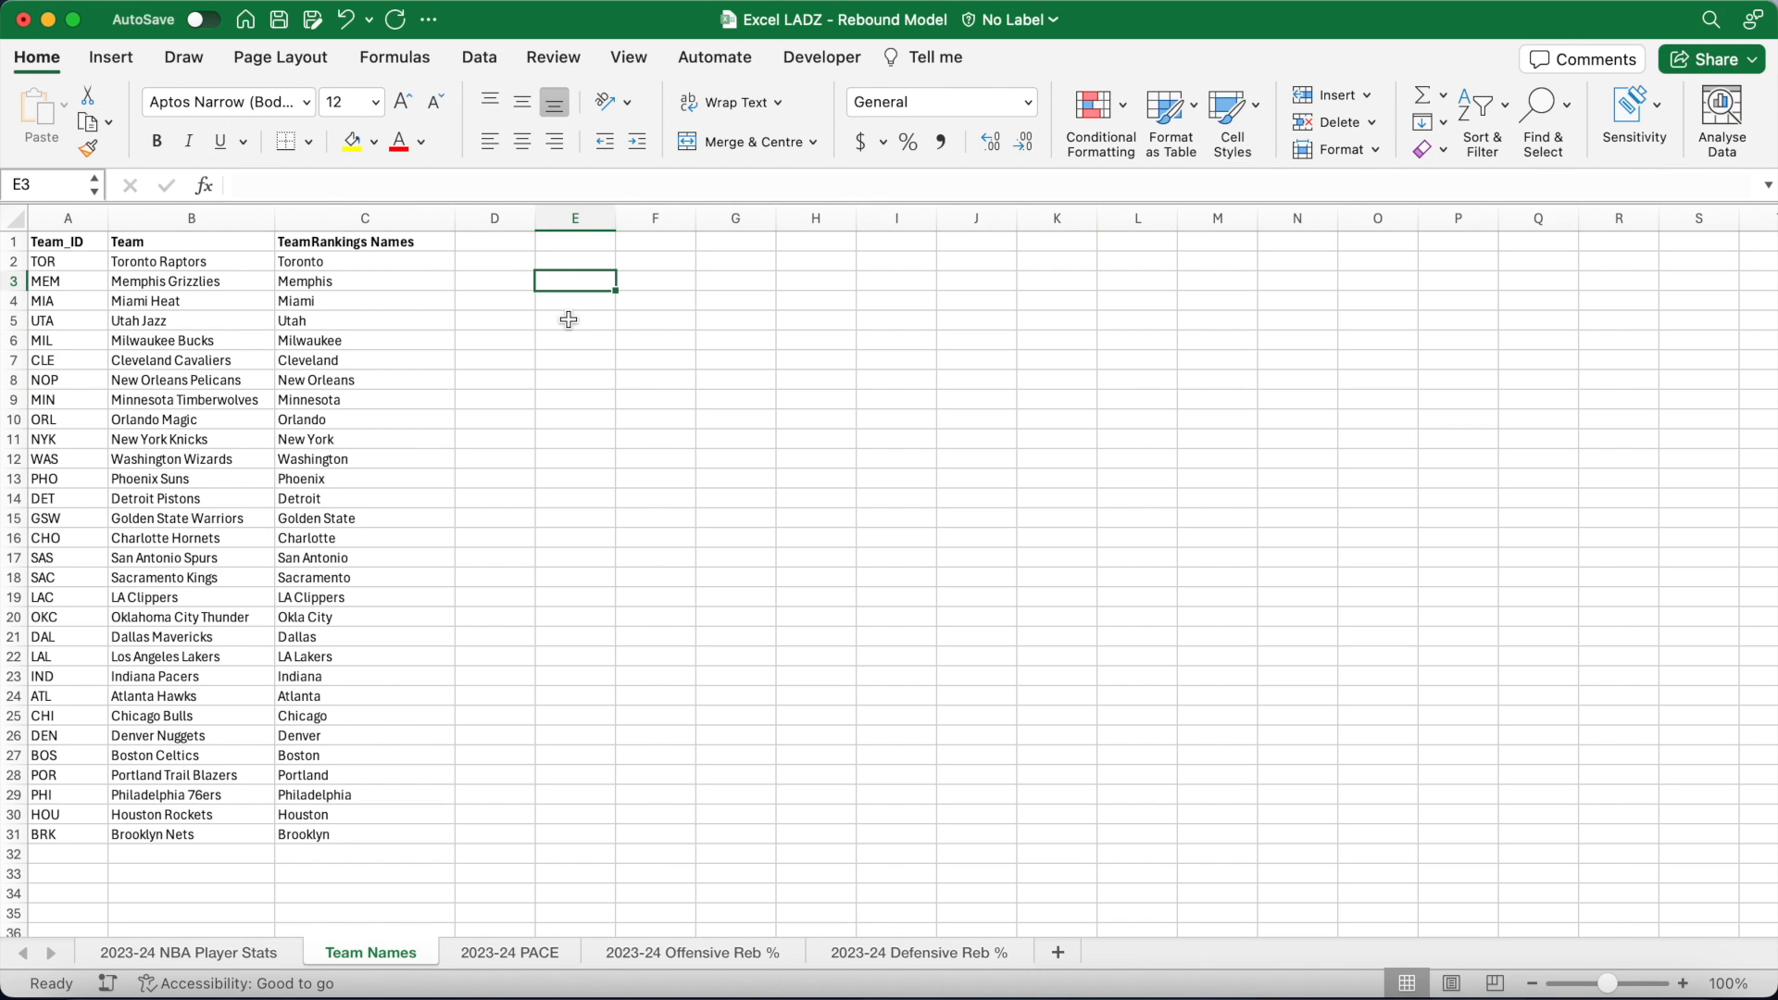
# Step: Name the range B2:B31 'teams' through the Name Box
pyautogui.moveTo(230, 261); pyautogui.dragTo(186, 834)
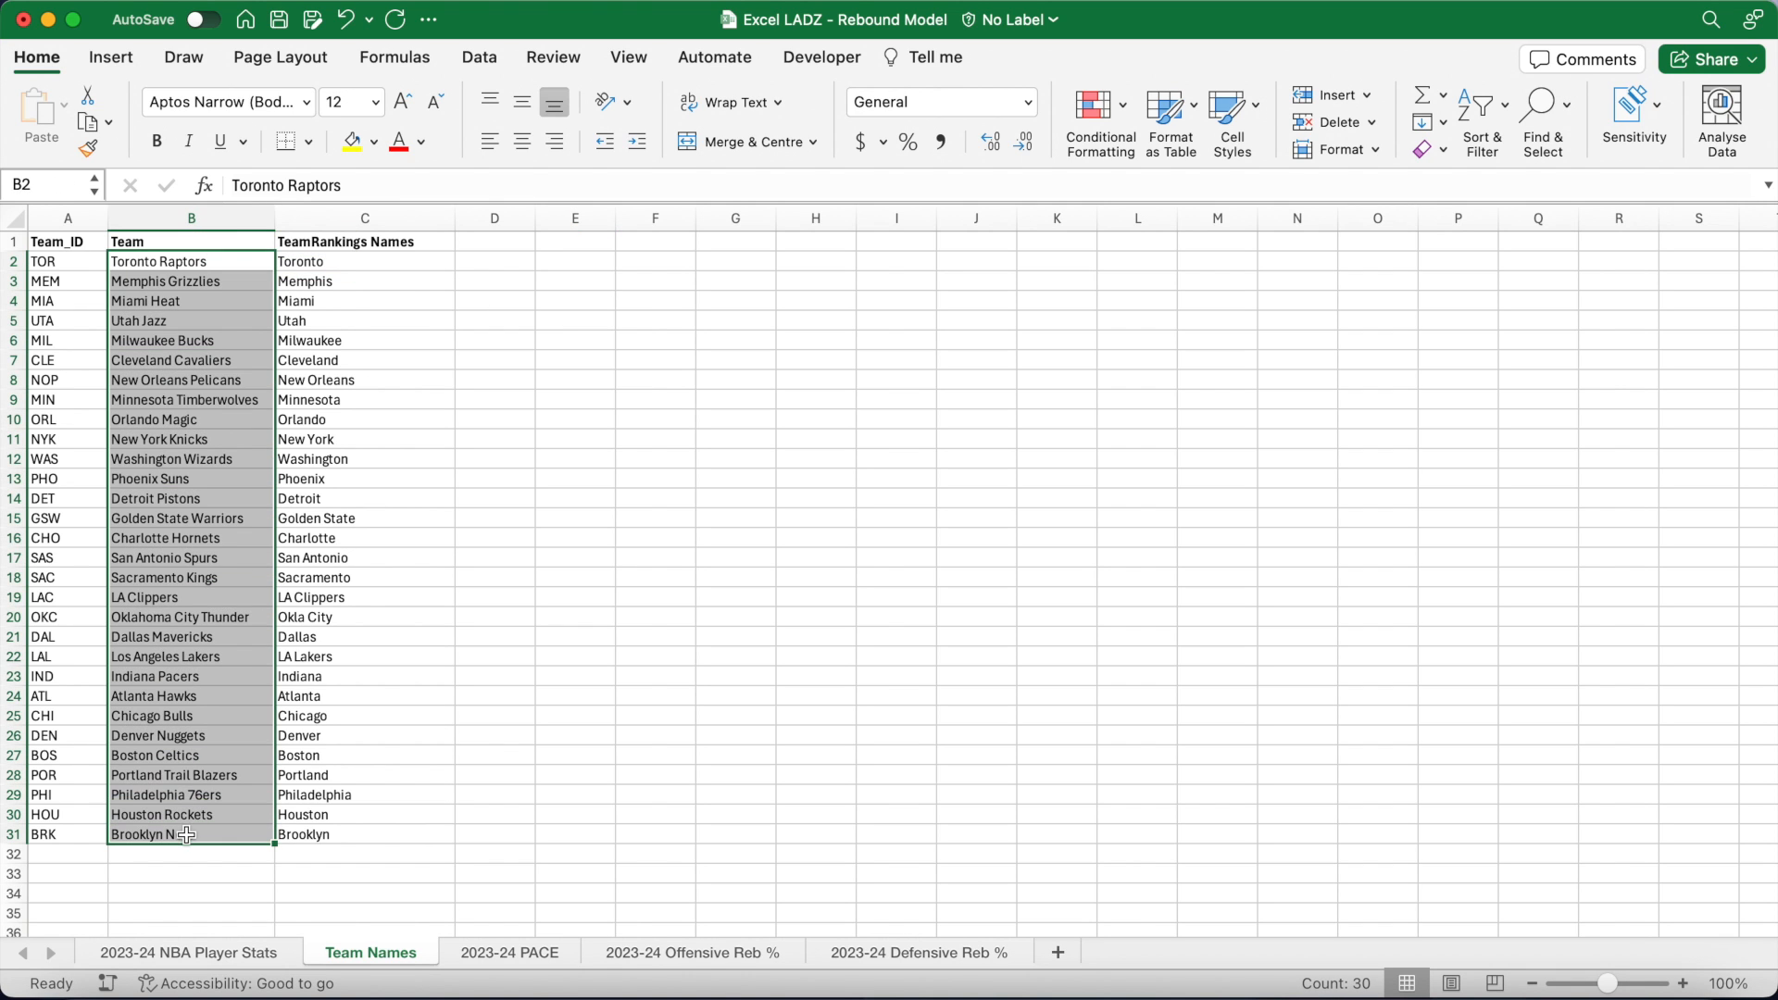
pyautogui.click(59, 190)
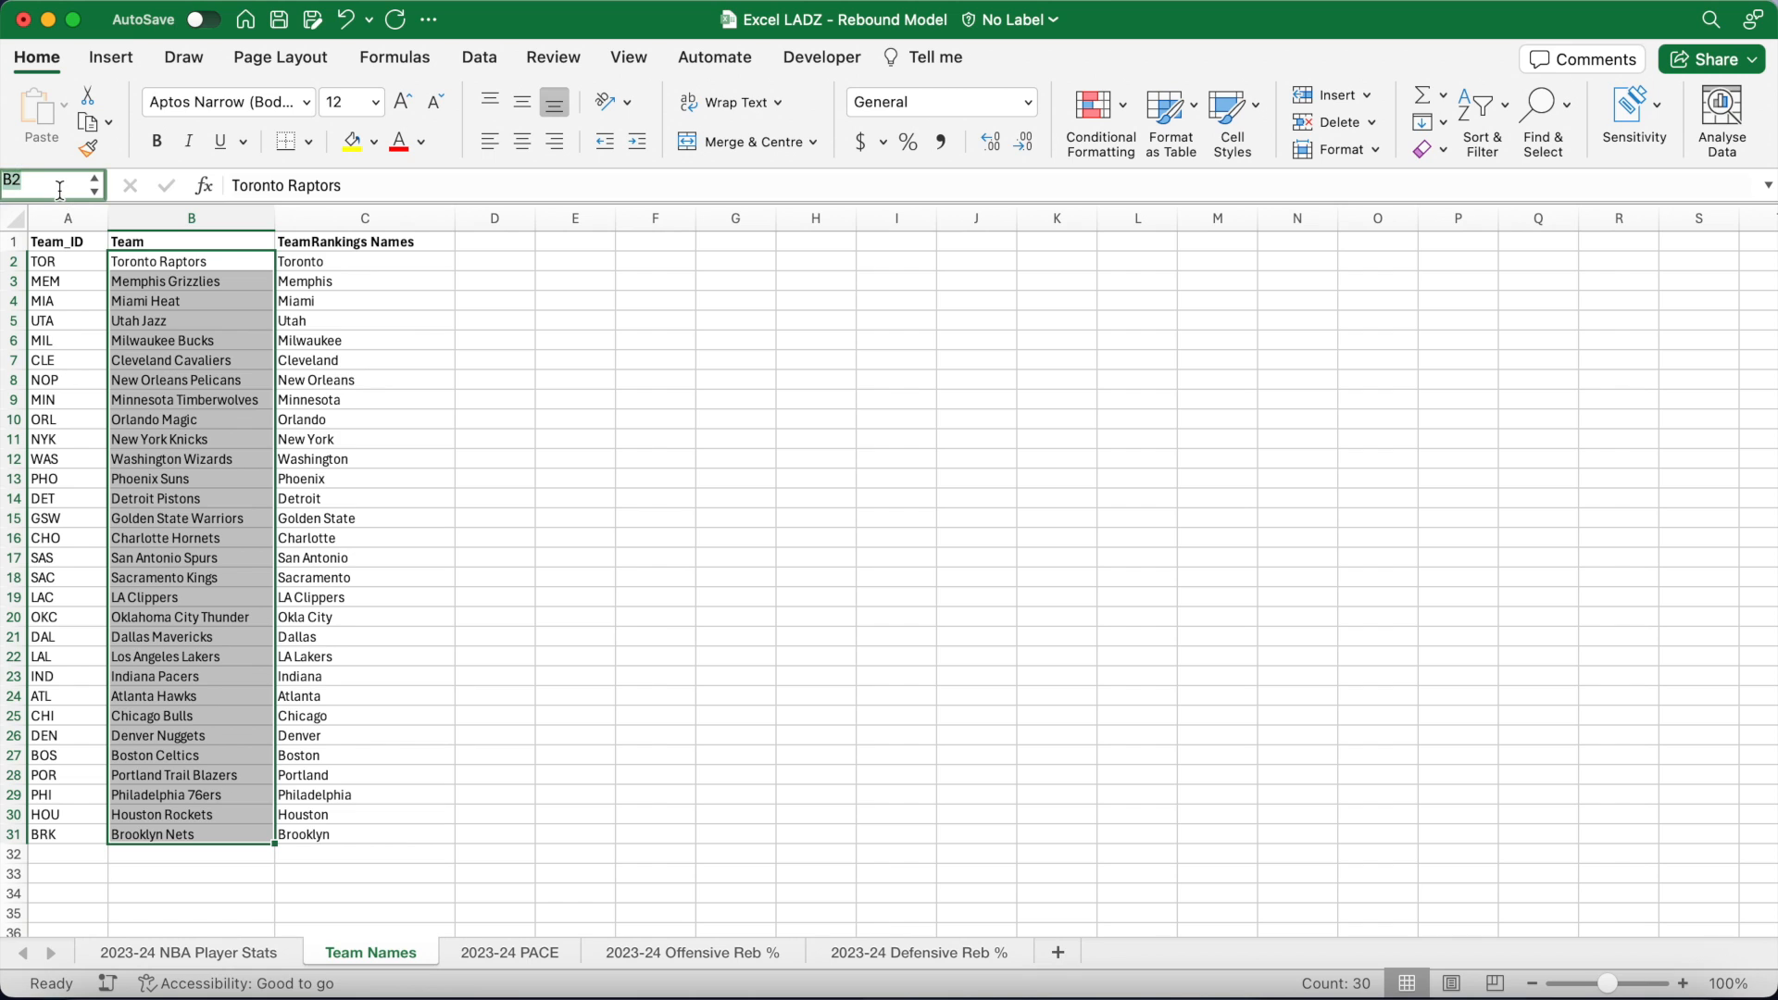
pyautogui.press('Return')
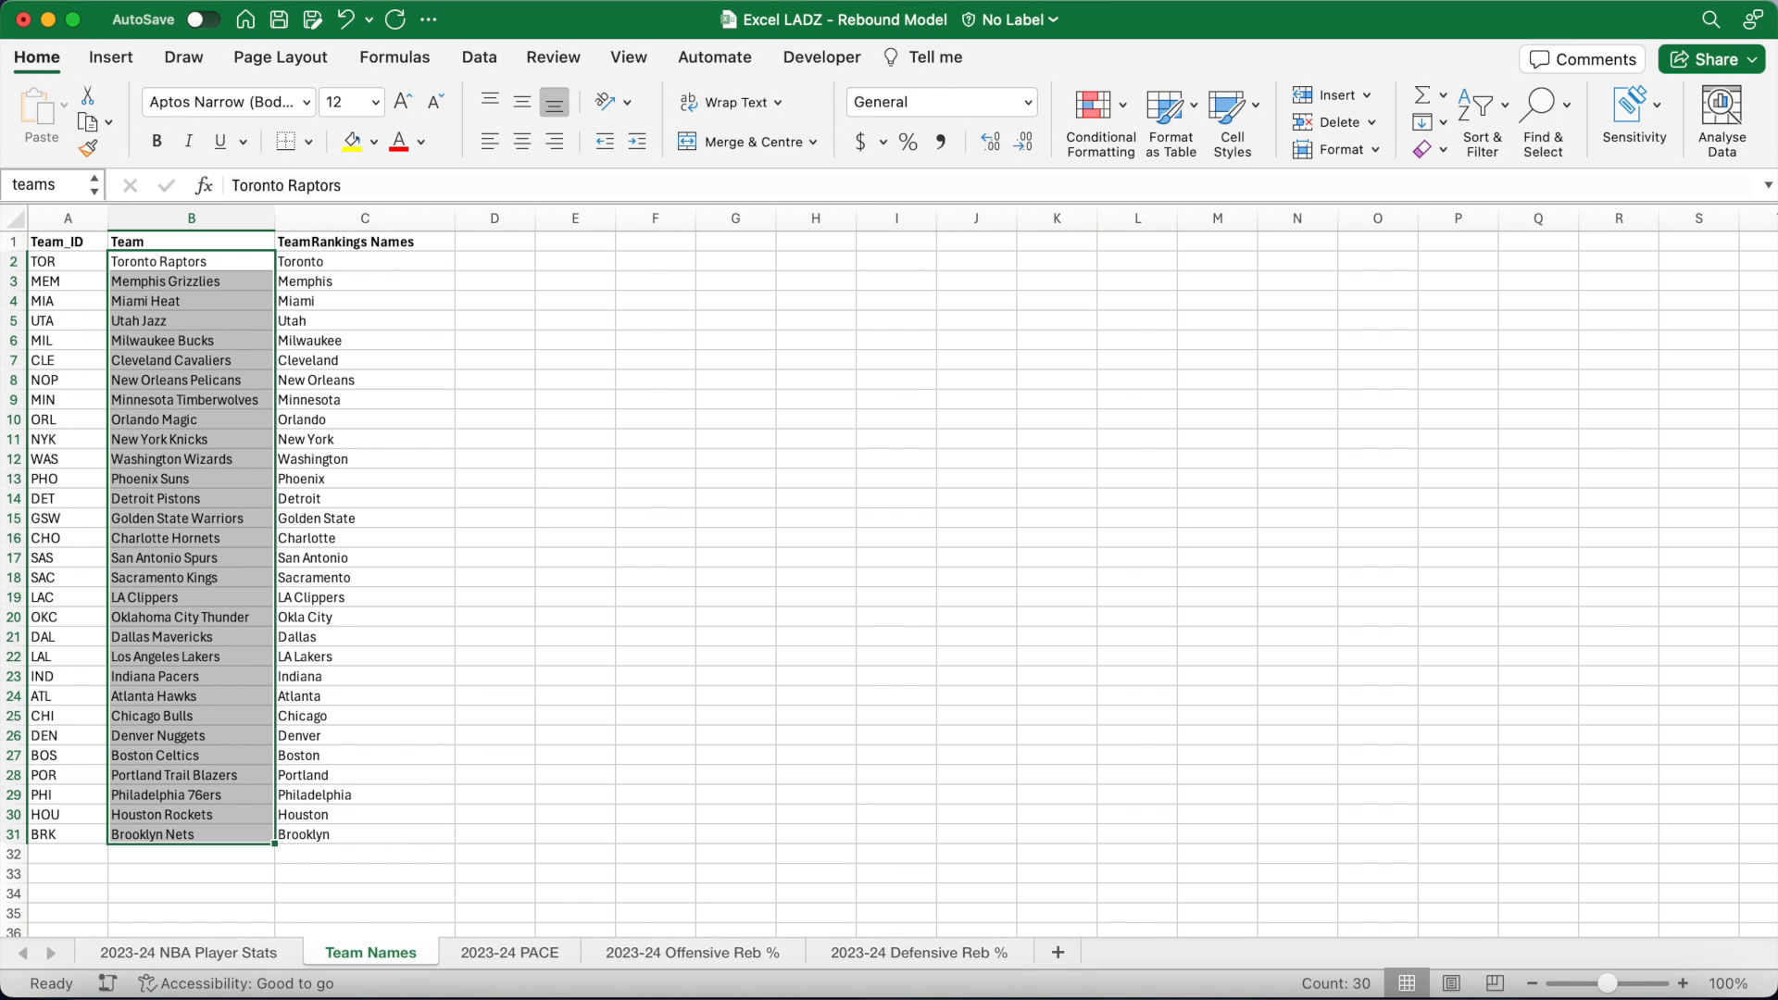
pyautogui.click(563, 298)
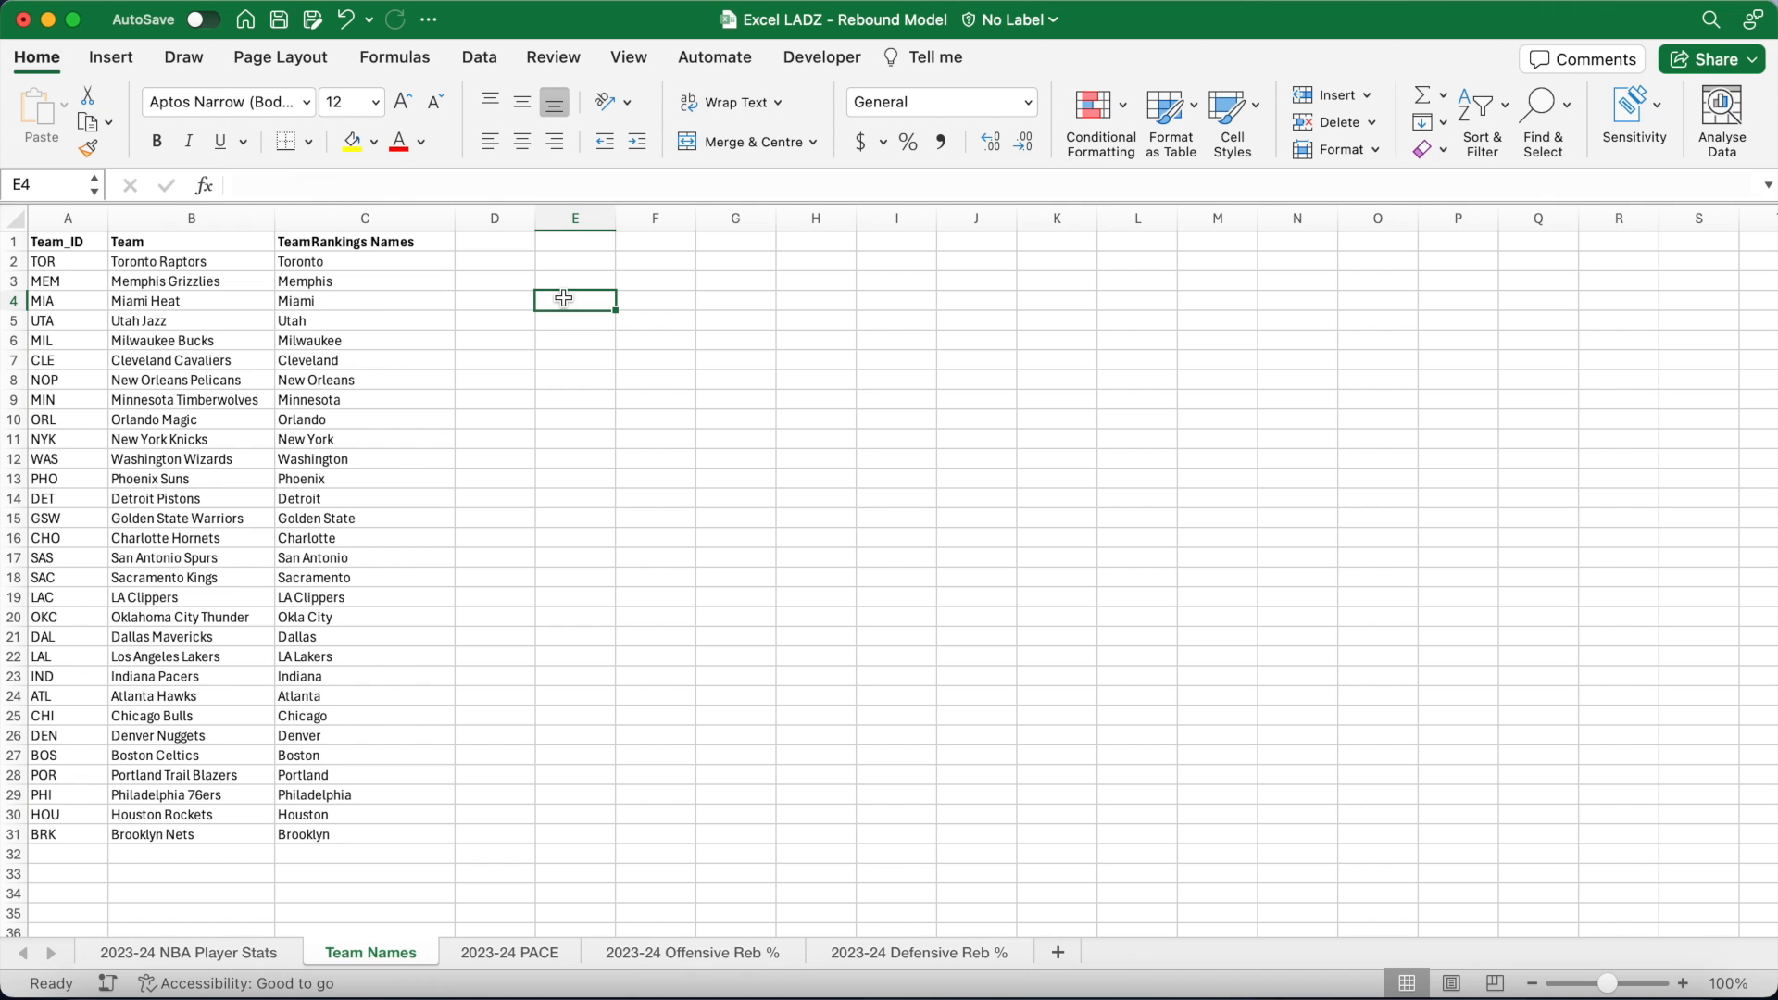
# Step: Insert a new sheet named Result and move it to the first tab position
pyautogui.click(1058, 953)
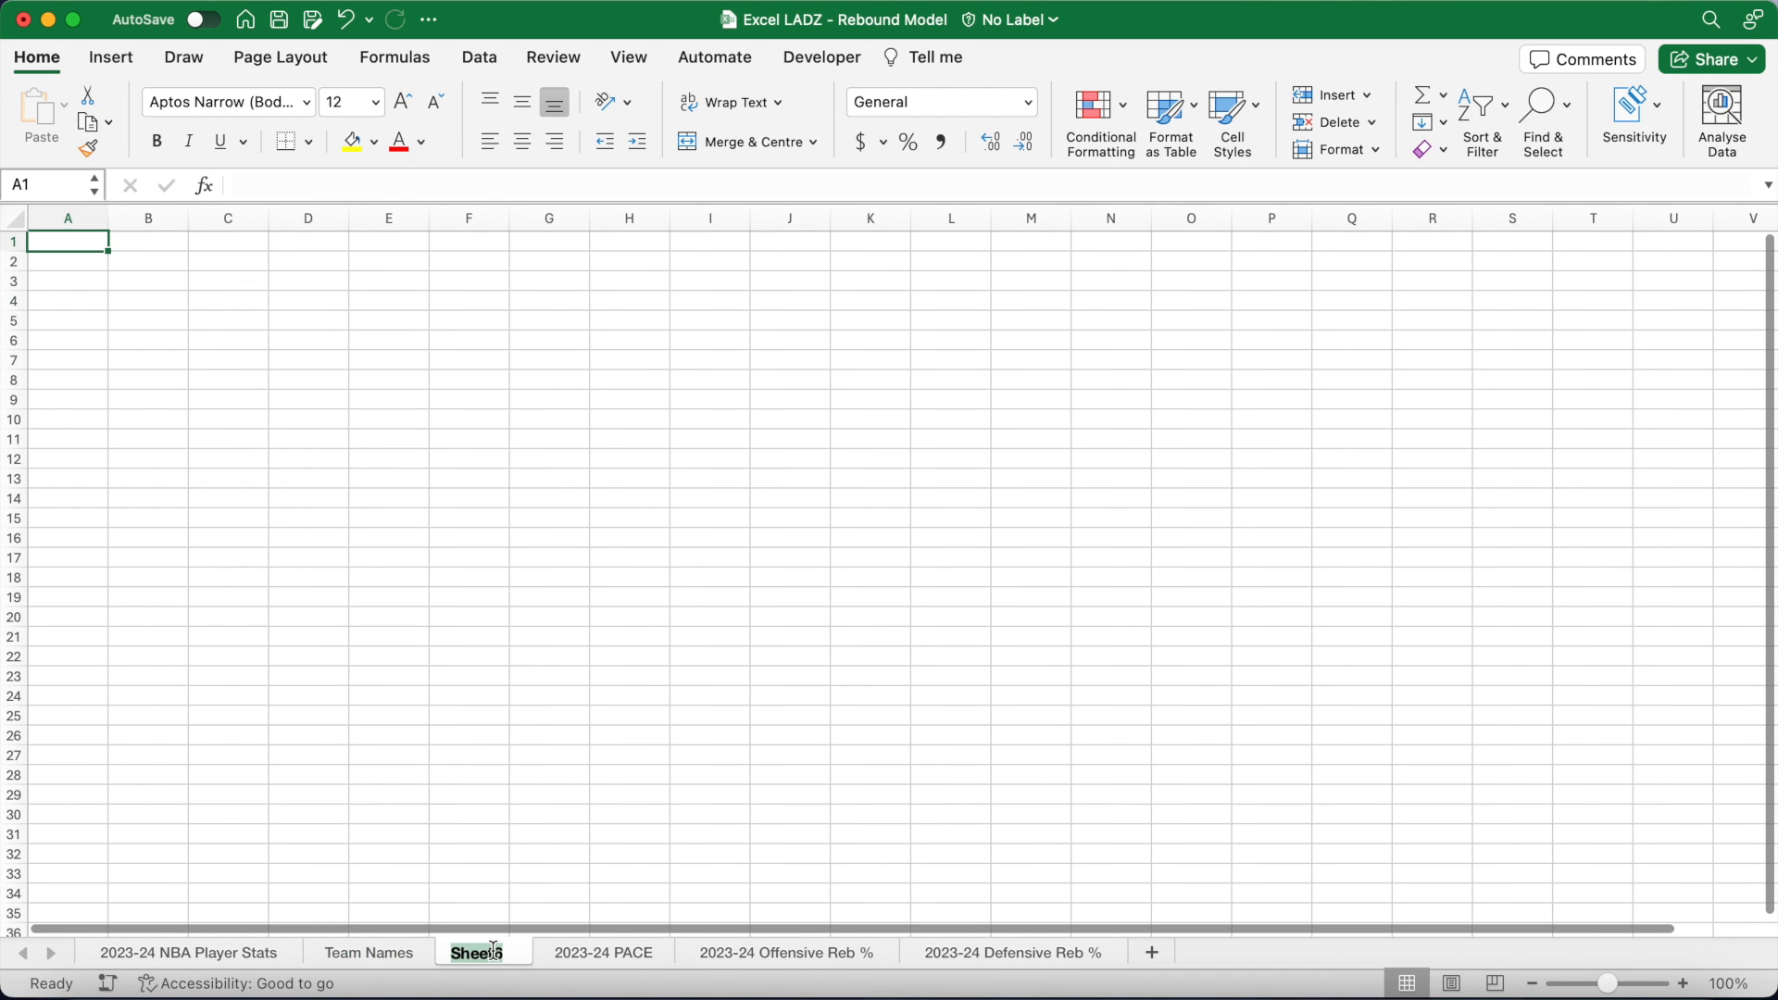
pyautogui.write('Result')
pyautogui.press('Return')
pyautogui.moveTo(422, 959); pyautogui.dragTo(113, 963)
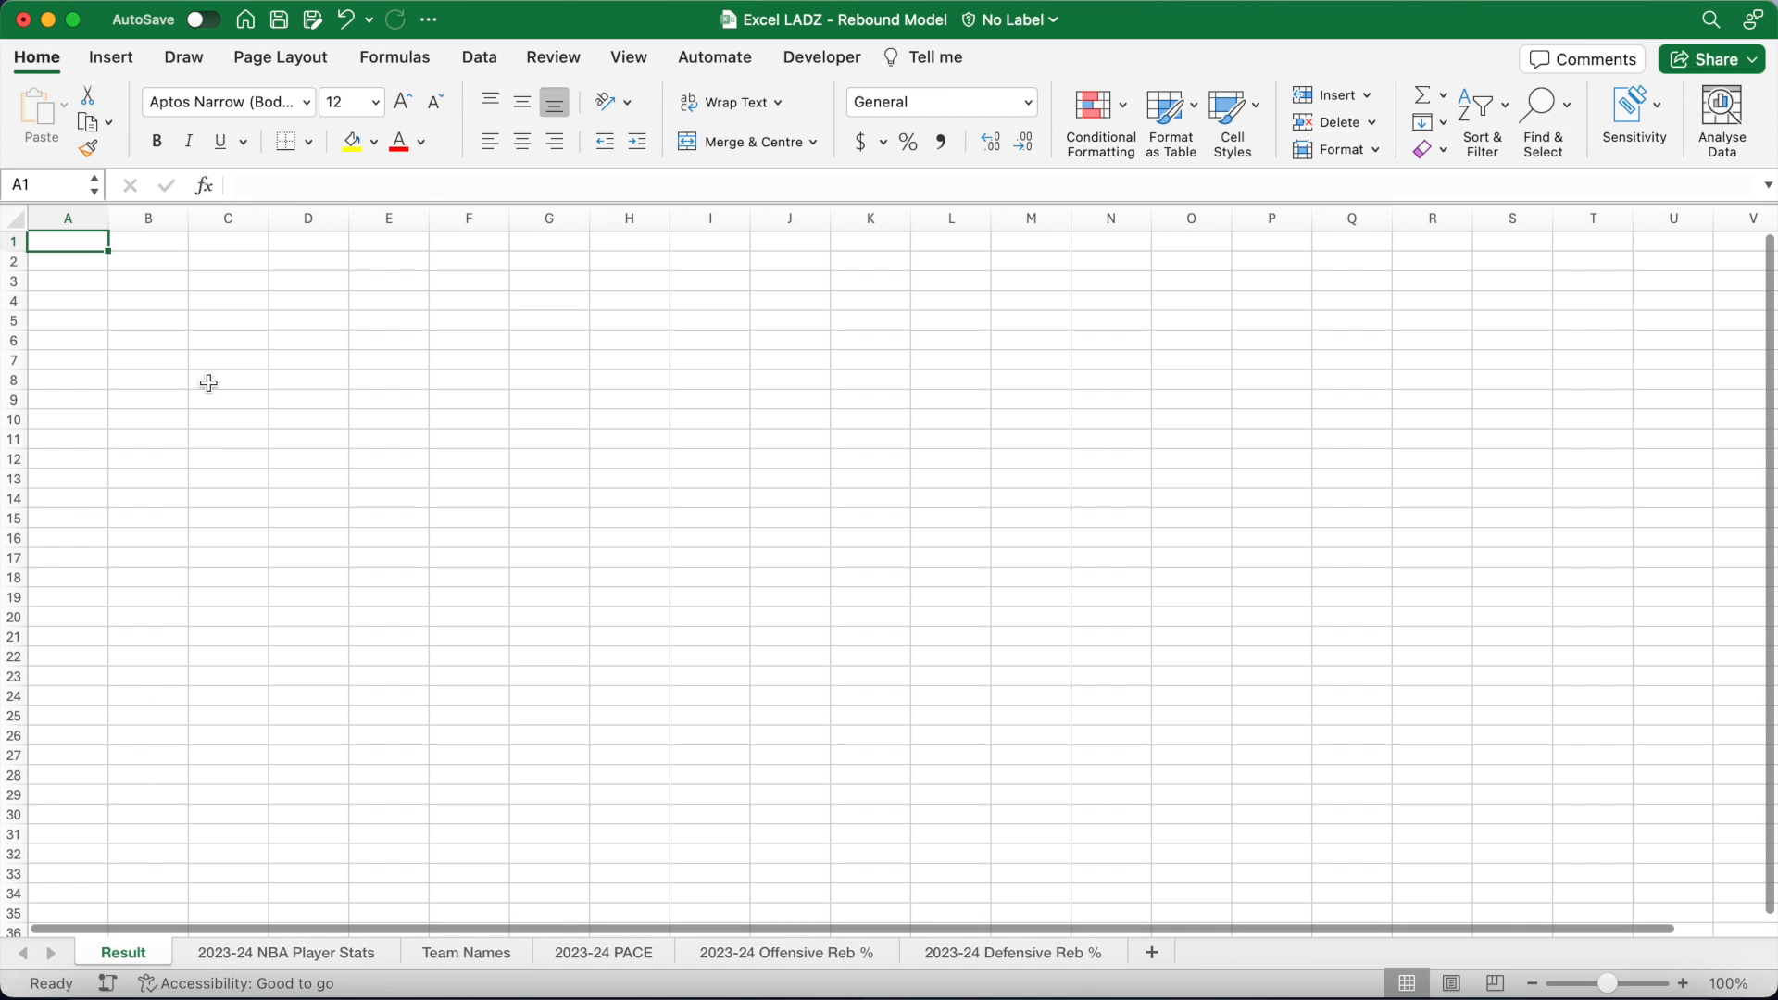
# Step: Merge B2:D3 into a 24pt light-blue cell labelled 'Player:'
pyautogui.moveTo(149, 260); pyautogui.dragTo(298, 291)
pyautogui.click(731, 141)
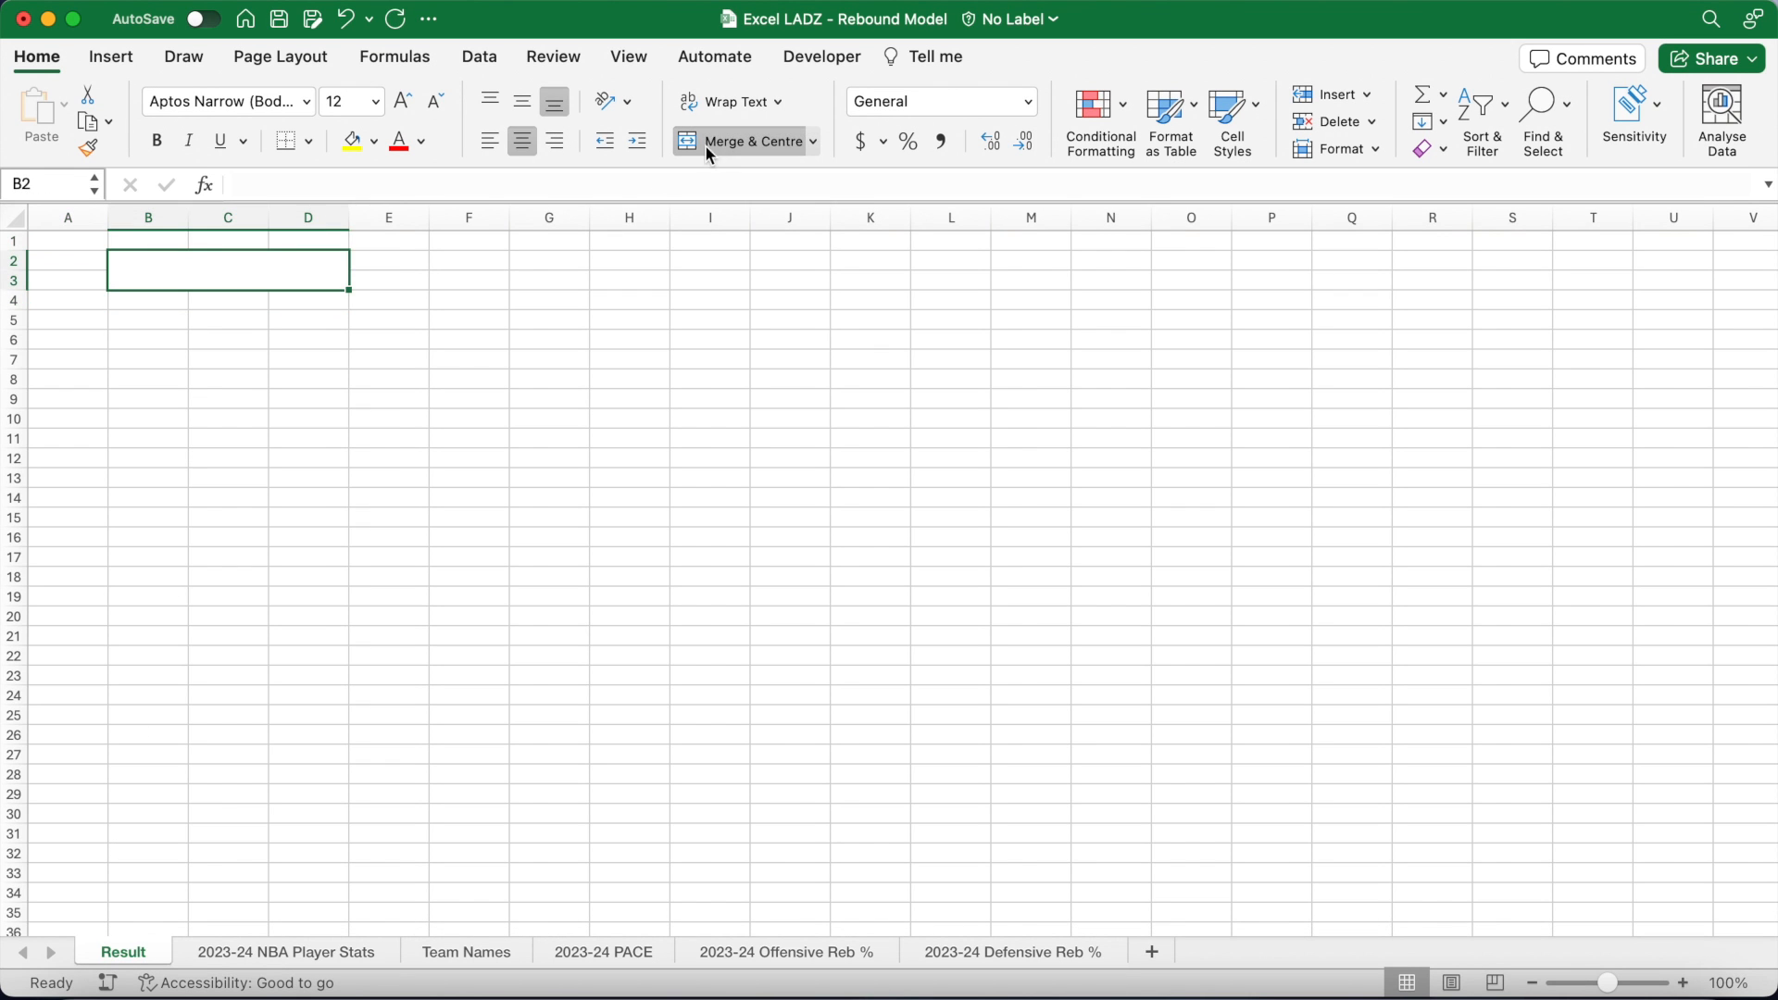
pyautogui.click(375, 101)
pyautogui.click(357, 408)
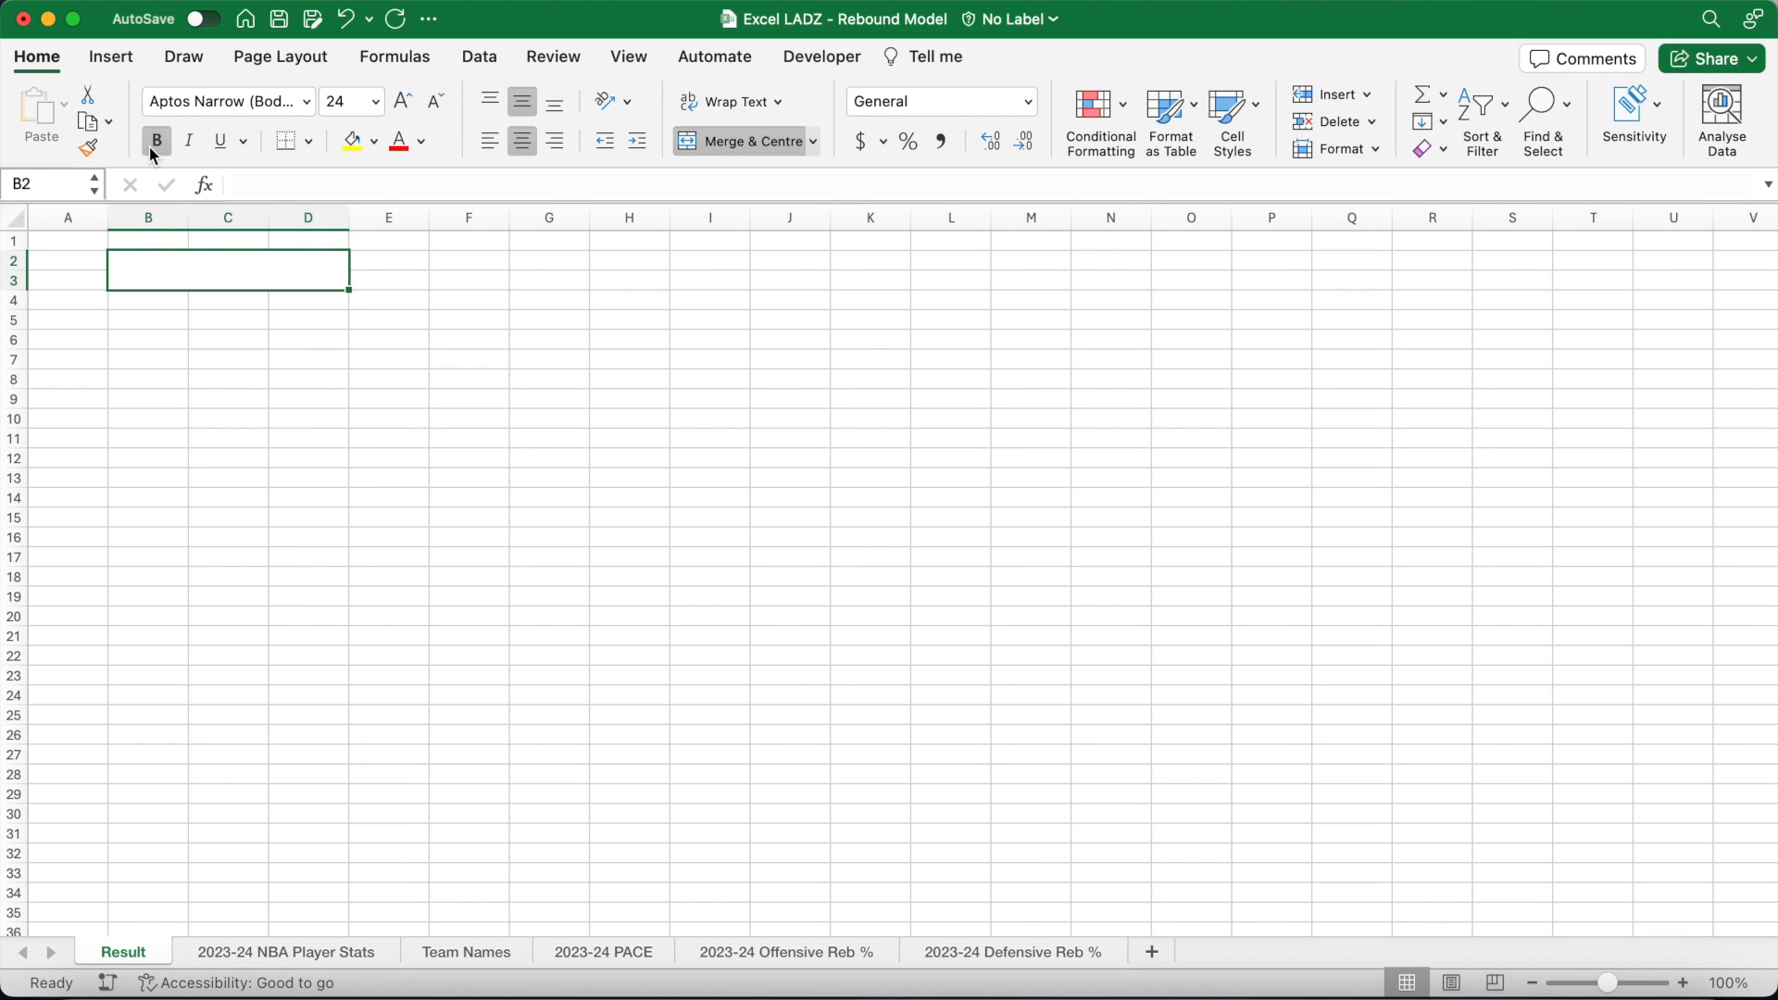
pyautogui.click(373, 141)
pyautogui.click(515, 284)
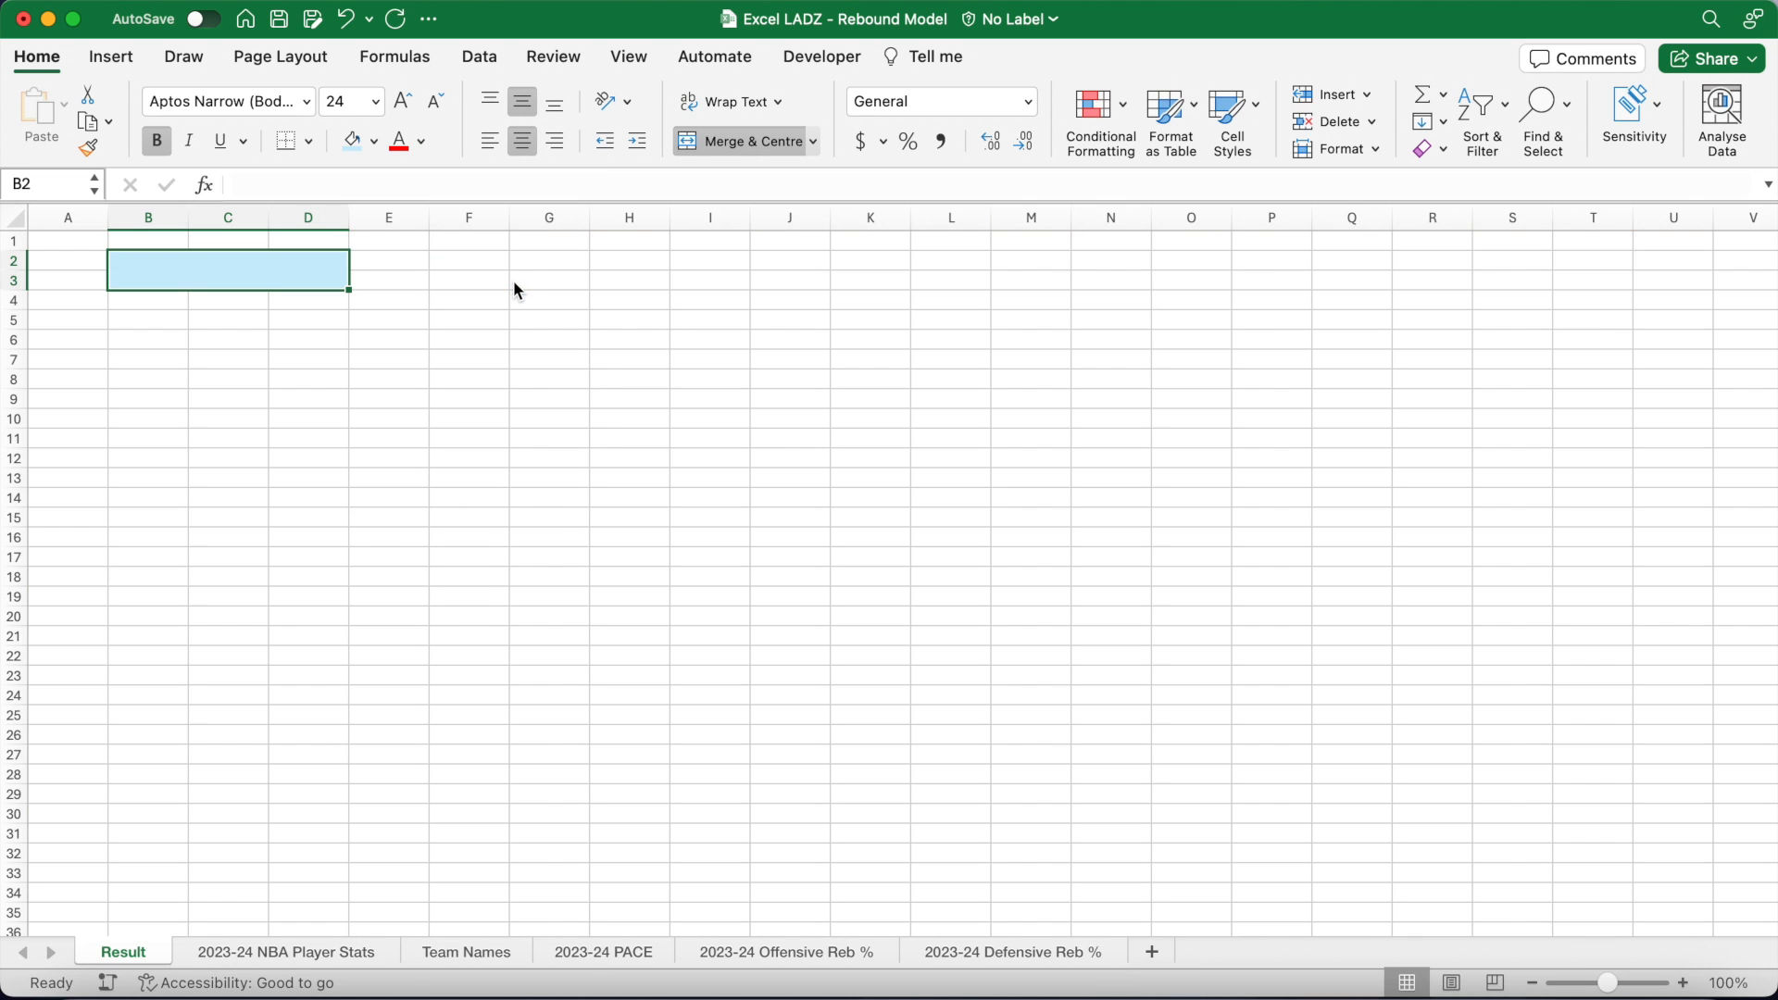
pyautogui.write('Player:')
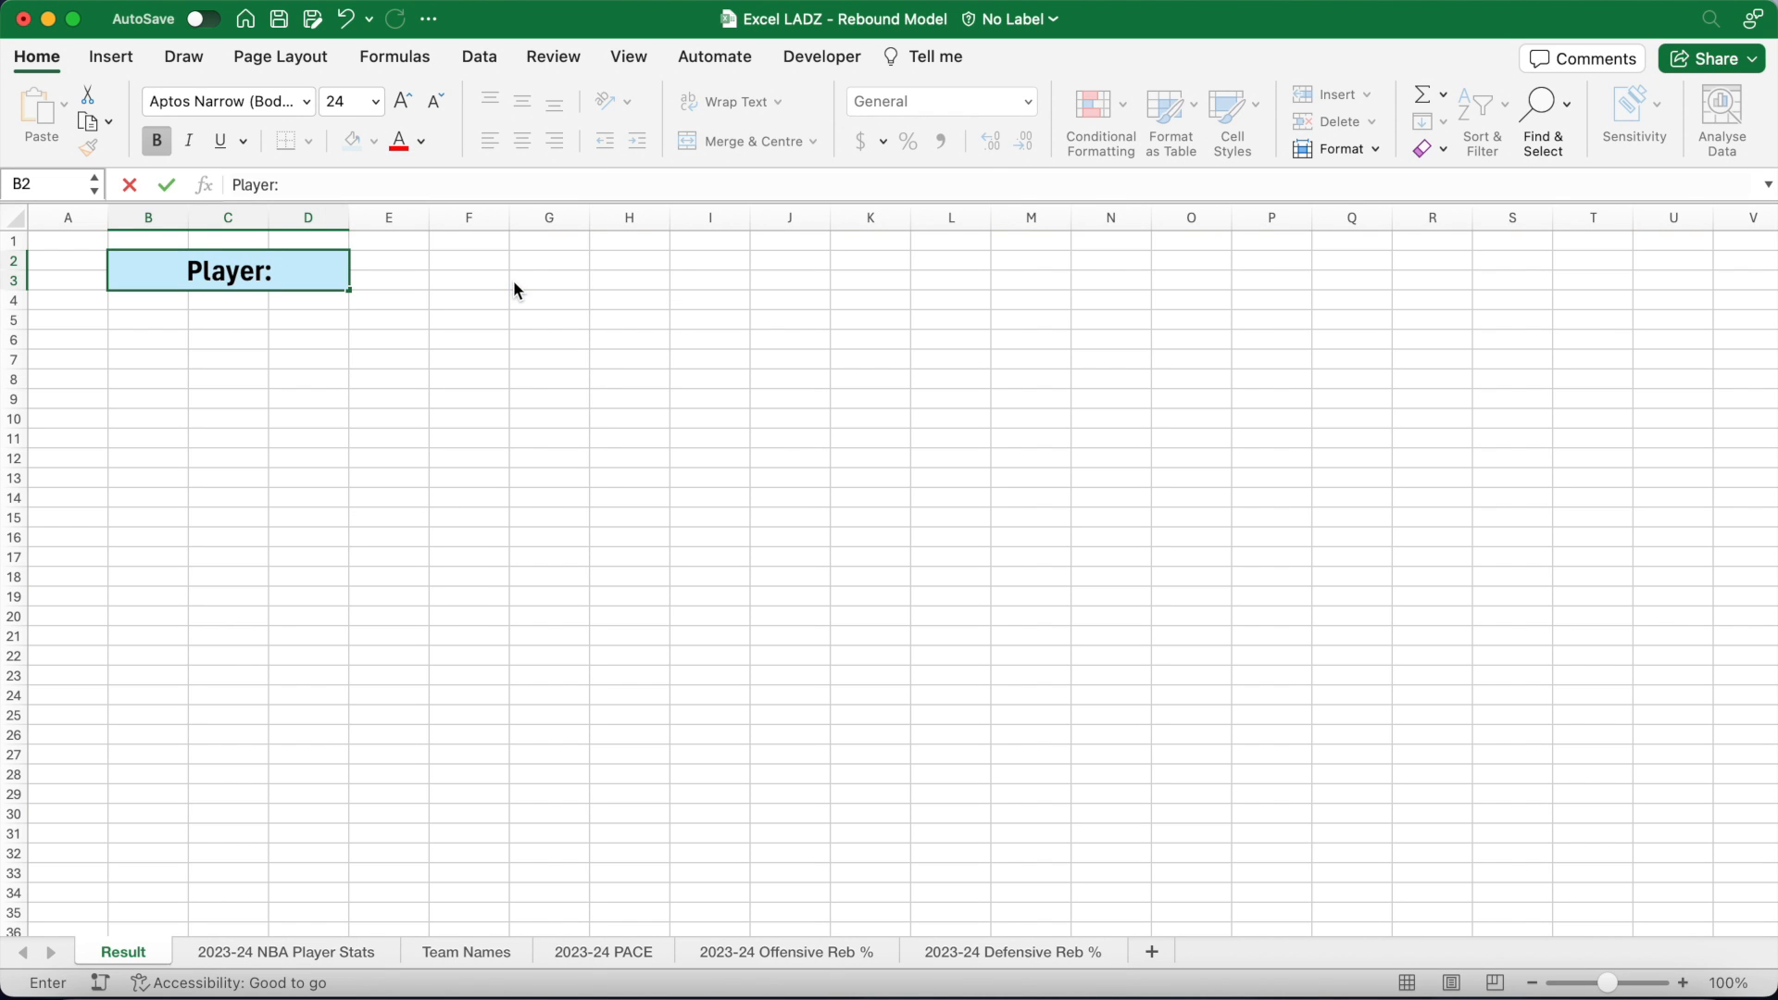
pyautogui.press('Tab')
# Step: Copy that format to B4:D5, fill it darker blue and label it 'Opposition:'
pyautogui.click(294, 270)
pyautogui.click(88, 146)
pyautogui.click(183, 306)
pyautogui.click(373, 141)
pyautogui.click(523, 329)
pyautogui.write('Opposition:')
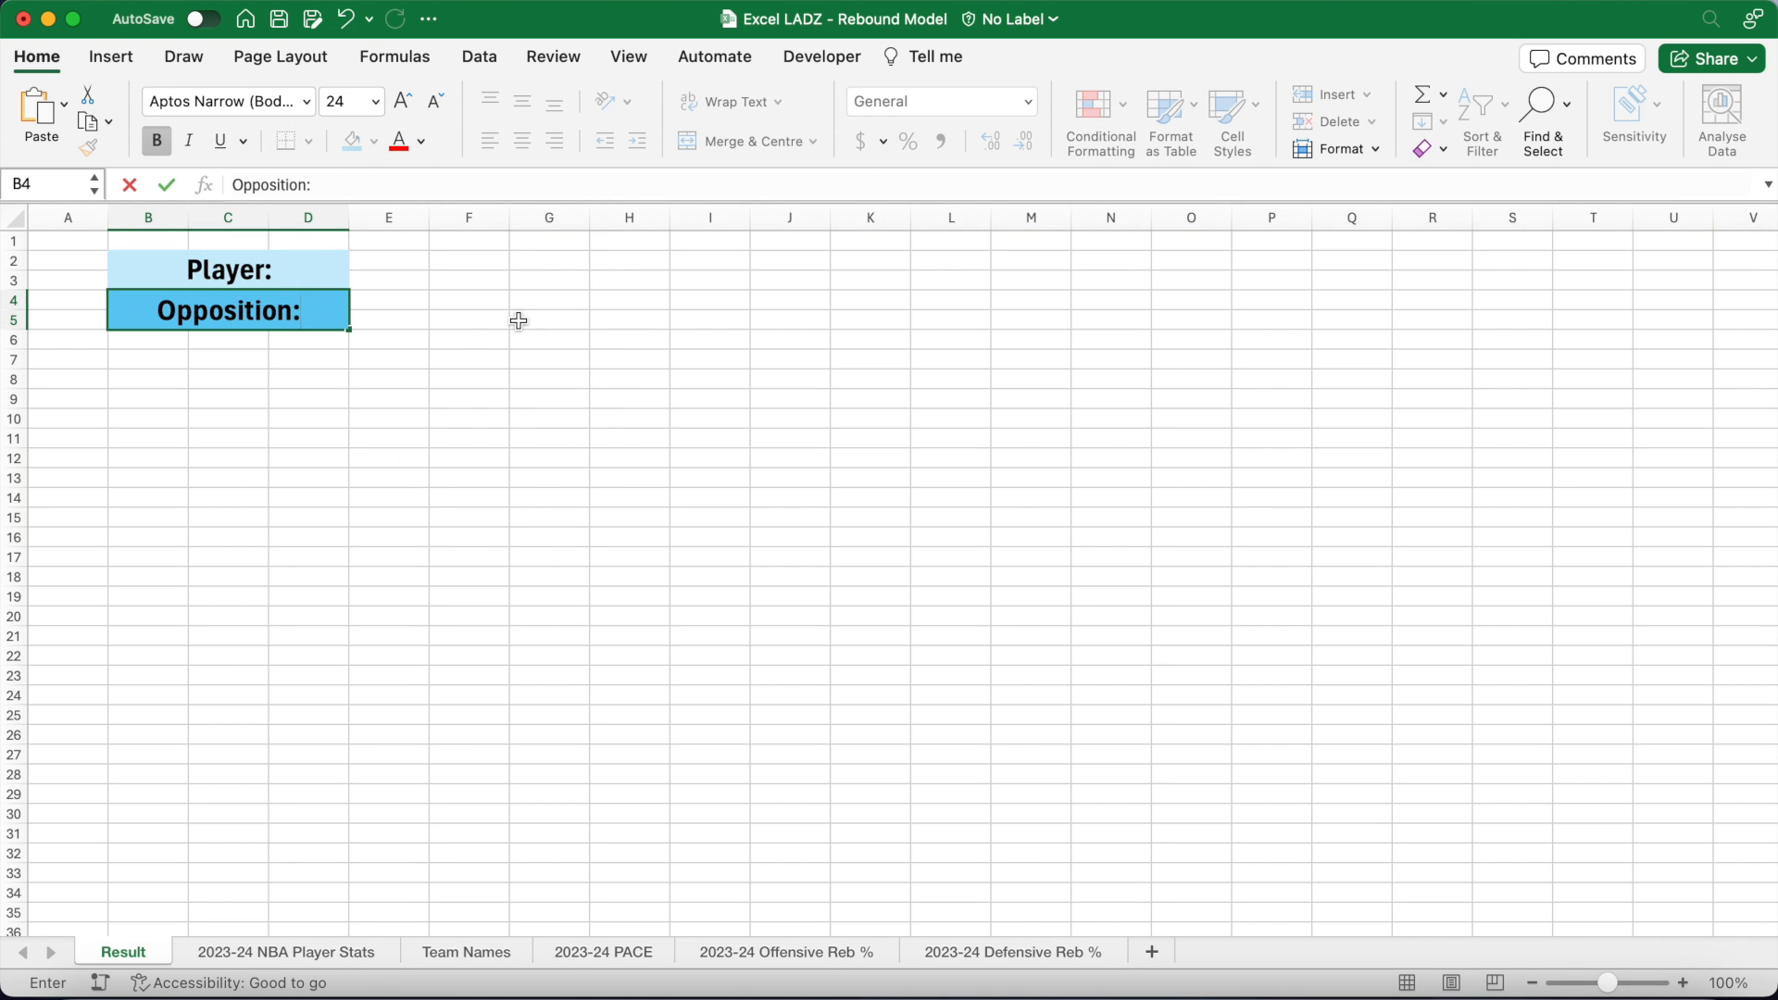
pyautogui.press('Tab')
# Step: Merge E2:K3 into a bold 24pt light-grey player input box
pyautogui.click(379, 262)
pyautogui.moveTo(378, 262); pyautogui.dragTo(866, 273)
pyautogui.click(749, 141)
pyautogui.click(375, 101)
pyautogui.click(352, 414)
pyautogui.click(157, 142)
pyautogui.click(373, 141)
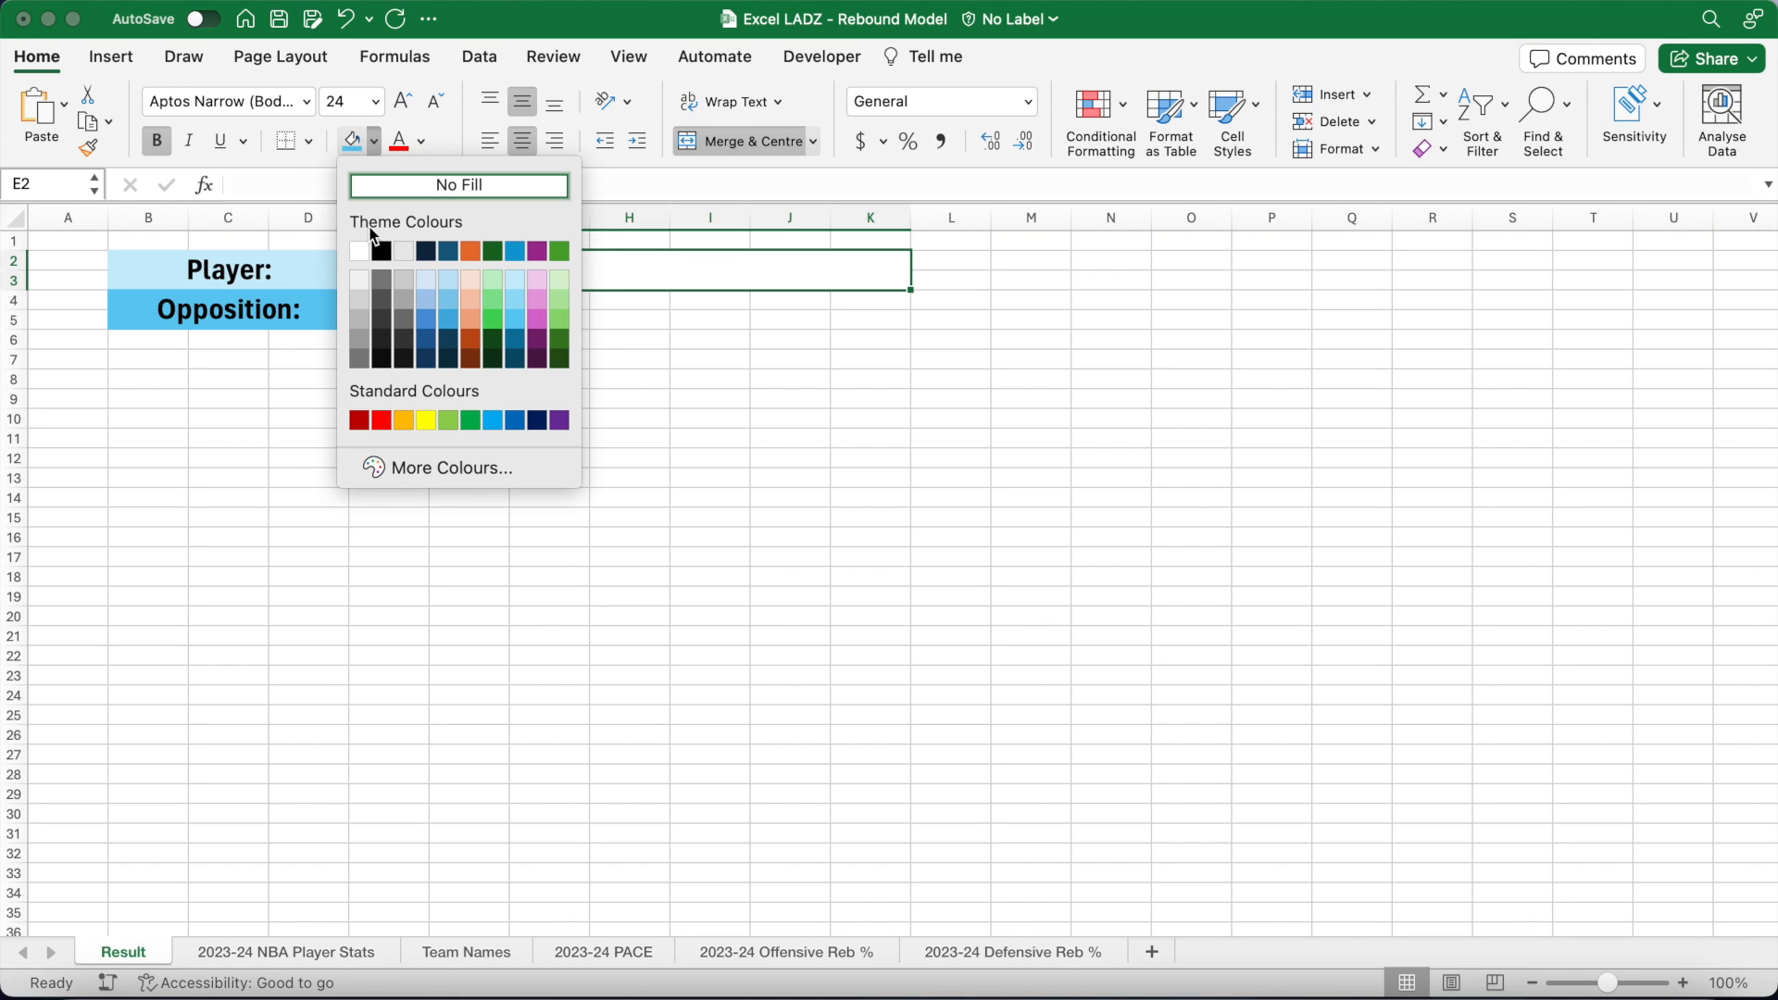
pyautogui.click(405, 252)
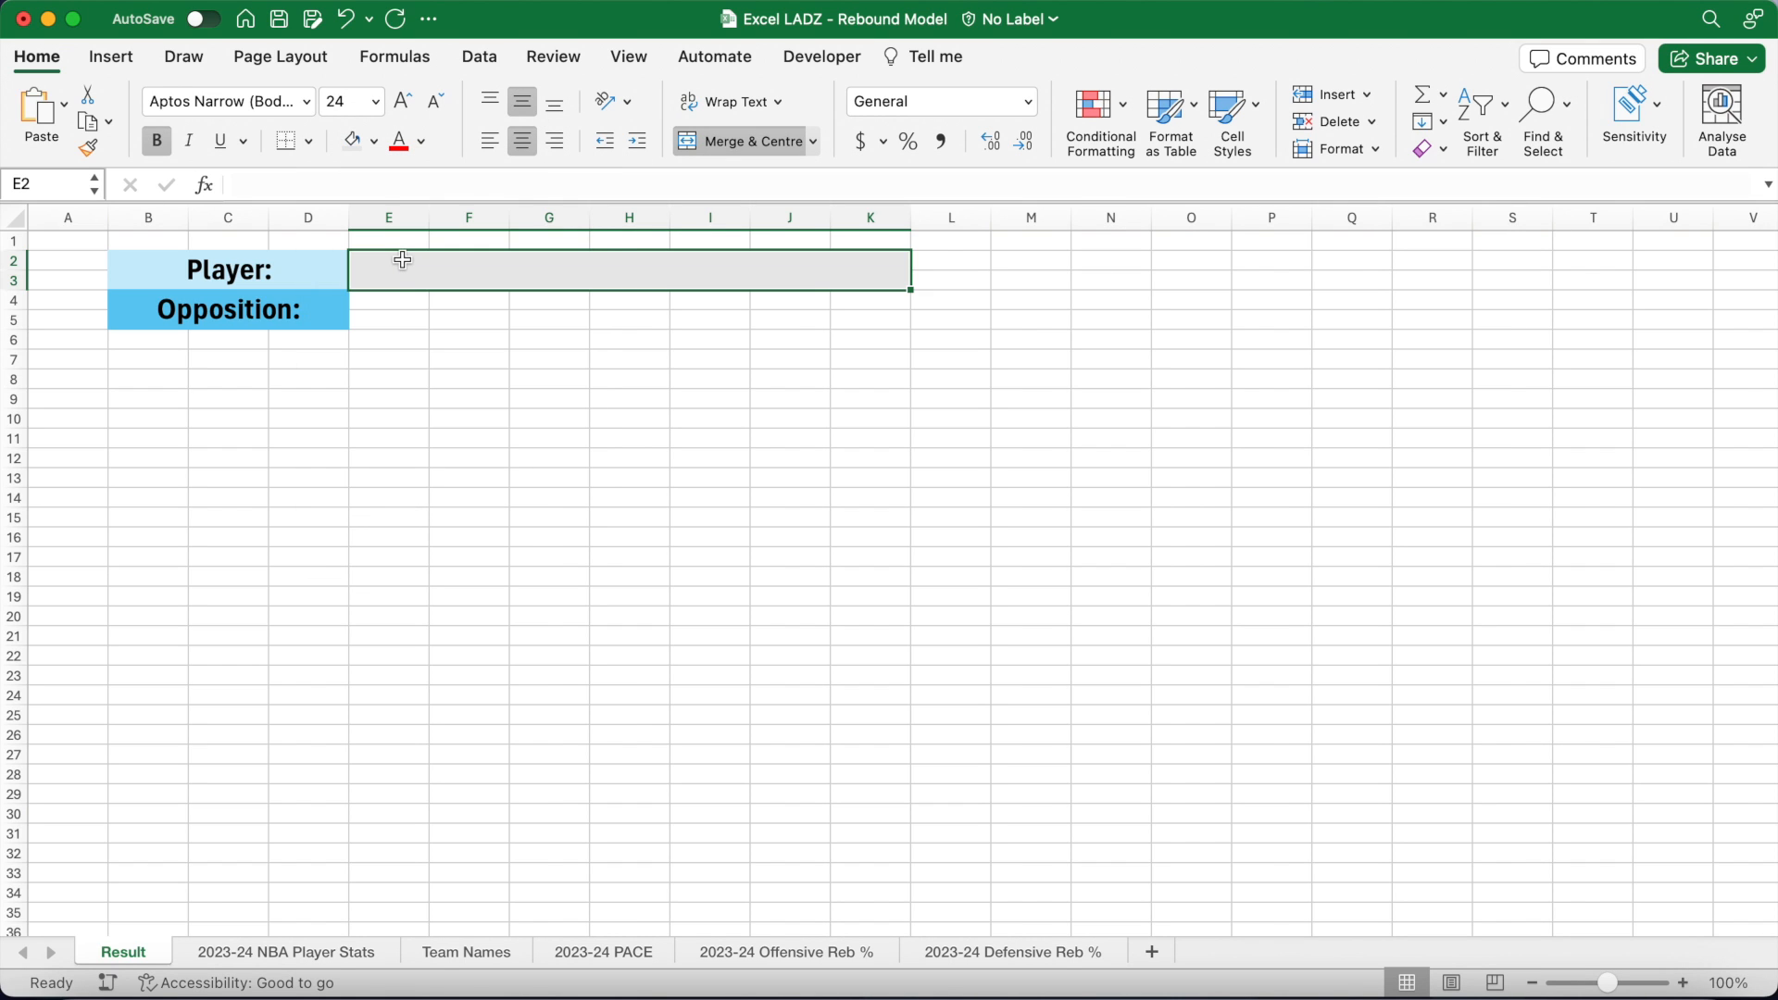
# Step: Copy the input box format to E4:K5 and fill it a darker grey
pyautogui.click(88, 148)
pyautogui.click(379, 311)
pyautogui.click(373, 141)
pyautogui.click(404, 281)
pyautogui.click(373, 140)
pyautogui.click(401, 291)
# Step: Merge L2:M3 into a 24pt light-peach cell labelled 'xMP:'
pyautogui.moveTo(287, 264); pyautogui.dragTo(278, 308)
pyautogui.click(88, 148)
pyautogui.click(88, 149)
pyautogui.moveTo(951, 263); pyautogui.dragTo(1011, 281)
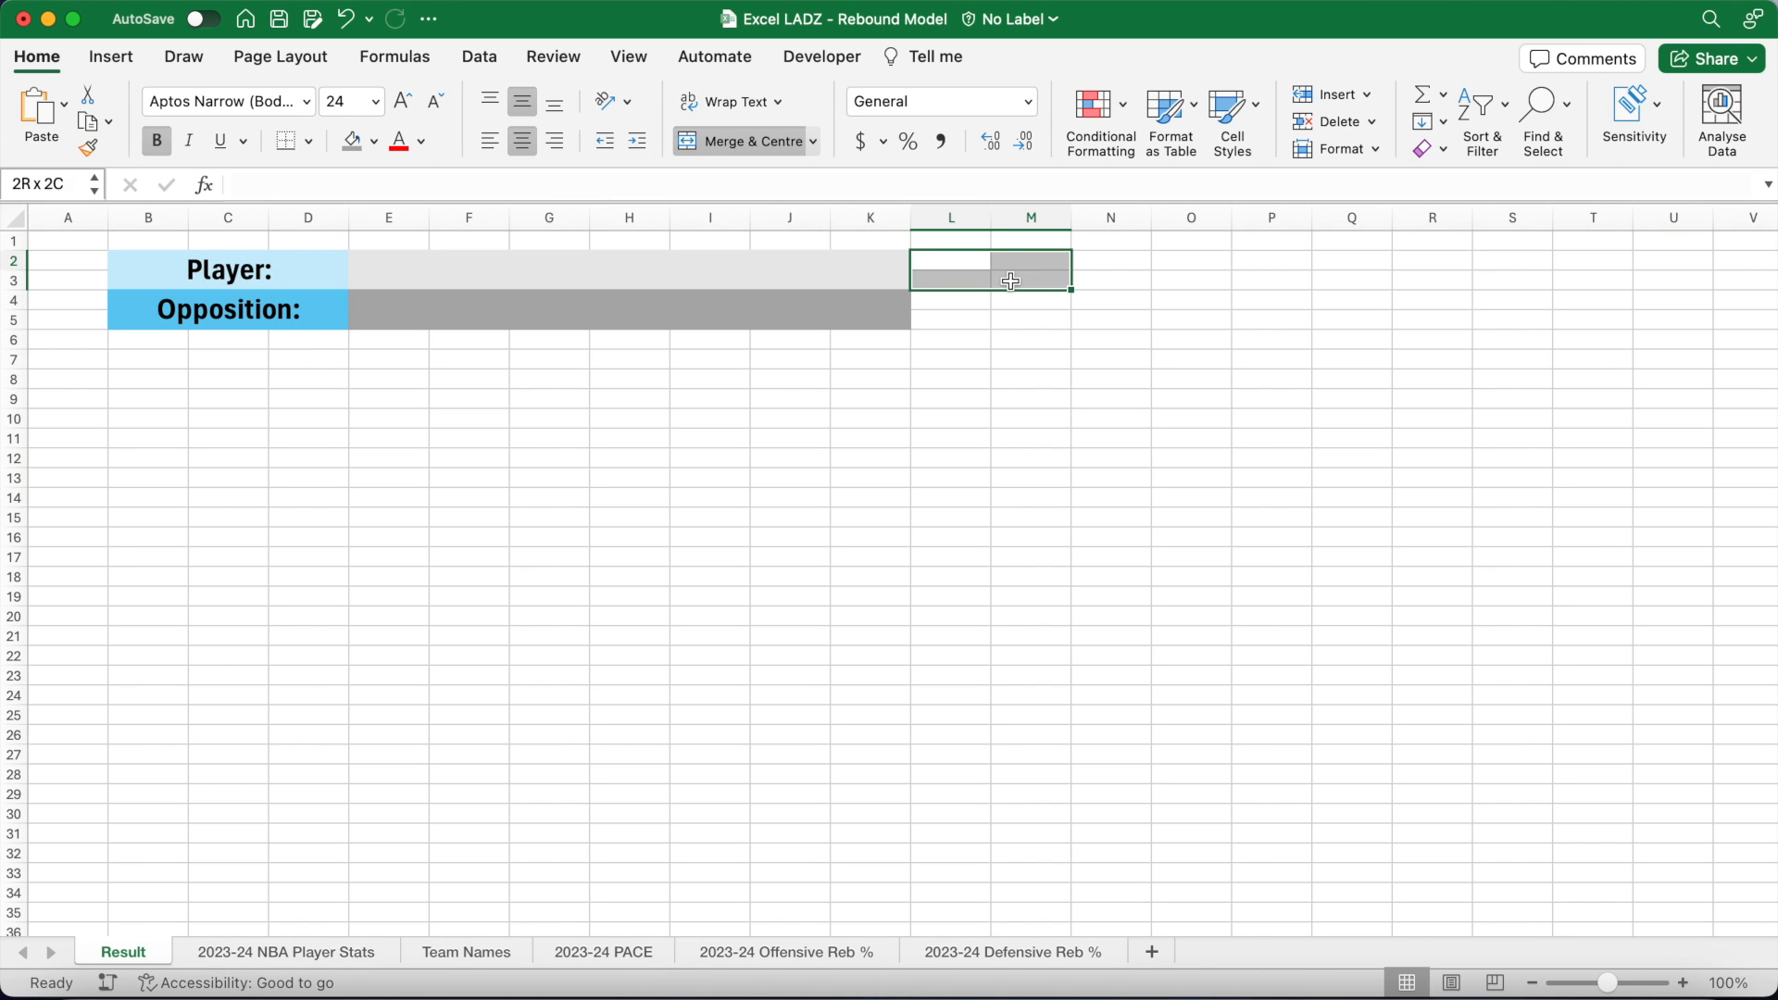
pyautogui.click(703, 141)
pyautogui.click(375, 101)
pyautogui.click(358, 410)
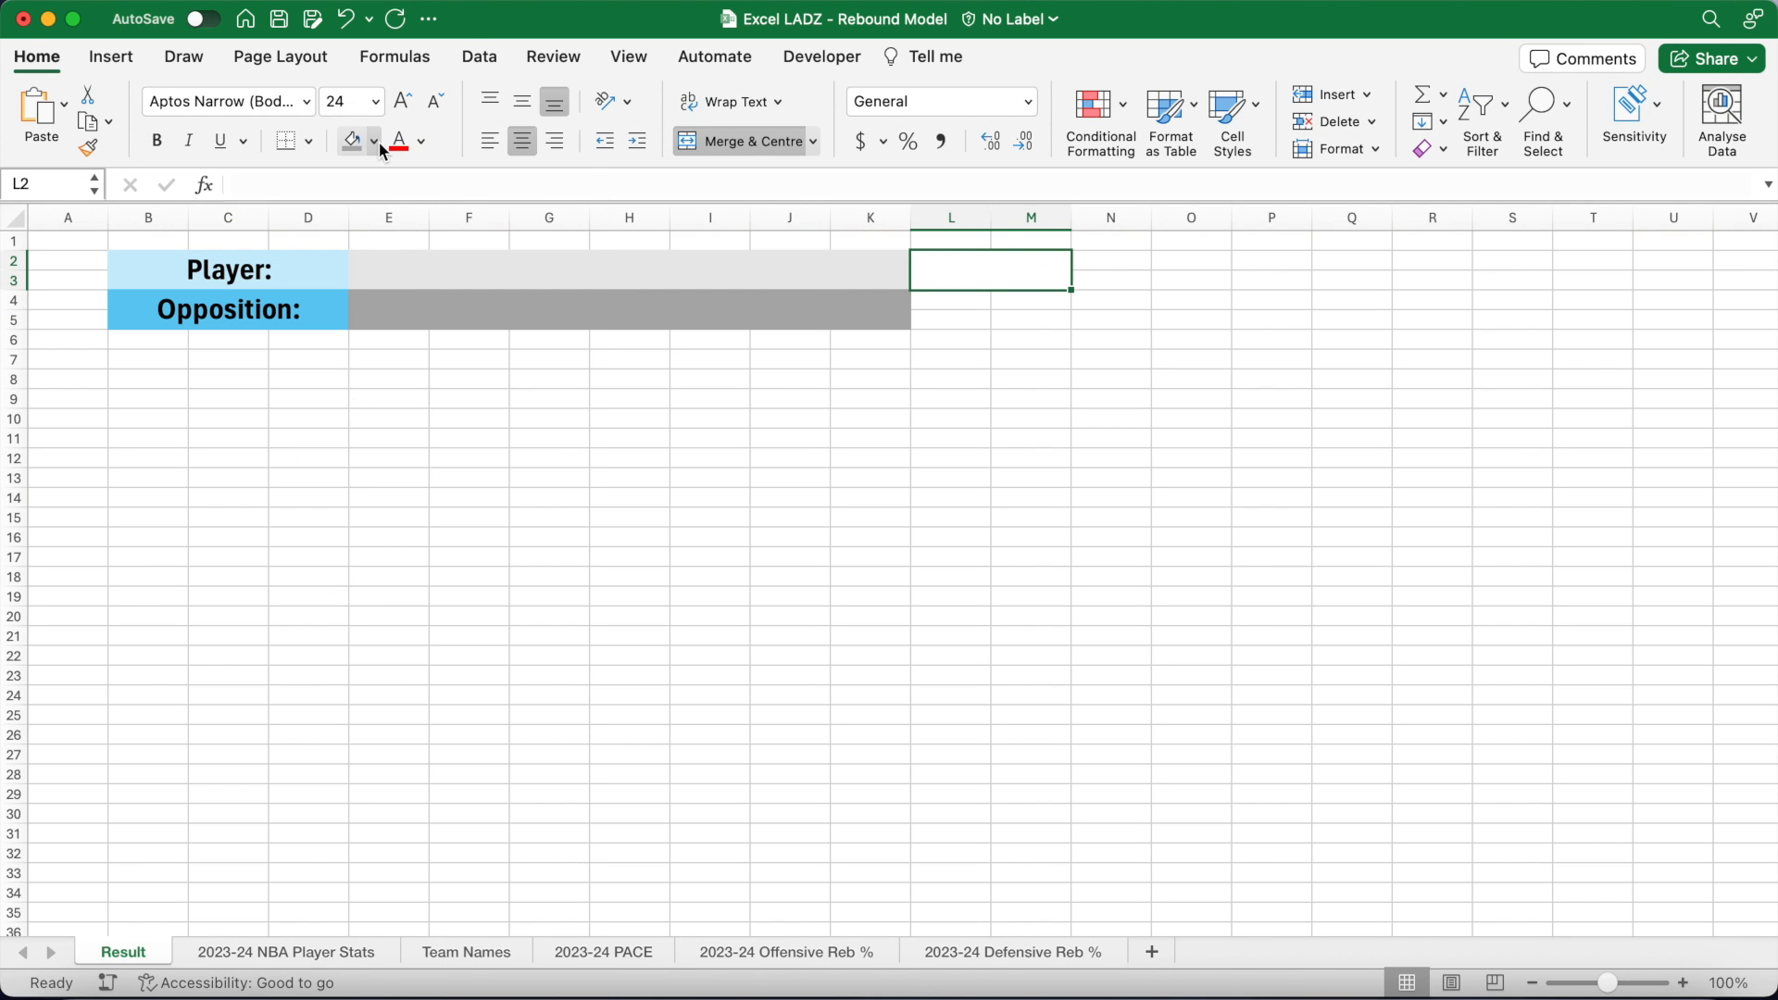
pyautogui.click(374, 141)
pyautogui.click(469, 279)
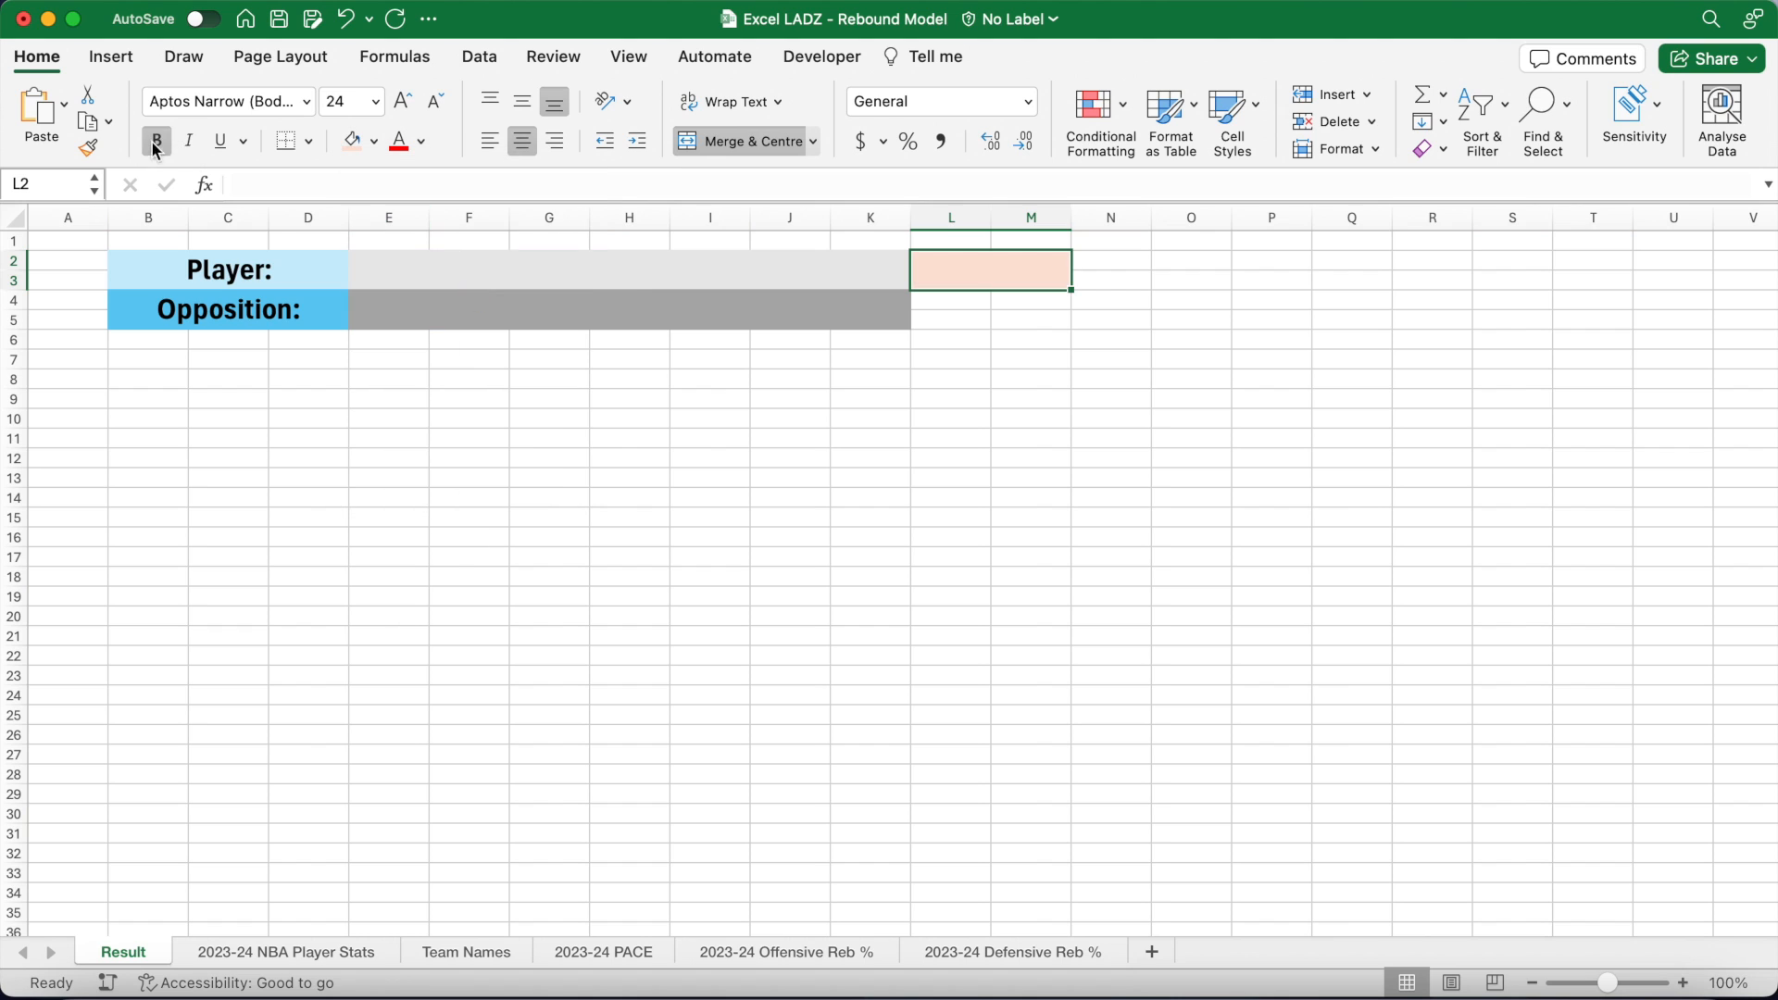
pyautogui.write('xMP:')
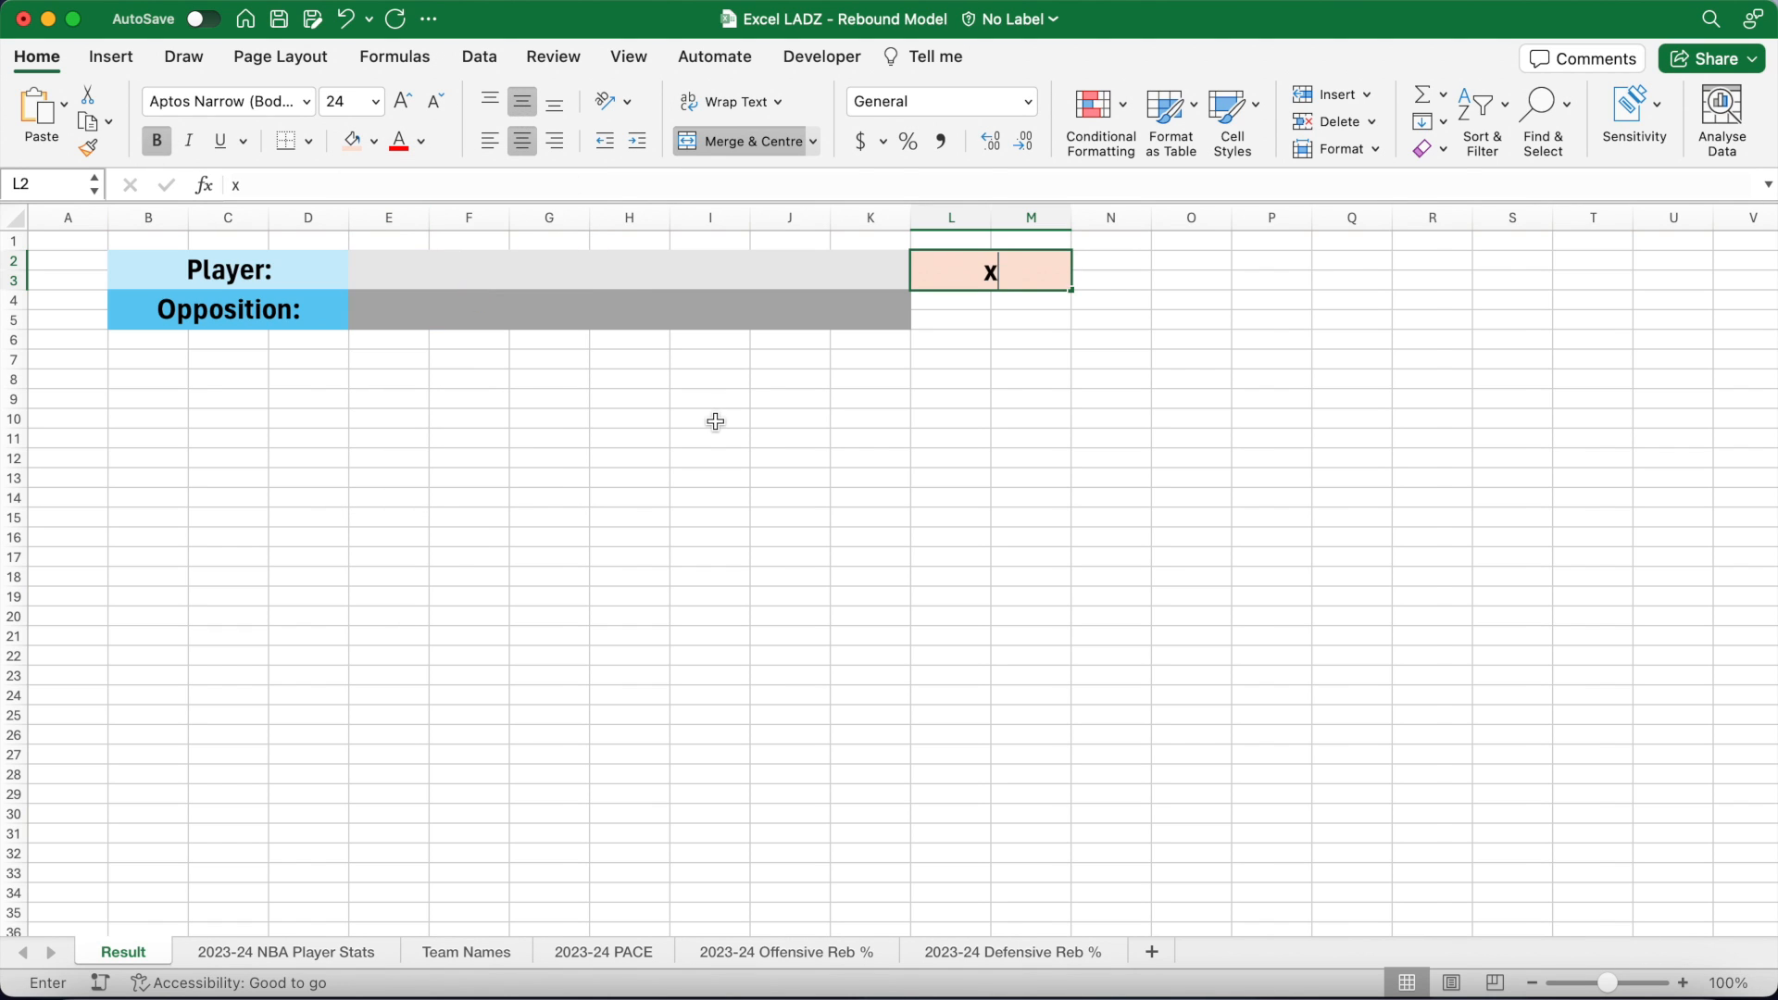
pyautogui.press('Return')
# Step: Copy that format to L4:M5, fill it darker orange and label it 'Home:'
pyautogui.click(990, 270)
pyautogui.click(89, 149)
pyautogui.click(956, 308)
pyautogui.click(374, 142)
pyautogui.click(471, 322)
pyautogui.write('Home:')
pyautogui.press('Tab')
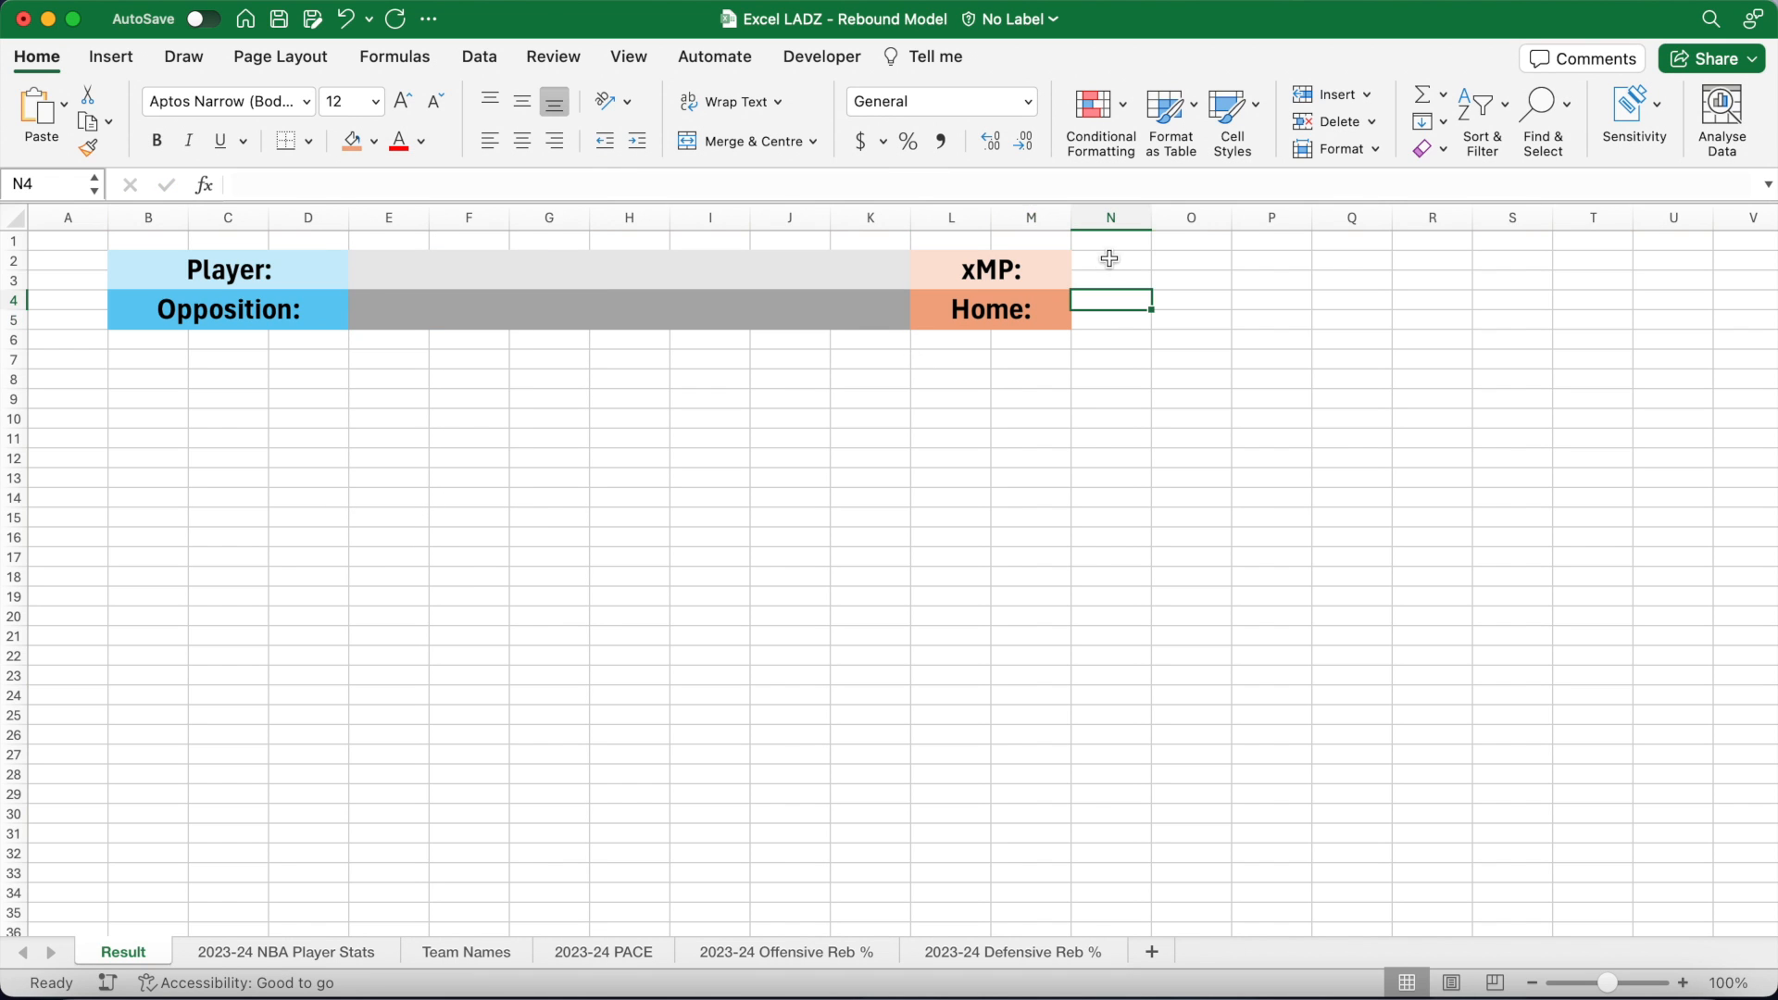
# Step: Merge N2:O3 into a light-green, 24pt, middle-aligned xMP value box
pyautogui.moveTo(1111, 255); pyautogui.dragTo(1195, 280)
pyautogui.click(373, 141)
pyautogui.click(554, 278)
pyautogui.click(746, 141)
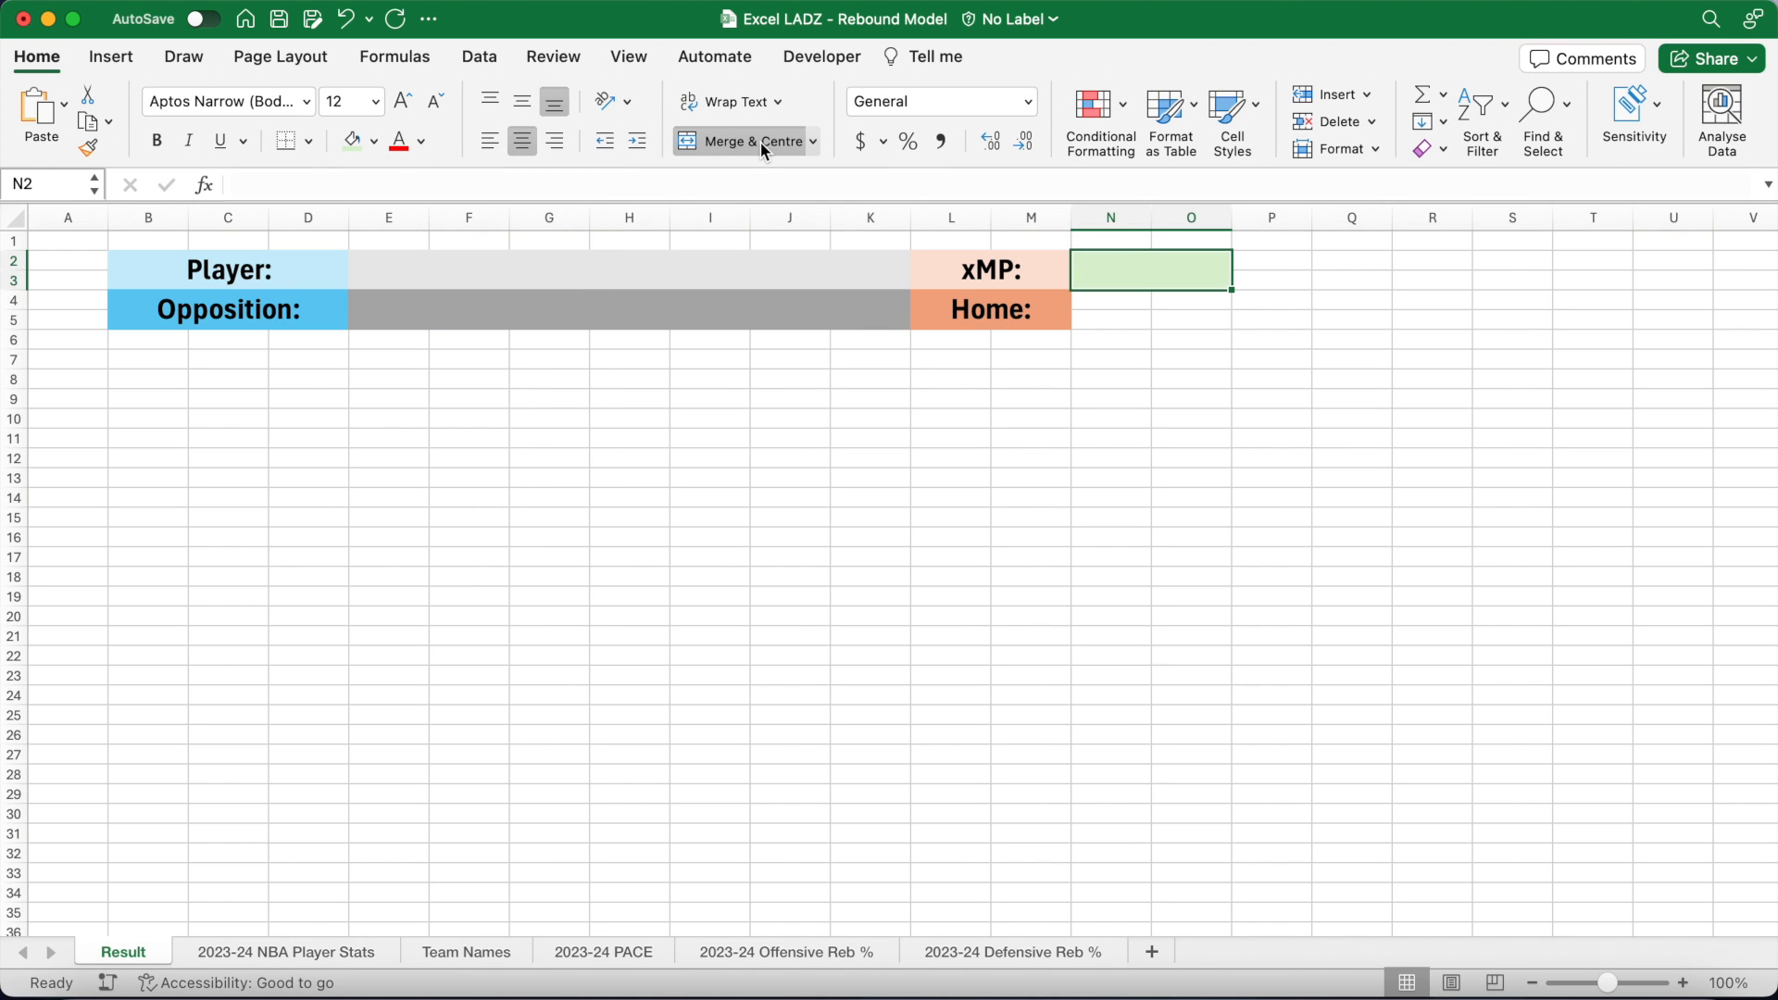
pyautogui.click(375, 101)
pyautogui.click(358, 409)
pyautogui.click(522, 104)
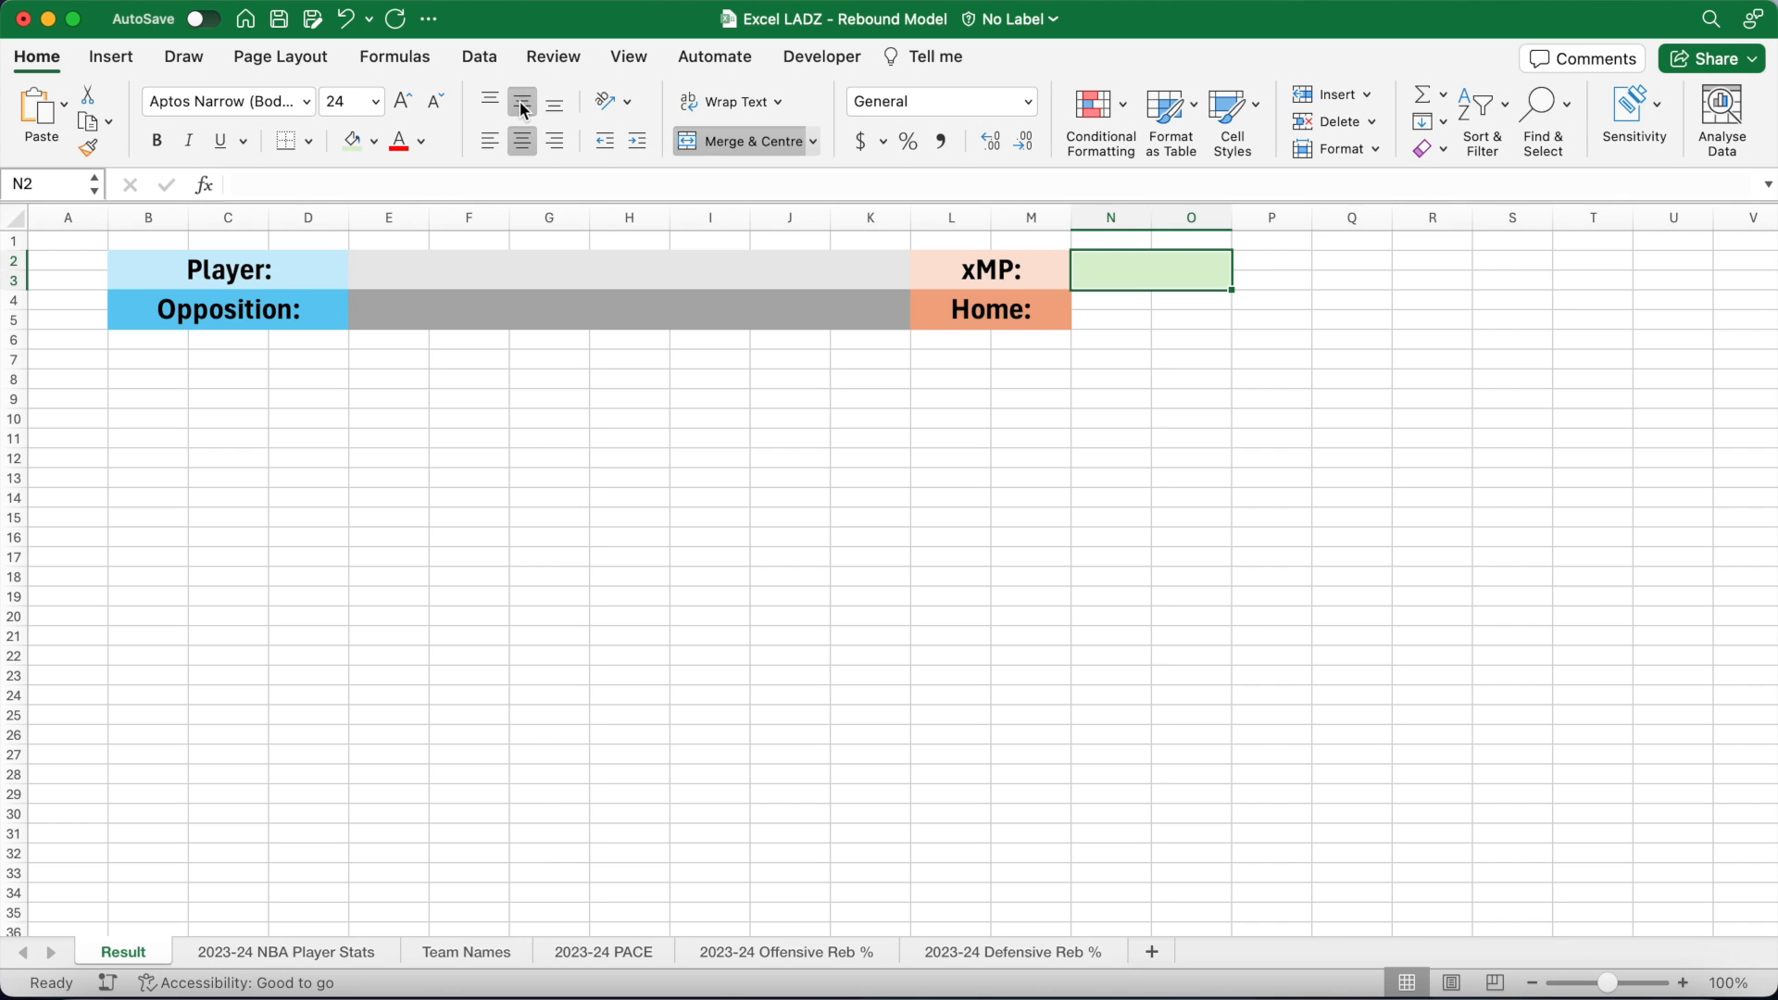
# Step: Copy the value box format to N4:O5 and fill it darker green
pyautogui.click(89, 146)
pyautogui.click(1102, 313)
pyautogui.click(374, 141)
pyautogui.click(564, 326)
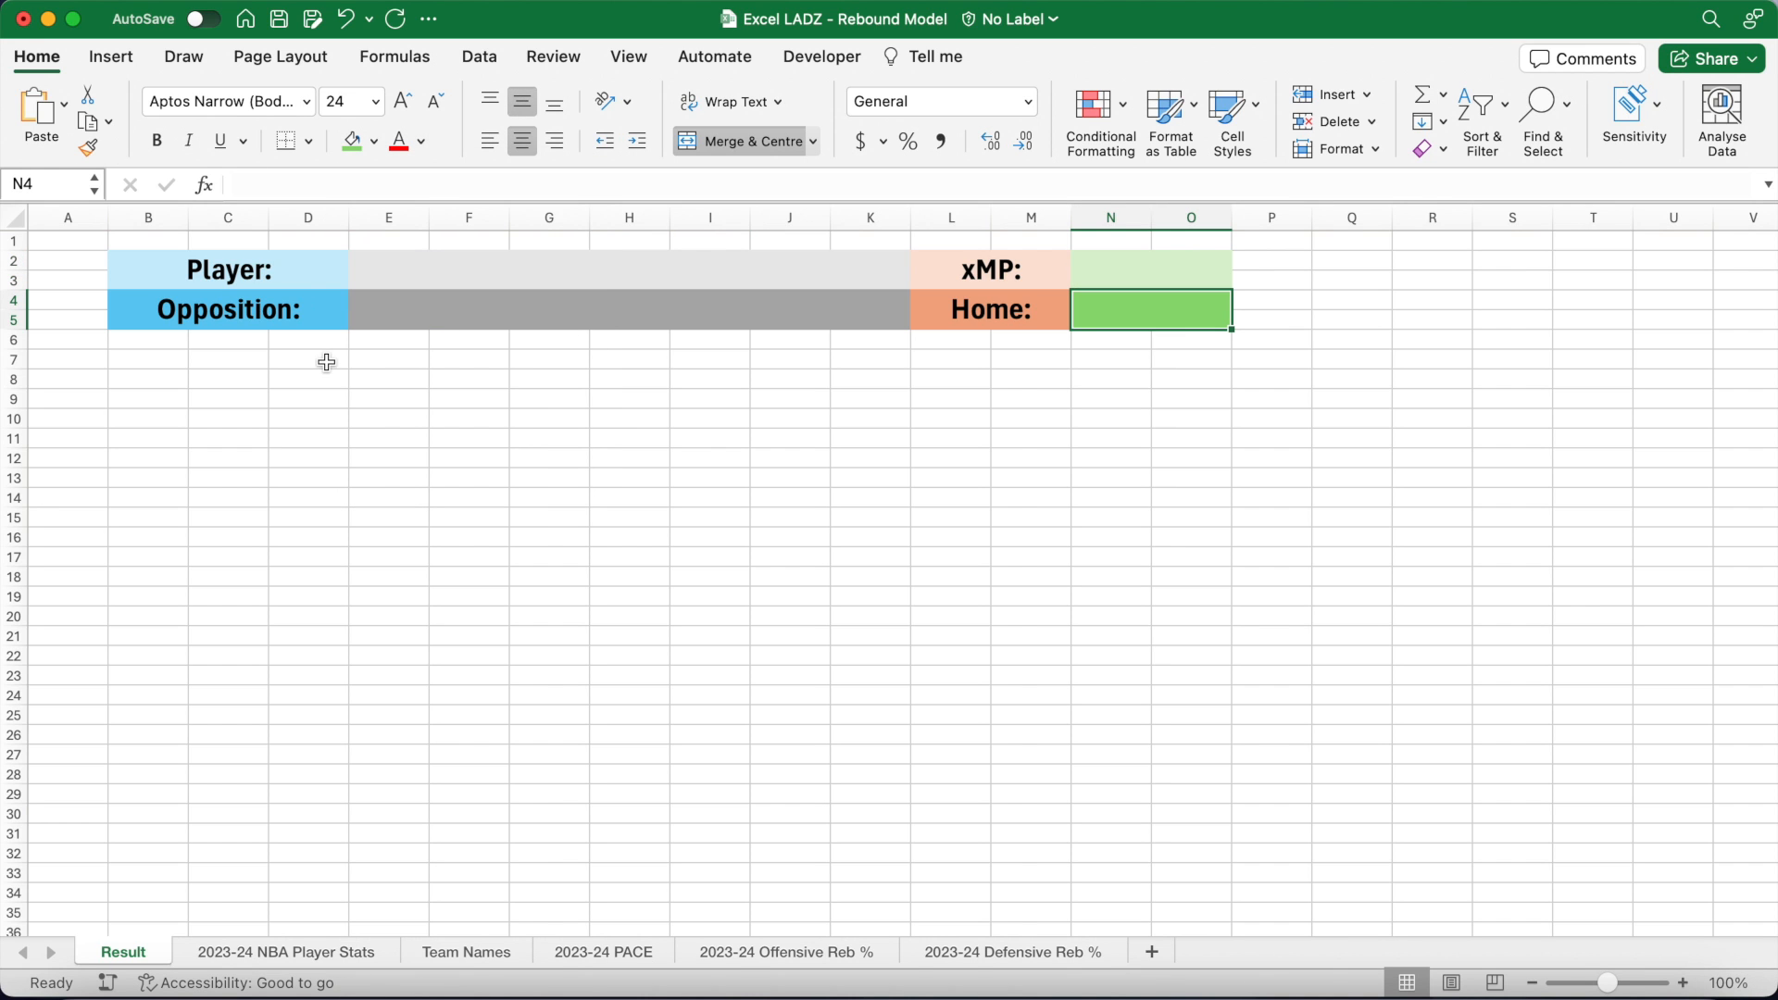
# Step: Apply All Borders to B2:O5 and middle-align text across the entire sheet
pyautogui.moveTo(298, 274); pyautogui.dragTo(1074, 301)
pyautogui.click(310, 143)
pyautogui.click(331, 368)
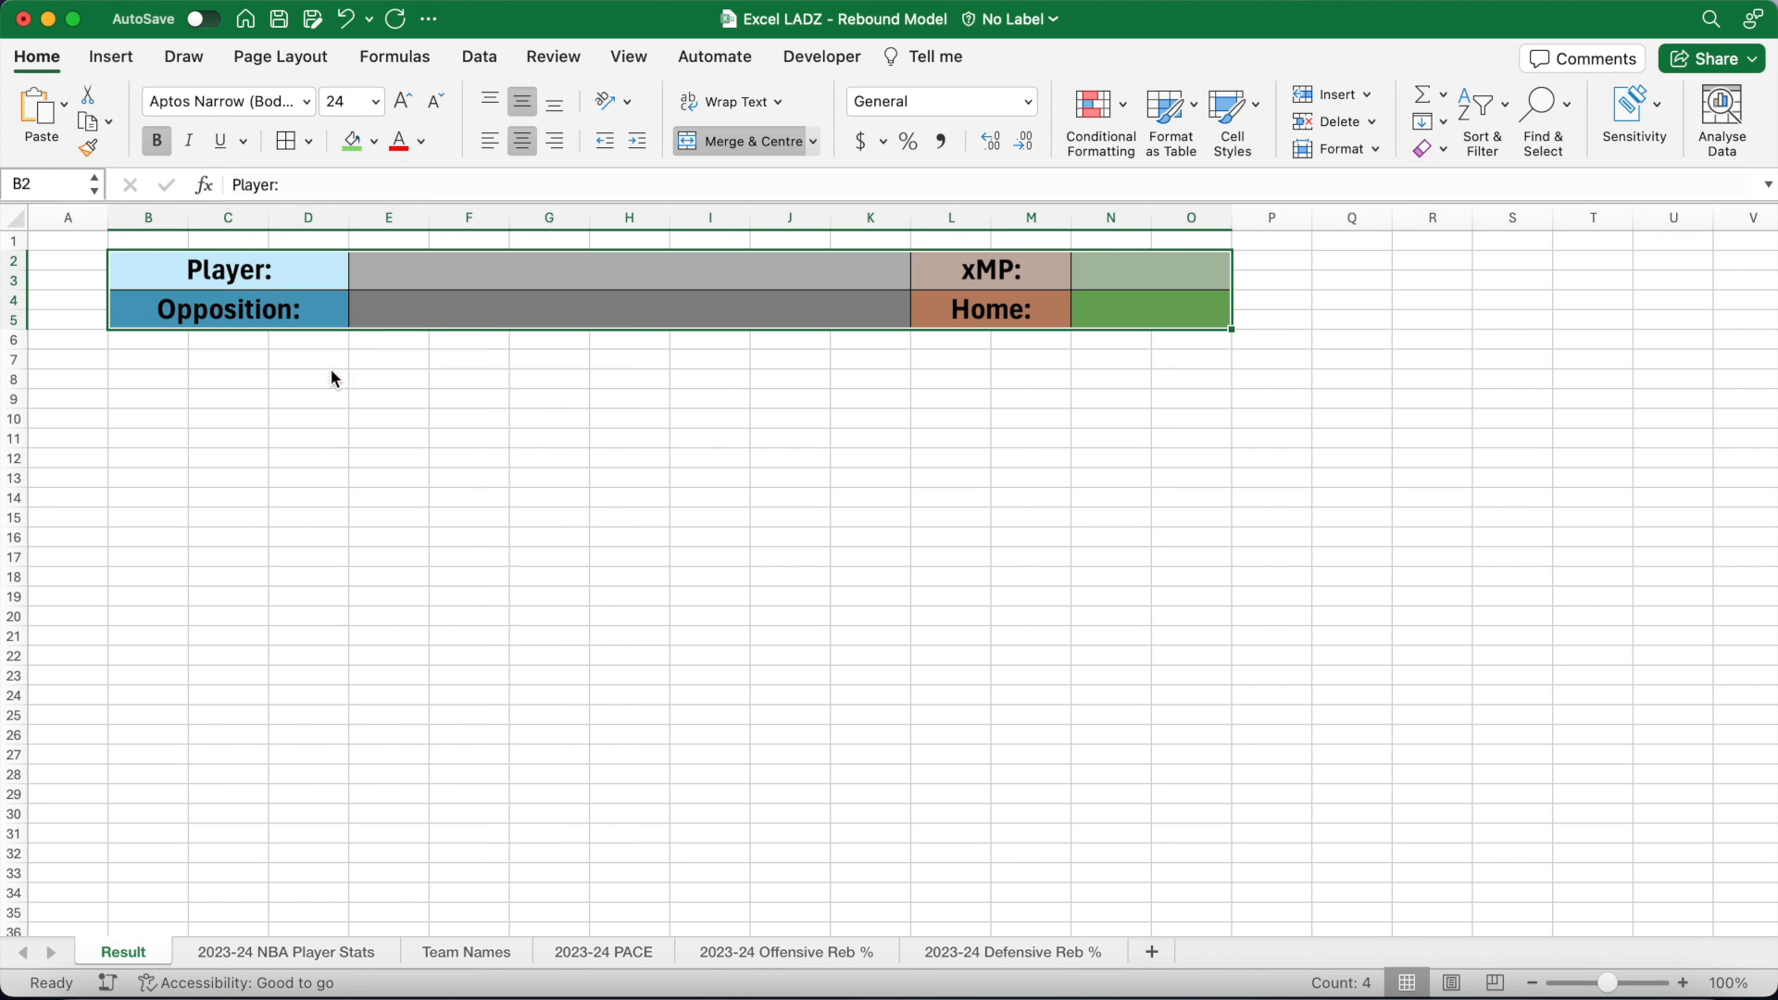
pyautogui.click(379, 361)
pyautogui.press('super+a')
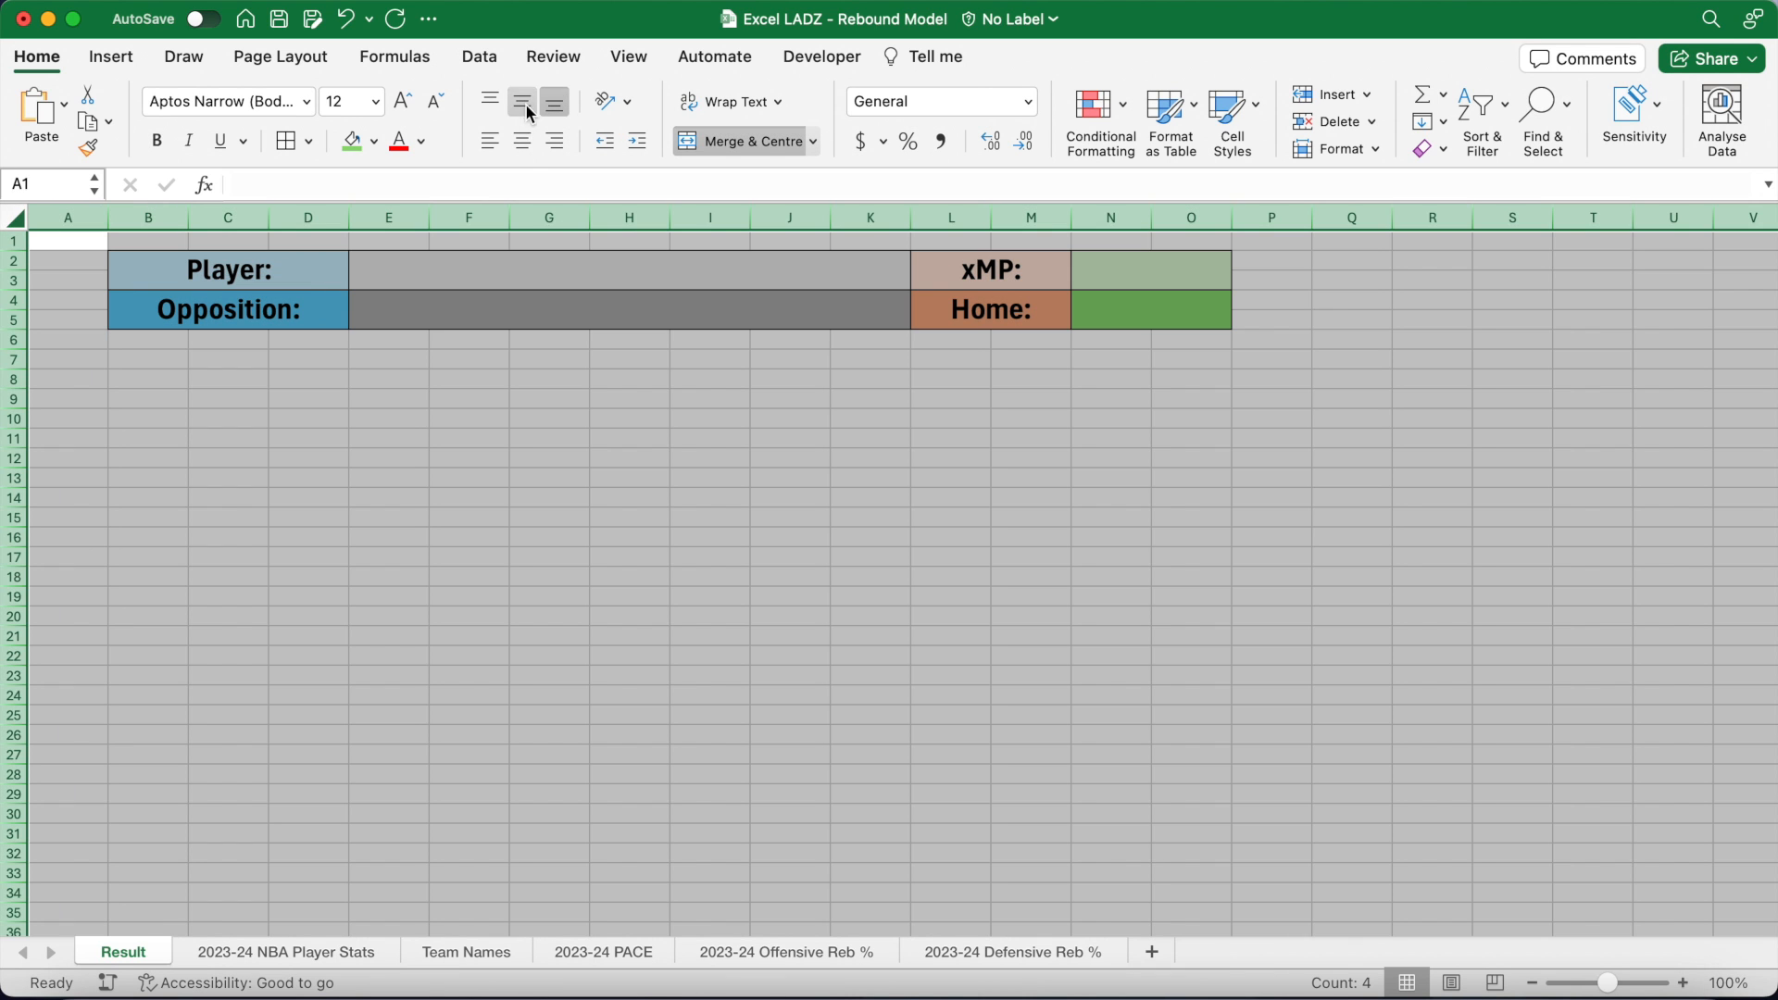
pyautogui.click(522, 101)
pyautogui.click(481, 270)
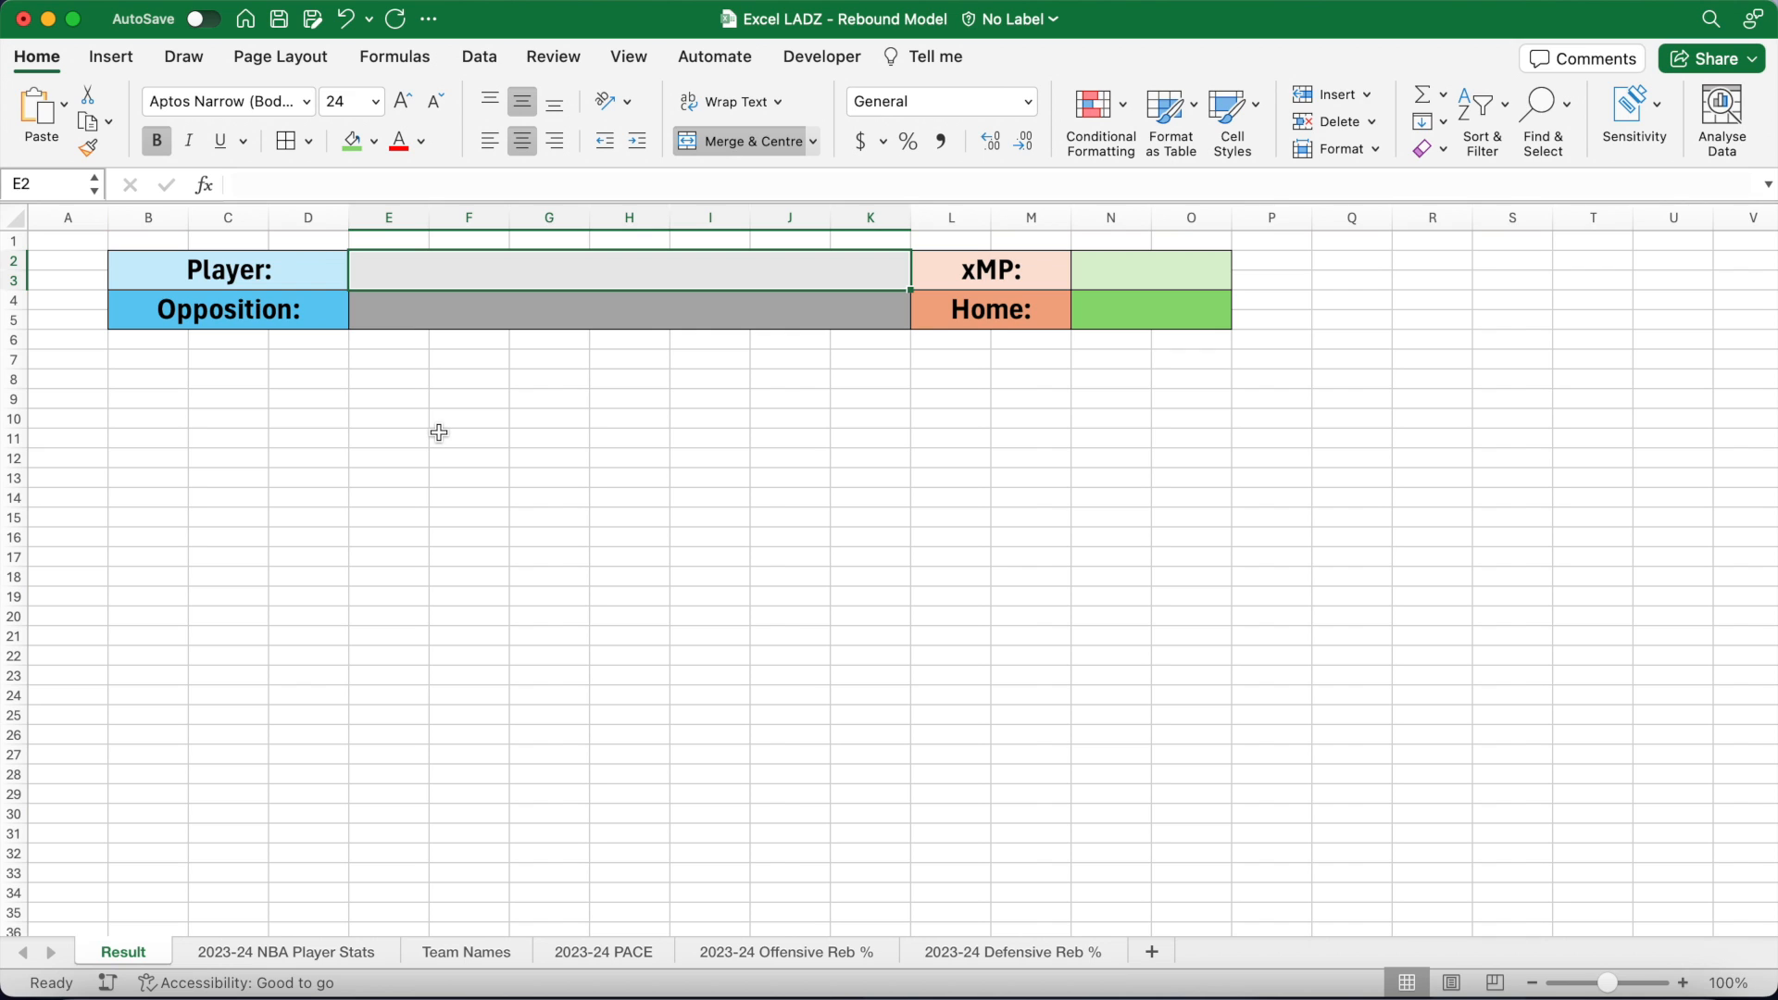
# Step: Restrict the Player cell E2 to a drop-down list sourced from =players
pyautogui.click(480, 58)
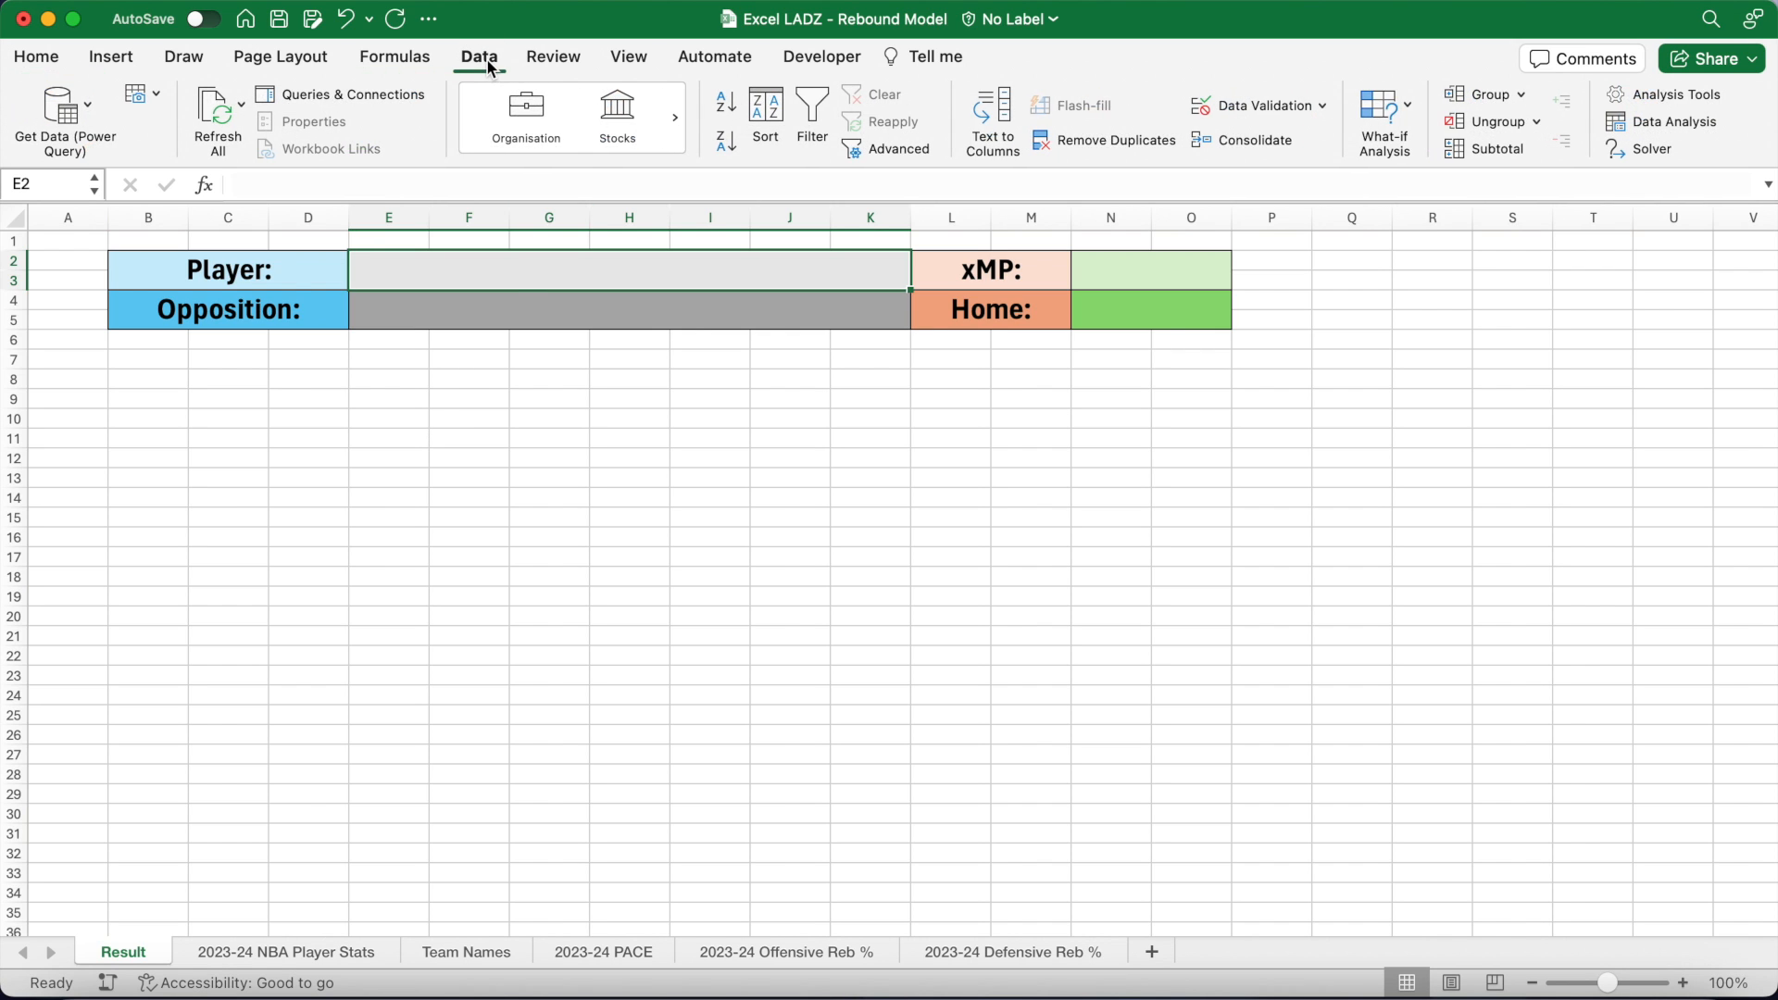
pyautogui.click(1281, 106)
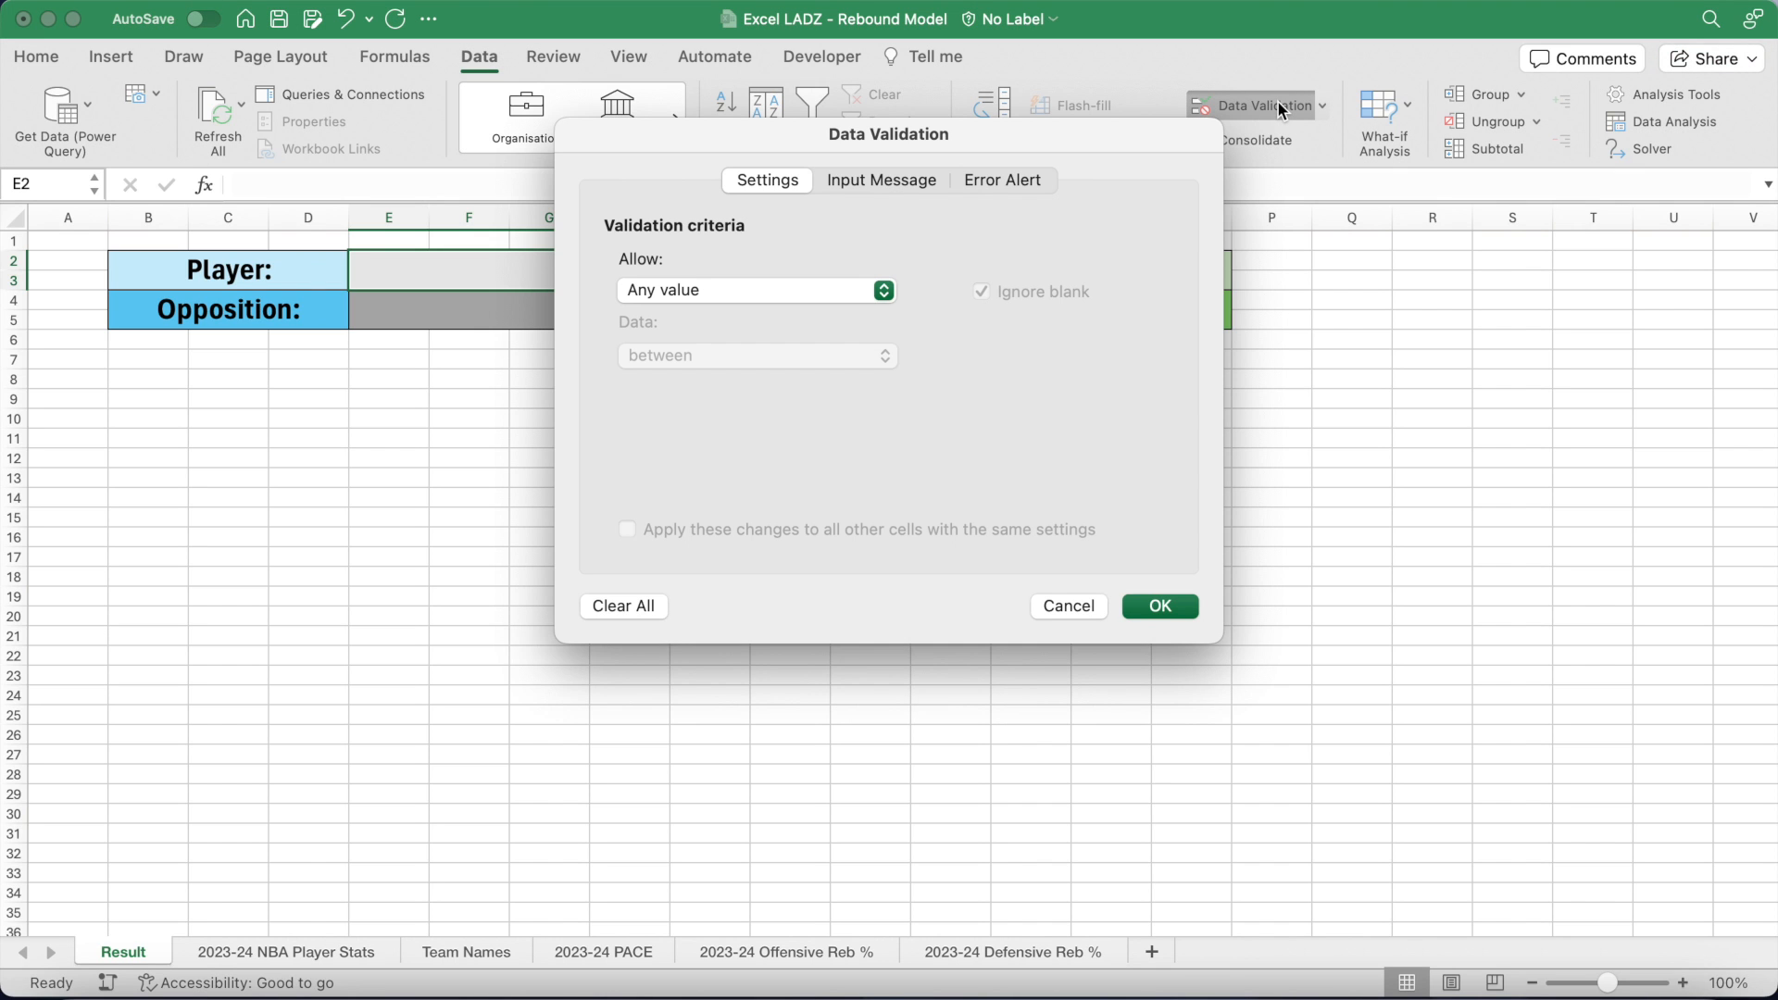
pyautogui.click(853, 287)
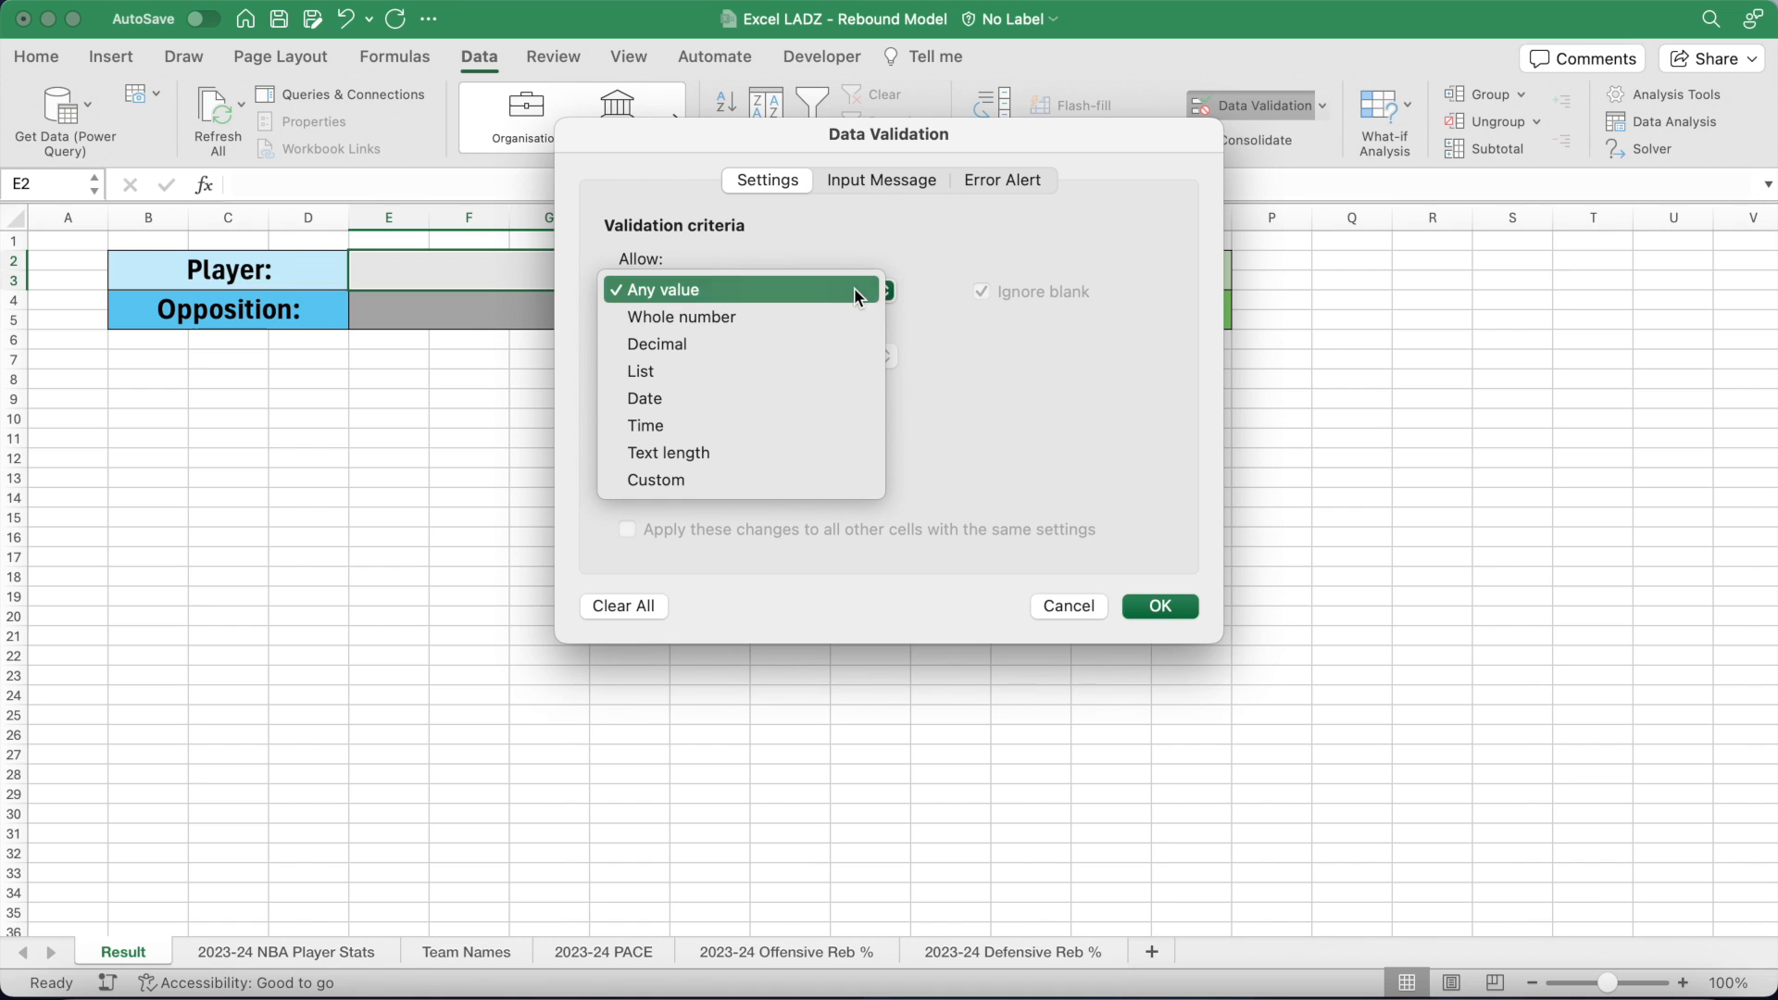
pyautogui.click(831, 369)
pyautogui.click(778, 424)
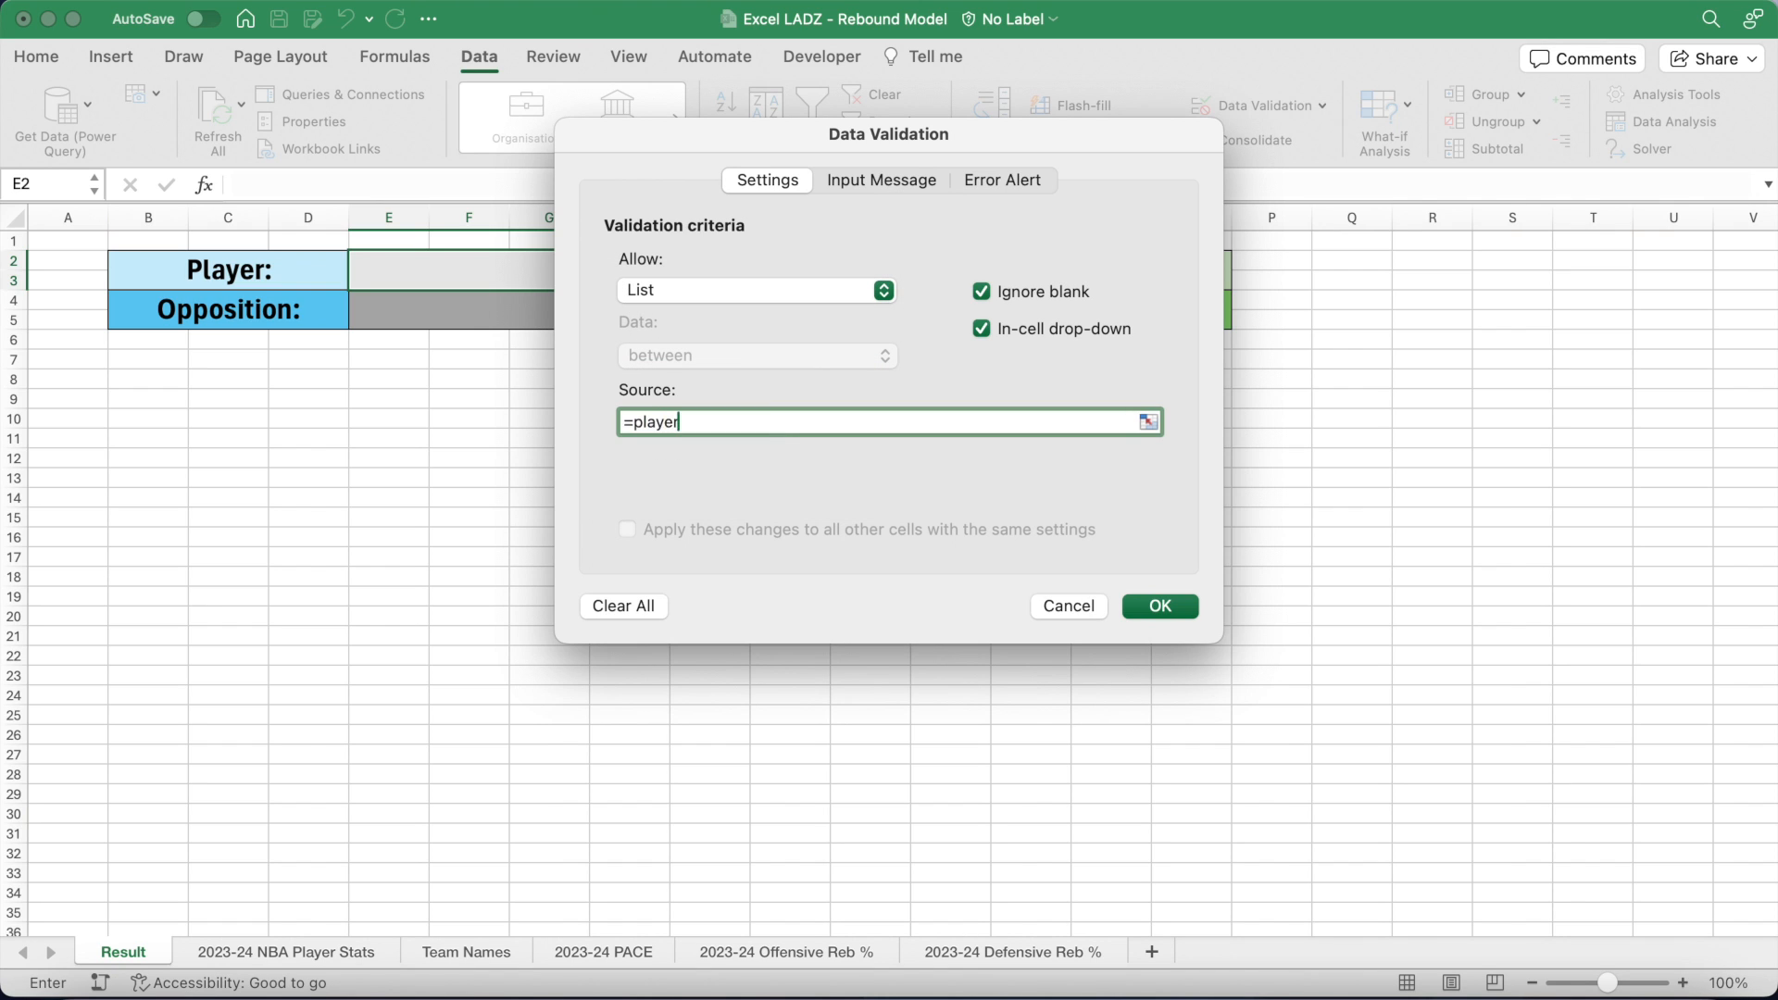
pyautogui.click(1158, 607)
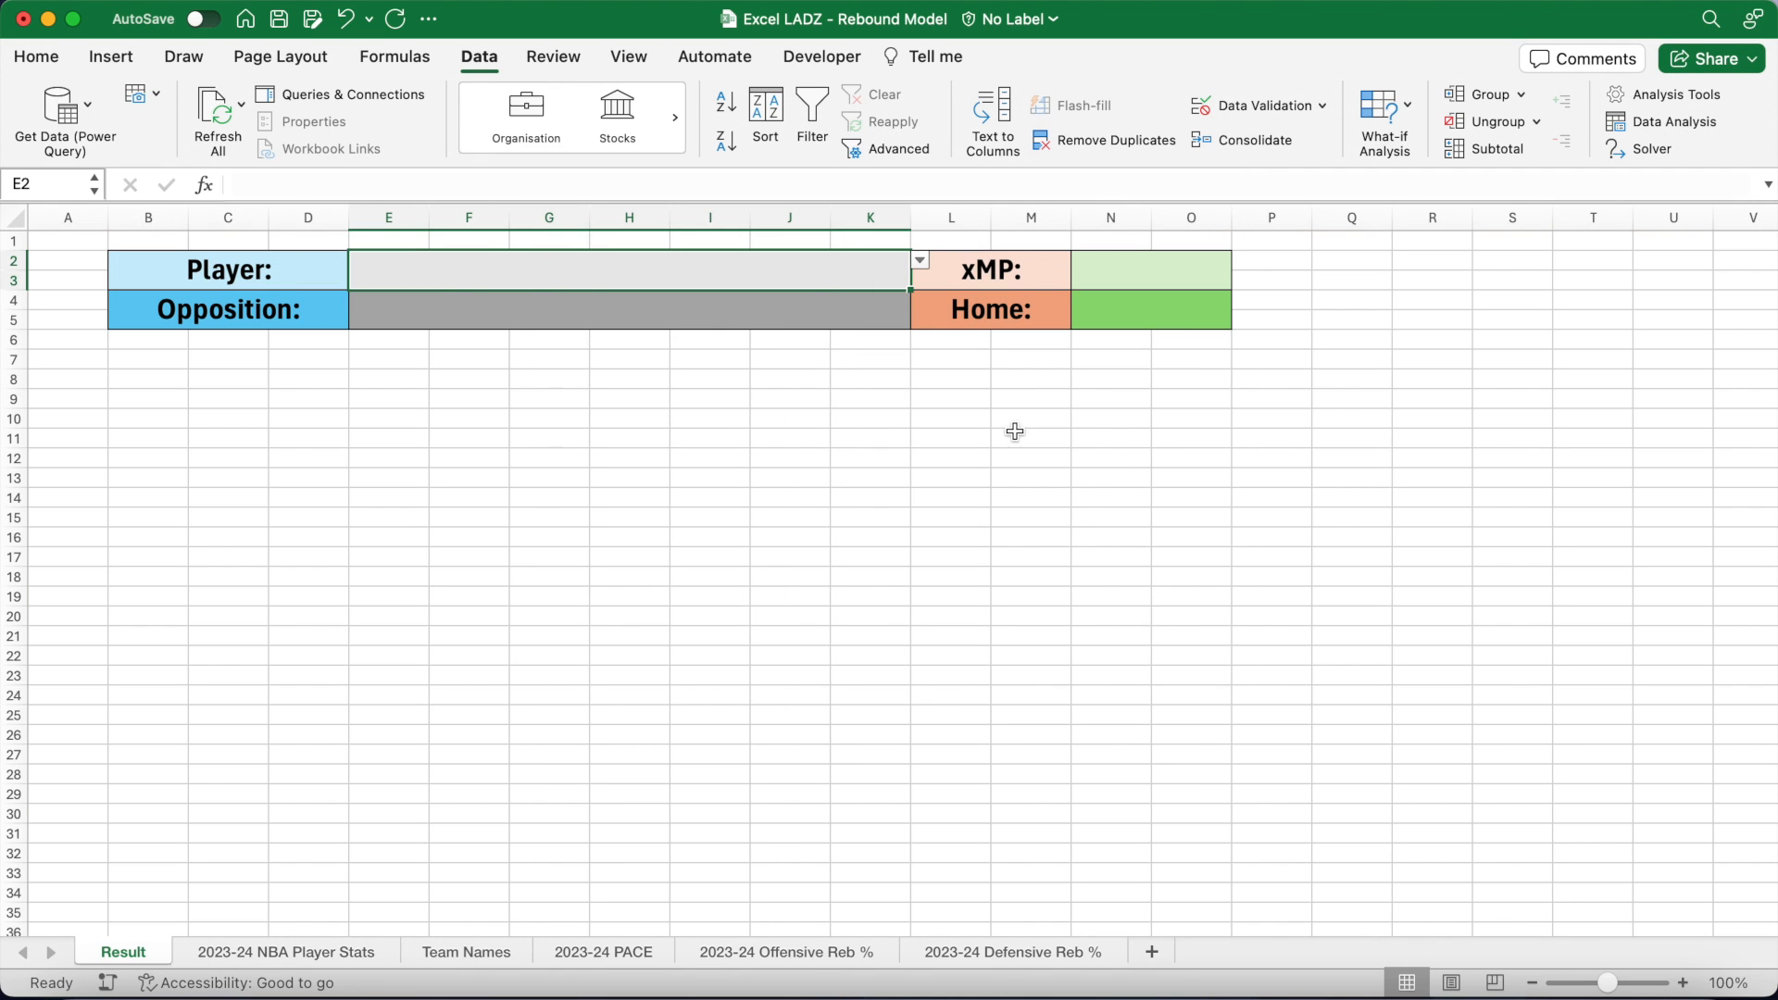
# Step: Pick a player in E2 in regular weight, then bring up Data Validation for E4
pyautogui.click(922, 264)
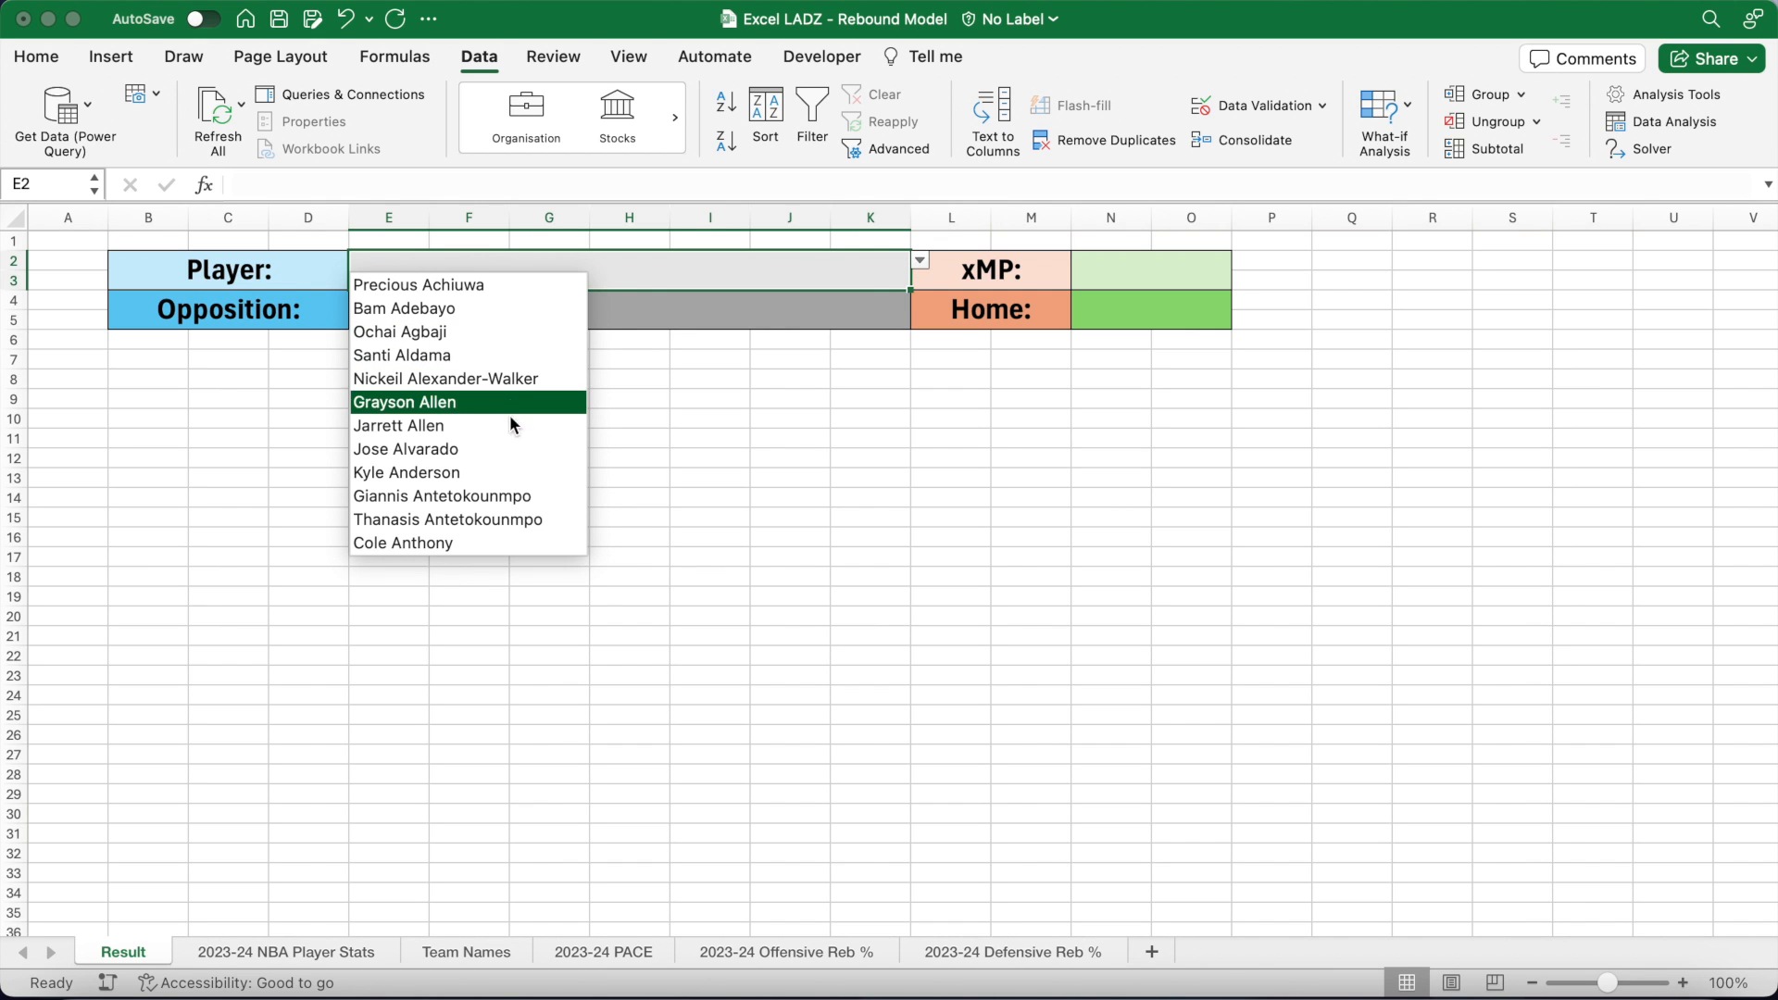
pyautogui.click(507, 498)
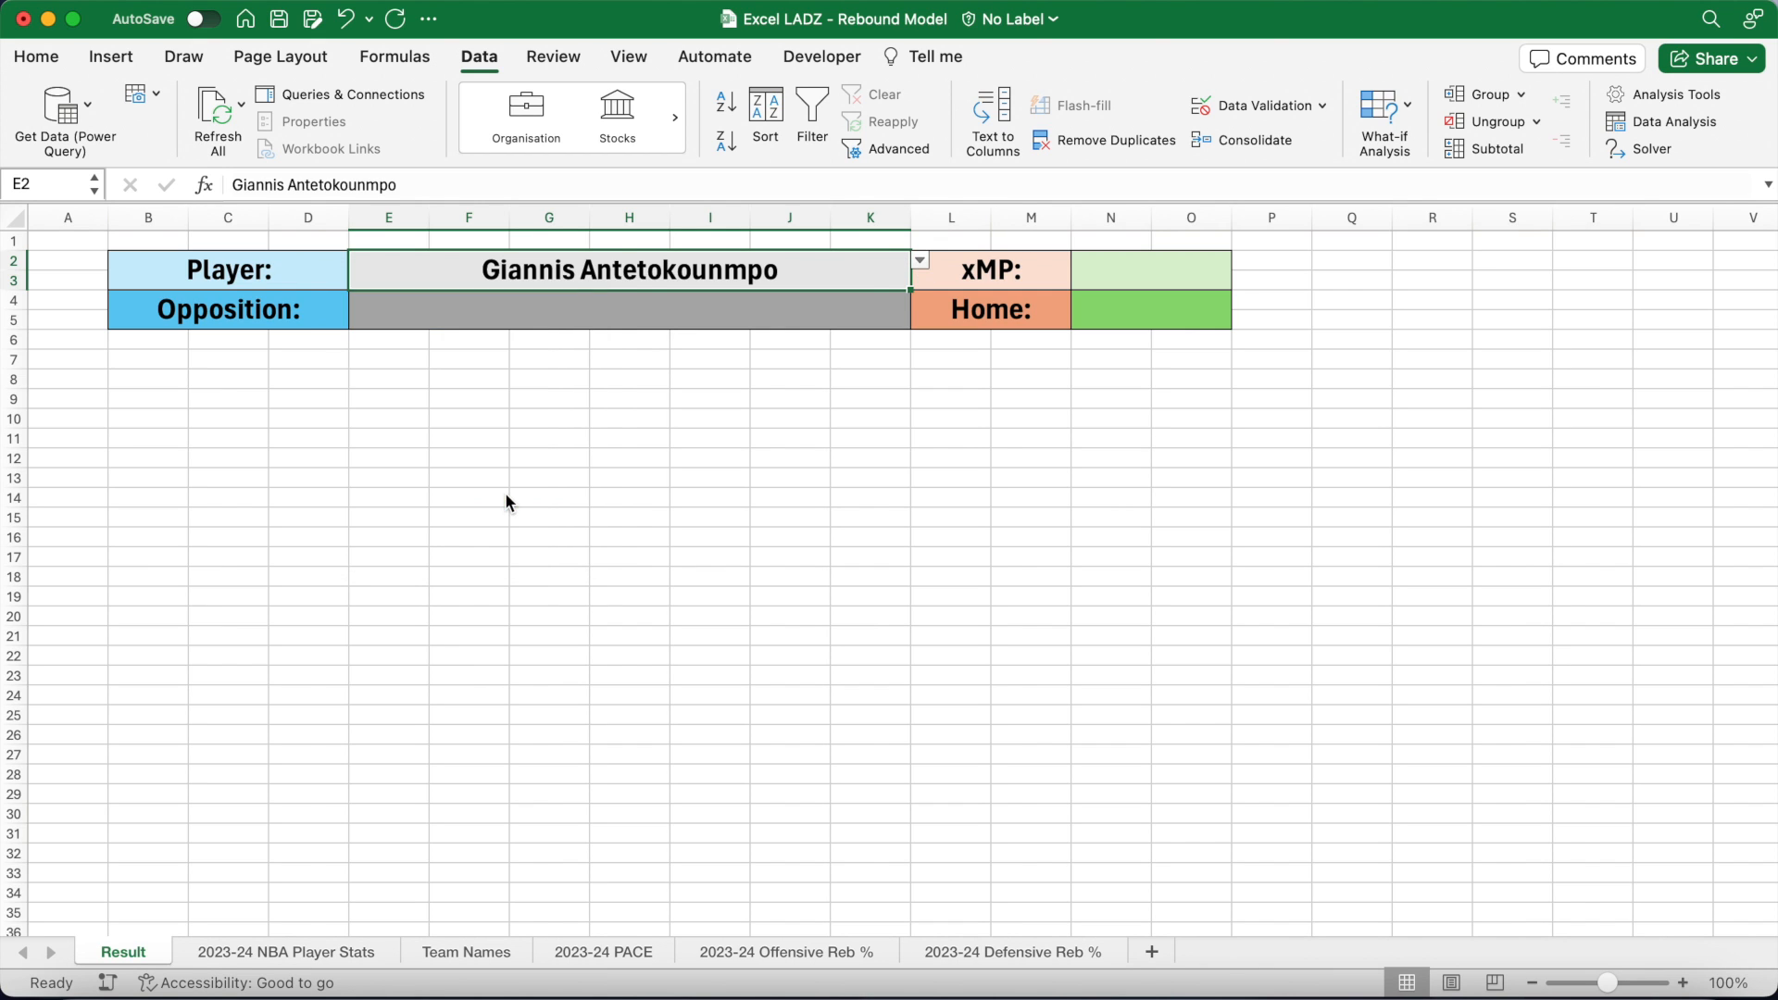
pyautogui.press('super+b')
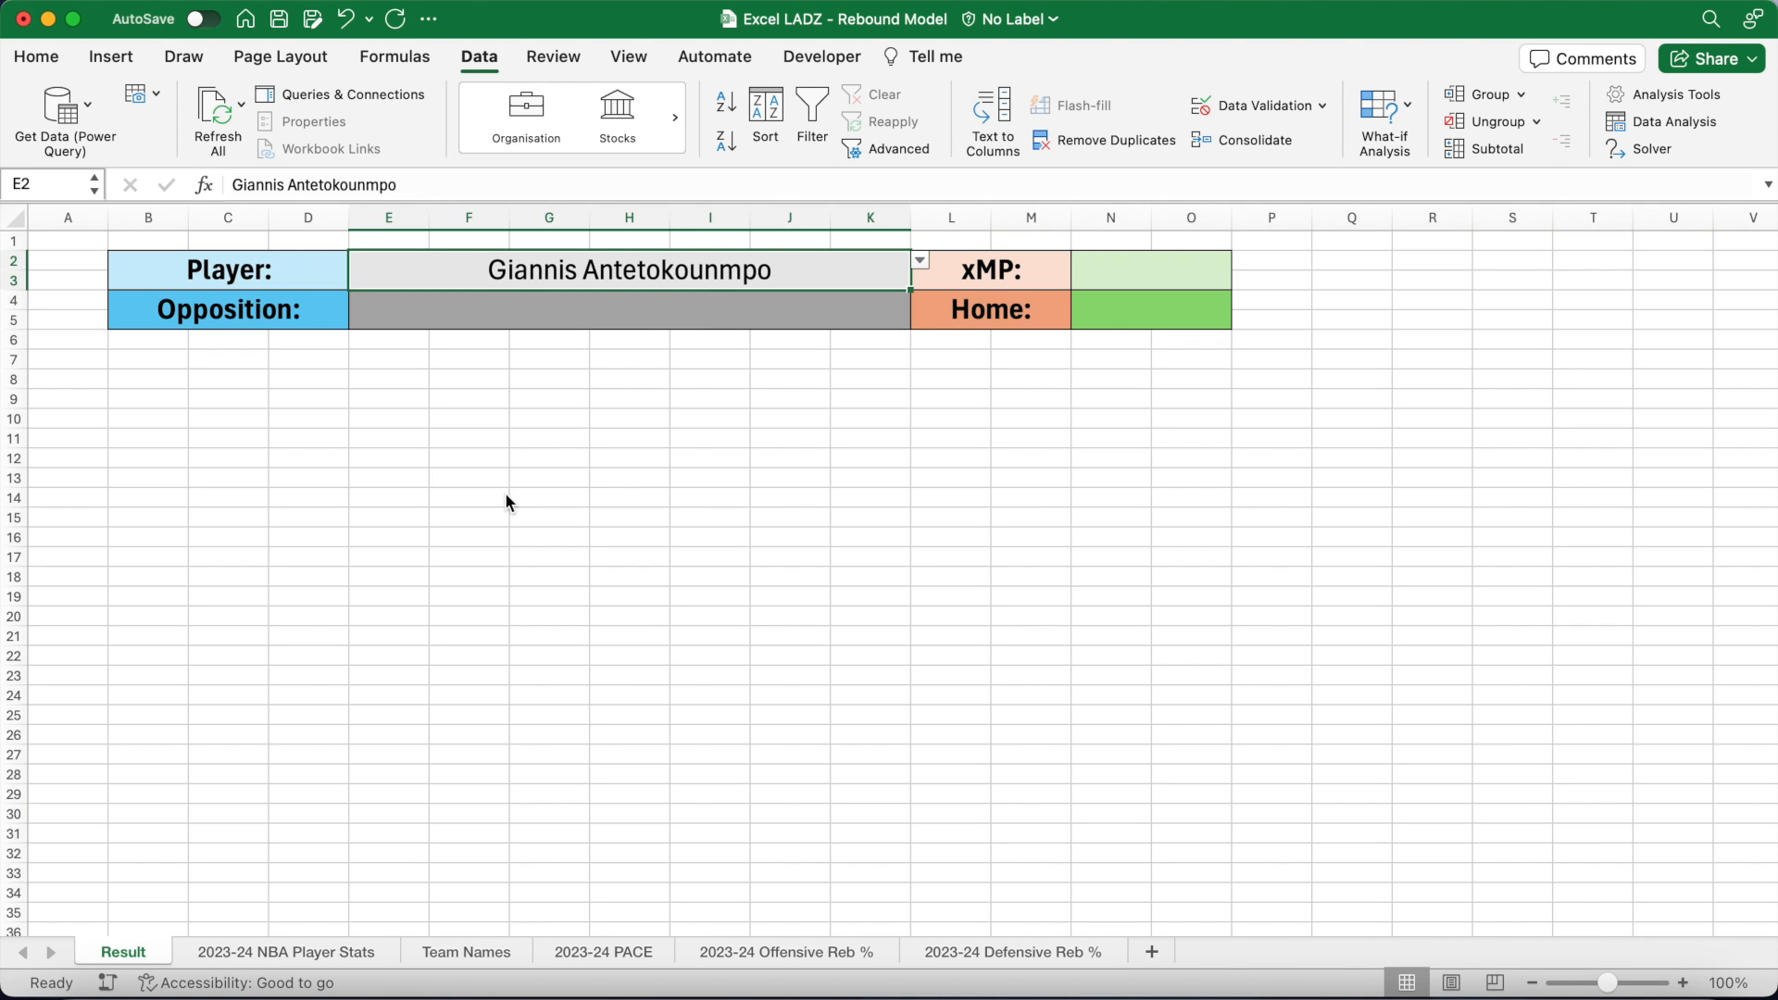
pyautogui.click(563, 316)
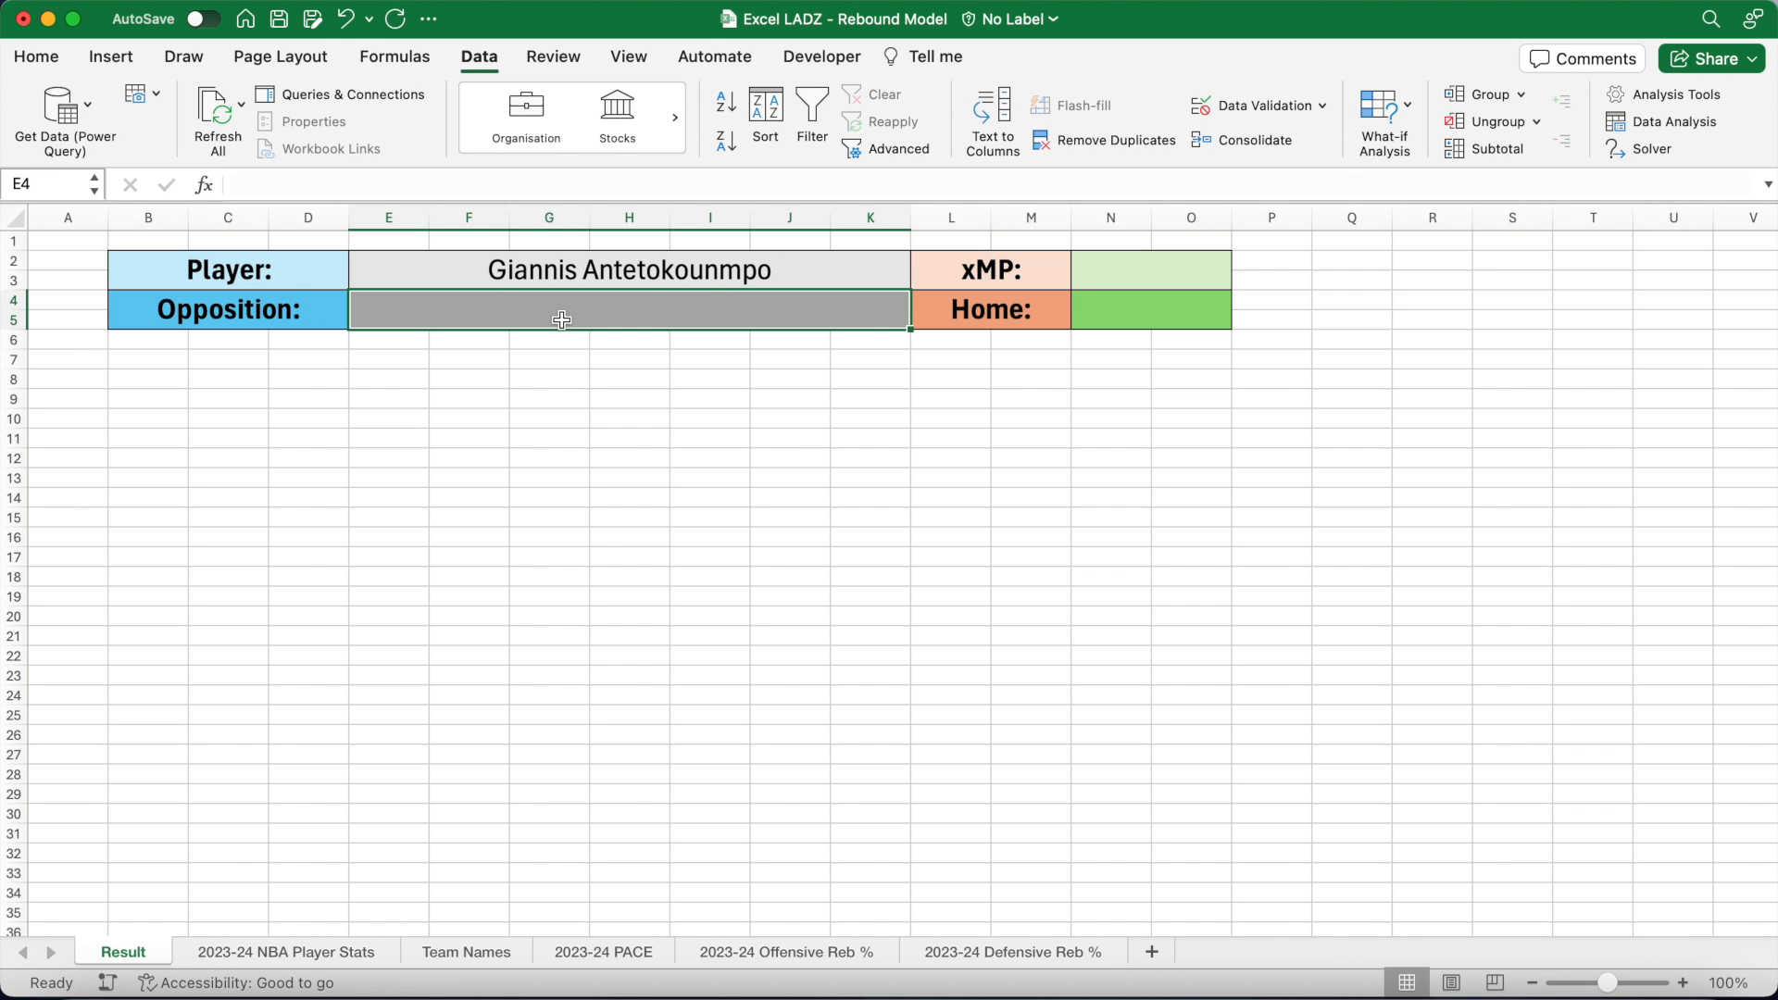
pyautogui.click(1231, 103)
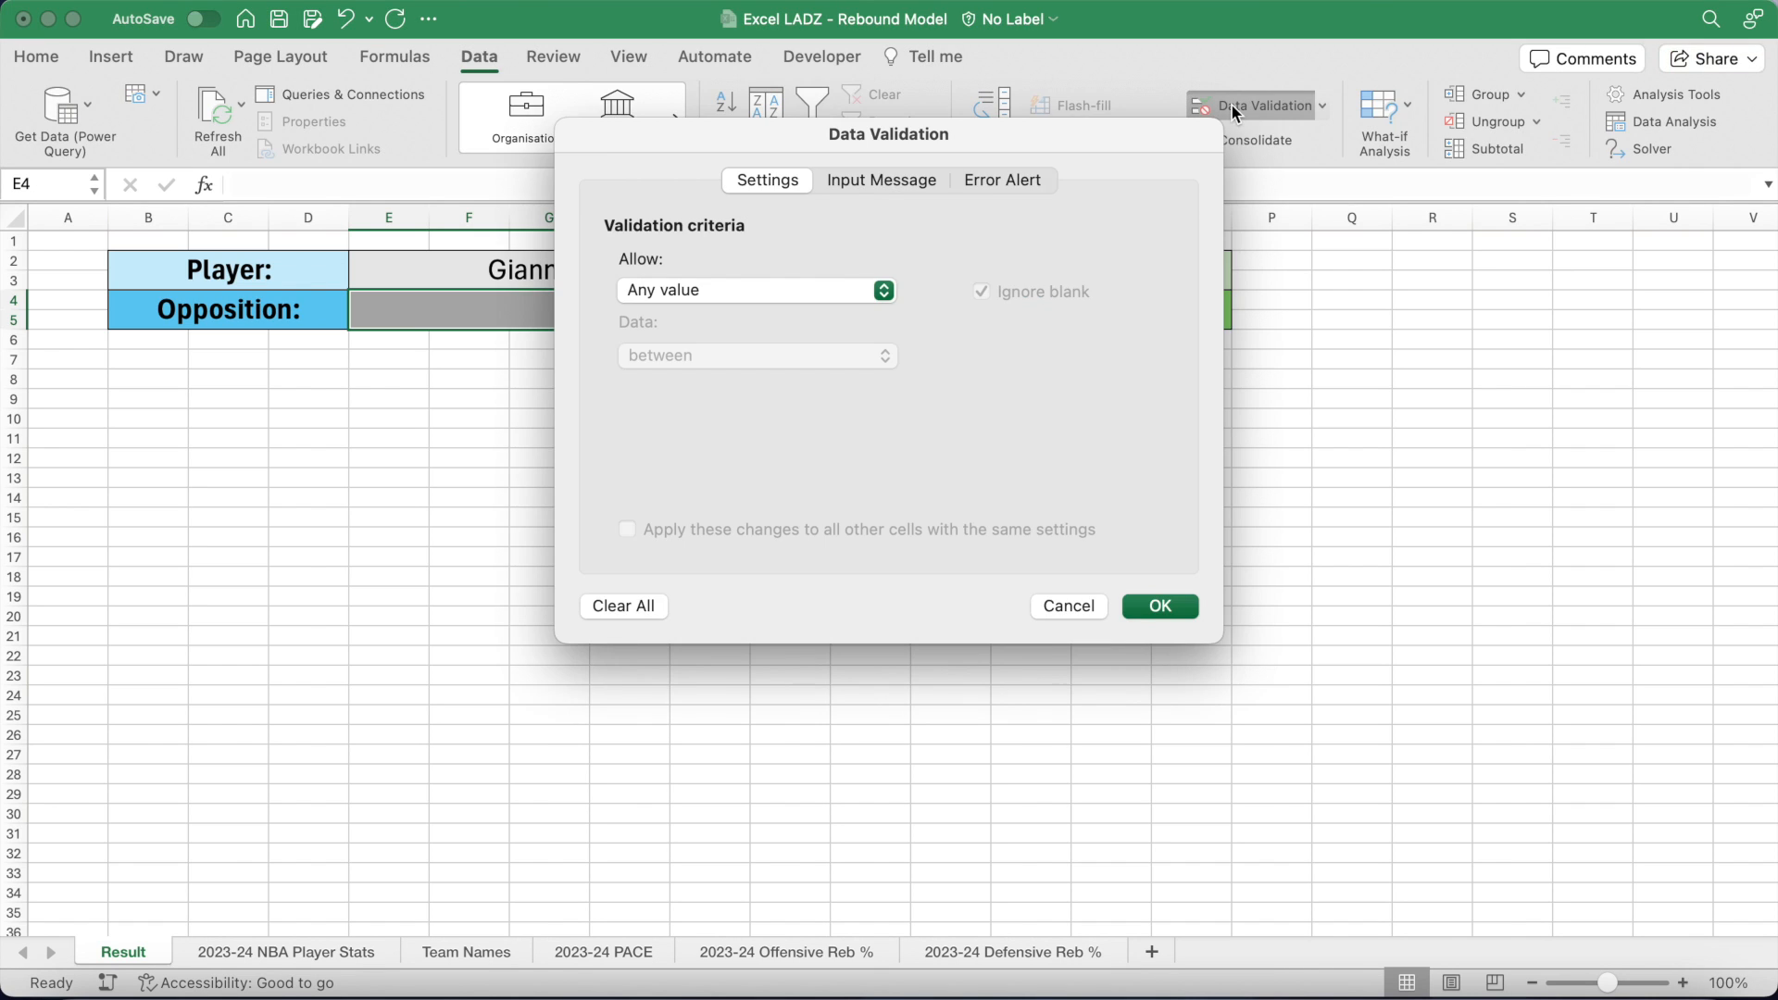
# Step: Restrict the Opposition cell E4 to a list with source =teams
pyautogui.click(827, 289)
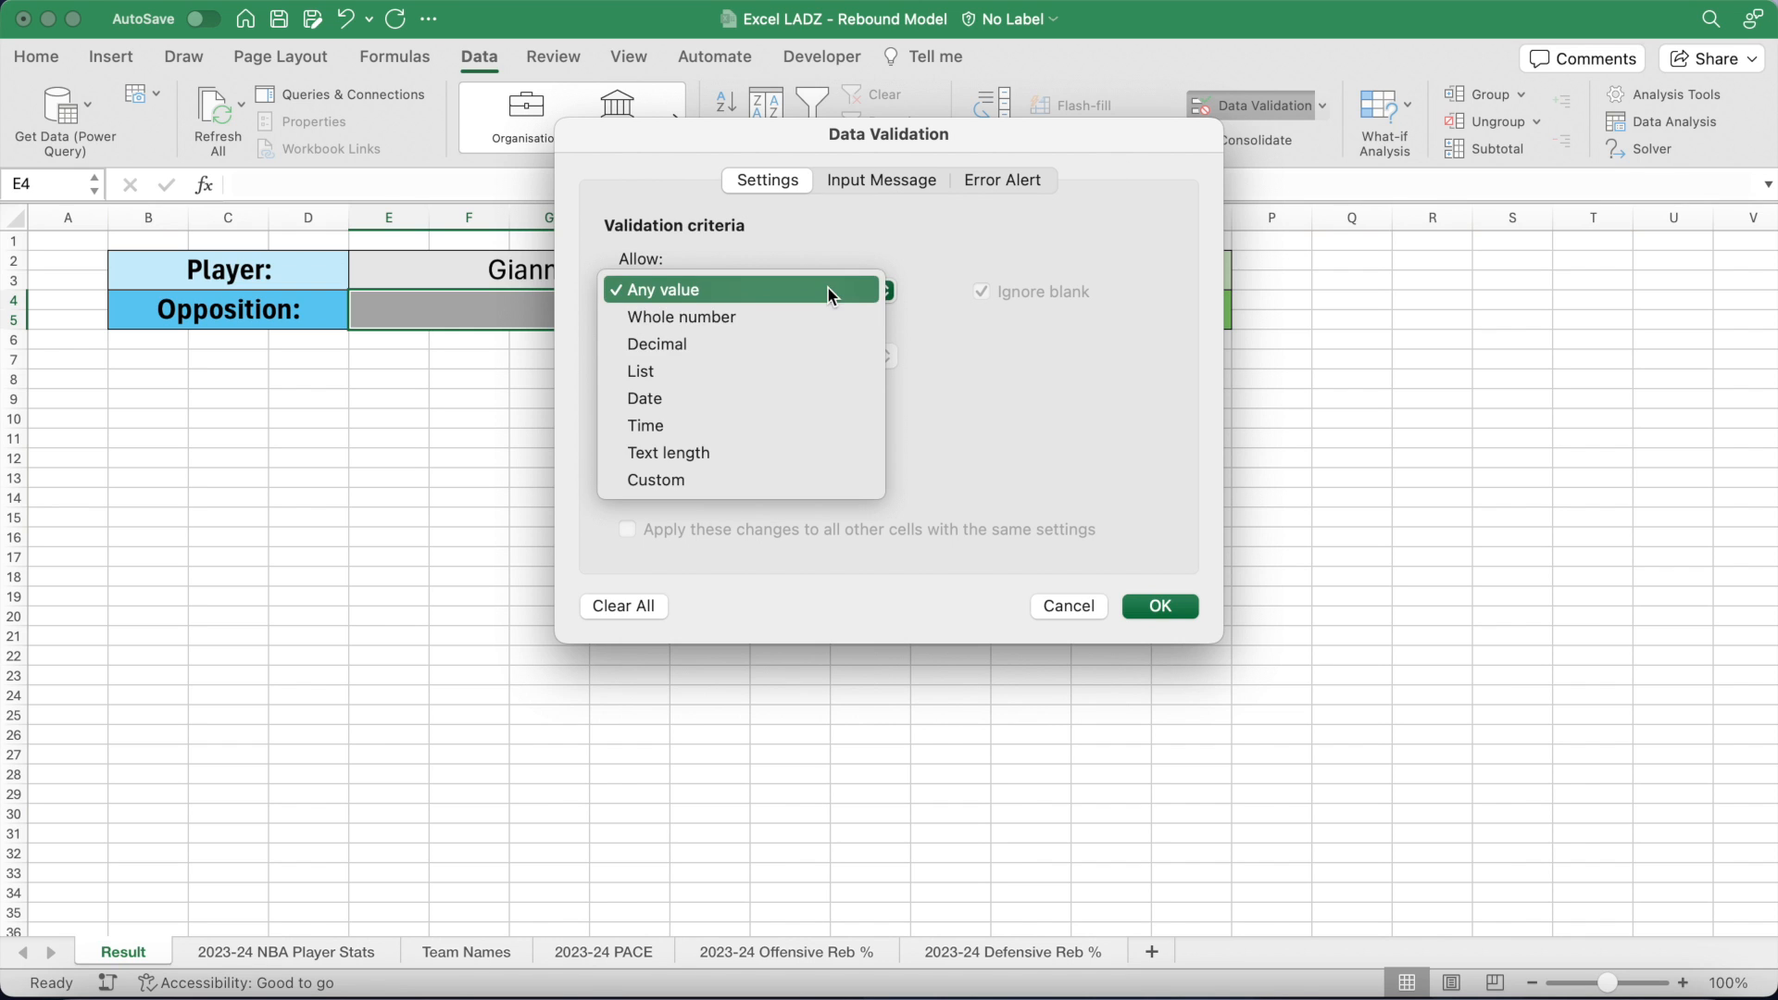
pyautogui.click(814, 370)
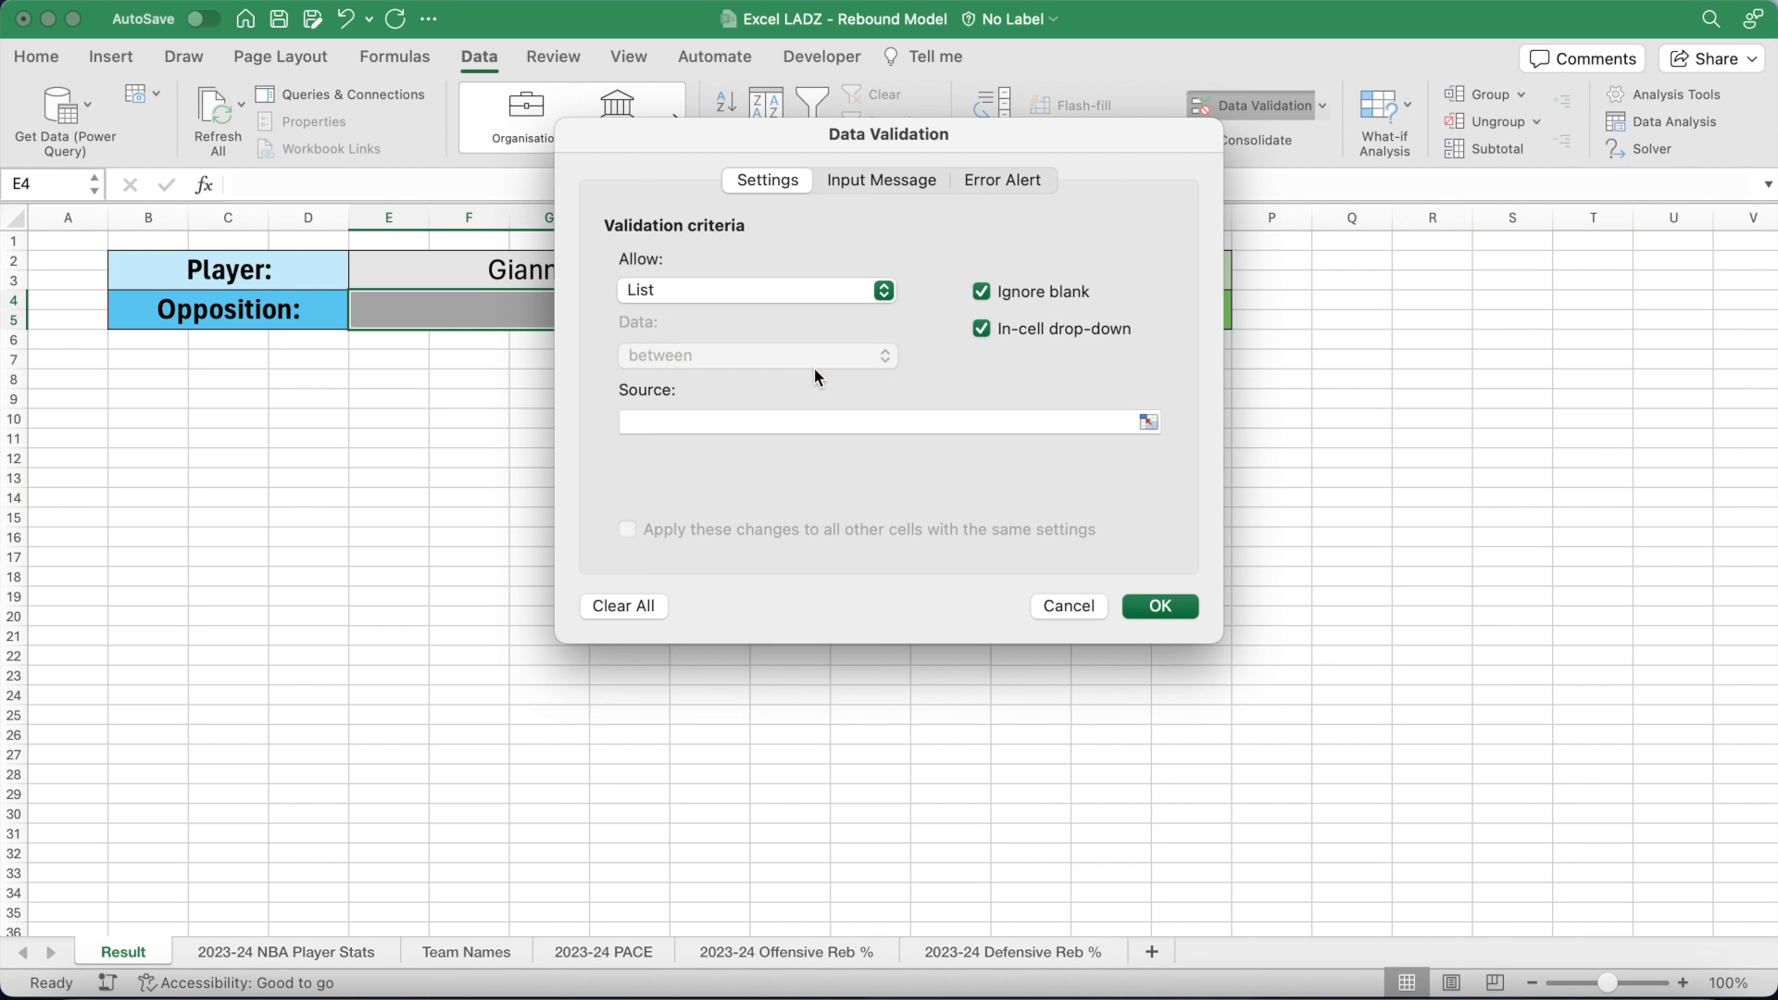
pyautogui.click(772, 421)
pyautogui.write('=teams')
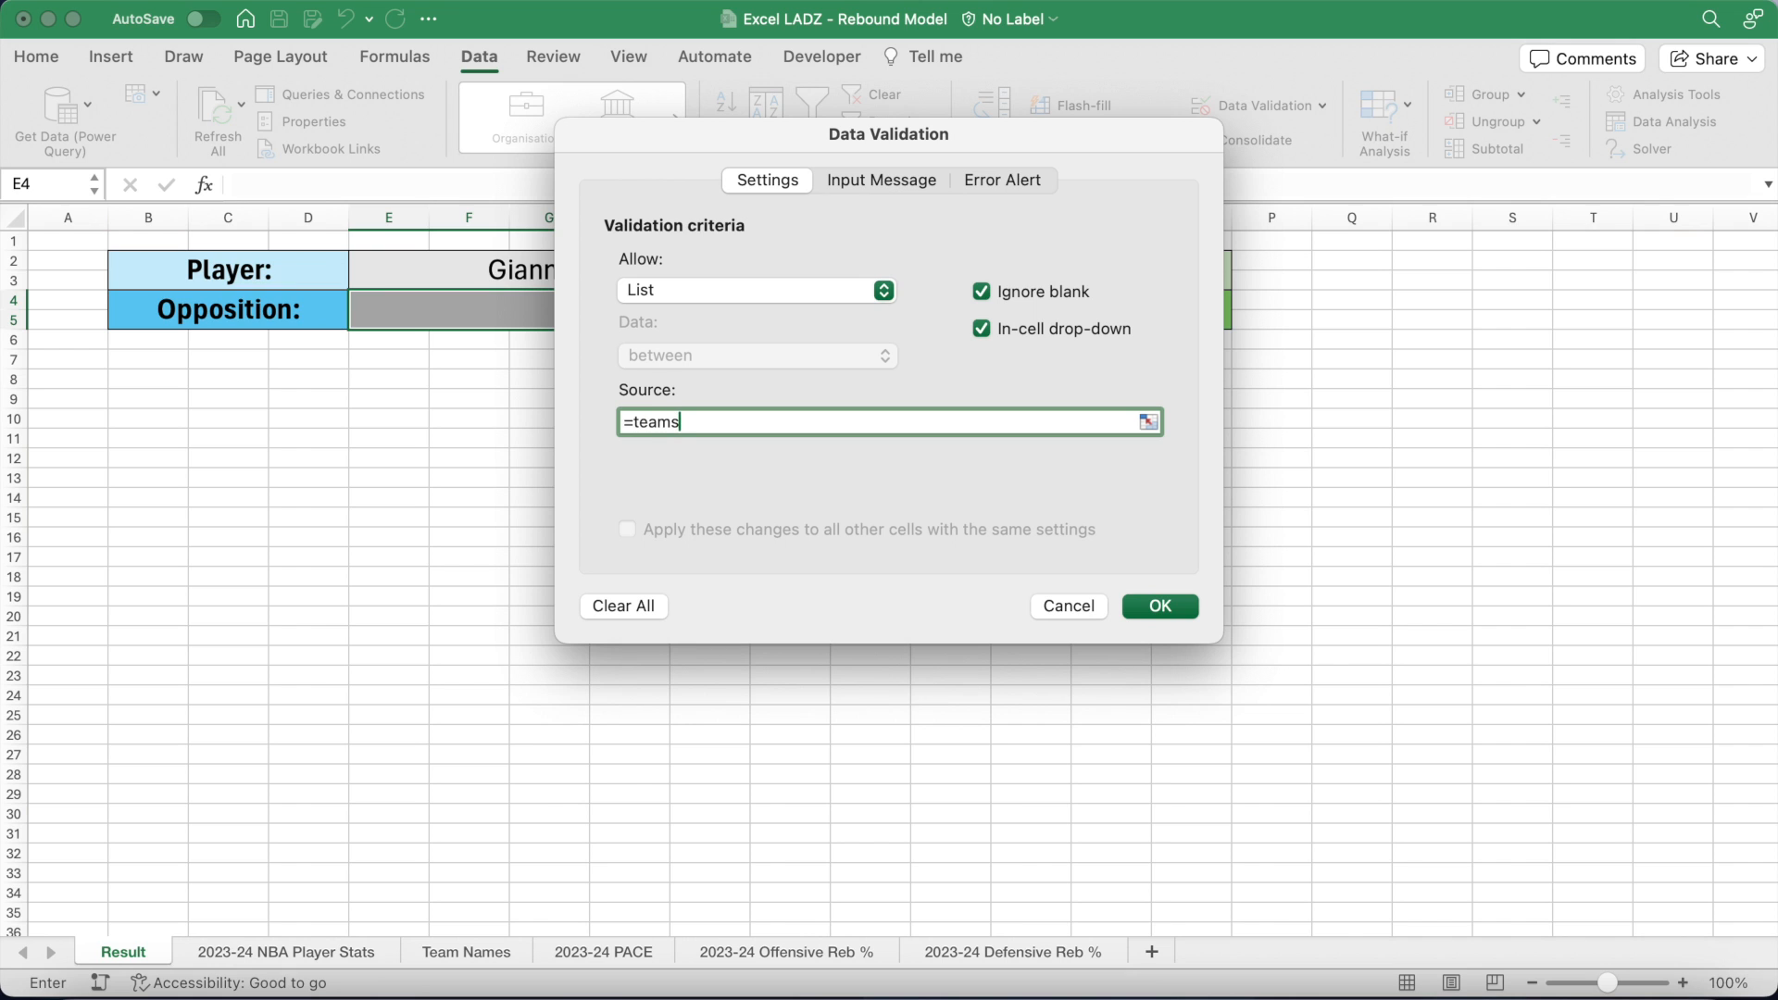
pyautogui.click(1158, 603)
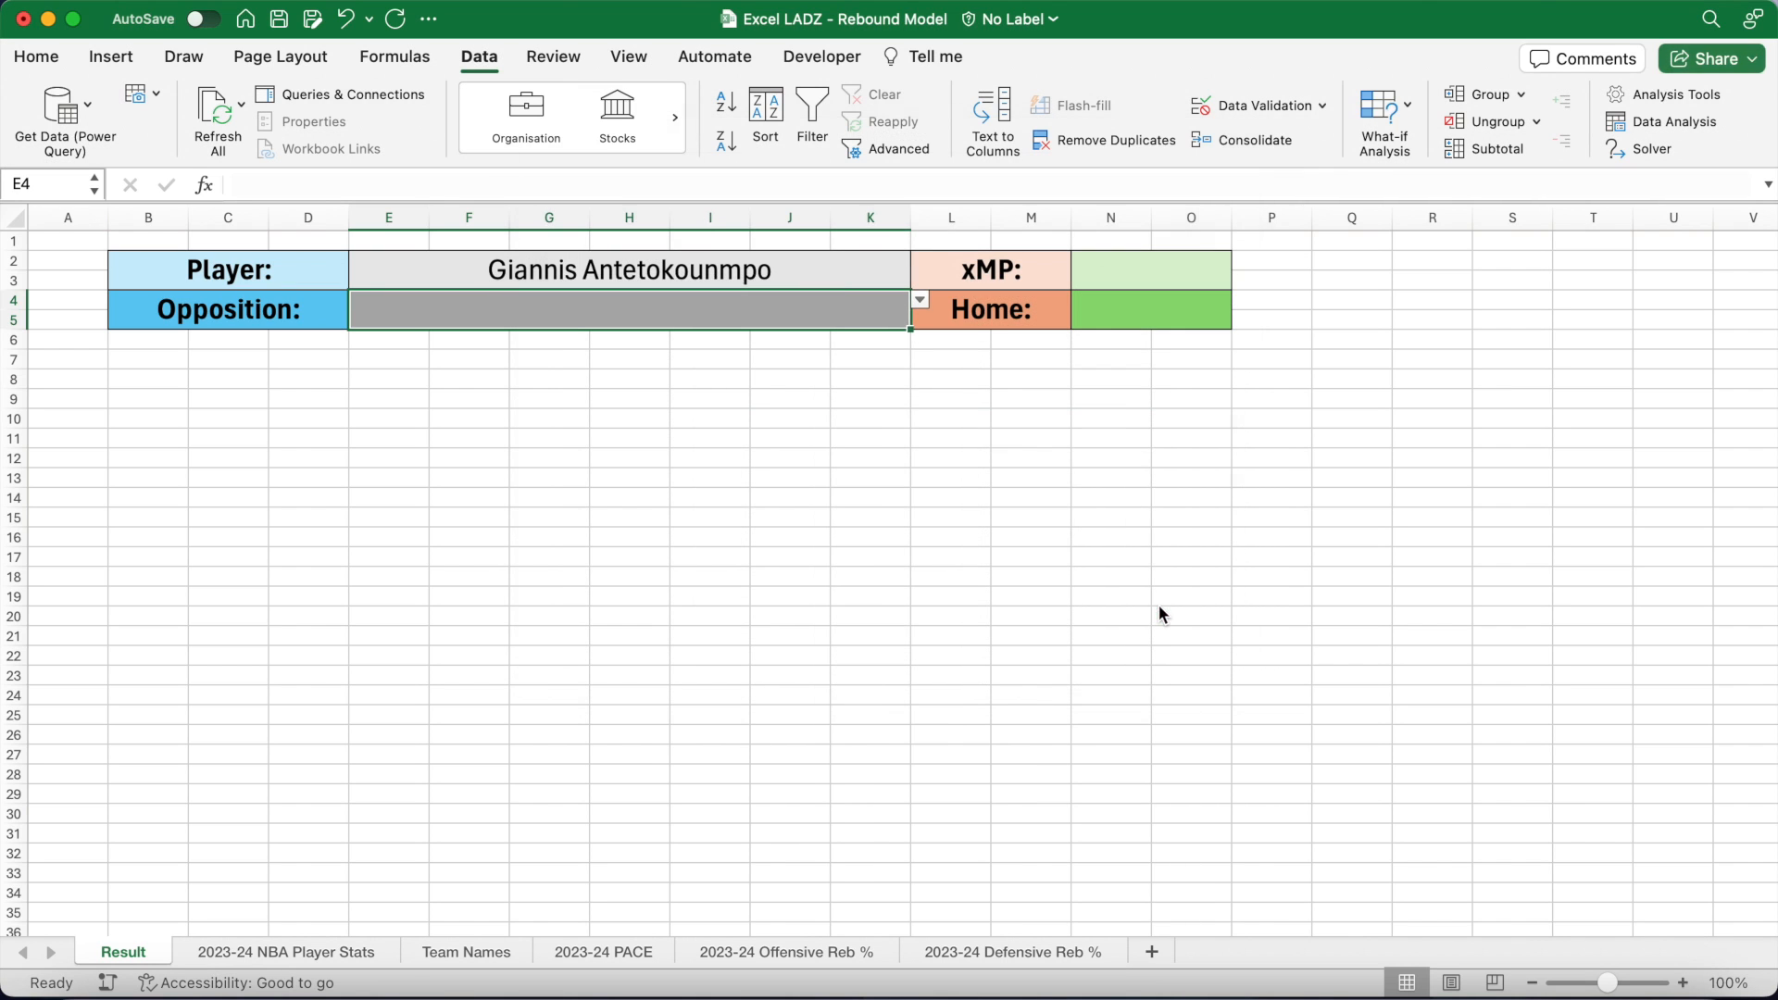
# Step: Set the Opposition to Miami Heat from E4's drop-down
pyautogui.click(921, 303)
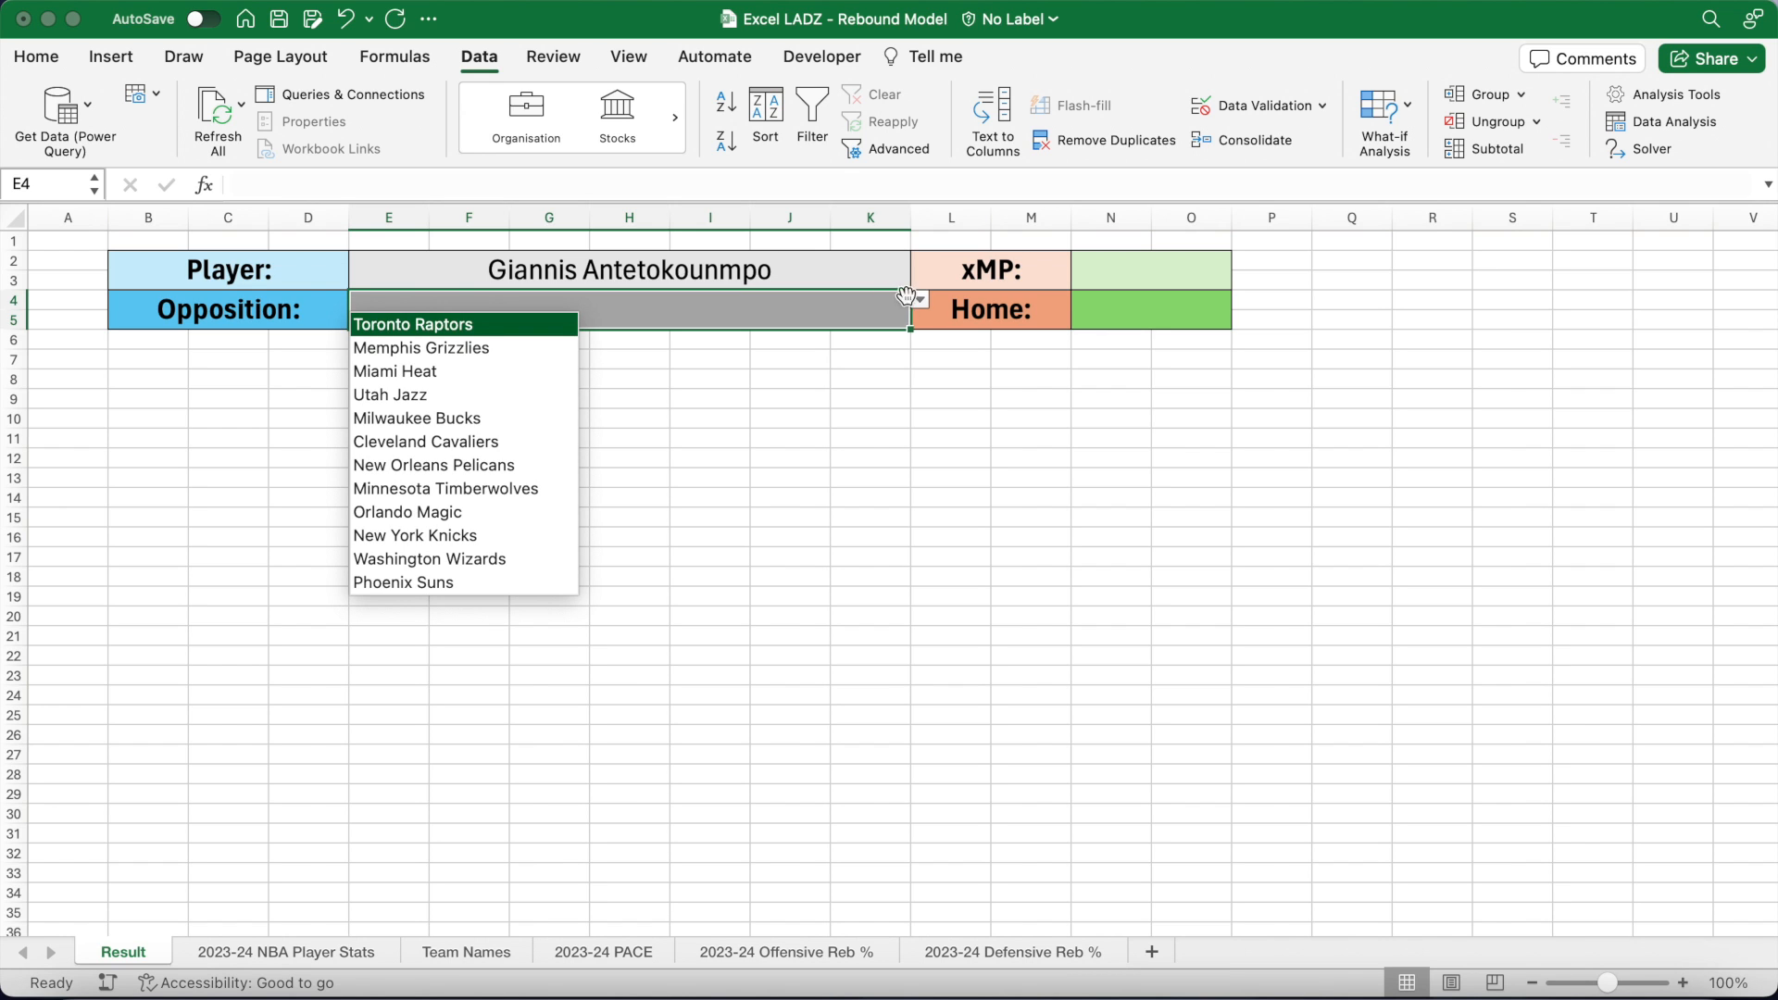
pyautogui.click(500, 372)
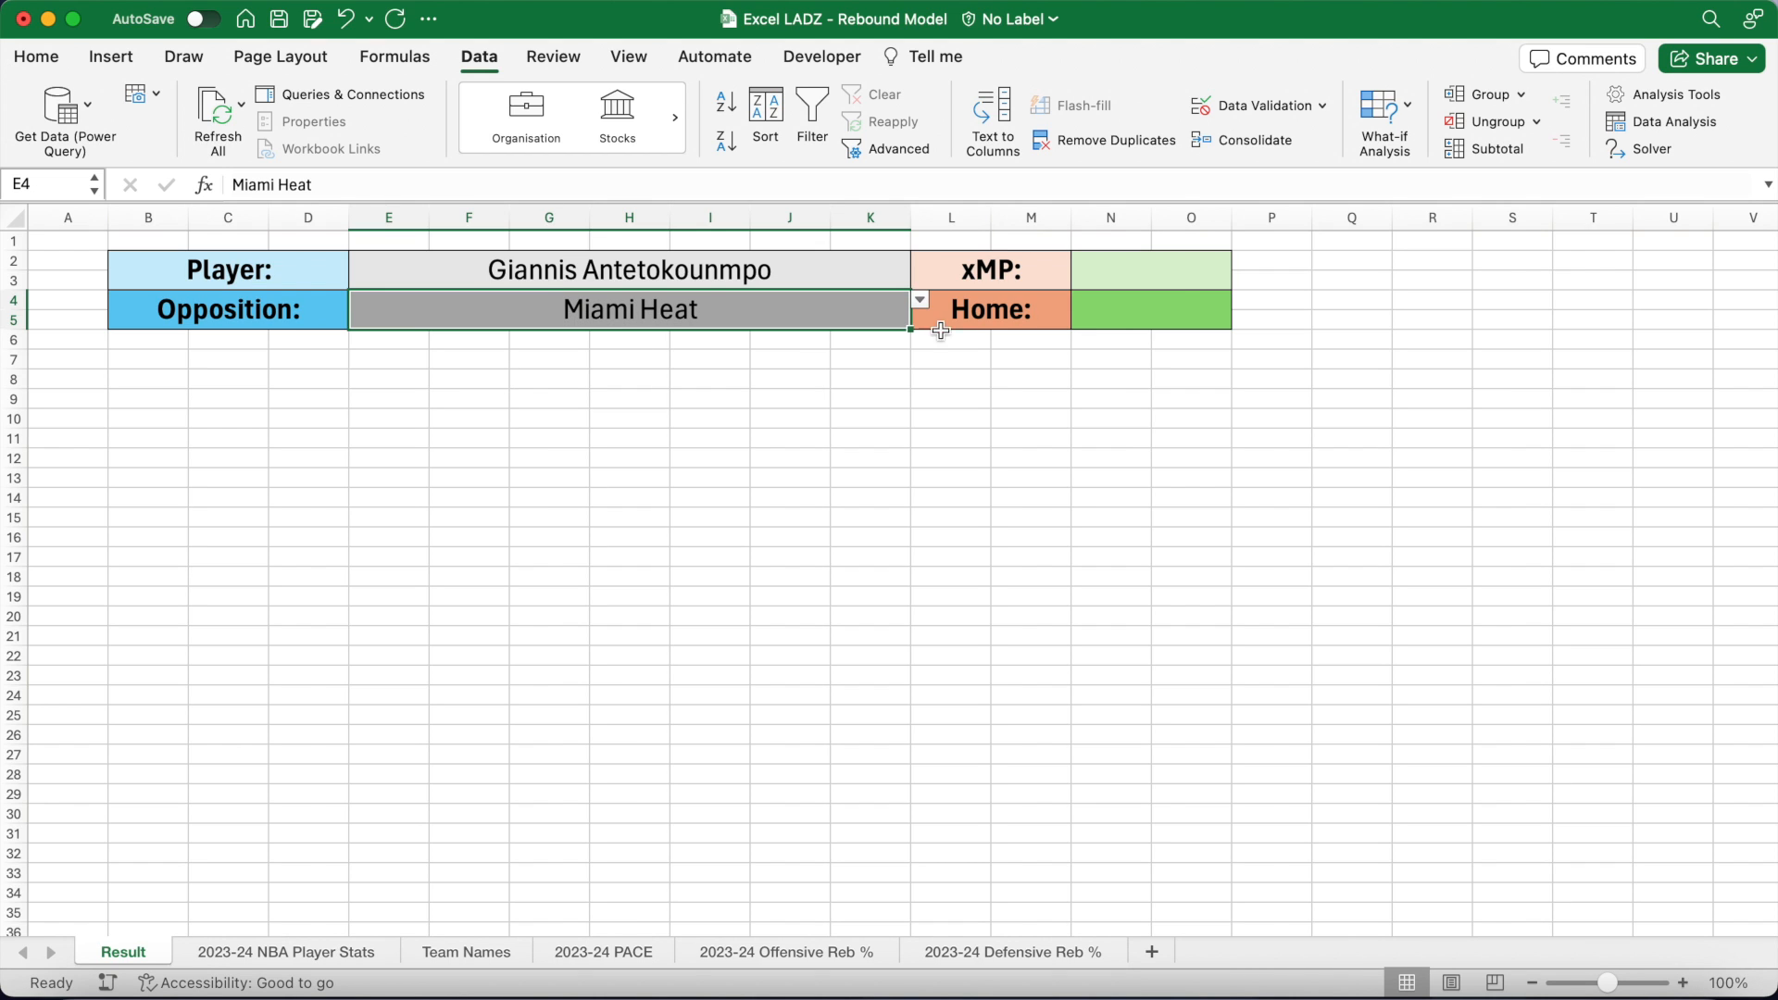
pyautogui.click(1182, 274)
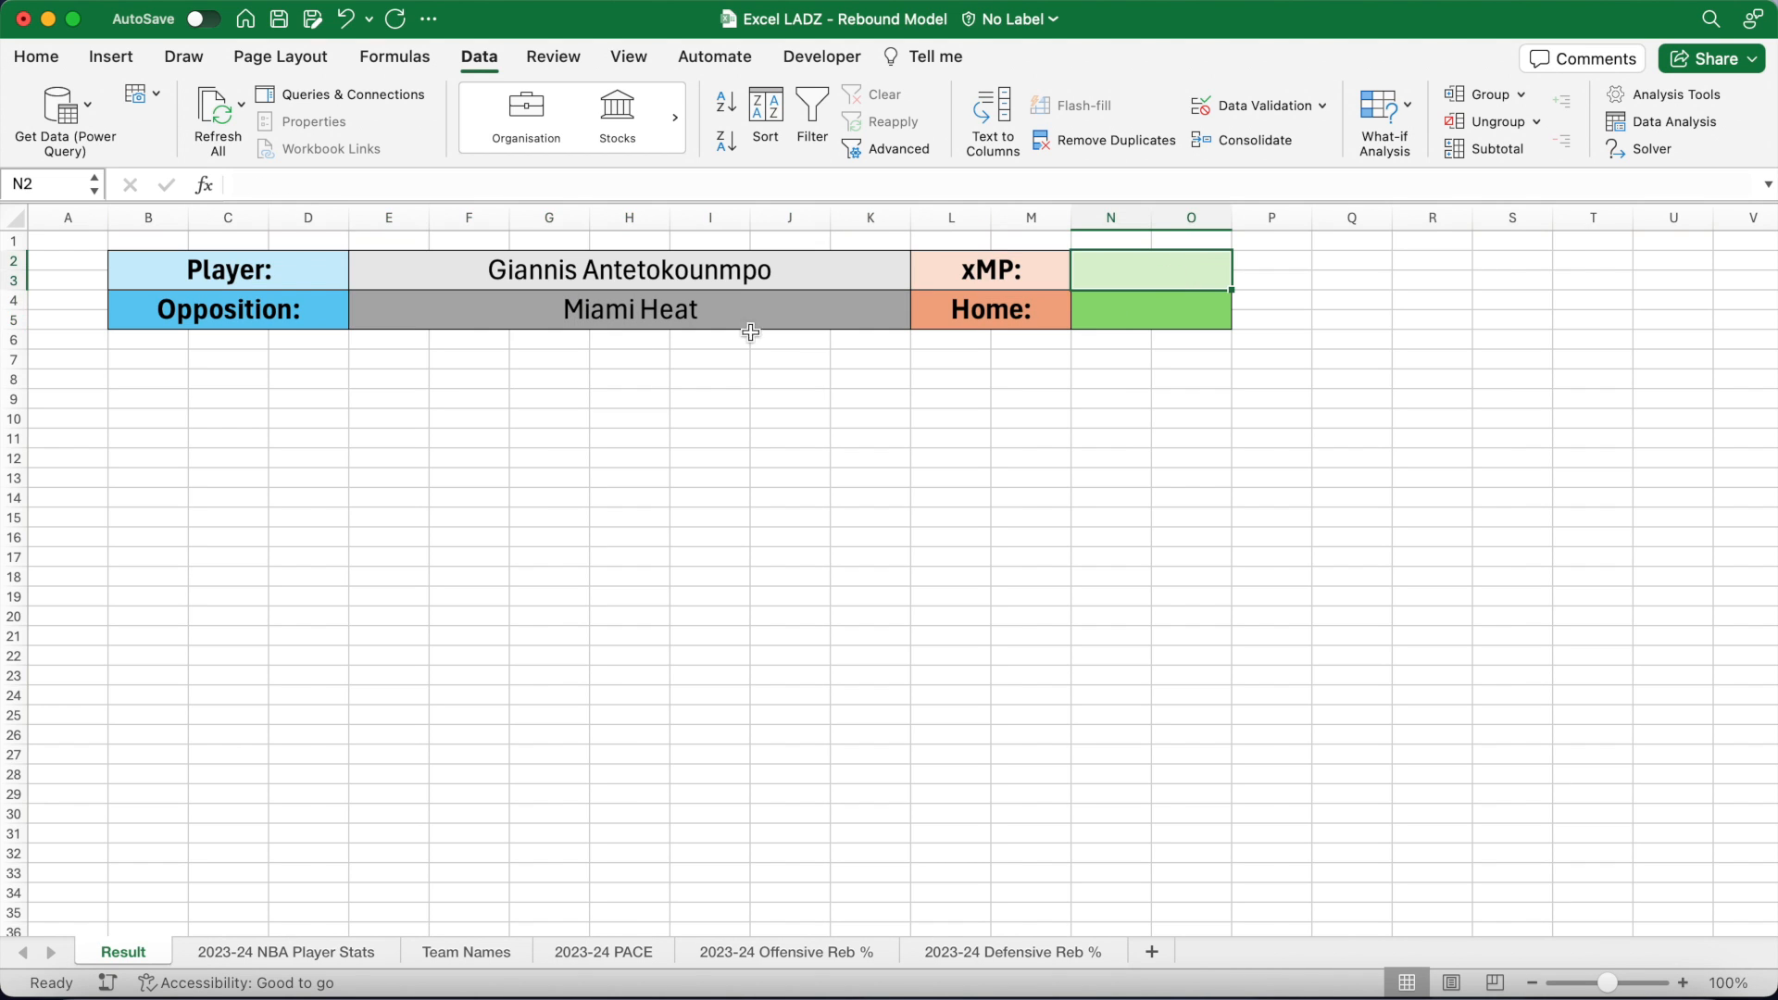
pyautogui.click(37, 57)
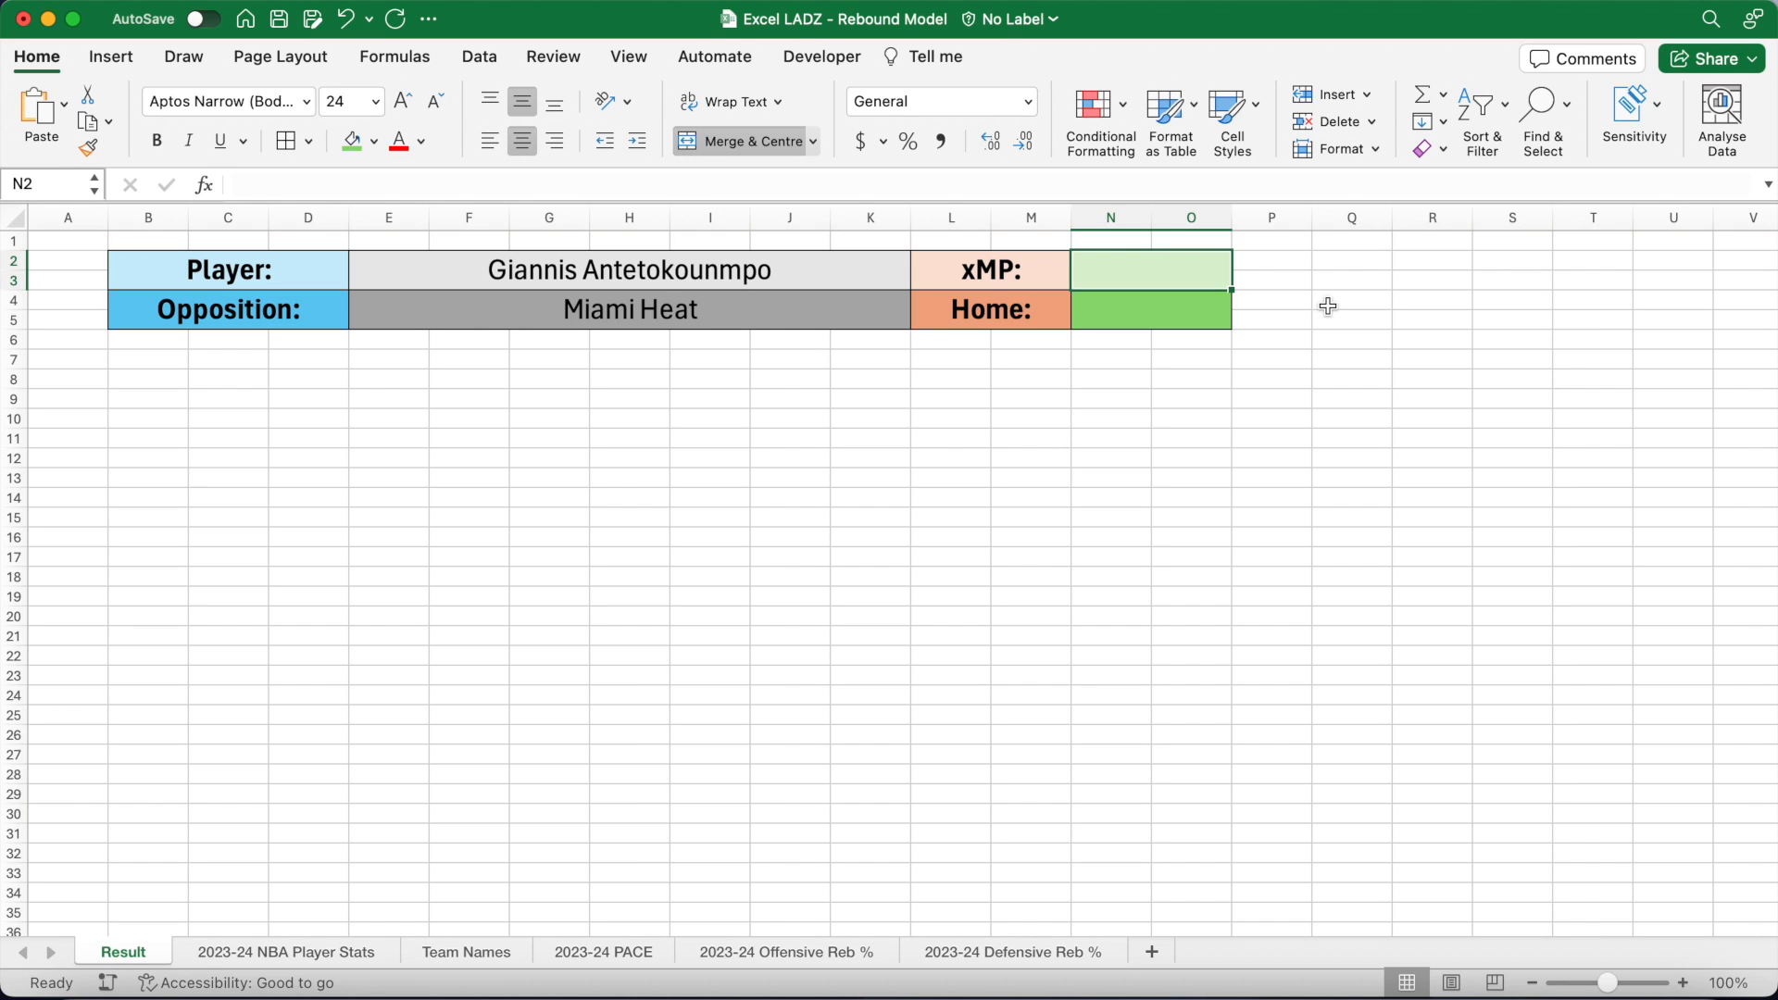
# Step: Enter =VLOOKUP(E2,'2023-24 NBA Player Stats'!B3:AD3000,7,FALSE) in N2, returning 35.4 minutes
pyautogui.click(1012, 183)
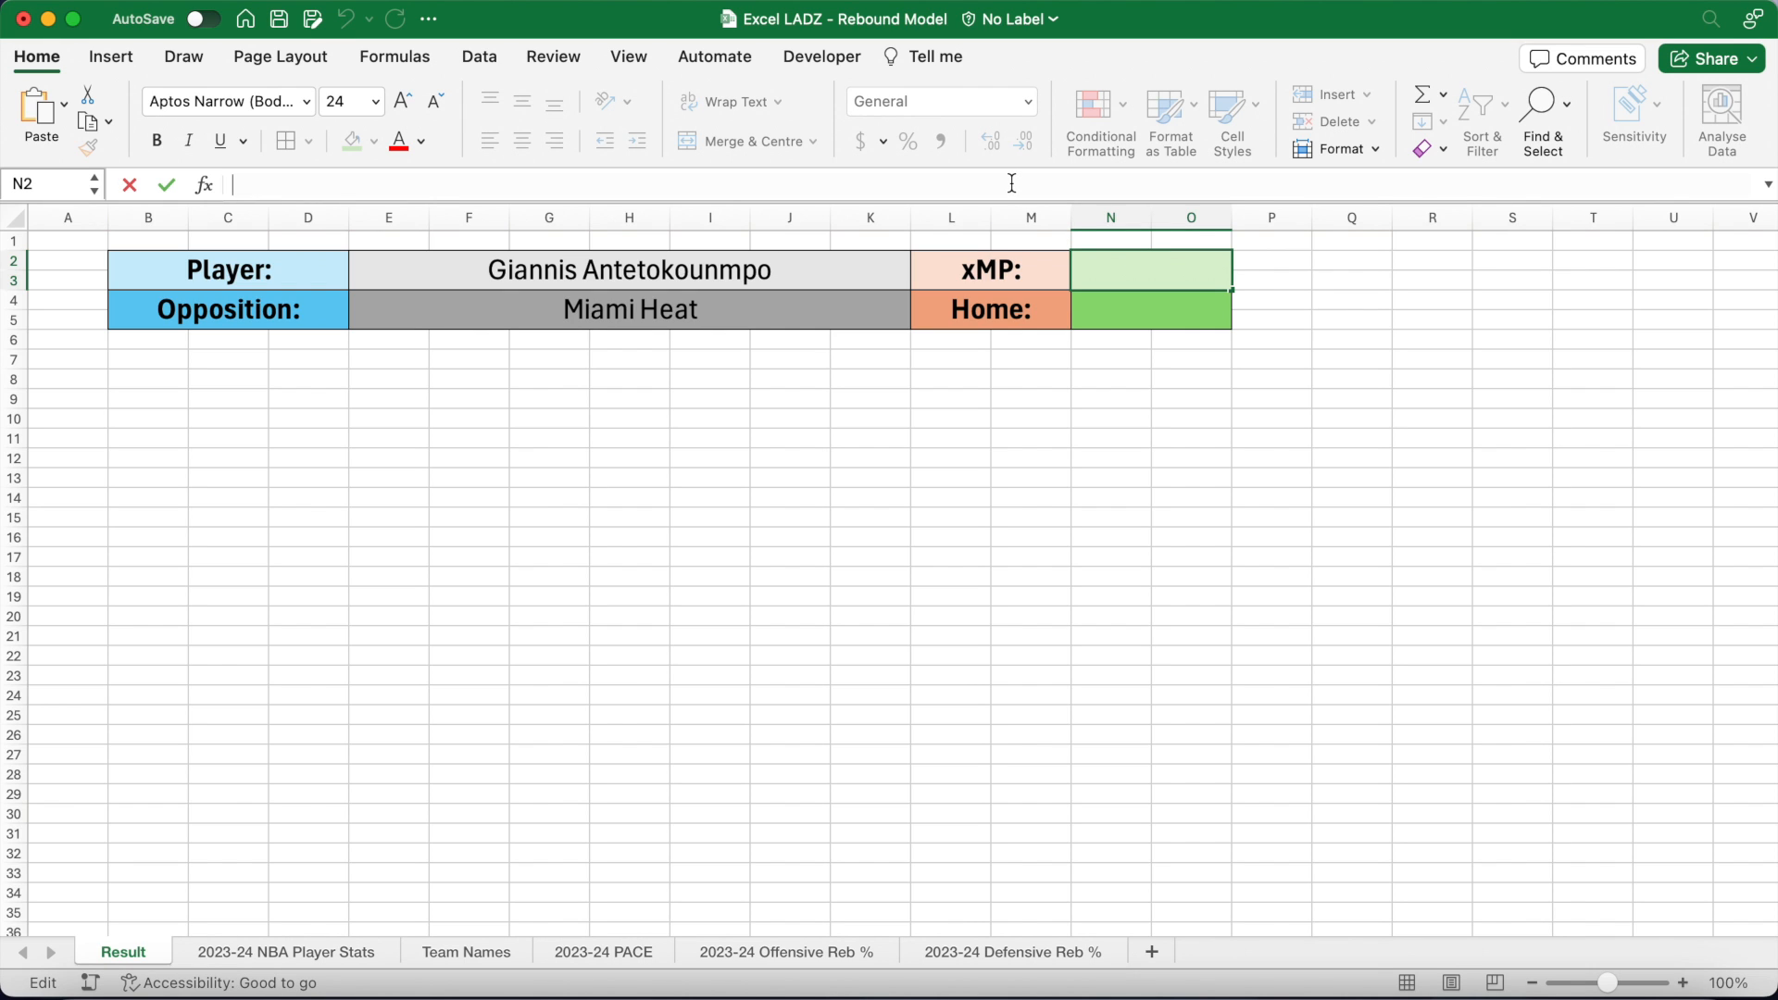
pyautogui.write('=VLOOKU')
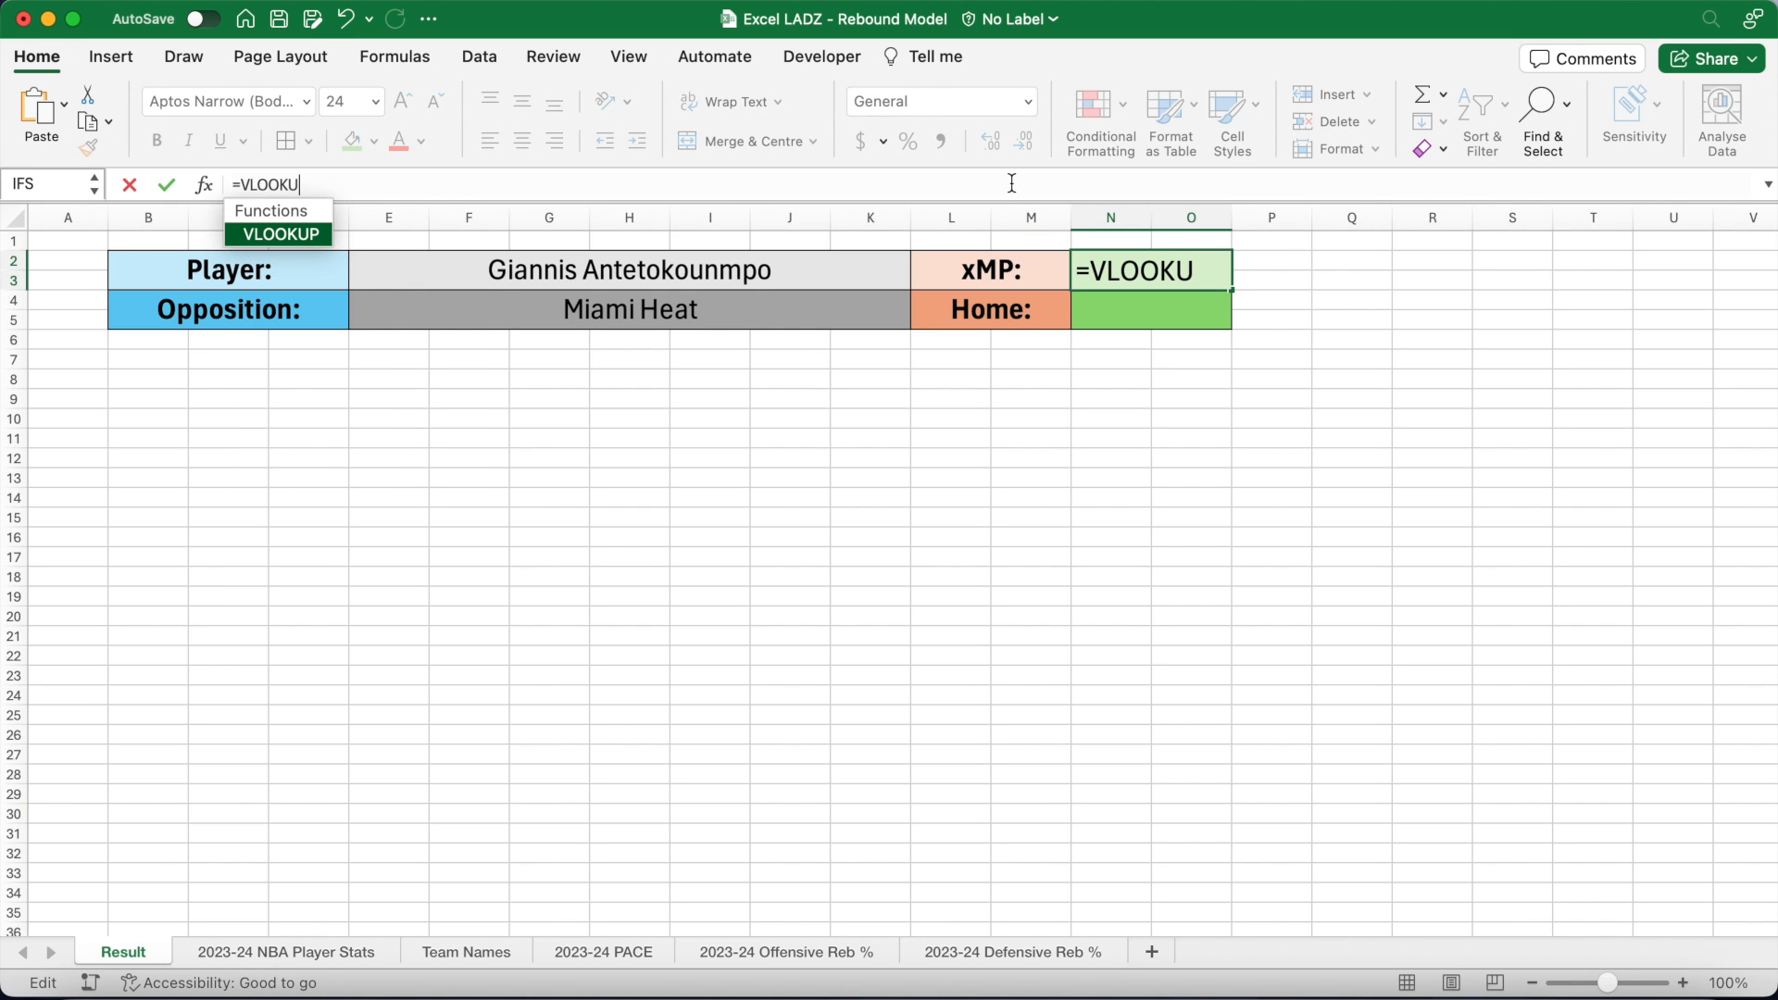
pyautogui.press('Tab')
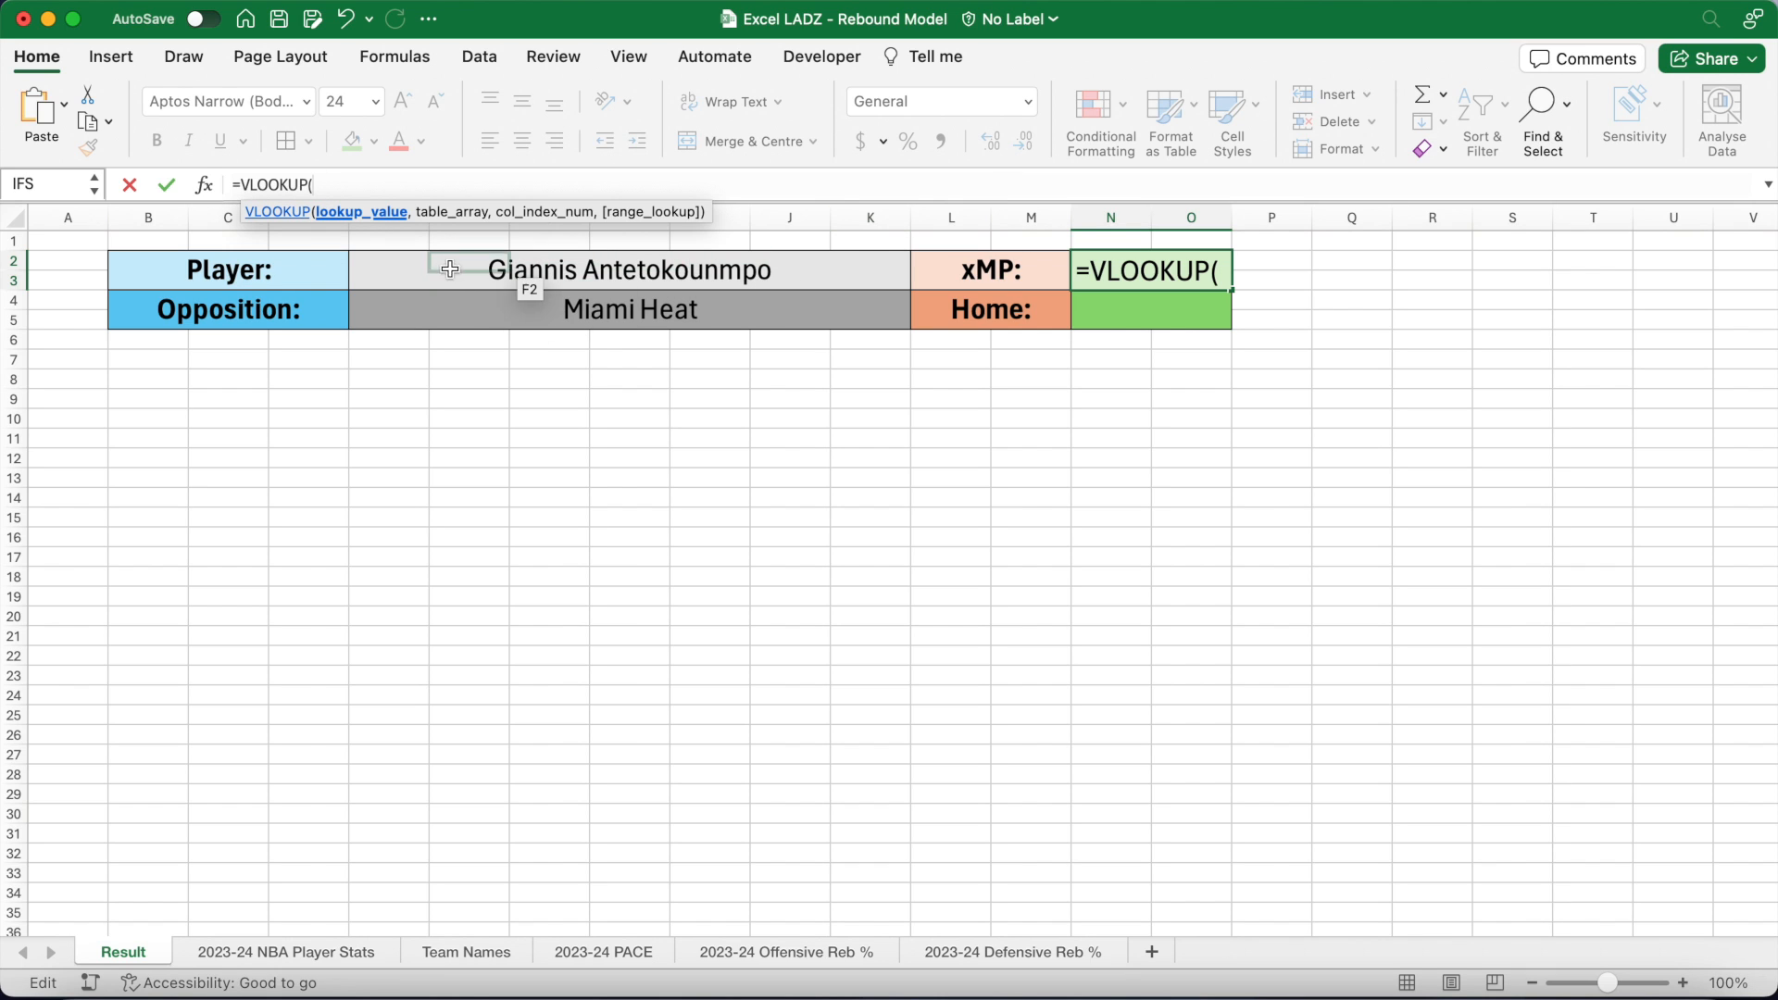
pyautogui.click(400, 265)
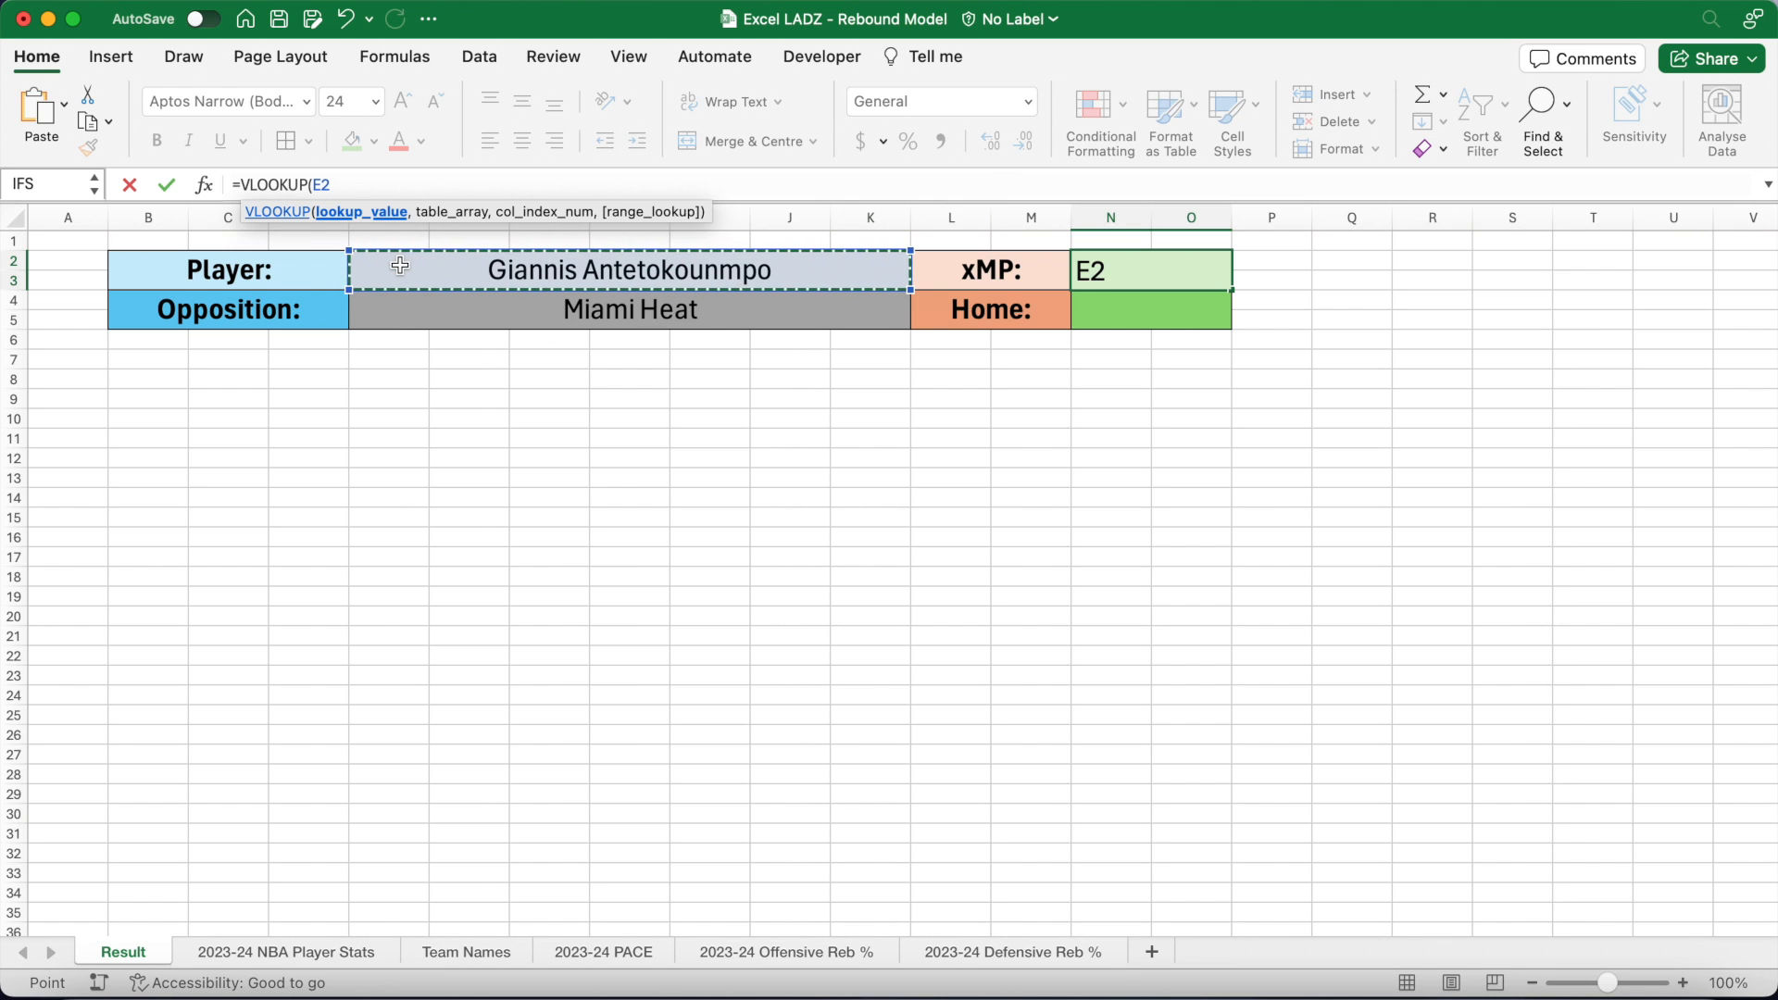
pyautogui.write(',')
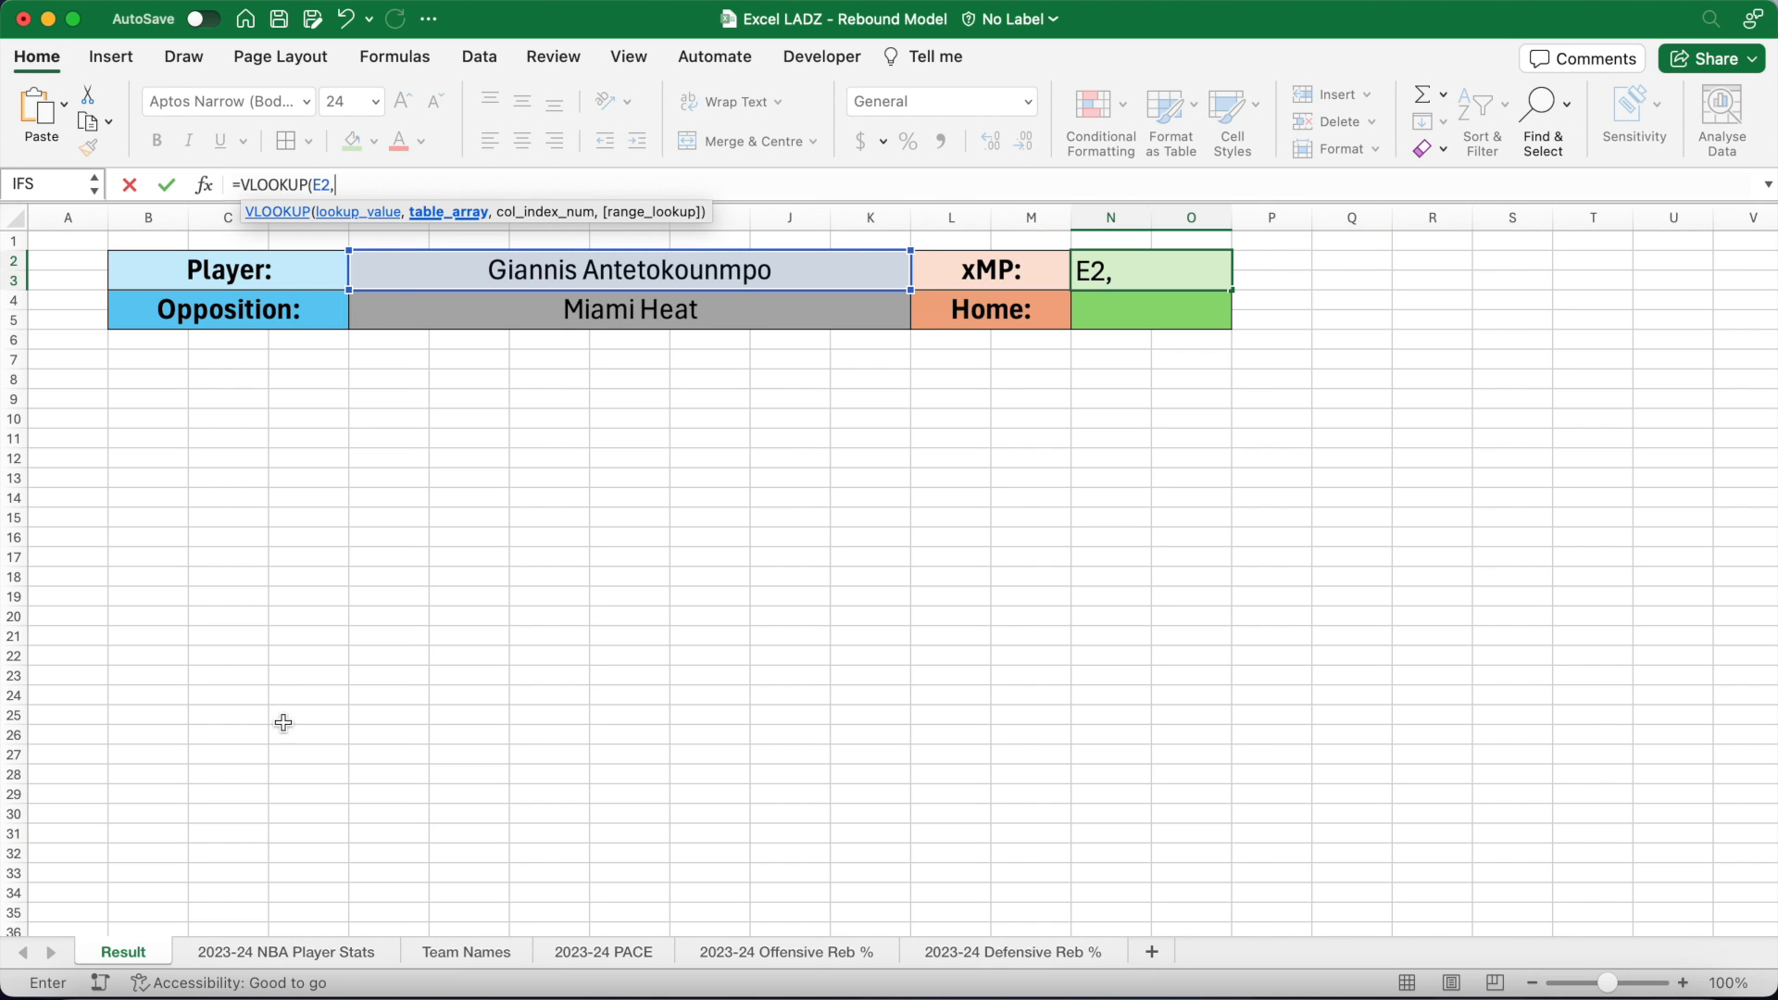
pyautogui.click(316, 955)
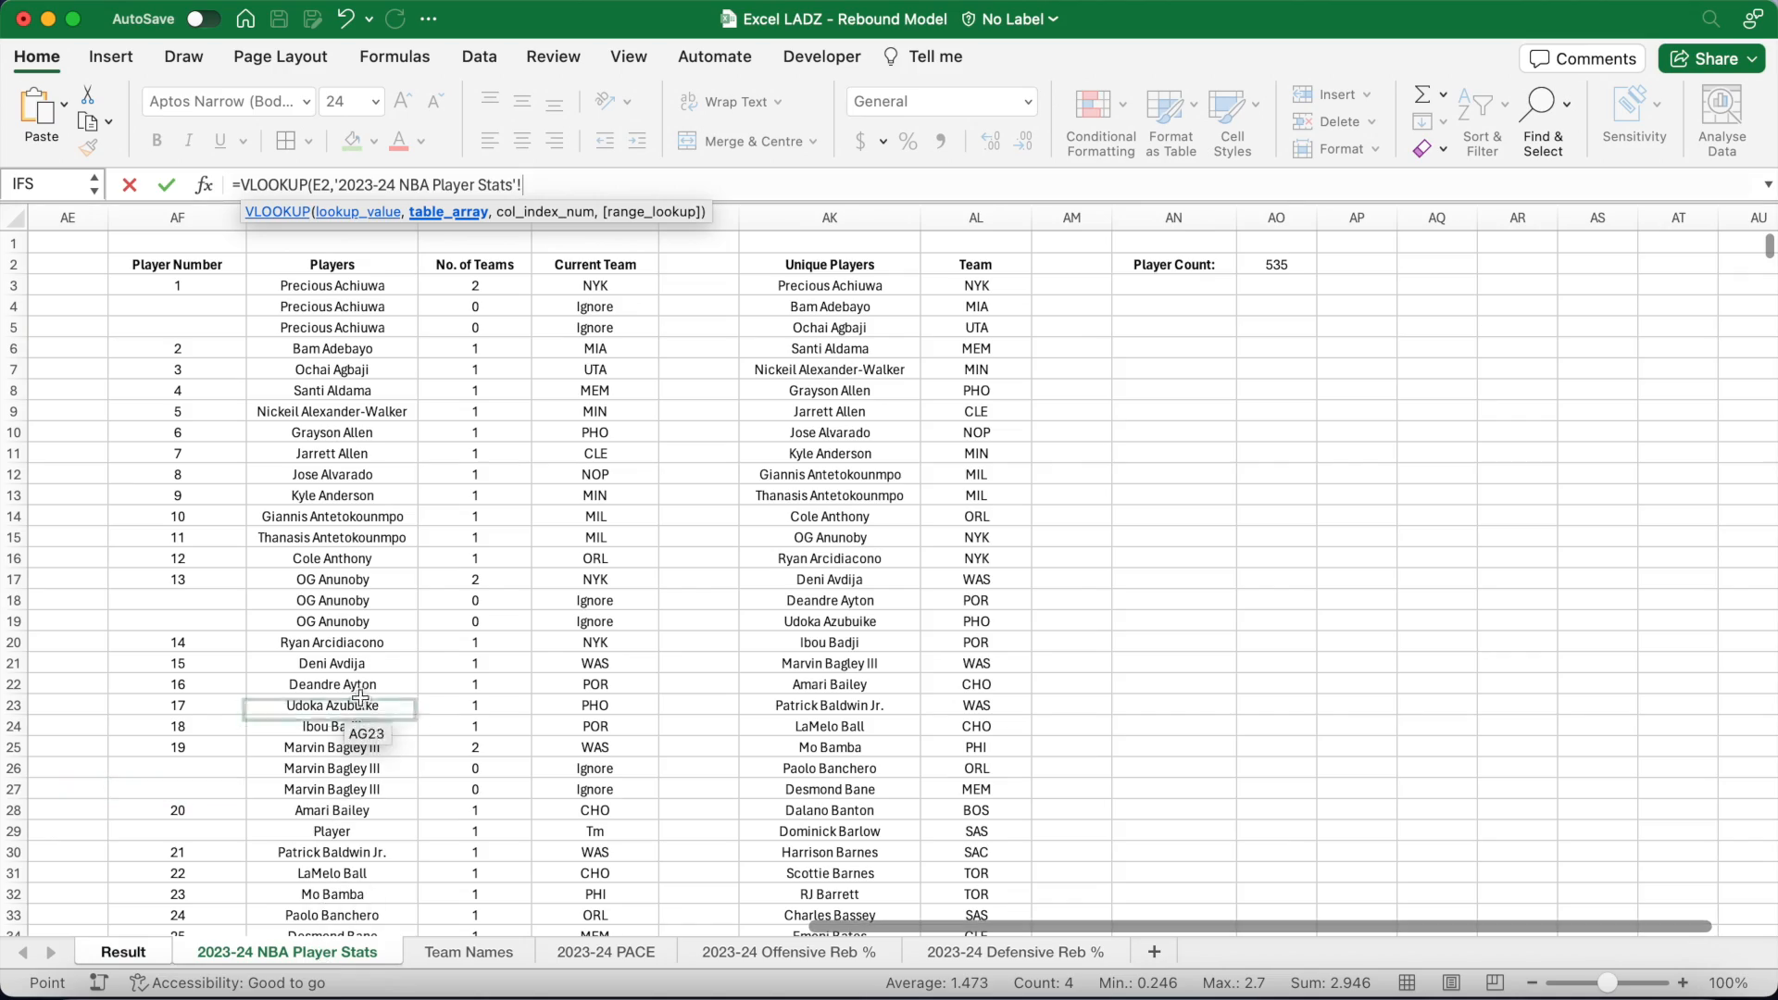
pyautogui.hscroll(-15, 362, 689)
pyautogui.hscroll(-5, 363, 689)
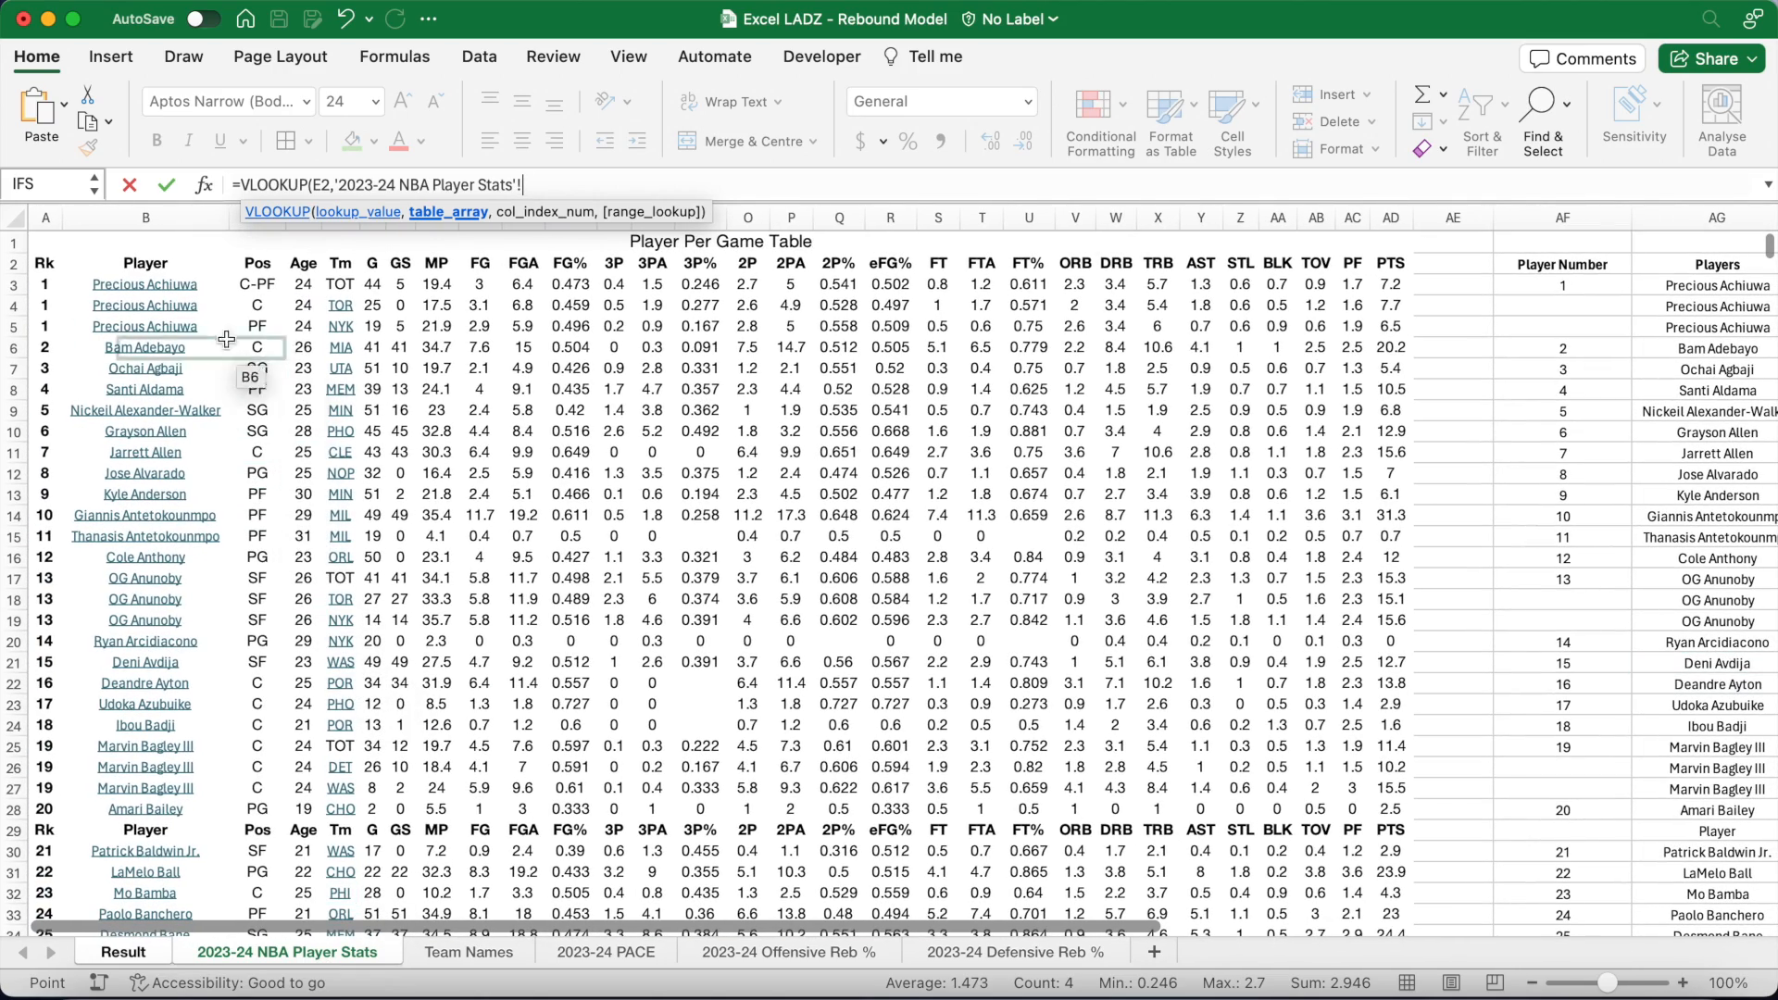
pyautogui.click(196, 280)
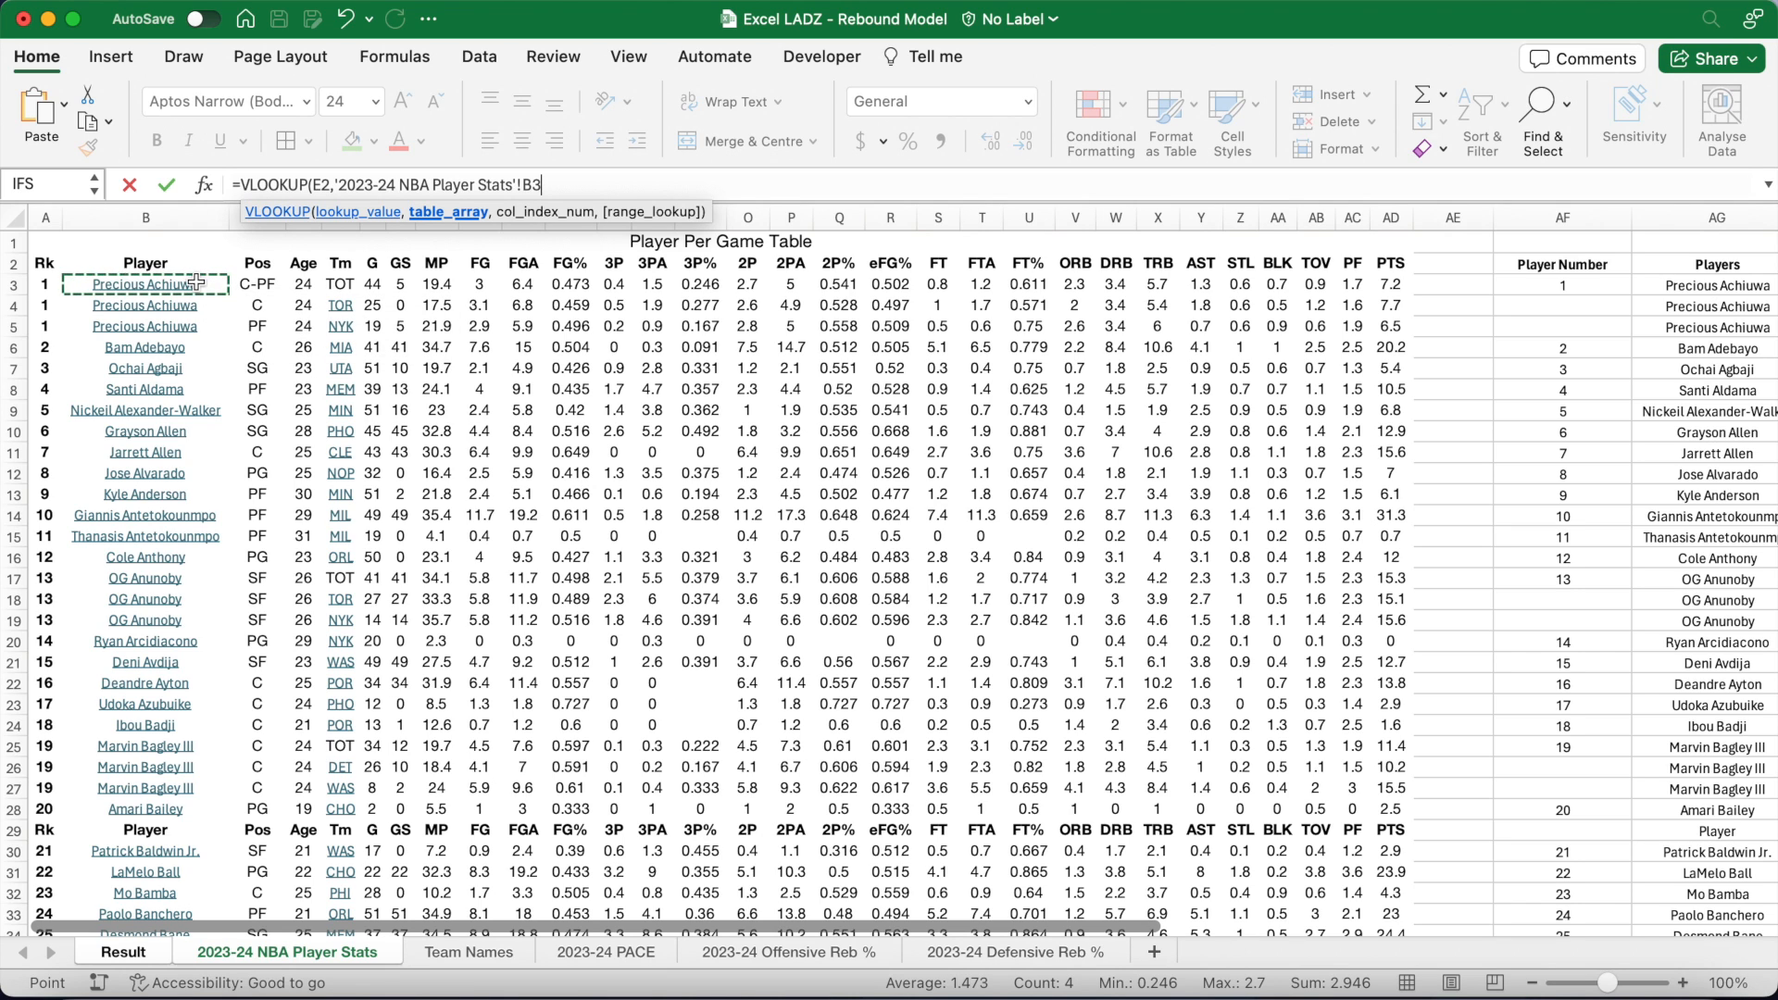
pyautogui.write(':AD3000')
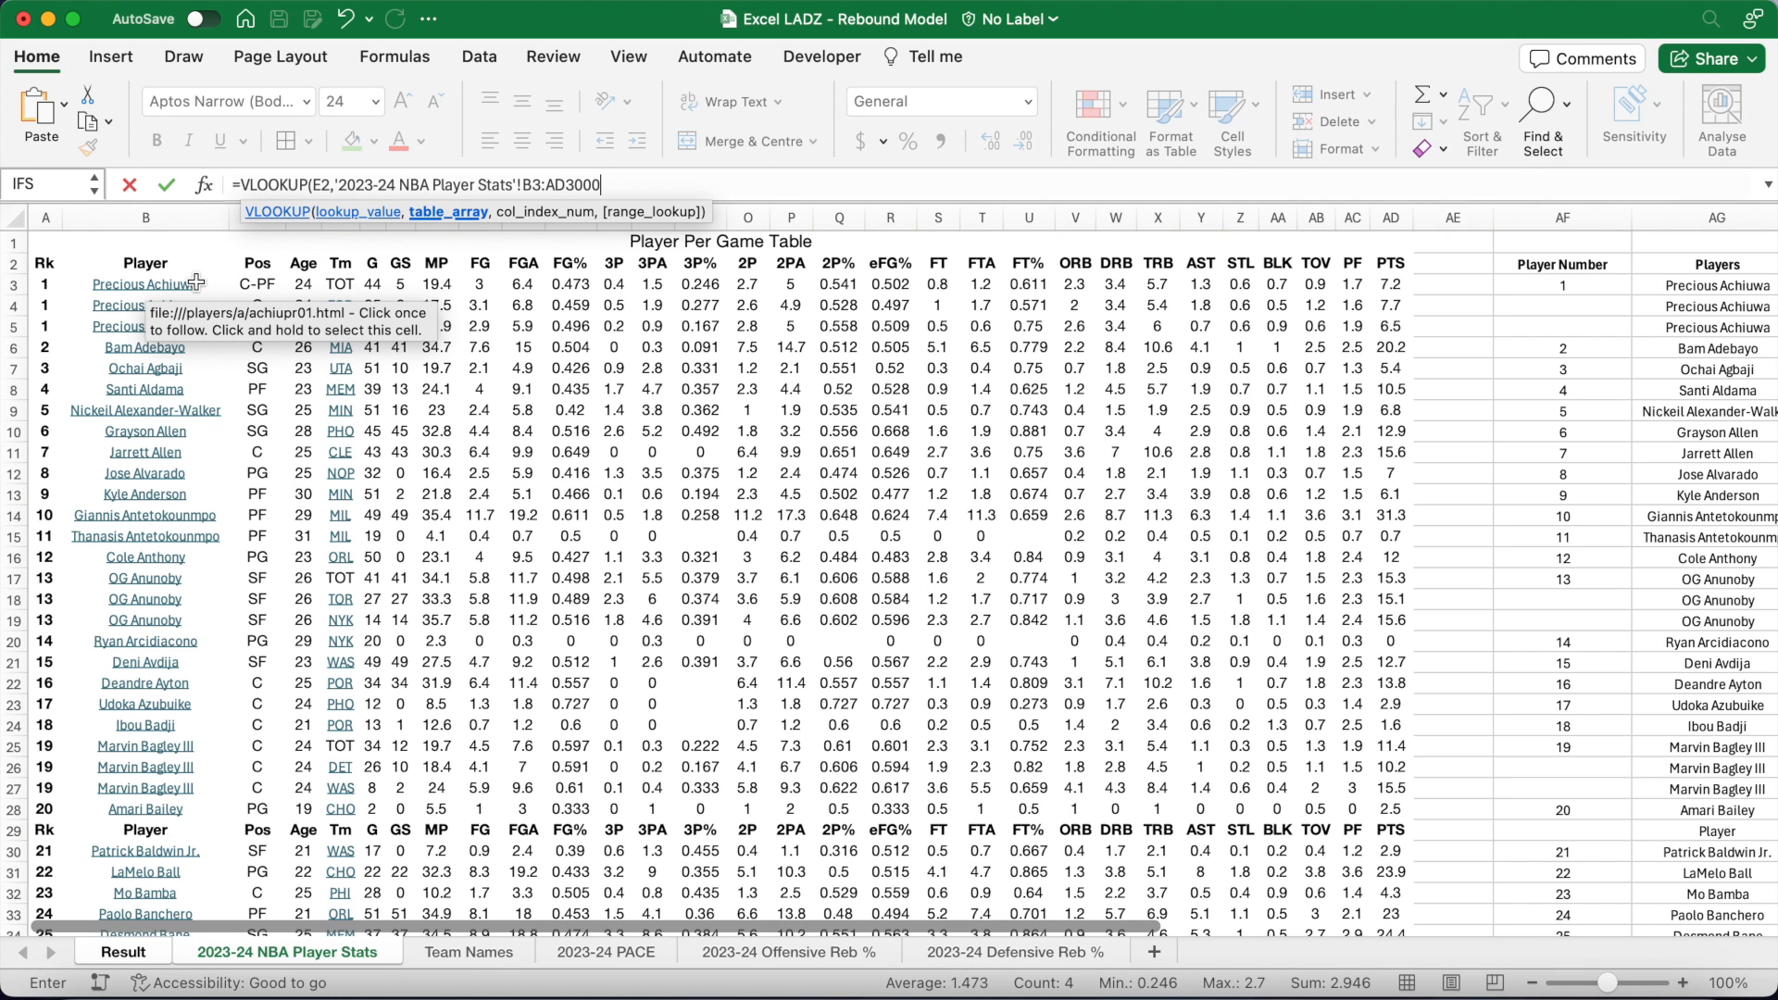
pyautogui.write(',')
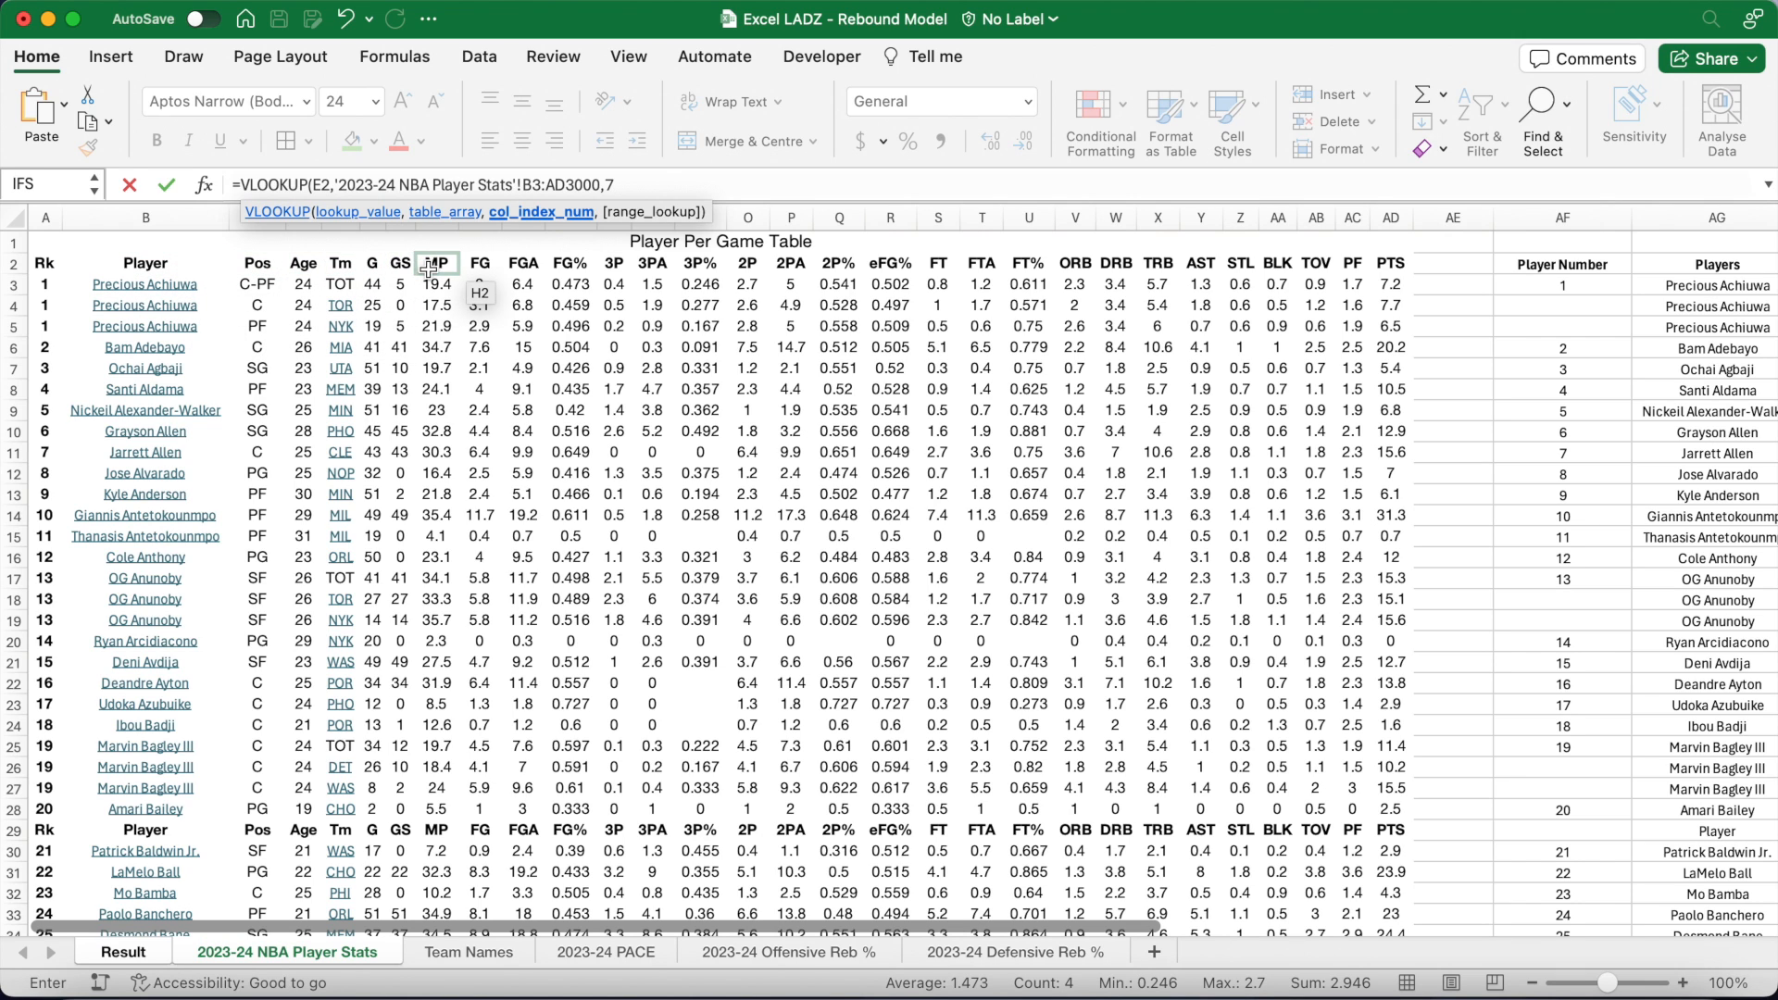
pyautogui.write('7,F')
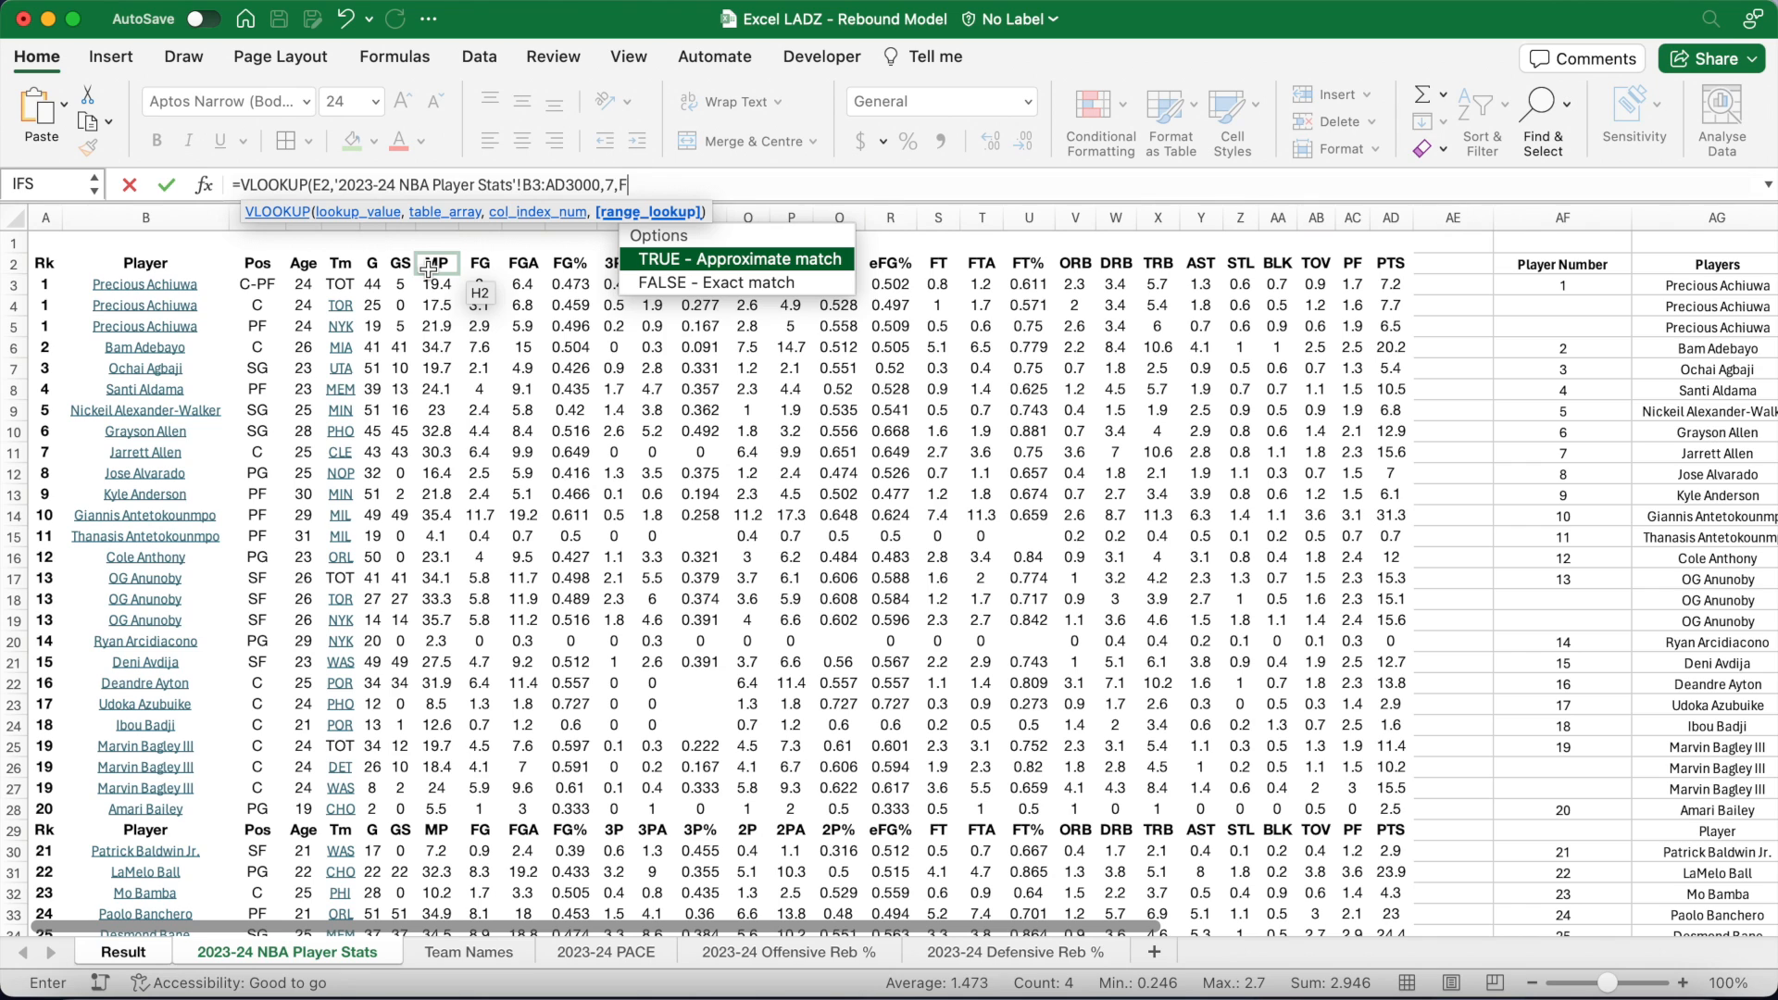
pyautogui.write('ALSE)')
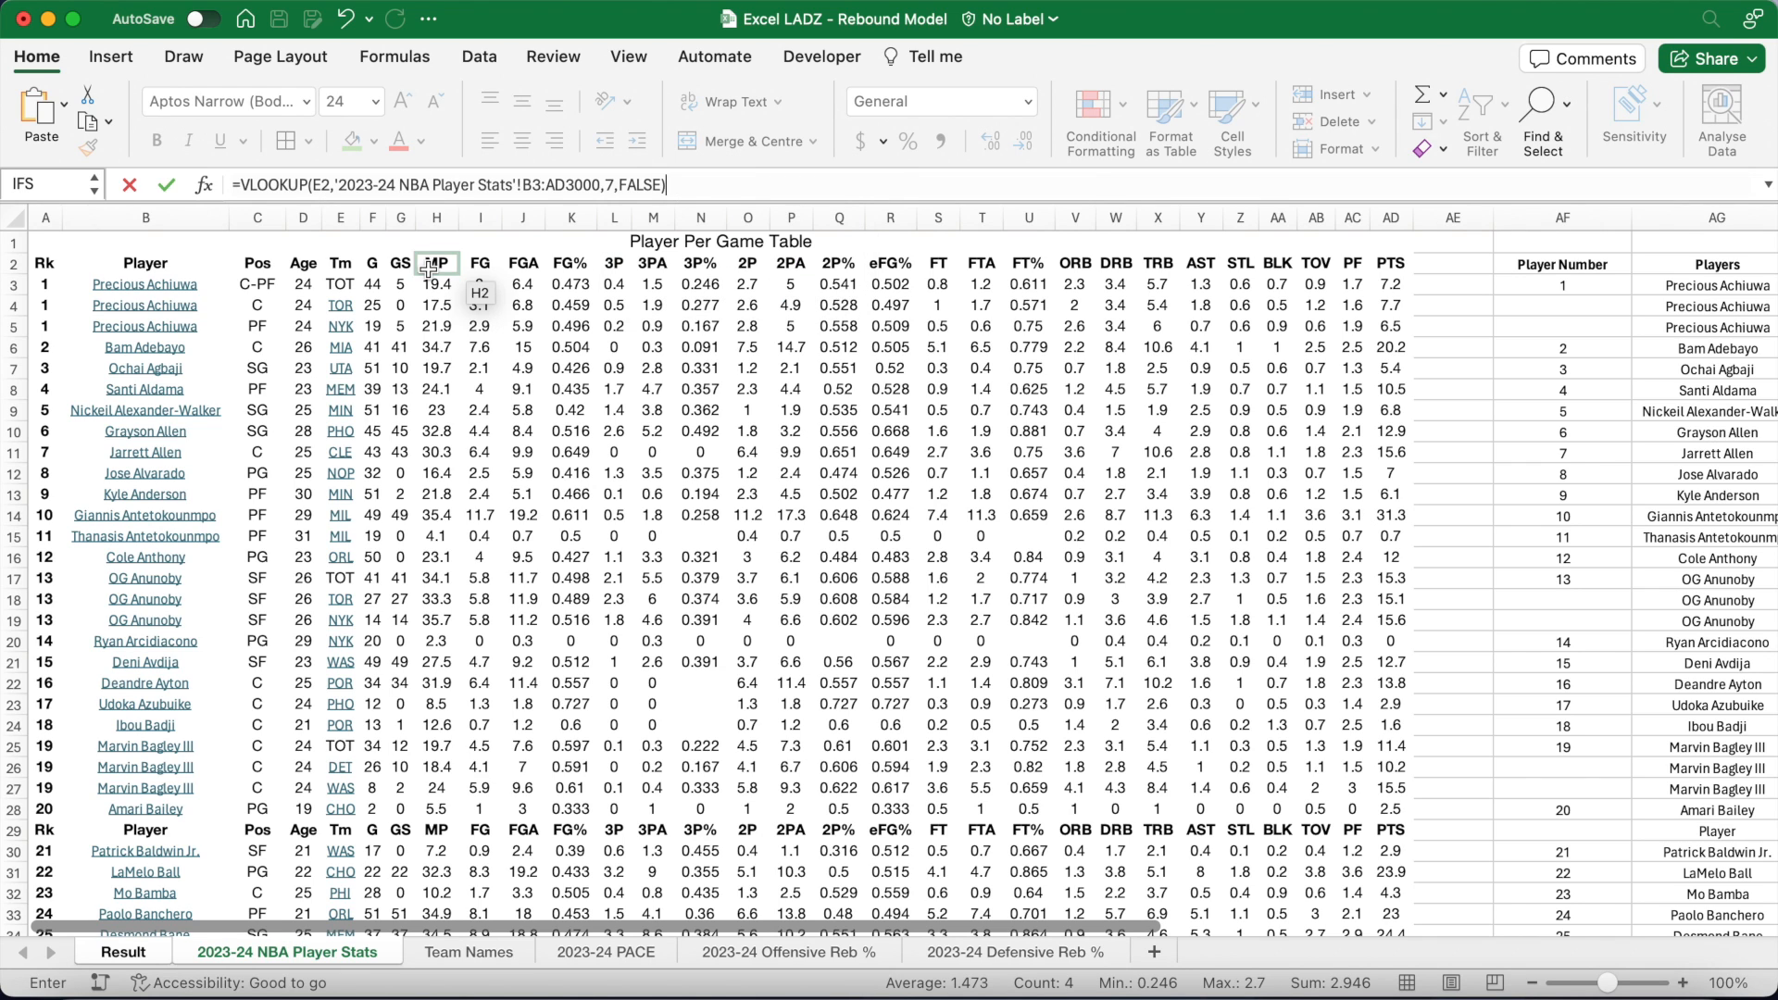
pyautogui.press('Return')
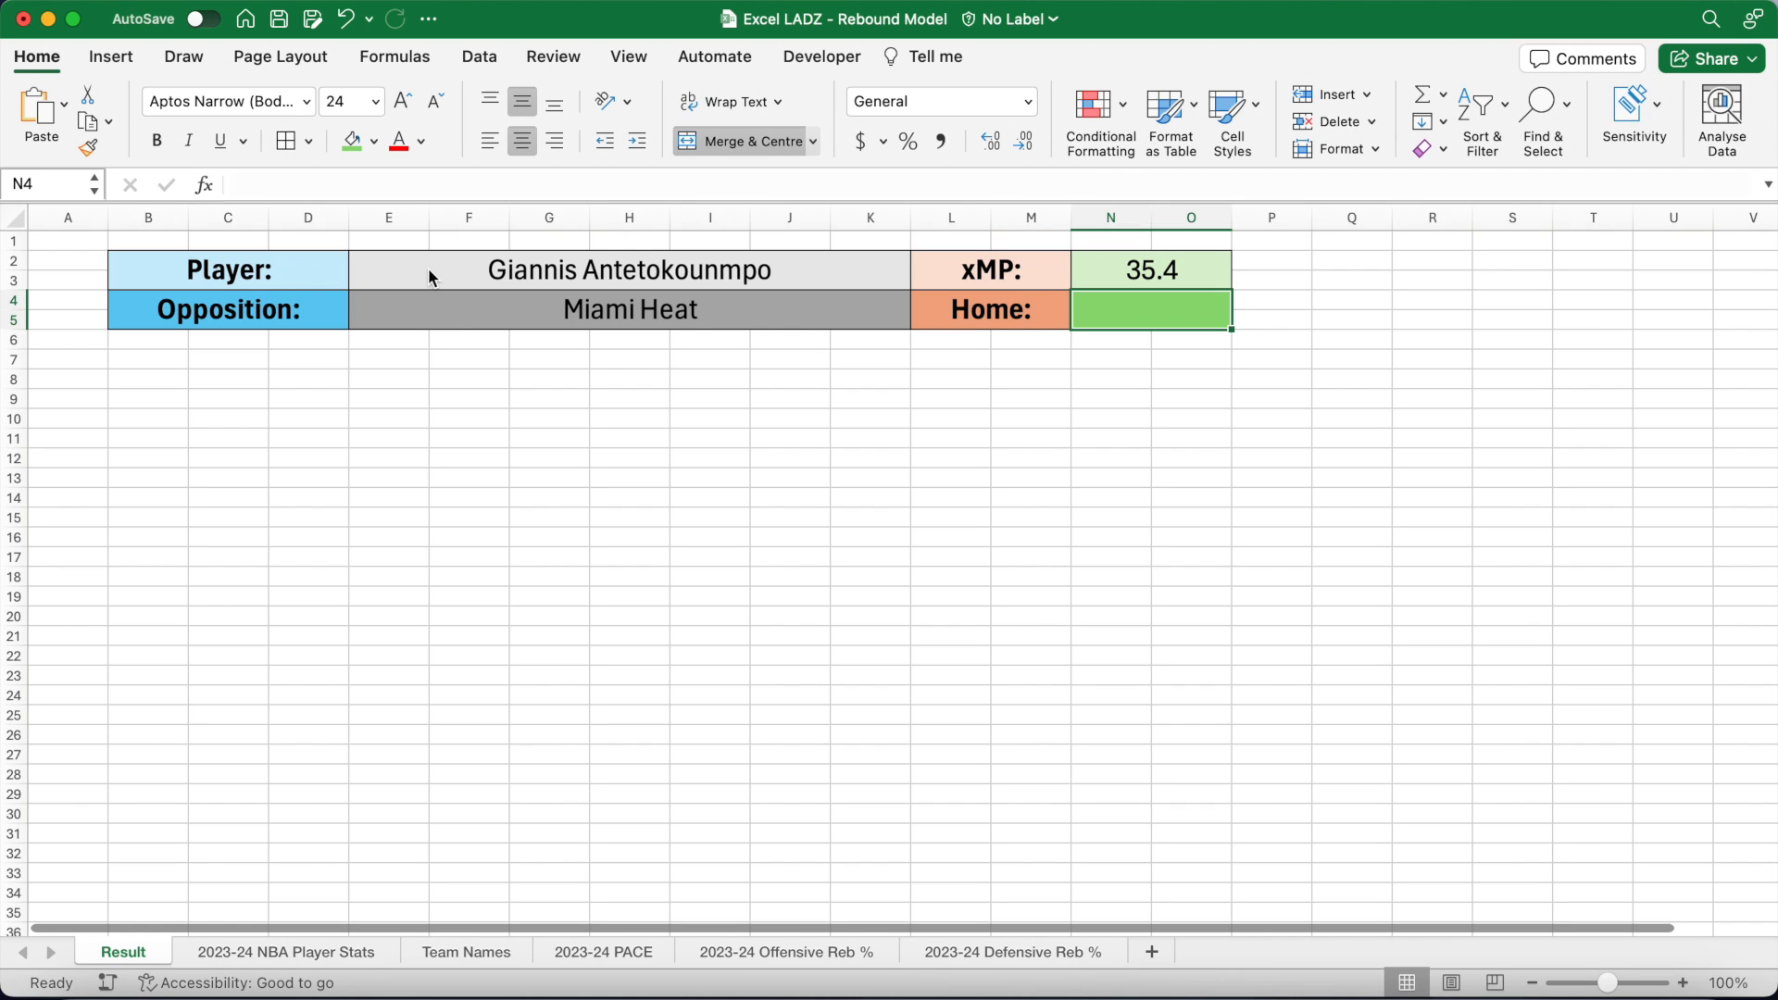
pyautogui.click(671, 271)
pyautogui.click(924, 265)
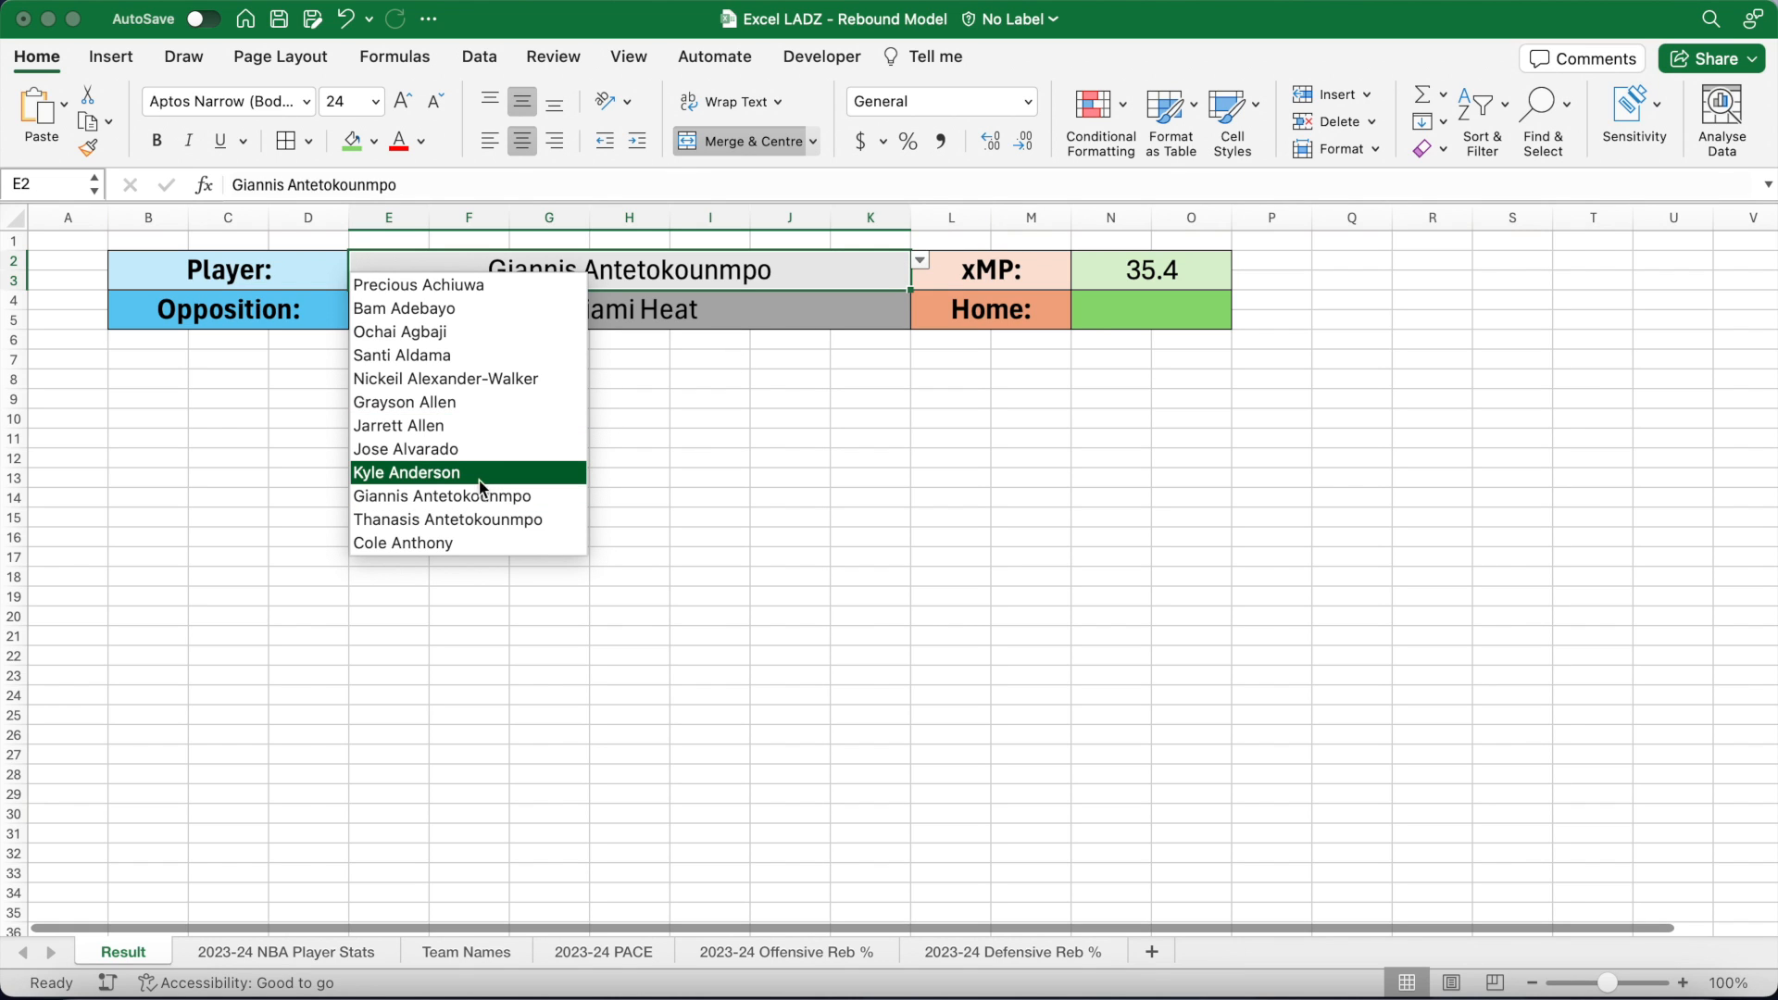
pyautogui.click(465, 517)
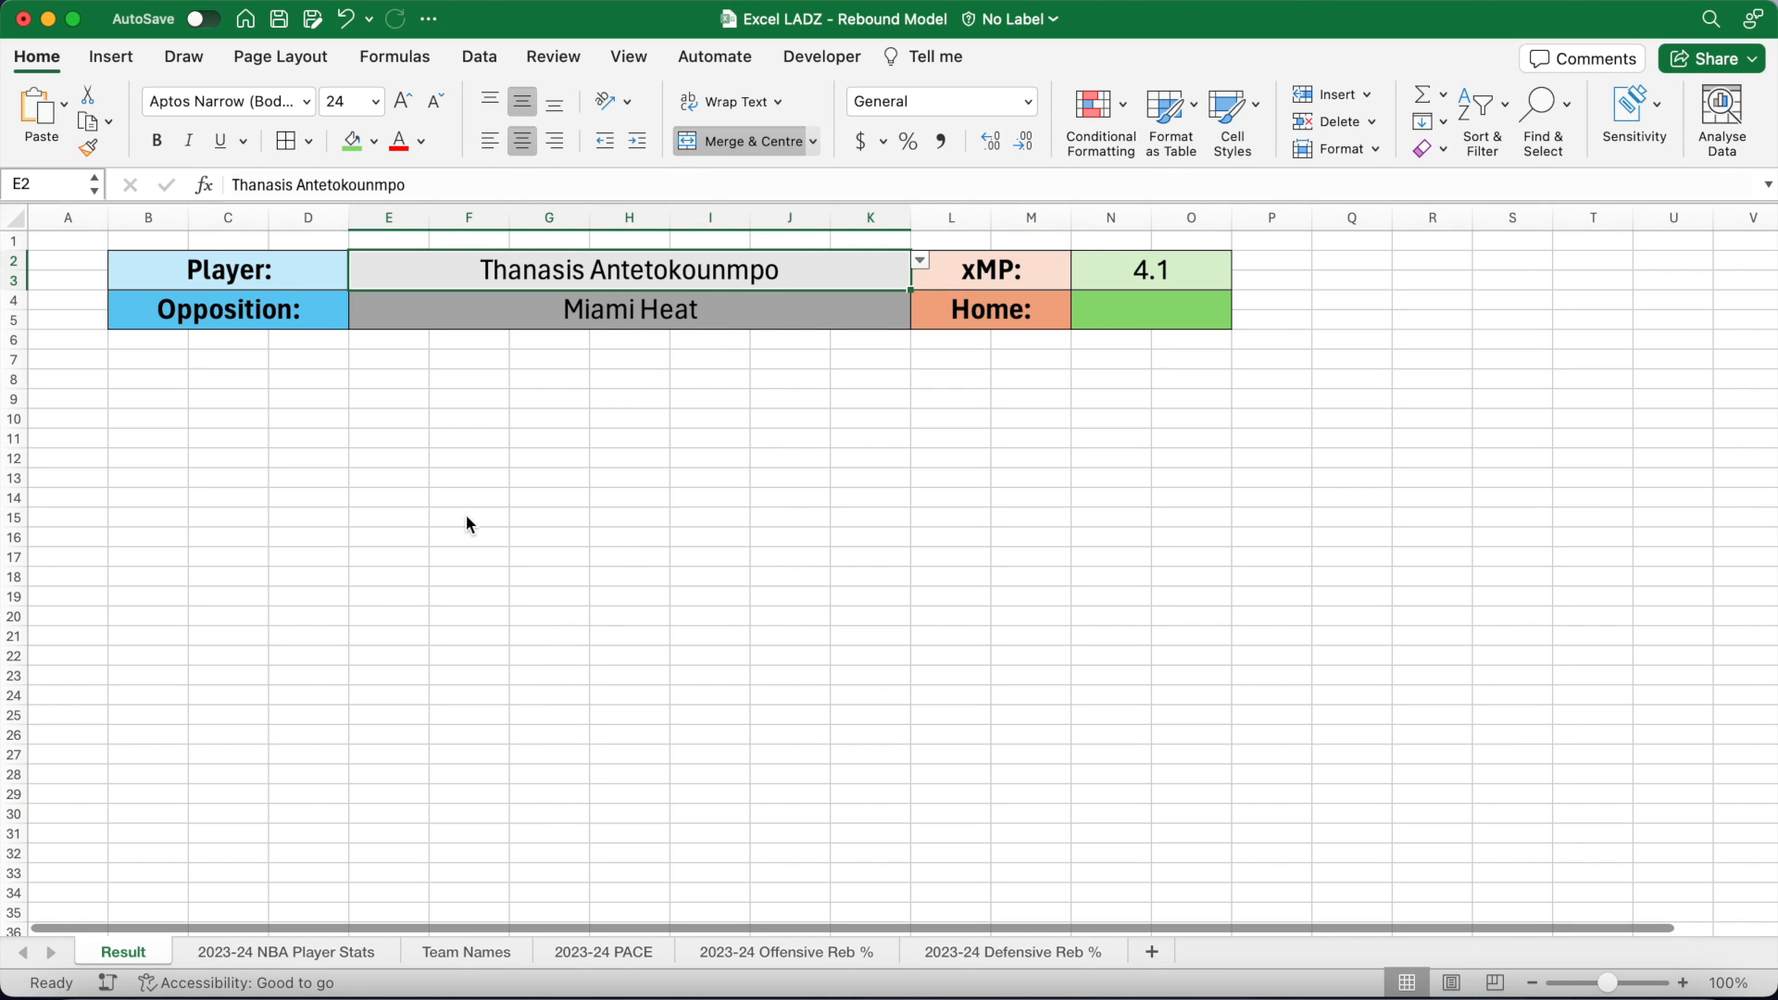
pyautogui.click(920, 262)
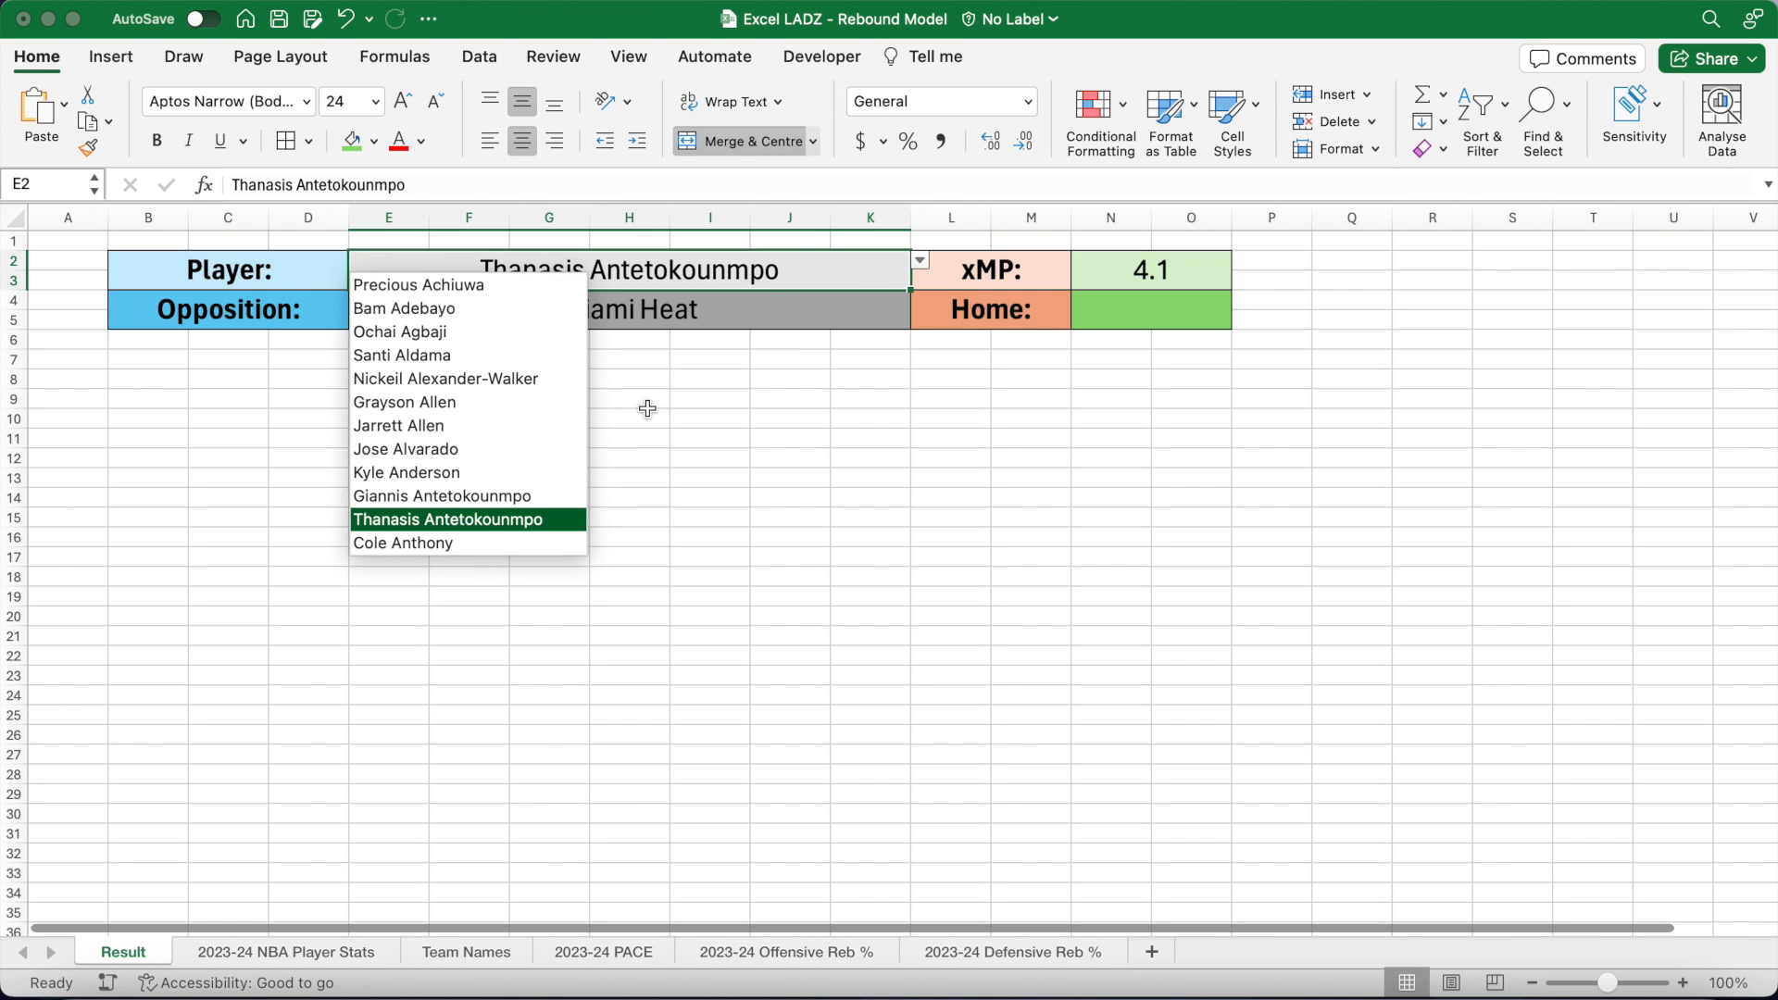
pyautogui.click(524, 497)
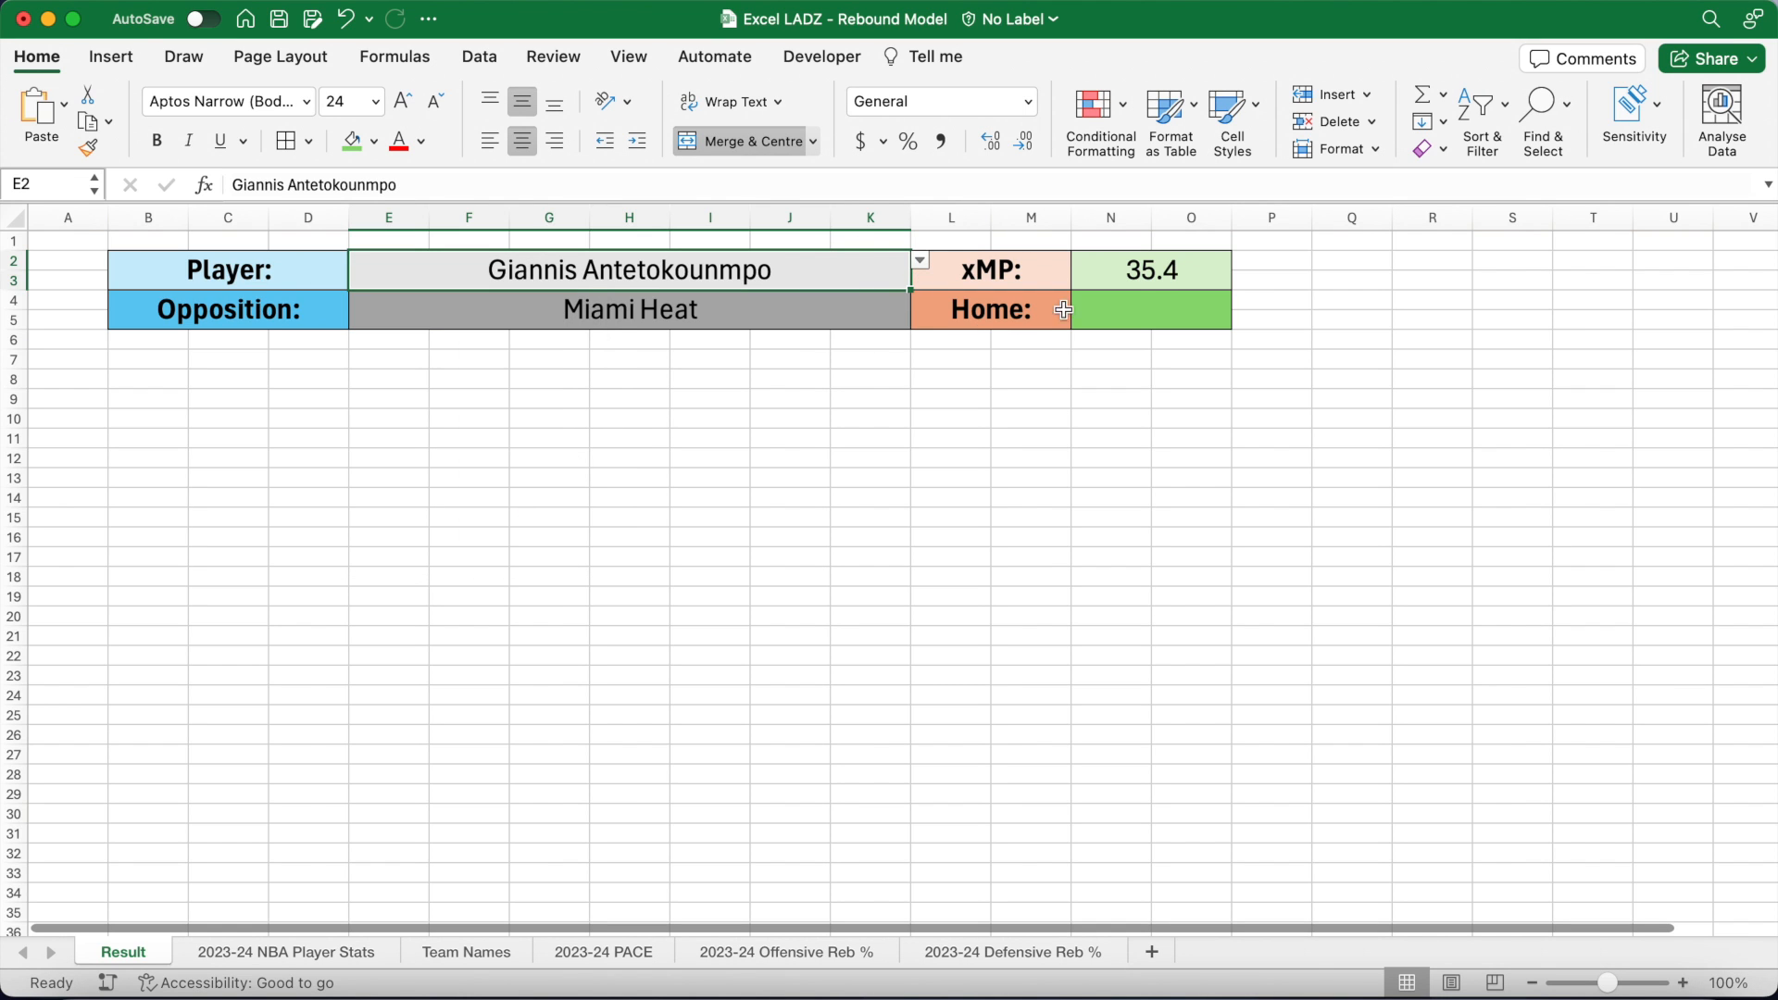
pyautogui.click(1136, 308)
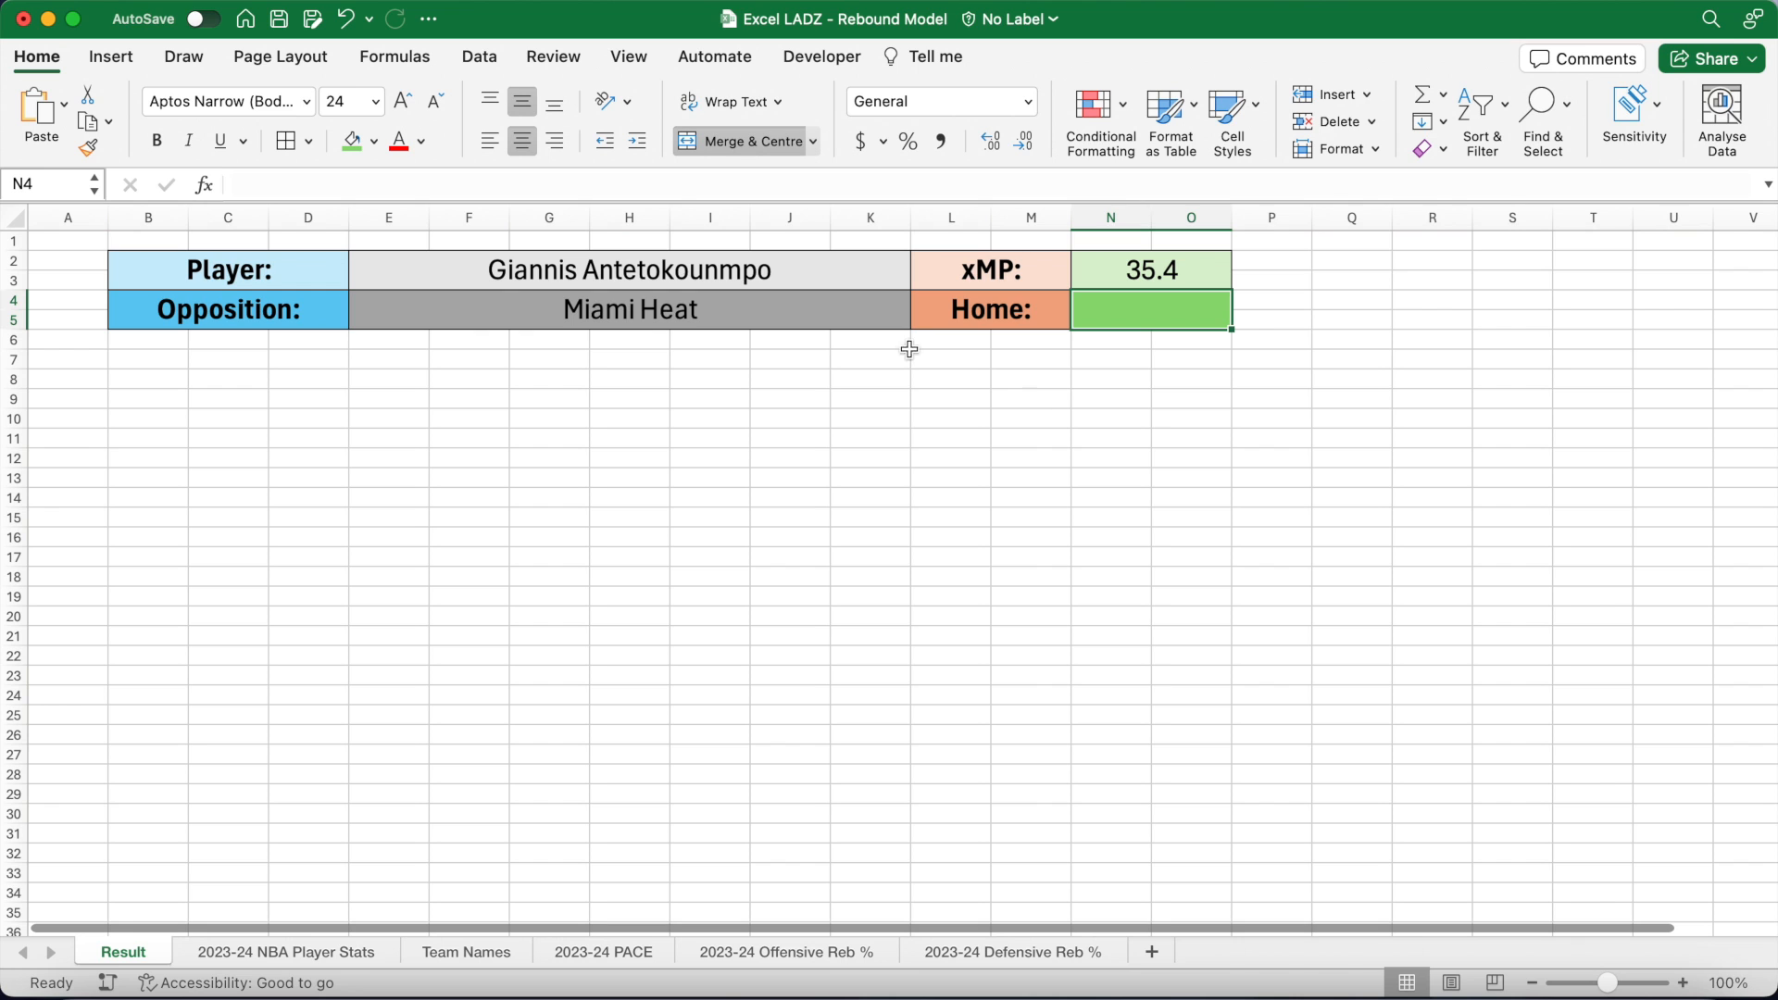
# Step: Restrict the Home cell N4 to a drop-down list of Yes,No
pyautogui.click(480, 59)
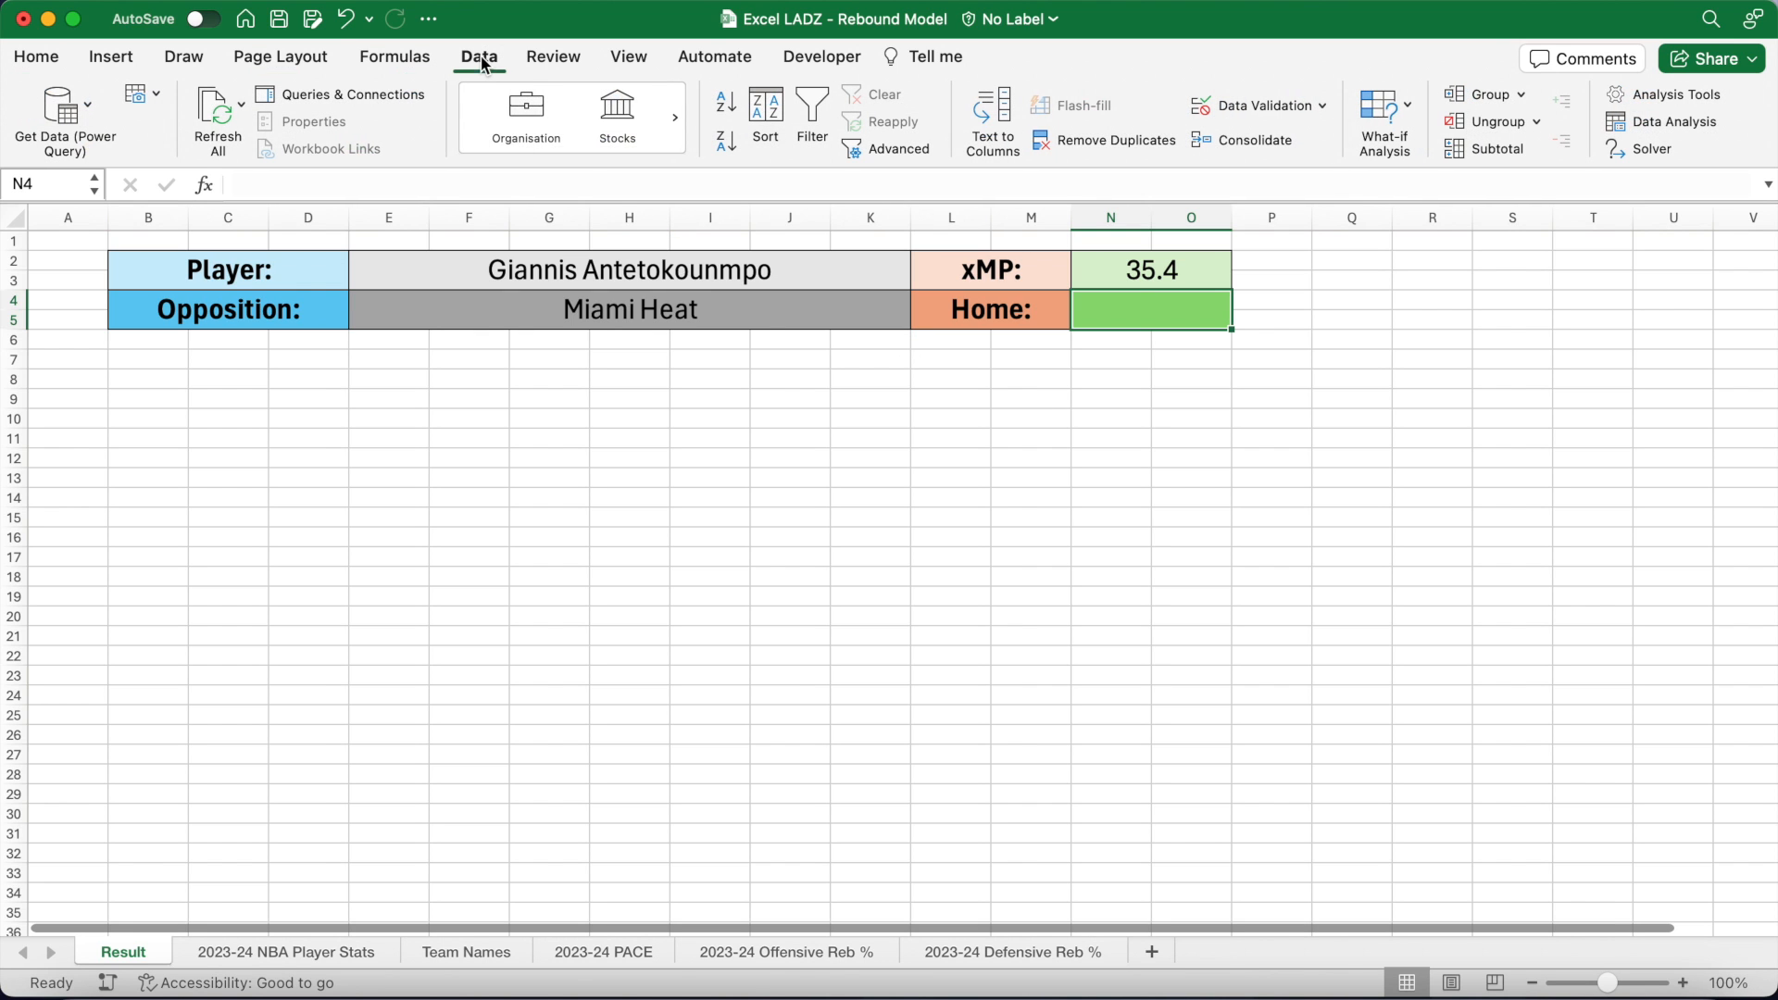
pyautogui.click(1227, 106)
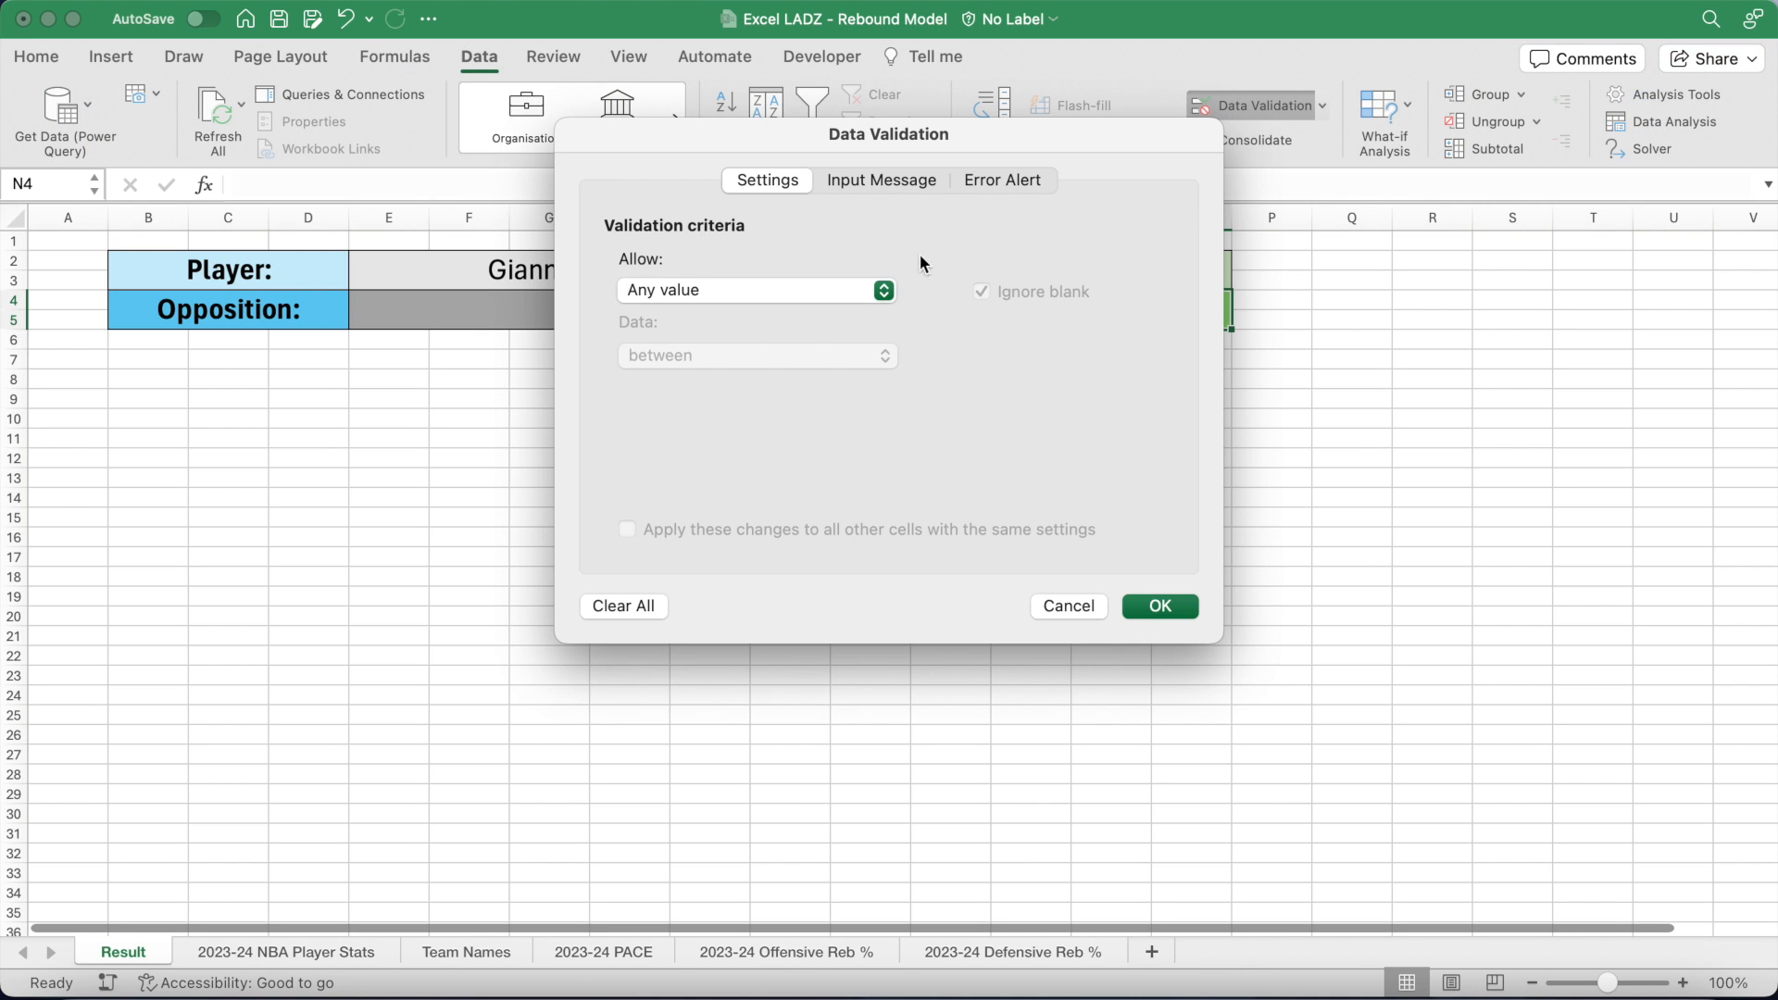
pyautogui.click(844, 292)
pyautogui.click(797, 369)
pyautogui.click(738, 420)
pyautogui.write('Yes,No')
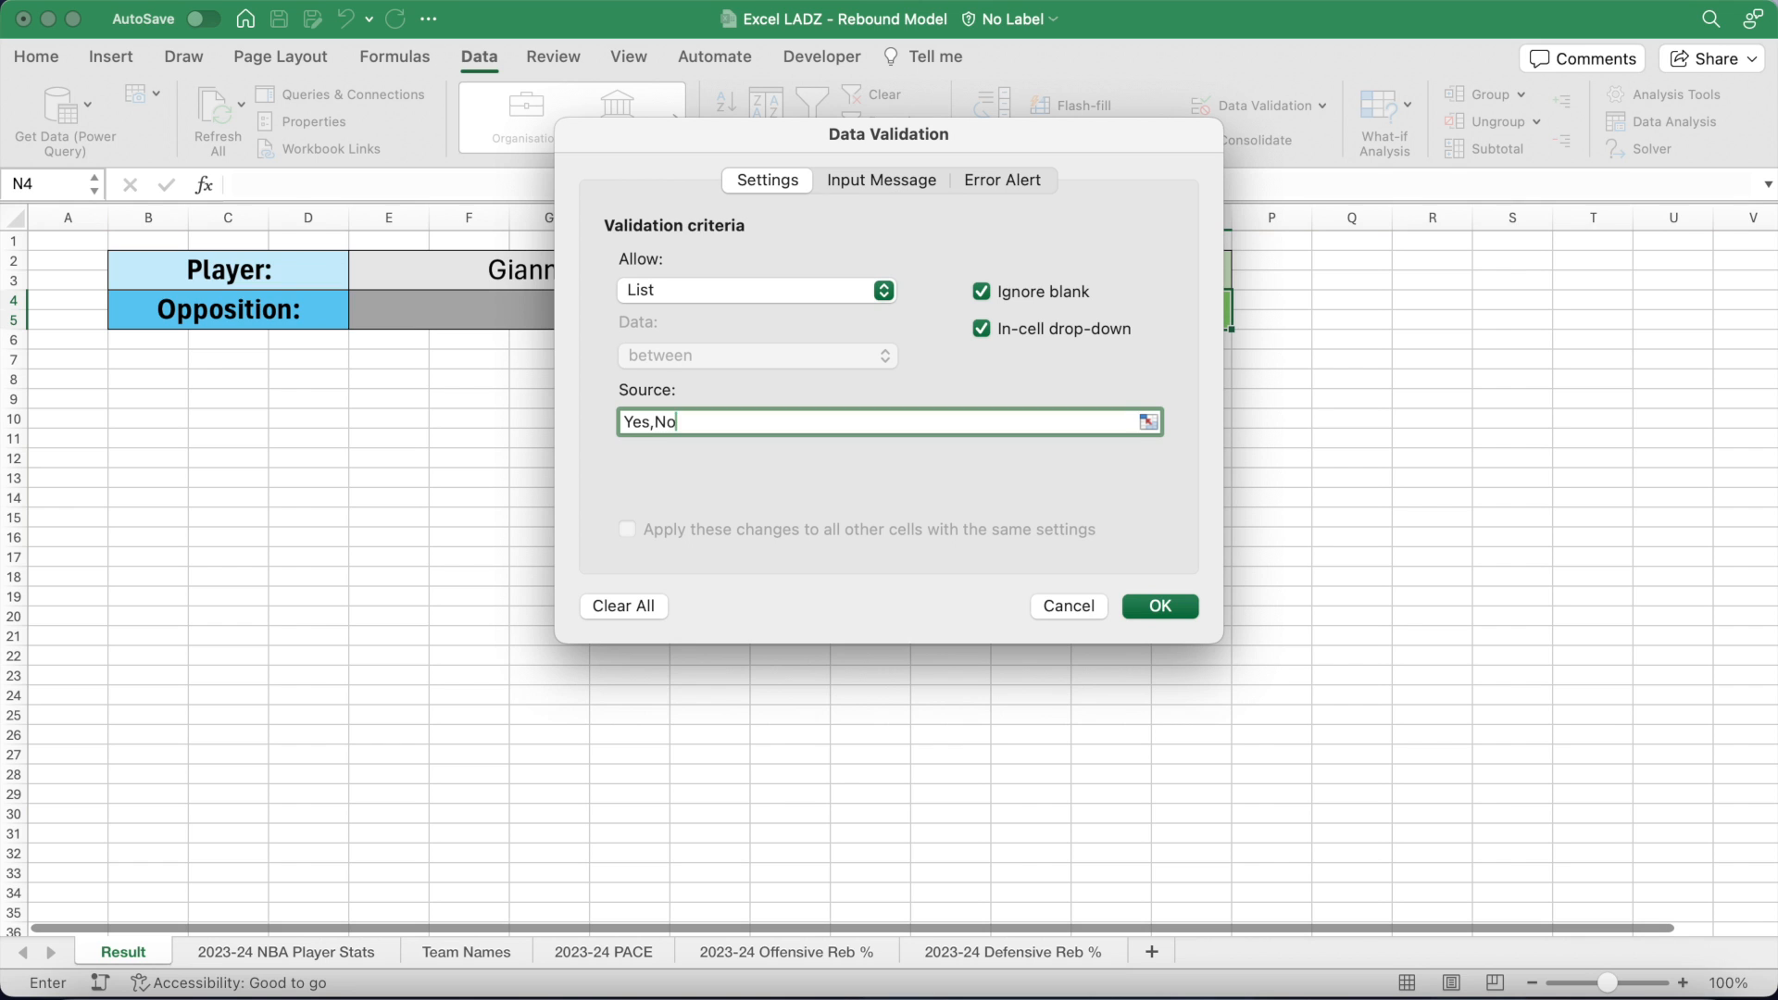
pyautogui.click(1160, 608)
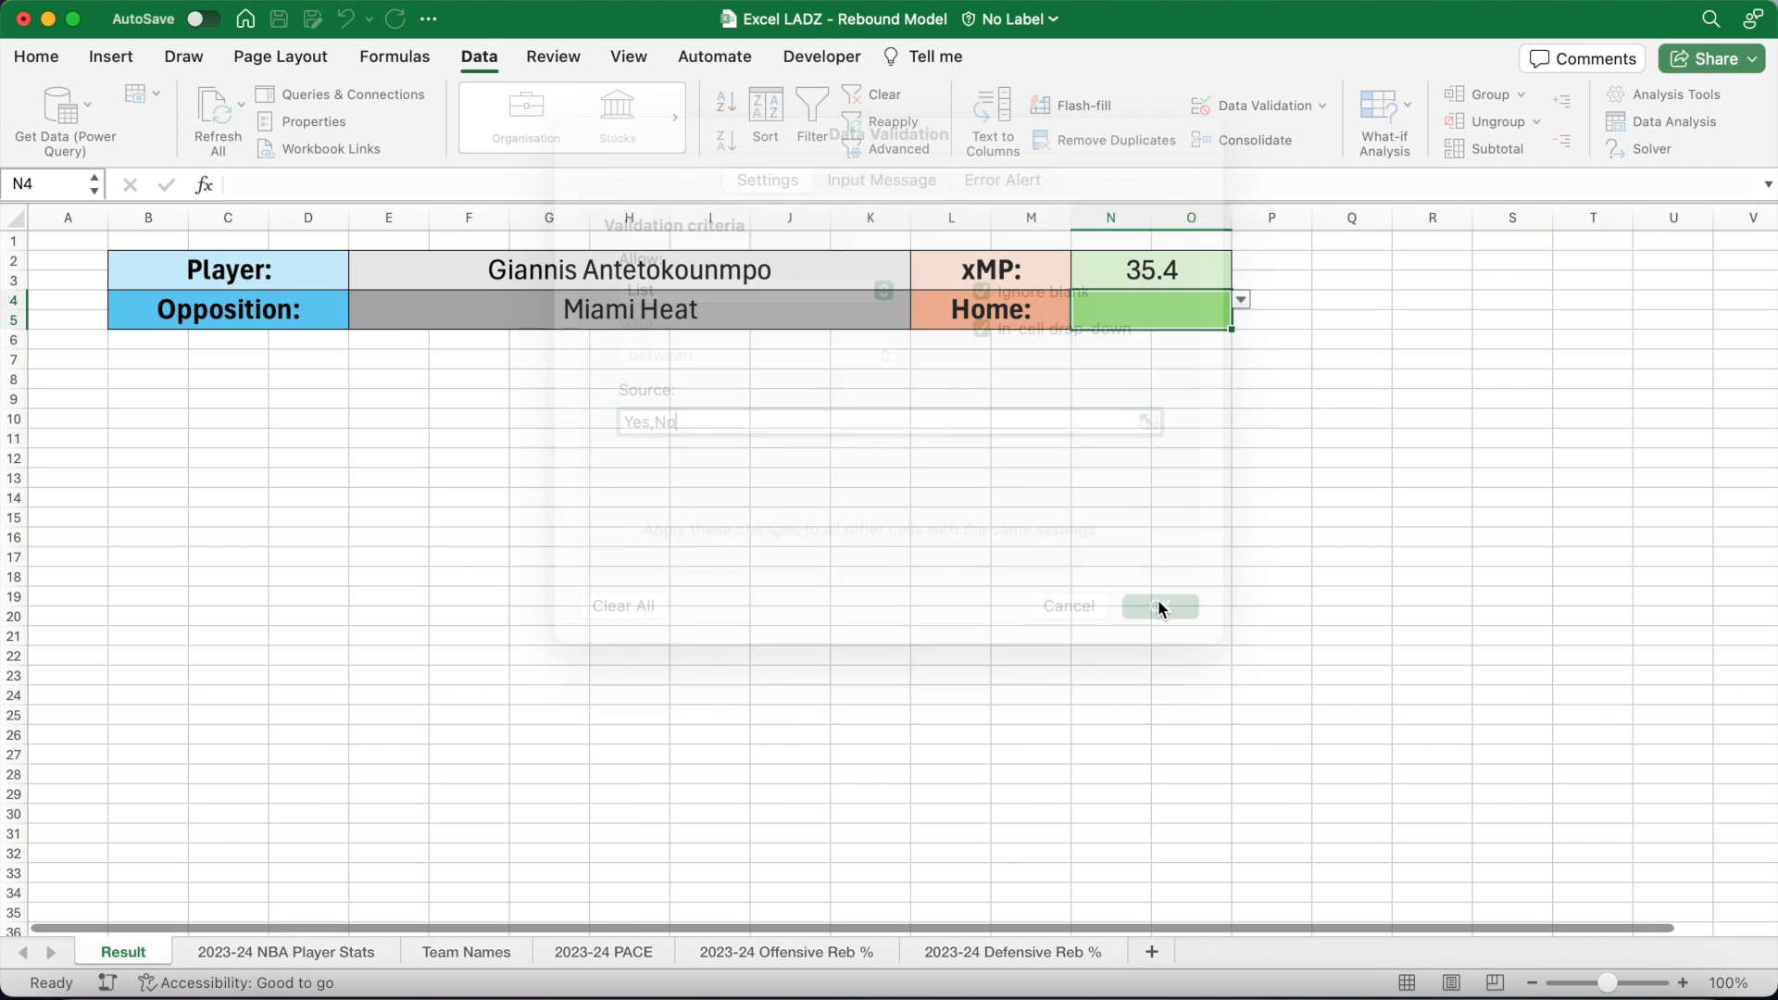
# Step: Set the Home cell to Yes from its drop-down
pyautogui.click(1241, 300)
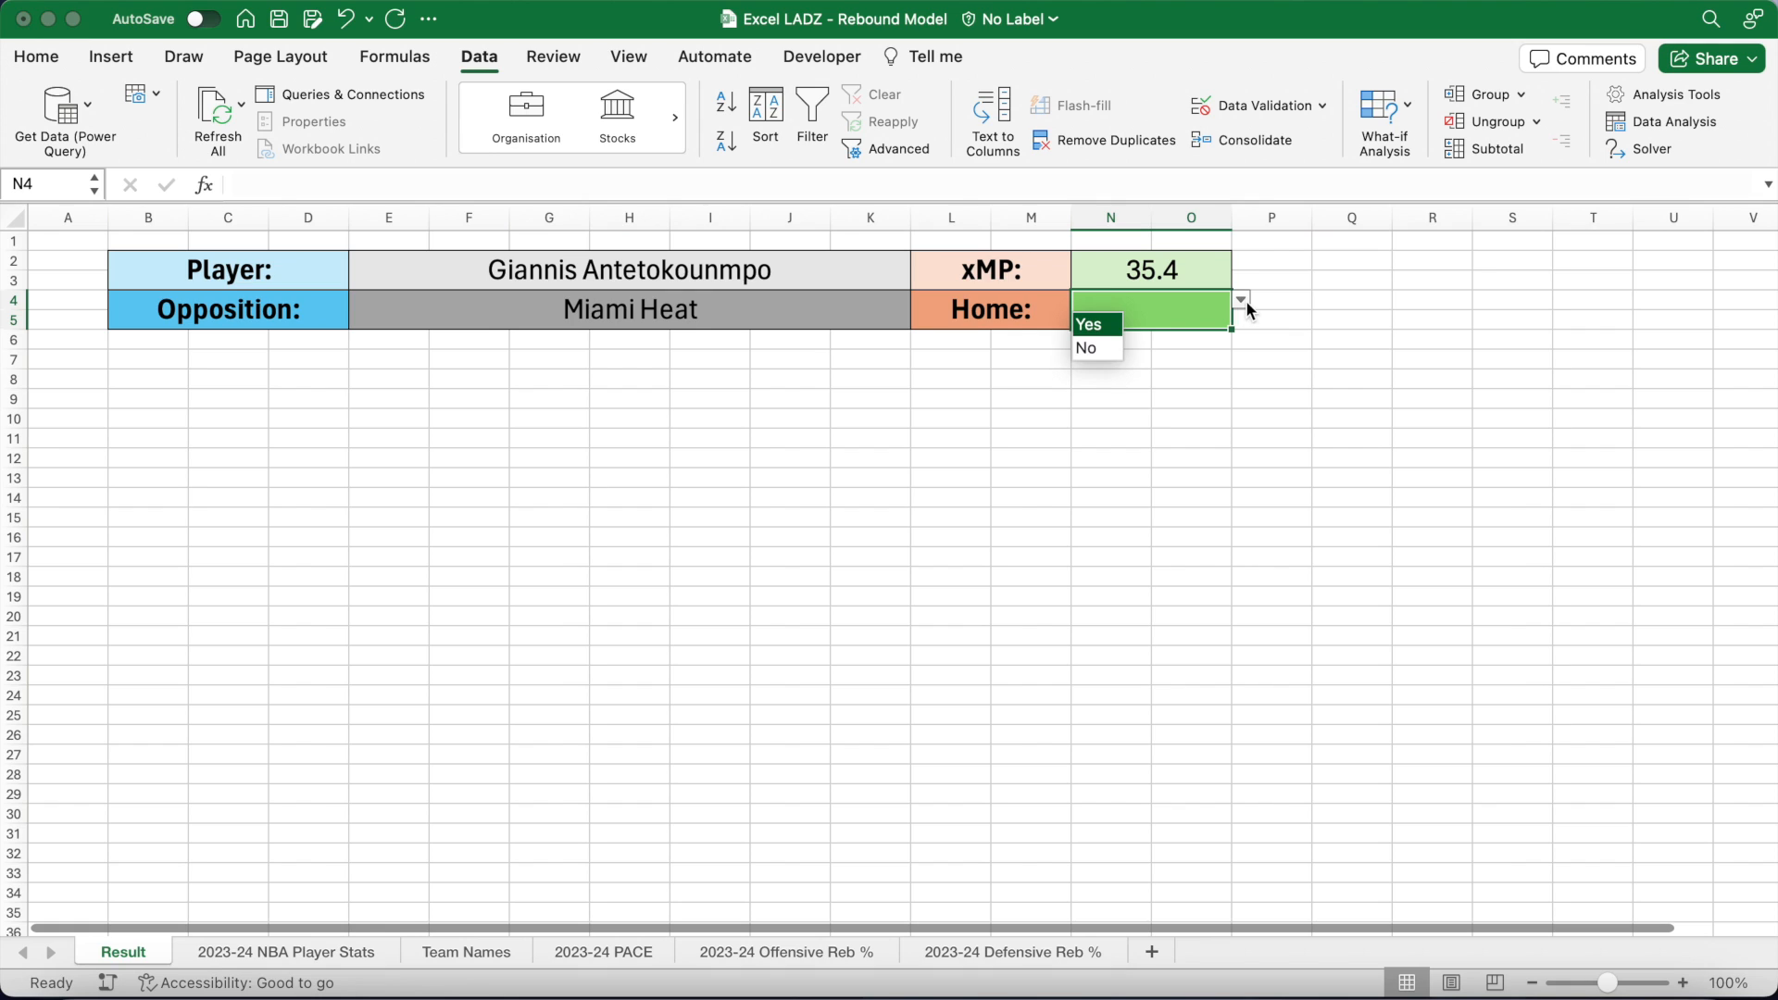
pyautogui.click(1103, 326)
pyautogui.click(642, 362)
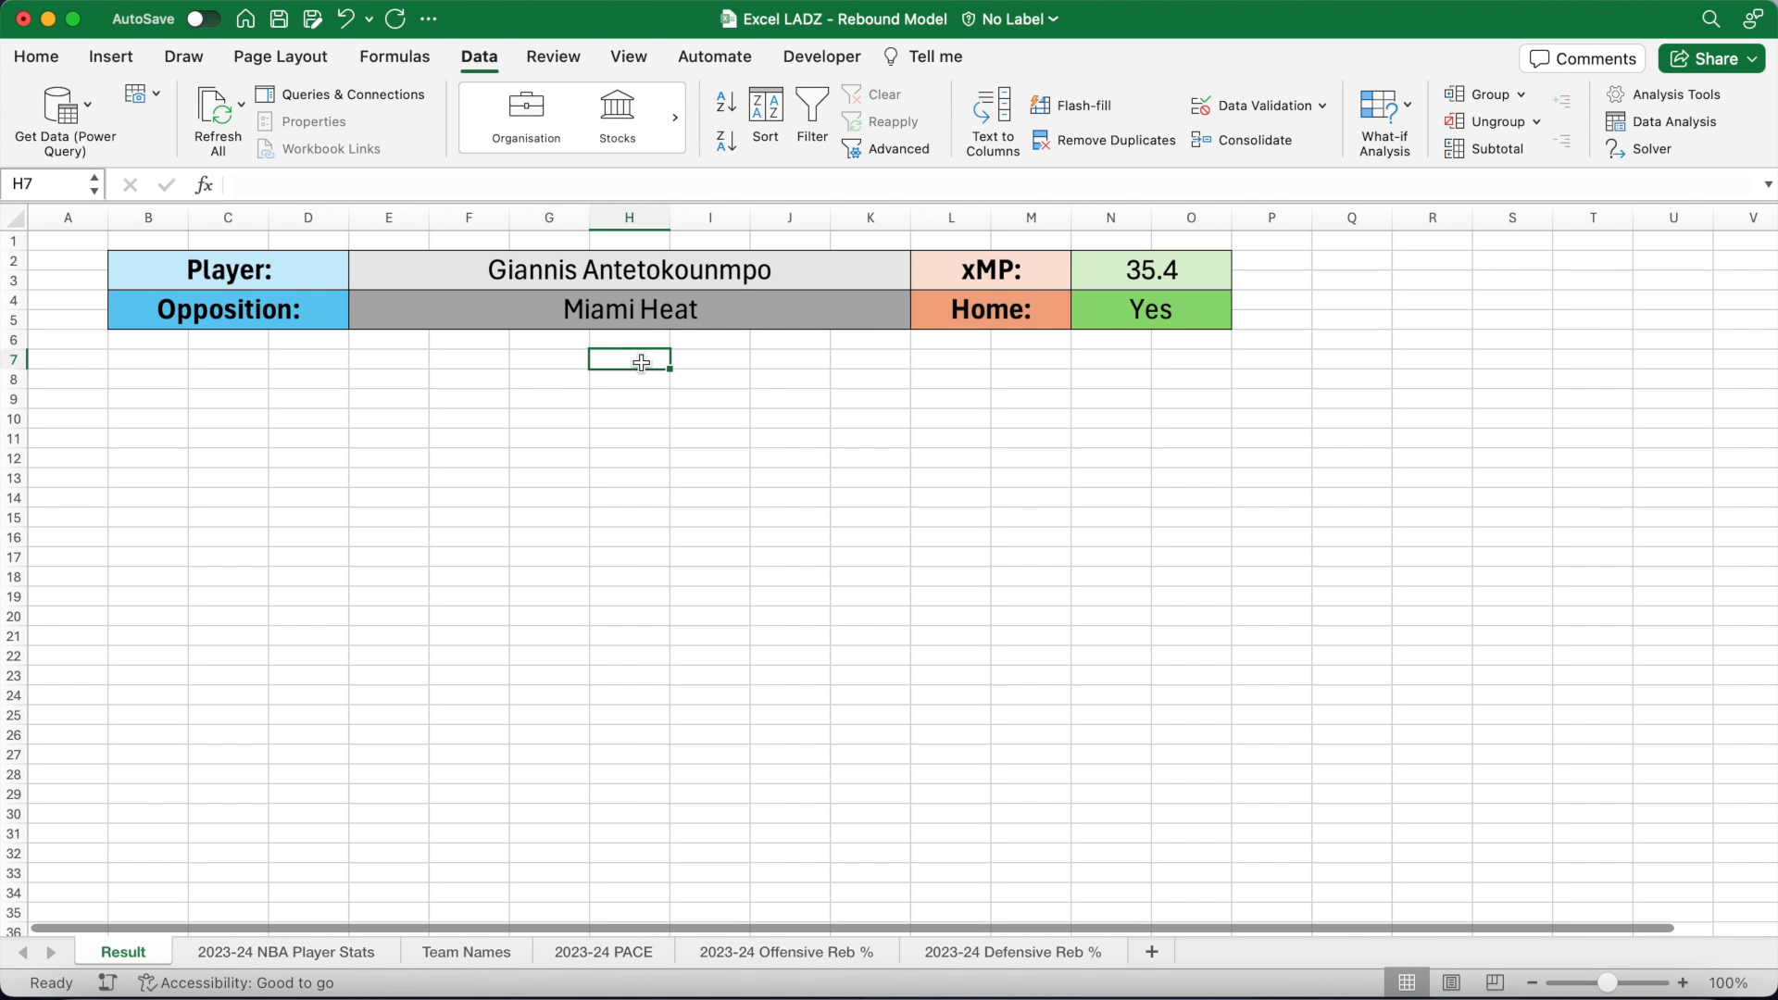
pyautogui.click(371, 363)
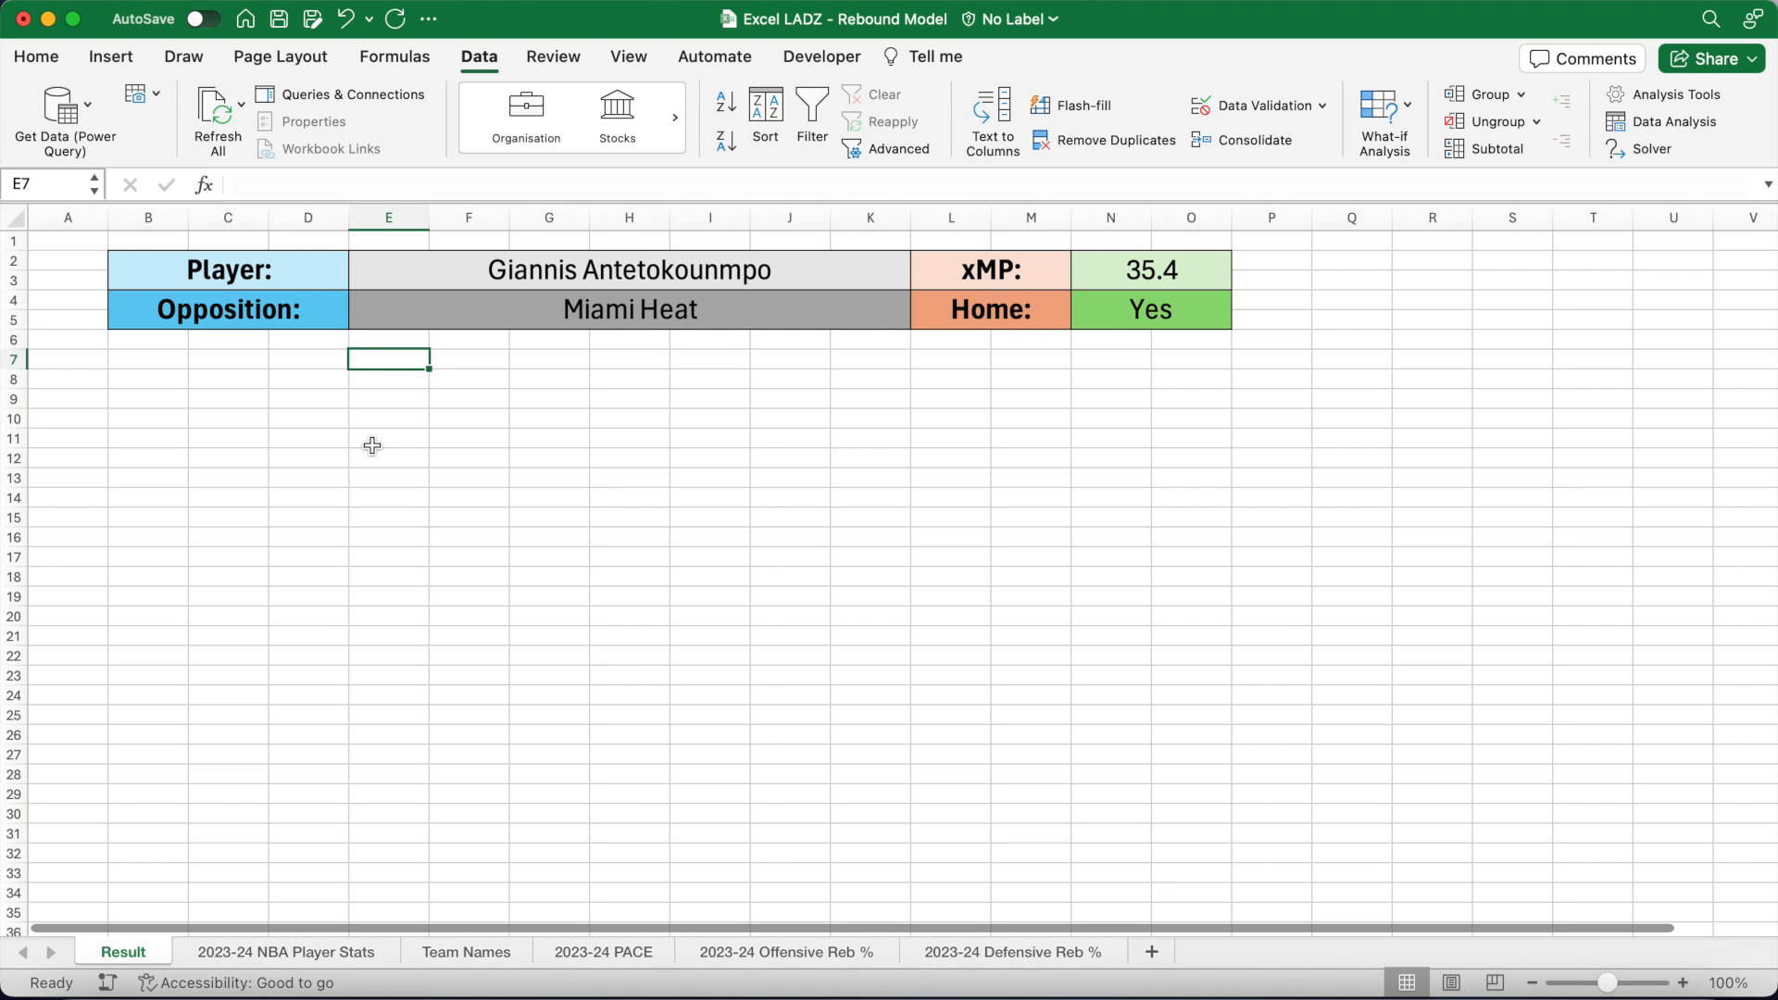
# Step: Enter headers Home Adv., Av. Off Reb and Av. Def Reb in E7:G7, widening columns
pyautogui.write('Home Adv')
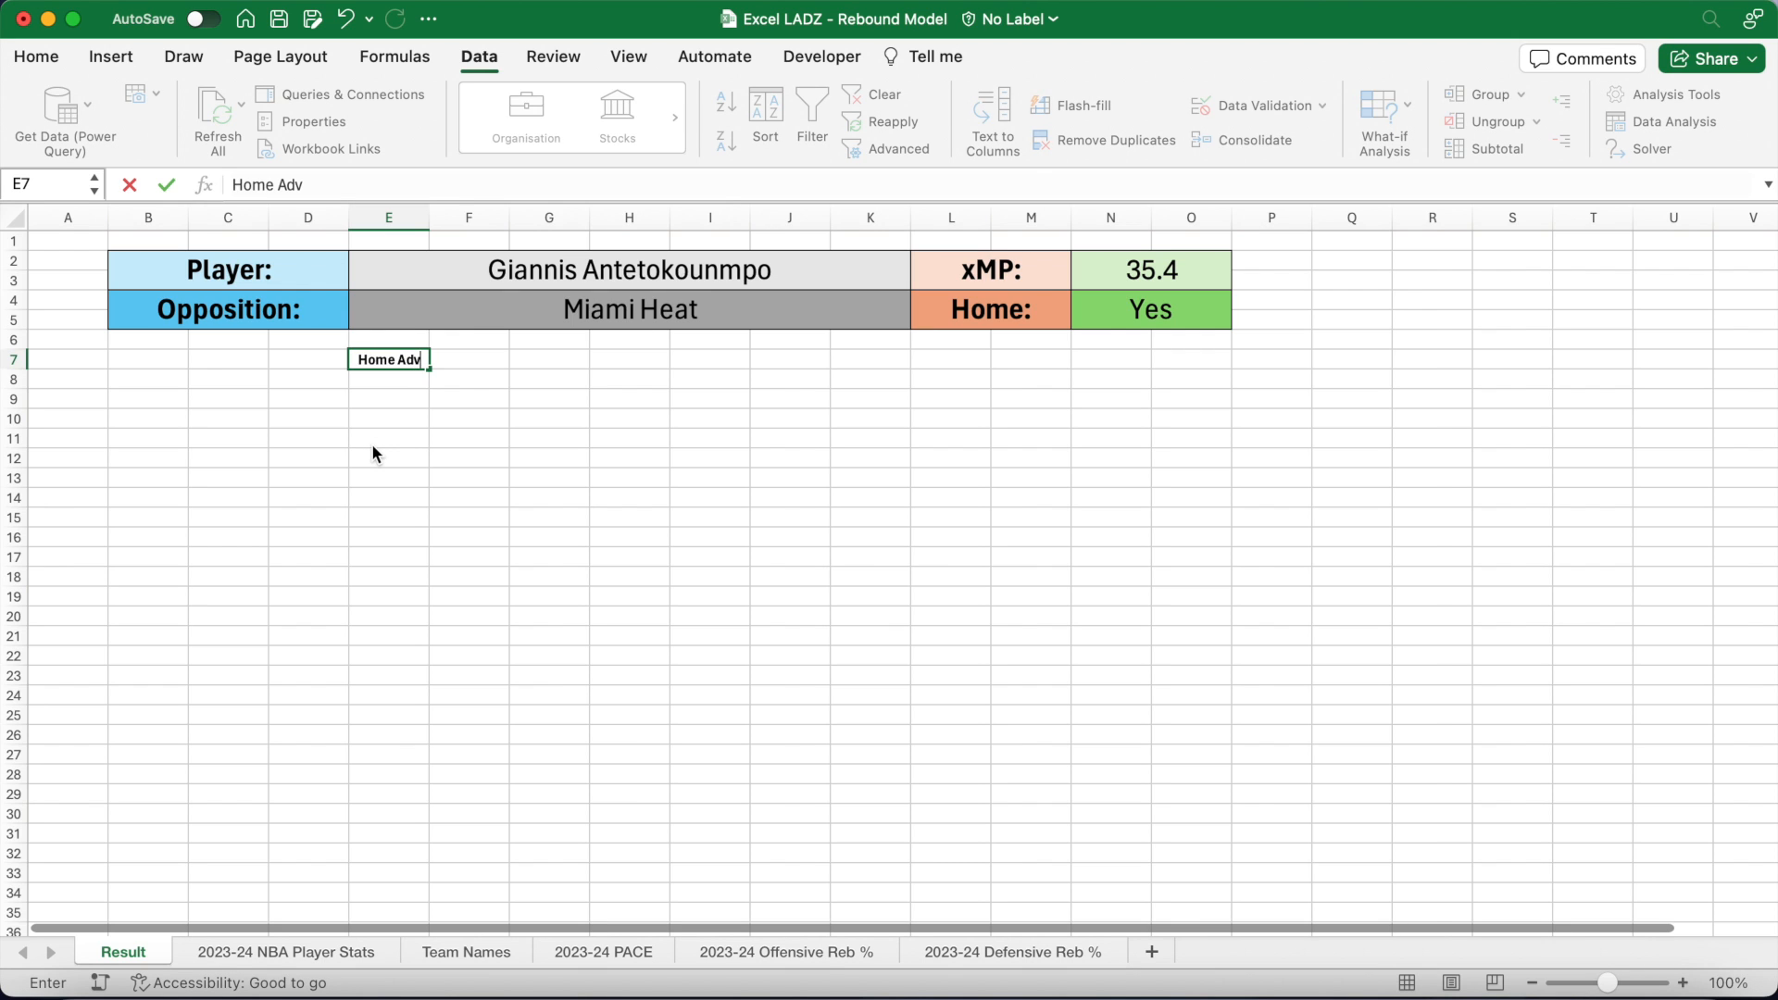
pyautogui.write('.')
pyautogui.press('Tab')
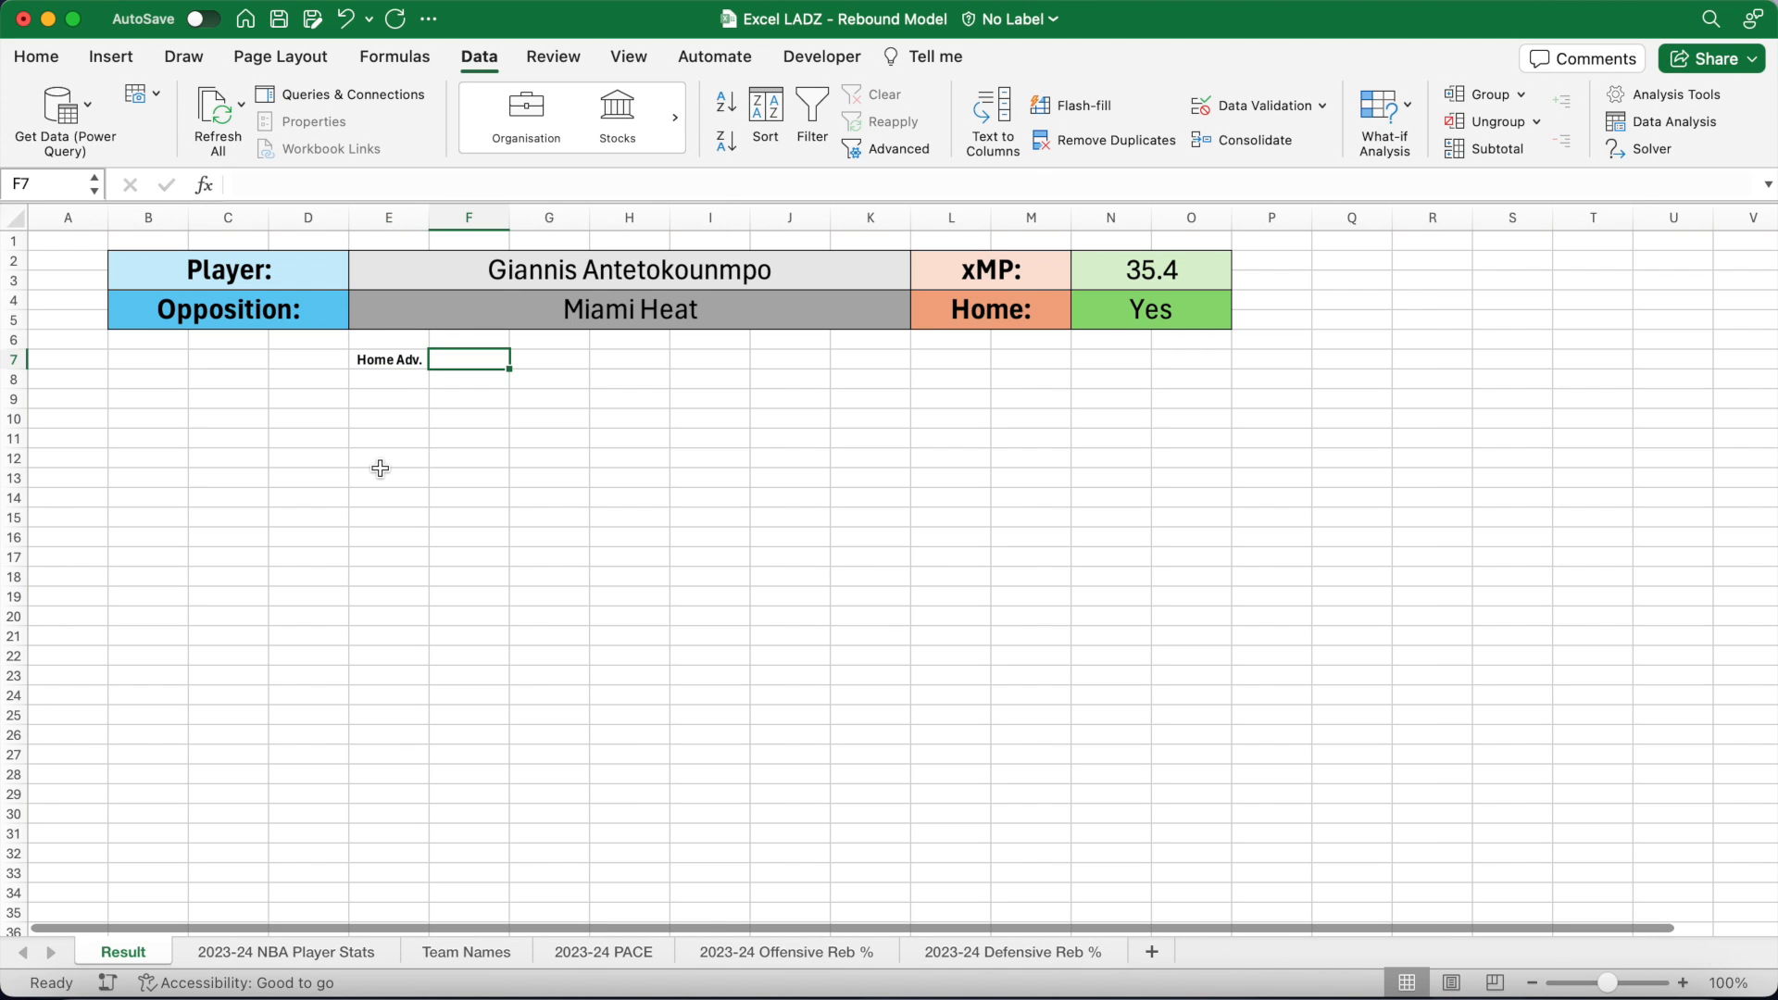
pyautogui.moveTo(509, 217); pyautogui.dragTo(536, 217)
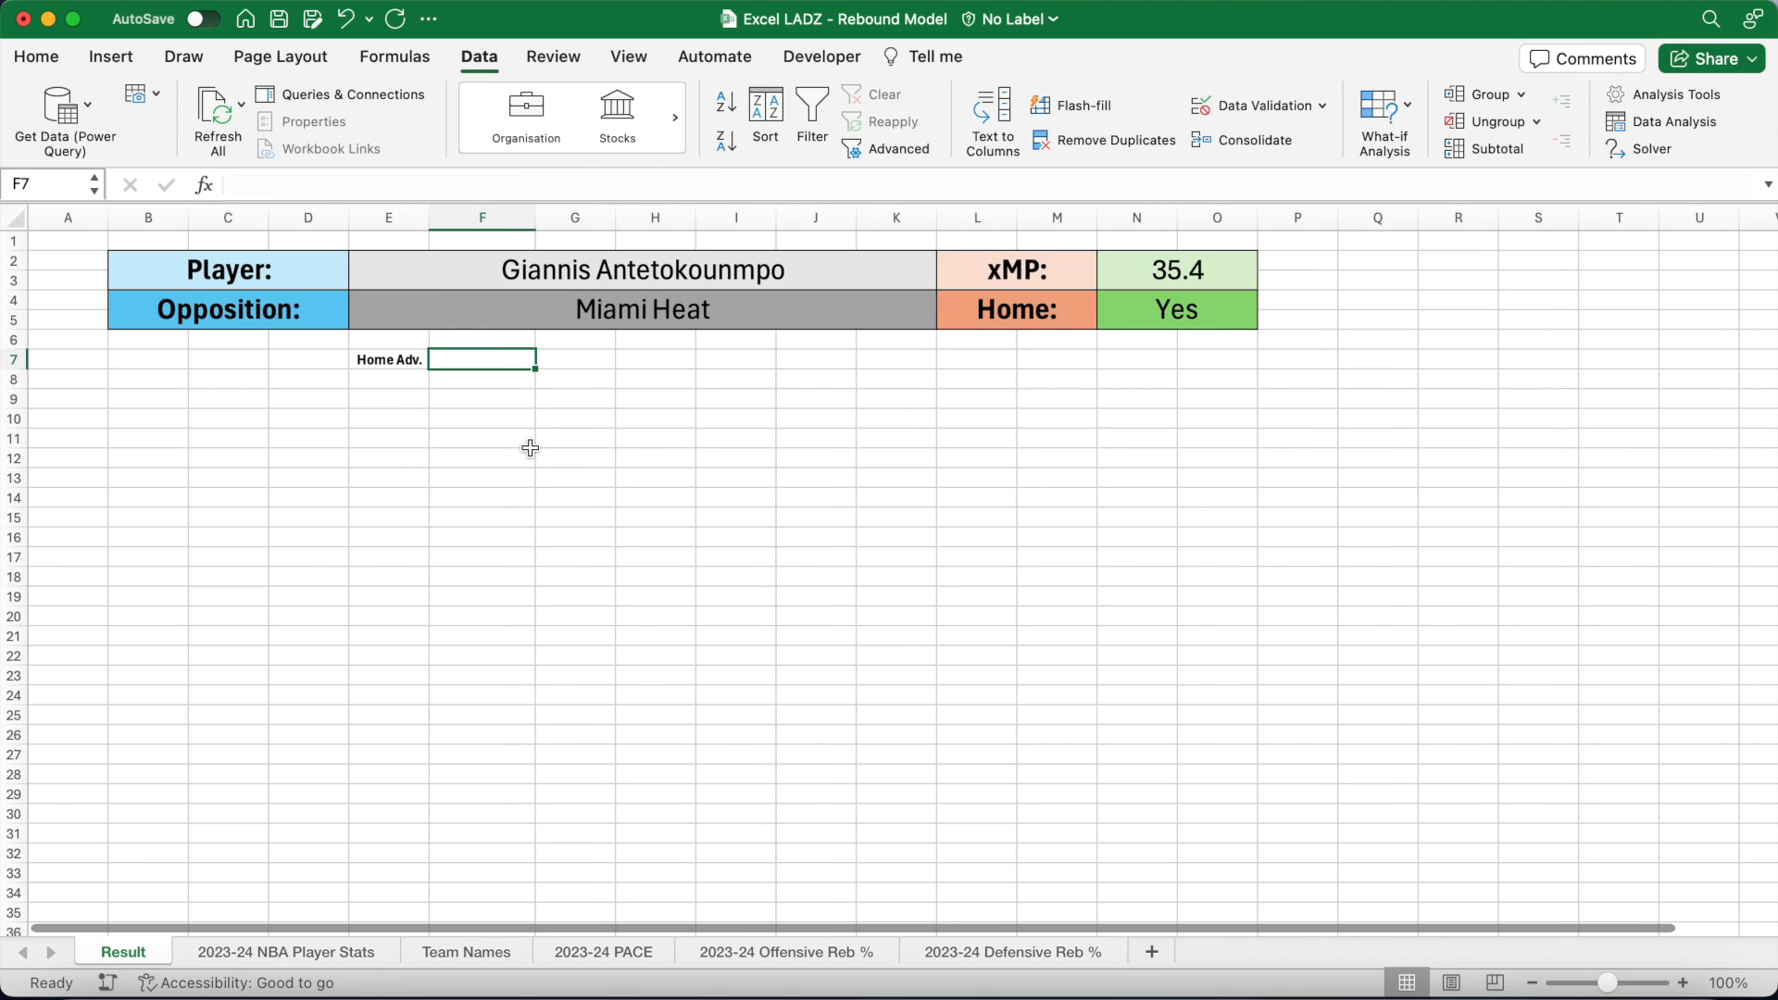
pyautogui.write('Av. Off Reb')
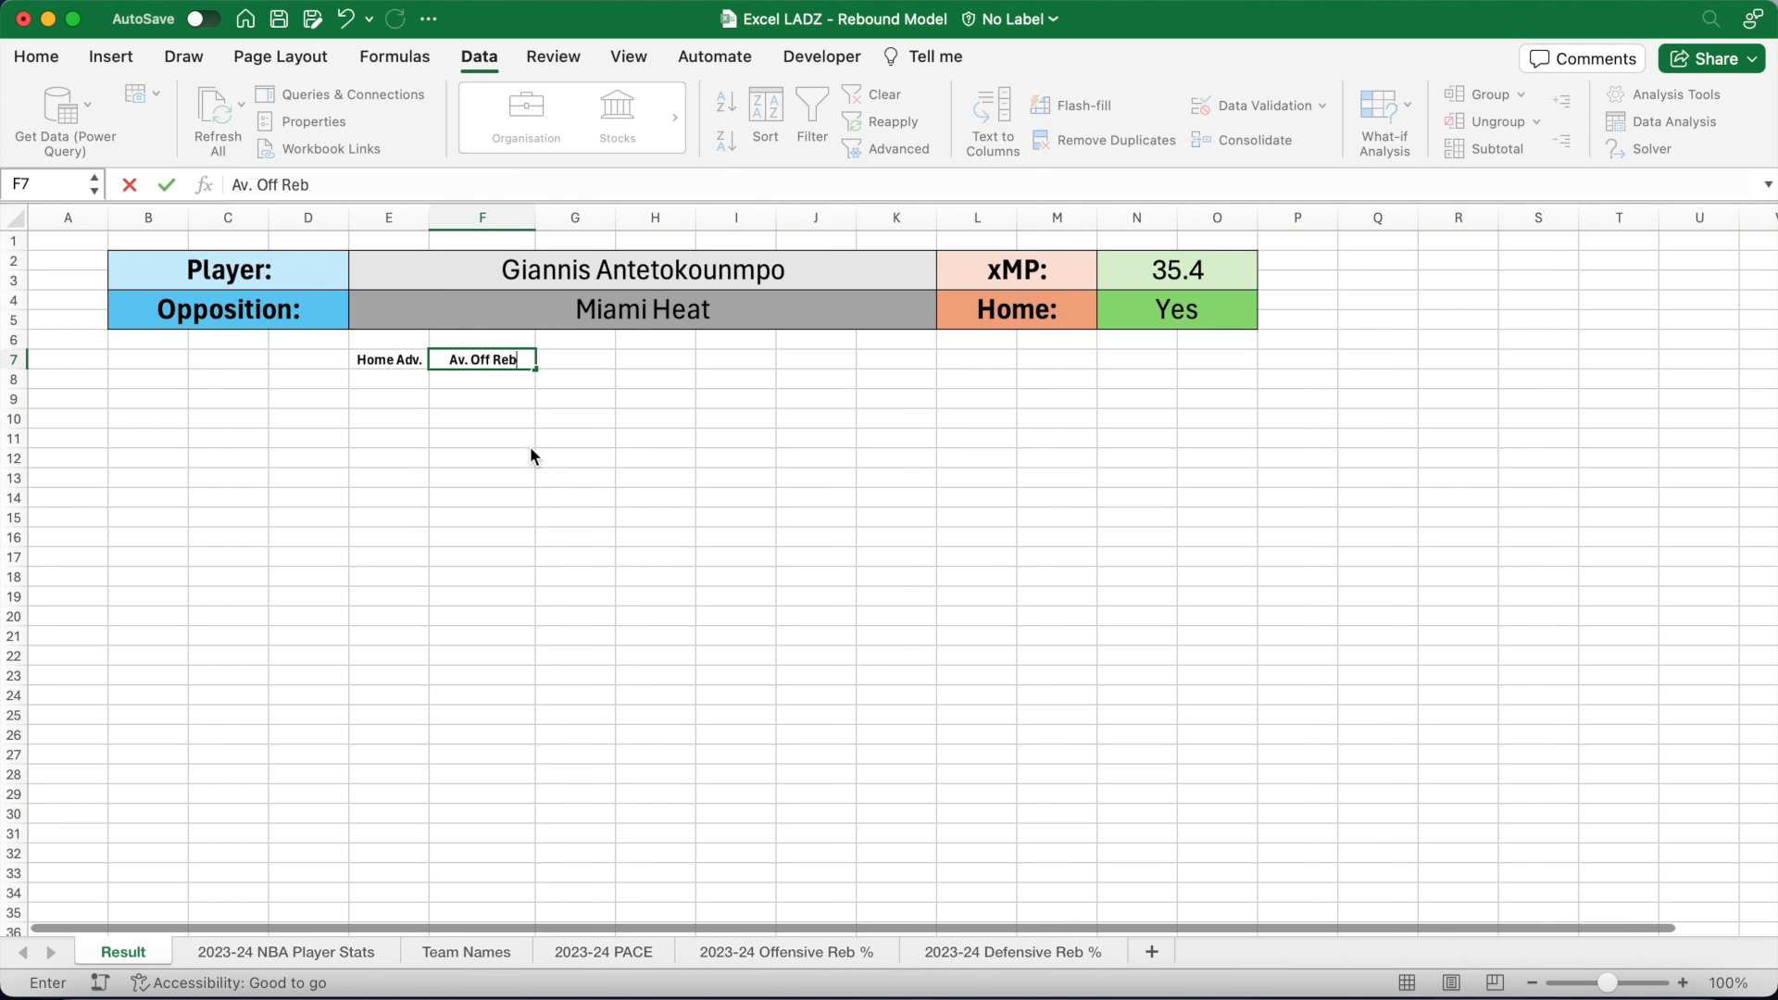
pyautogui.press('Tab')
pyautogui.moveTo(616, 217); pyautogui.dragTo(650, 217)
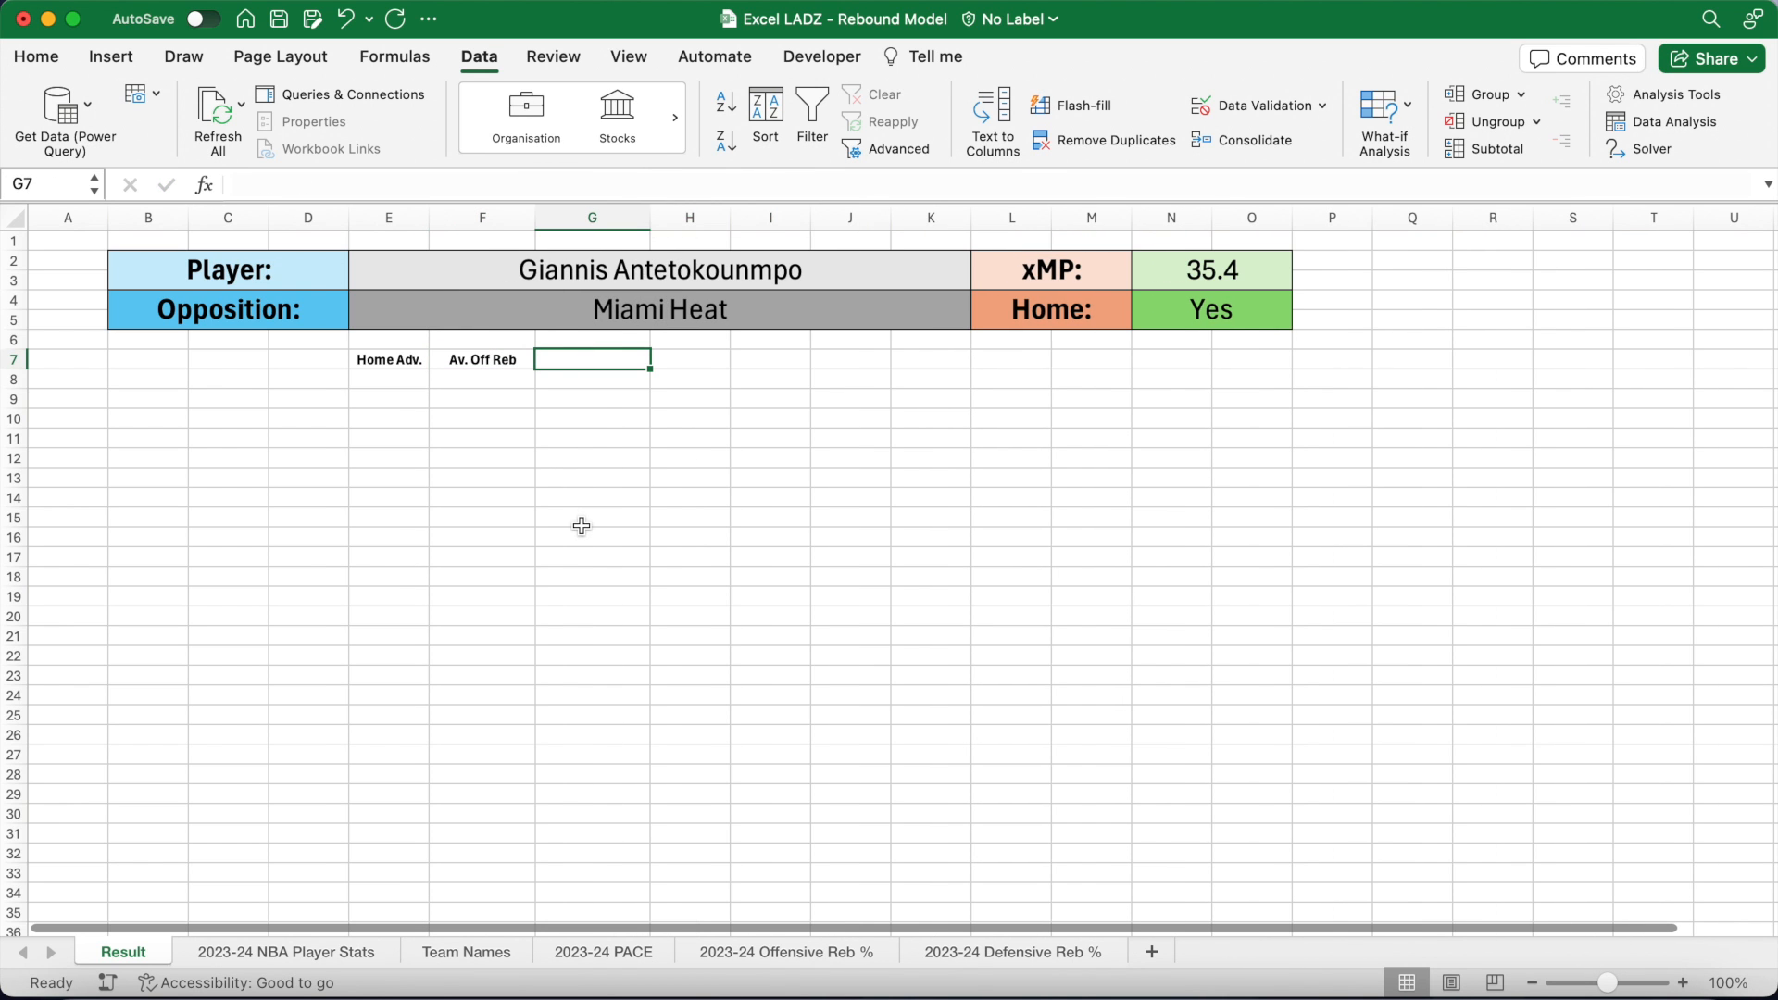
pyautogui.write('Av. Def Reb')
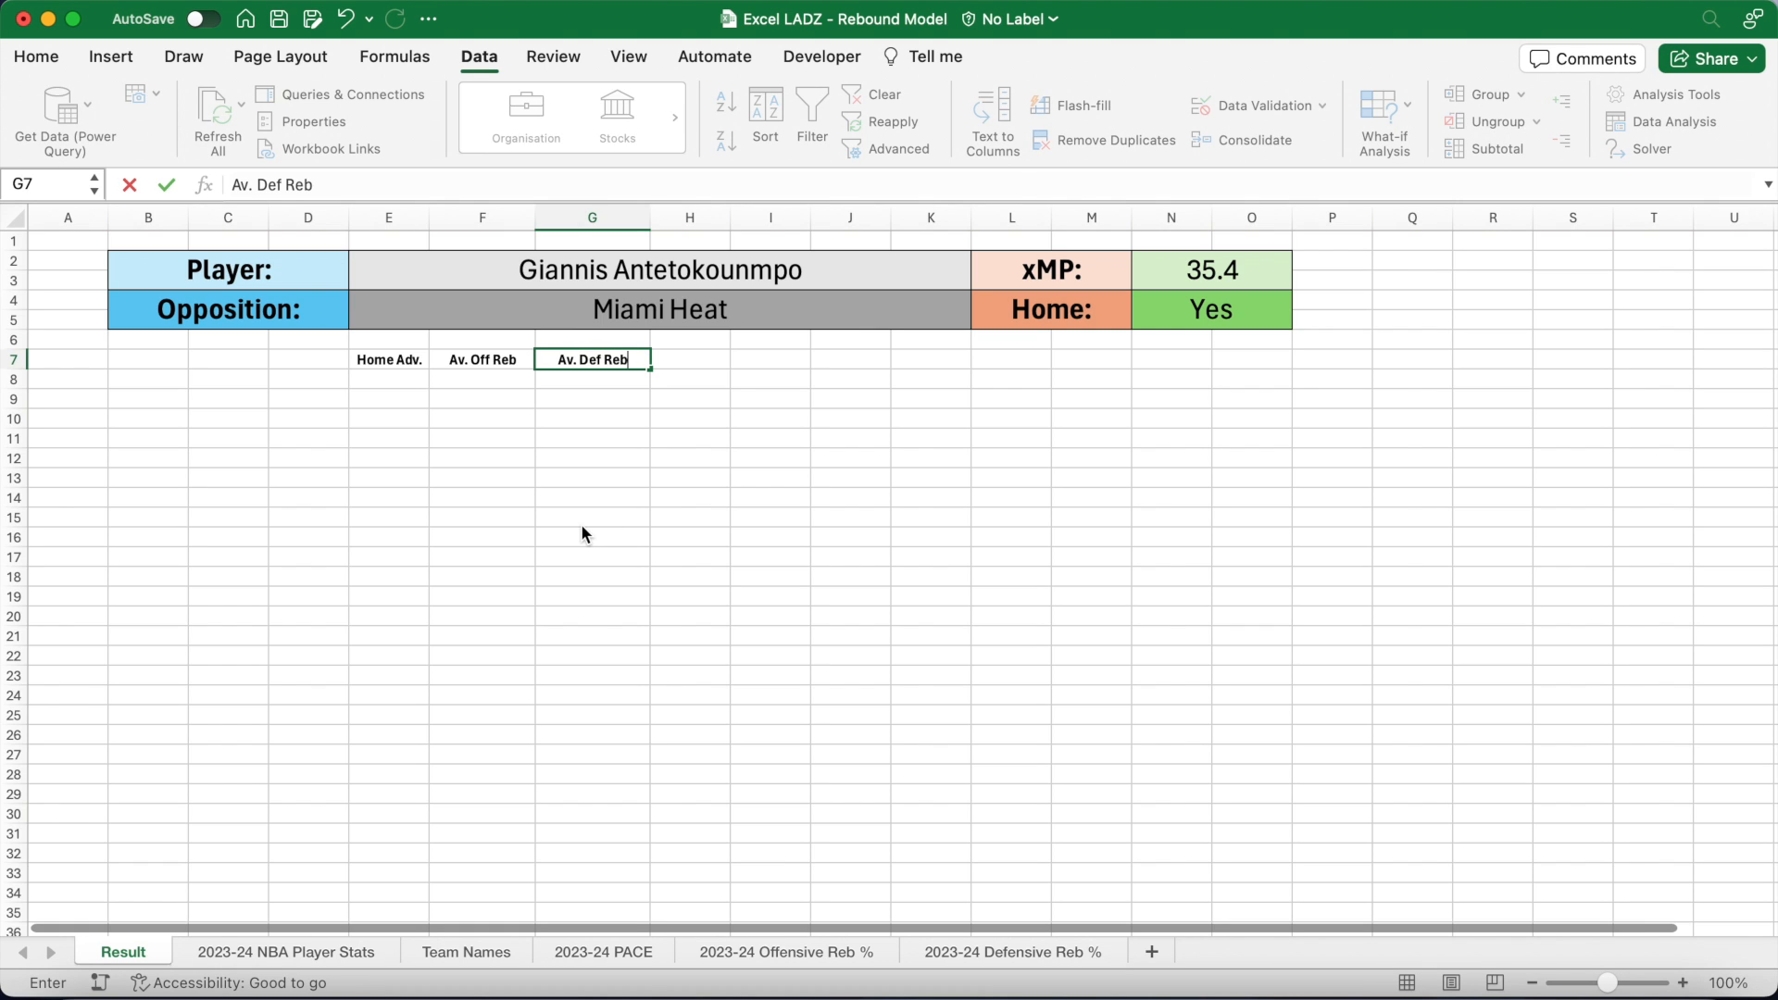
pyautogui.press('Tab')
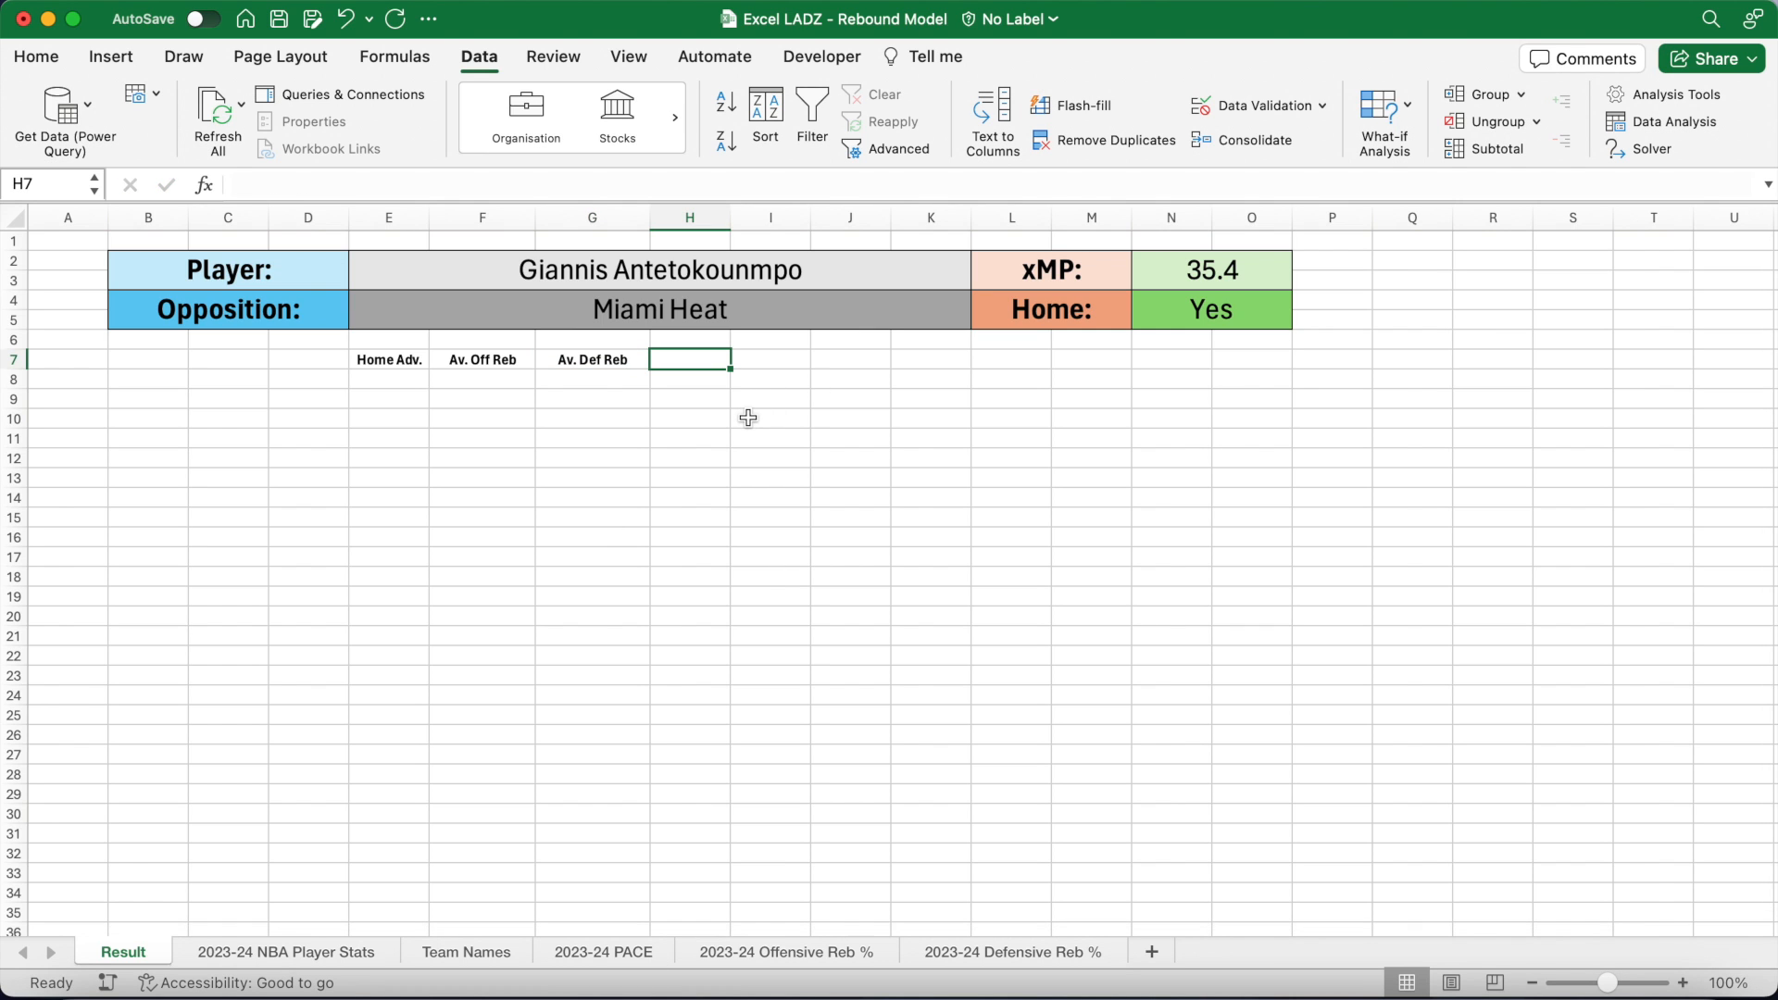
# Step: Add headers Minute %, Player Team ID and PACE Adj in H7:J7, widening columns
pyautogui.write('Minute %')
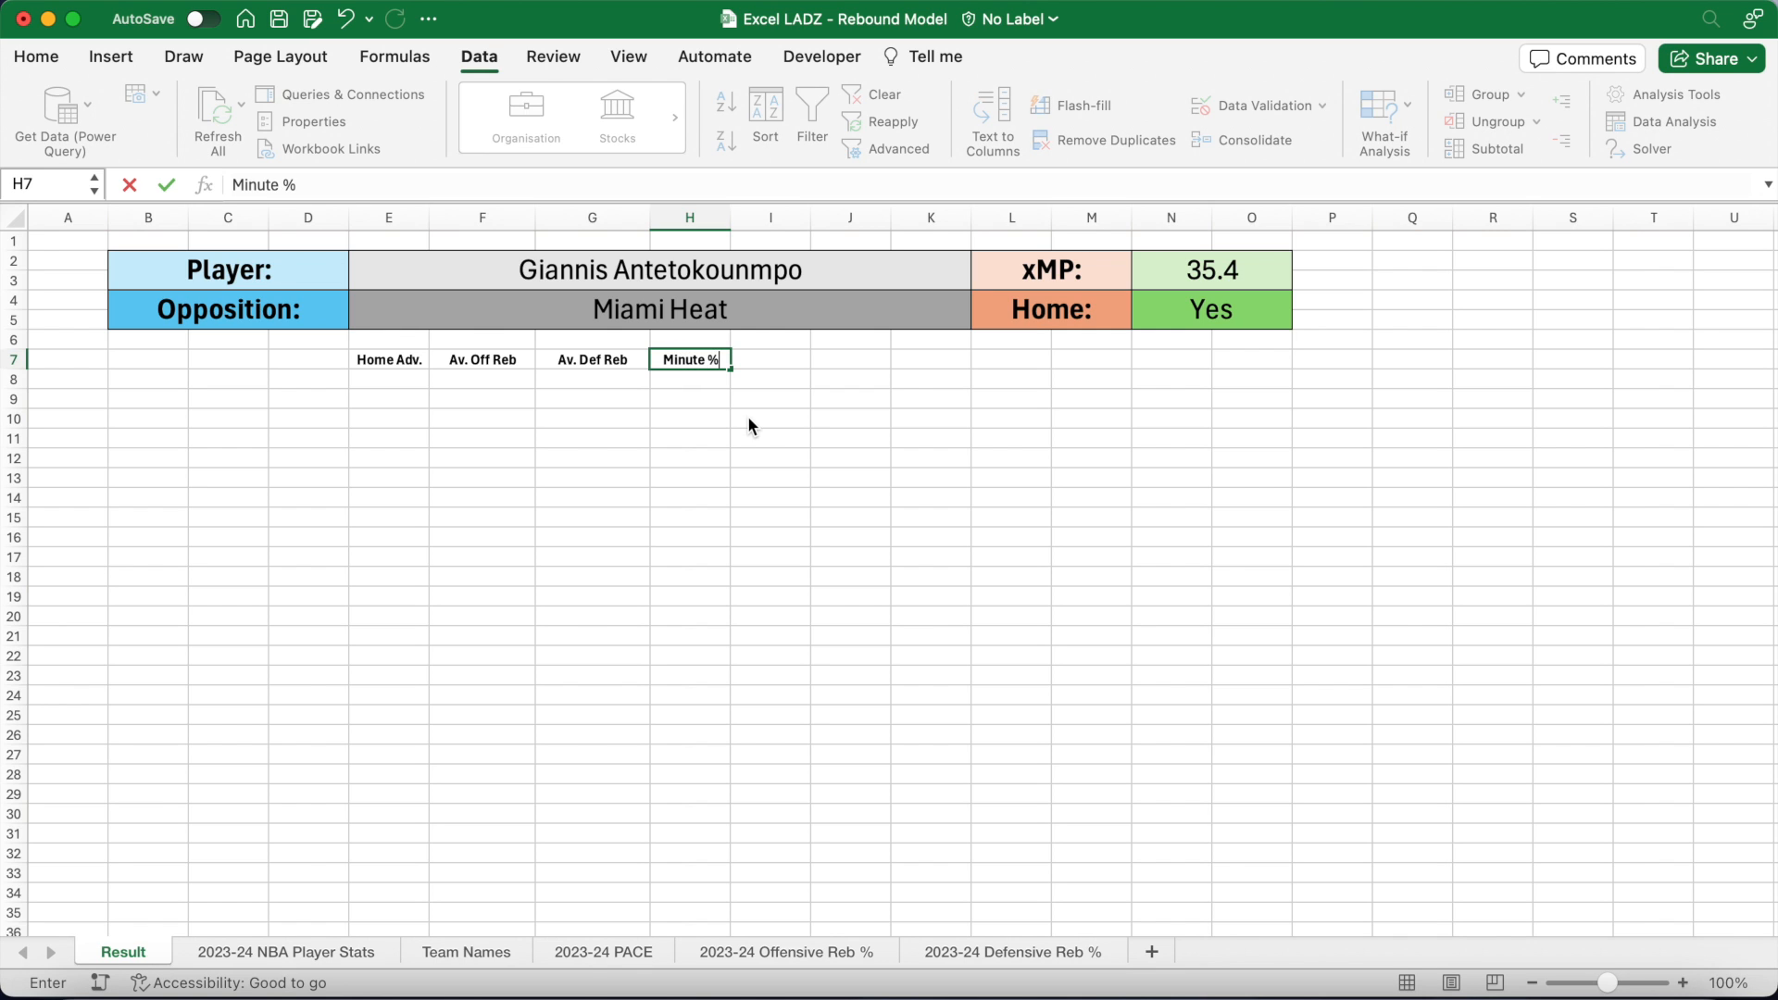
pyautogui.press('Return')
pyautogui.press('Right')
pyautogui.press('Up')
pyautogui.moveTo(816, 218); pyautogui.dragTo(865, 217)
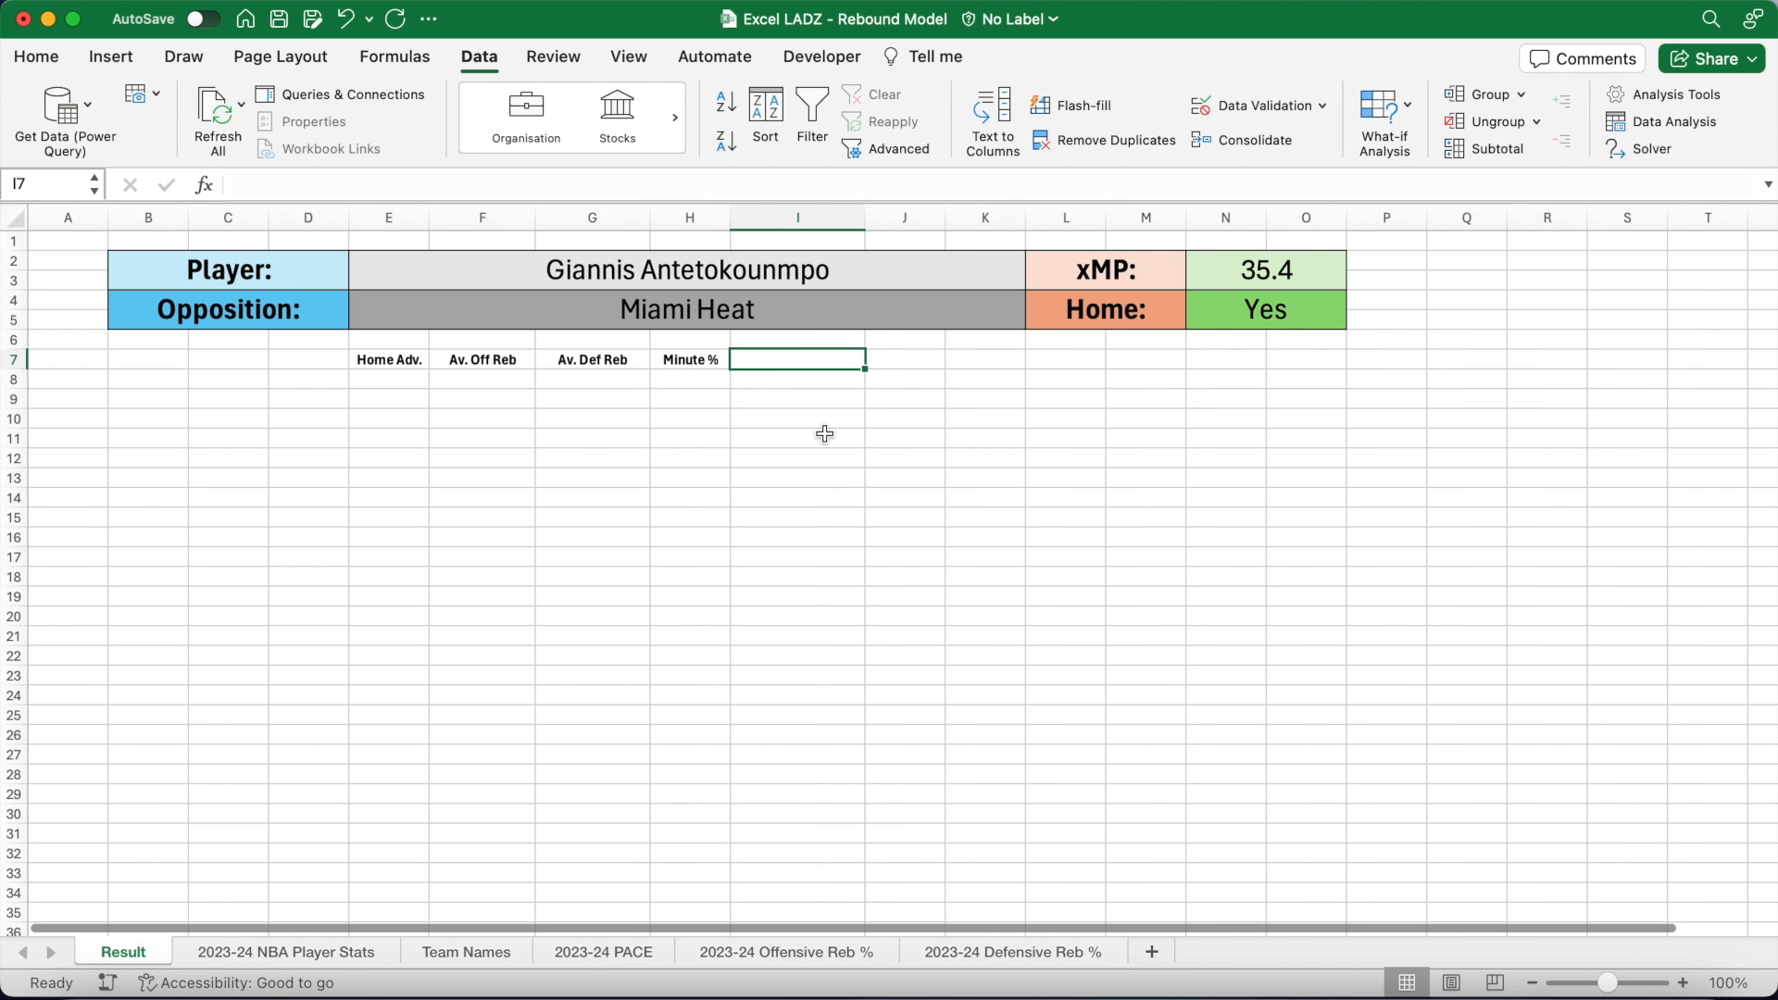
pyautogui.write('Player Team ID')
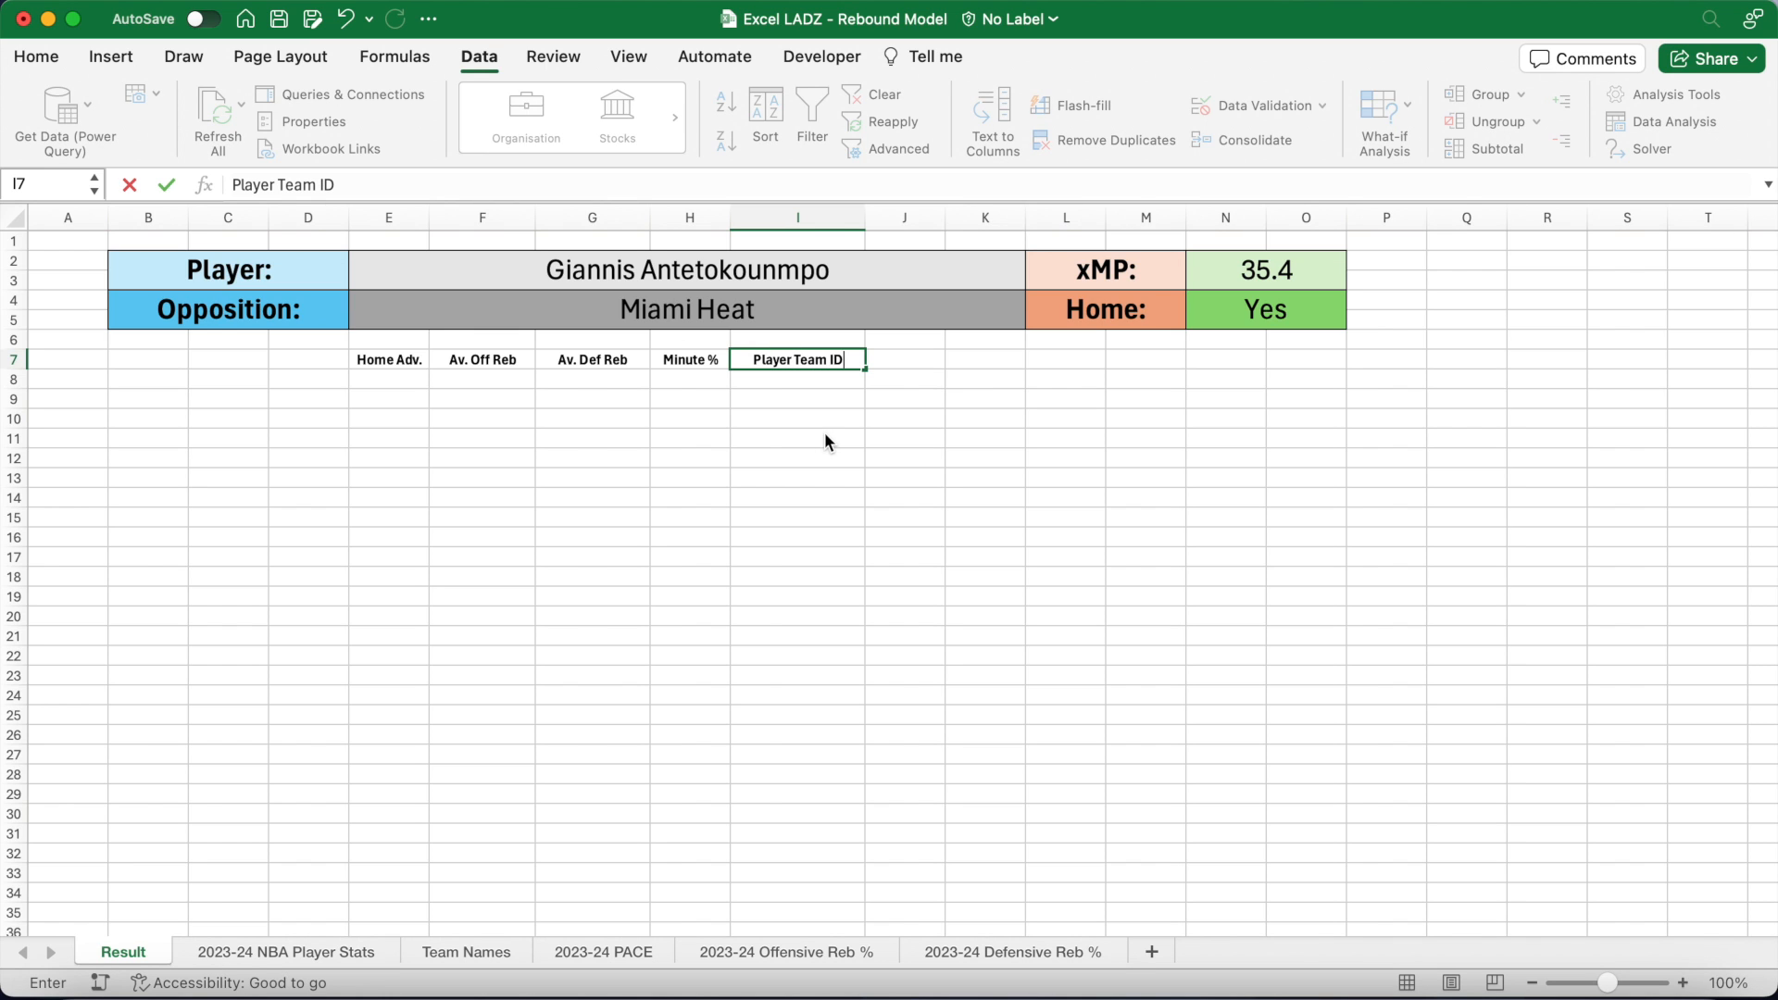
pyautogui.press('Tab')
pyautogui.moveTo(944, 217); pyautogui.dragTo(956, 218)
pyautogui.write('PACE Adj')
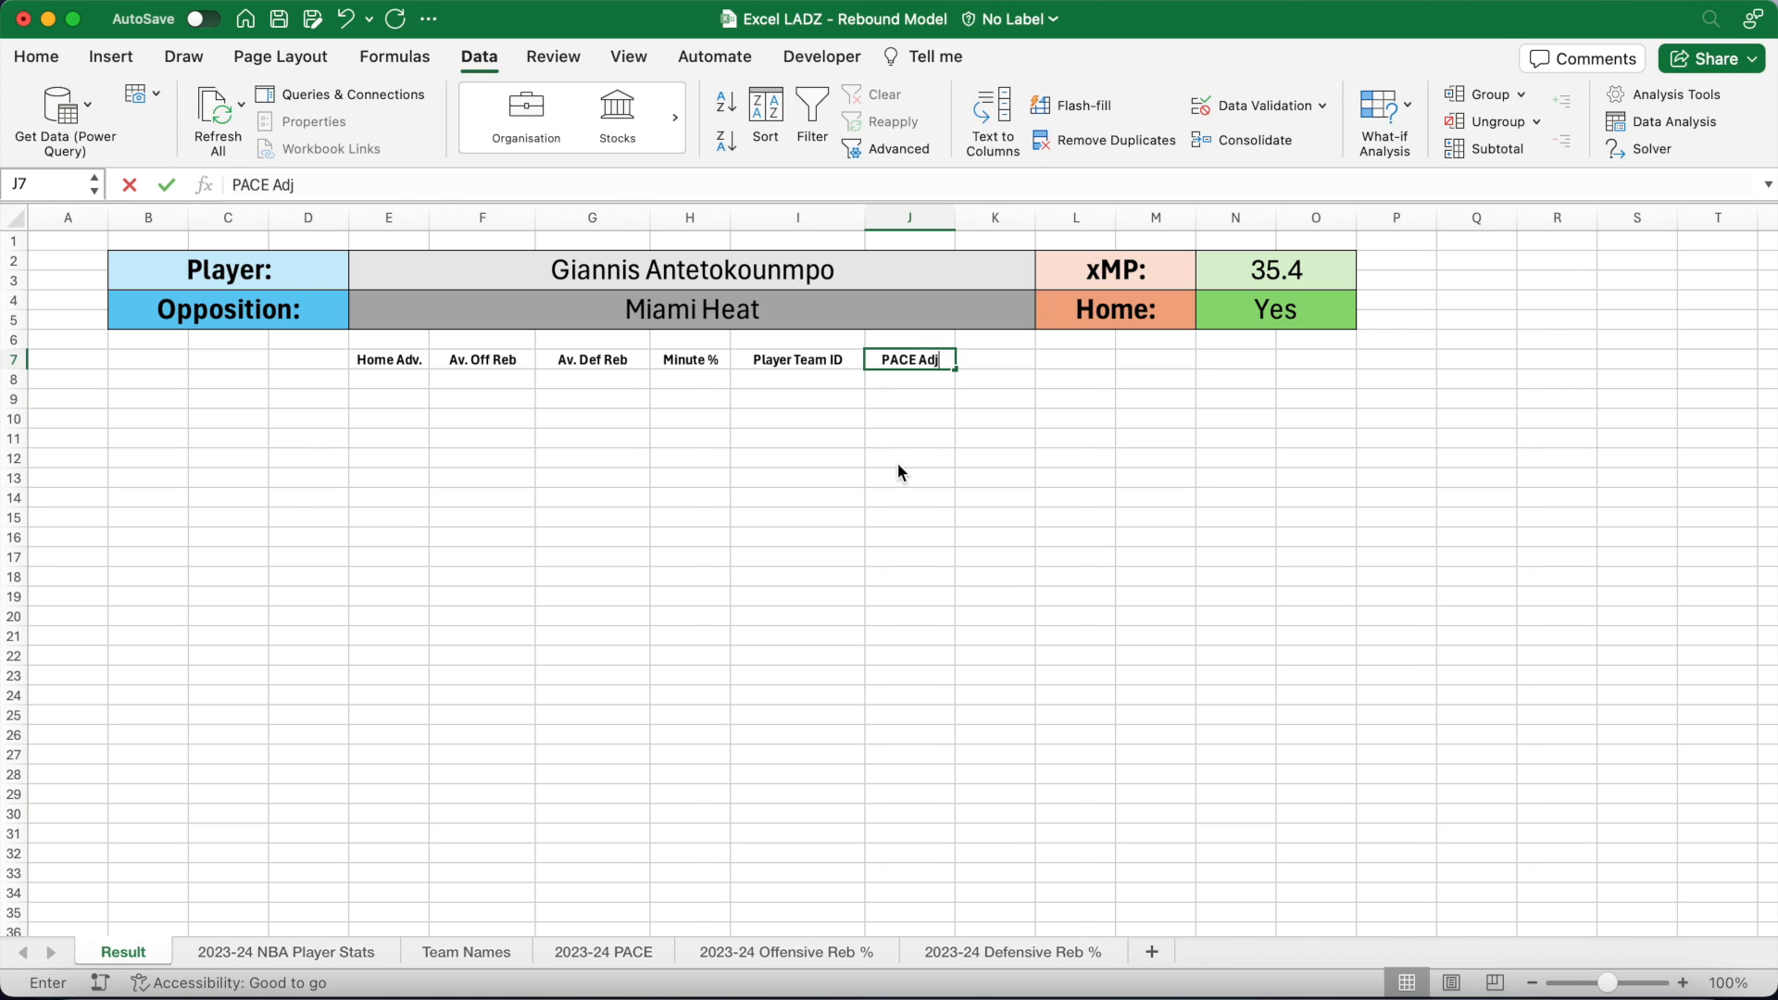
pyautogui.press('Tab')
# Step: Add headers Off Reb Adj and Def Reb Adj in K7:L7, widening columns
pyautogui.moveTo(1036, 218); pyautogui.dragTo(1066, 218)
pyautogui.write('Off Reb Adj')
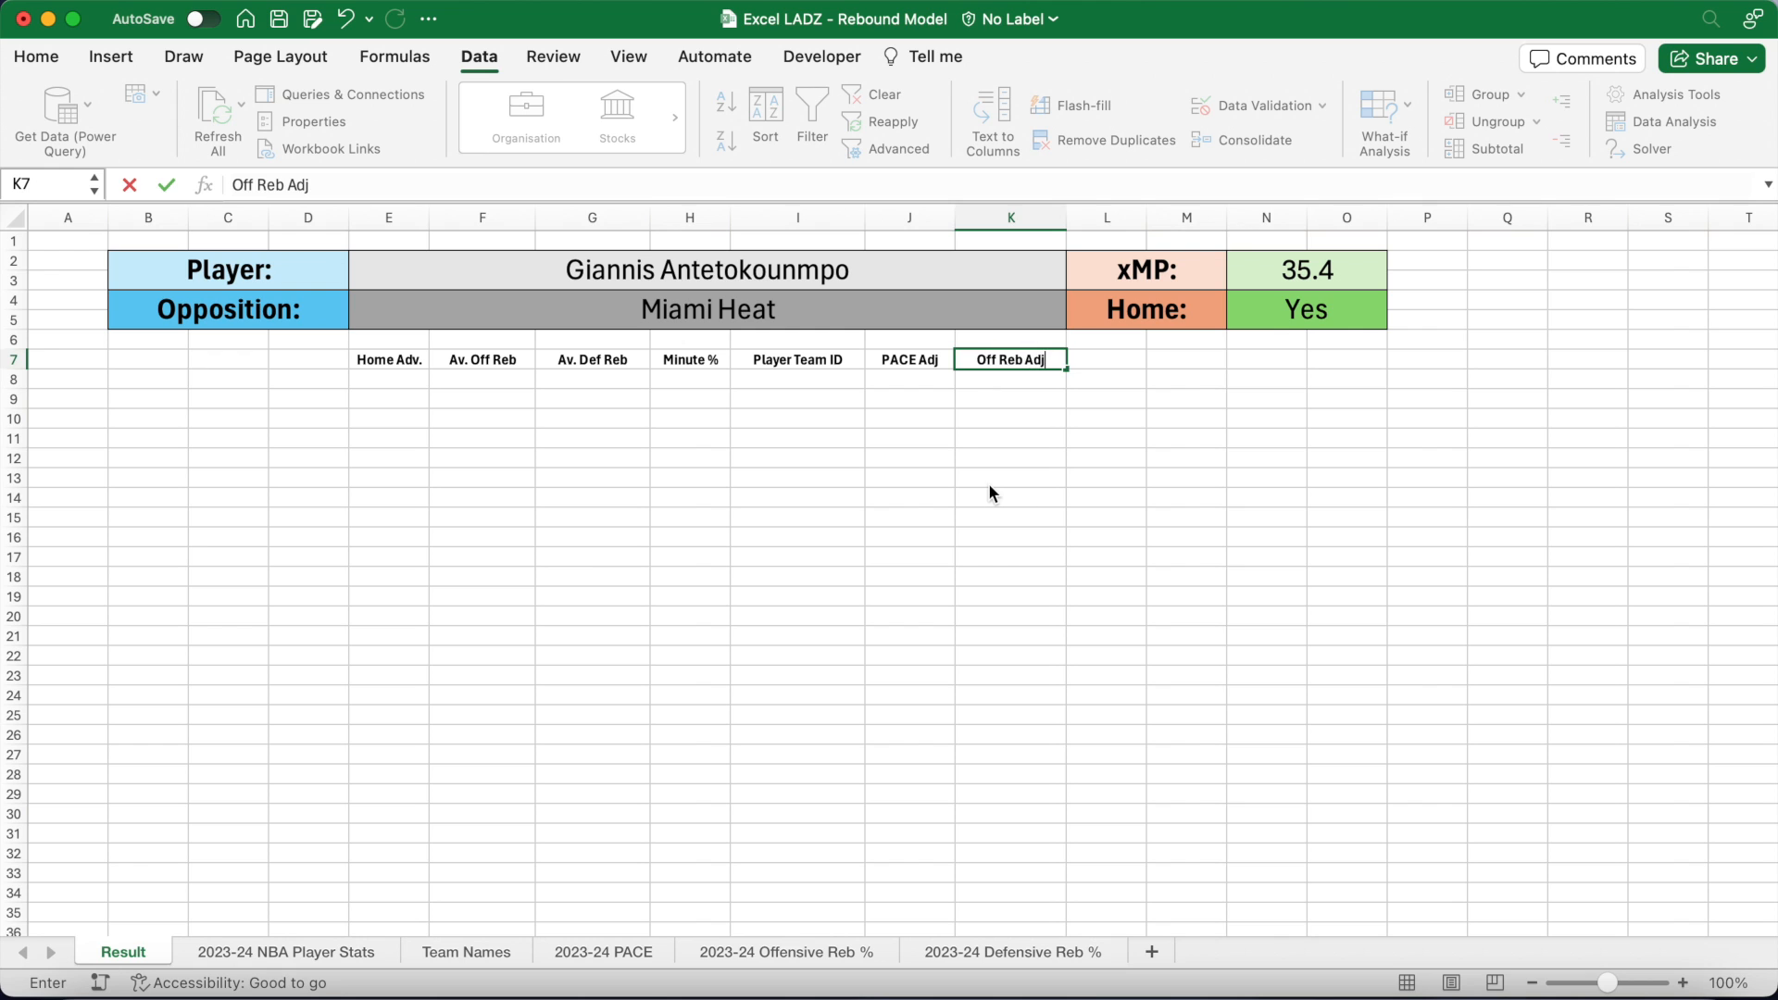
pyautogui.press('Tab')
pyautogui.moveTo(1148, 218); pyautogui.dragTo(1172, 218)
pyautogui.write('Def Reb Adj')
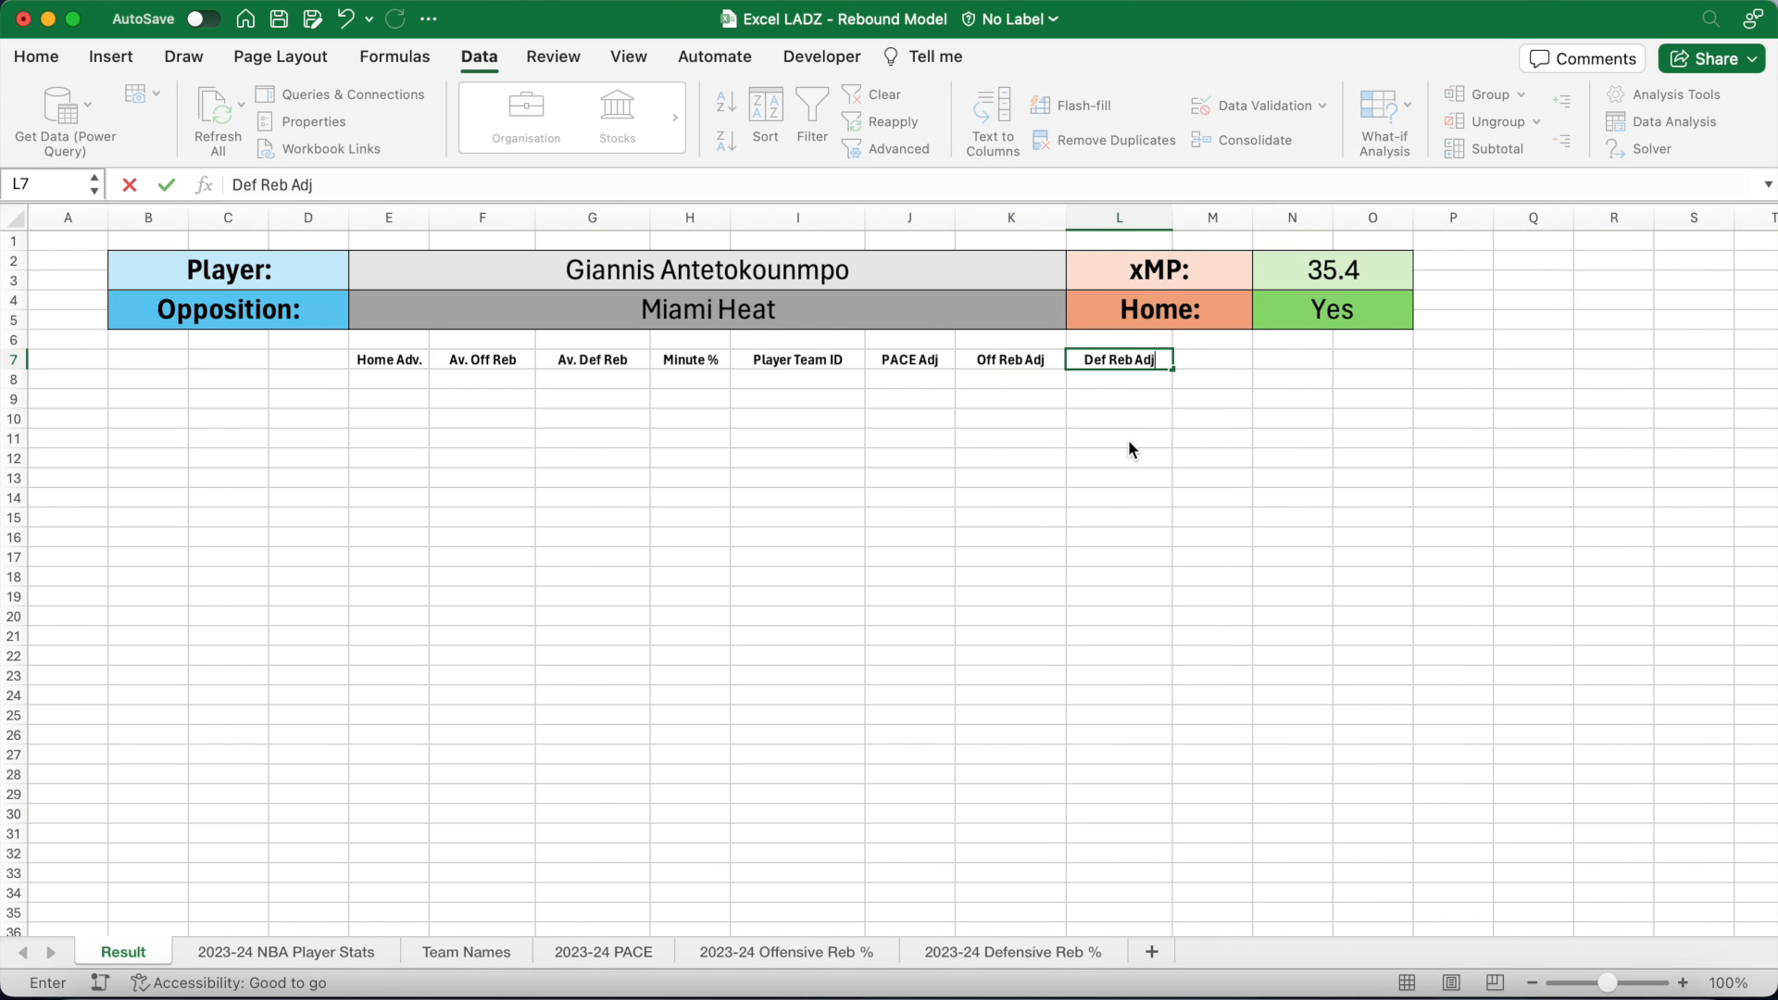
pyautogui.press('Return')
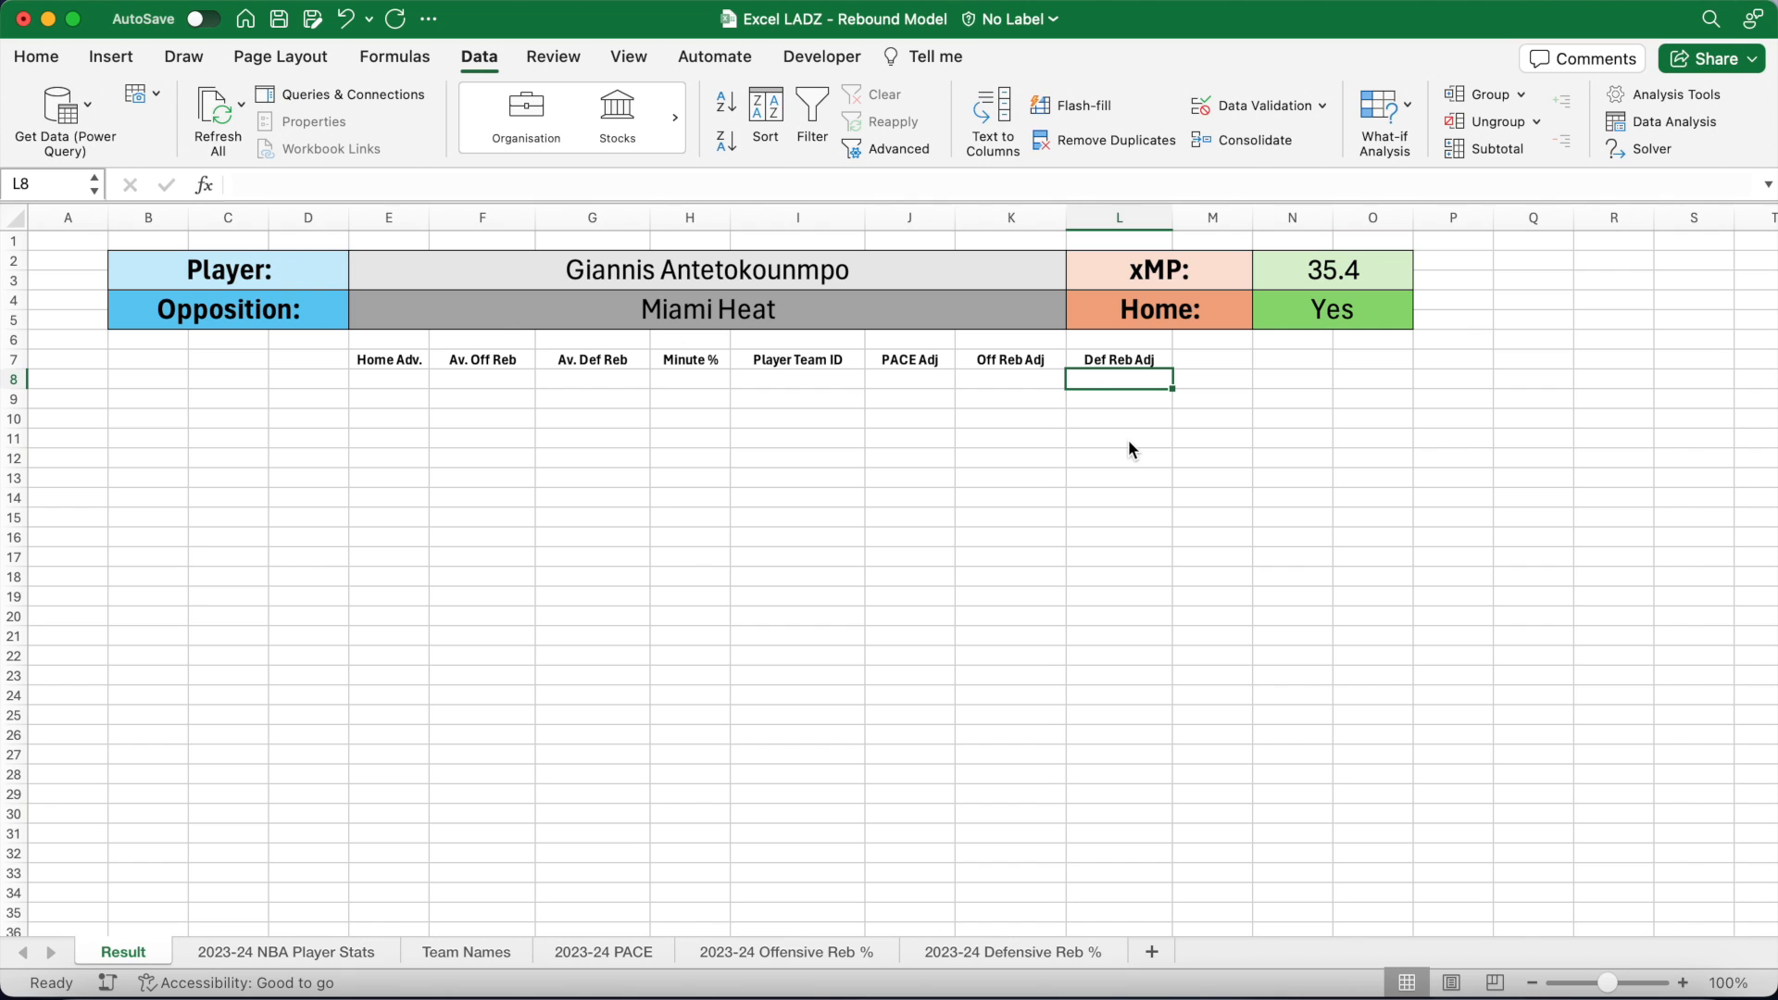
pyautogui.click(398, 381)
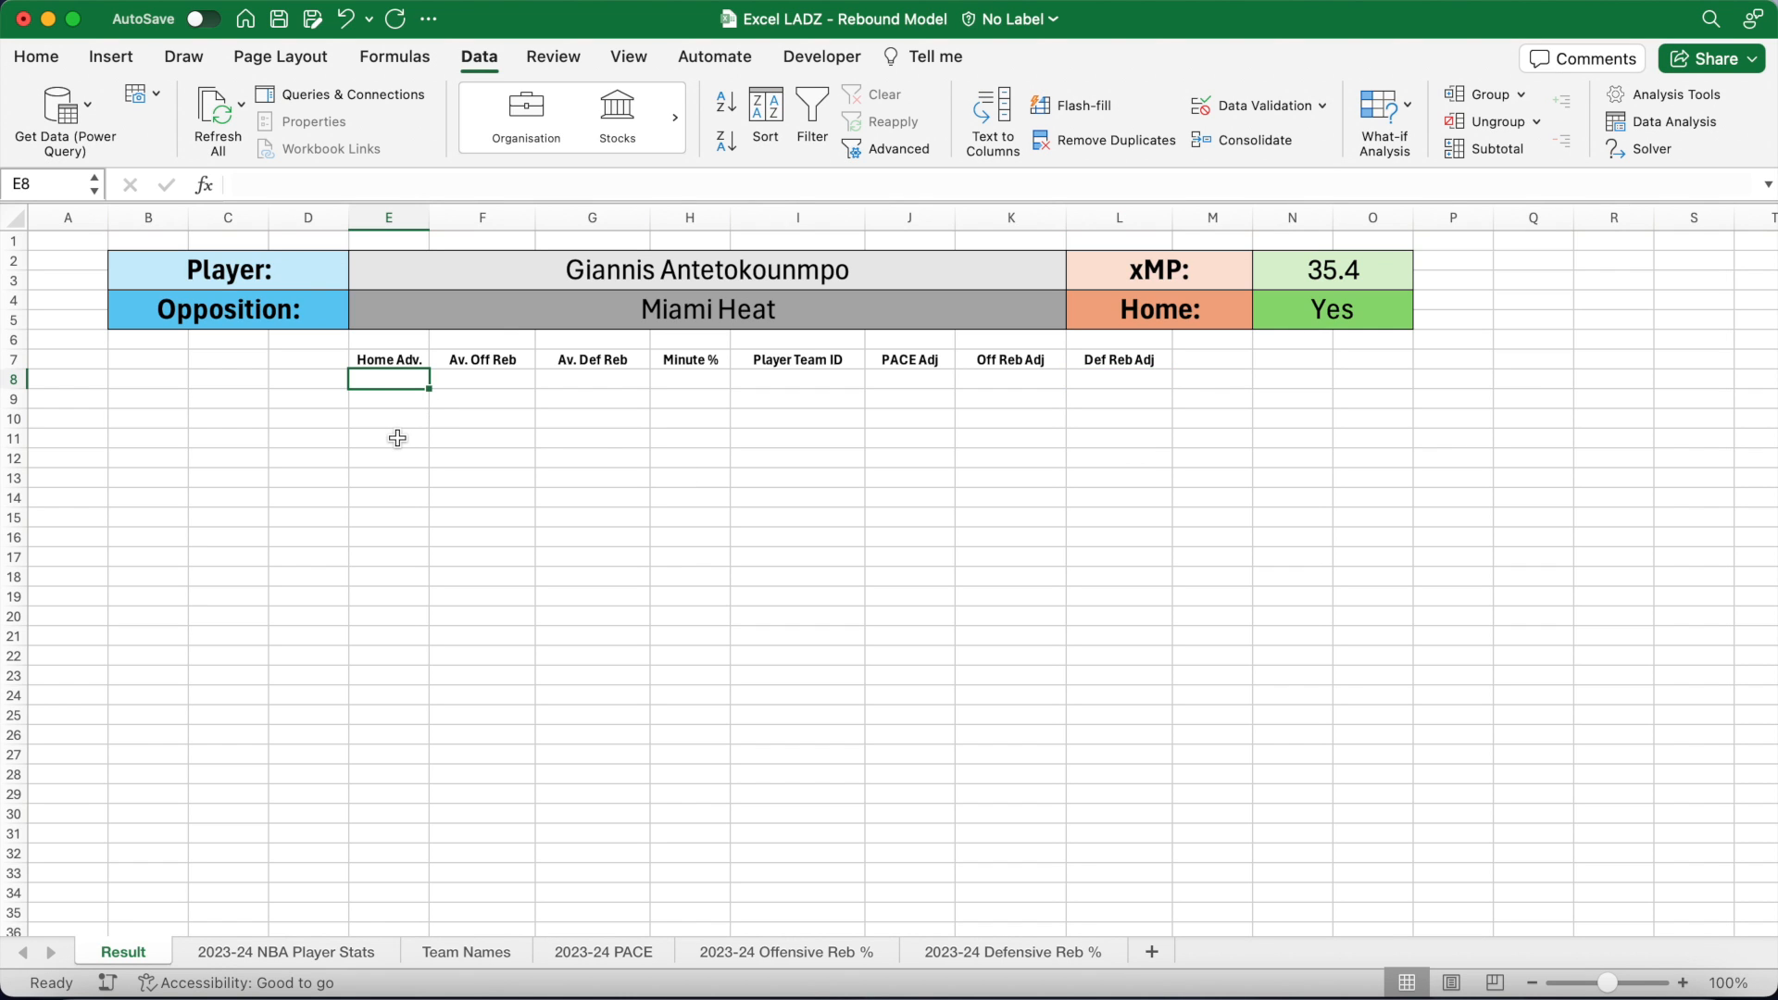
# Step: Enter =IF(N4="Yes",SQRT(1.01),1/SQRT(1.01)) in E8 for the home advantage
pyautogui.click(358, 186)
pyautogui.write('=IF(')
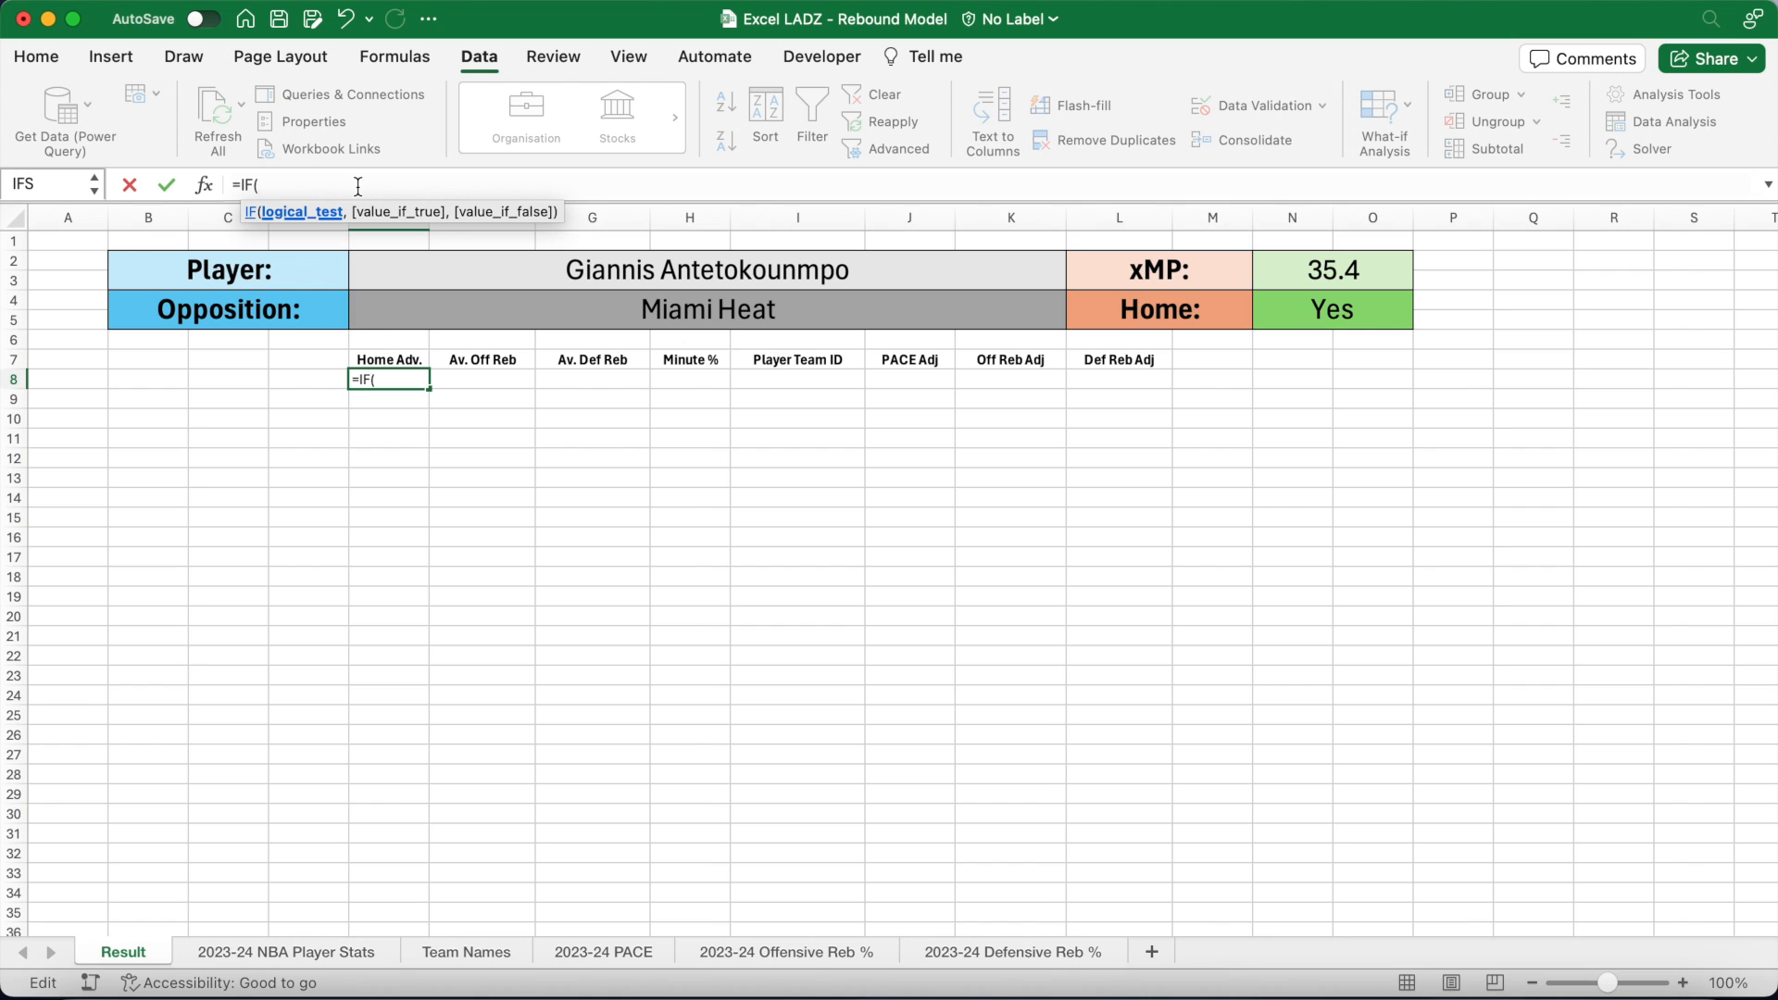
pyautogui.write('N4="Yes"')
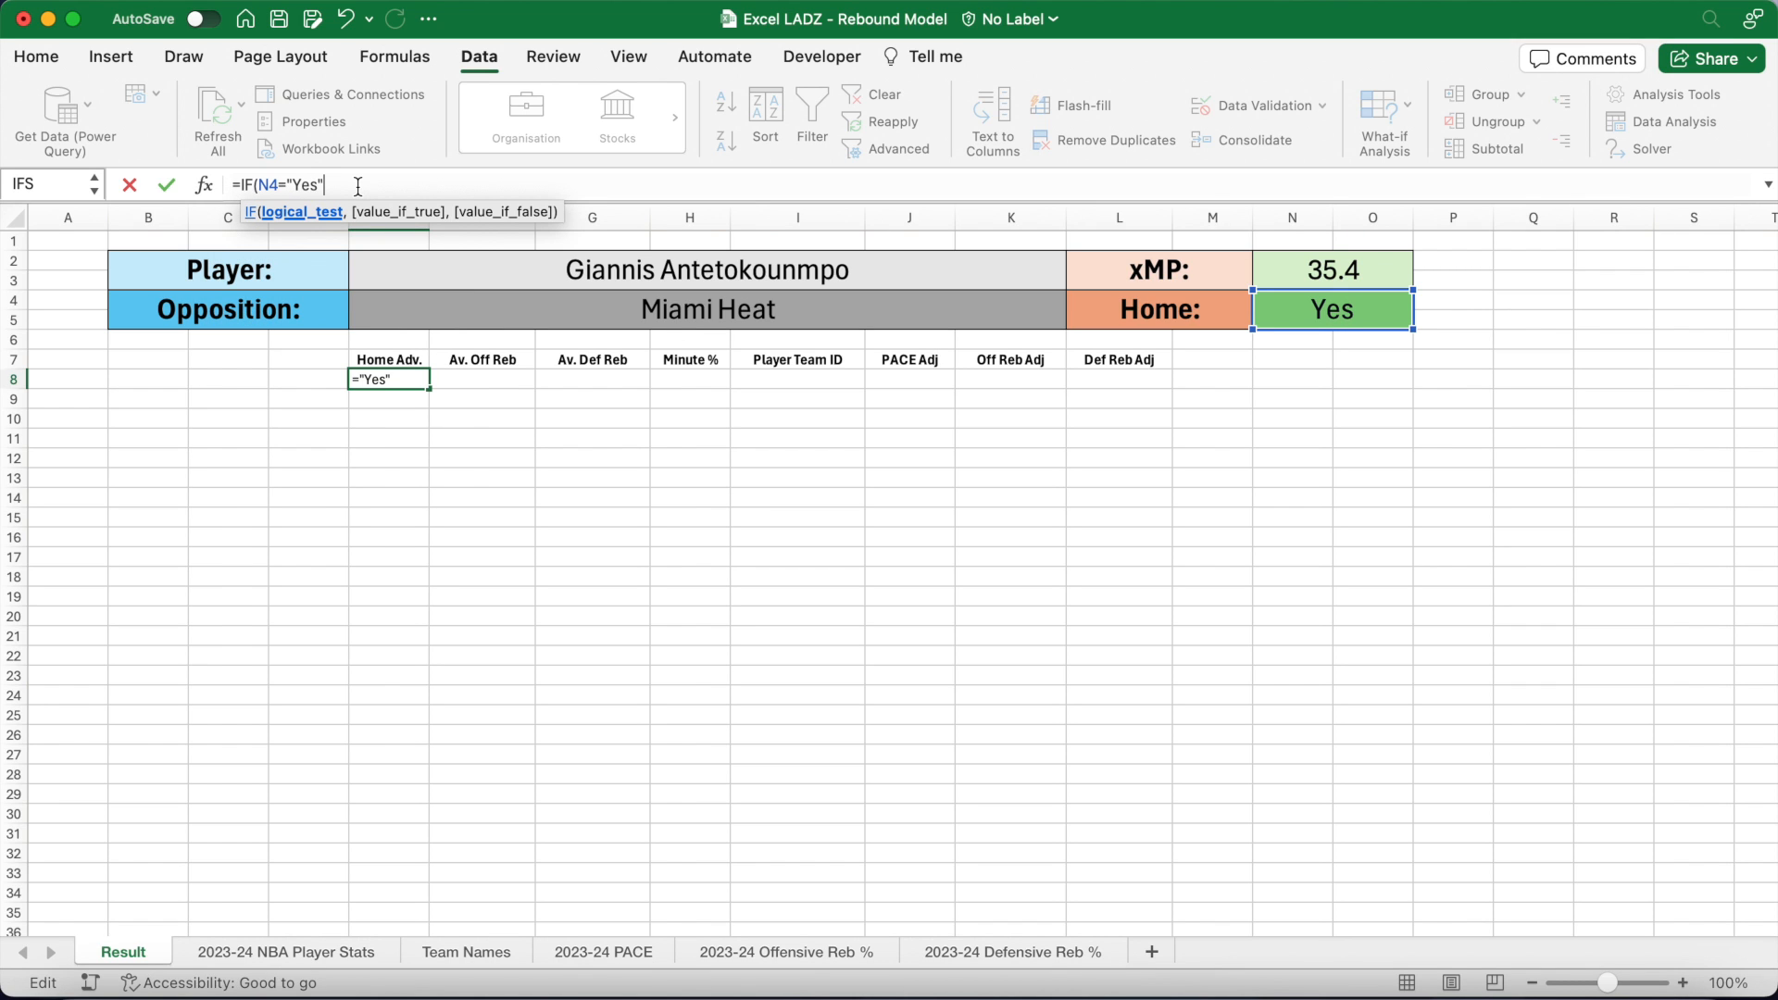
pyautogui.write(',SQ')
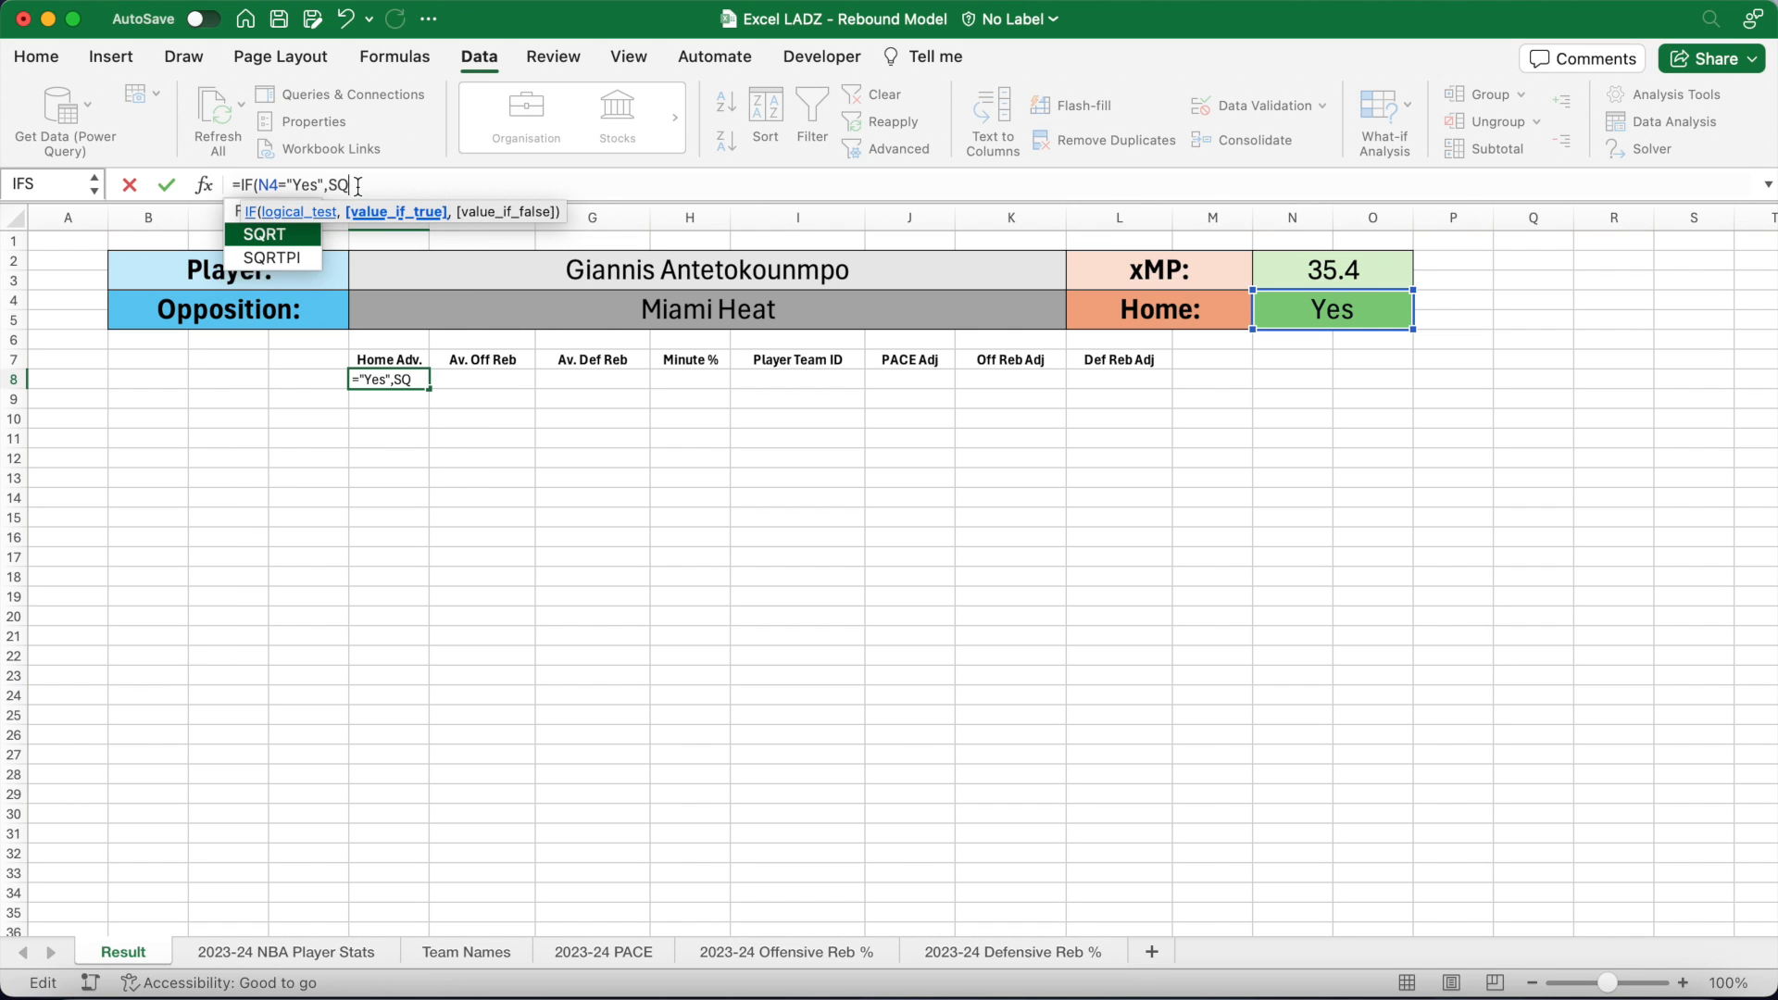
pyautogui.write('RT(1.01')
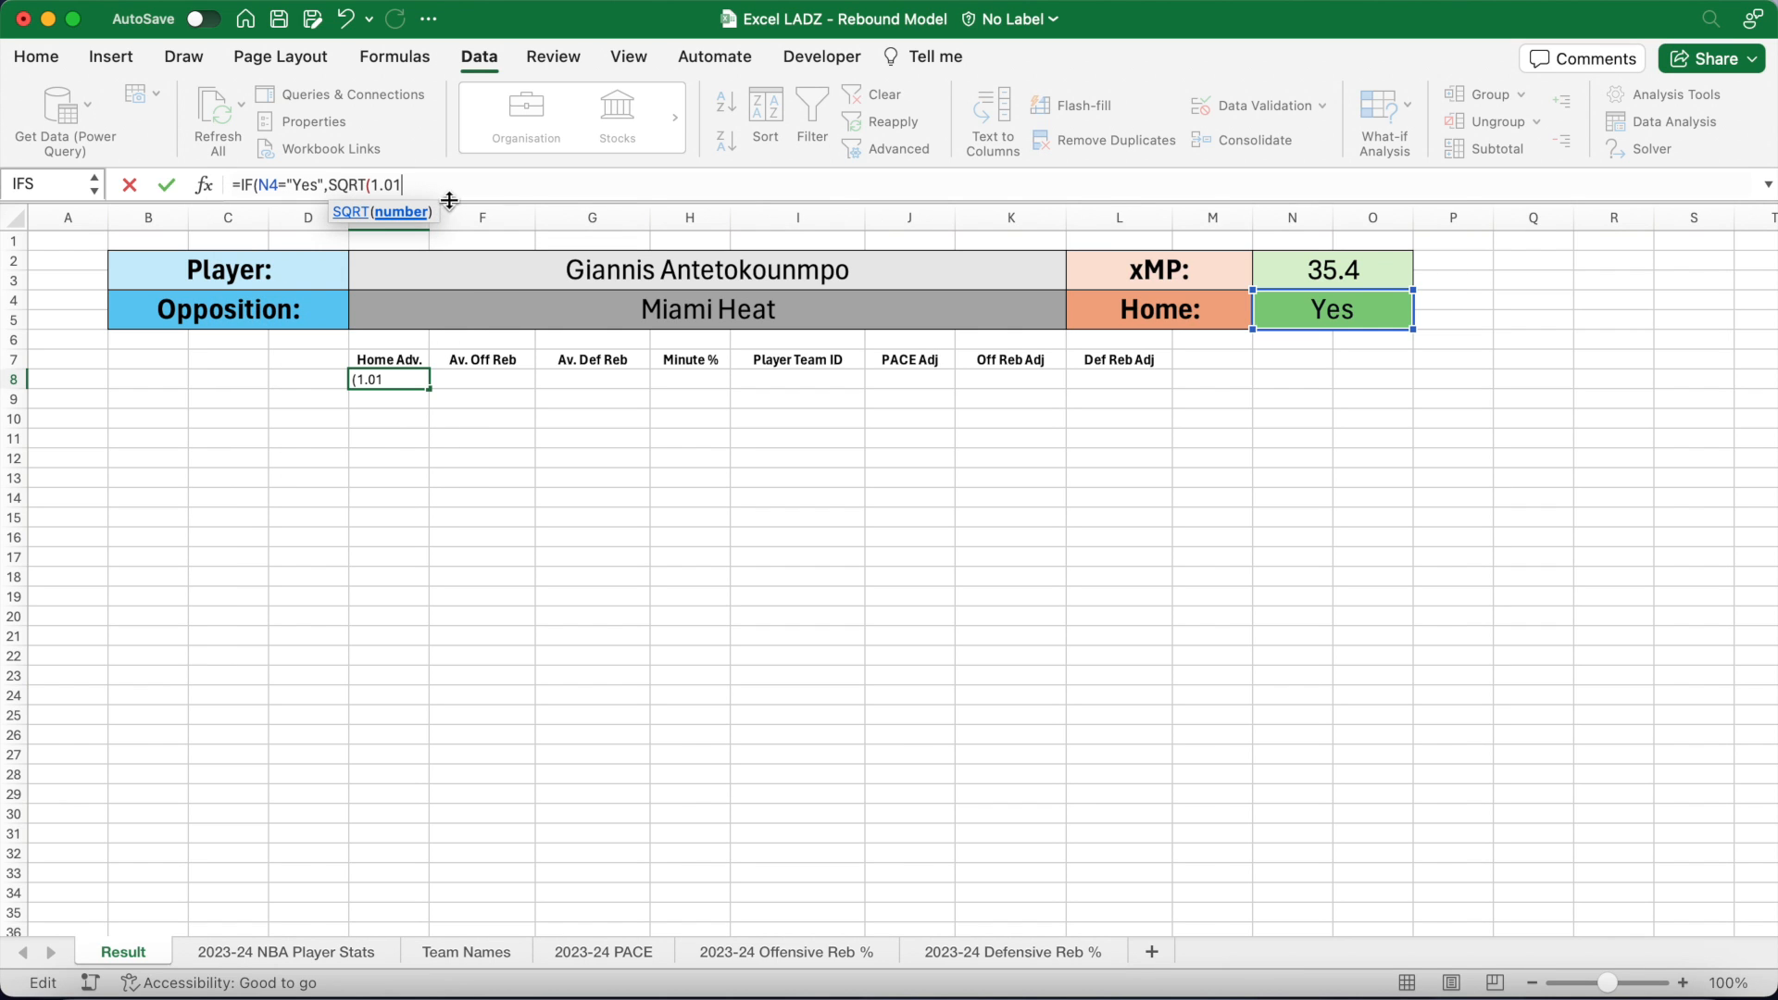
pyautogui.write(')')
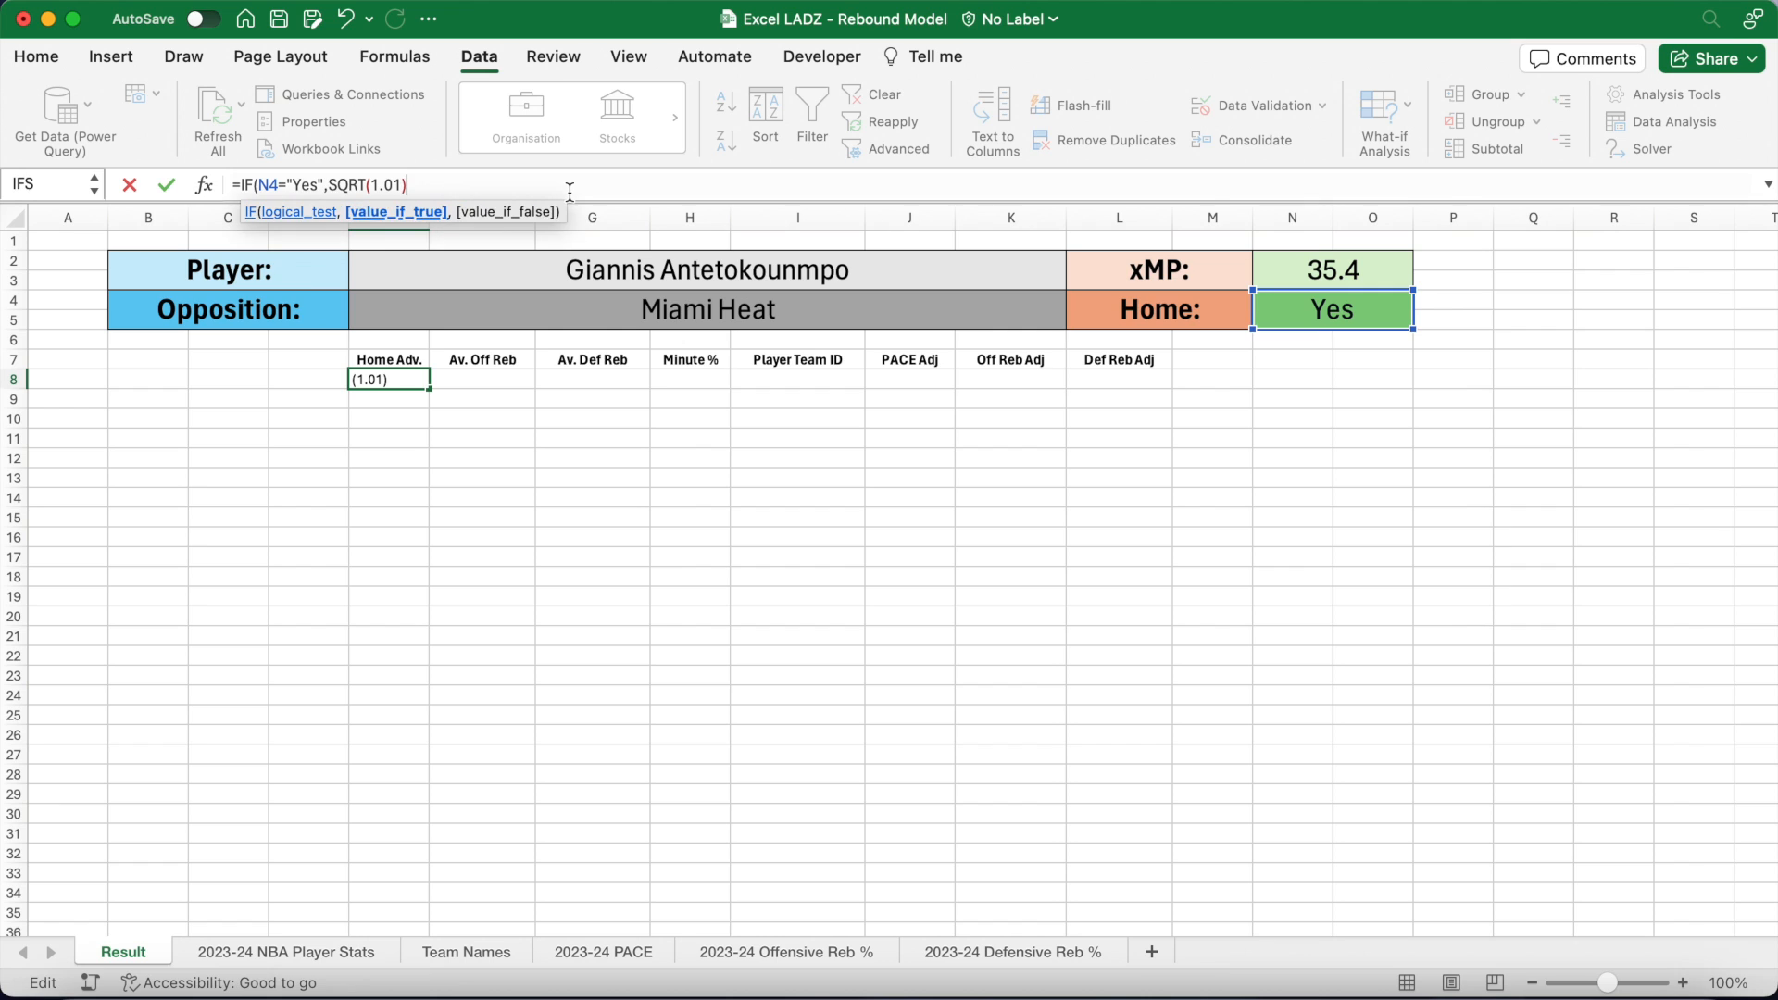
pyautogui.write(',1/S')
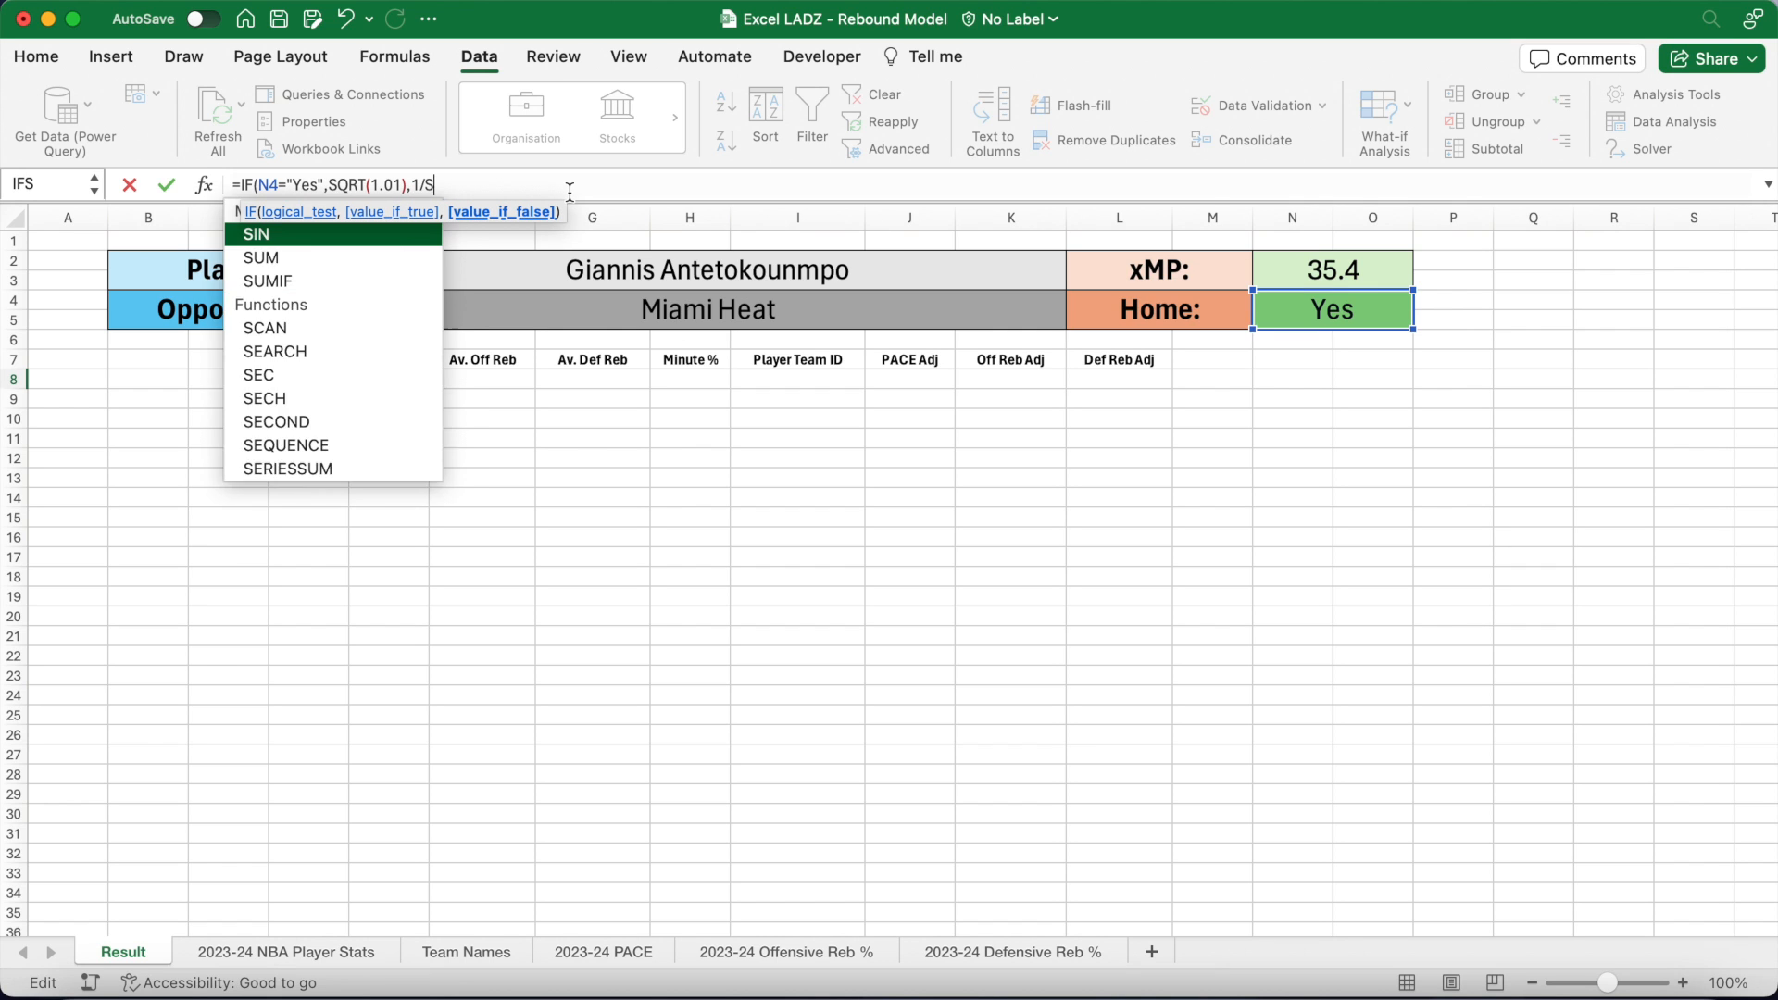
pyautogui.write('QRT(1.01')
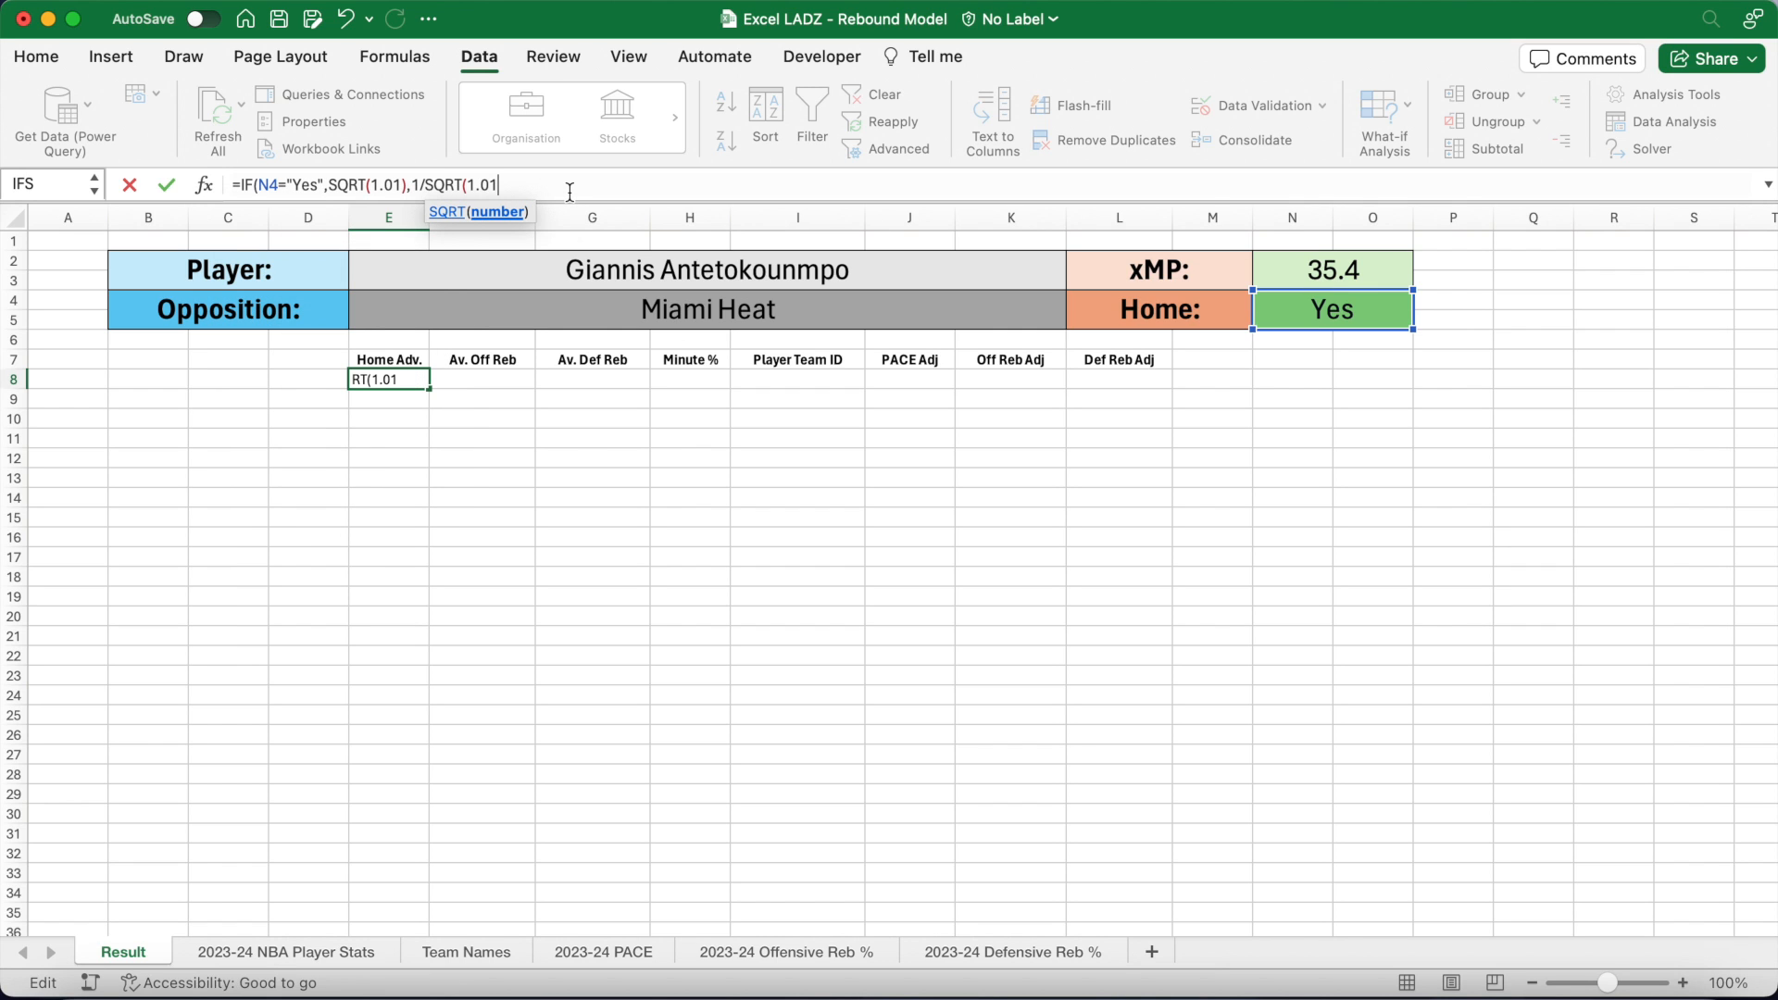
pyautogui.write(')')
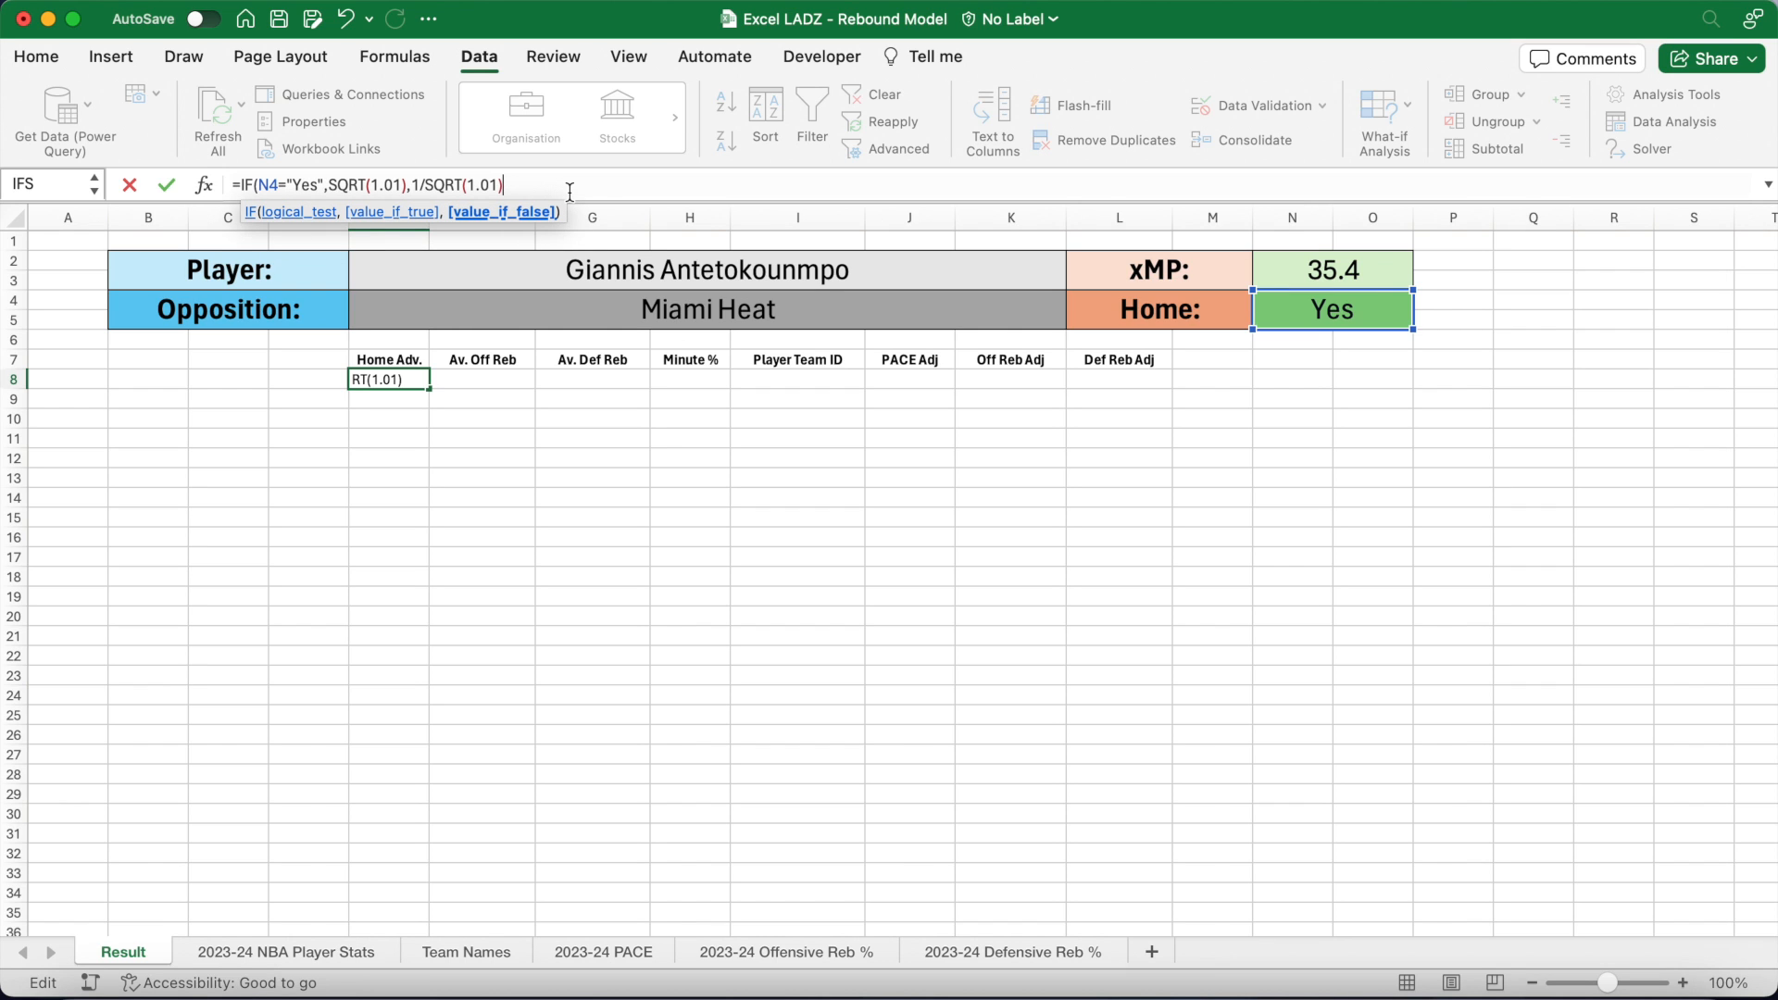
pyautogui.write(')')
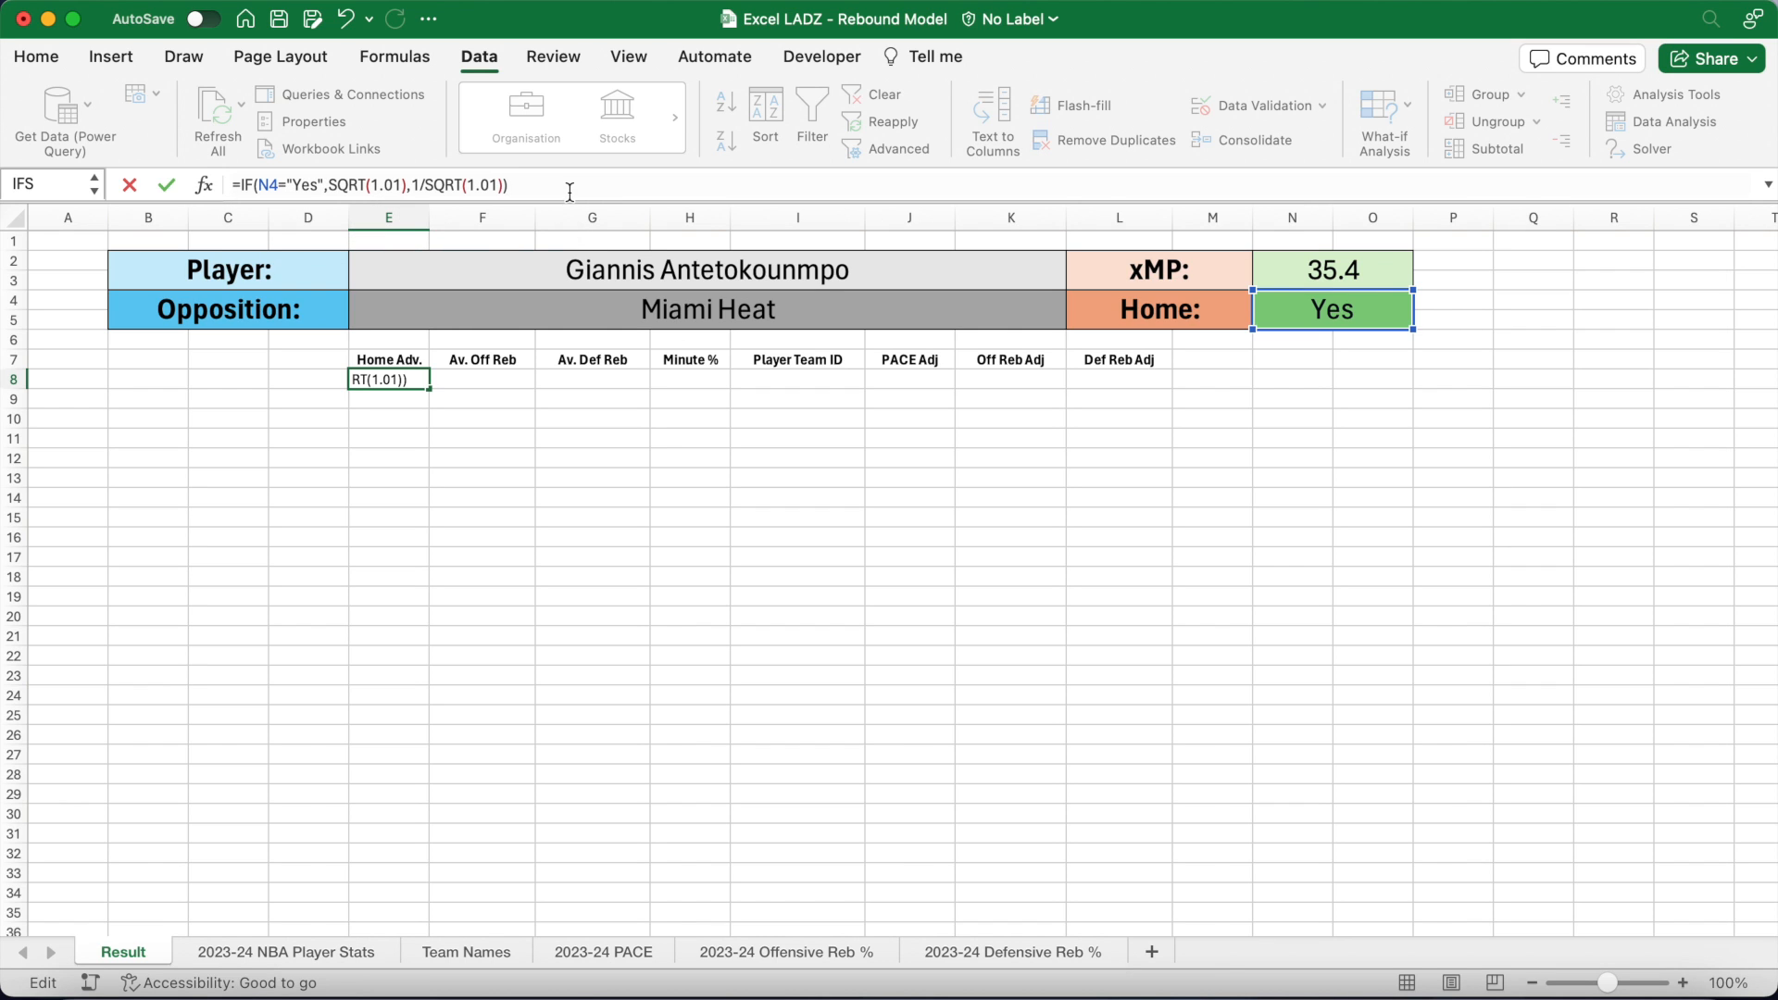
pyautogui.press('Return')
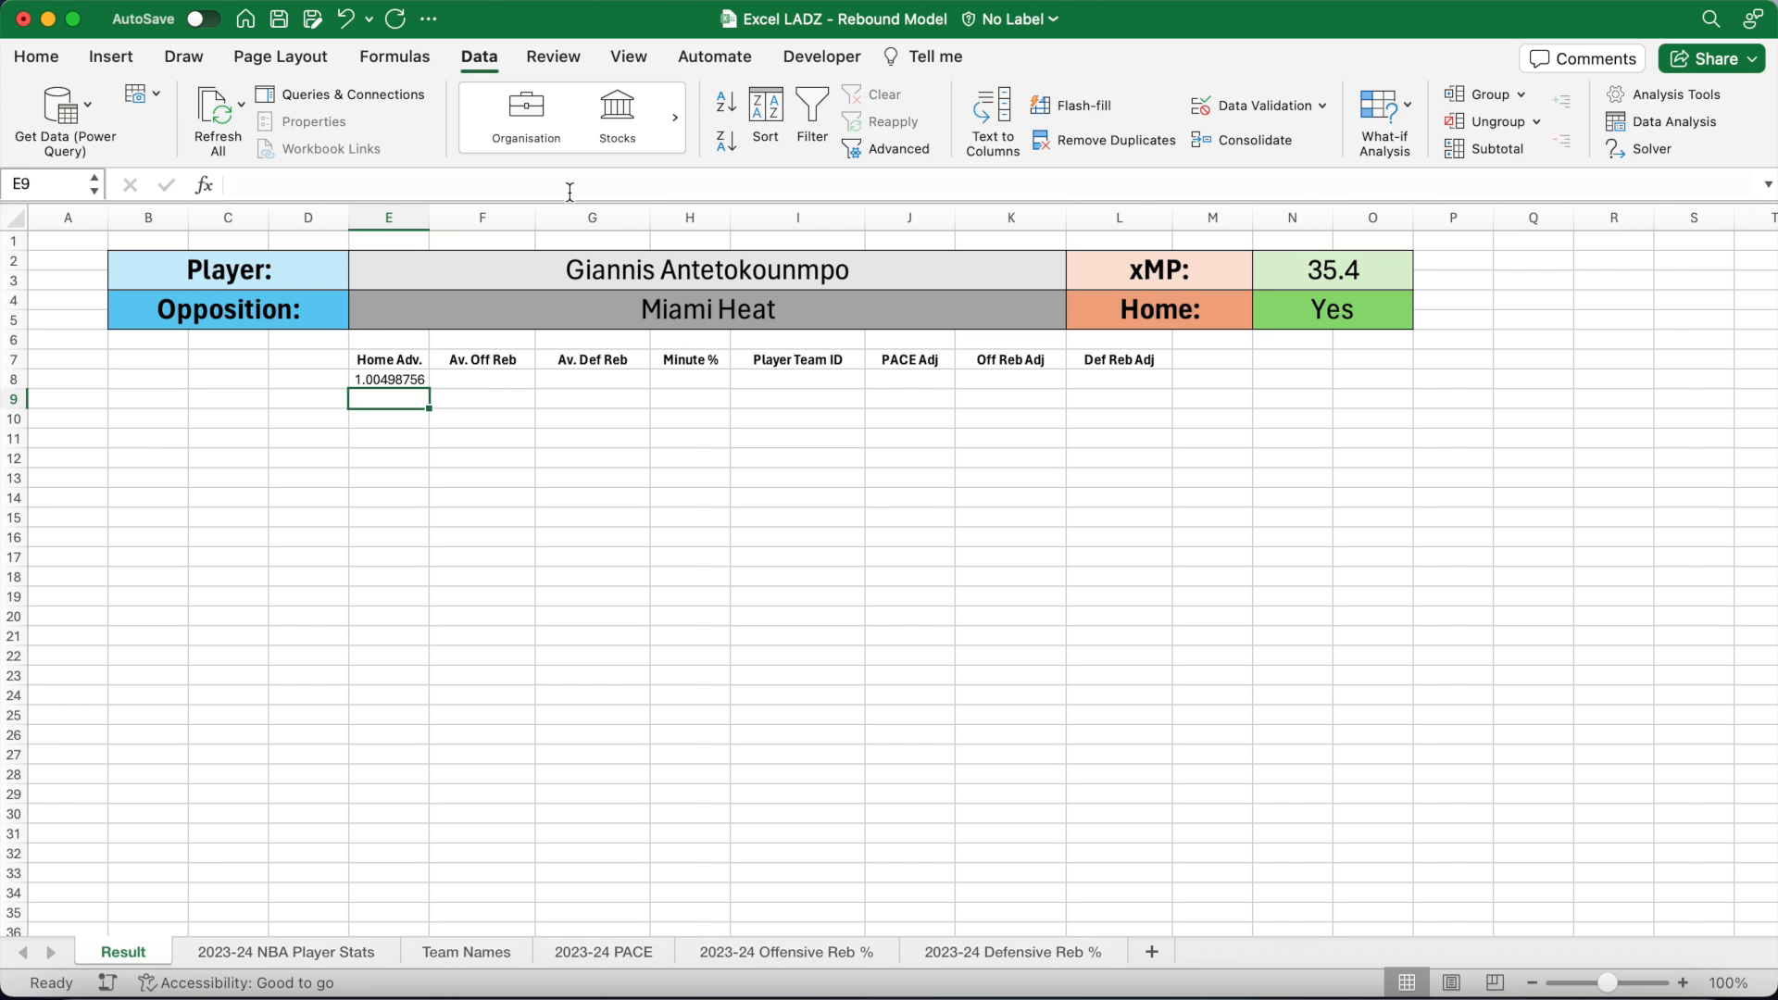
# Step: Format E8 as a one-decimal percentage, showing 100.5%
pyautogui.click(419, 380)
pyautogui.click(51, 57)
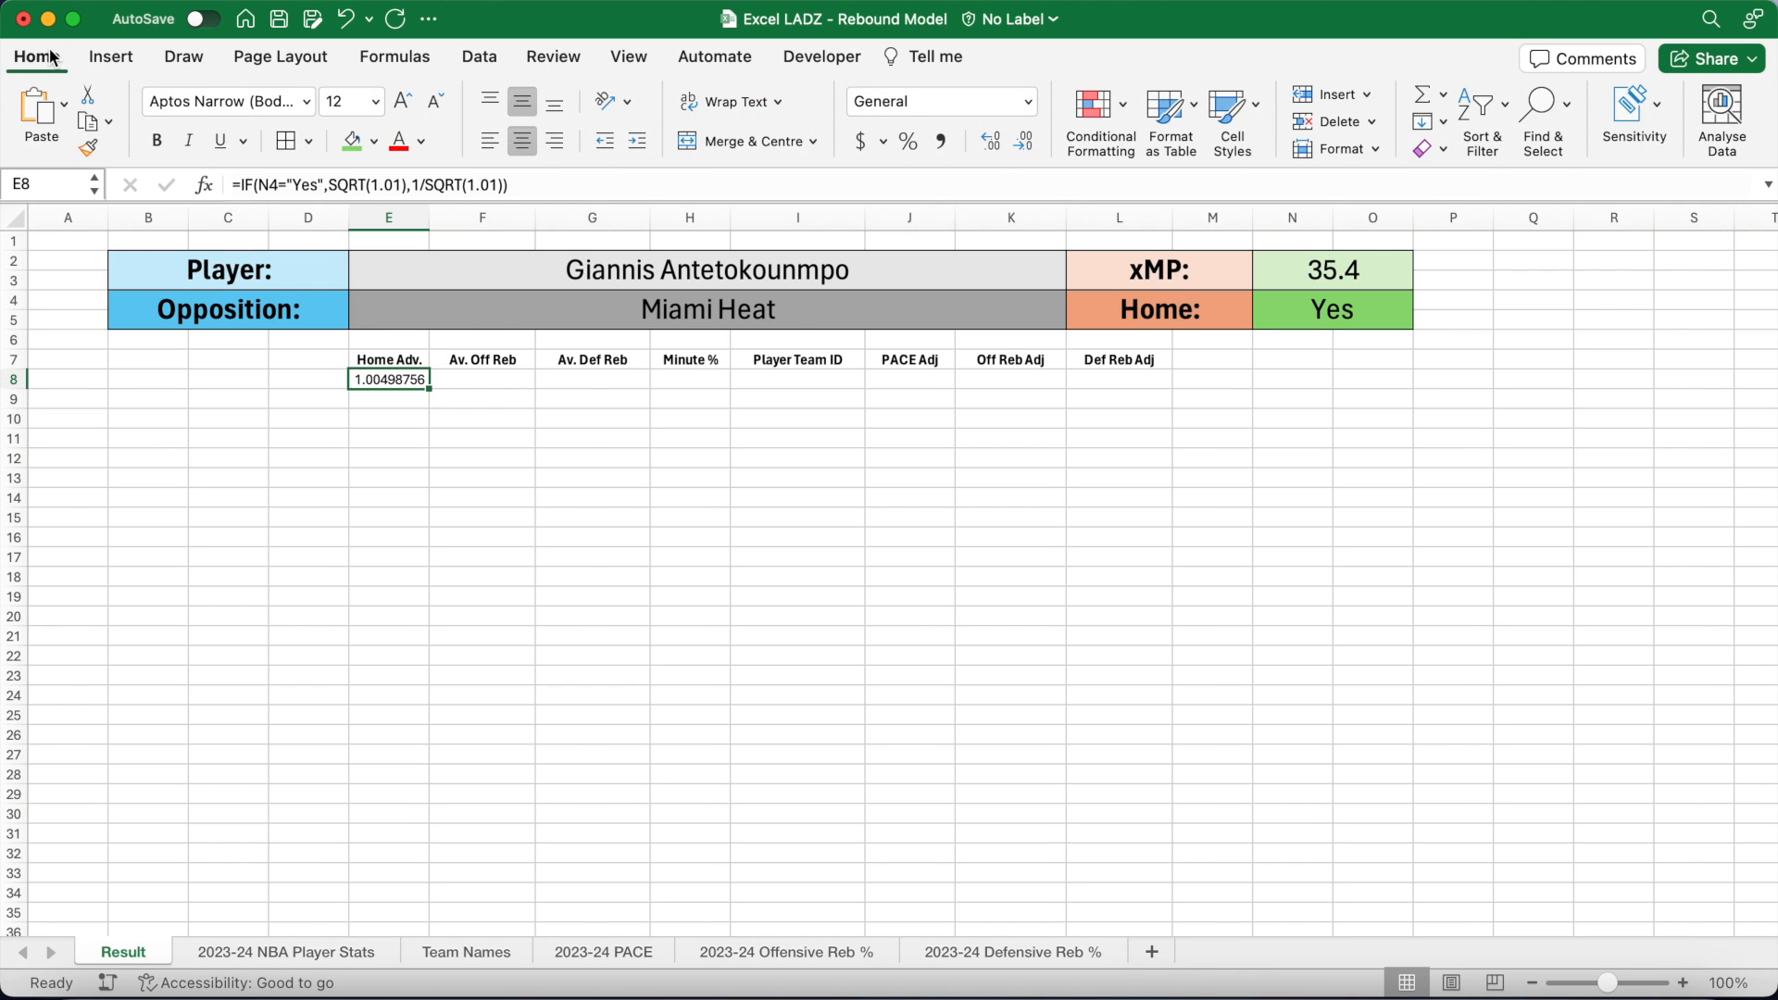
pyautogui.click(910, 143)
pyautogui.click(991, 142)
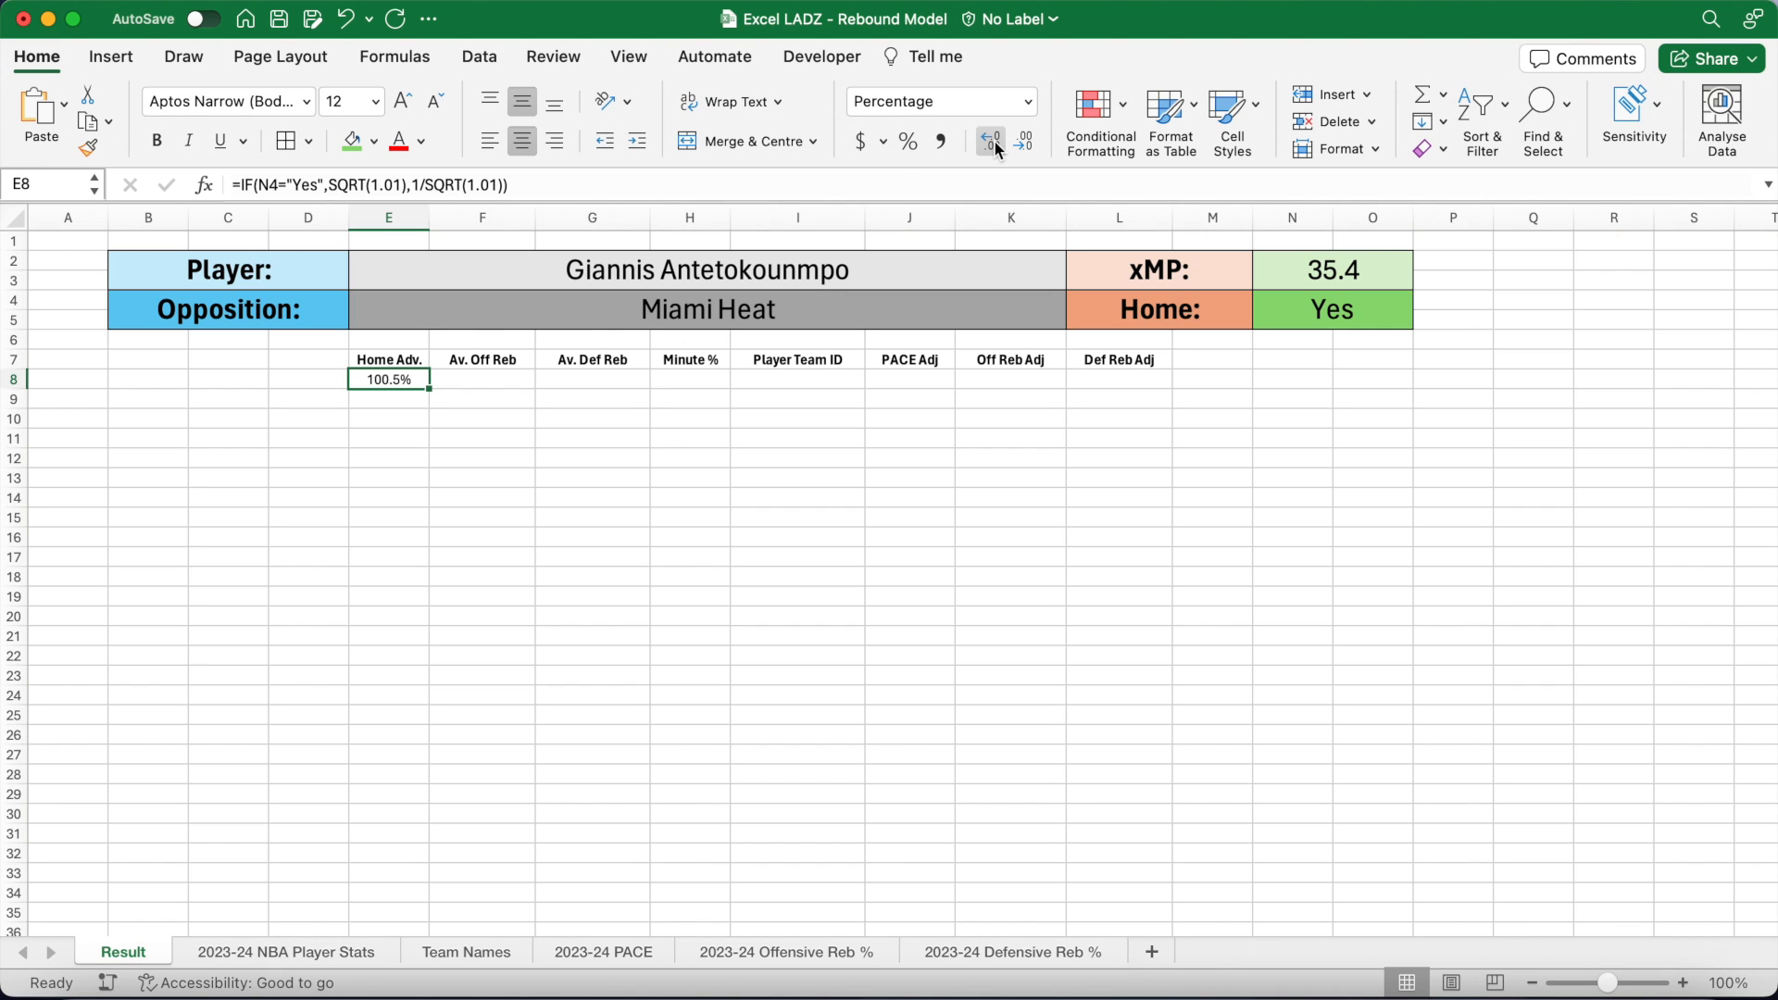
pyautogui.click(500, 381)
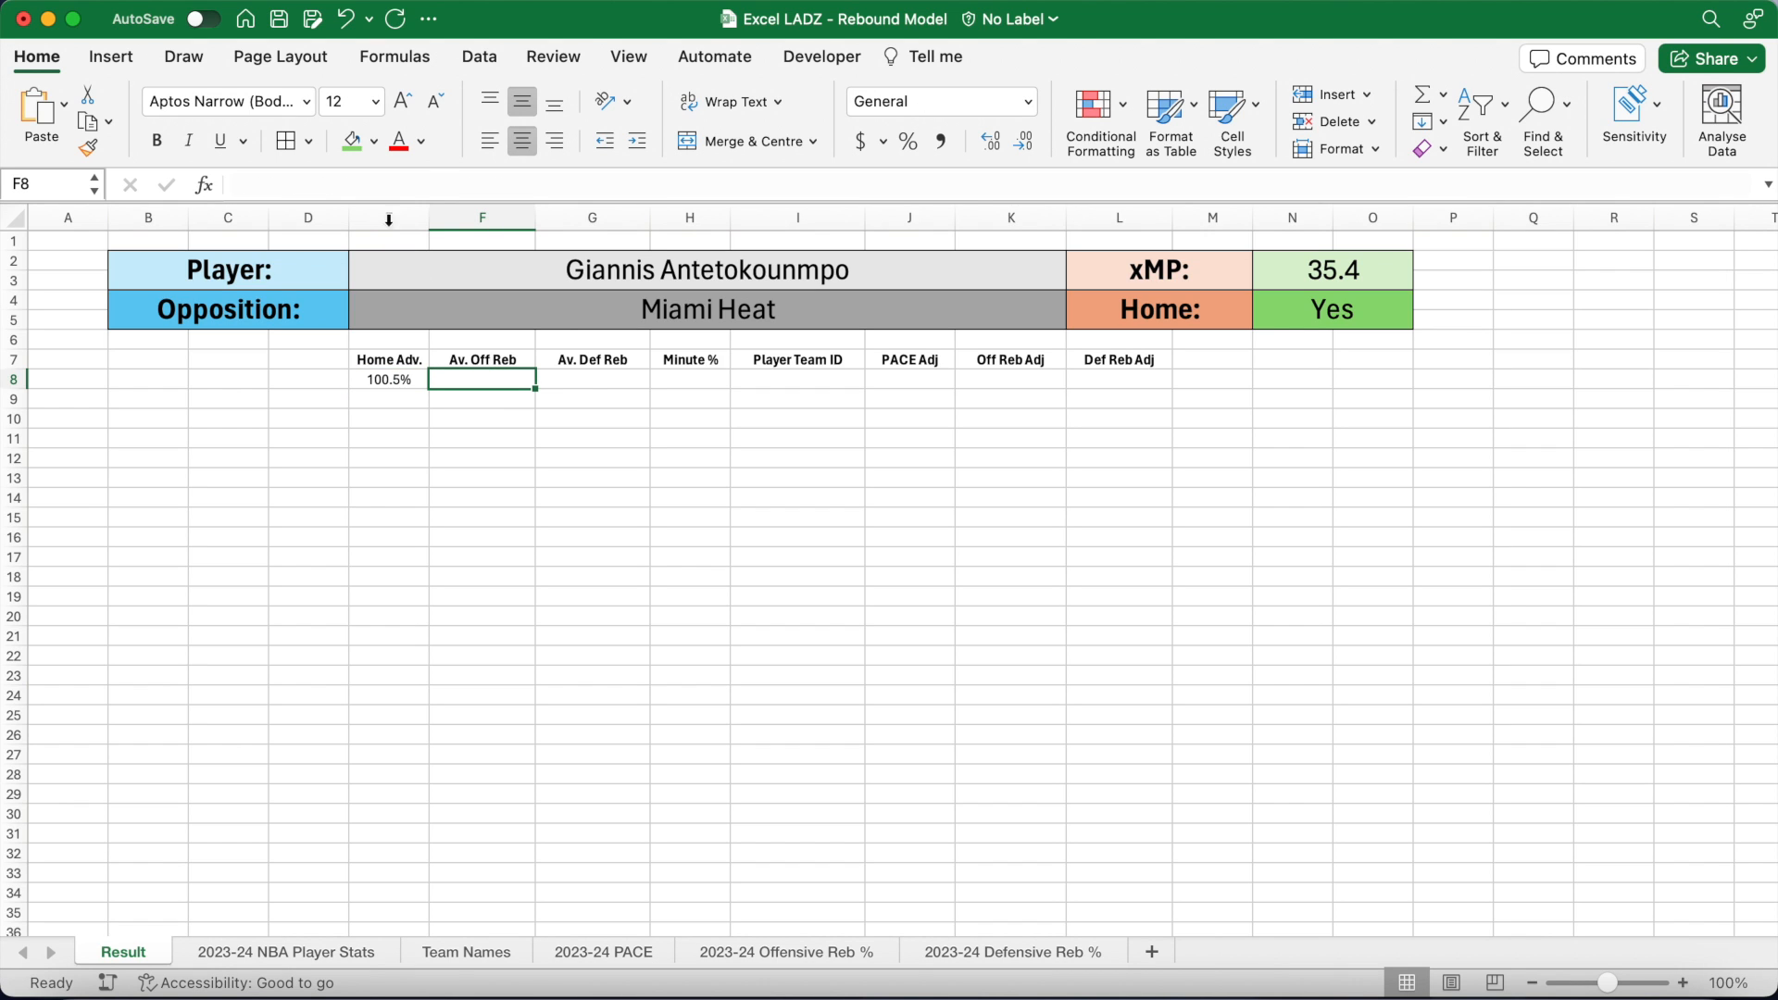
# Step: Enter =VLOOKUP(E2,'2023-24 NBA Player Stats'!B3:AD3000,21,FALSE) in F8, returning 2.6
pyautogui.click(381, 184)
pyautogui.write('=')
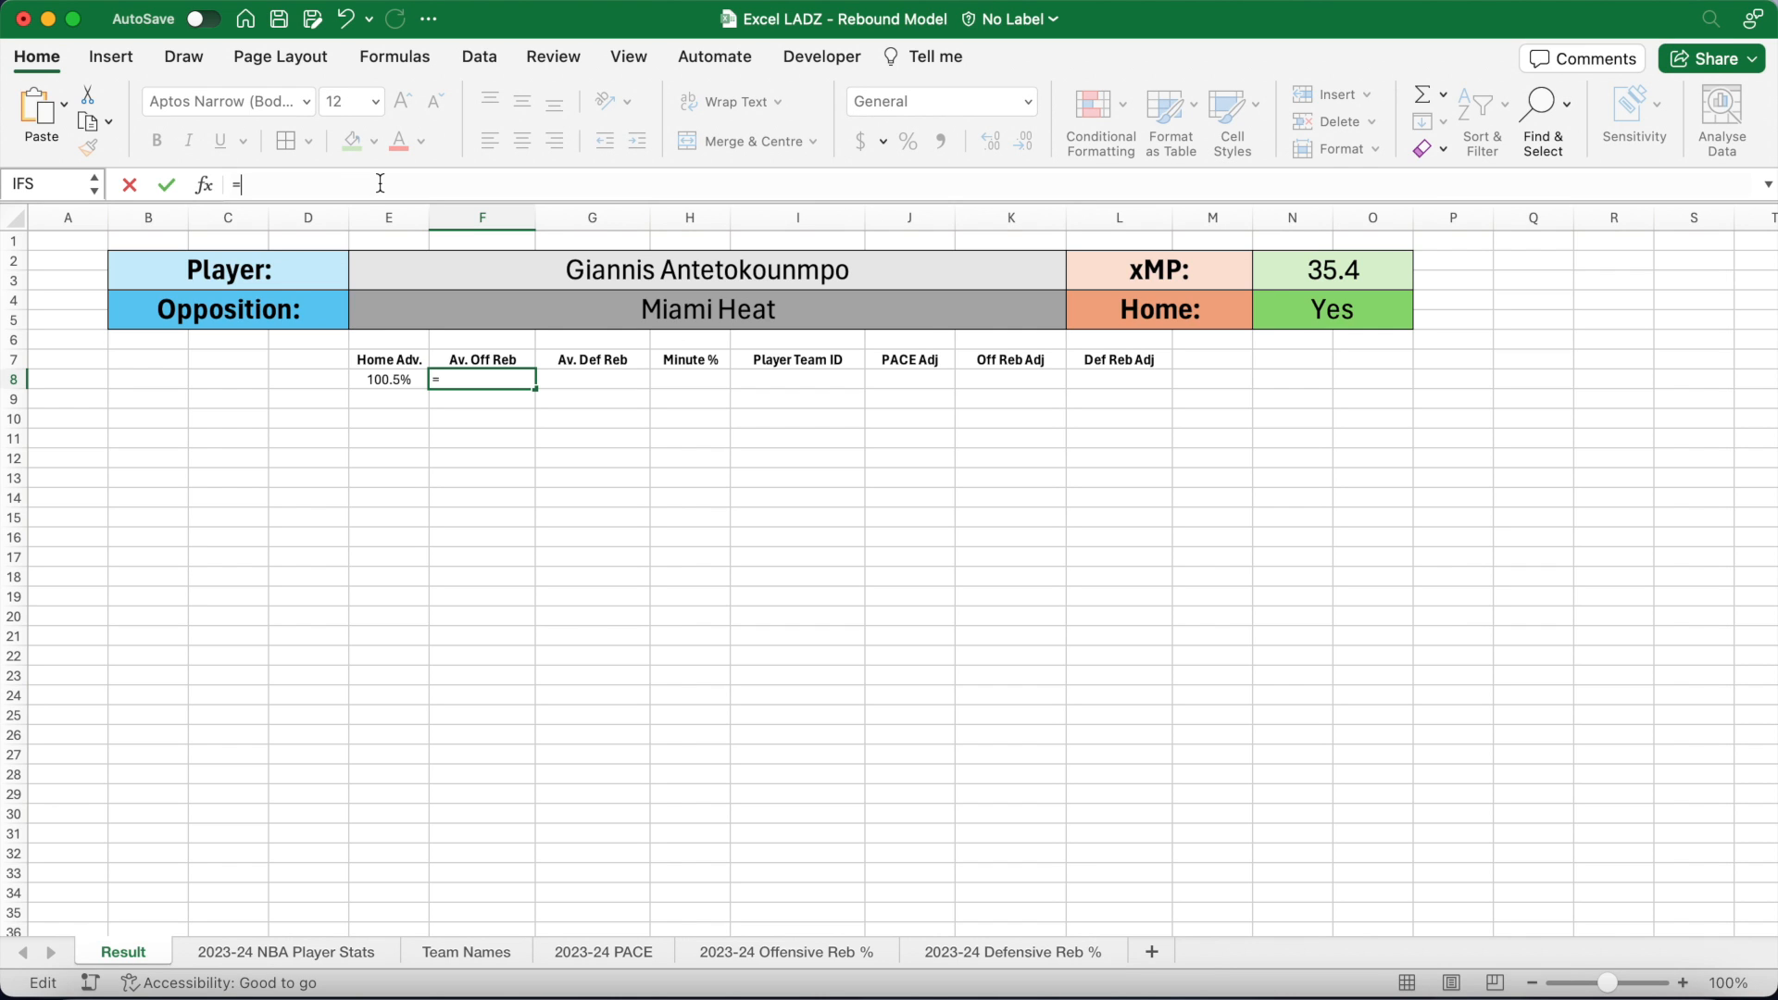
pyautogui.write('VLOOKUP')
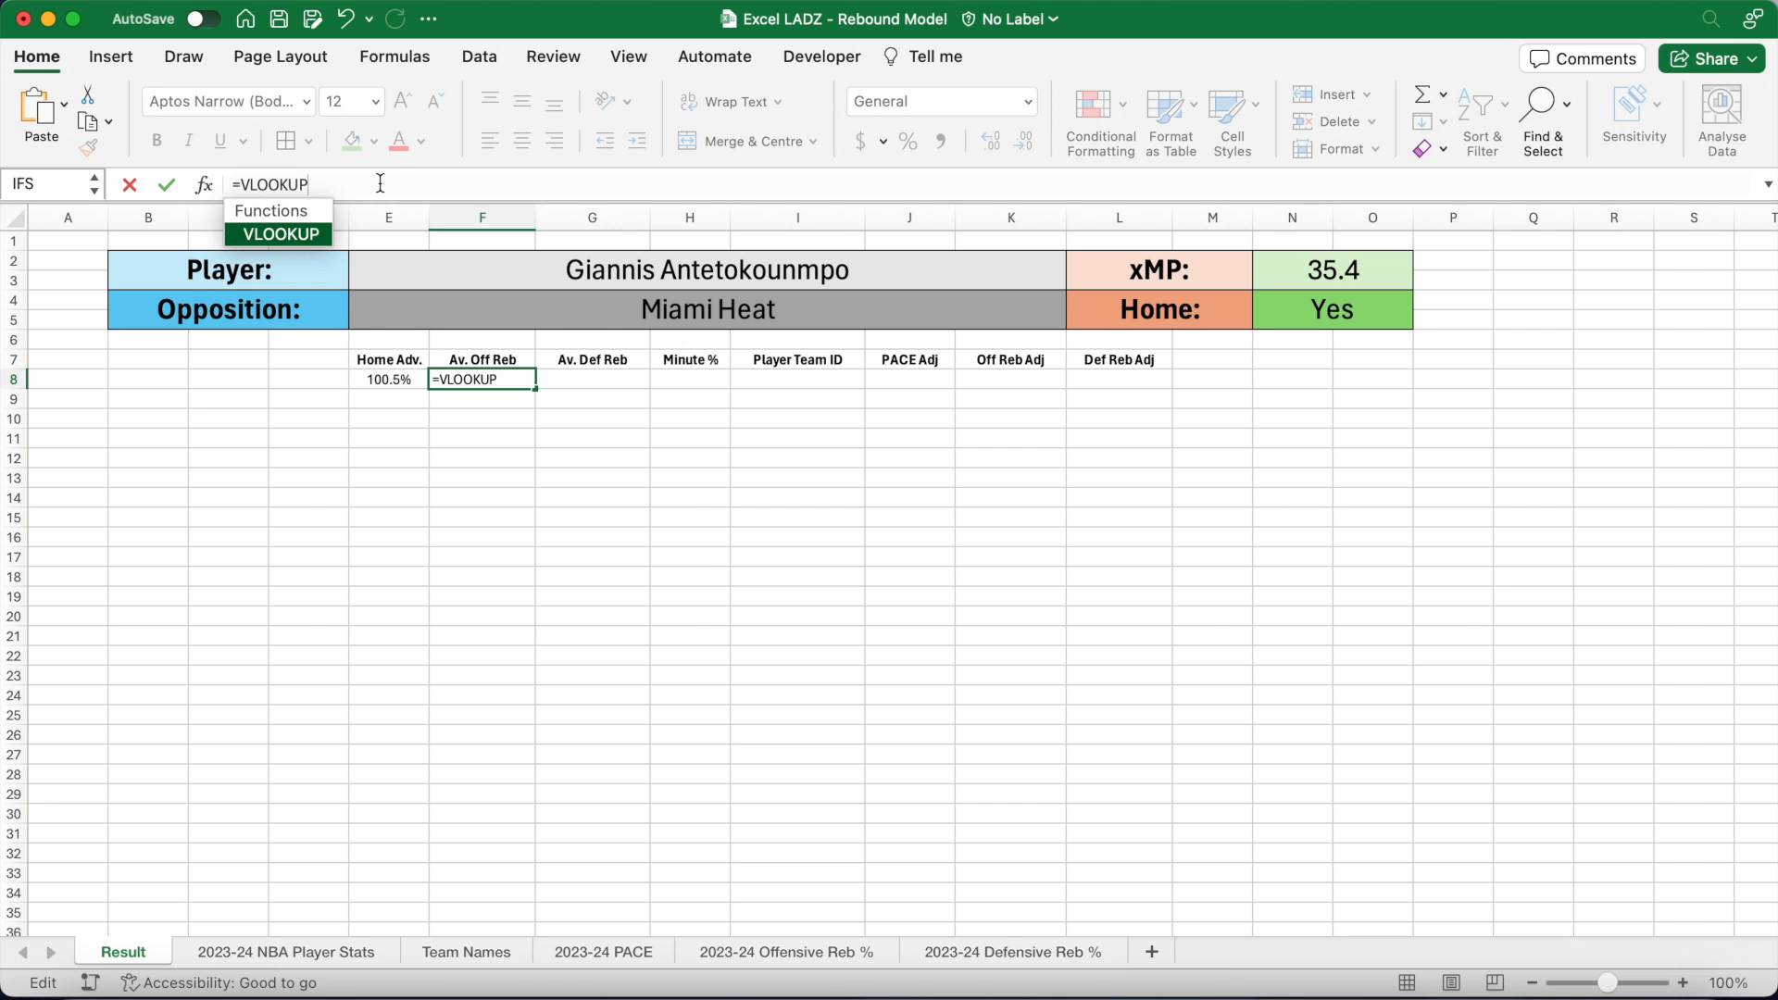
pyautogui.write('(E2,')
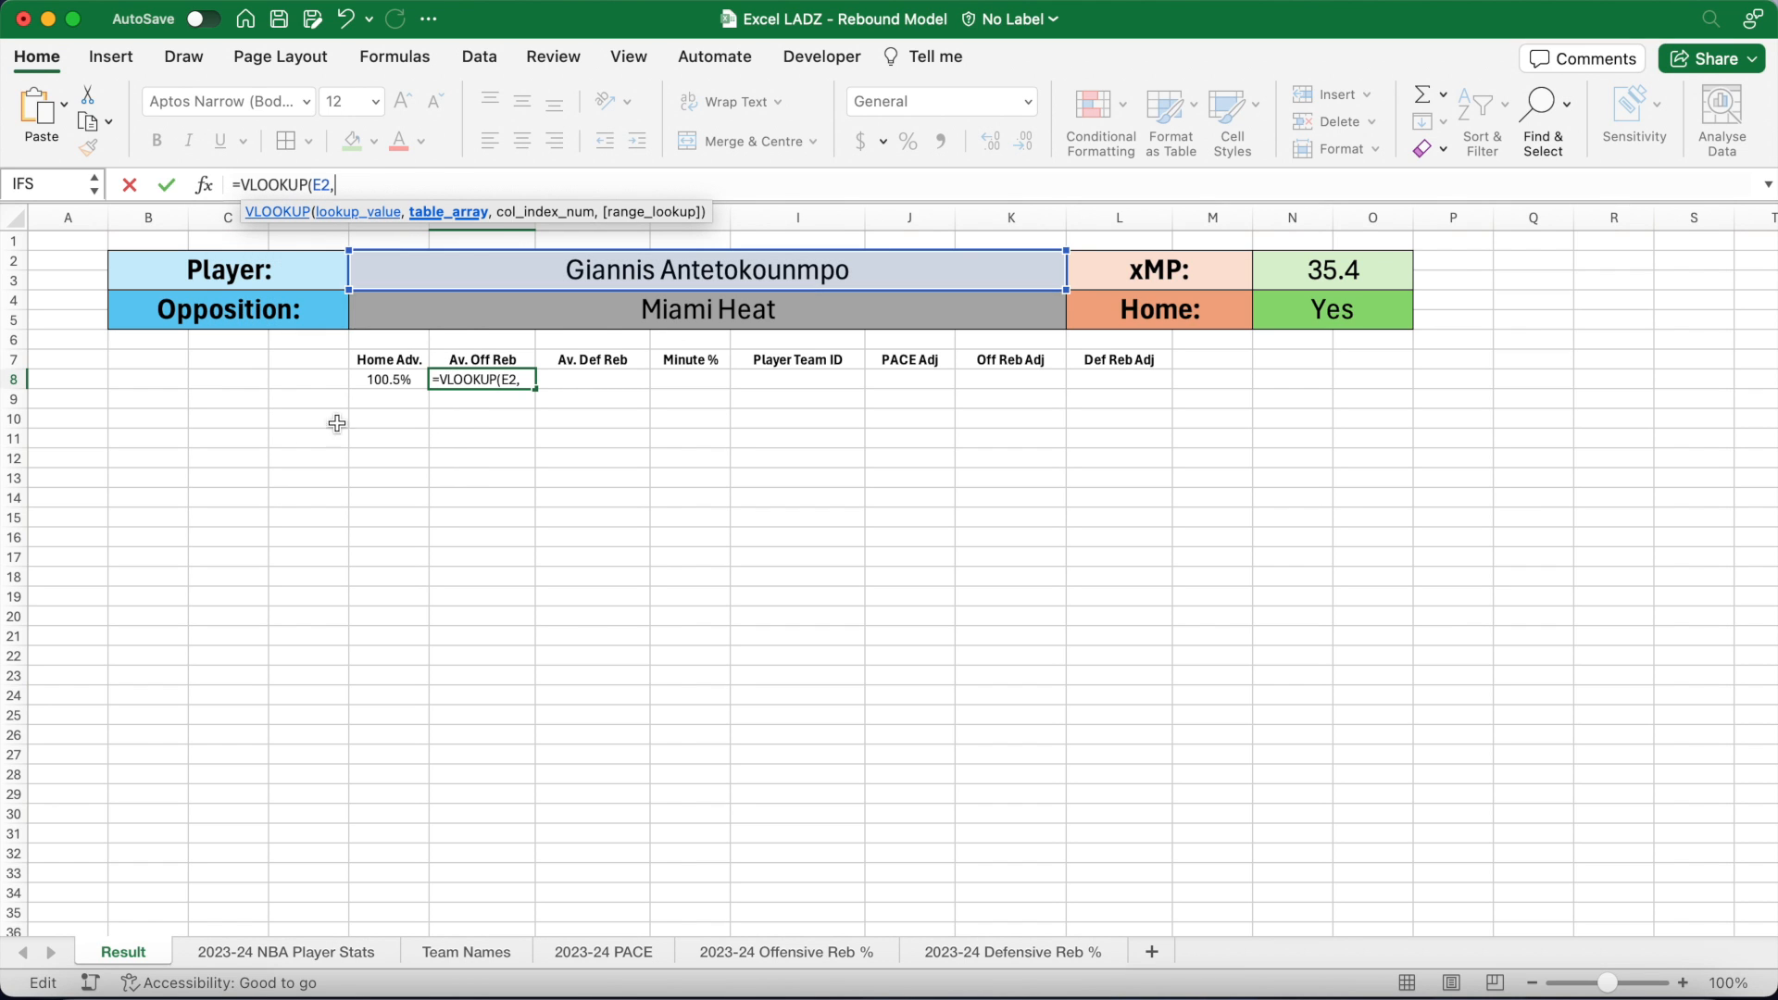
pyautogui.click(315, 946)
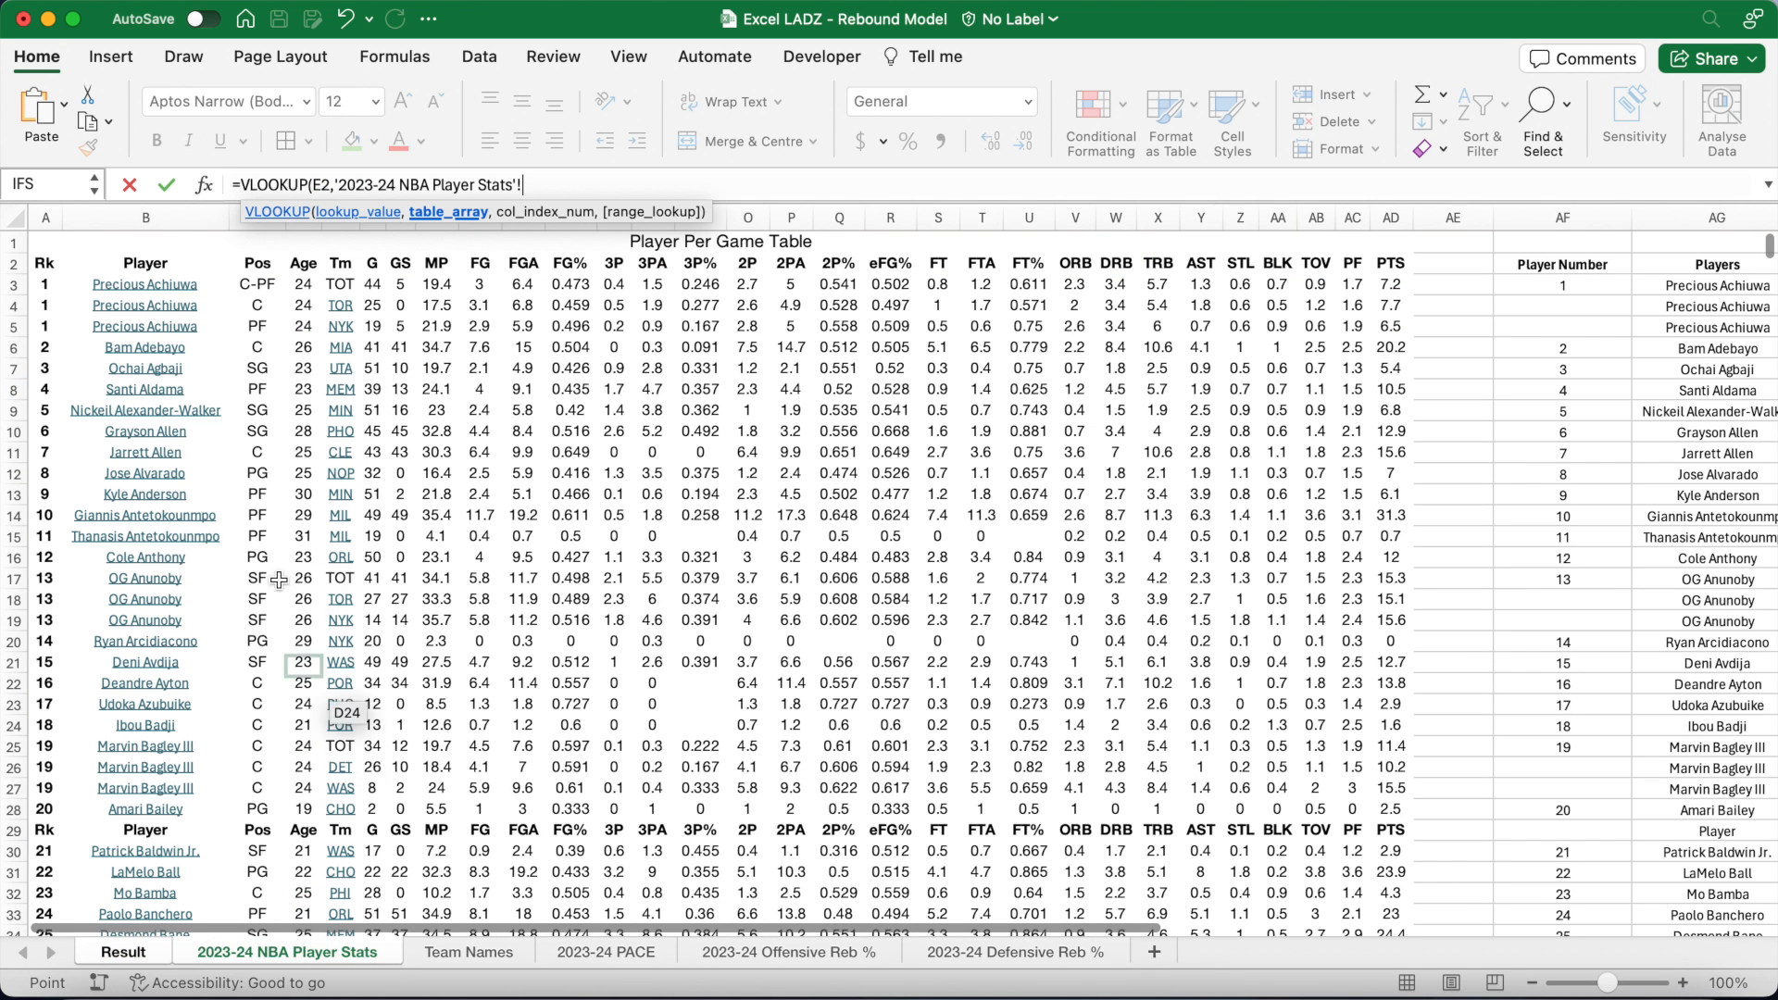
pyautogui.click(201, 286)
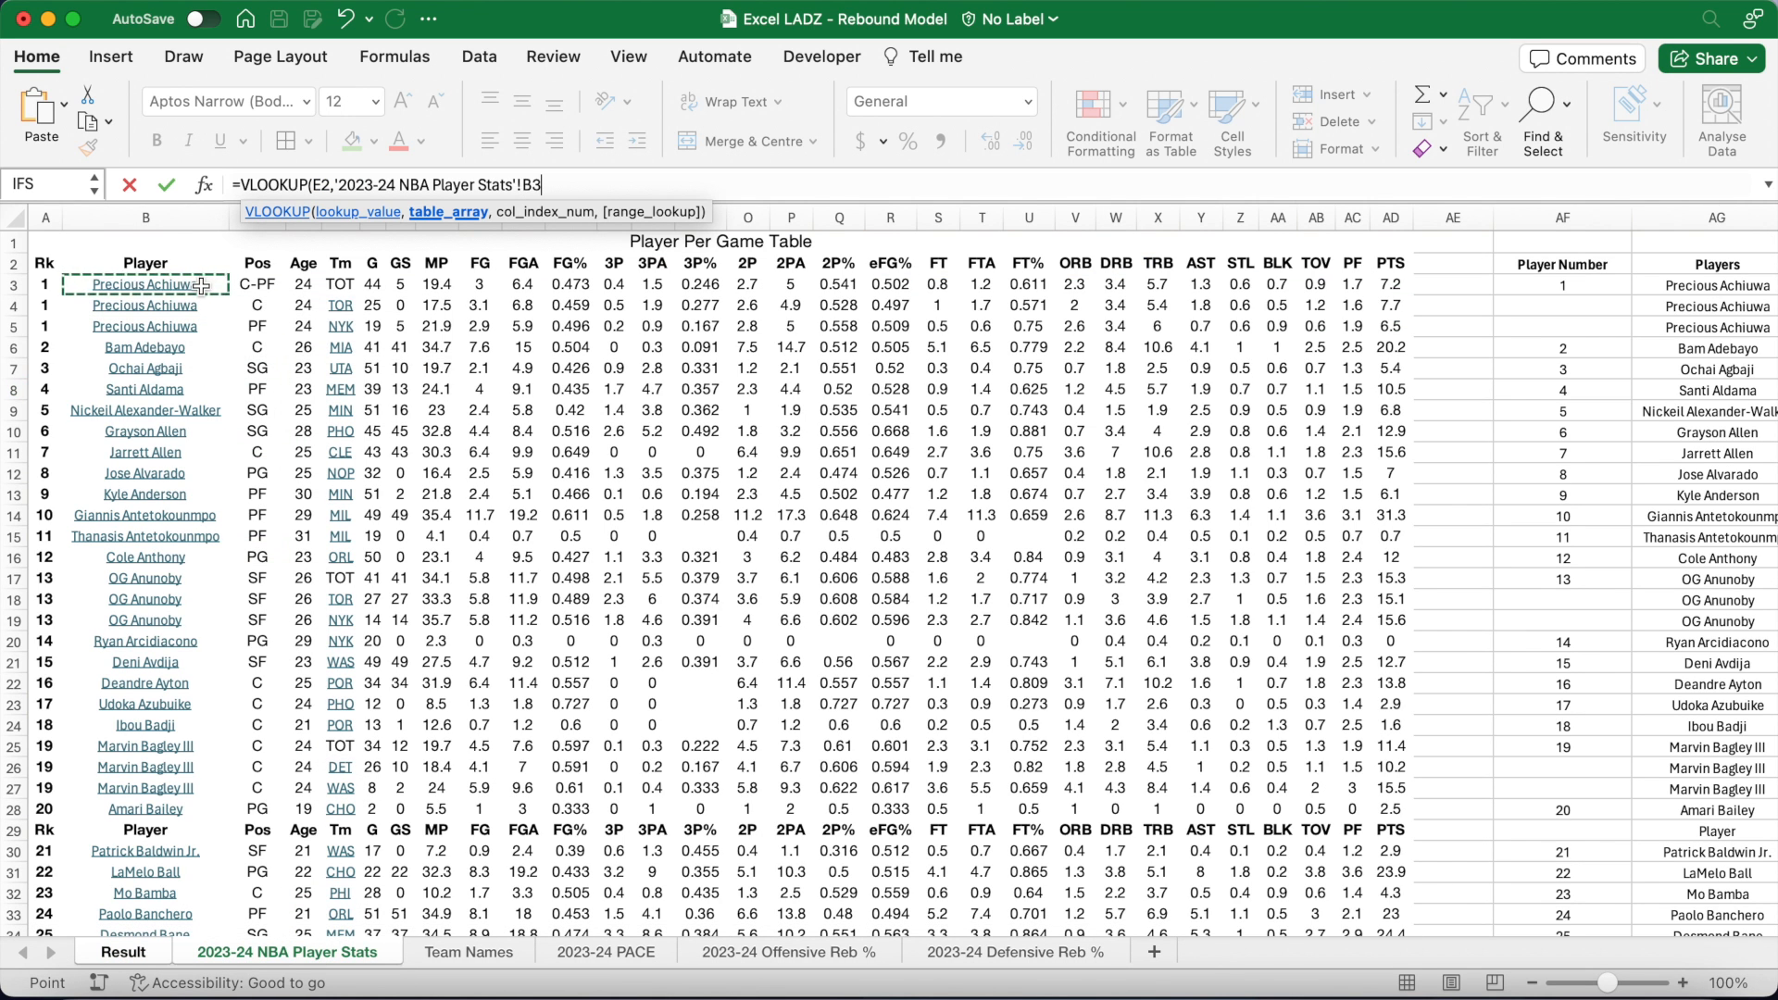
pyautogui.write(':AD3000')
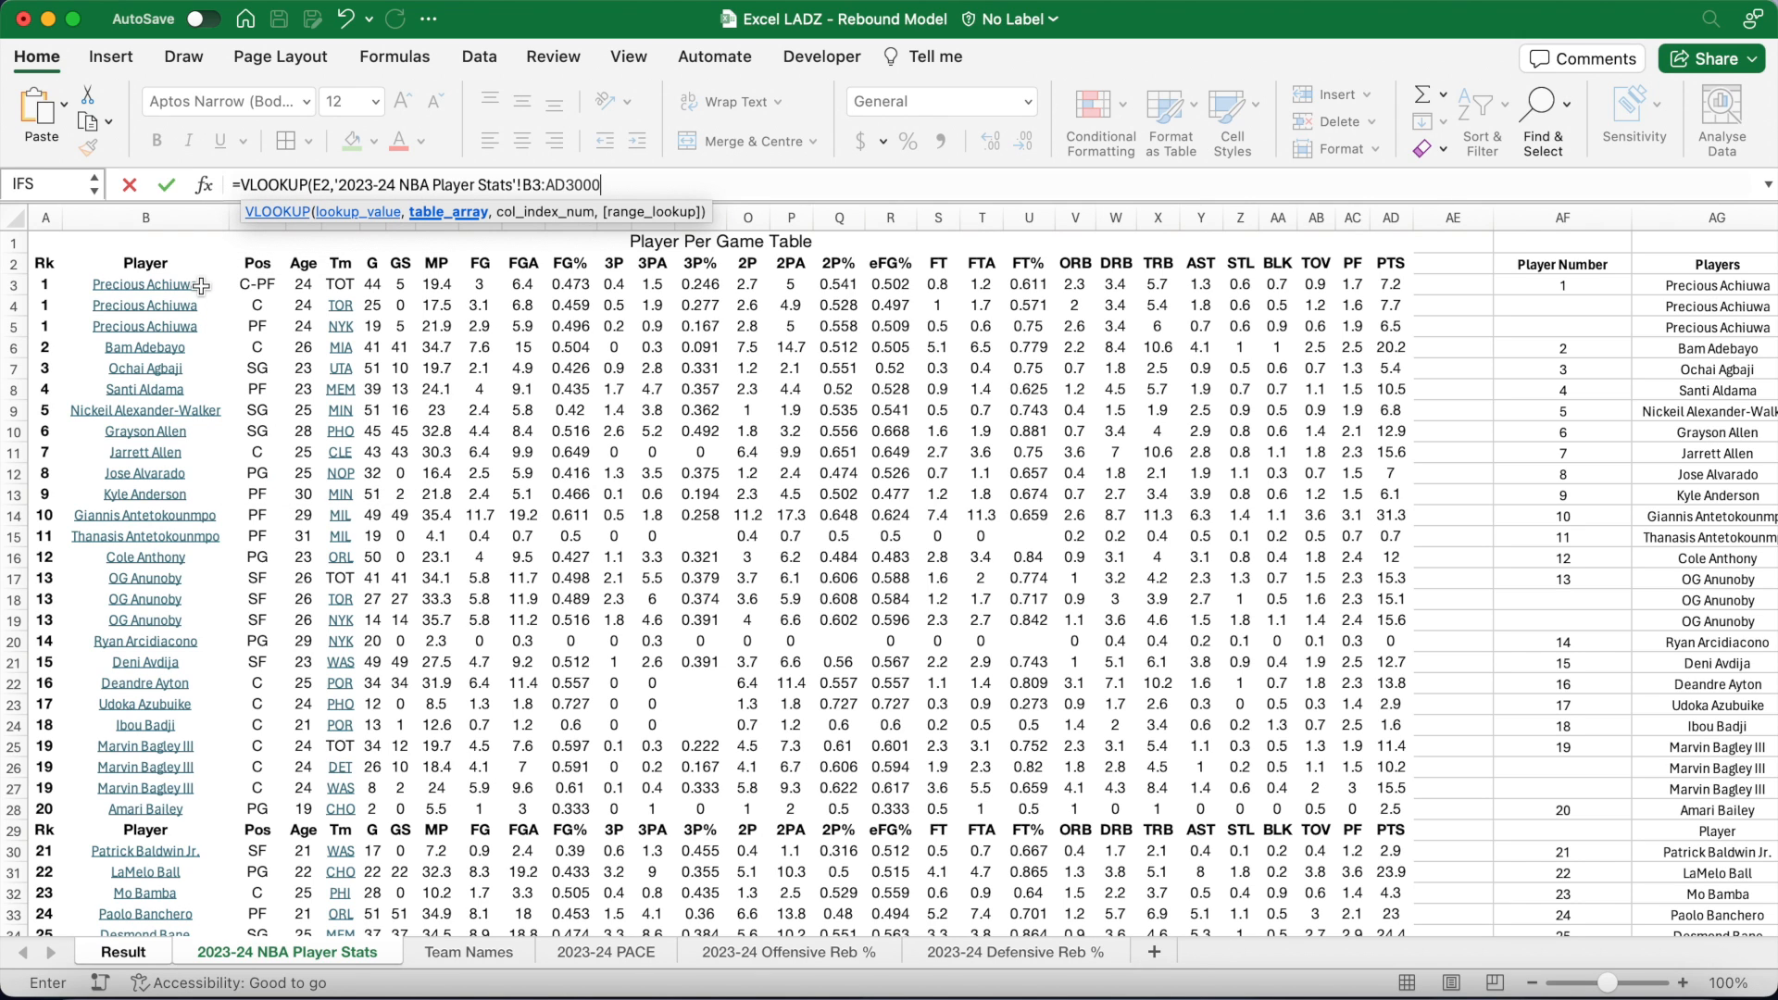
pyautogui.write(',21')
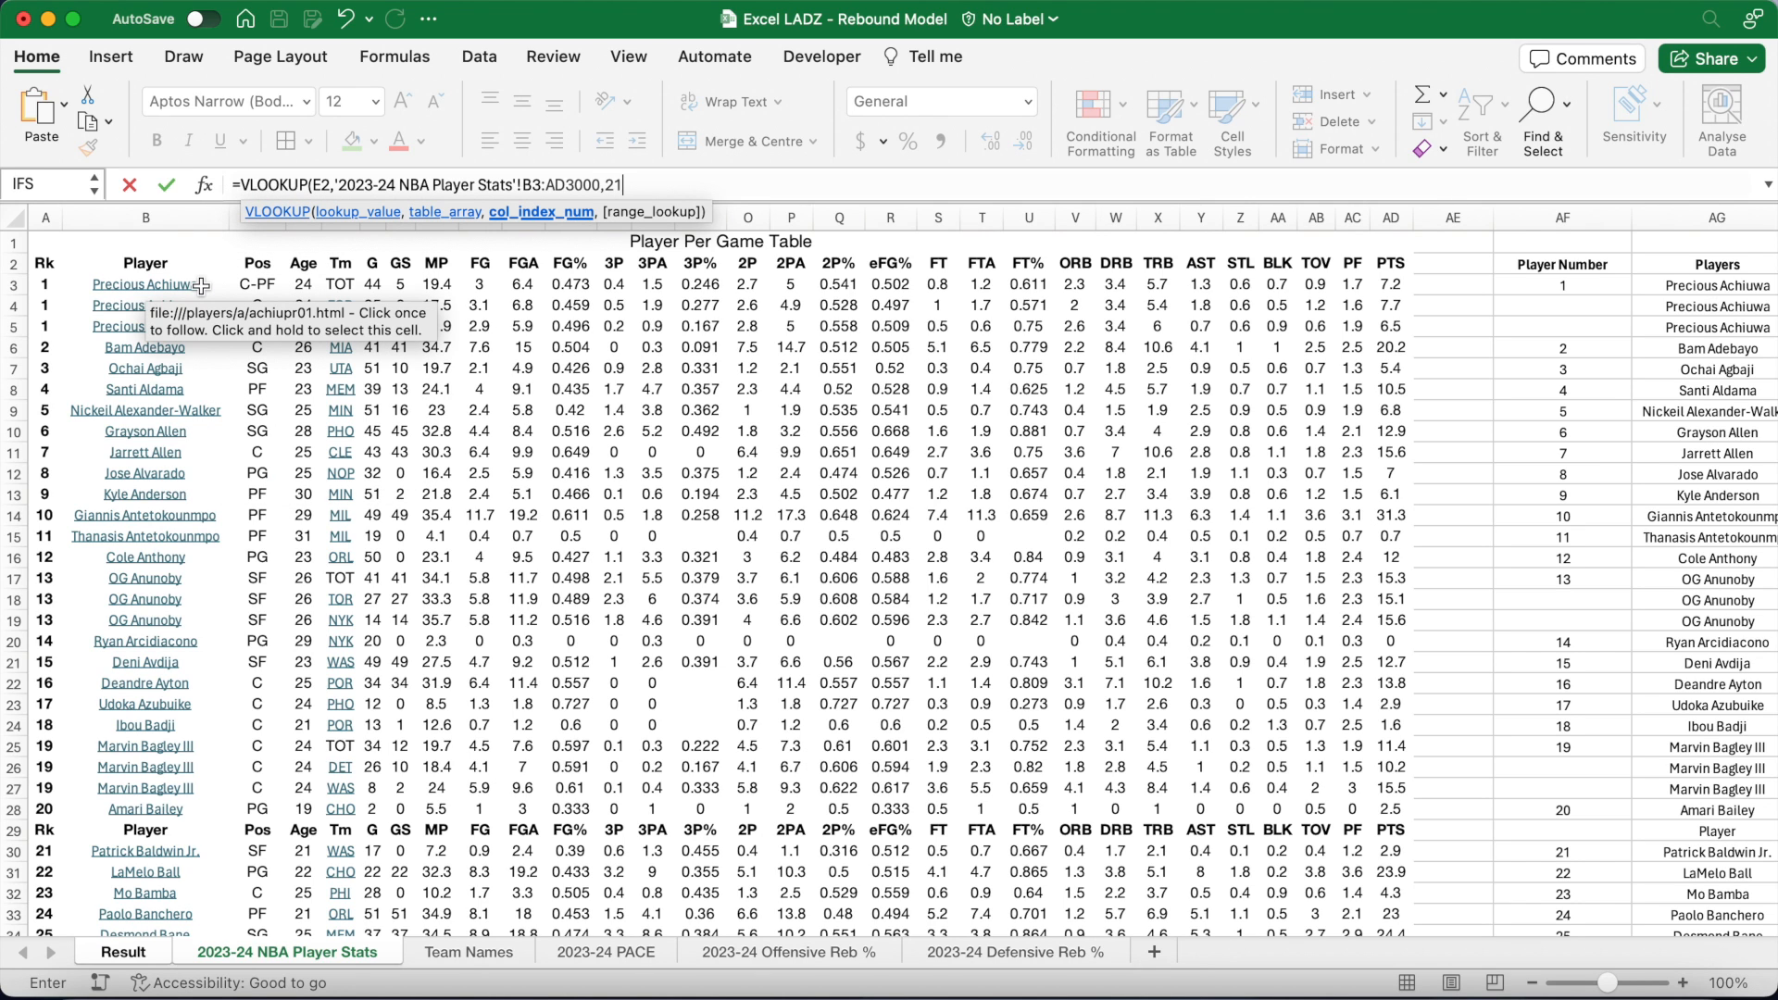
pyautogui.write(',FALSE')
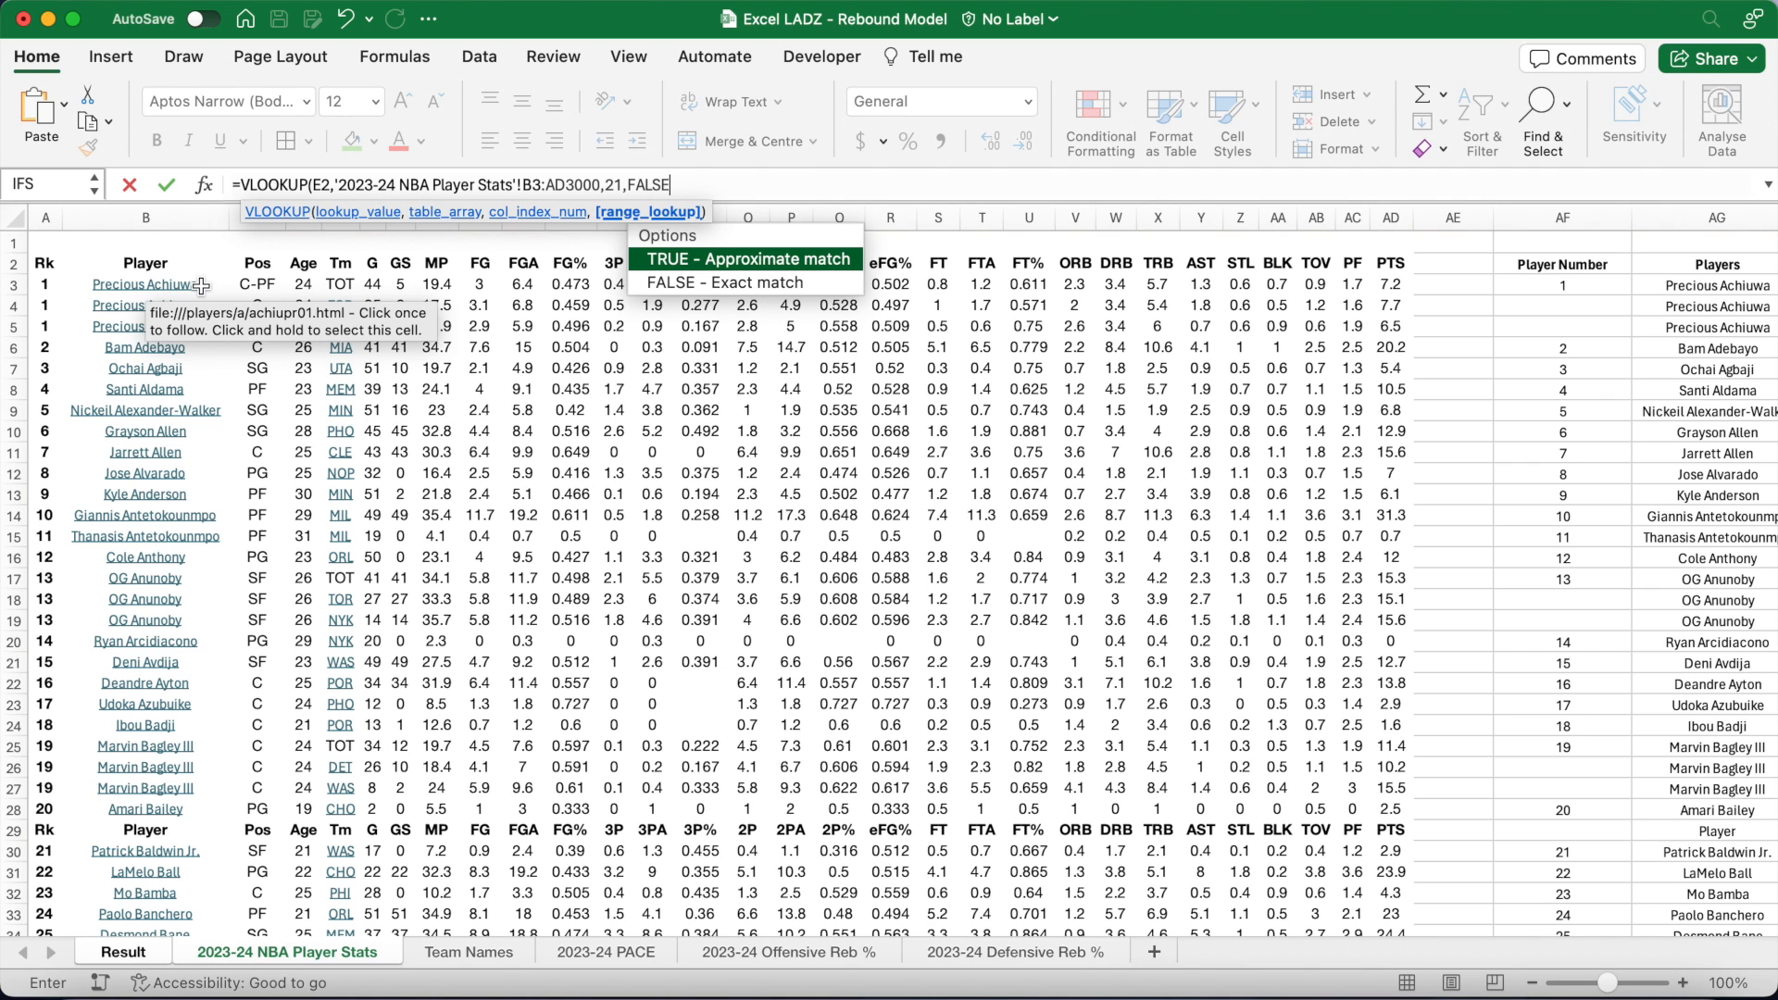
pyautogui.write(')')
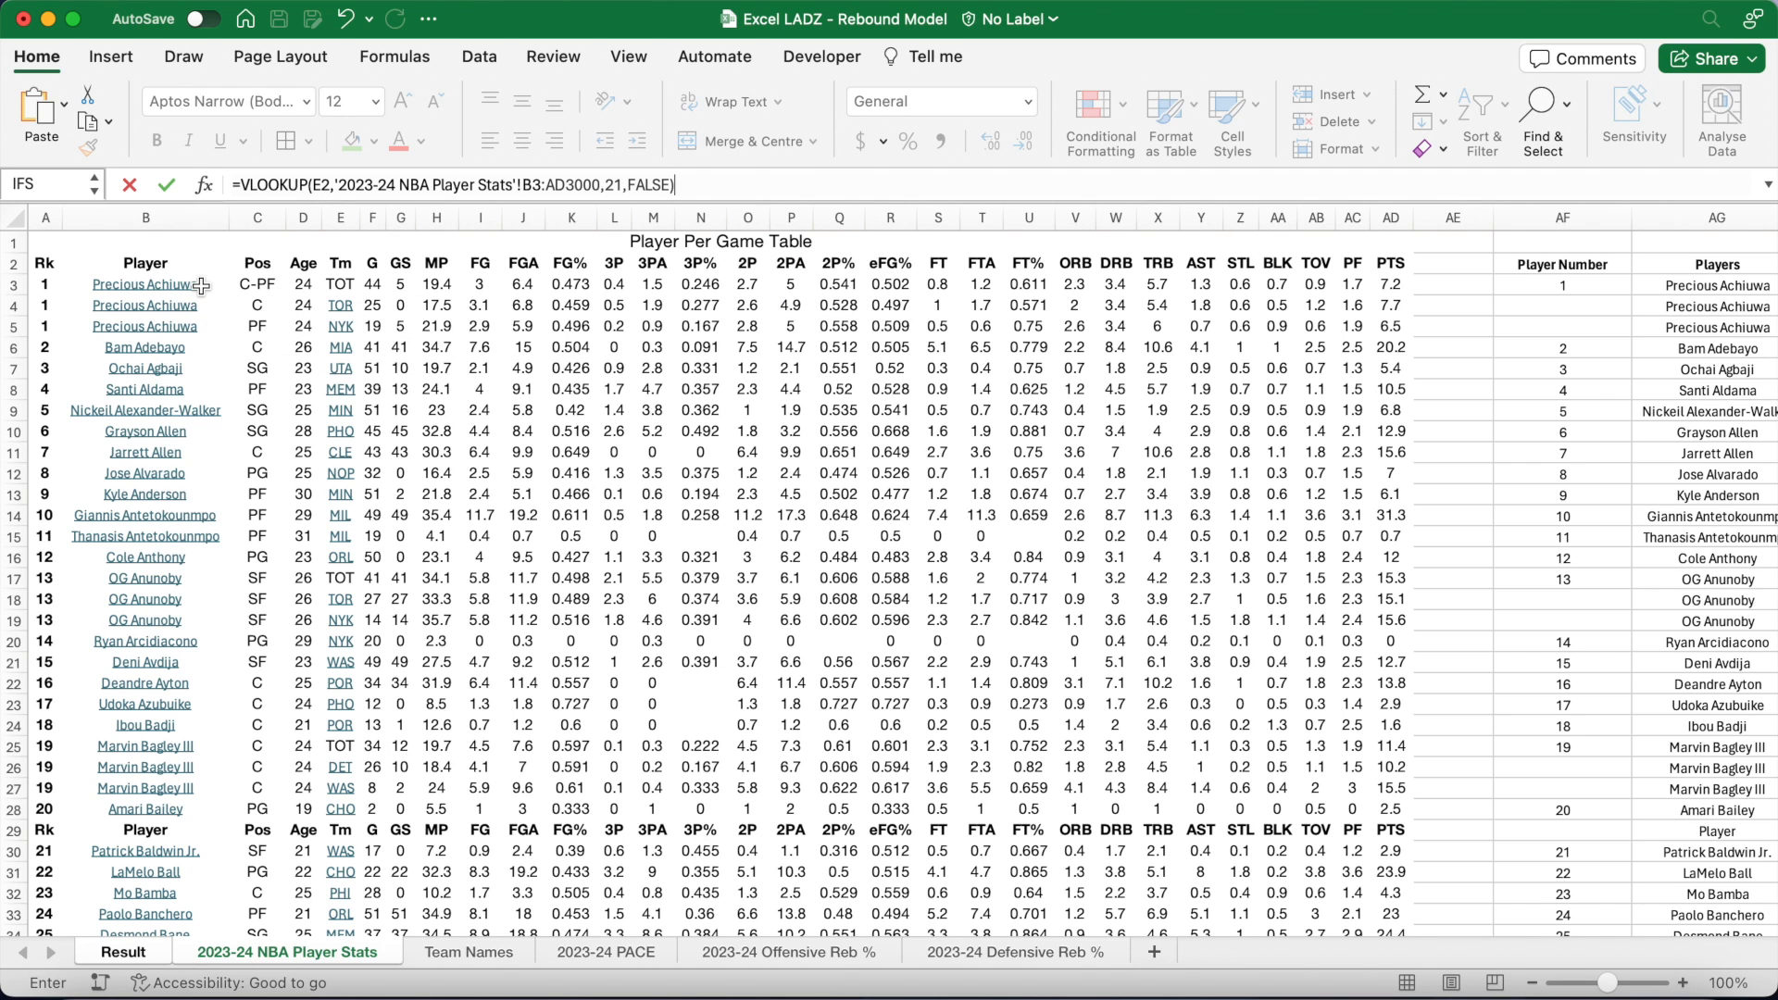
pyautogui.press('Return')
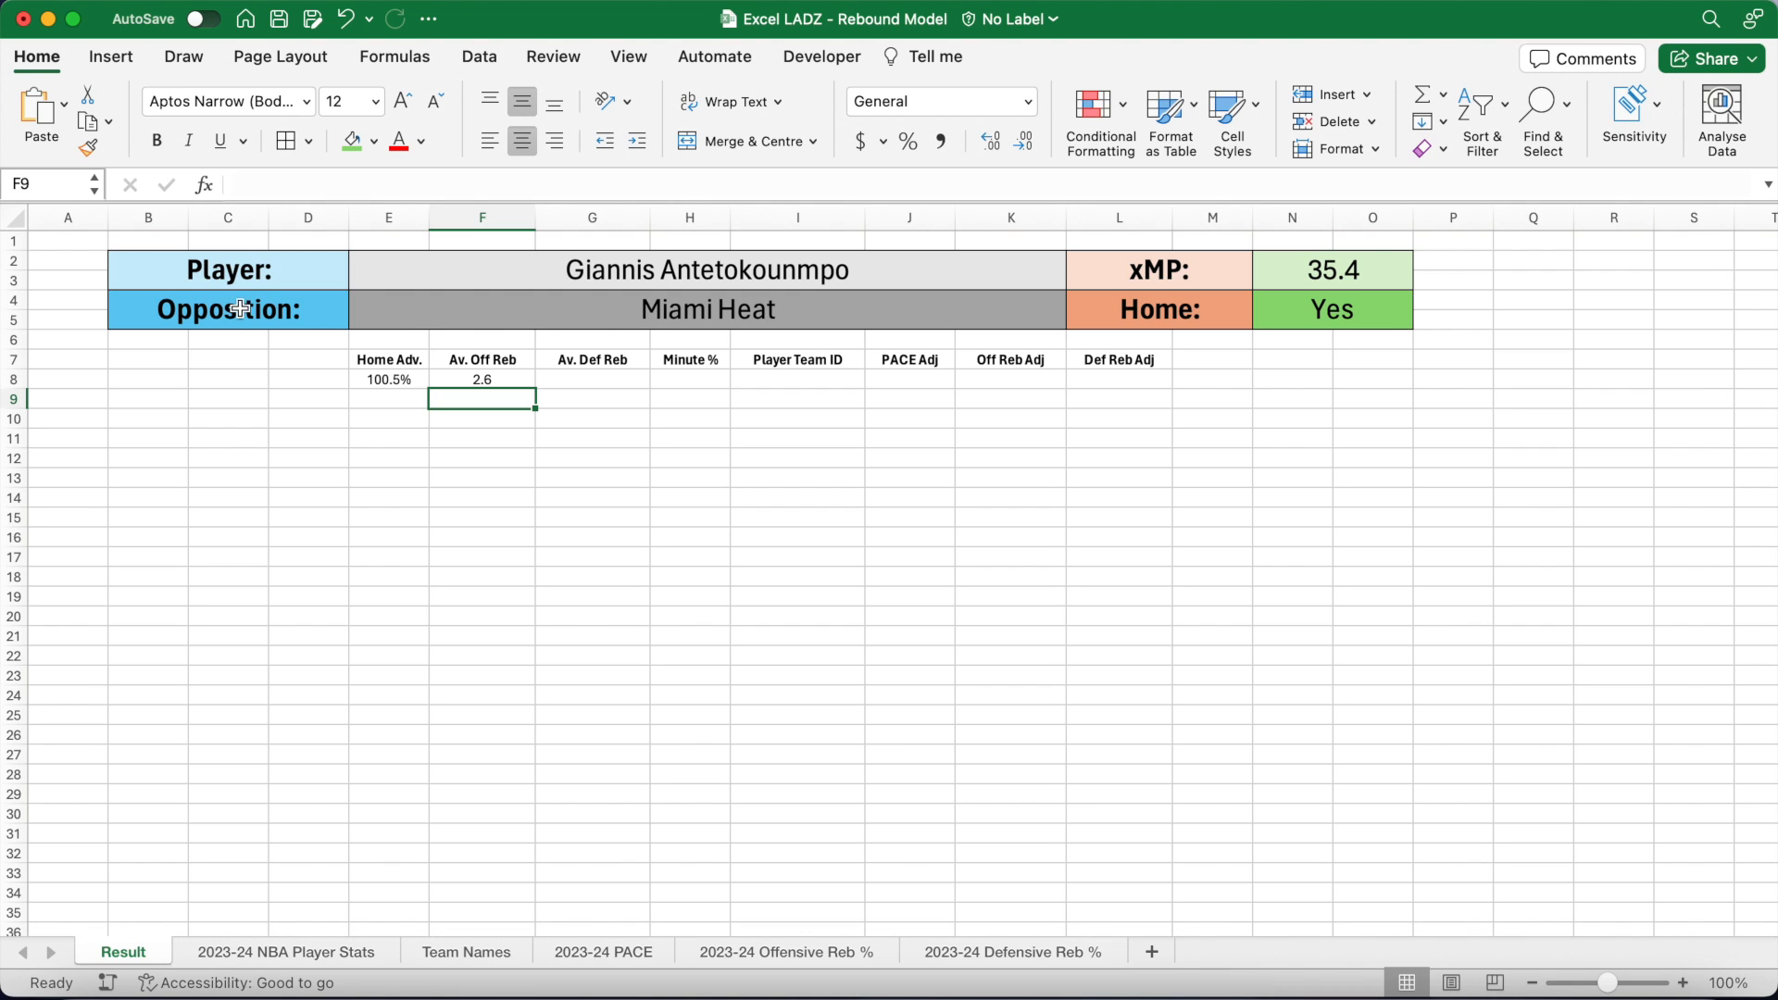
# Step: Enter =VLOOKUP(E2,'2023-24 NBA Player Stats'!B3:AD3000,22,FALSE) in G8, returning 8.7
pyautogui.click(564, 379)
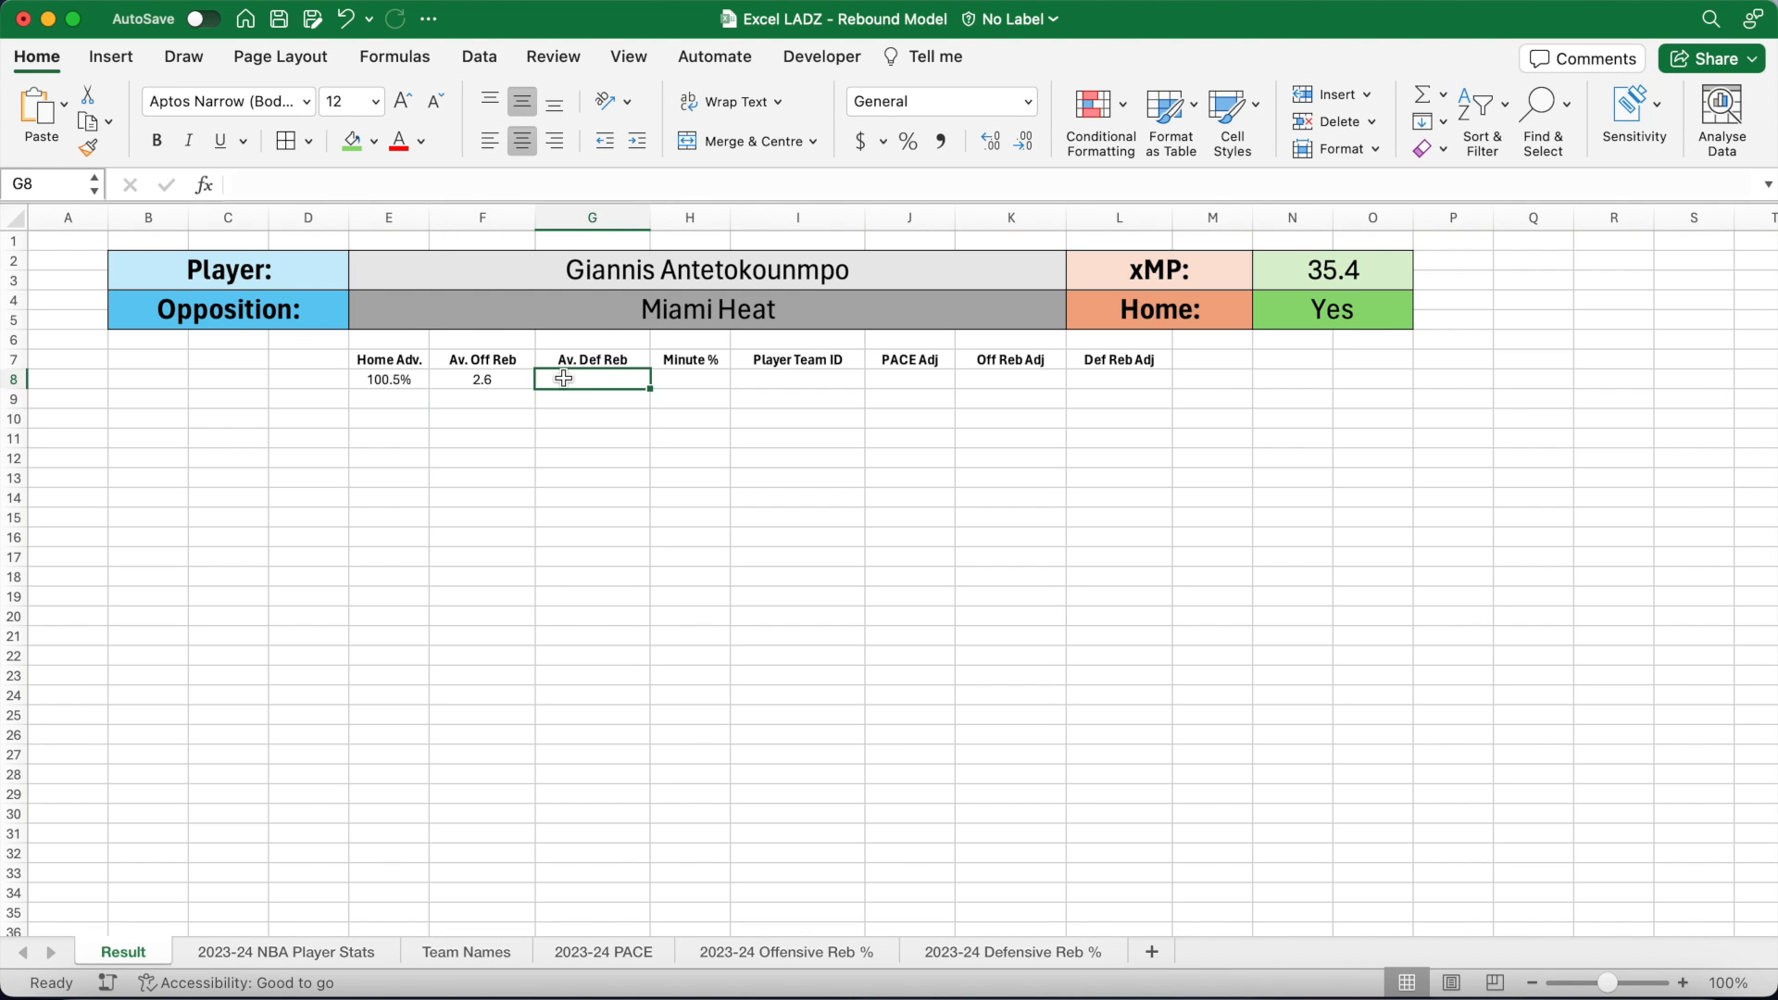
pyautogui.click(510, 186)
pyautogui.write('=VLOOKUP')
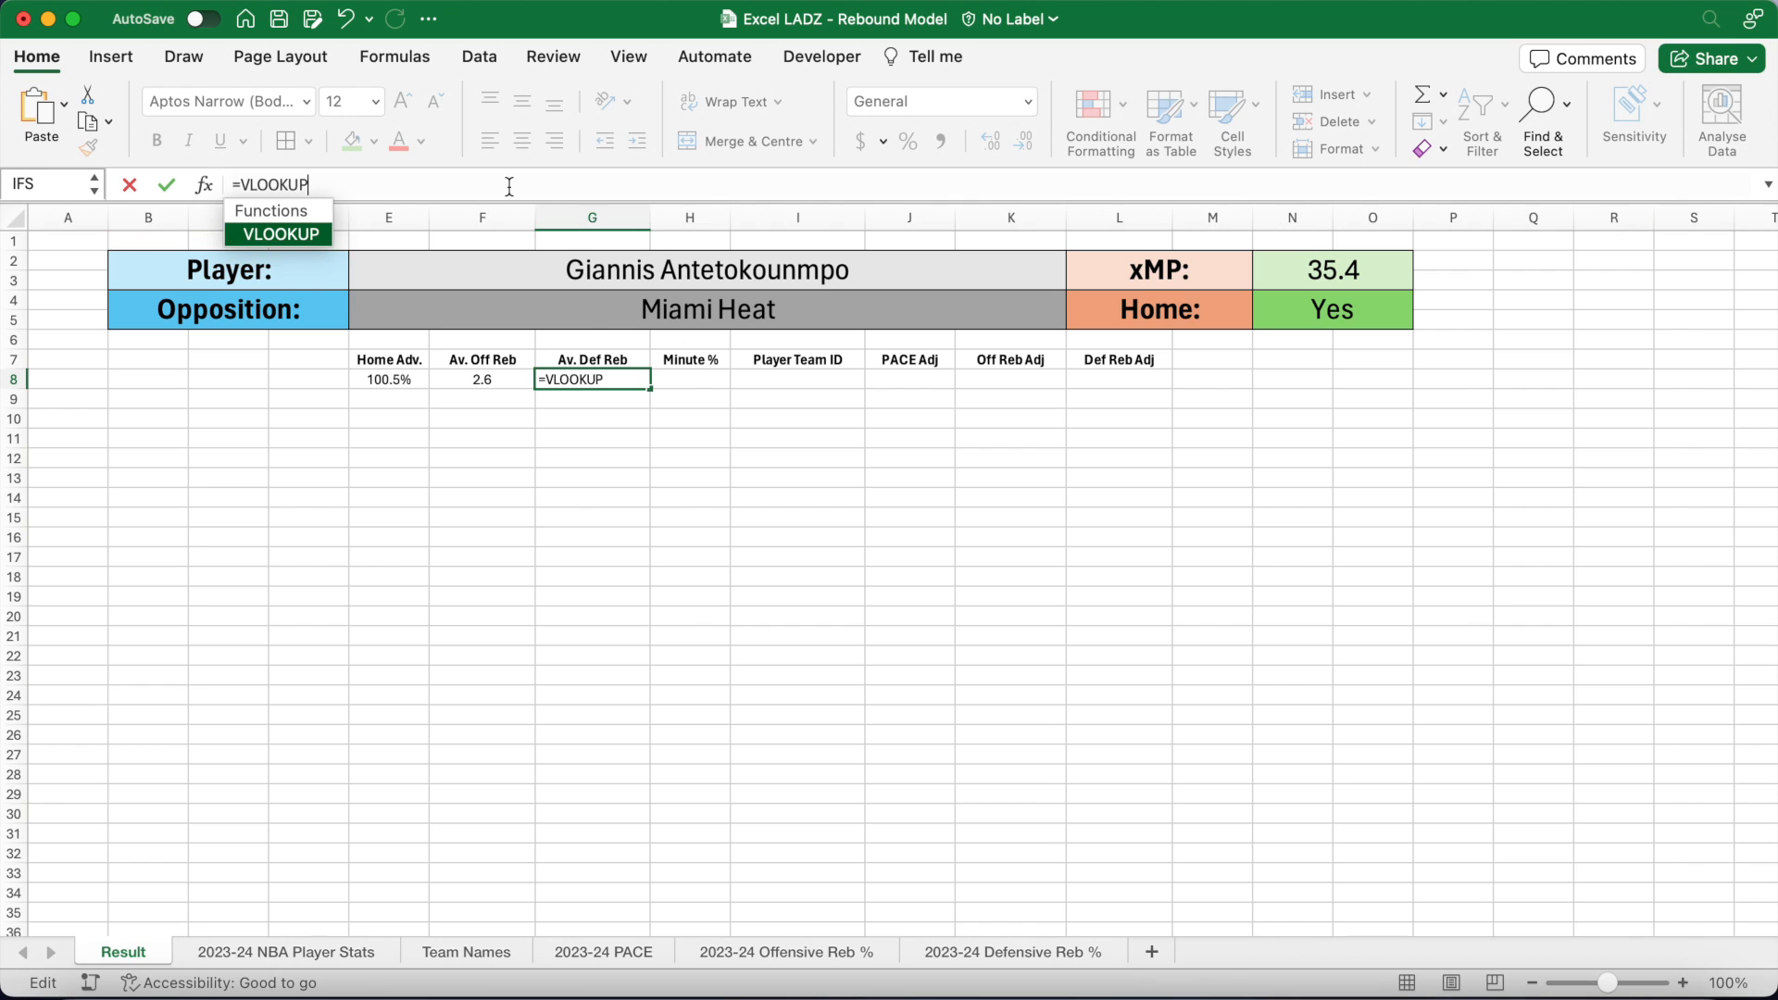
pyautogui.write('(E2,')
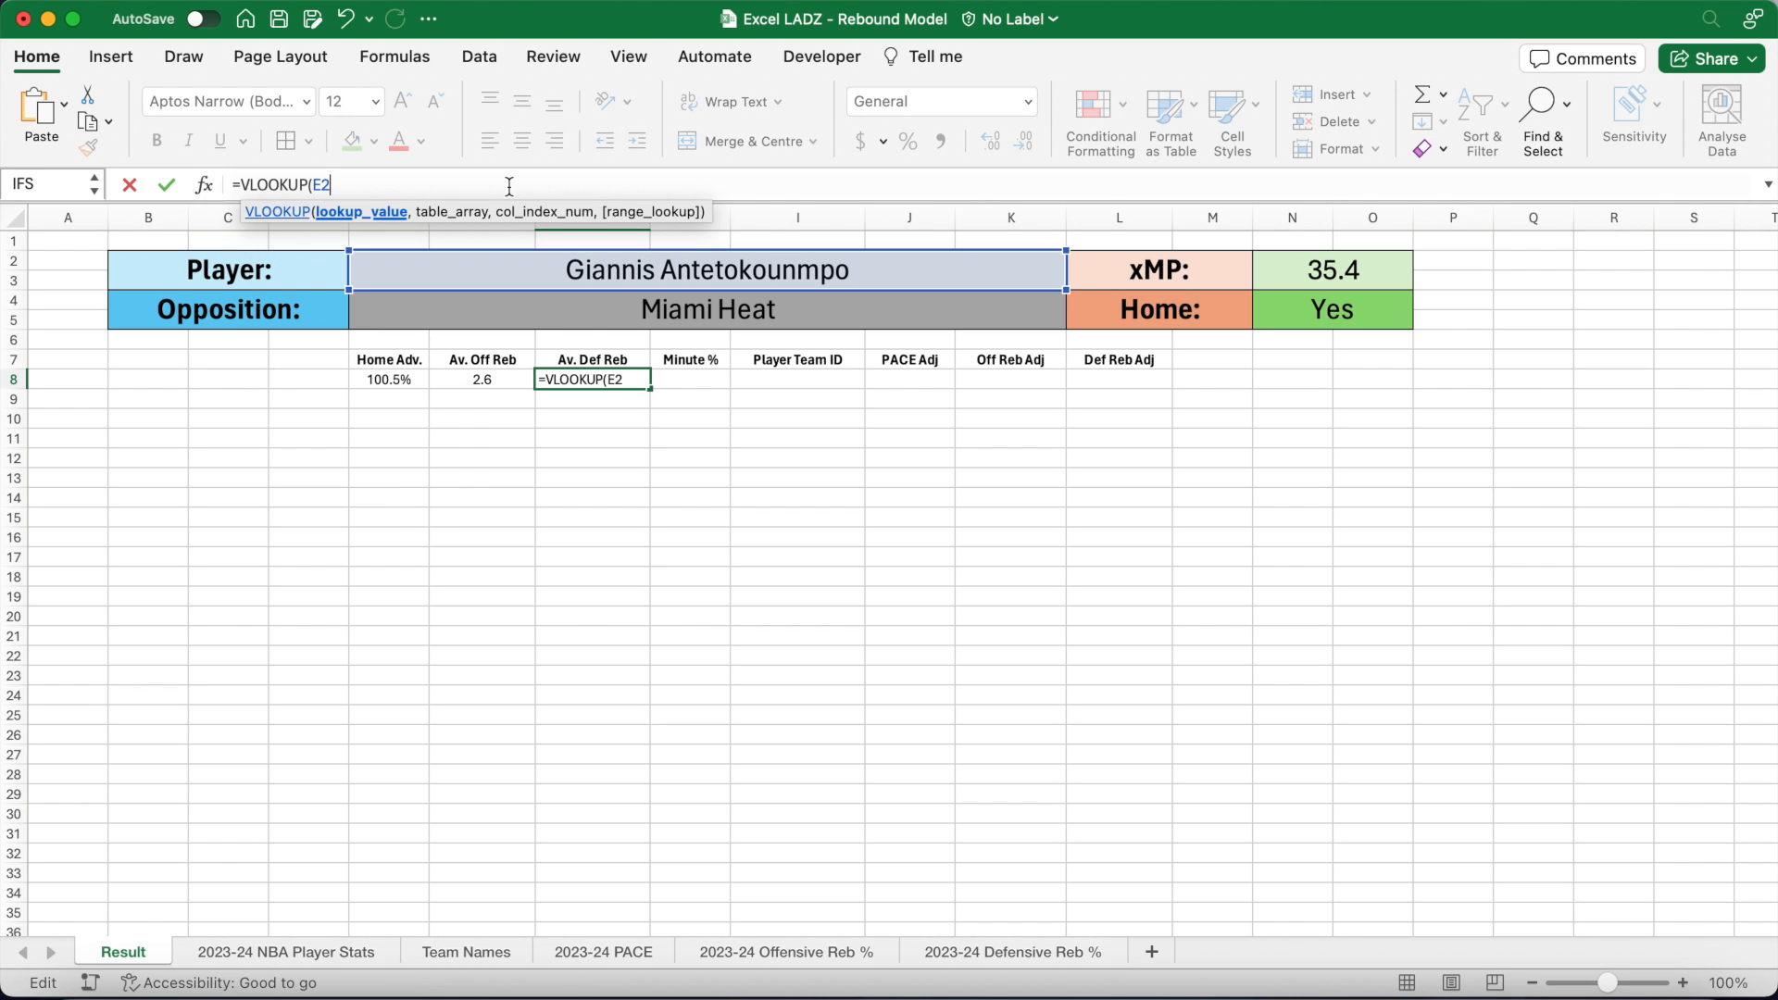
pyautogui.click(336, 952)
pyautogui.click(201, 286)
pyautogui.write(':')
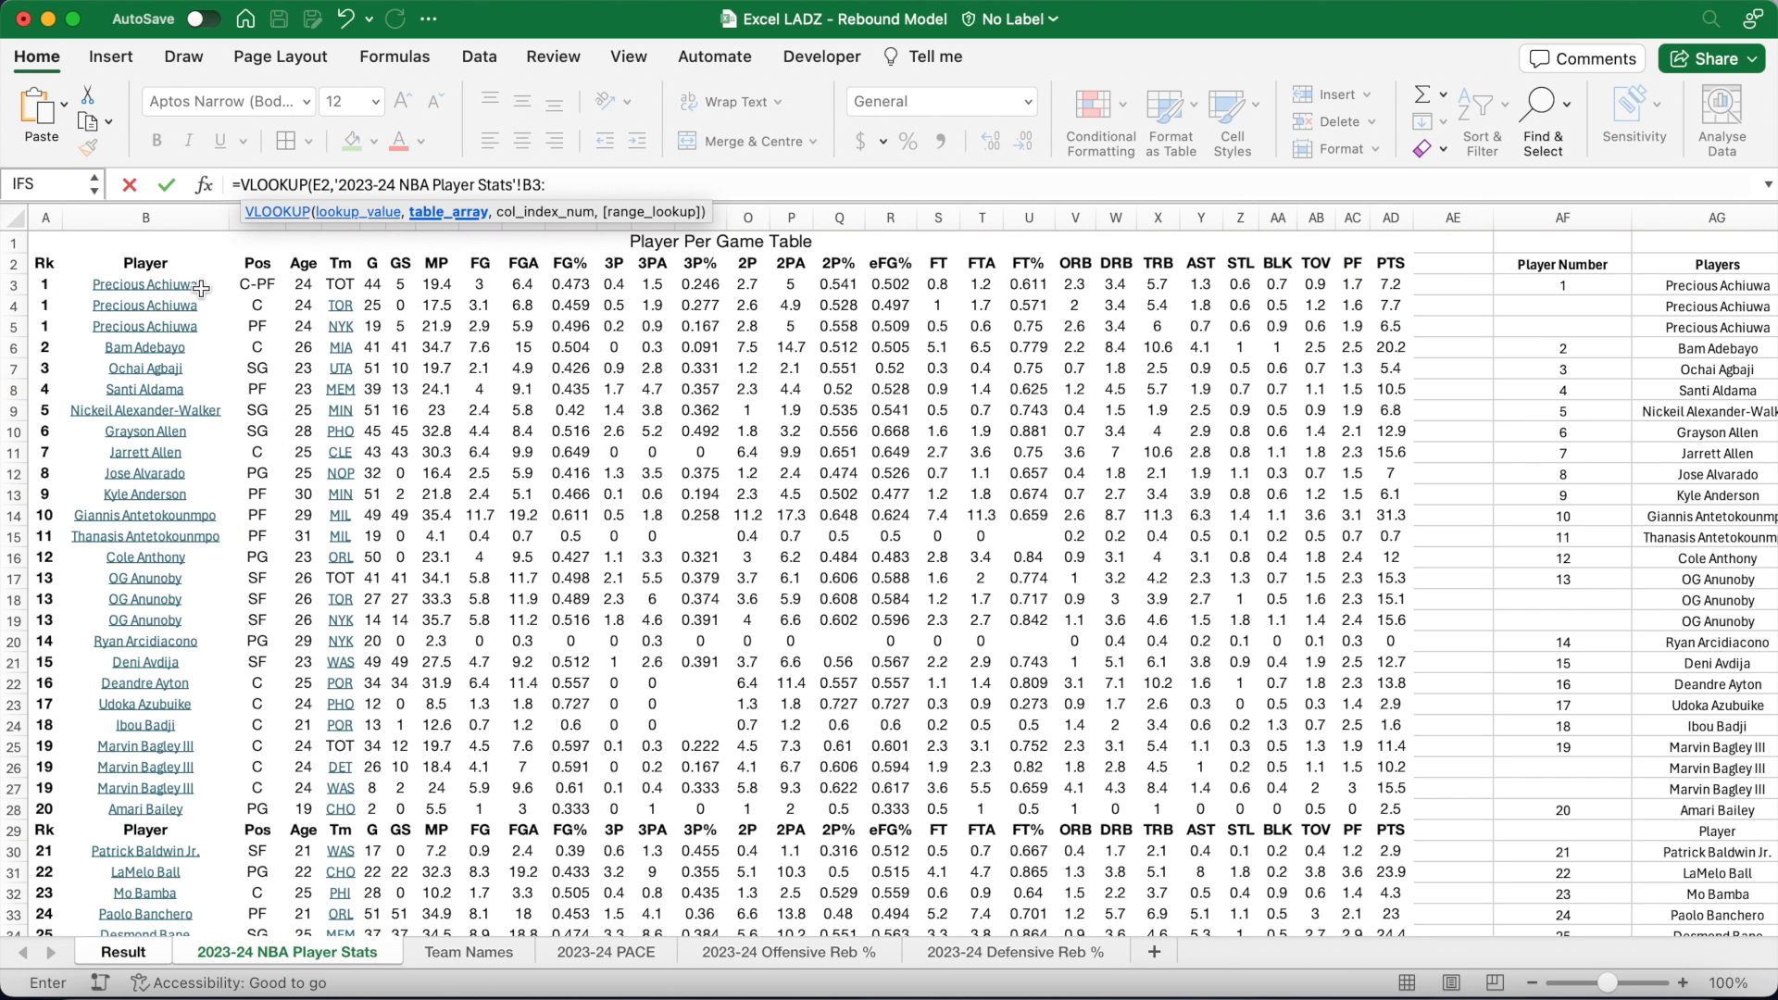
pyautogui.write('AD3000,')
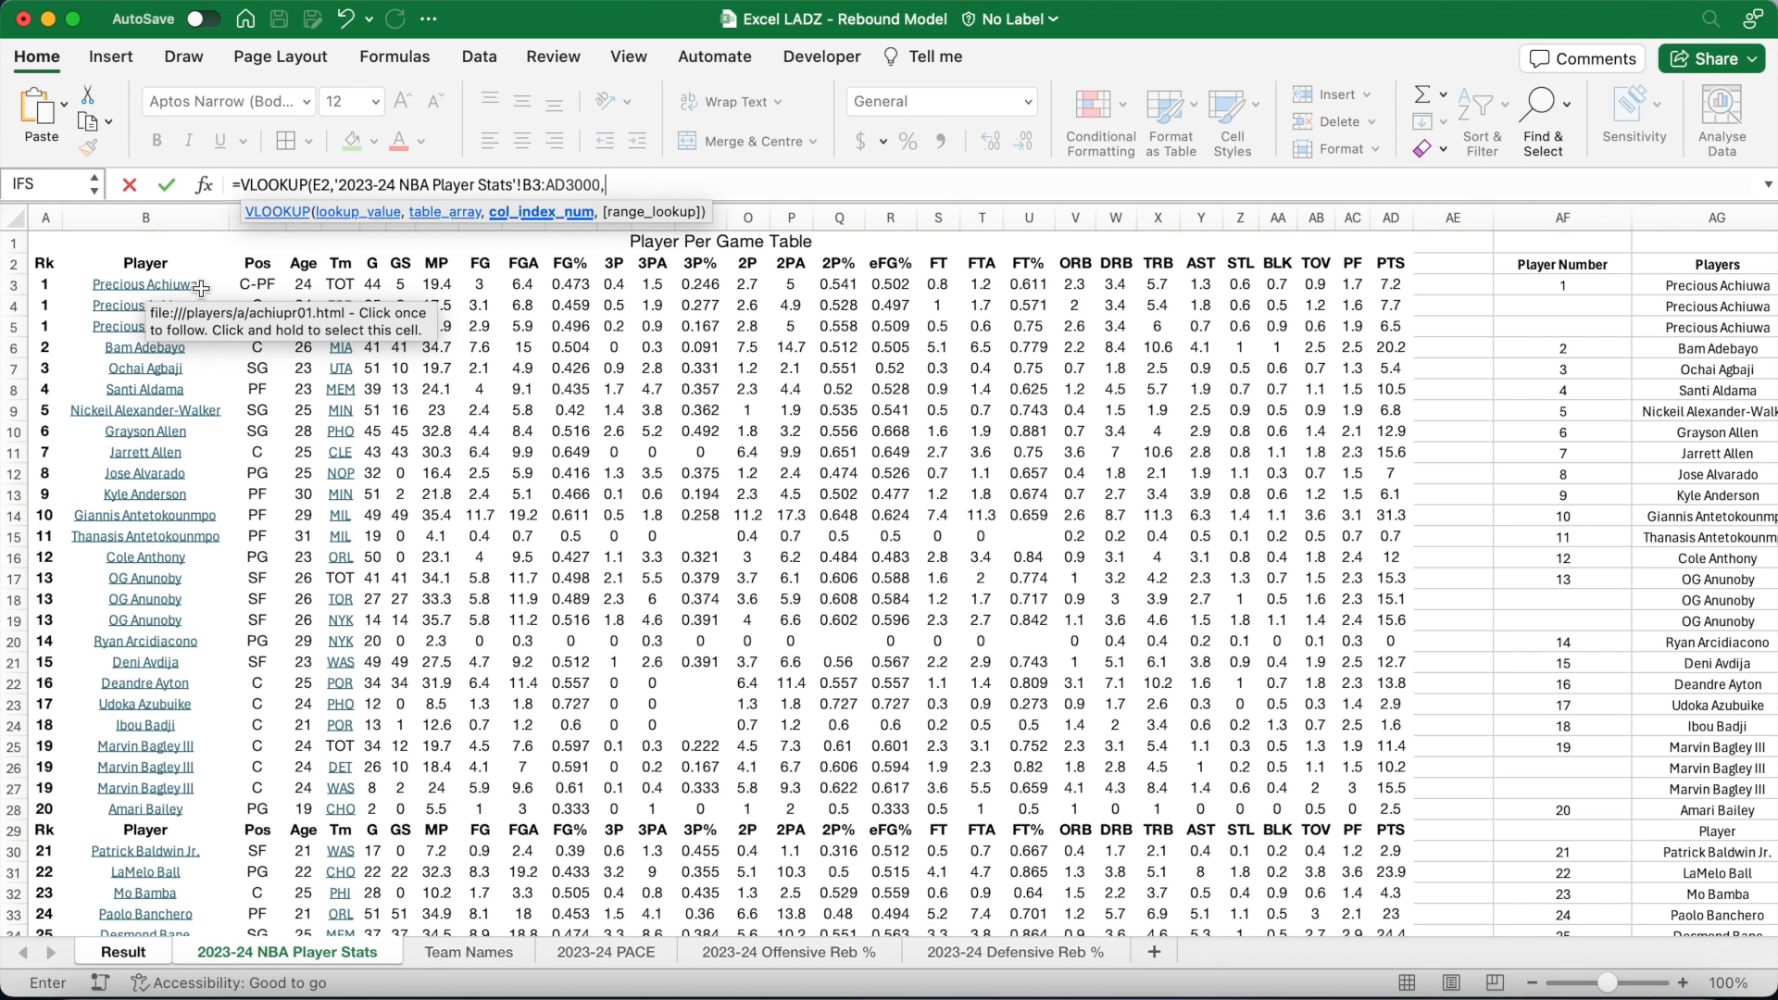
pyautogui.write('22,FA')
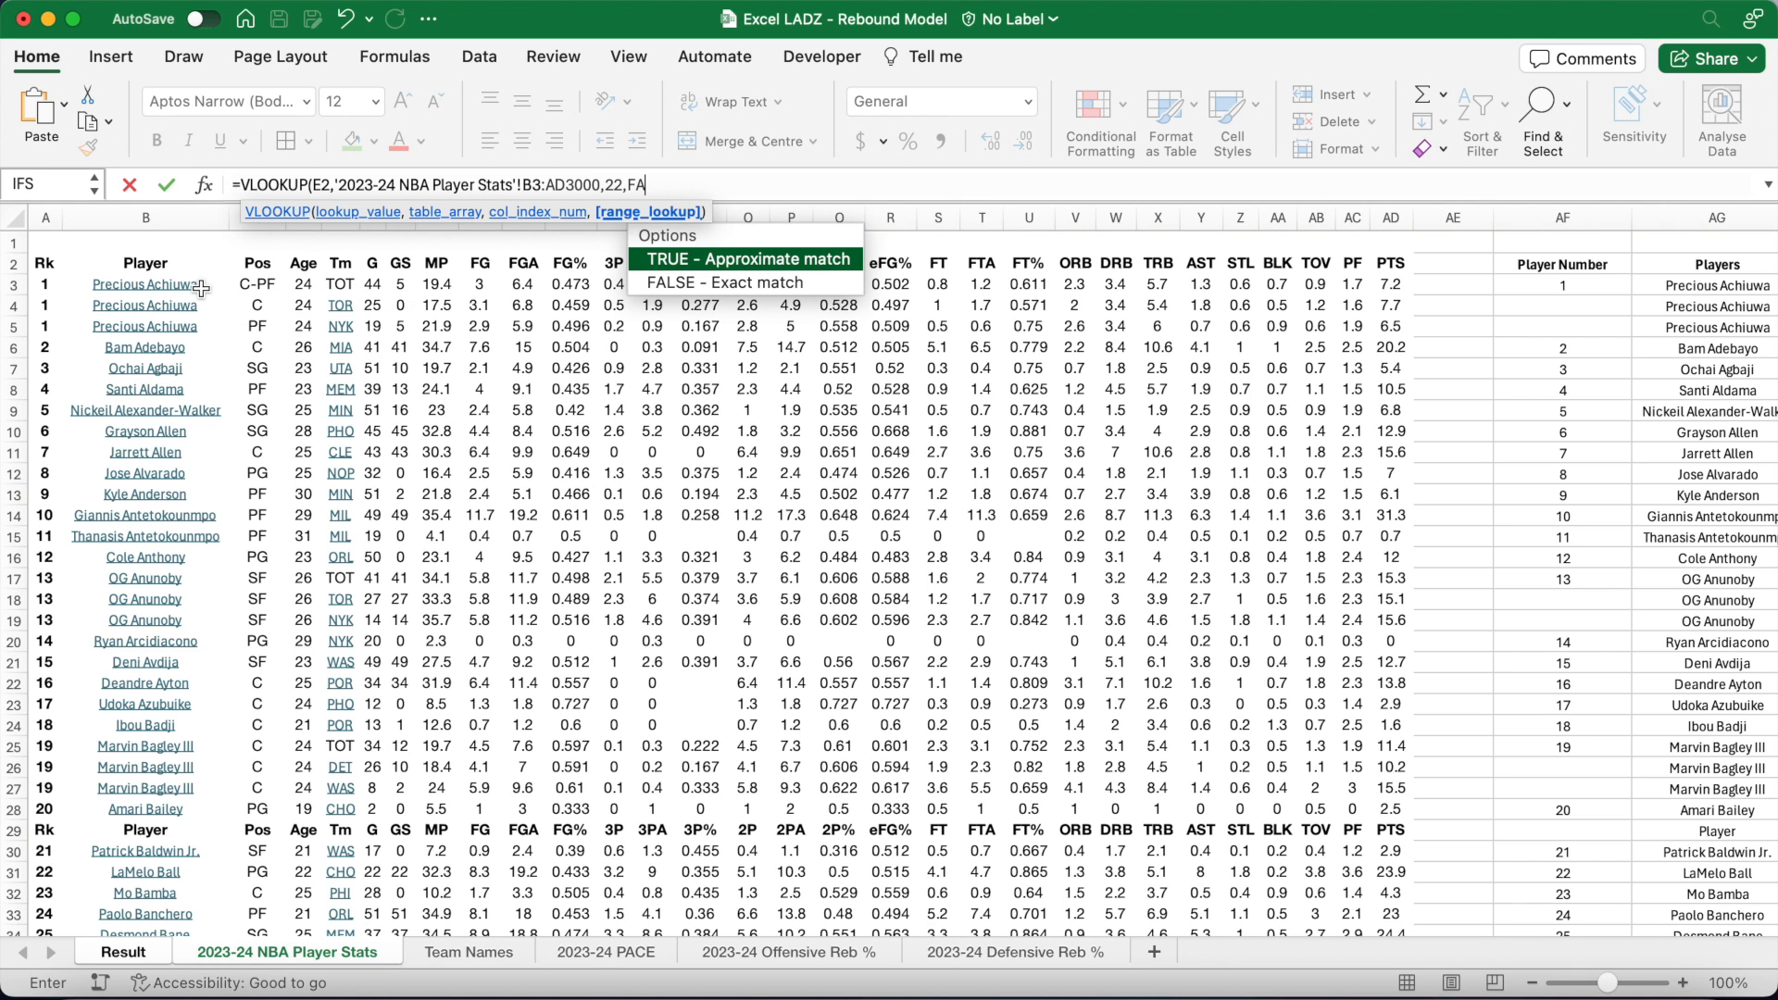
pyautogui.write('LSE)')
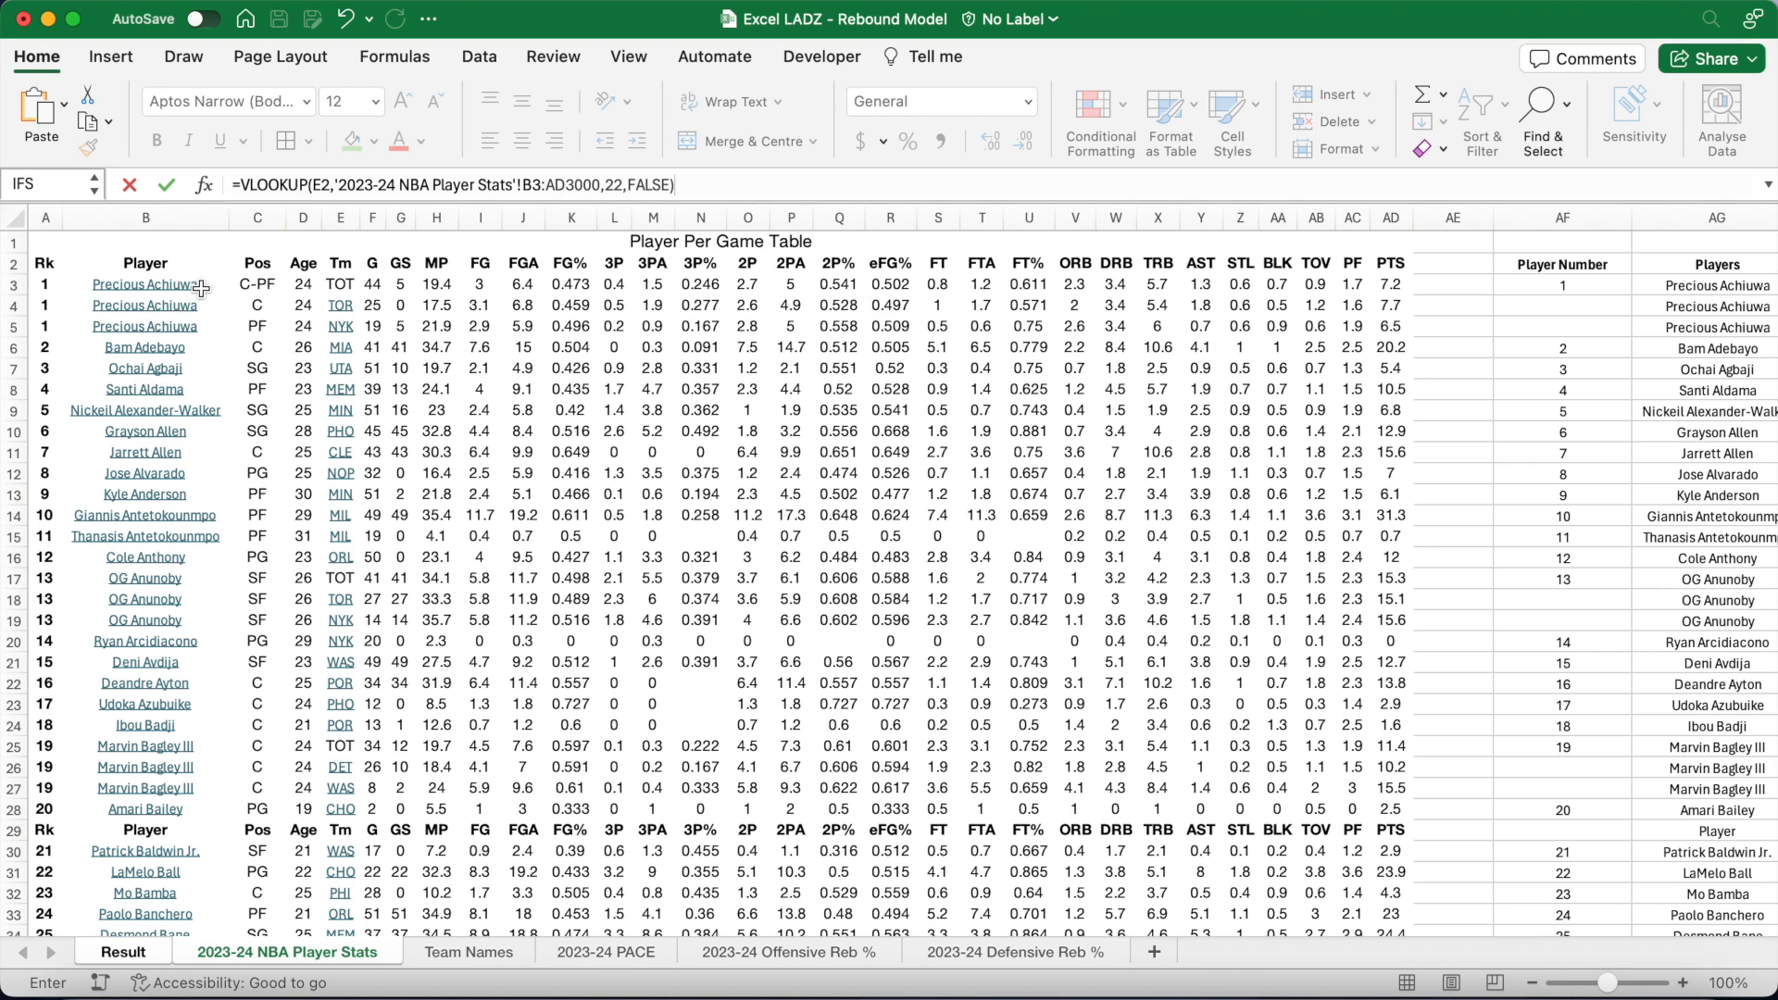
pyautogui.press('Return')
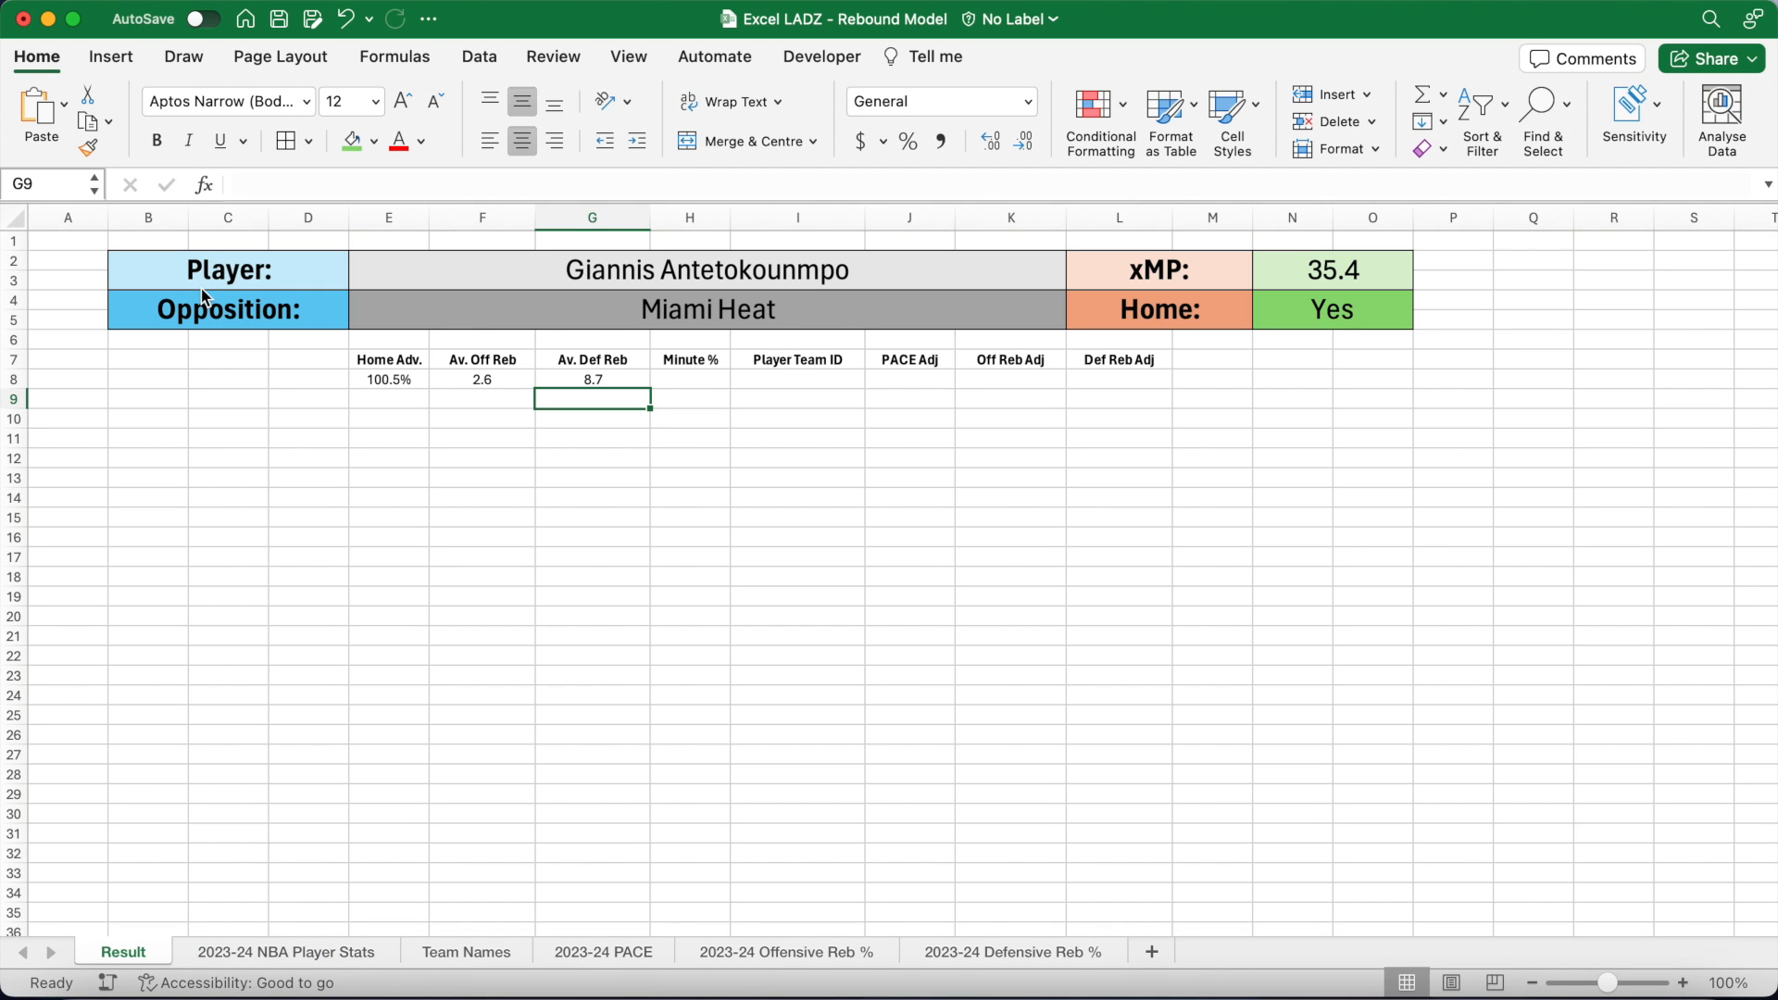
pyautogui.press('Right')
pyautogui.press('Up')
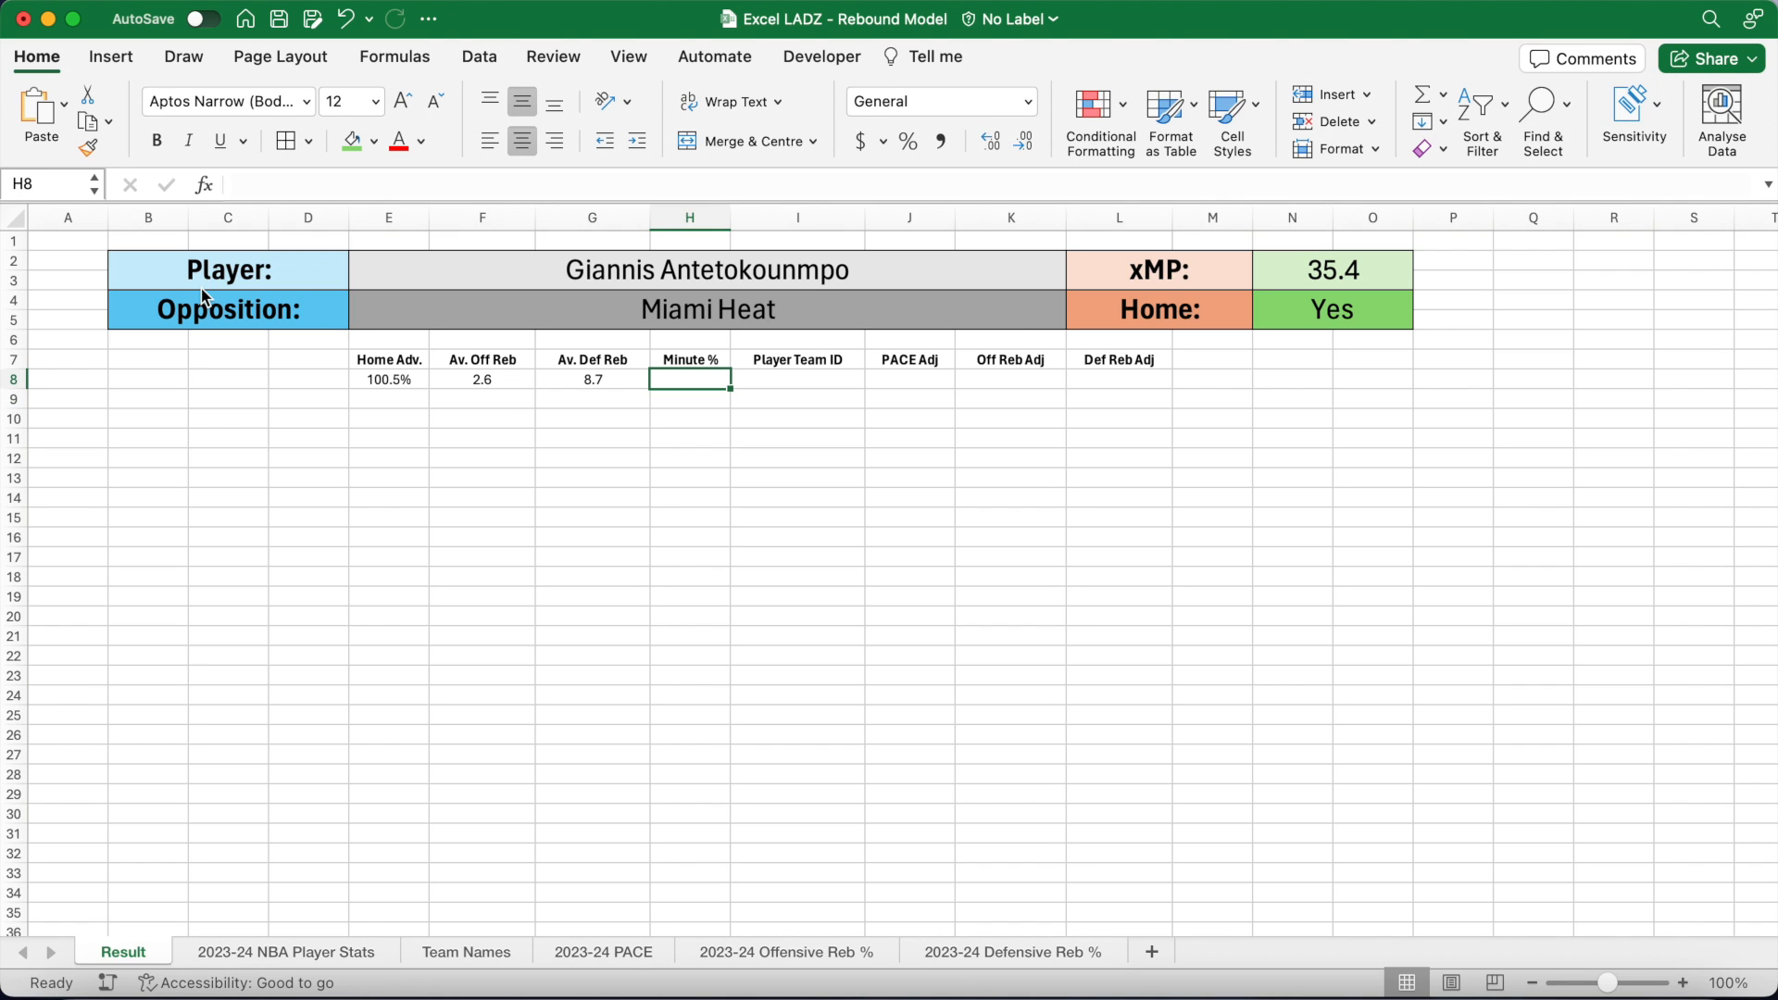
# Step: Enter =N2/VLOOKUP(E2,'2023-24 NBA Player Stats'!B3:AD3000,7,FALSE) in H8
pyautogui.click(282, 185)
pyautogui.write('=')
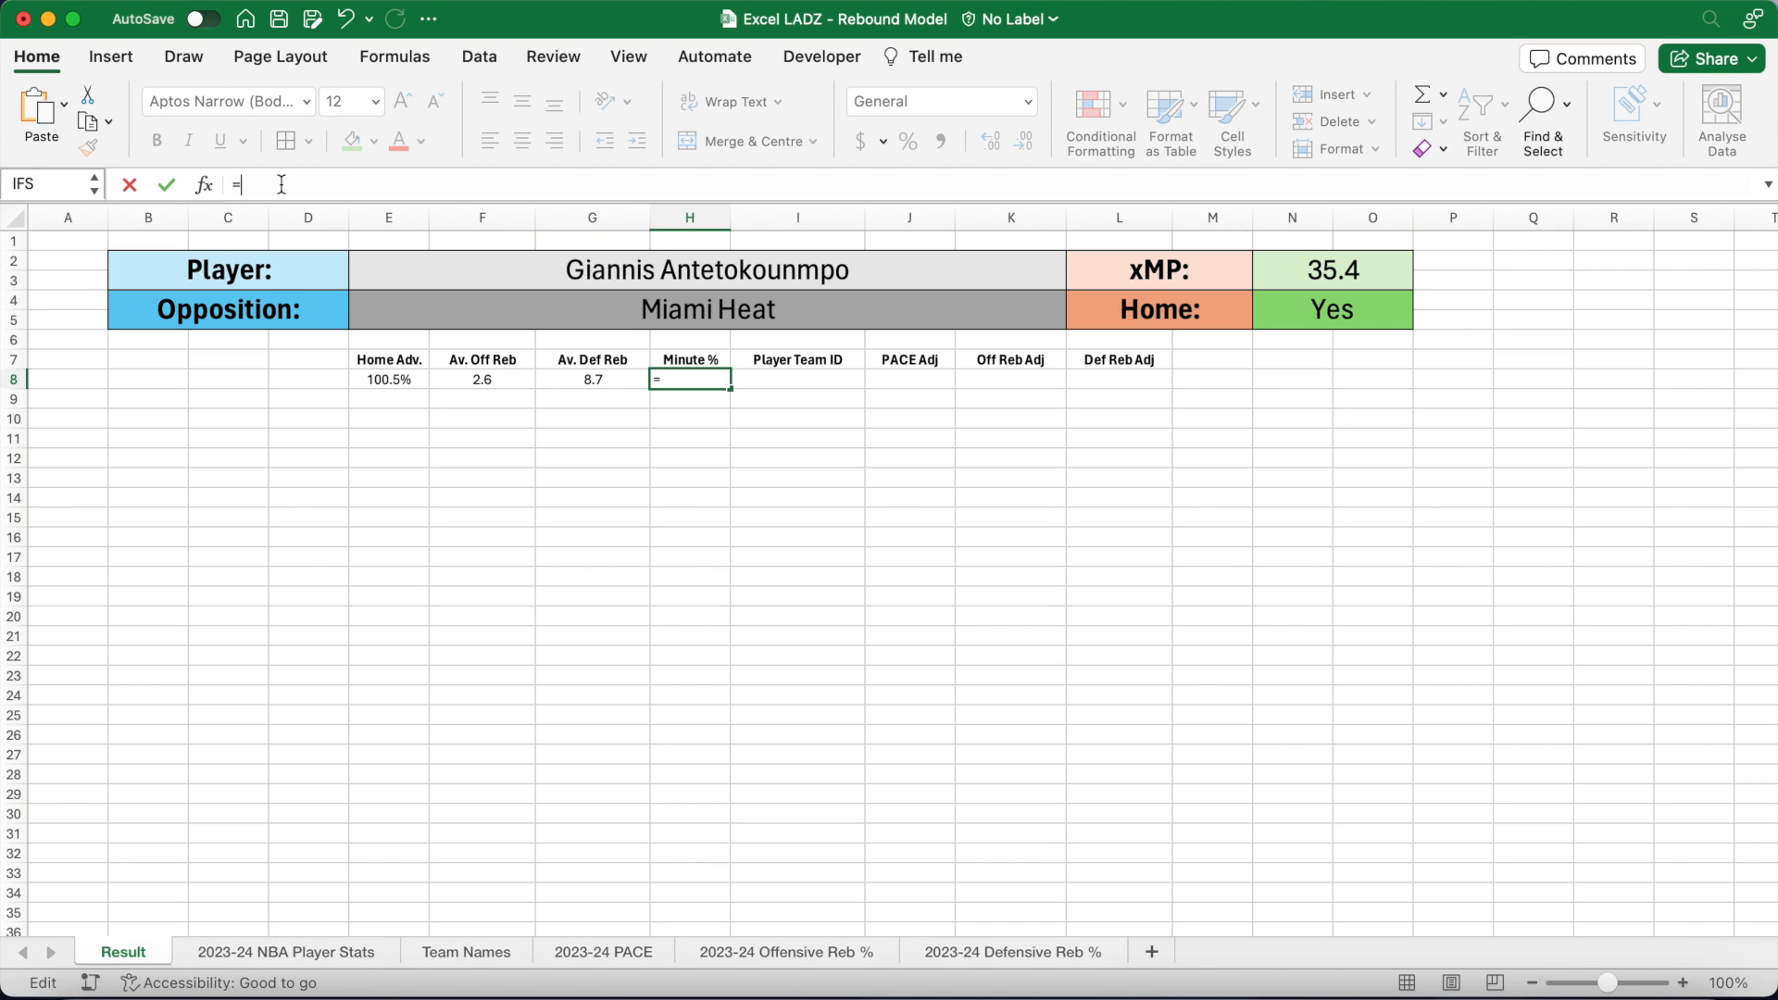
pyautogui.write('N2')
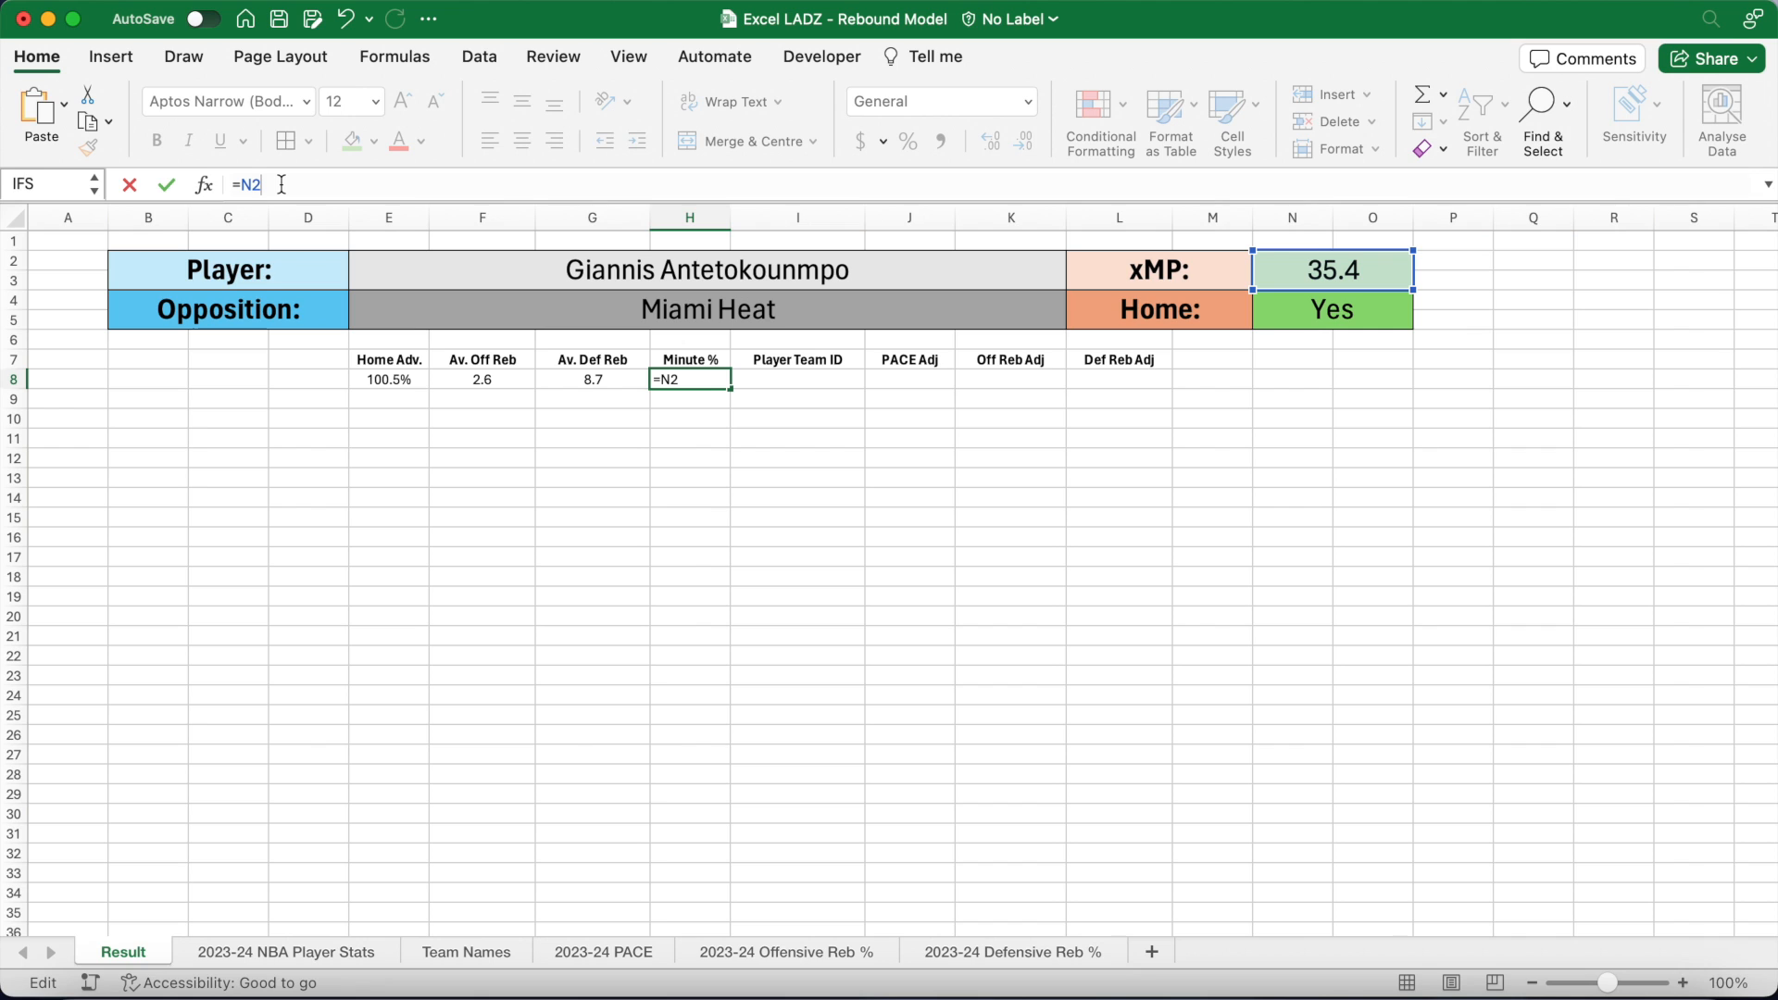
pyautogui.write('/VLOOKUP(')
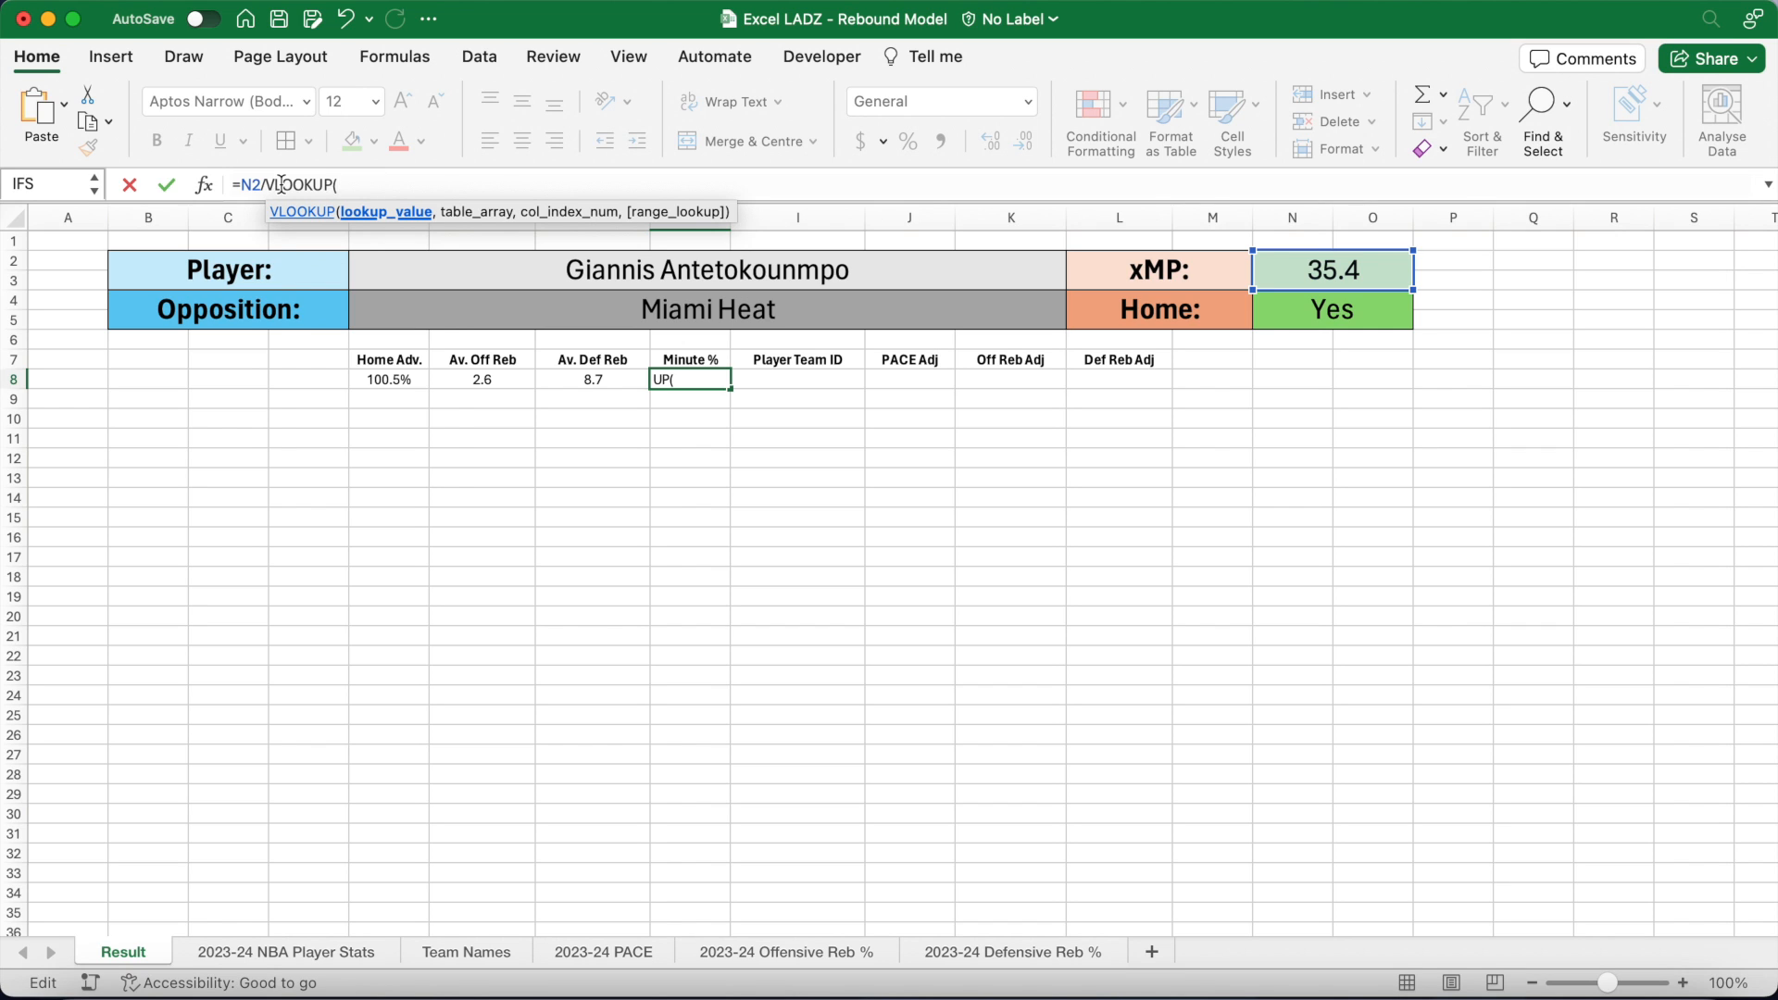
pyautogui.write('E2')
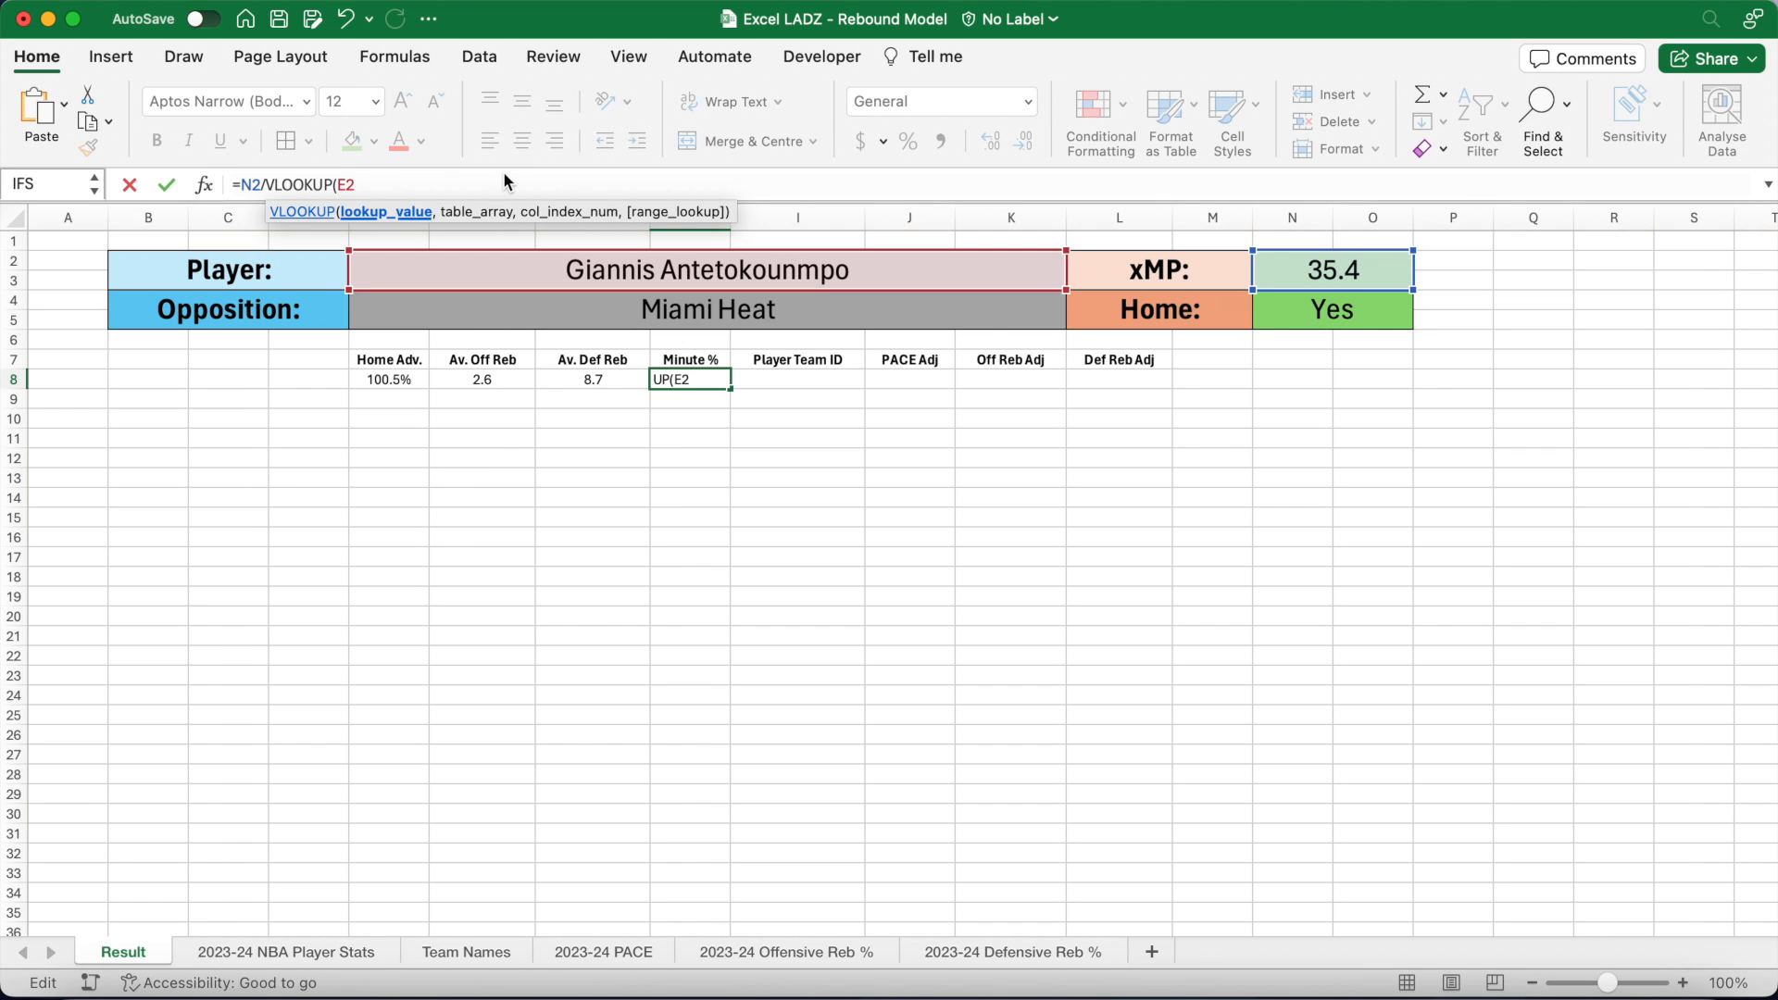
pyautogui.write(',')
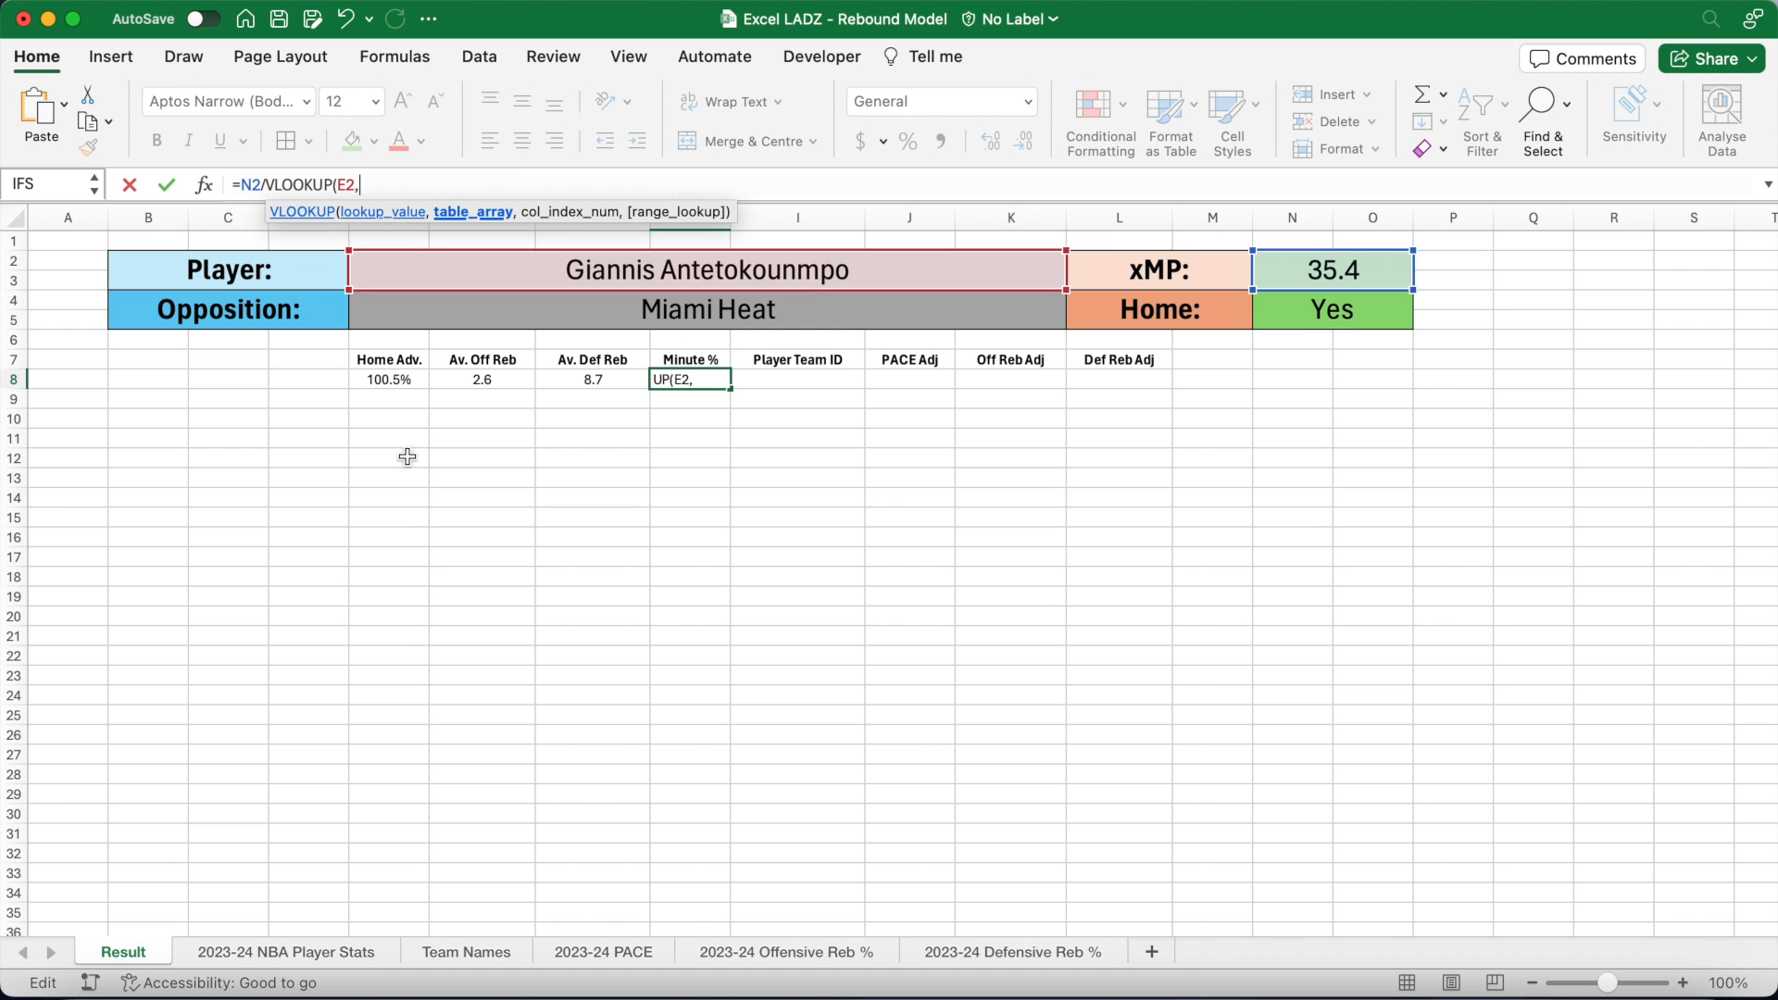
pyautogui.click(313, 942)
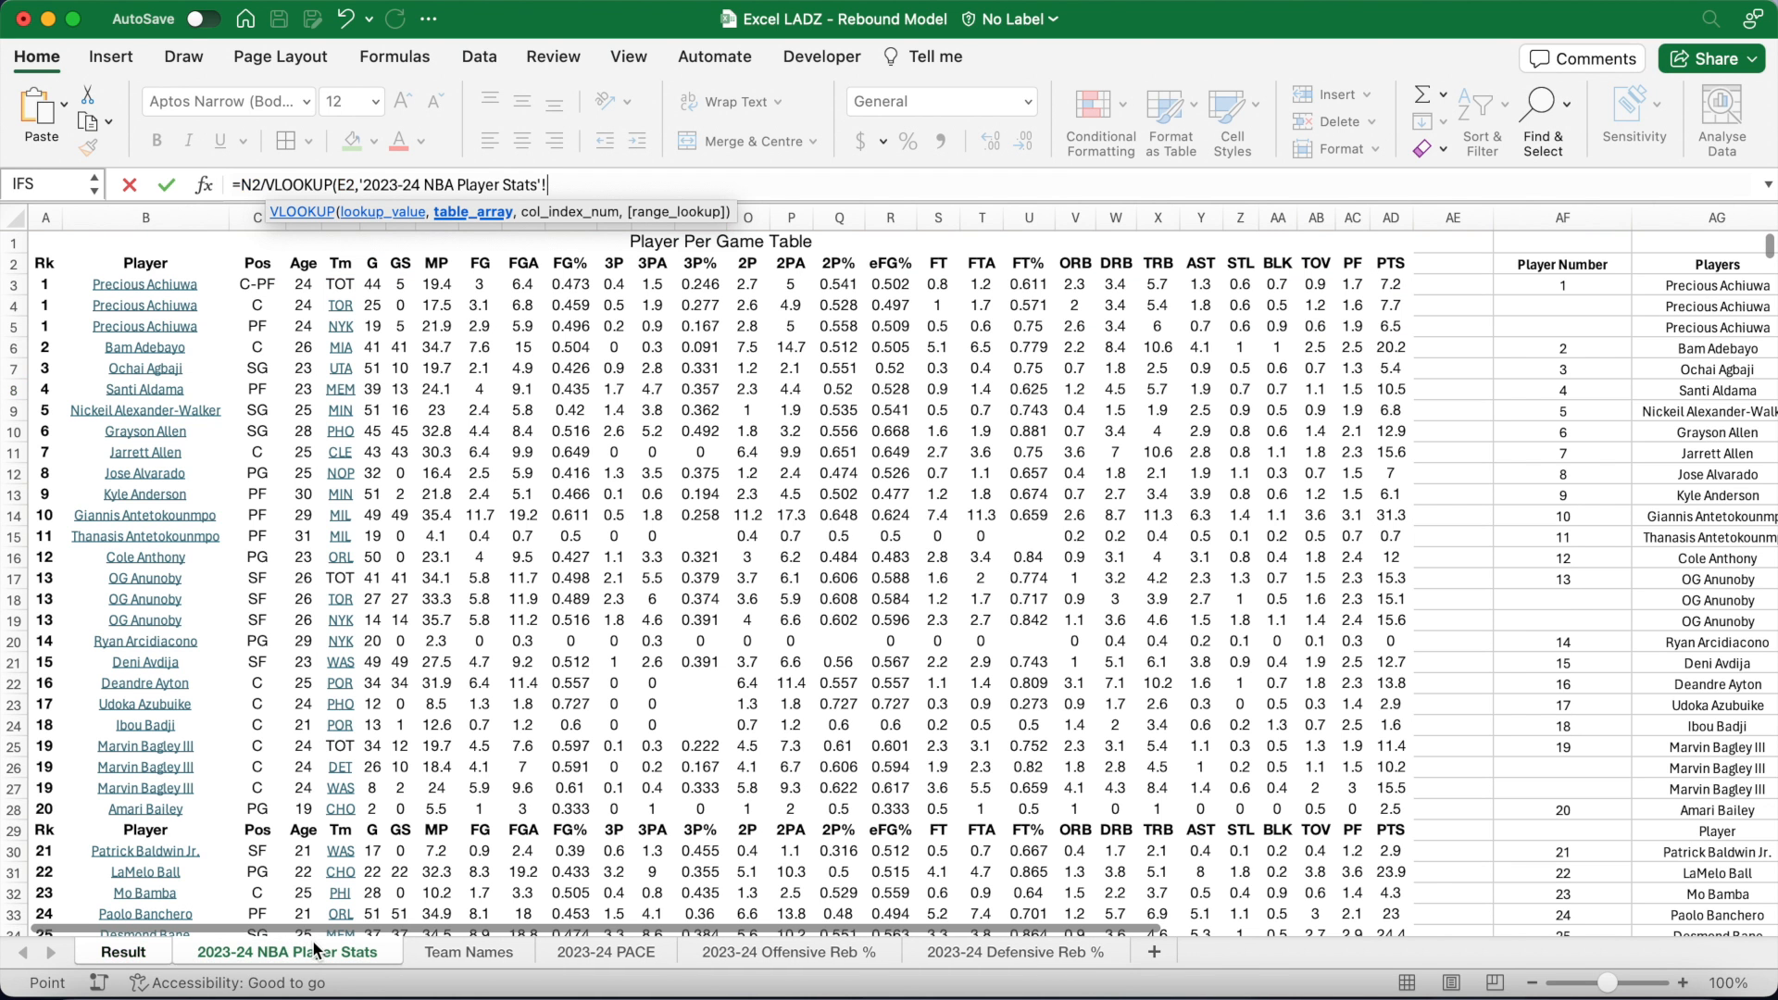
pyautogui.click(187, 289)
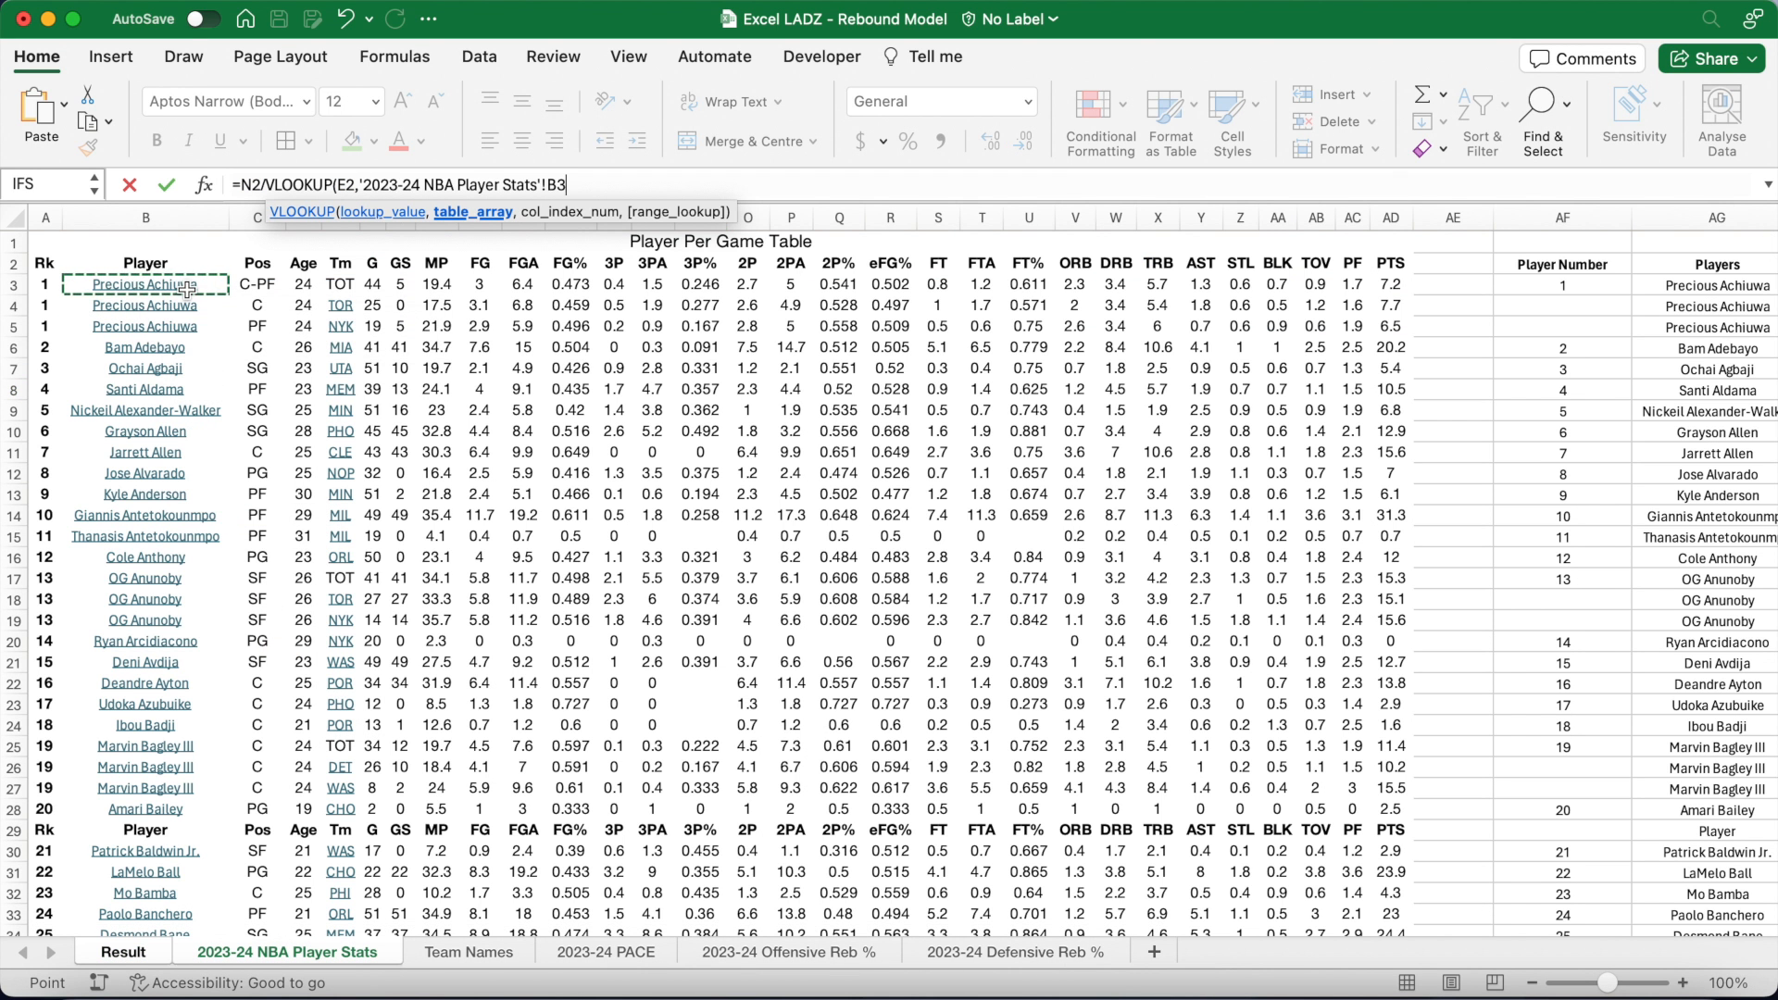
pyautogui.write(':AD3000')
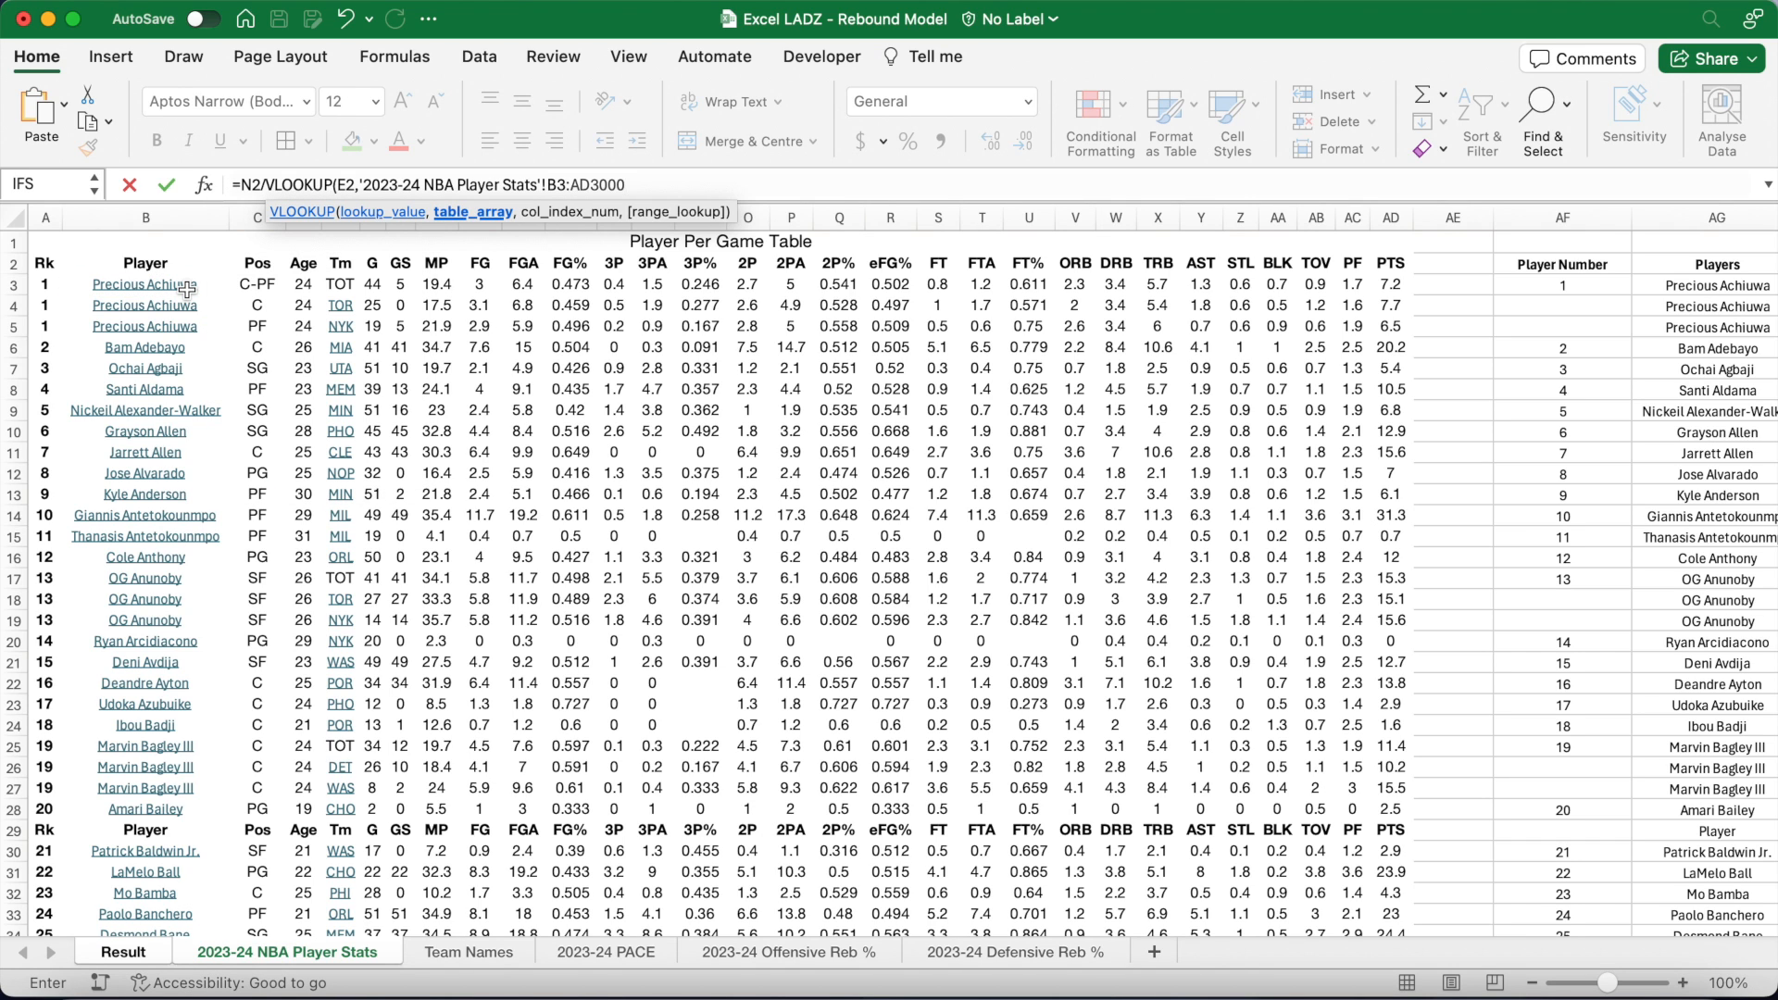
pyautogui.write(',7')
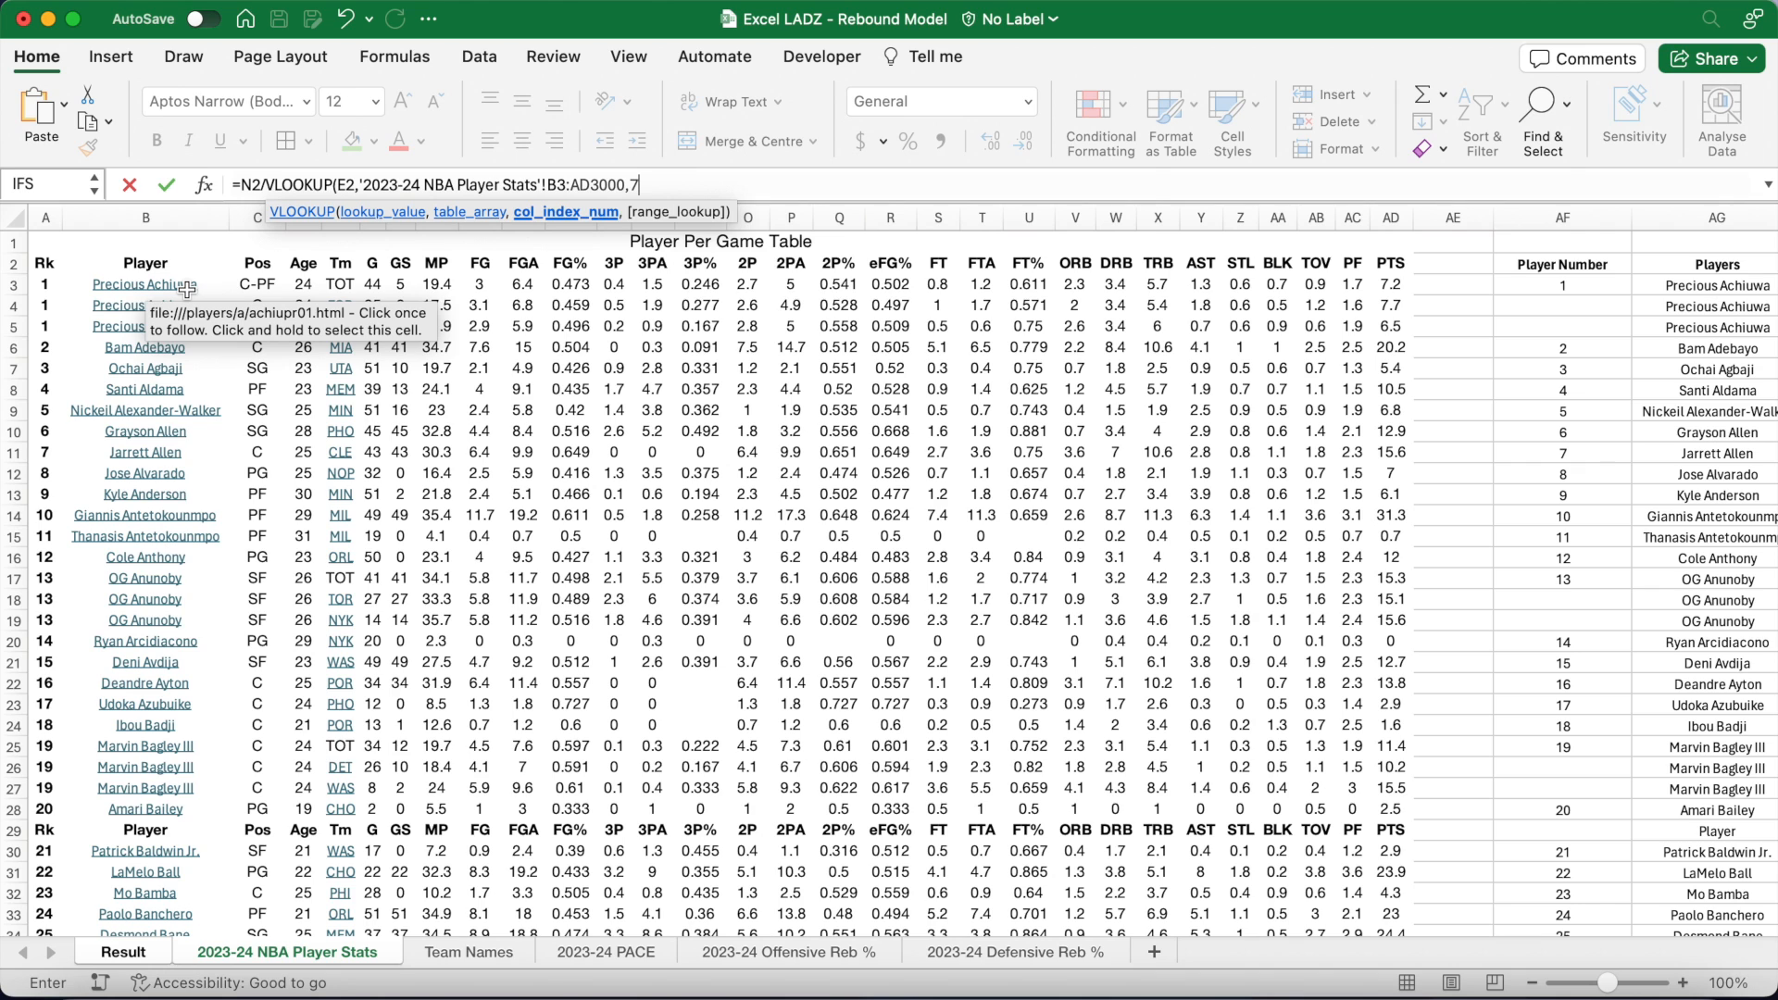
pyautogui.write(',FALSE')
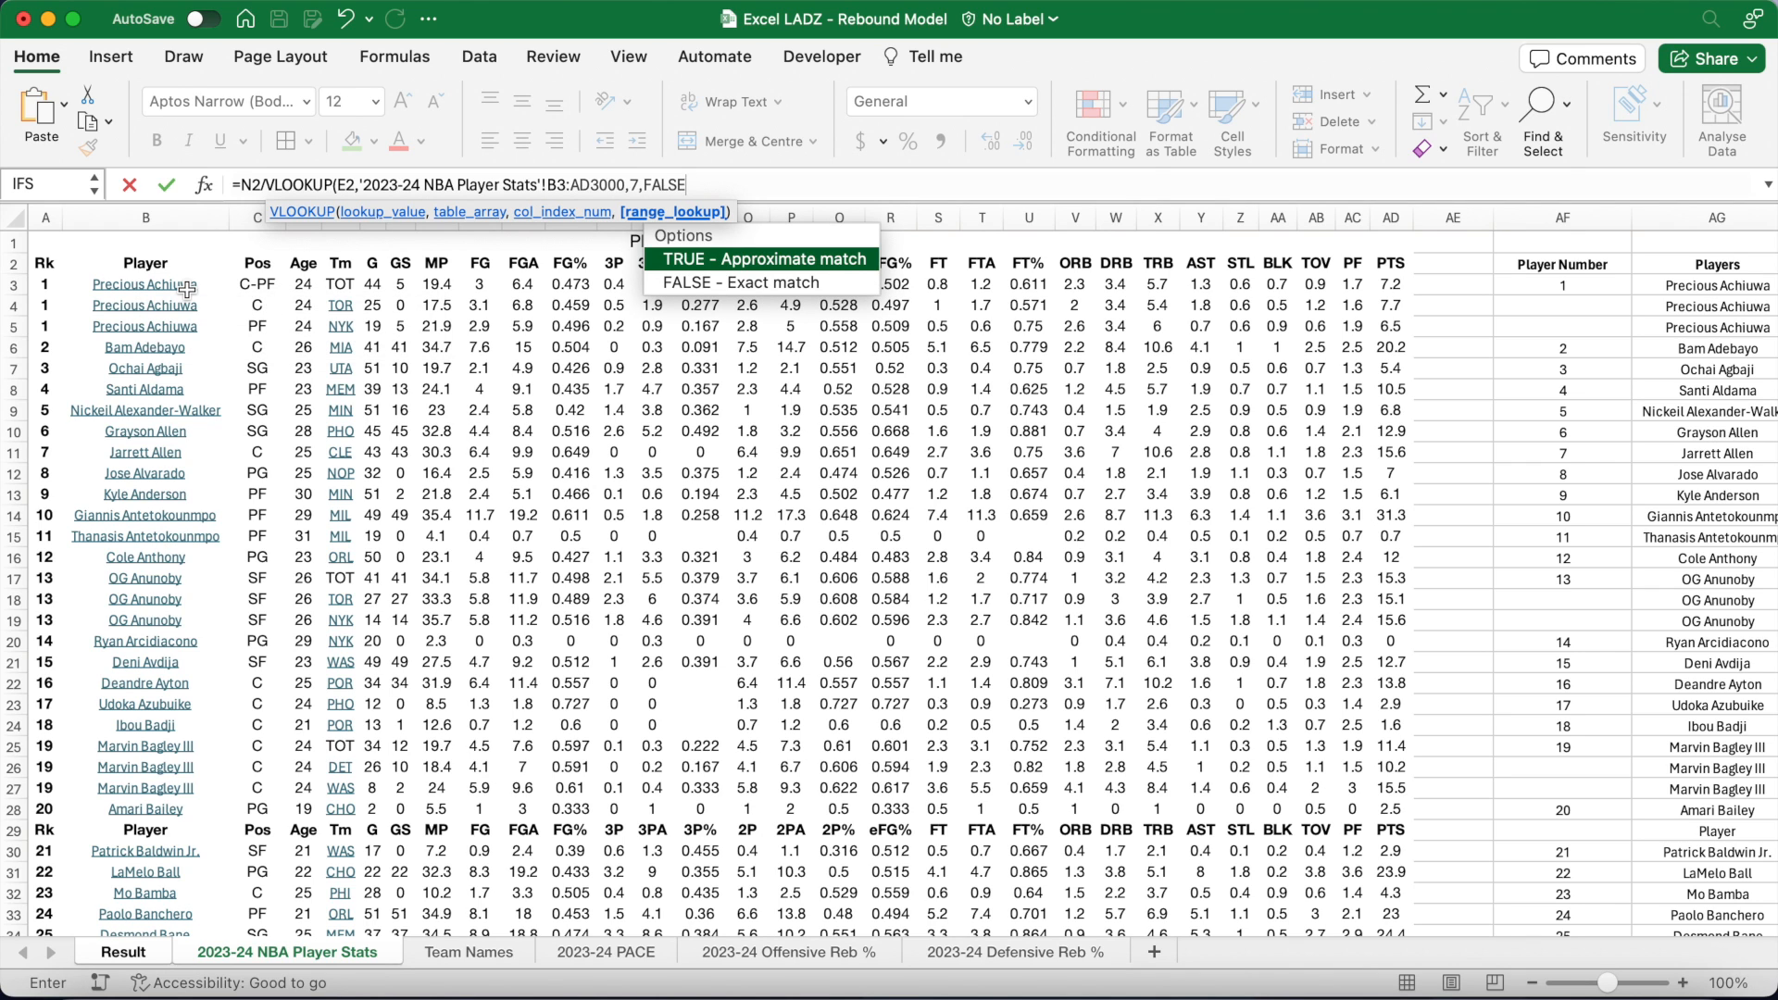
pyautogui.write(')')
pyautogui.press('Return')
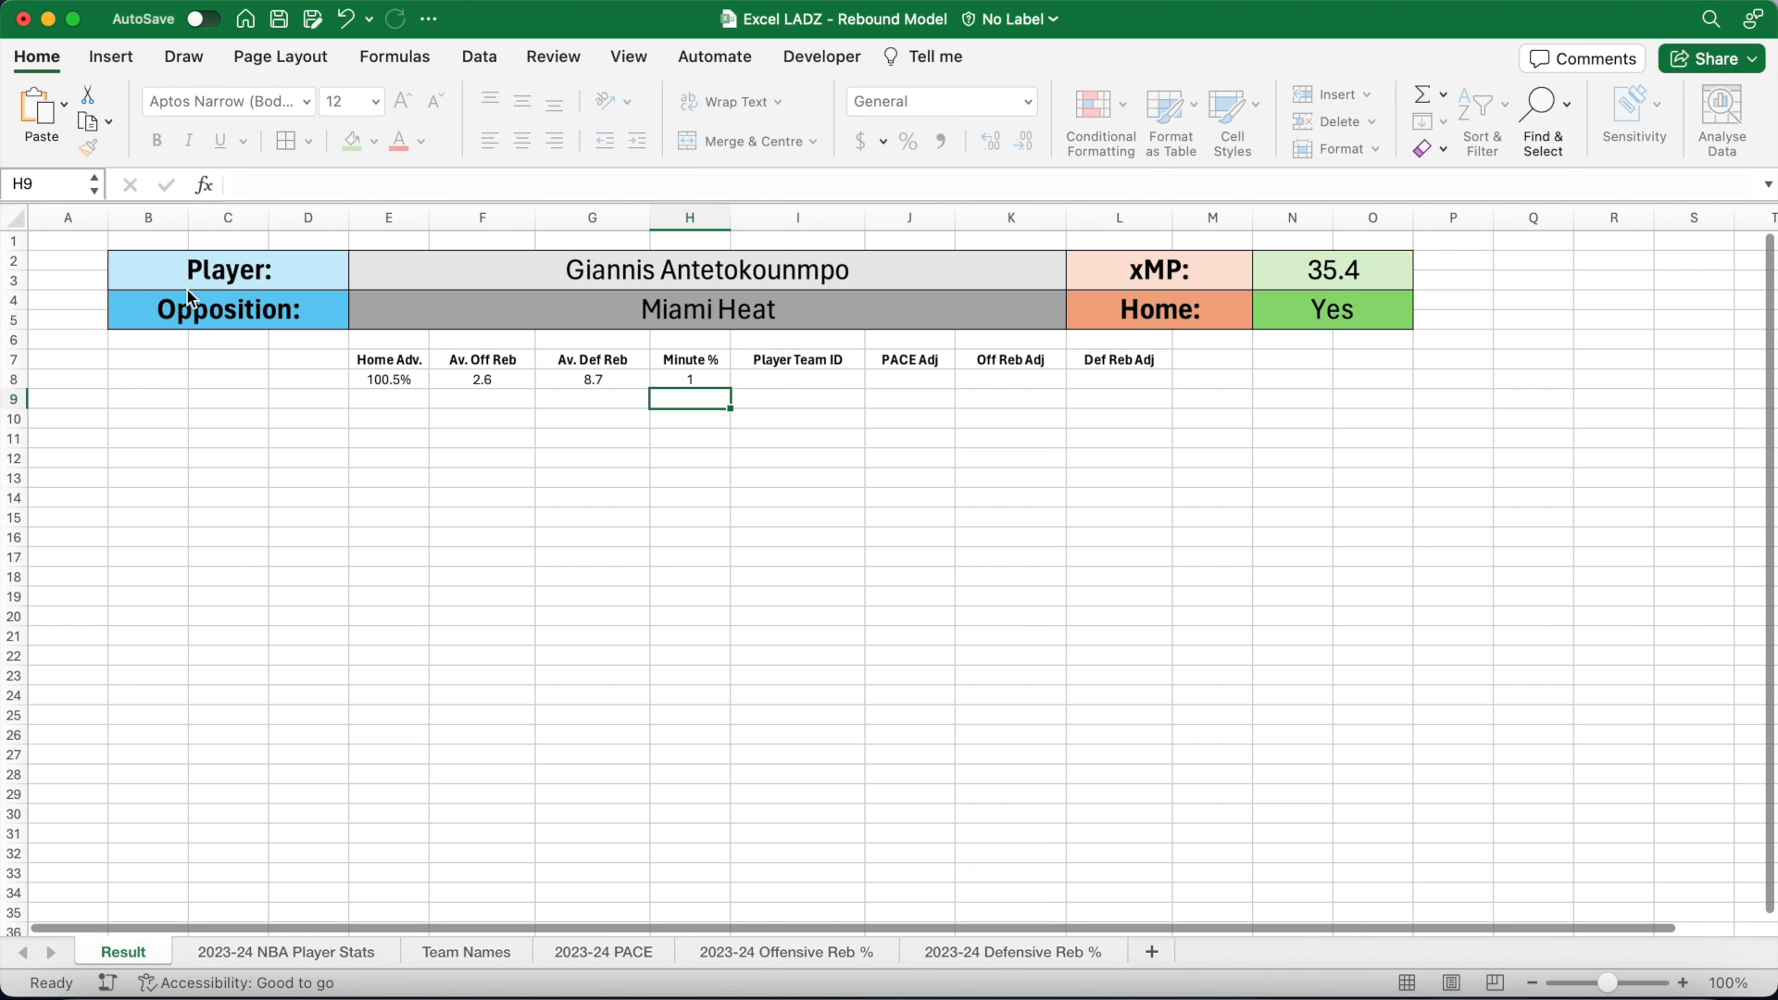
# Step: Format H8 as a one-decimal percentage, showing 100.0%
pyautogui.click(668, 380)
pyautogui.click(908, 141)
pyautogui.click(990, 141)
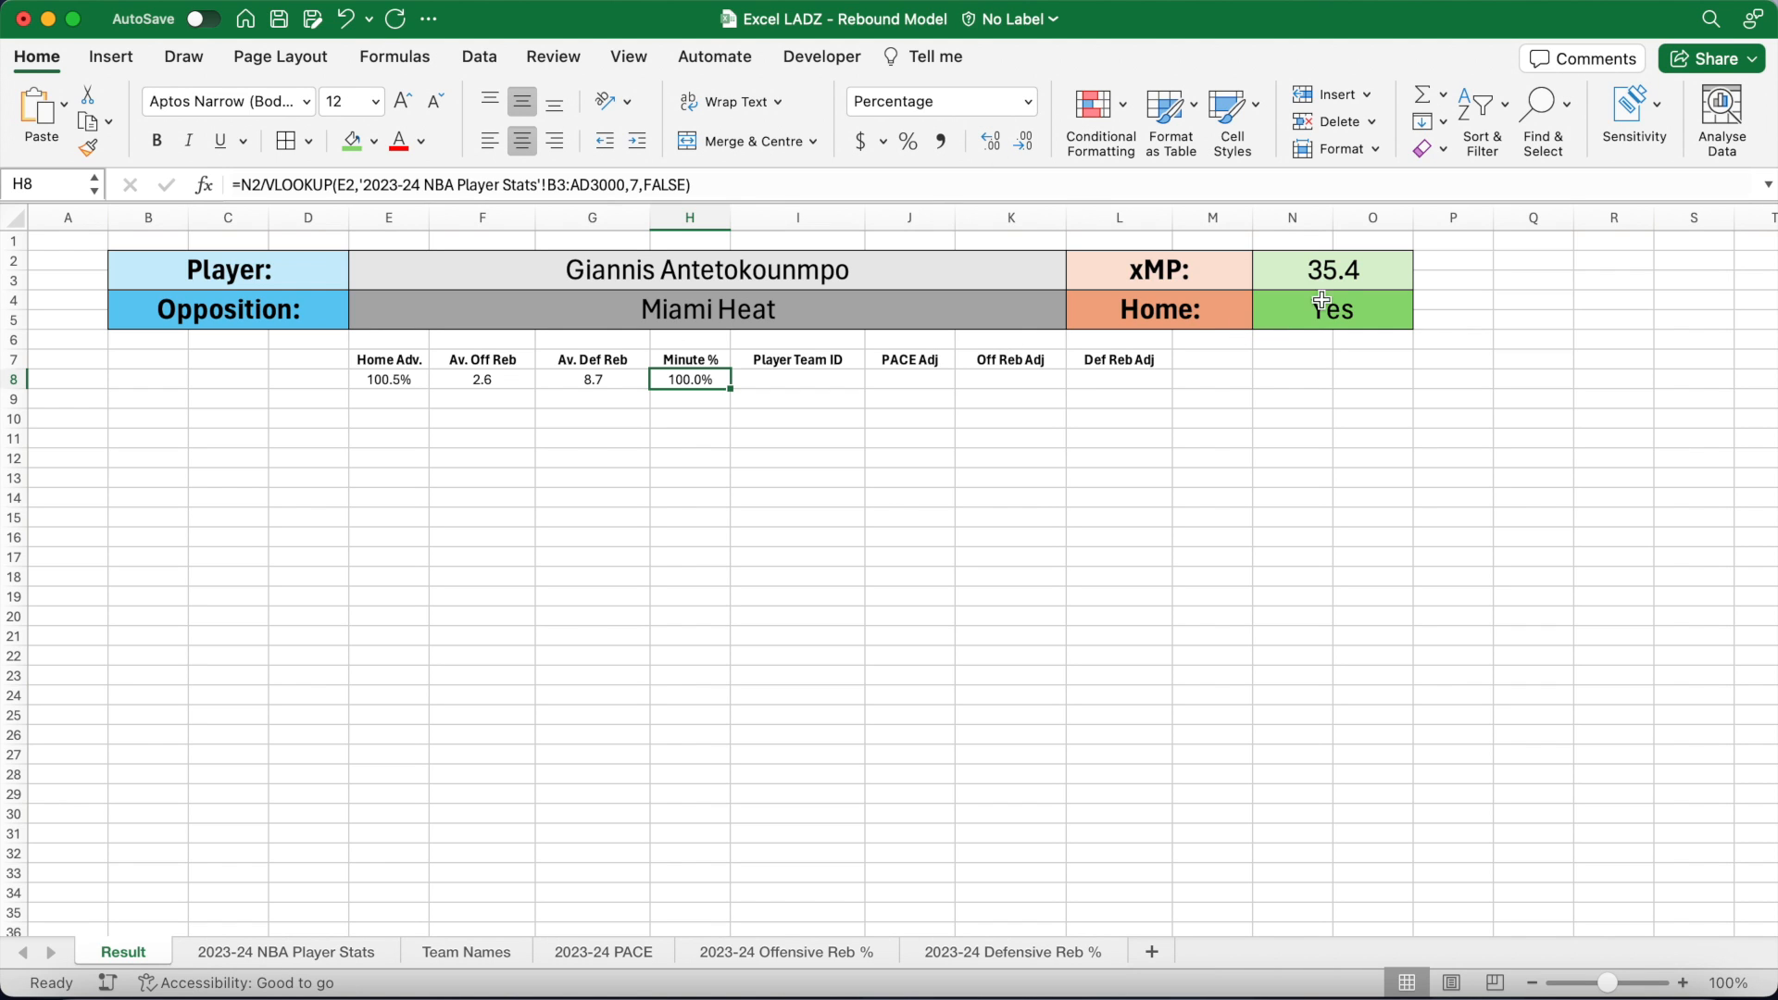
pyautogui.click(1348, 275)
pyautogui.write('40')
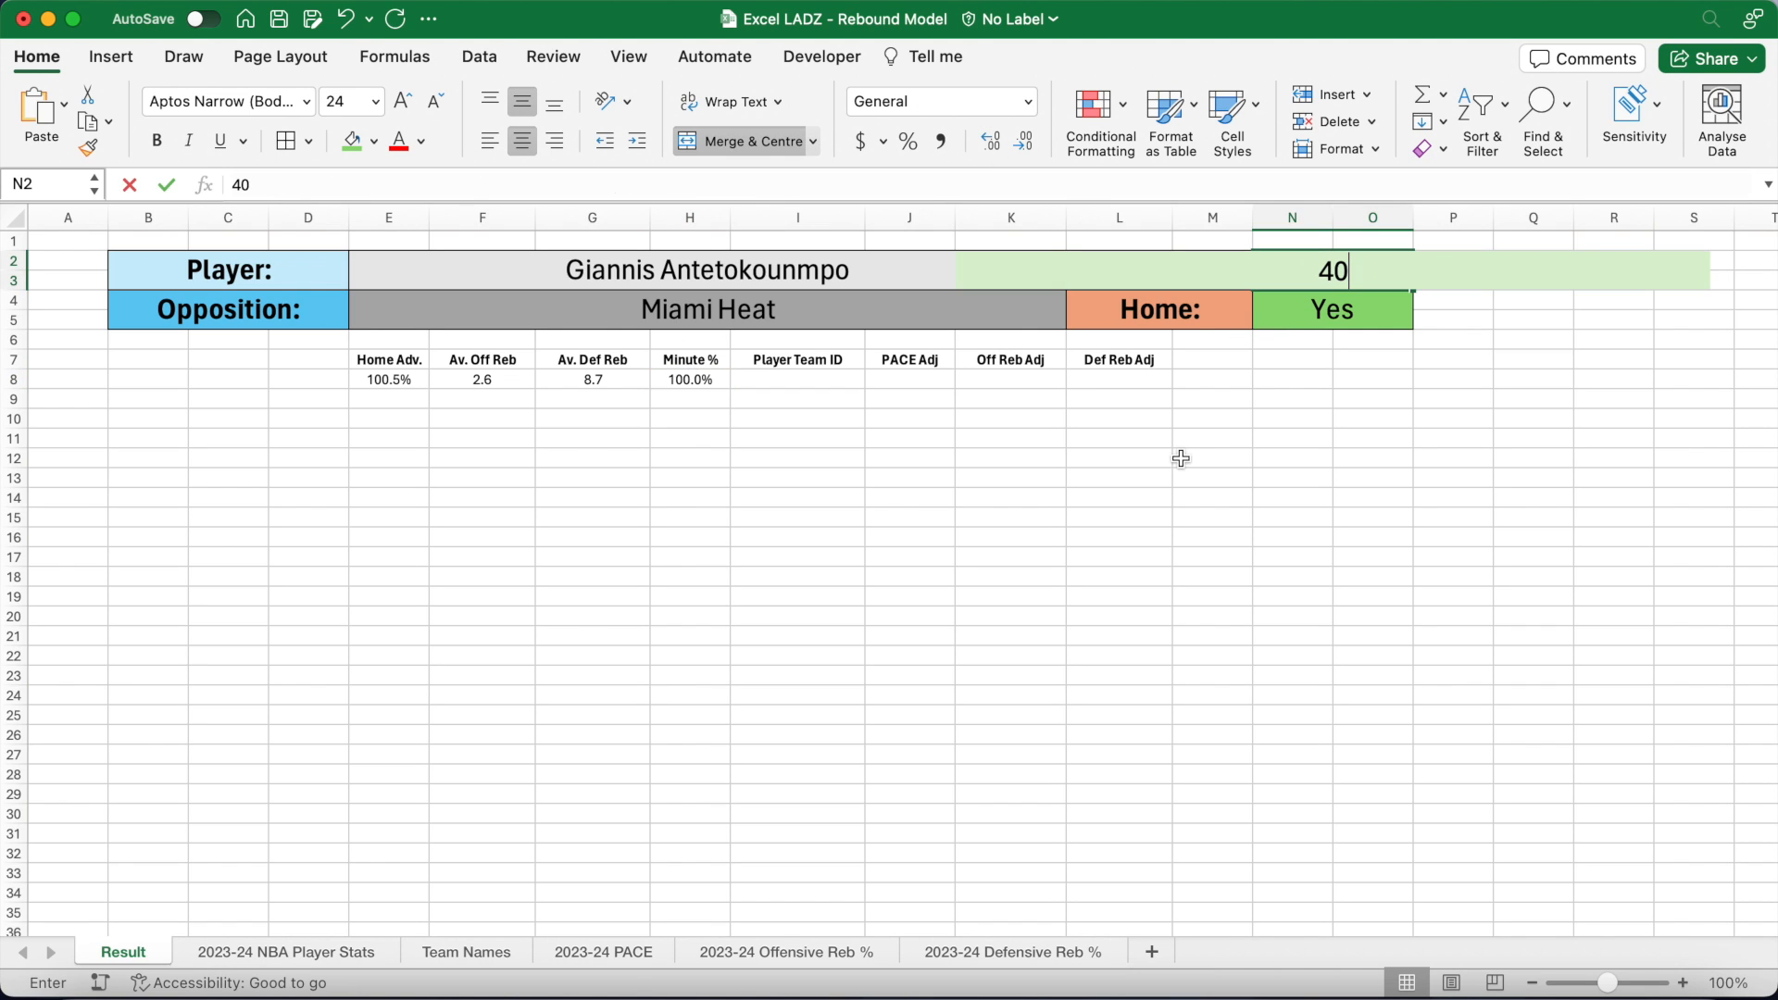
pyautogui.press('Return')
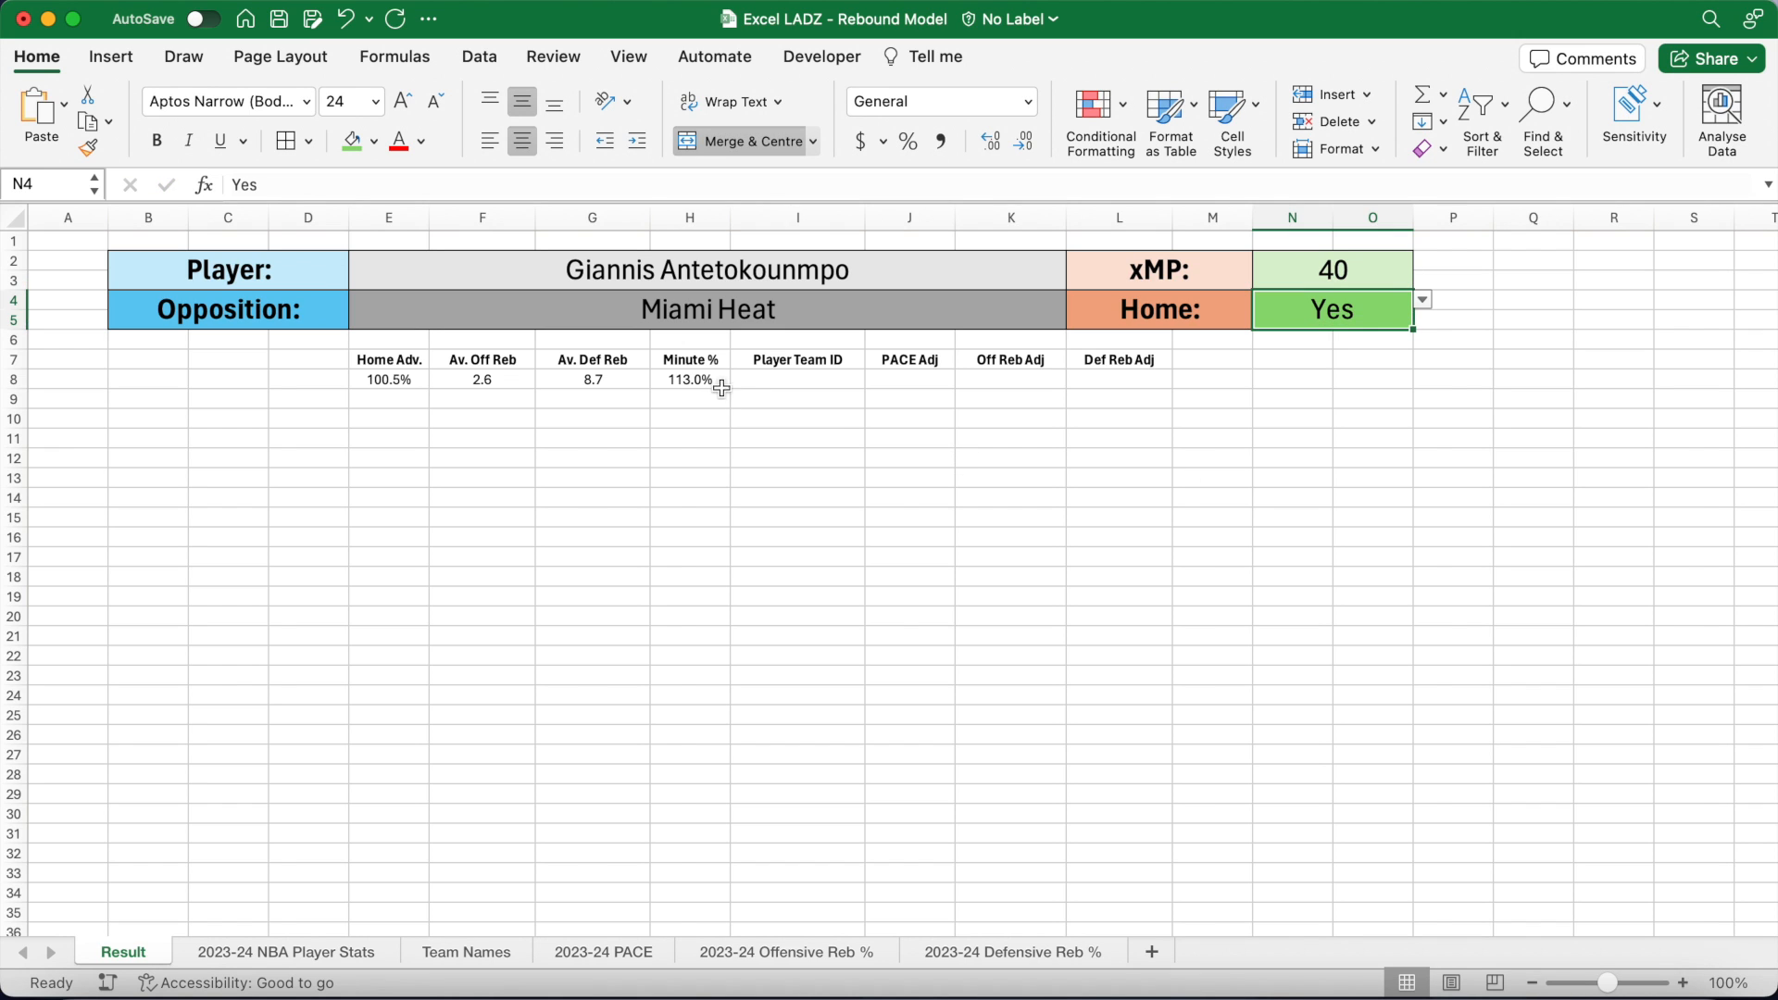
pyautogui.click(715, 383)
pyautogui.click(1267, 272)
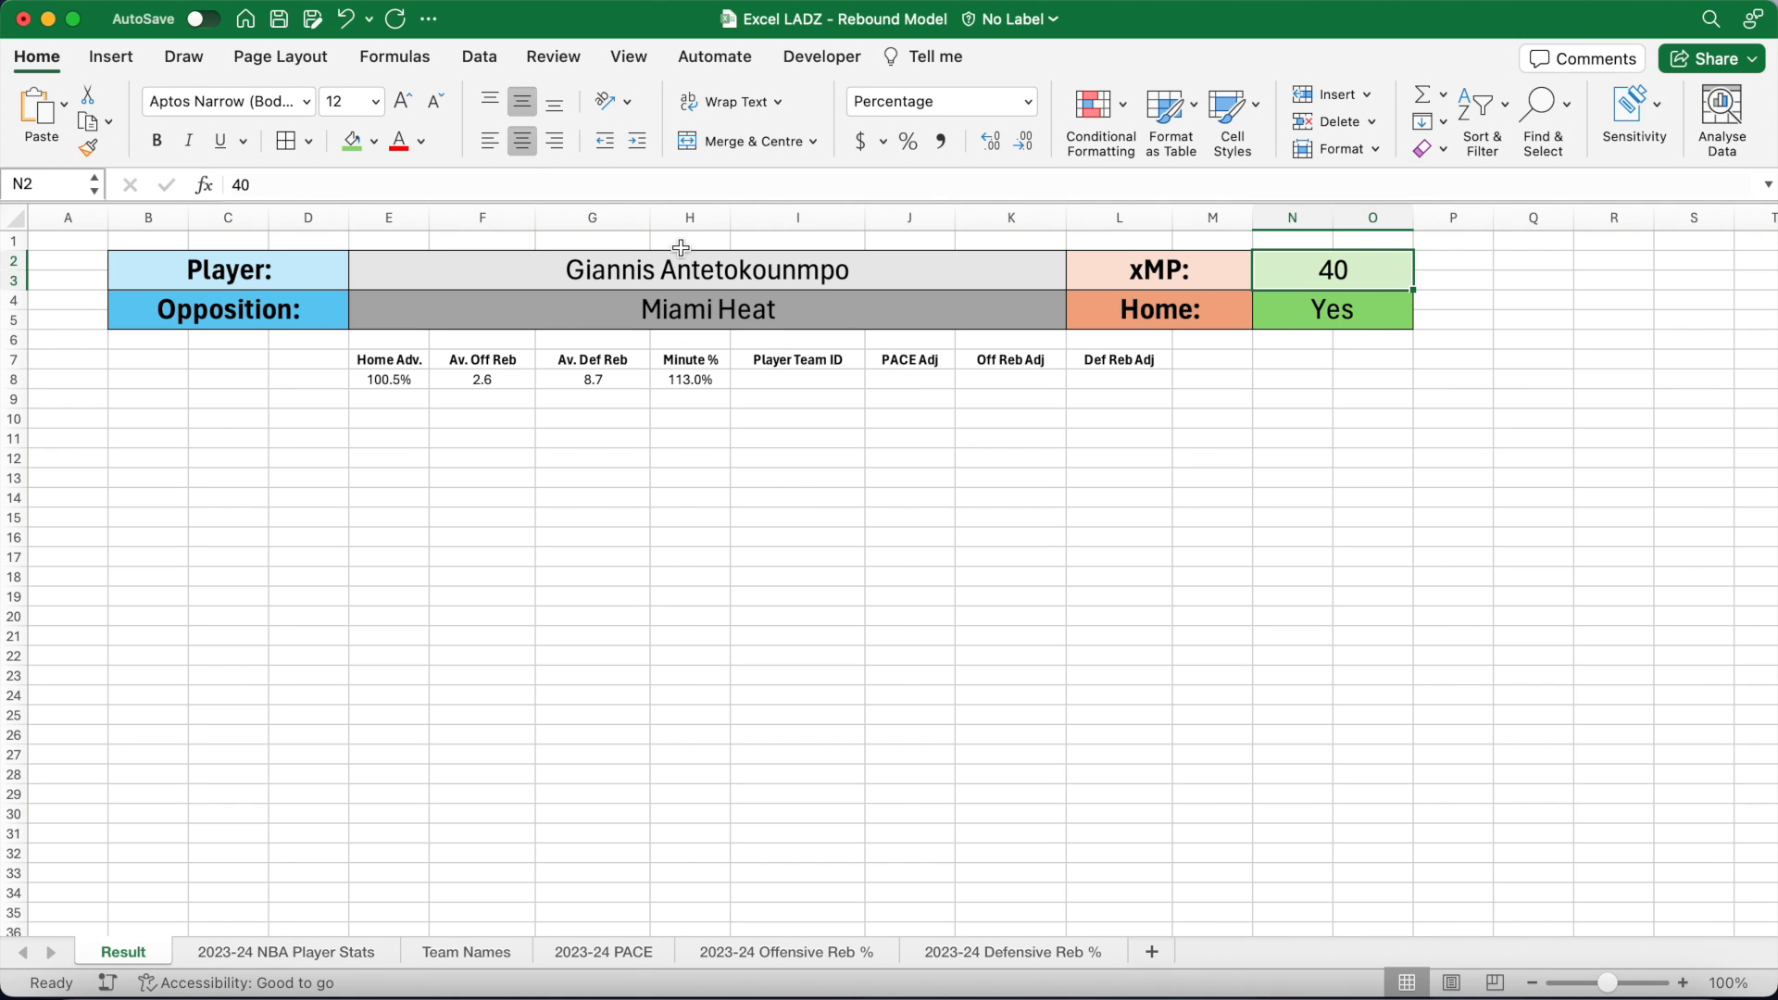
pyautogui.click(346, 19)
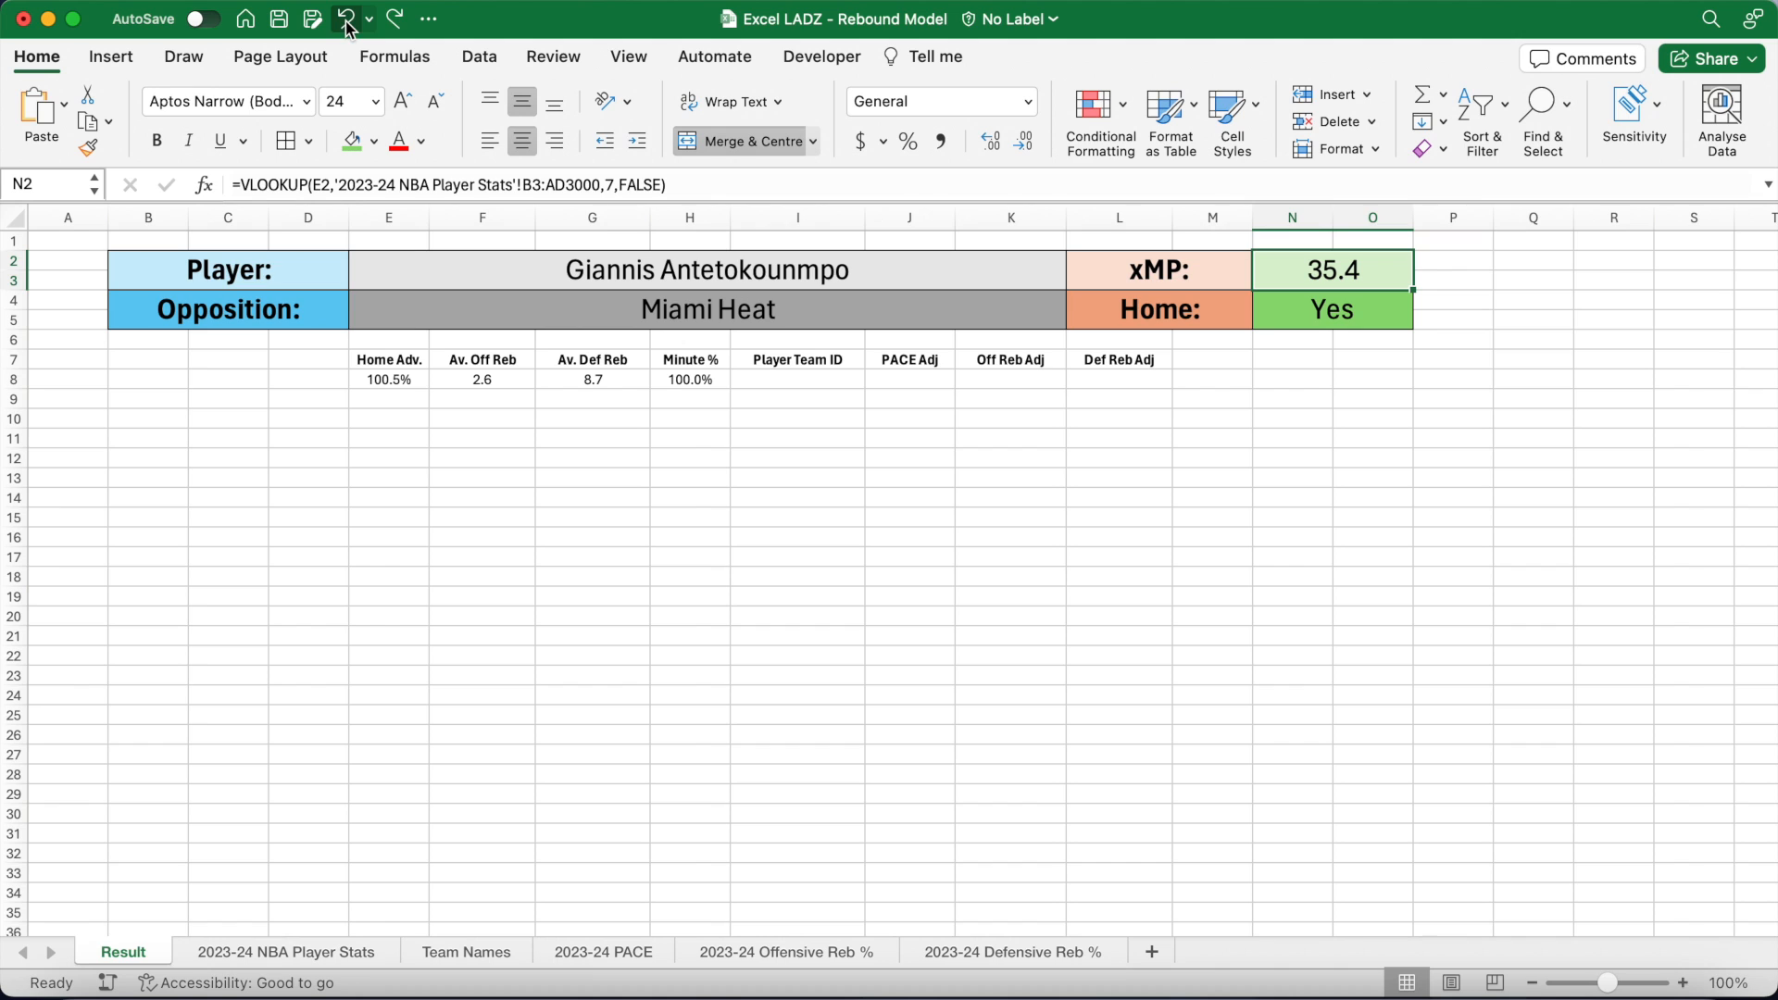
pyautogui.click(775, 384)
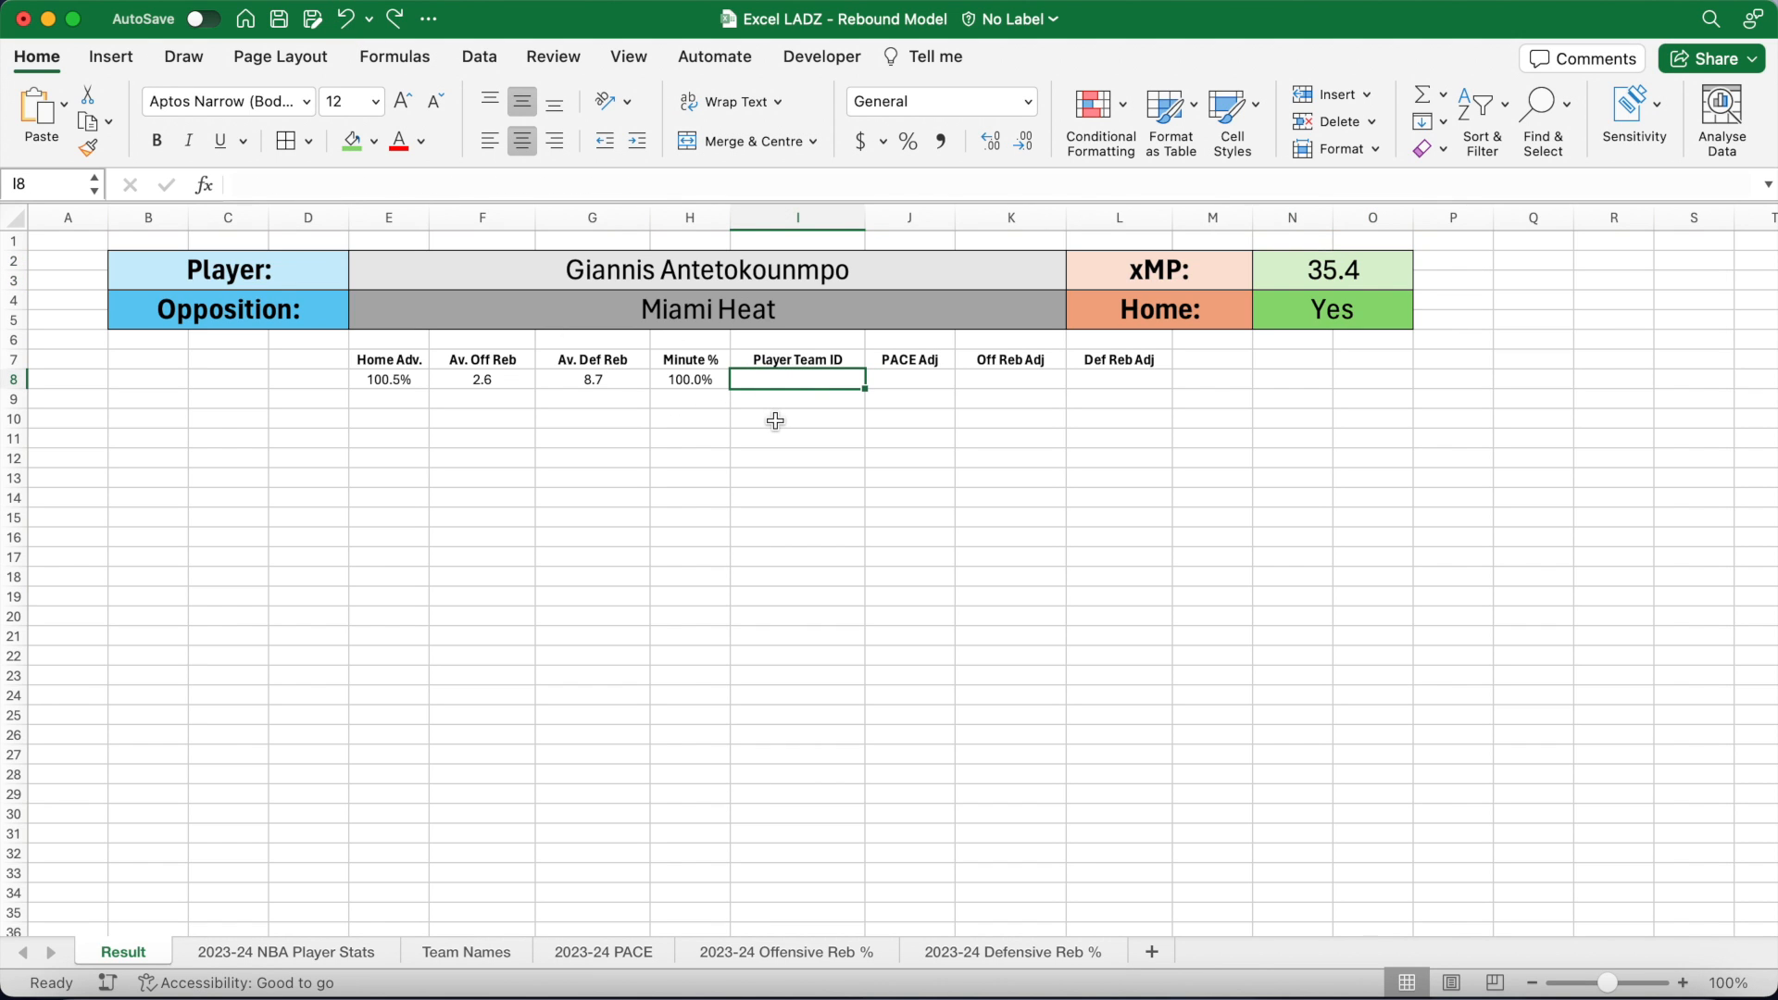
pyautogui.click(656, 188)
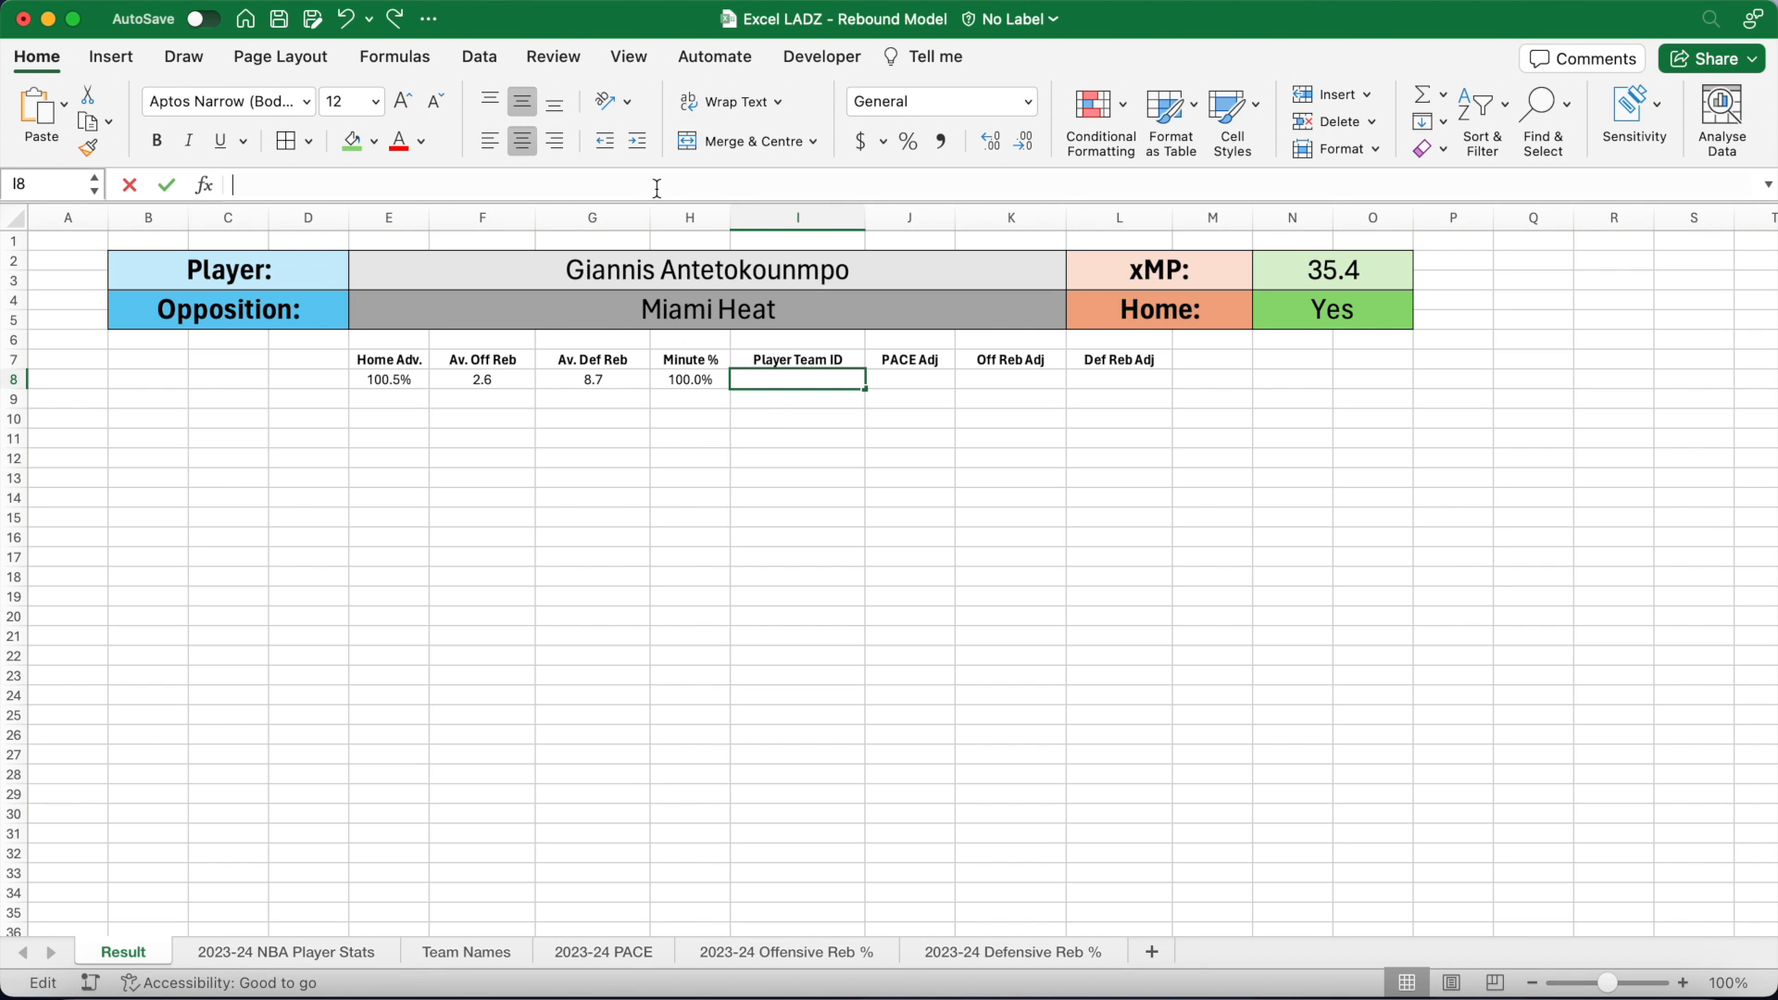
# Step: Enter =VLOOKUP(E2,'2023-24 NBA Player Stats'!AK3:AL1000,2,FALSE) in I8, returning the team code MIL
pyautogui.write('=')
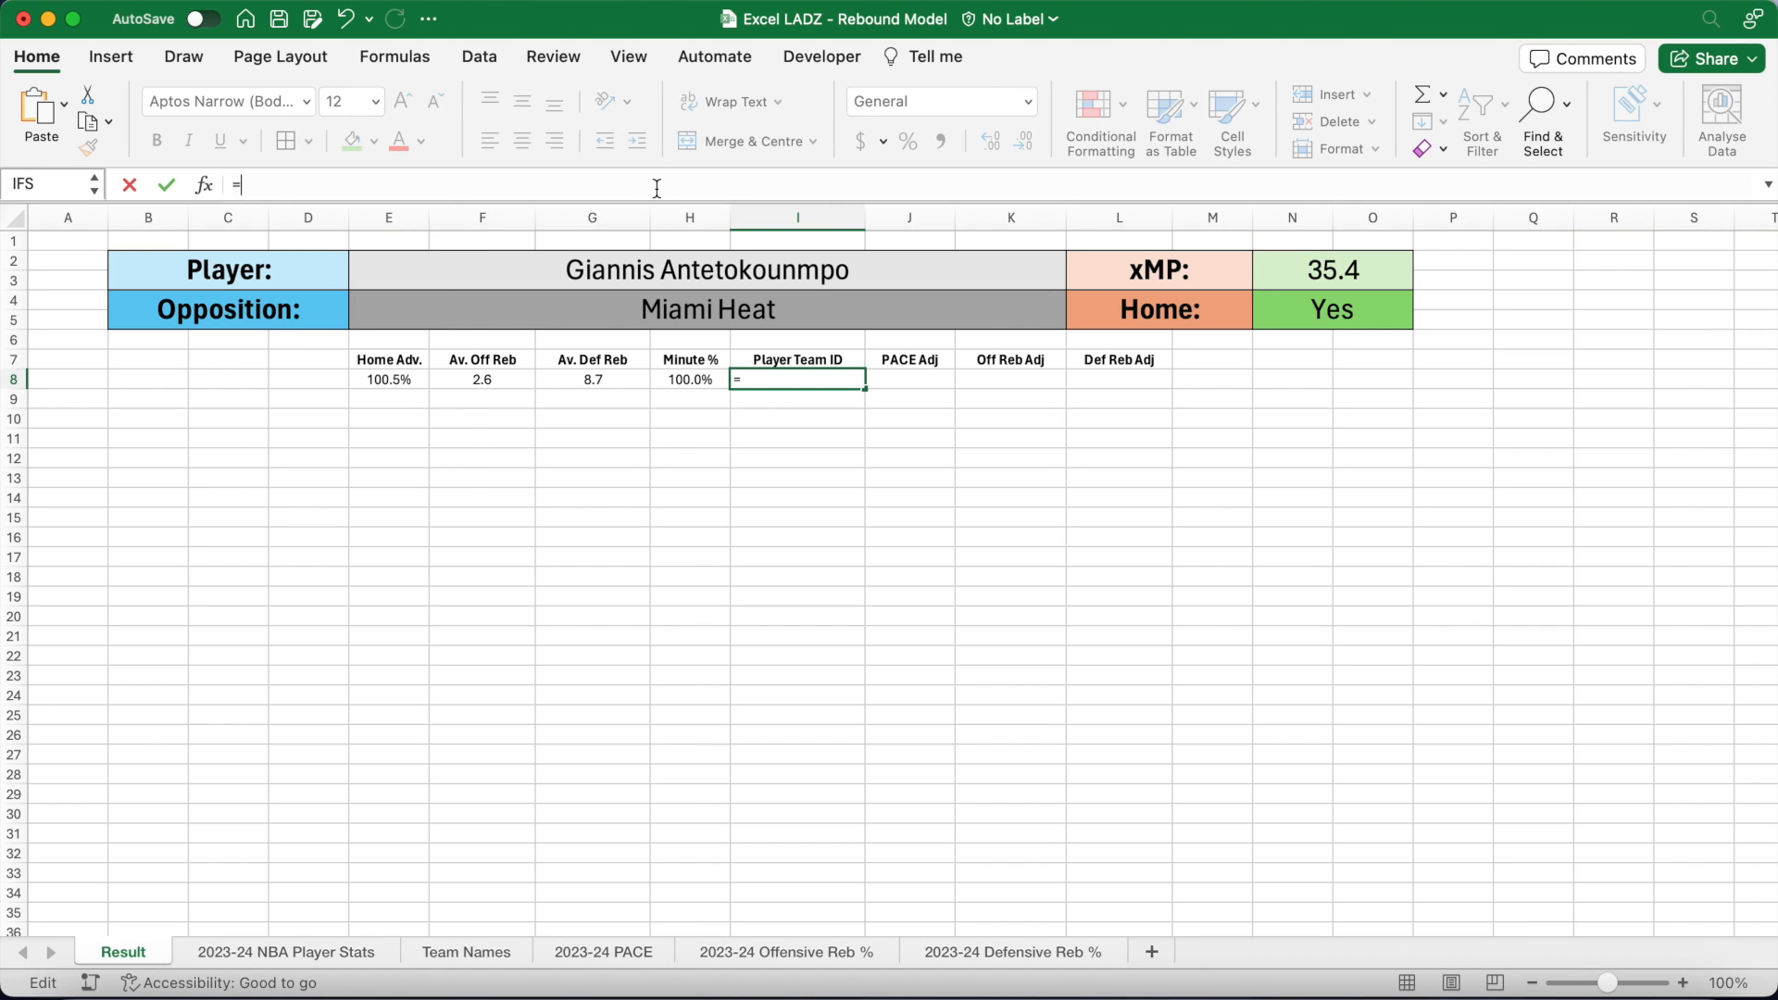
pyautogui.write('VLOOKUP')
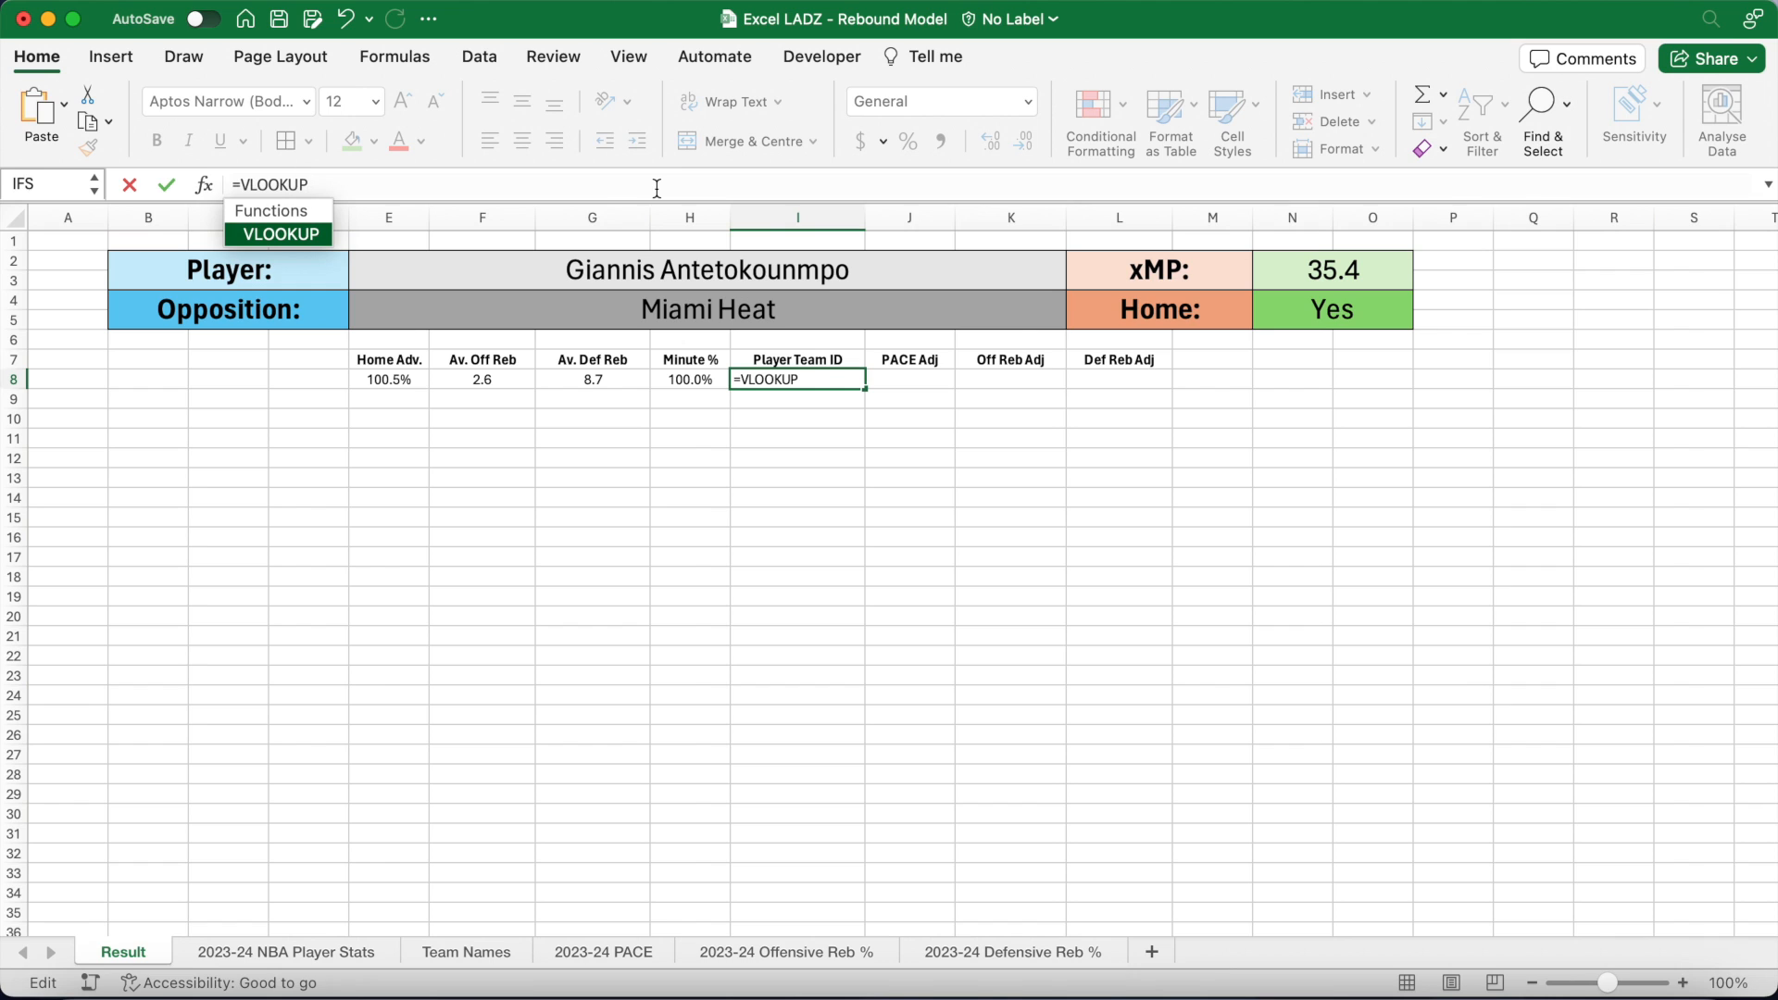
pyautogui.write('(')
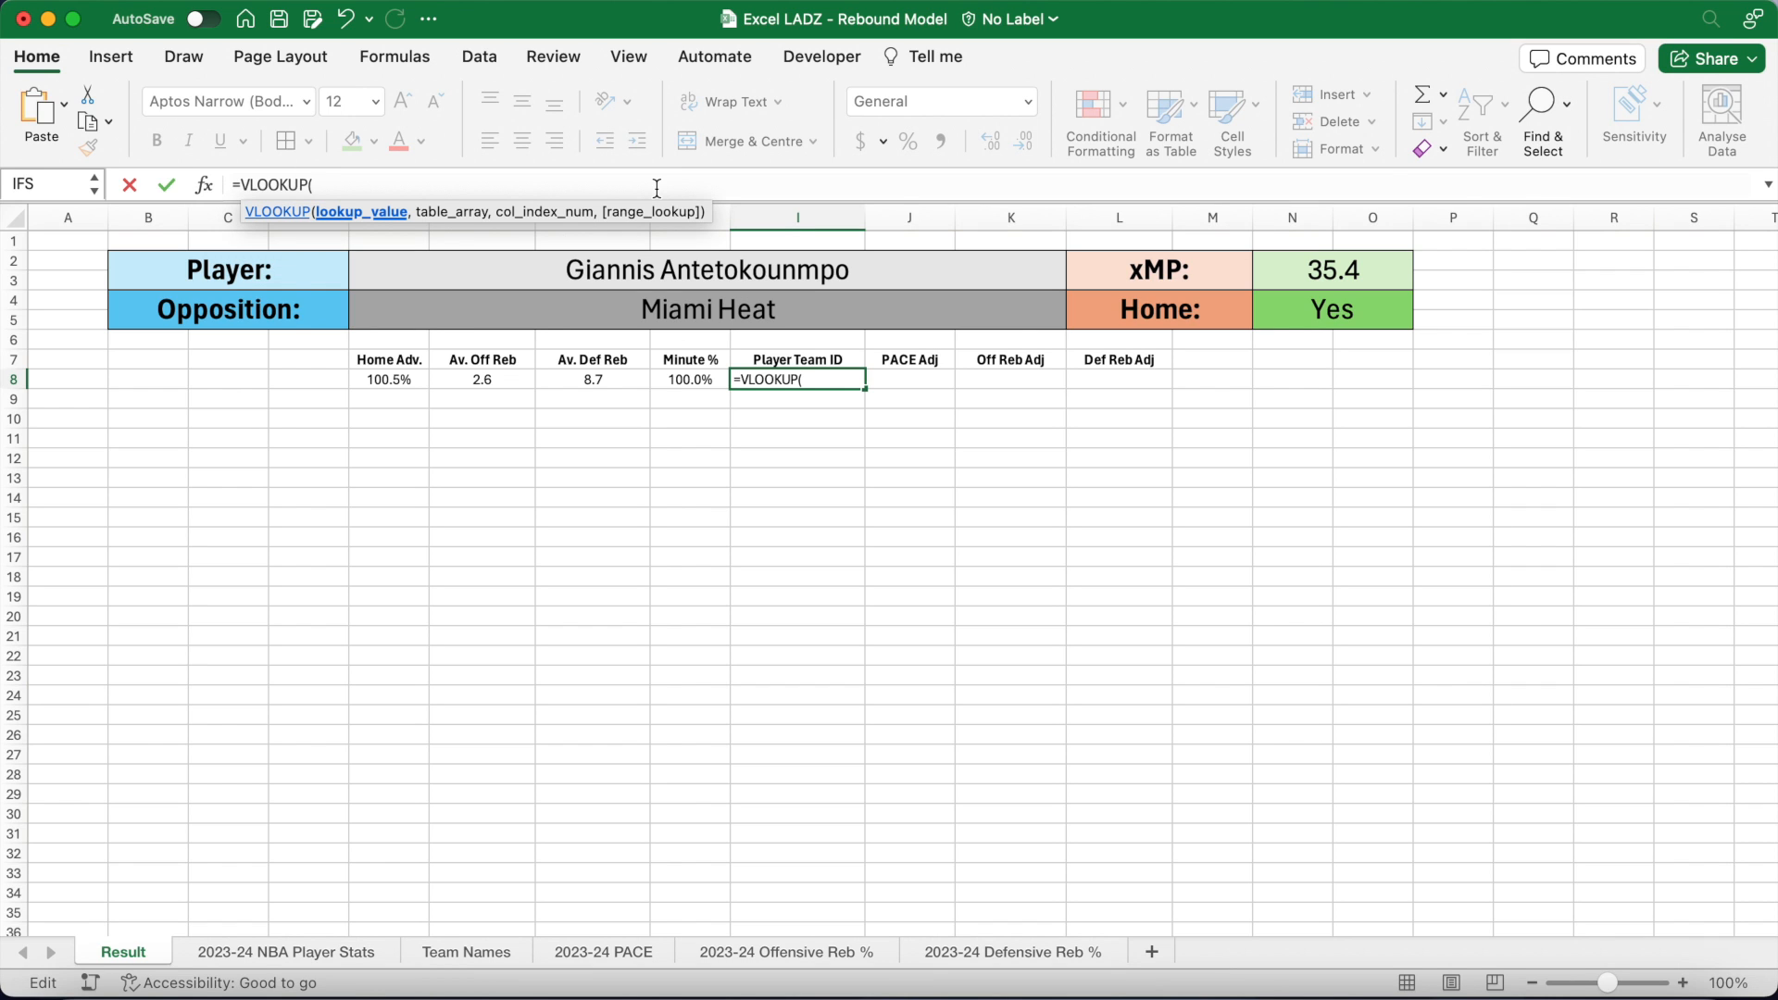
pyautogui.write('E2')
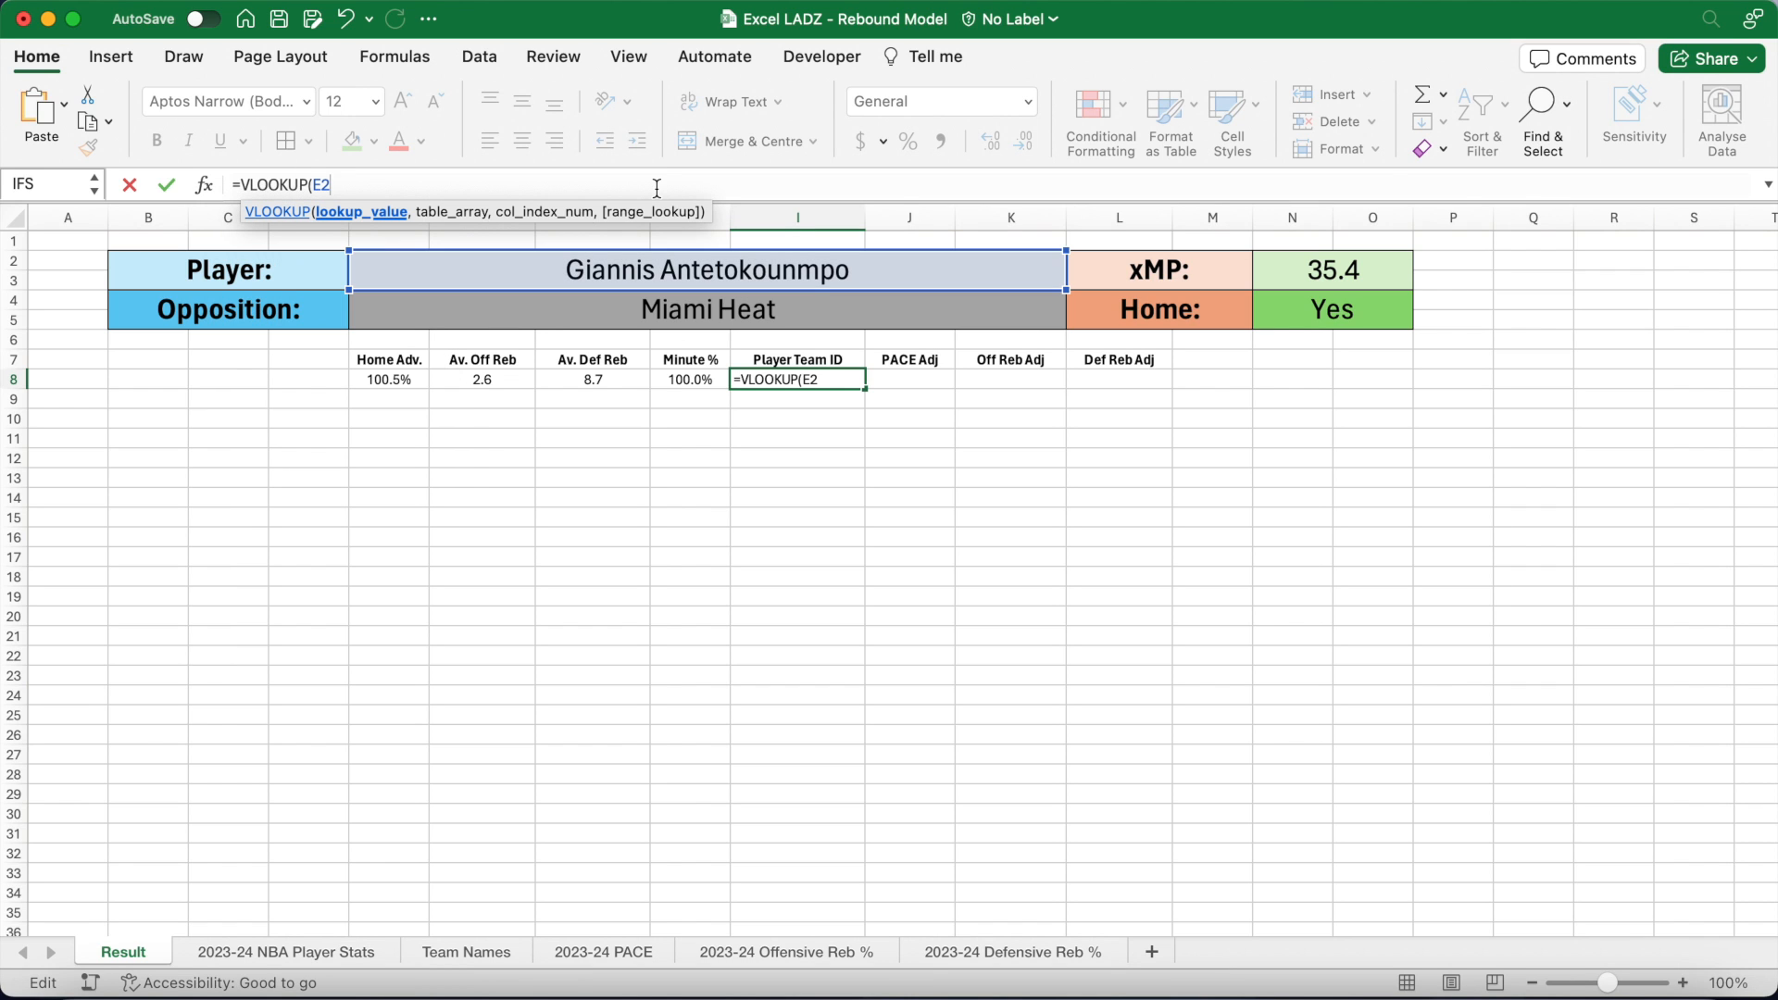
pyautogui.write(',')
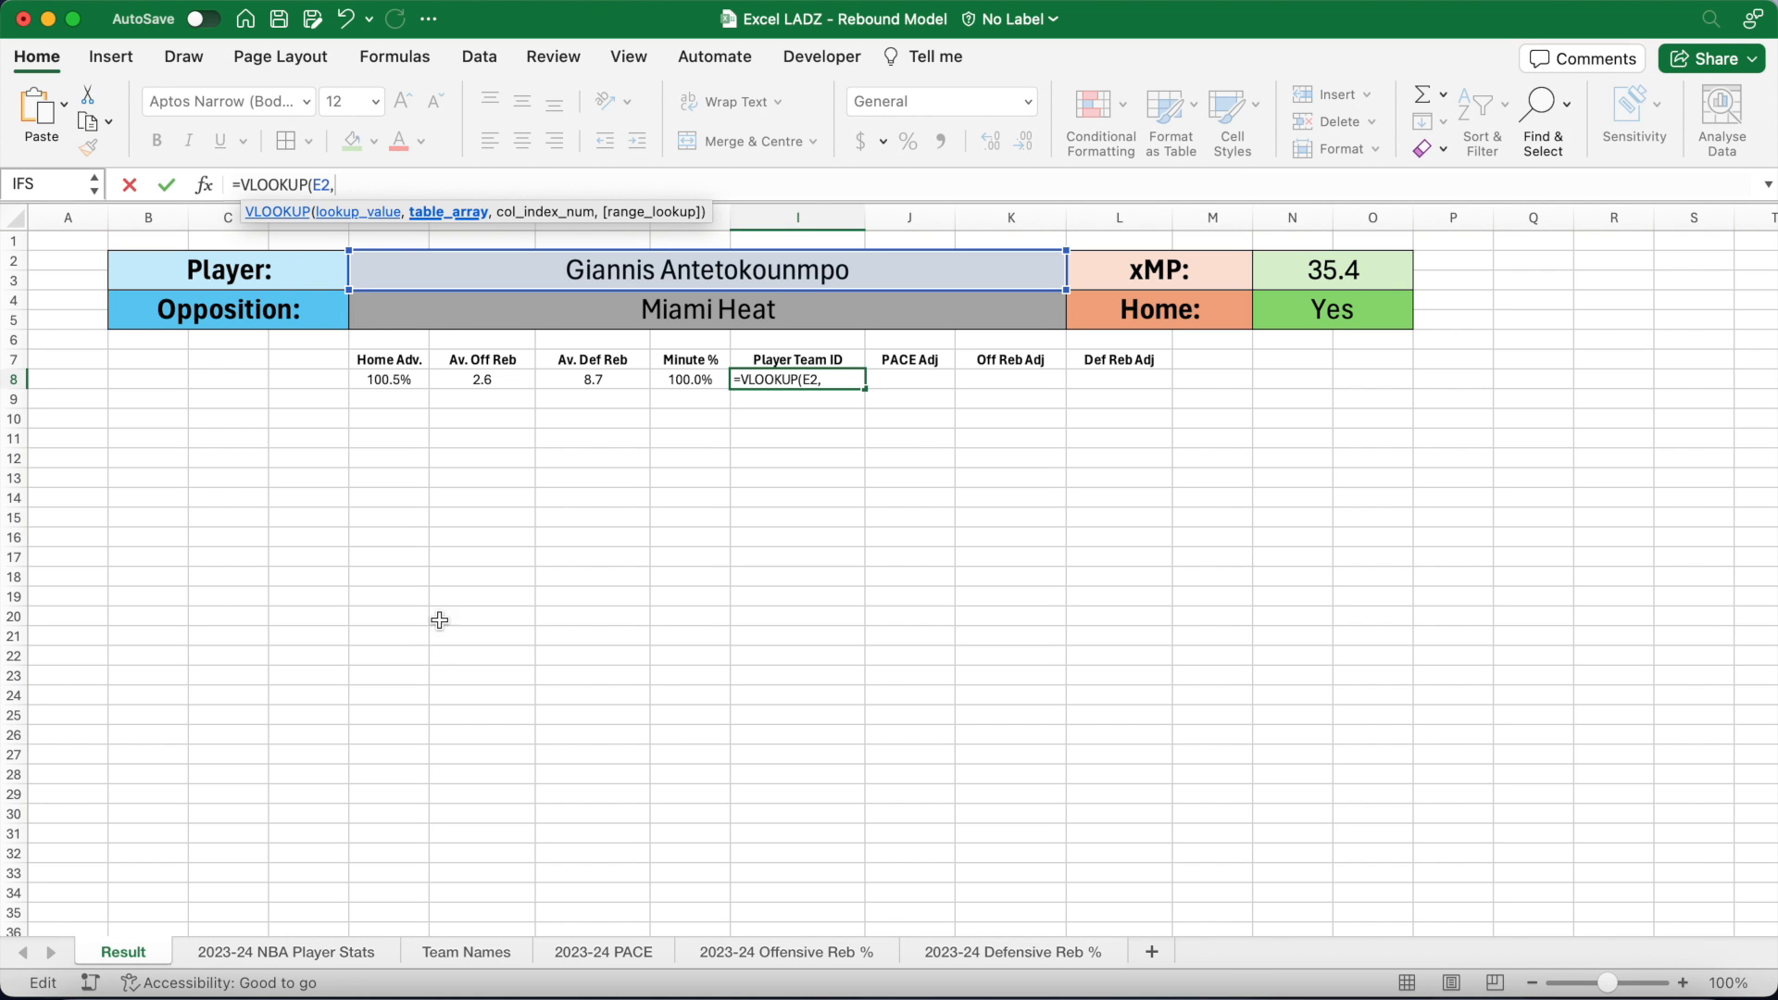
pyautogui.click(331, 952)
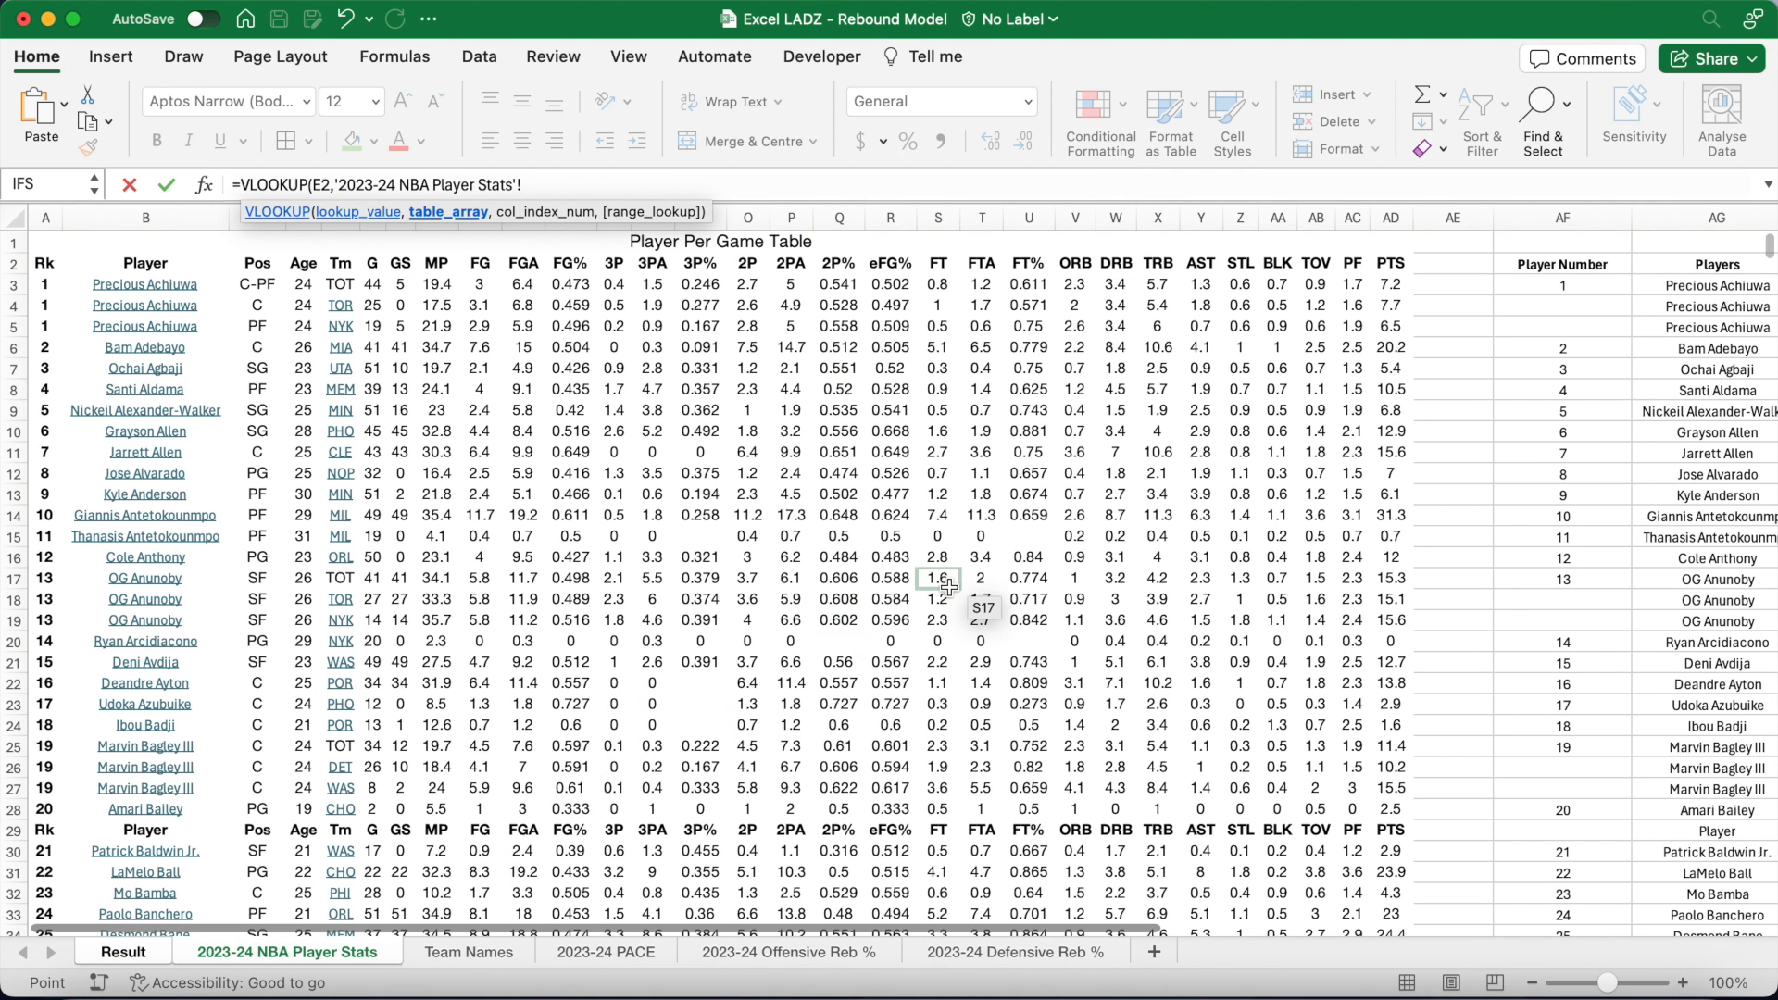
pyautogui.hscroll(5, 949, 587)
pyautogui.hscroll(8, 949, 587)
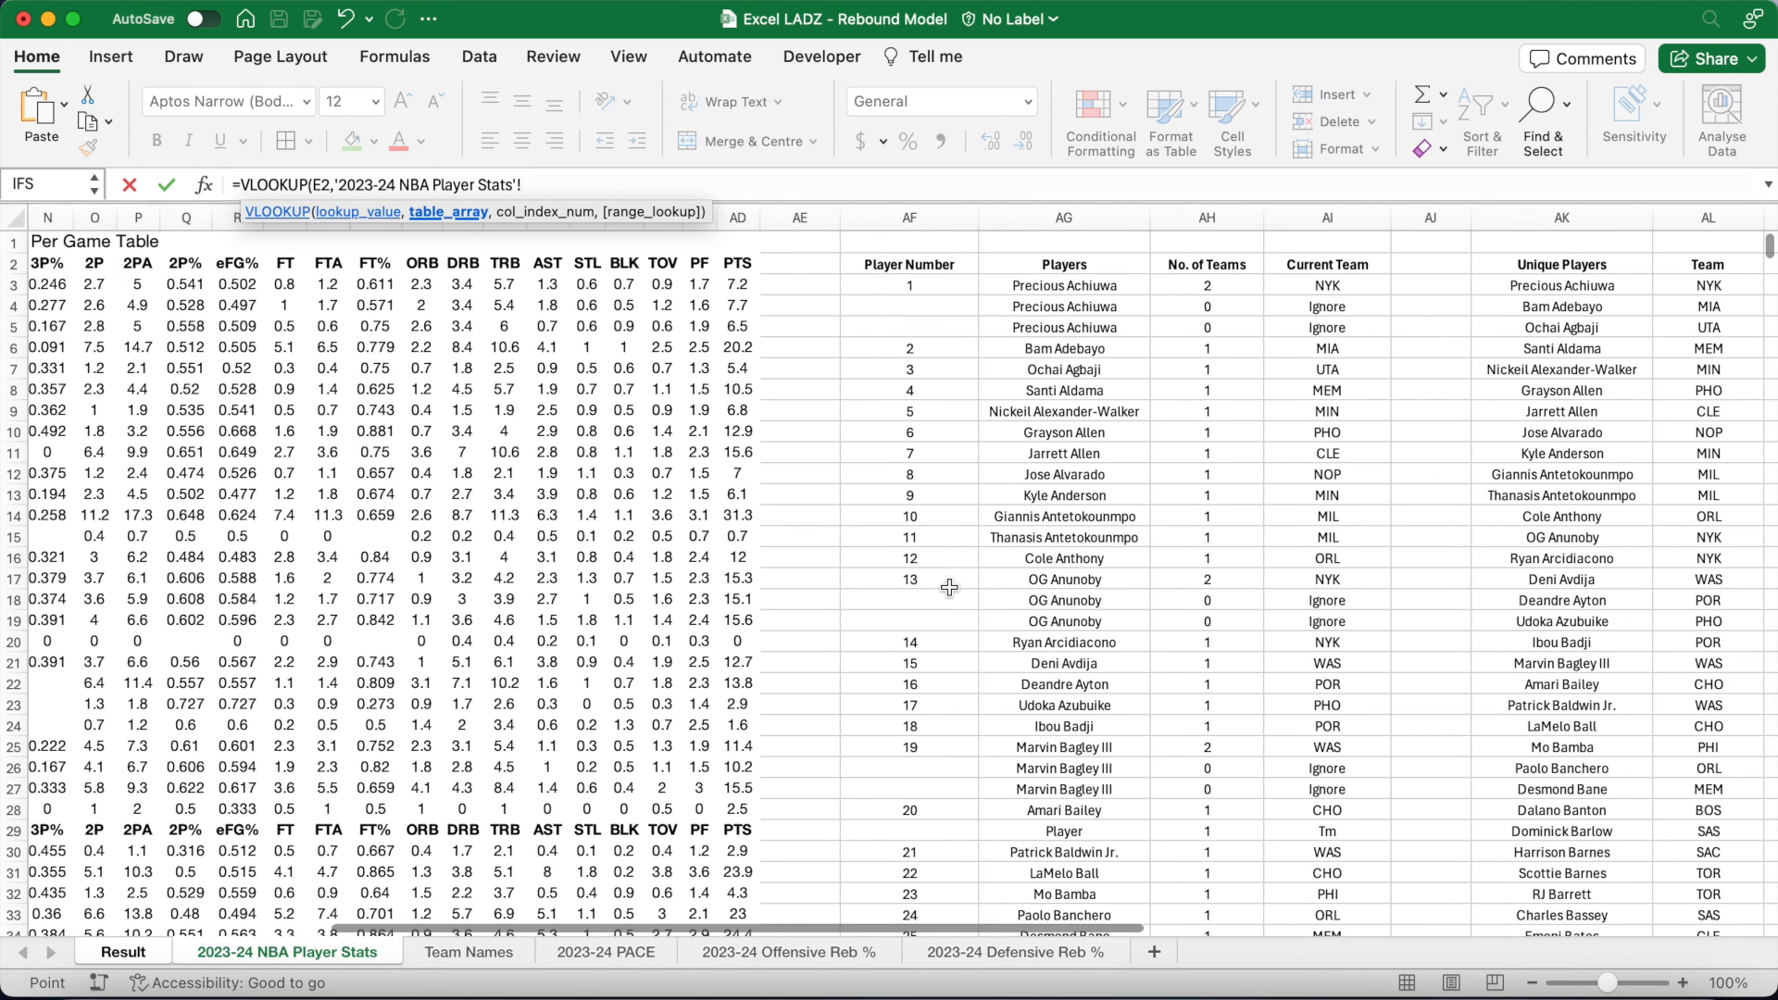
pyautogui.click(1135, 288)
pyautogui.write(':')
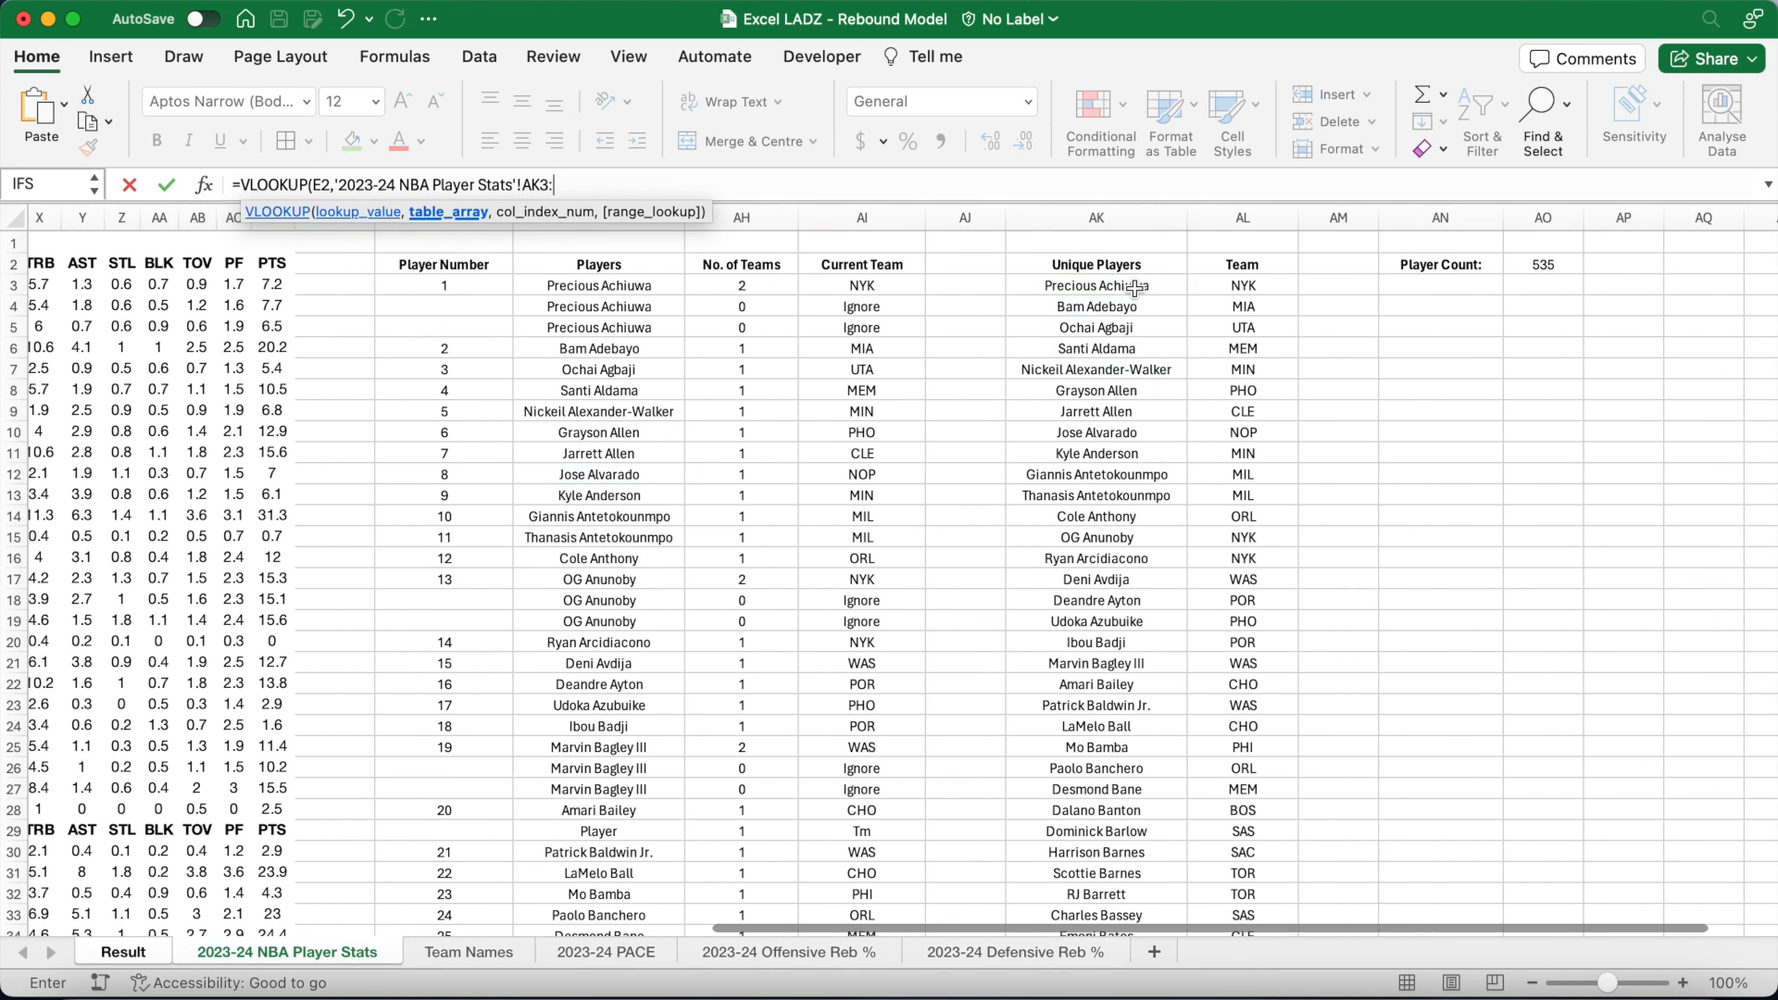
pyautogui.write('AL1000,2,FALS')
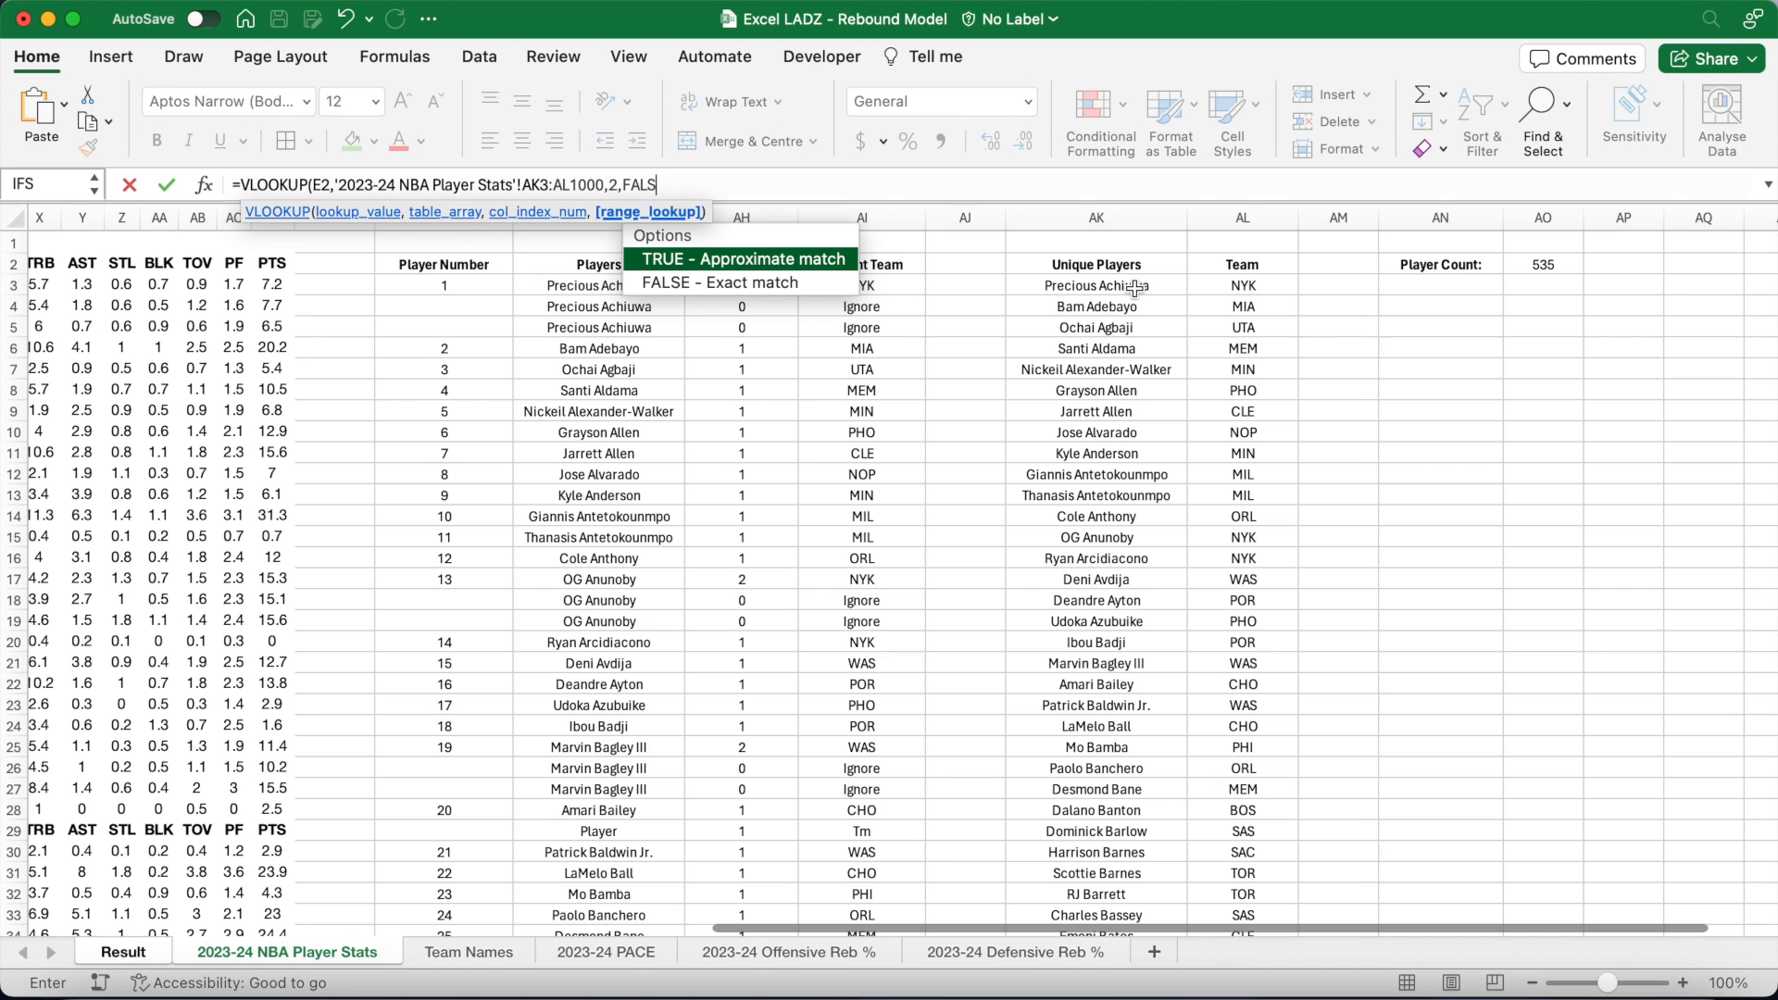
pyautogui.write('E)')
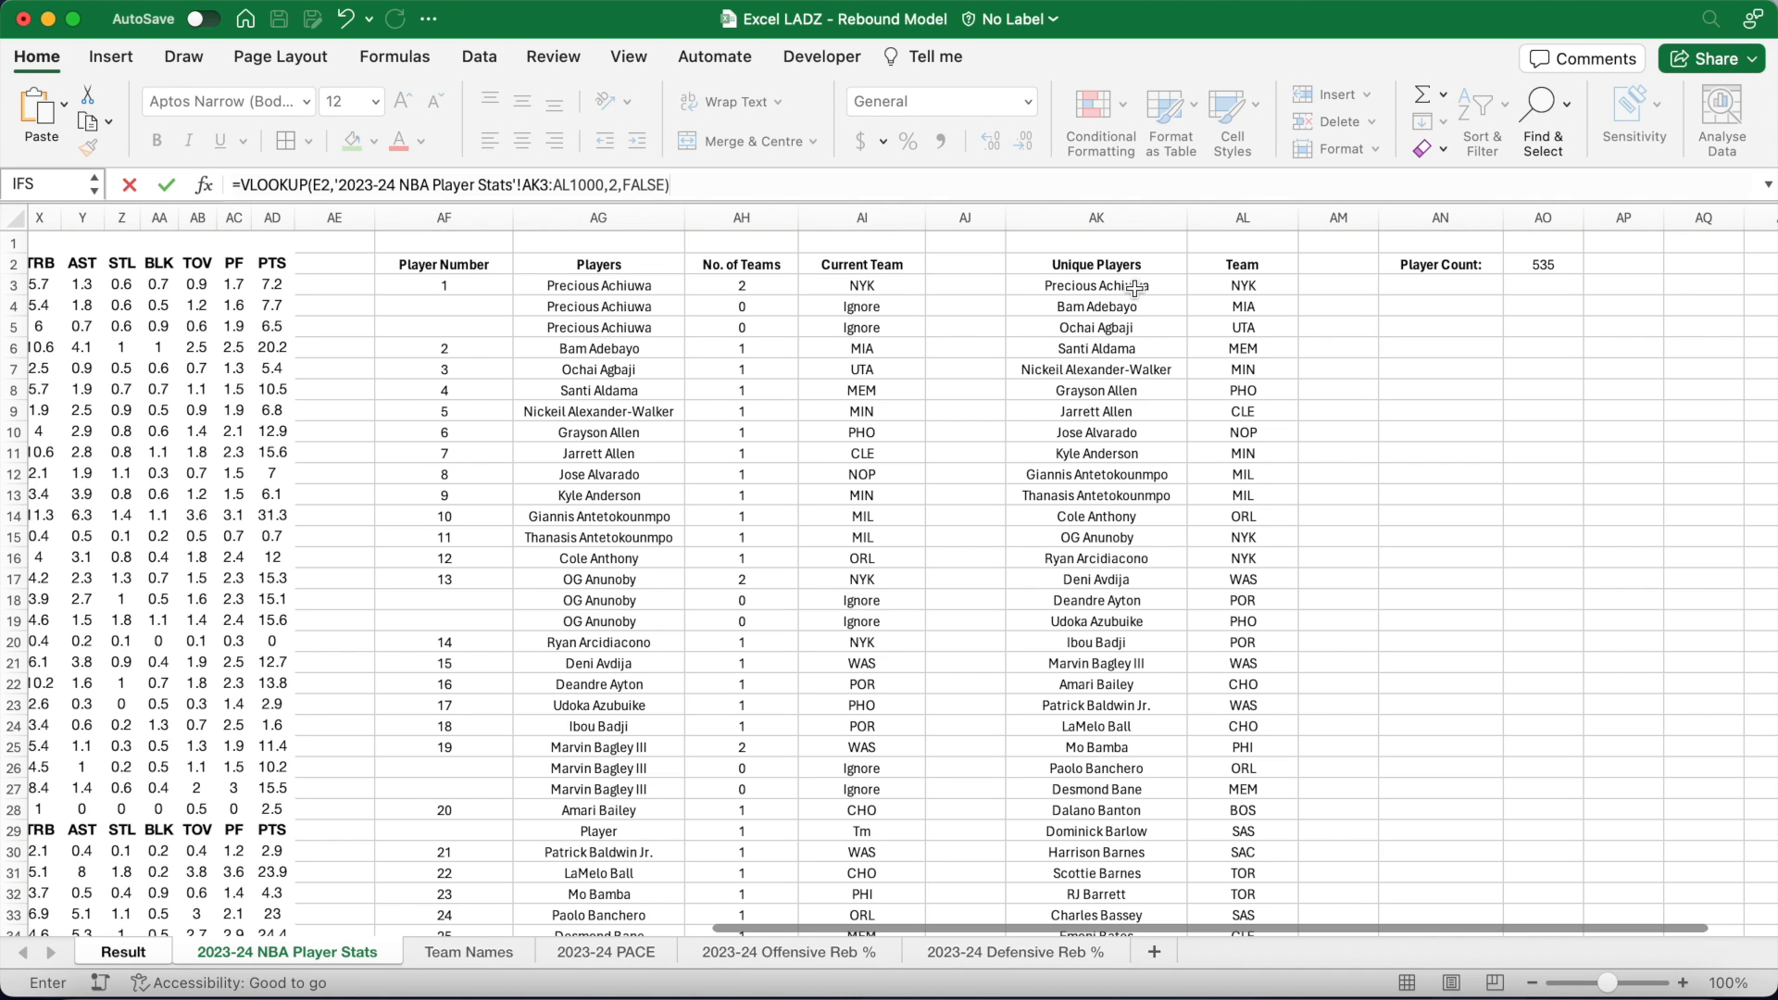
pyautogui.press('Return')
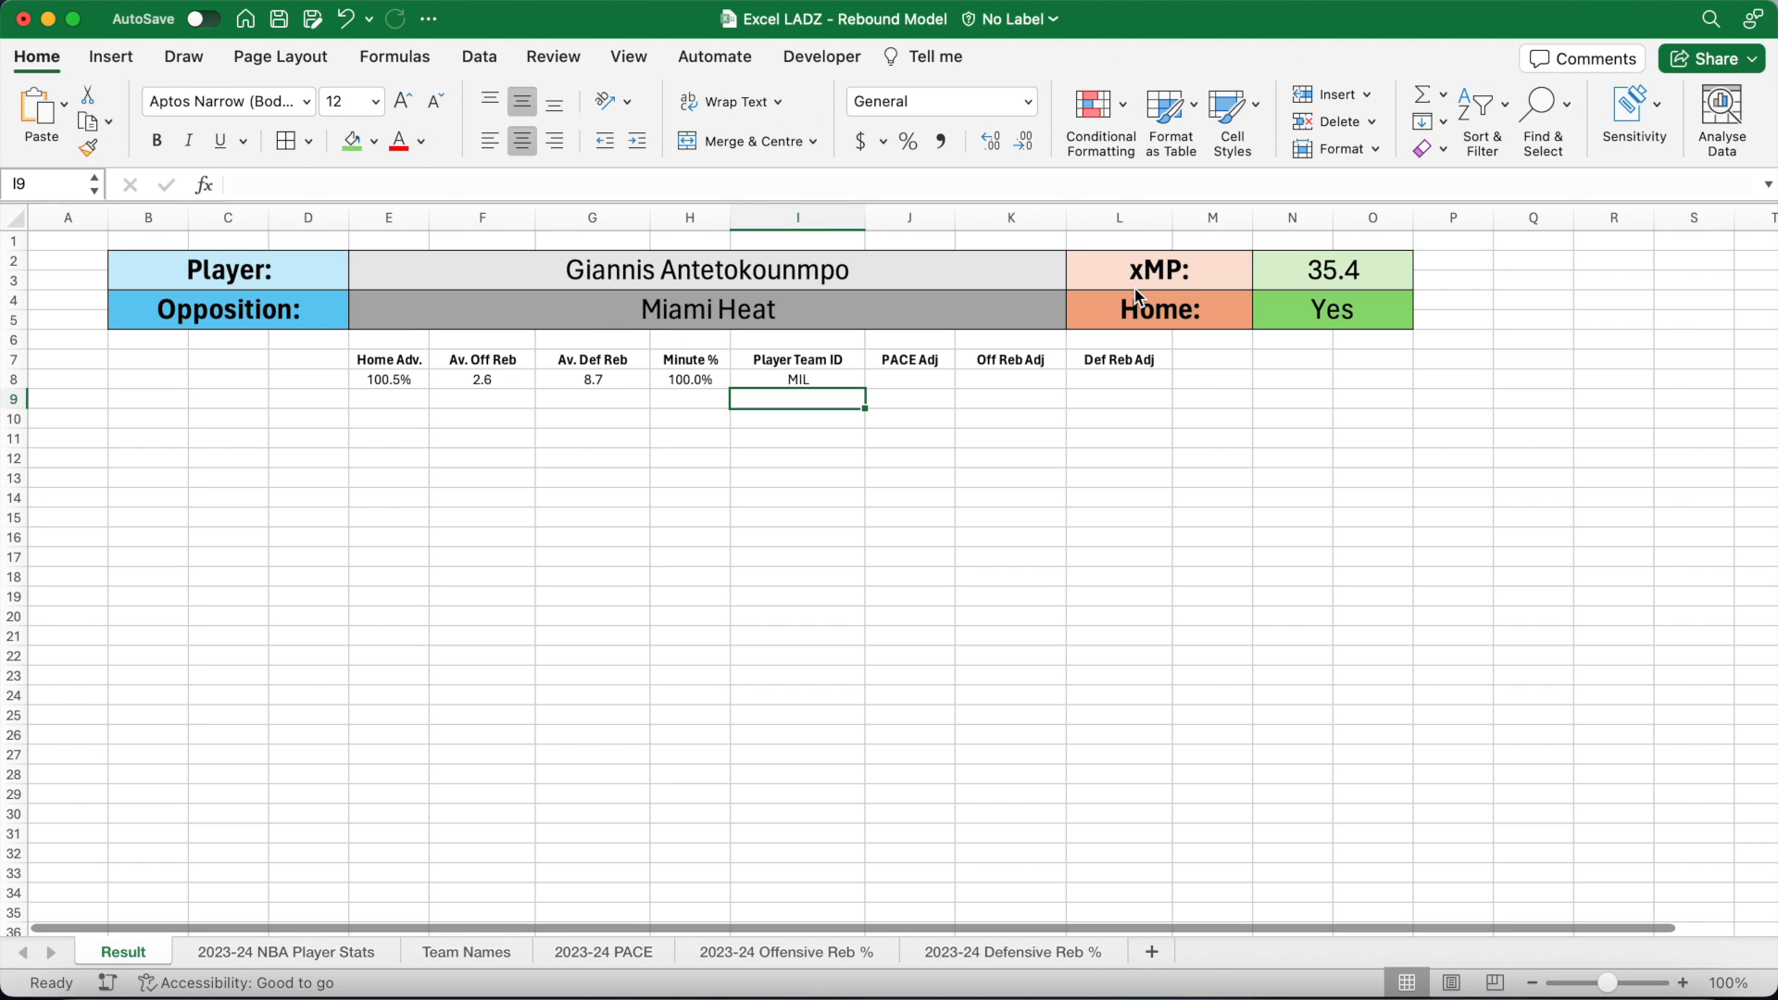
pyautogui.press('Up')
pyautogui.press('Right')
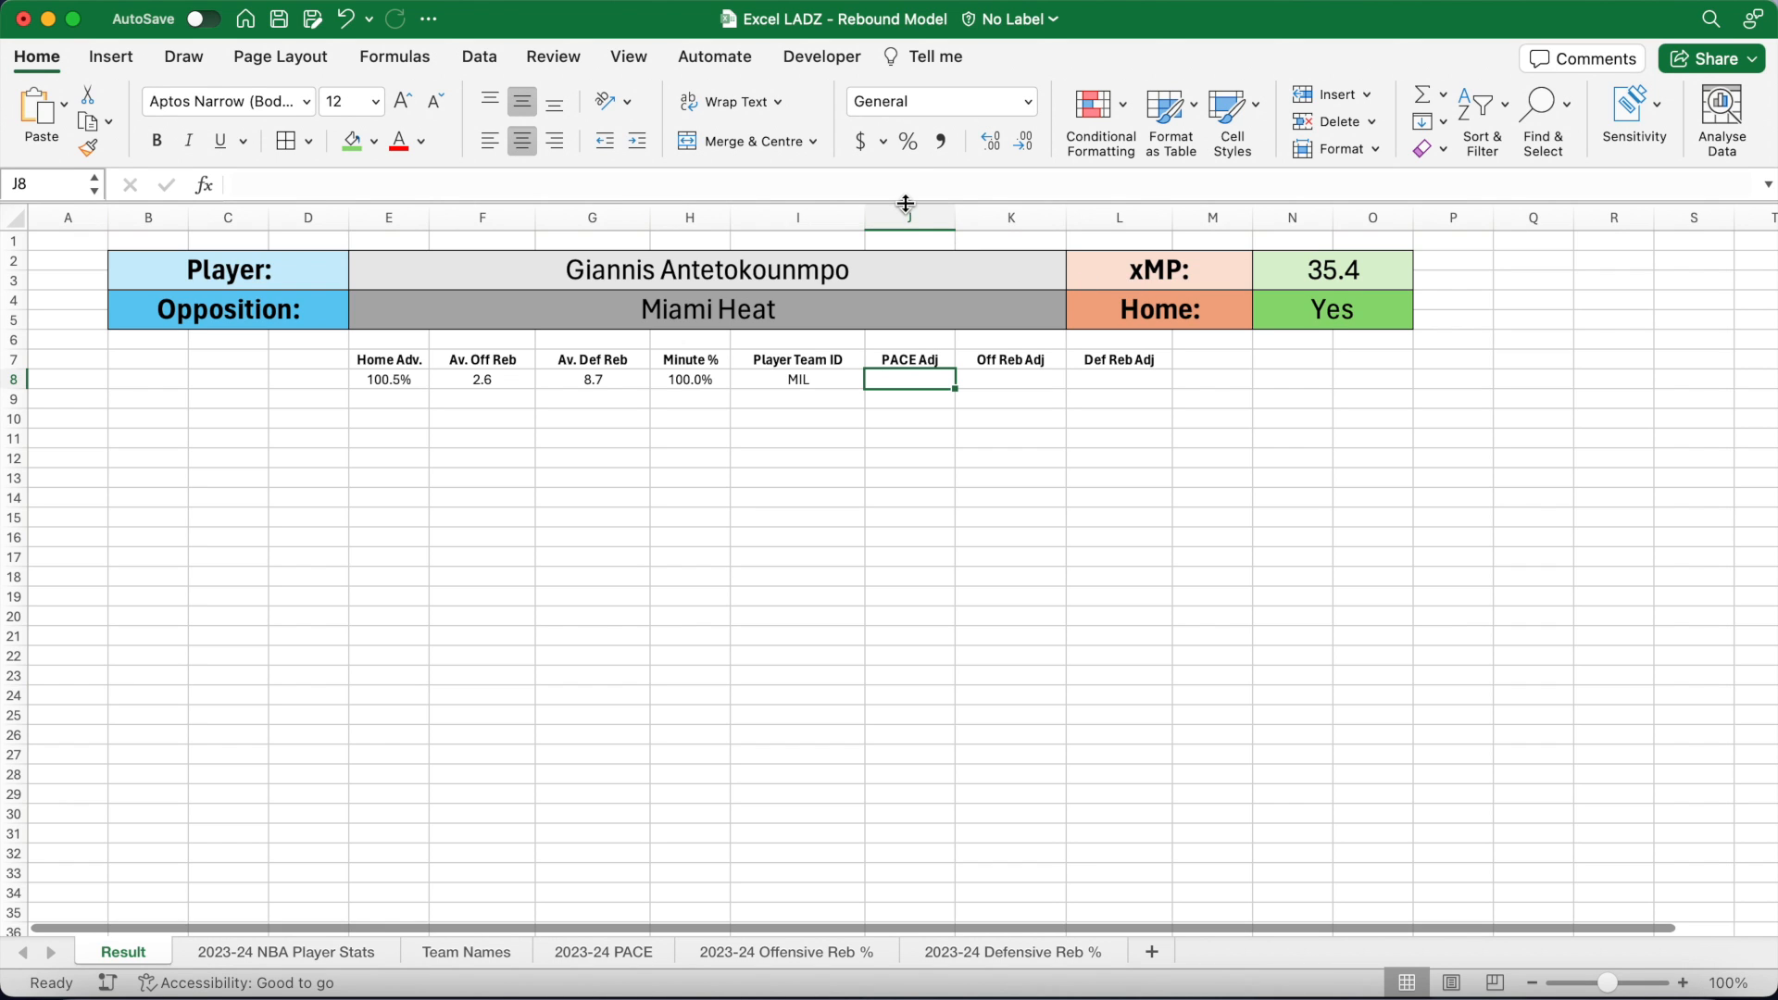
pyautogui.press('super+z')
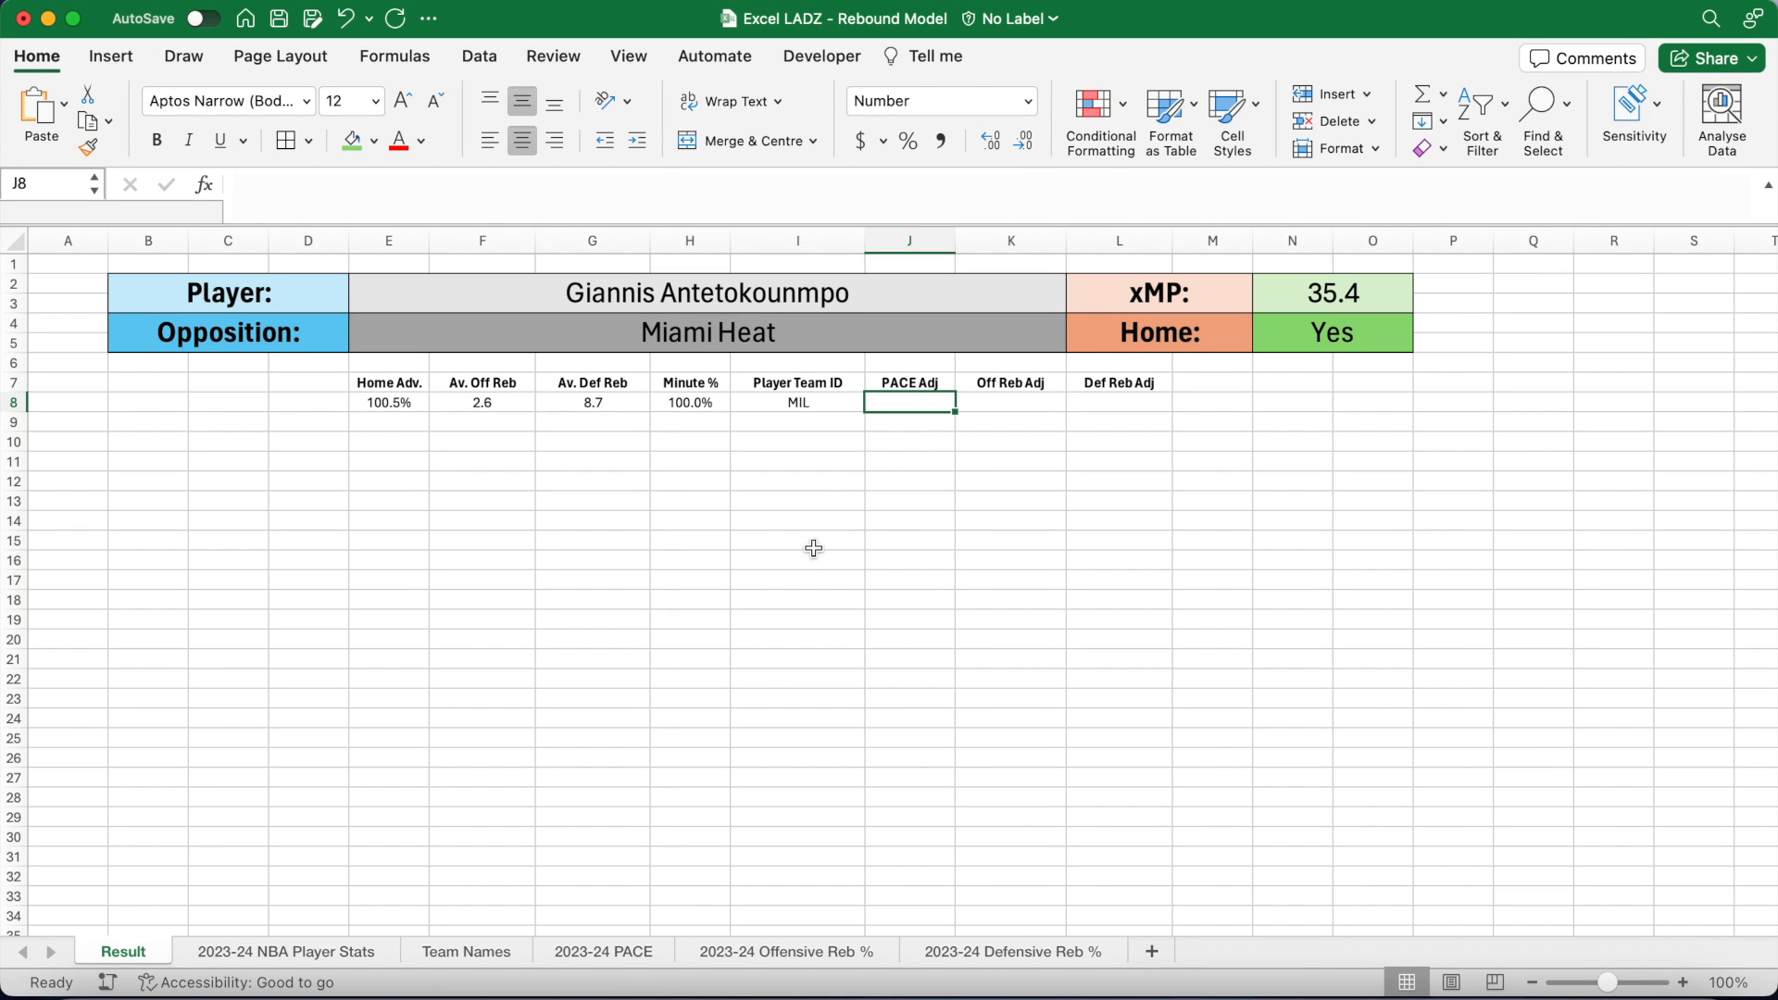
pyautogui.click(615, 960)
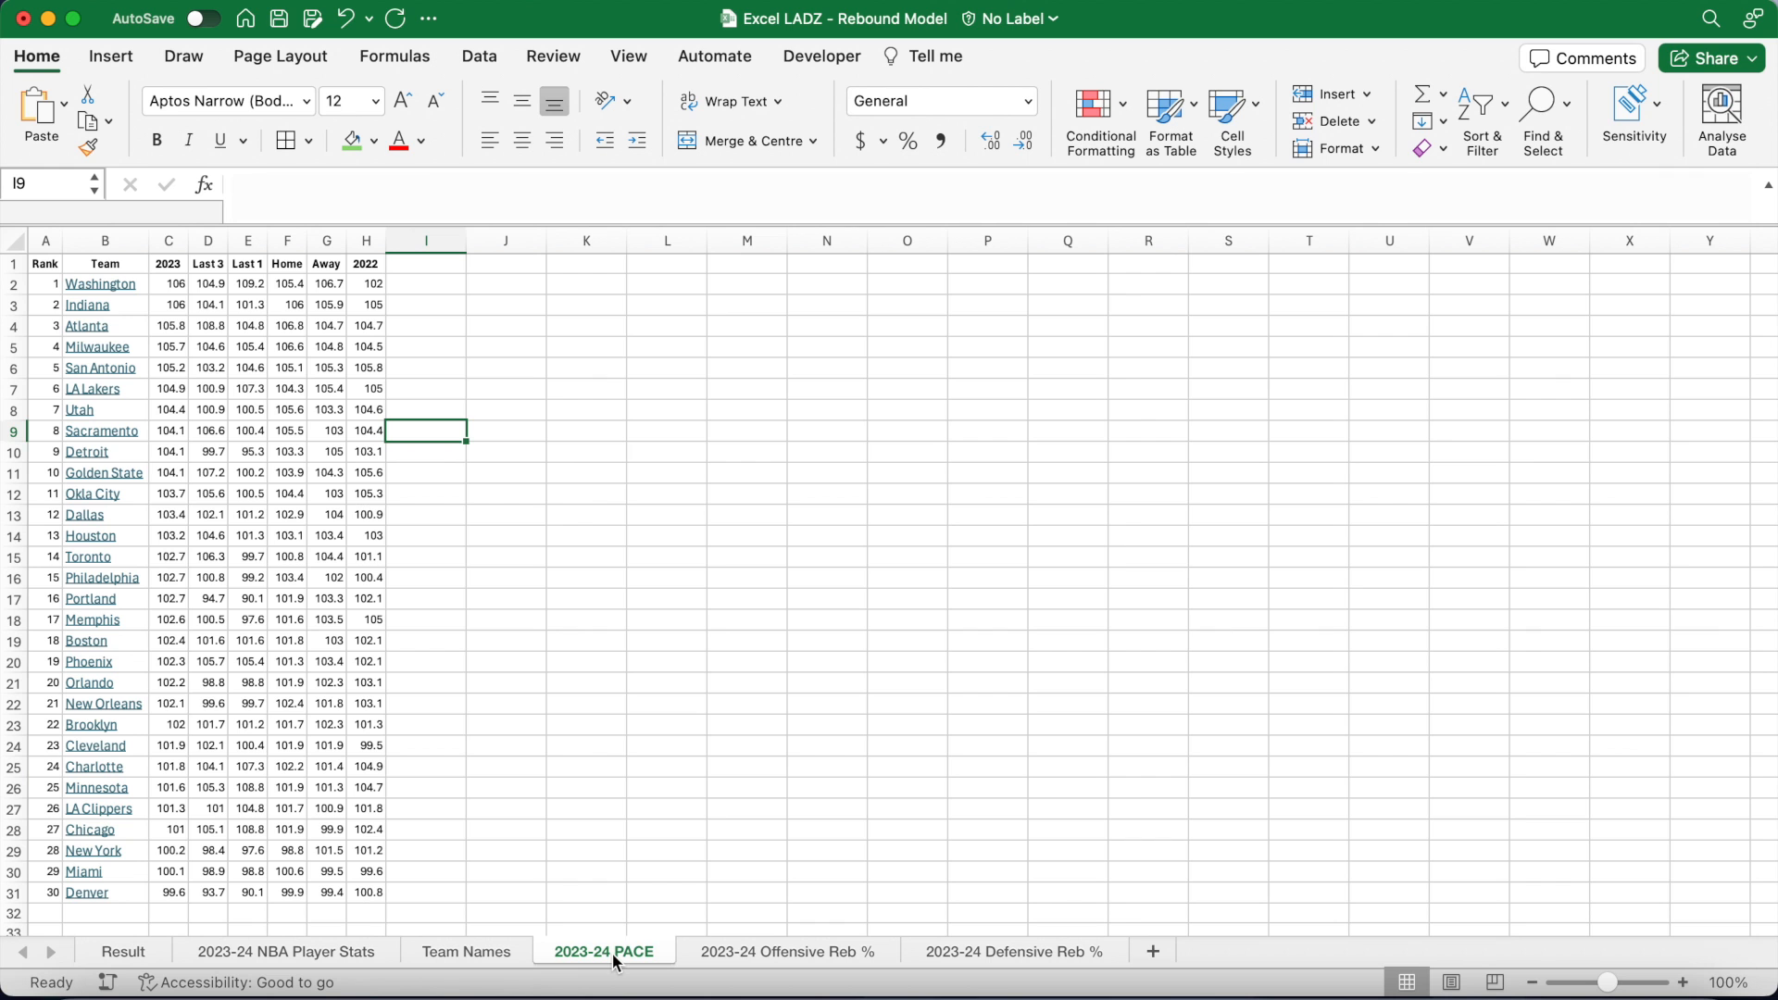
pyautogui.click(745, 958)
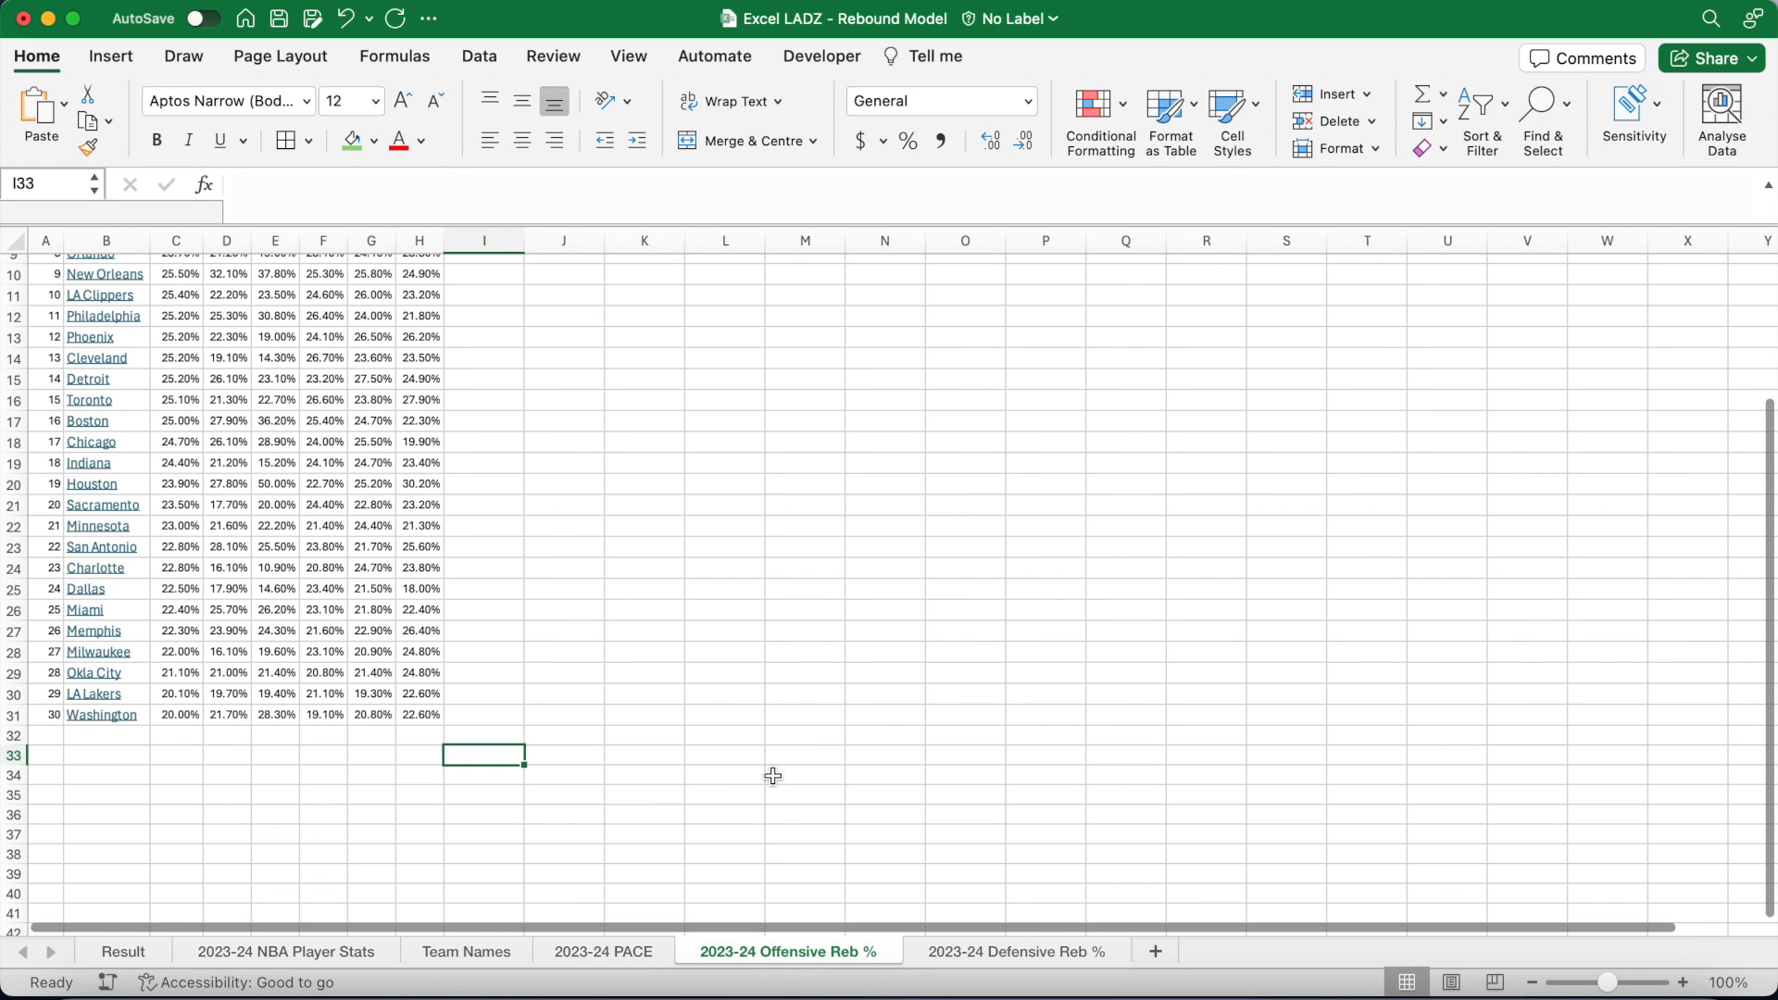
pyautogui.scroll(4, 779, 671)
pyautogui.scroll(2, 778, 670)
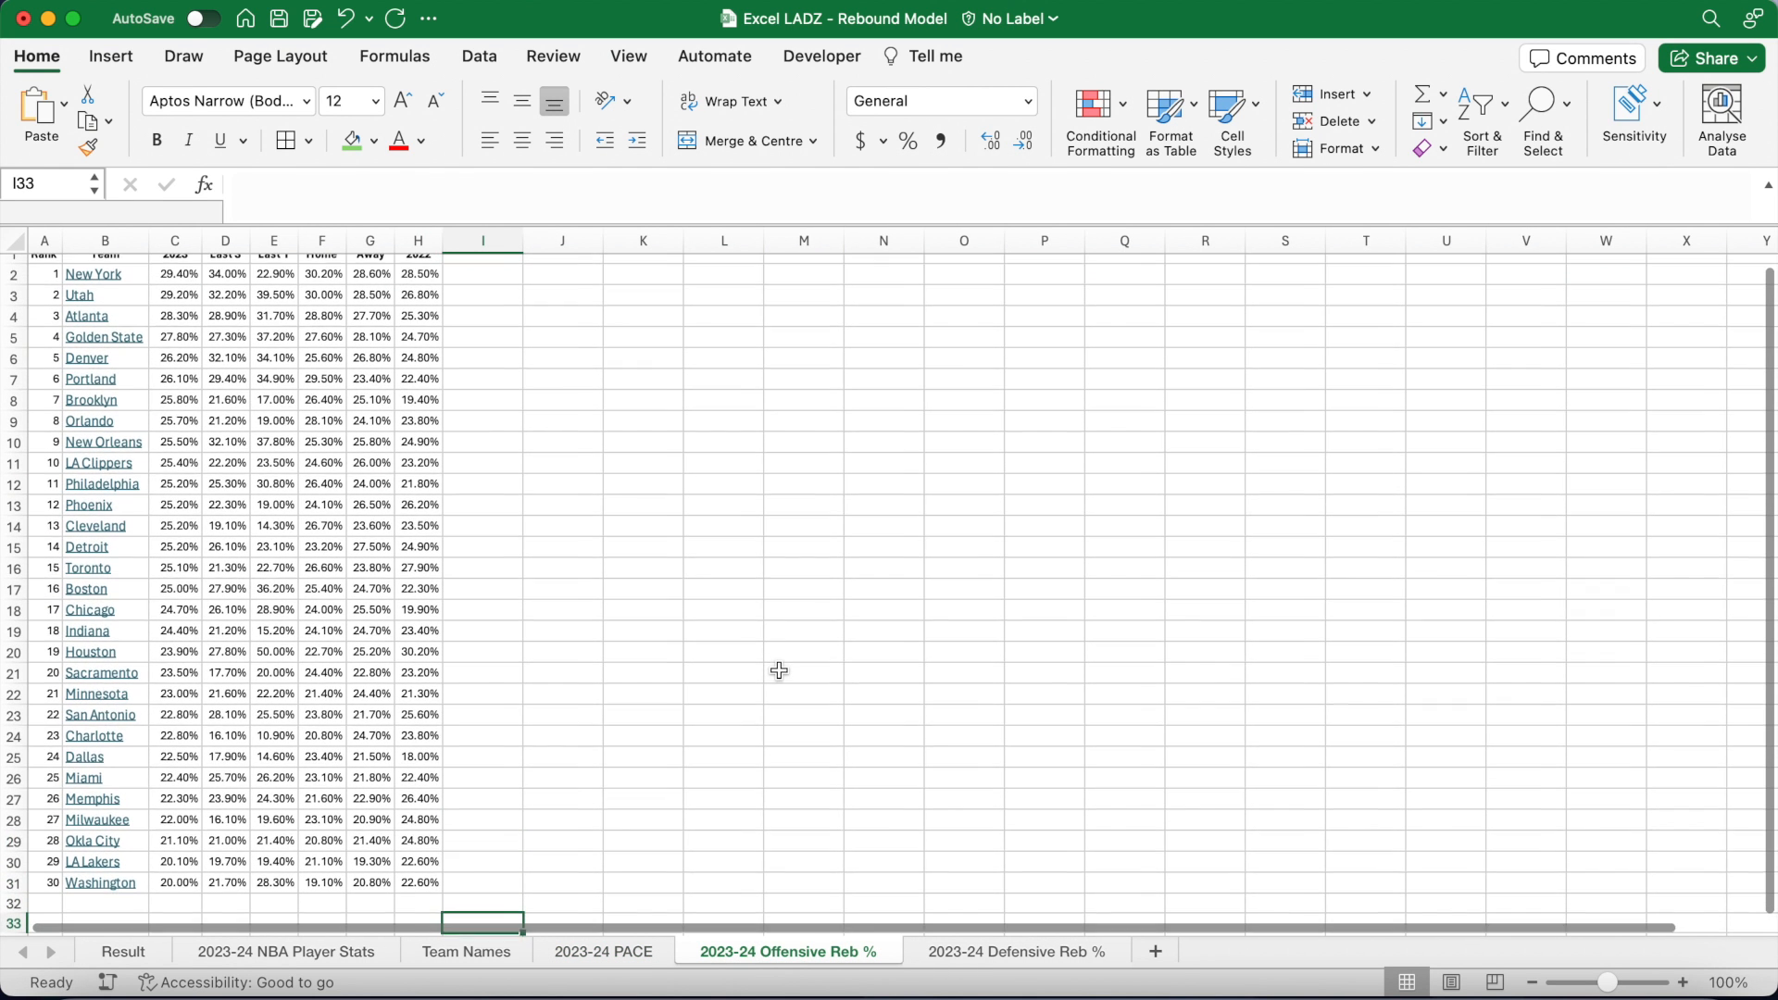
pyautogui.click(977, 953)
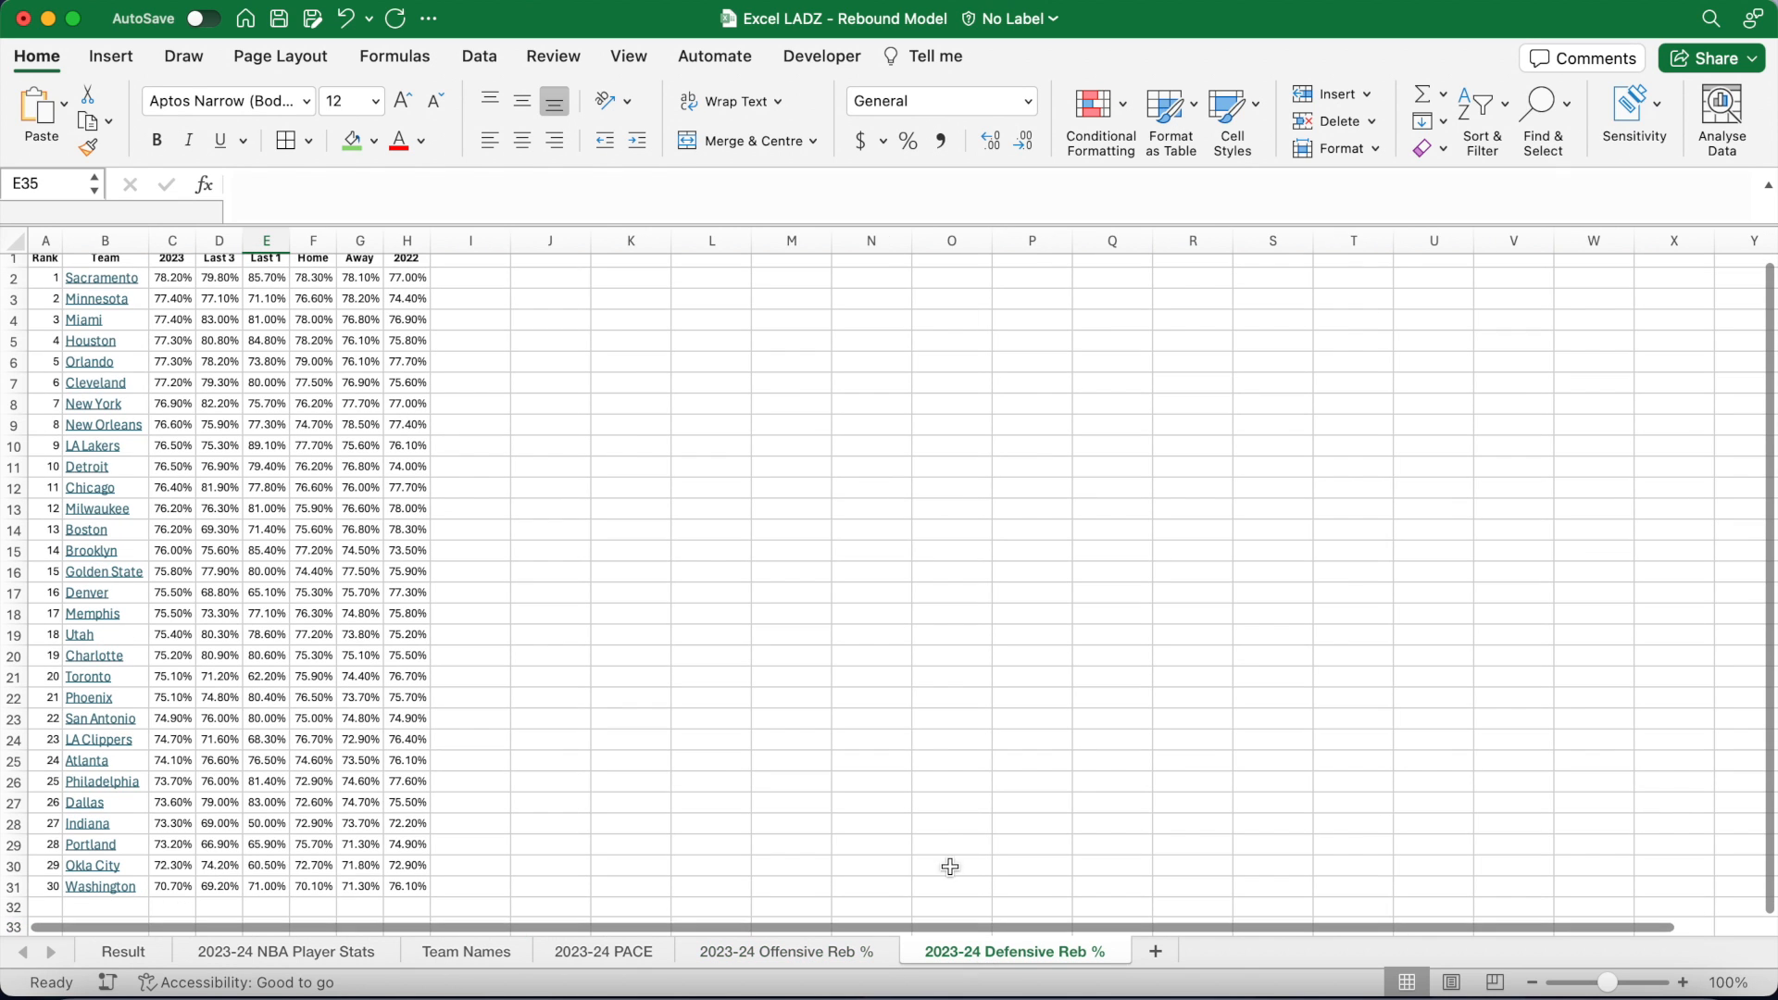
pyautogui.scroll(1, 897, 728)
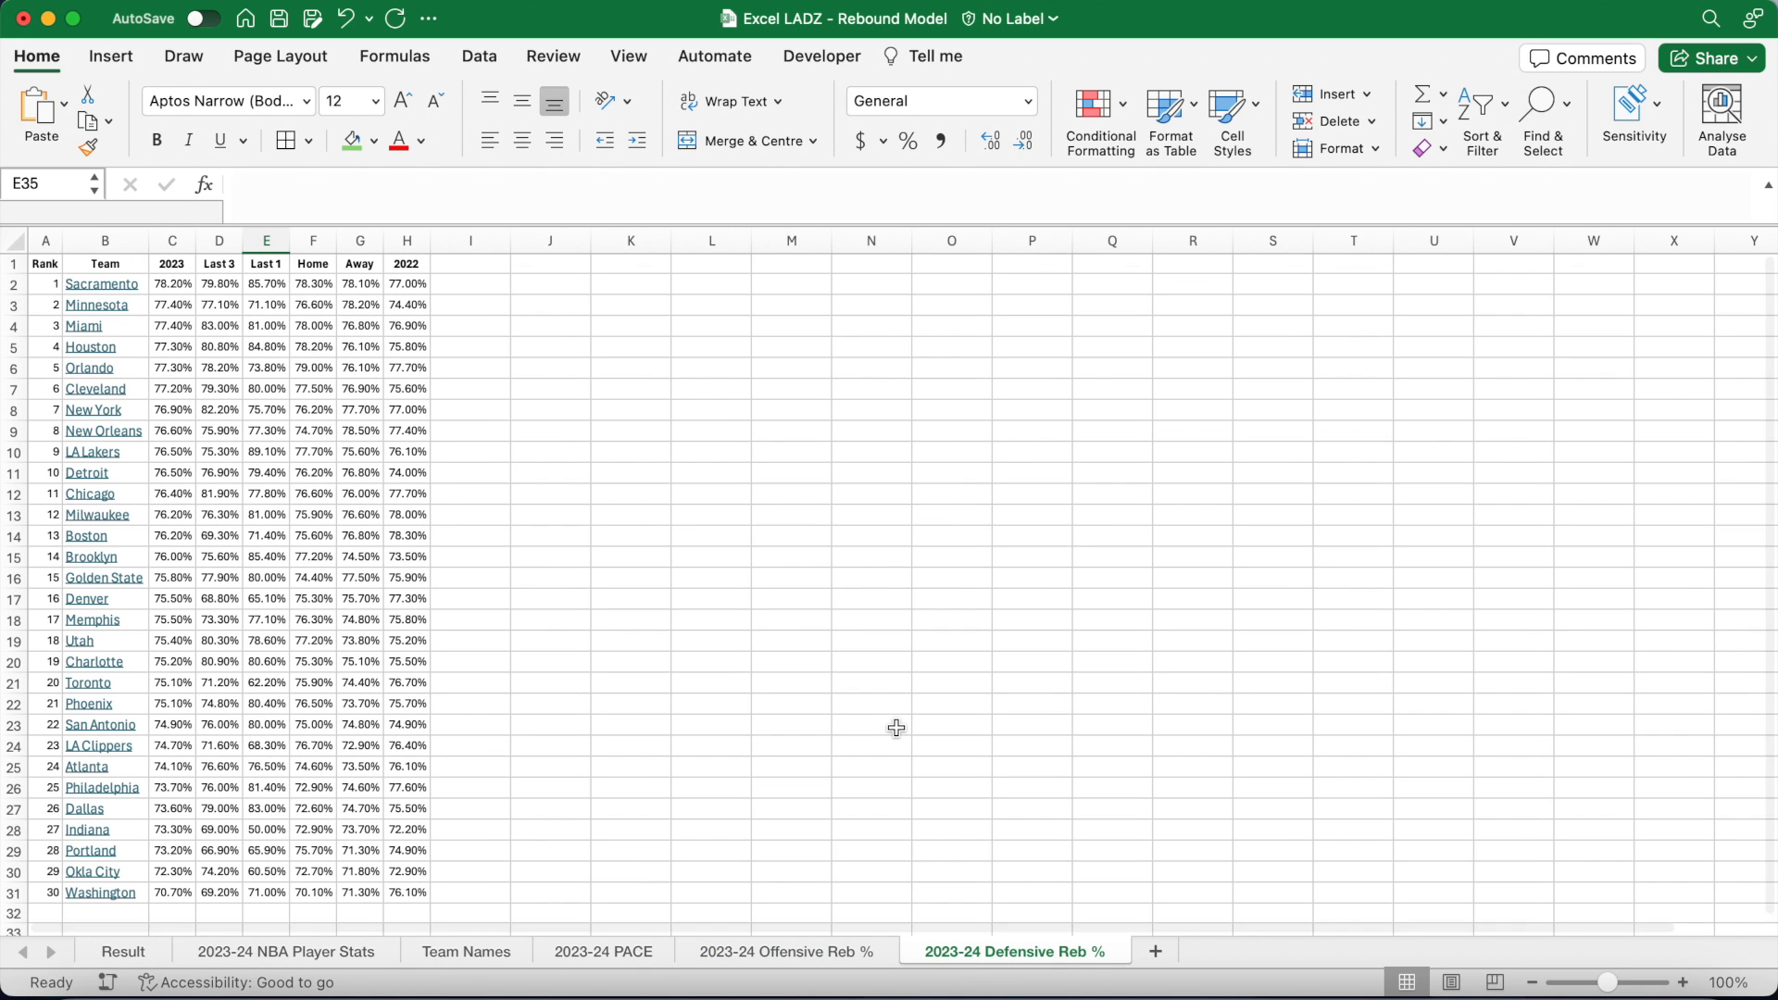
pyautogui.click(123, 953)
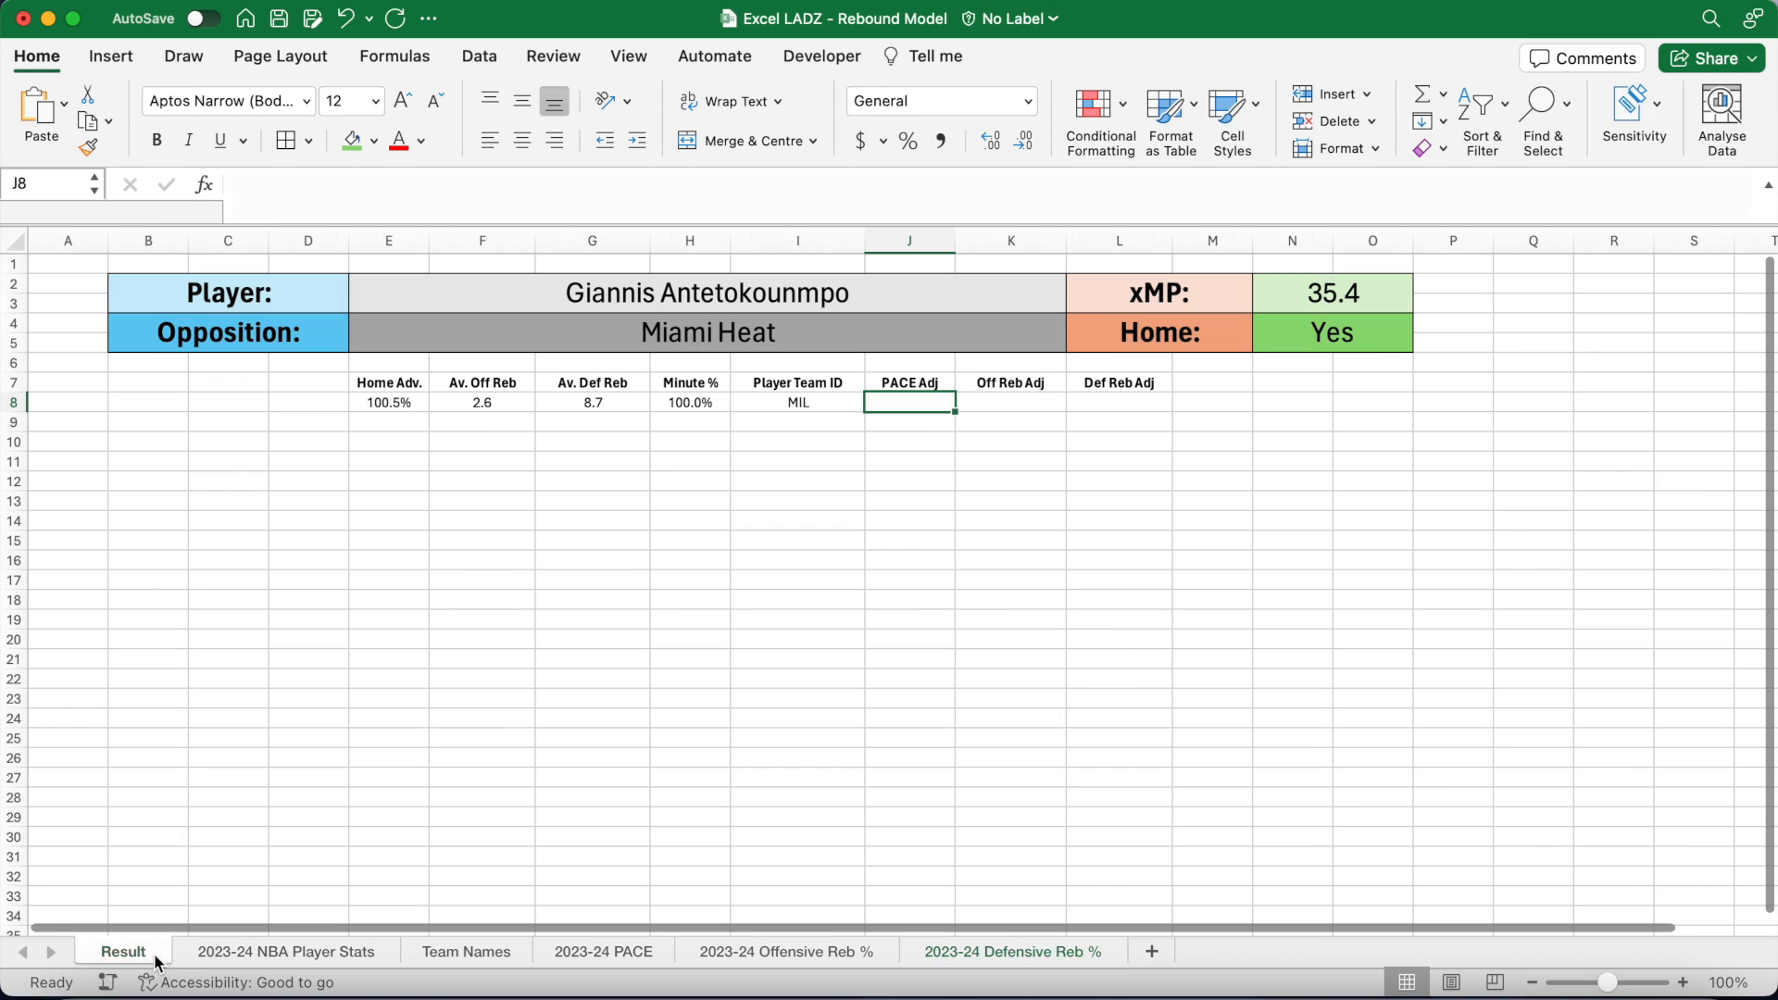
# Step: Start J8 with =SQRT(VLOOKUP(VLOOKUP(I8,'Team Names'!A2:C31,3,FALSE), mapping the player's team
pyautogui.click(405, 189)
pyautogui.write('=')
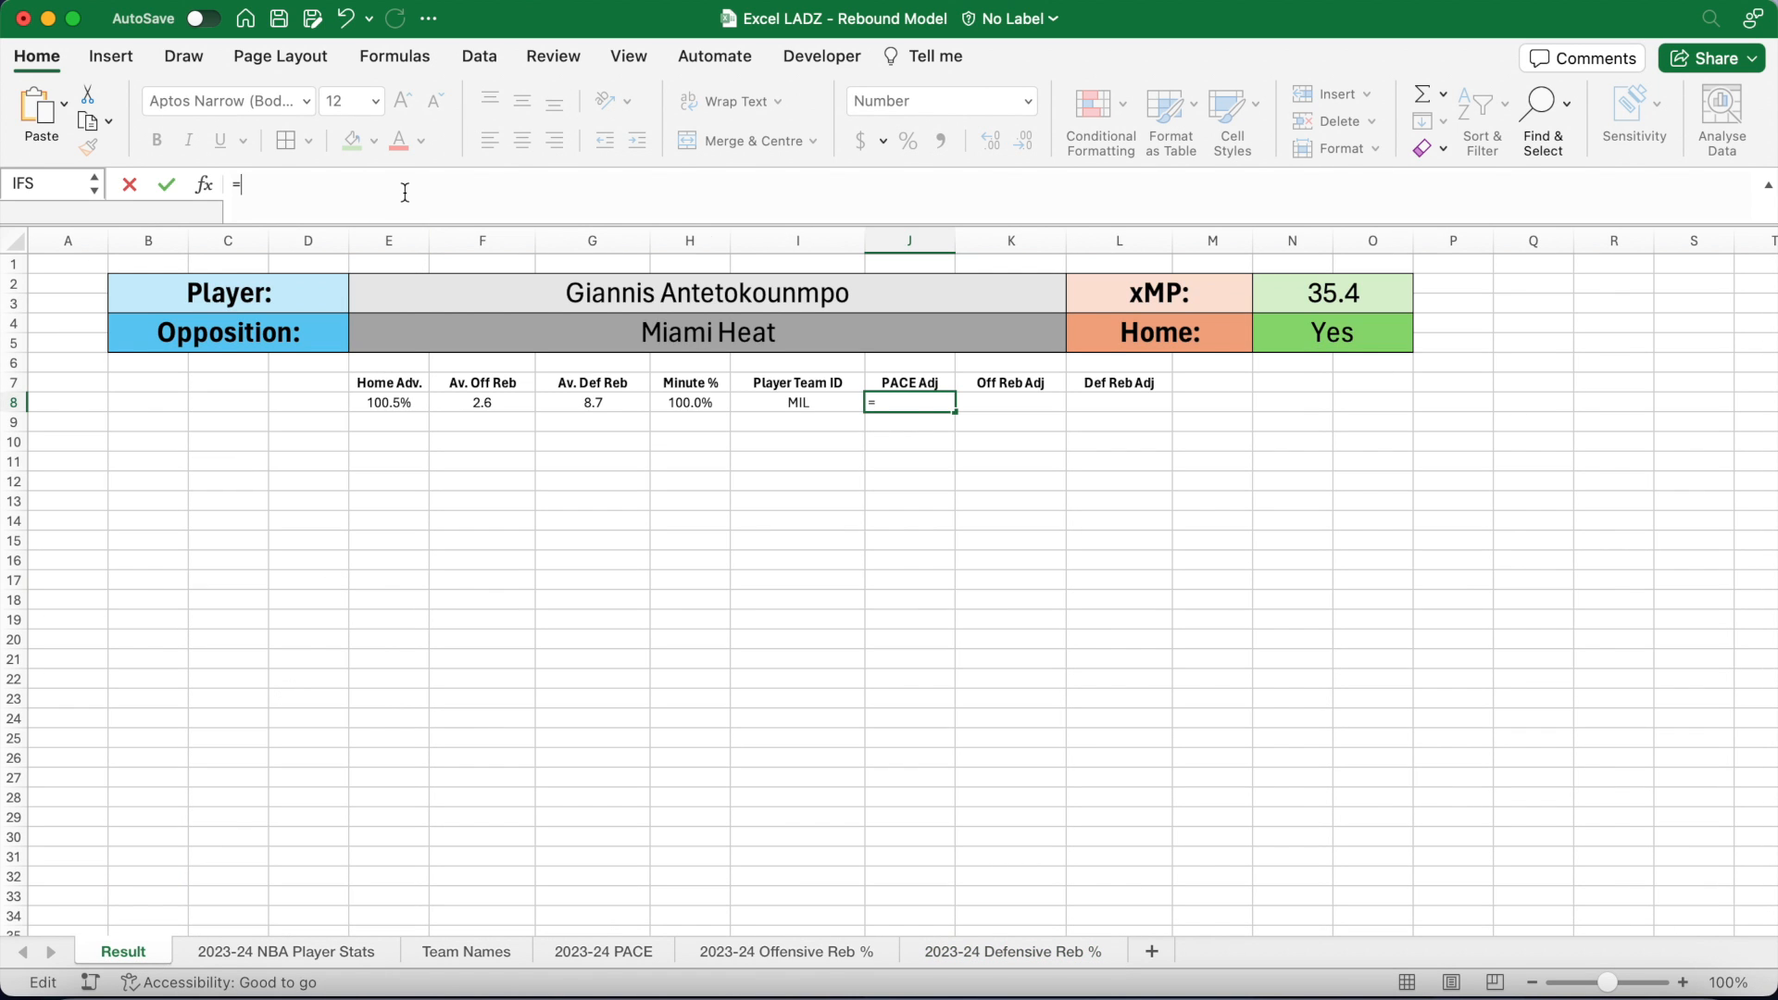
pyautogui.write('SQR')
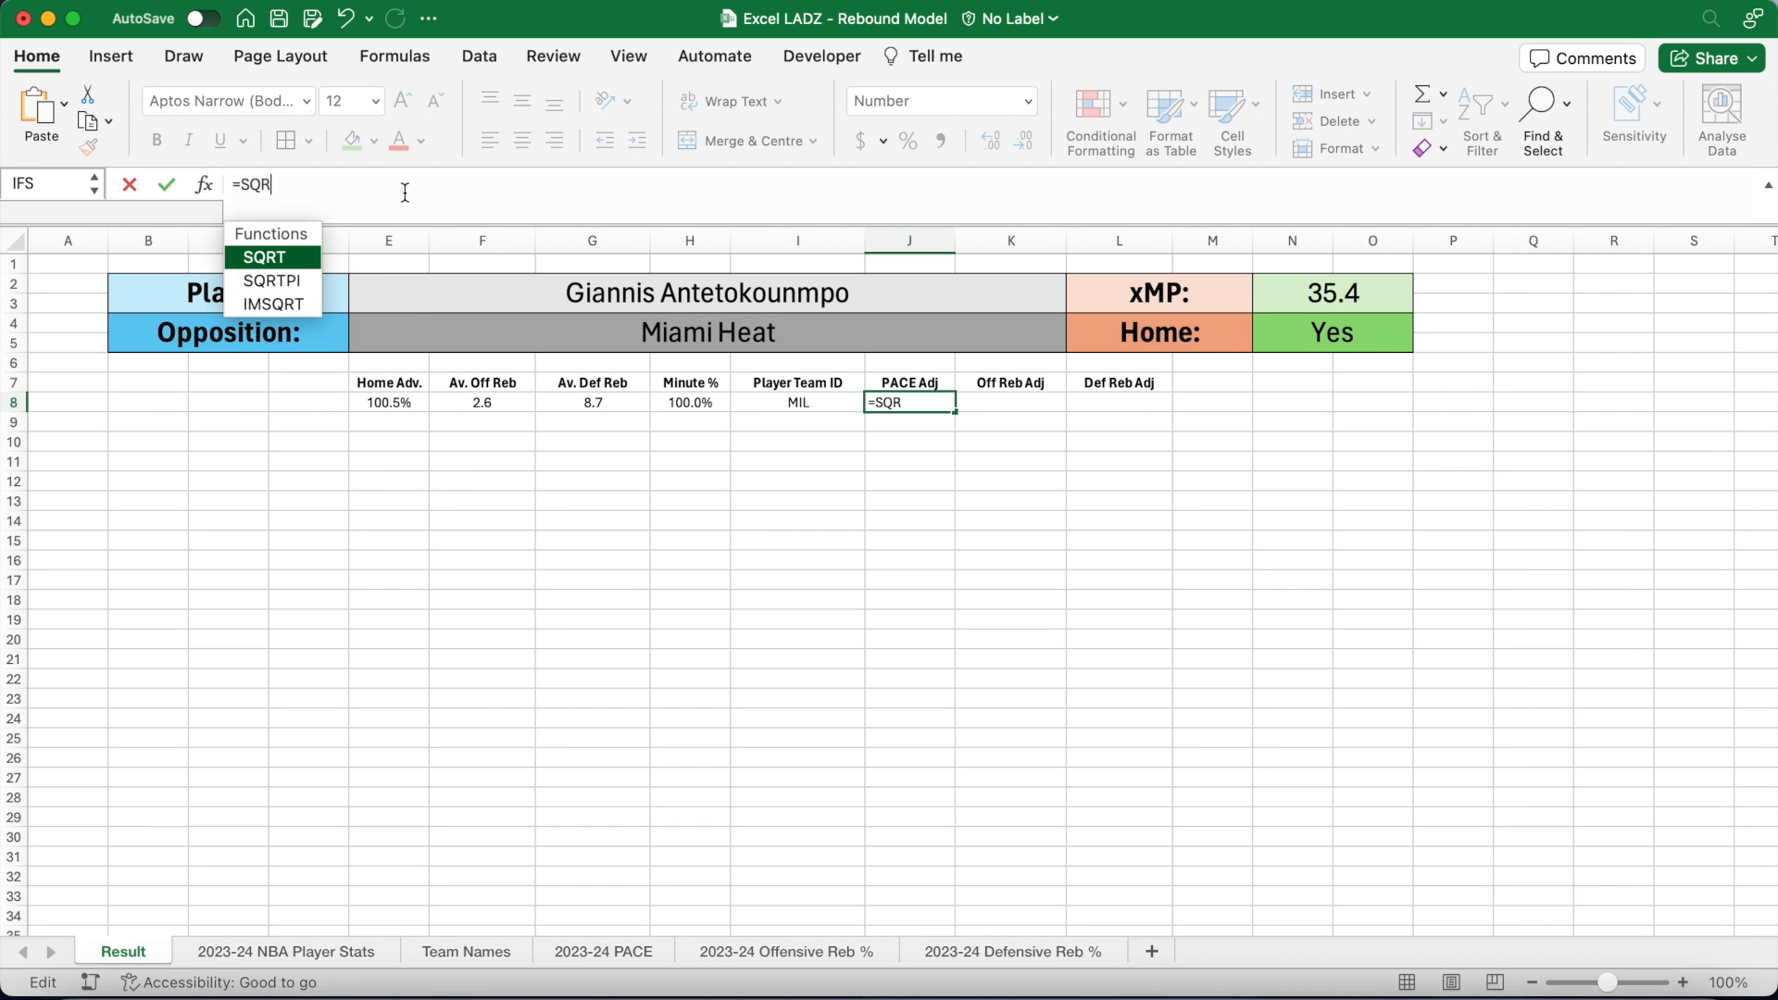
pyautogui.write('T(VLOOKUP(')
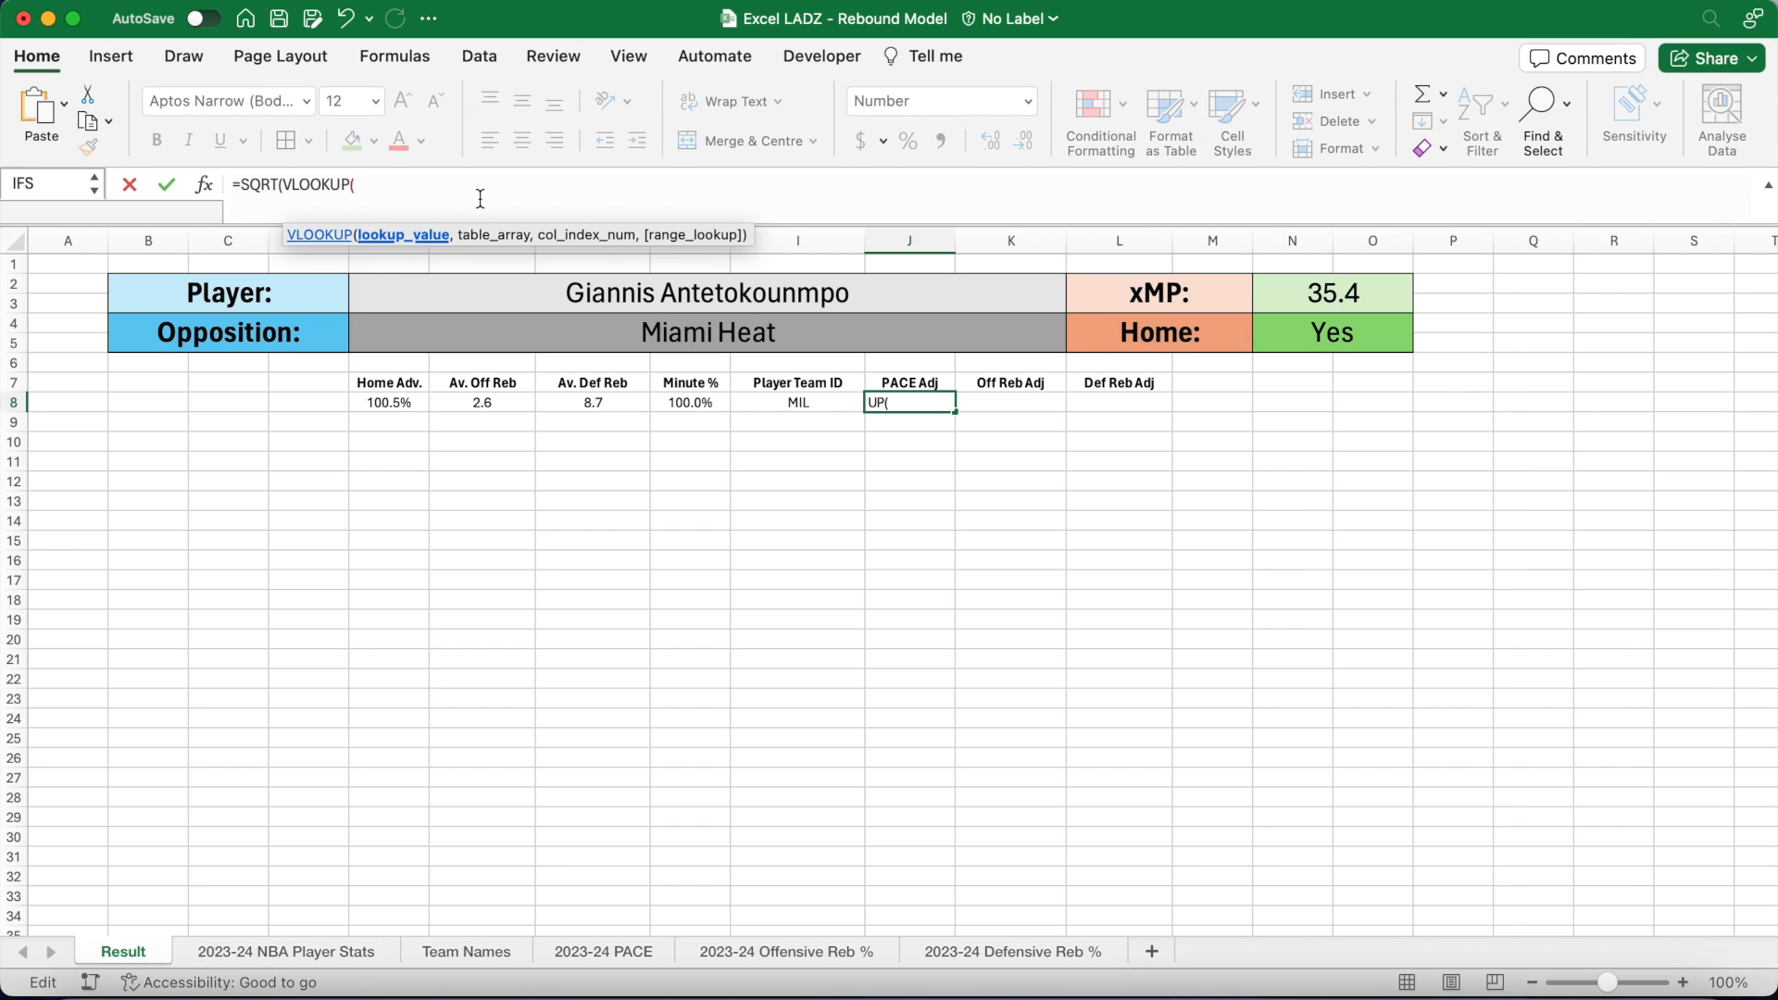
pyautogui.write('VLOOKUP(')
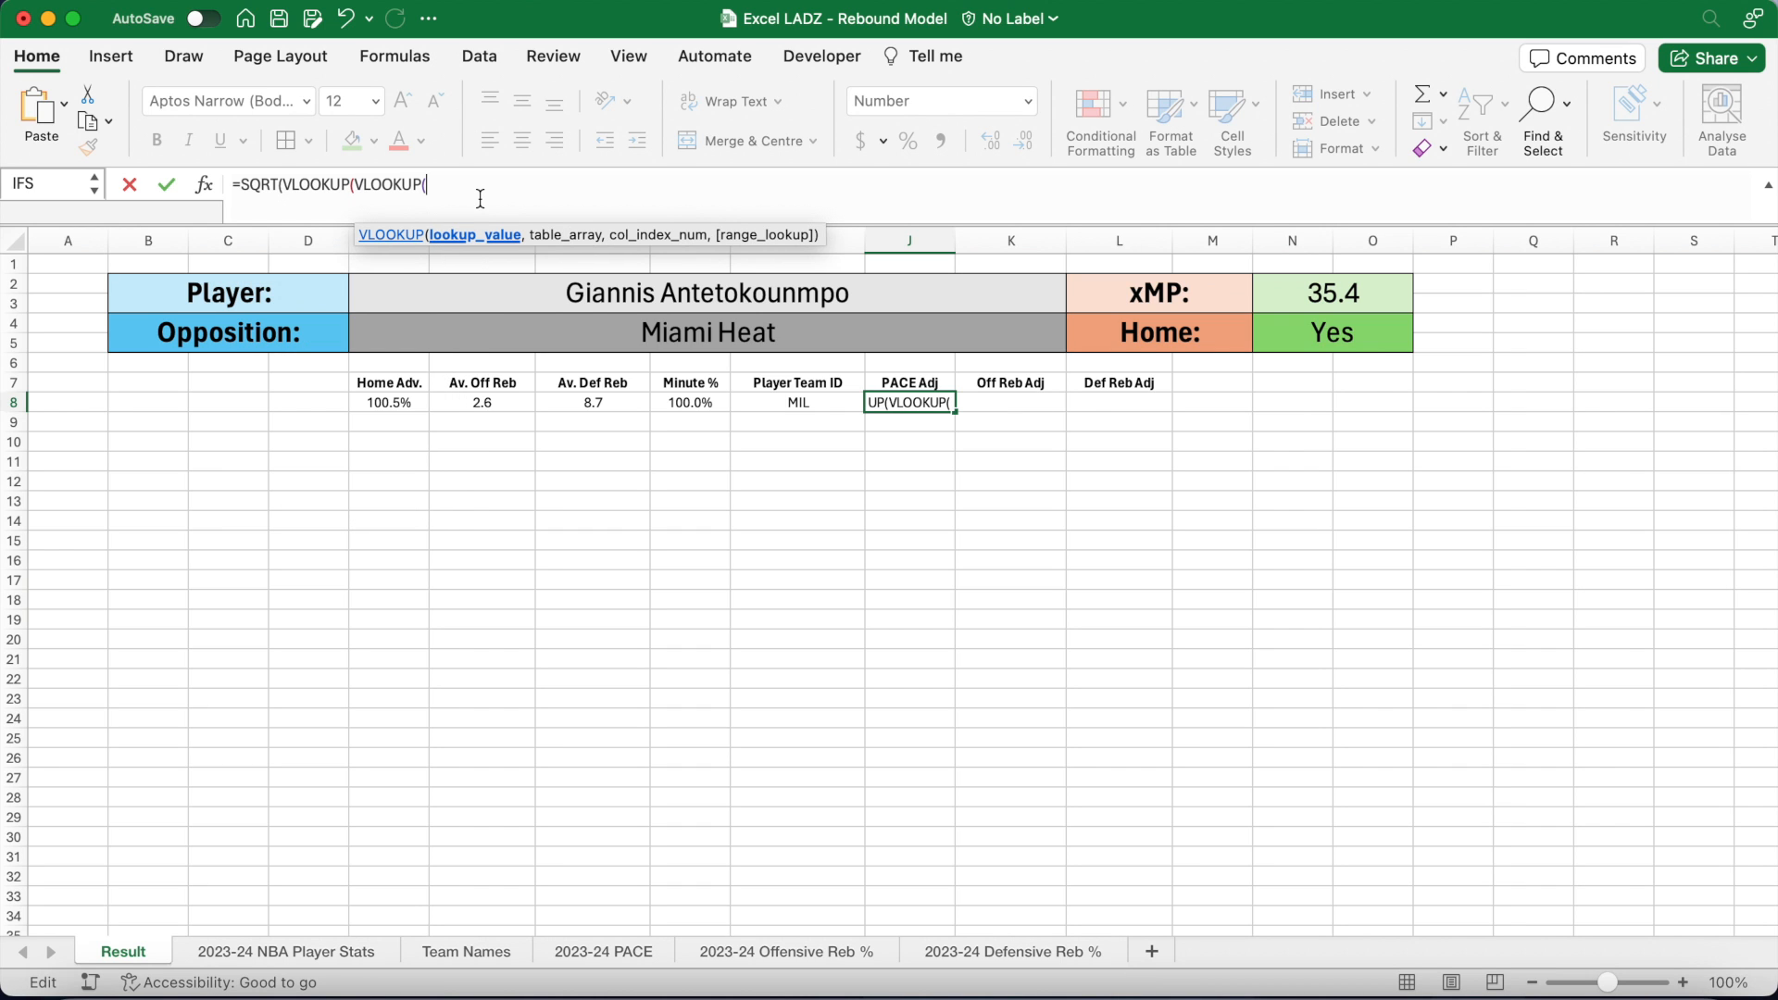
pyautogui.write('I')
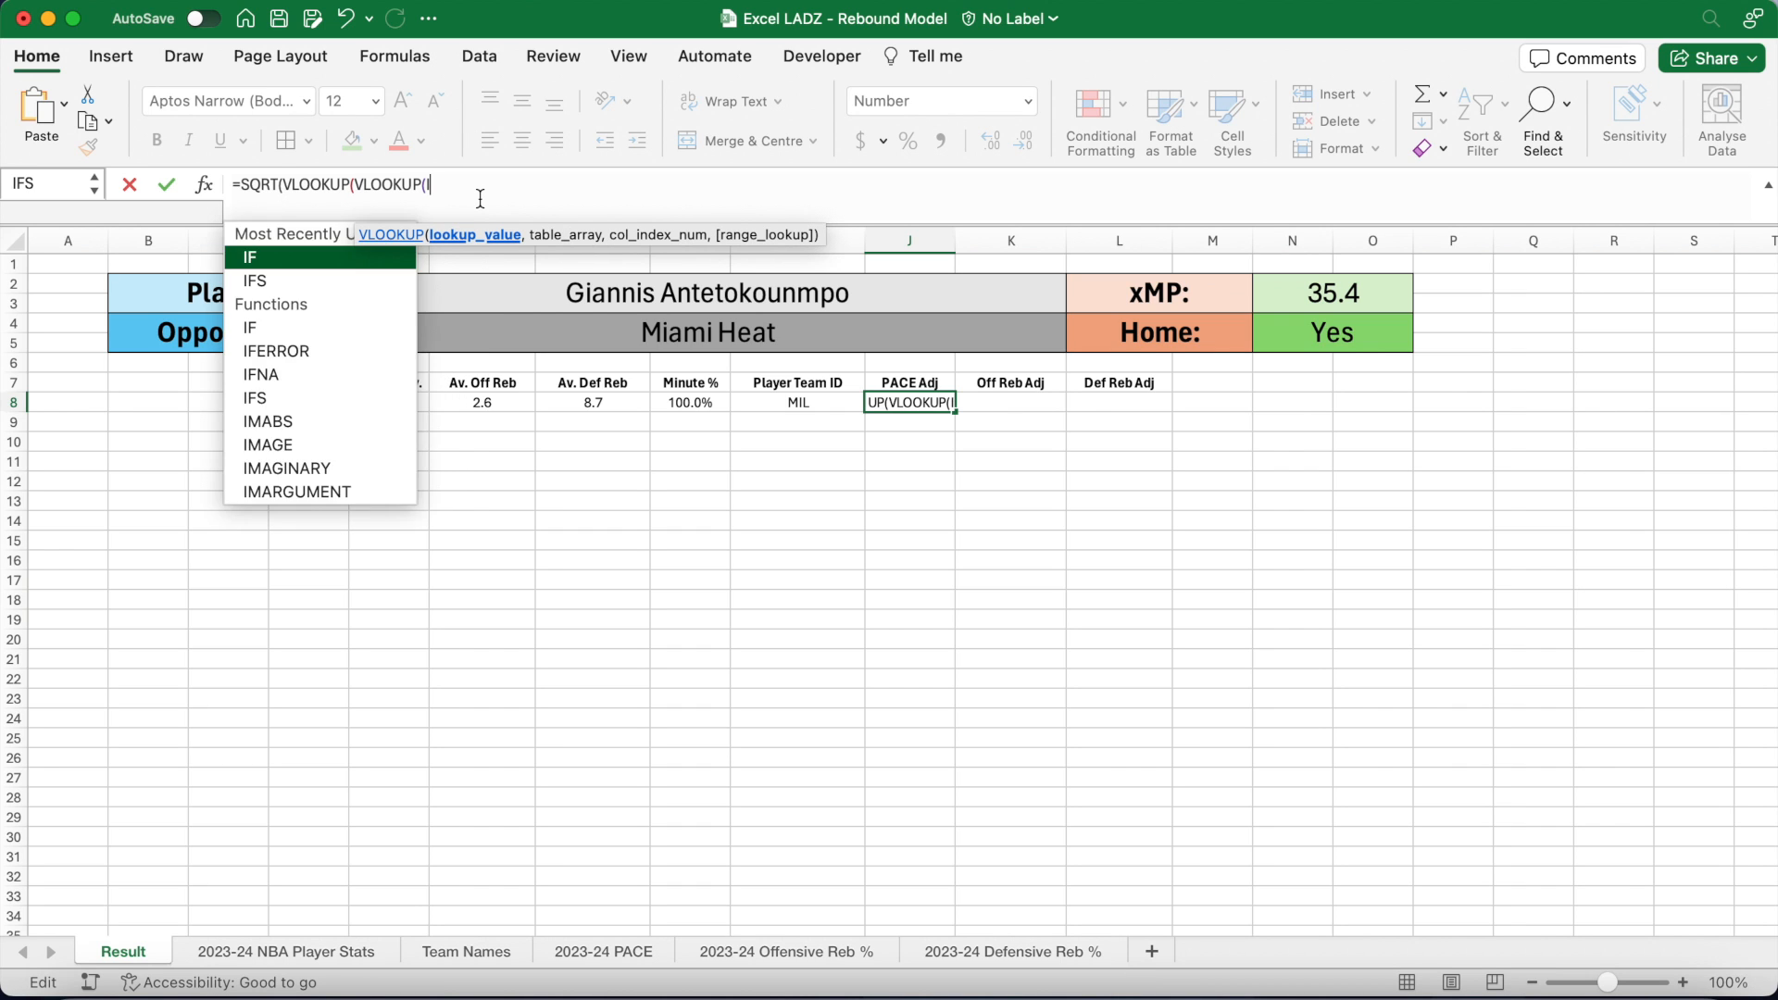
pyautogui.write('8,')
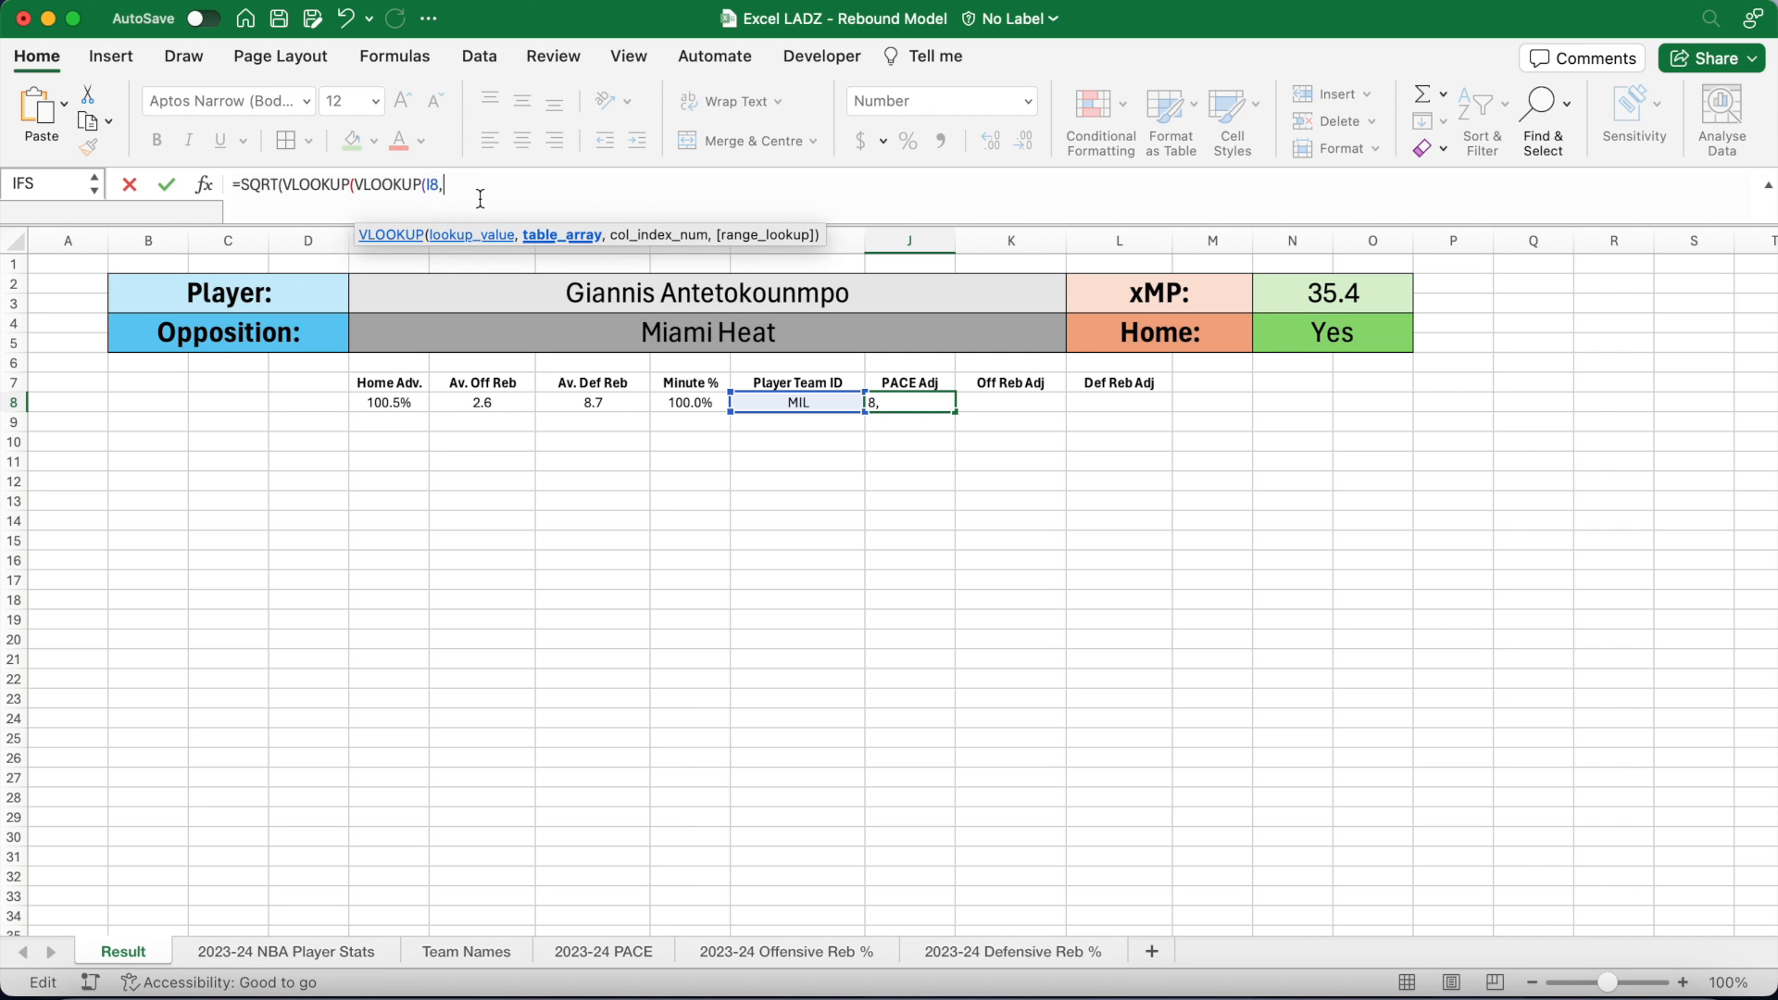
pyautogui.click(469, 952)
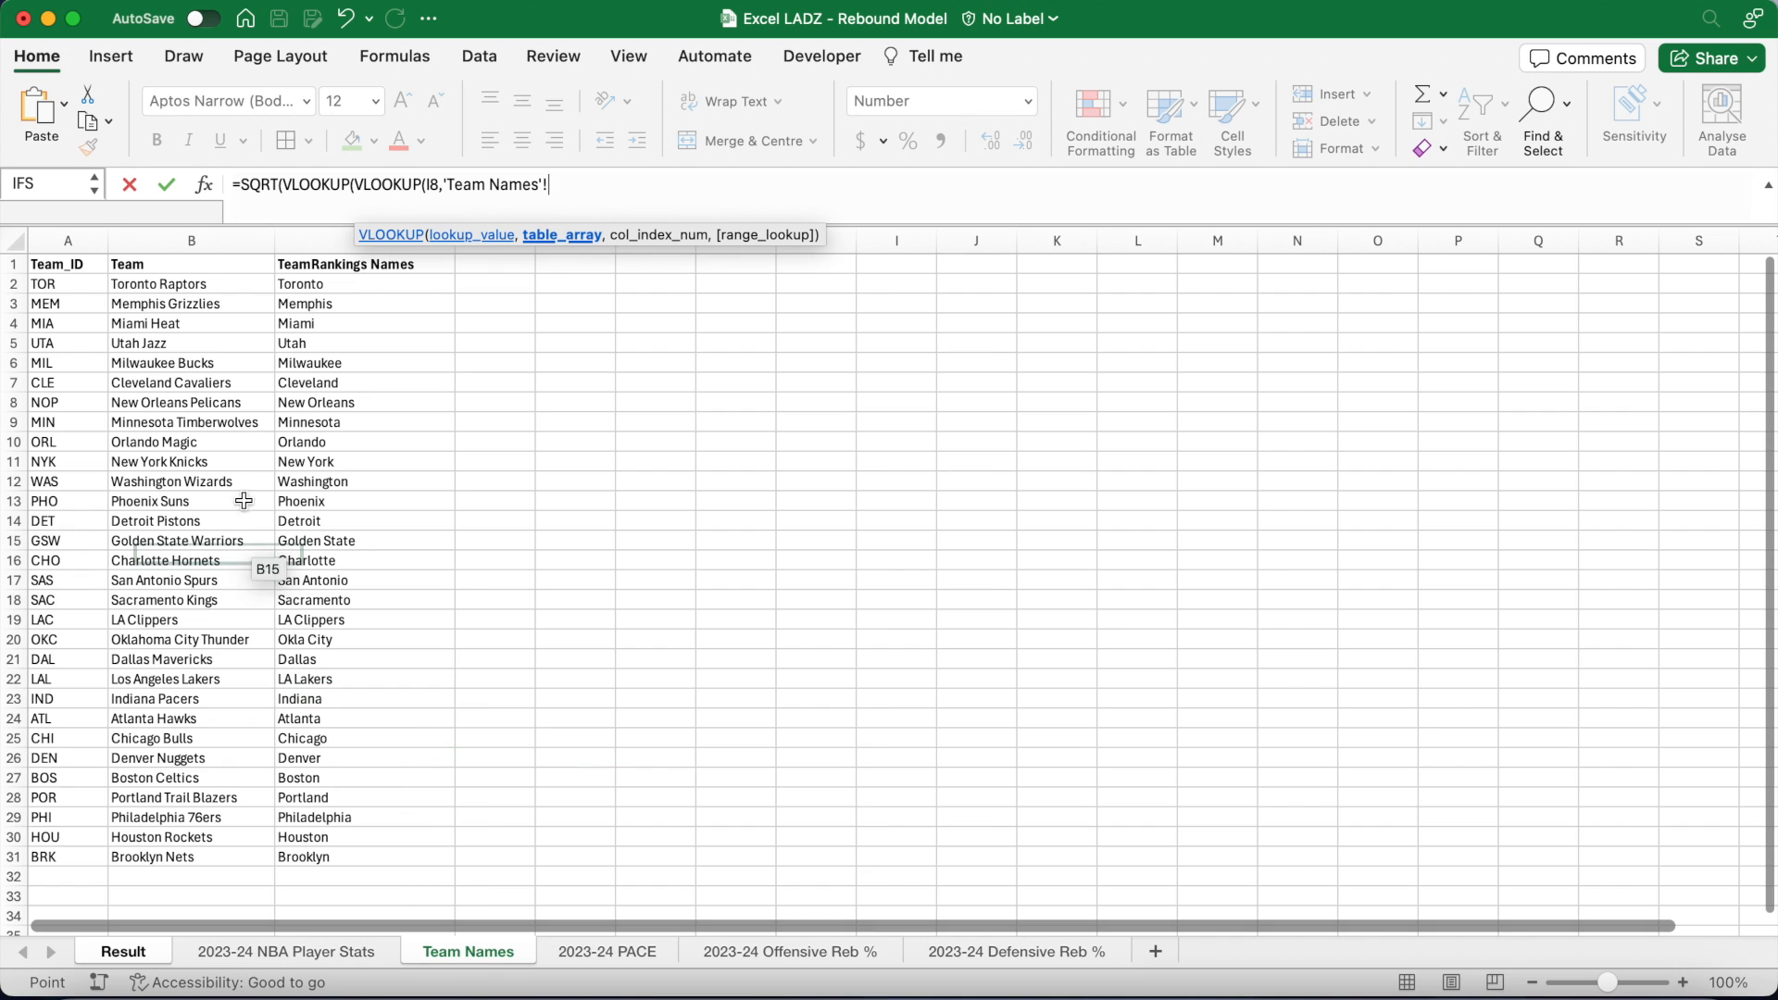
pyautogui.click(79, 289)
pyautogui.moveTo(79, 289); pyautogui.dragTo(413, 858)
pyautogui.write(',2')
pyautogui.press('BackSpace')
pyautogui.write('31,3')
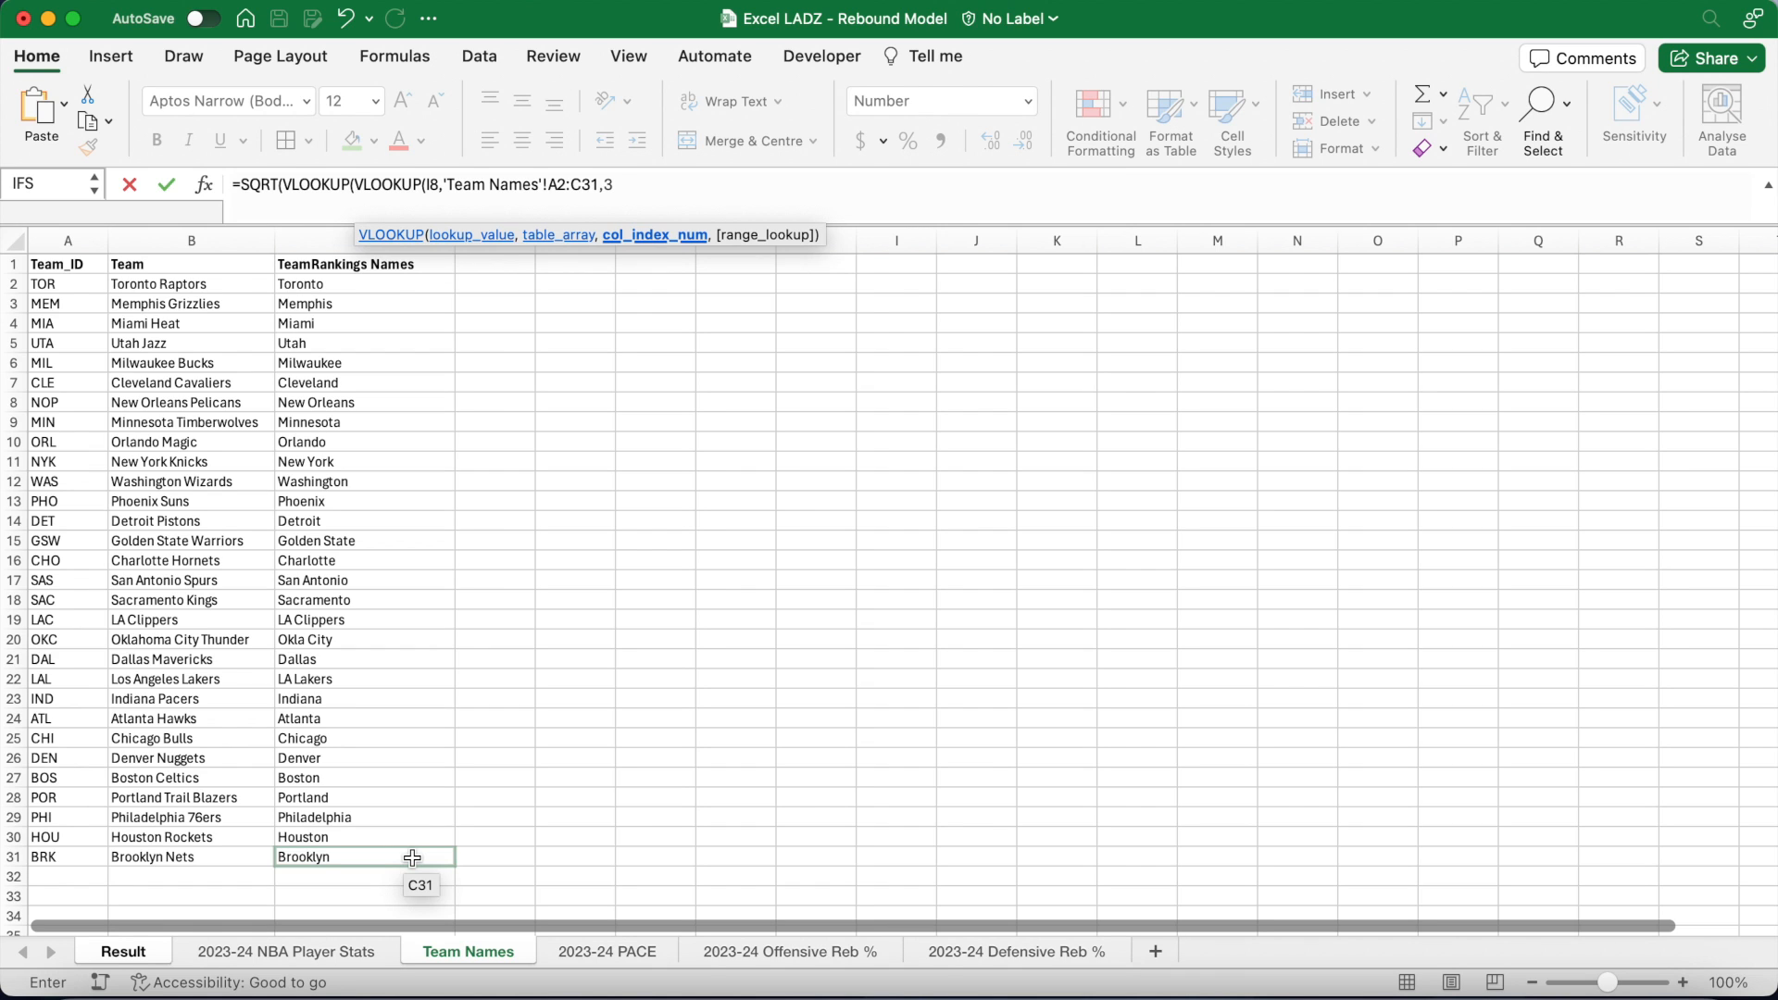
pyautogui.write(',FALSE')
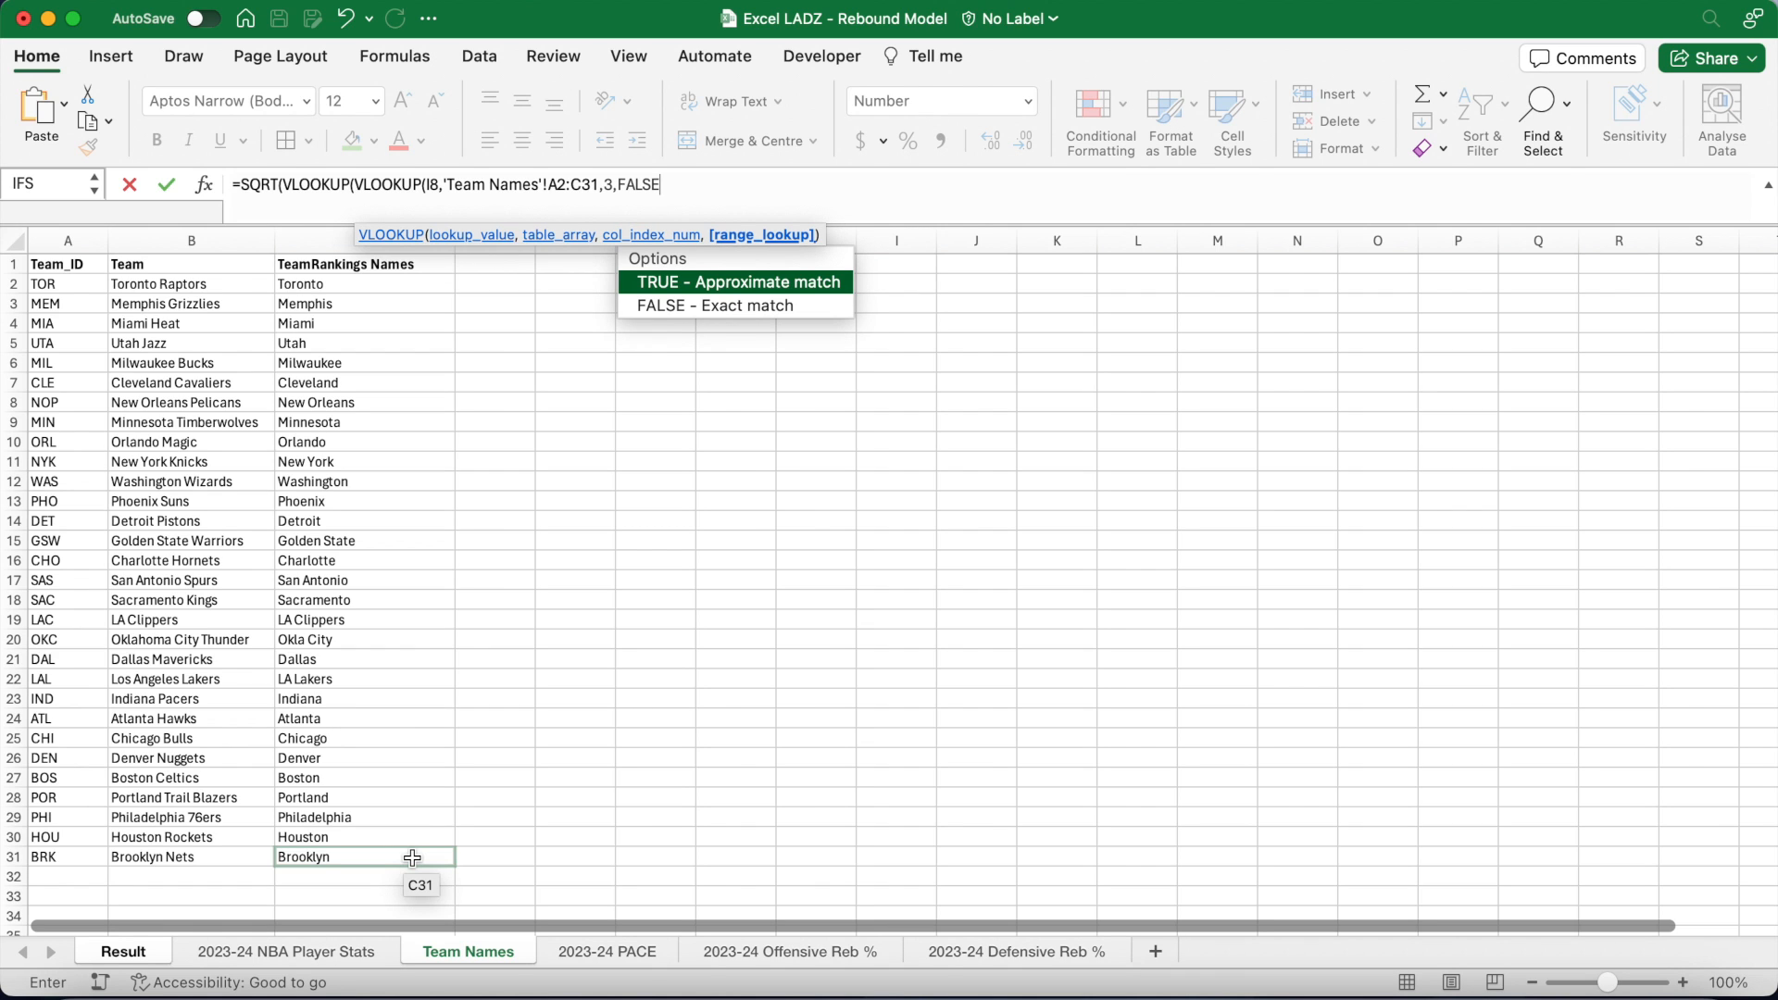
pyautogui.write('),')
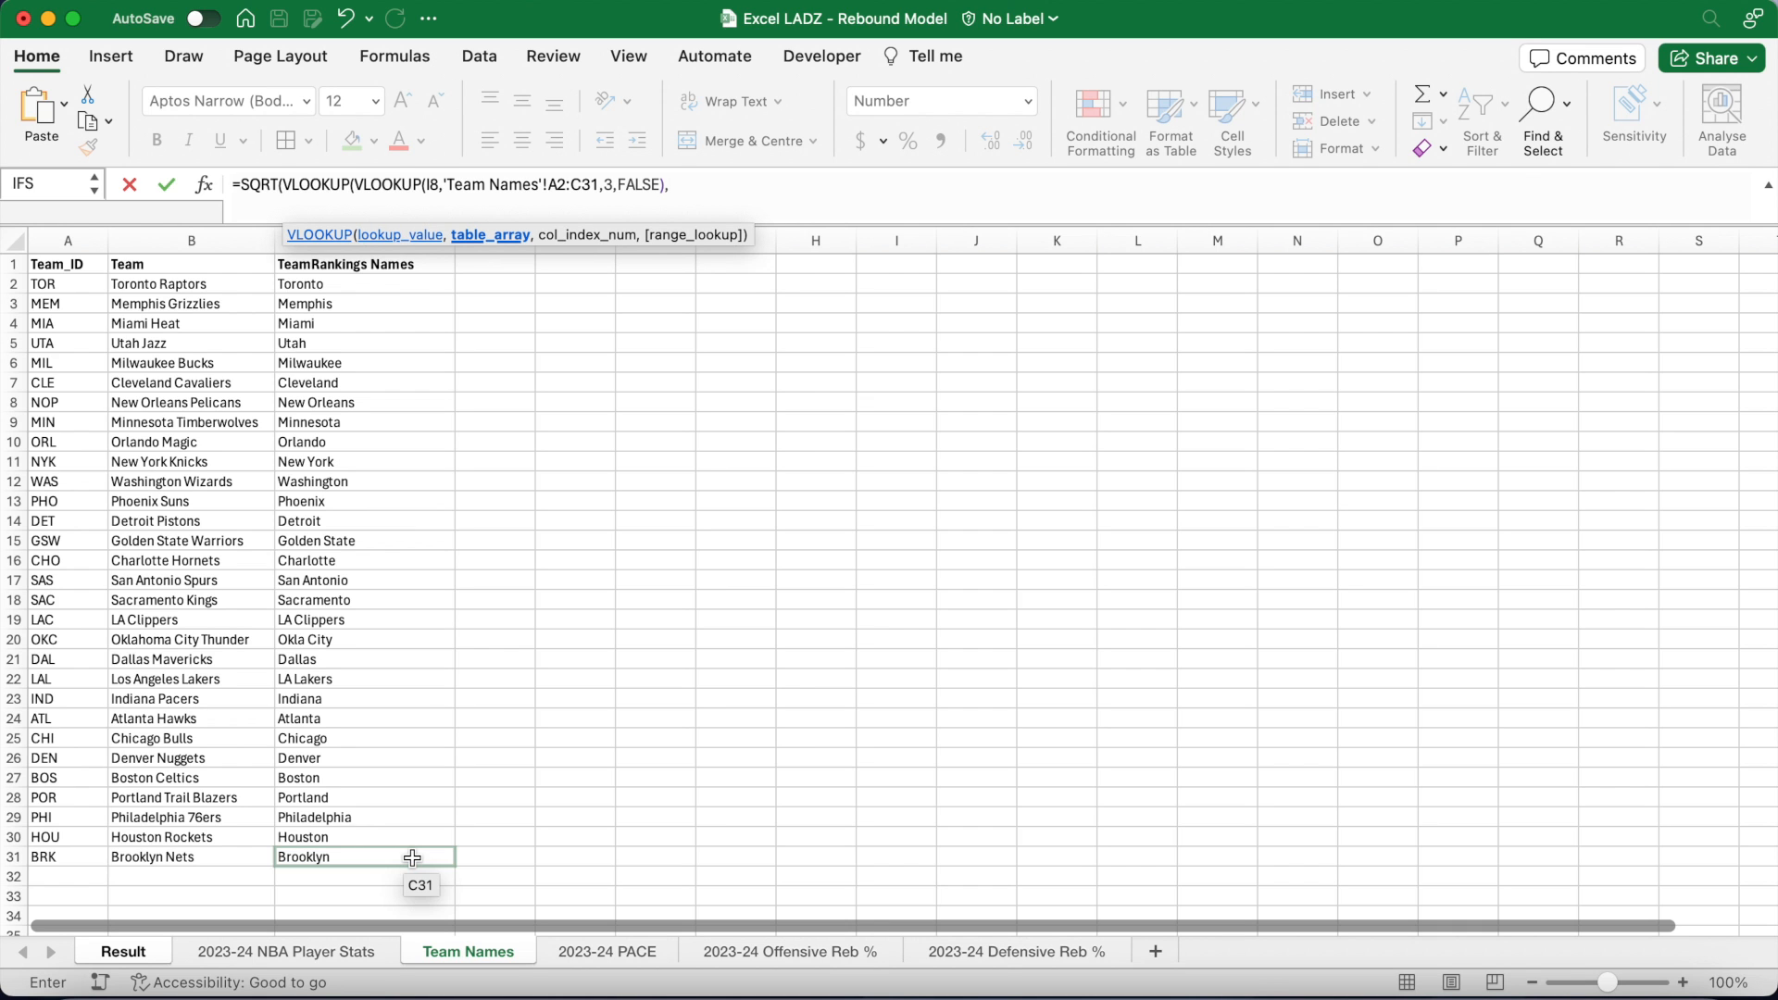
# Step: Look up that team's pace in '2023-24 PACE' column 2, multiplied by a lookup keyed on E4
pyautogui.click(602, 952)
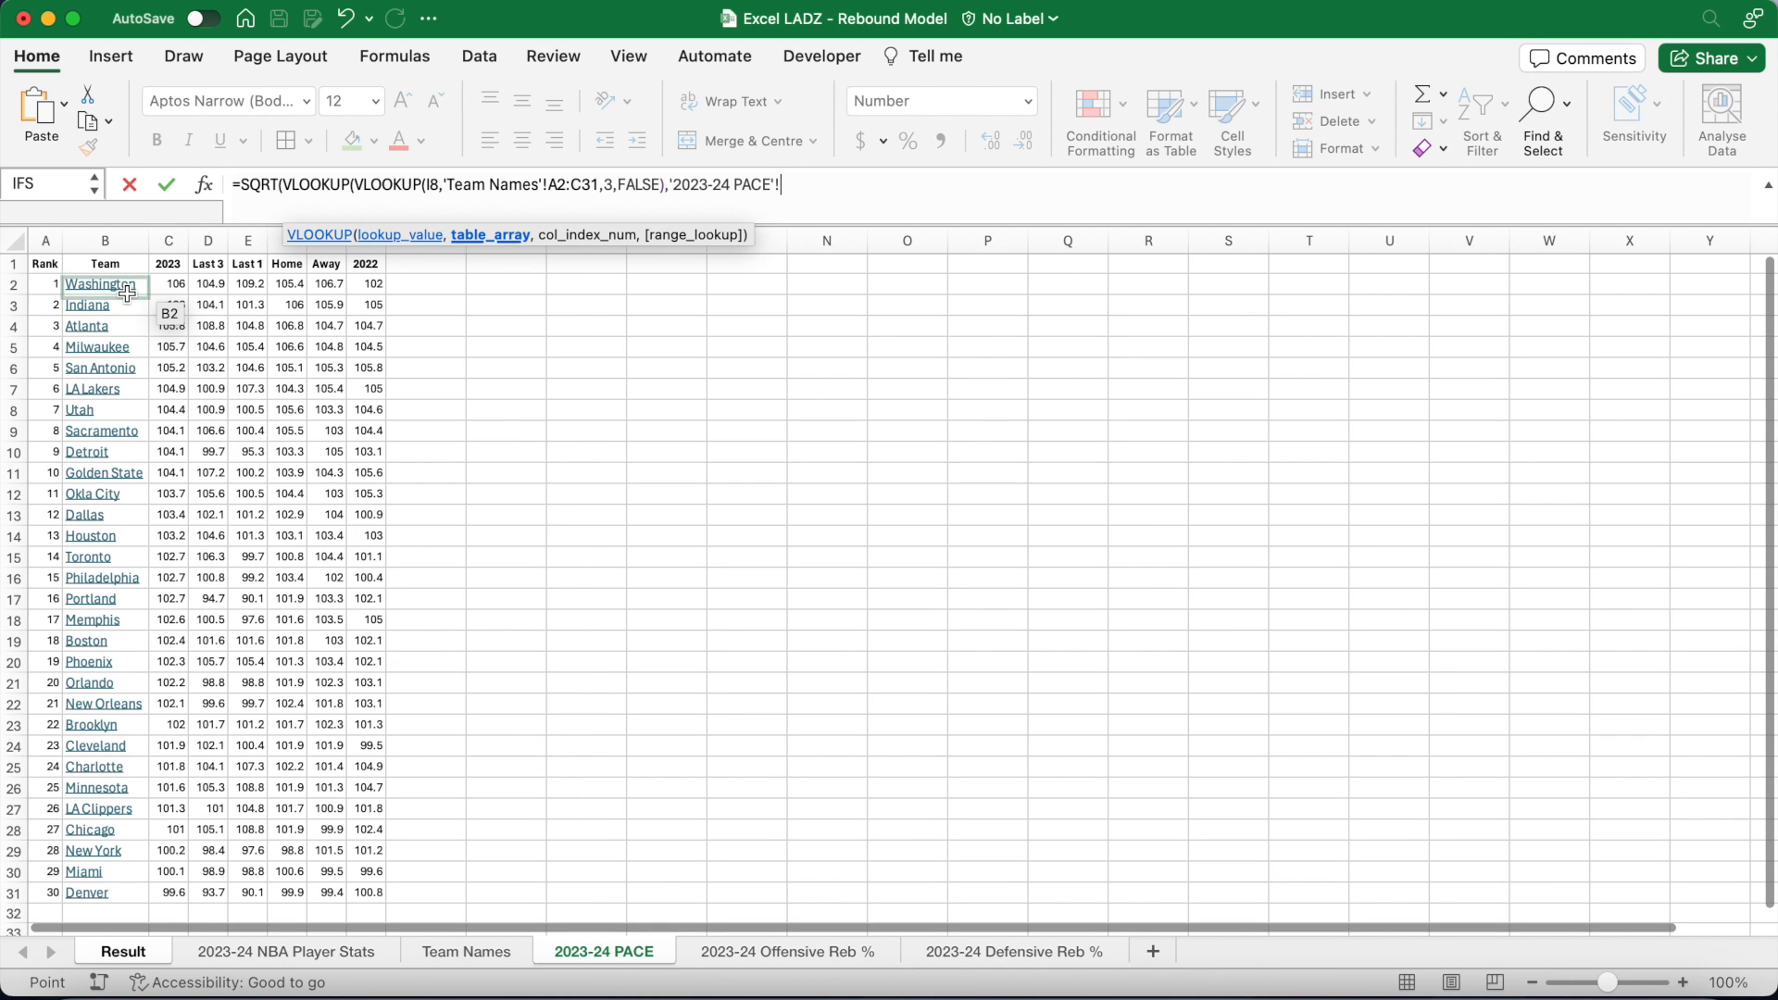
pyautogui.moveTo(97, 283); pyautogui.dragTo(184, 900)
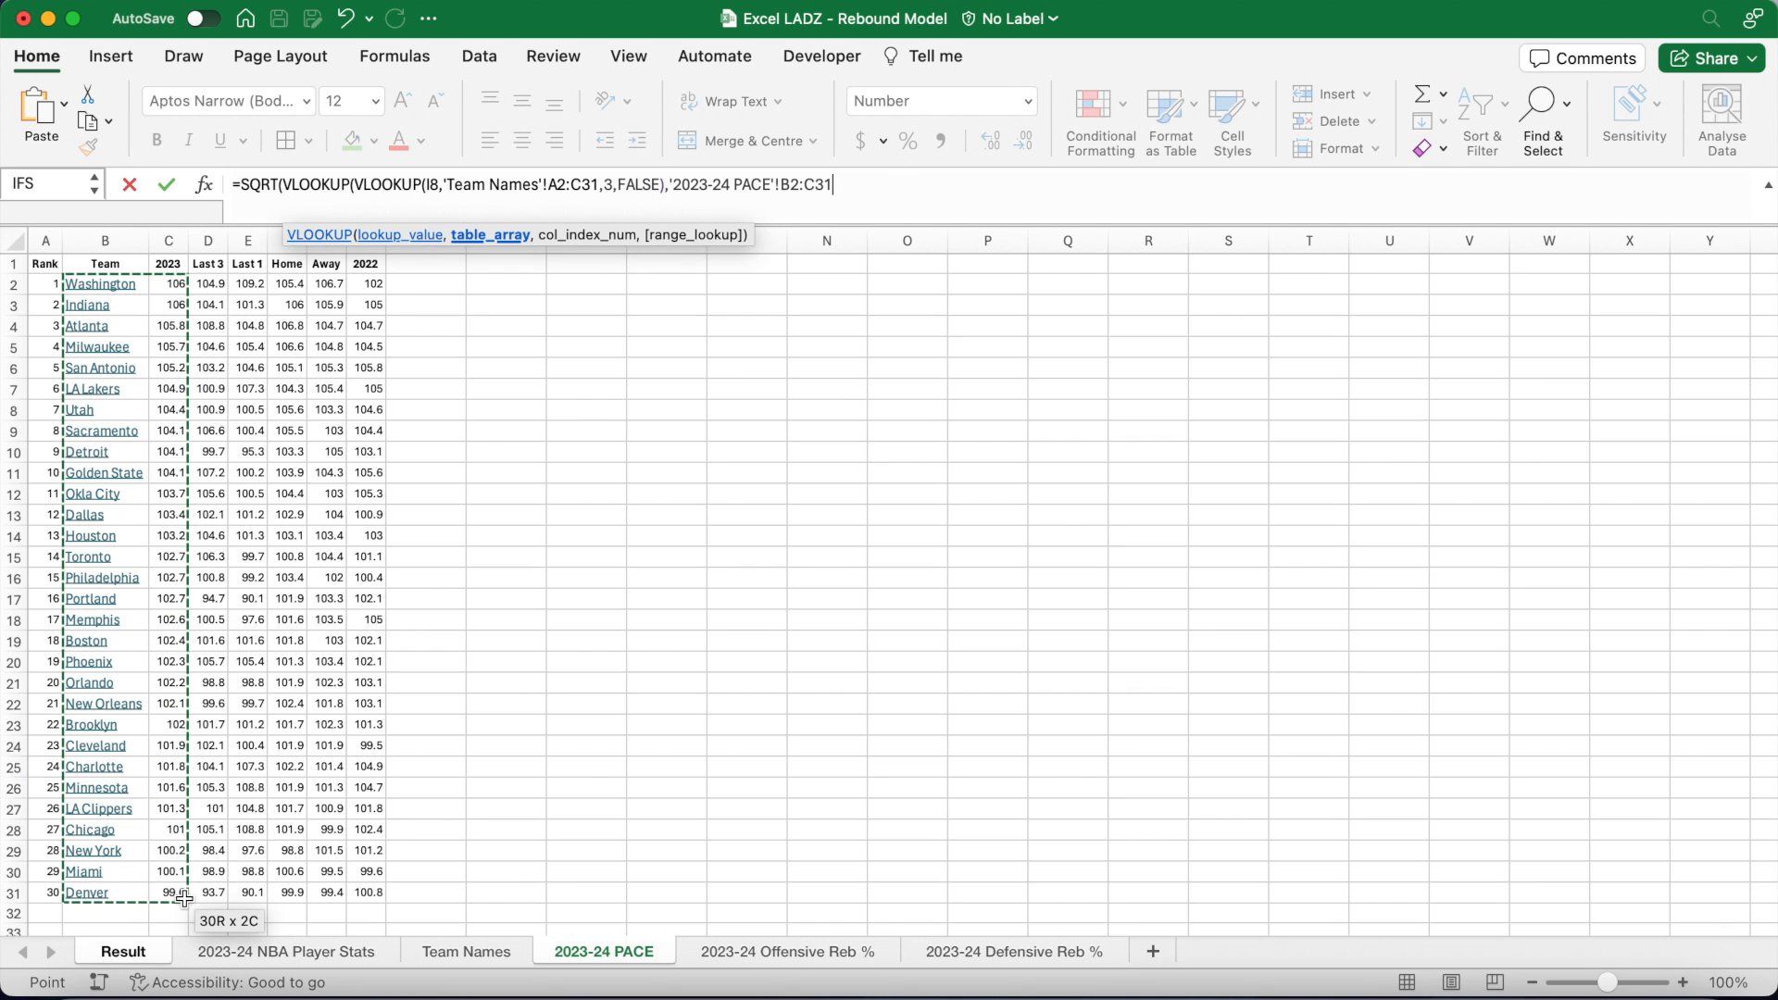
pyautogui.write(',2,FALSE')
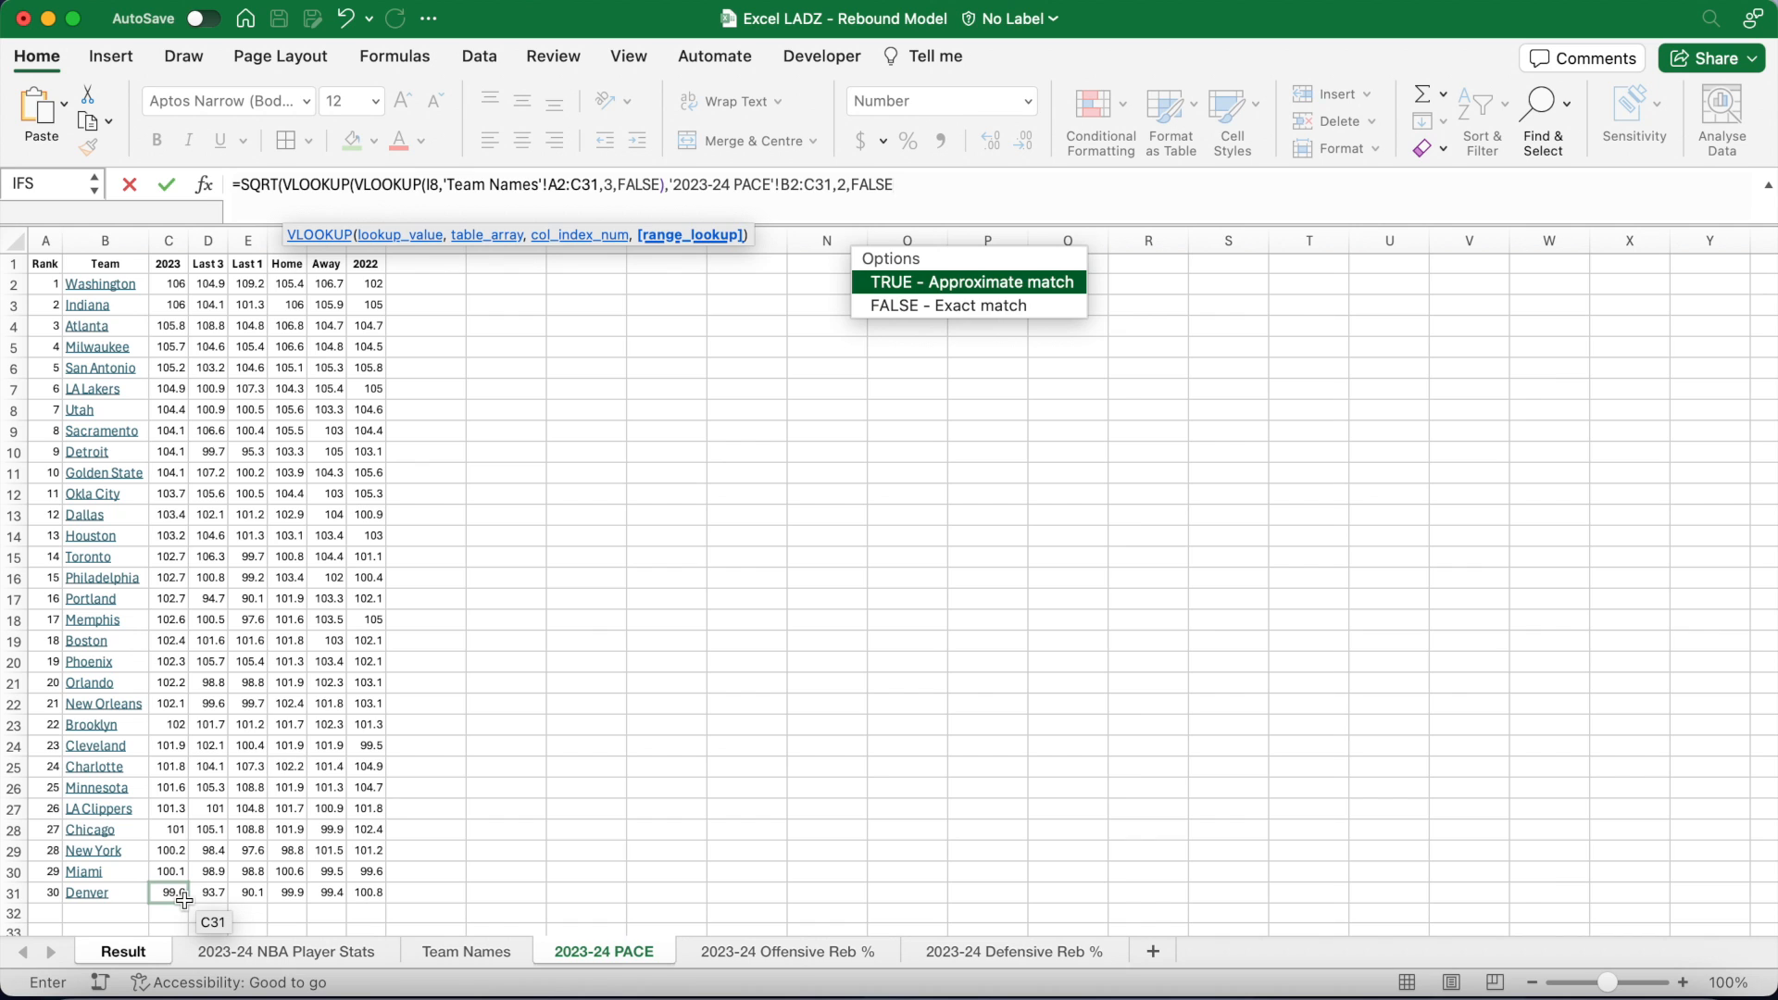
pyautogui.write(')*VLOOKUP')
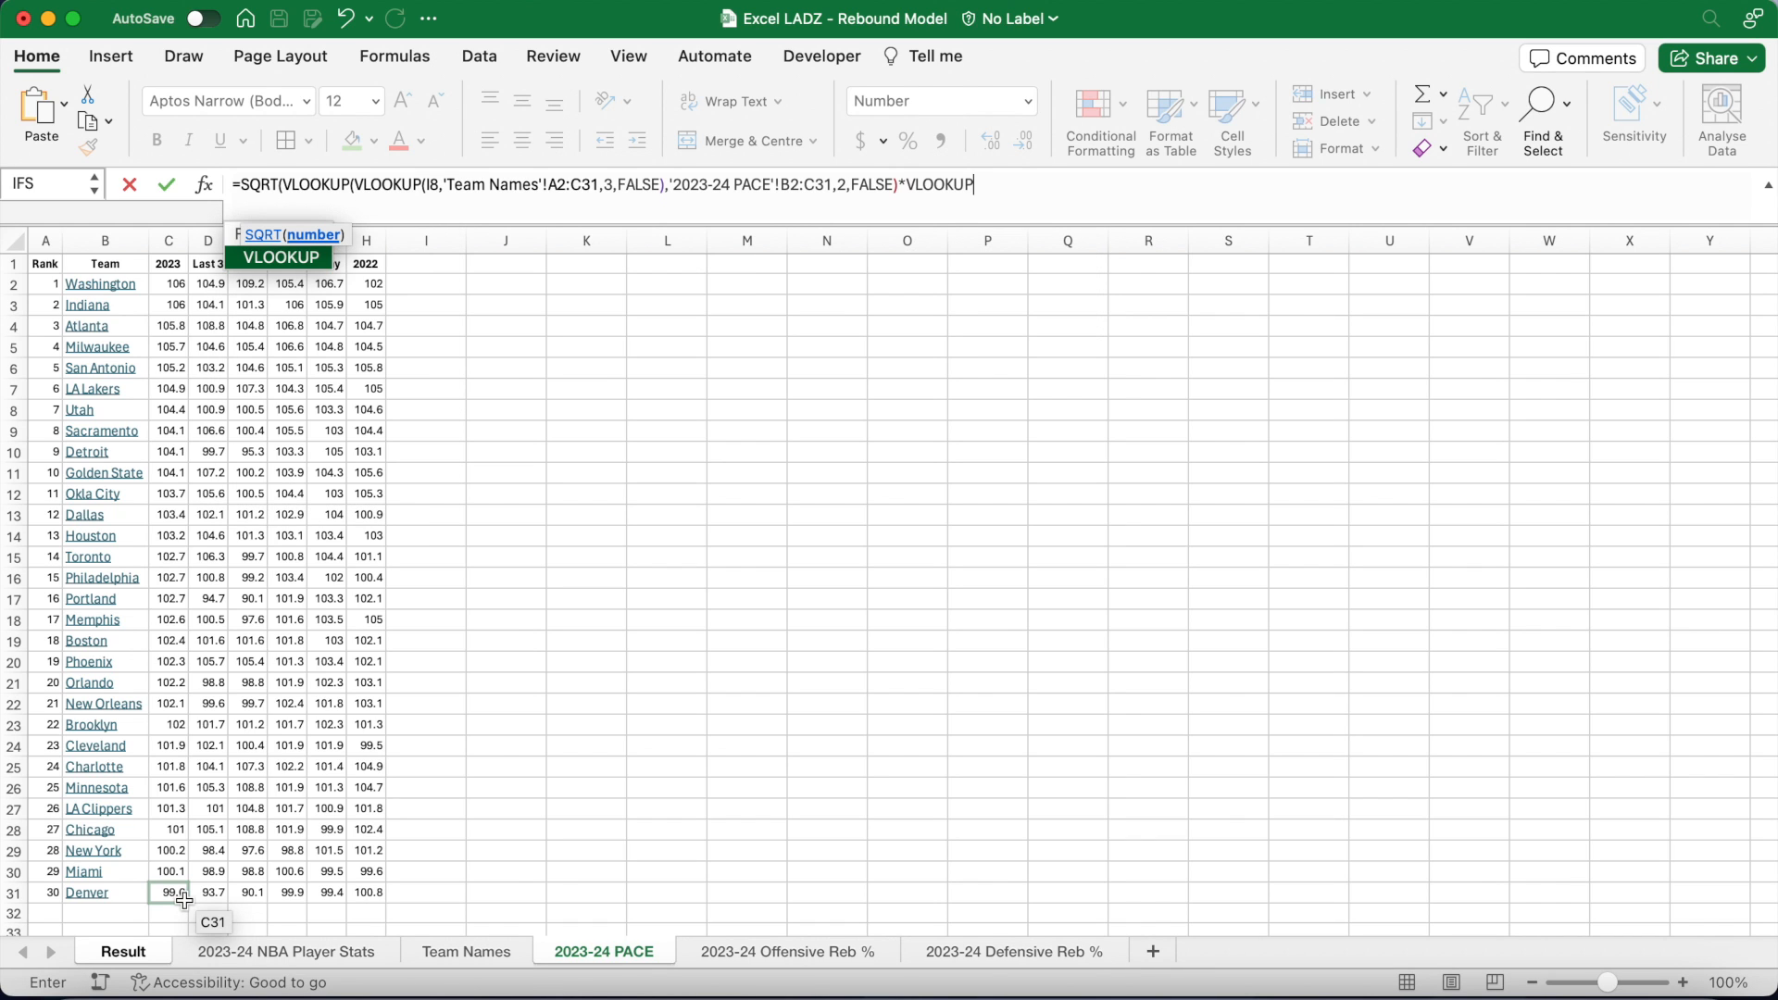
pyautogui.write('(VLOOKUP(VLOOKU')
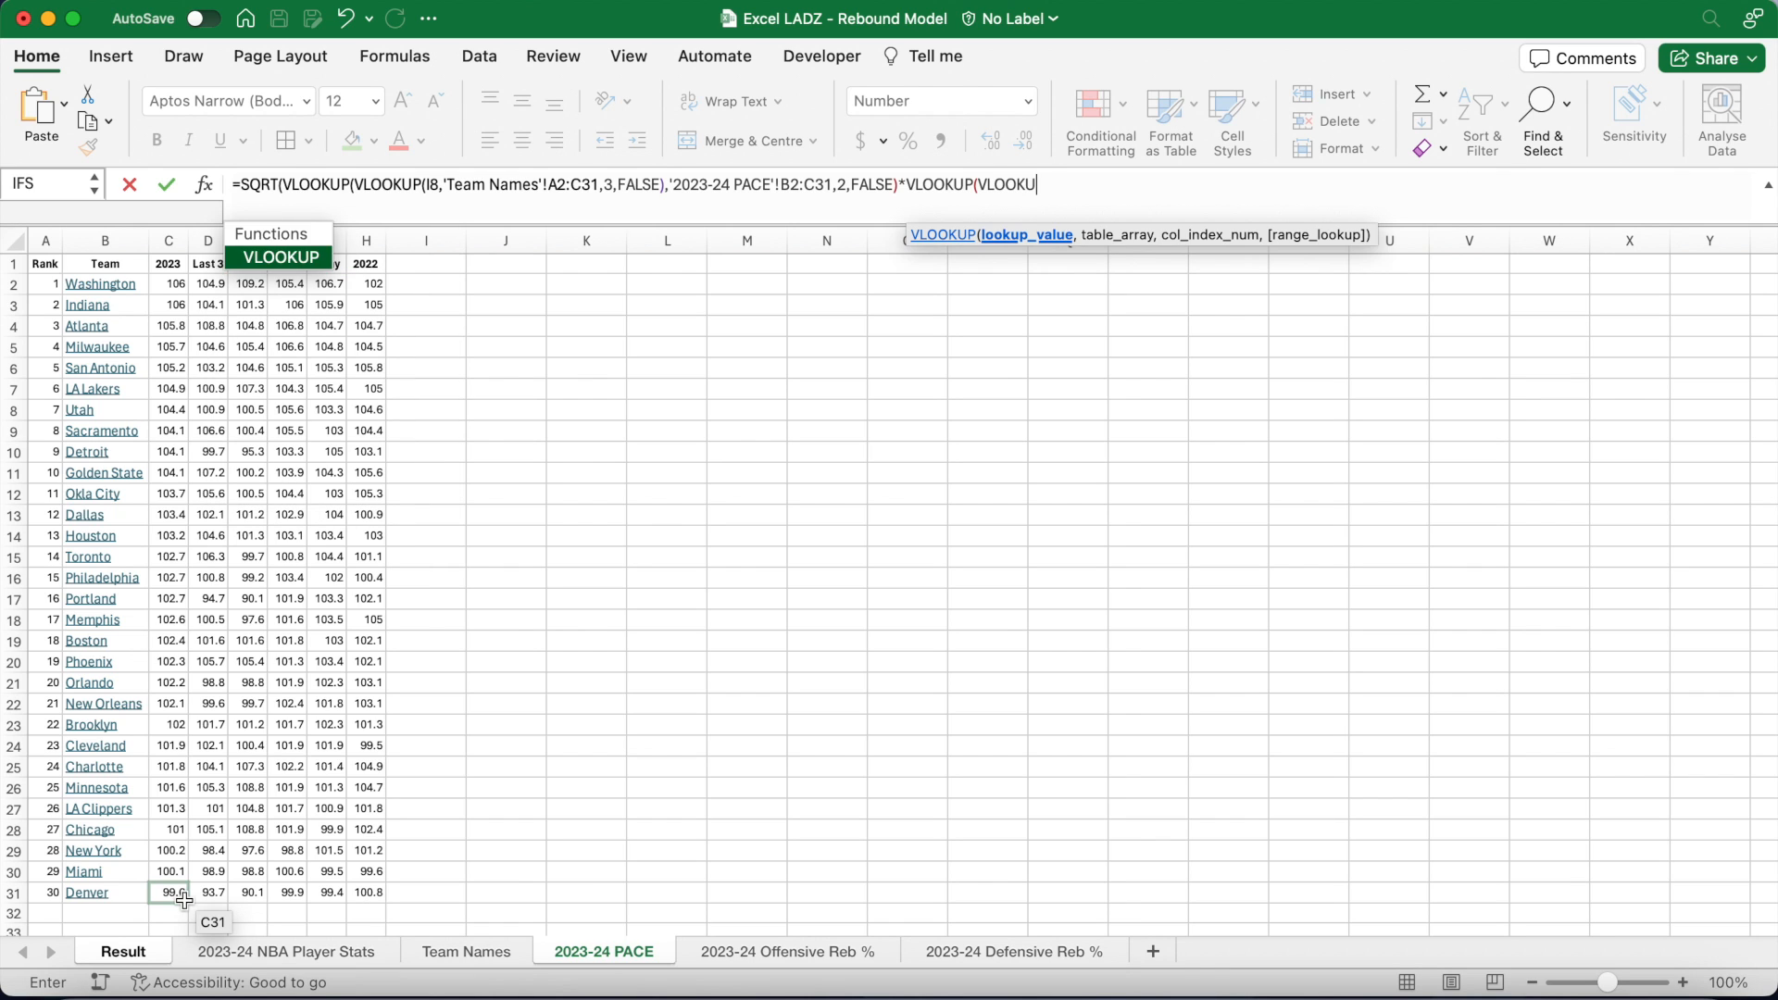
pyautogui.write('P(E')
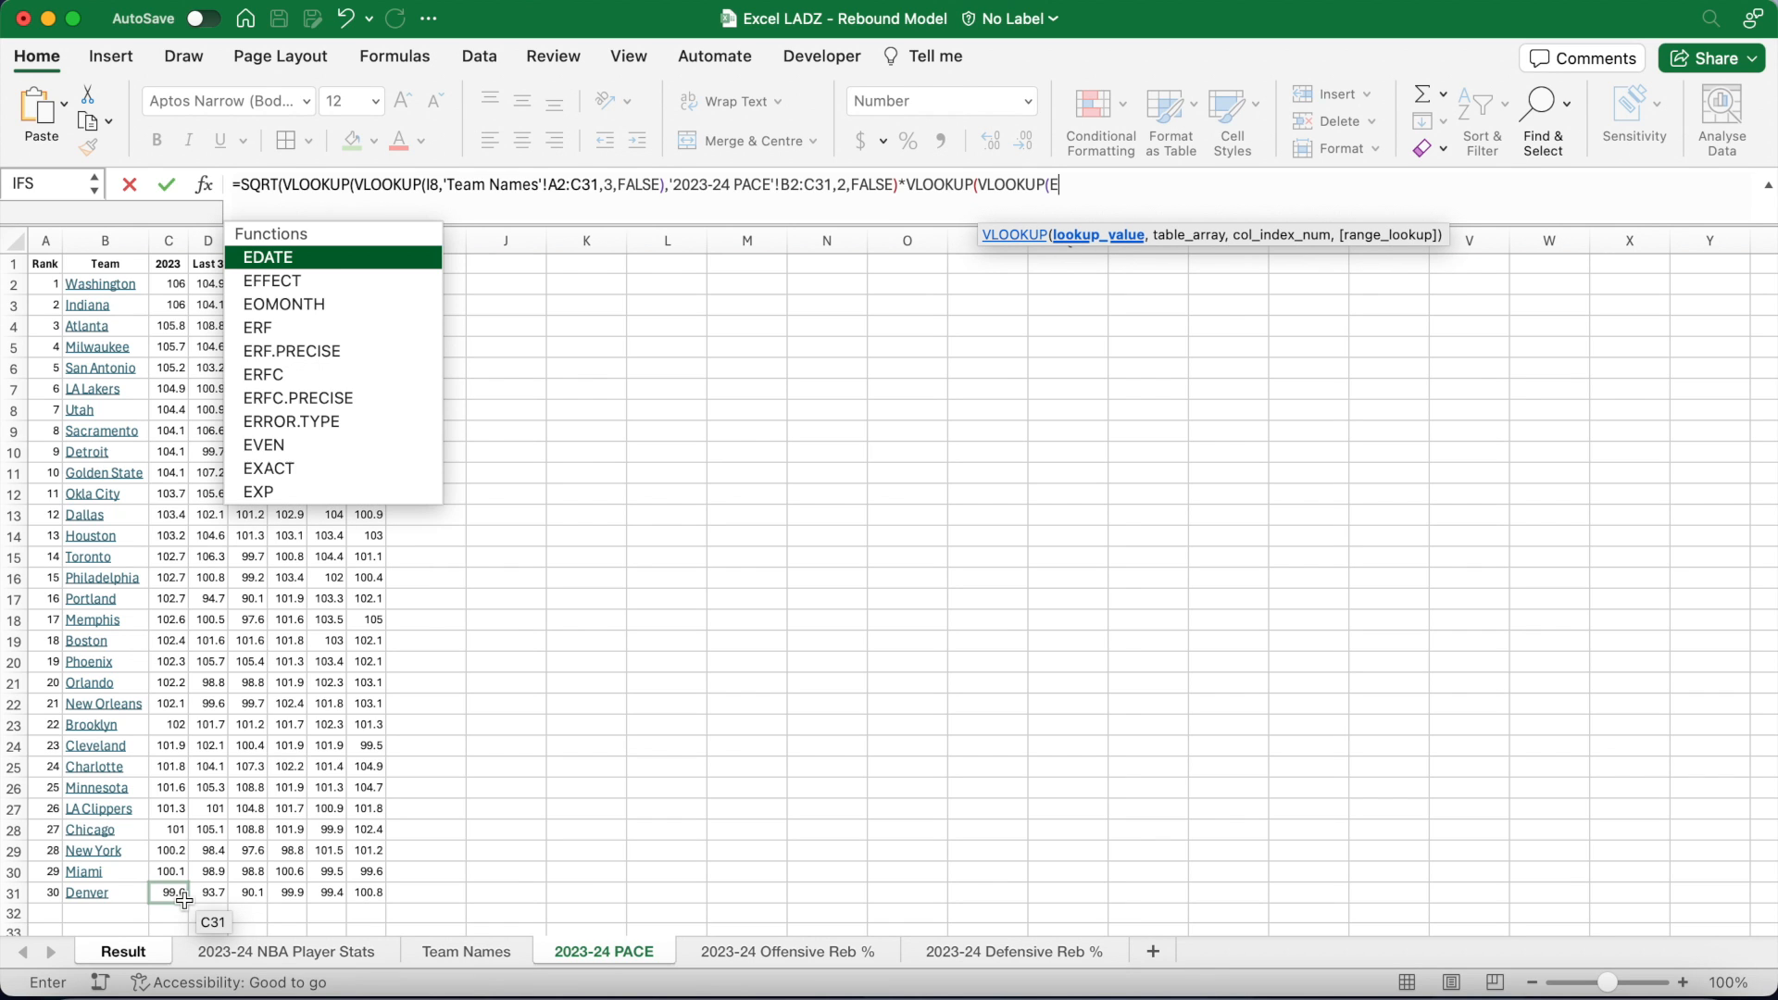
pyautogui.write('4,')
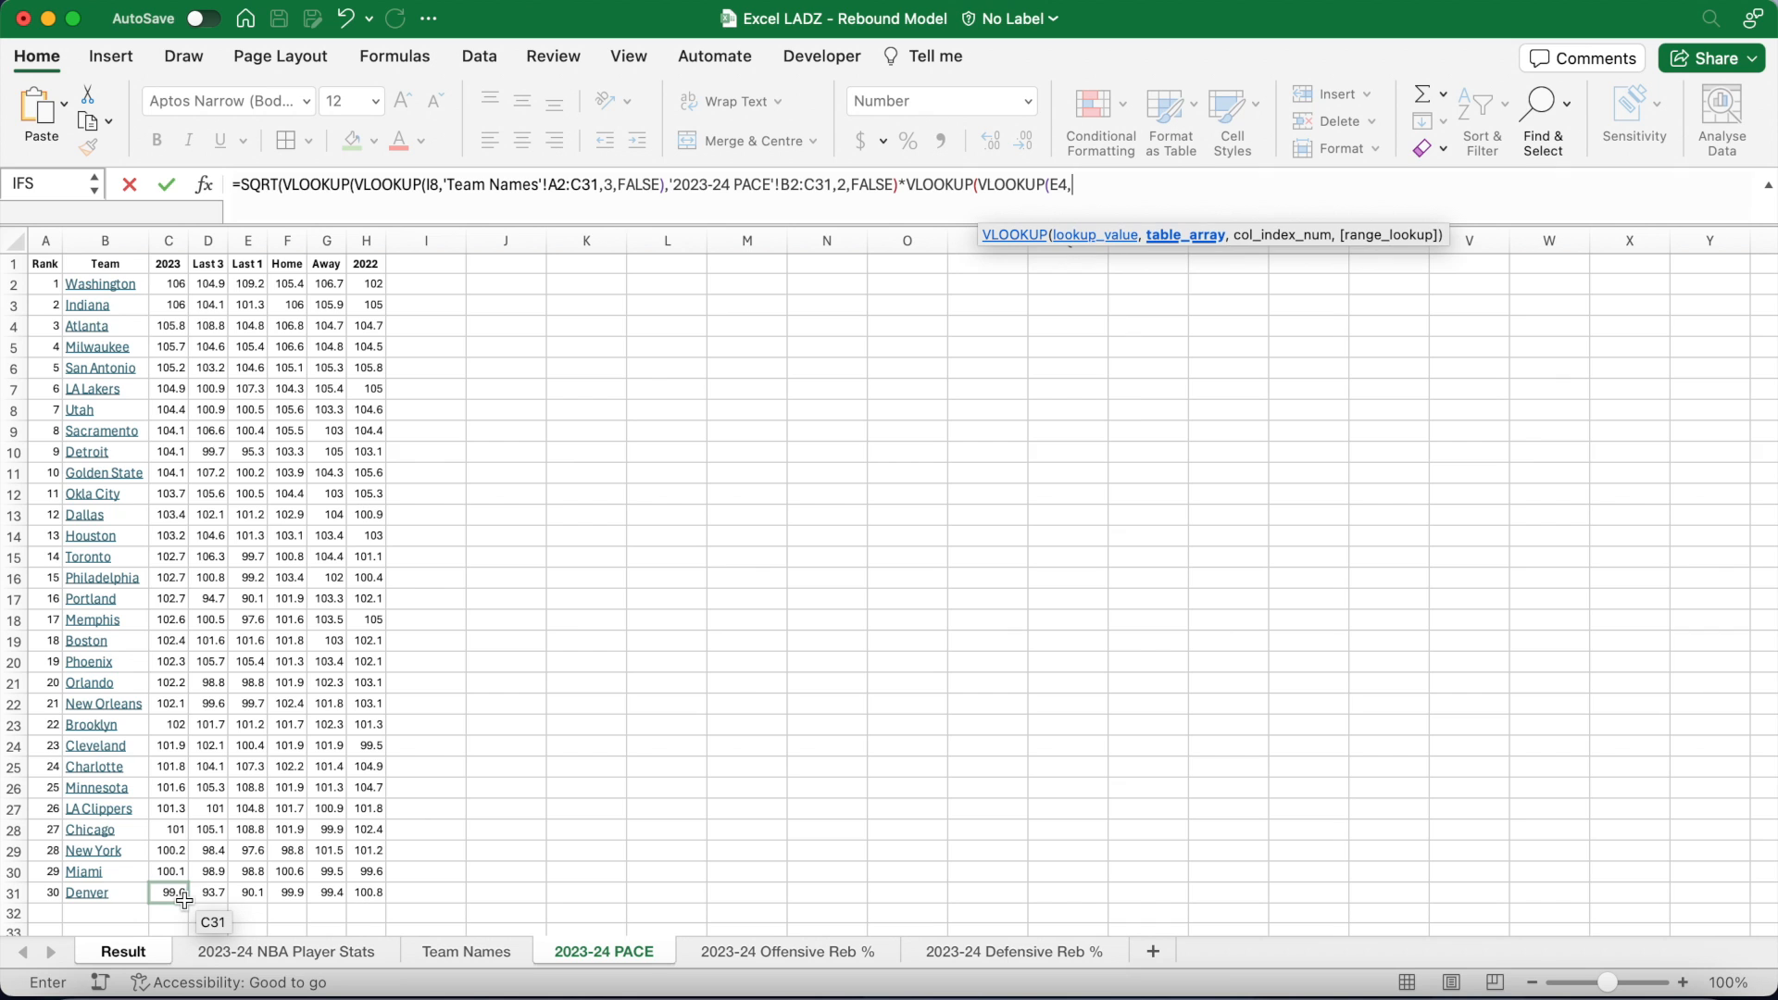
pyautogui.click(466, 952)
# Step: Finish the E4 pace multiplier via Team Names and 2023-24 PACE B2:C31, then begin dividing by another E4 lookup
pyautogui.moveTo(313, 546); pyautogui.dragTo(302, 503)
pyautogui.moveTo(215, 285); pyautogui.dragTo(329, 858)
pyautogui.write(',2,FALSE')
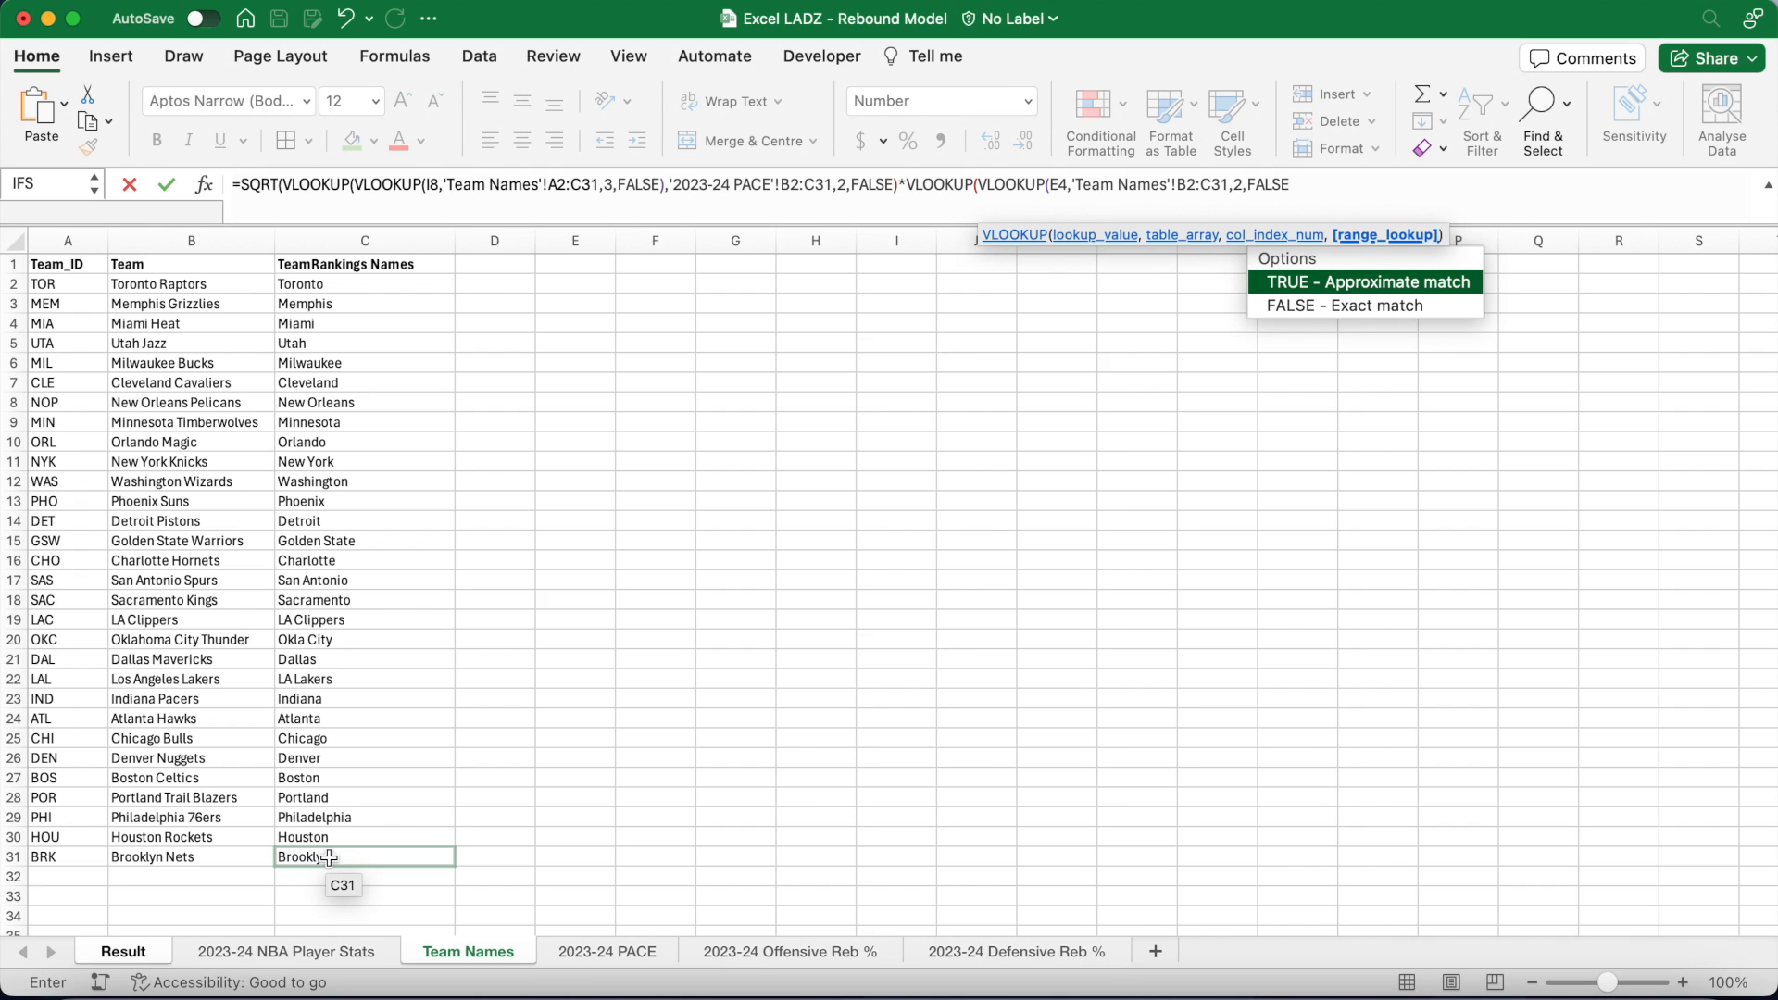
pyautogui.write('),')
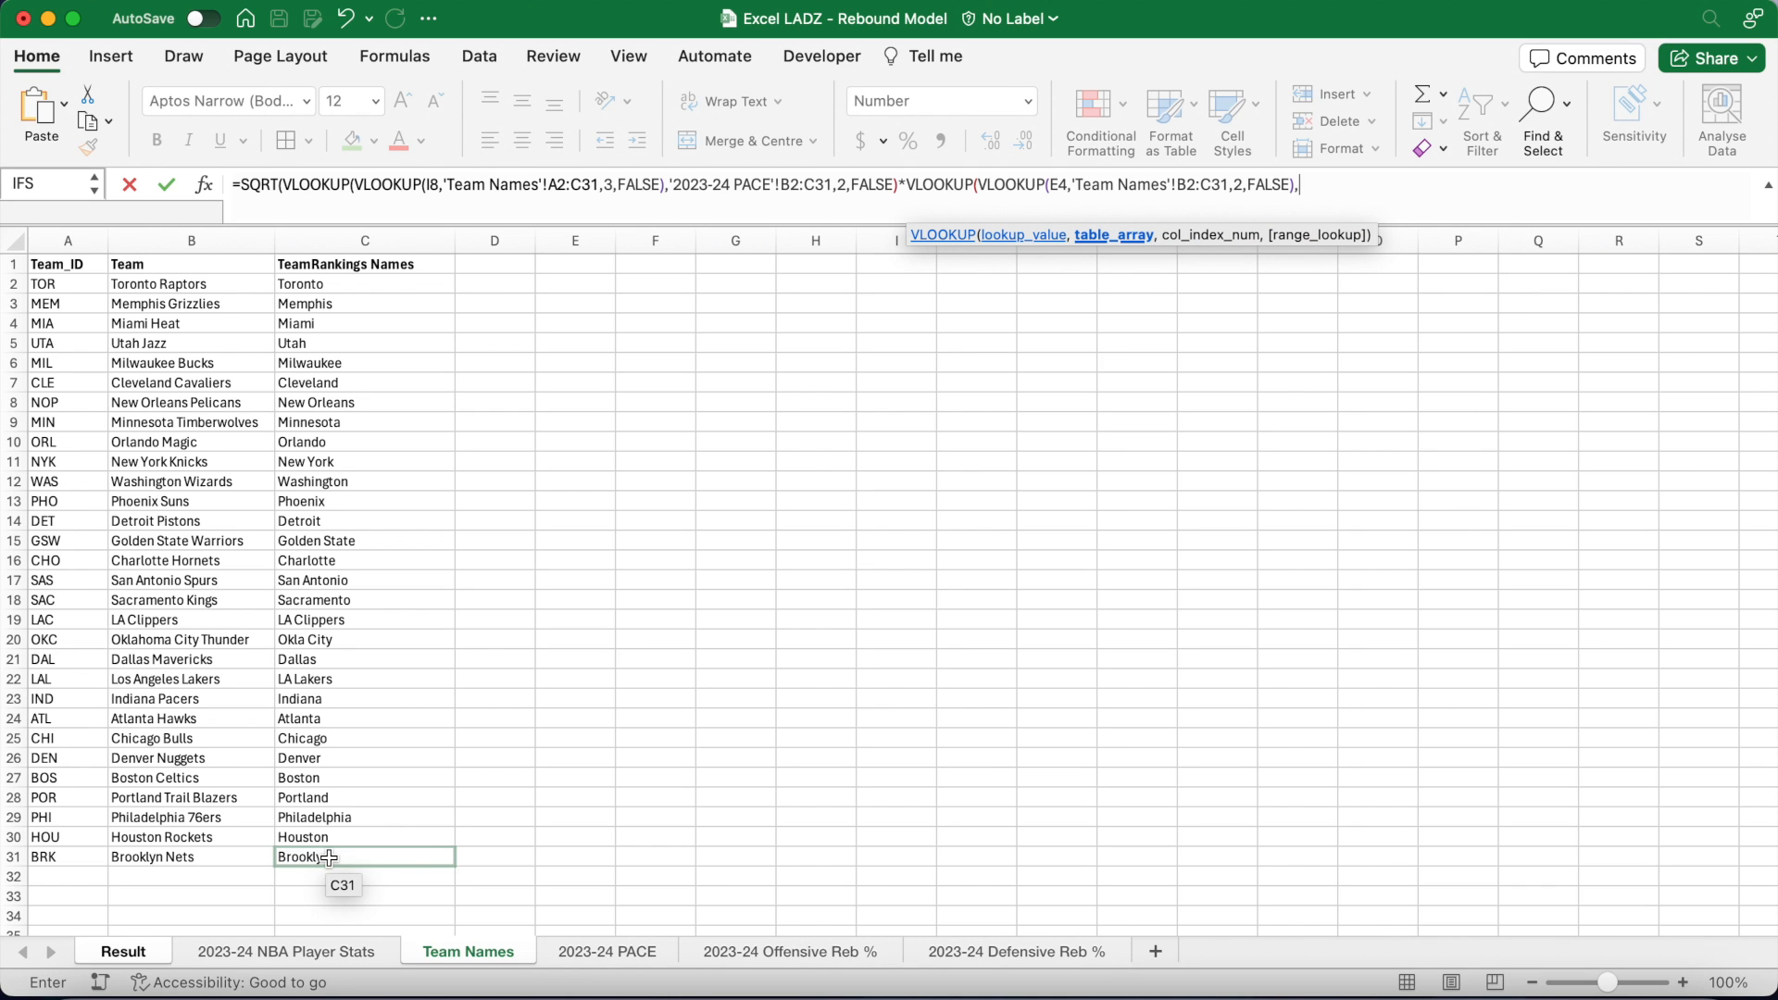
pyautogui.click(572, 953)
pyautogui.moveTo(120, 284); pyautogui.dragTo(167, 892)
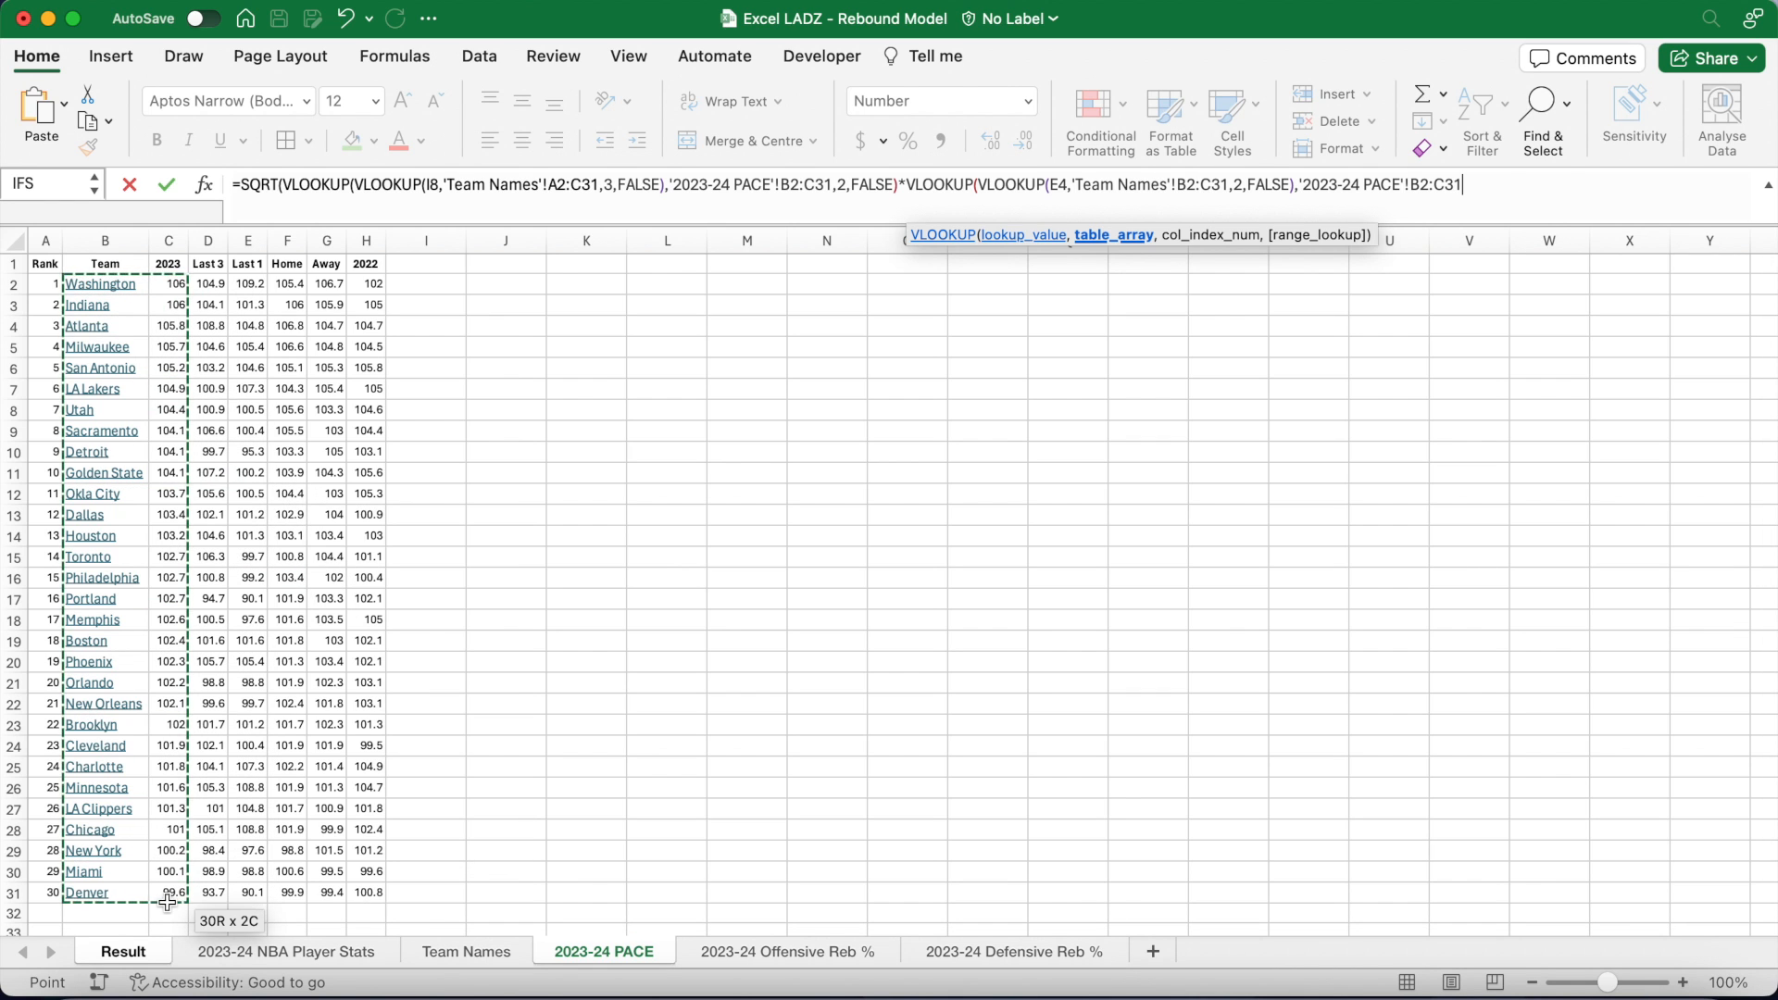
pyautogui.write(',2,FALSE')
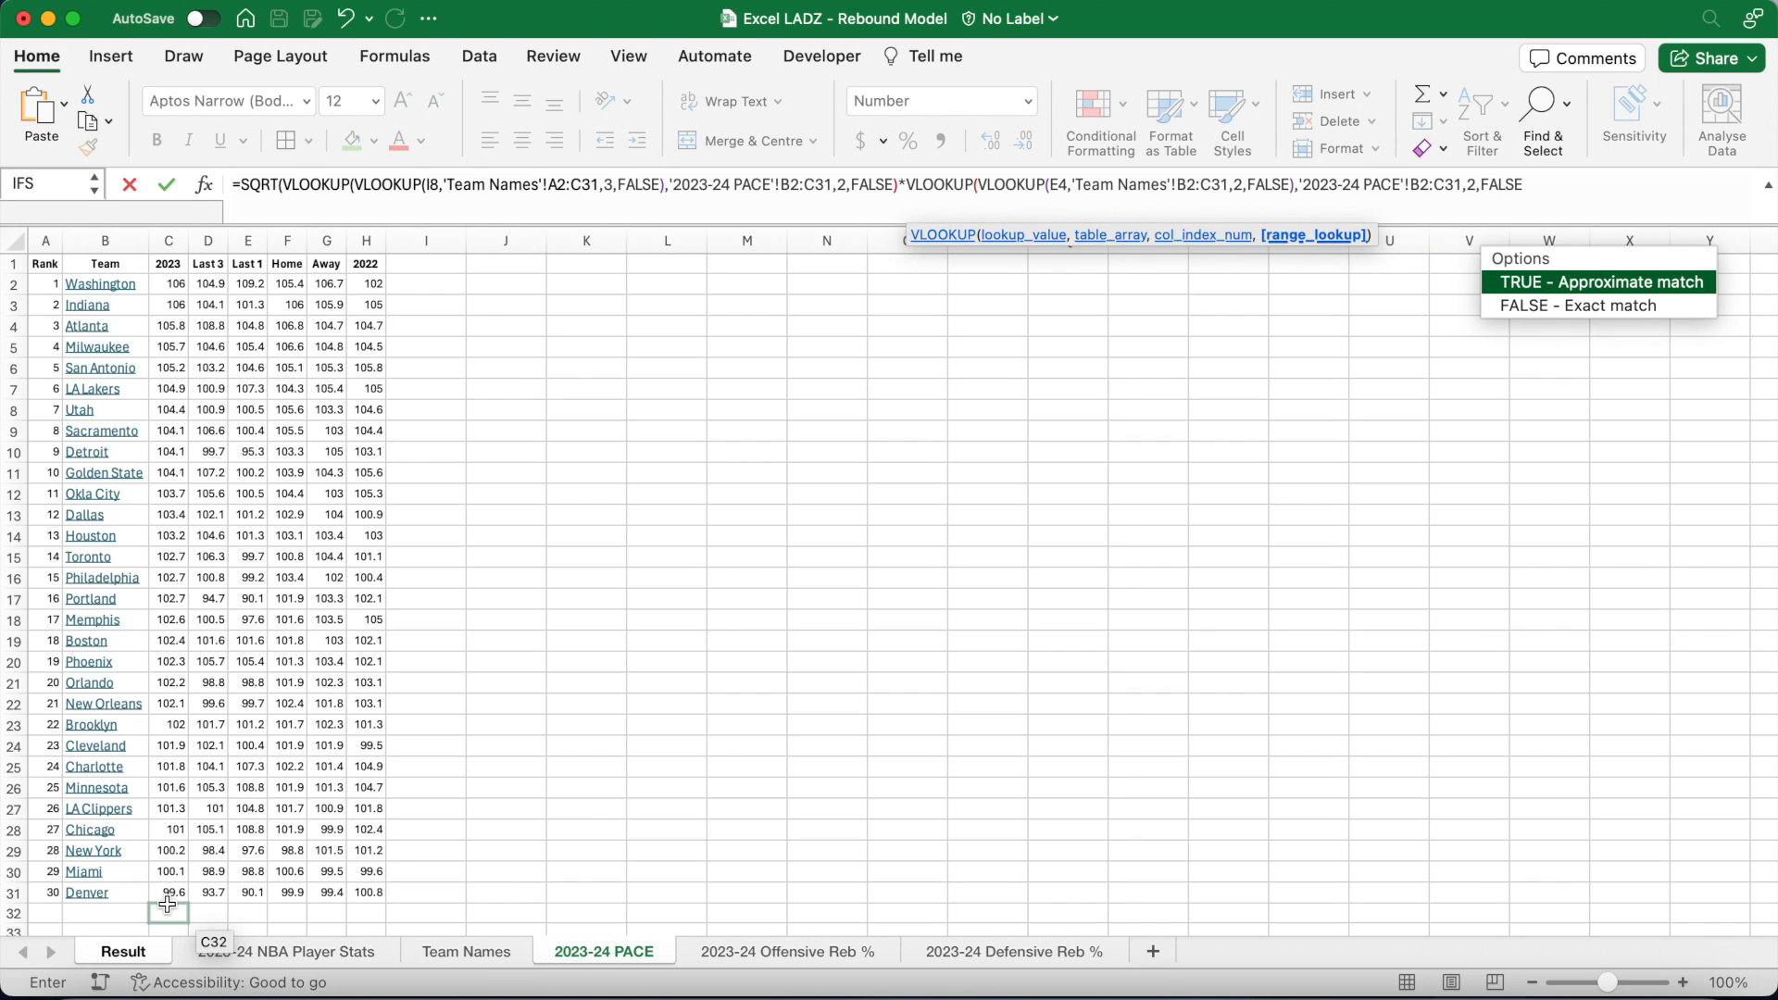
pyautogui.write('))')
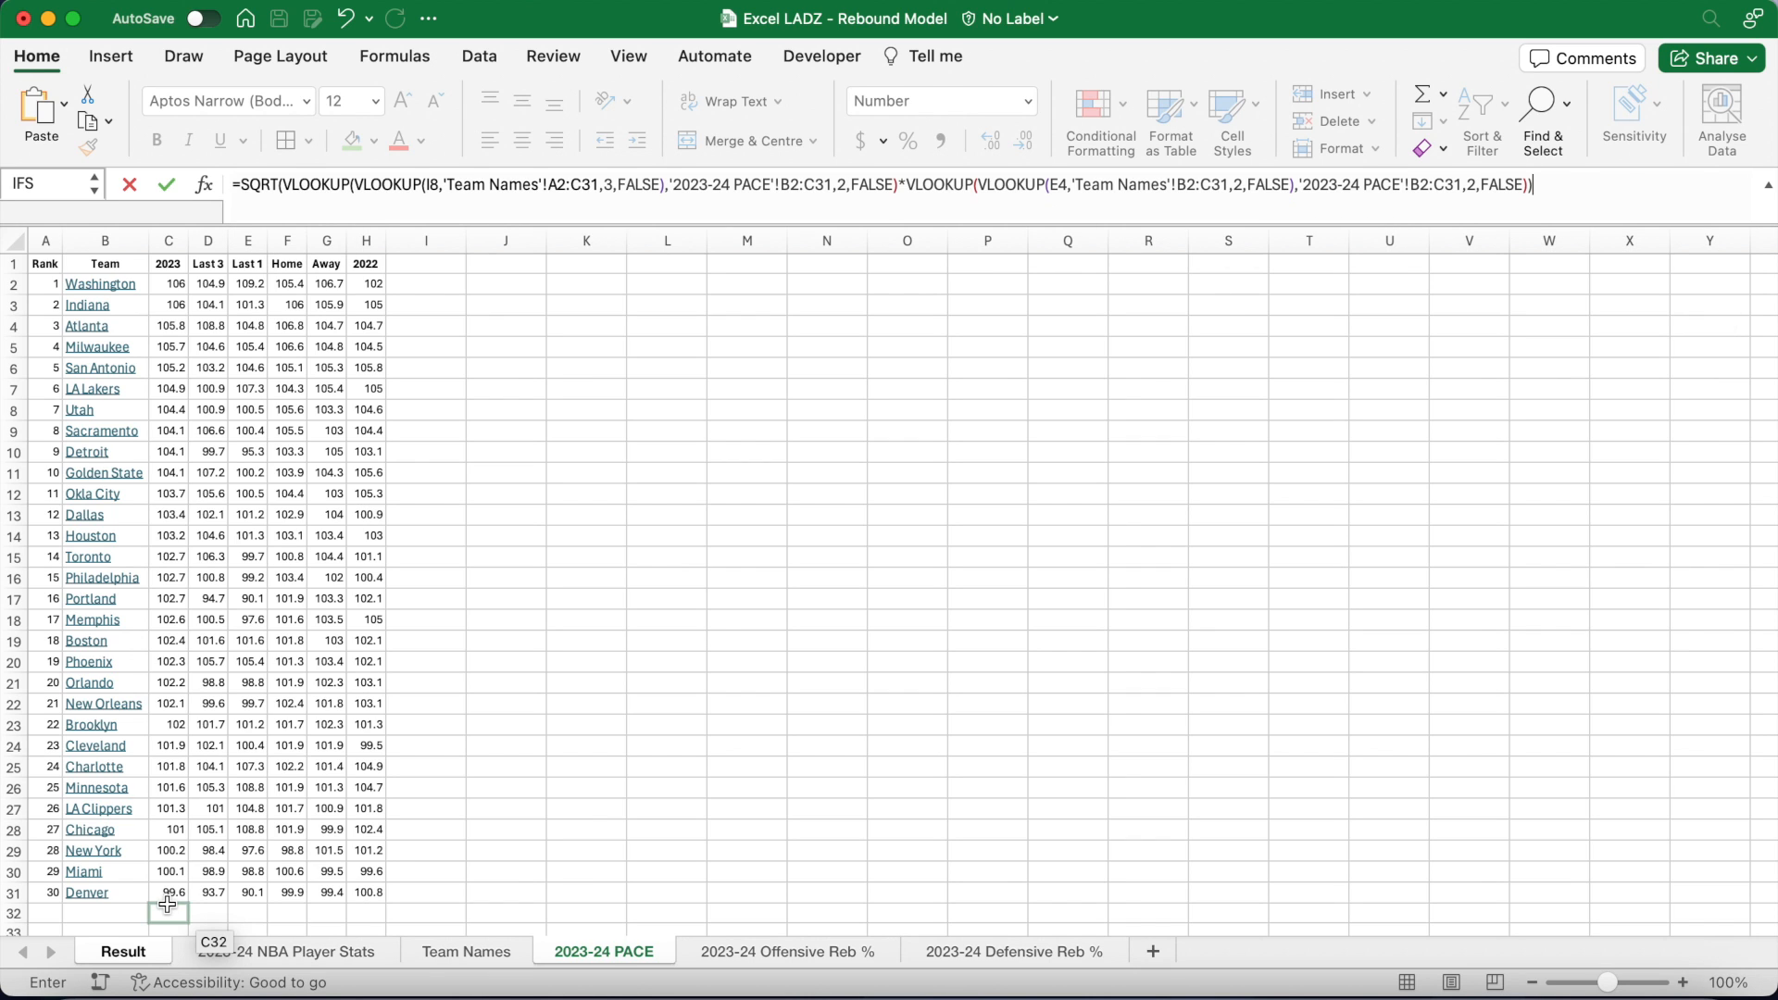
pyautogui.write('/V')
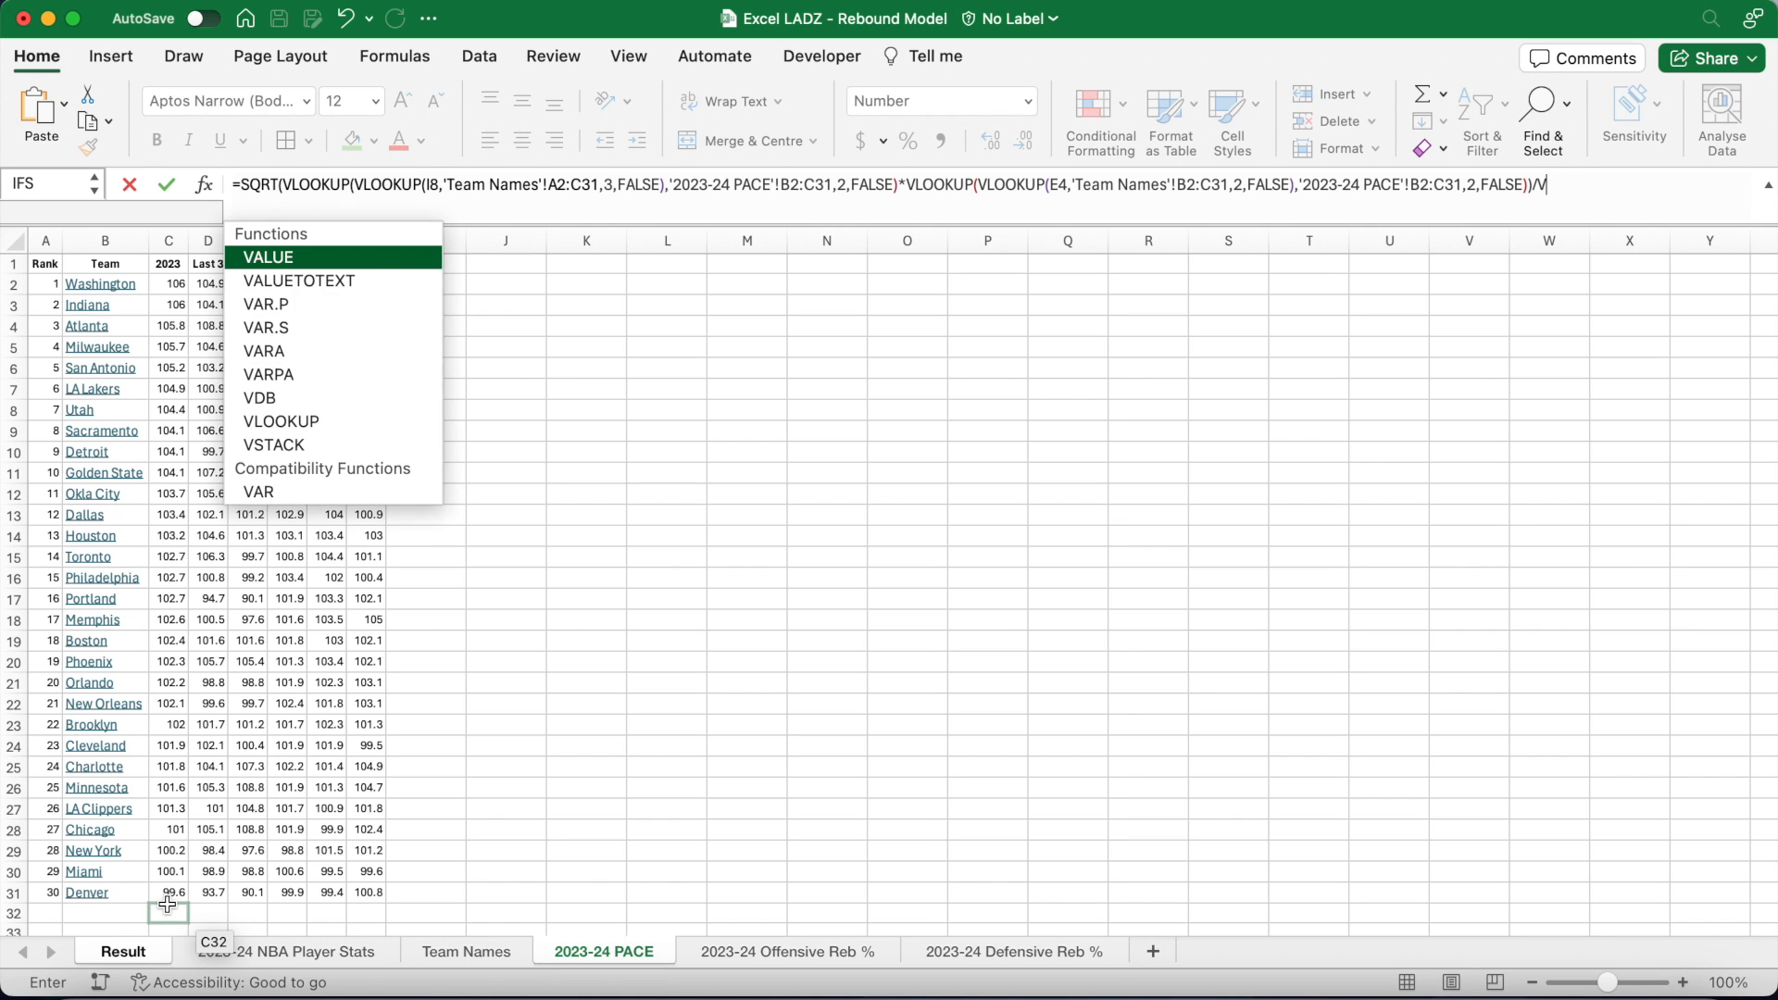
pyautogui.write('LOOKUP(')
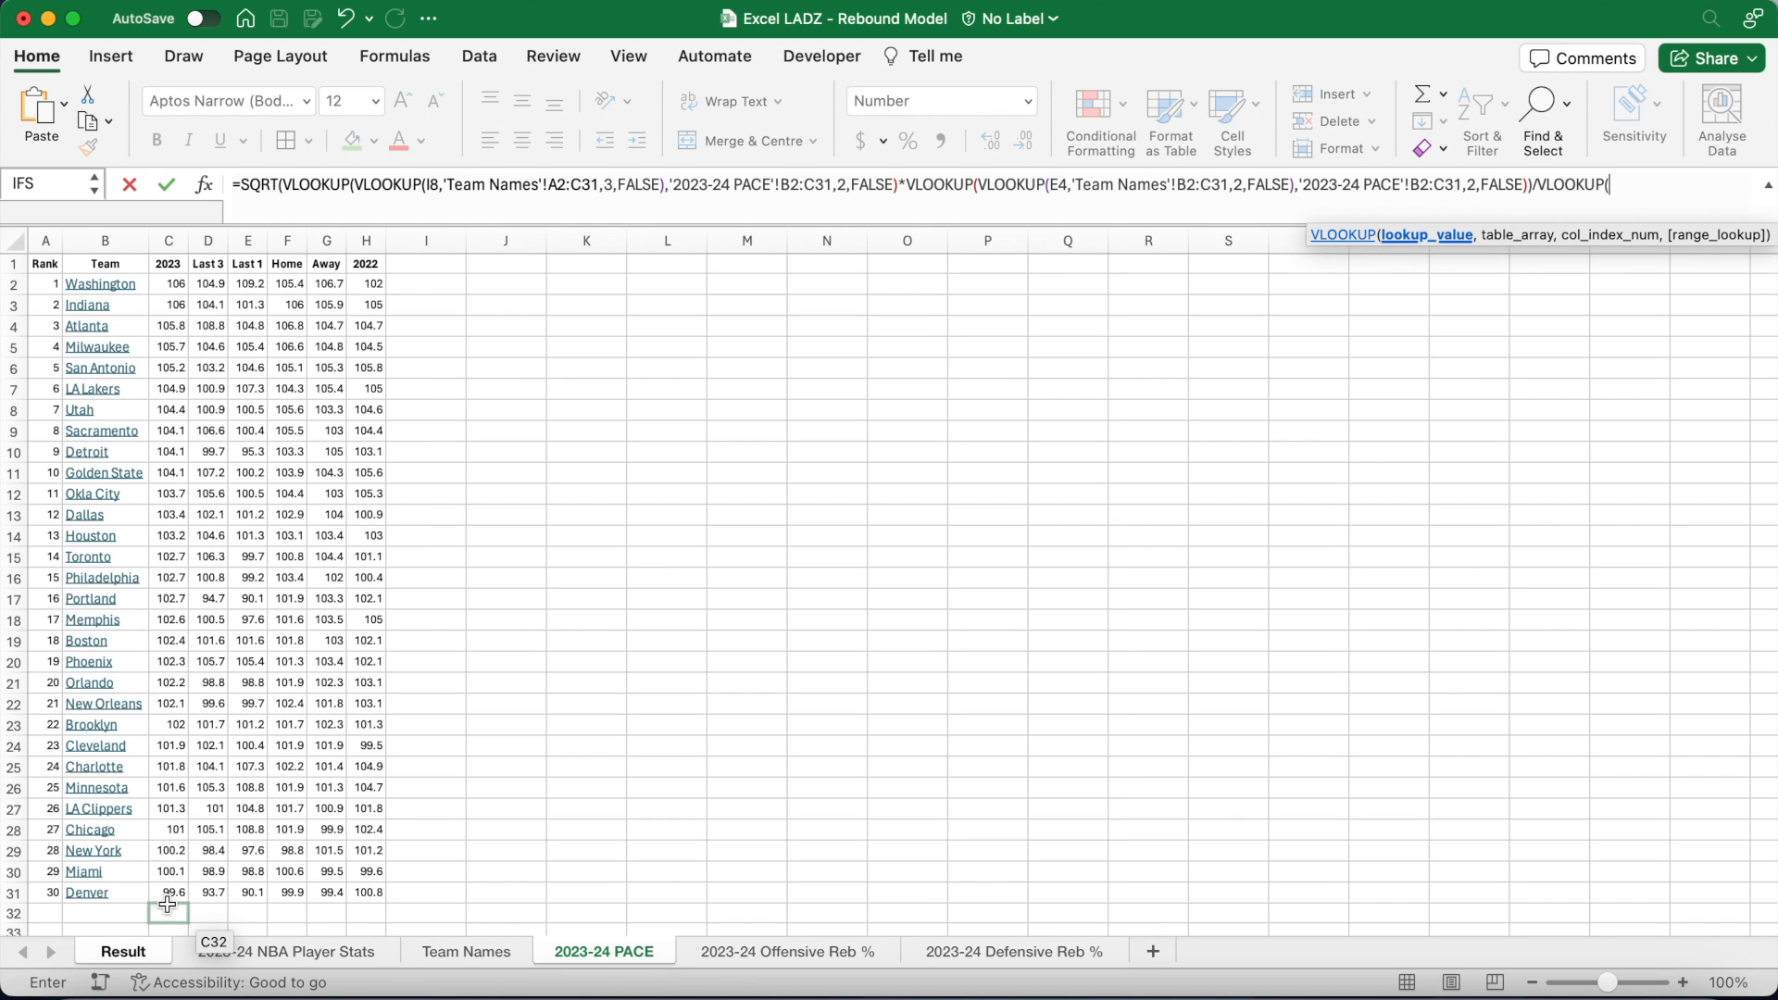
pyautogui.write("VLOOKUP(E4,'Team Names'!")
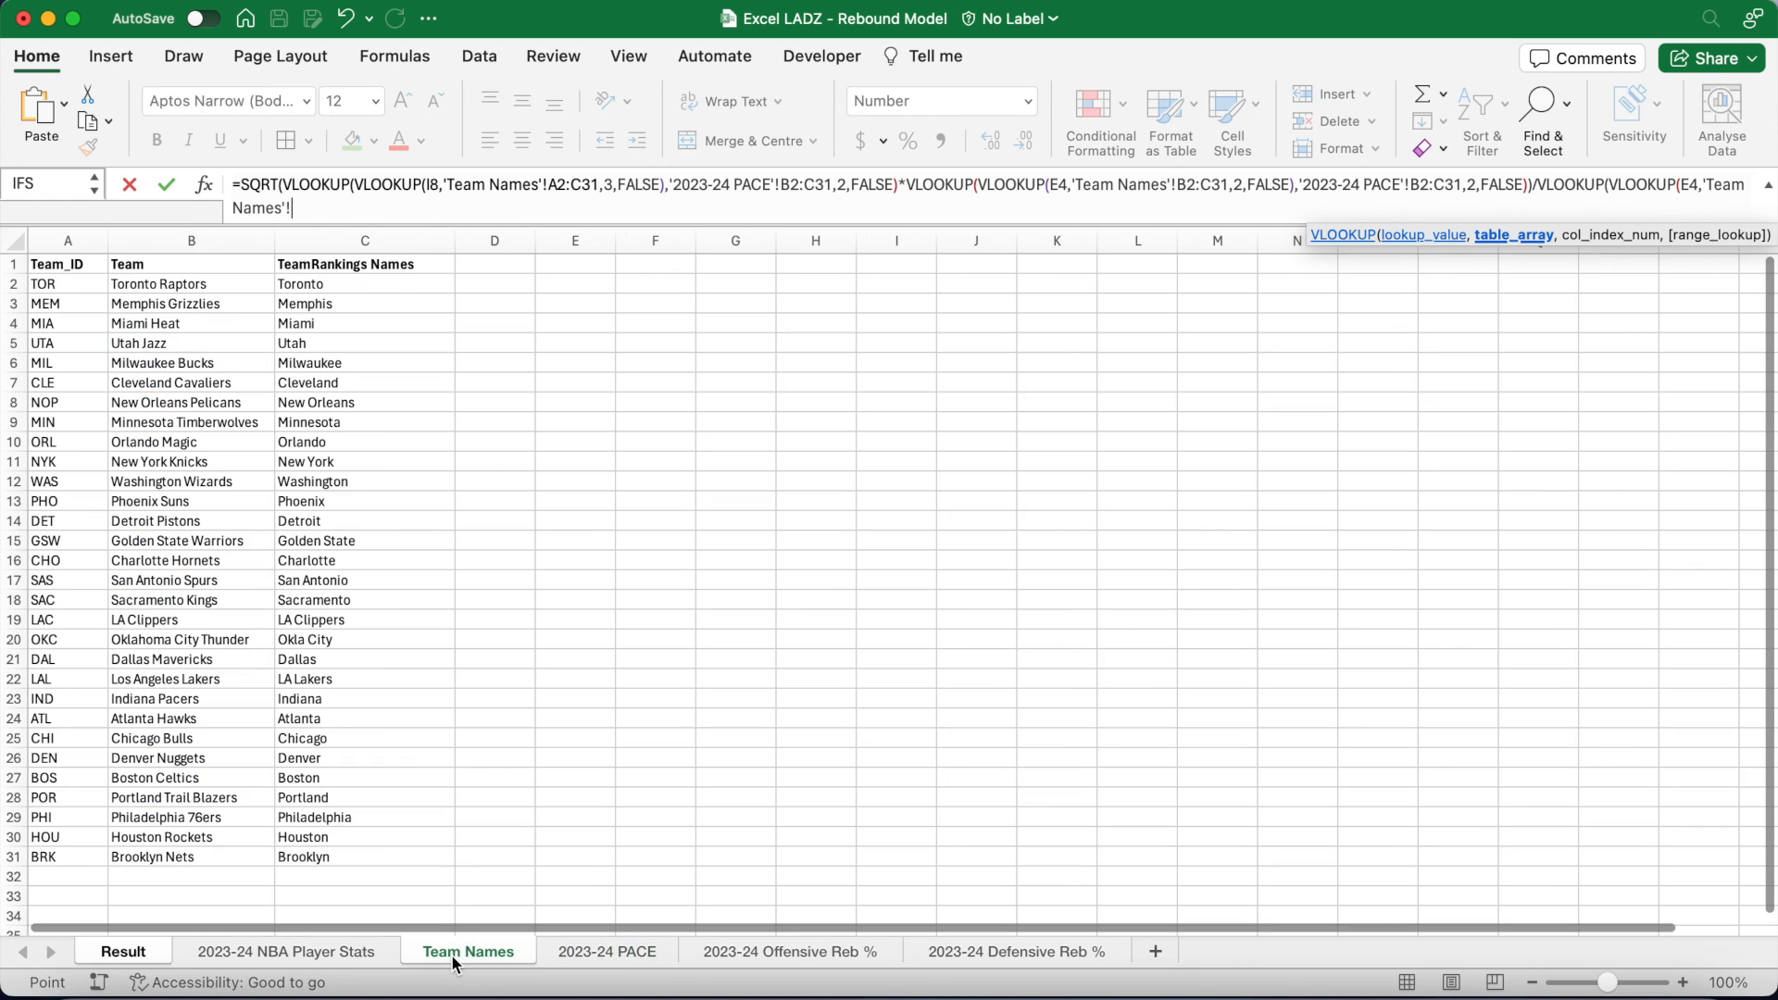
# Step: Complete the opposition-pace divisor using Team Names and 2023-24 PACE B2:C31, so J8 shows 1.03
pyautogui.click(454, 956)
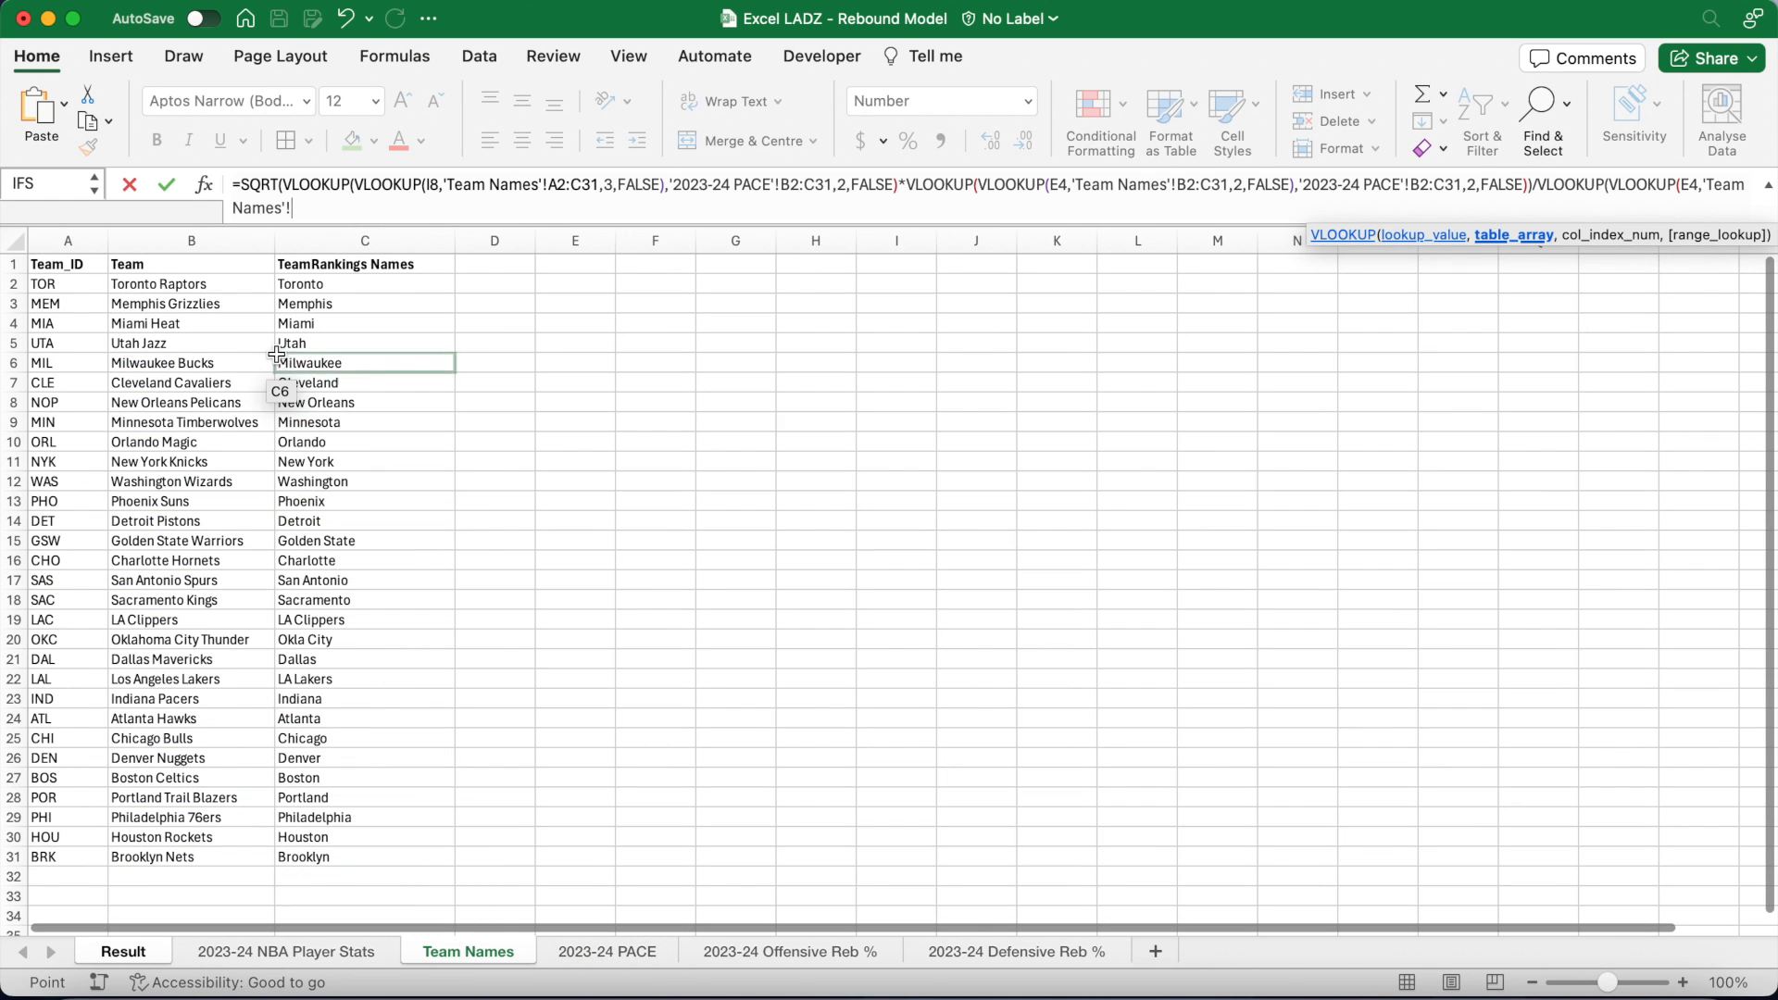
pyautogui.moveTo(238, 284); pyautogui.dragTo(324, 857)
pyautogui.write(',2,FALSE),')
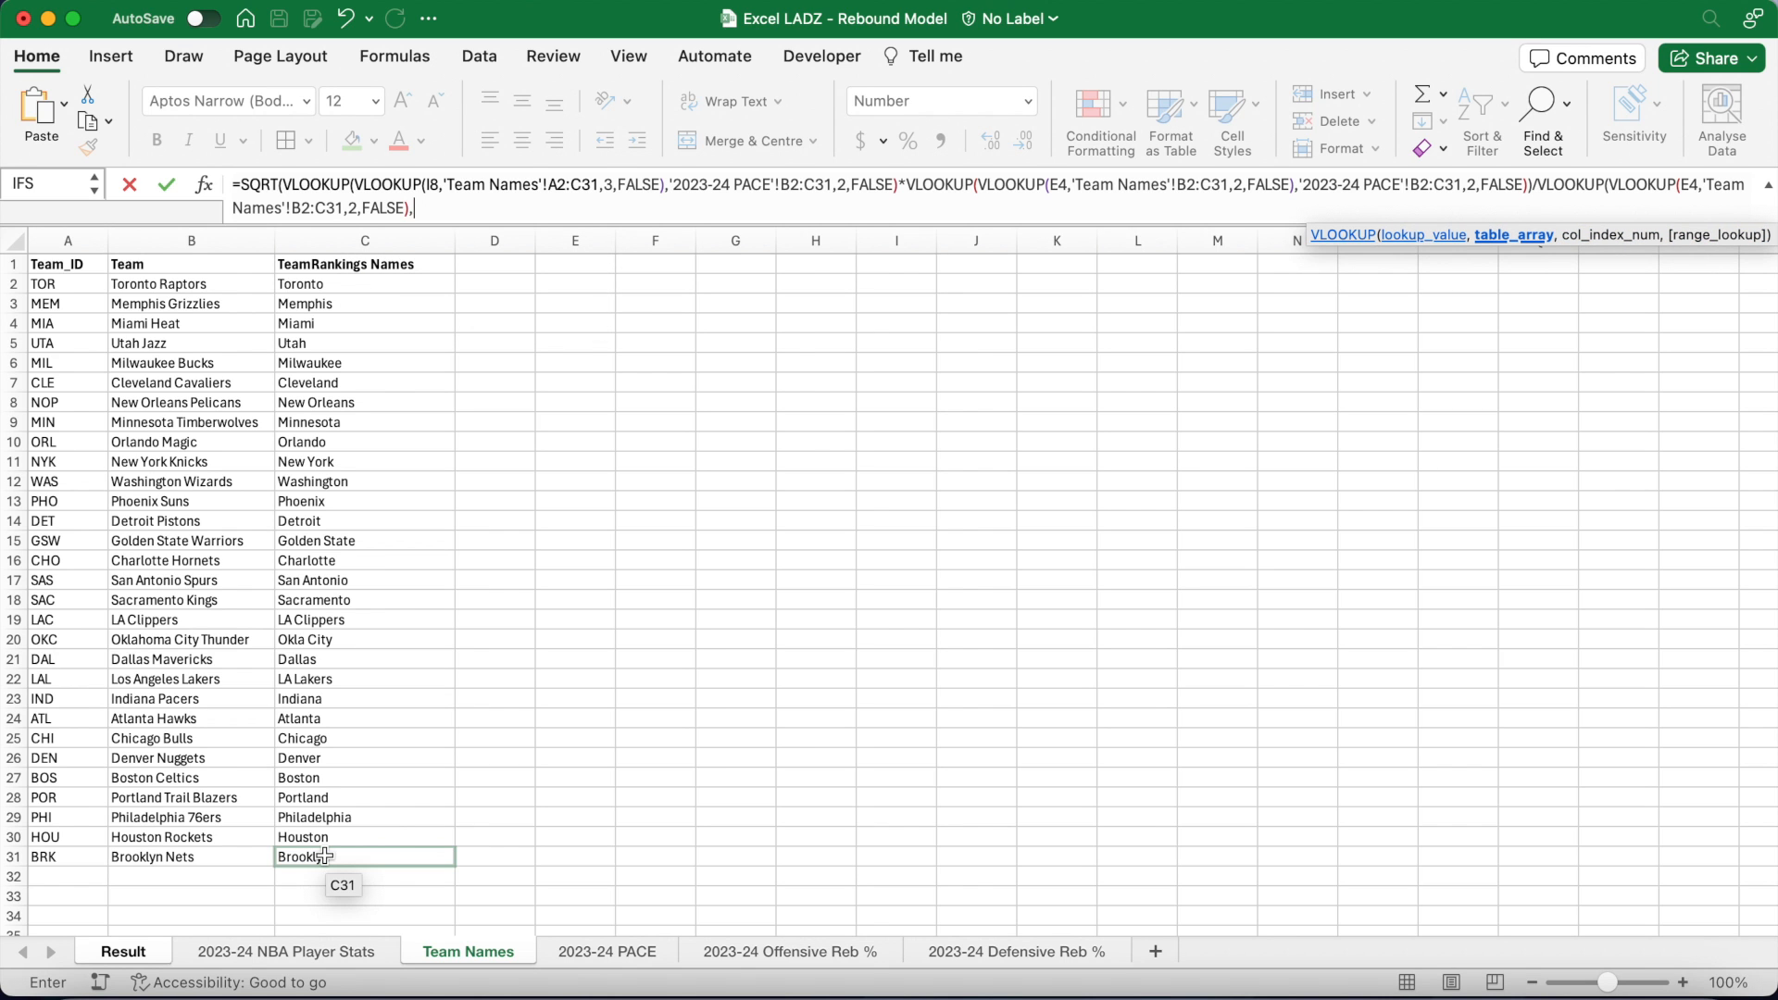
pyautogui.click(597, 952)
pyautogui.moveTo(135, 285); pyautogui.dragTo(176, 892)
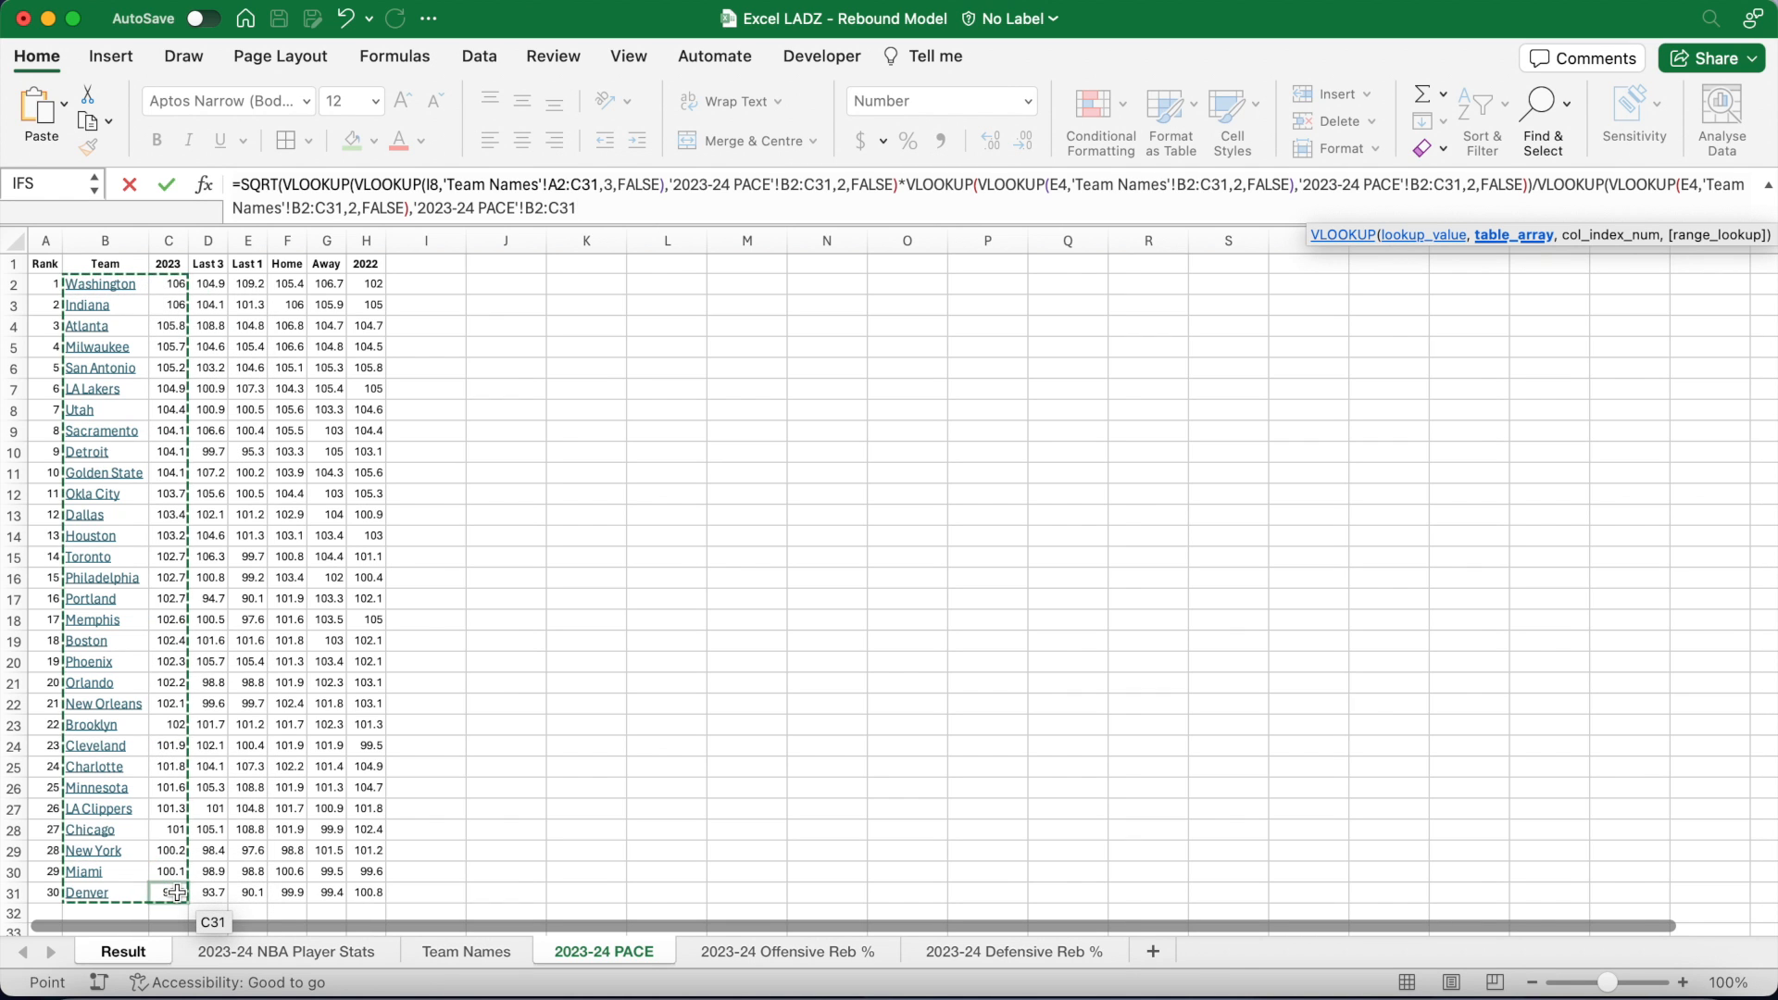
pyautogui.write(',2,')
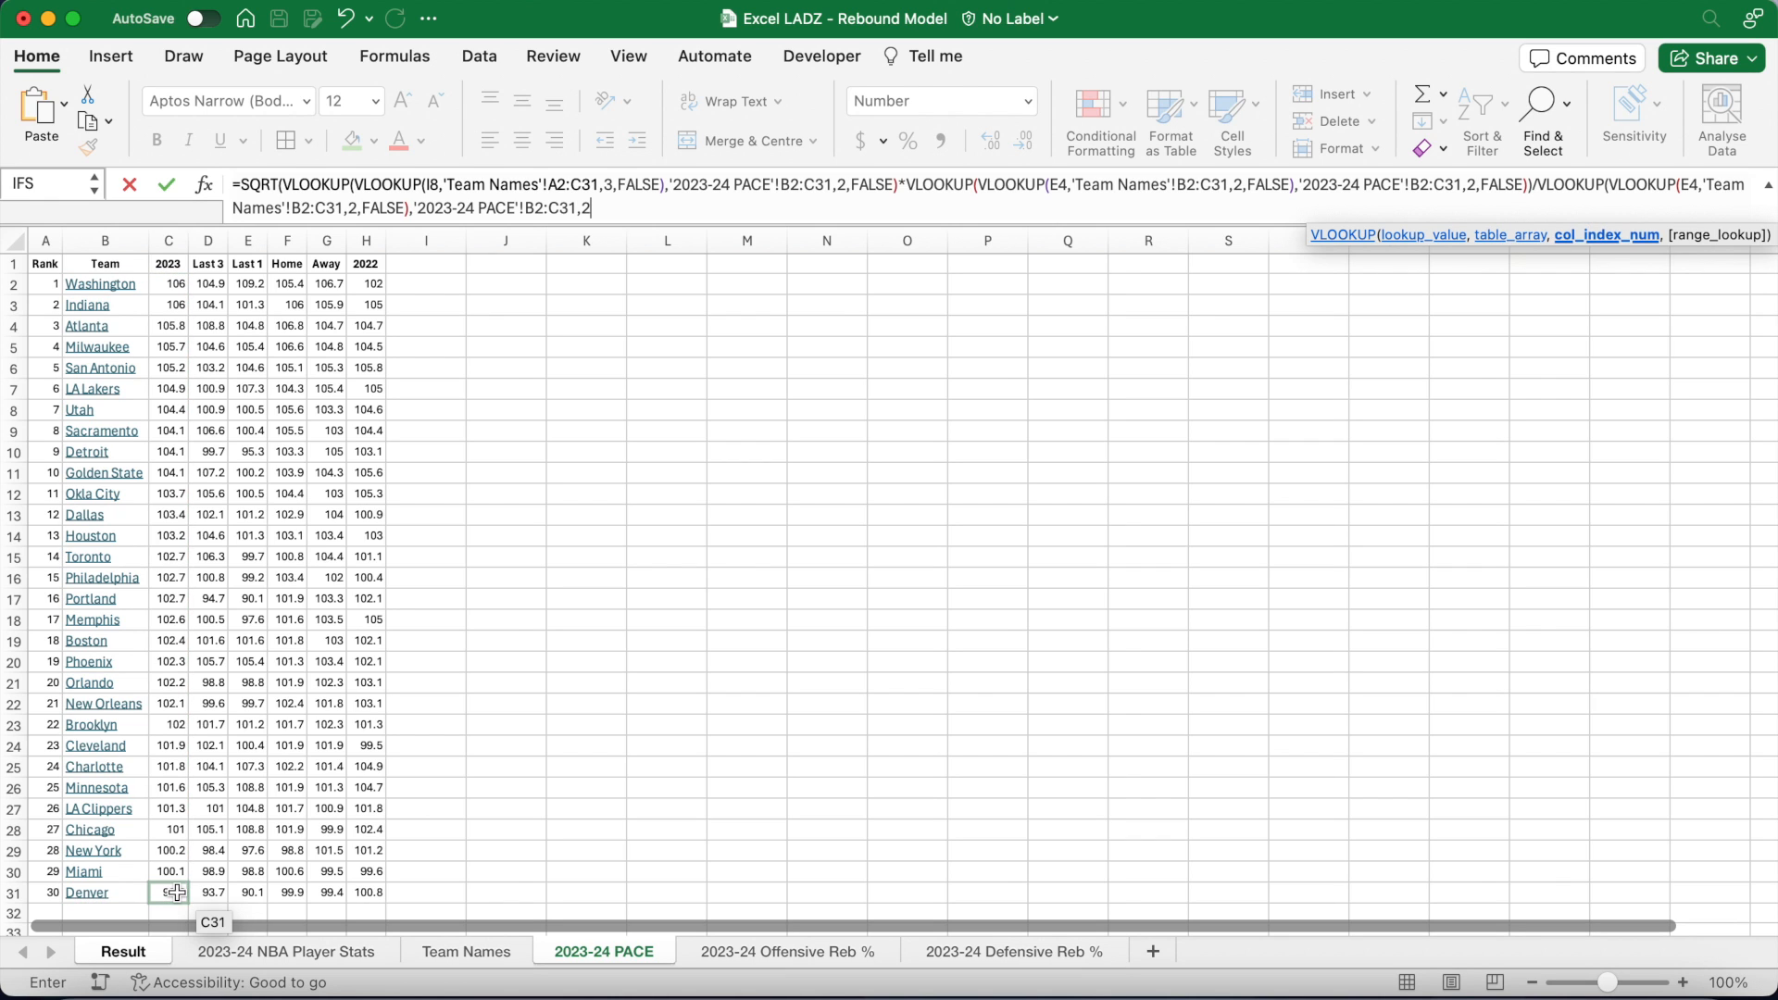
pyautogui.write('FALSE')
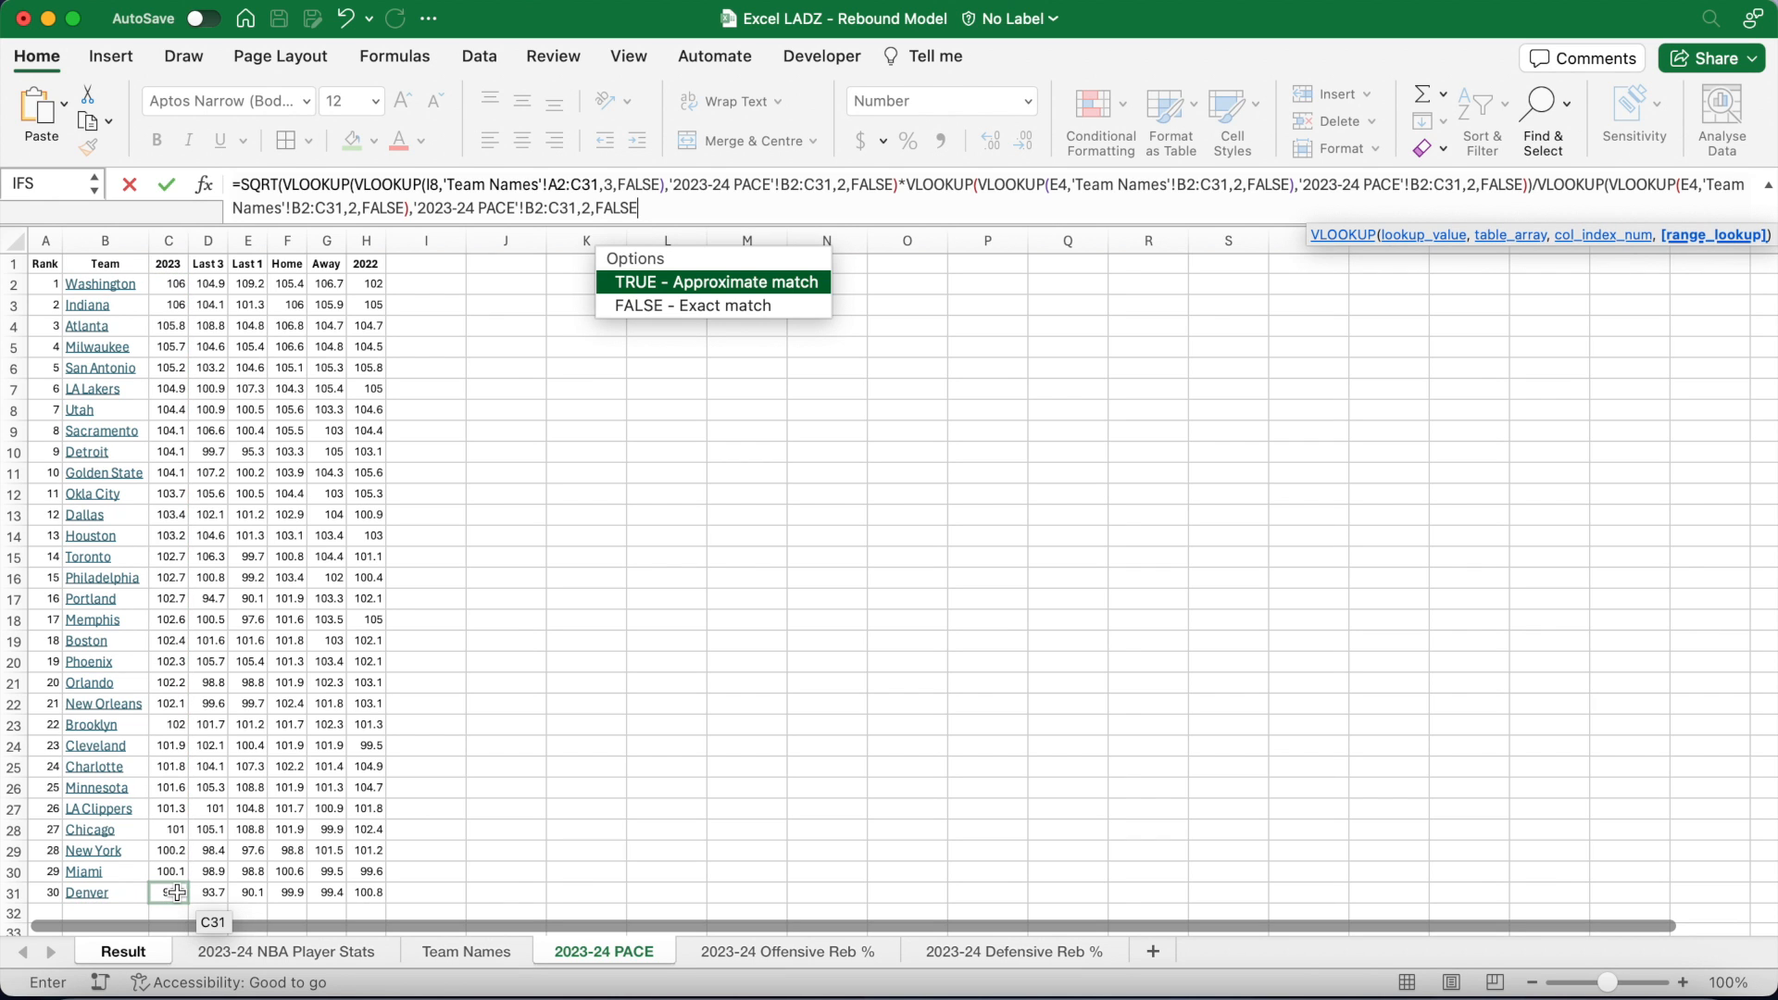
pyautogui.write(')')
pyautogui.press('Return')
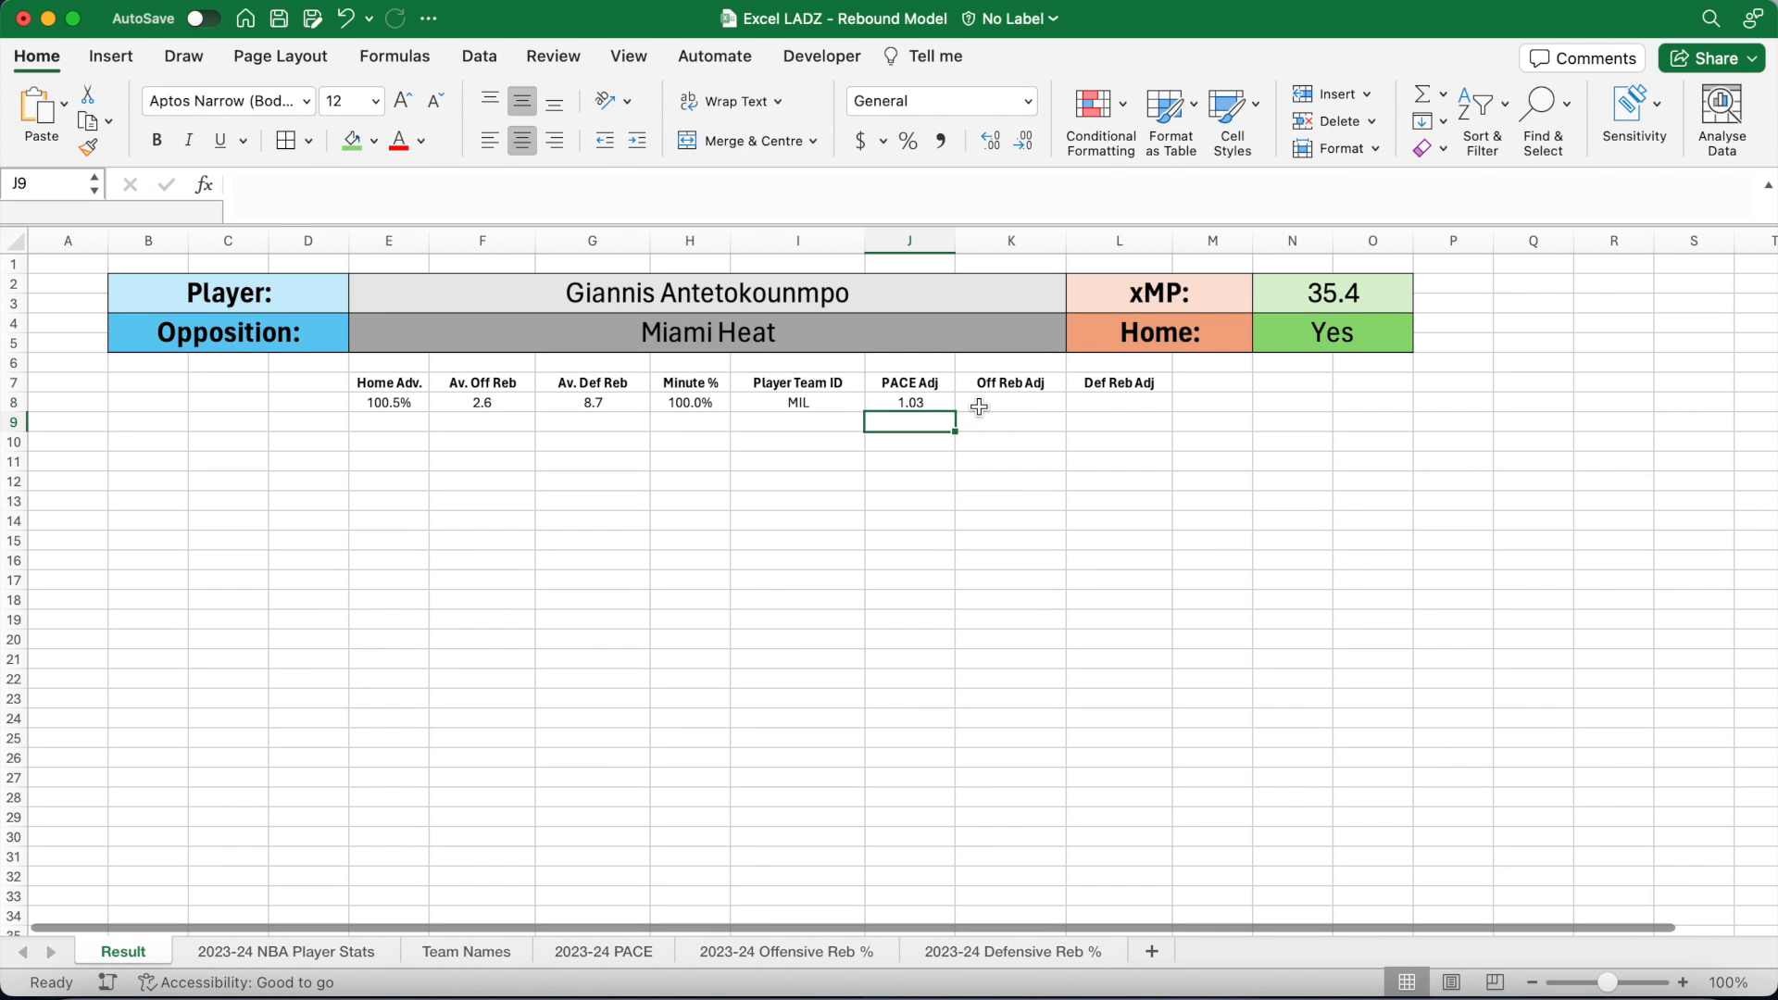
pyautogui.click(1004, 406)
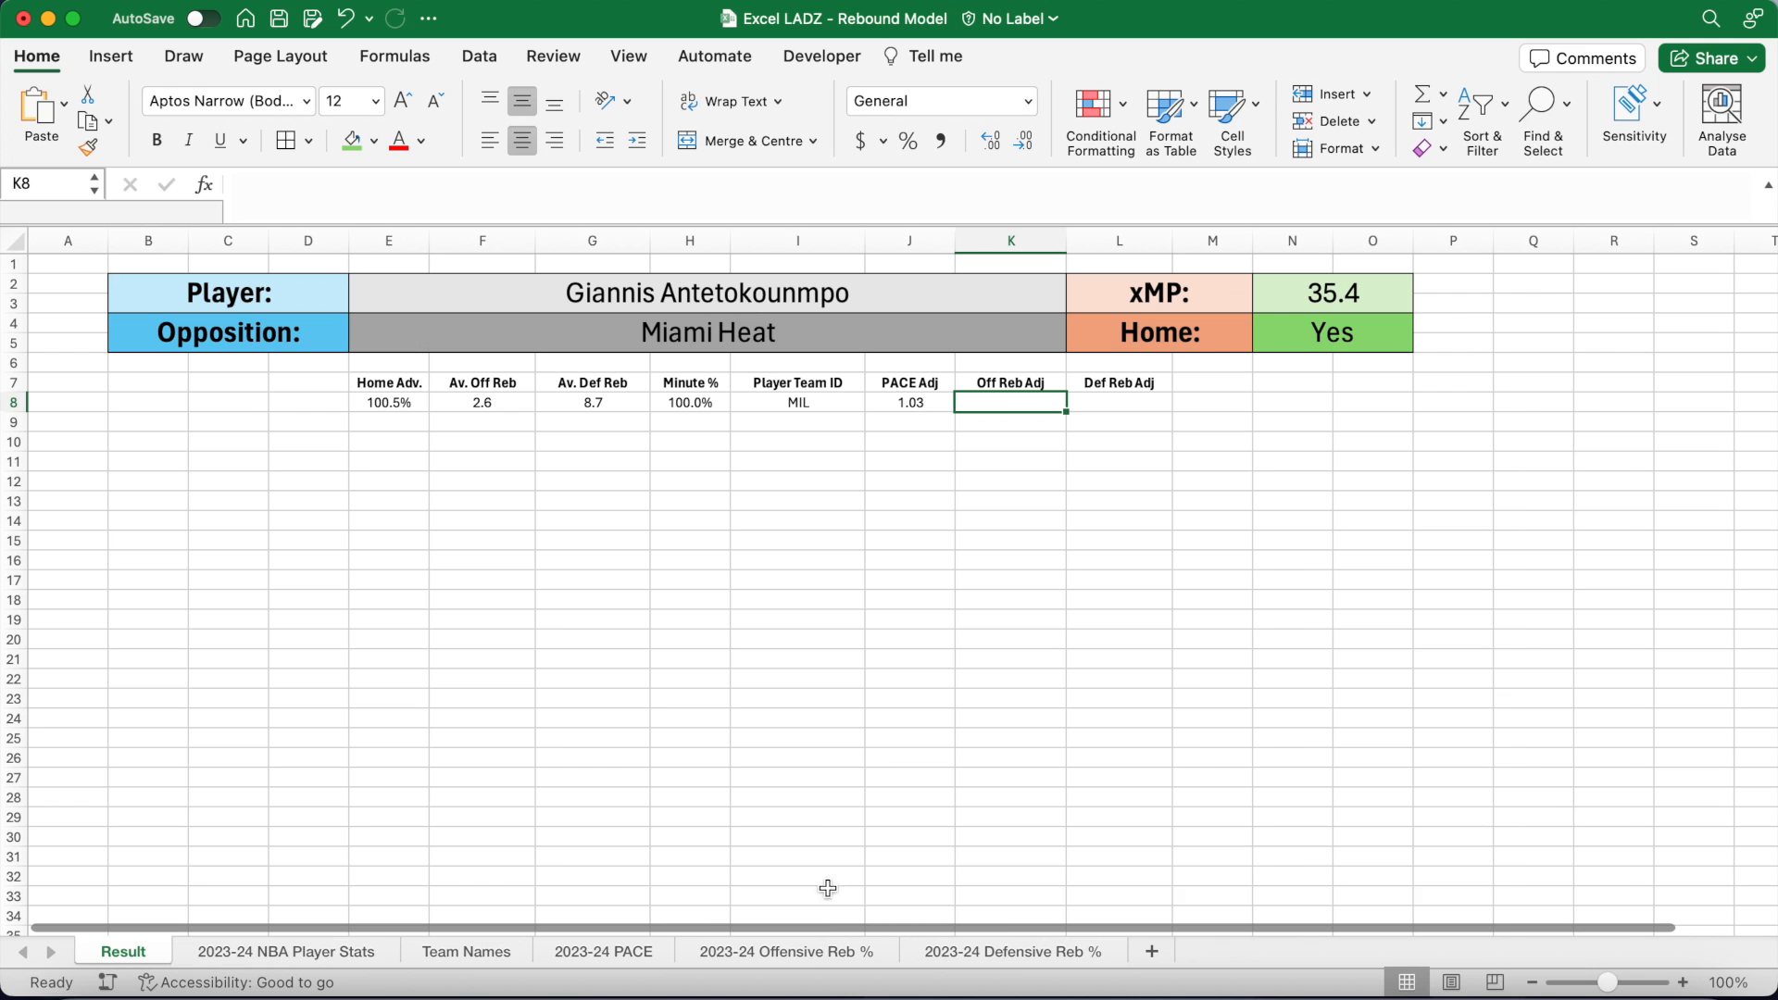
# Step: On the 2023-24 Offensive Reb % sheet, add a bold 'Average:' label in B33
pyautogui.click(815, 951)
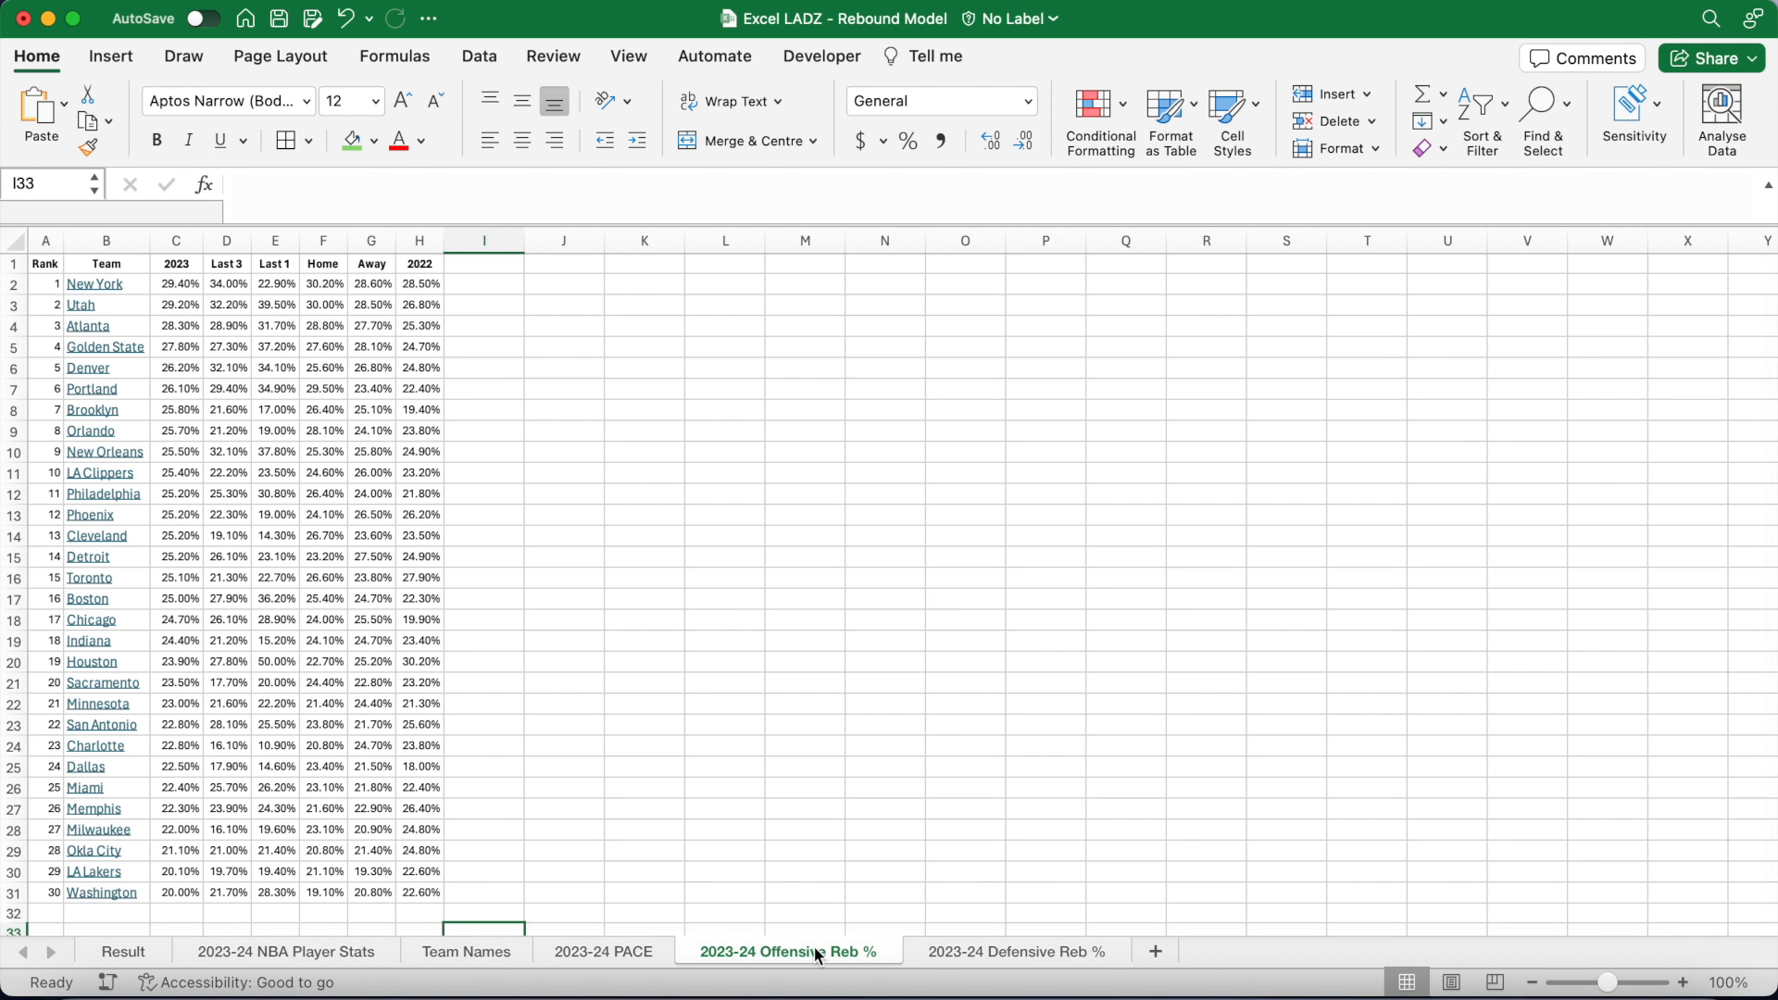
pyautogui.moveTo(183, 285); pyautogui.dragTo(183, 896)
pyautogui.scroll(-5, 492, 724)
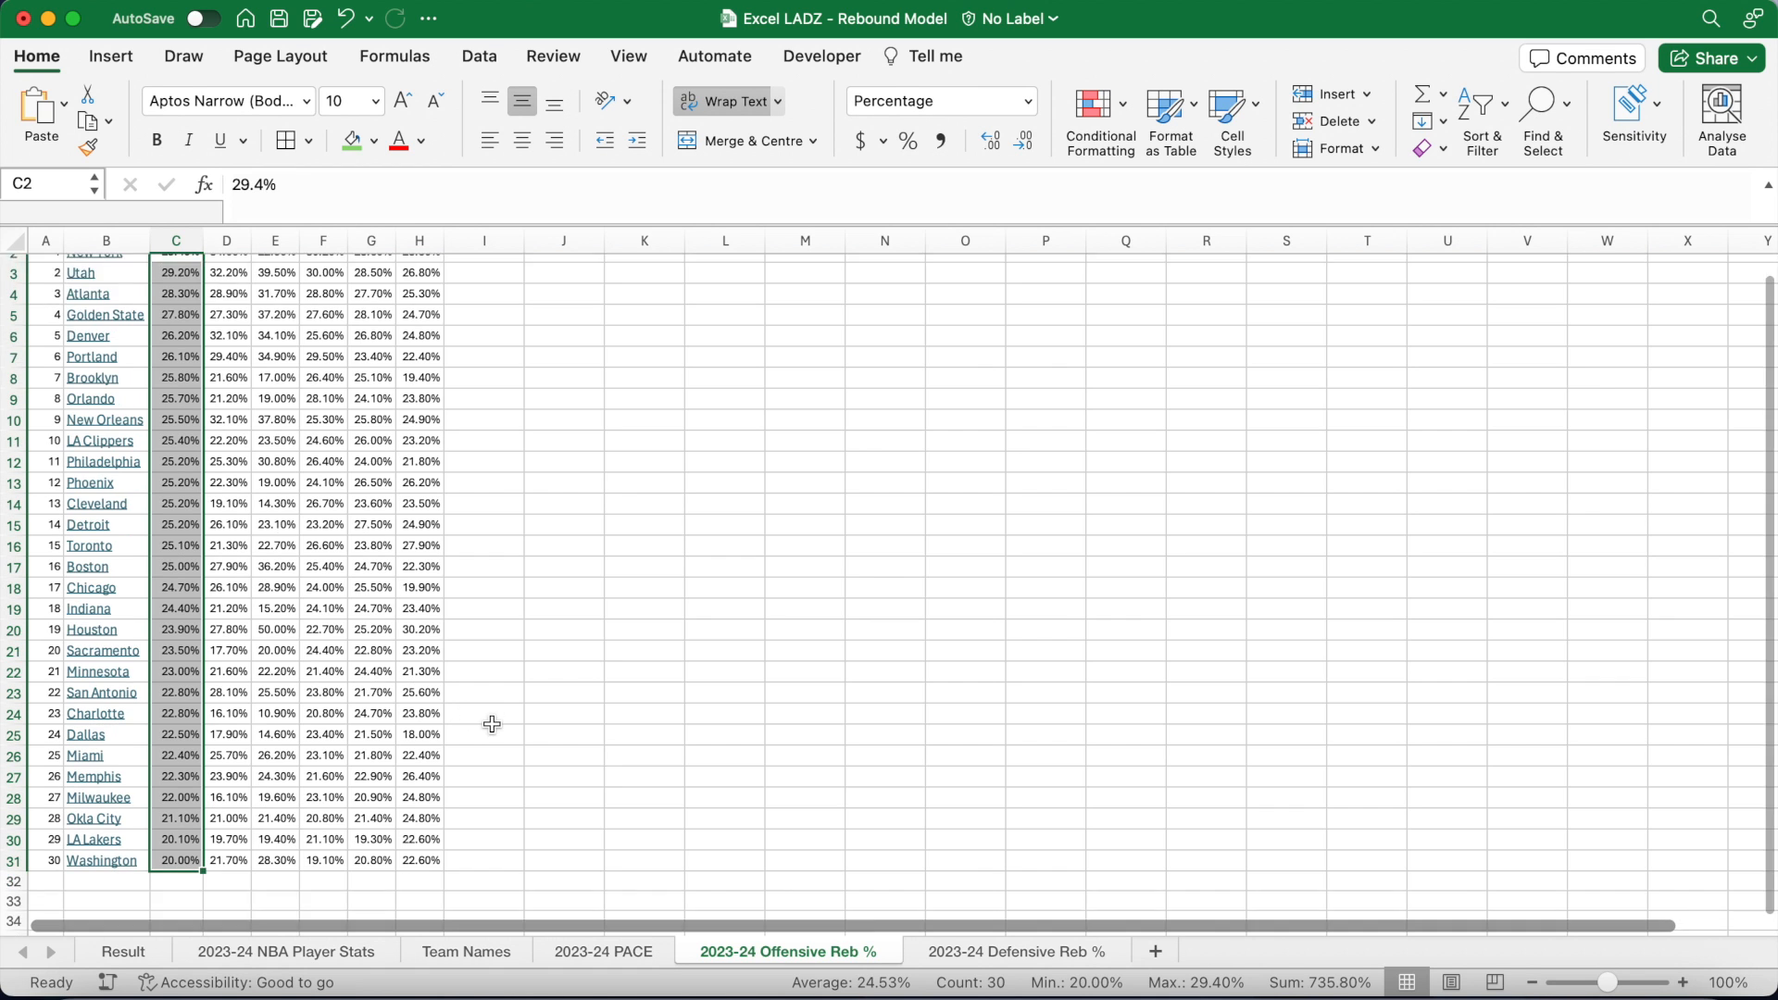
pyautogui.click(118, 752)
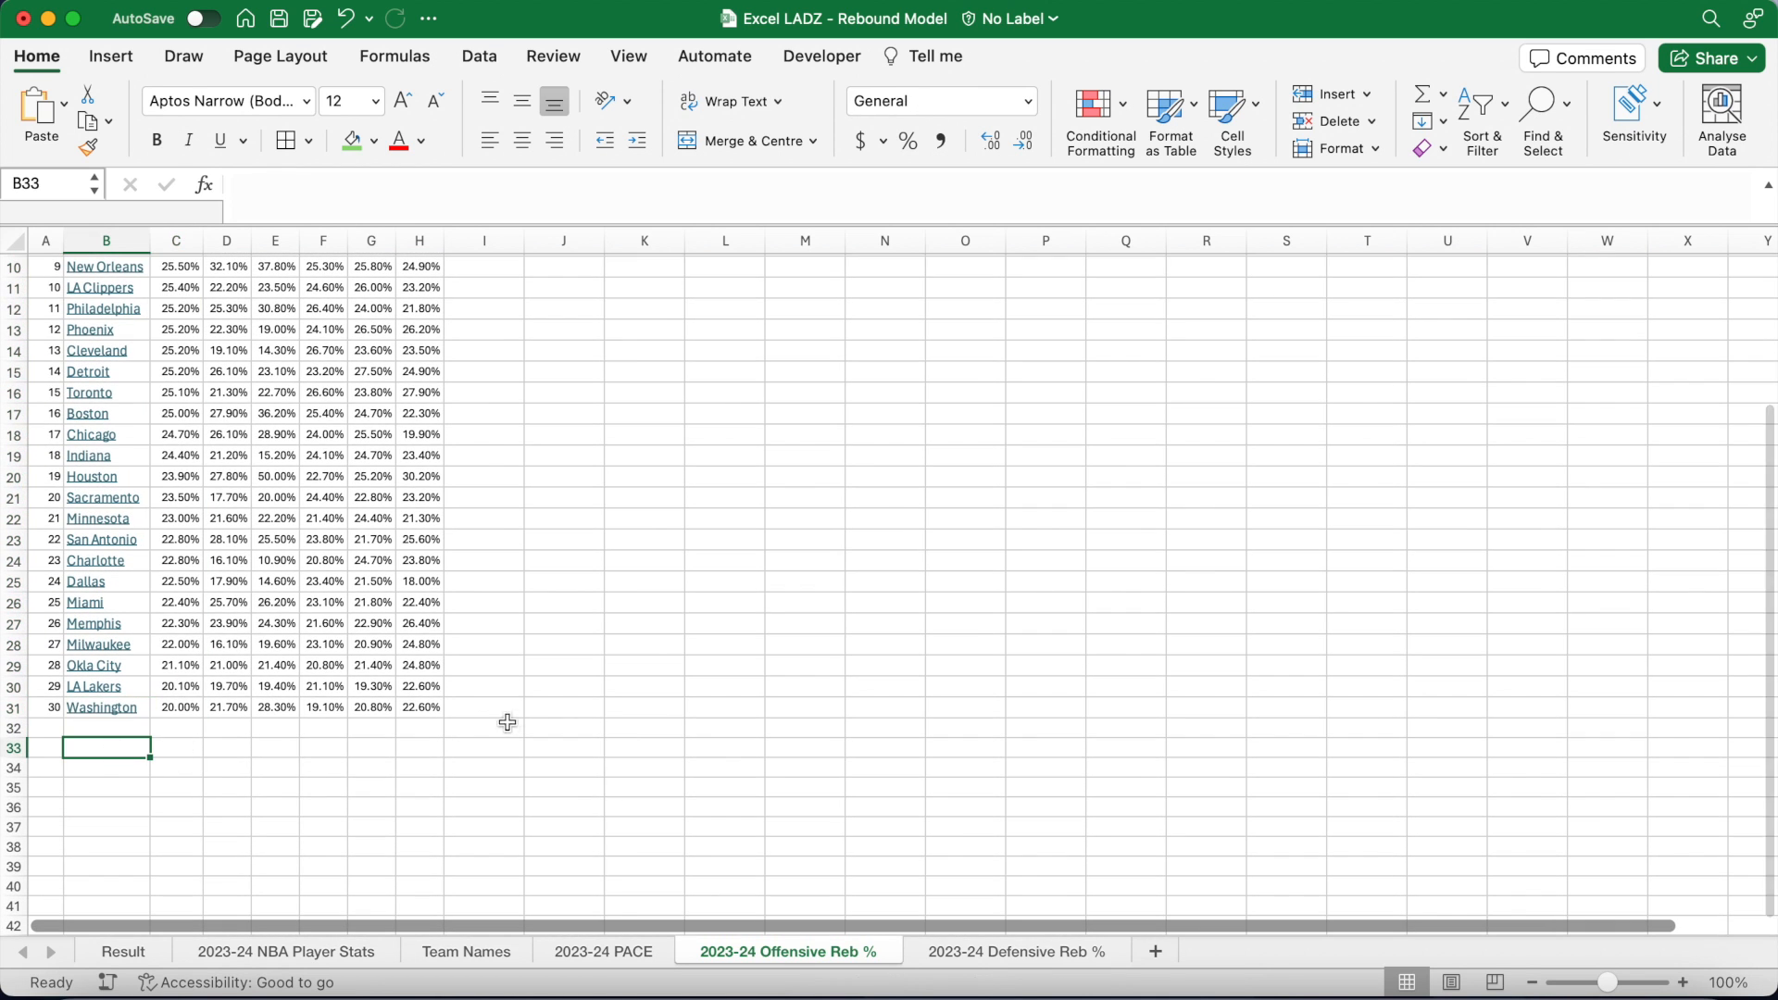
pyautogui.press('super+b')
pyautogui.write('Average:')
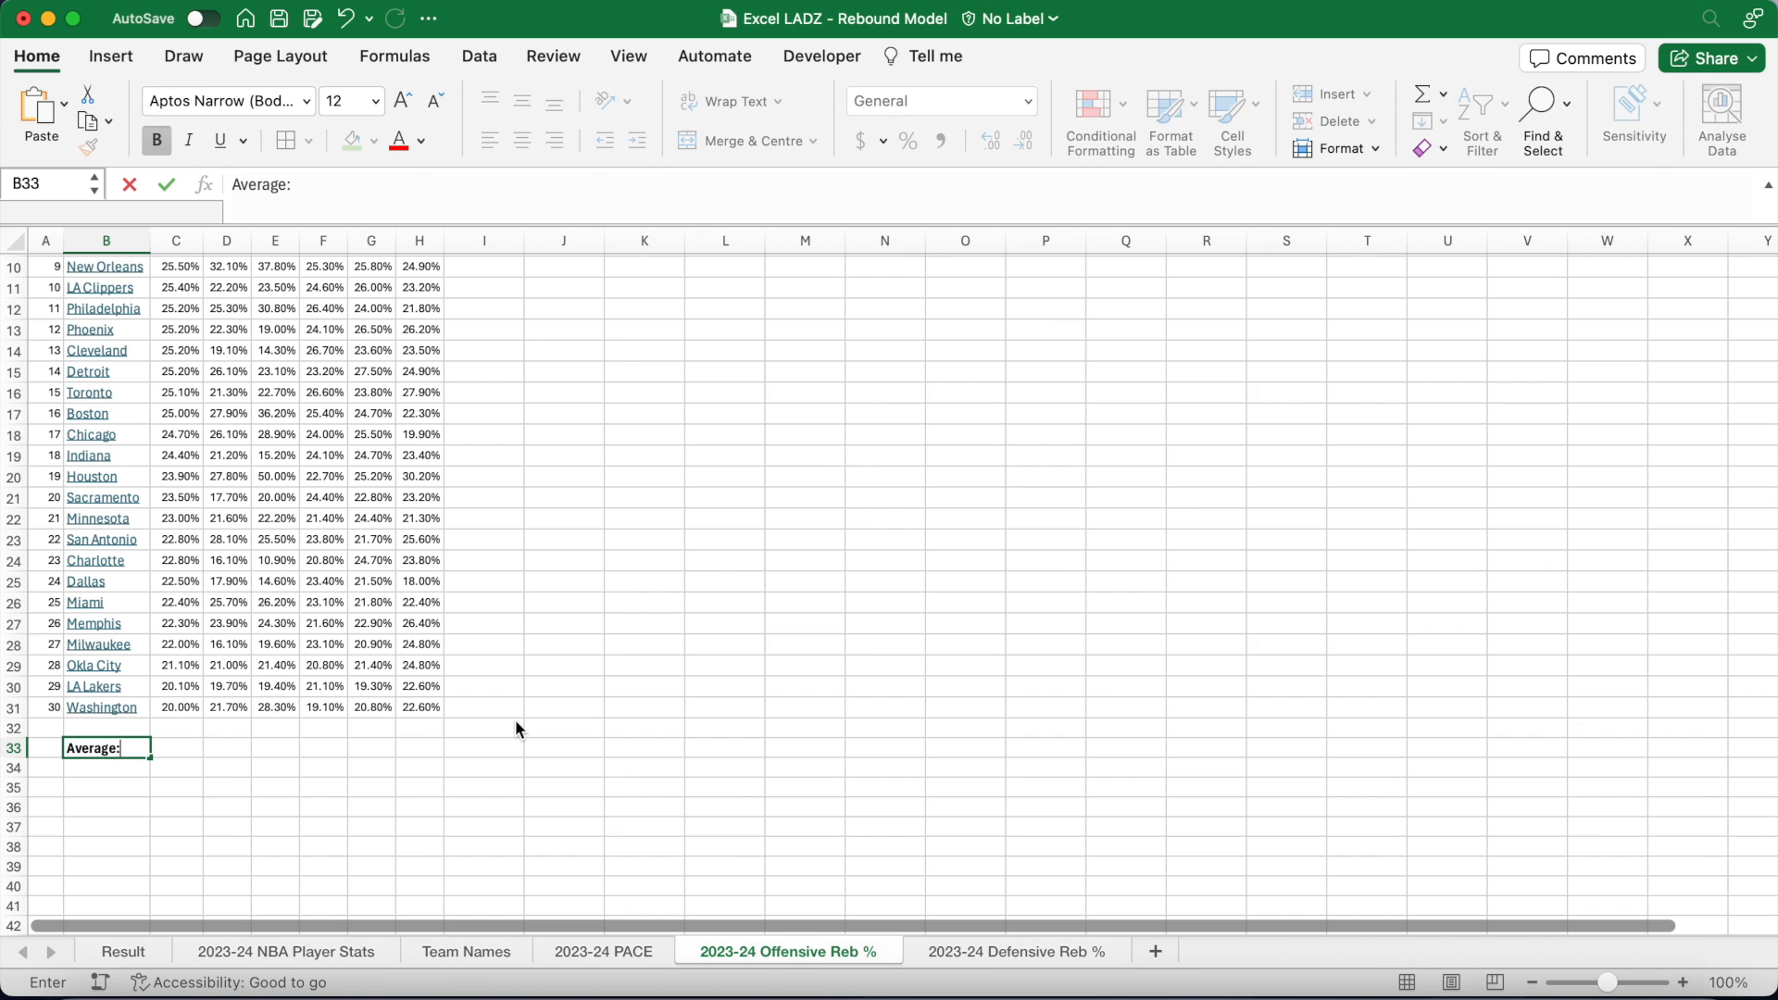
pyautogui.press('Tab')
# Step: Widen column C and enter =AVERAGE(C2:C31) in C33, giving 24.53%
pyautogui.moveTo(205, 233); pyautogui.dragTo(250, 233)
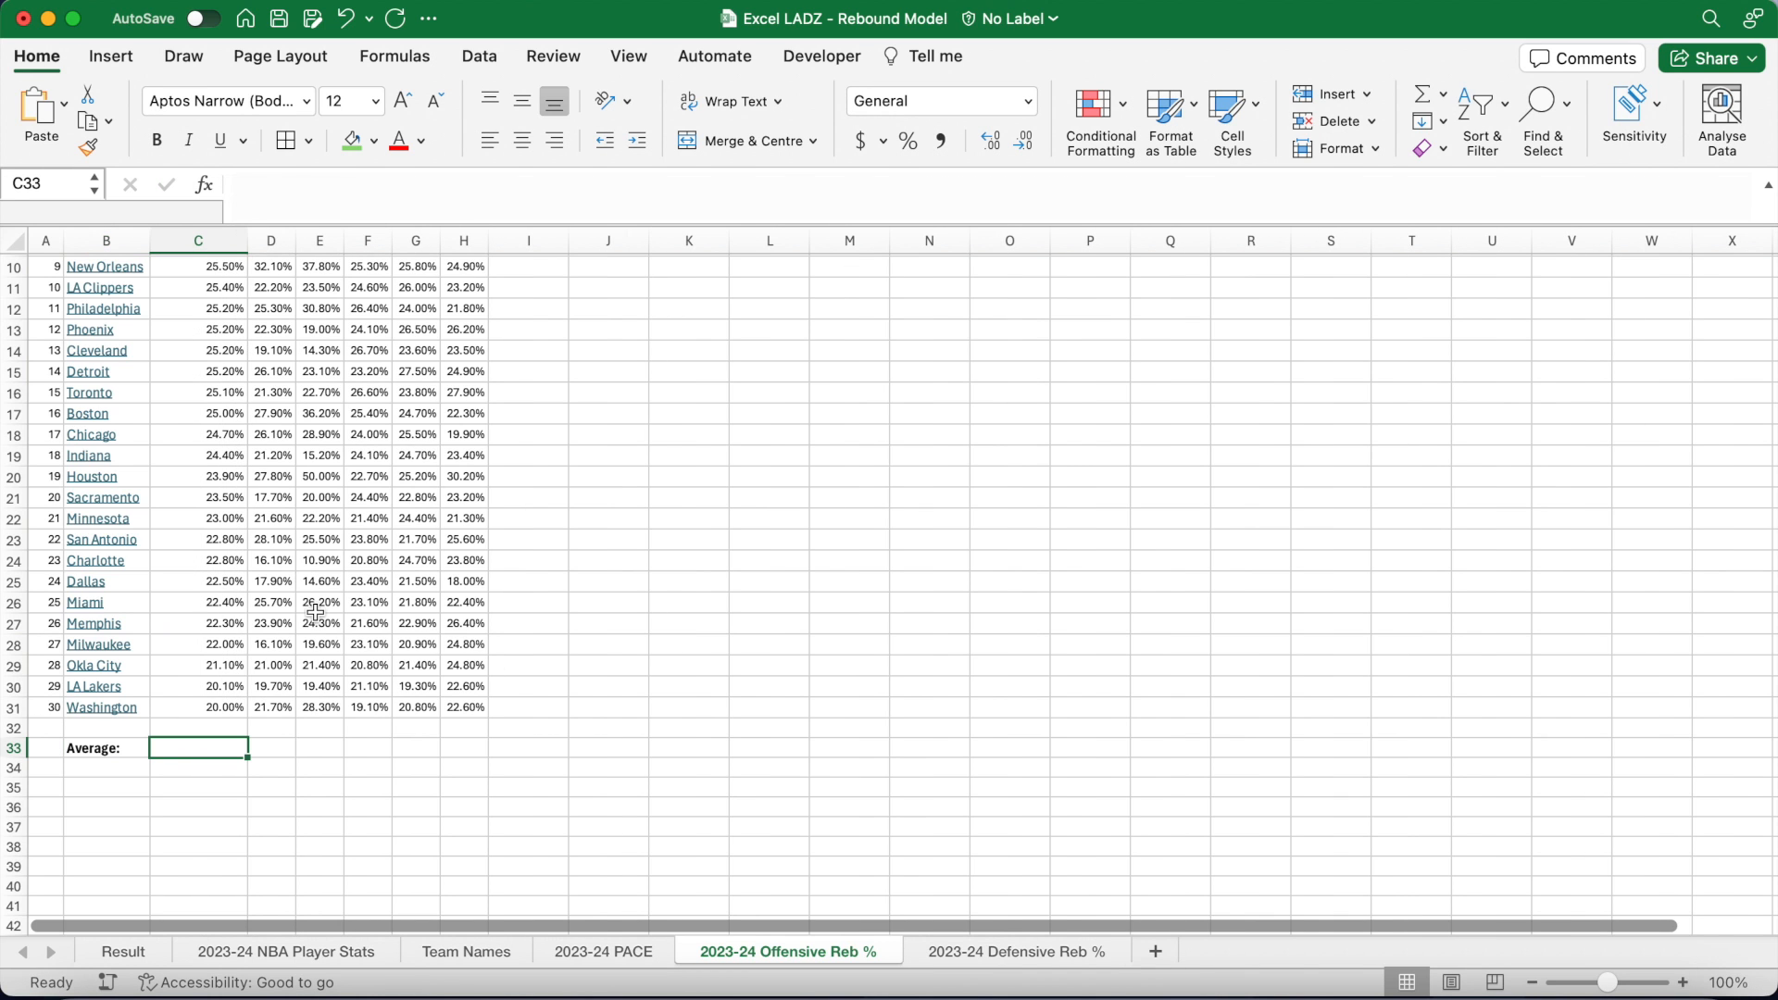
pyautogui.write('=AVERAGE(')
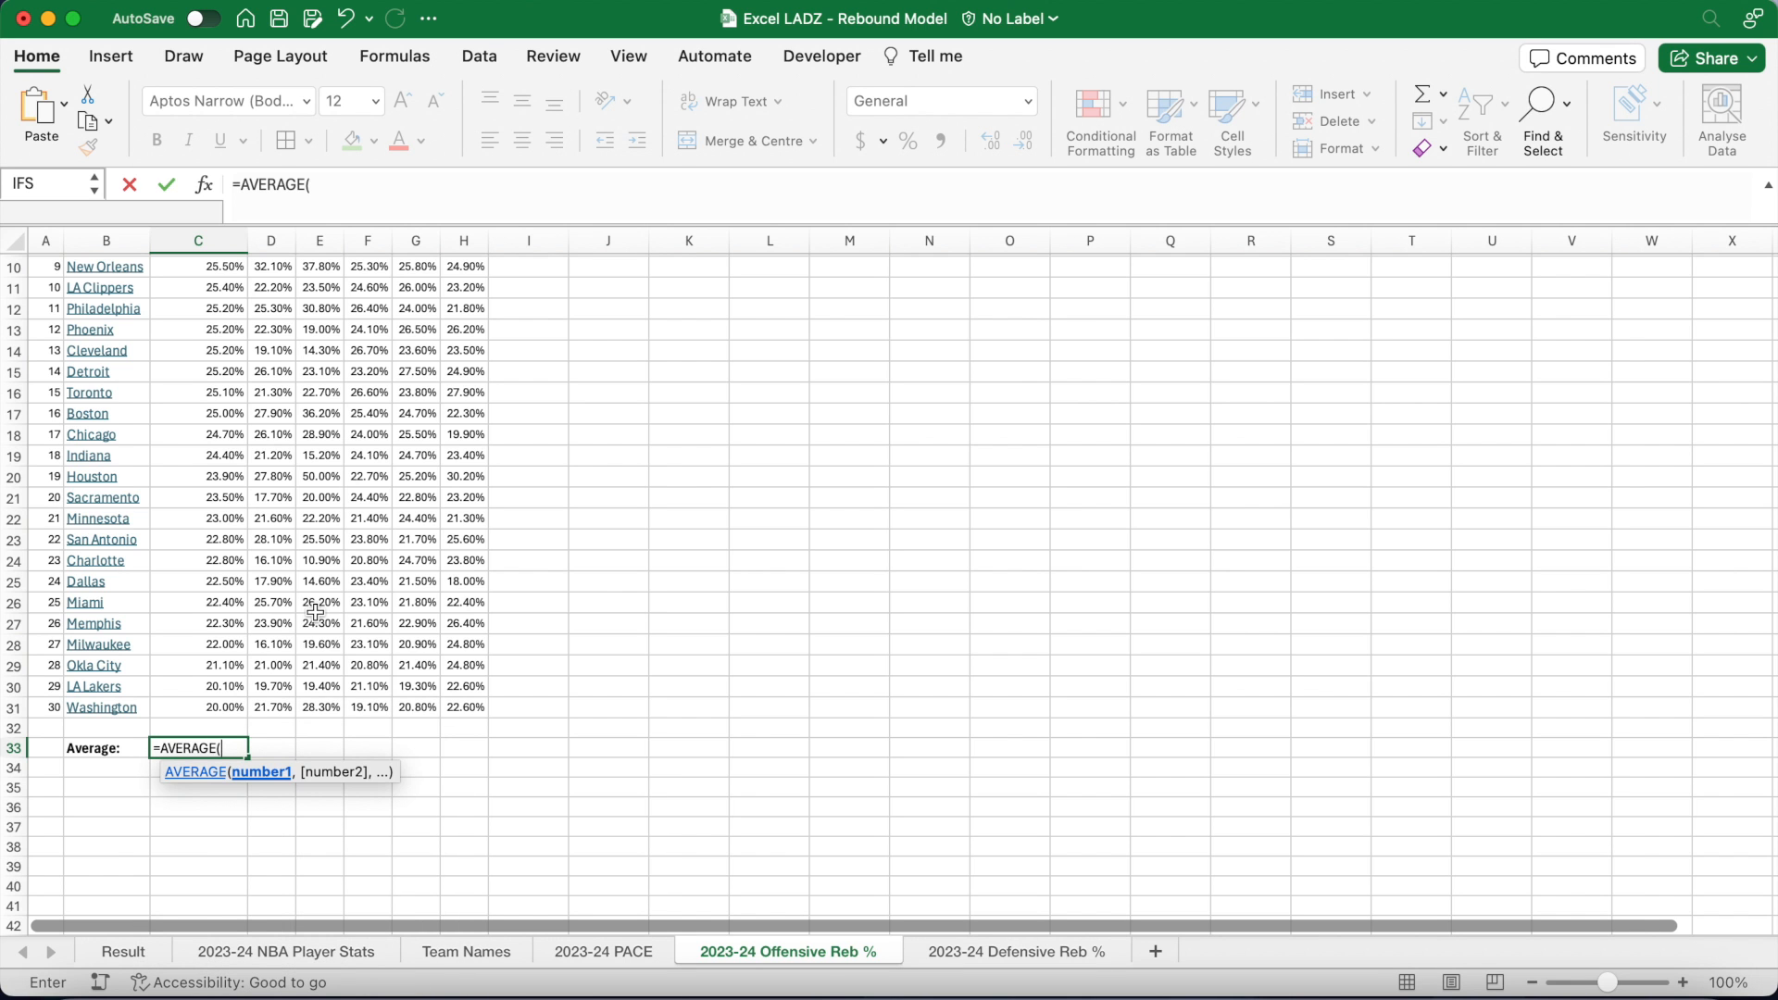
pyautogui.moveTo(231, 706); pyautogui.dragTo(204, 278)
pyautogui.write(')')
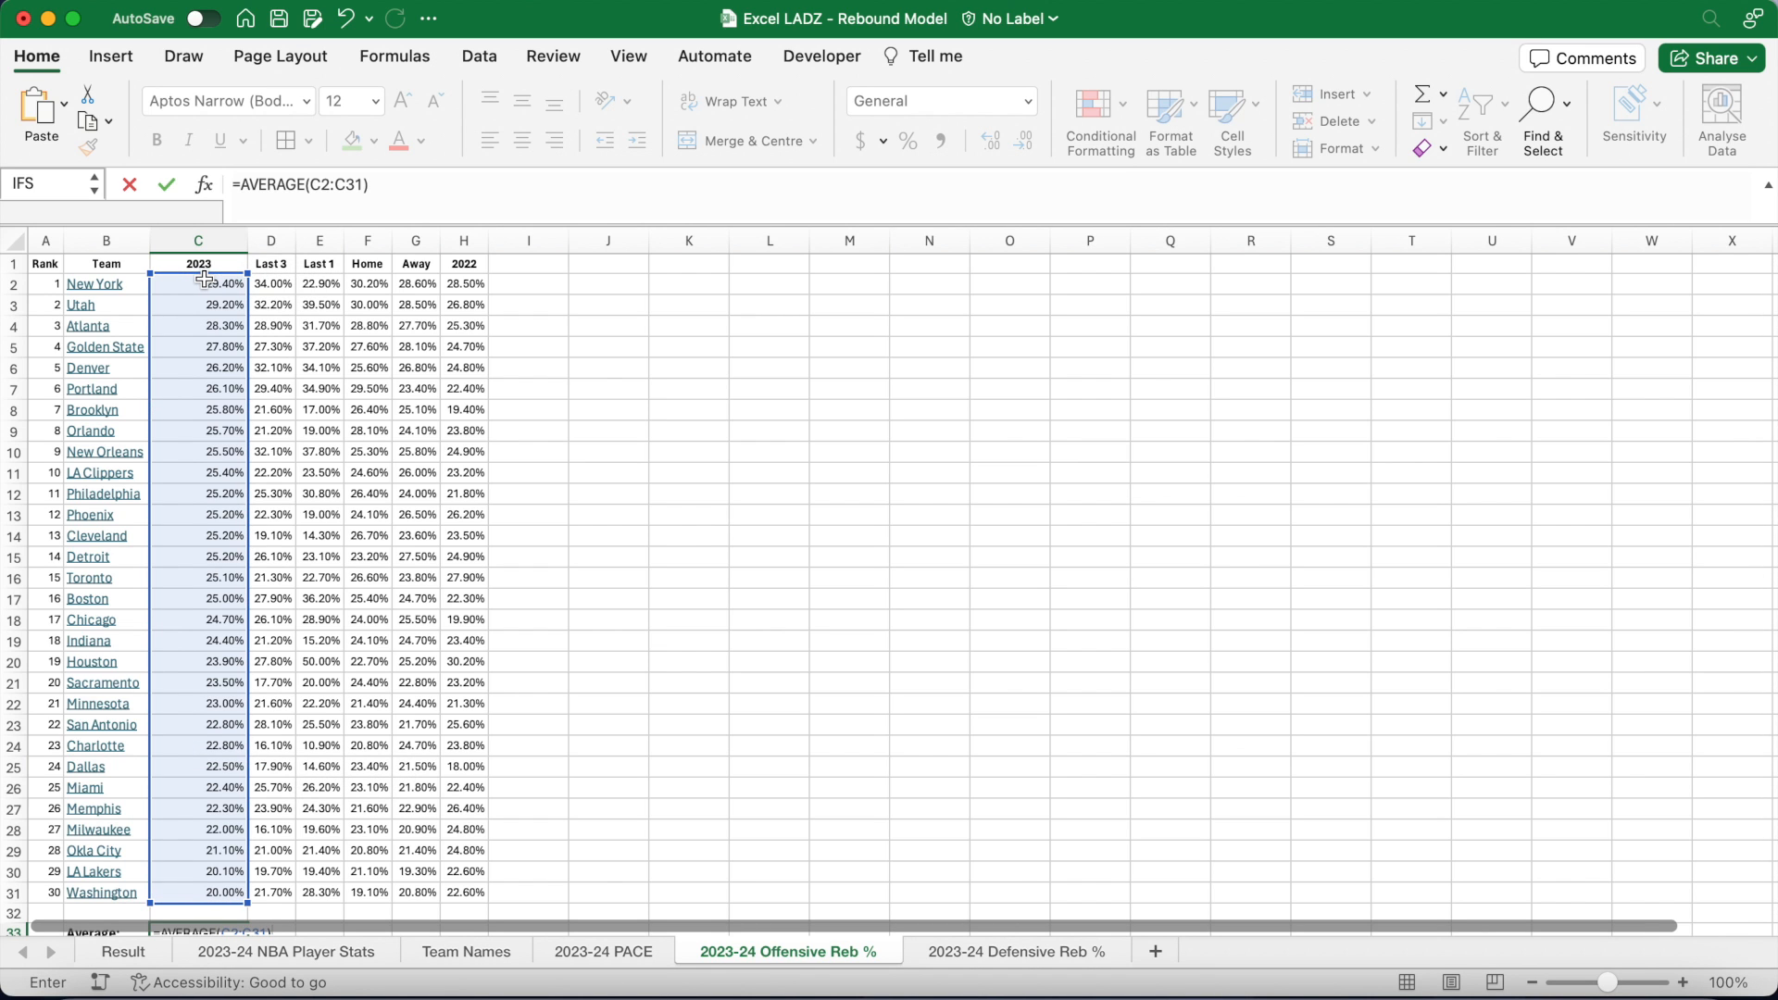
pyautogui.press('Return')
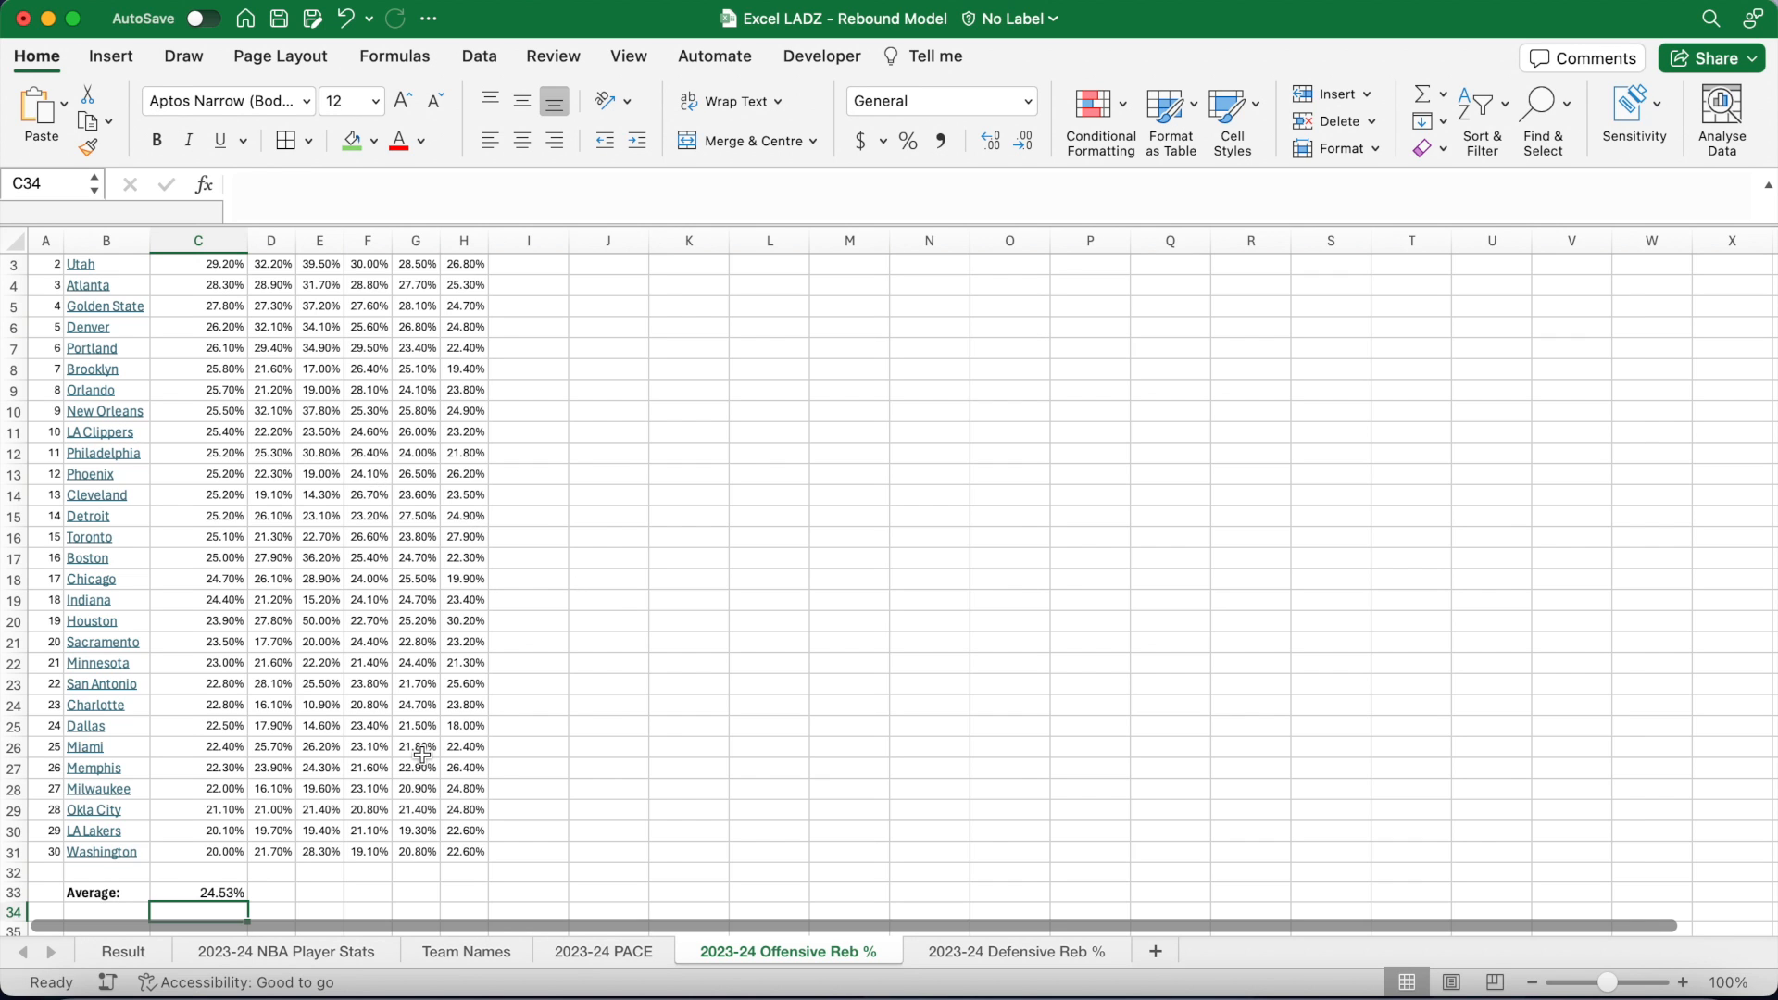
pyautogui.click(204, 891)
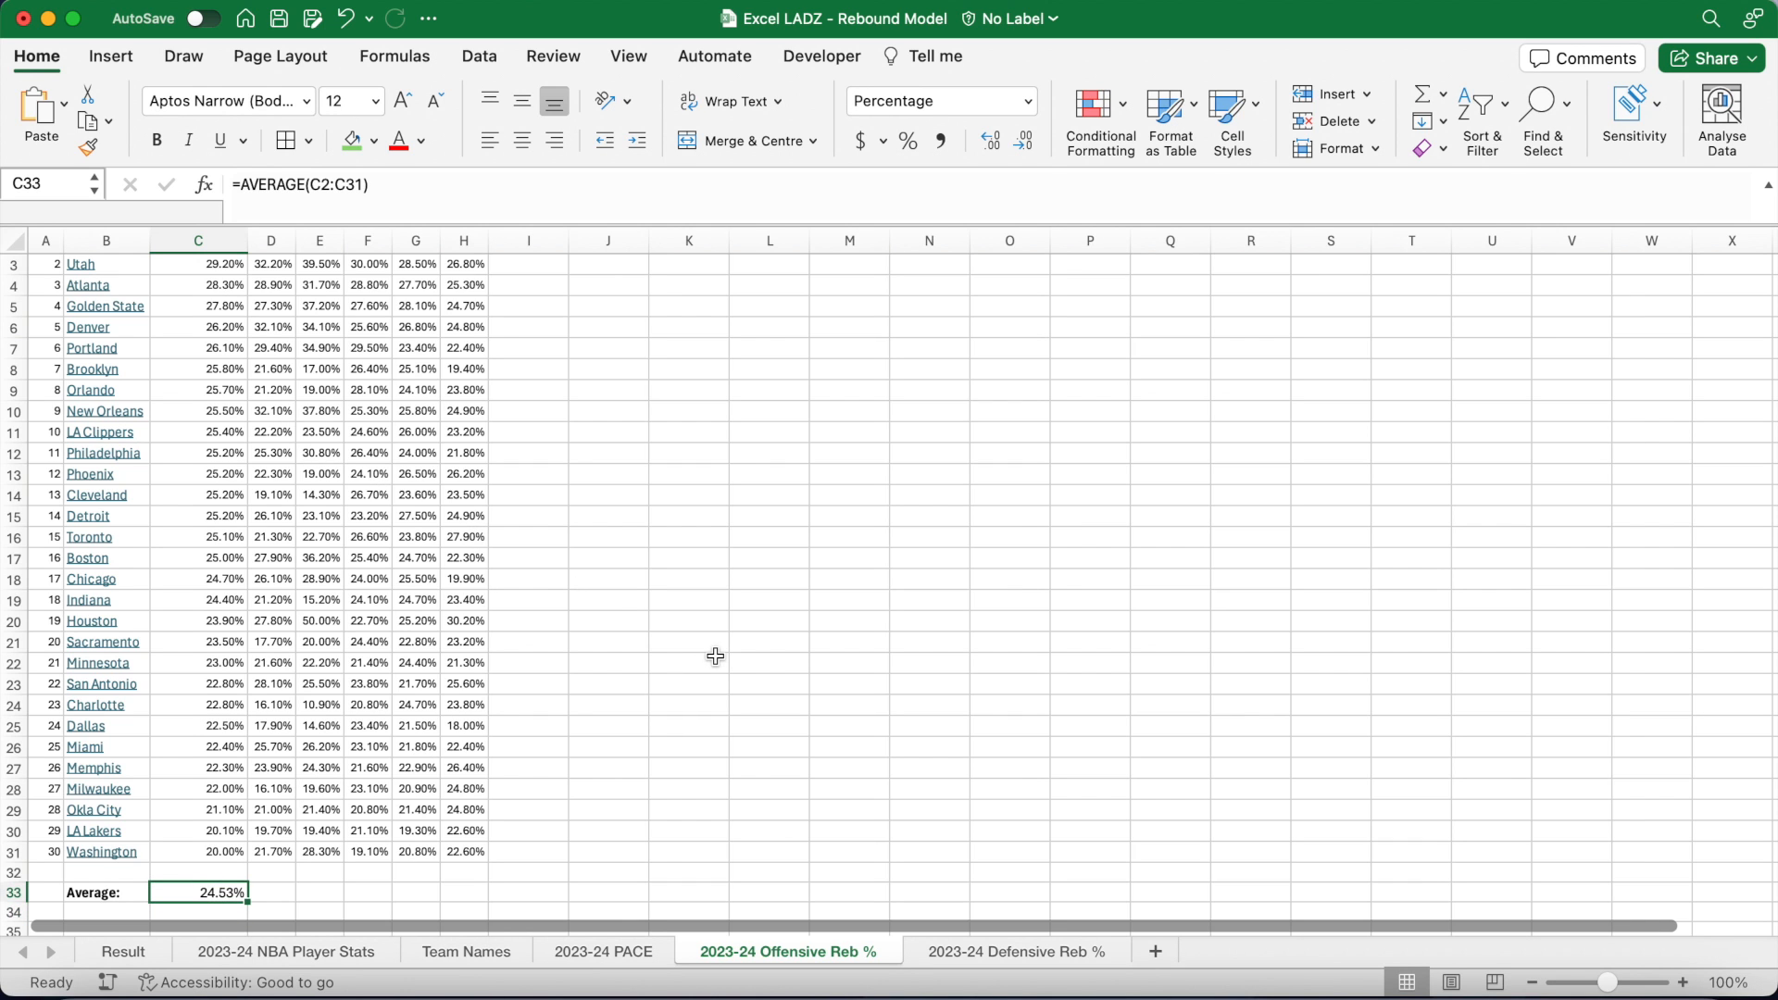
pyautogui.click(1012, 953)
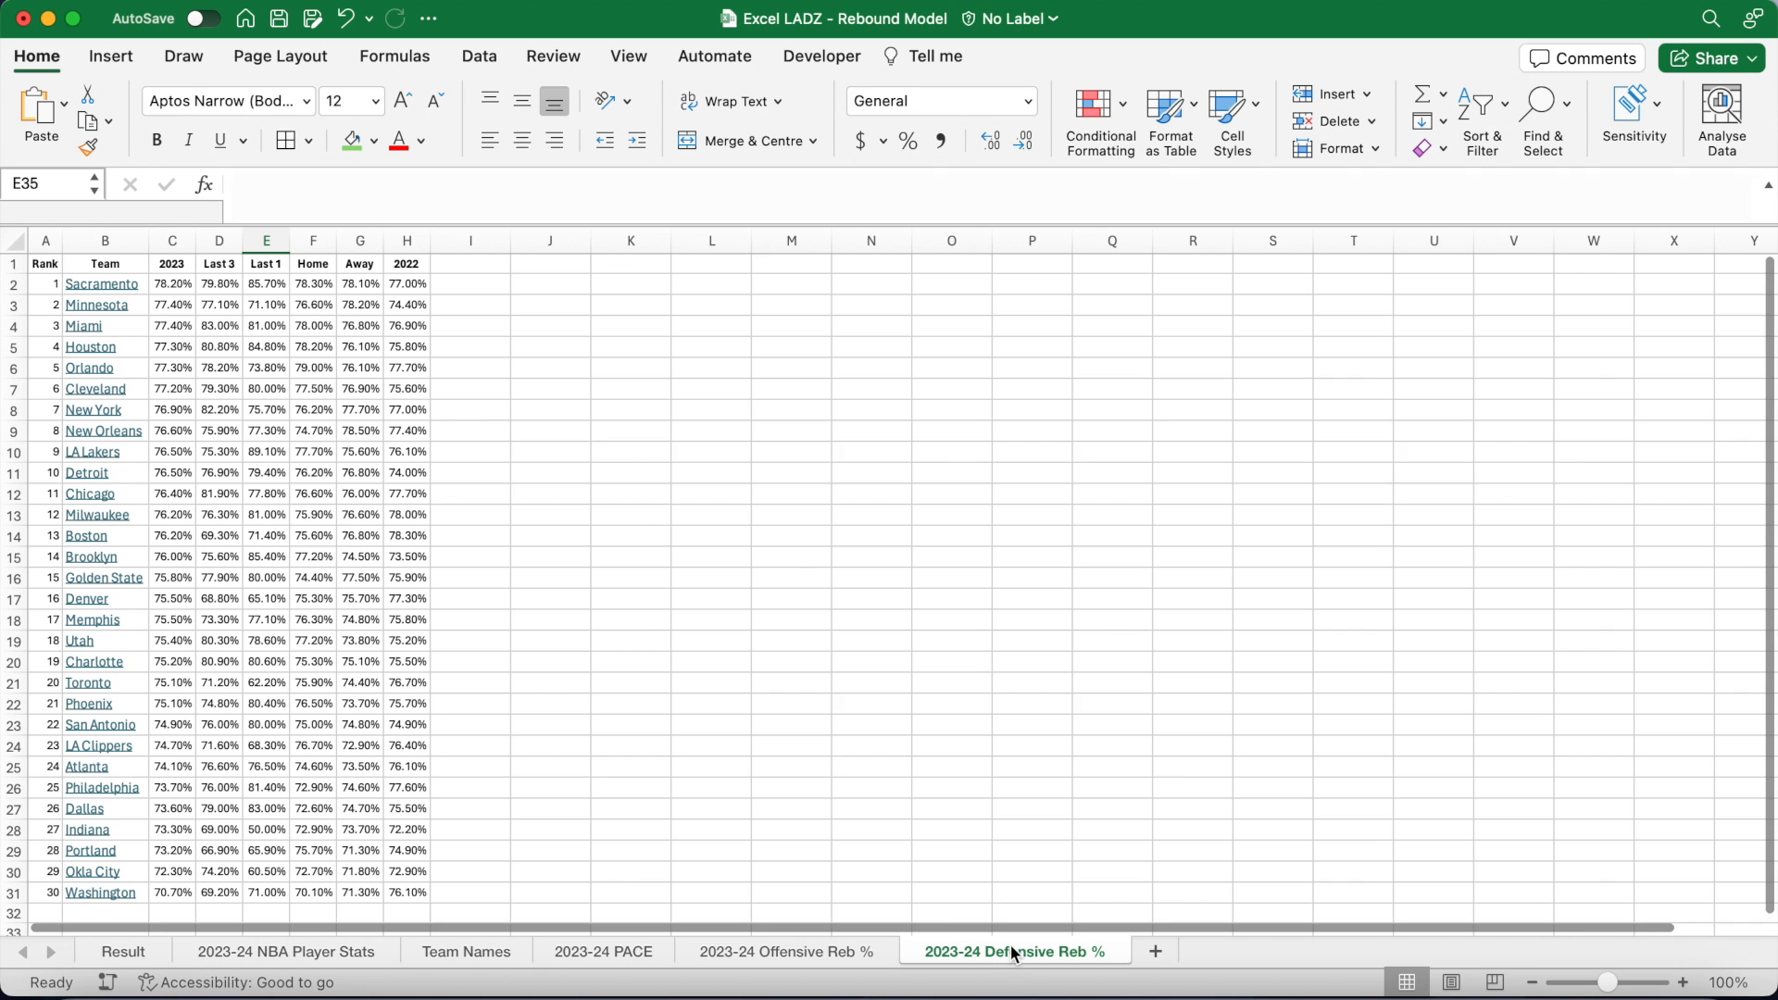
# Step: Add a bold 'Average:' label in B33 of the Defensive Reb % sheet and widen column C
pyautogui.scroll(-5, 658, 778)
pyautogui.click(119, 819)
pyautogui.press('super+b')
pyautogui.write('Average:')
pyautogui.press('Tab')
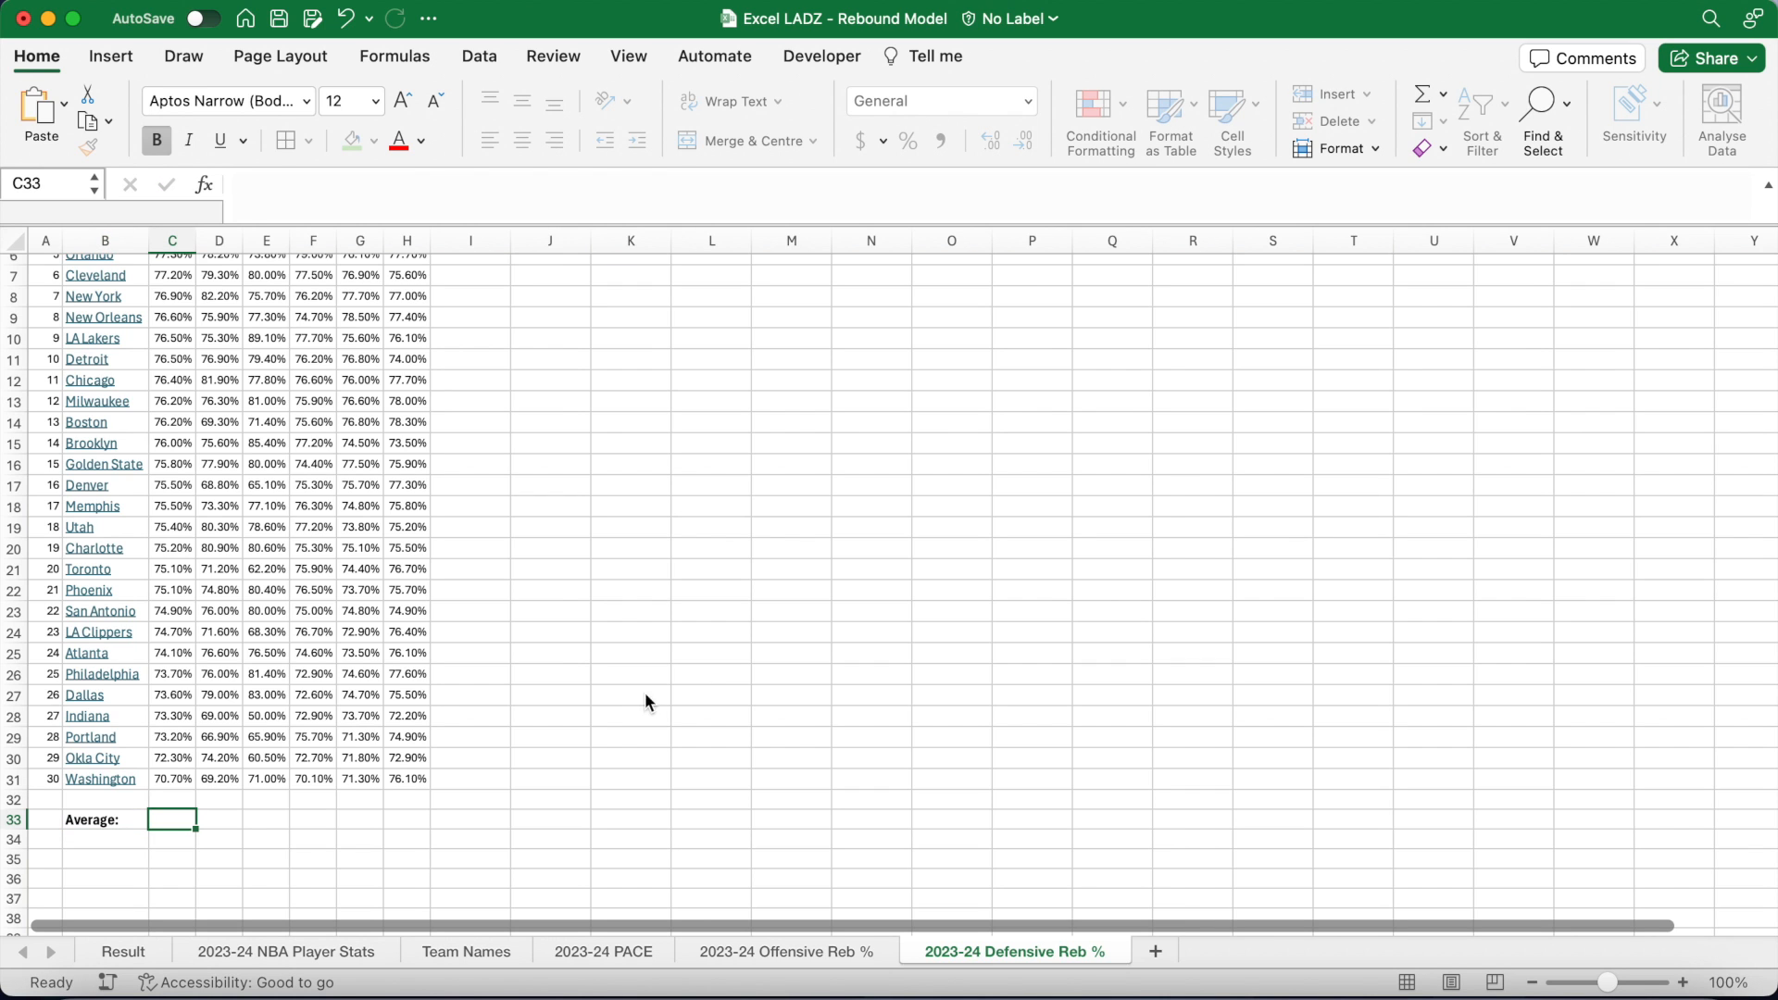
pyautogui.moveTo(195, 240); pyautogui.dragTo(271, 244)
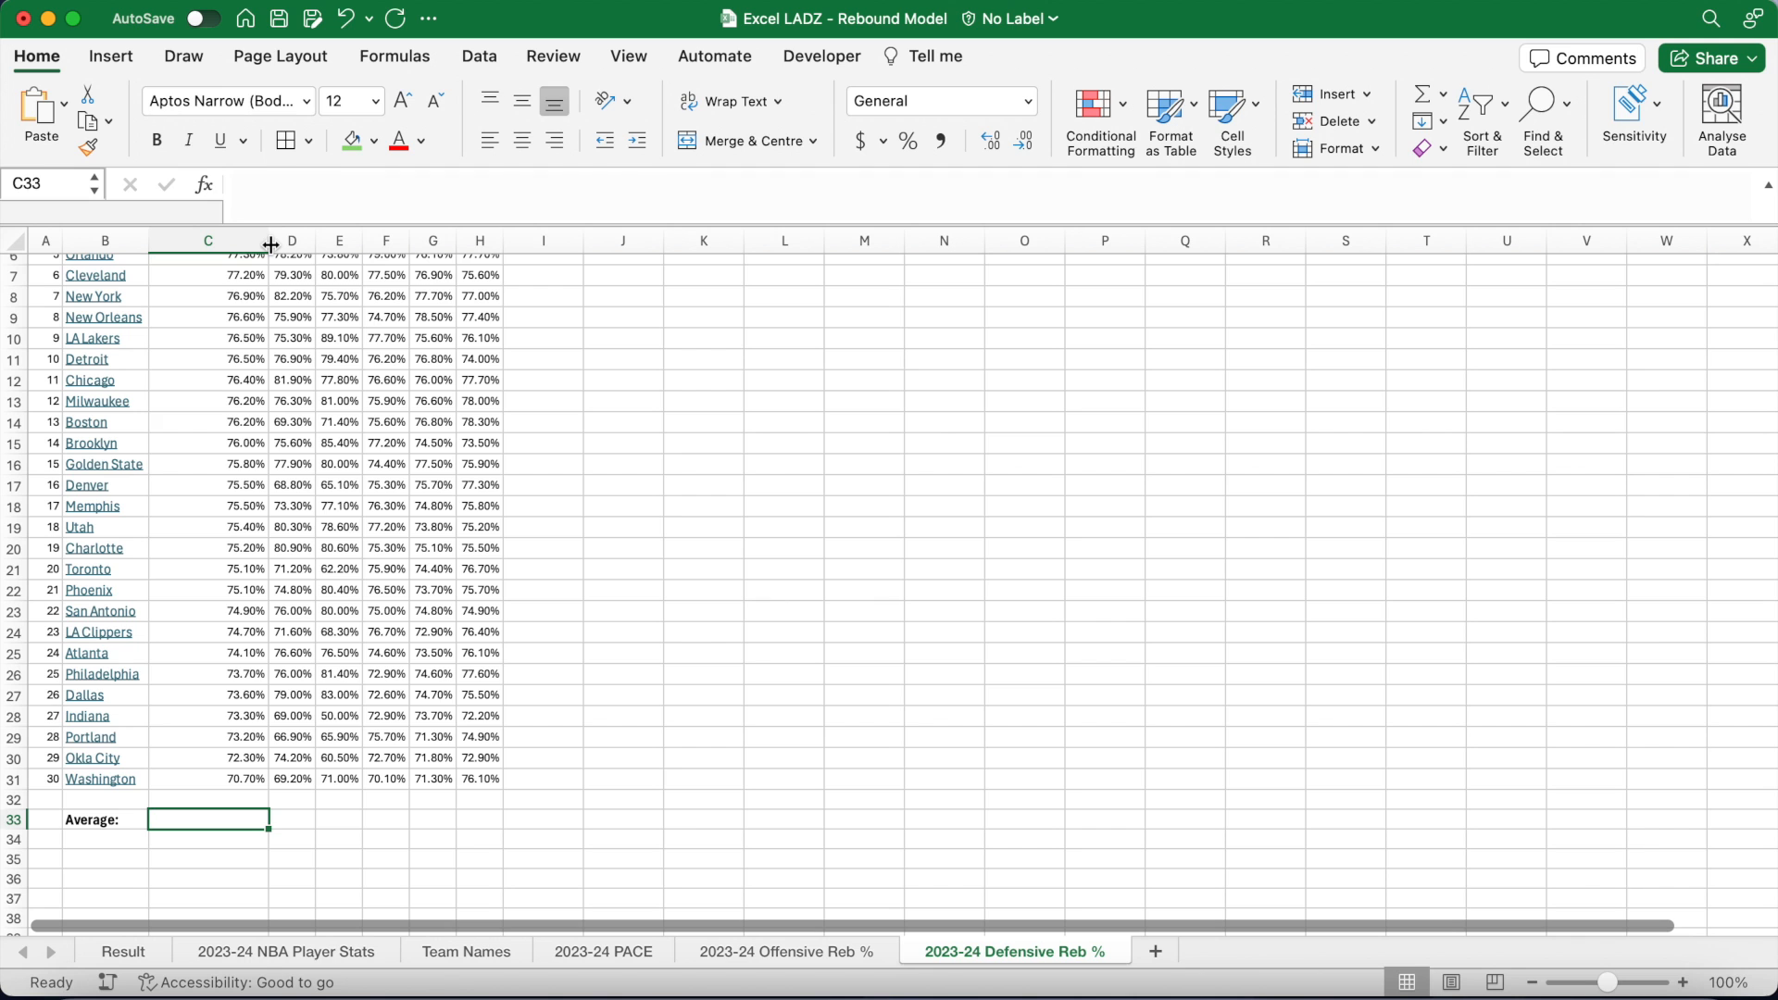
# Step: Enter =AVERAGE(C2:C31) in C33, showing 75.47%, then return to the Result sheet
pyautogui.write('=AVERAGE(')
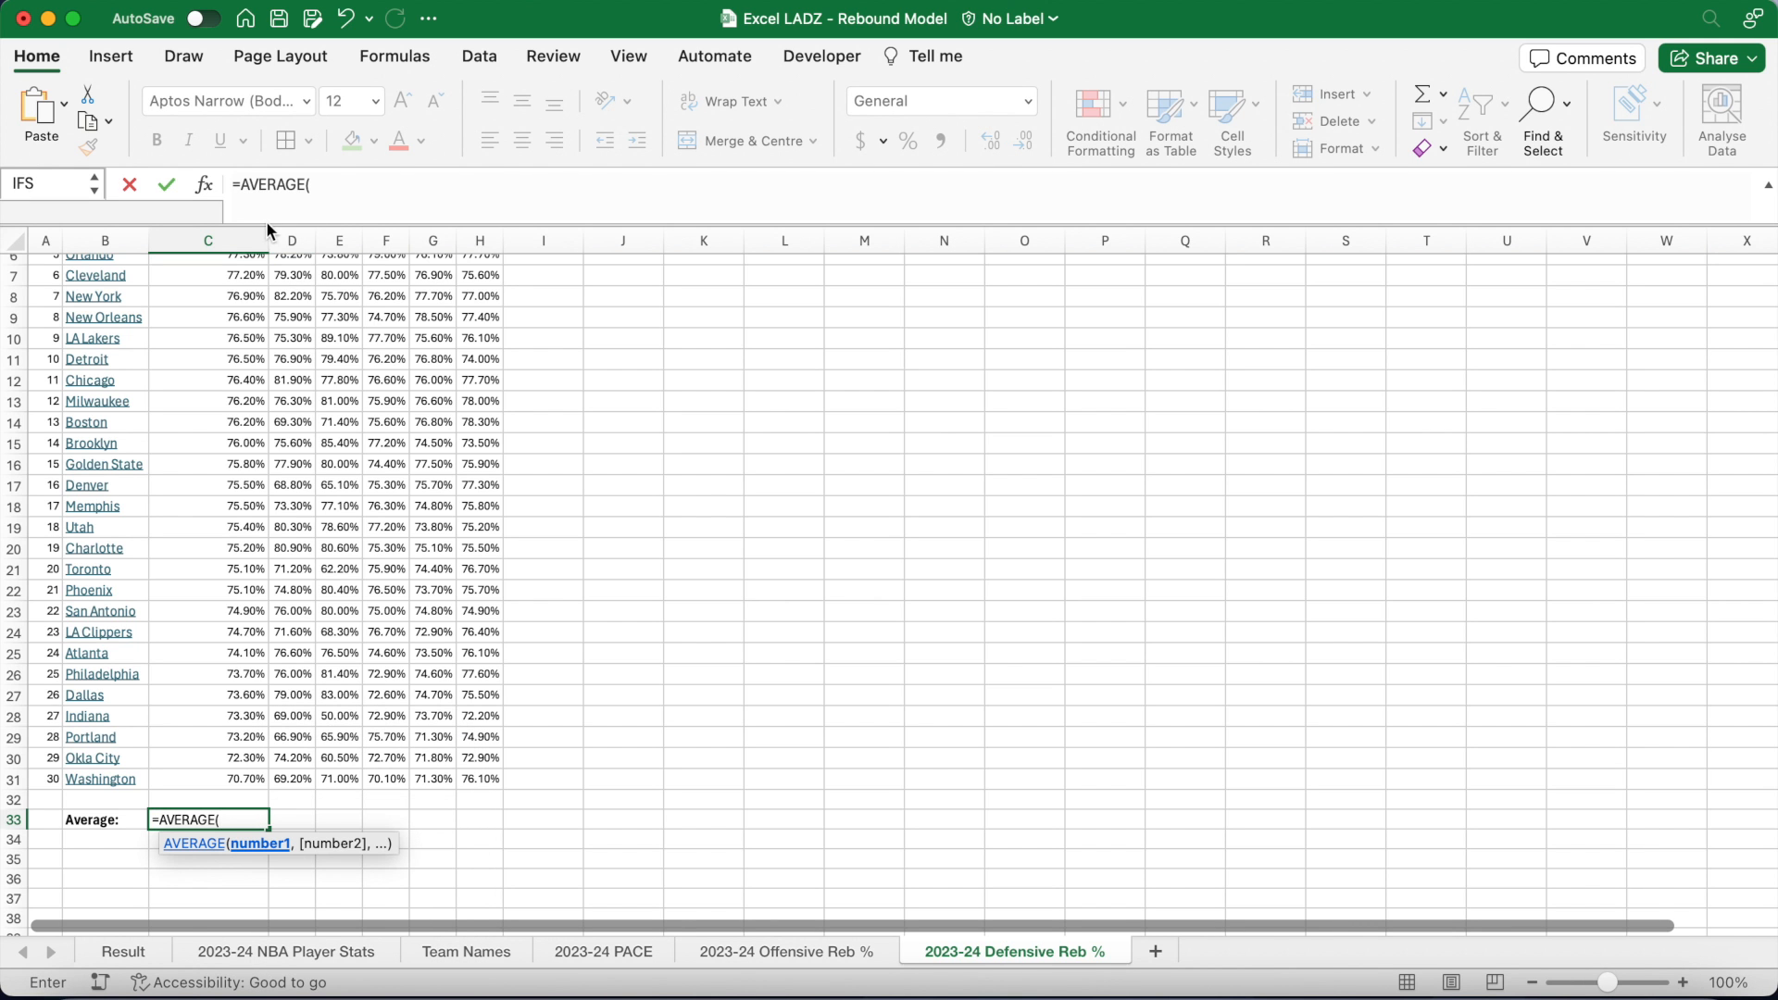
pyautogui.click(249, 275)
pyautogui.scroll(5, 249, 275)
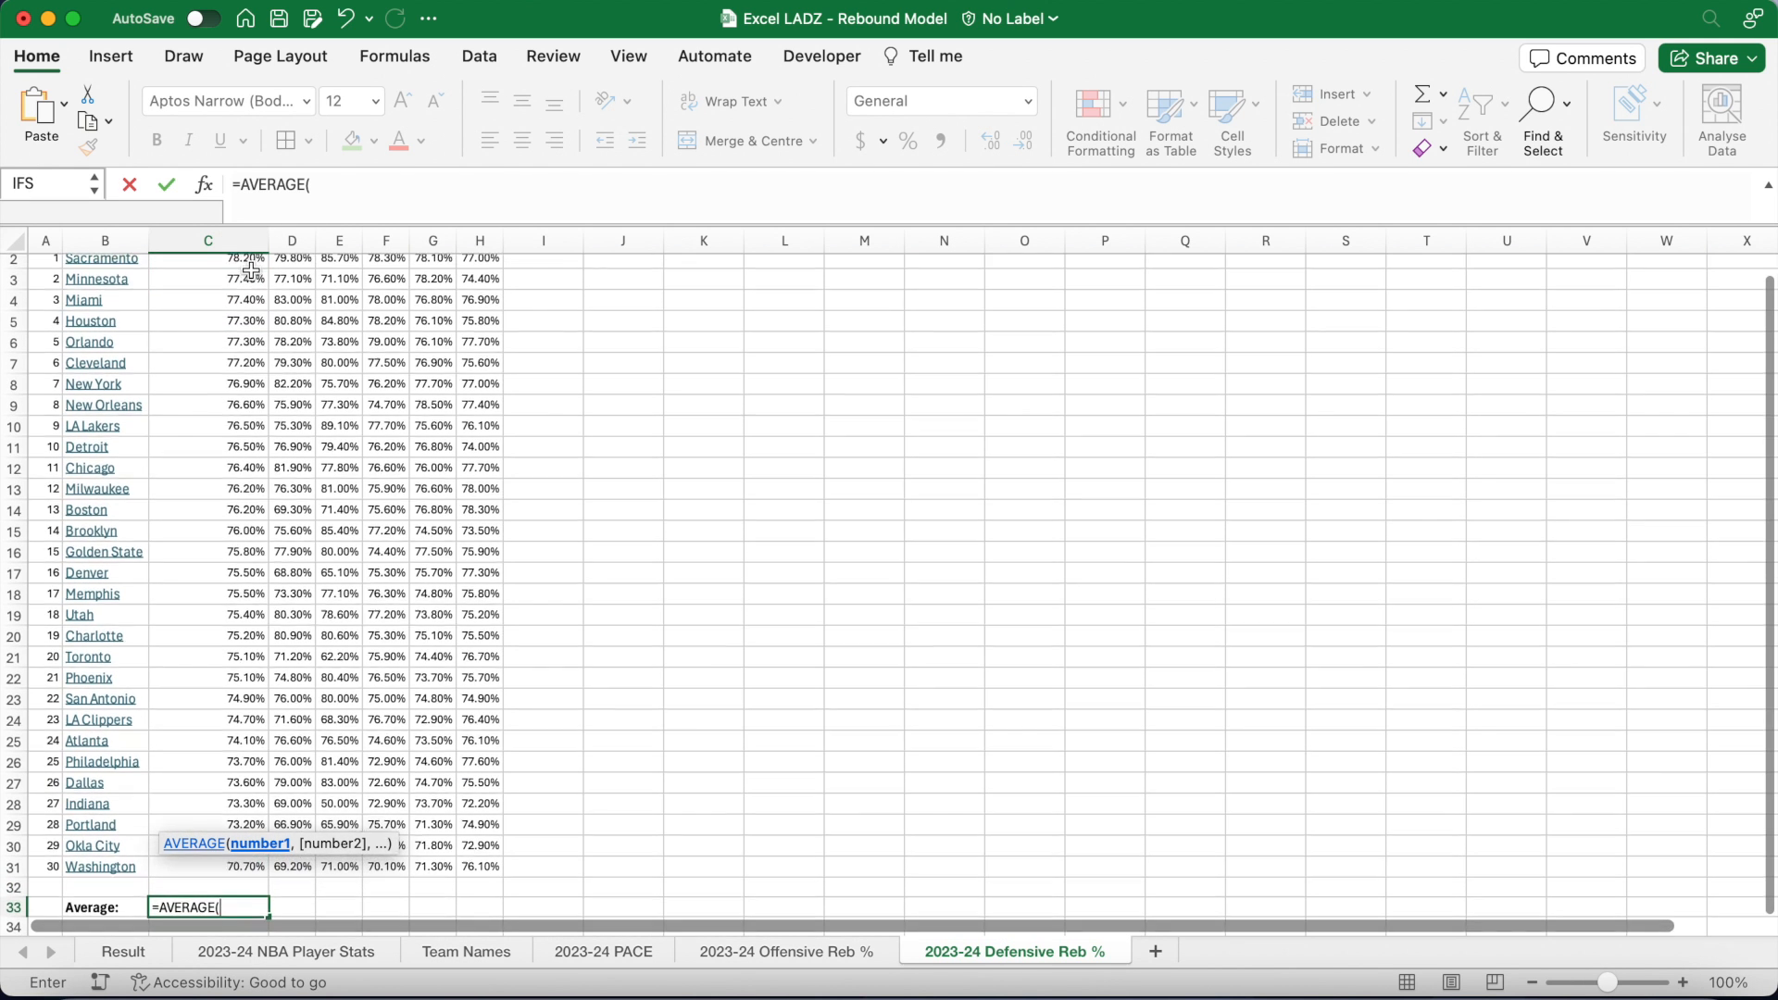
pyautogui.click(249, 275)
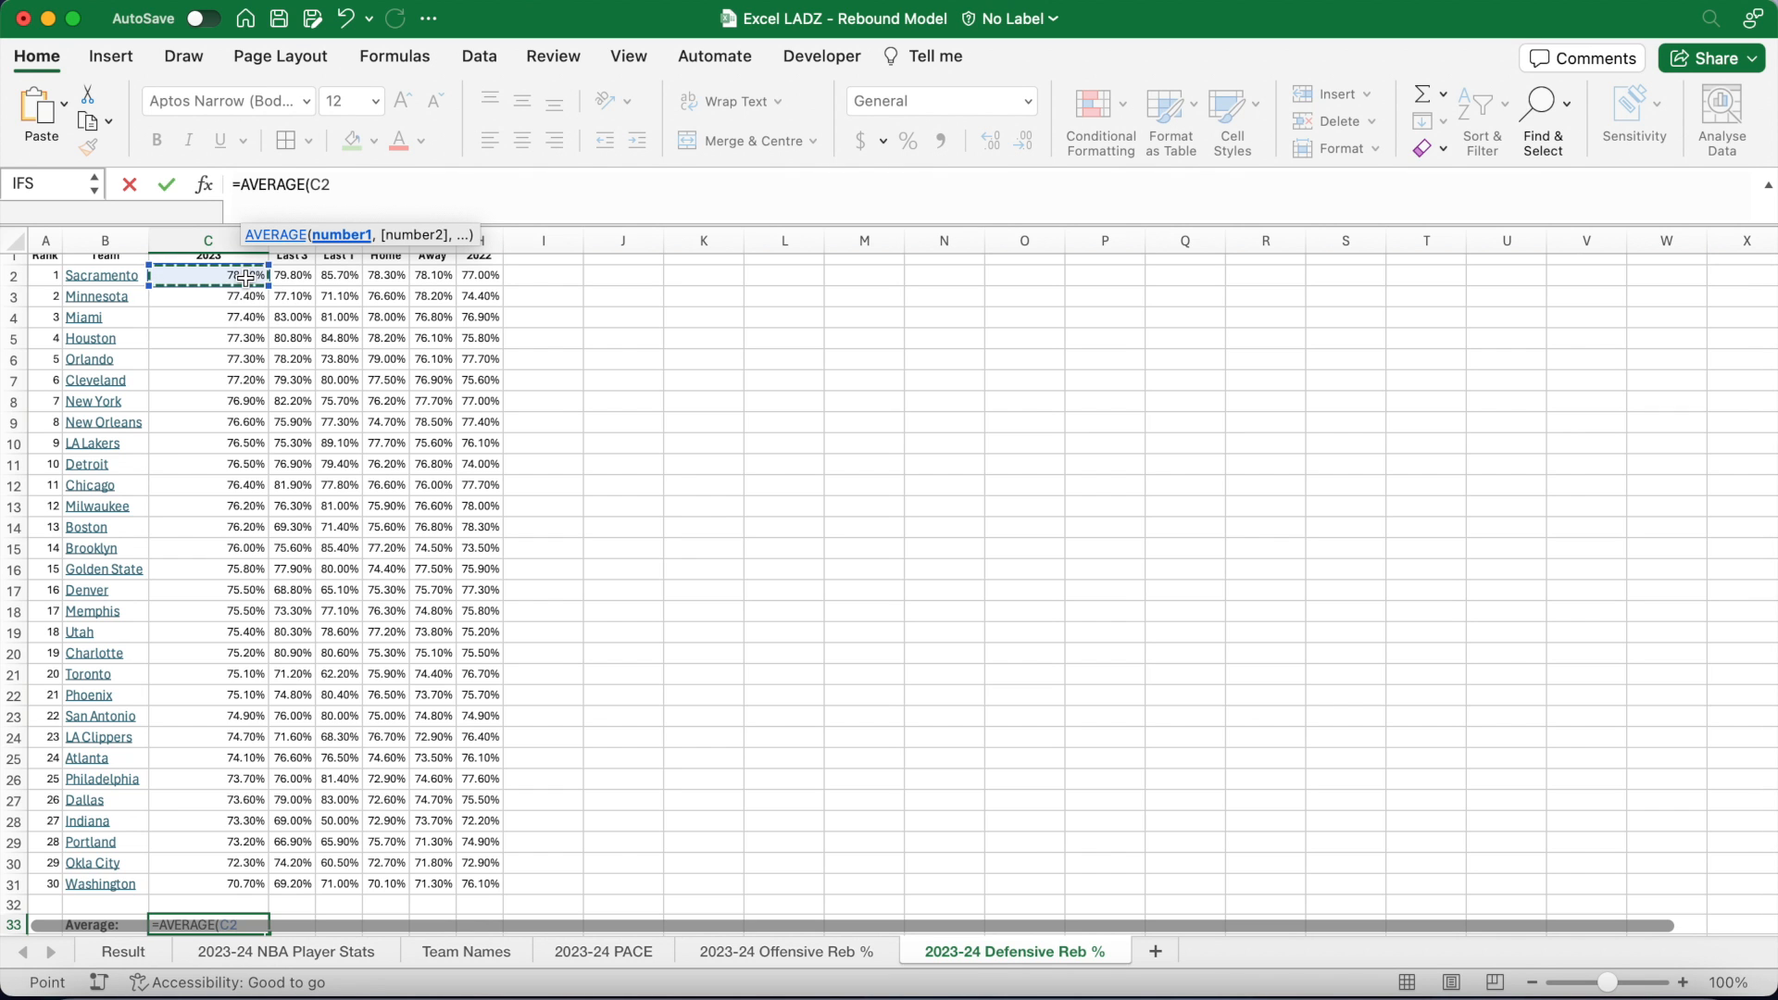
pyautogui.hotkey('ctrl', 'shift', 'Down')
pyautogui.write(')')
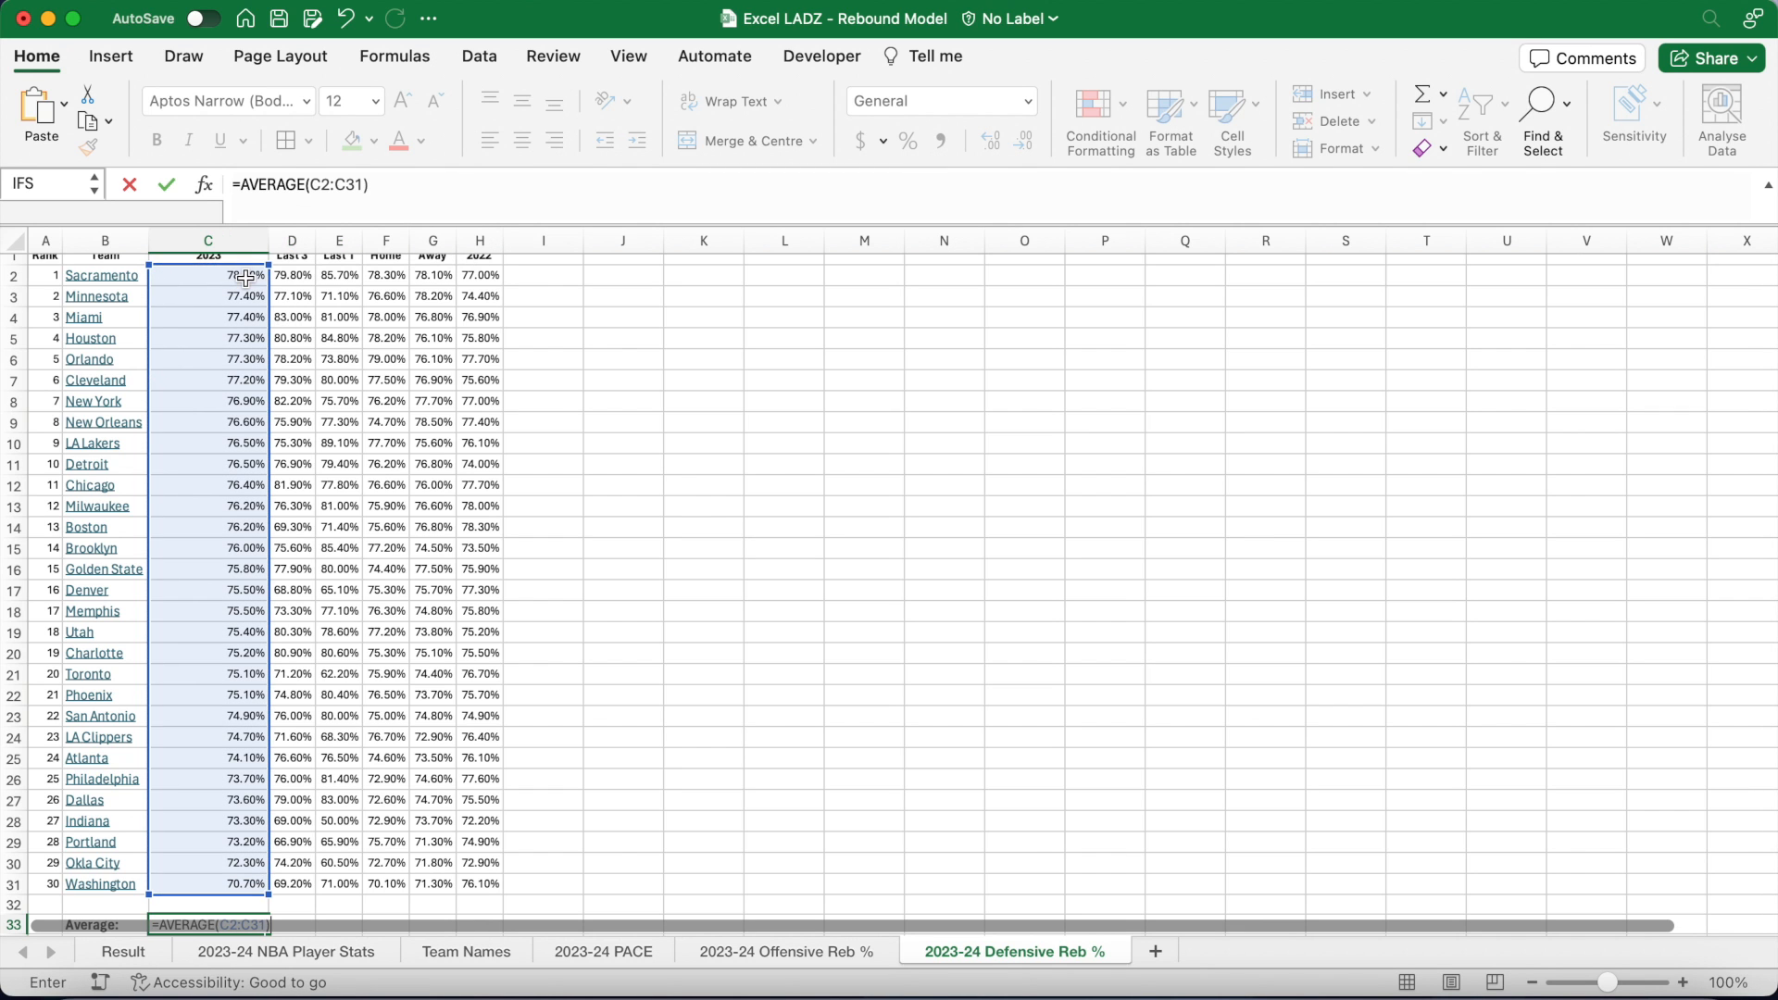
pyautogui.press('Return')
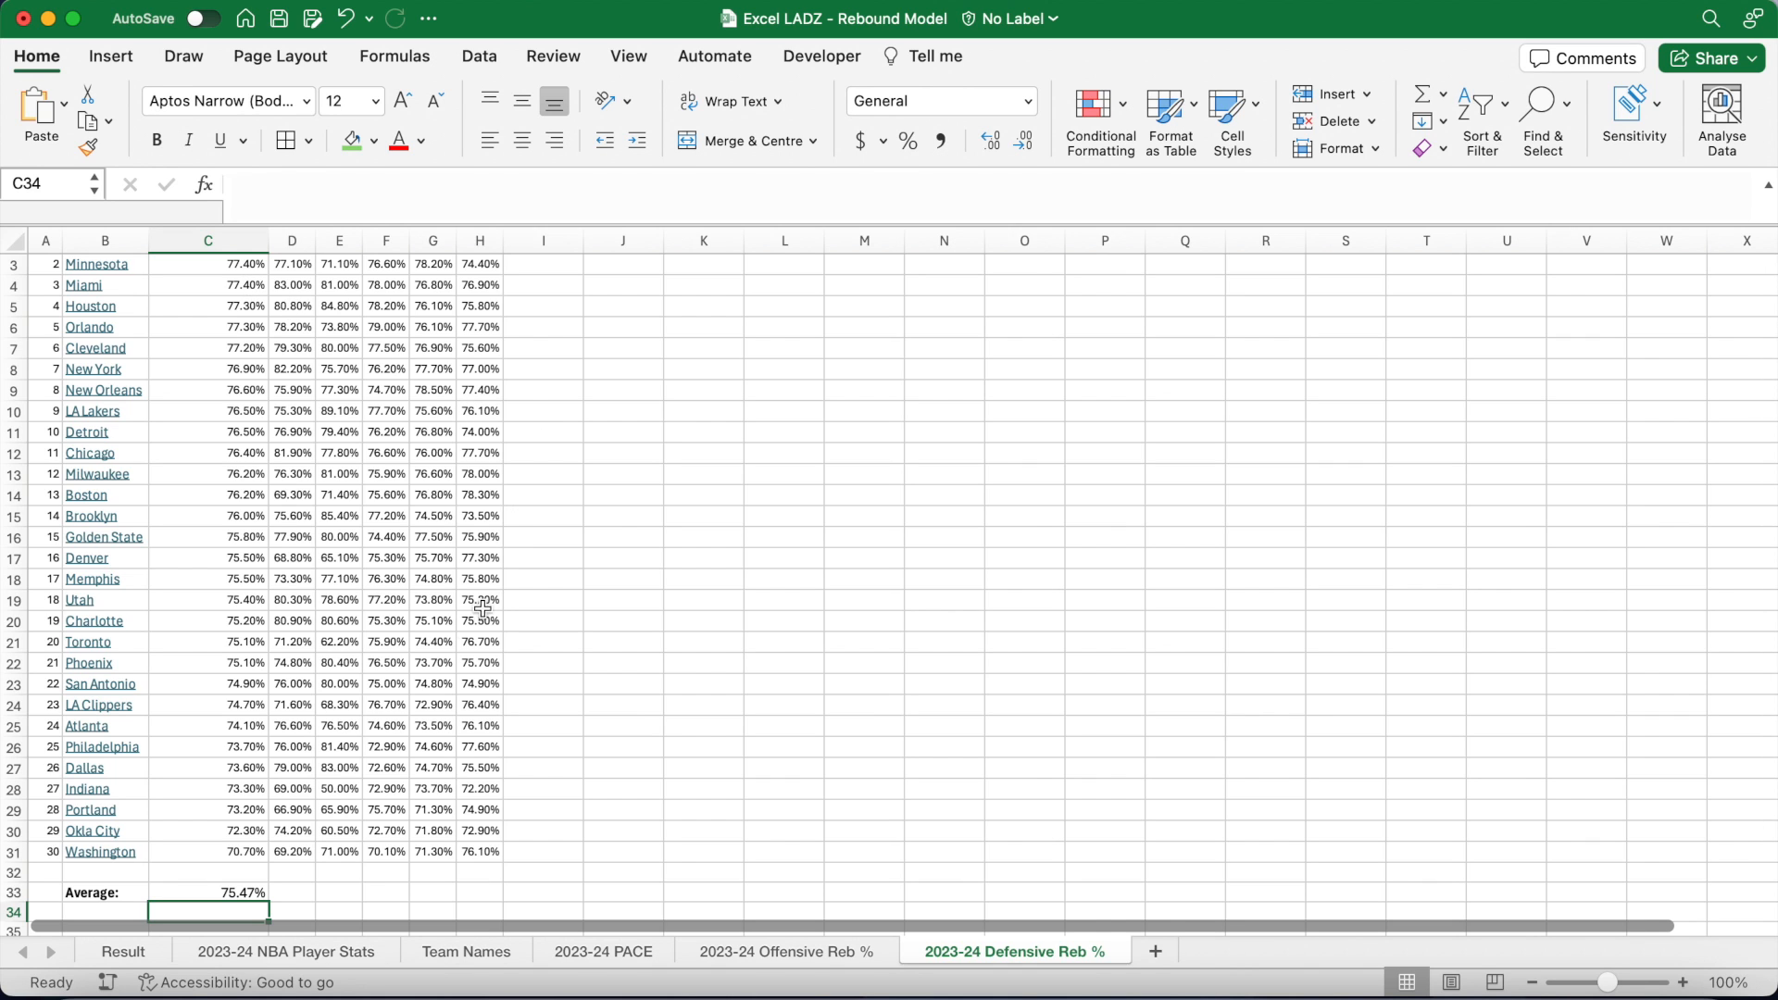
pyautogui.click(124, 952)
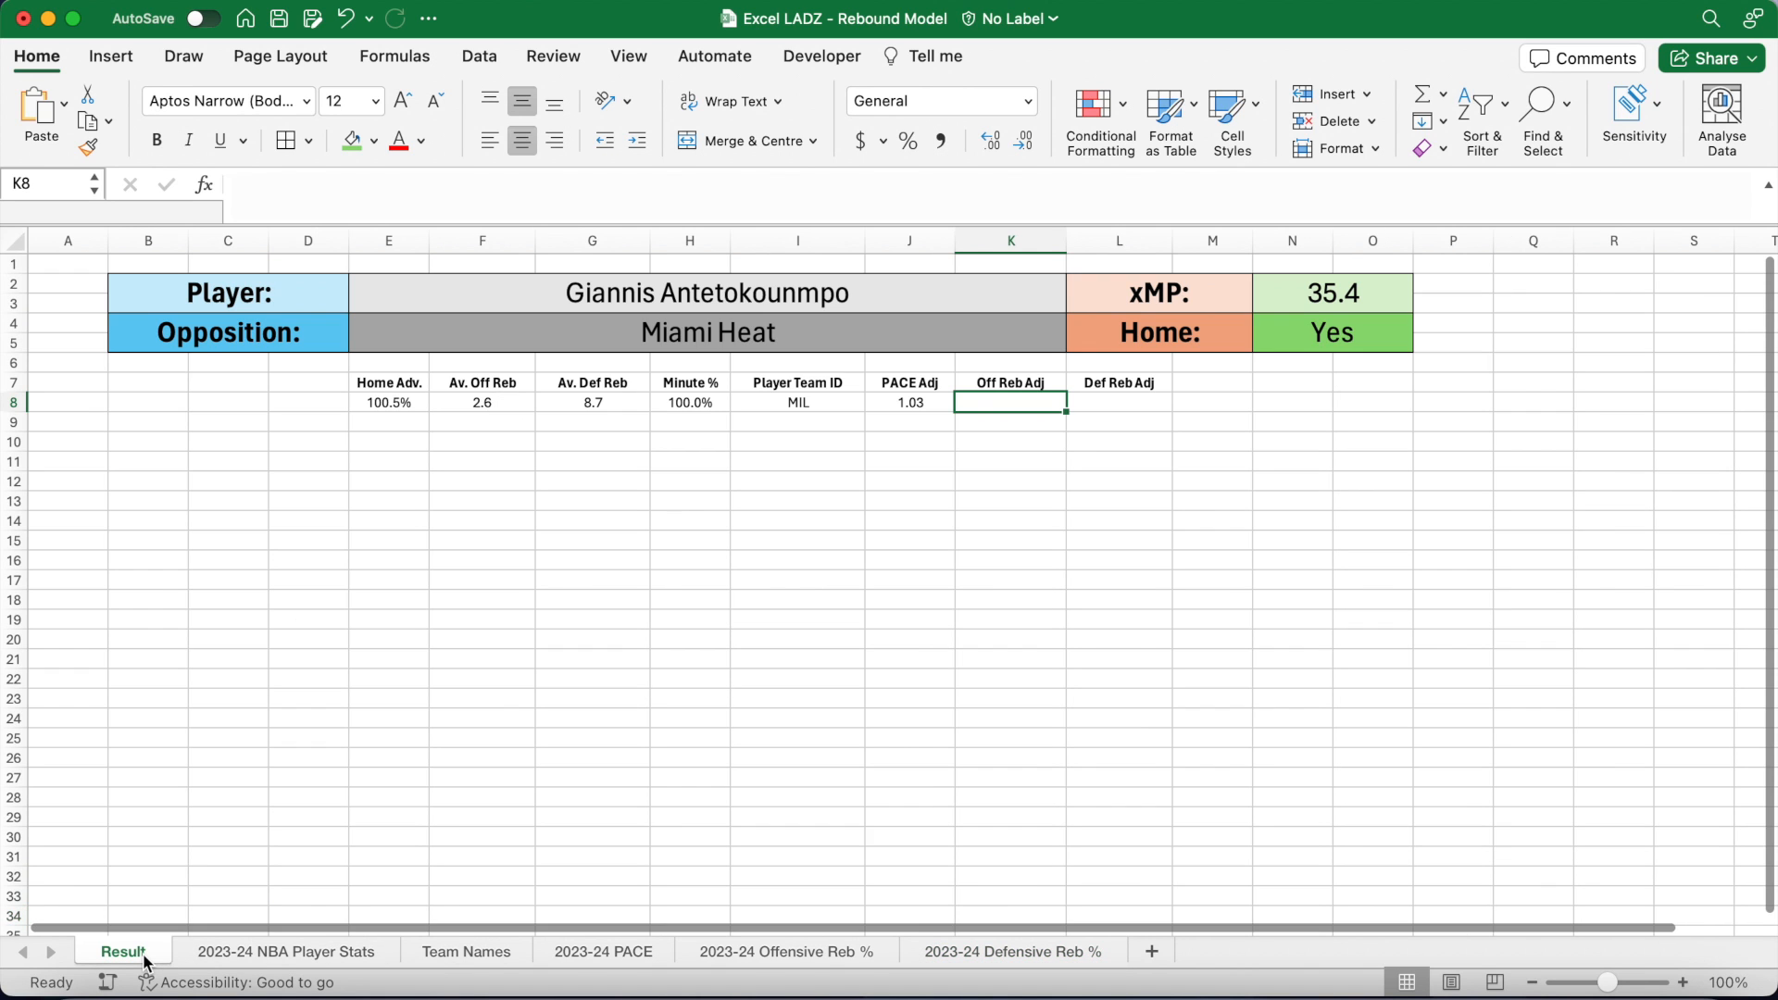
# Step: Start K8 with one minus the E4 opponent's rate from '2023-24 Defensive Reb %'!B2:C31, column 2
pyautogui.click(626, 193)
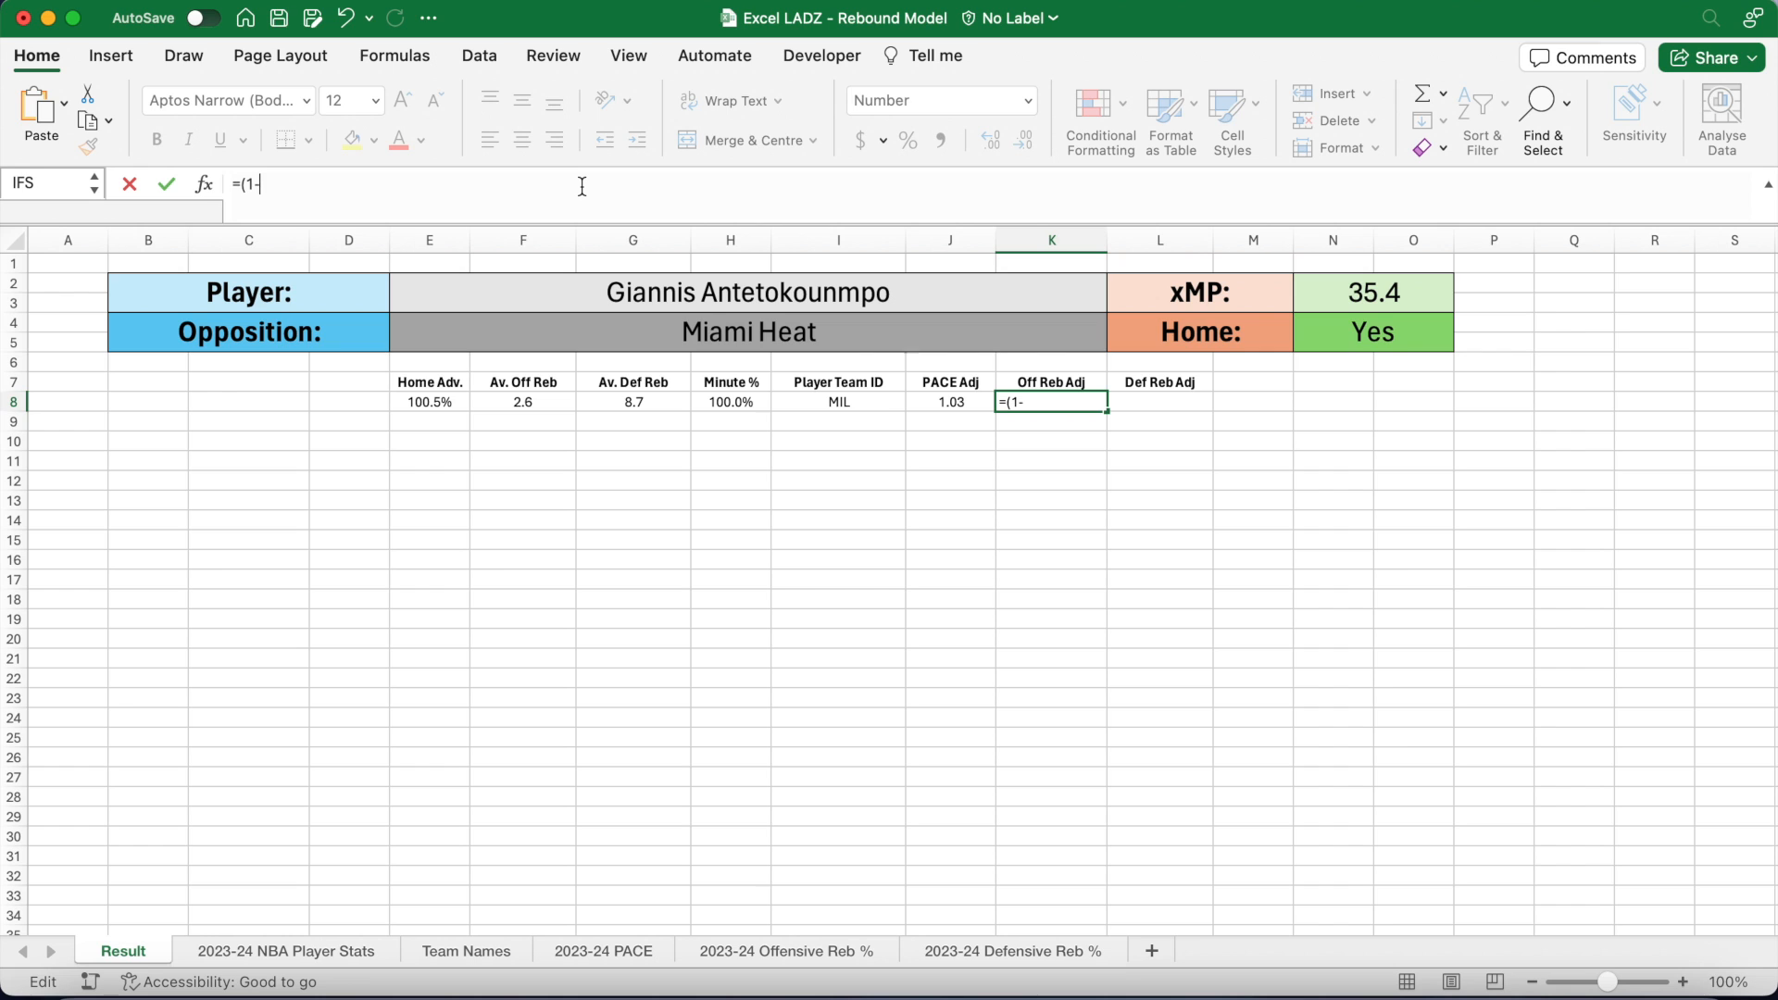
pyautogui.write('(1-(VLOOKUP(VLOOKU')
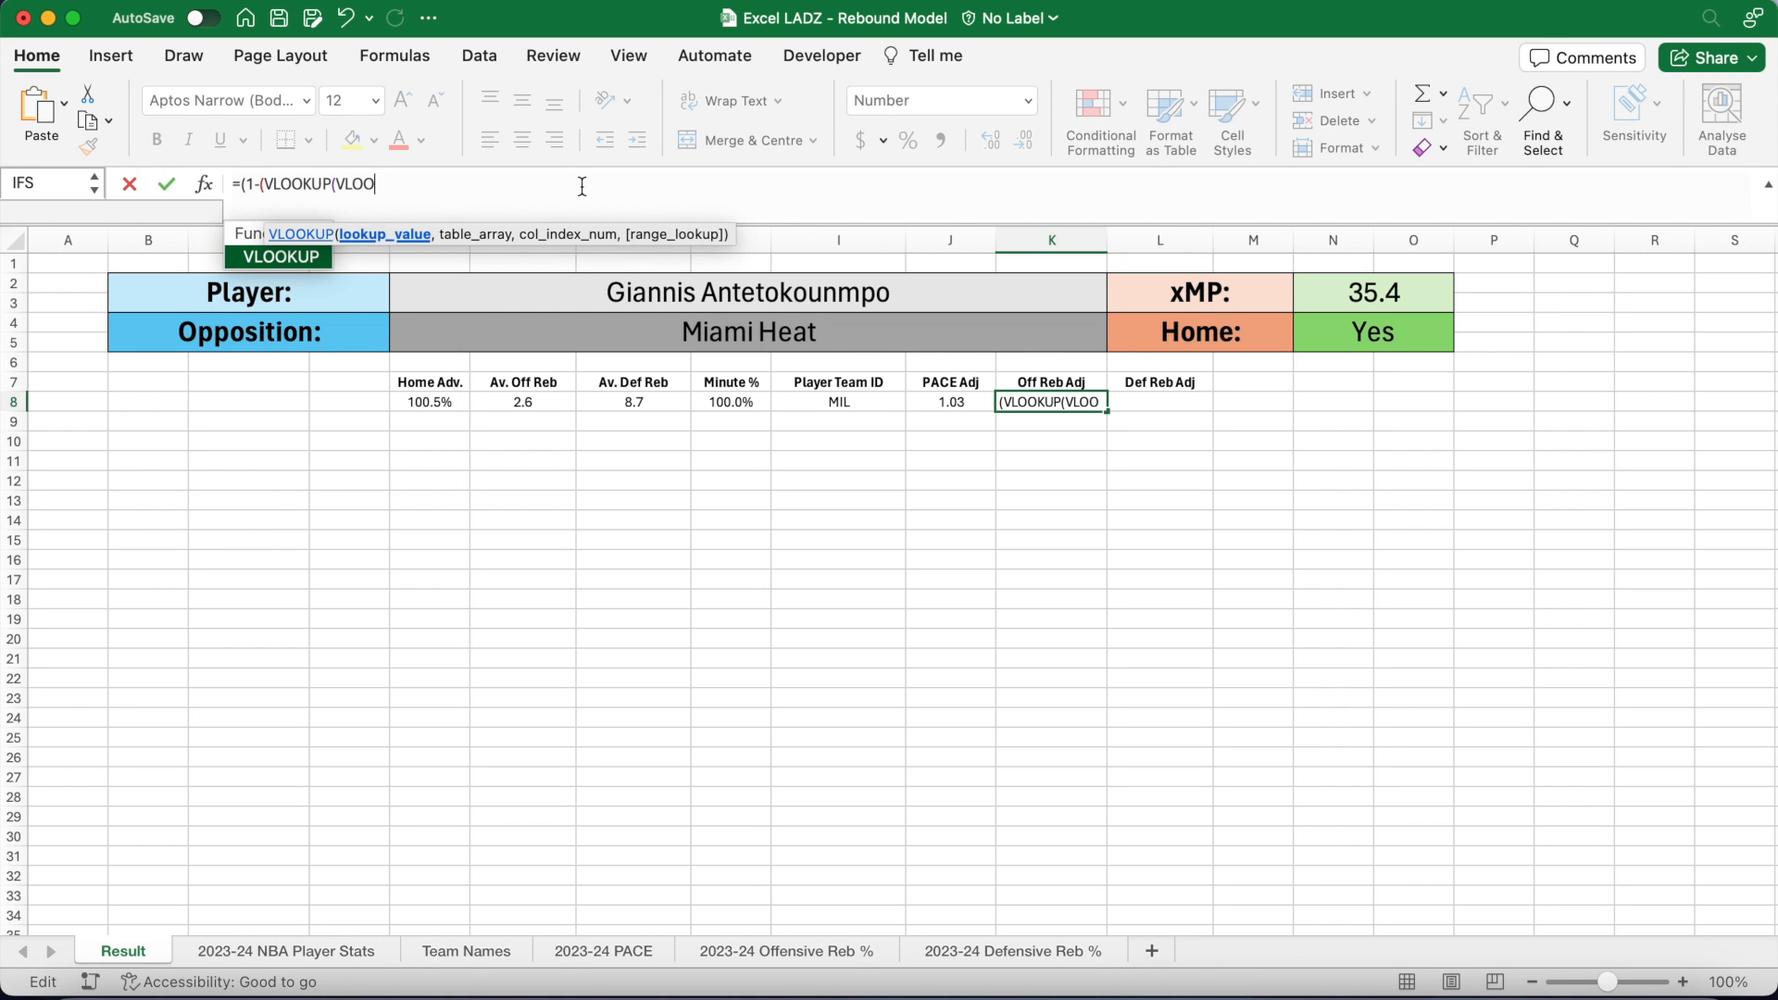
pyautogui.write('P(')
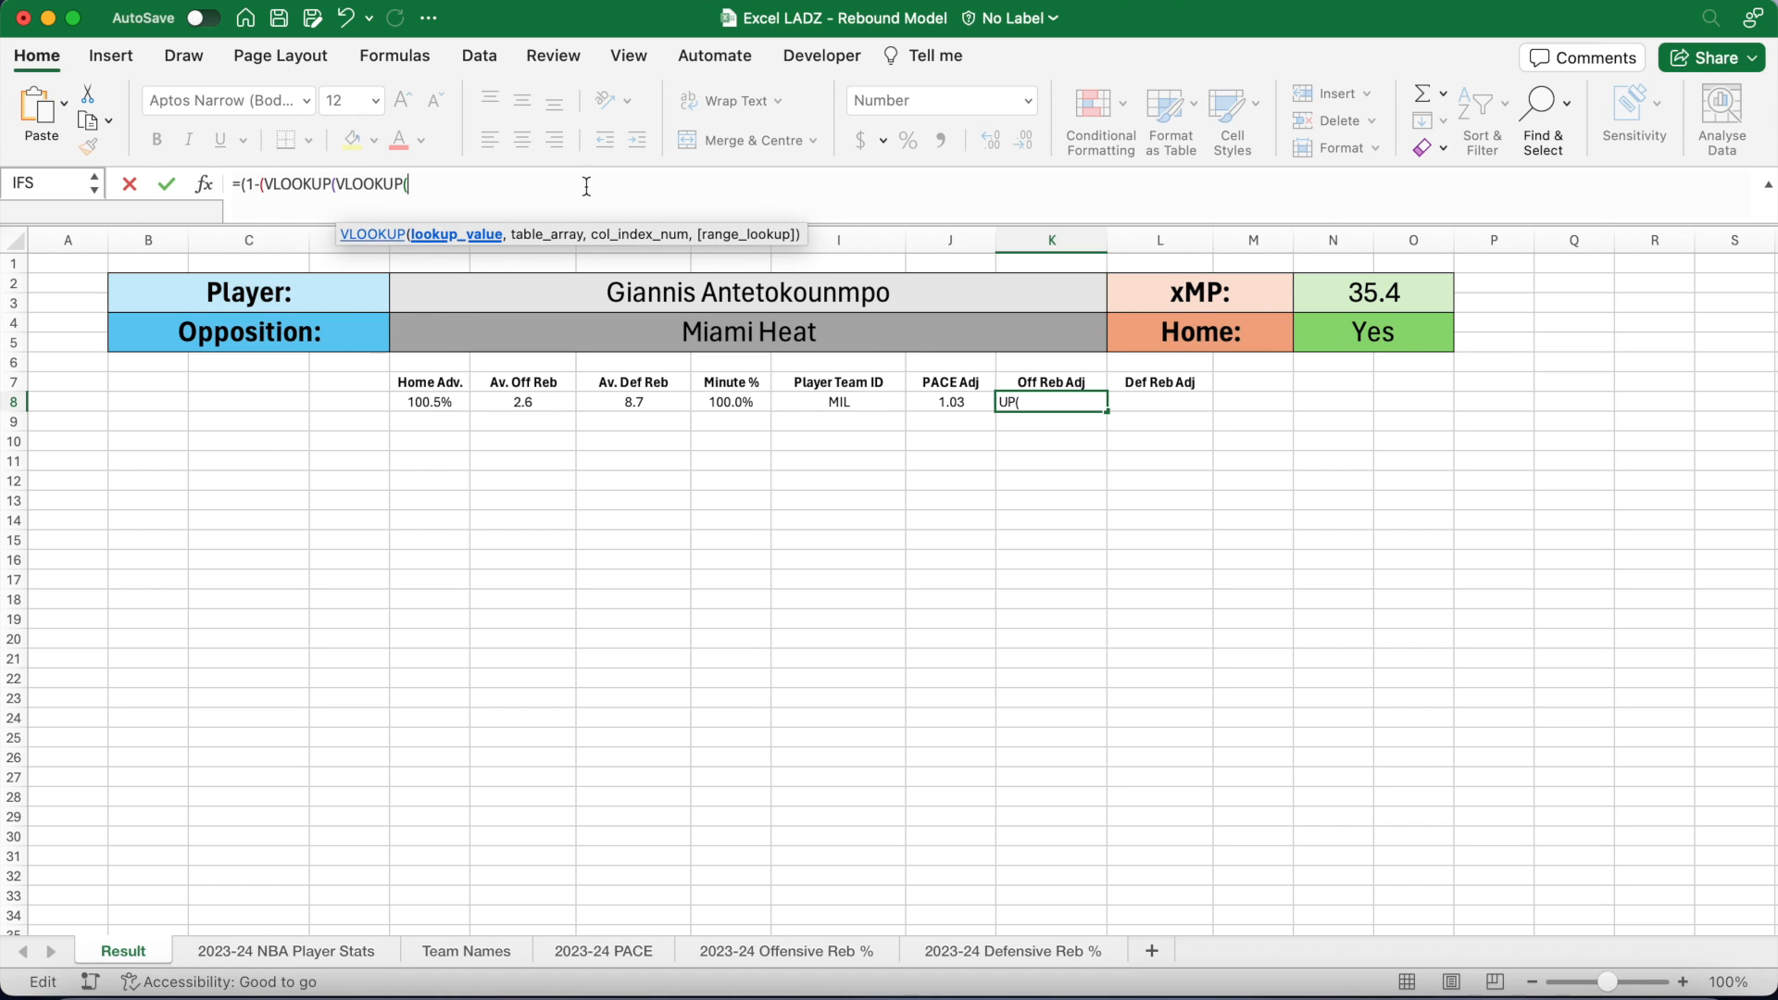
pyautogui.write('E4,')
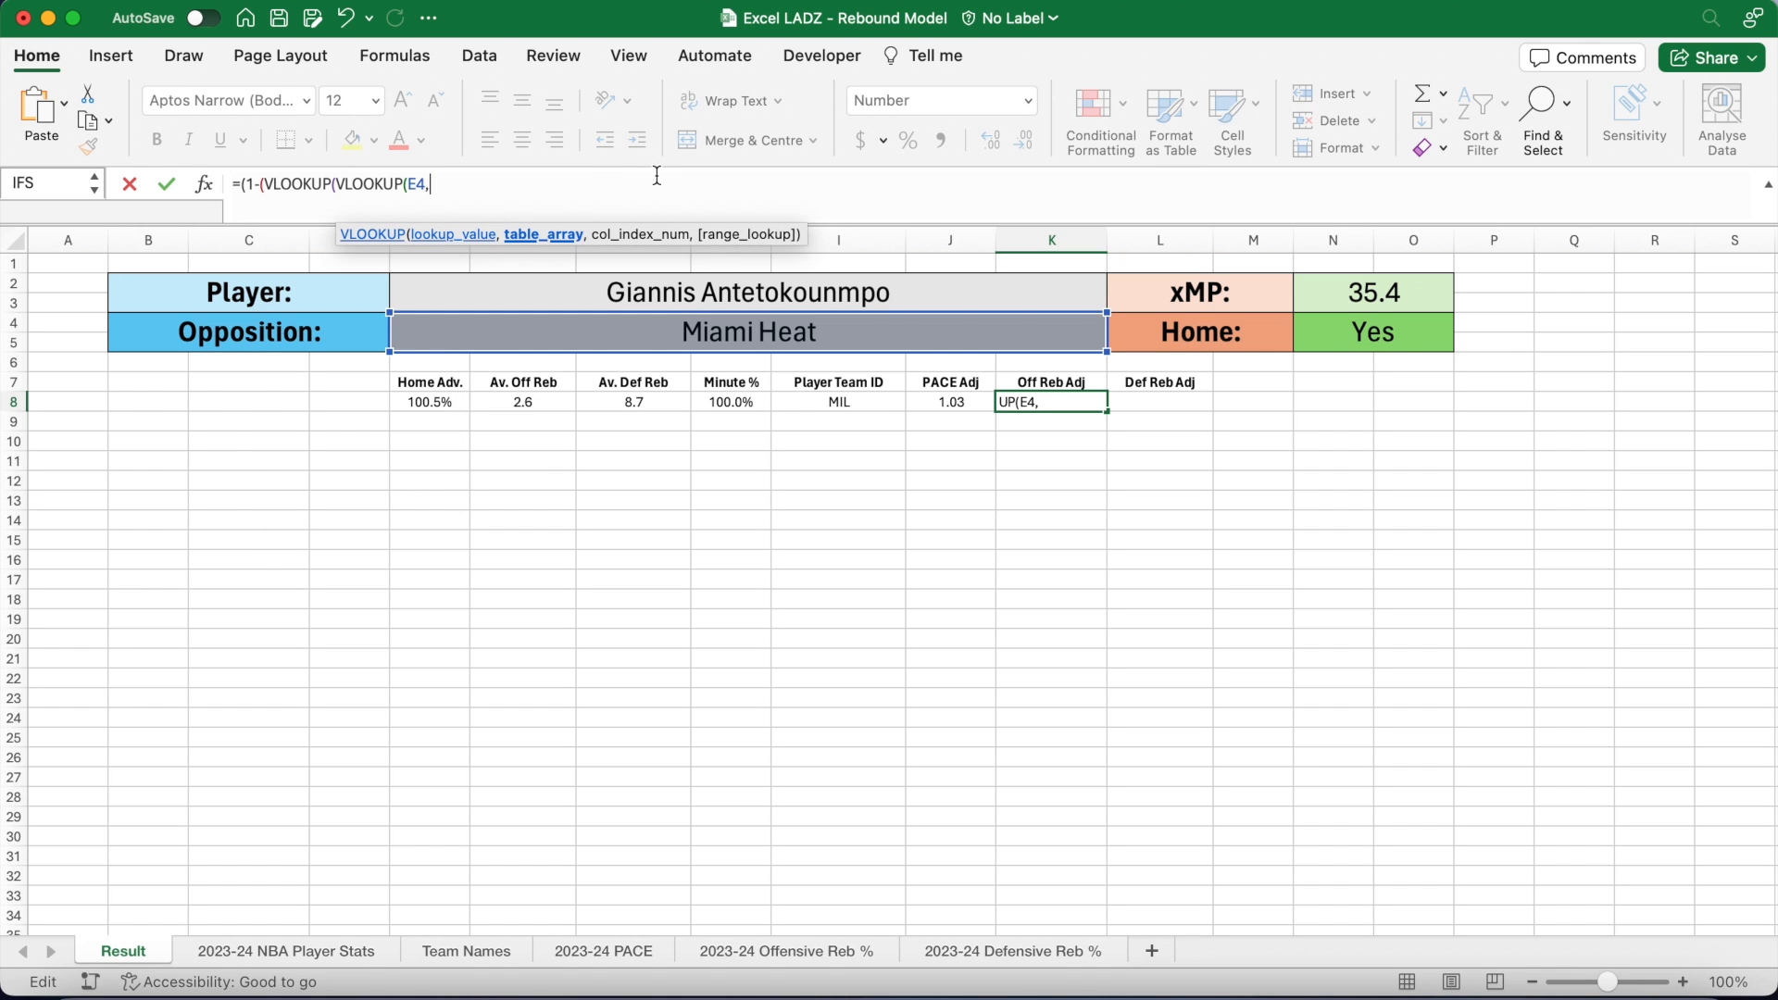
pyautogui.click(468, 954)
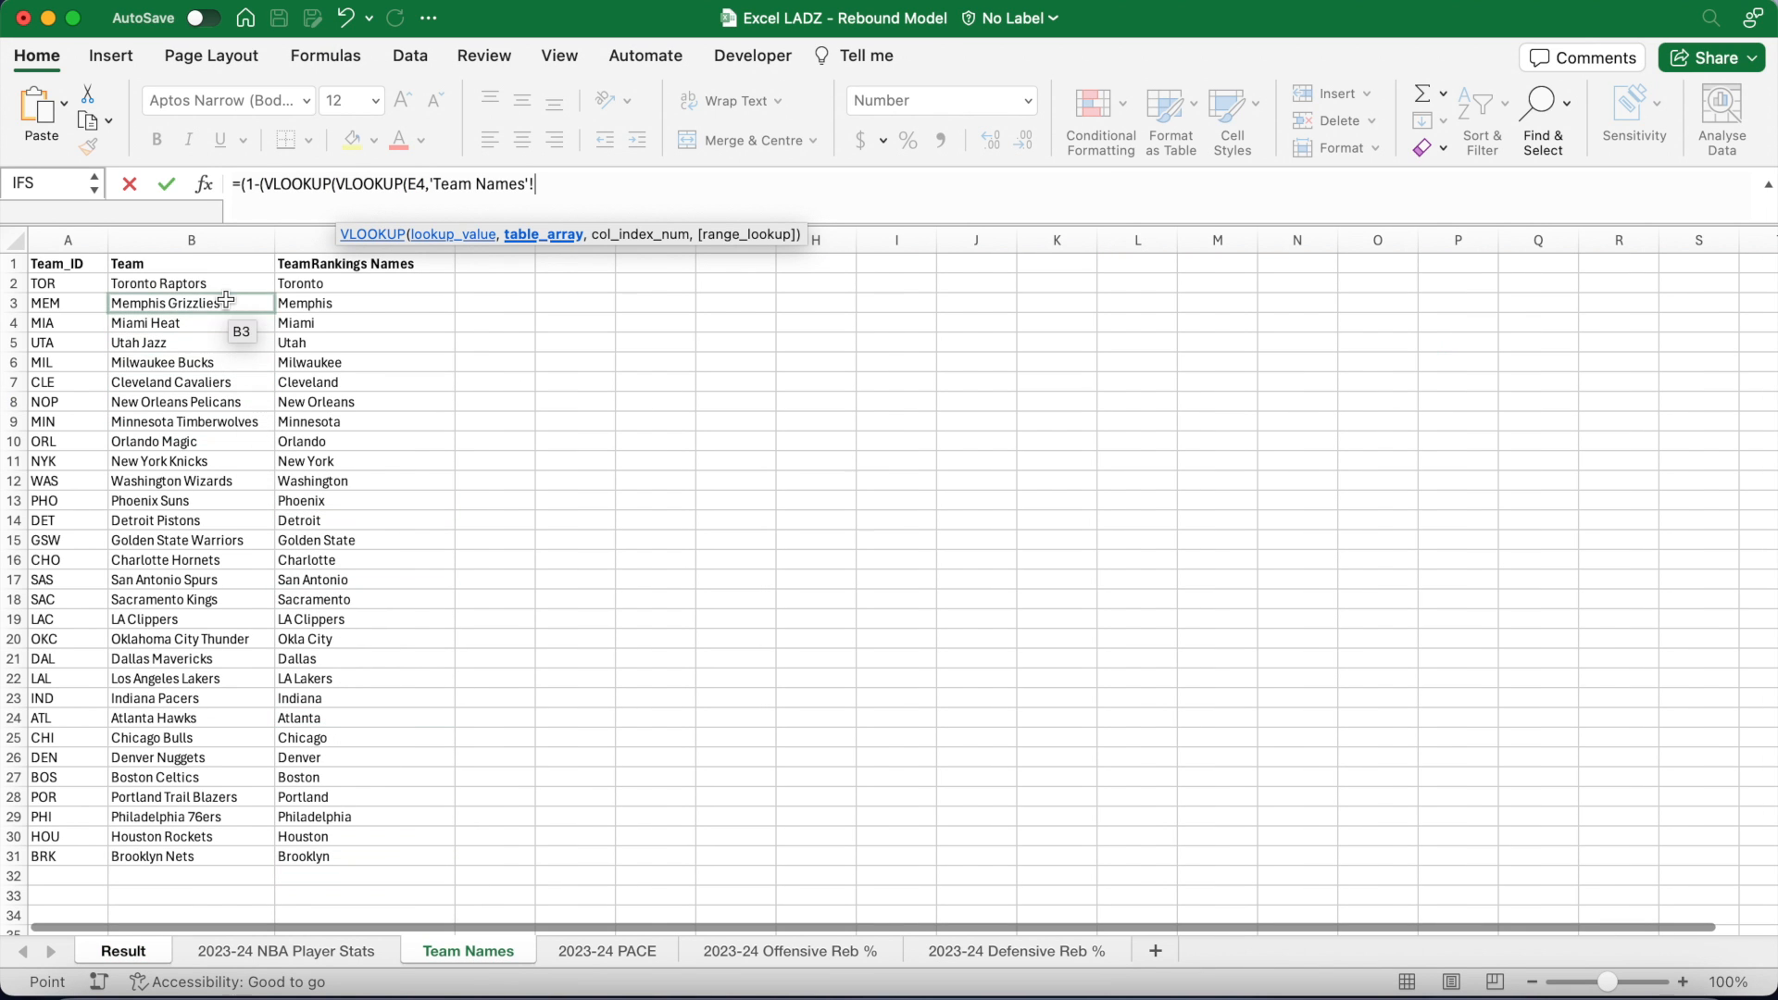
pyautogui.moveTo(225, 285); pyautogui.dragTo(383, 859)
pyautogui.write(',2,FALSE),')
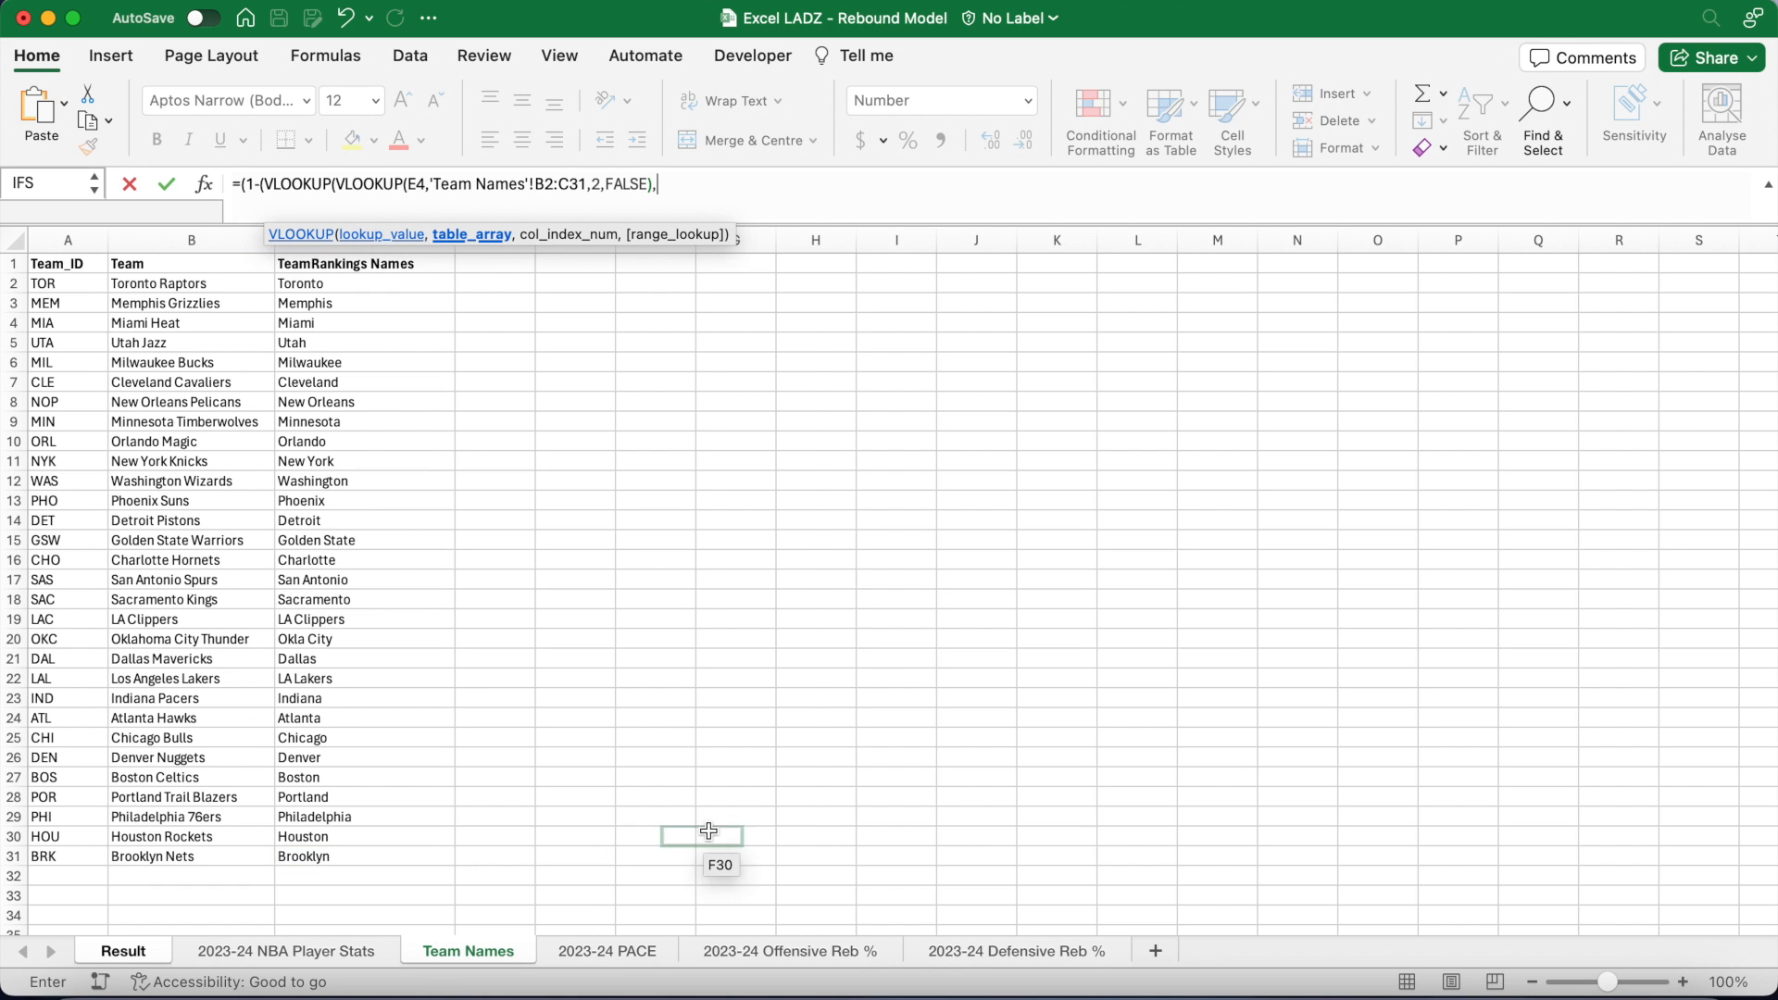
pyautogui.click(929, 945)
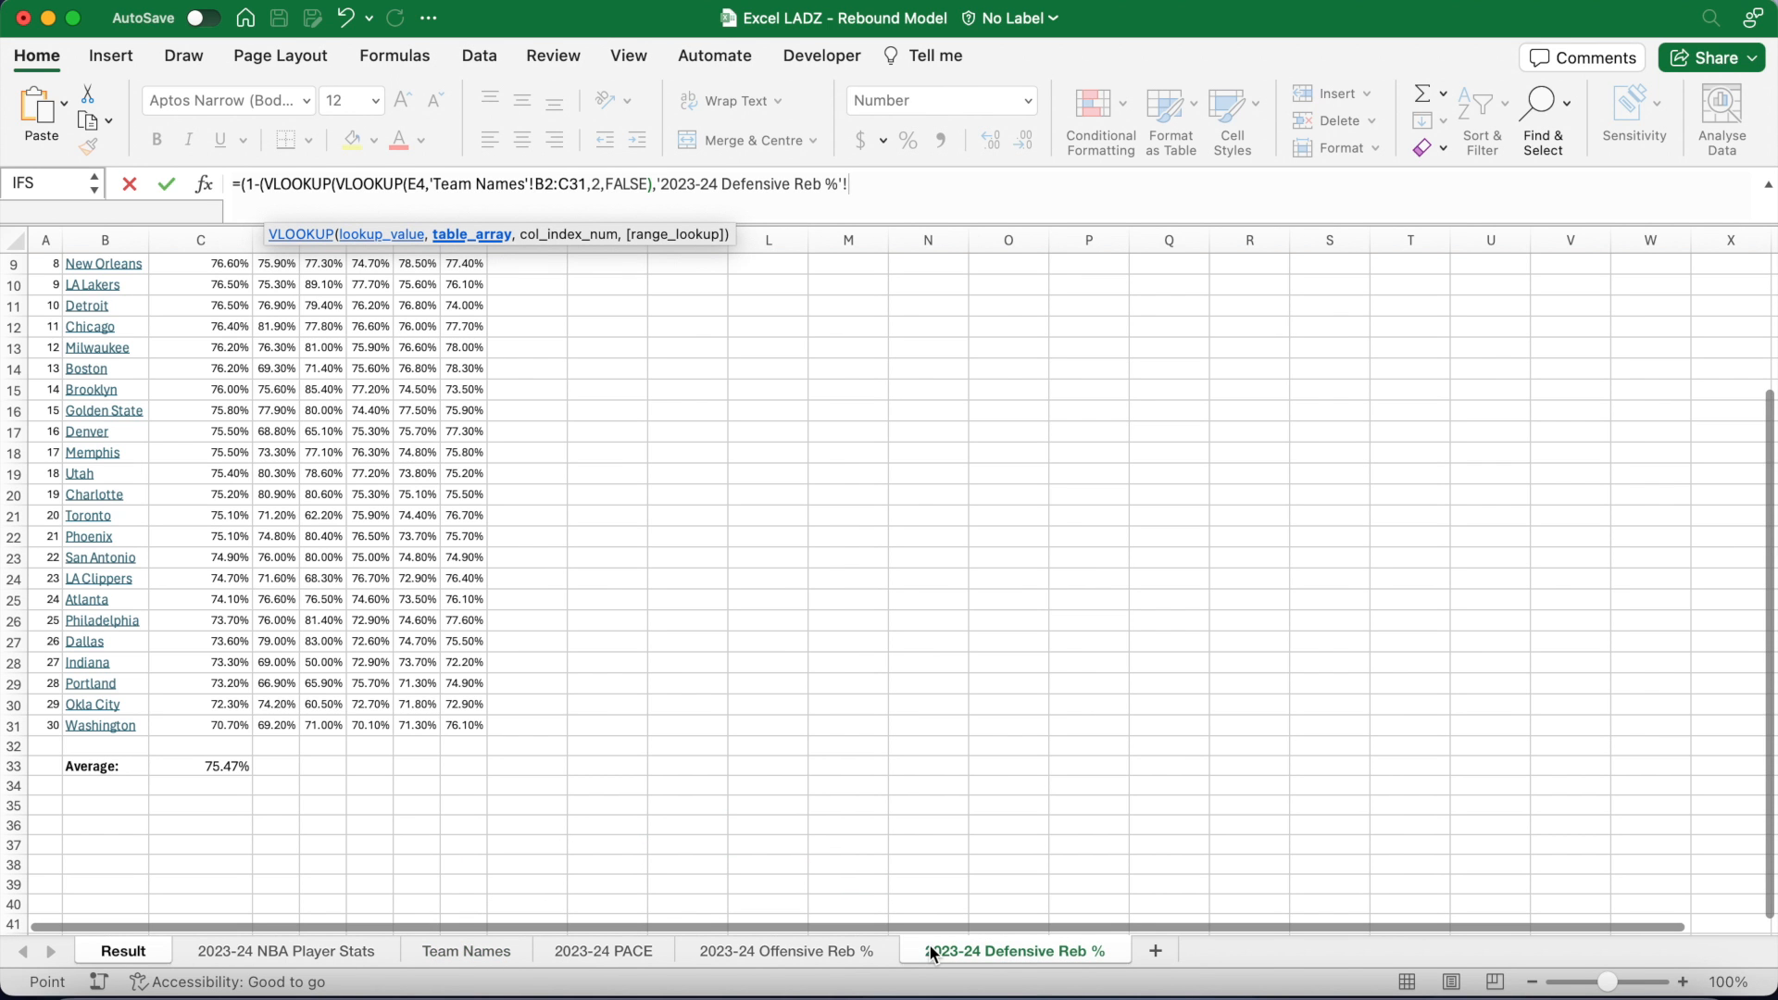
pyautogui.scroll(3, 409, 448)
pyautogui.moveTo(111, 289); pyautogui.dragTo(199, 899)
pyautogui.write(',2,')
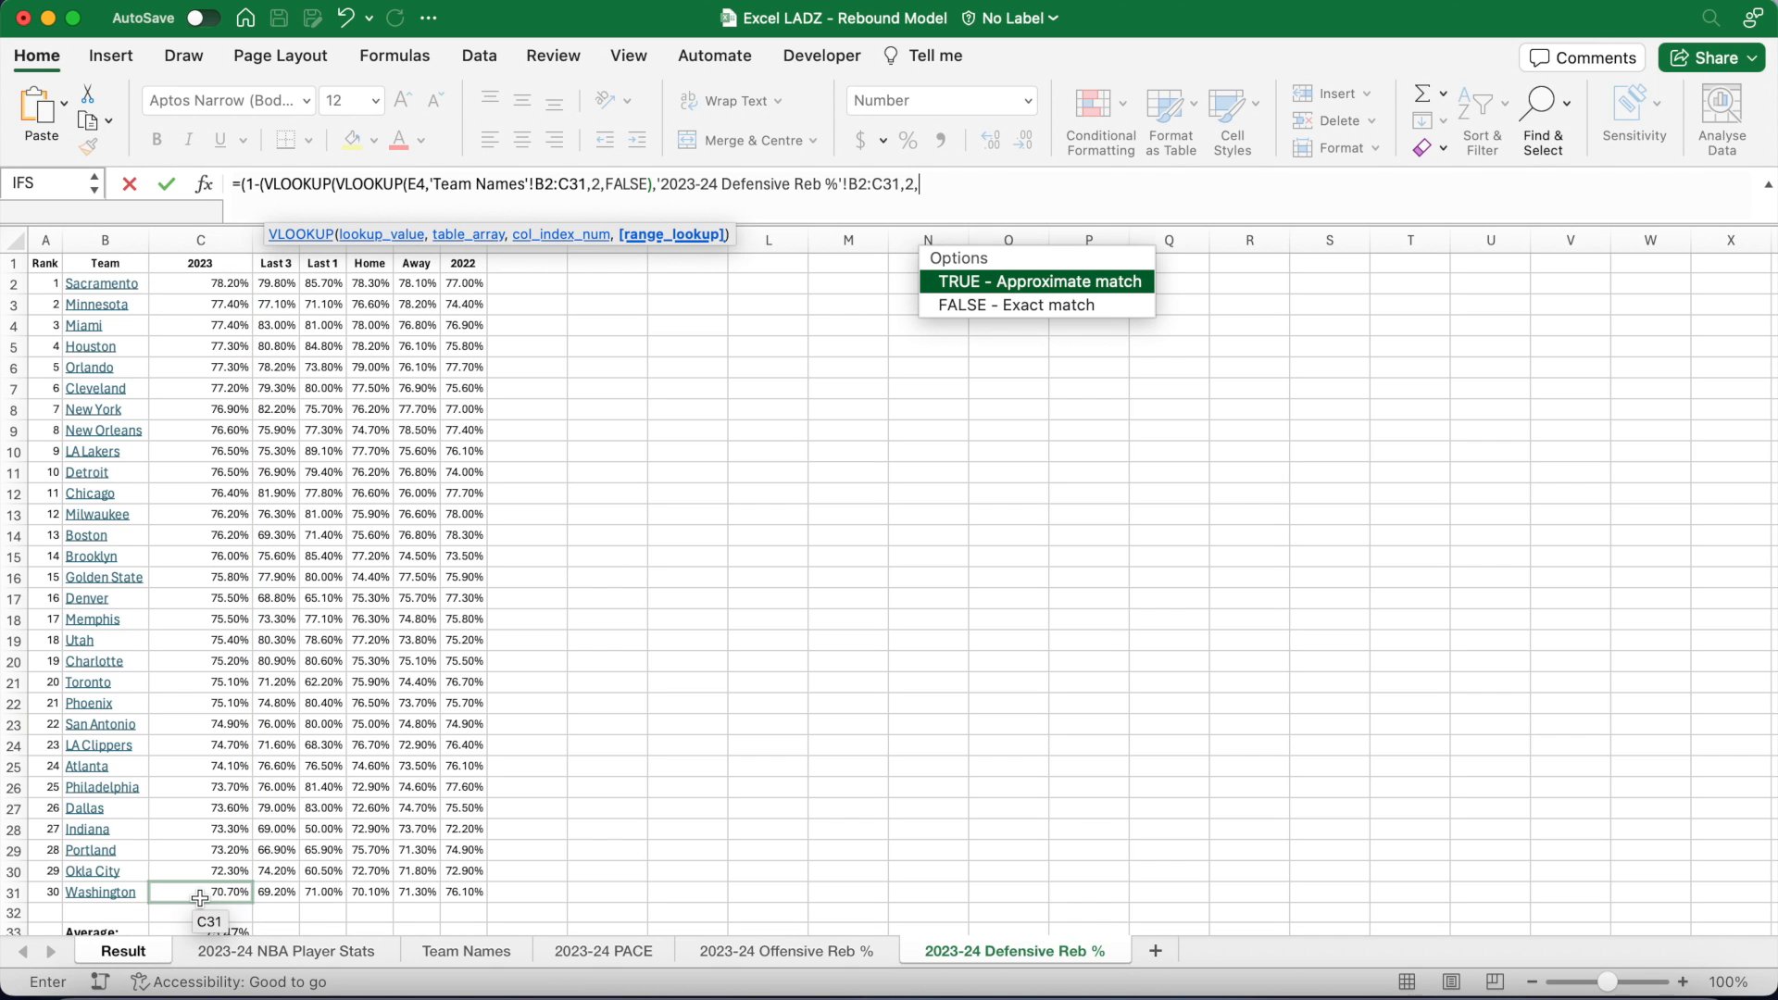
pyautogui.write('FALSE)')
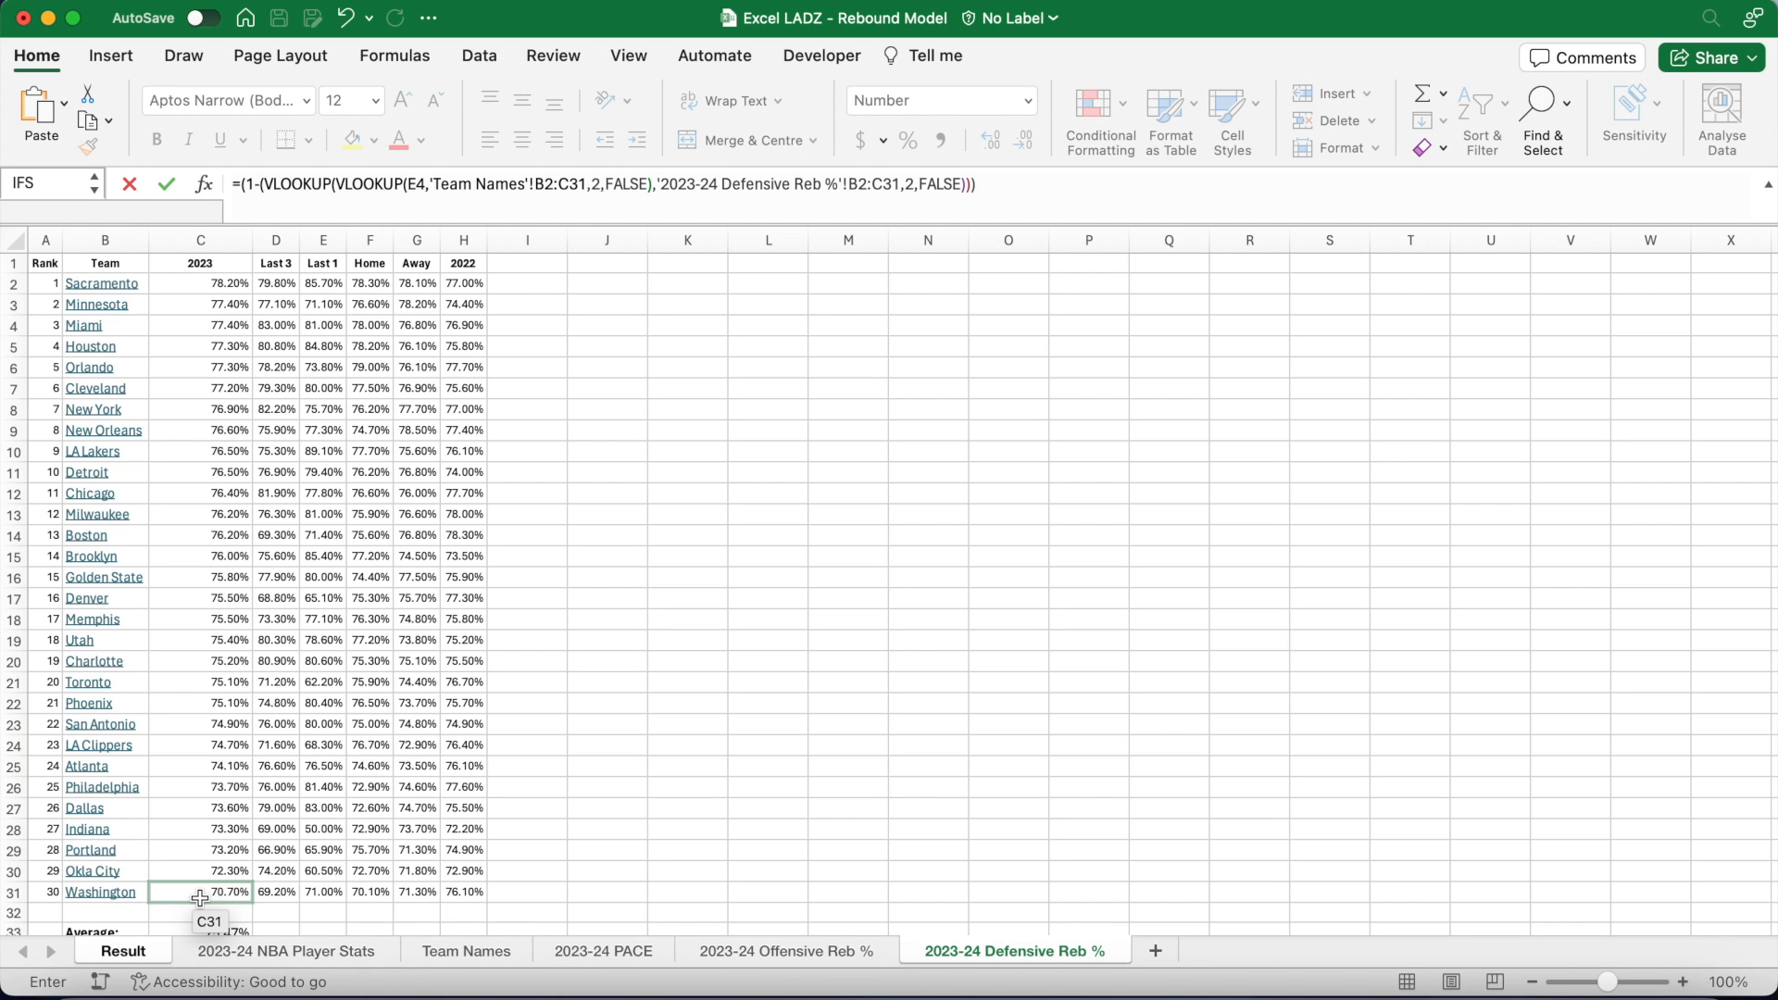
pyautogui.write('))/')
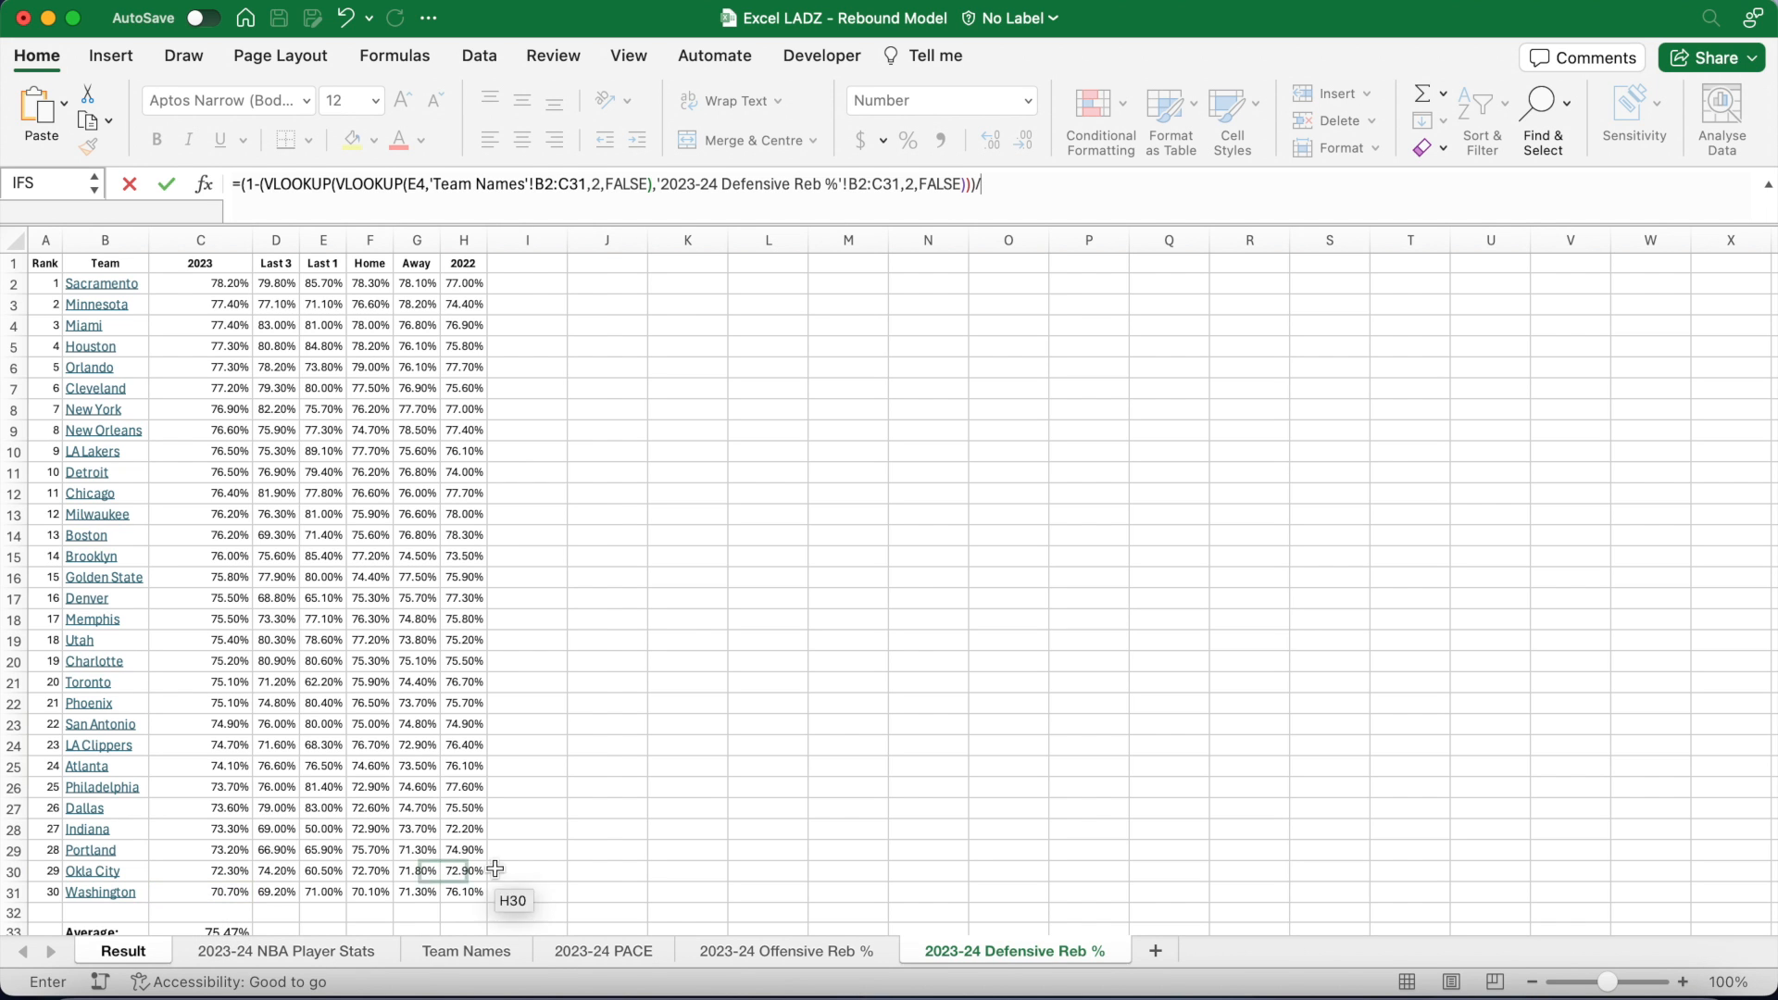
# Step: Divide by the league offensive average '2023-24 Offensive Reb %'!C33, giving 0.92 in K8
pyautogui.click(736, 954)
pyautogui.scroll(2, 602, 648)
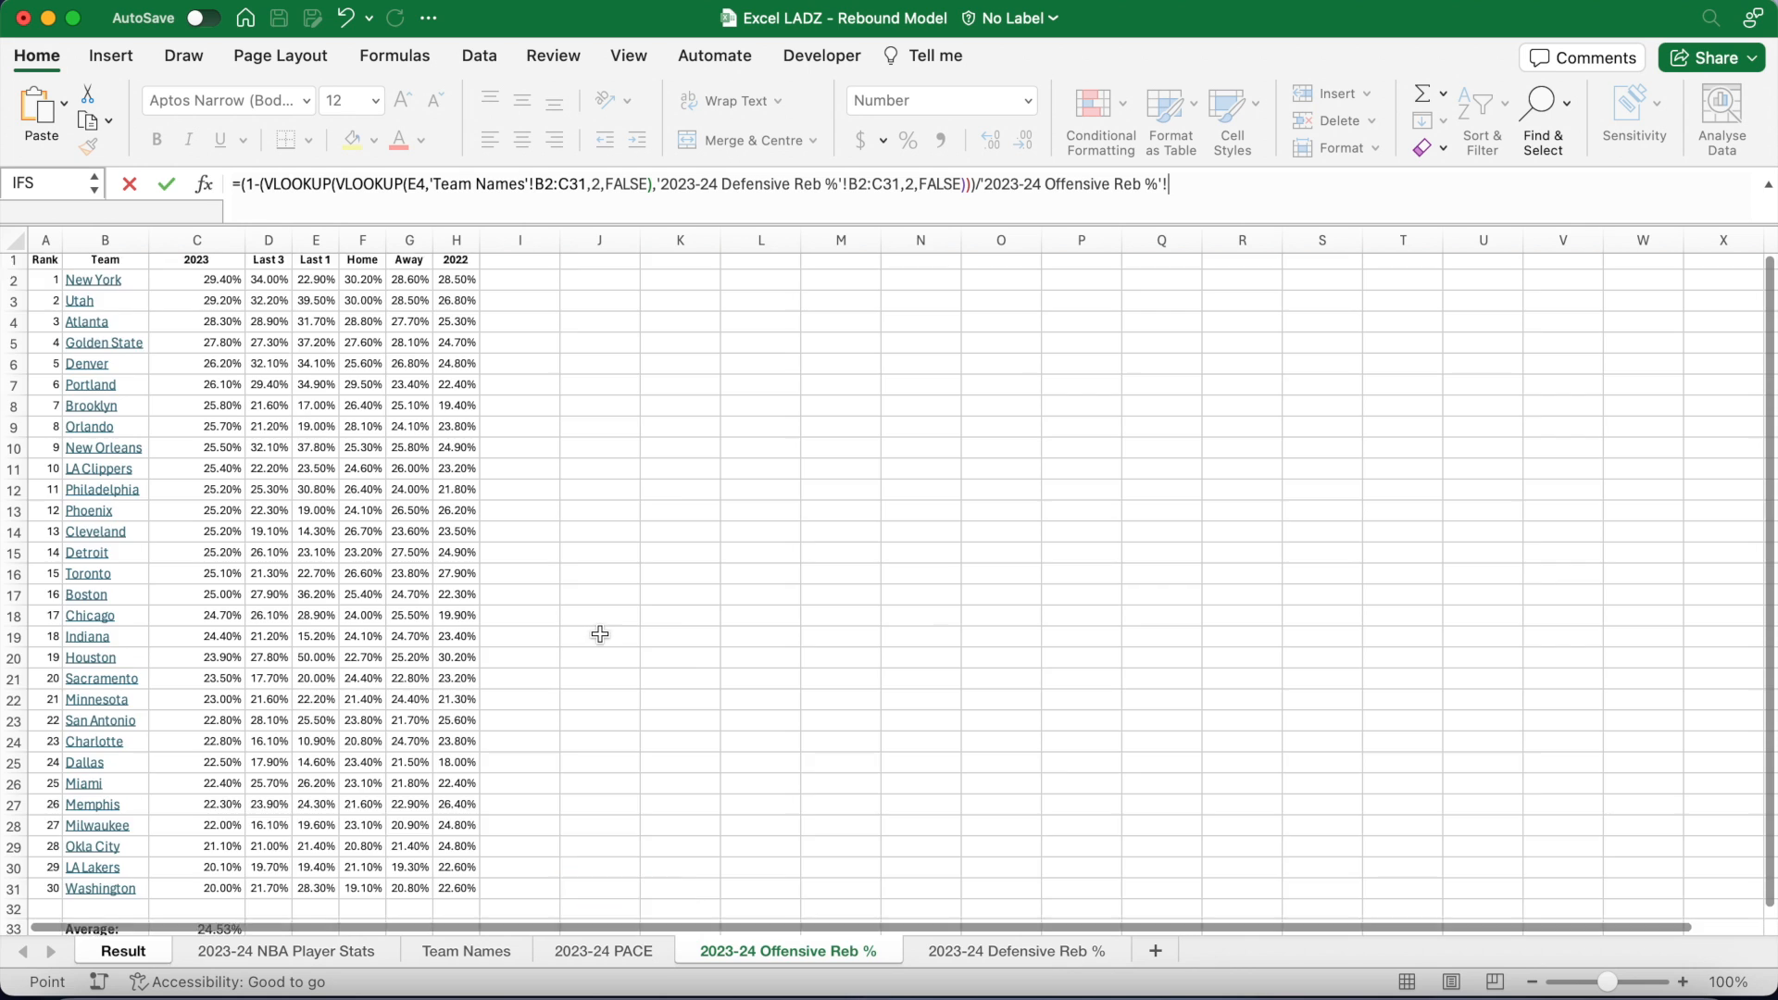
pyautogui.scroll(-3, 600, 638)
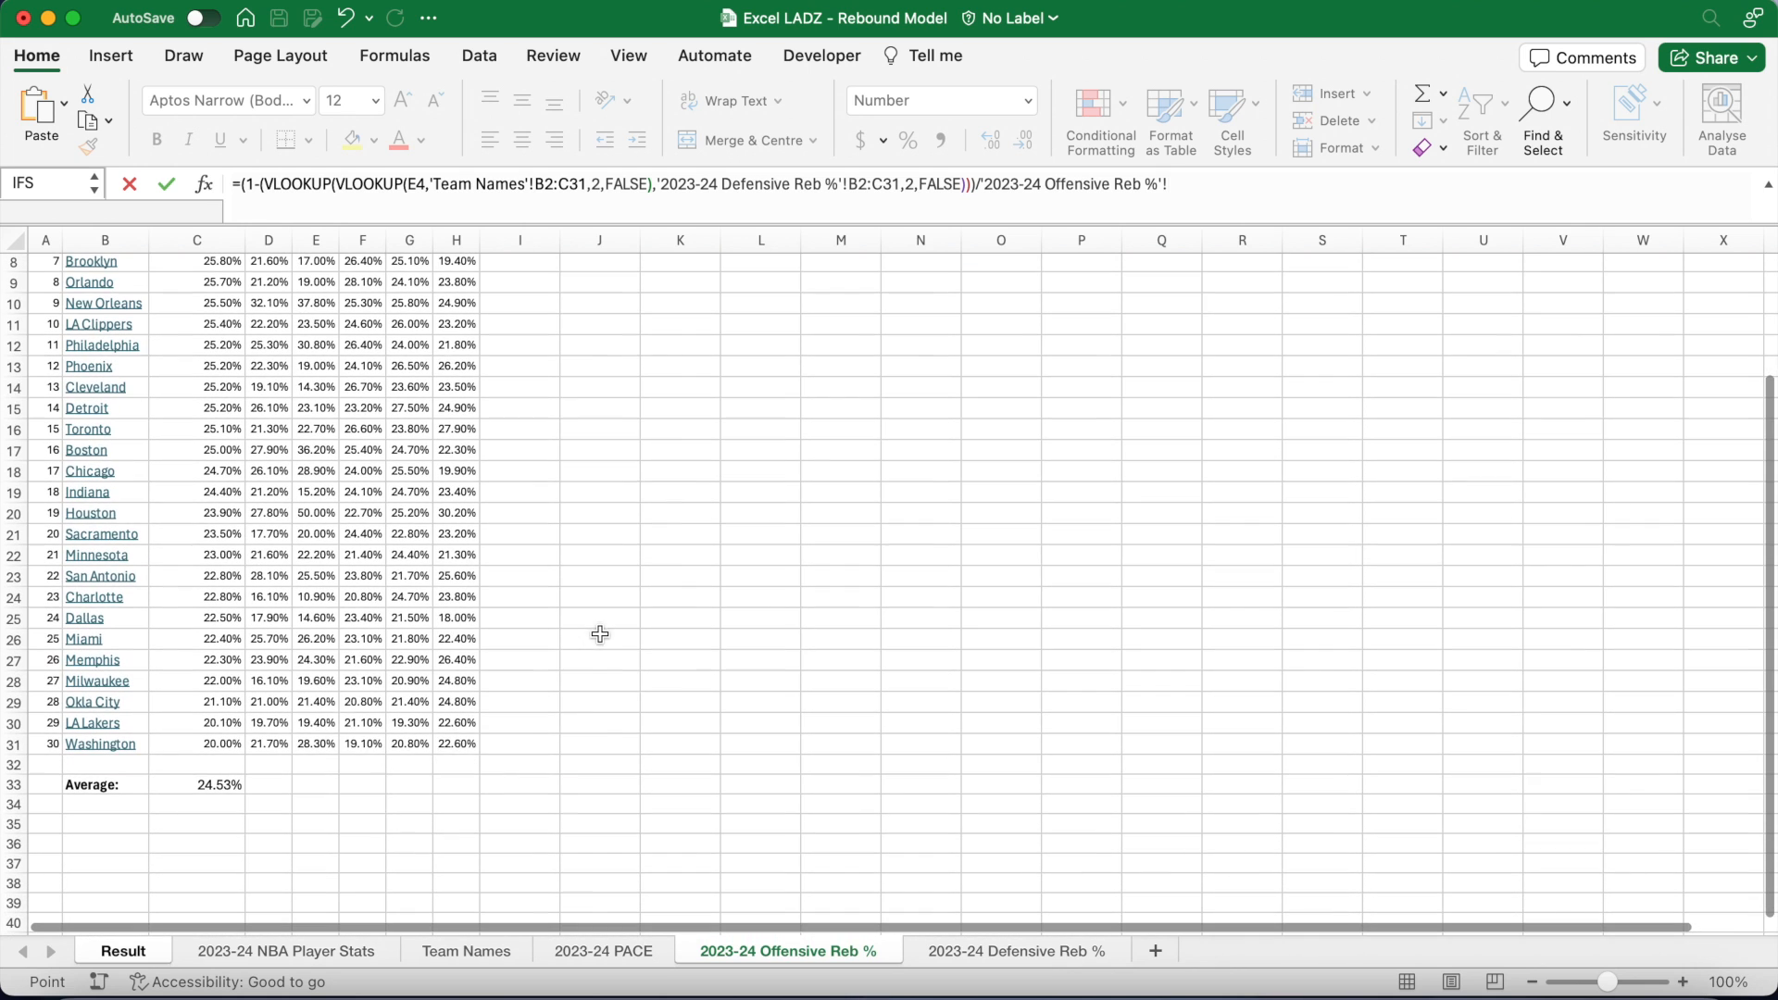
pyautogui.click(223, 783)
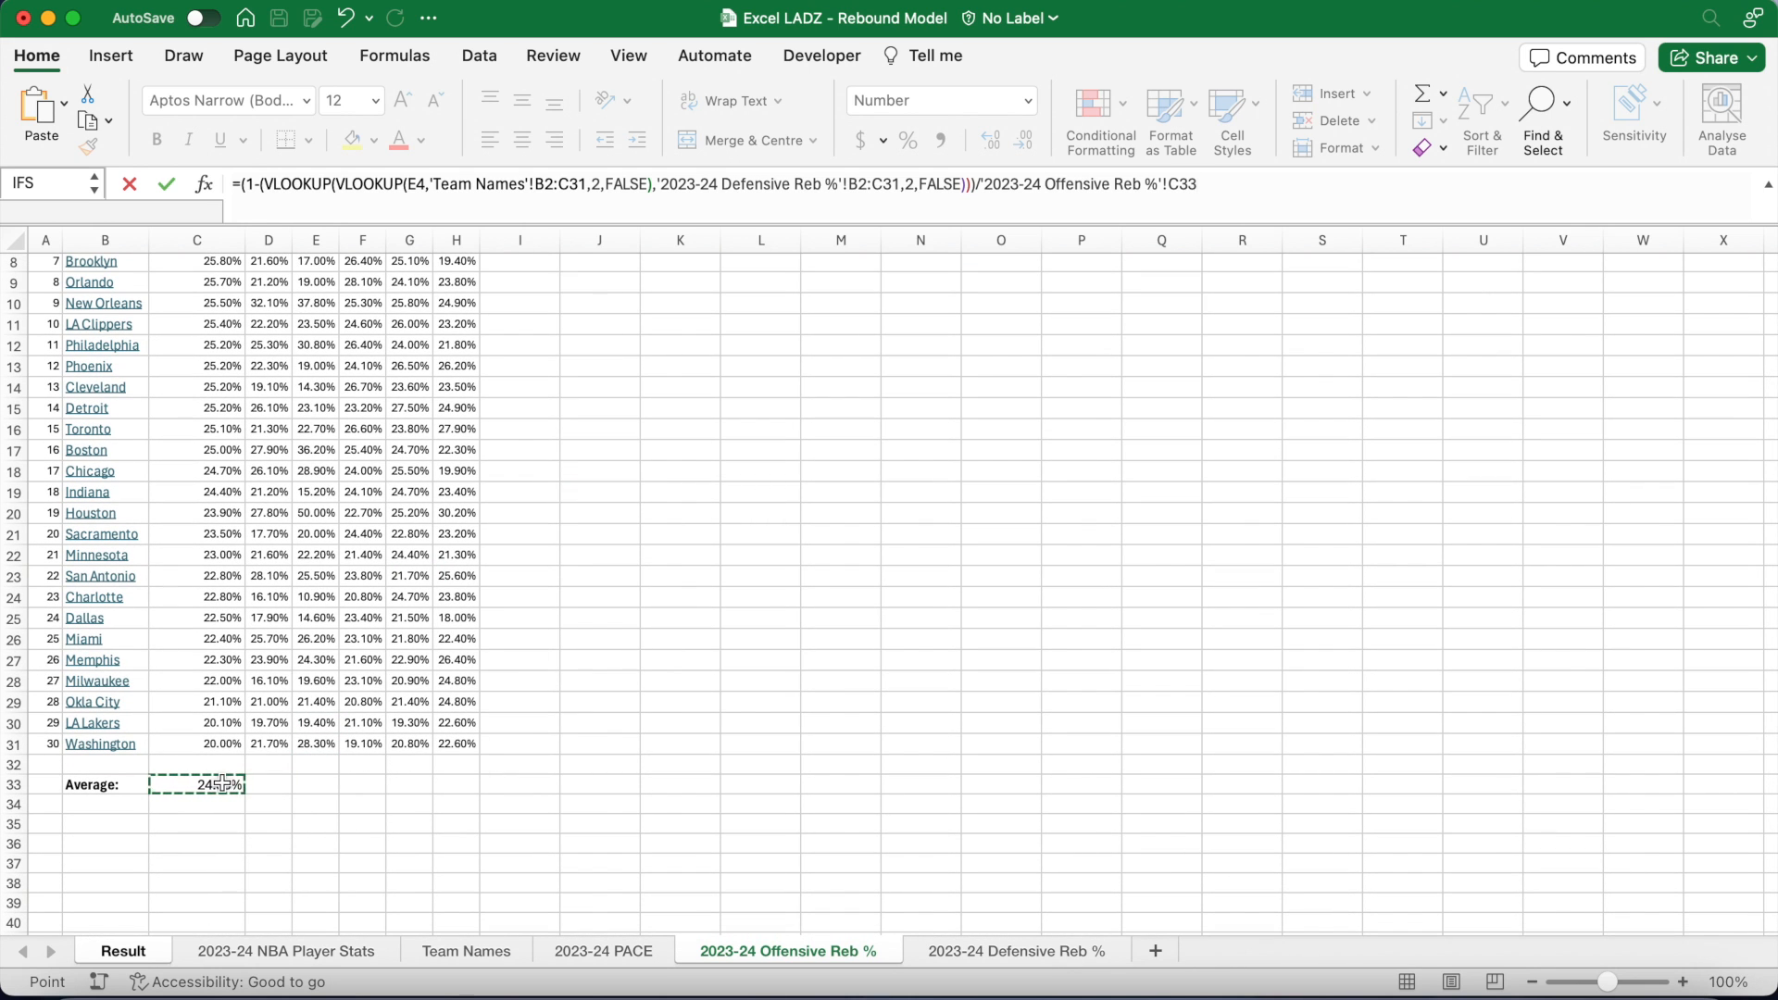
pyautogui.press('Return')
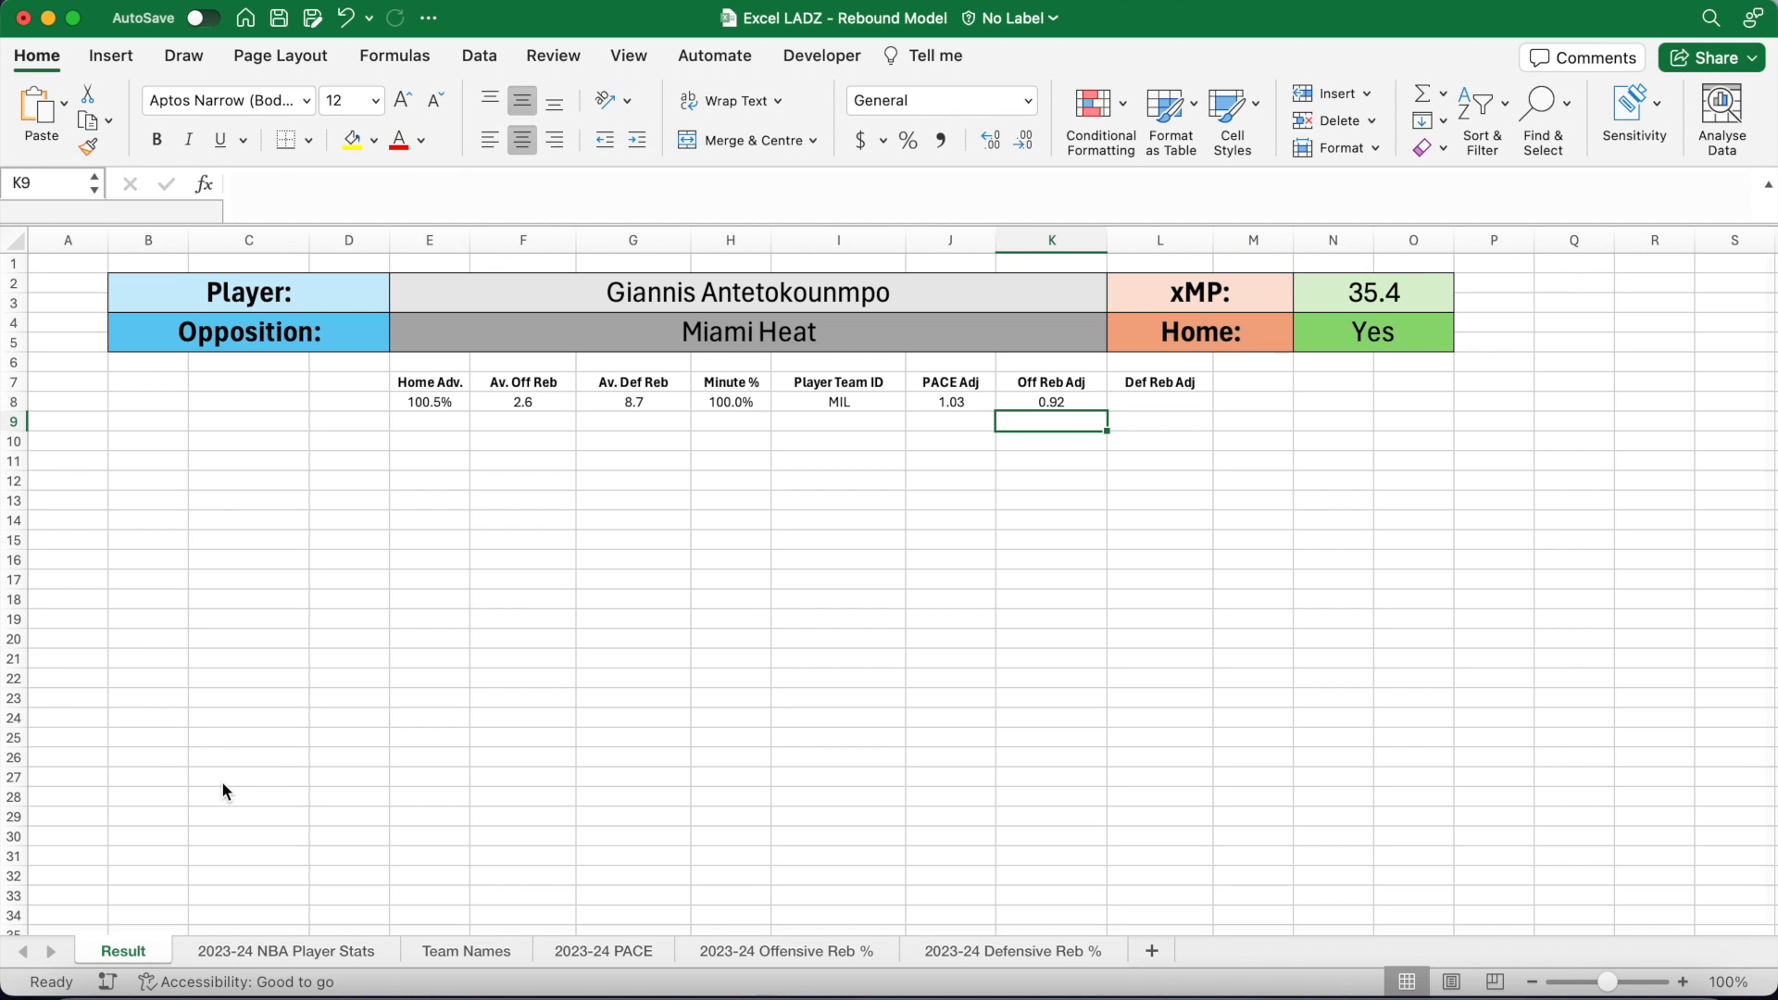
pyautogui.press('Up')
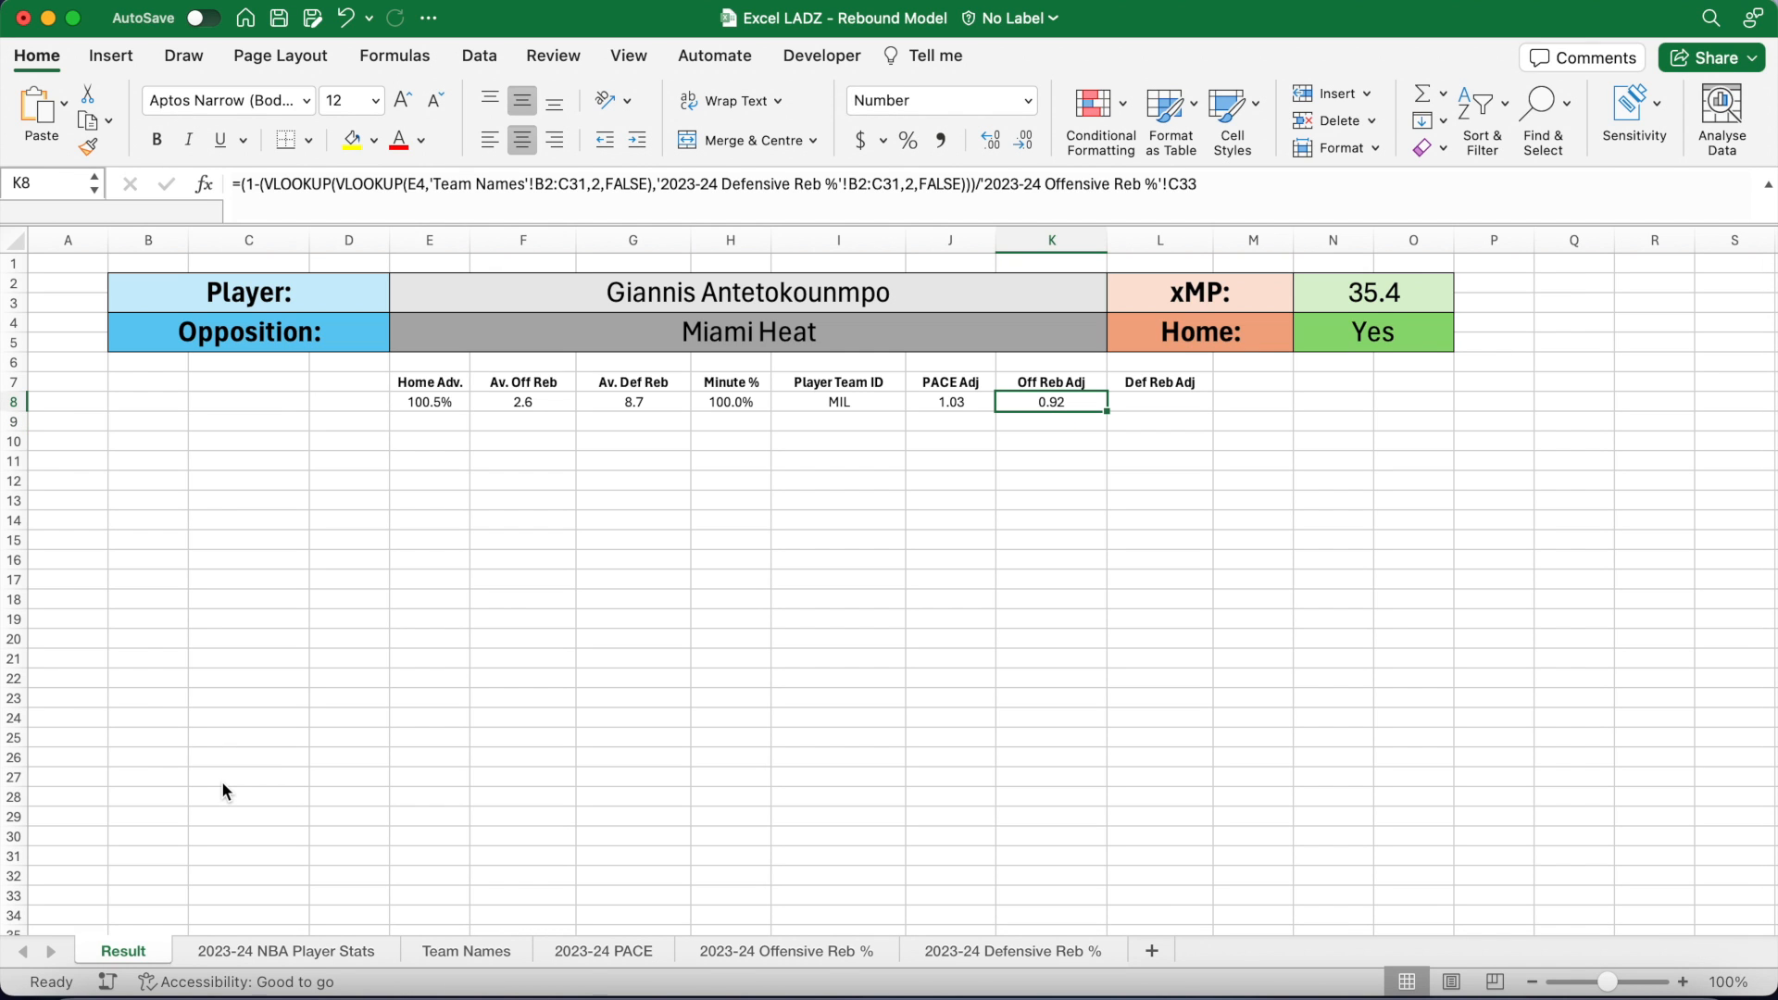
pyautogui.press('Right')
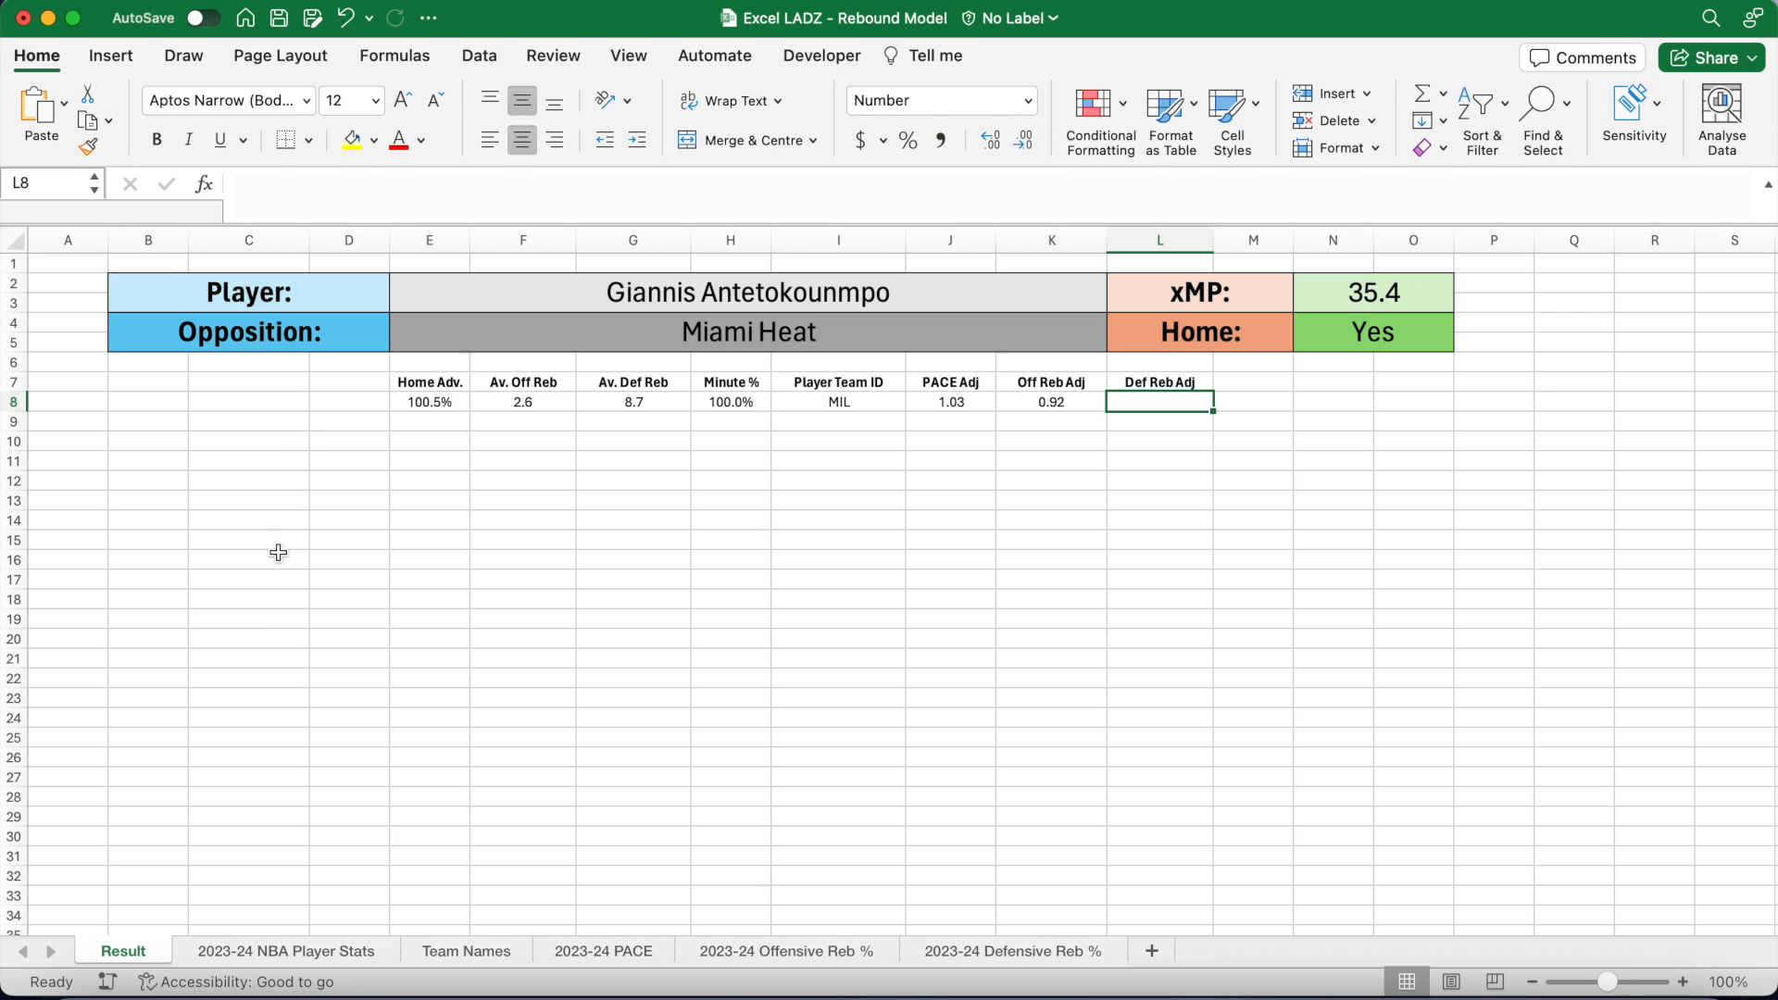
# Step: Start L8's formula with a VLOOKUP of the opponent in E4 against Team Names B2:C31
pyautogui.click(346, 200)
pyautogui.write('=(1')
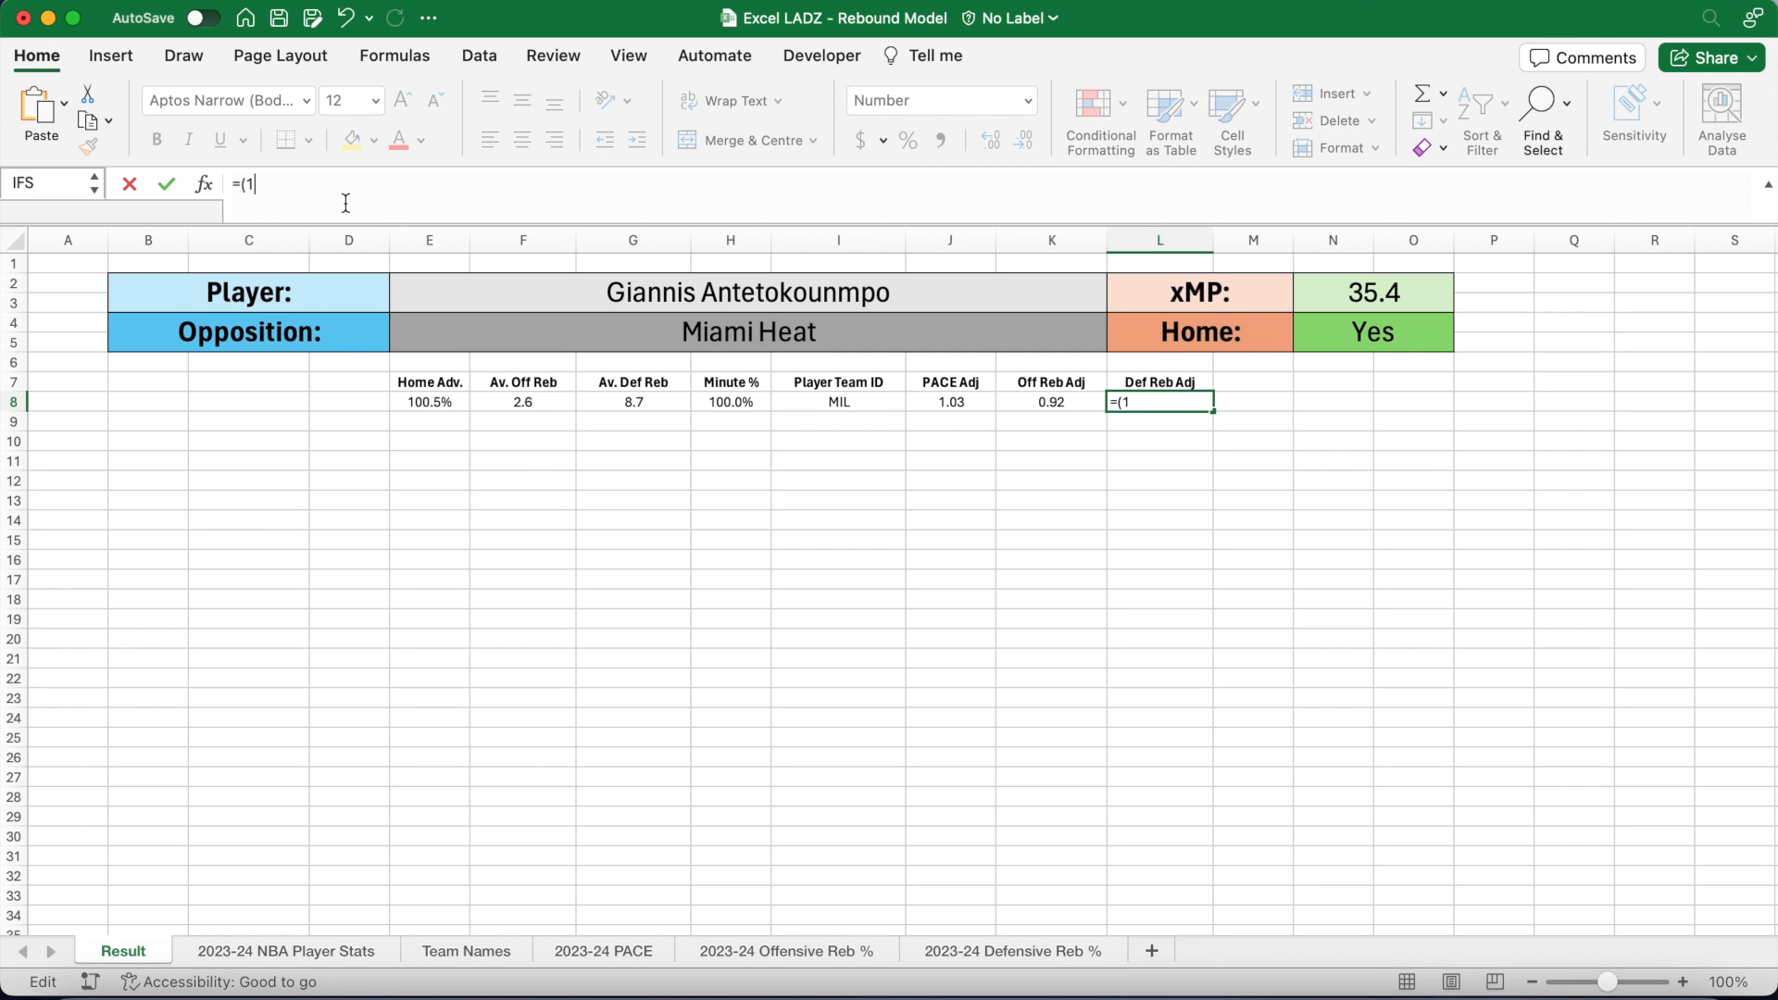
pyautogui.write('-(V')
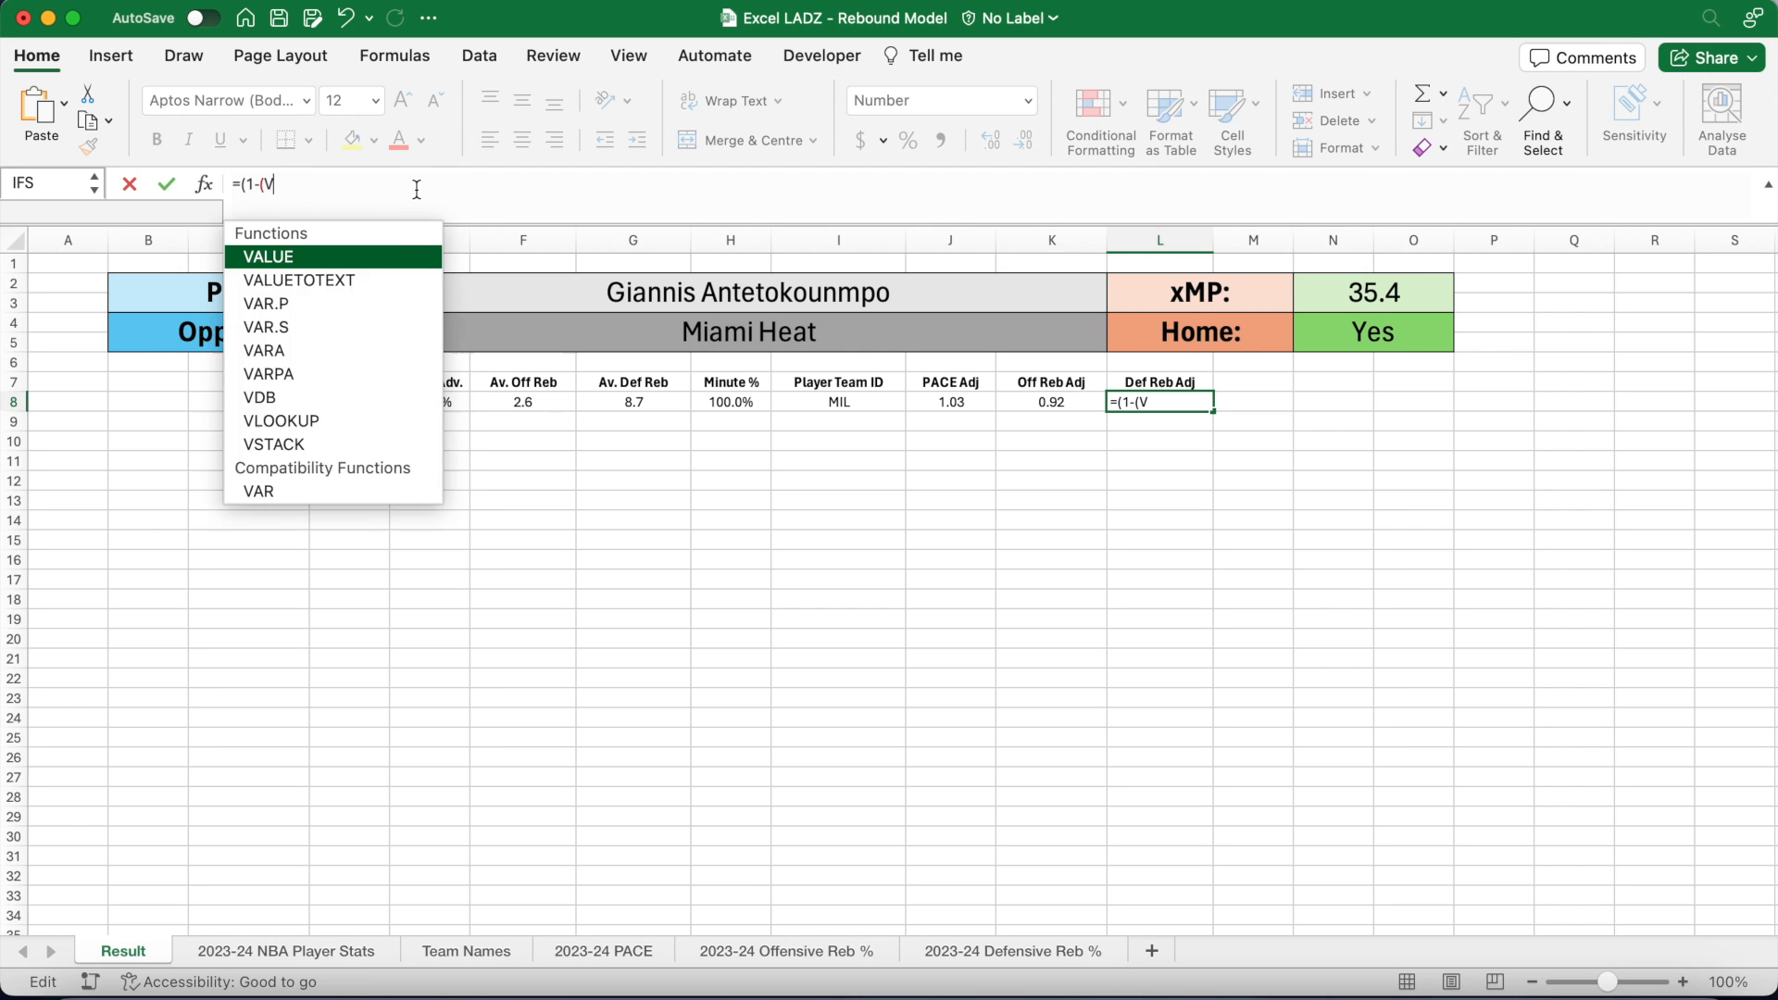
pyautogui.write('LOOKUP(')
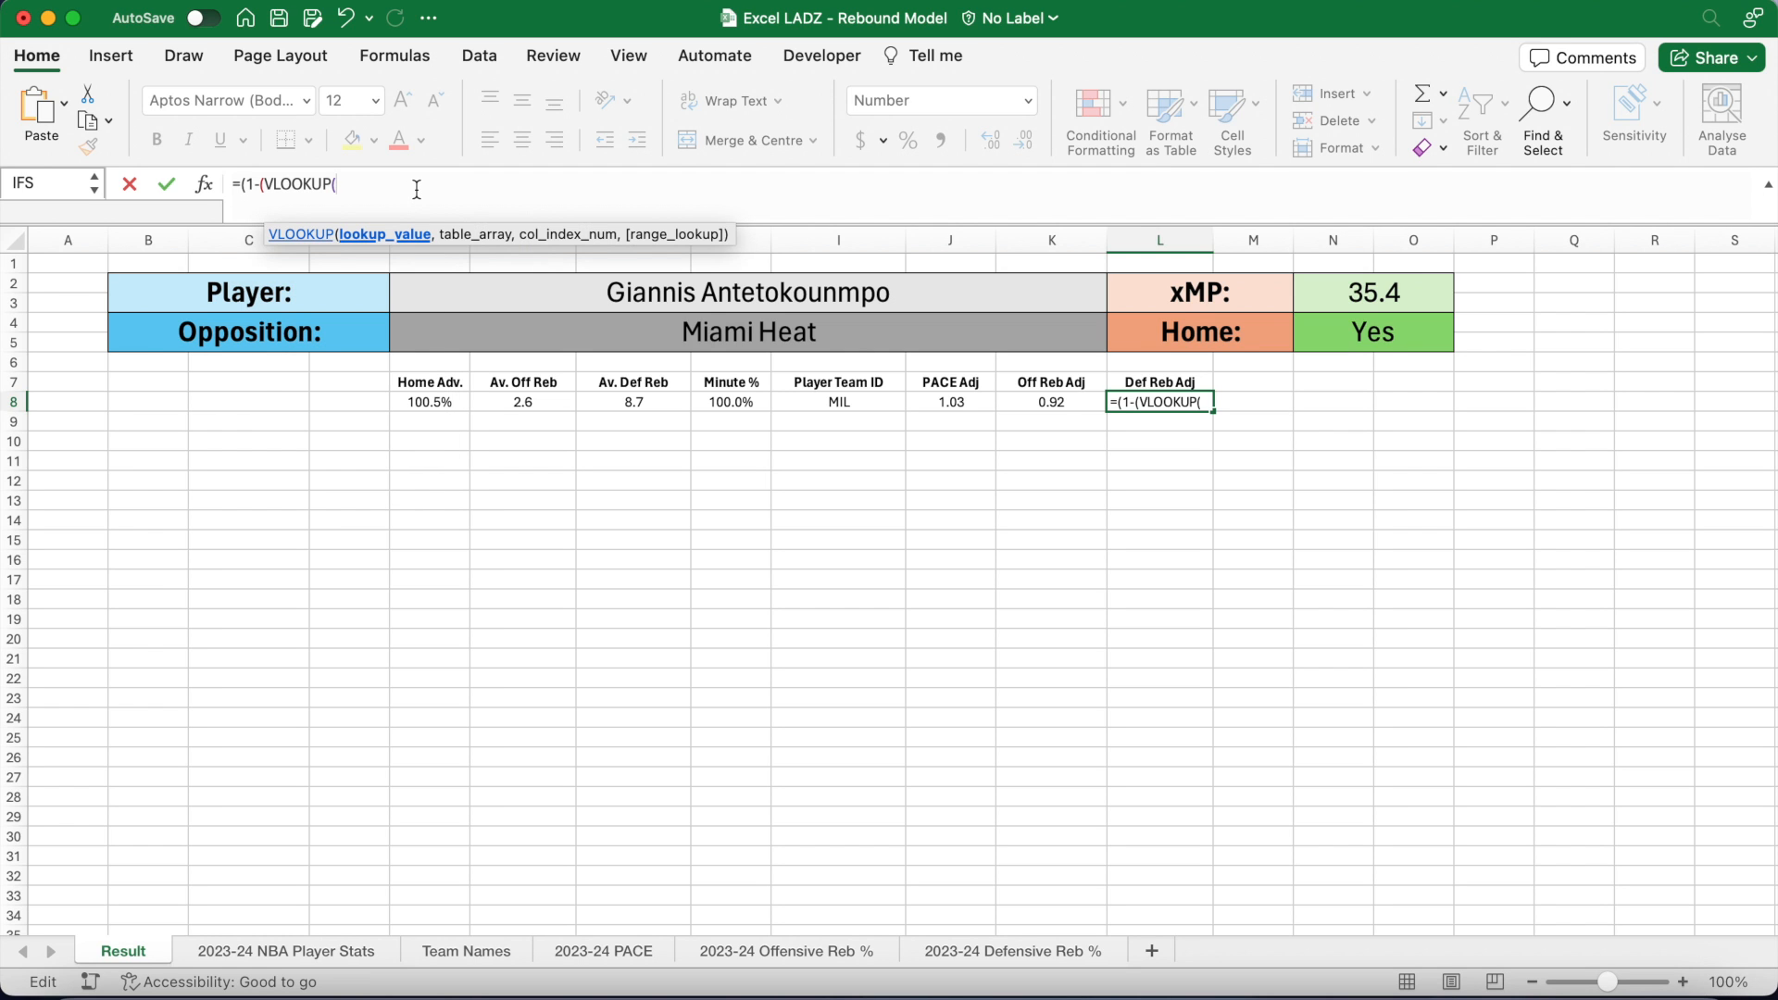
pyautogui.write('VLOOKUP(')
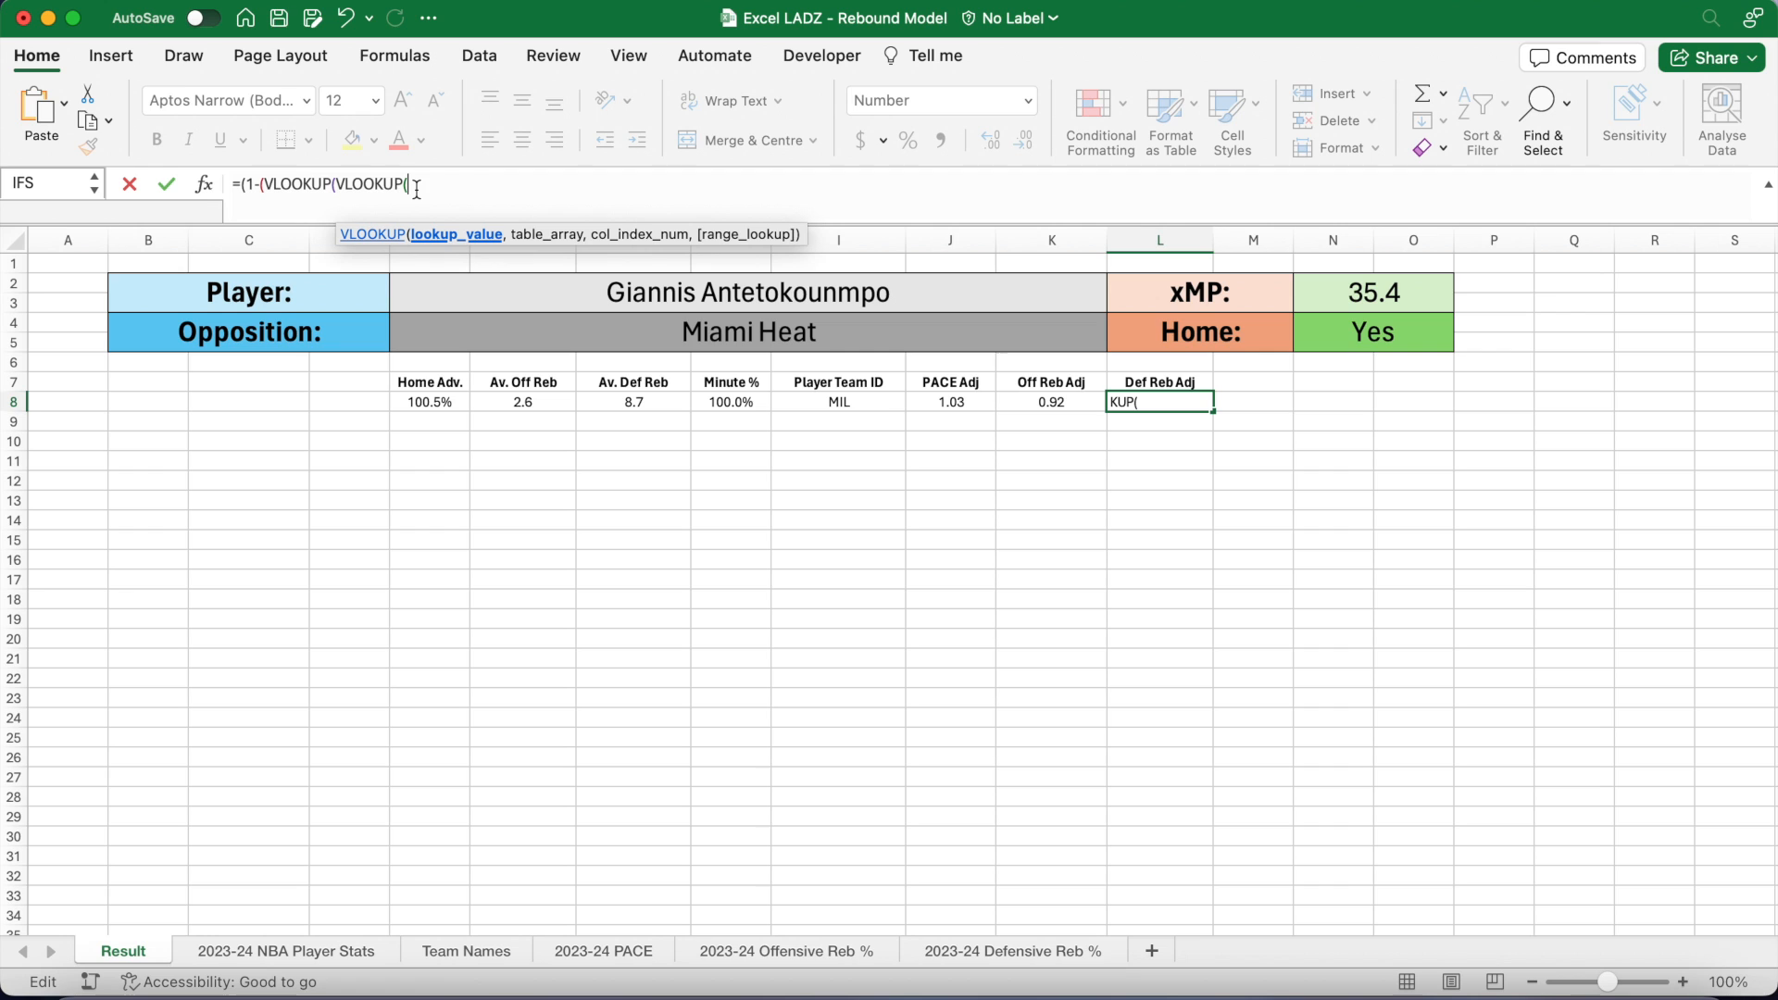
pyautogui.write('E')
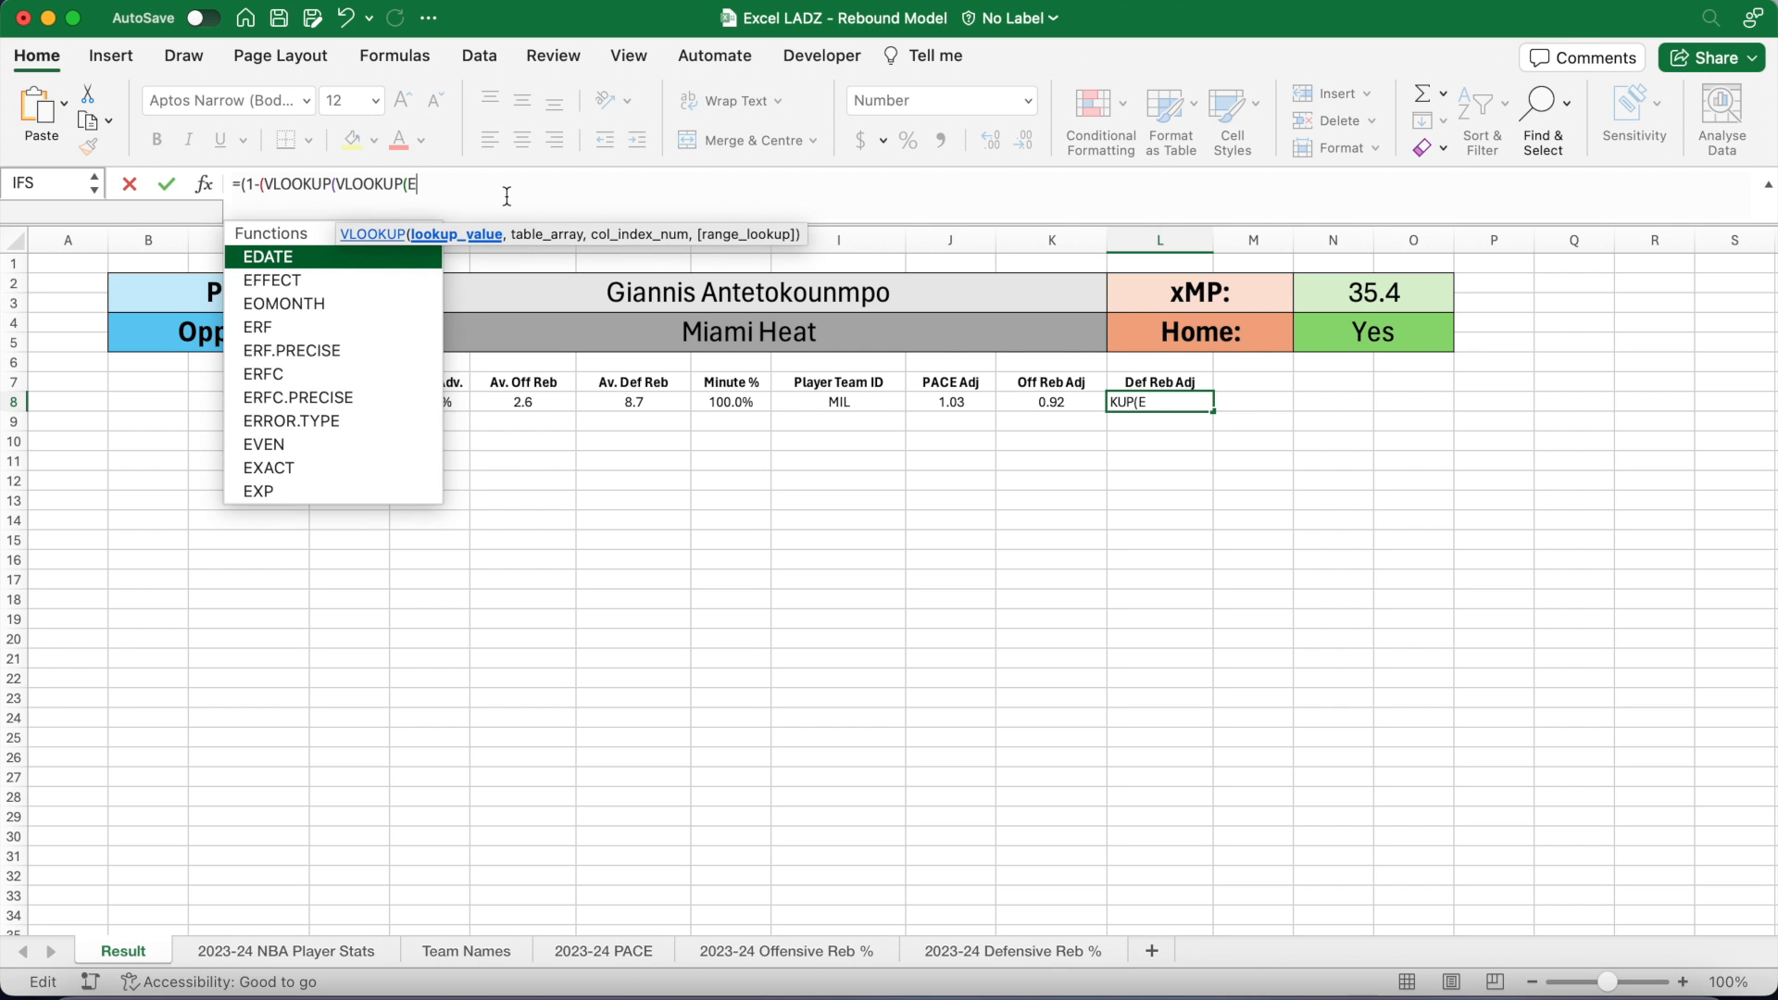
pyautogui.write('4,')
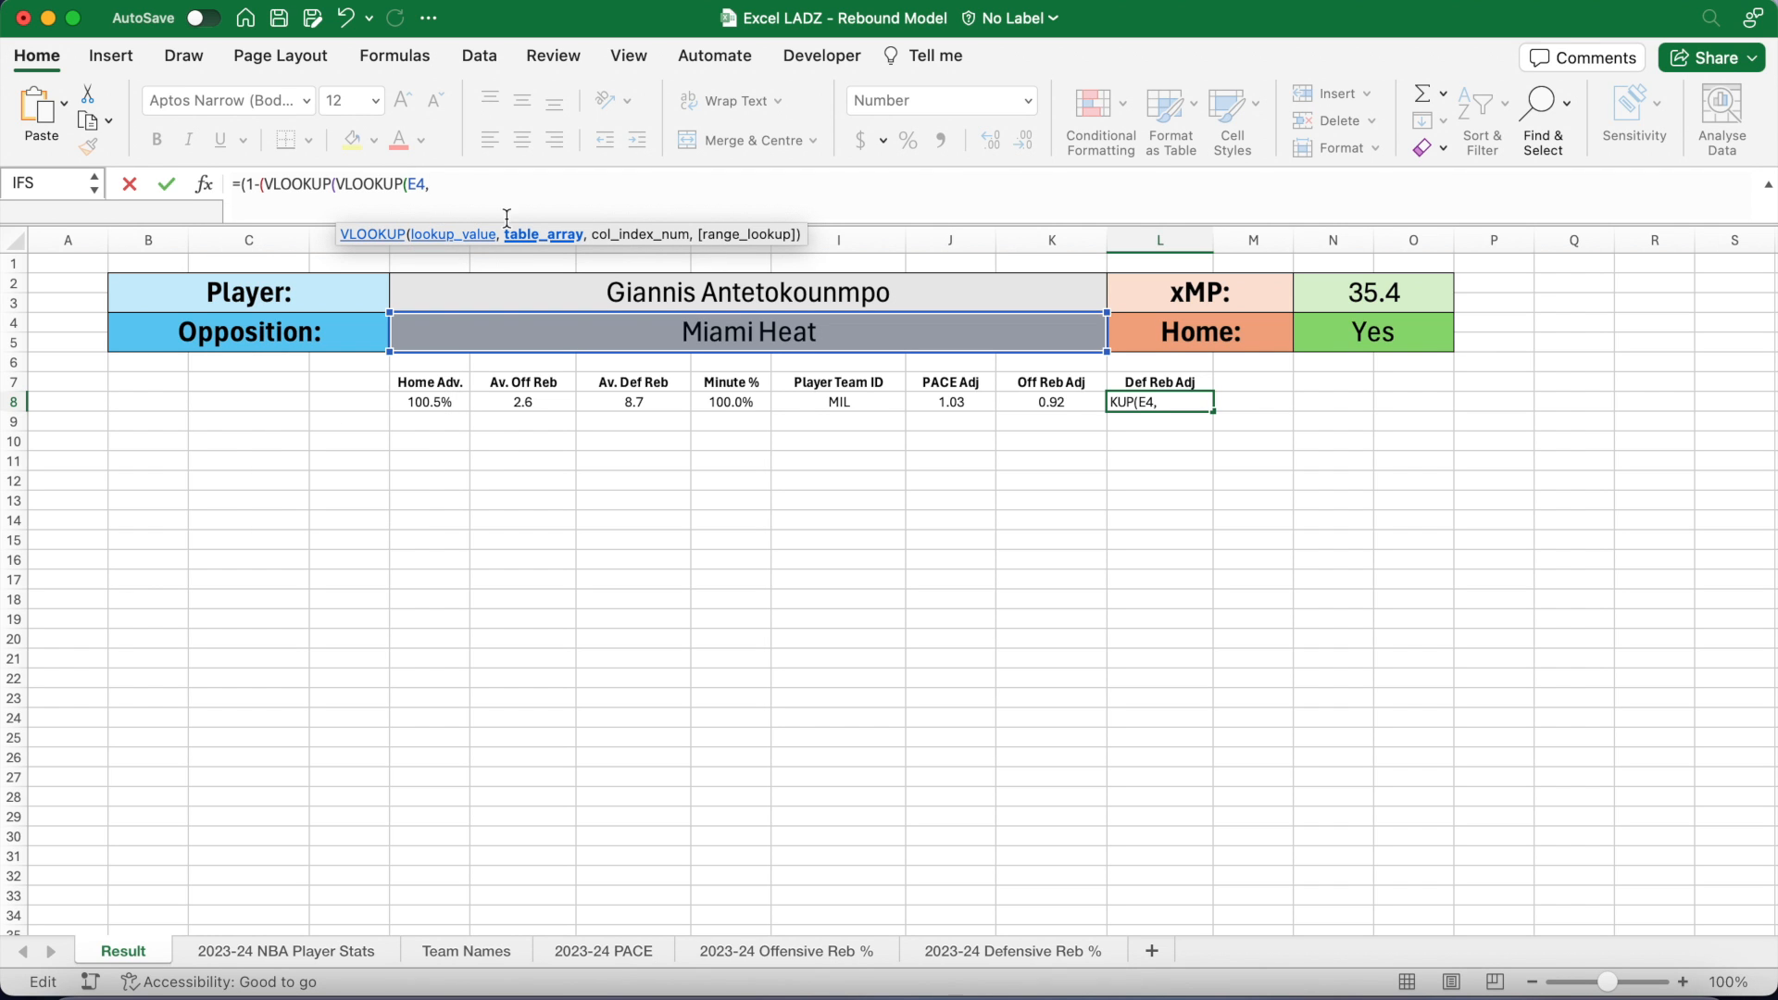
pyautogui.click(469, 951)
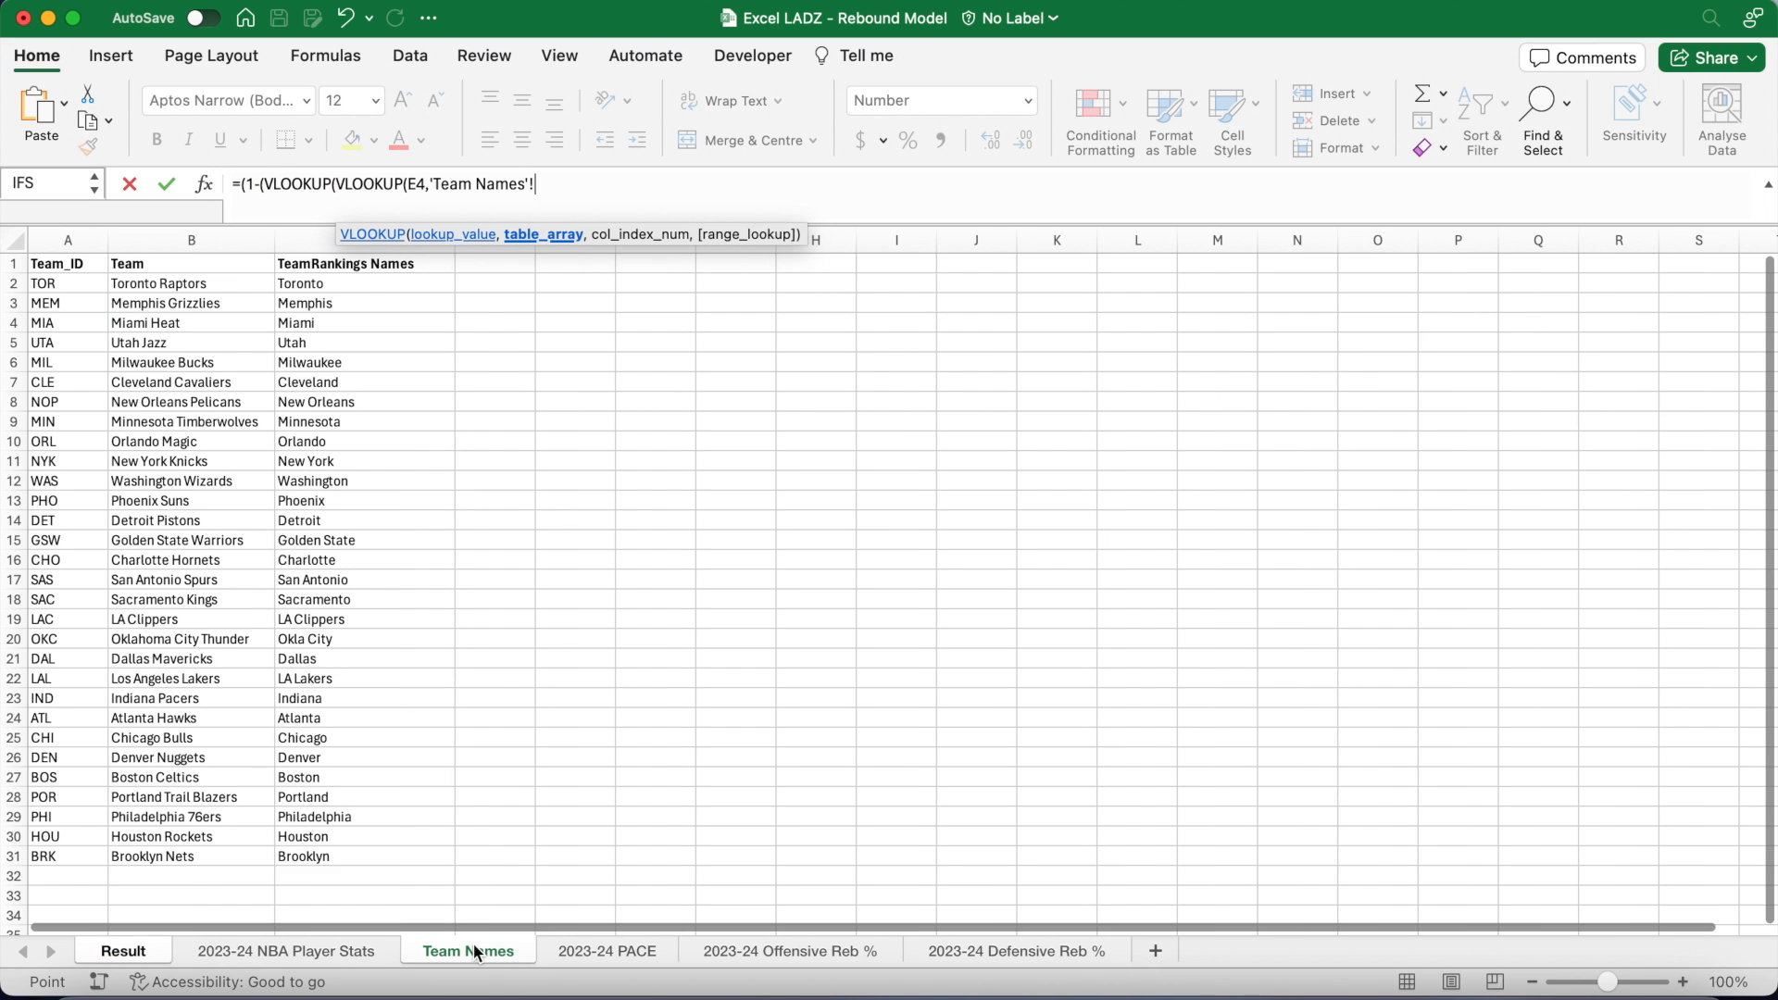
pyautogui.moveTo(180, 289); pyautogui.dragTo(340, 863)
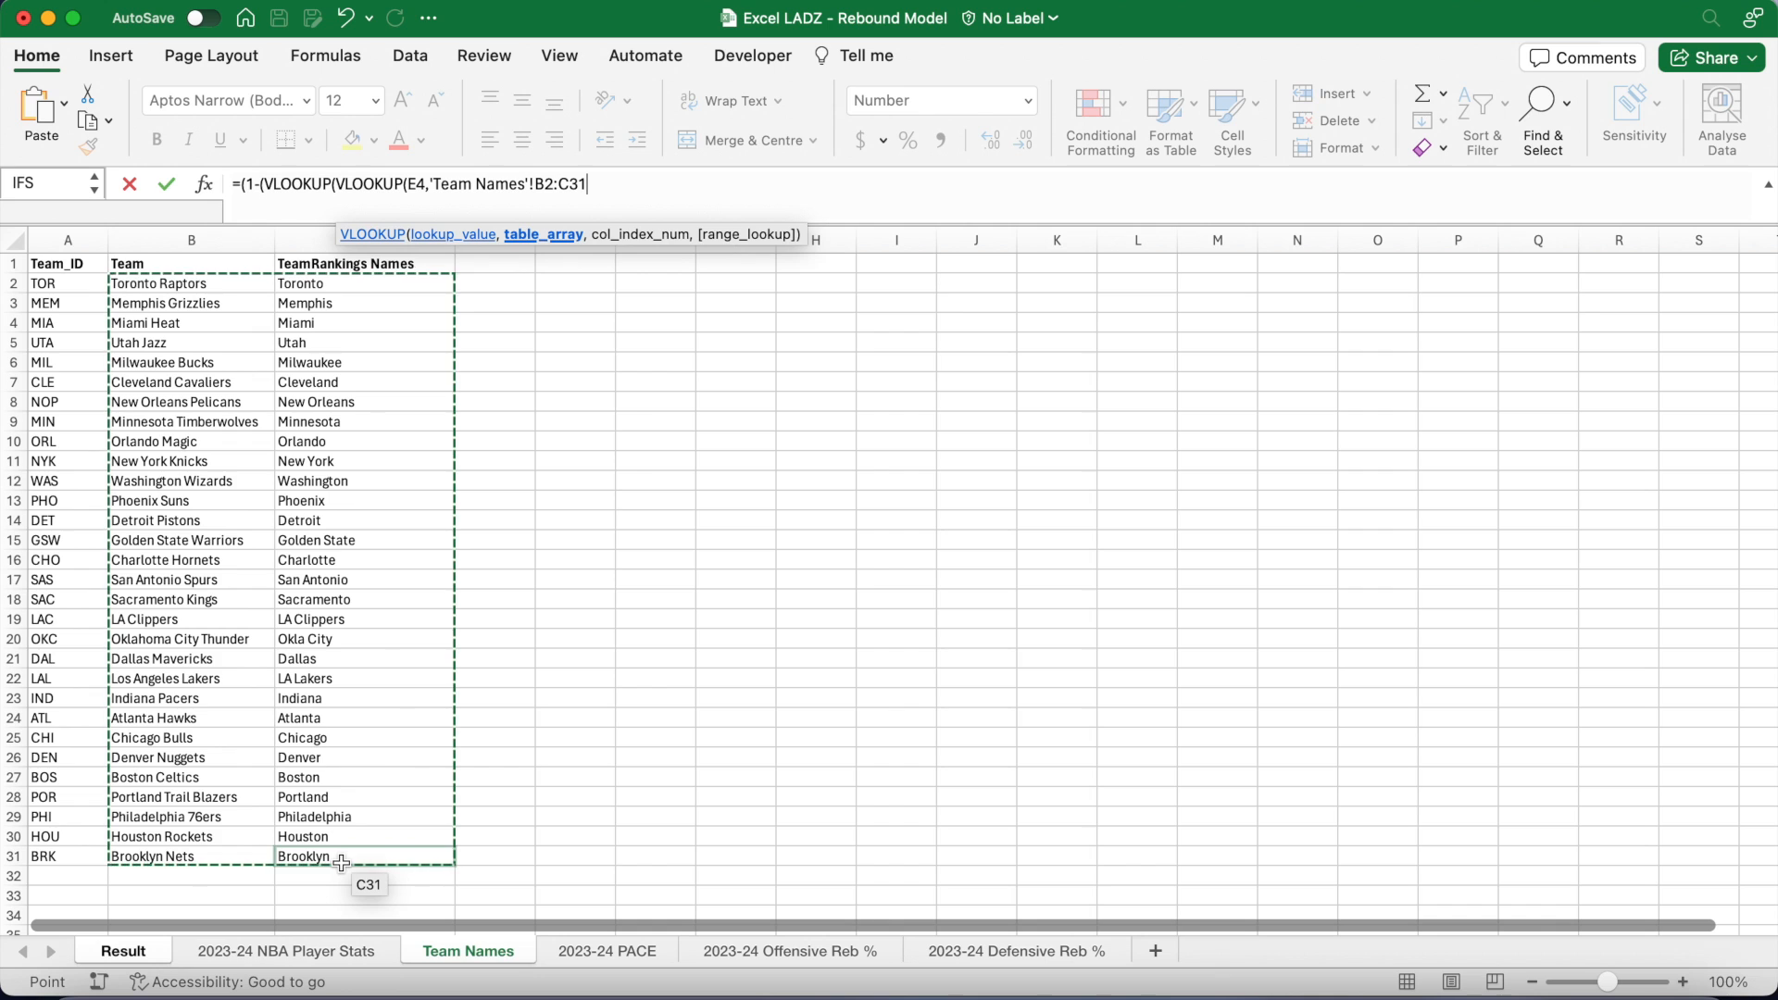
pyautogui.write(',2')
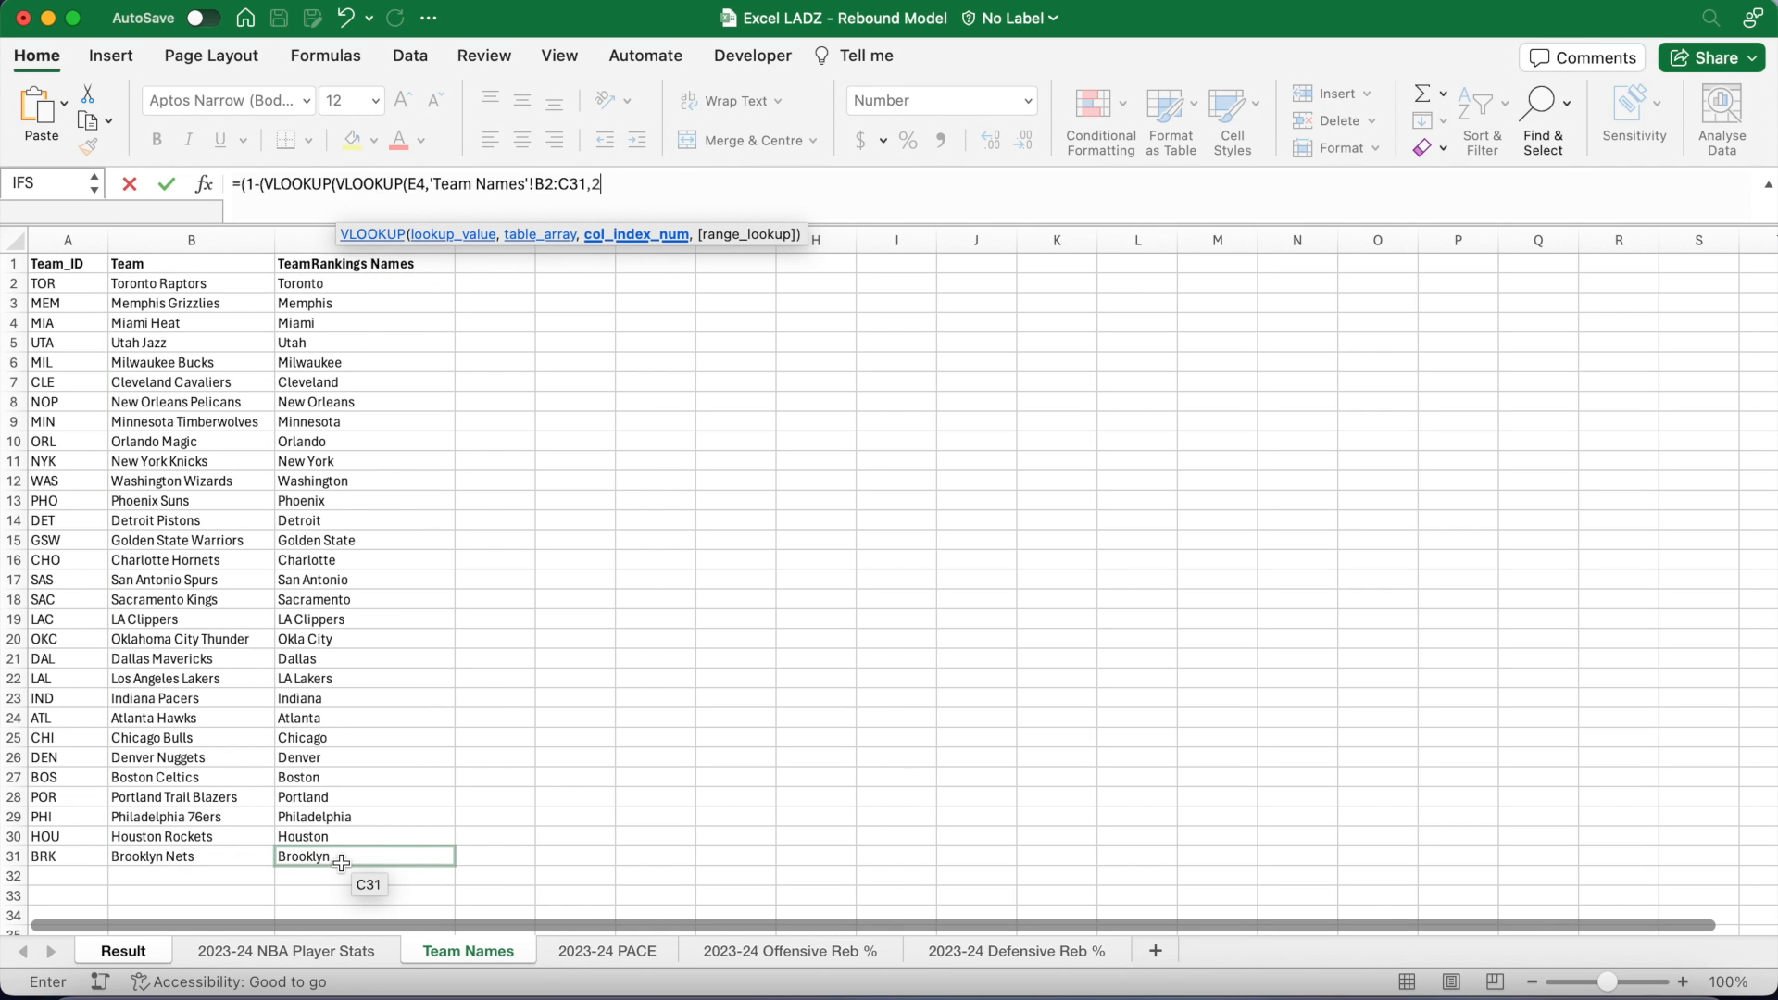
pyautogui.write(',FALSE')
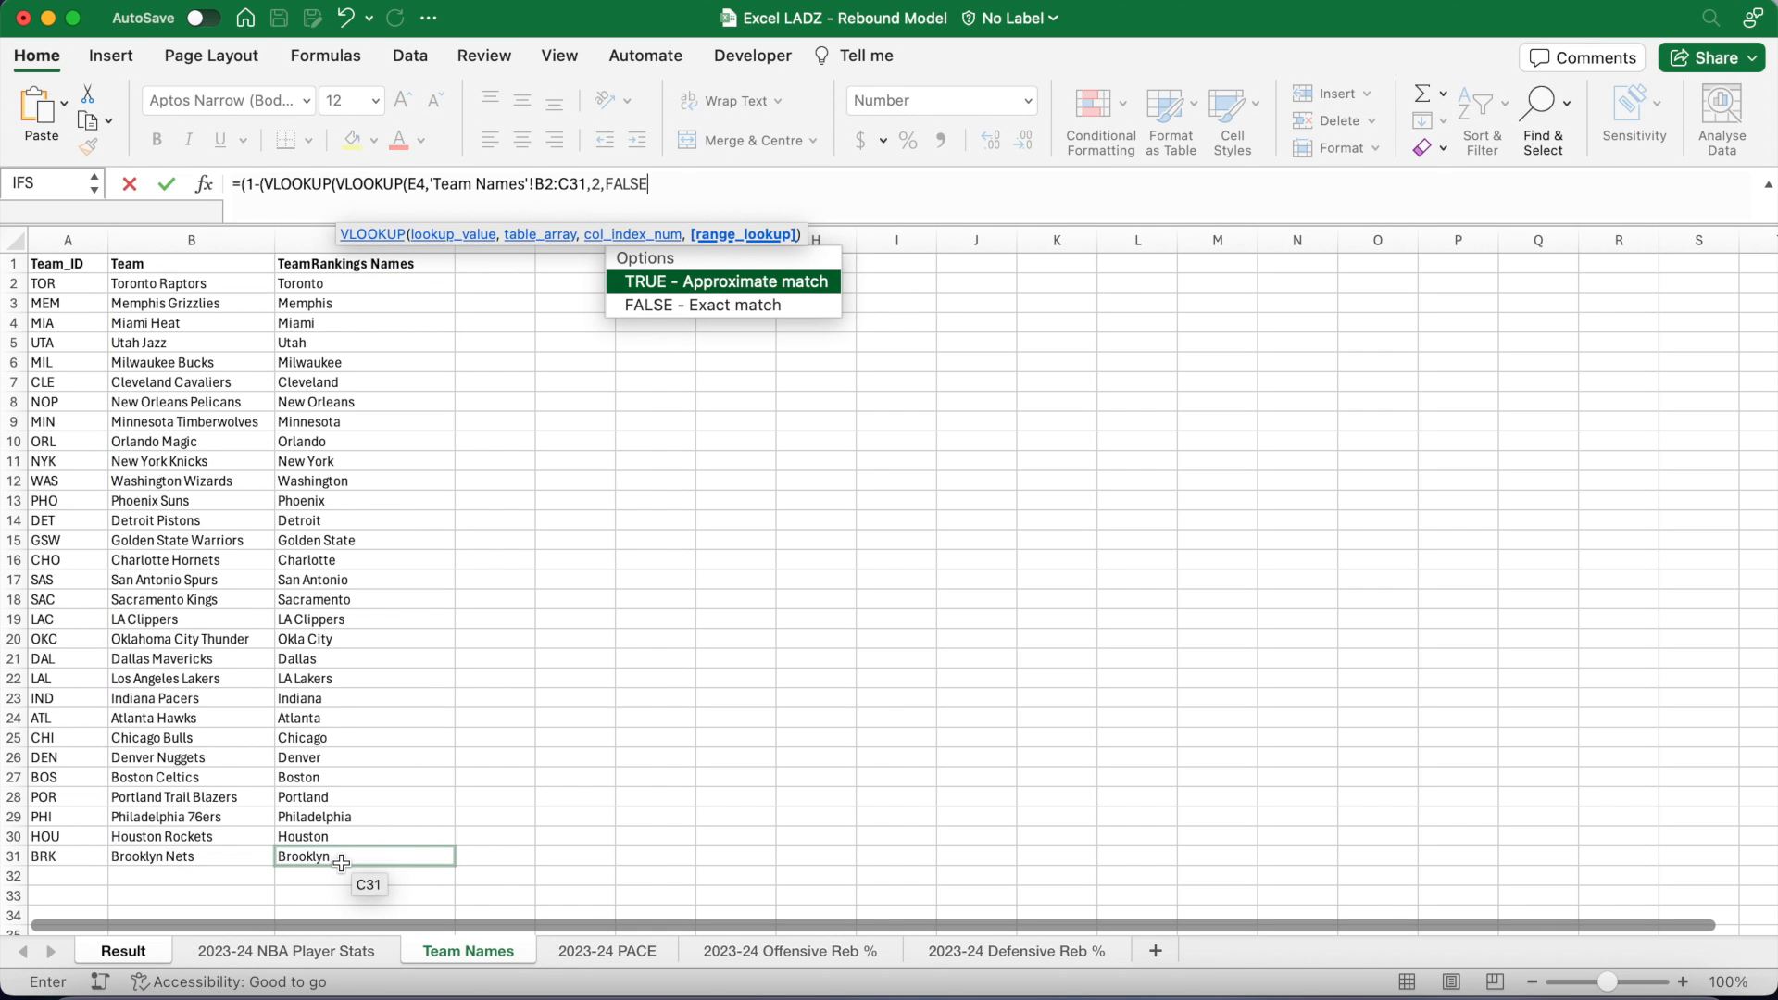
pyautogui.write('),')
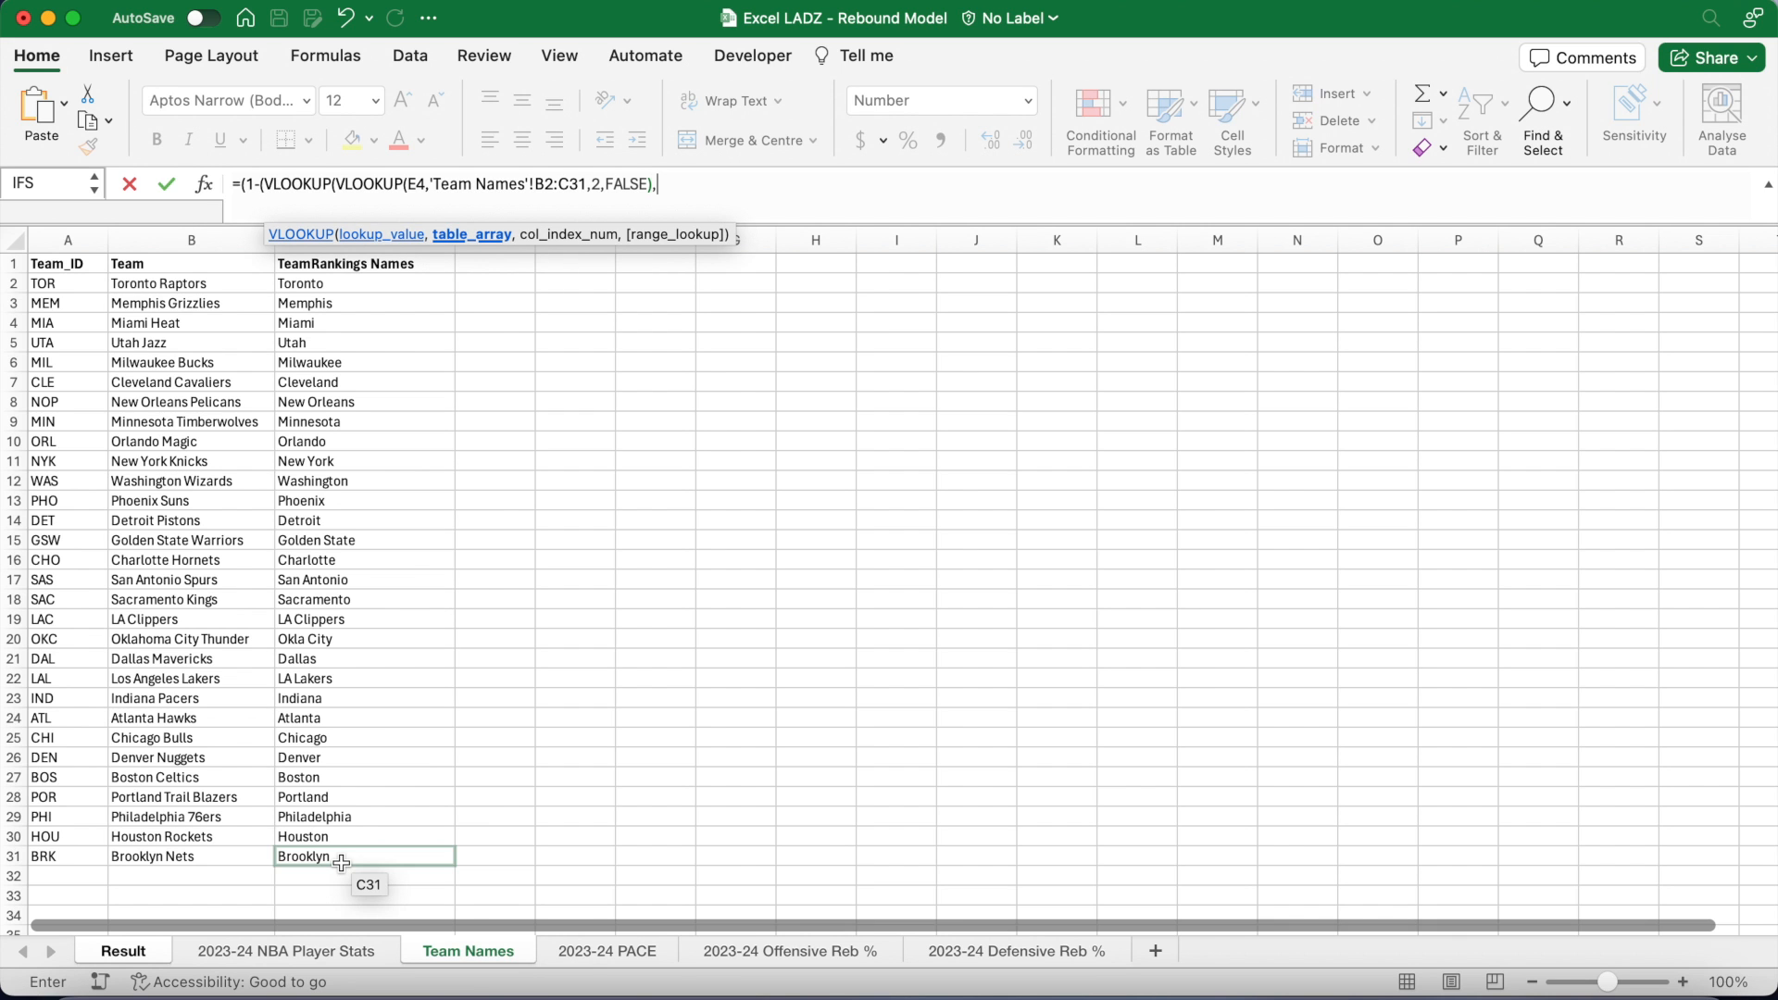
# Step: Look it up in '2023-24 Offensive Reb %'!B2:C31, dividing by '2023-24 Defensive Reb %'!C33, giving 1.03
pyautogui.click(757, 952)
pyautogui.scroll(5, 424, 467)
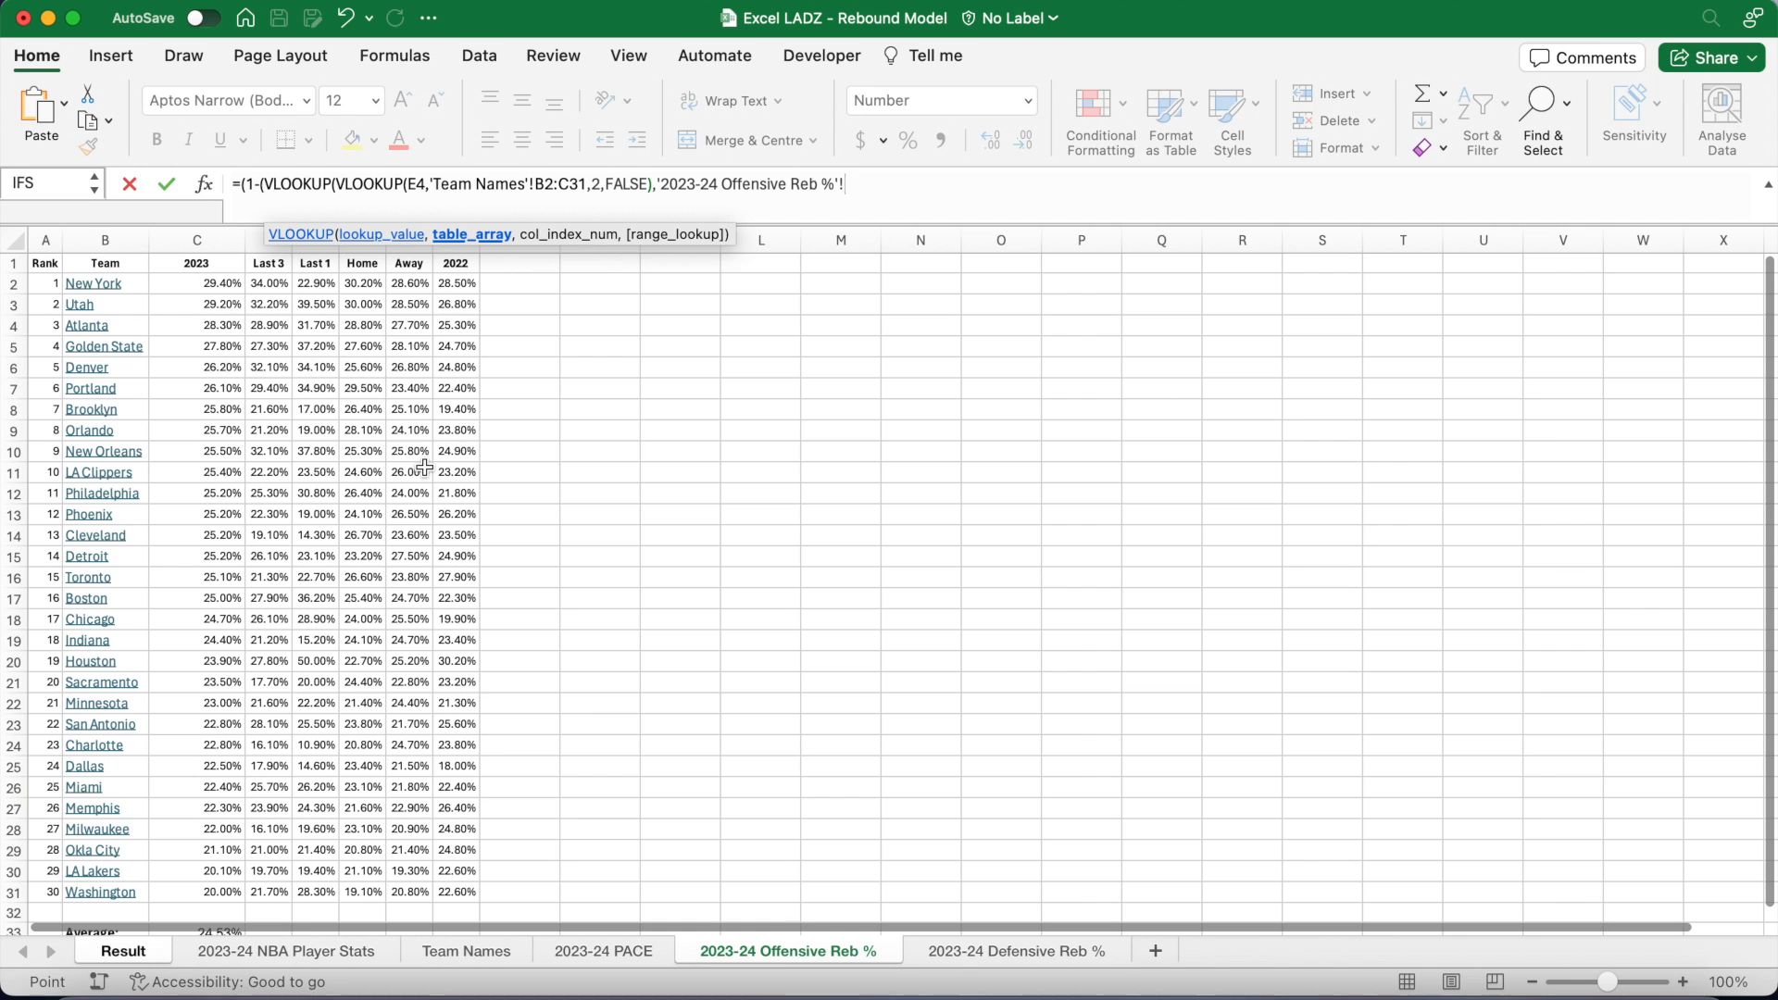
pyautogui.click(137, 282)
pyautogui.moveTo(137, 283); pyautogui.dragTo(227, 891)
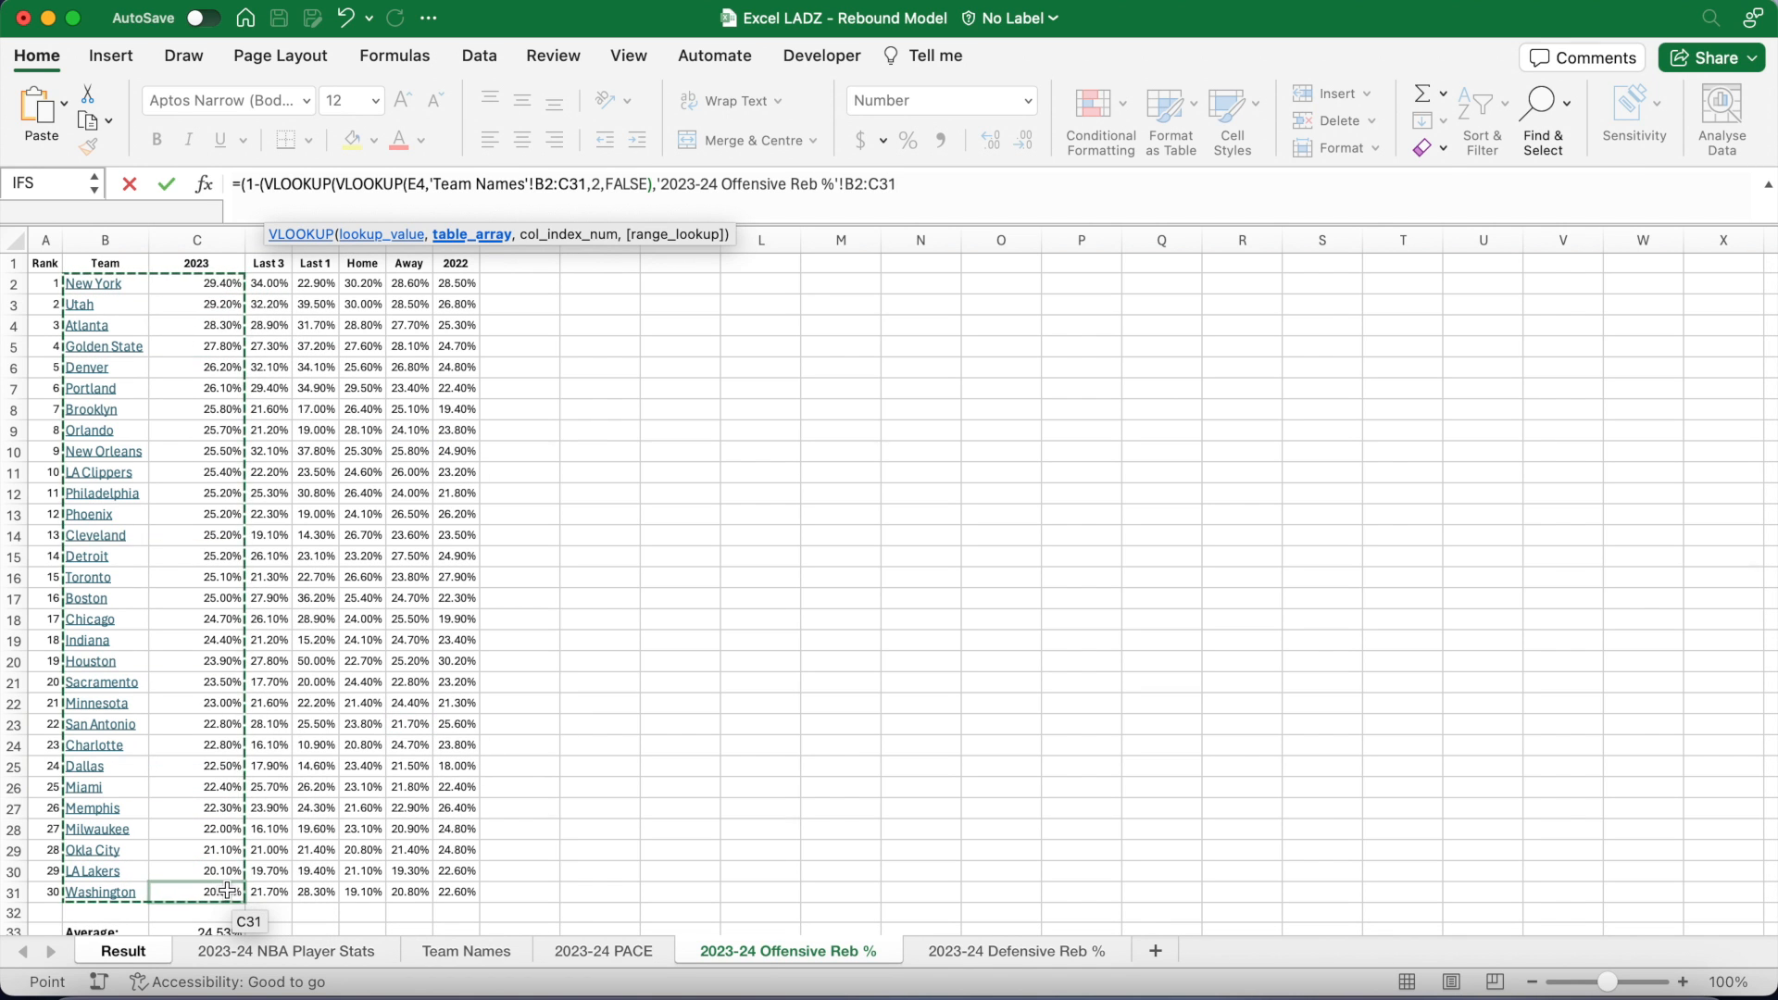
pyautogui.write(',2,')
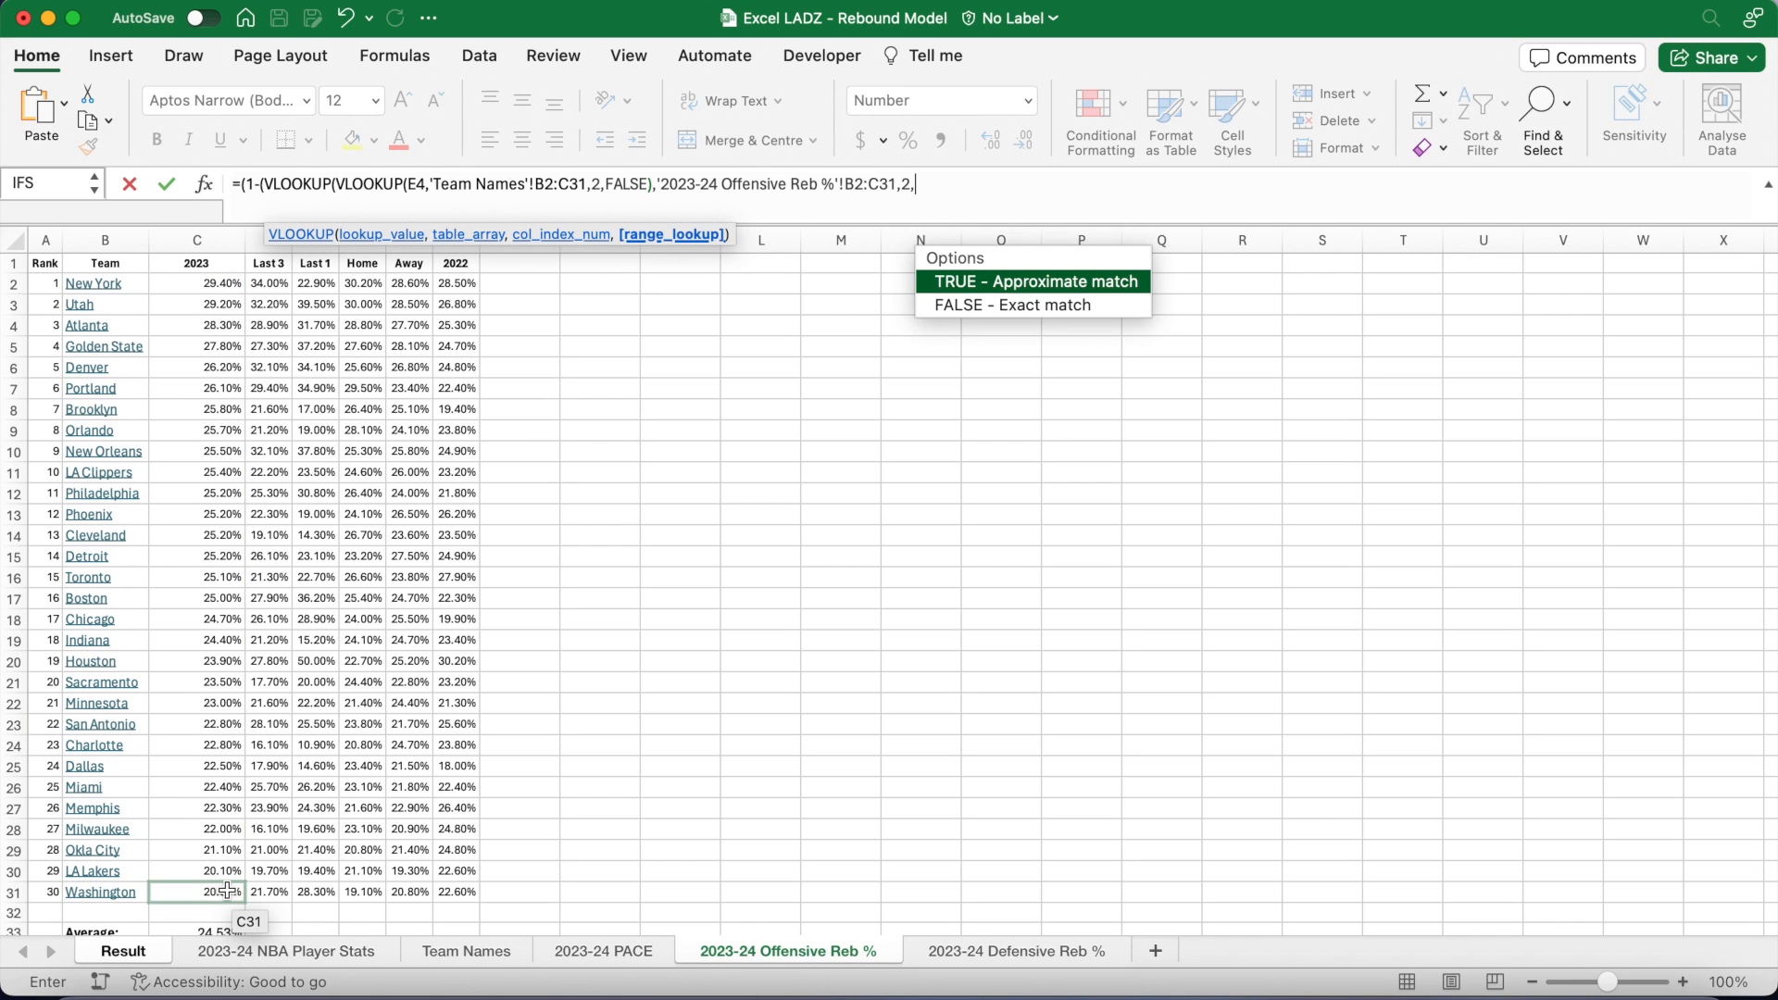
pyautogui.write('FALSE)))/')
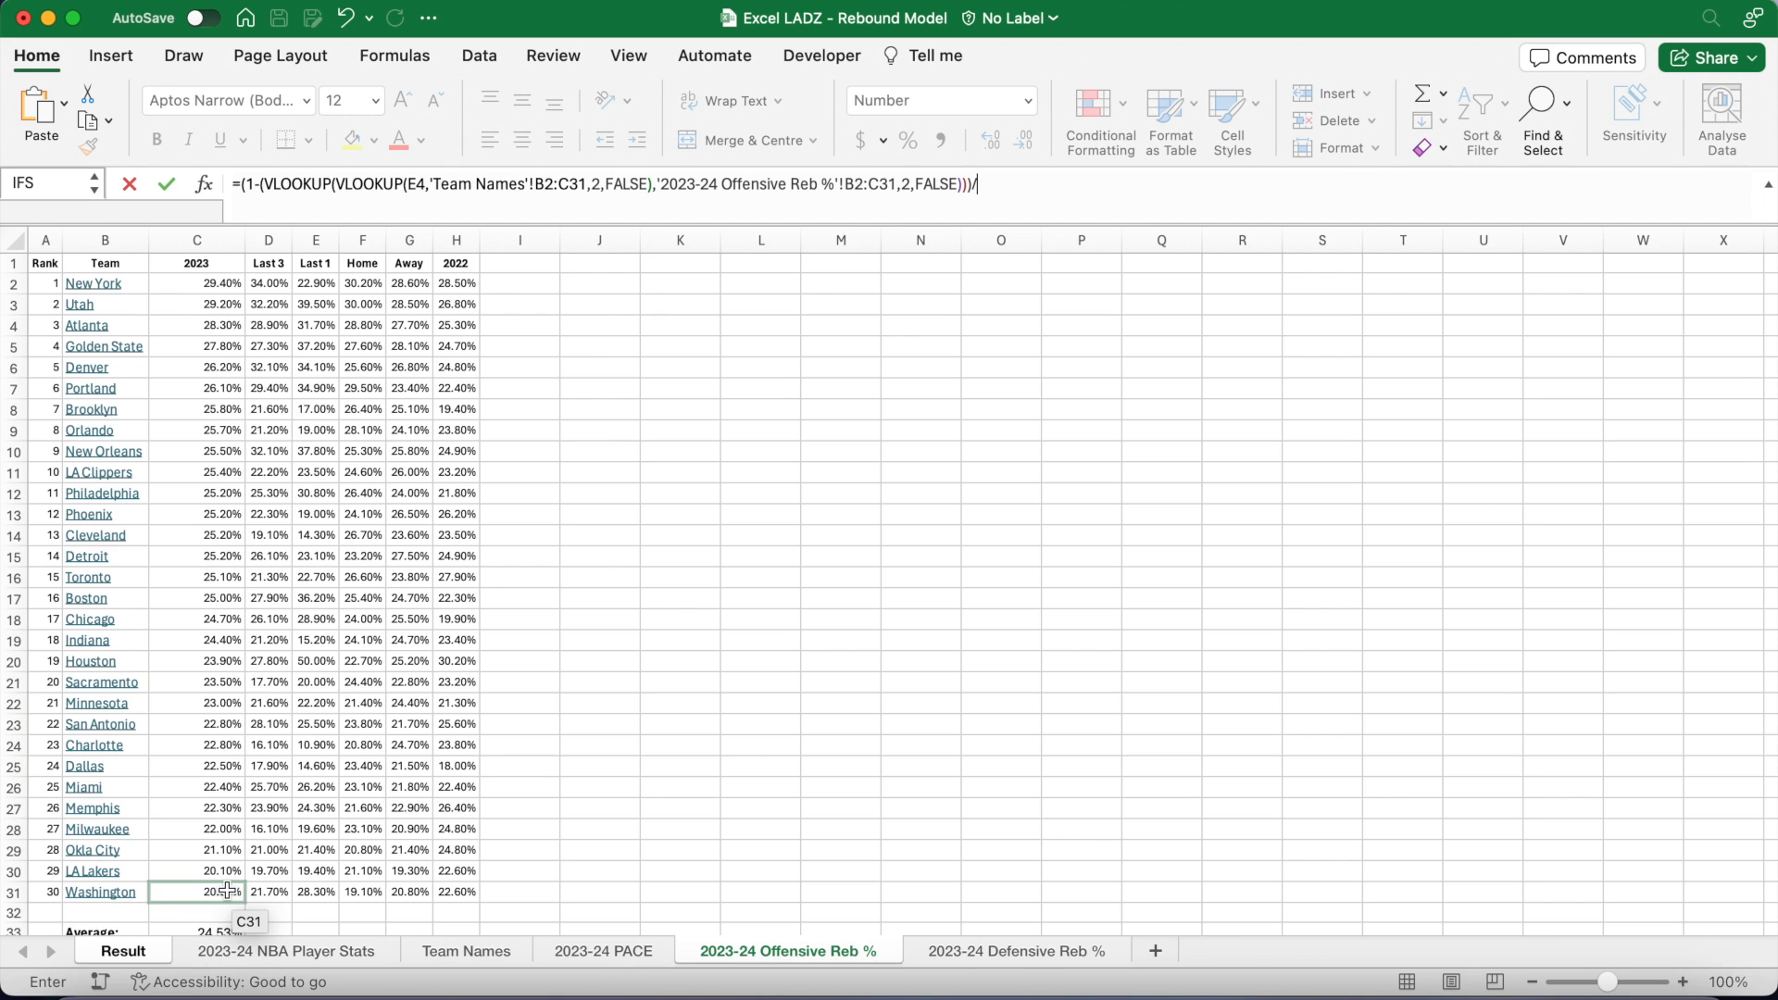
pyautogui.click(954, 954)
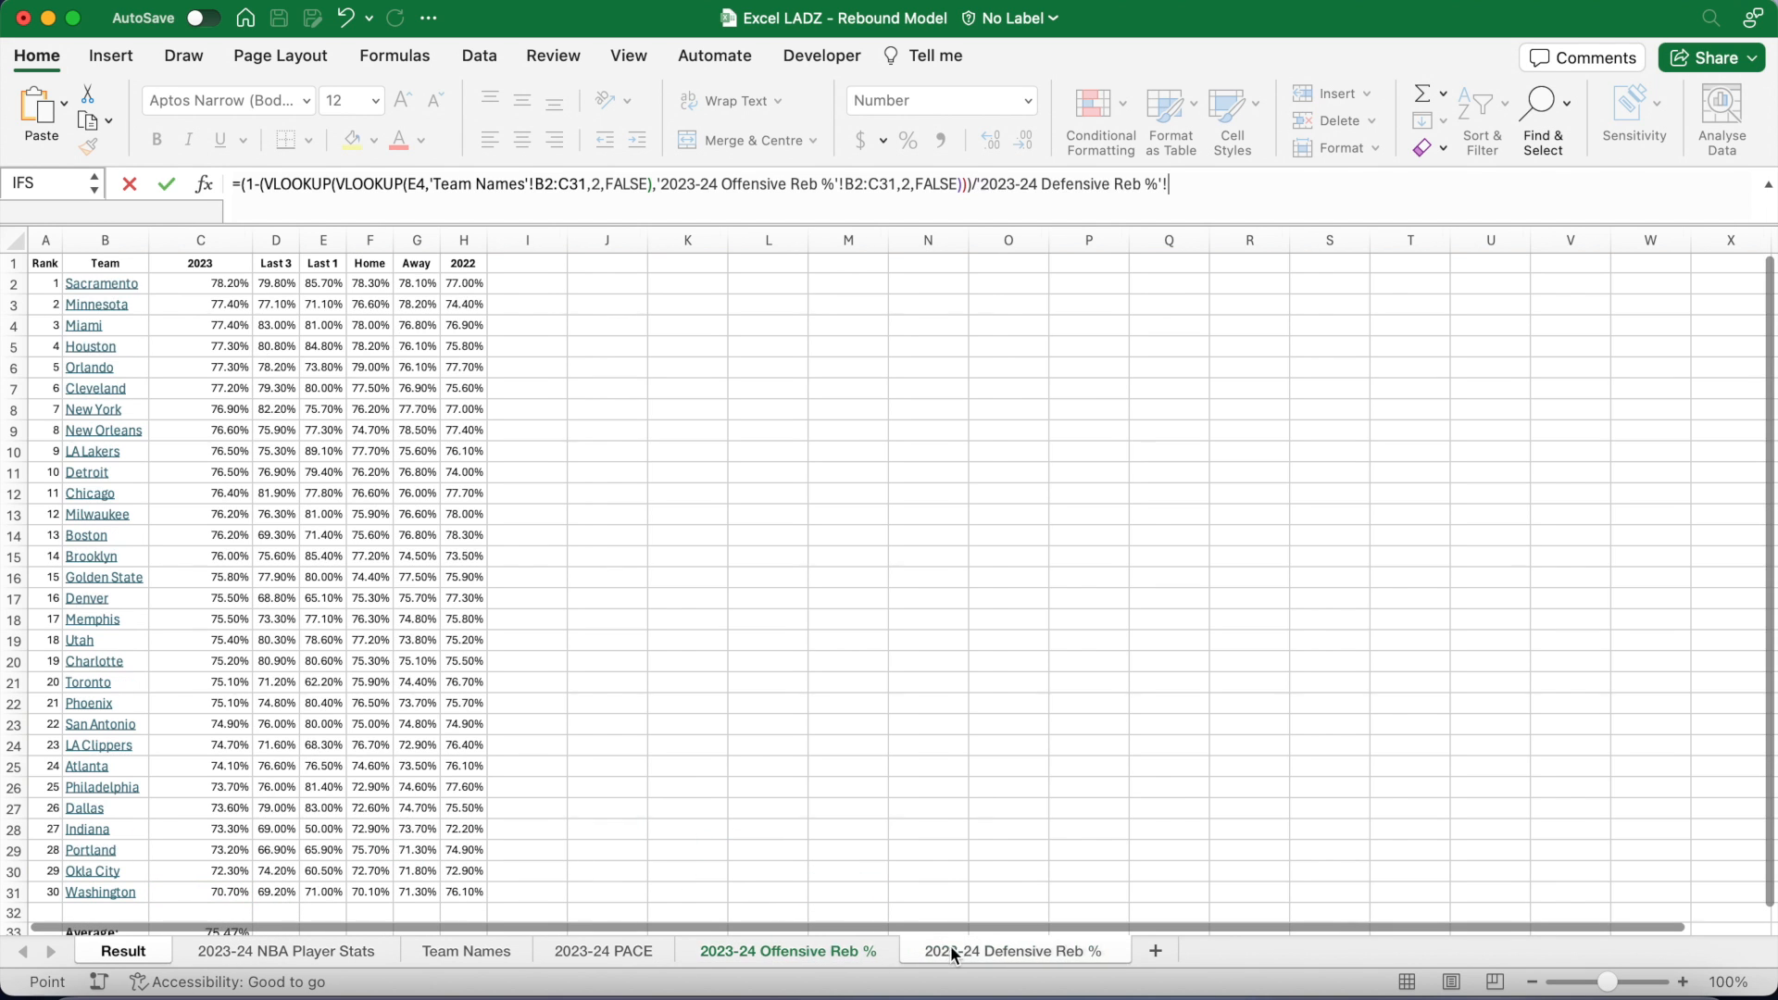
pyautogui.scroll(-5, 496, 726)
pyautogui.click(240, 794)
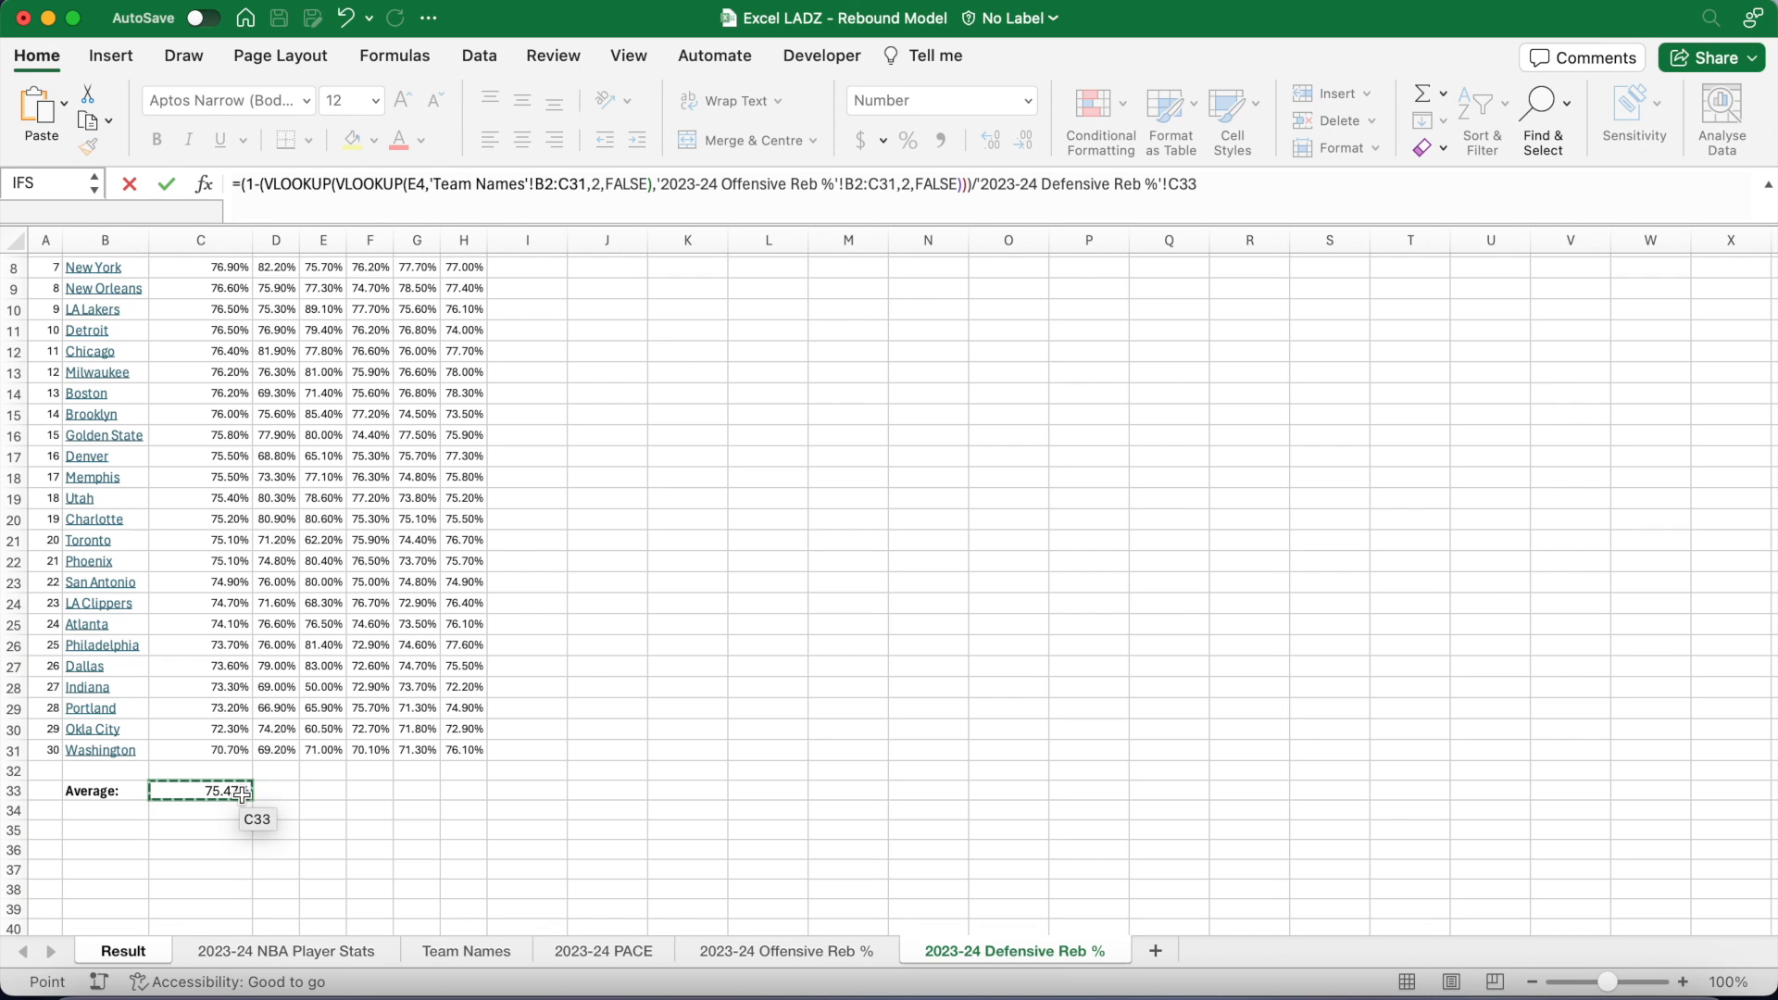
pyautogui.press('Return')
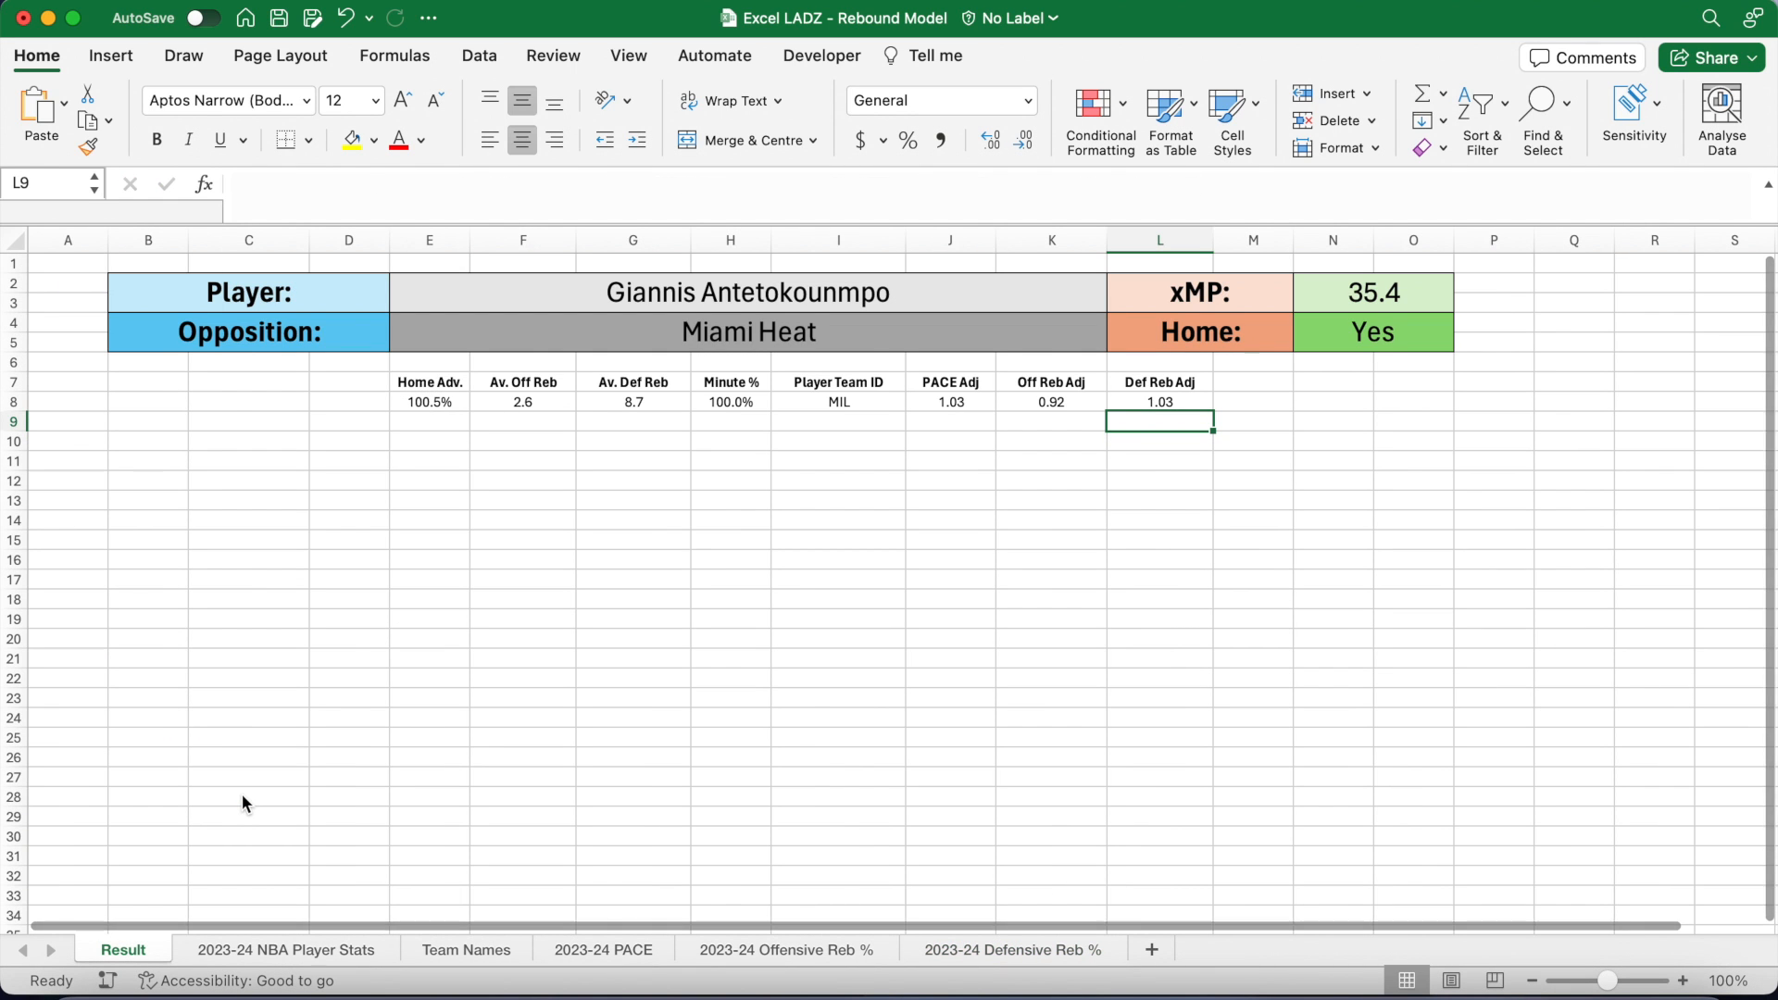
pyautogui.moveTo(356, 225); pyautogui.dragTo(356, 201)
# Step: Merge C11:E11 and enter the size-18 label 'xReb (Offensive):'
pyautogui.click(264, 439)
pyautogui.moveTo(264, 439); pyautogui.dragTo(435, 440)
pyautogui.click(717, 140)
pyautogui.click(376, 101)
pyautogui.click(356, 330)
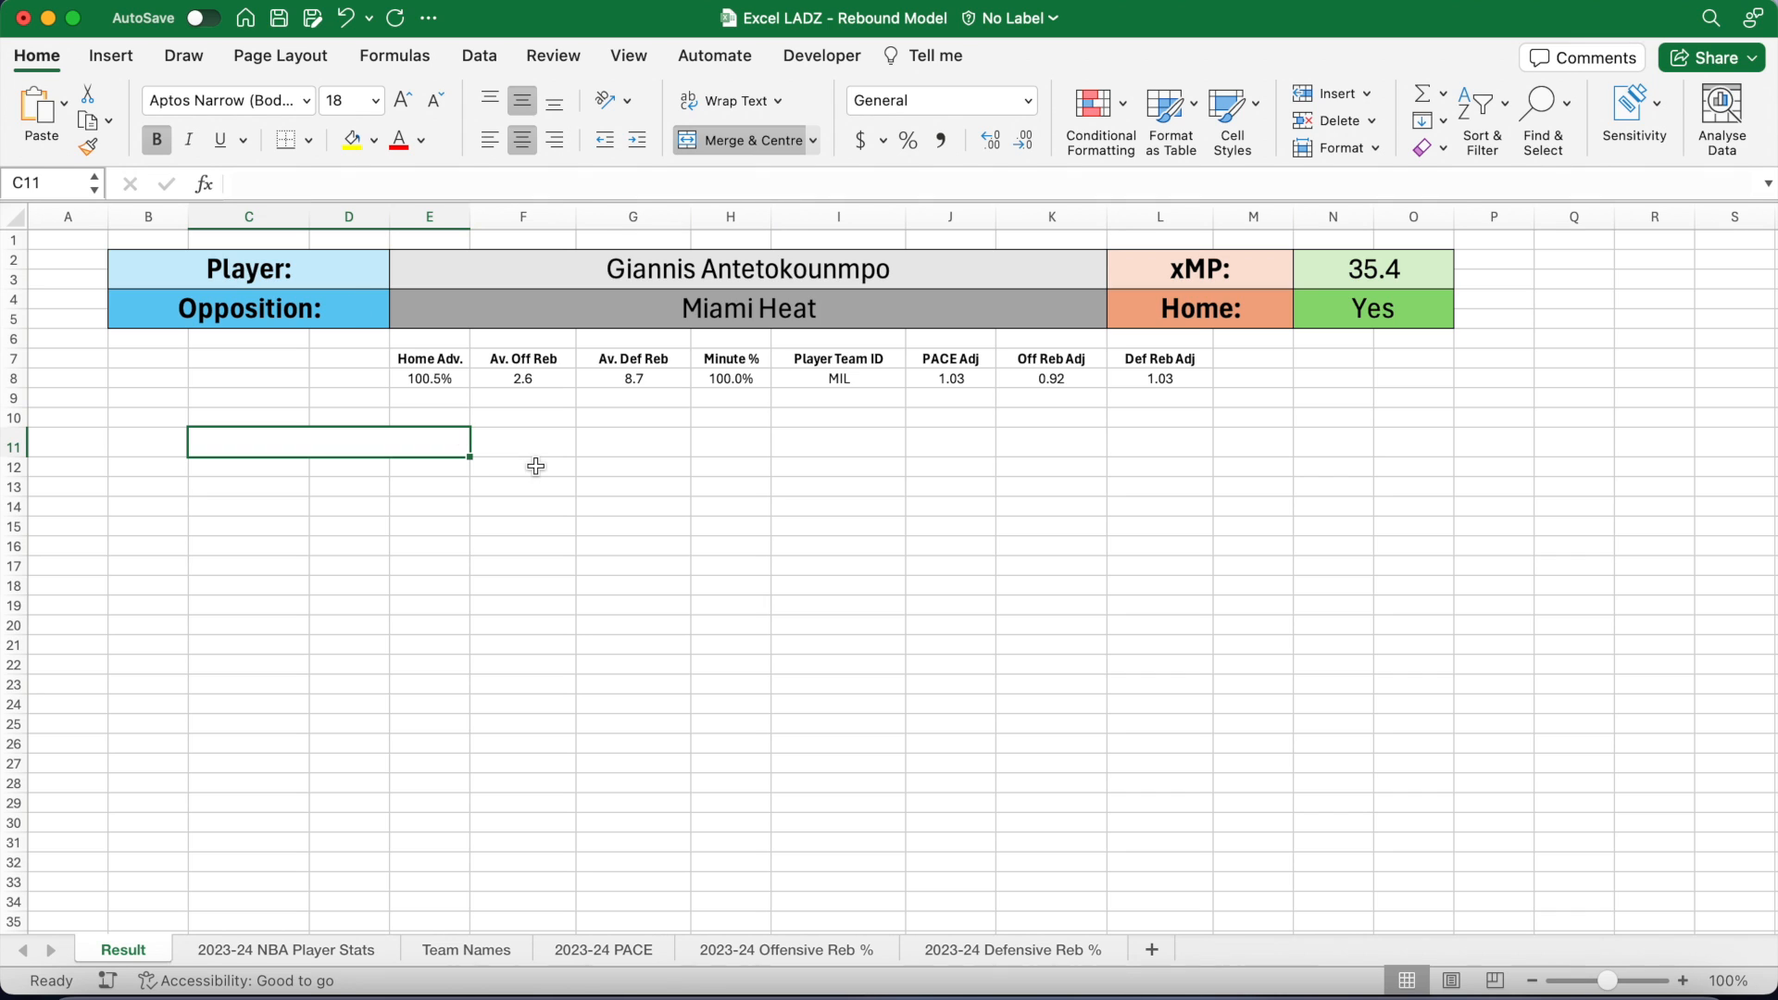
pyautogui.write('xReb (')
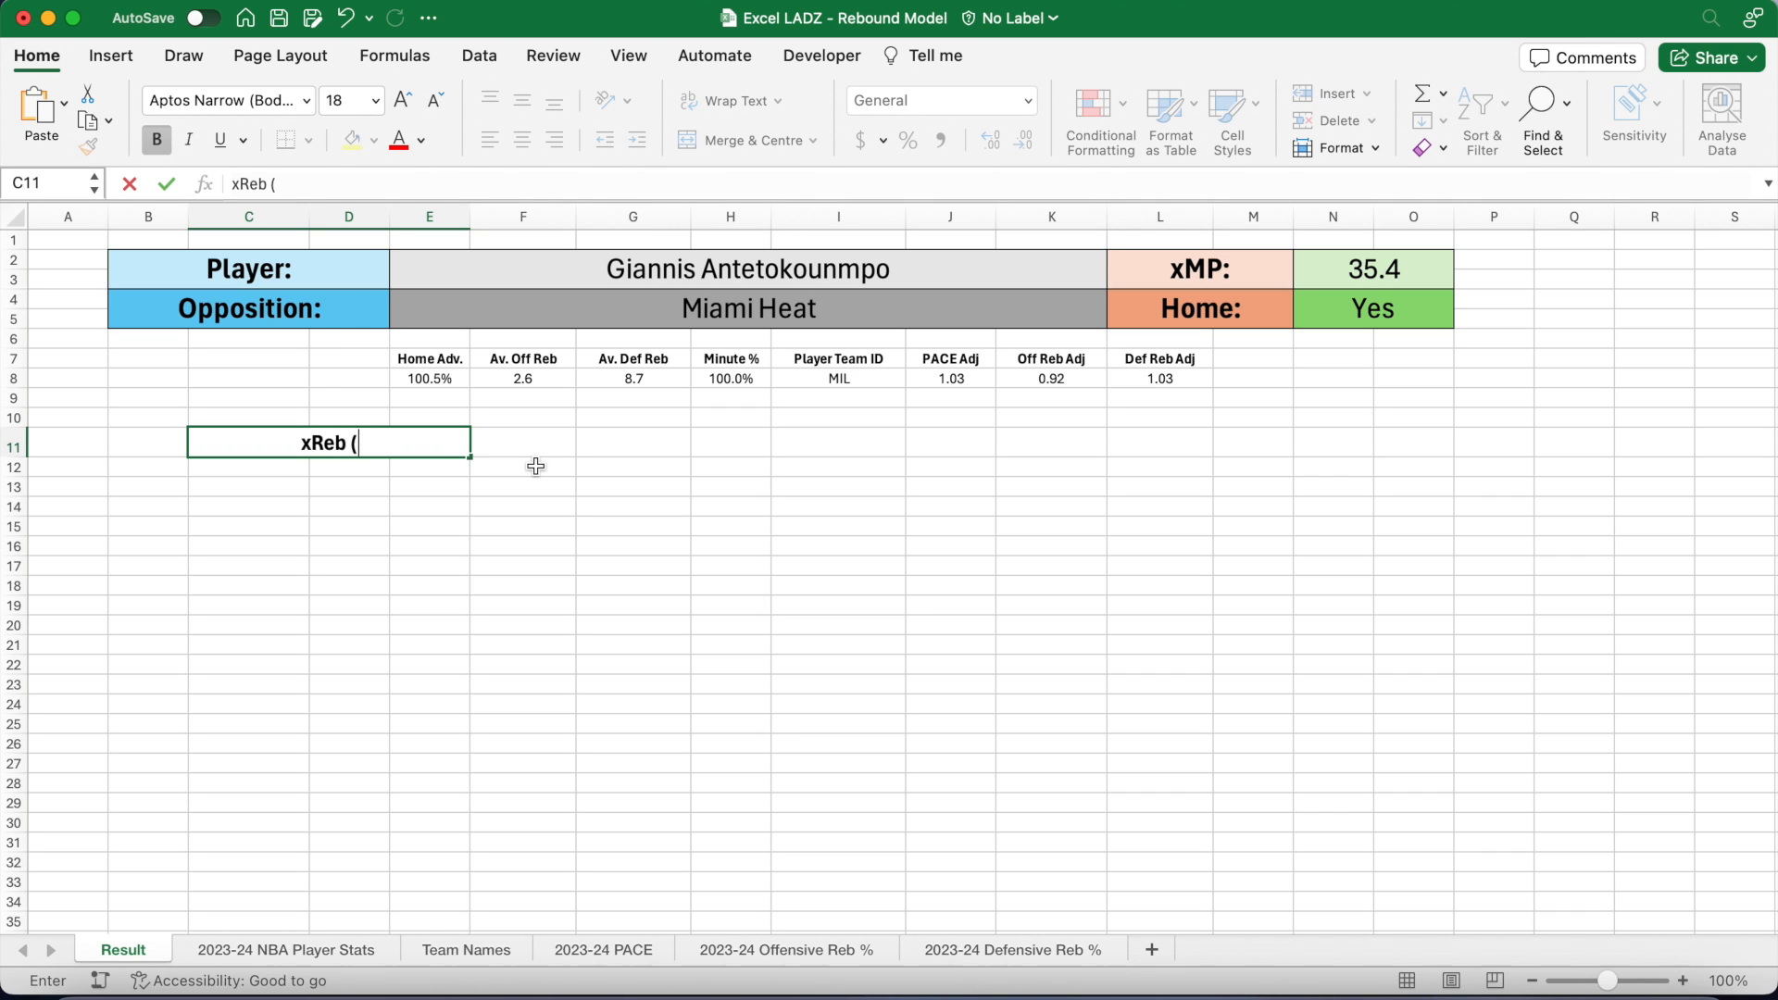
pyautogui.write('Offensive):')
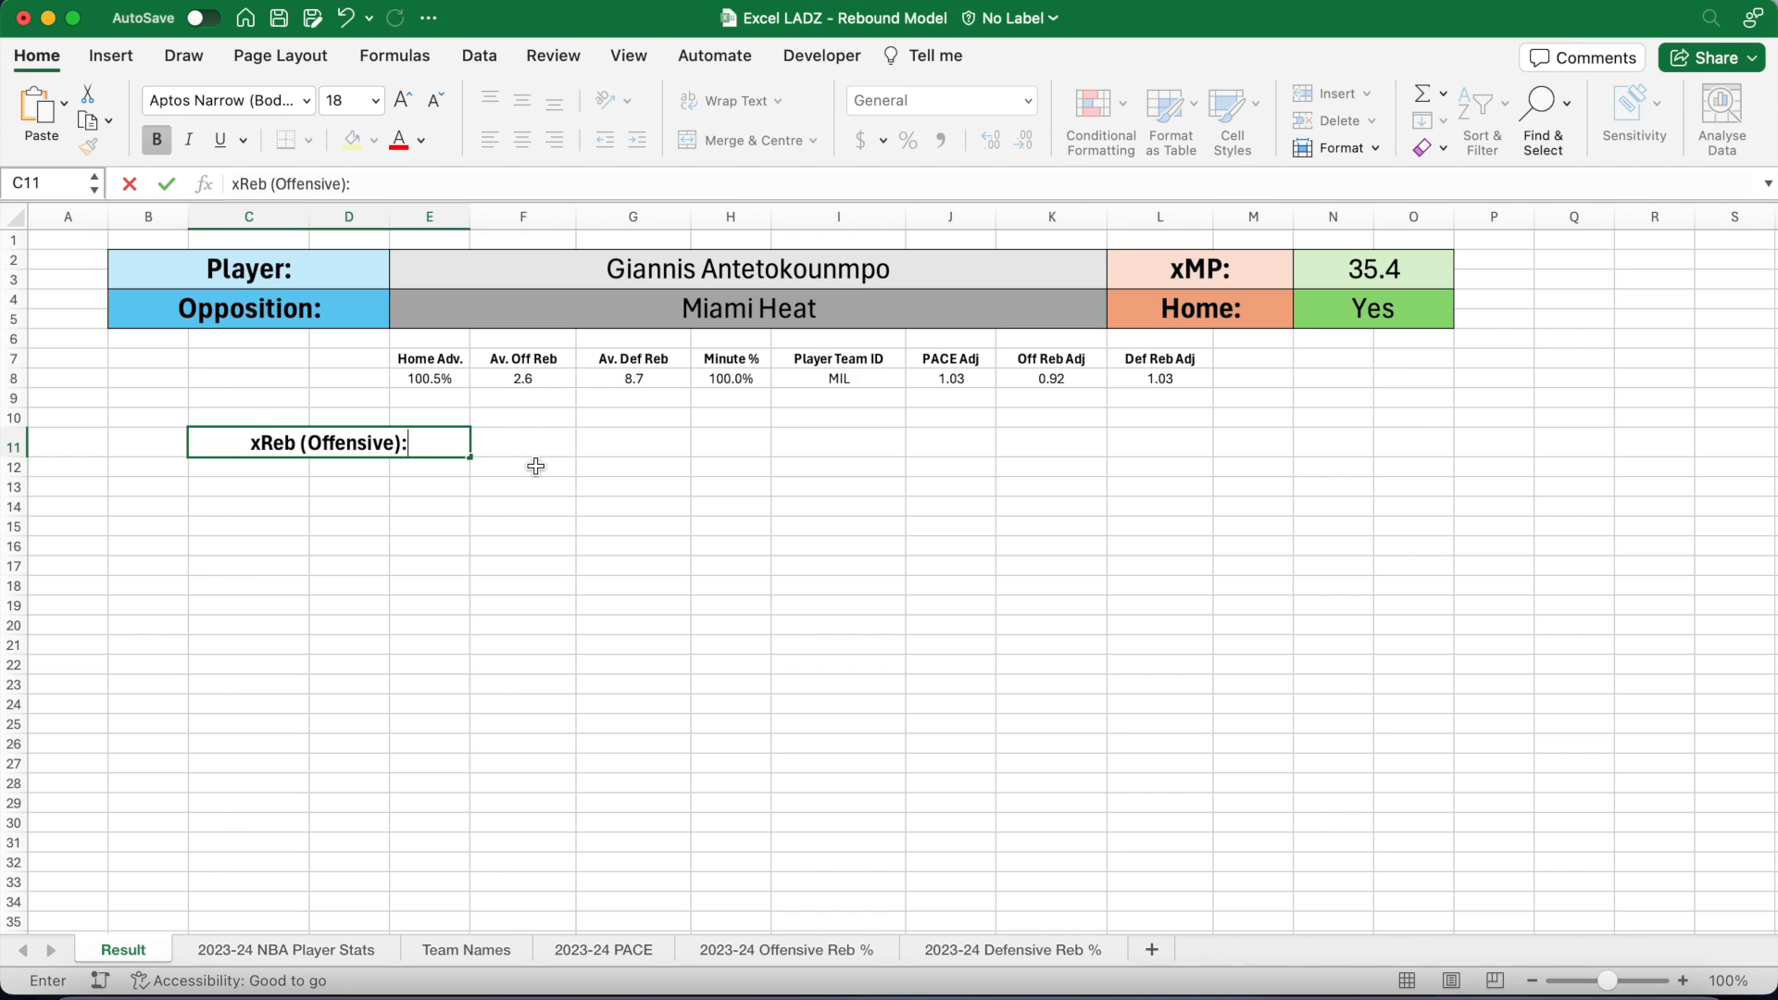
# Step: Merge F11:G11 into a size-18 value box
pyautogui.moveTo(536, 445); pyautogui.dragTo(639, 444)
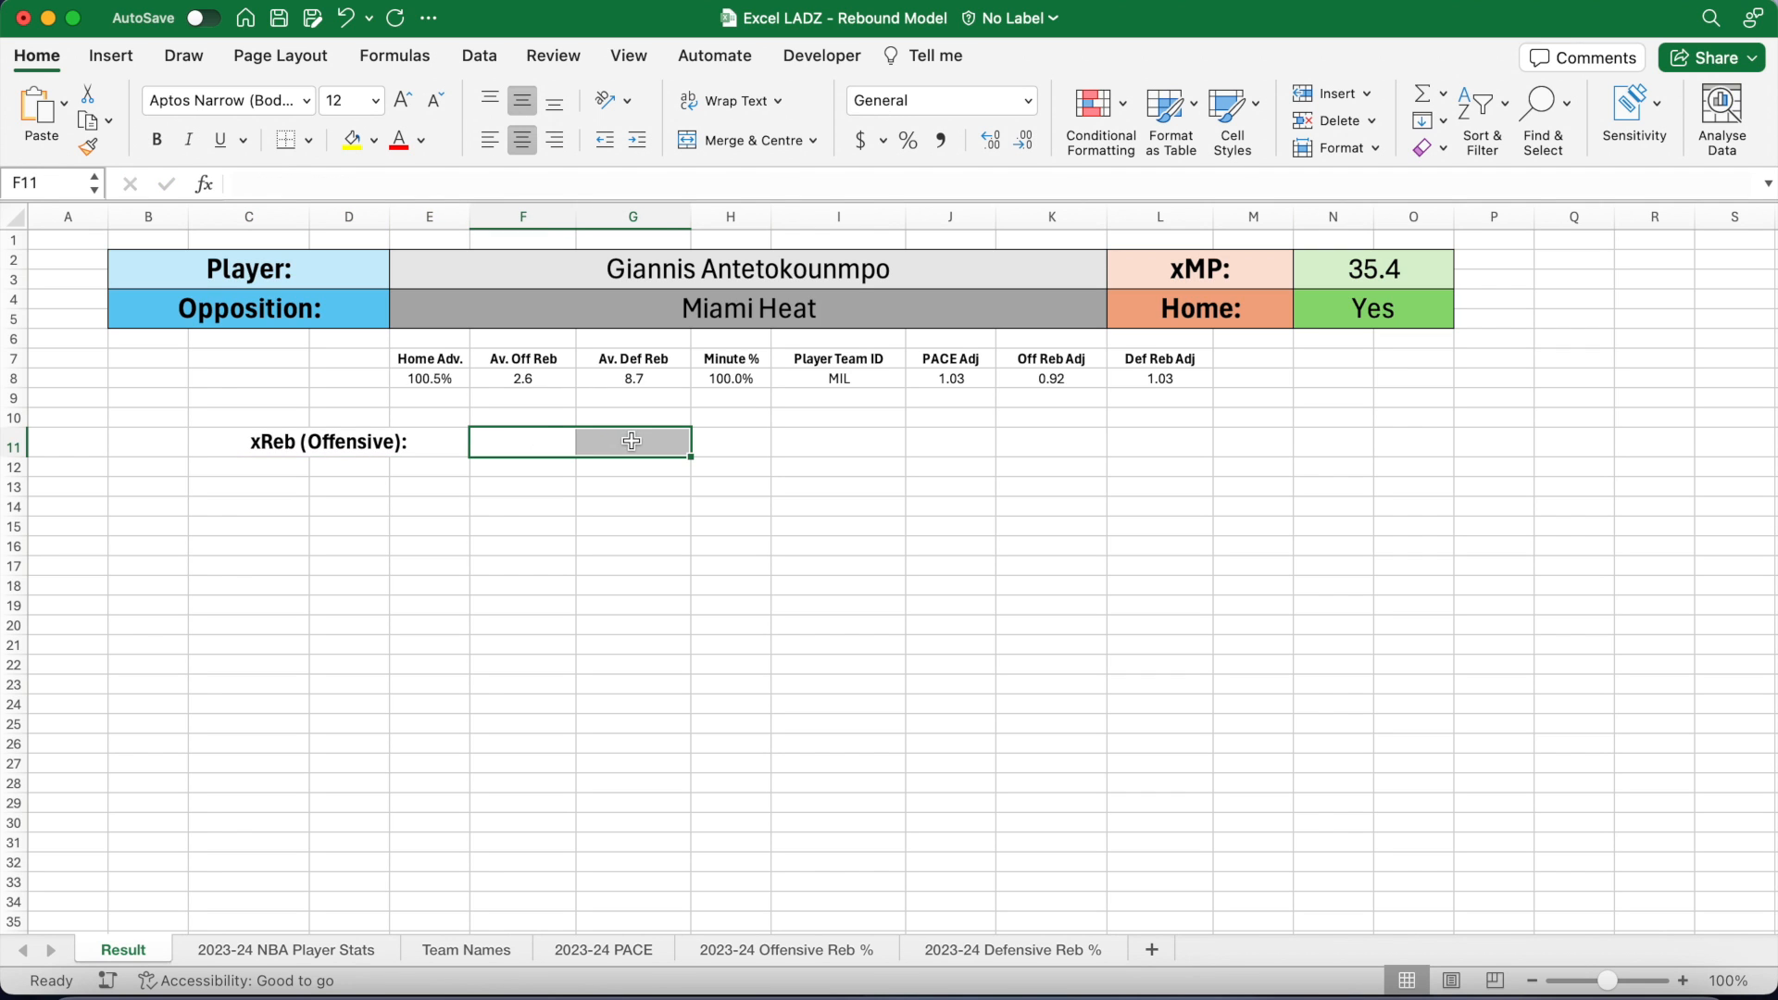
pyautogui.click(741, 144)
pyautogui.click(375, 102)
pyautogui.click(360, 335)
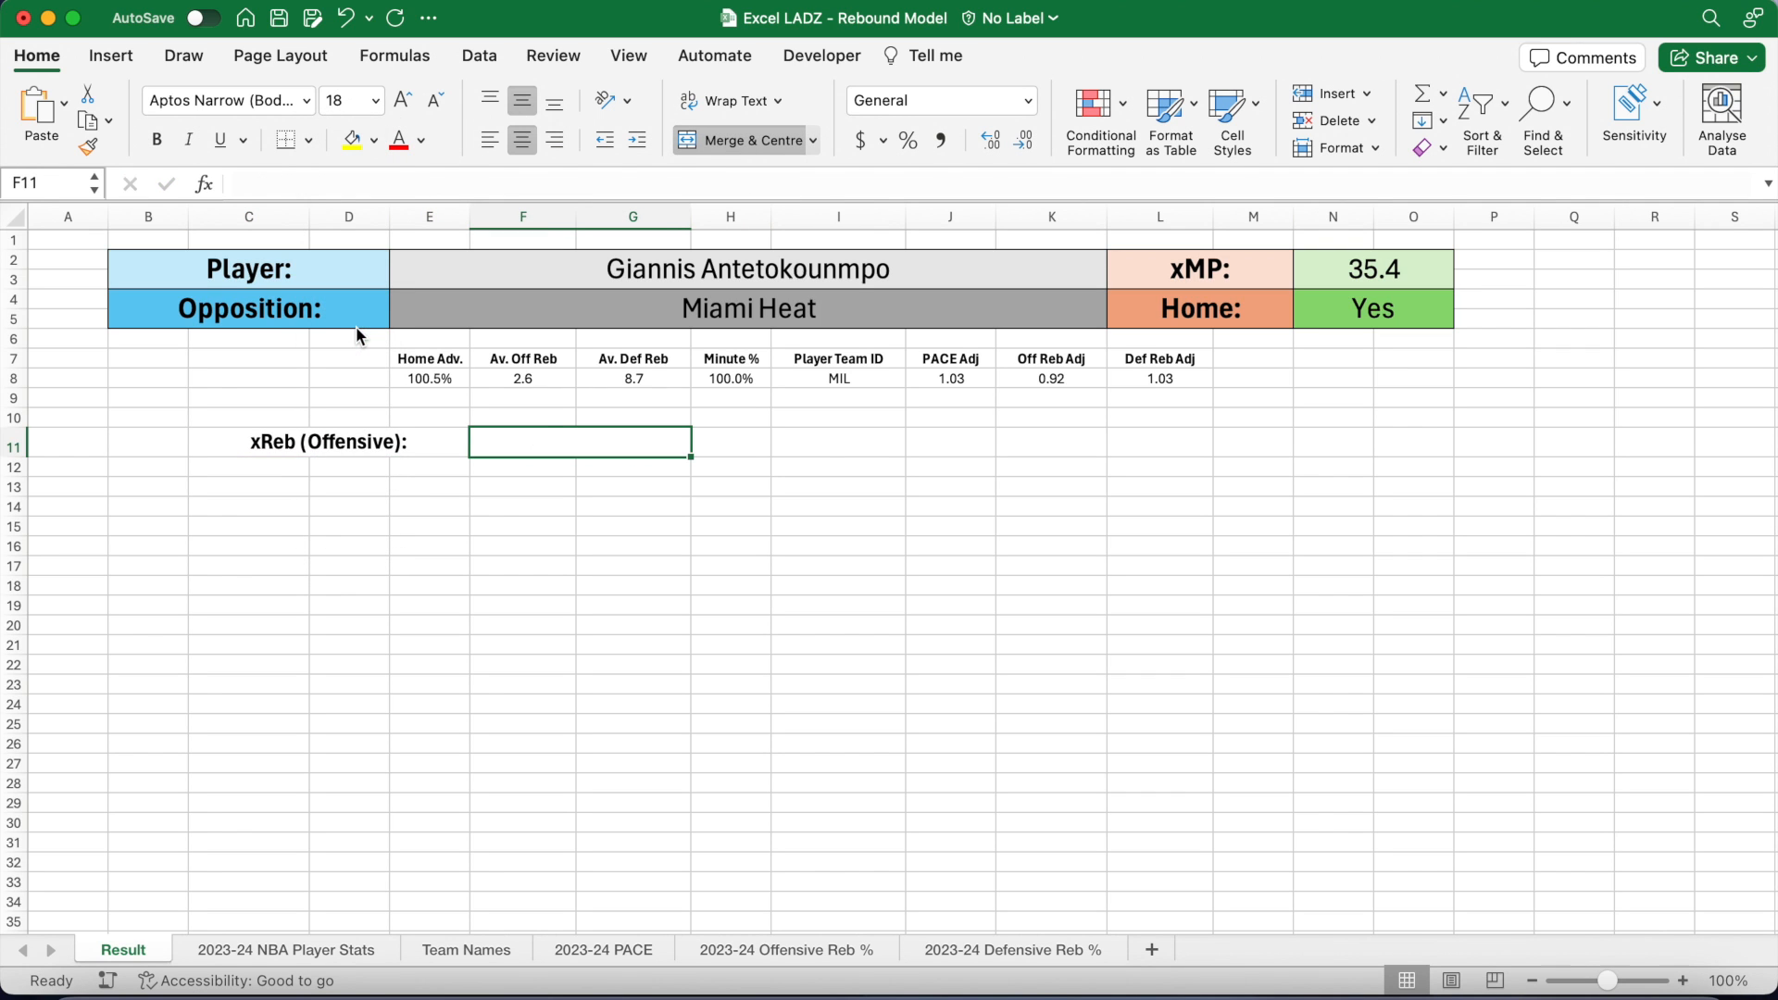
# Step: Apply All Borders to C11:G11 and make row 11 taller
pyautogui.moveTo(332, 443); pyautogui.dragTo(649, 442)
pyautogui.click(308, 140)
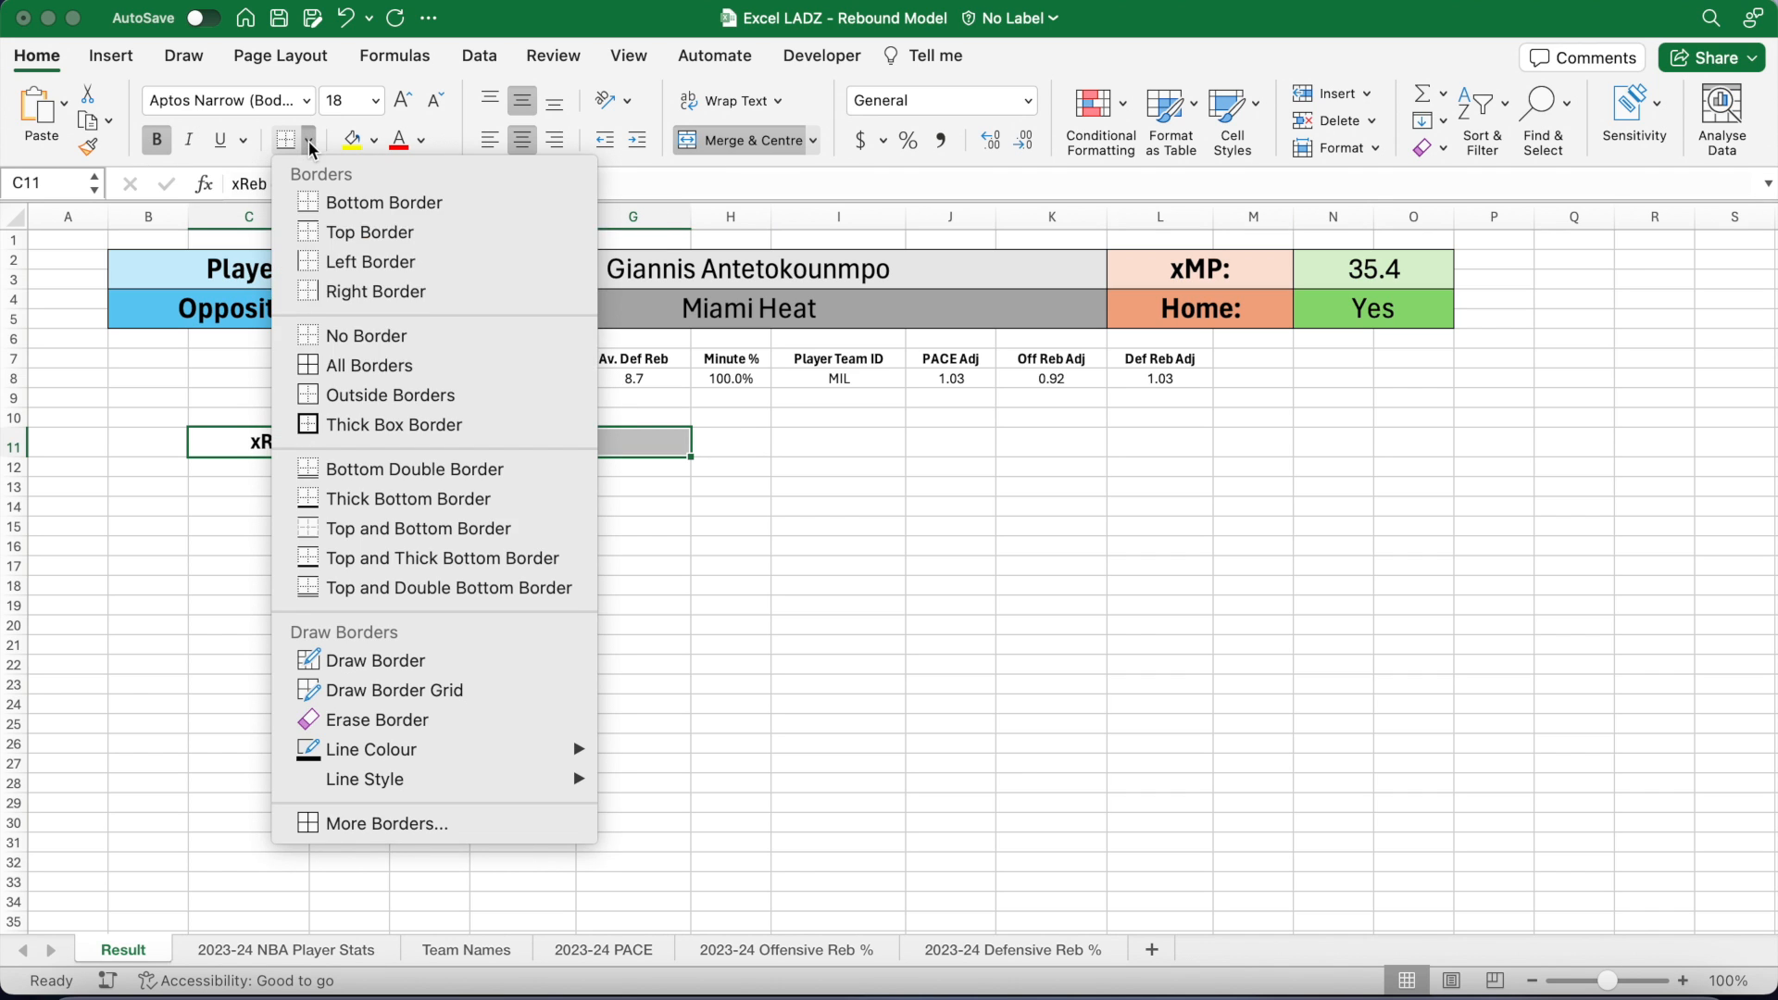
pyautogui.click(359, 365)
pyautogui.click(381, 489)
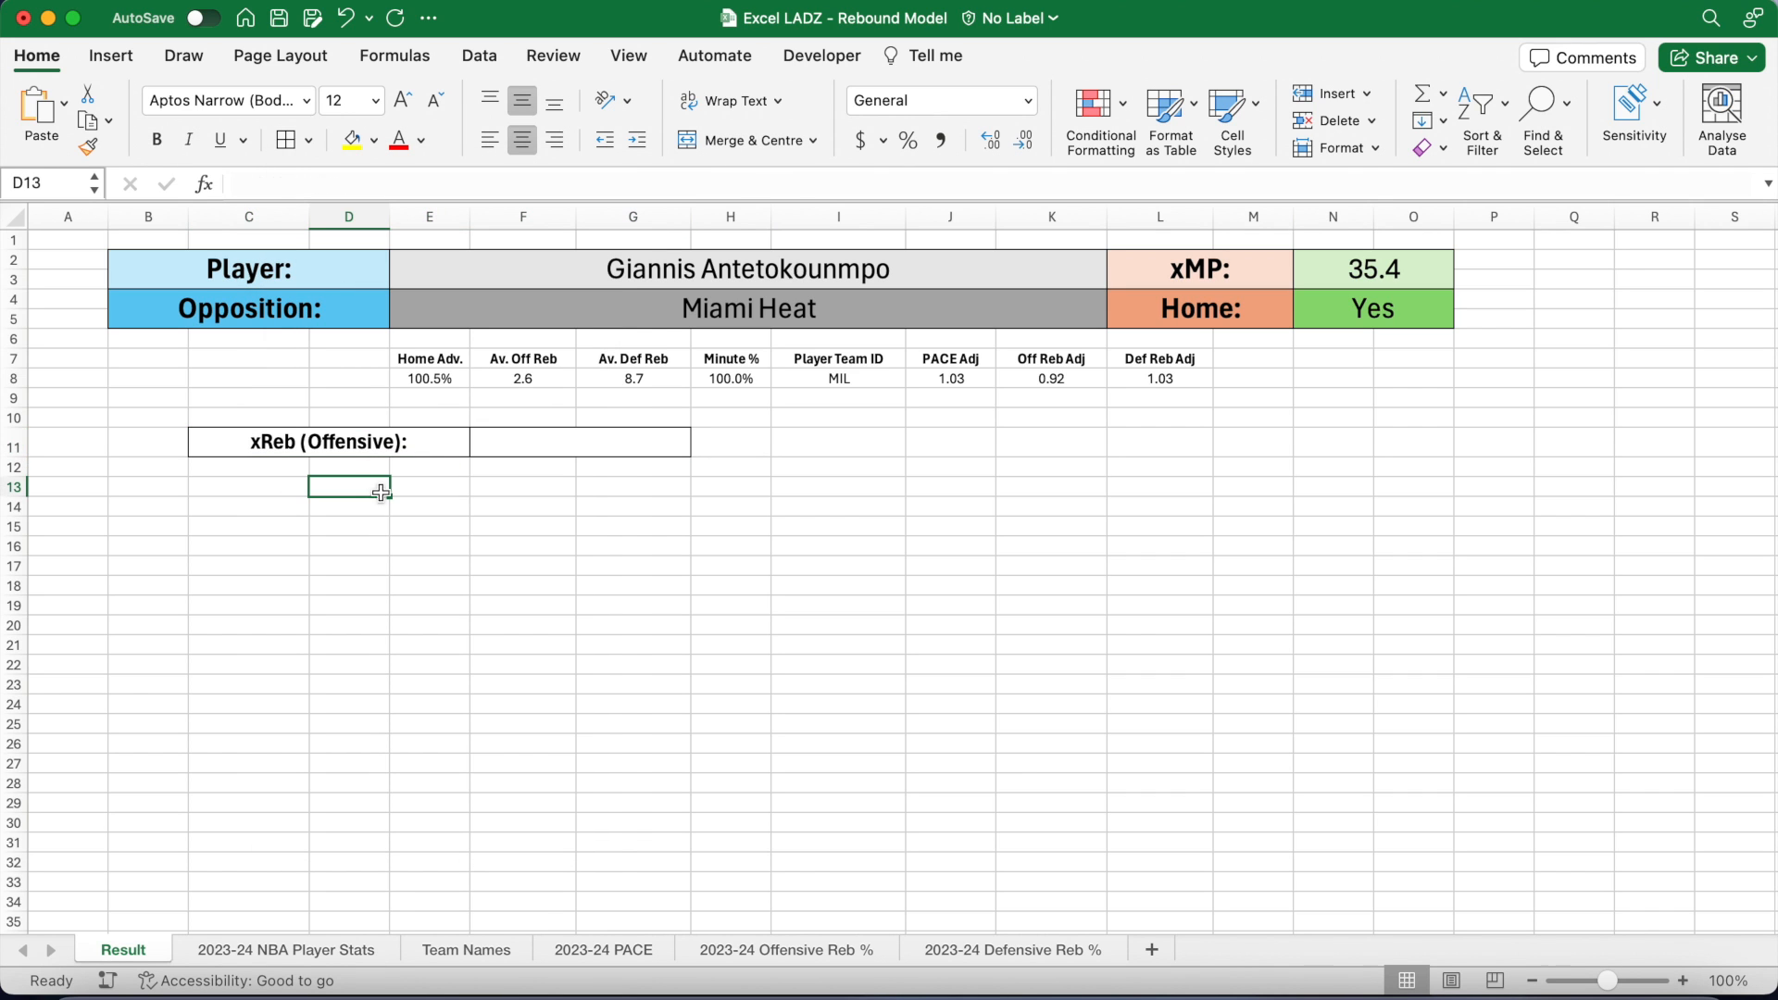
pyautogui.moveTo(18, 457); pyautogui.dragTo(18, 473)
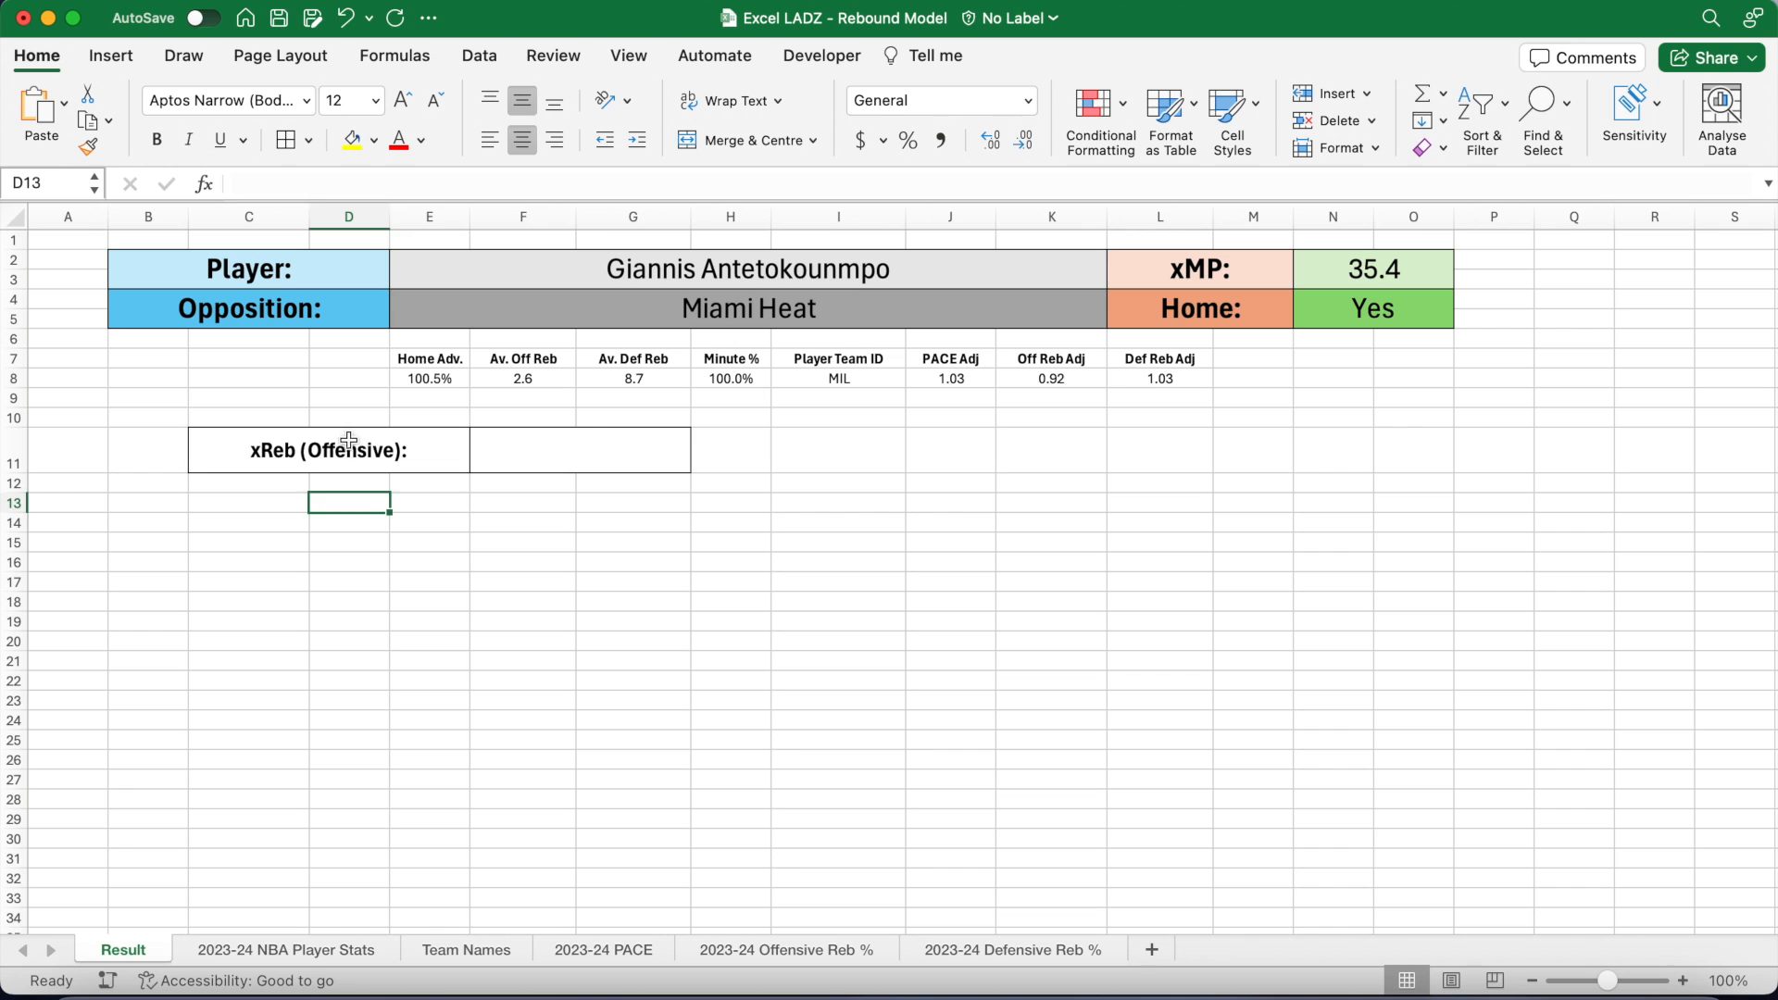
pyautogui.moveTo(353, 442); pyautogui.dragTo(532, 447)
# Step: Copy C11:G11's formatting onto J11:N11, label it 'xReb (Defensive):', then merge G13:H13
pyautogui.click(88, 147)
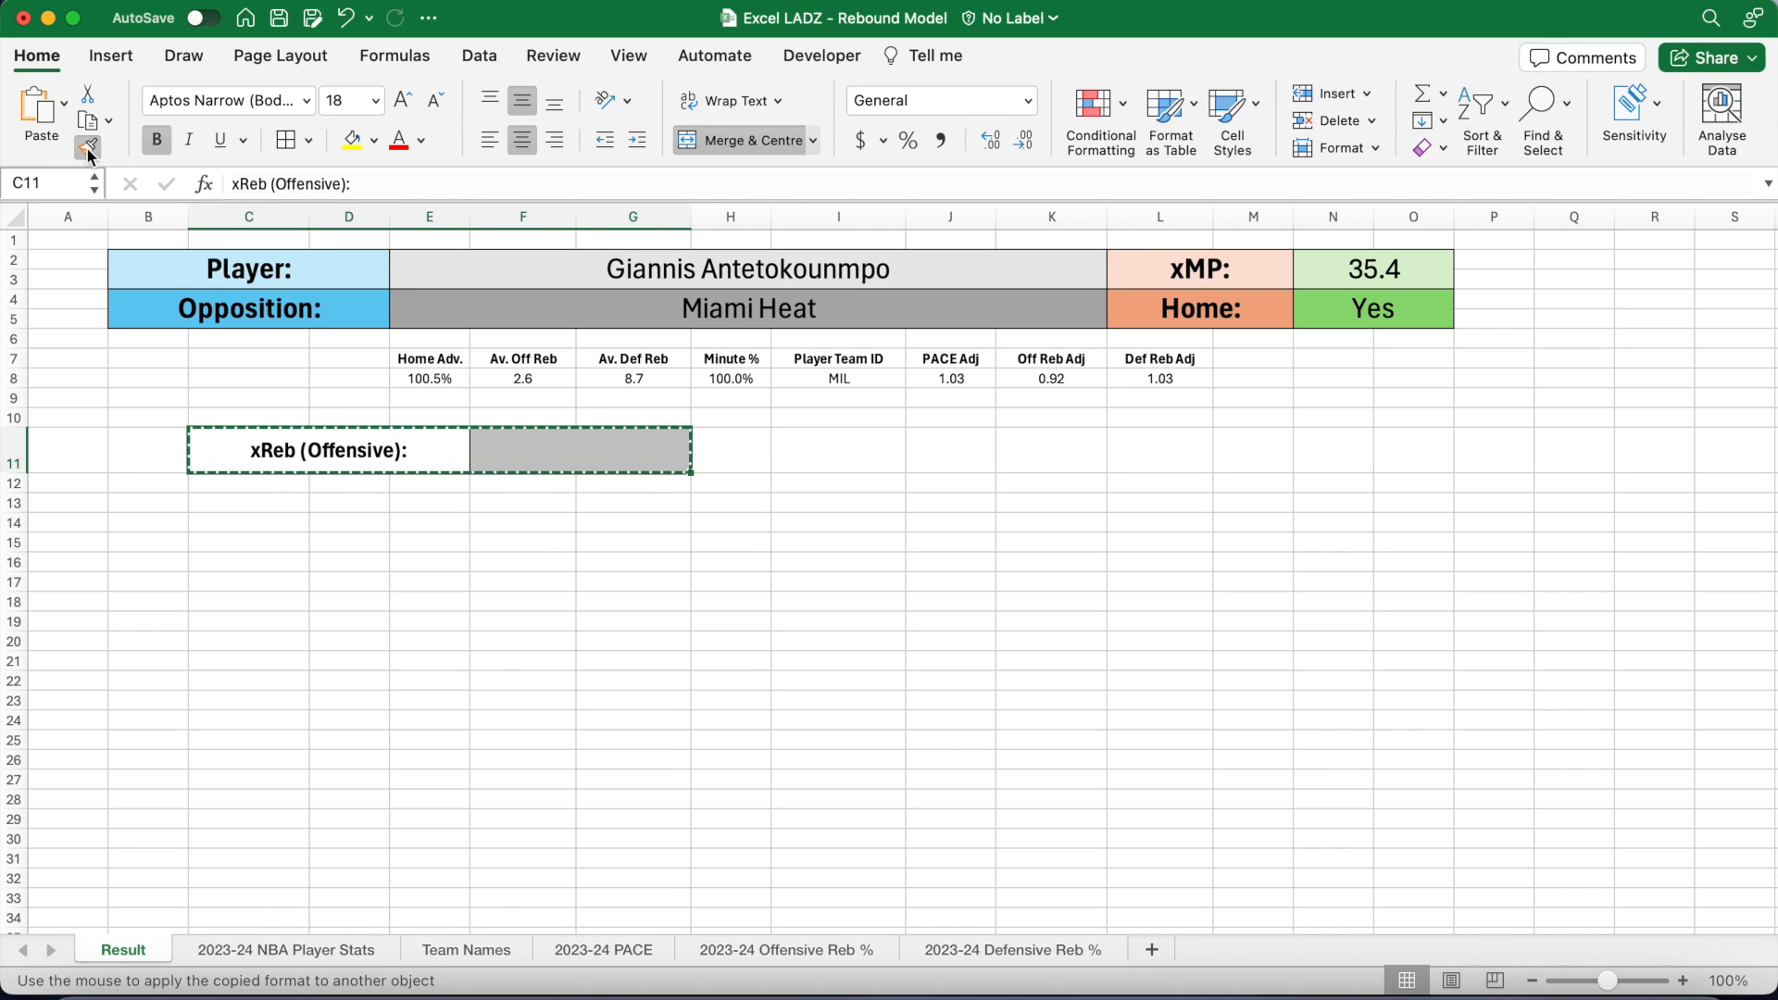
pyautogui.click(957, 463)
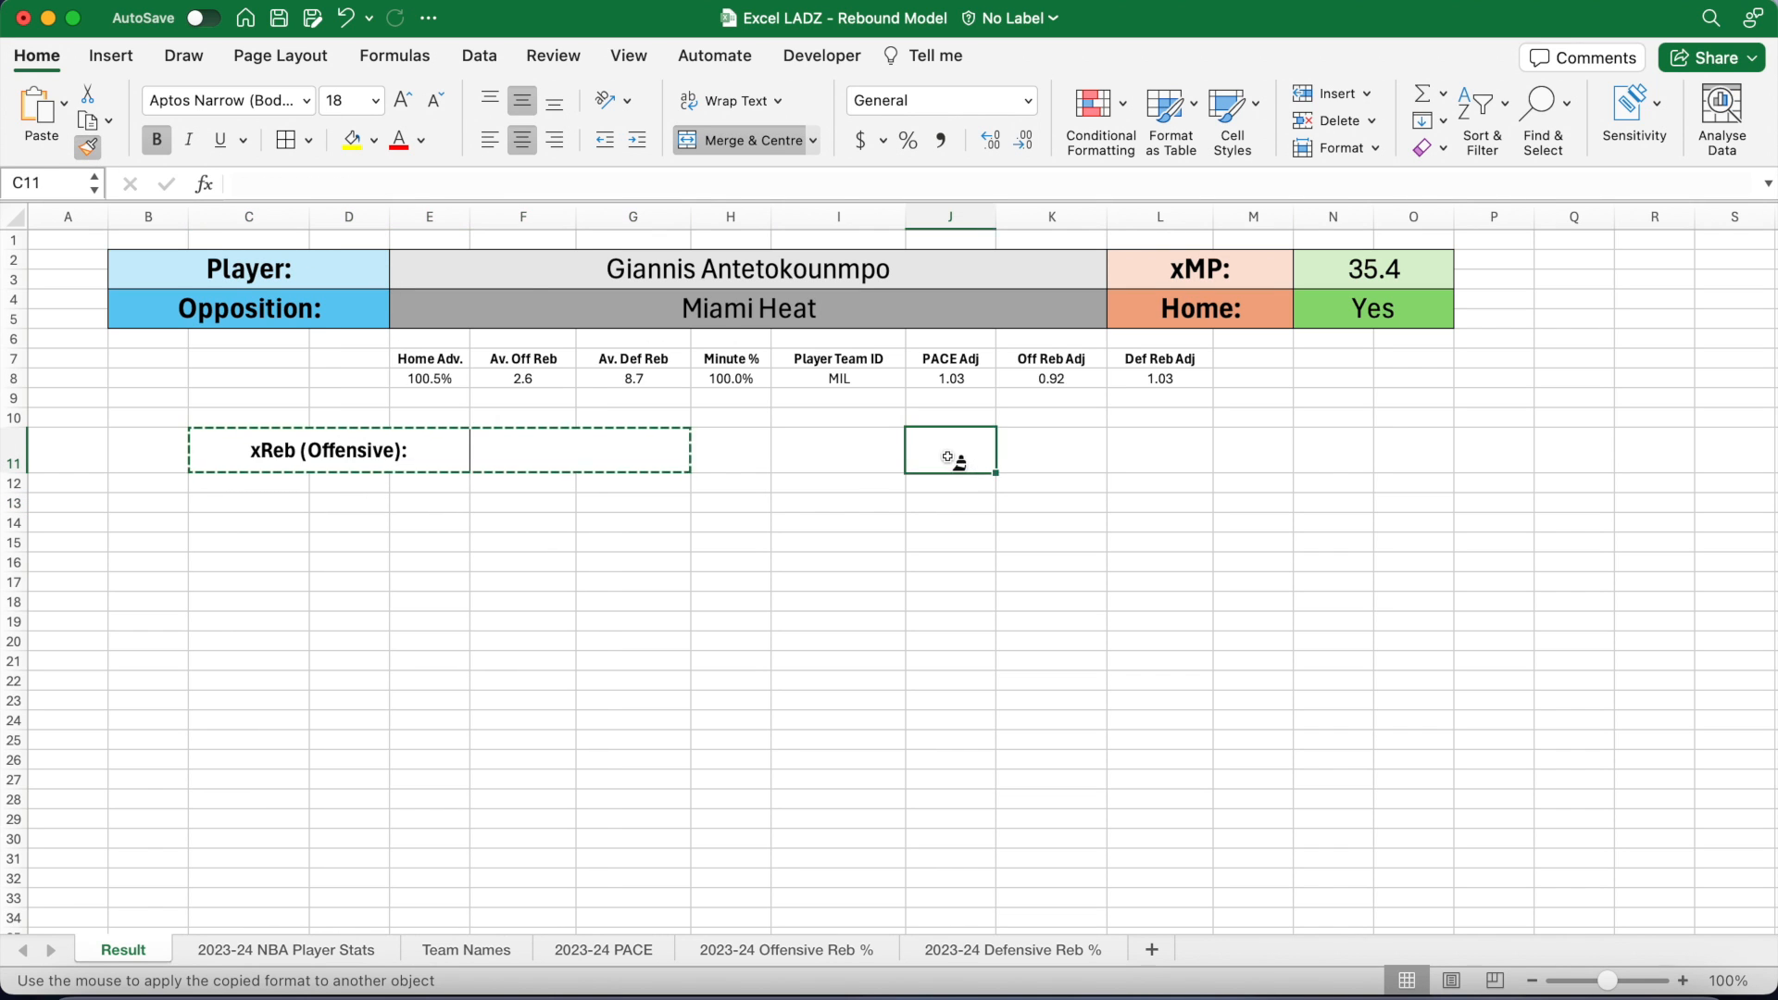
pyautogui.click(956, 468)
pyautogui.write('xReb (Defensive):')
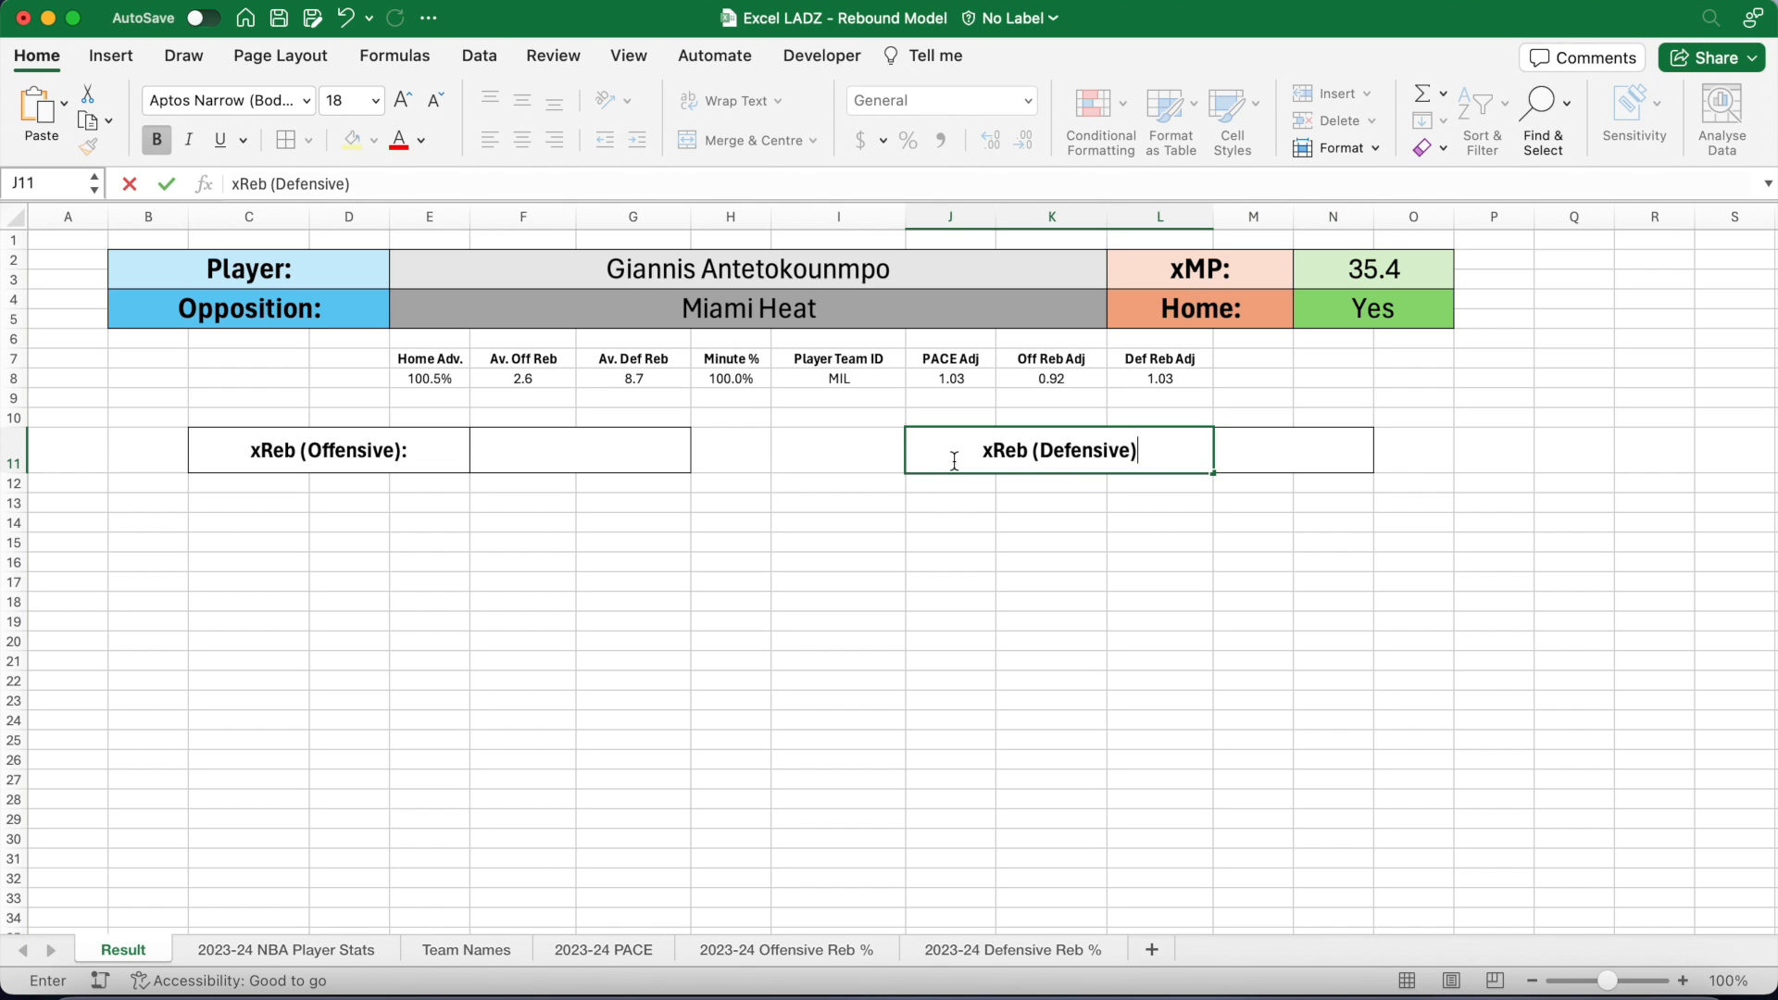
pyautogui.press('Tab')
pyautogui.moveTo(634, 508); pyautogui.dragTo(722, 507)
pyautogui.click(739, 140)
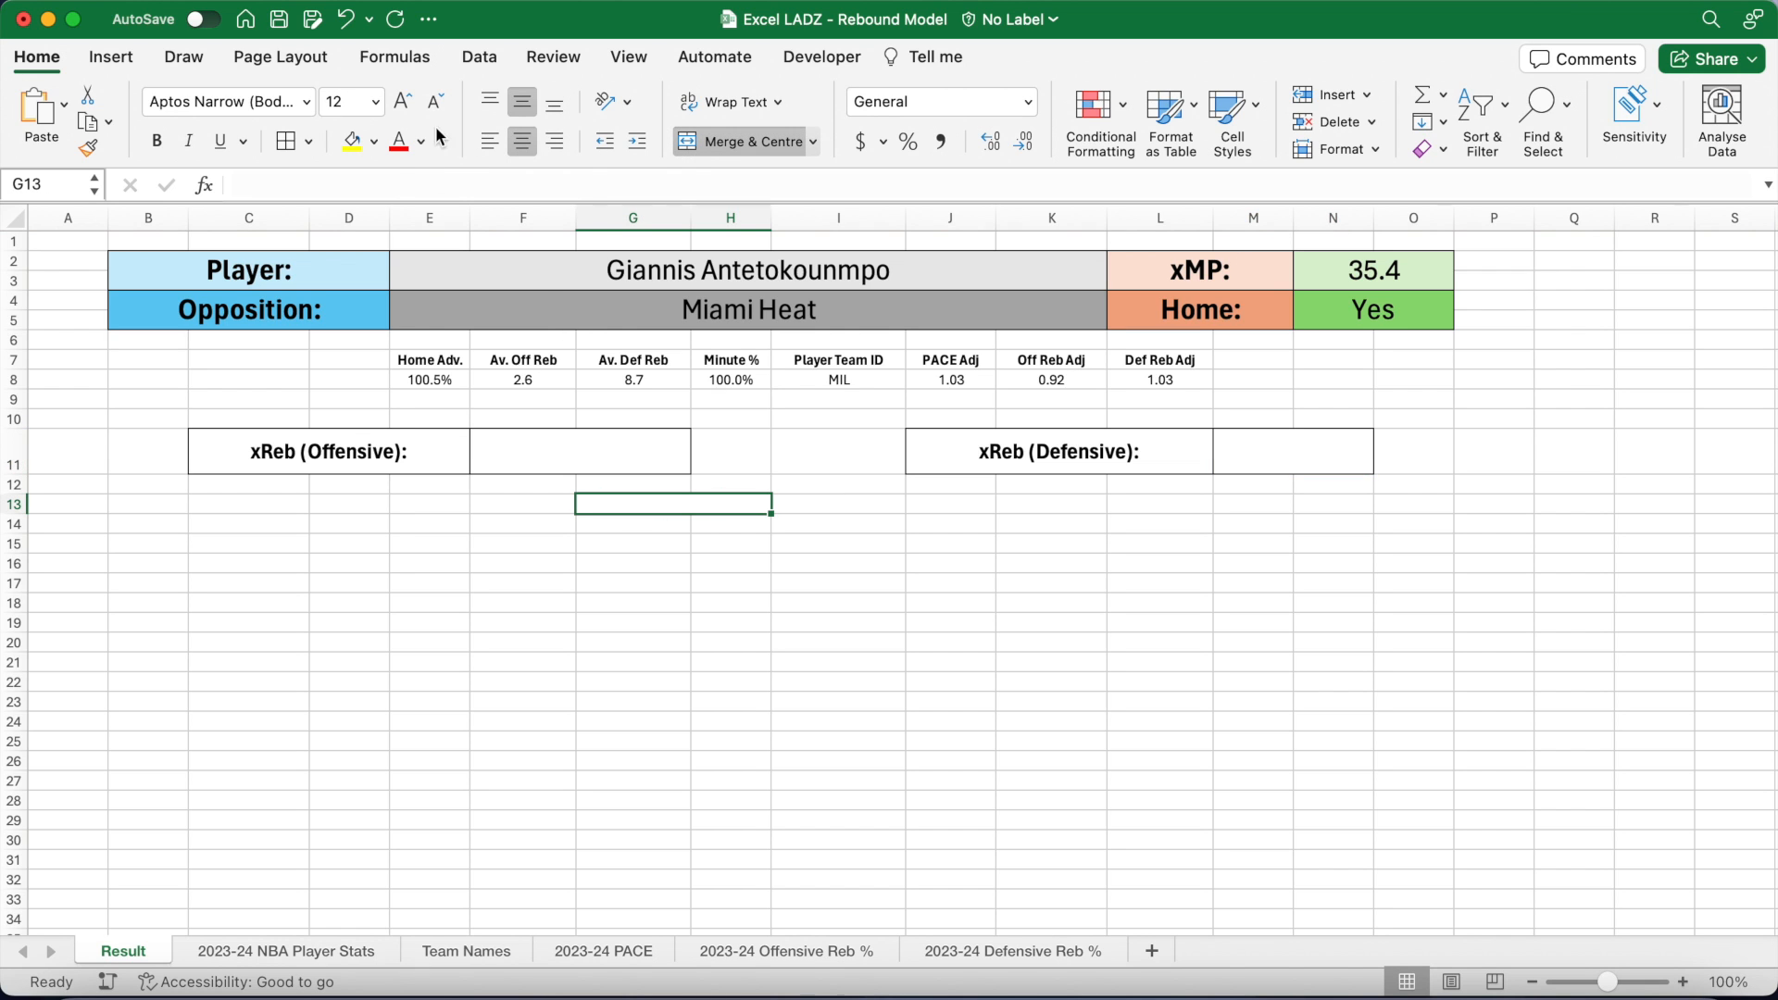
# Step: Enter a bold size-18 'xReb:' label in G13 and make row 13 taller
pyautogui.click(375, 102)
pyautogui.click(354, 335)
pyautogui.click(159, 141)
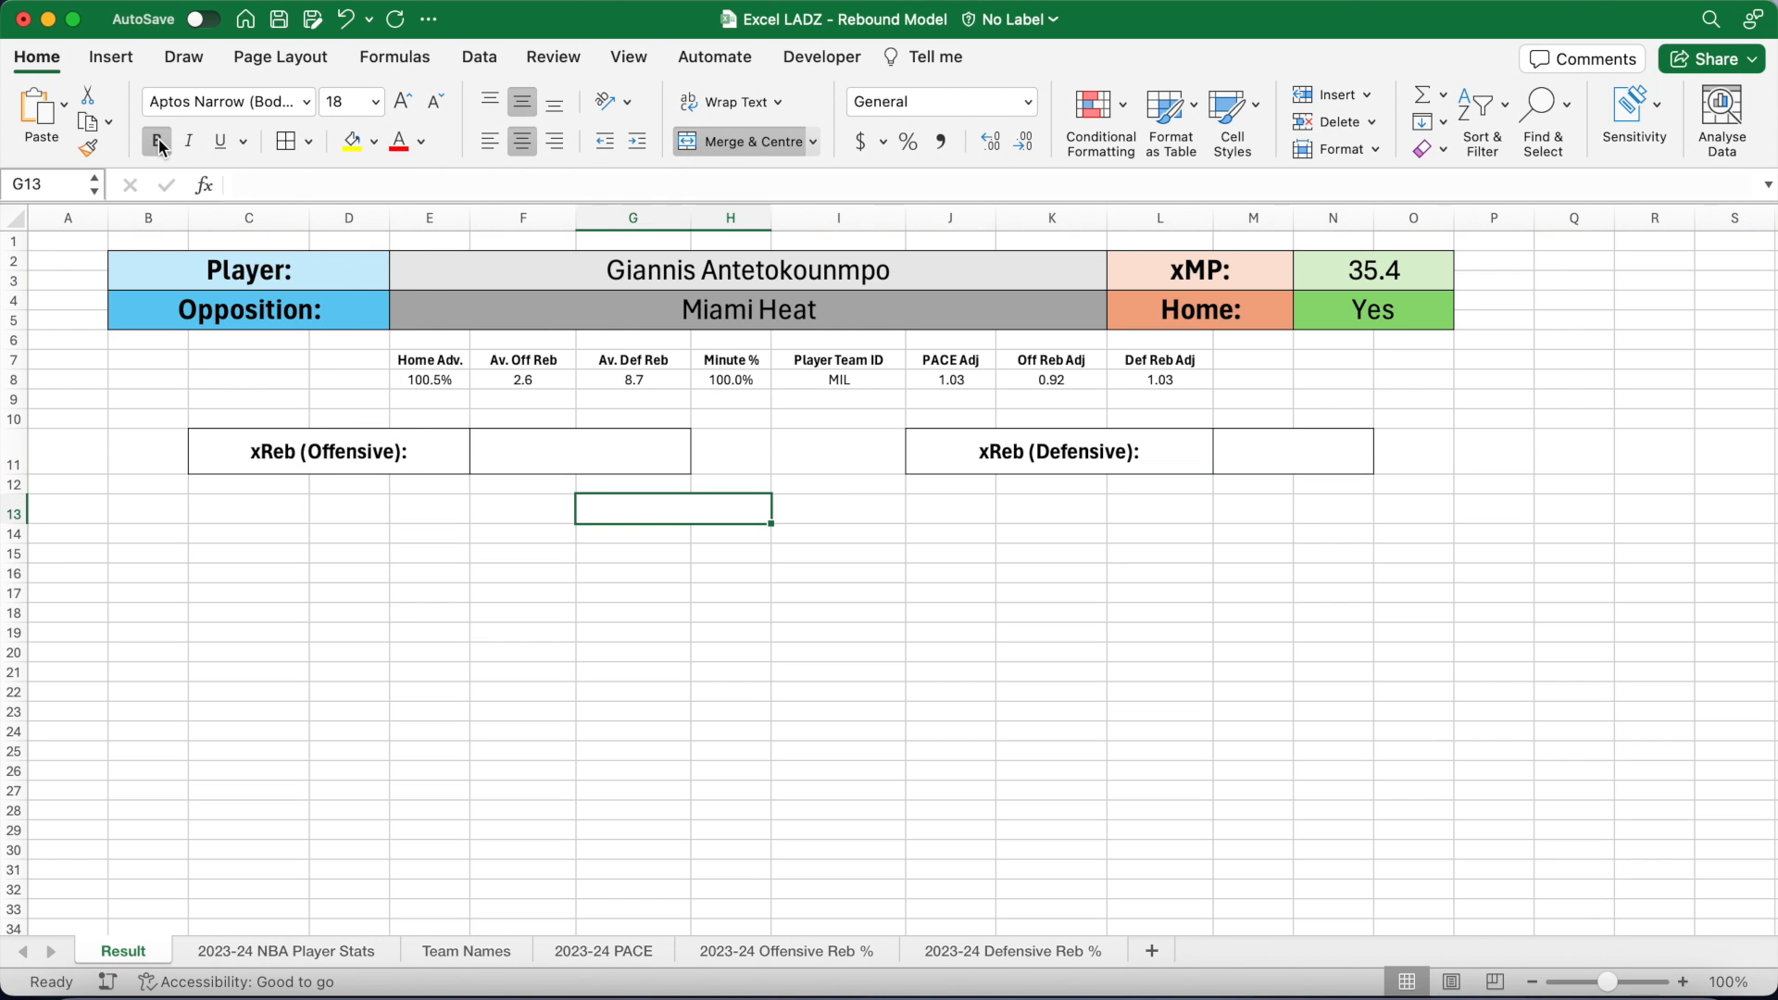
pyautogui.moveTo(14, 525); pyautogui.dragTo(14, 546)
pyautogui.write('xReb:')
pyautogui.press('Tab')
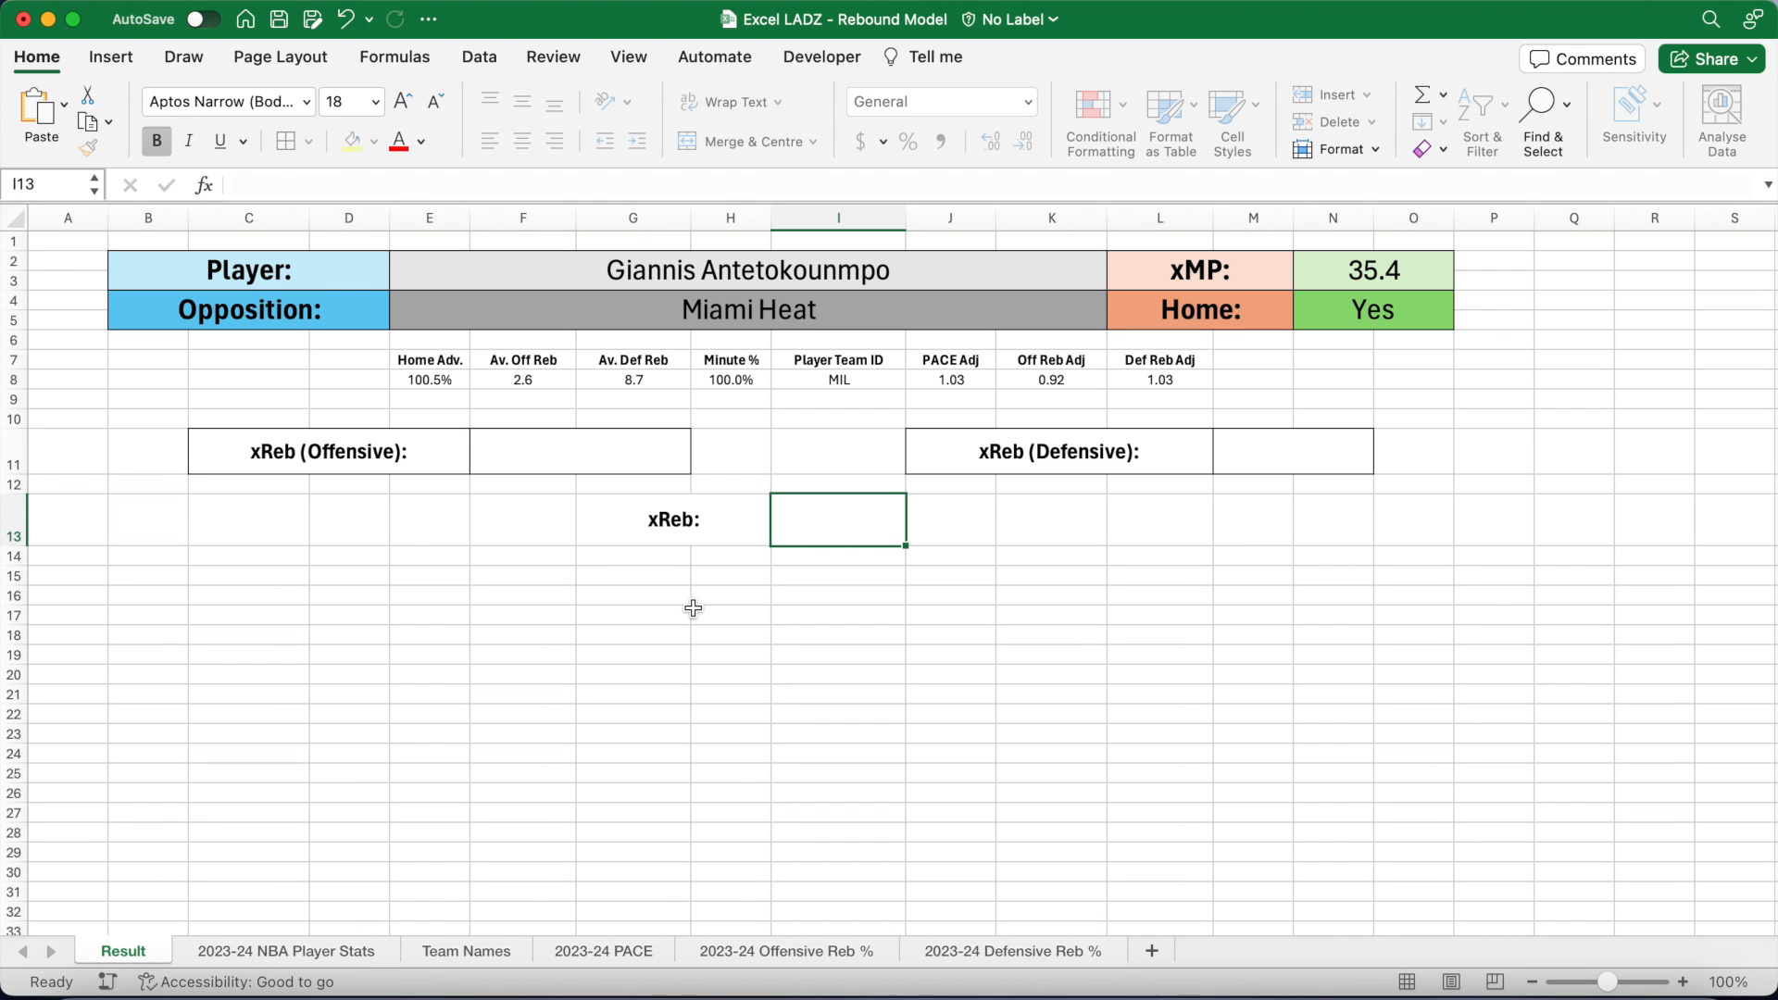
# Step: Merge I13:J13 into a size-18 value box filled light green
pyautogui.keyDown('shift'); pyautogui.click(952, 525); pyautogui.keyUp('shift')
pyautogui.click(748, 141)
pyautogui.click(375, 102)
pyautogui.click(362, 341)
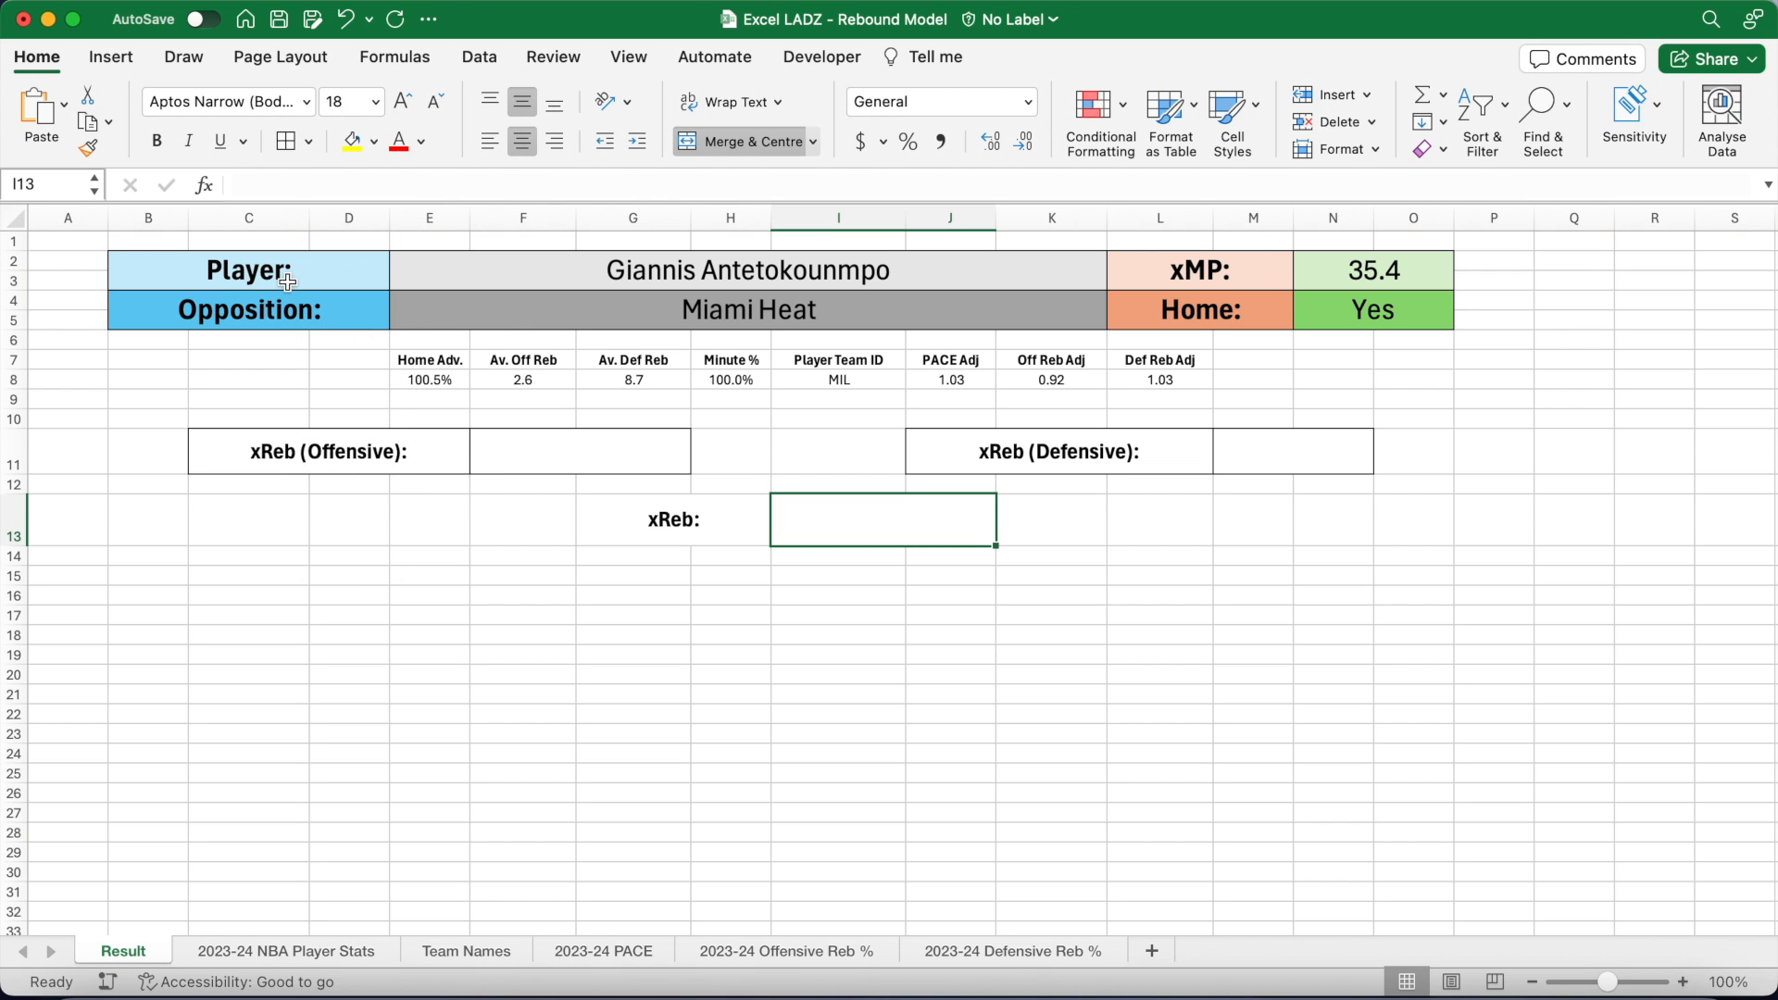
pyautogui.click(375, 141)
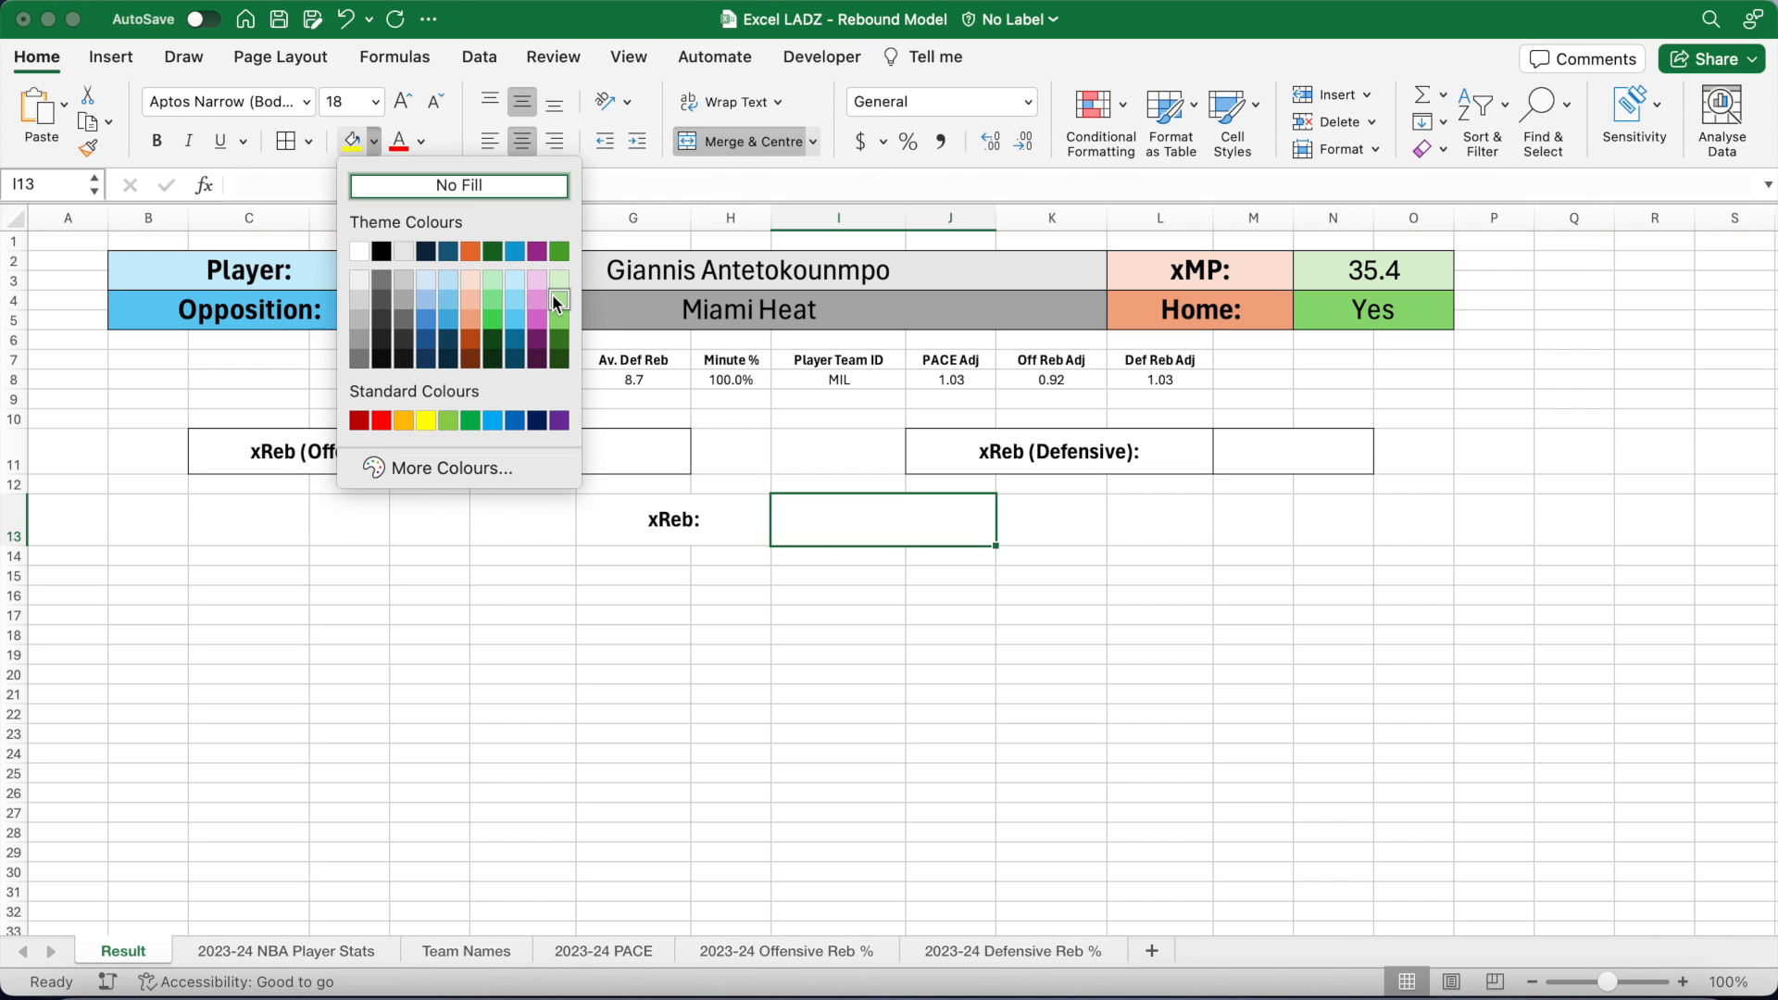
pyautogui.click(558, 302)
# Step: Border G13:J13 and outline the I13 value box
pyautogui.moveTo(683, 509); pyautogui.dragTo(818, 509)
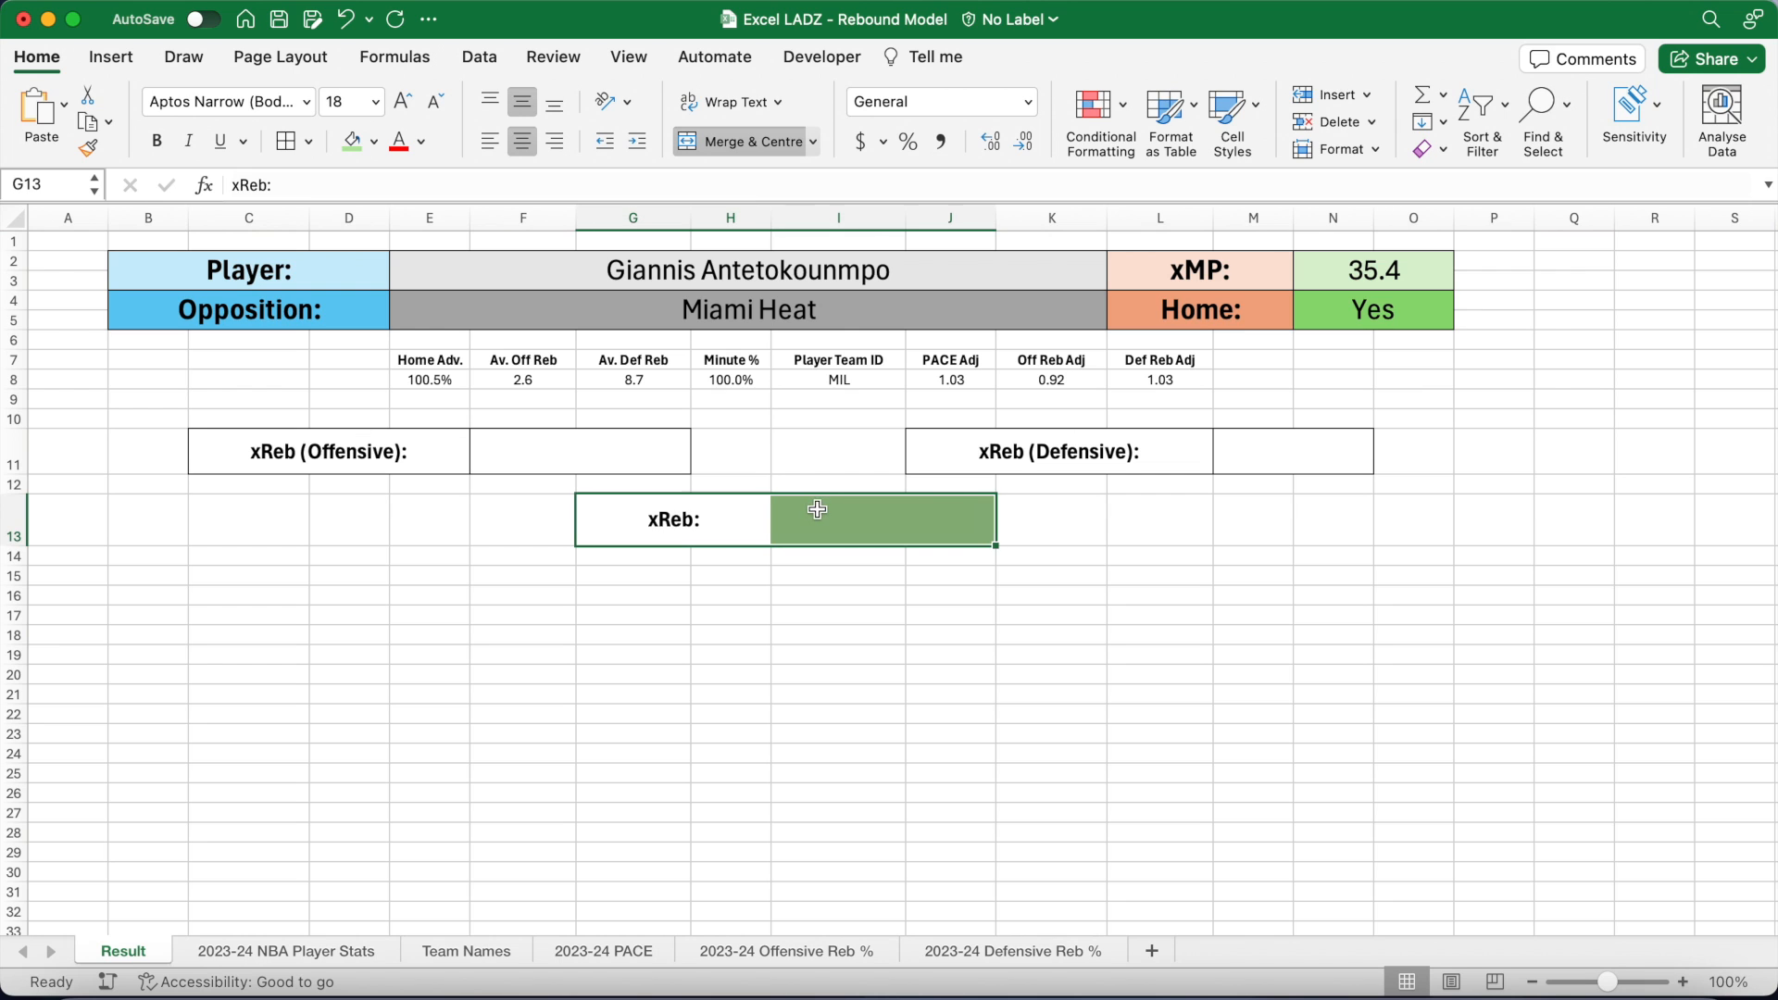
pyautogui.click(286, 144)
pyautogui.click(857, 513)
pyautogui.click(309, 140)
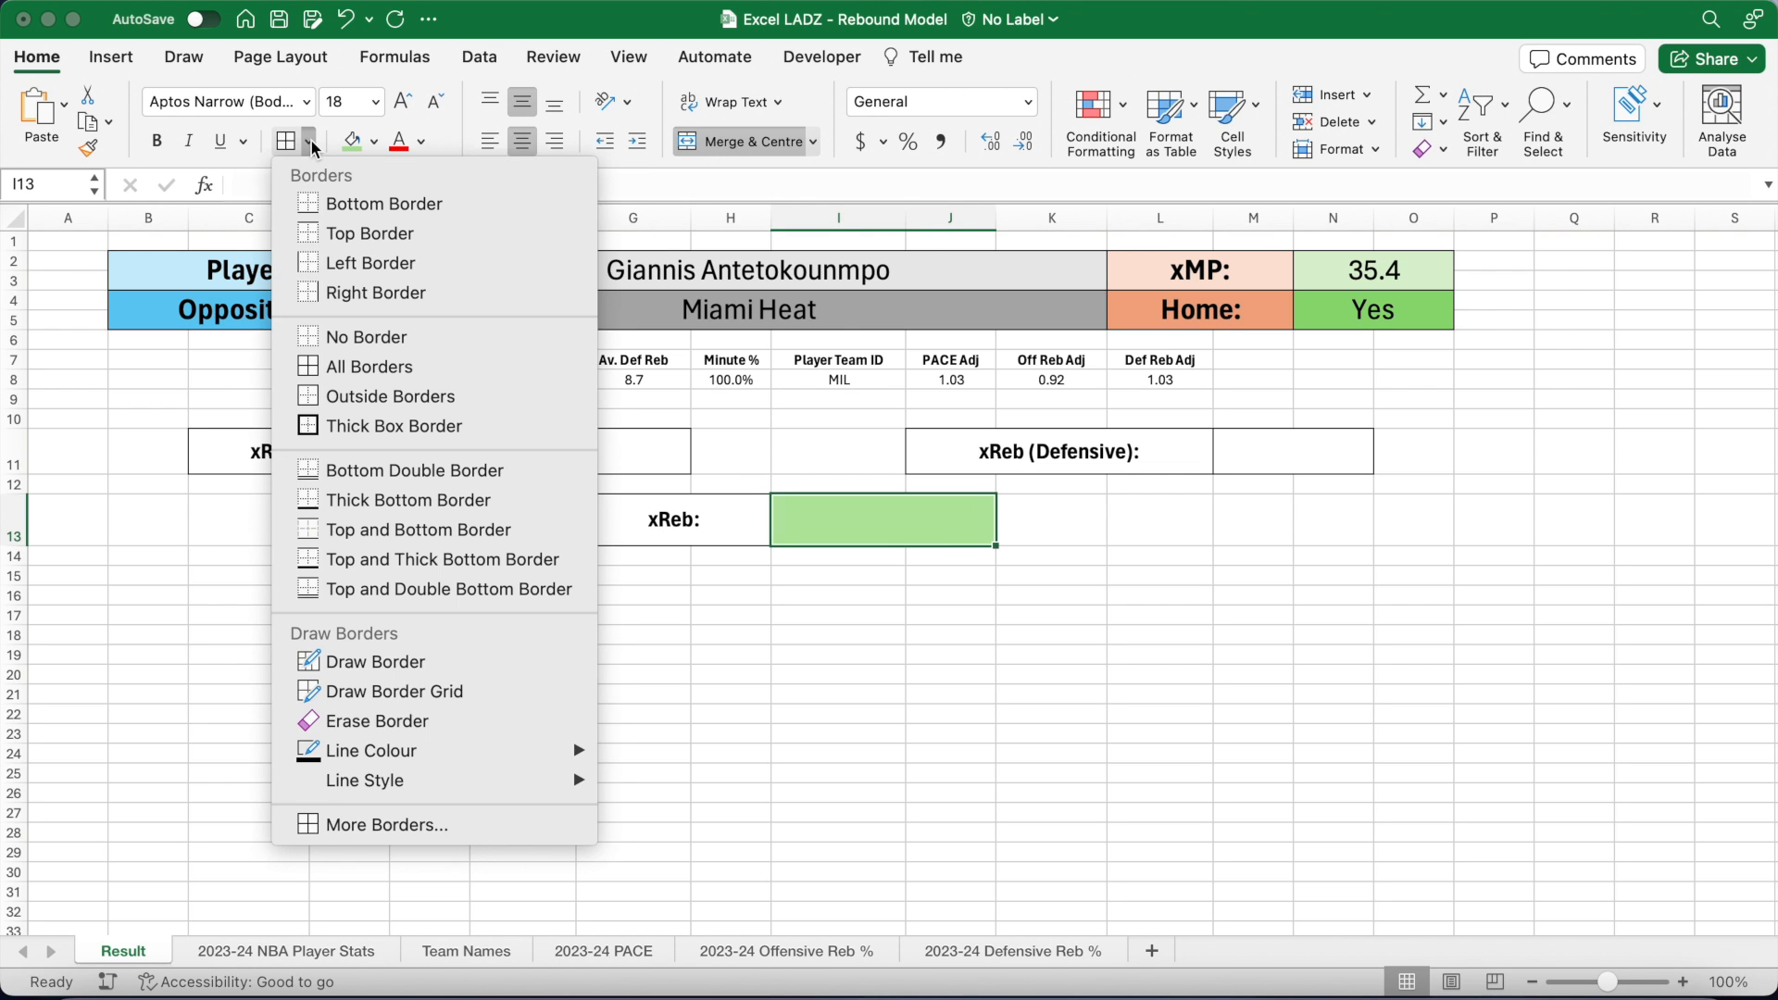
pyautogui.click(519, 392)
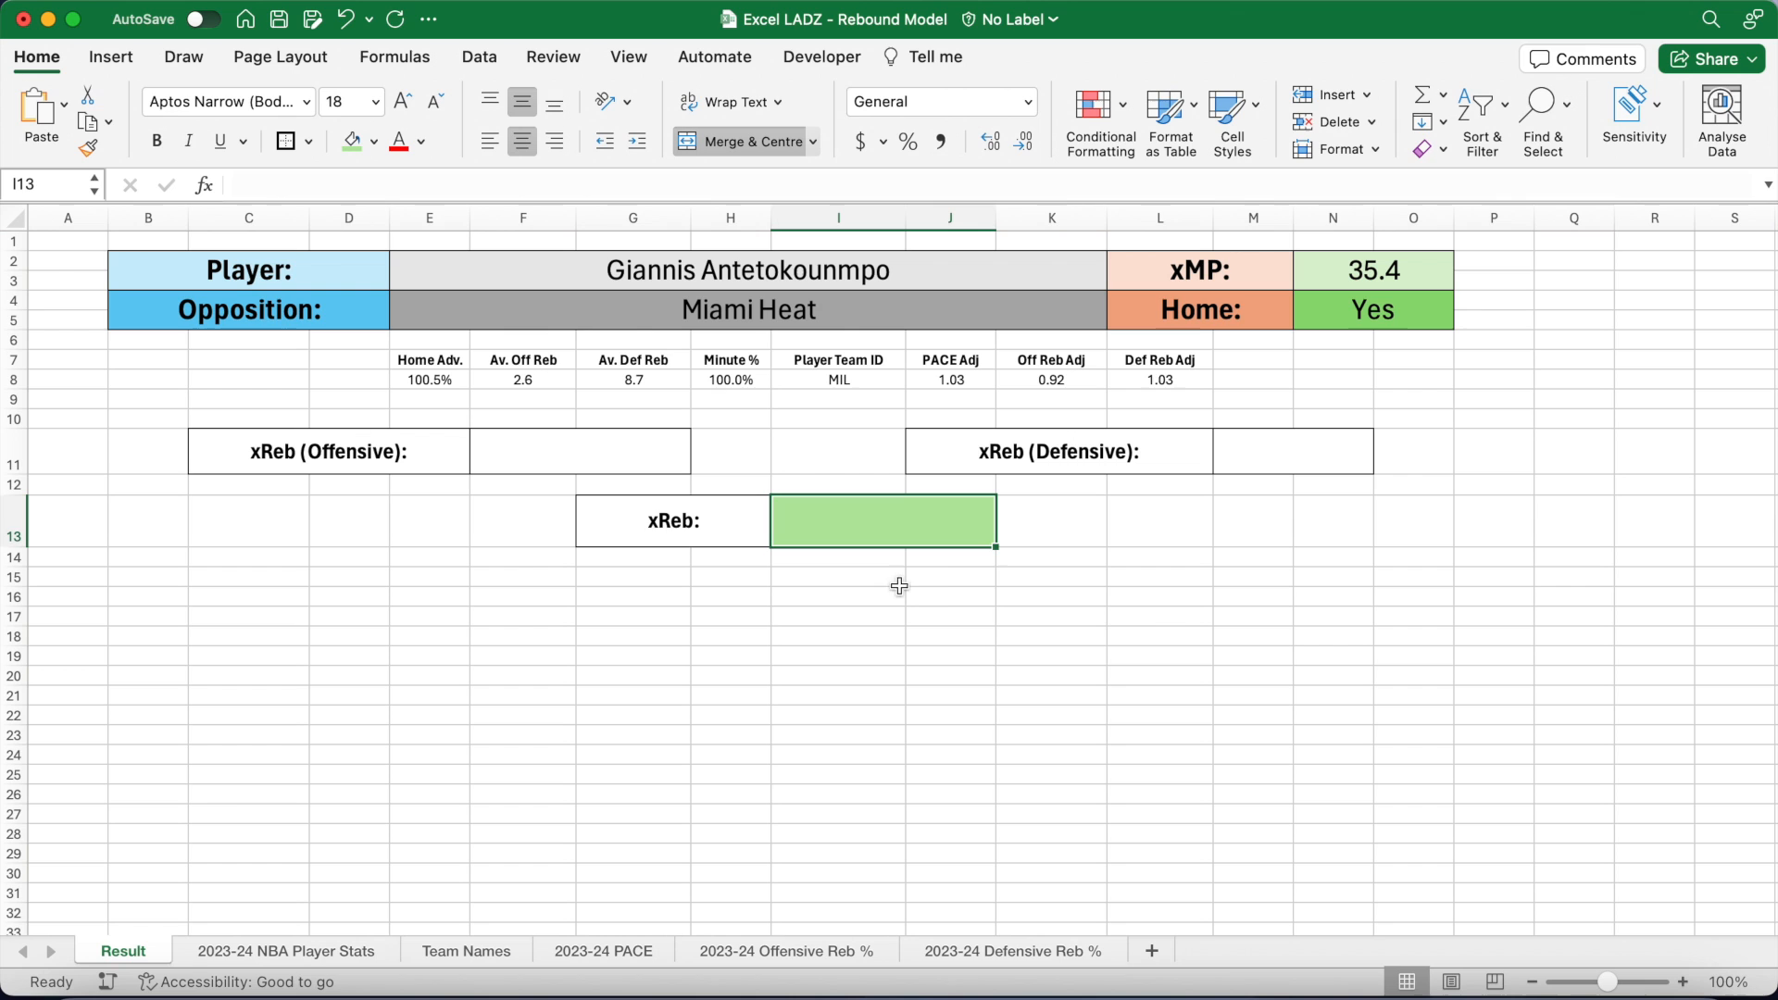
pyautogui.click(948, 579)
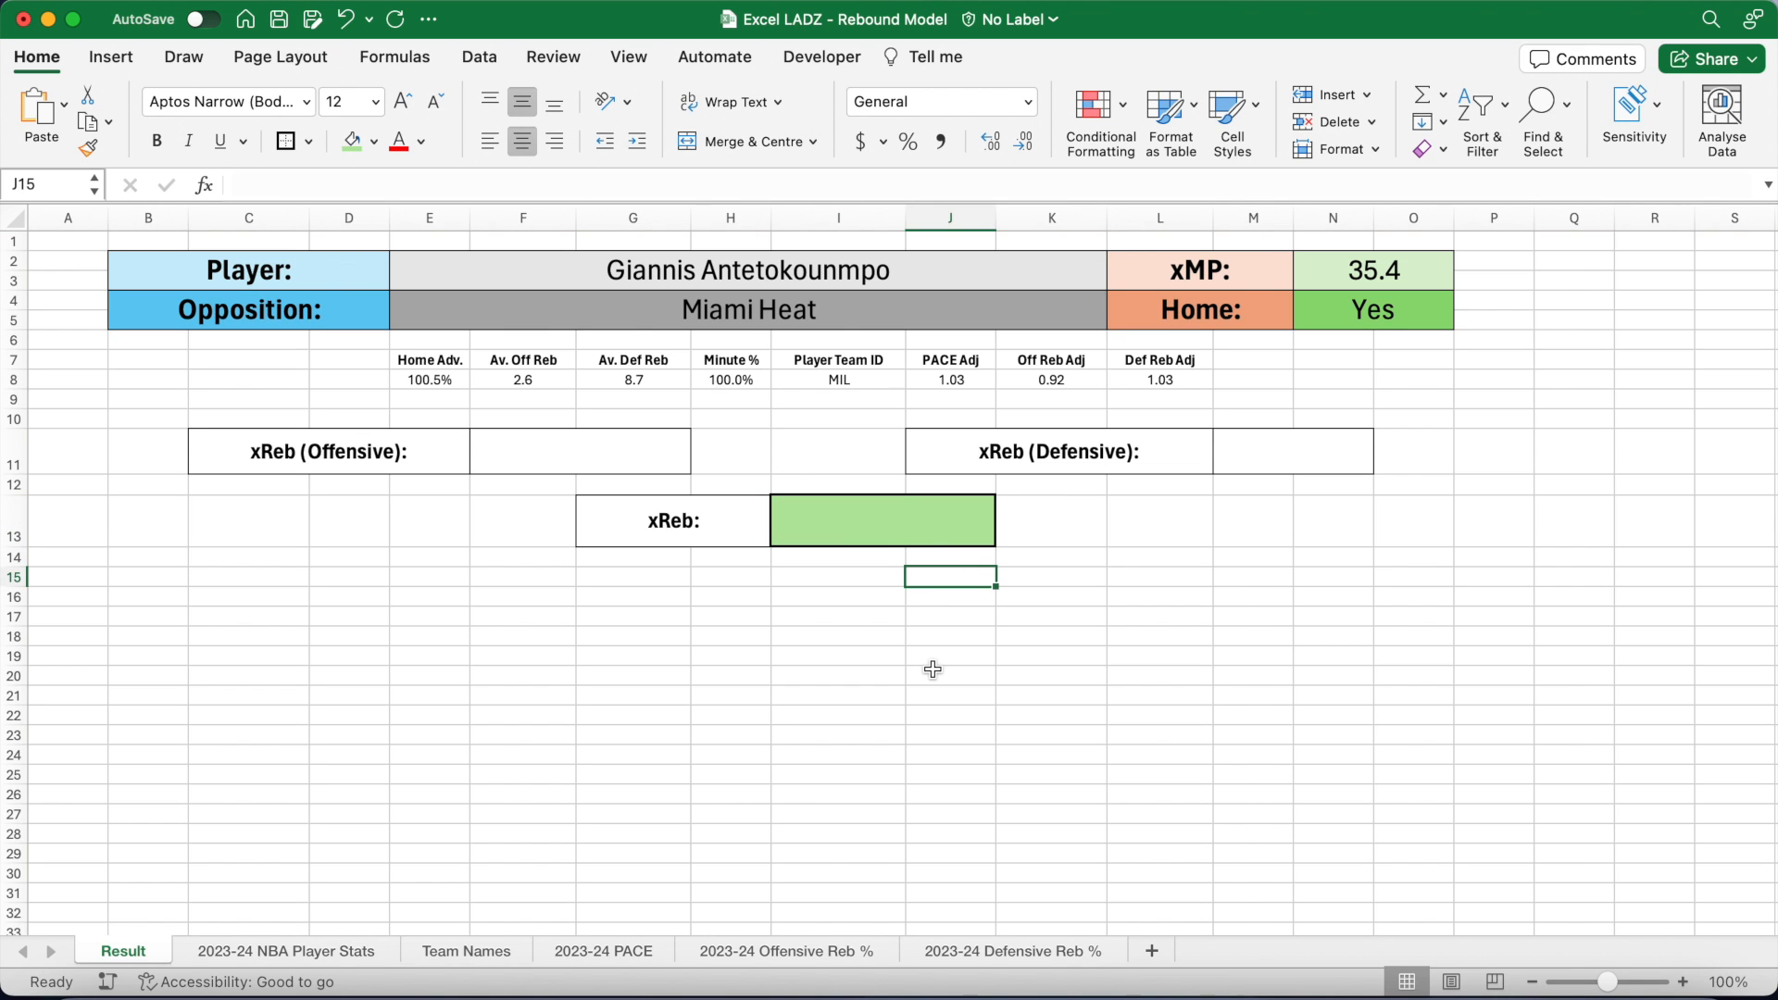
# Step: Enter =E8*F8*H8*J8*K8 in F11 for the offensive xReb
pyautogui.click(609, 462)
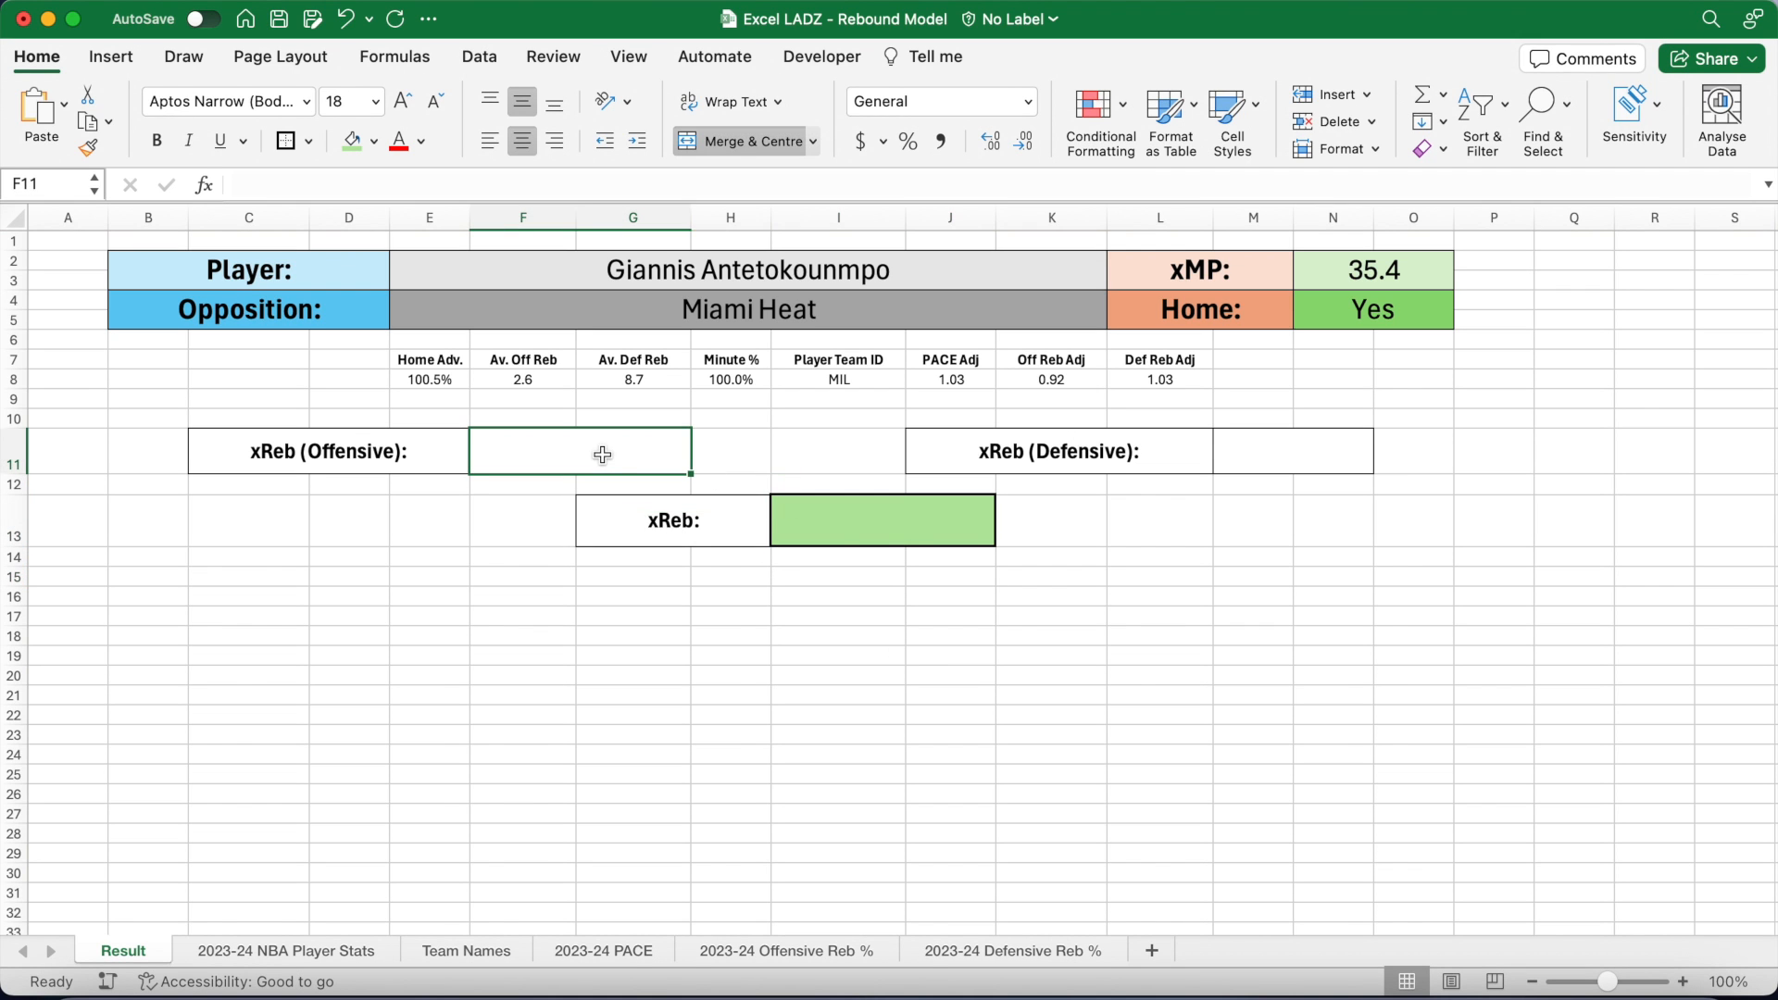
pyautogui.write('=')
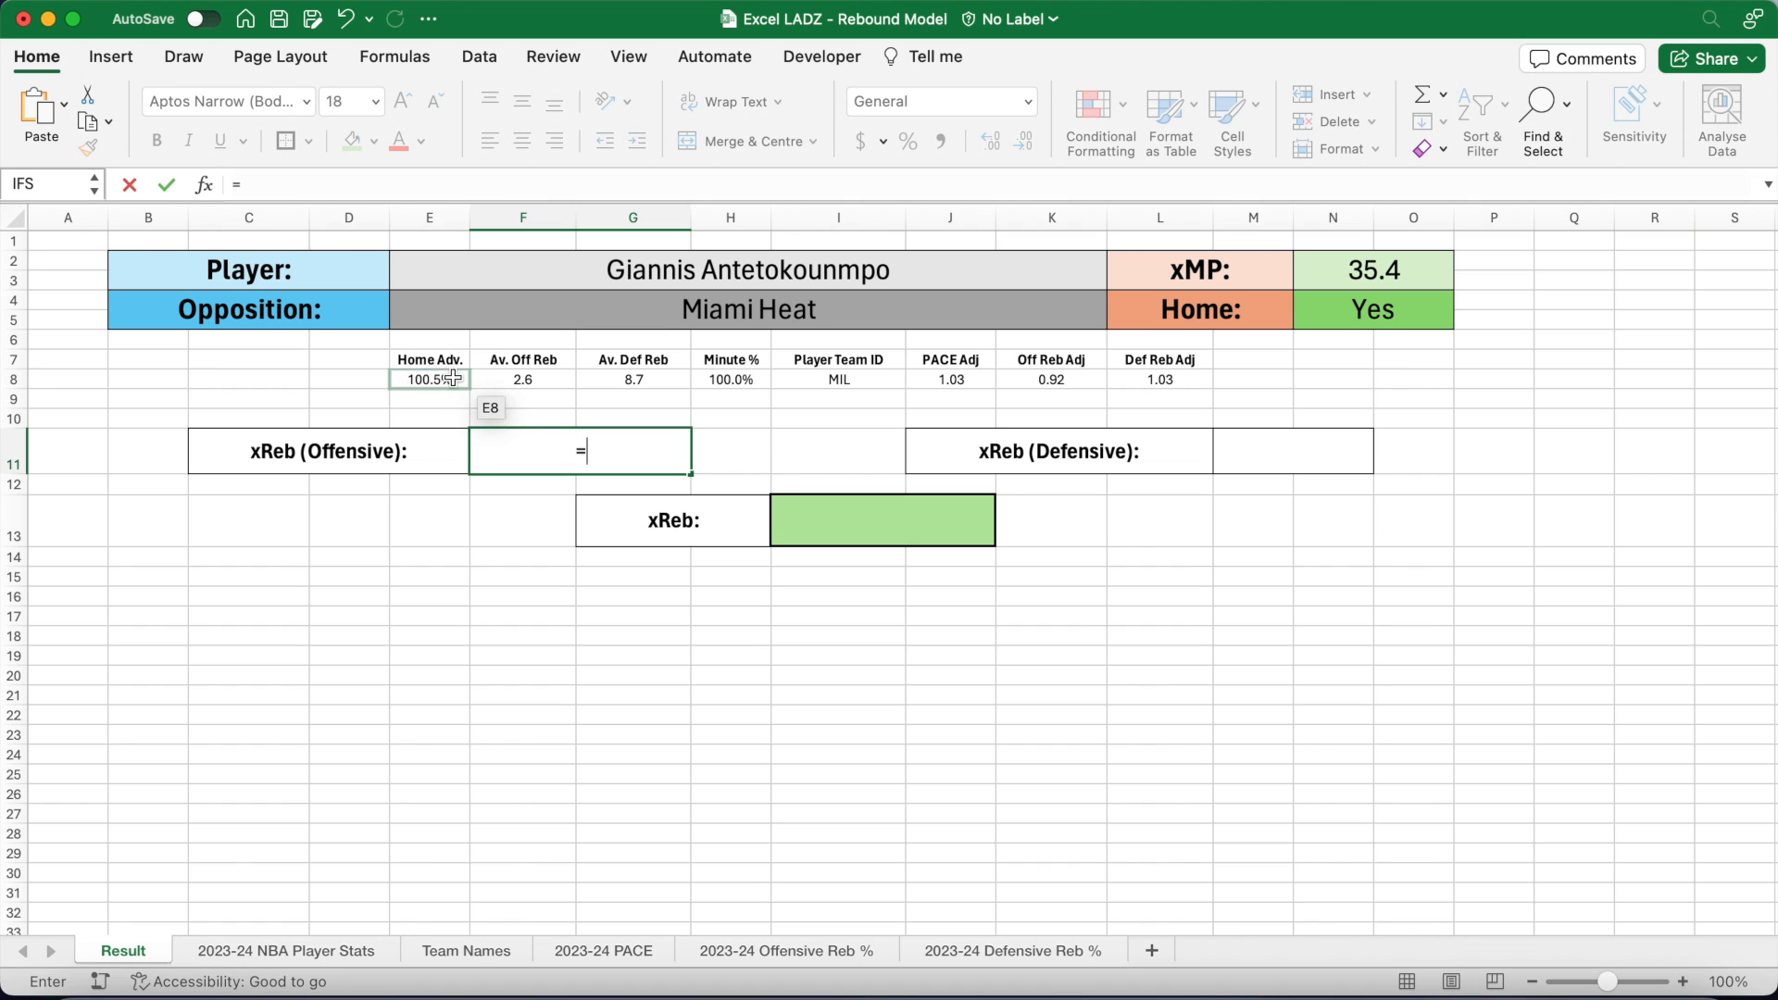
pyautogui.click(441, 376)
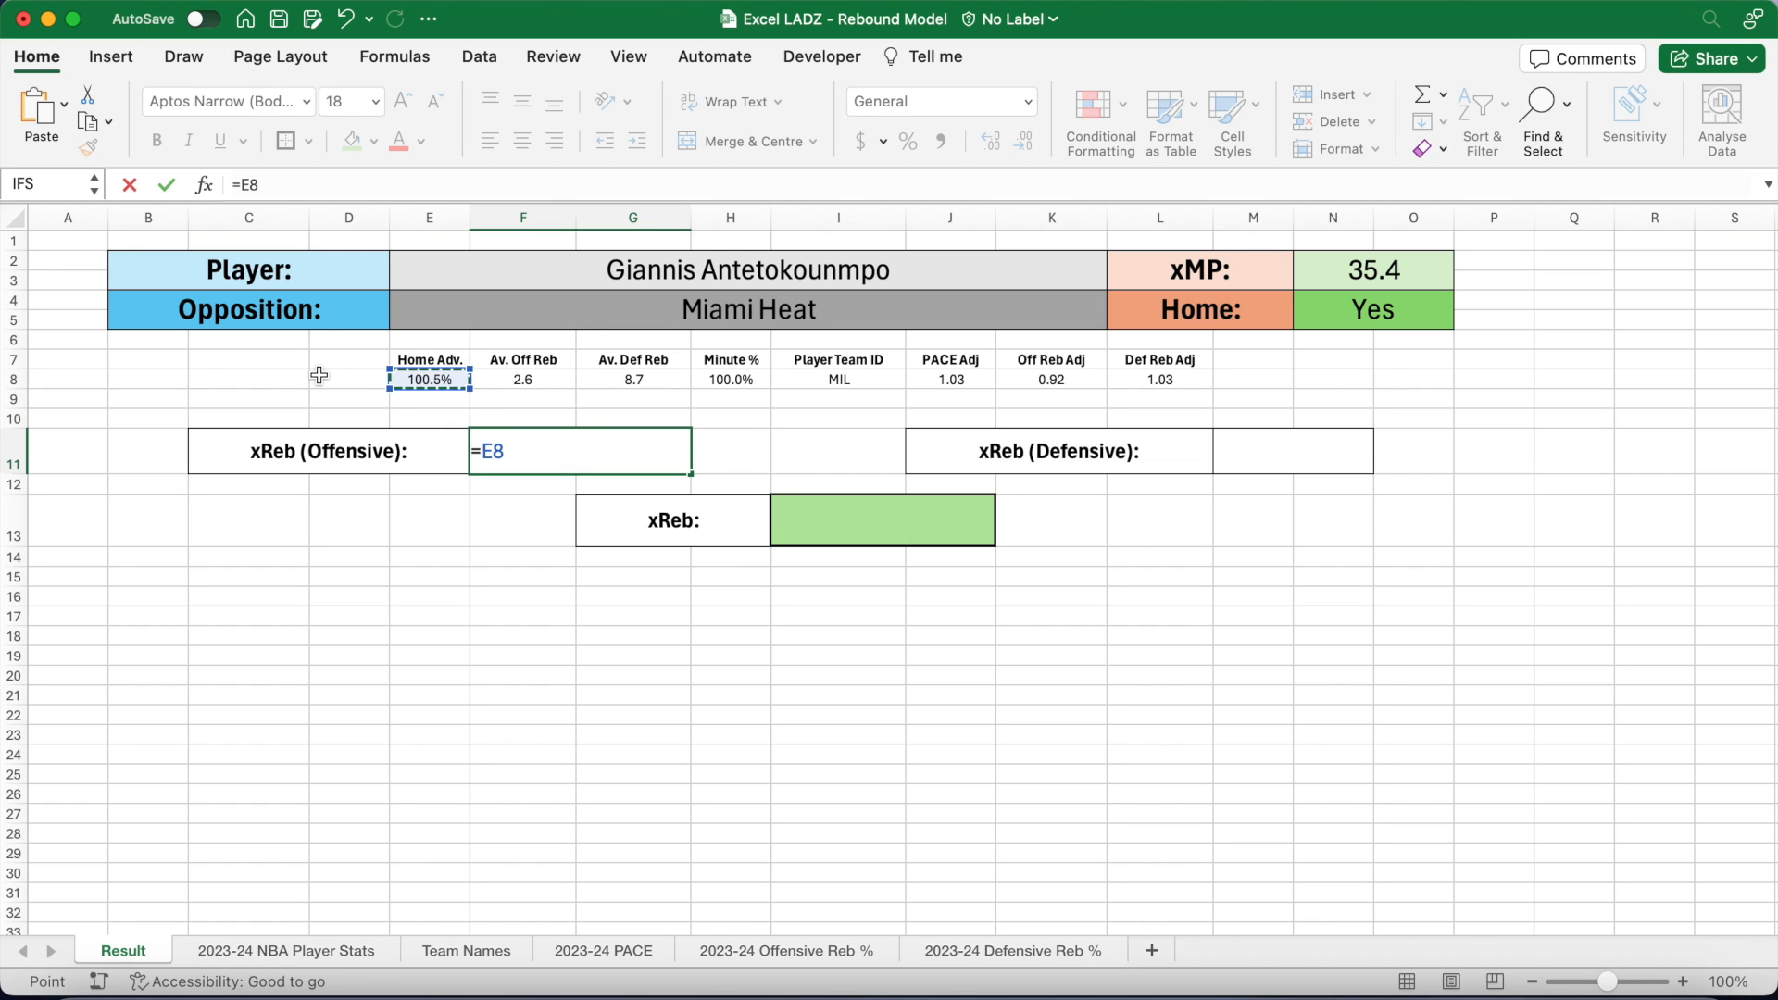
pyautogui.write('*')
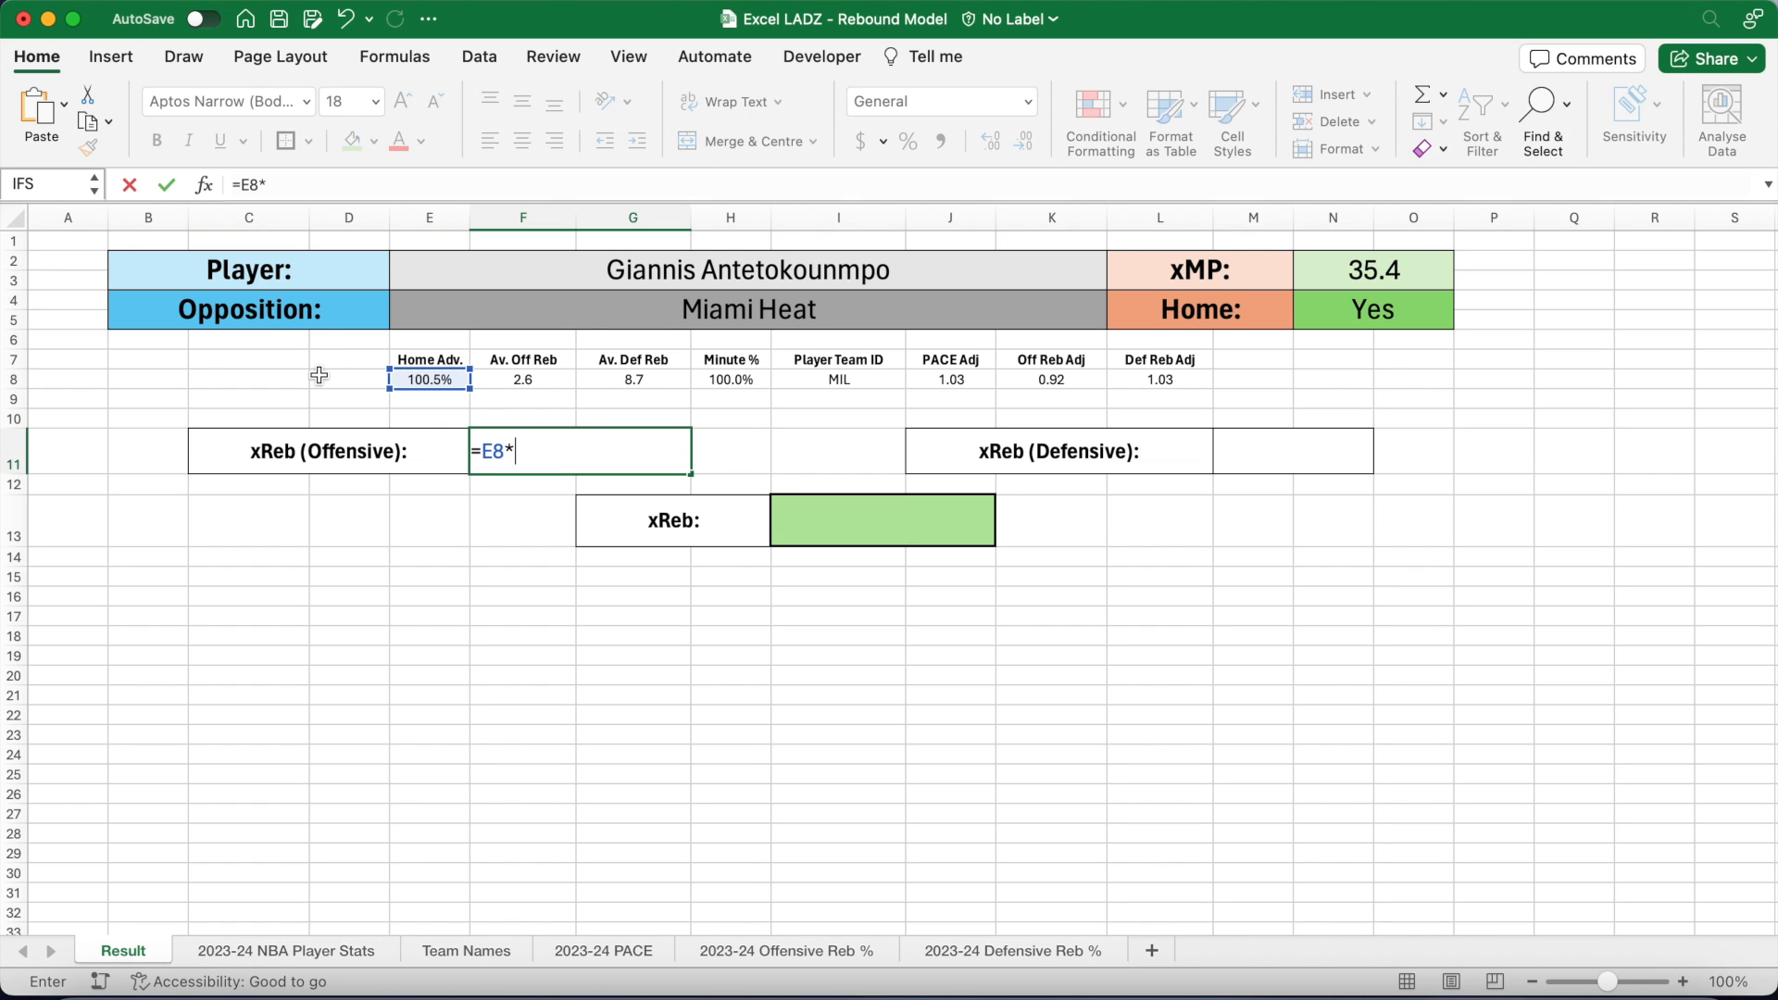
pyautogui.click(526, 380)
pyautogui.write('*')
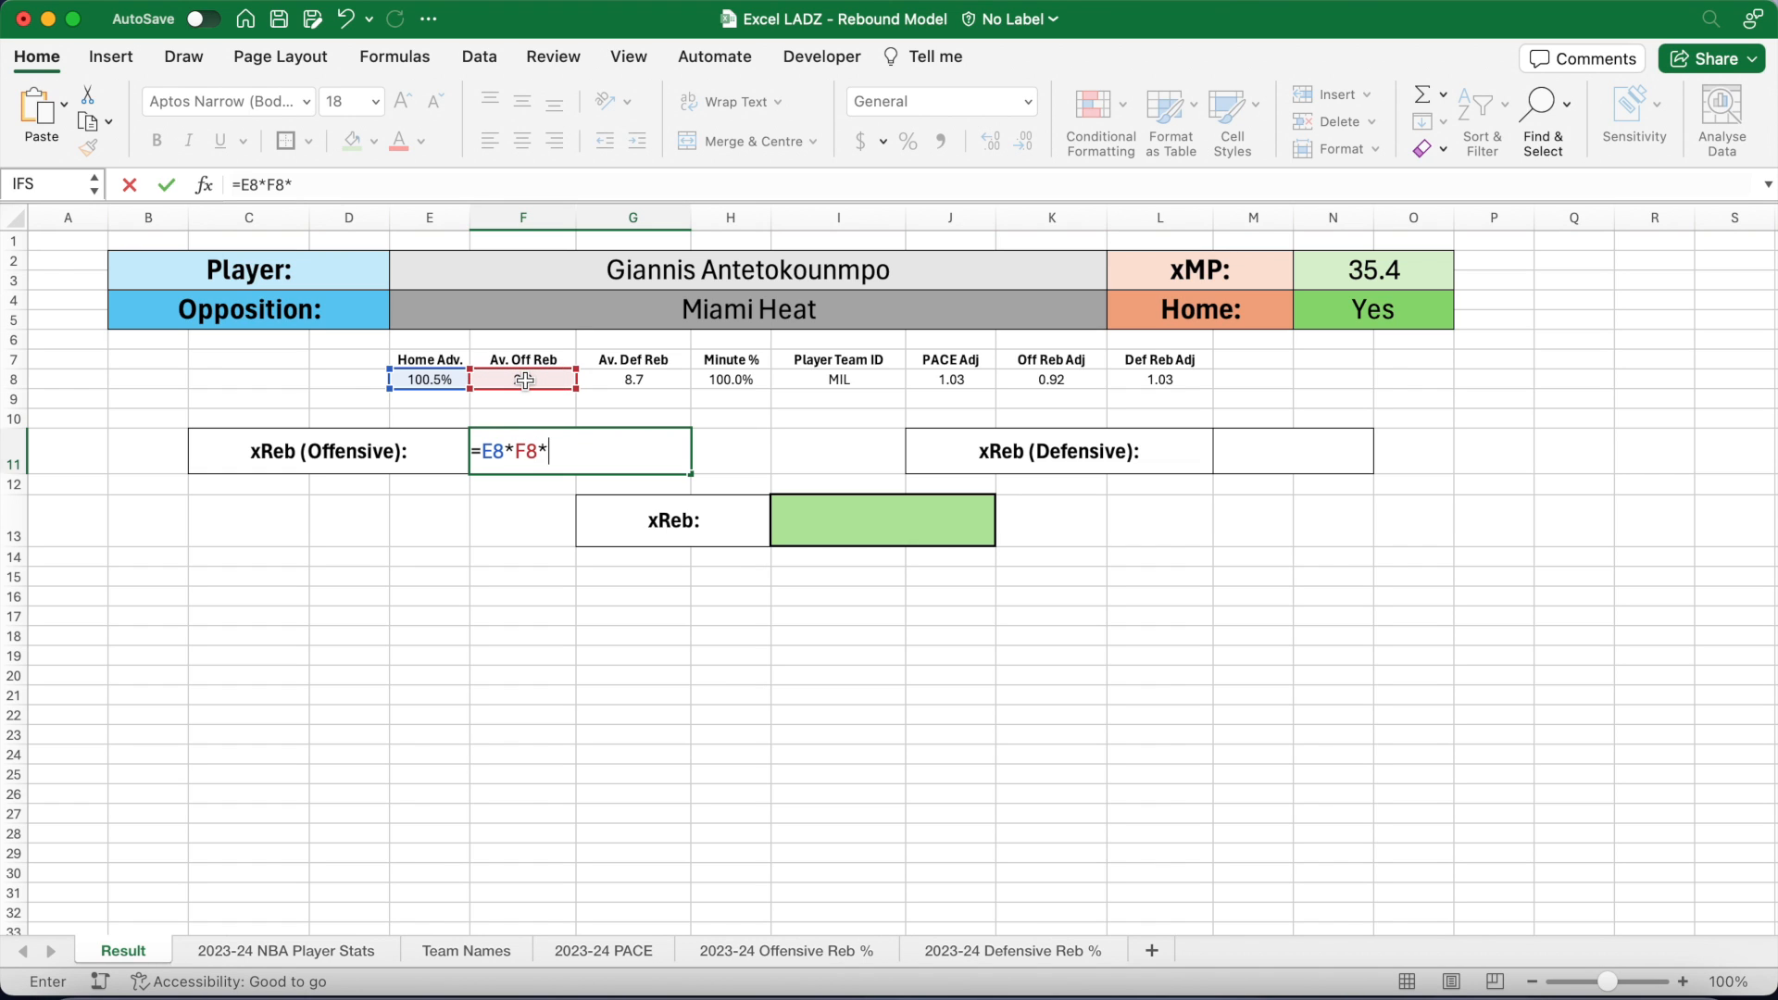
pyautogui.click(731, 380)
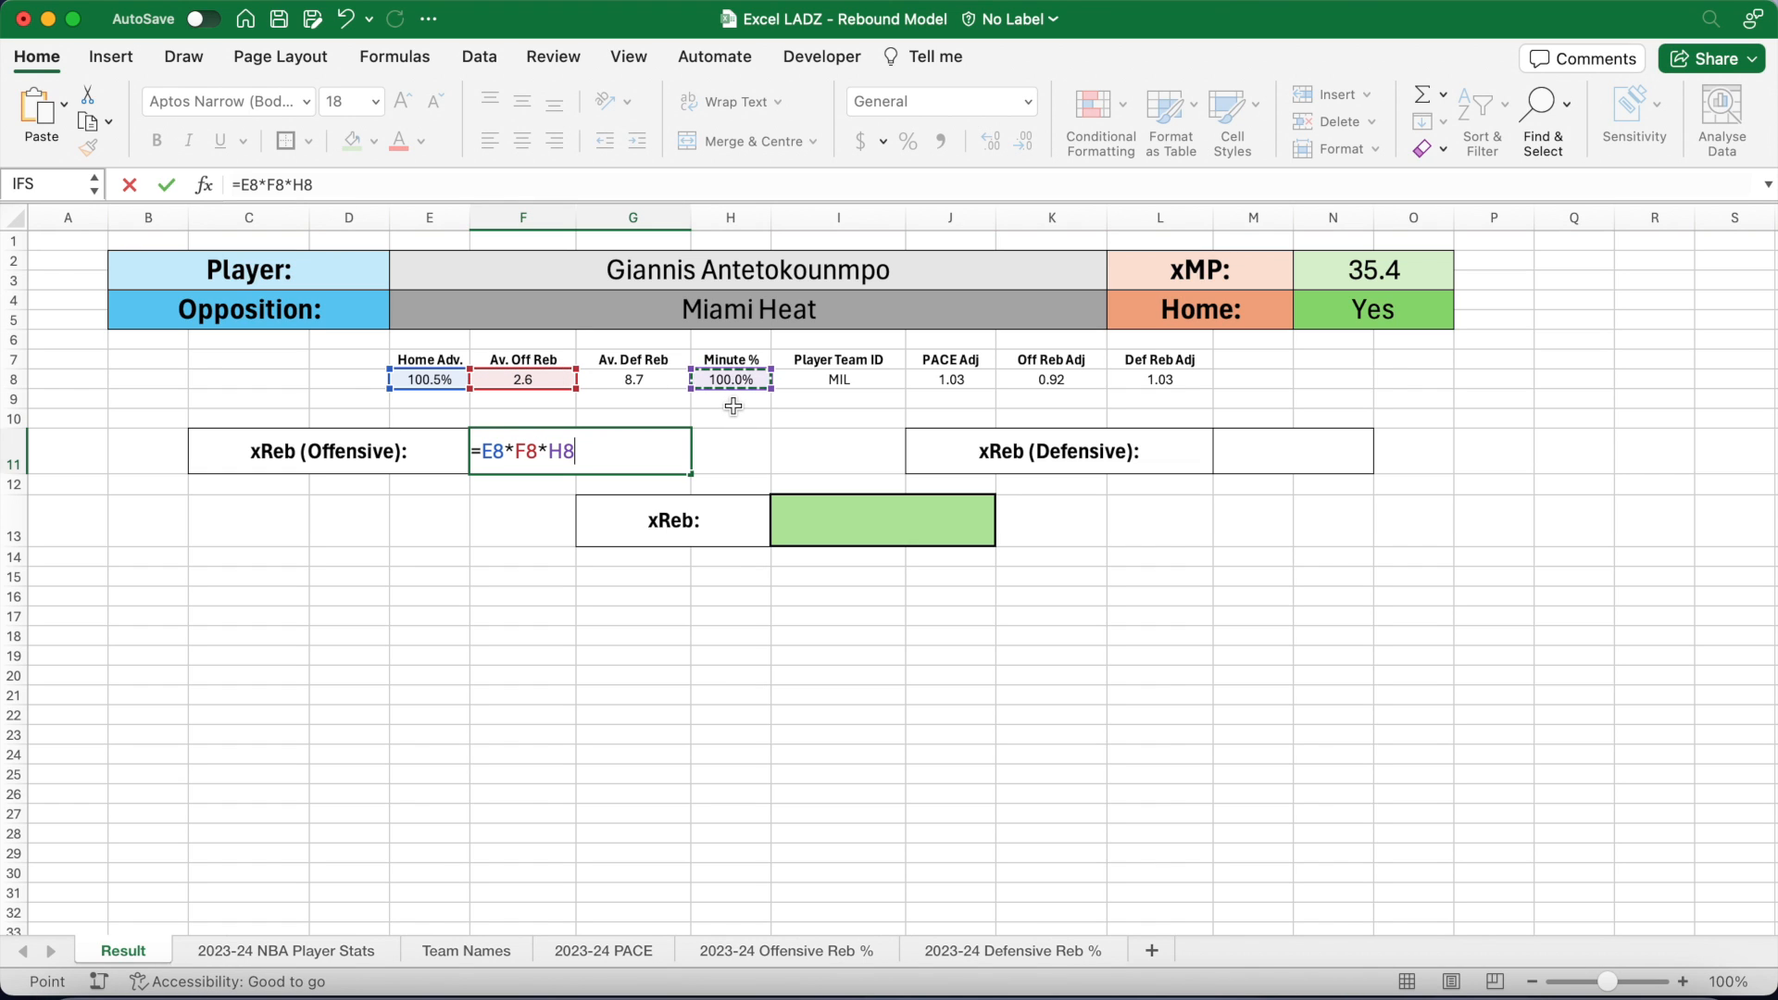
pyautogui.write('*')
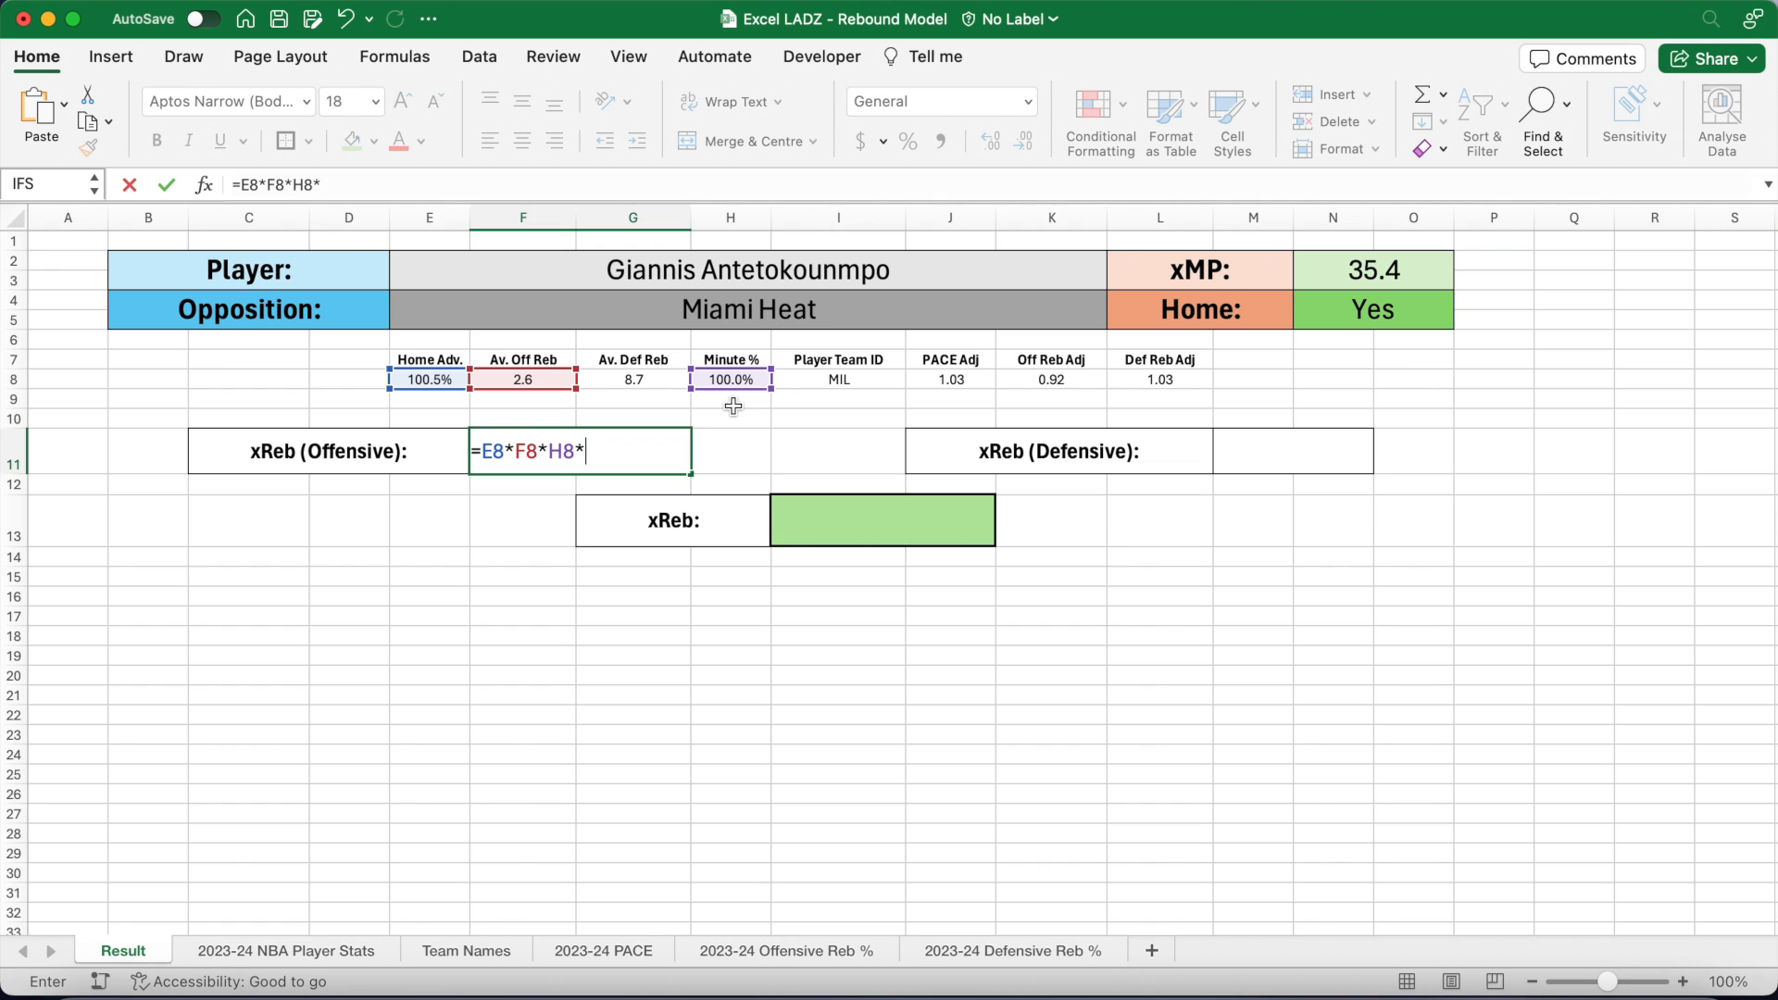
pyautogui.click(954, 383)
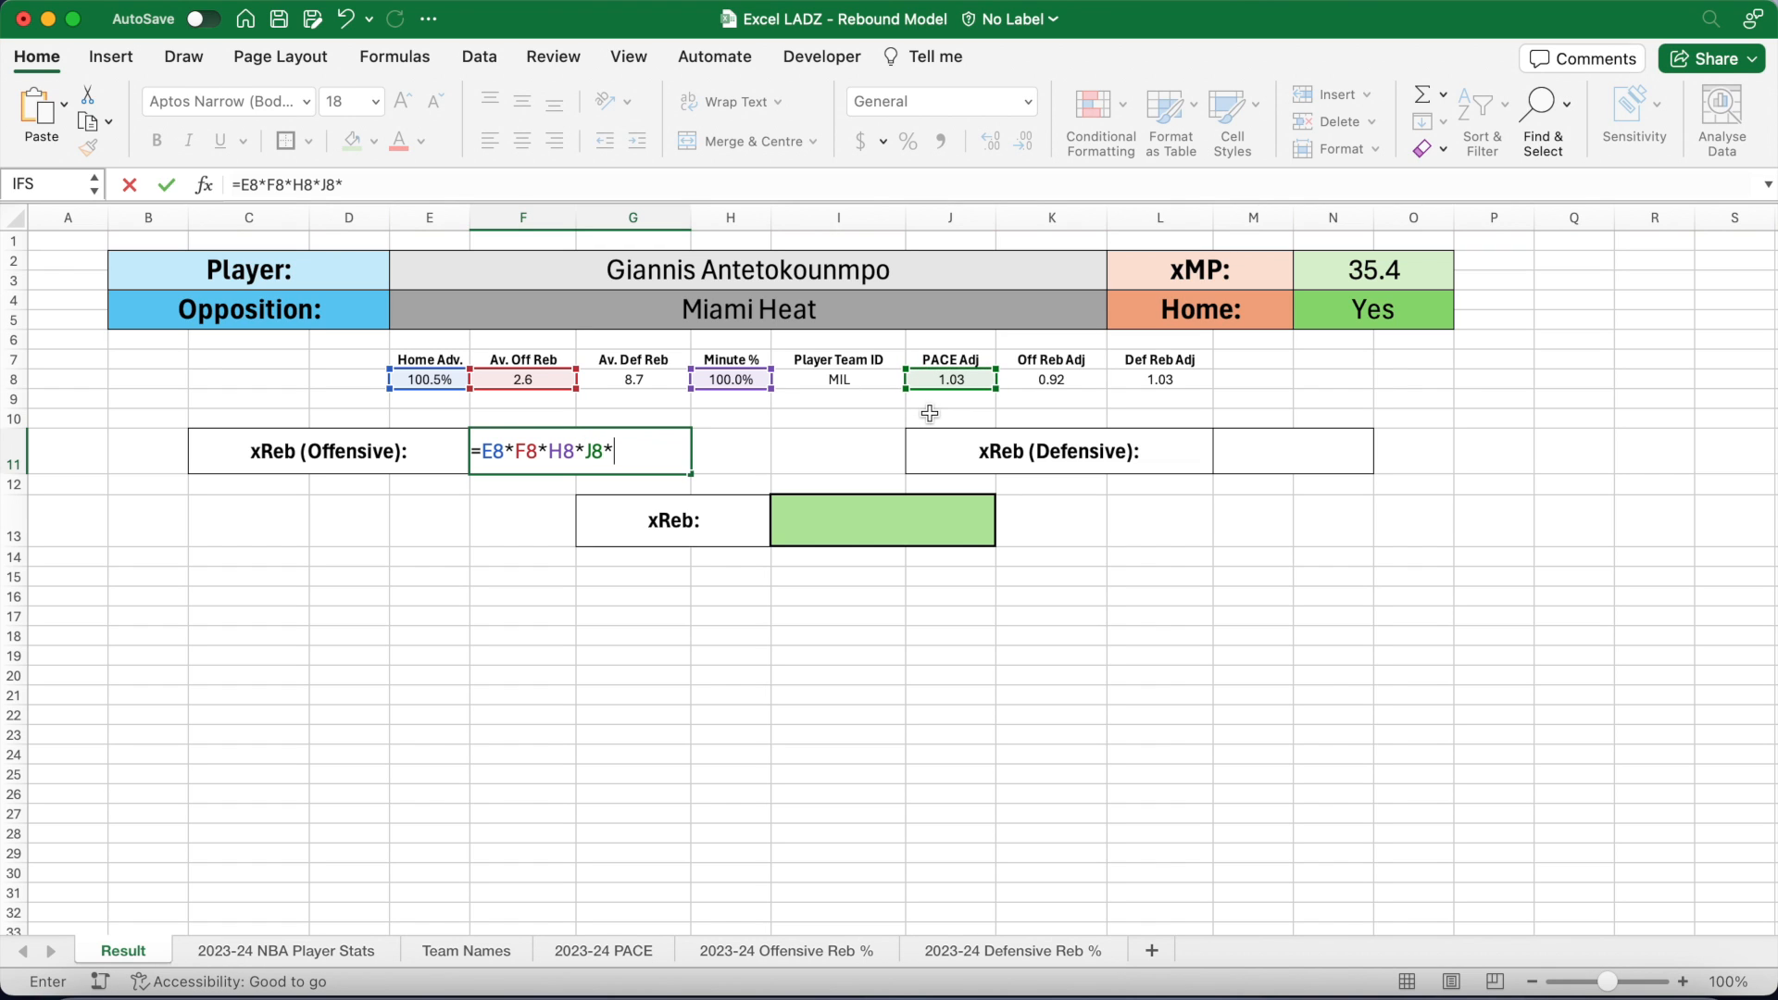
pyautogui.write('*')
pyautogui.click(1056, 381)
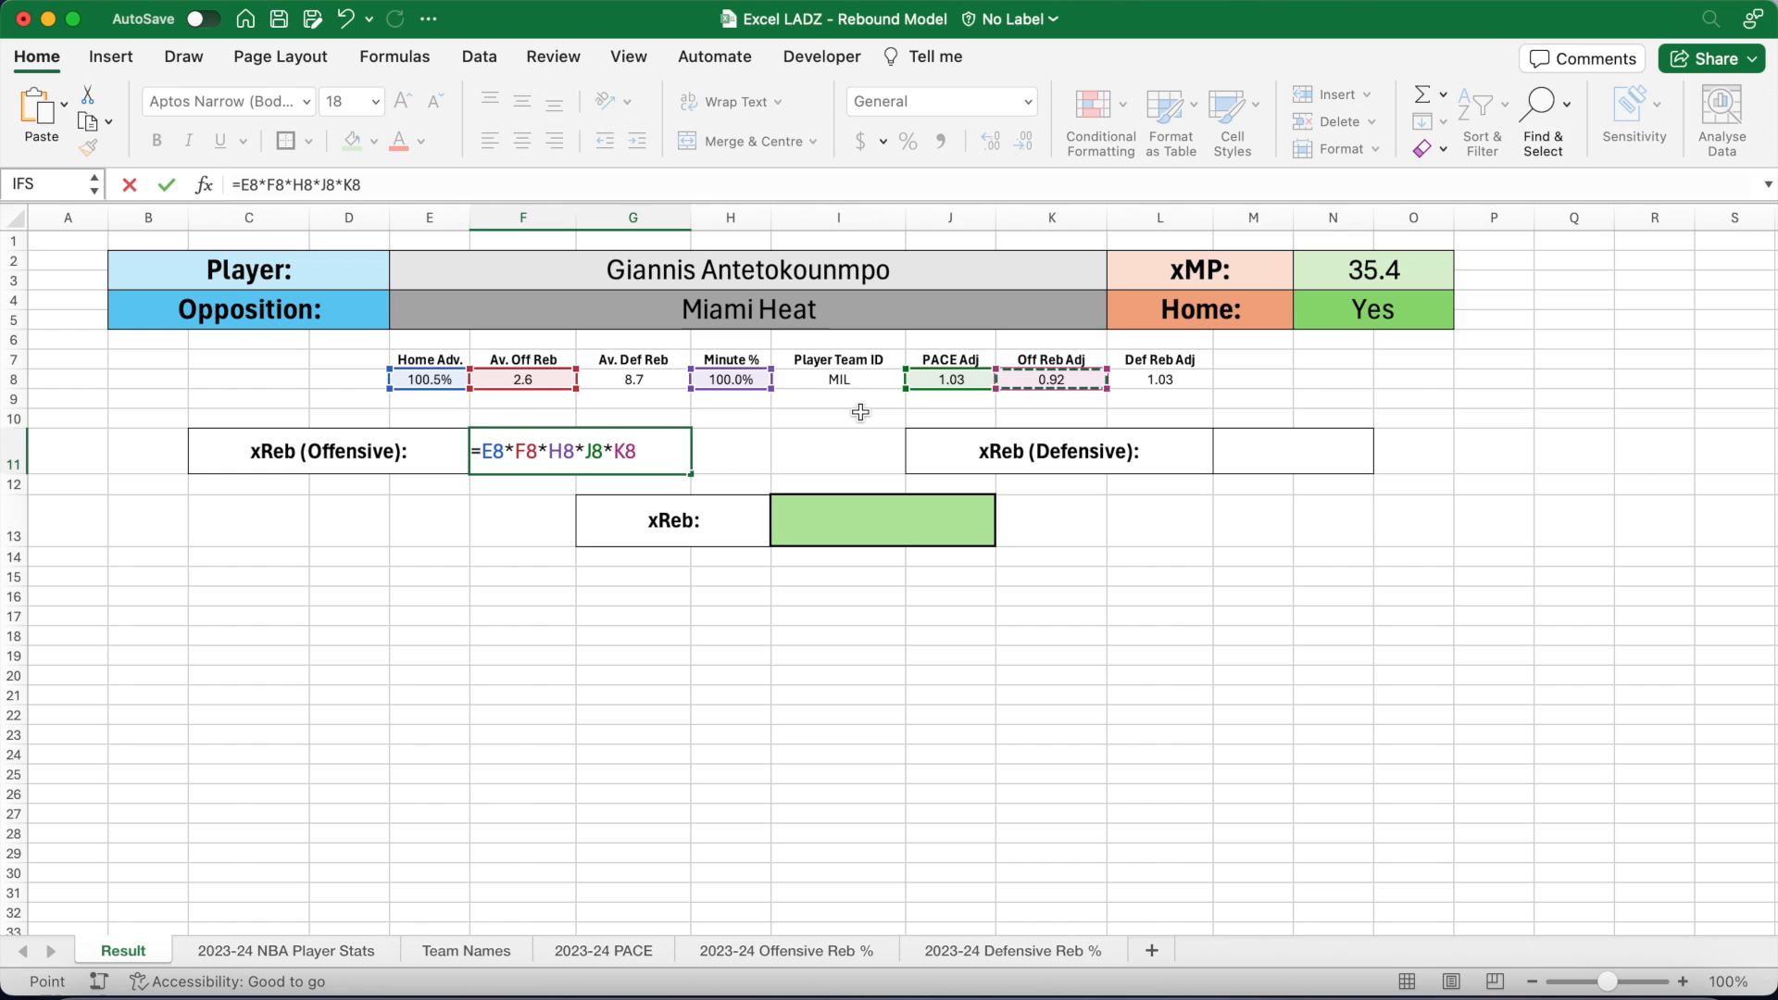
pyautogui.press('Return')
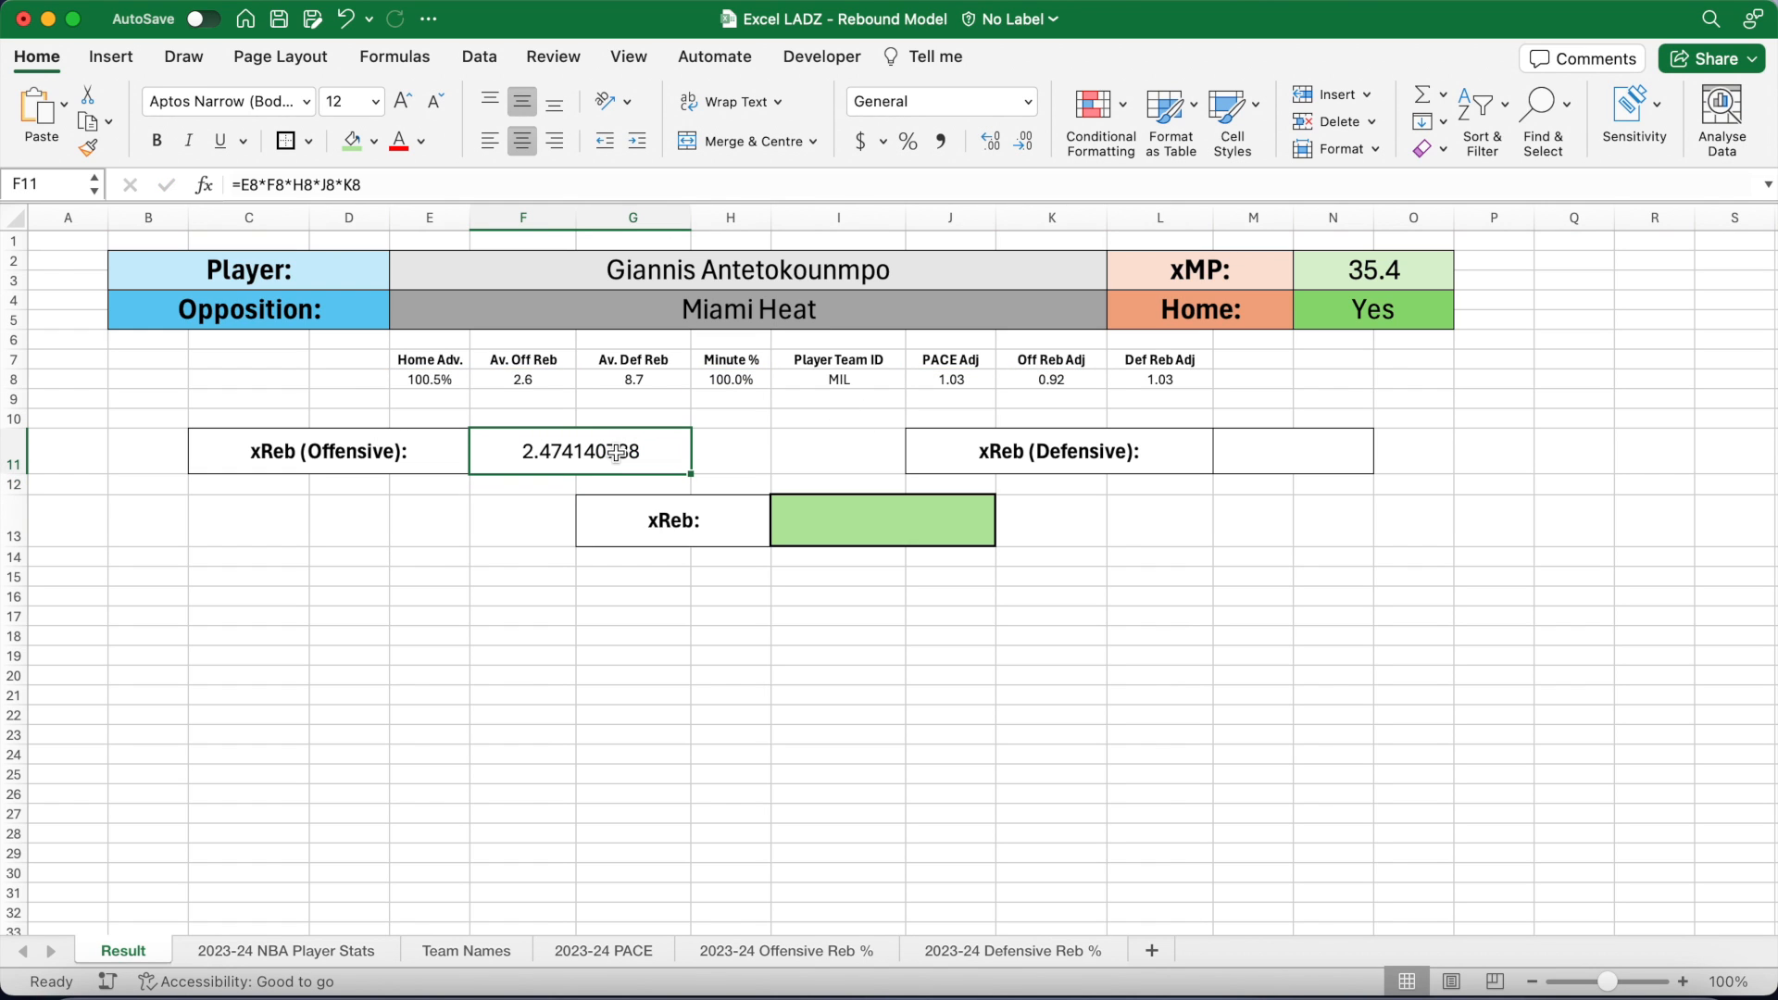
# Step: Reduce F11's decimal places so it shows 2.47
pyautogui.click(1028, 141)
pyautogui.click(1028, 142)
pyautogui.click(1028, 142)
pyautogui.click(1028, 142)
pyautogui.click(1028, 141)
pyautogui.click(1028, 141)
pyautogui.click(1028, 142)
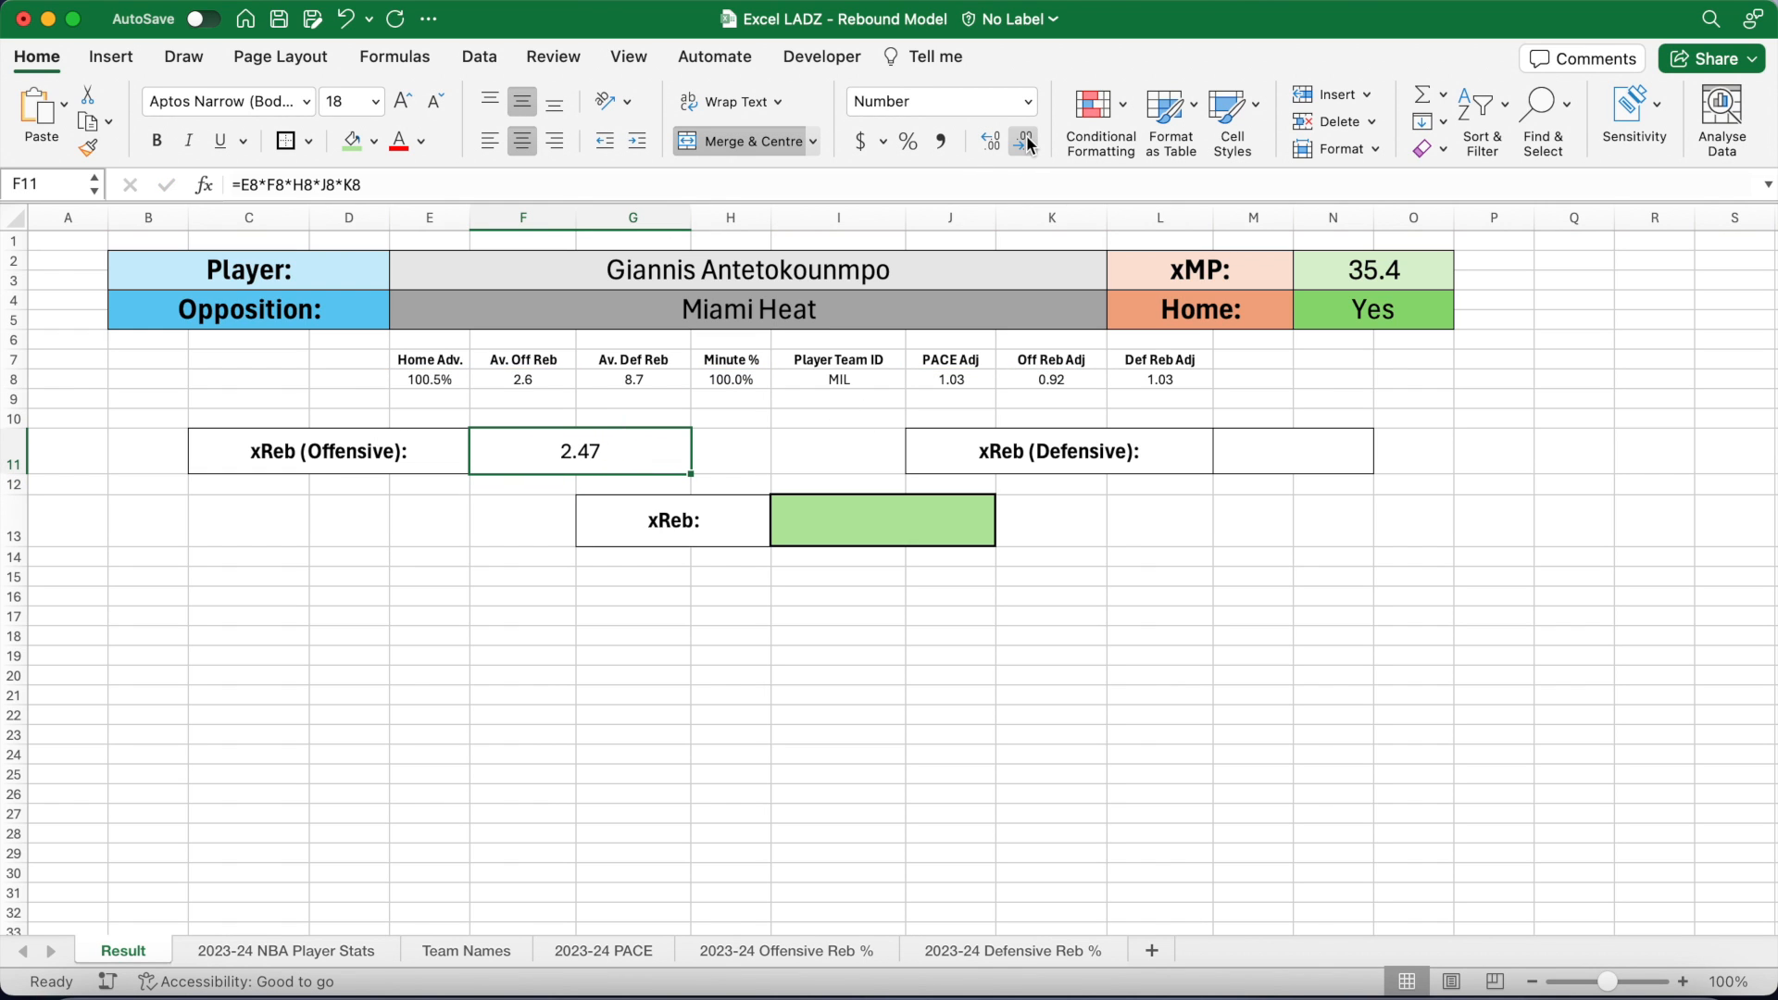
pyautogui.click(1248, 451)
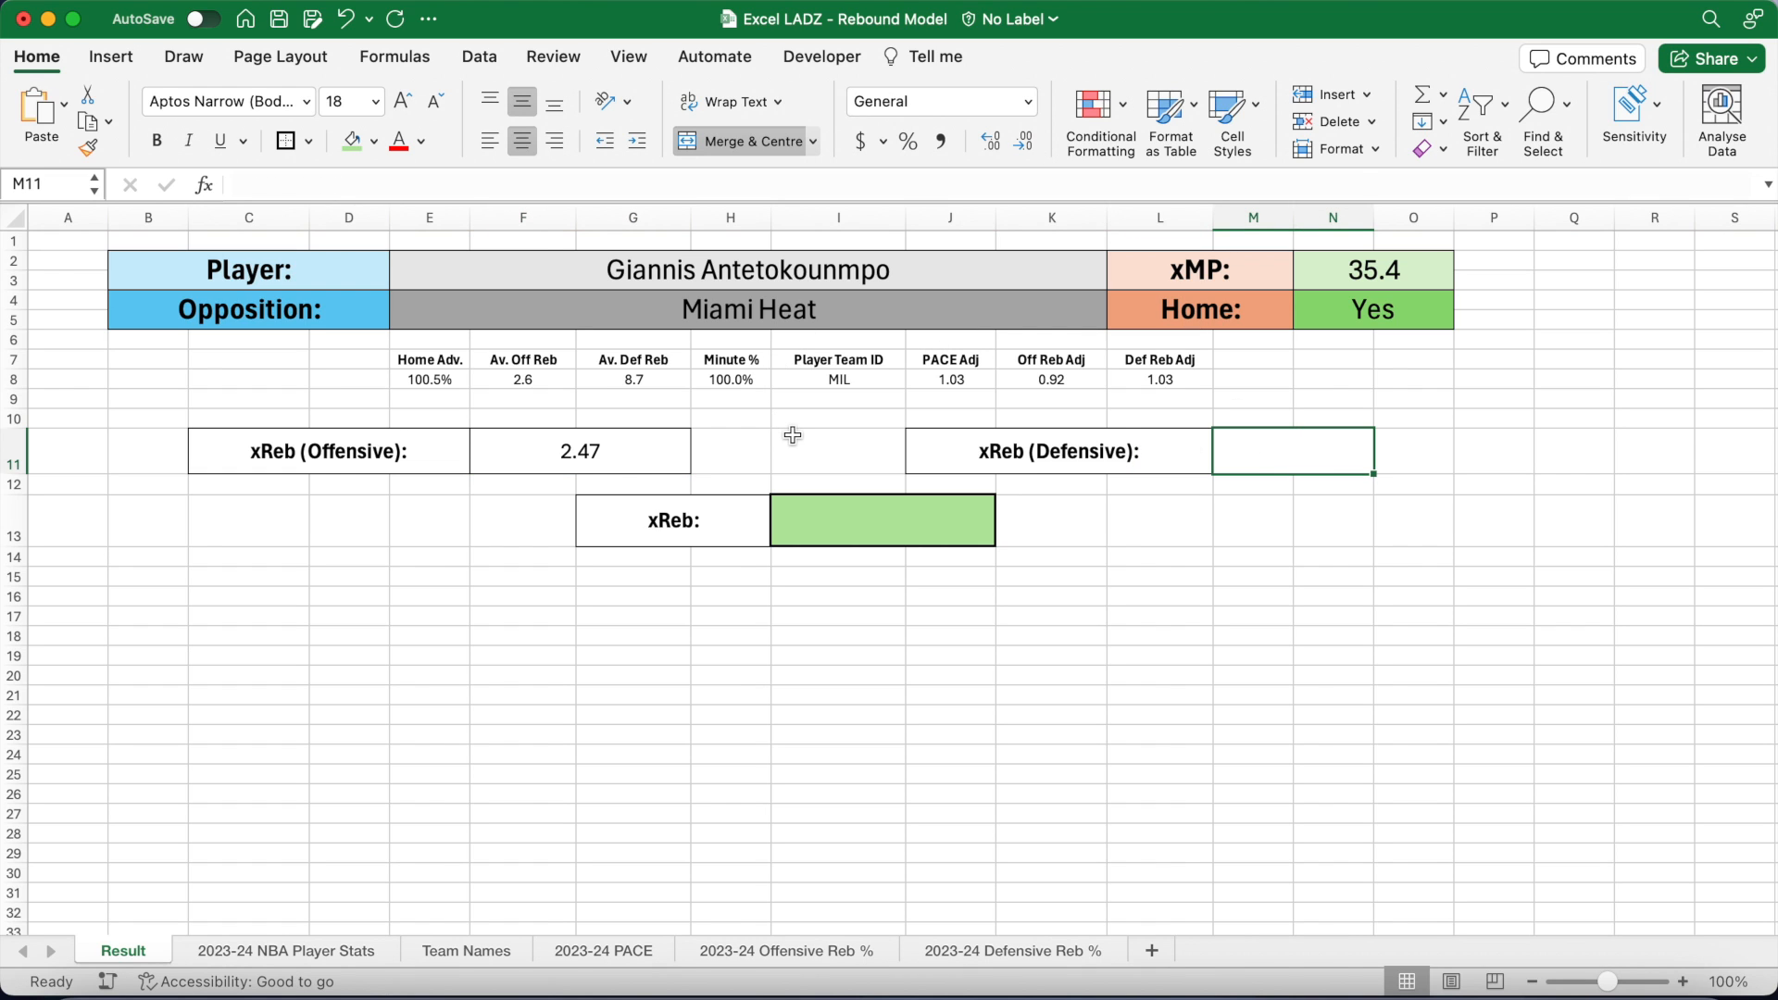
# Step: Enter =E8*G8*H8*J8*L8 in M11 for the defensive xReb
pyautogui.write('=')
pyautogui.click(428, 380)
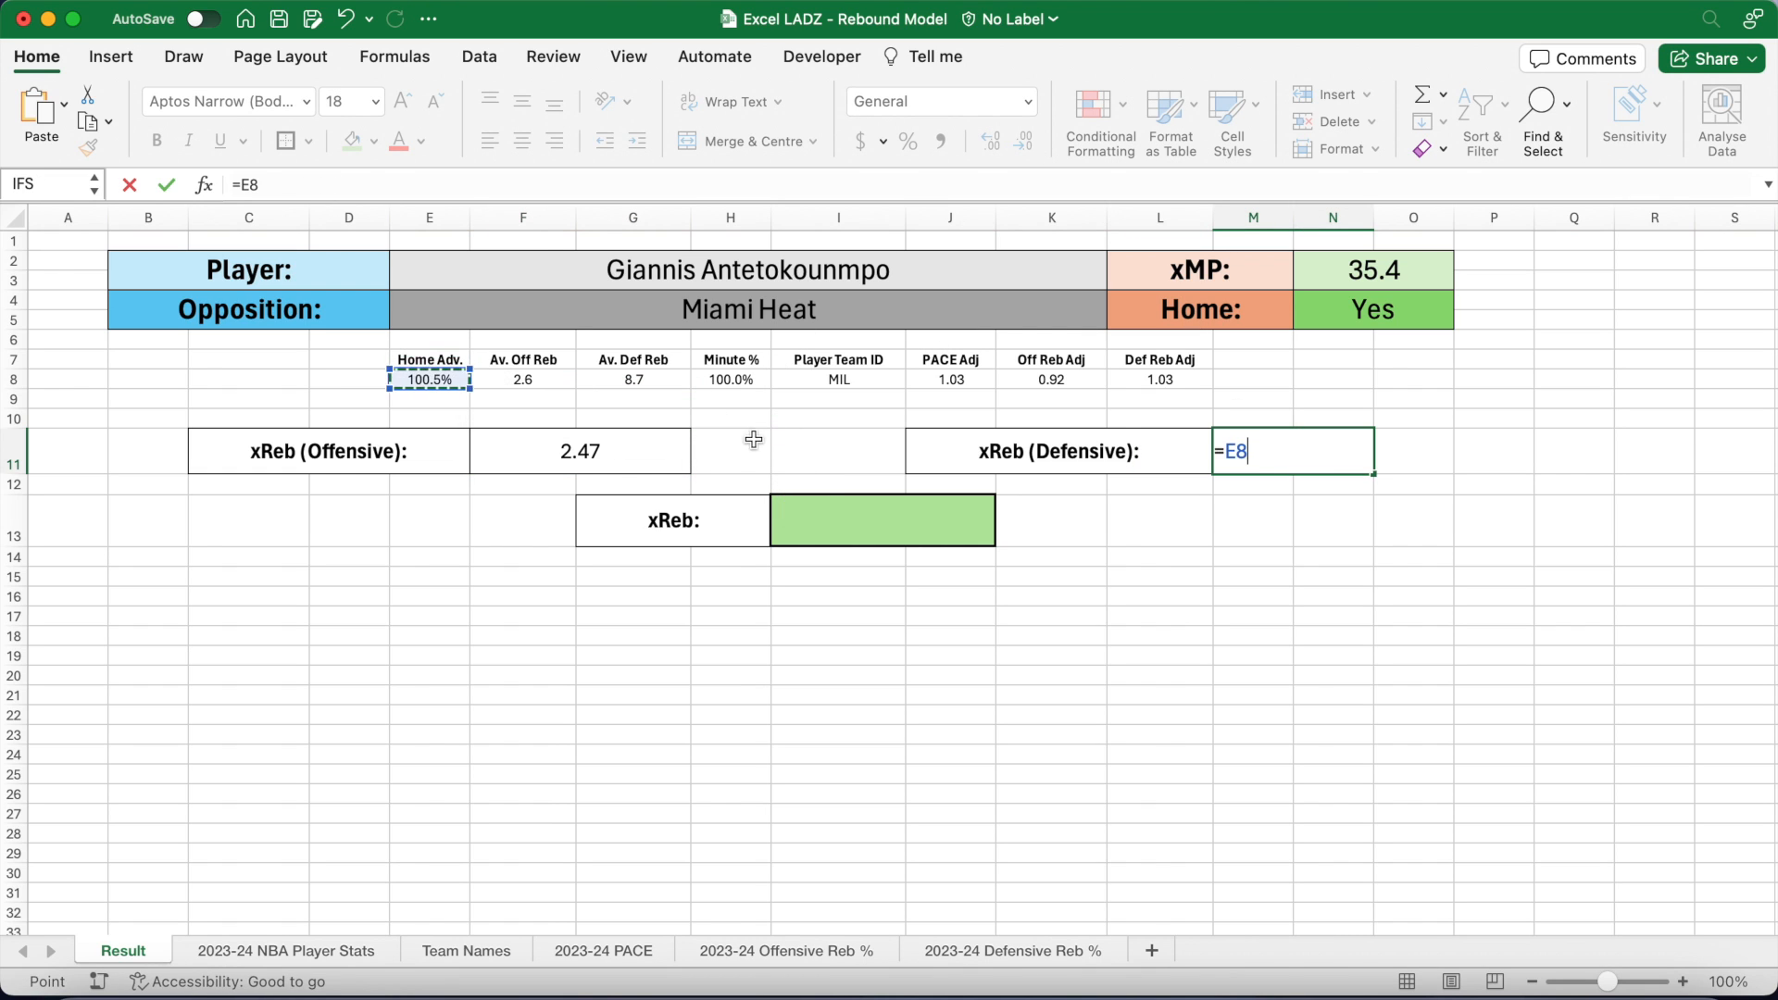
pyautogui.write('*')
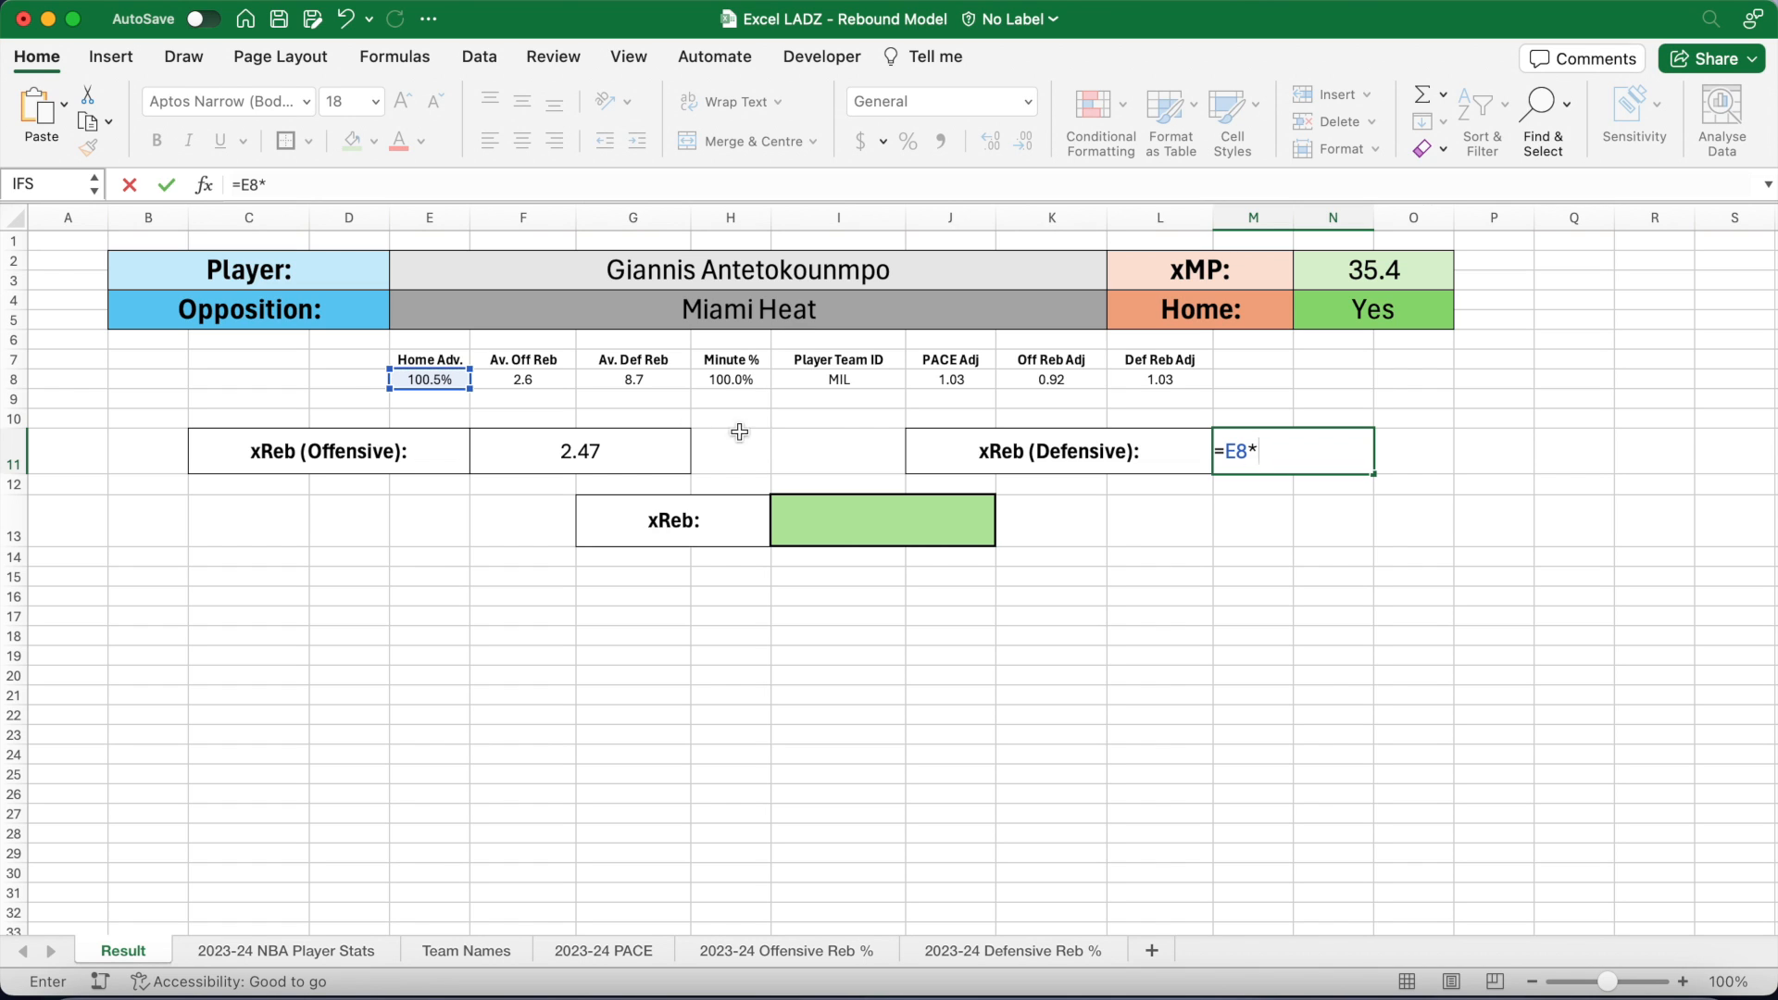
pyautogui.click(634, 380)
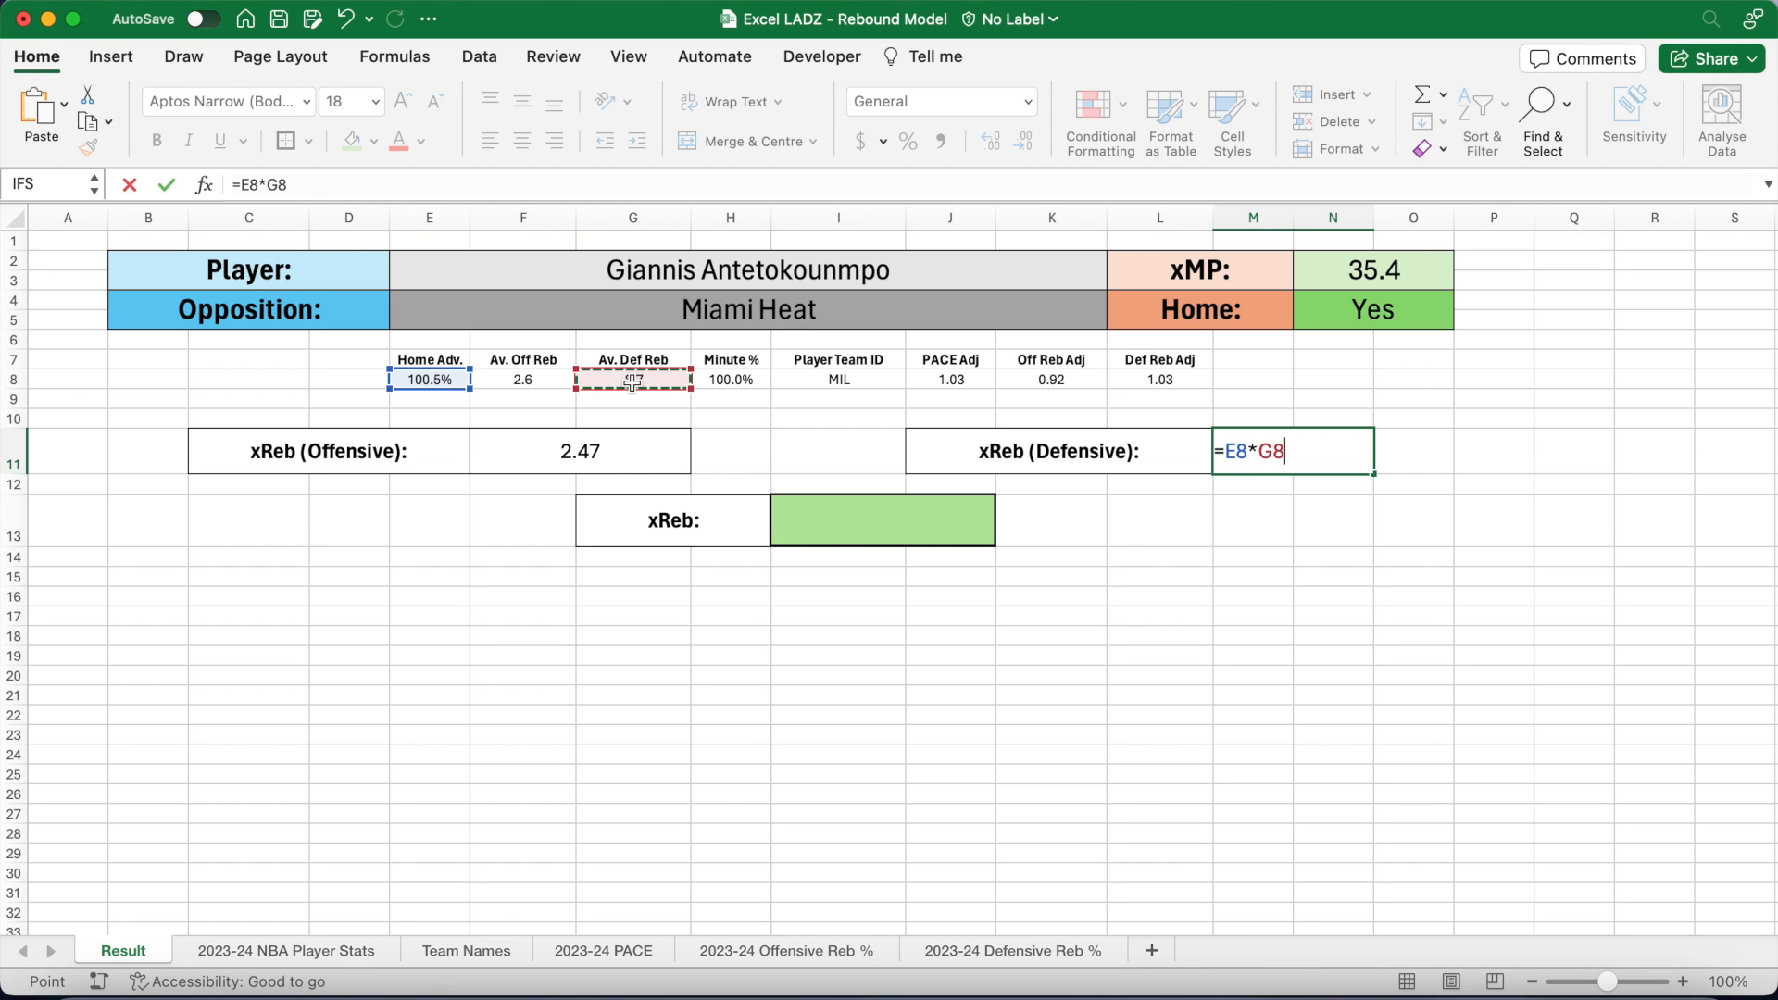
pyautogui.write('*')
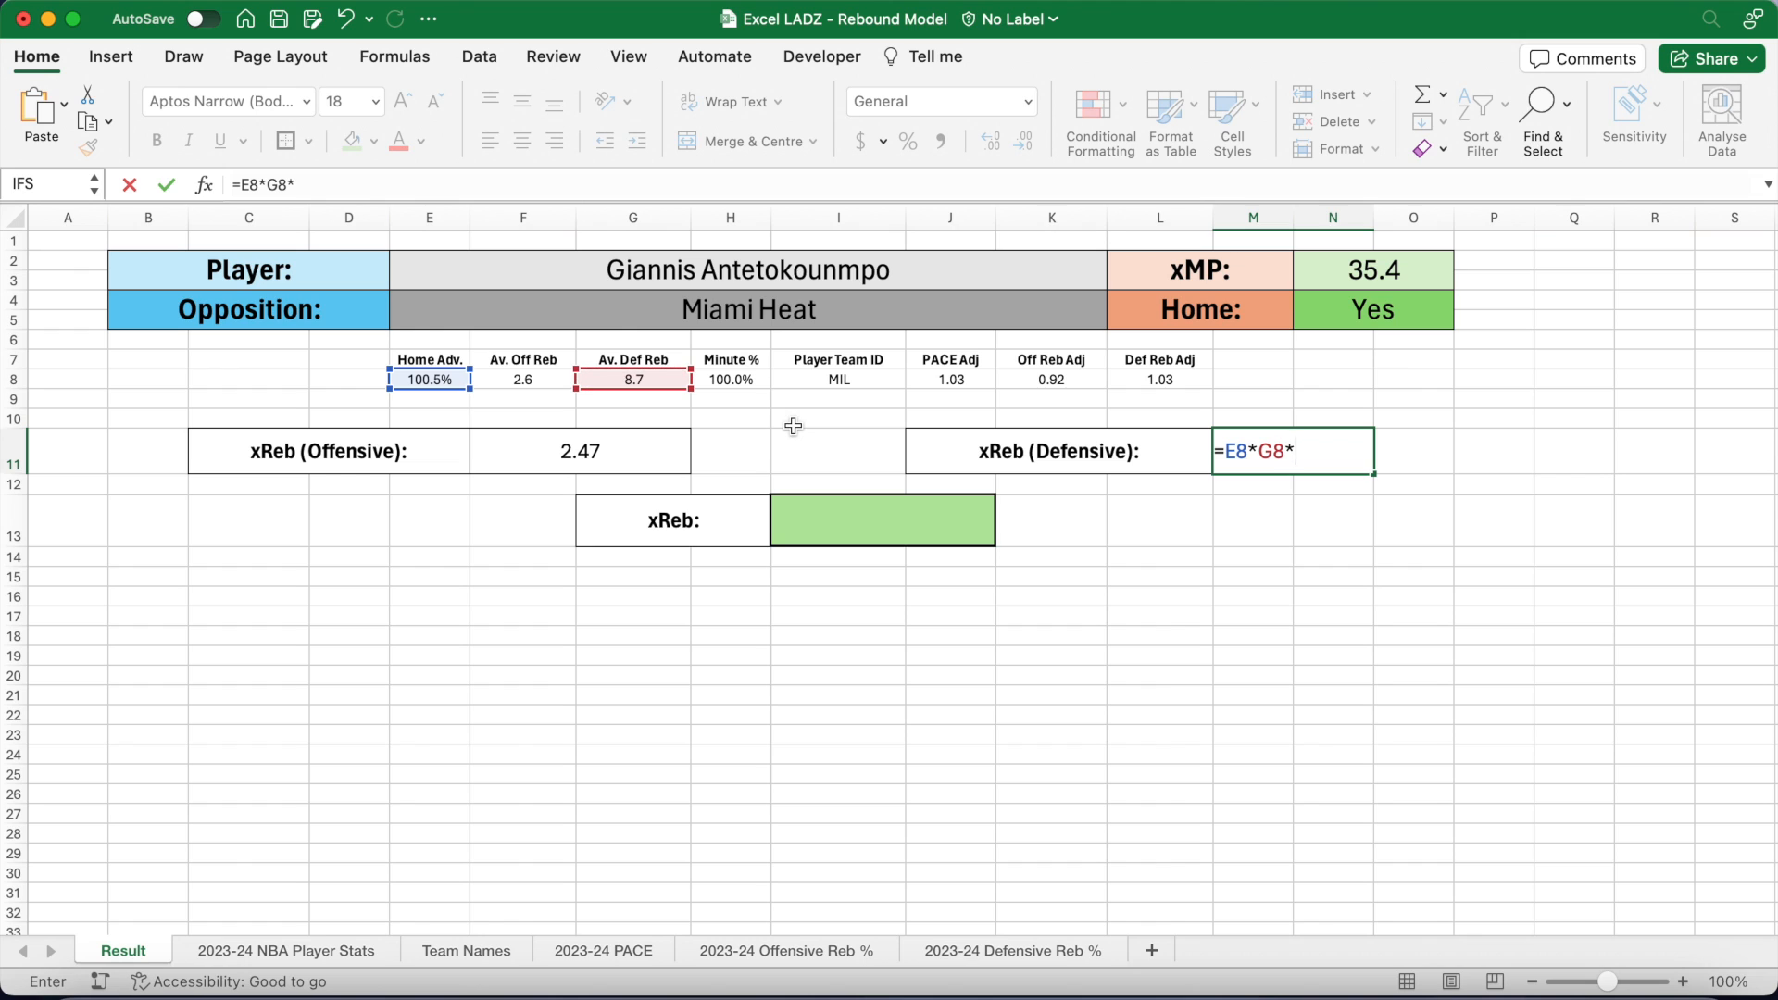
pyautogui.click(752, 384)
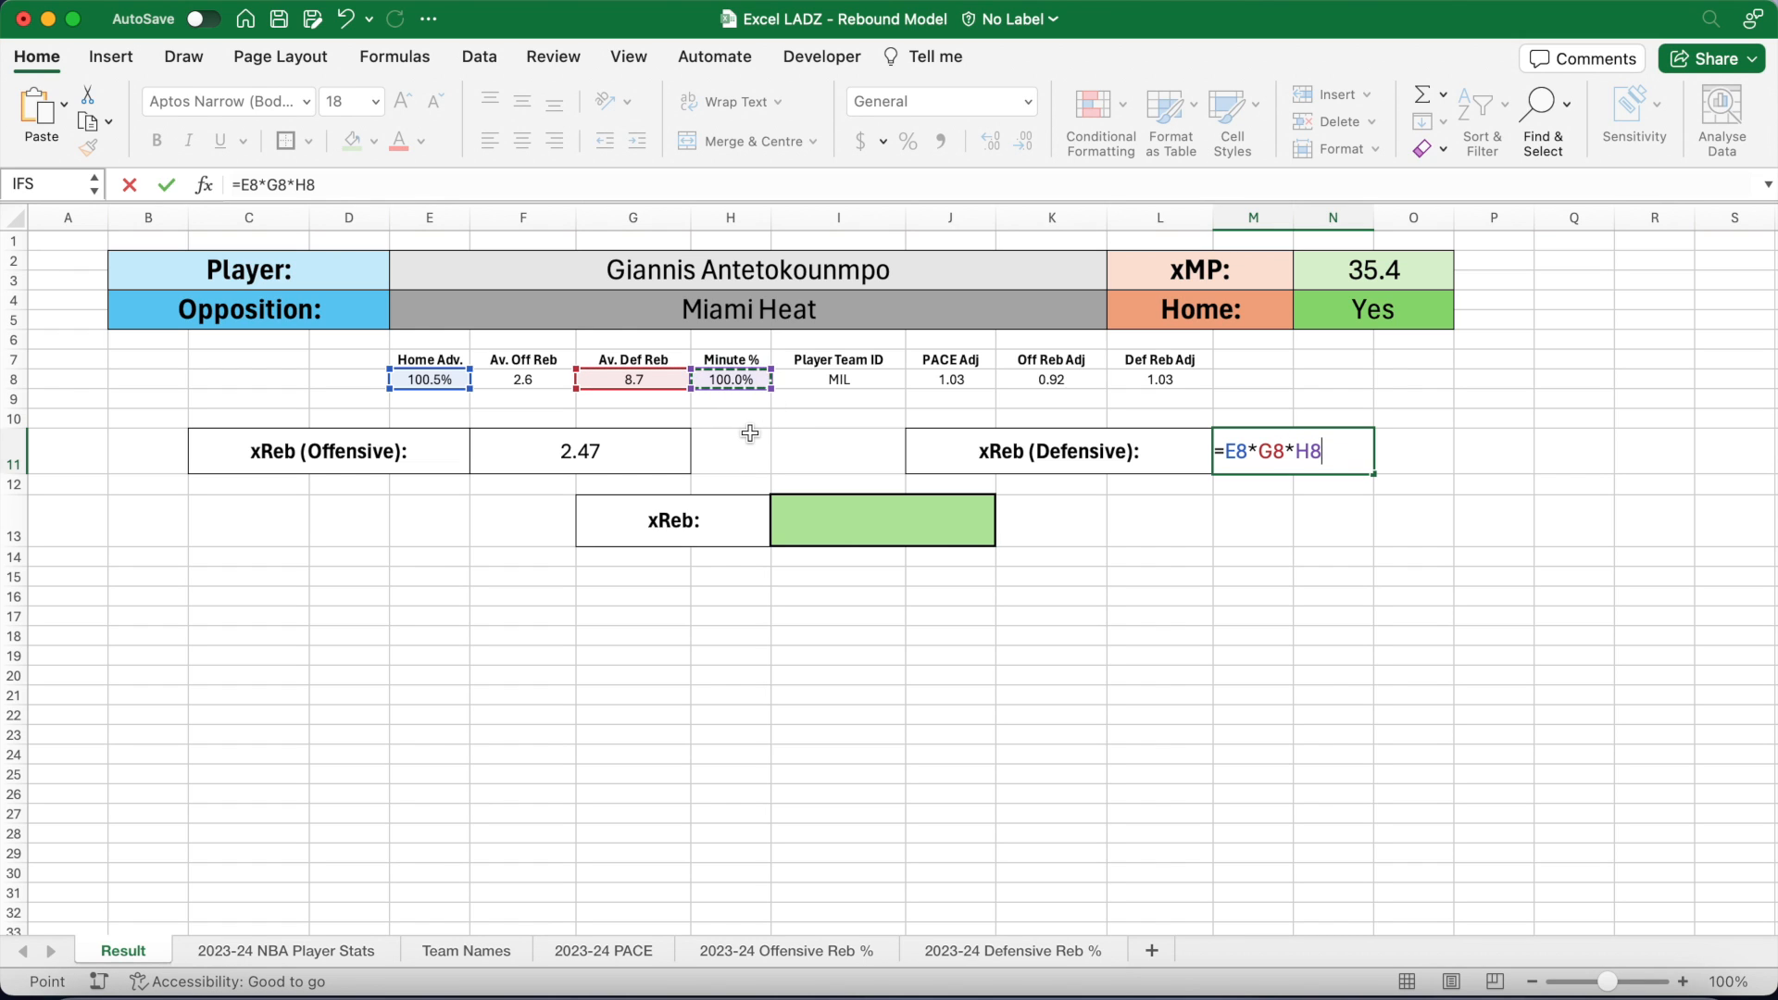
pyautogui.write('*')
pyautogui.click(958, 383)
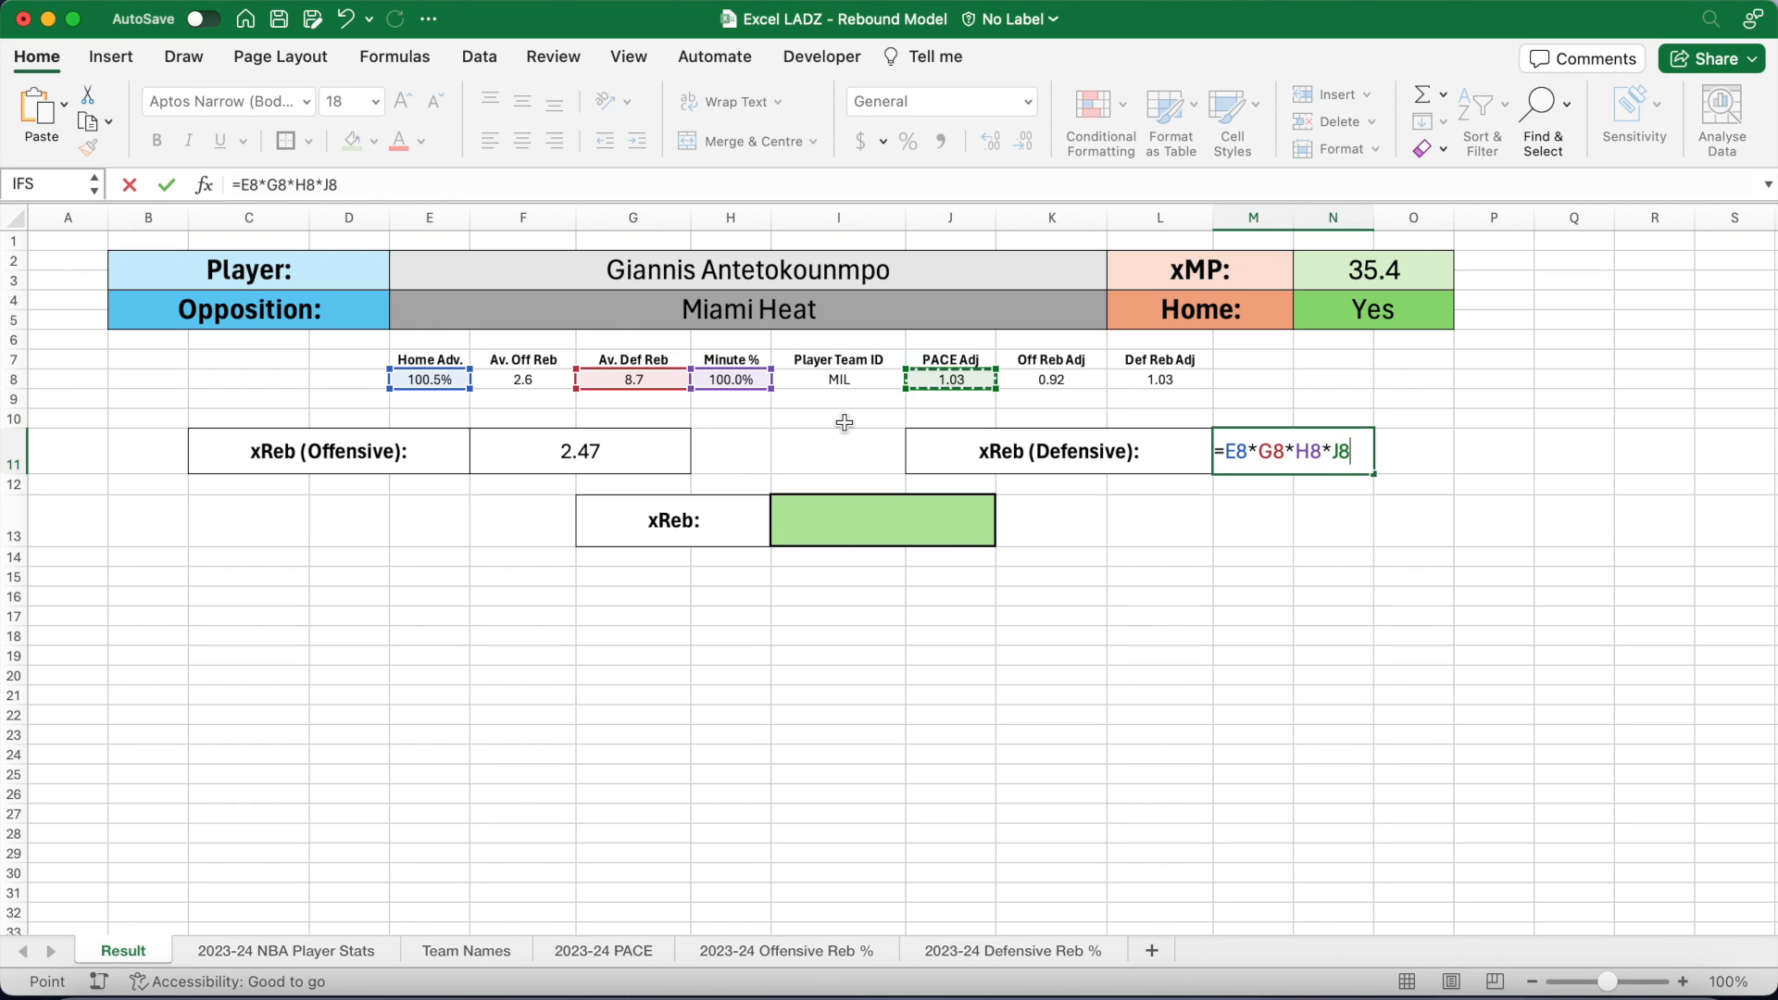
pyautogui.write('*')
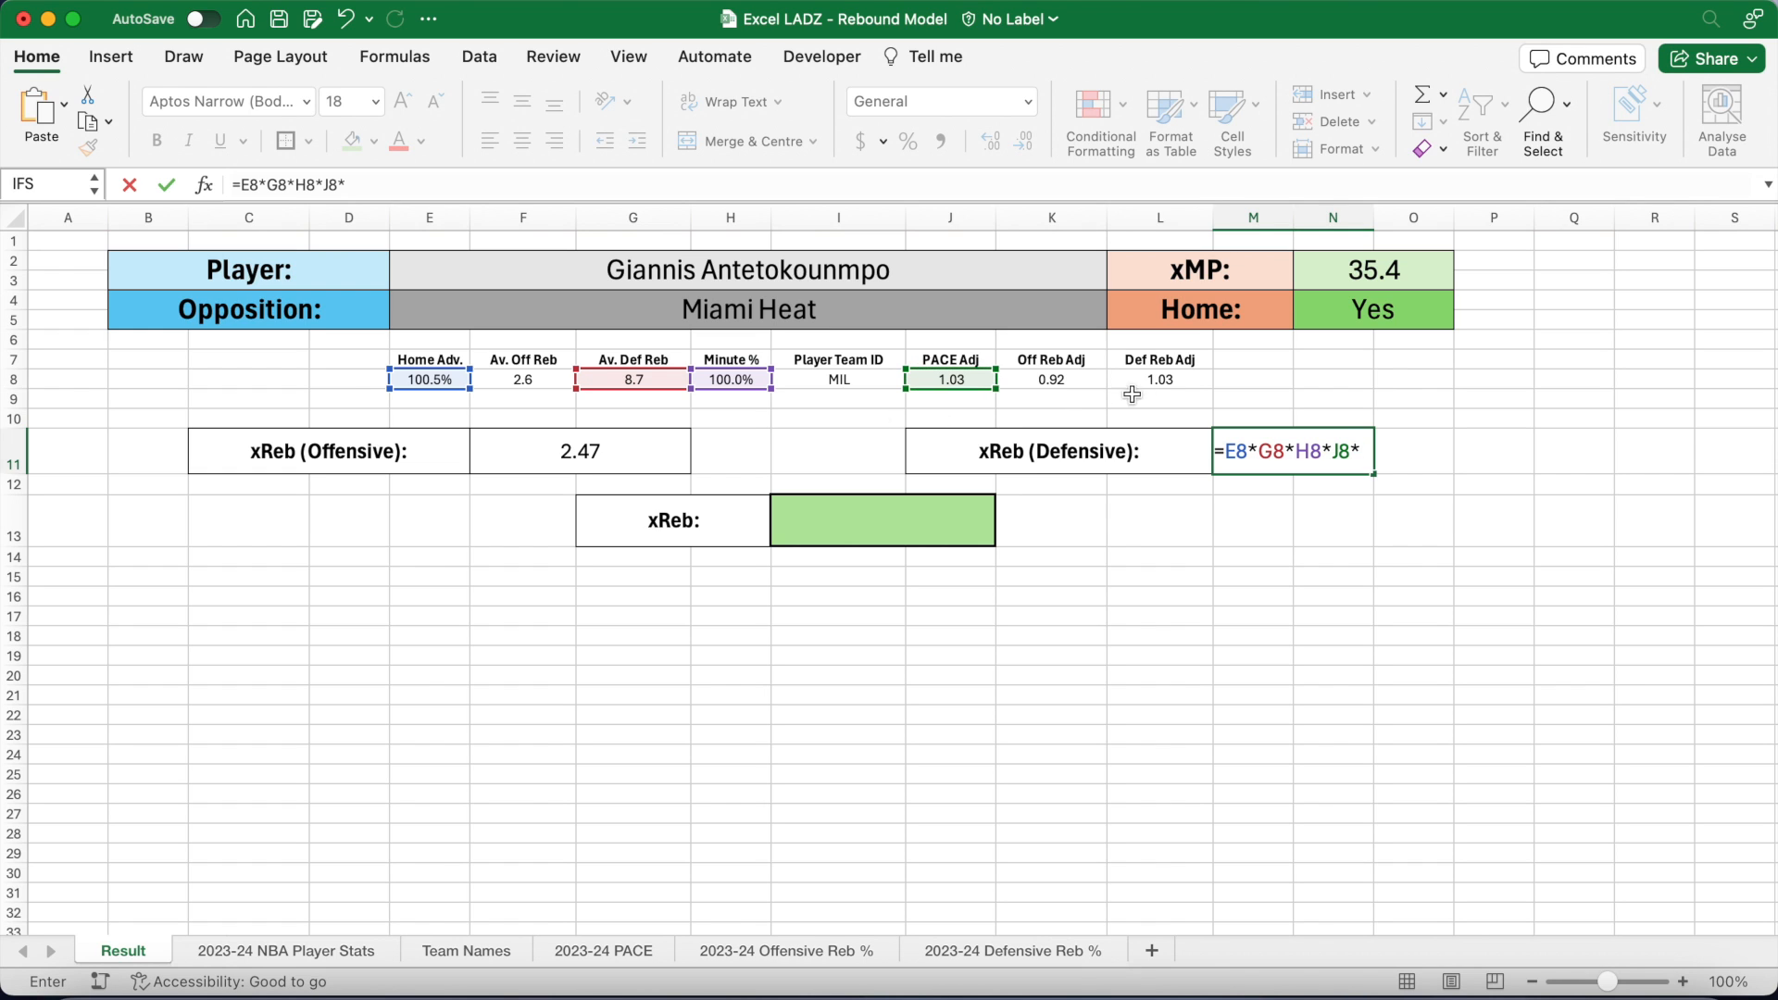
pyautogui.click(1153, 381)
pyautogui.press('Return')
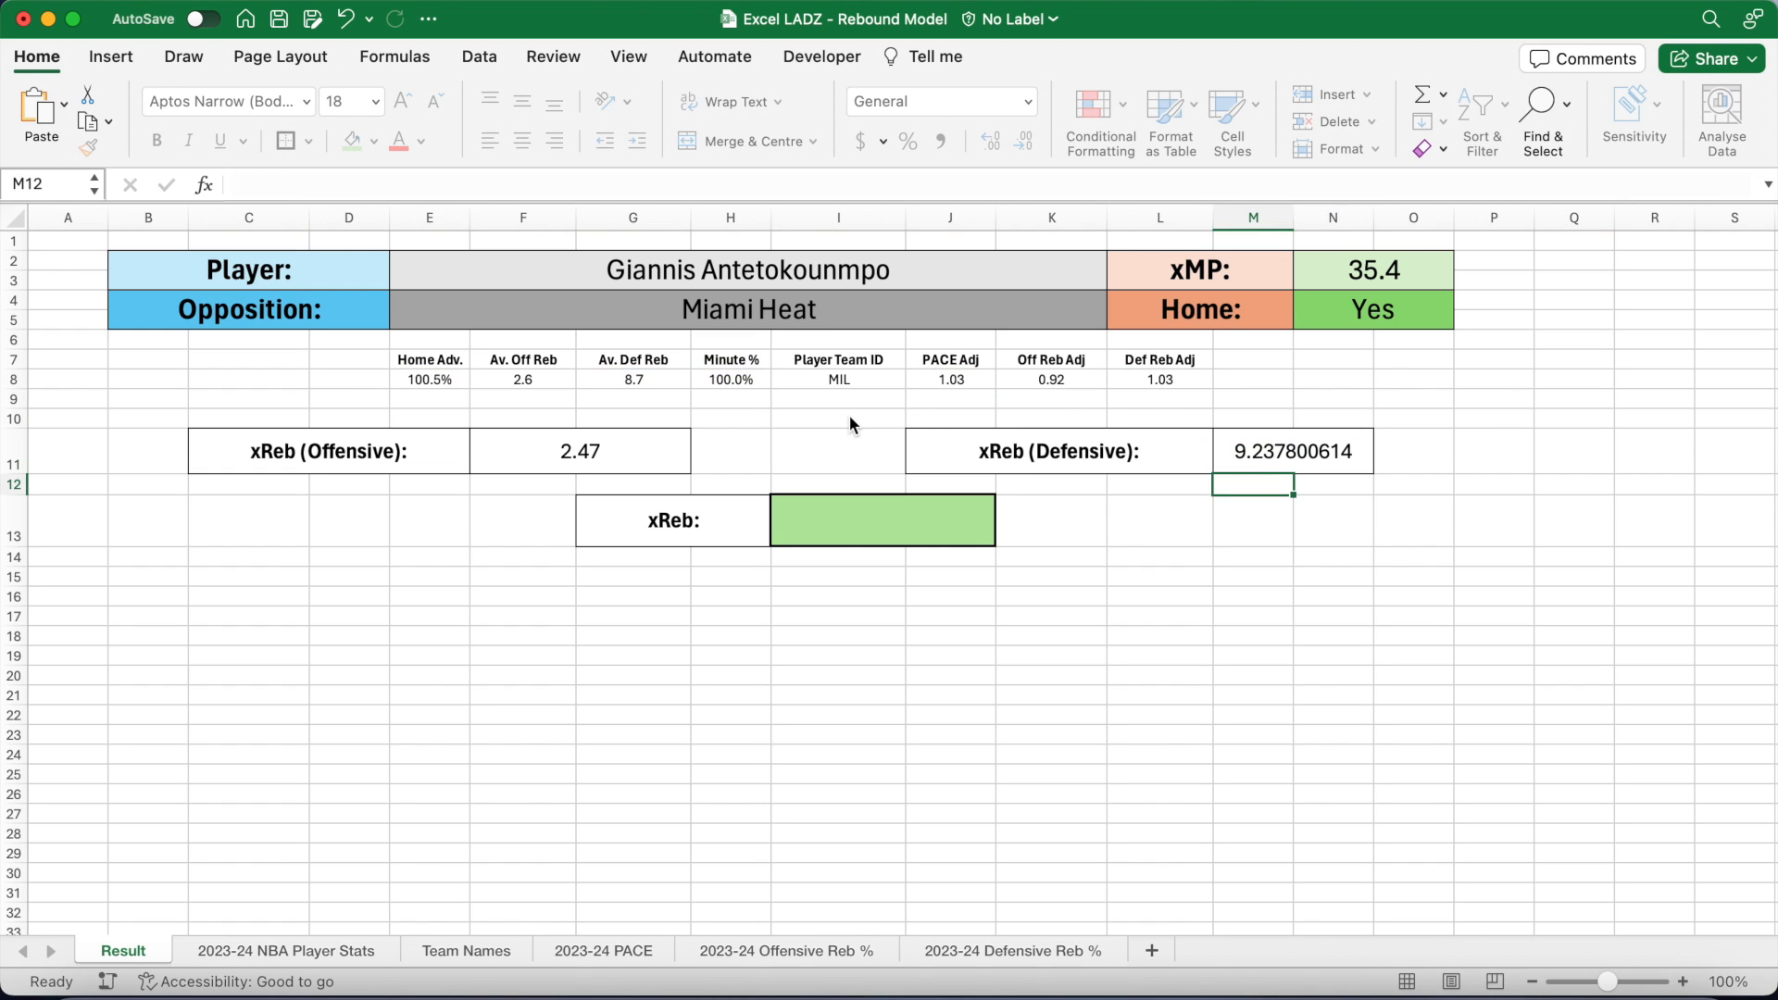
# Step: Reduce M11's decimal places so it shows 9.24
pyautogui.click(1253, 461)
pyautogui.click(1024, 141)
pyautogui.click(1024, 141)
pyautogui.click(1025, 141)
pyautogui.click(1024, 141)
pyautogui.click(1024, 141)
pyautogui.click(1024, 141)
pyautogui.click(1025, 141)
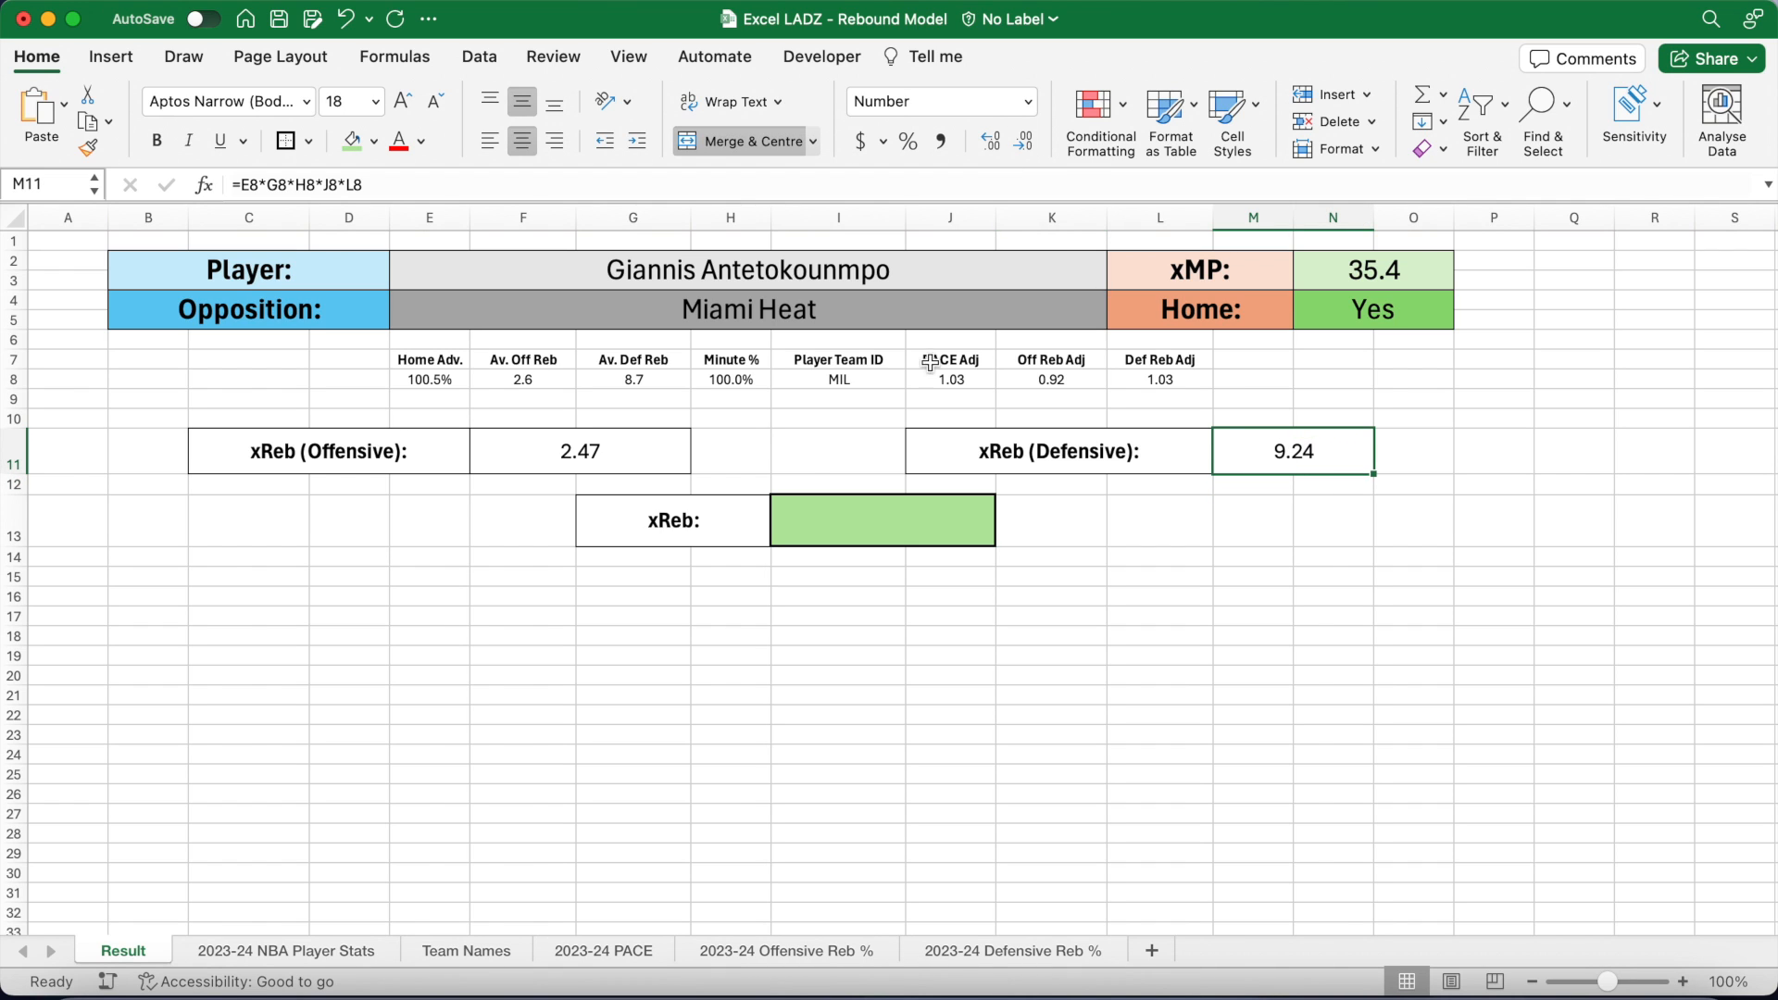
pyautogui.click(812, 453)
pyautogui.click(854, 525)
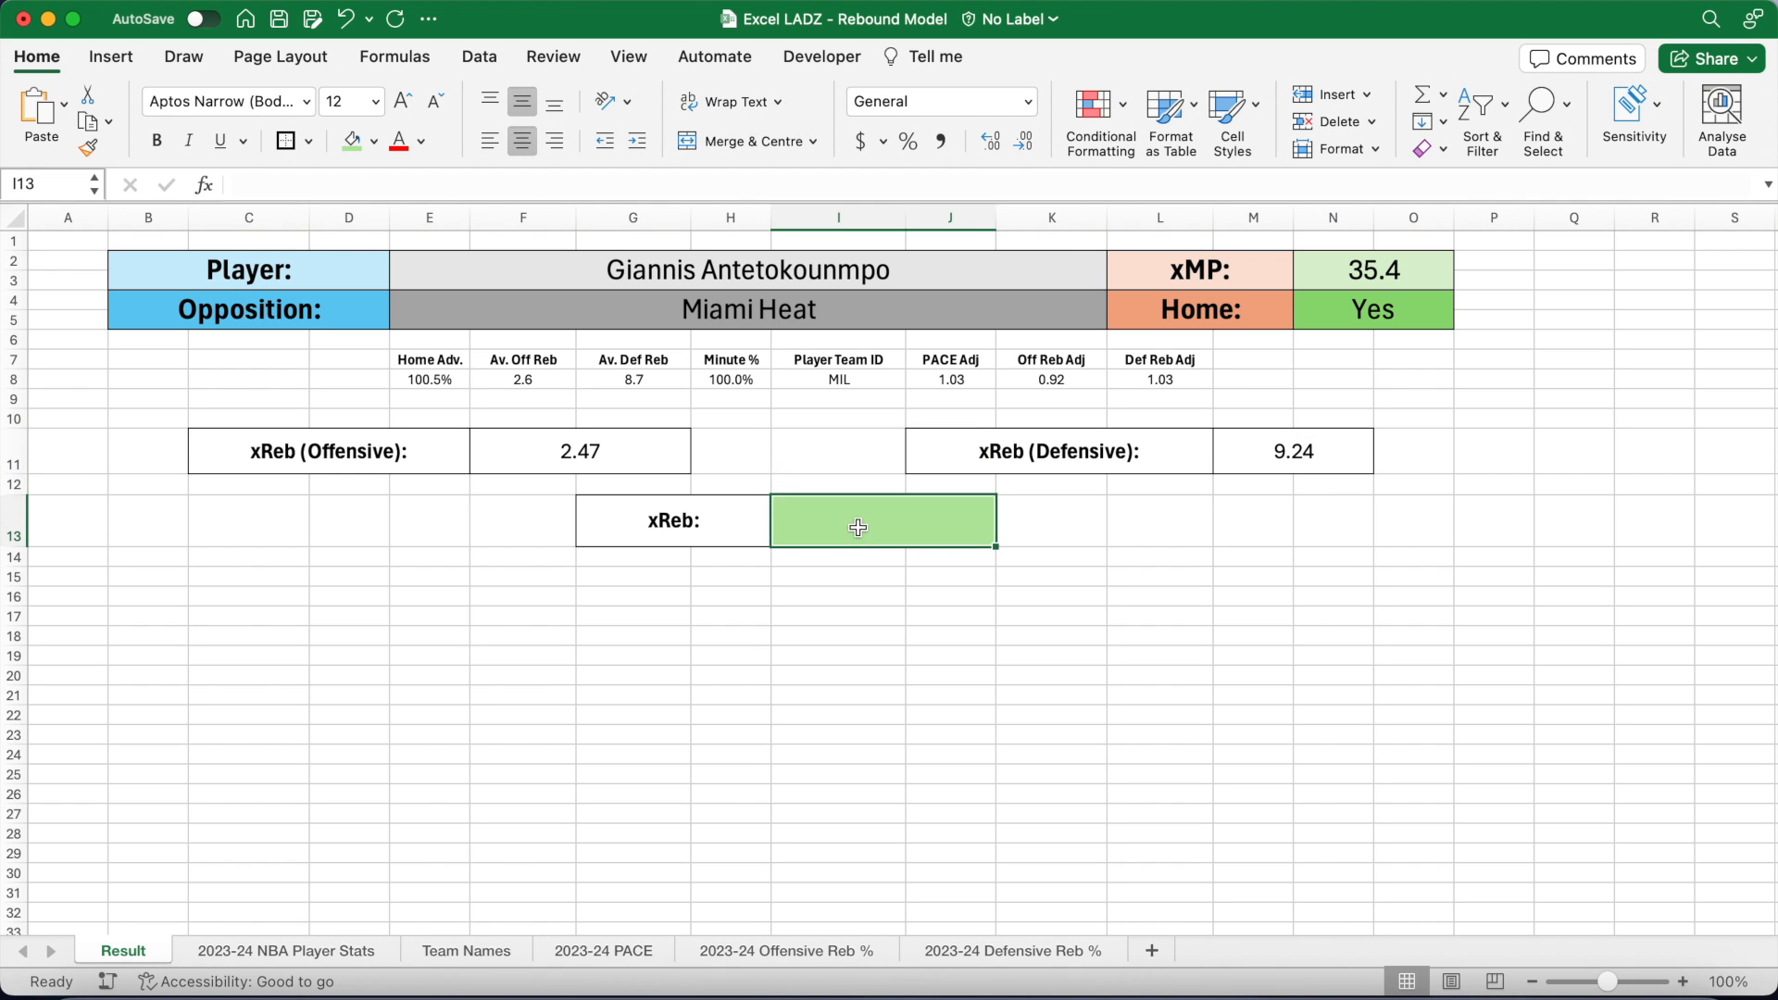
# Step: Enter =F11+M11 in I13 so the total xReb shows 11.71
pyautogui.write('=')
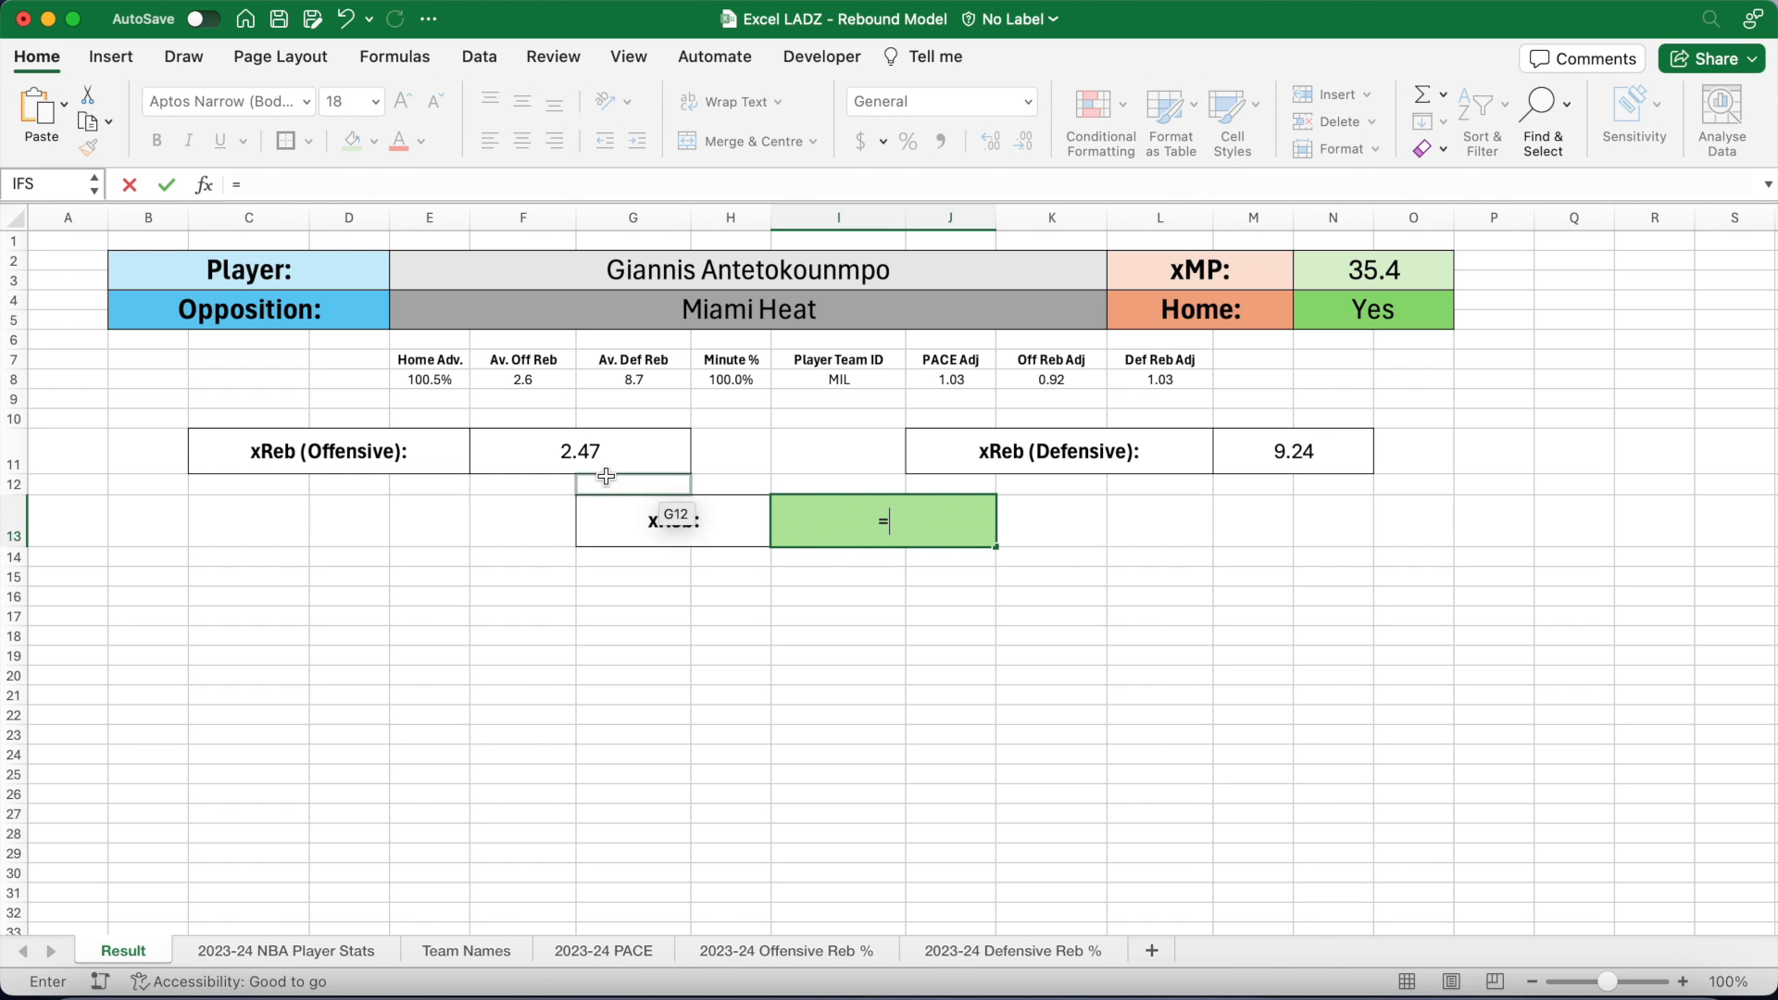
pyautogui.click(524, 450)
pyautogui.write('+')
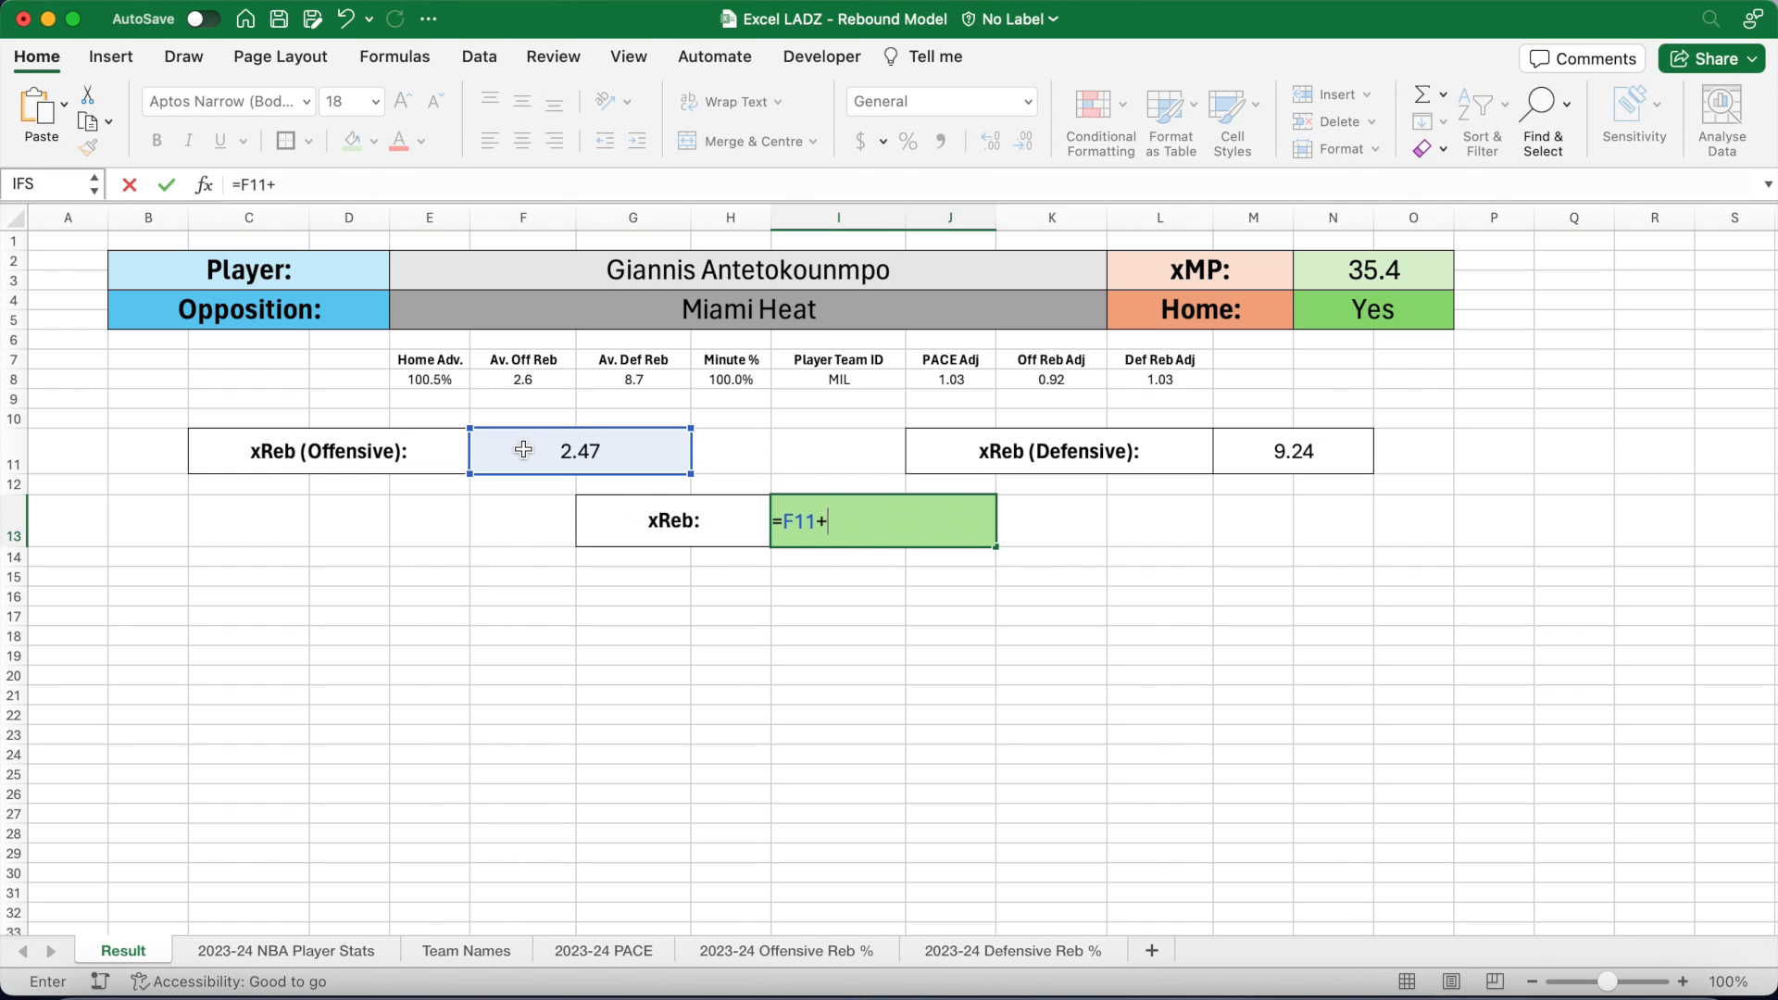
pyautogui.click(1242, 439)
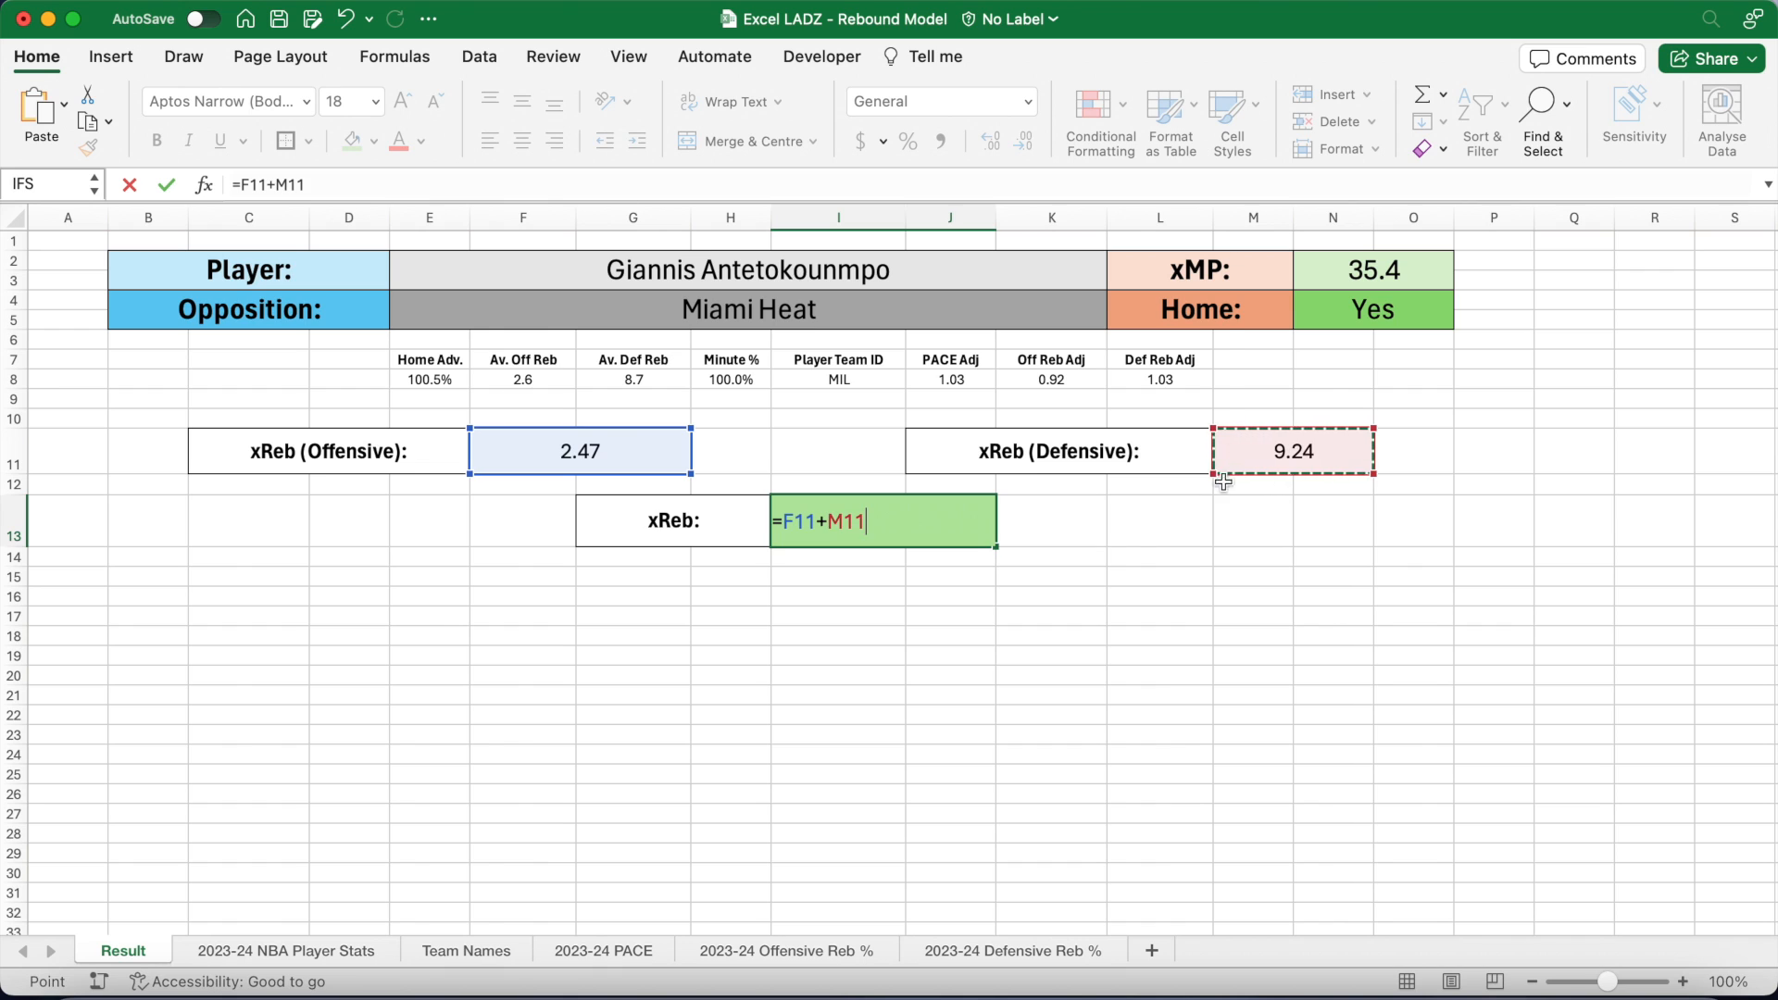
pyautogui.press('Return')
pyautogui.click(963, 525)
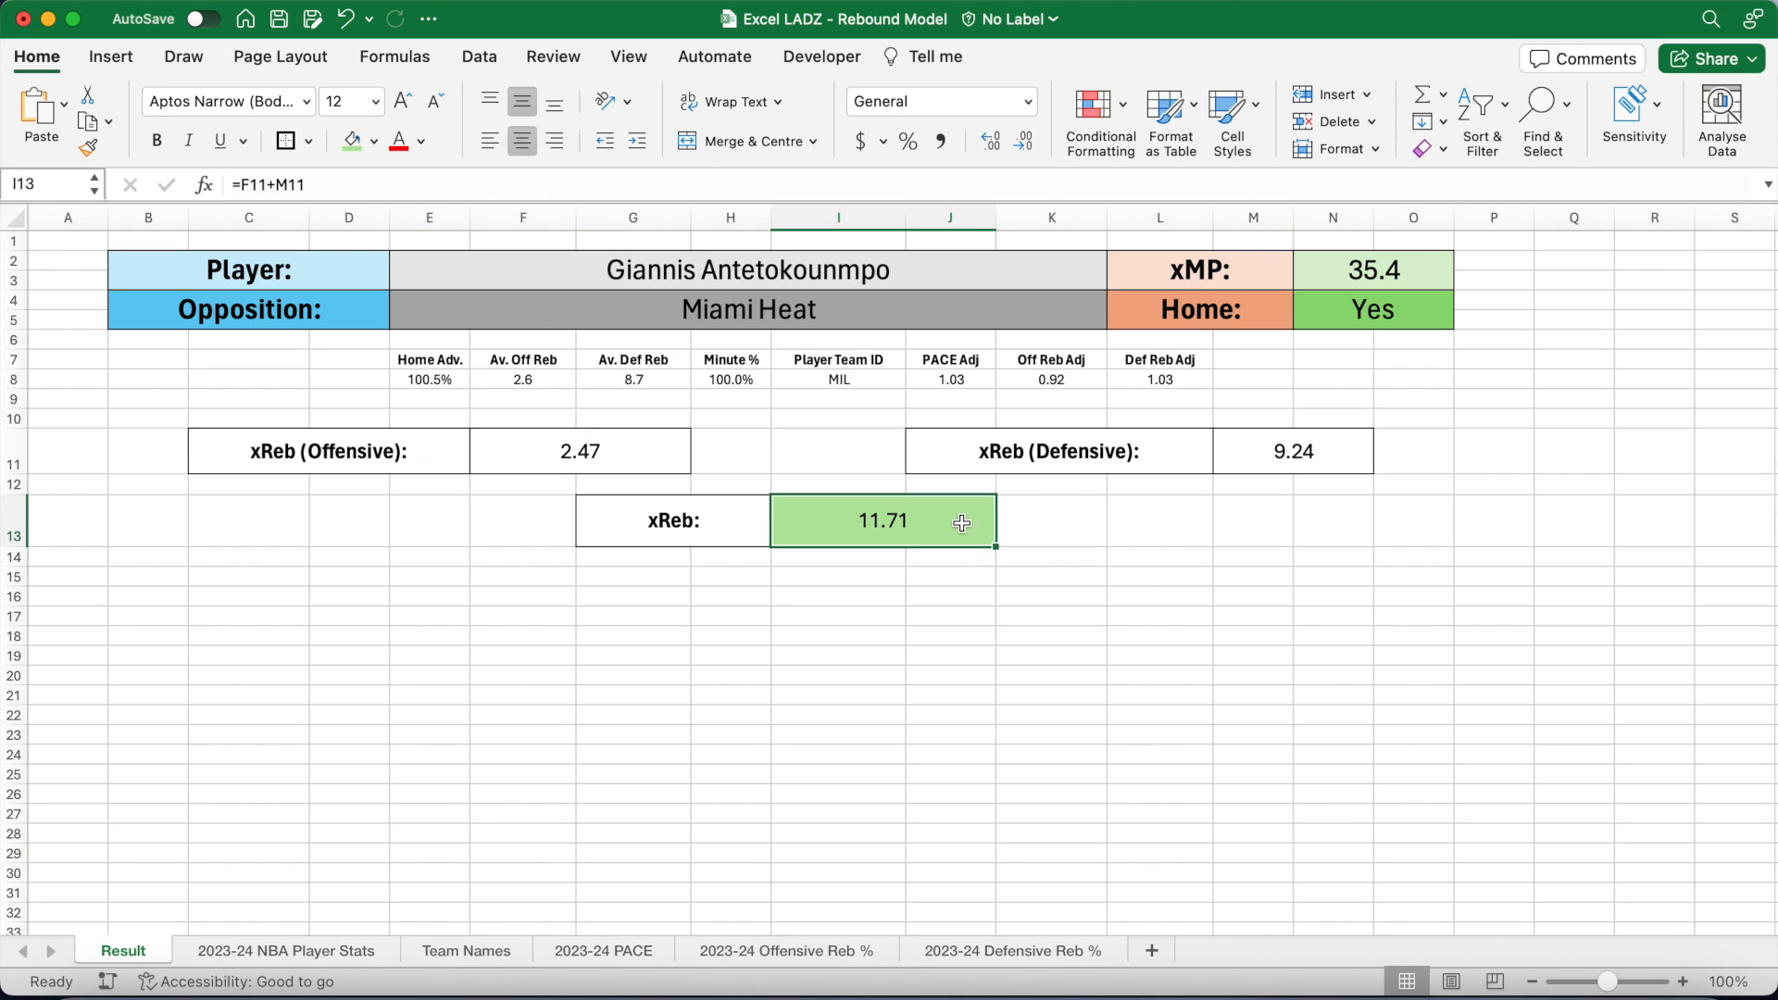
pyautogui.click(853, 599)
pyautogui.moveTo(278, 451); pyautogui.dragTo(638, 451)
# Step: Style row 15 like row 11 at size 24, entering 'Select Rebounds:' with a 12.5 line
pyautogui.click(88, 147)
pyautogui.click(238, 583)
pyautogui.click(375, 102)
pyautogui.click(352, 415)
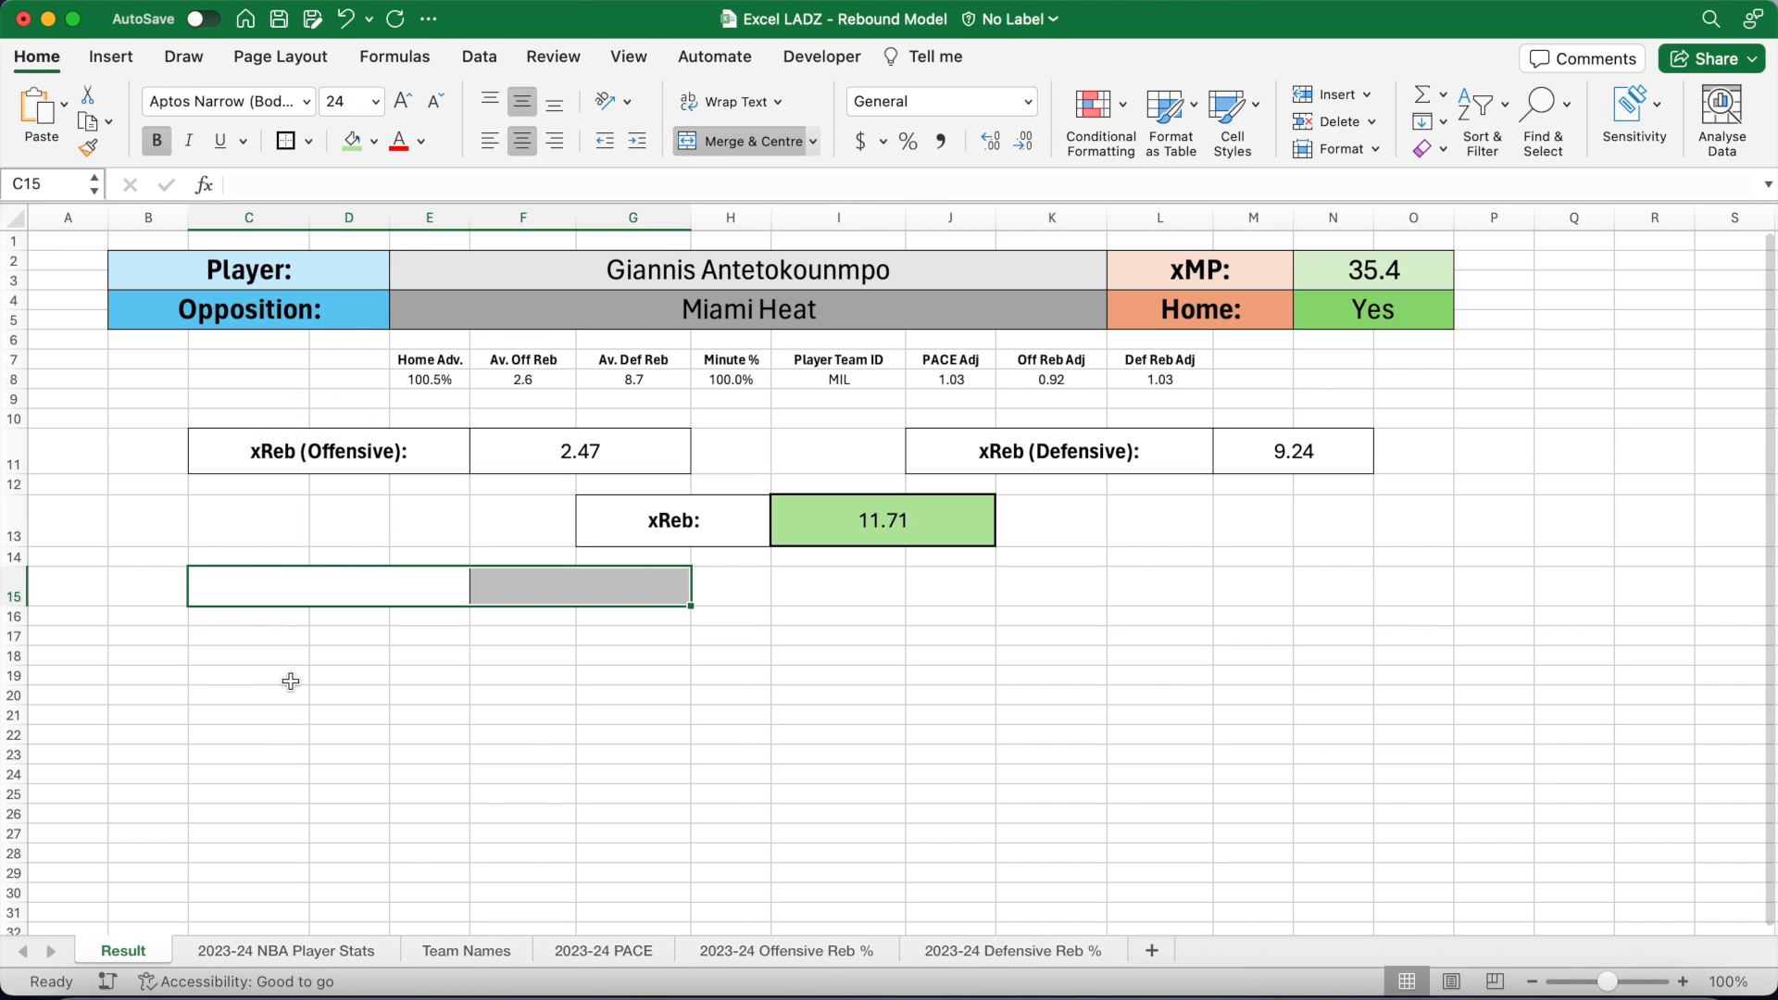
pyautogui.write('Select Rebounds:')
pyautogui.press('Tab')
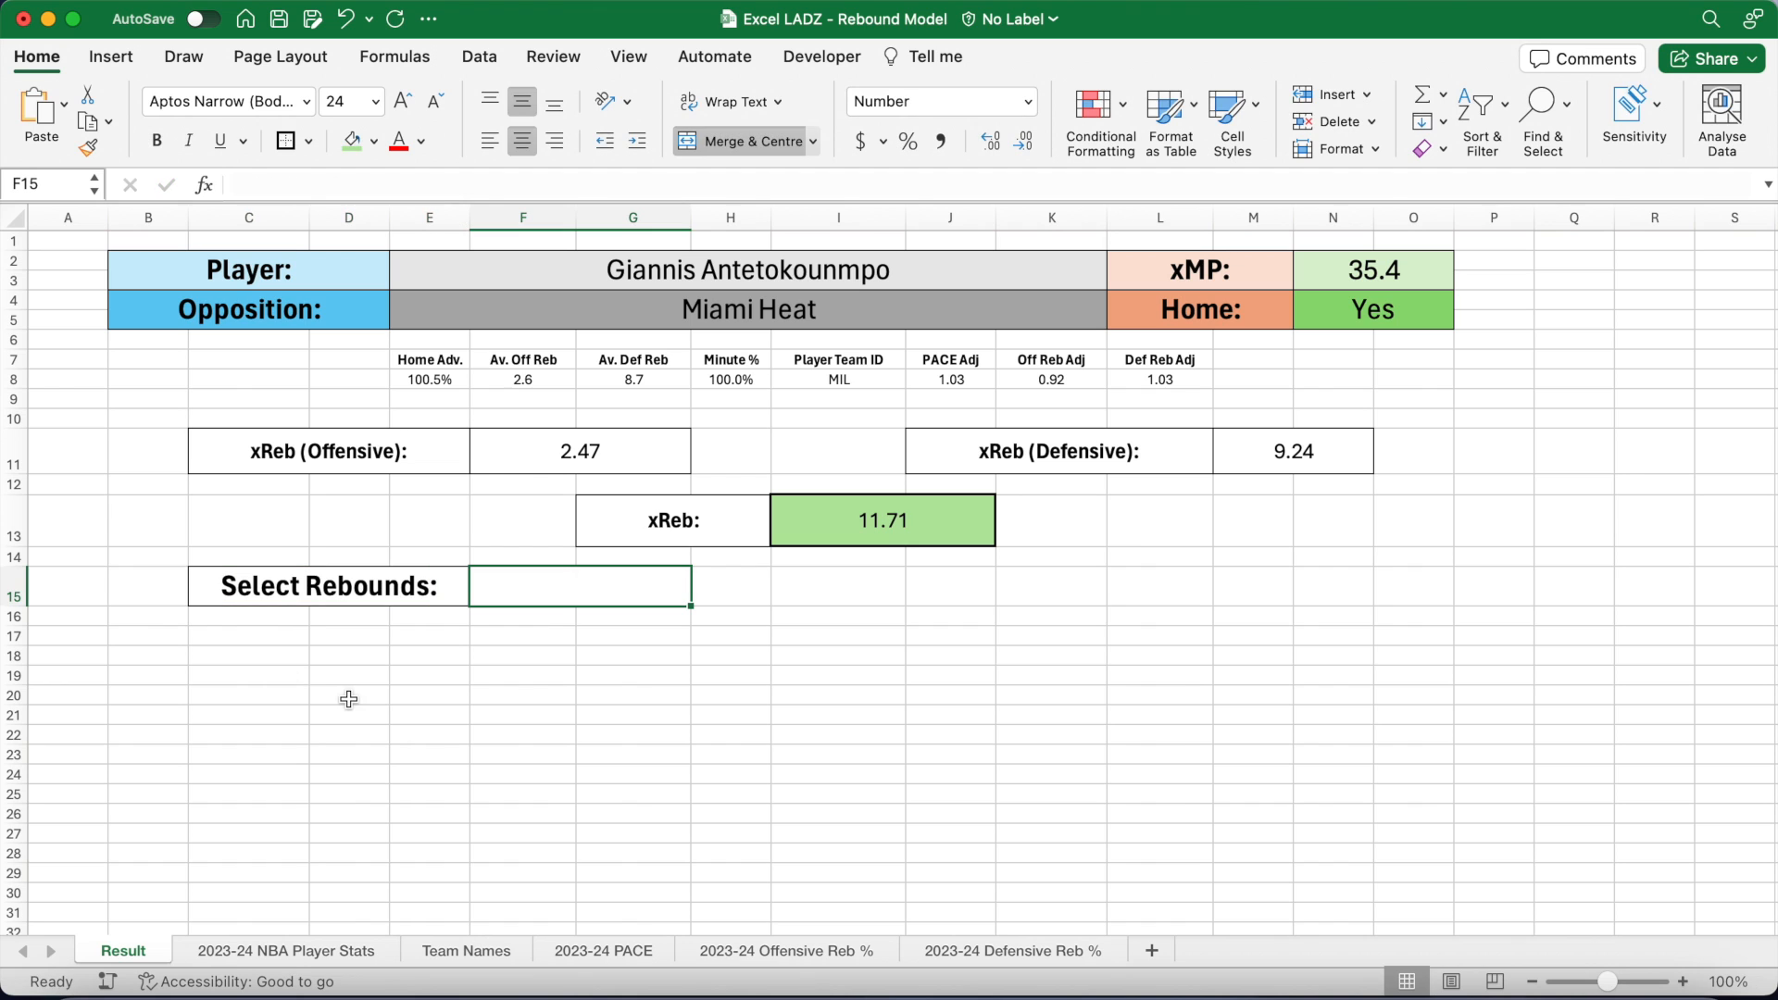
pyautogui.write('12.5')
pyautogui.press('Return')
pyautogui.click(631, 594)
pyautogui.click(1022, 142)
# Step: Merge J15:K15 and add bold size-24 'Over:' and 'Under:' labels
pyautogui.click(951, 587)
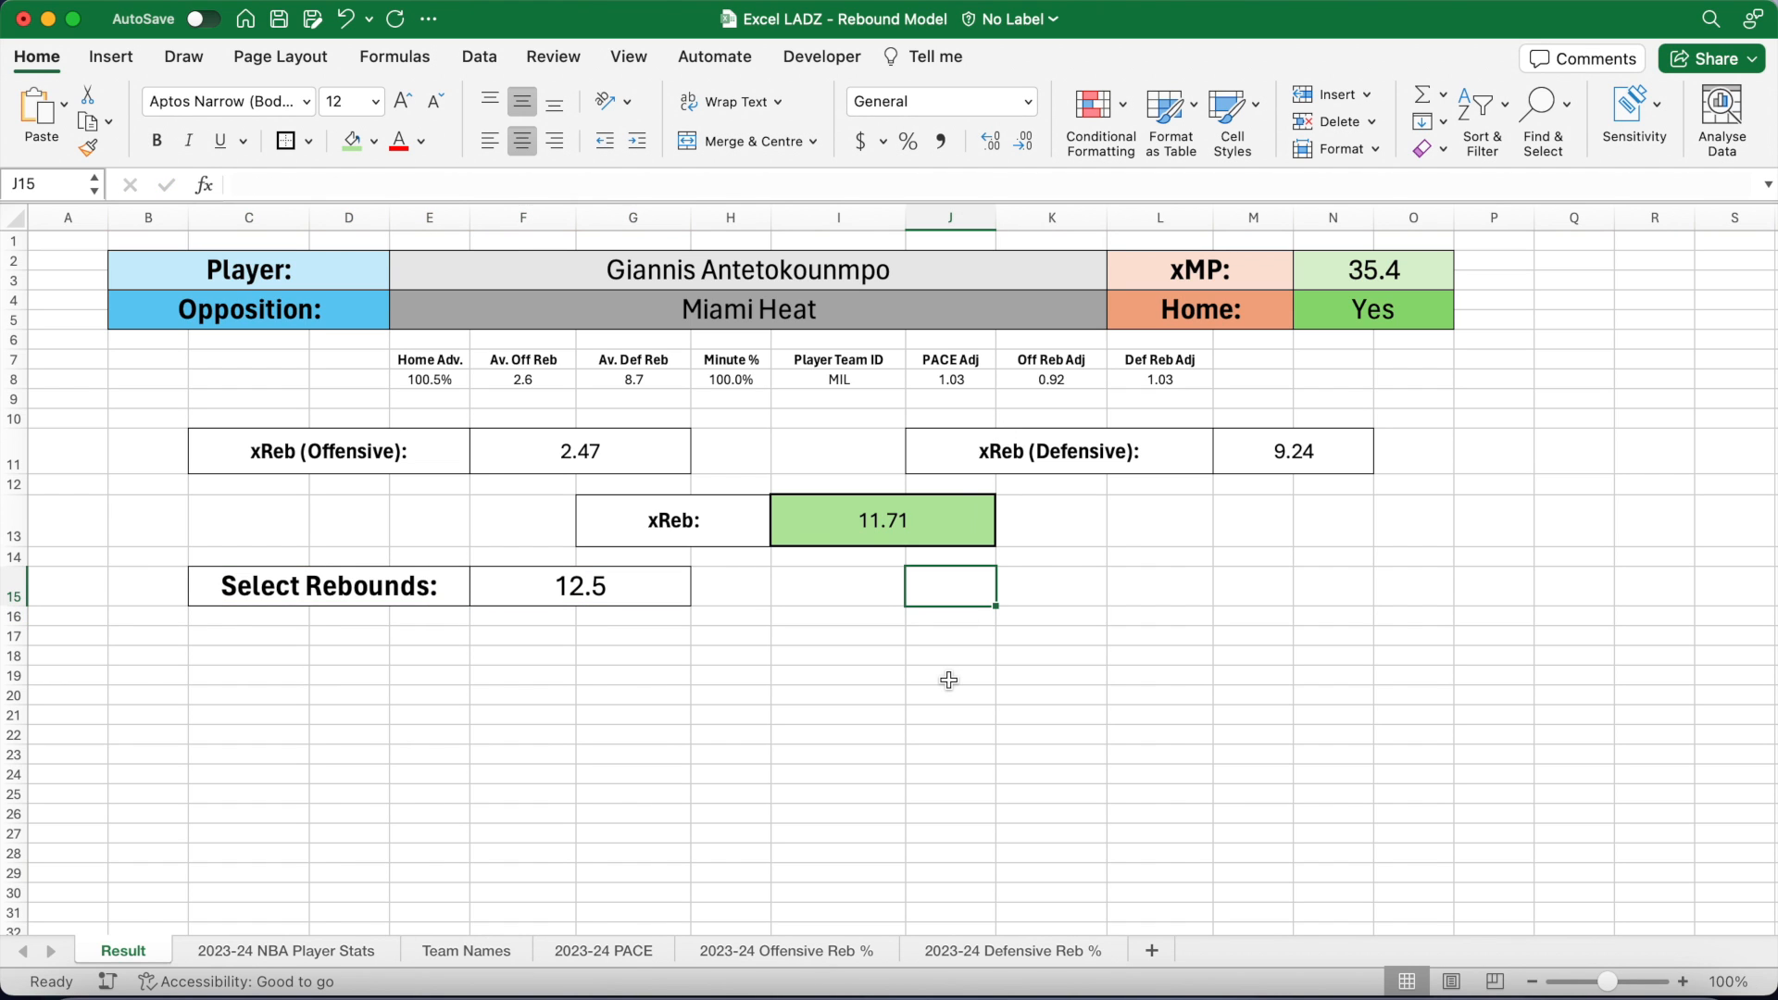
pyautogui.moveTo(959, 587); pyautogui.dragTo(1044, 583)
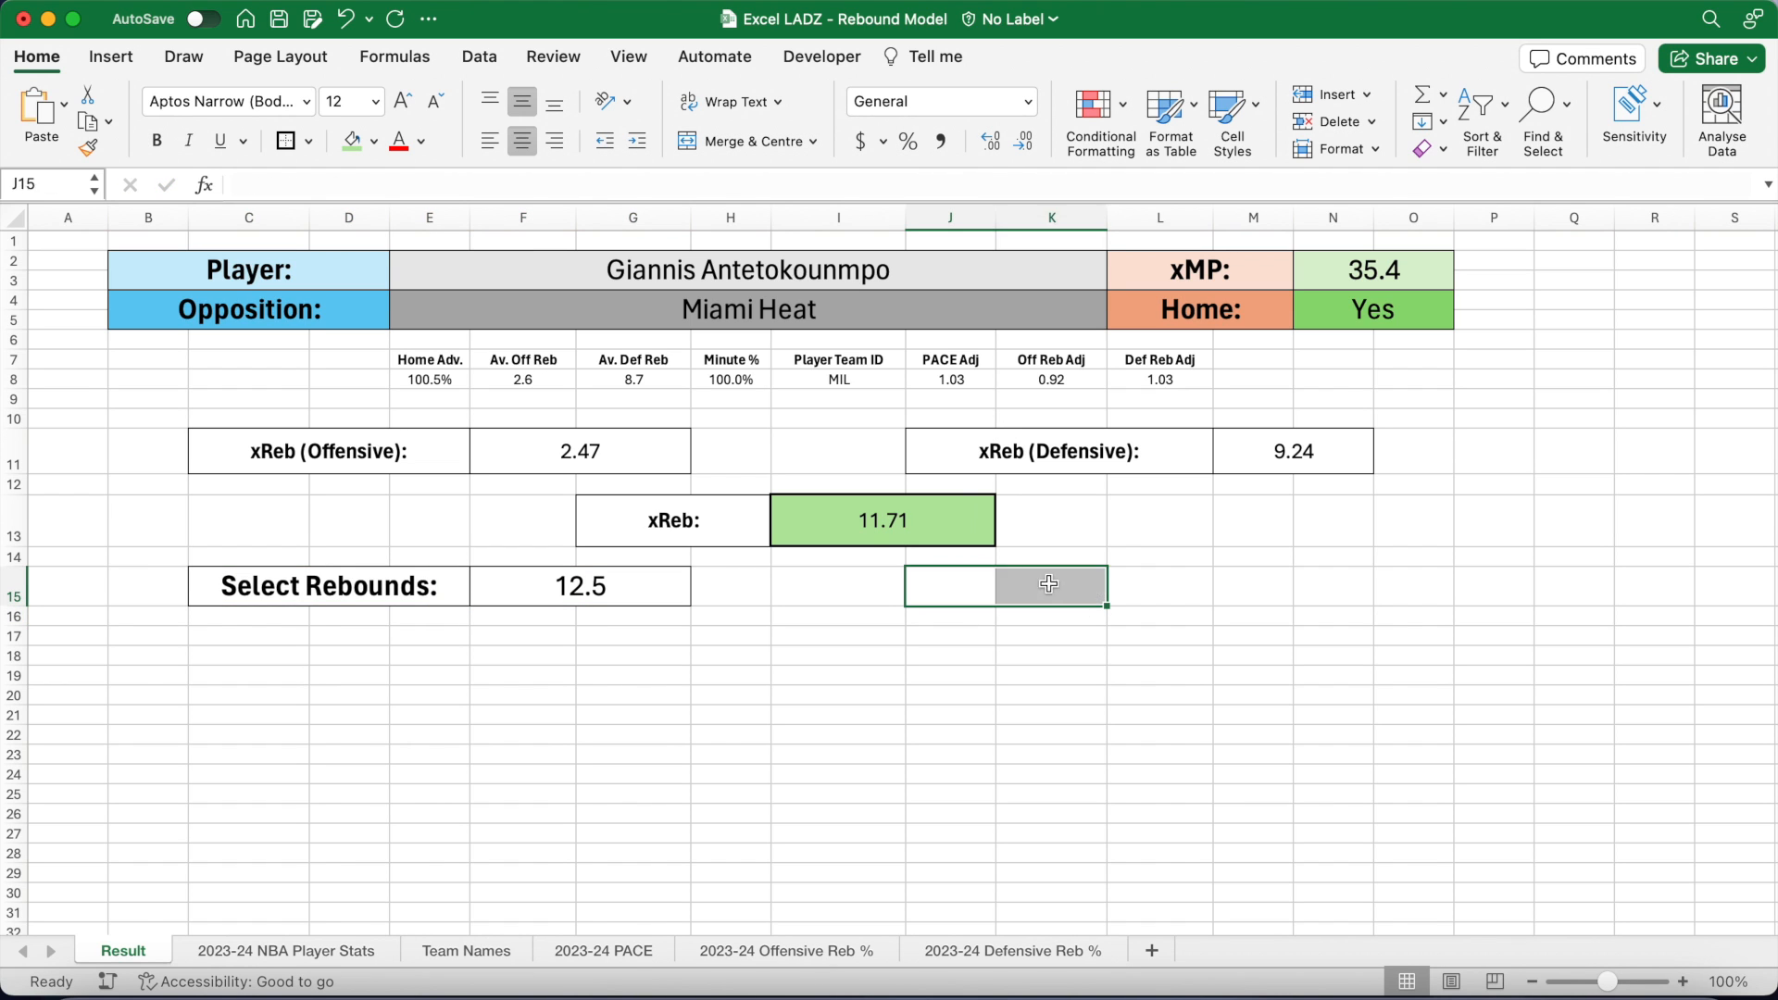
pyautogui.click(731, 141)
pyautogui.click(375, 102)
pyautogui.click(357, 412)
pyautogui.click(156, 141)
pyautogui.write('Over:')
pyautogui.click(972, 621)
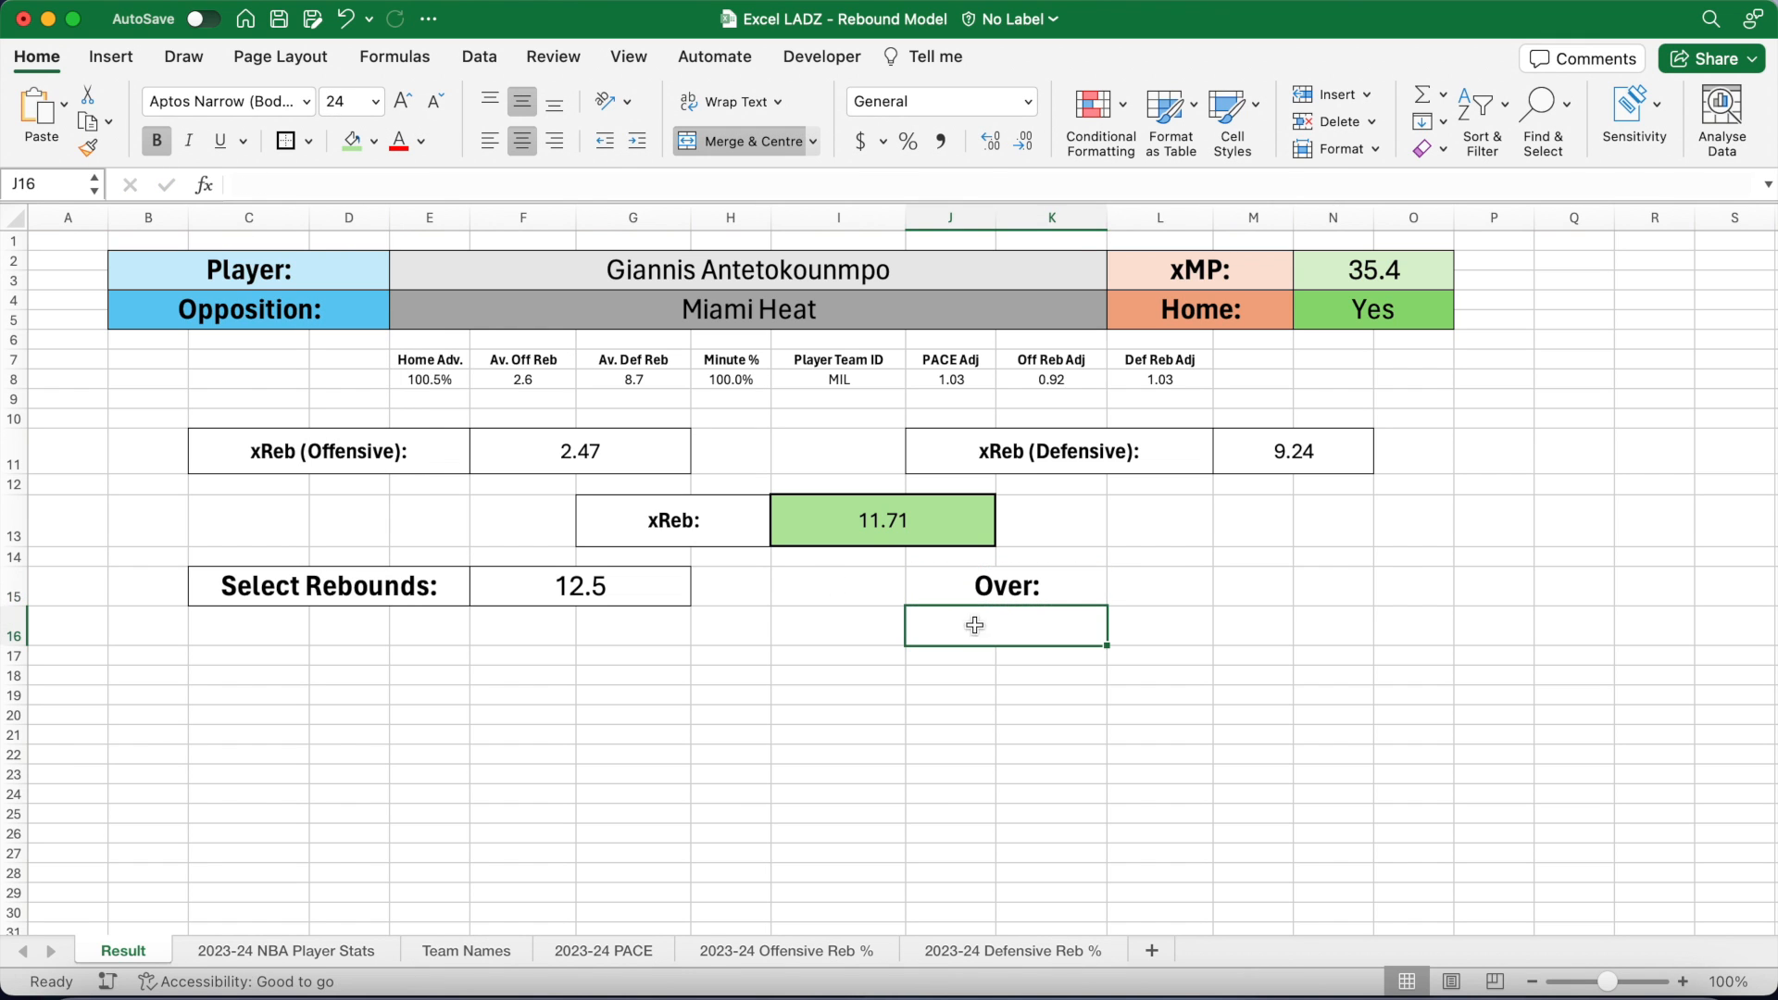
pyautogui.write('Under:')
pyautogui.press('Tab')
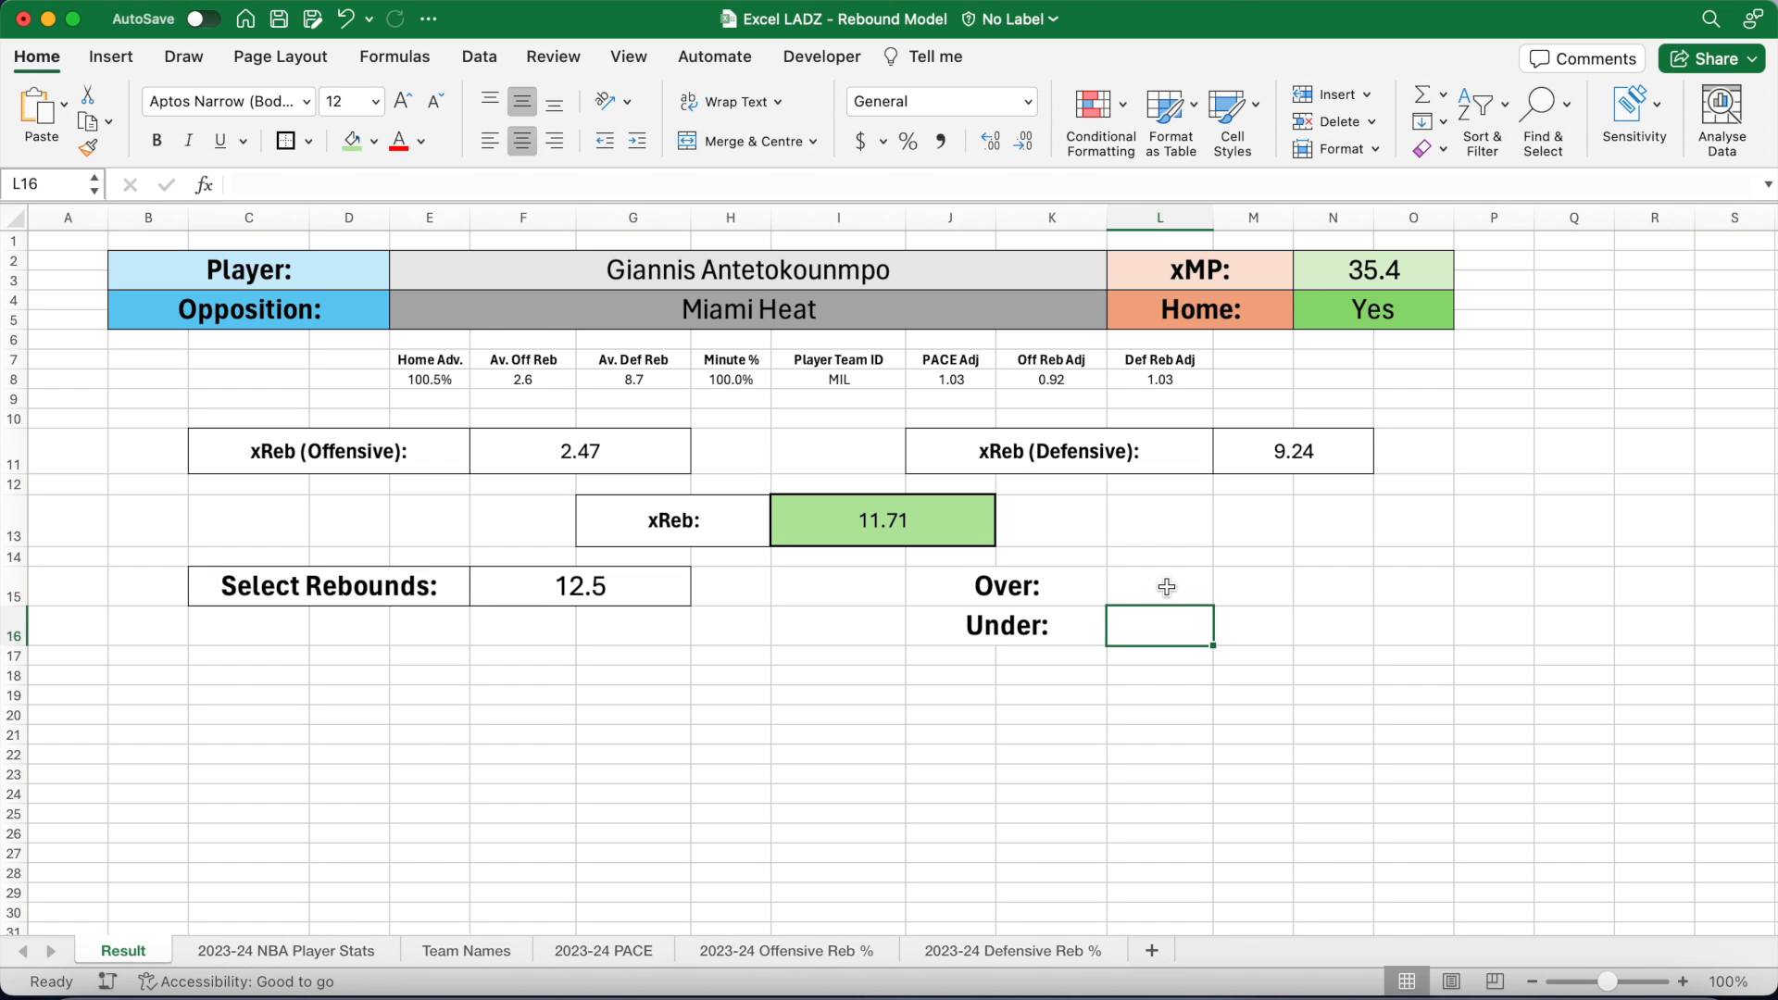
# Step: Copy the label formatting onto L15:O16 and give the Over/Under box borders with a thick outline
pyautogui.moveTo(1065, 586); pyautogui.dragTo(1065, 626)
pyautogui.press('super+shift+c')
pyautogui.moveTo(1169, 582)
pyautogui.mouseDown()
pyautogui.moveTo(1407, 629)
pyautogui.moveTo(1380, 632)
pyautogui.mouseUp()
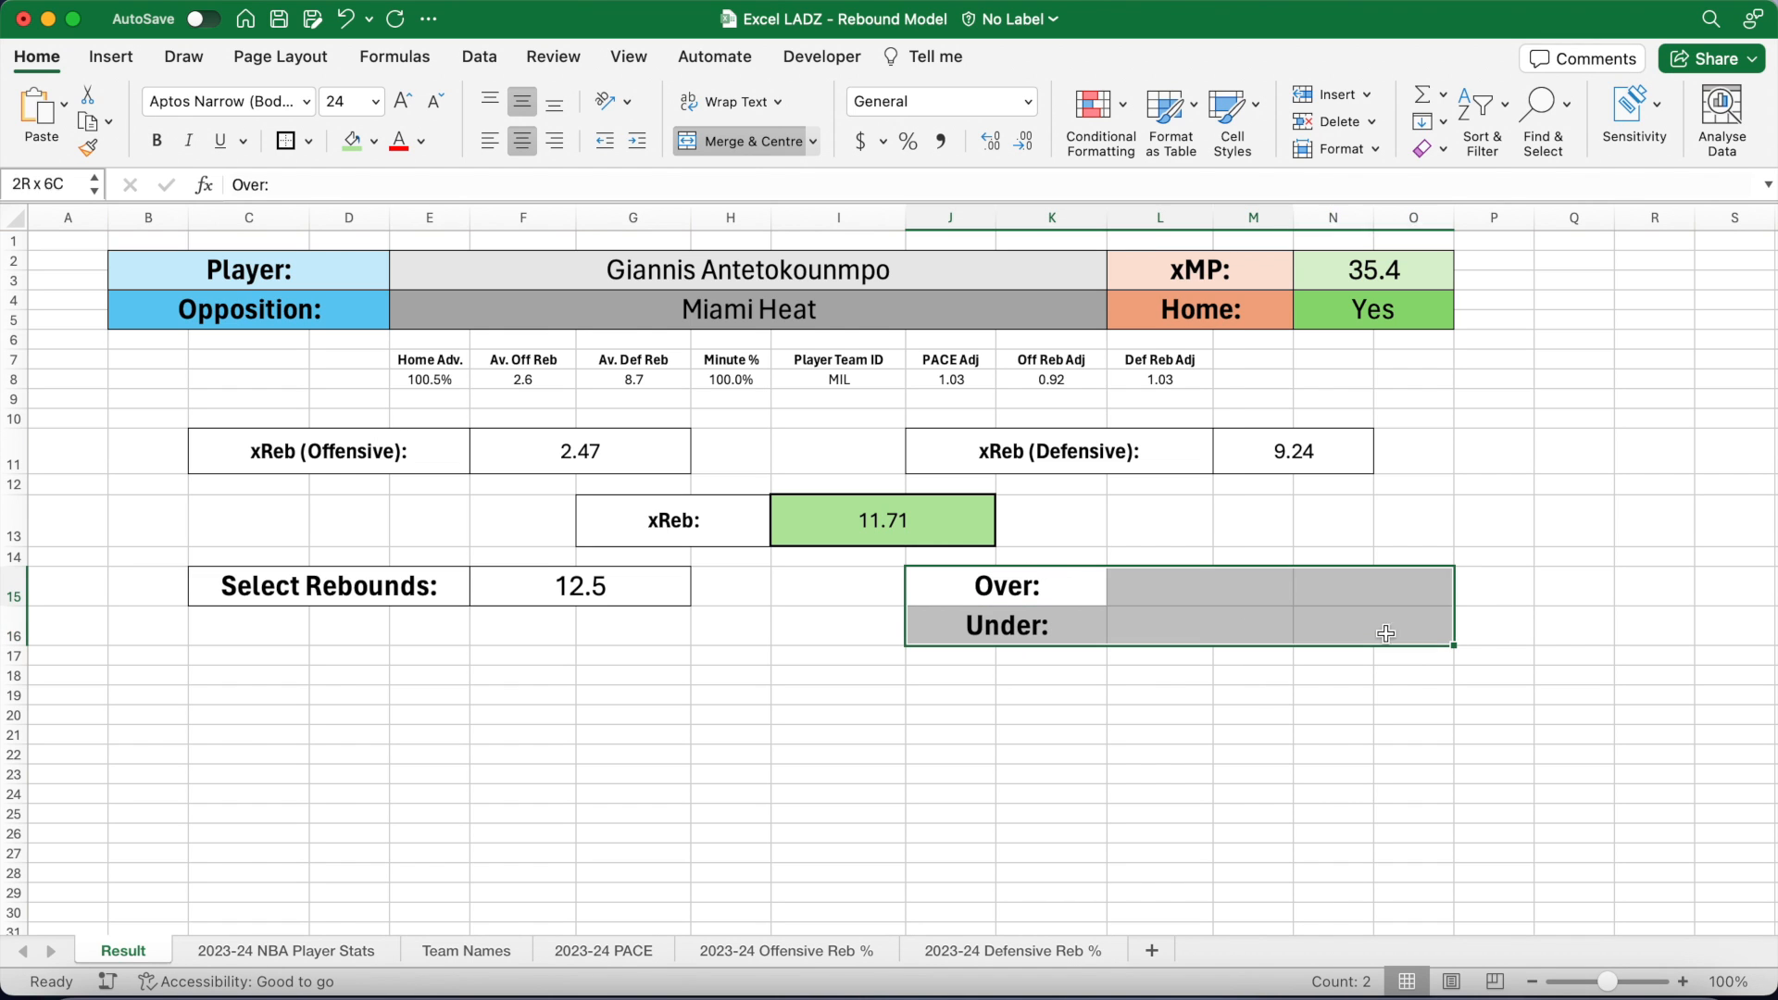
pyautogui.click(309, 141)
pyautogui.click(357, 375)
pyautogui.click(308, 142)
pyautogui.click(370, 425)
pyautogui.click(1261, 683)
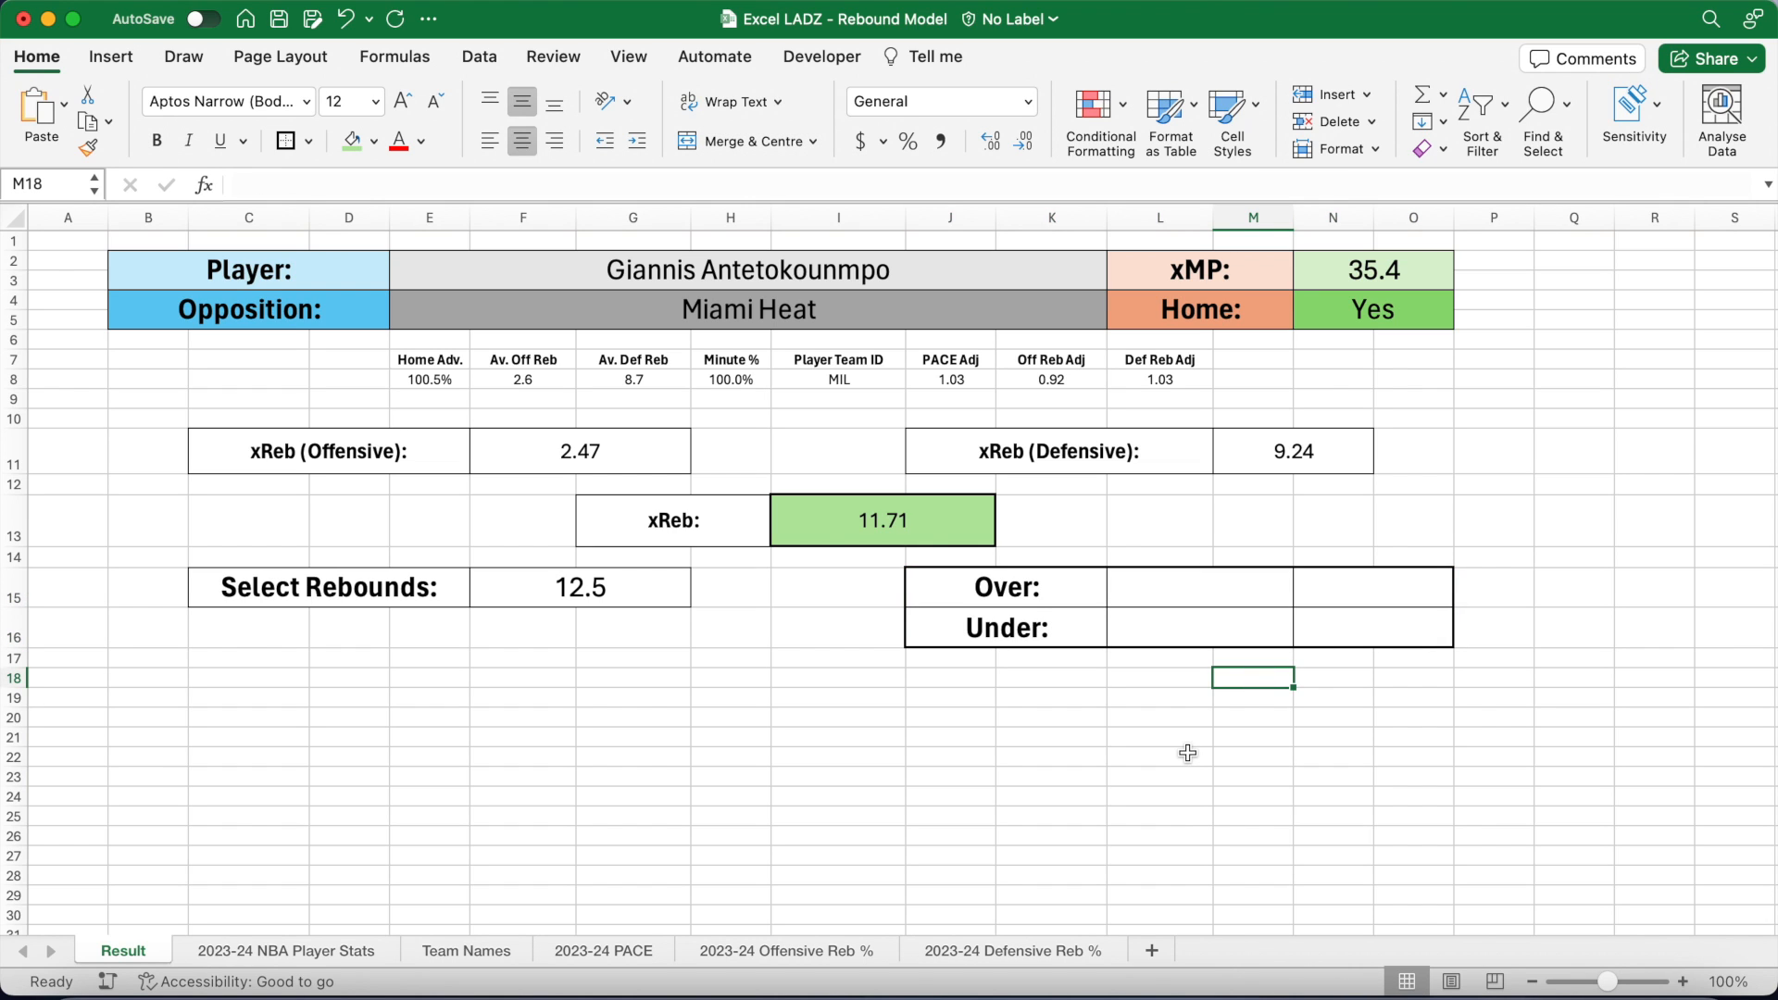
# Step: Enter the MOD/POISSON.DIST Under probability formula in L16 using the line in F15 and xReb in I13
pyautogui.click(1165, 630)
pyautogui.click(591, 187)
pyautogui.write('=IF(')
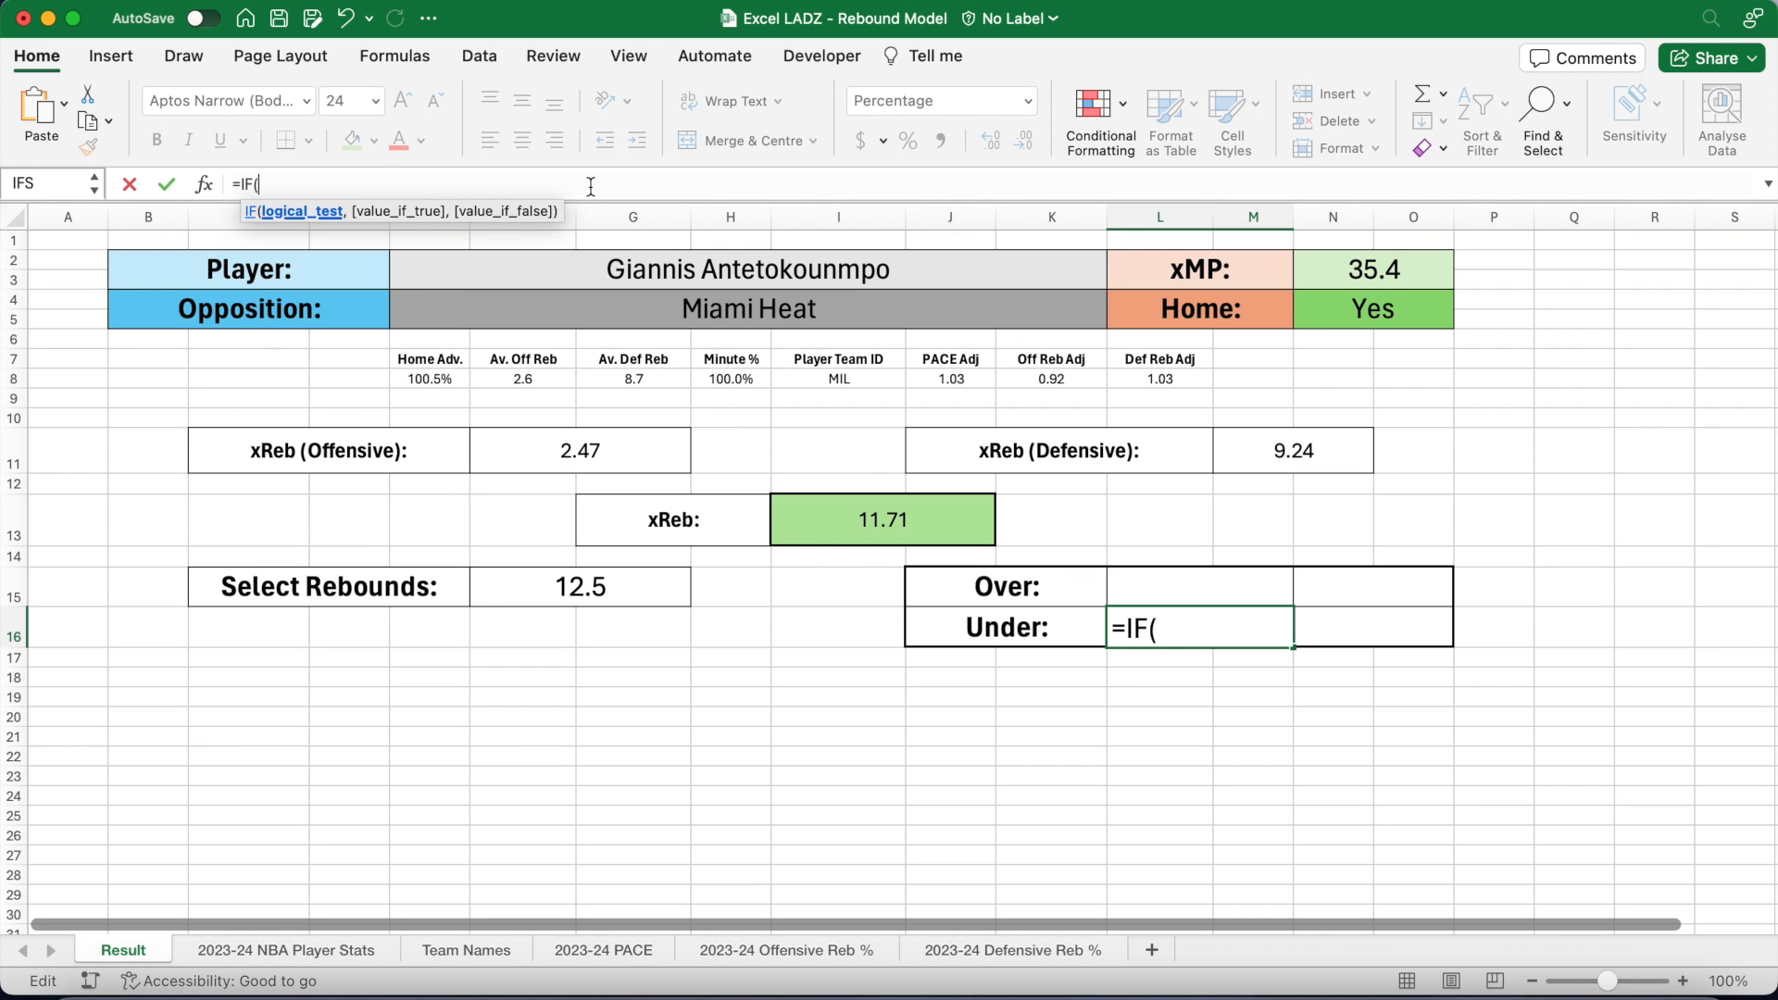
pyautogui.write('MOD(F')
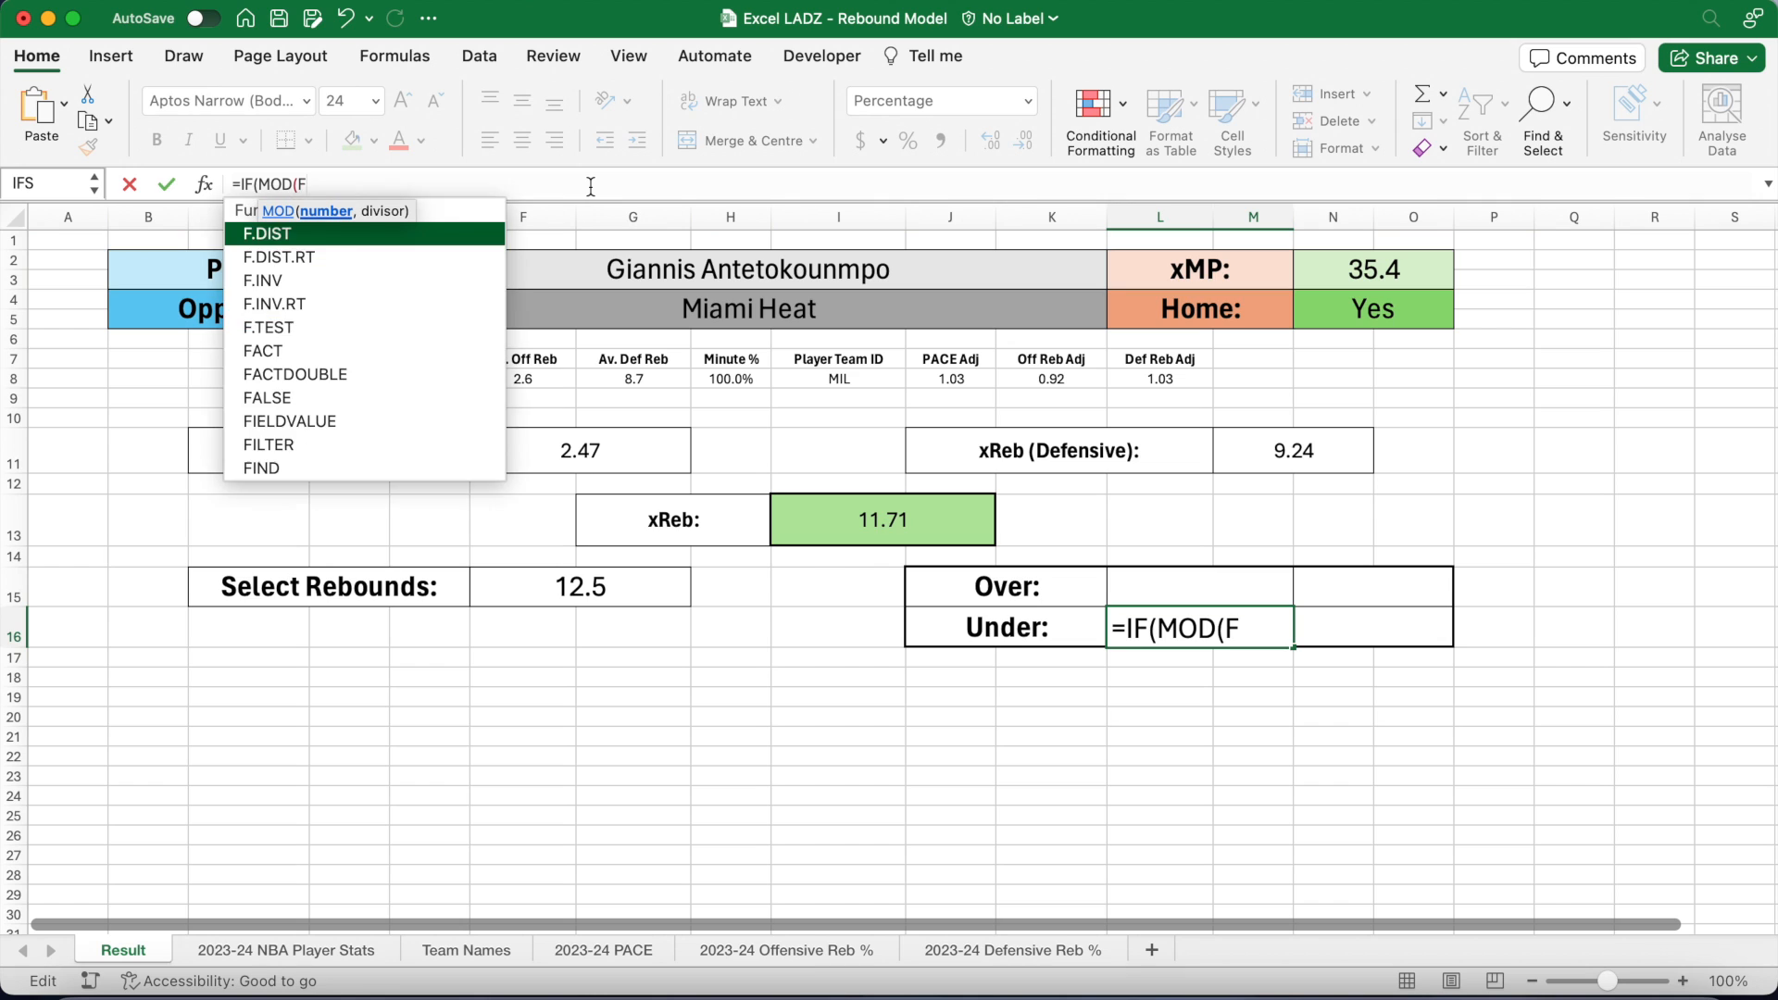
pyautogui.write('15,1)=0,POIS')
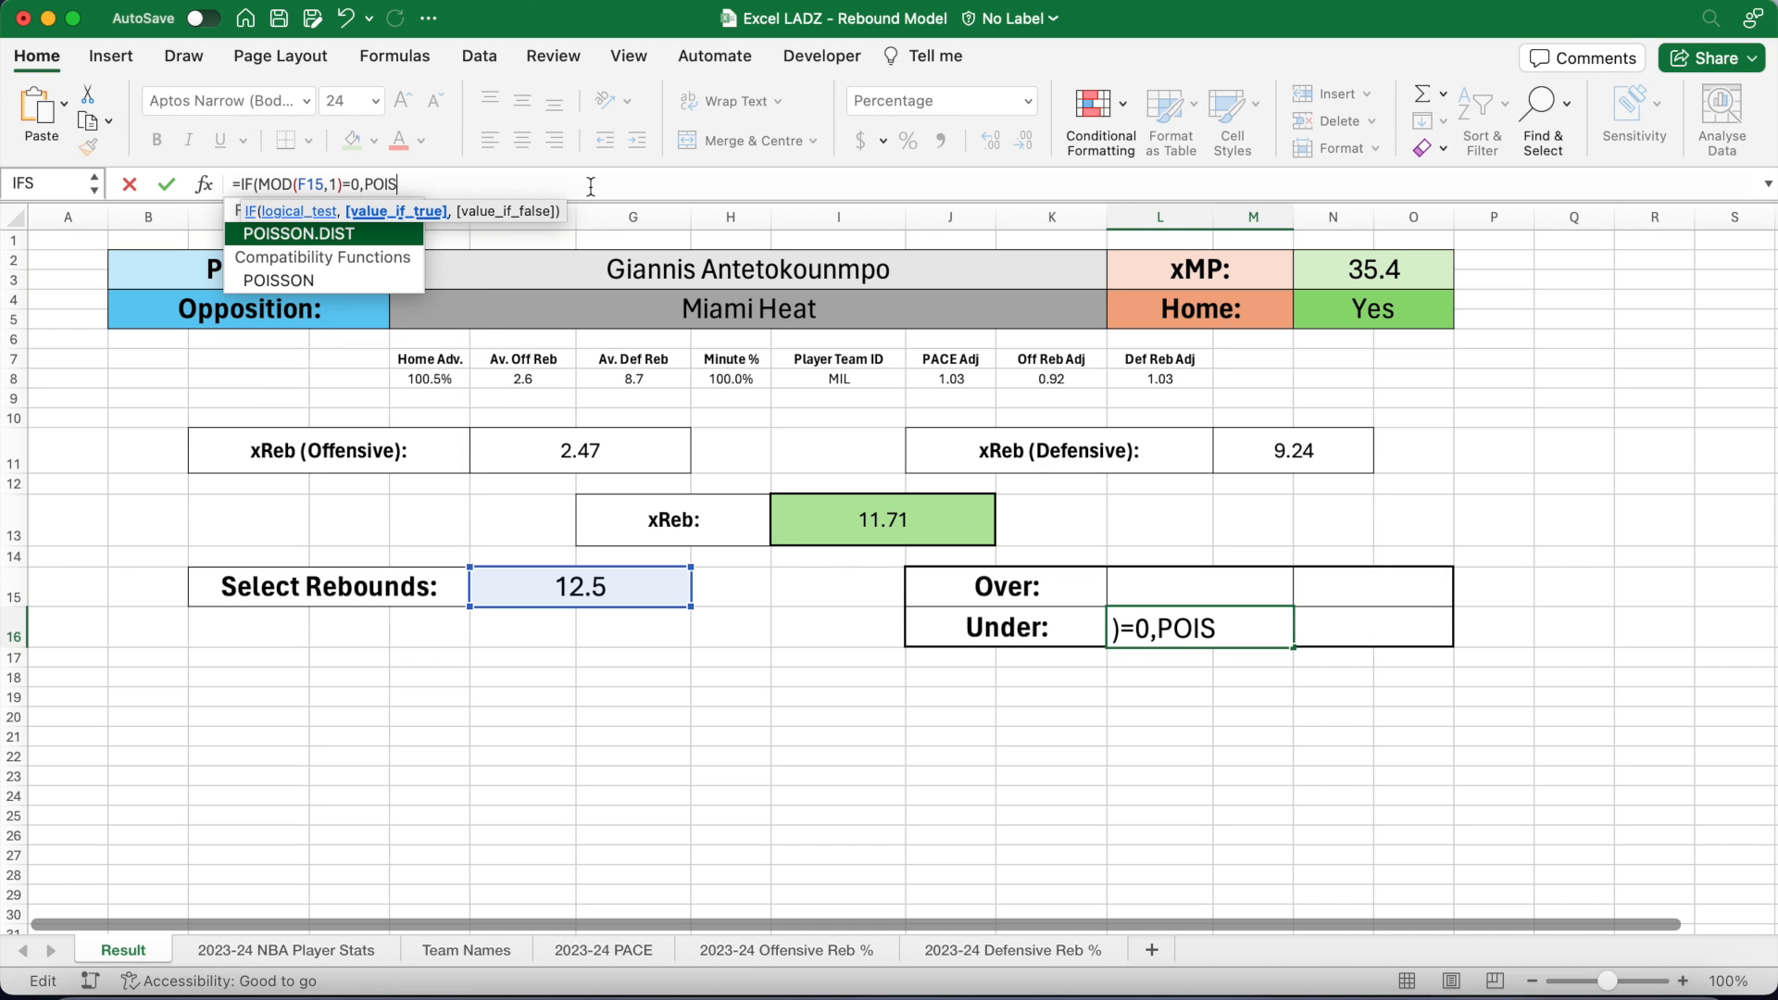
pyautogui.write('SON.DI')
pyautogui.write('ST(')
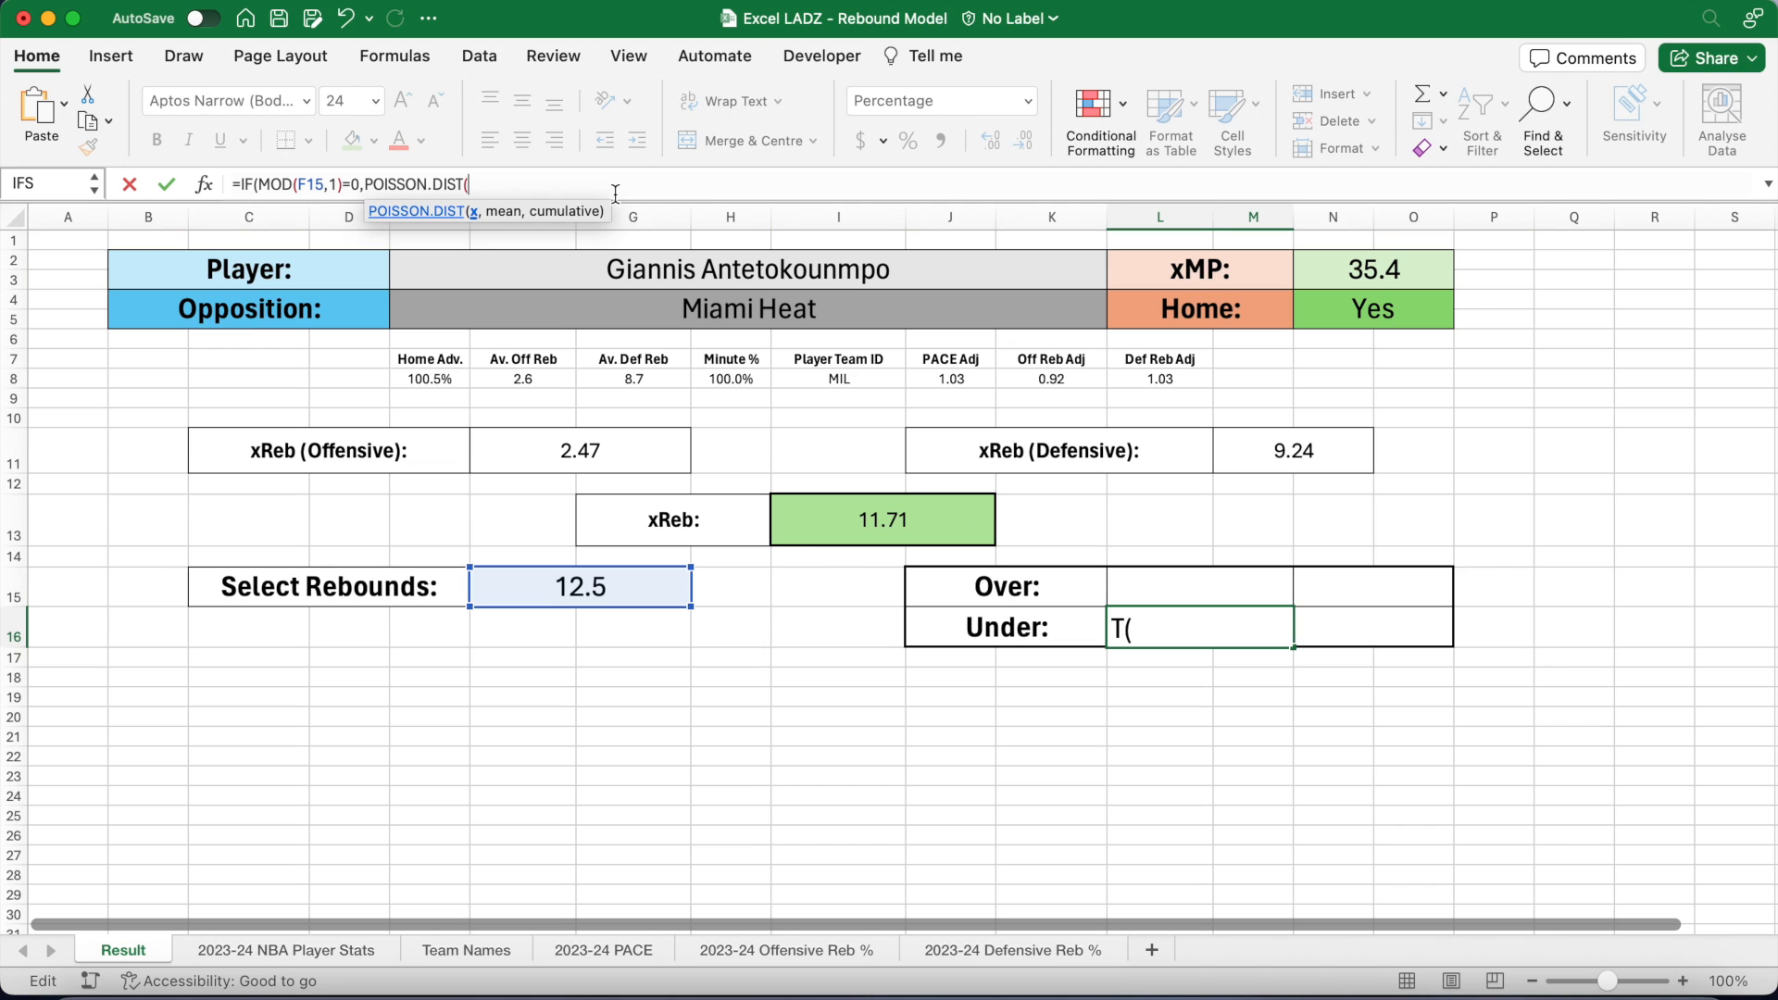
pyautogui.write('F15')
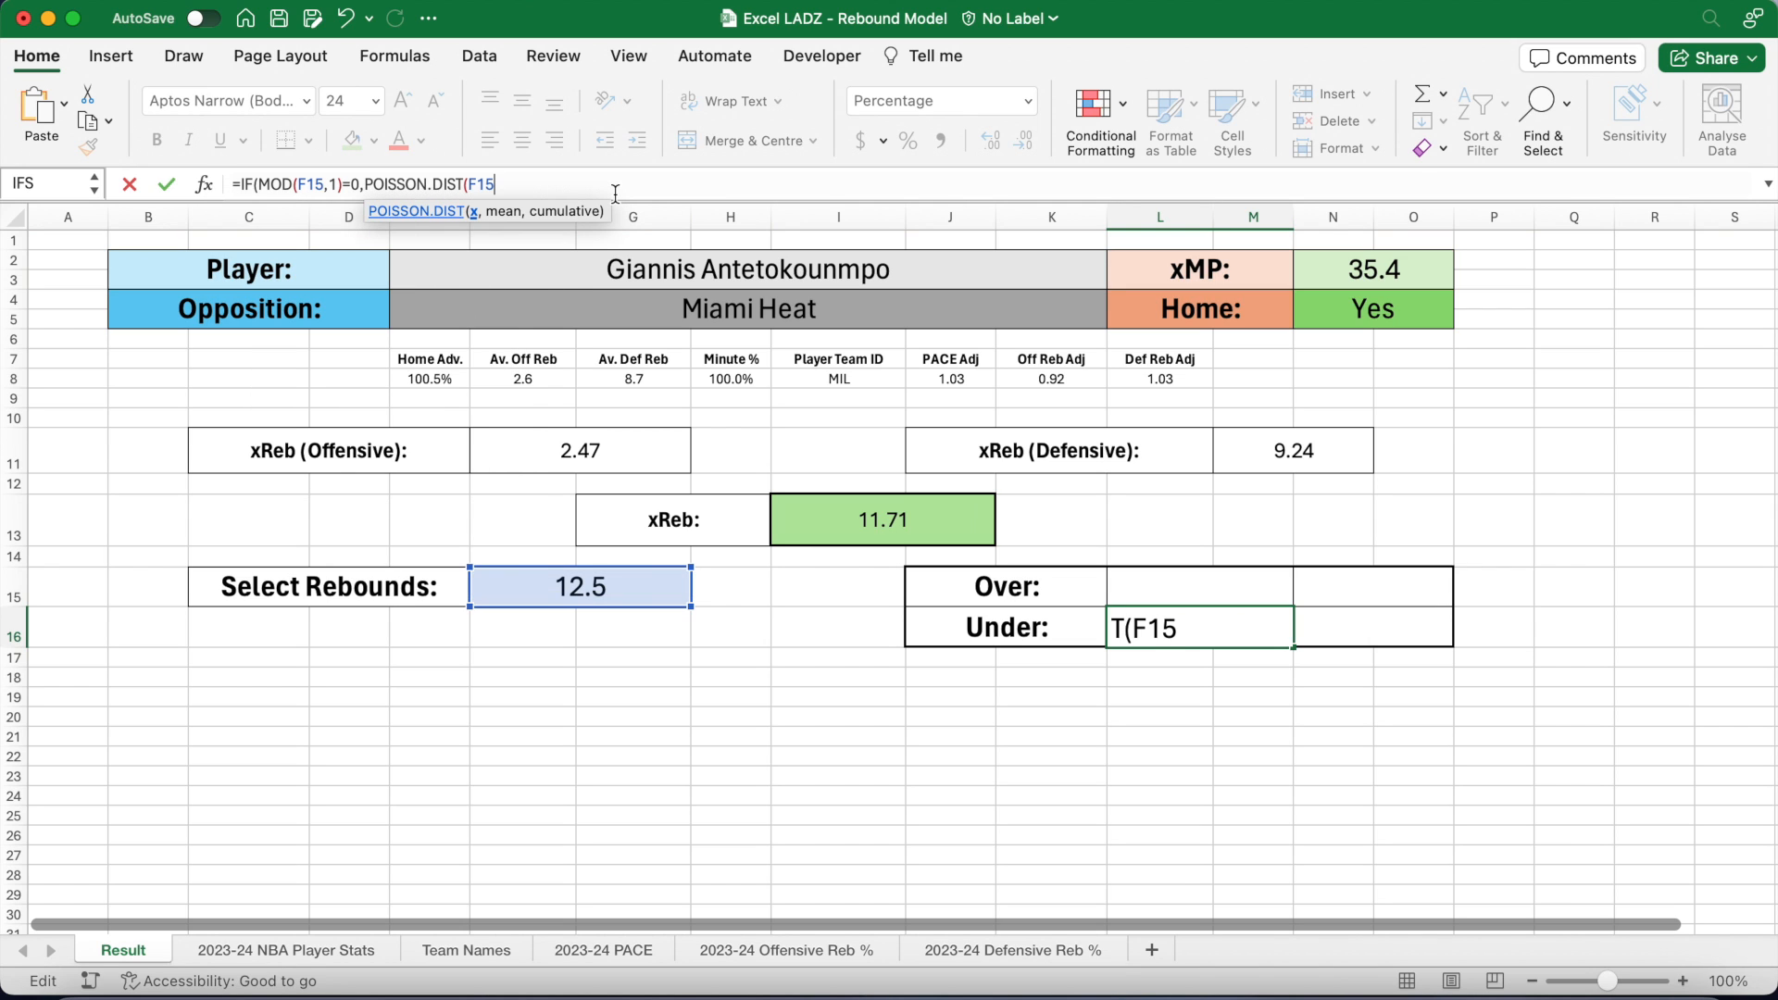
pyautogui.write('-1,I13')
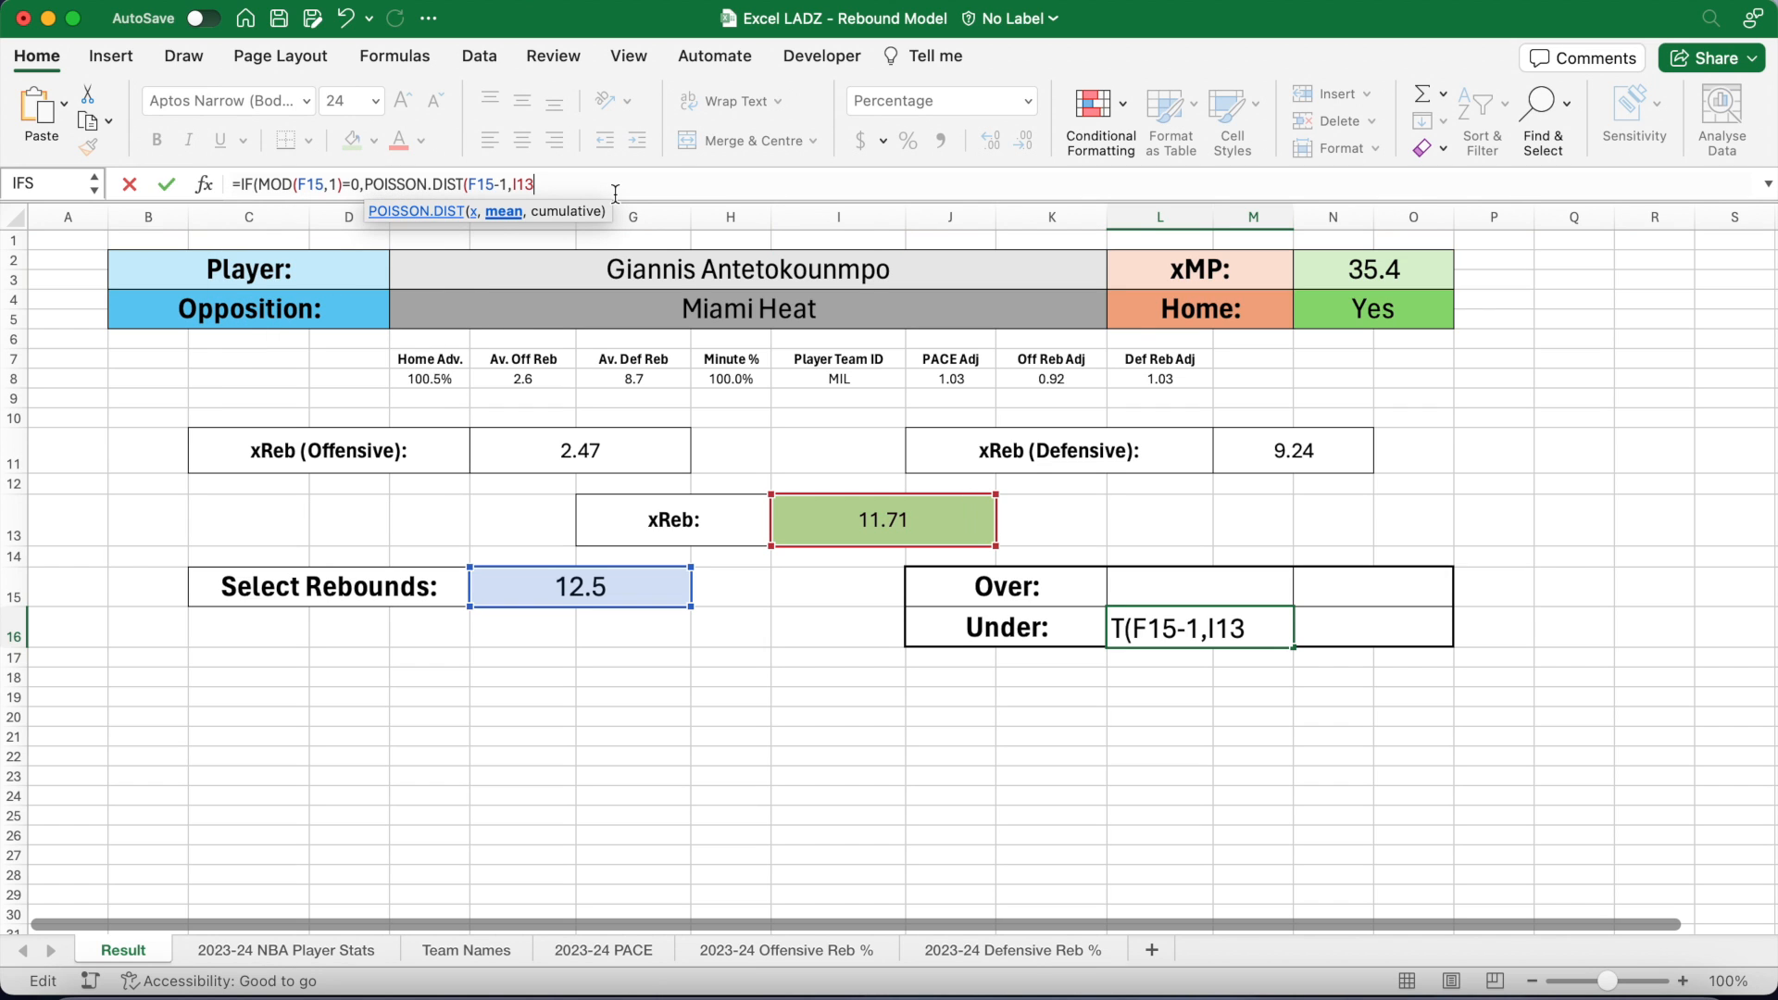
pyautogui.write(',TRUE')
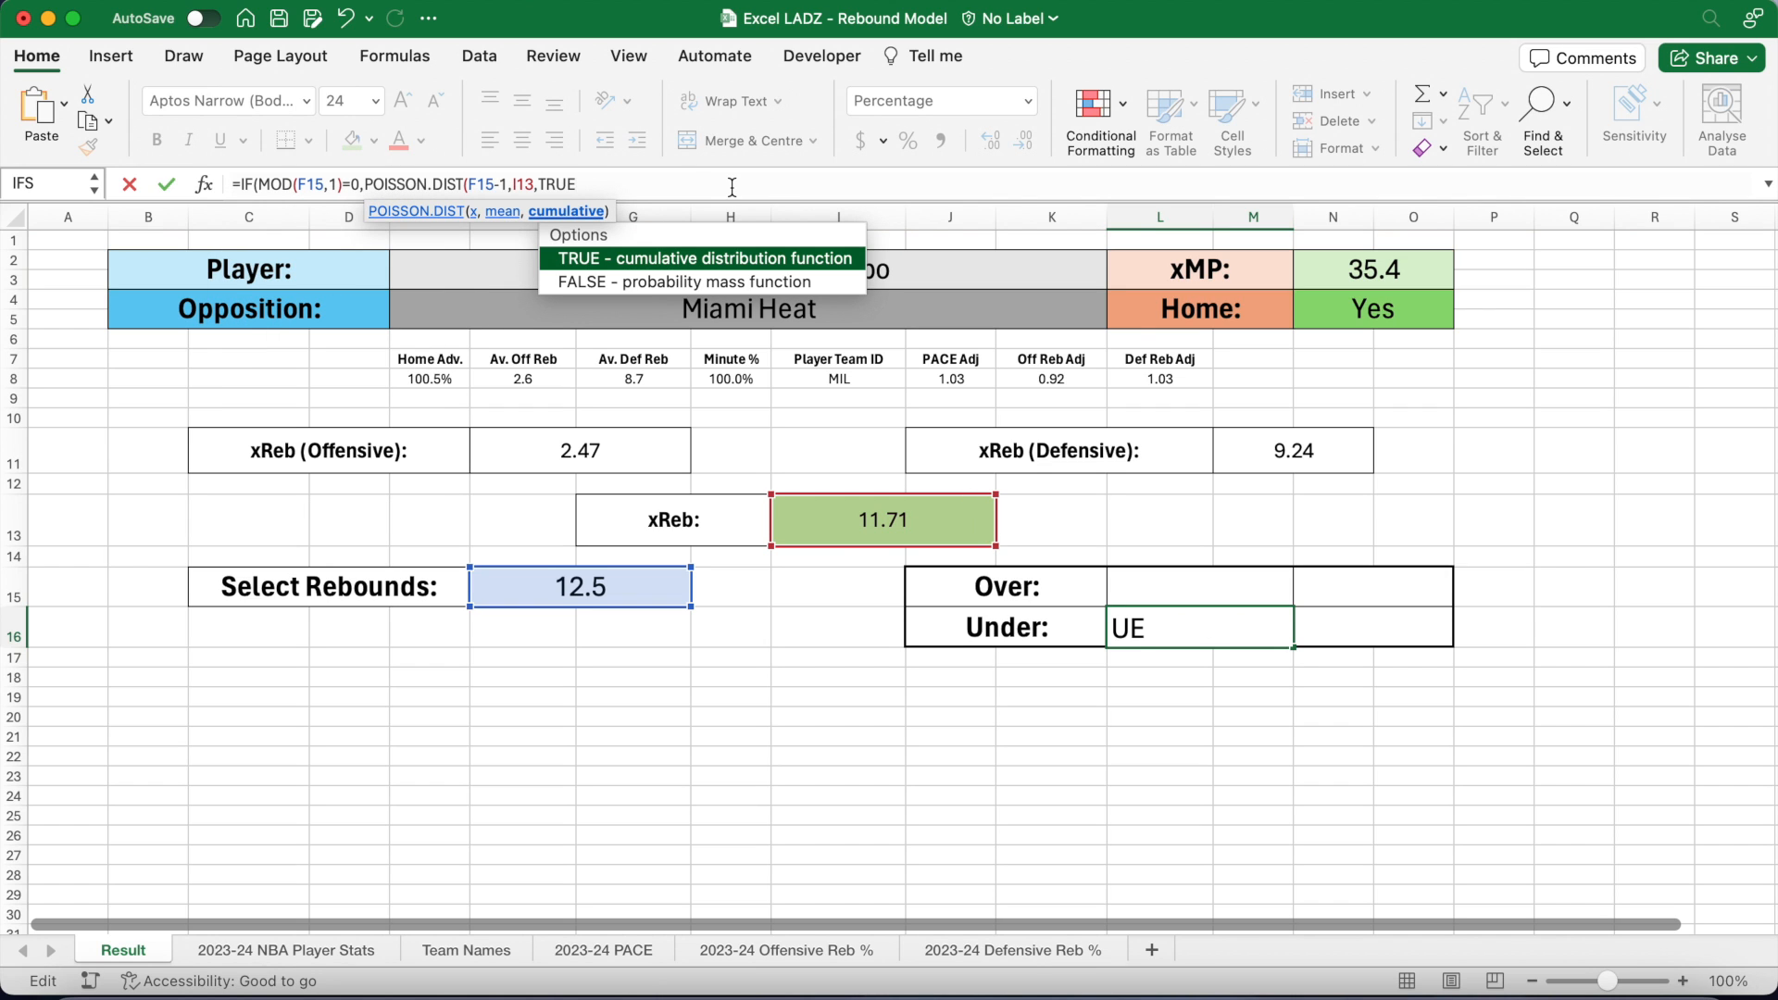
pyautogui.write(')')
pyautogui.write(',POISSON')
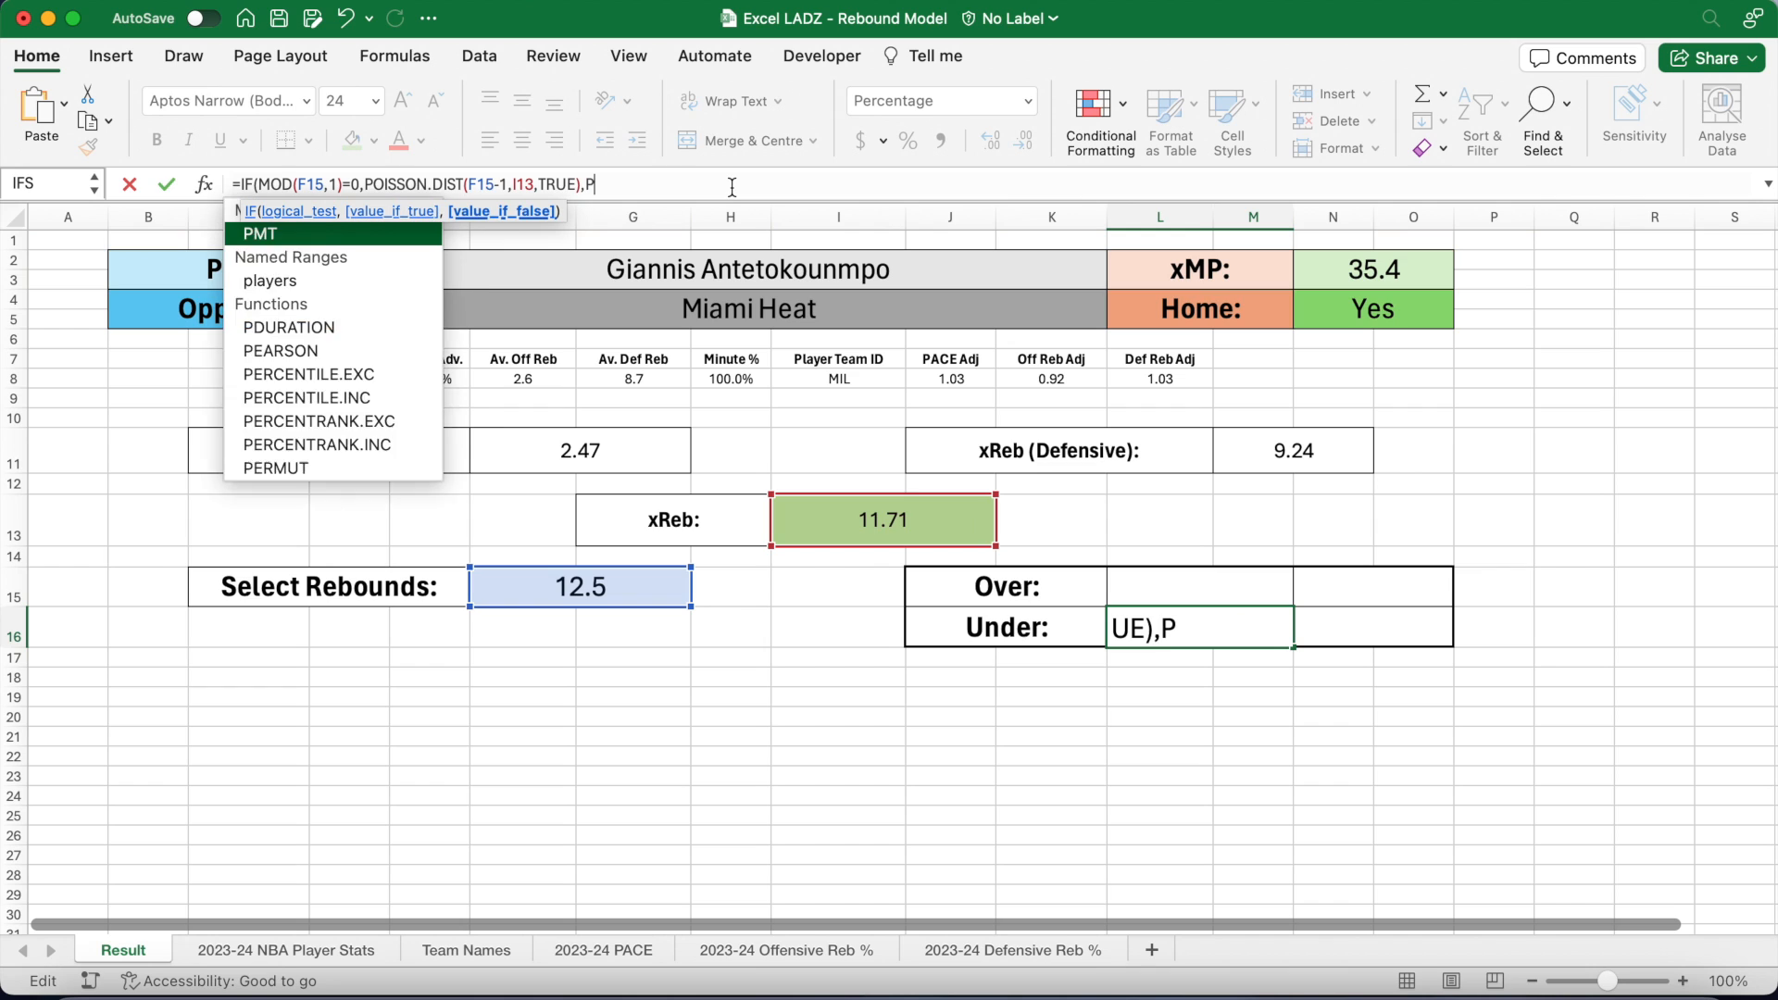
pyautogui.write('.DIST(')
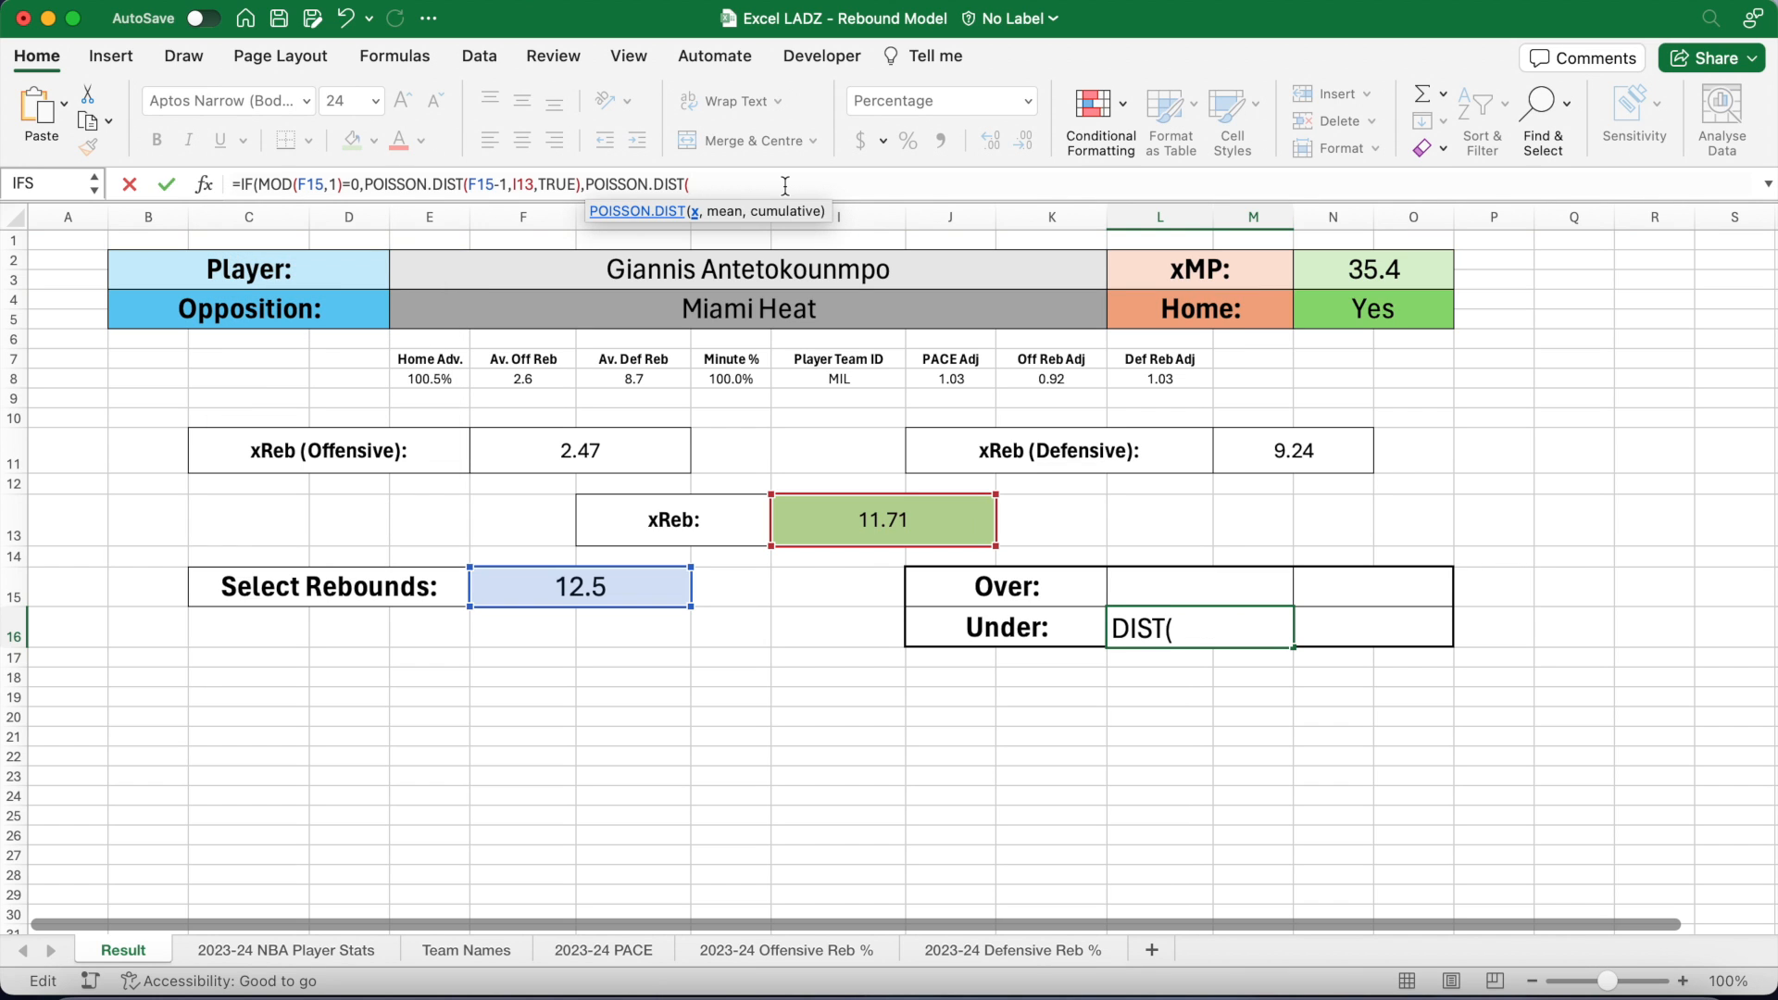
pyautogui.write('F15')
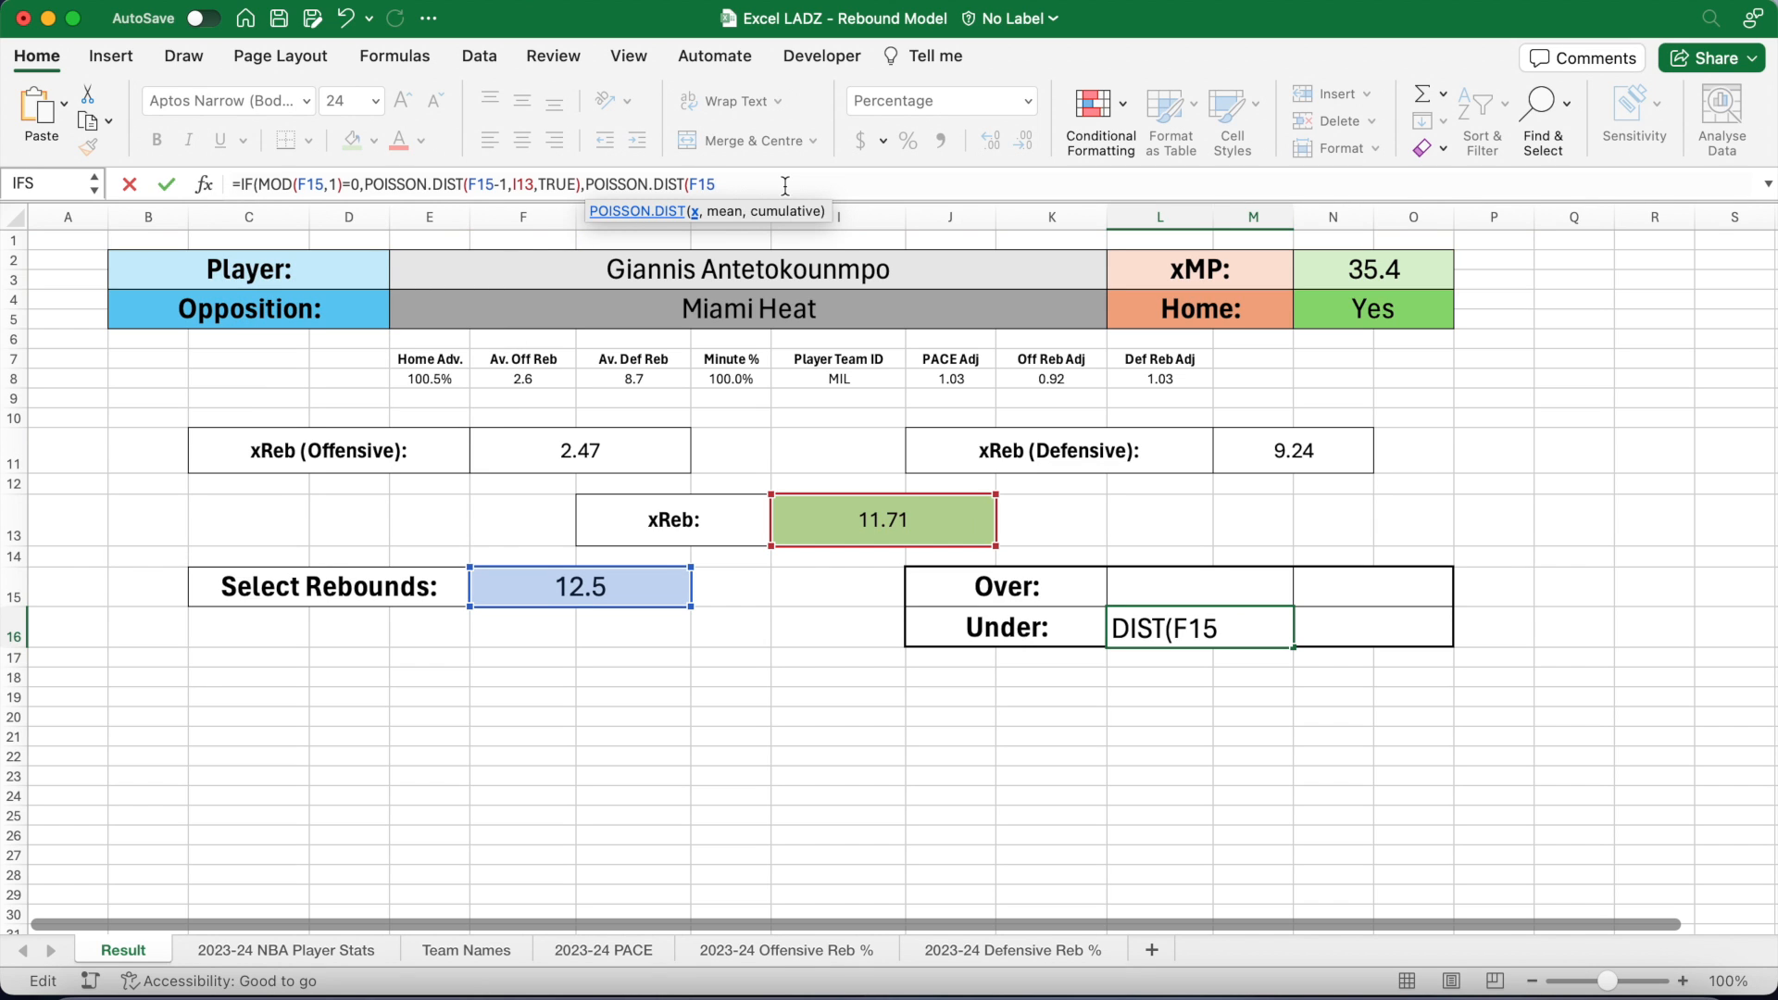
pyautogui.write(',I13')
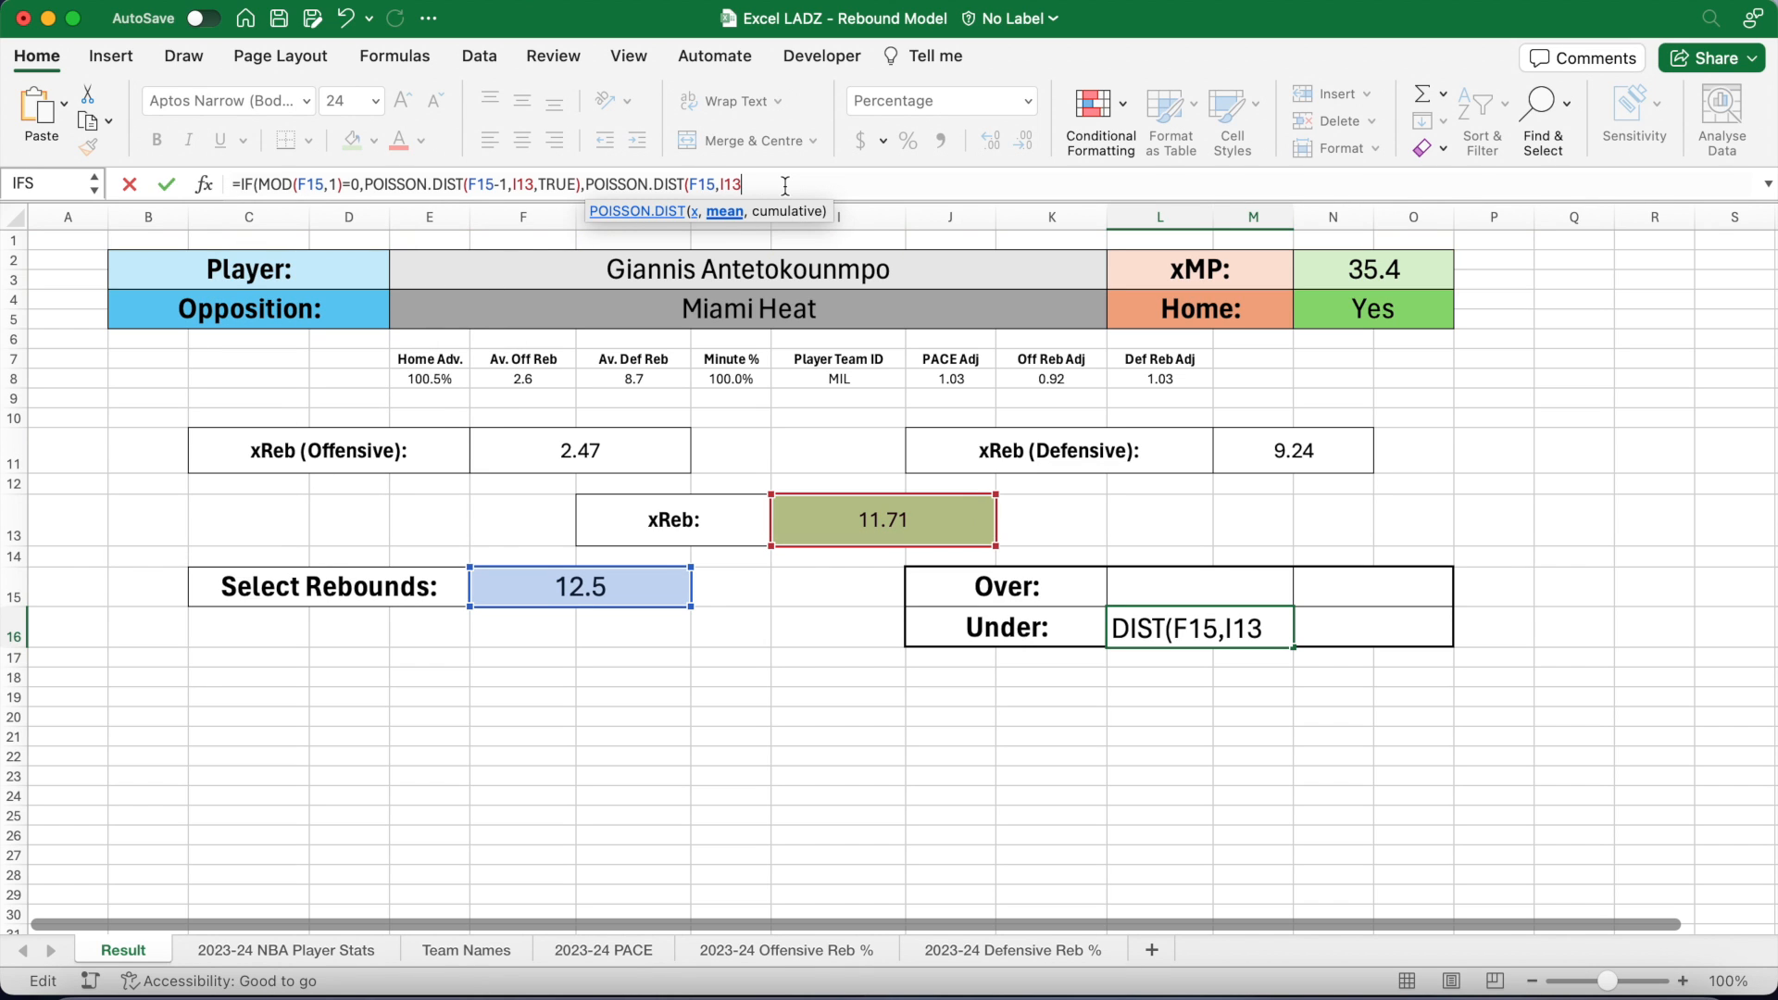
pyautogui.write(',TRUE')
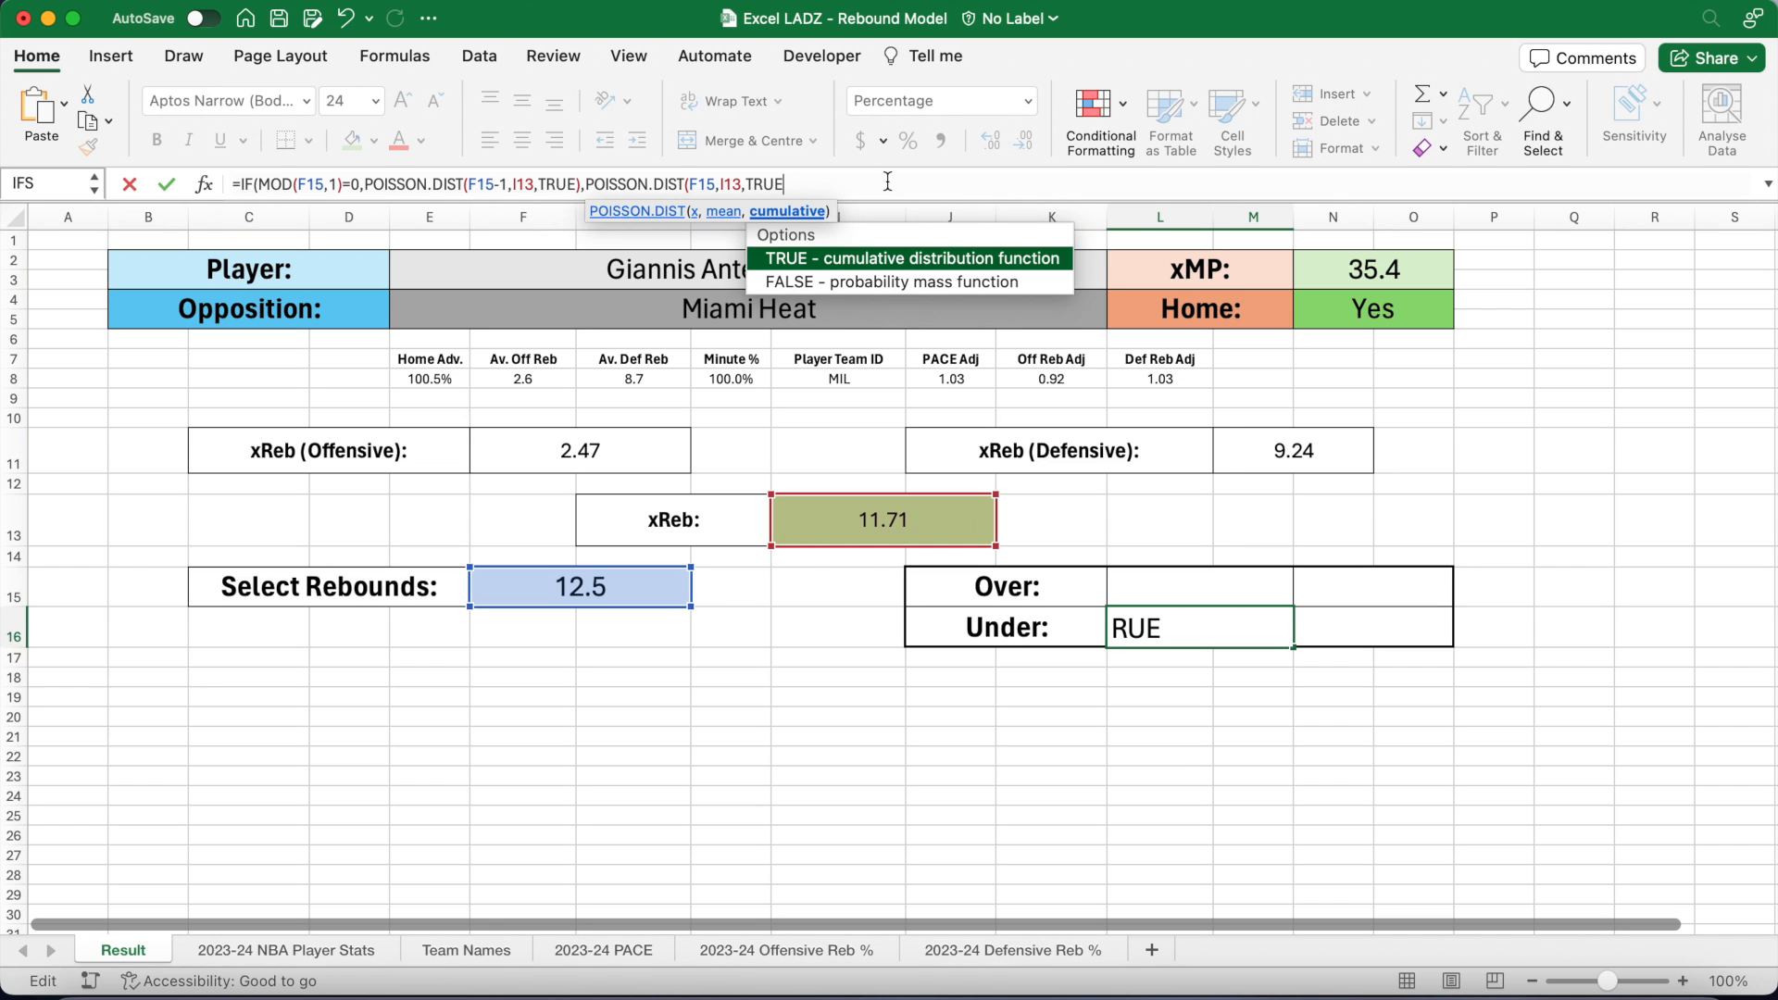
pyautogui.write('))')
pyautogui.press('Return')
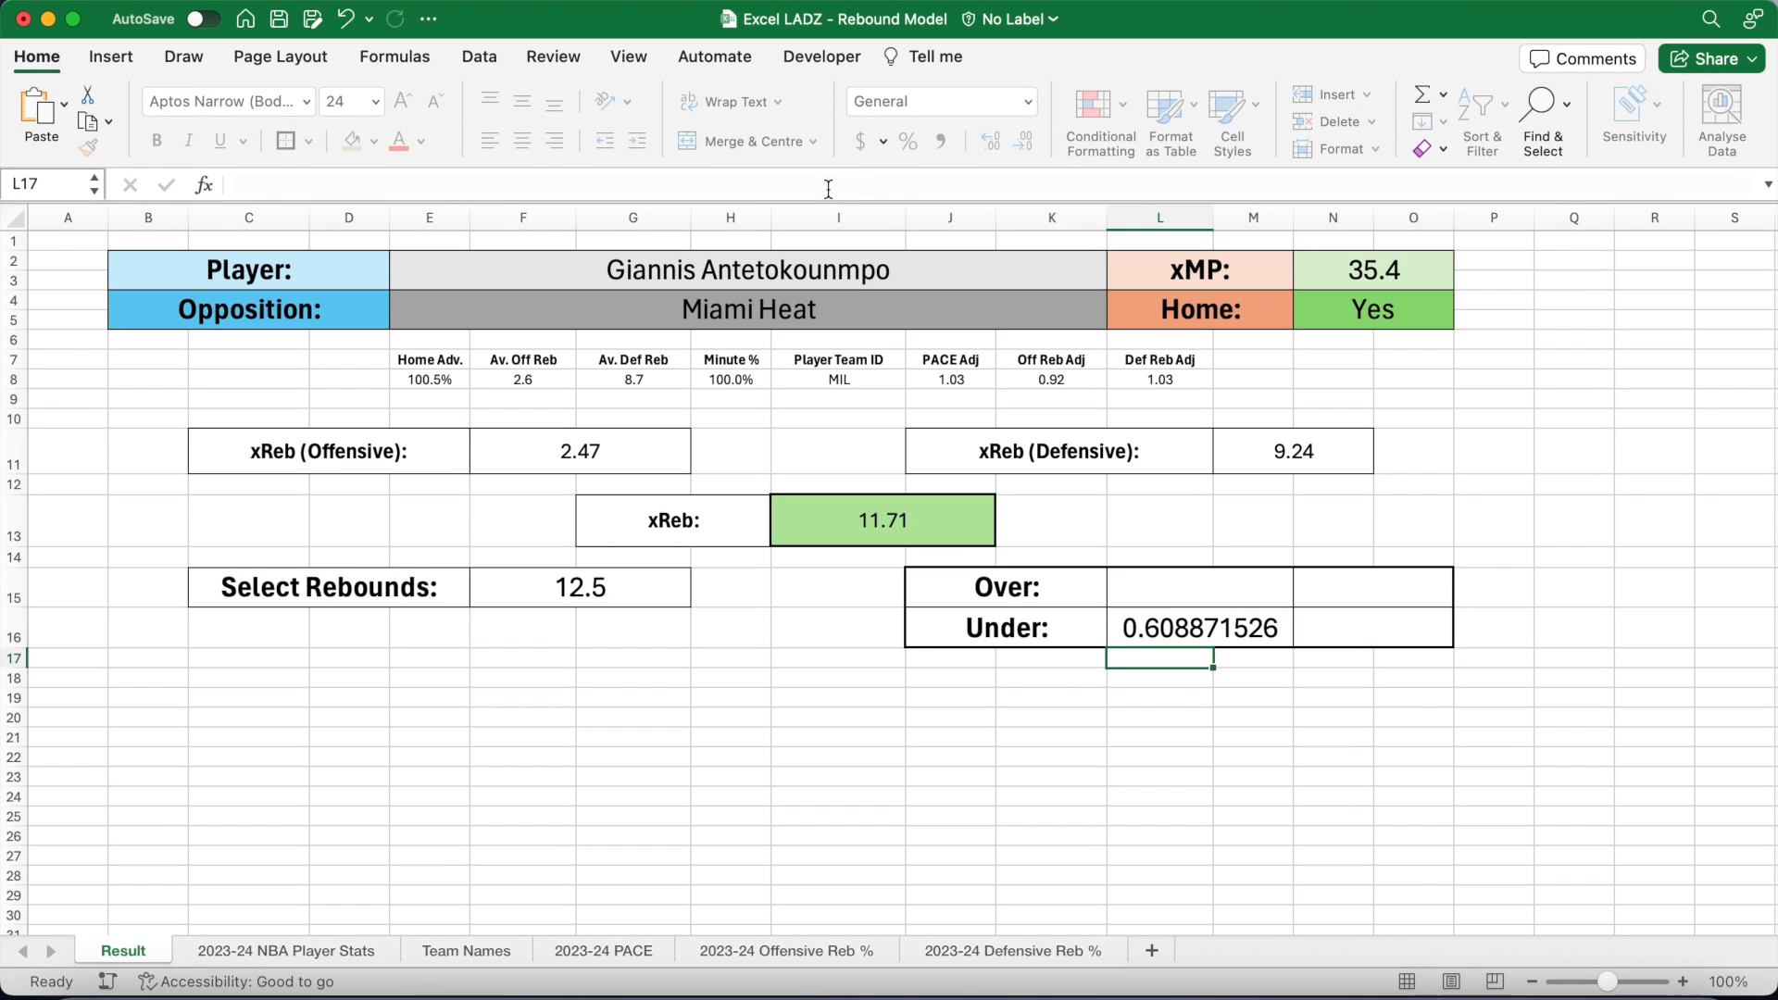
# Step: Format the Under result in L16 as a percentage with two decimals (60.89%)
pyautogui.click(1142, 623)
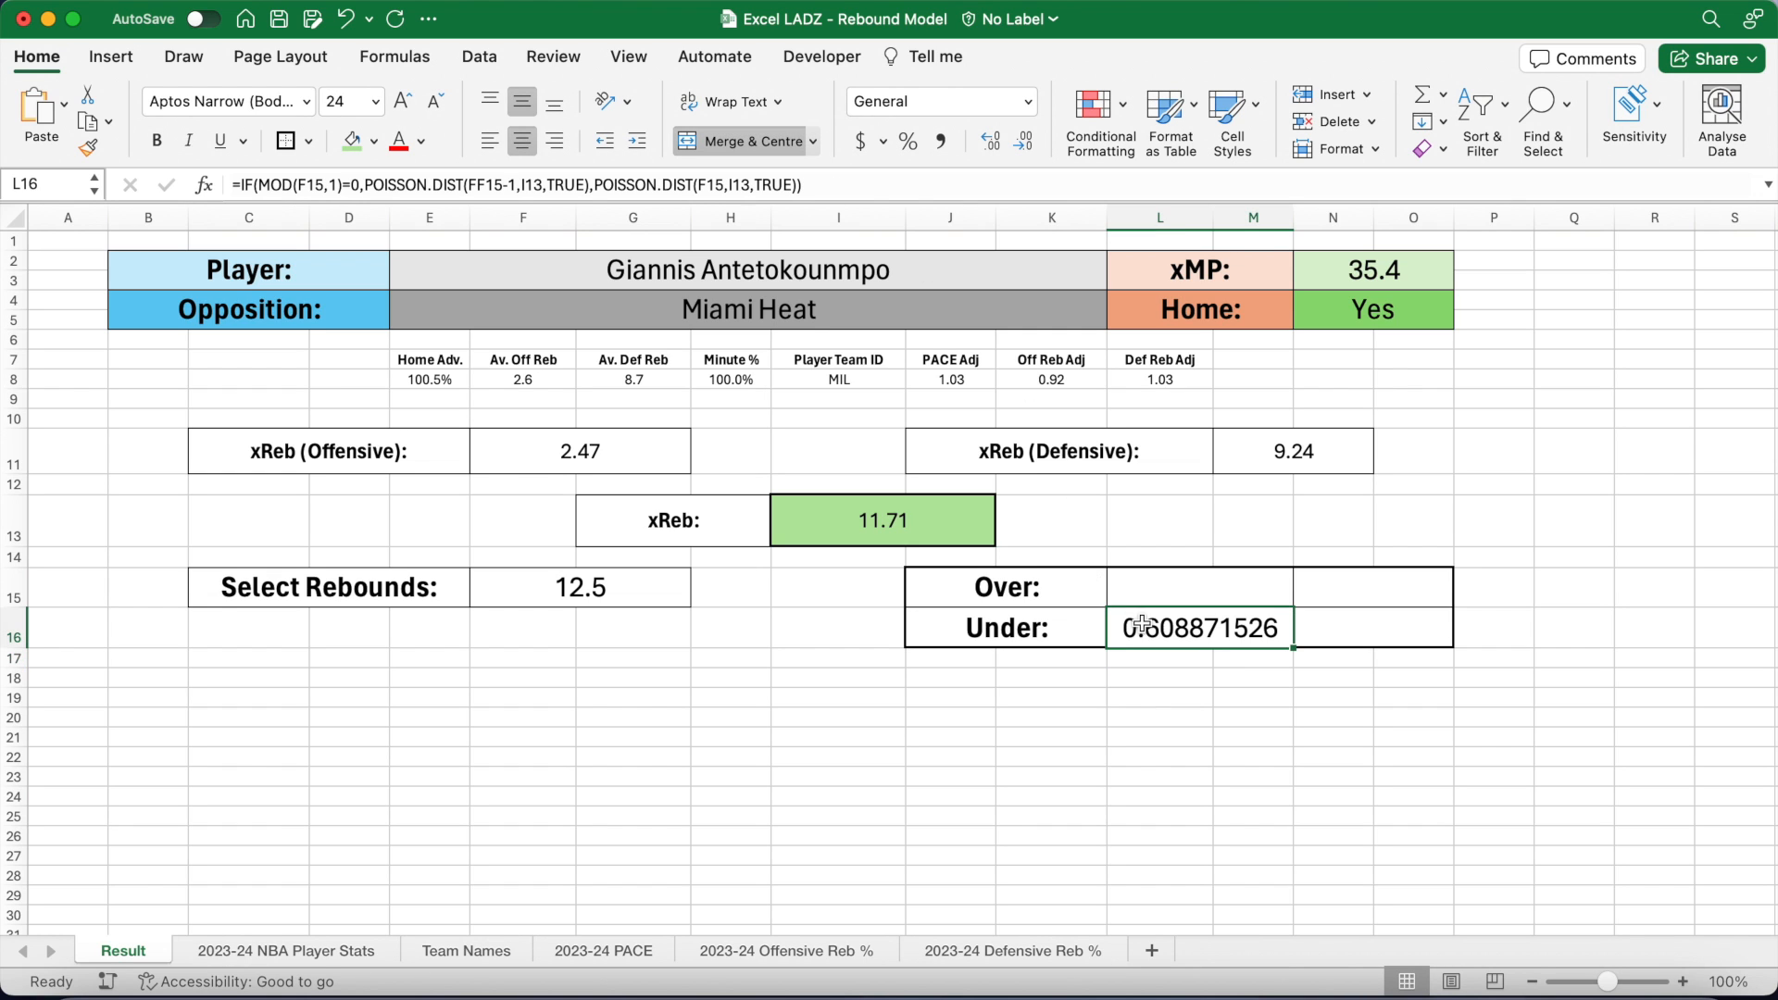
pyautogui.click(913, 140)
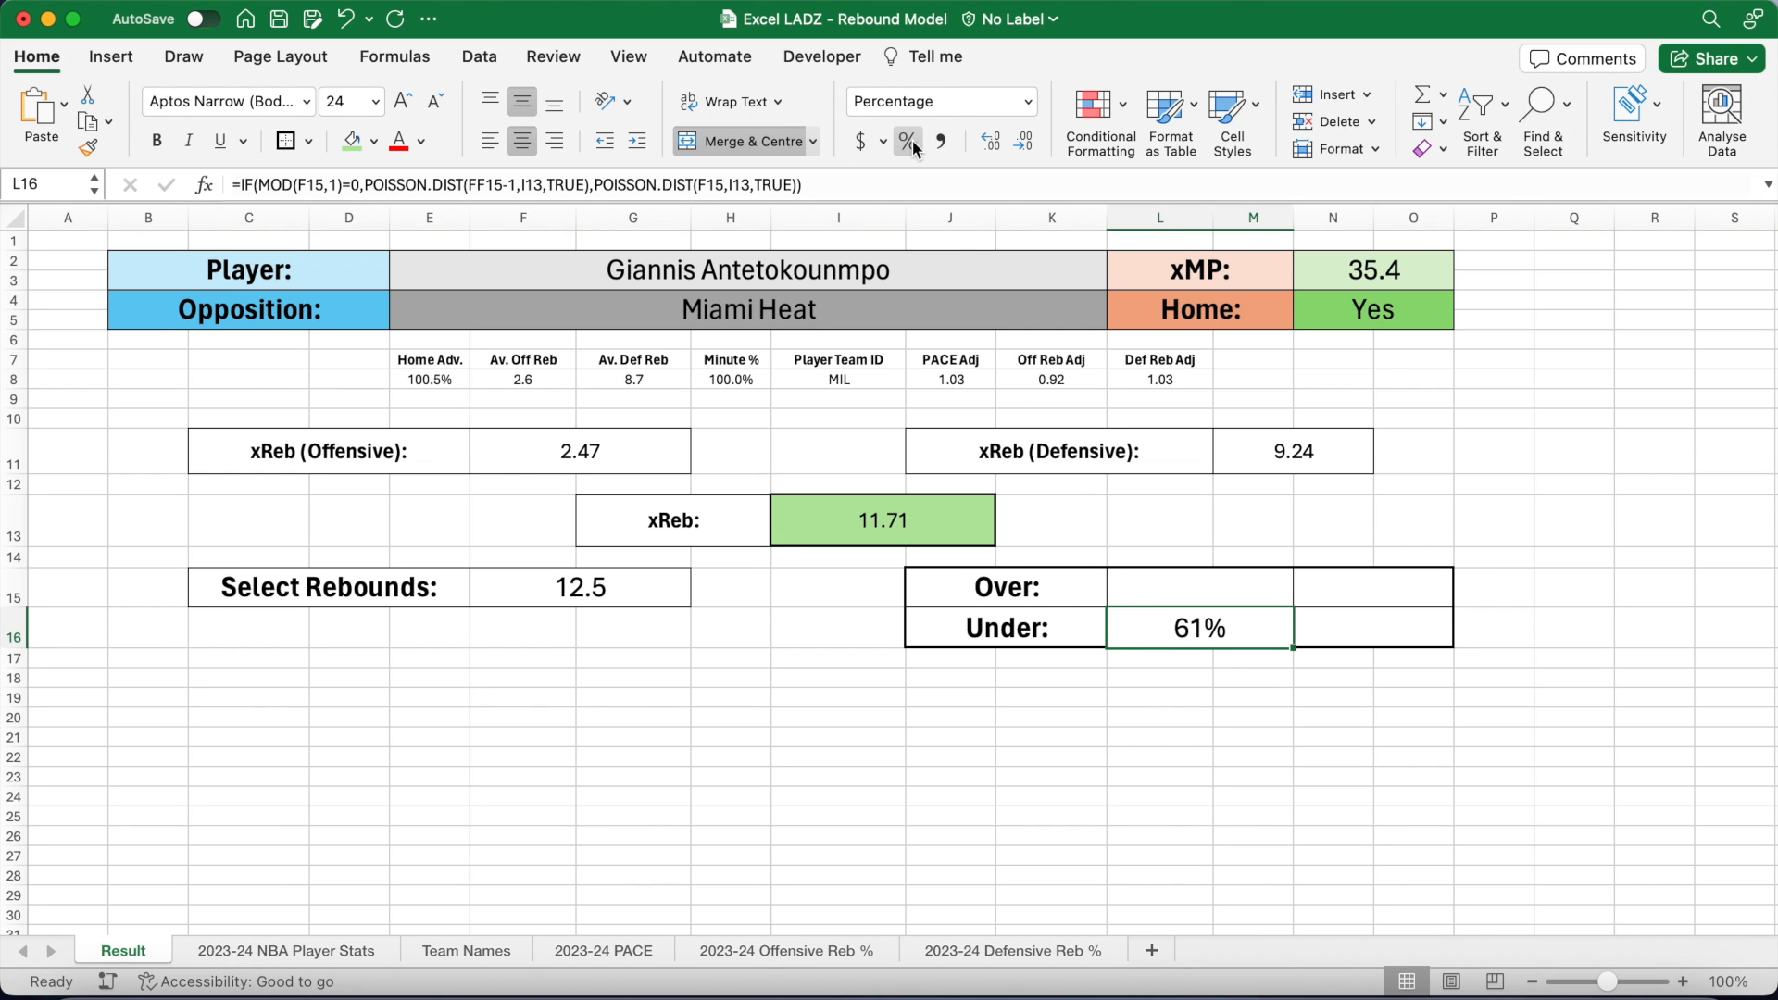
pyautogui.click(993, 141)
pyautogui.click(992, 142)
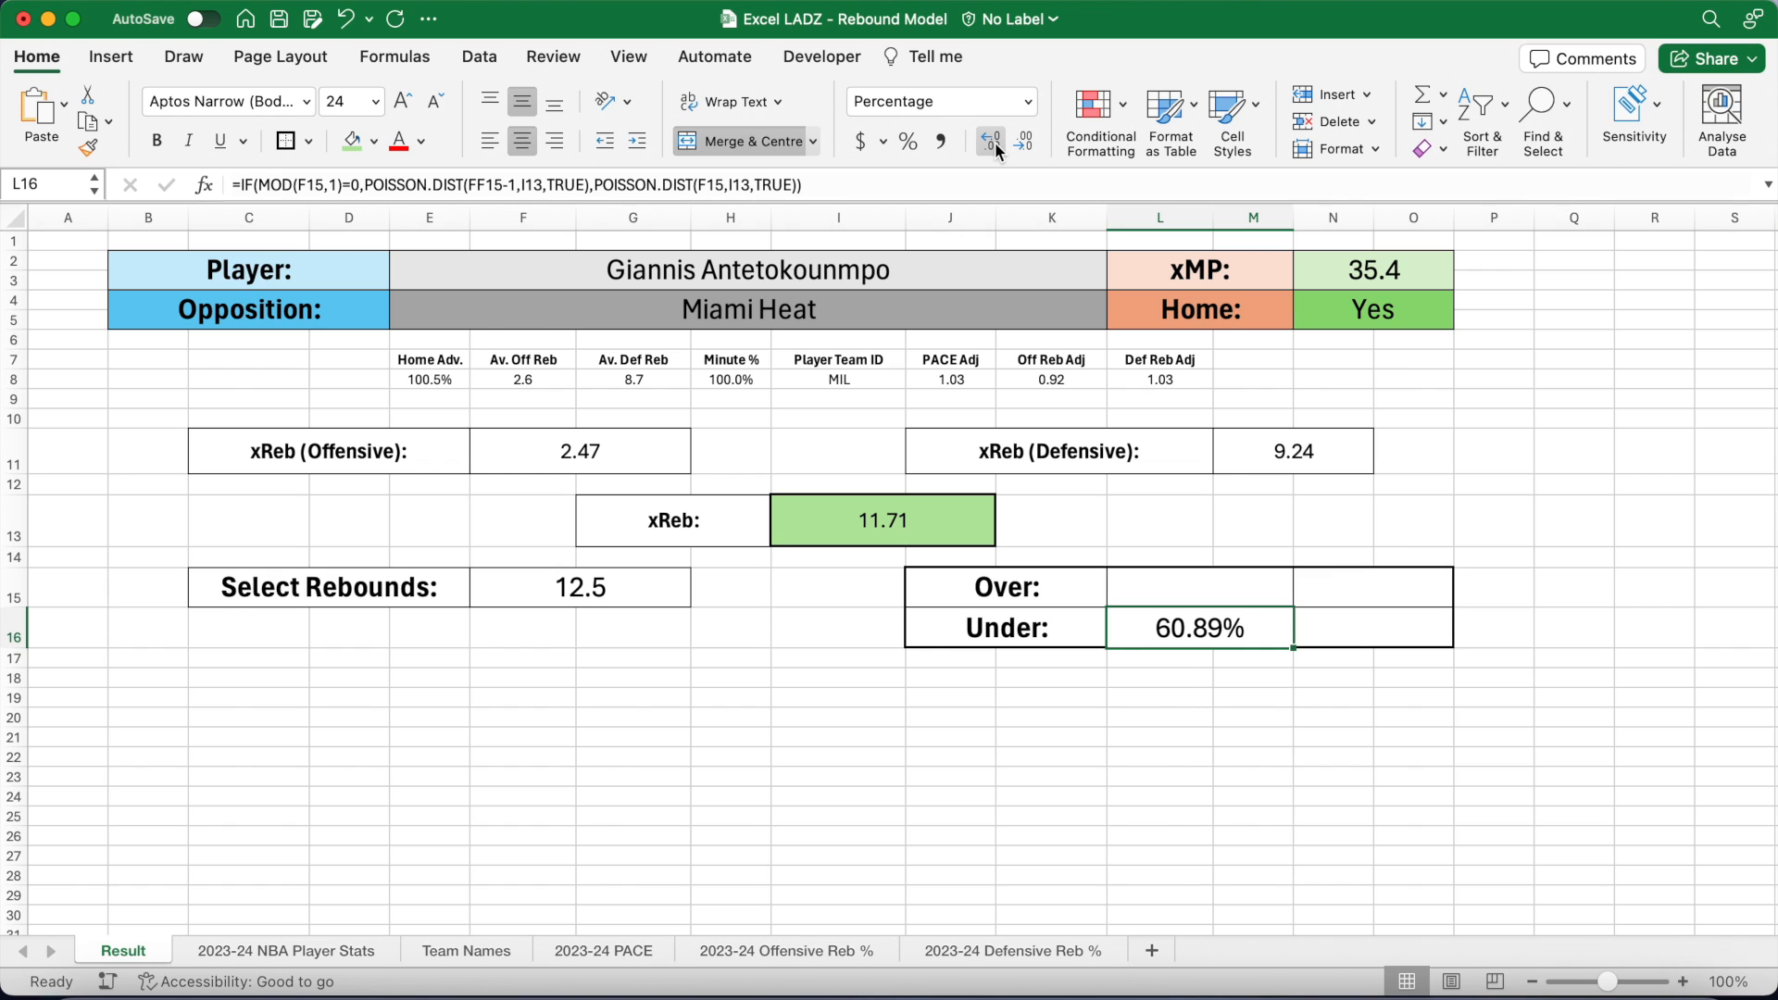
# Step: Set the Over probability in L15 to one minus the Under probability
pyautogui.click(1204, 581)
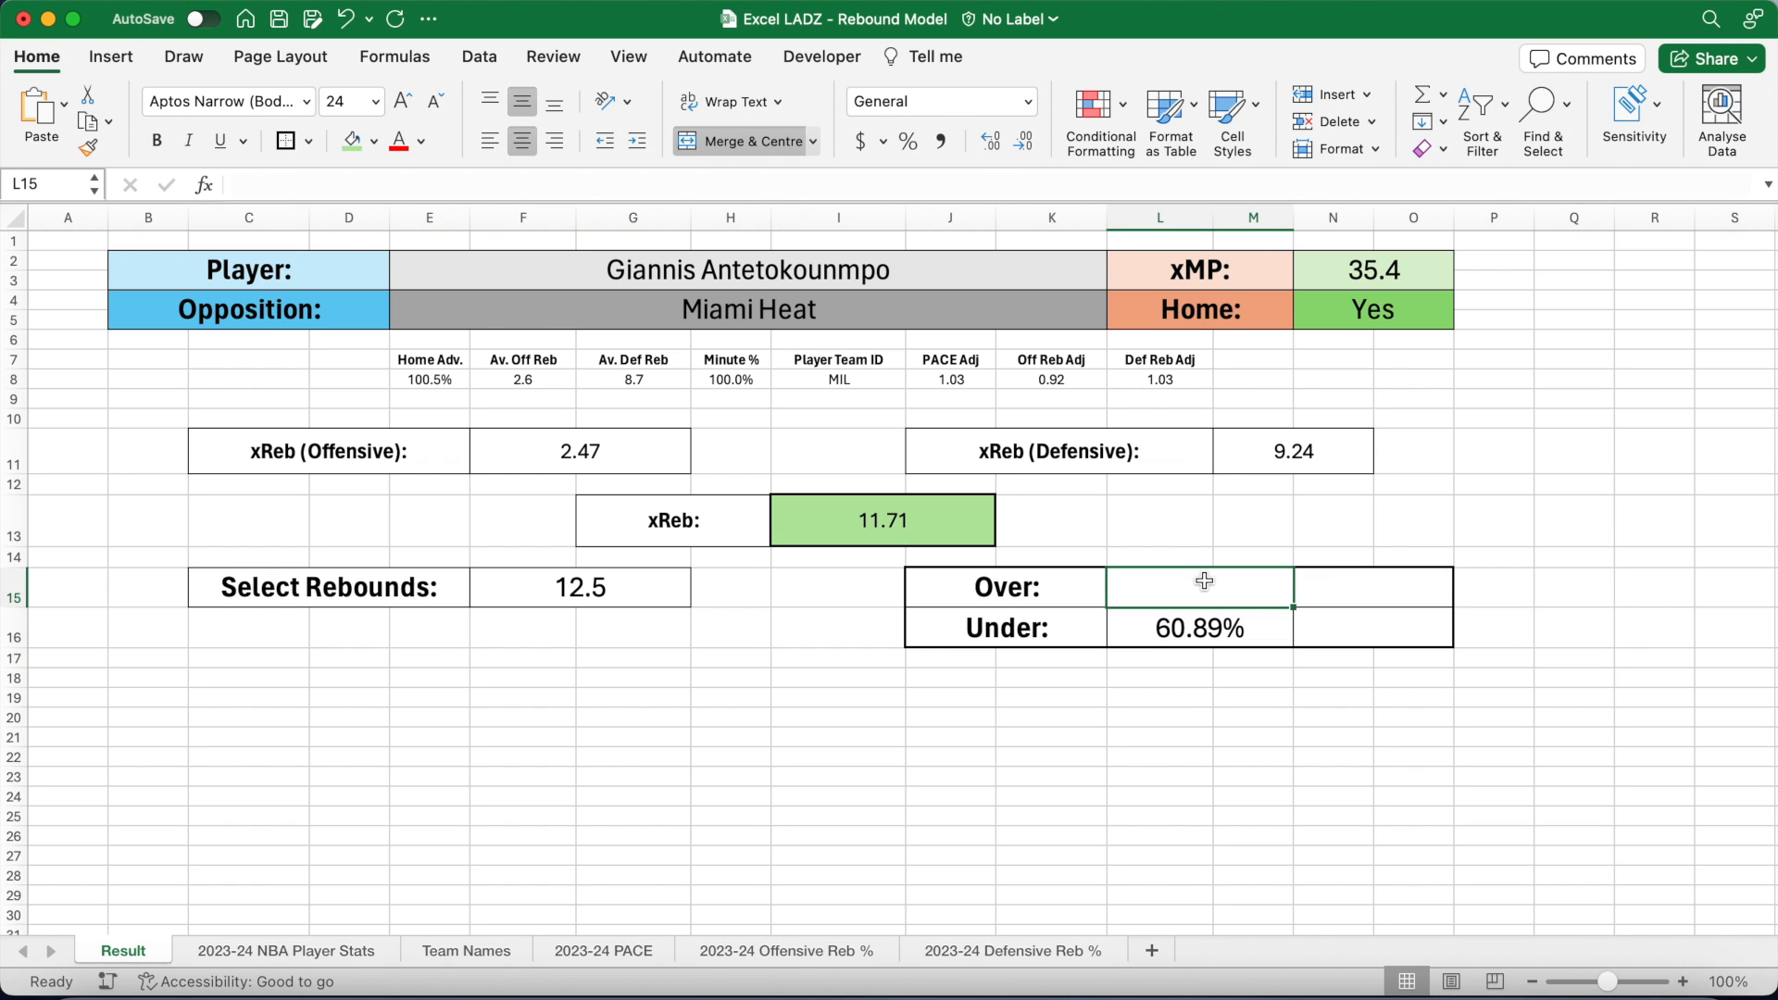
pyautogui.write('=1-')
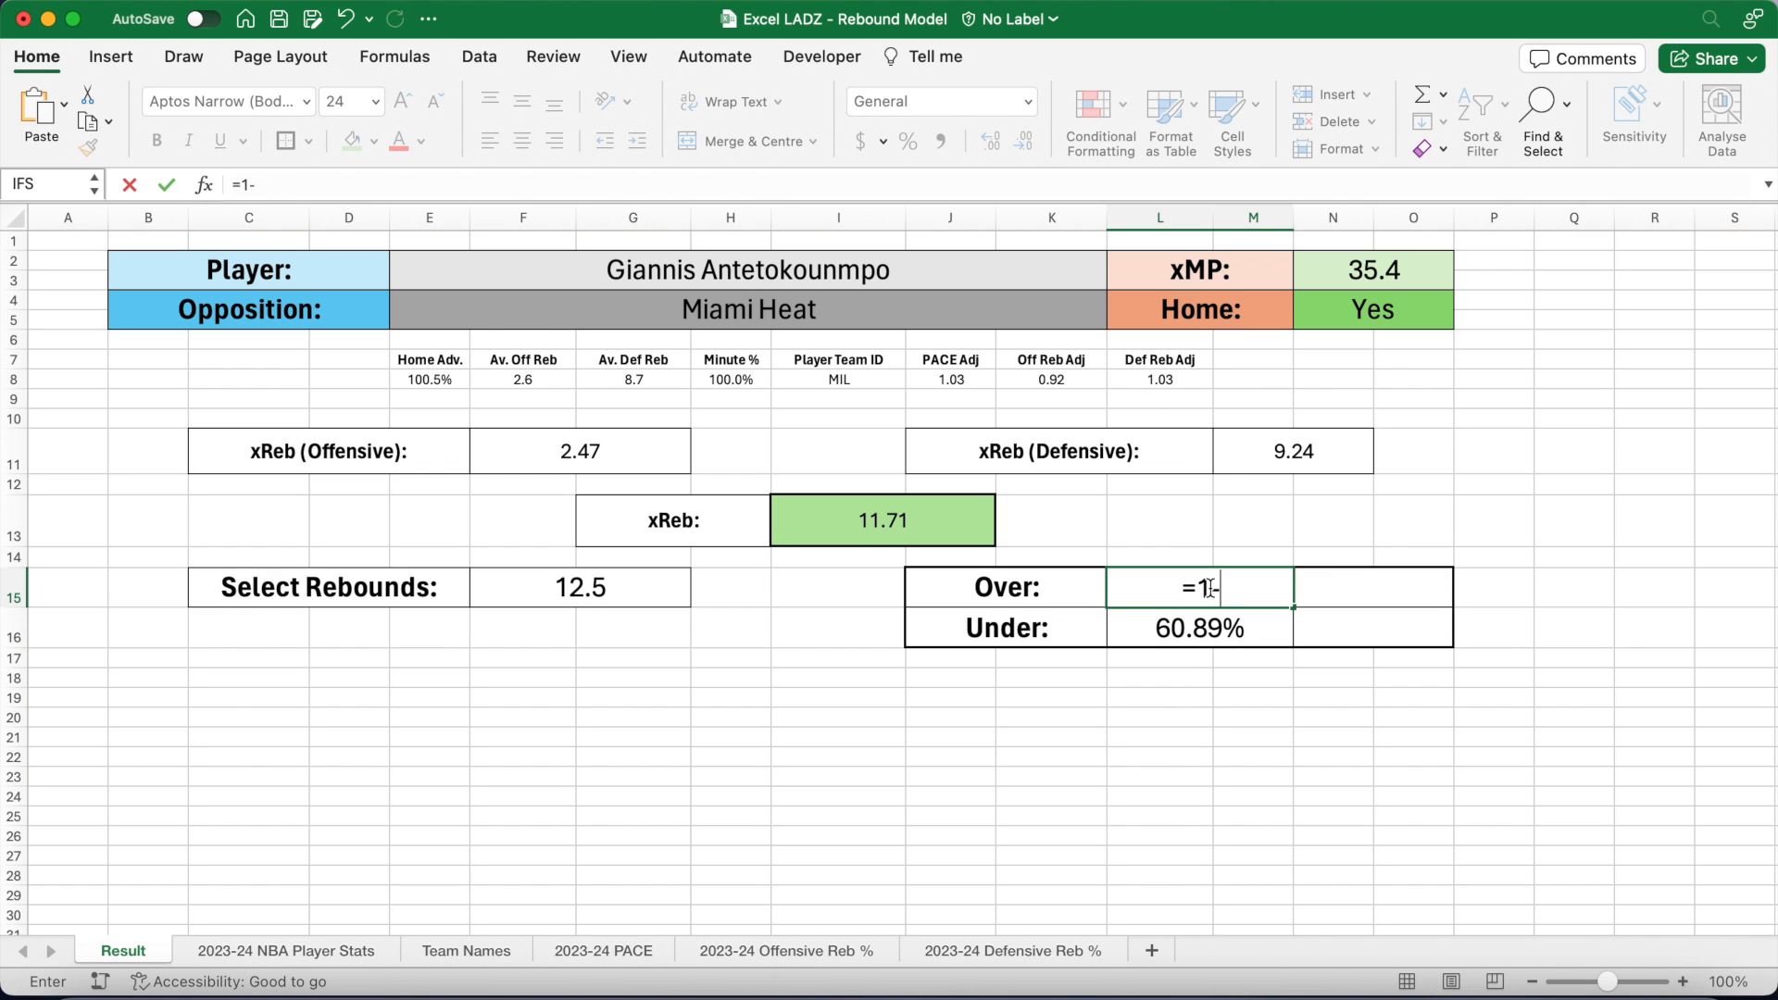
pyautogui.click(1213, 634)
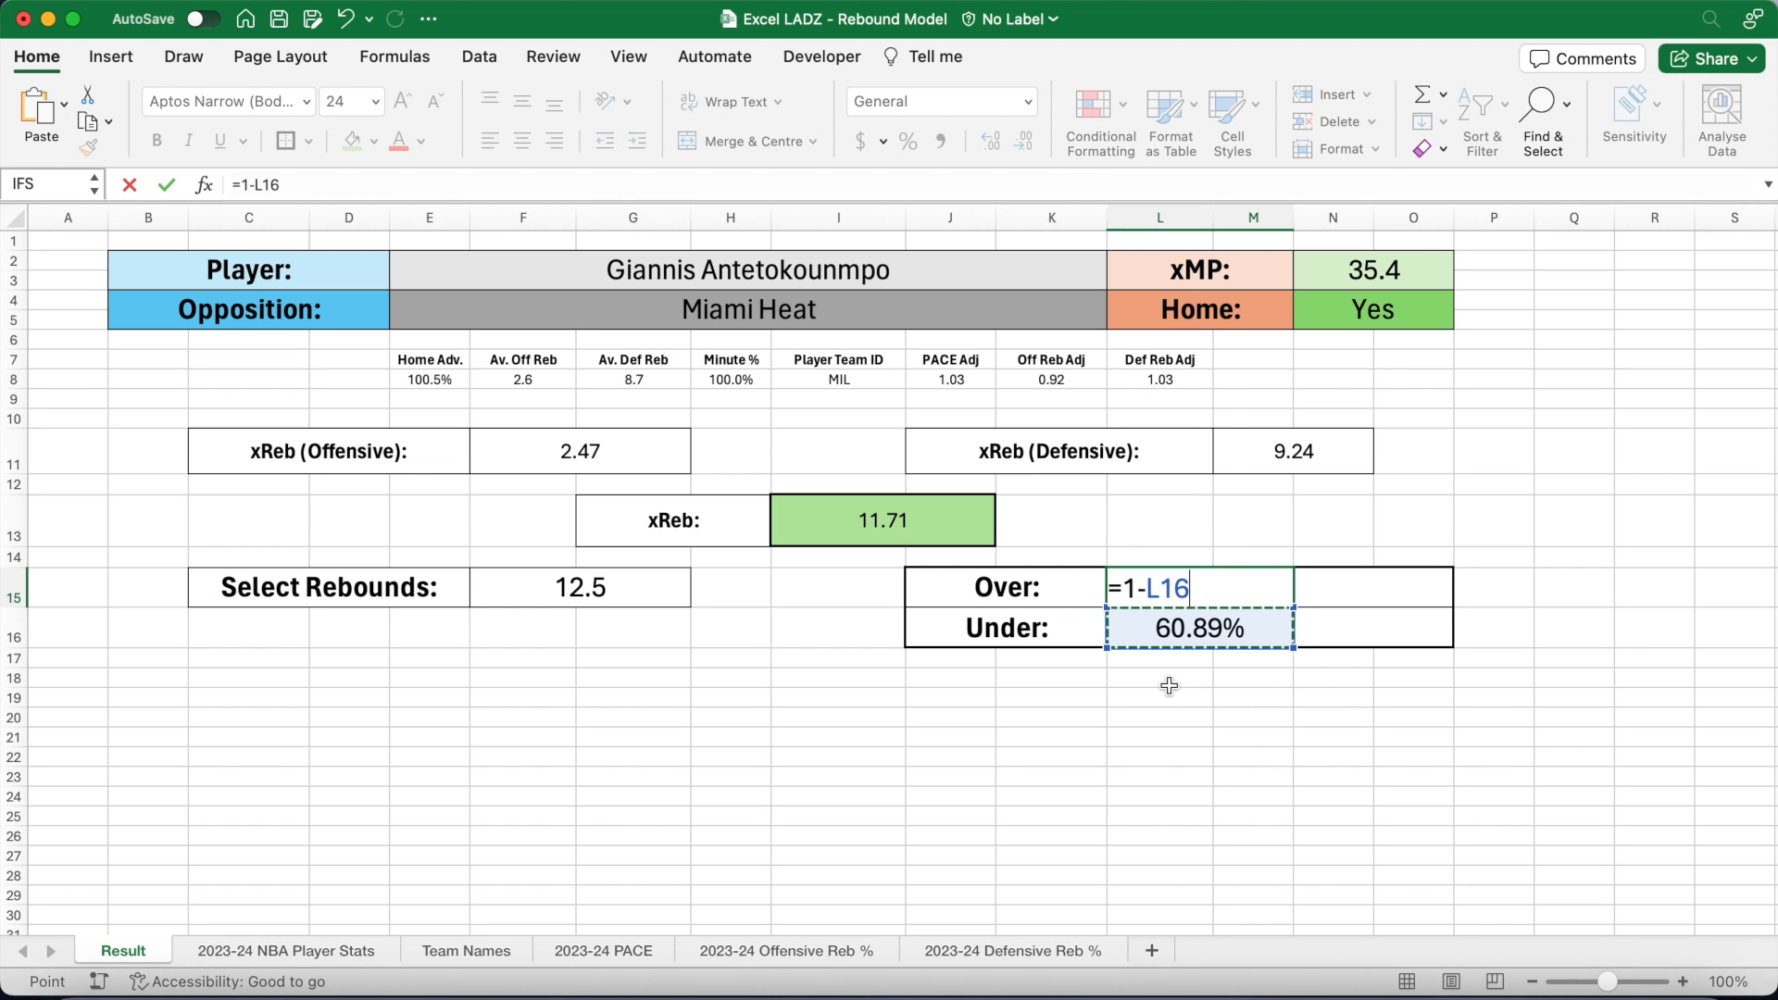
pyautogui.press('Return')
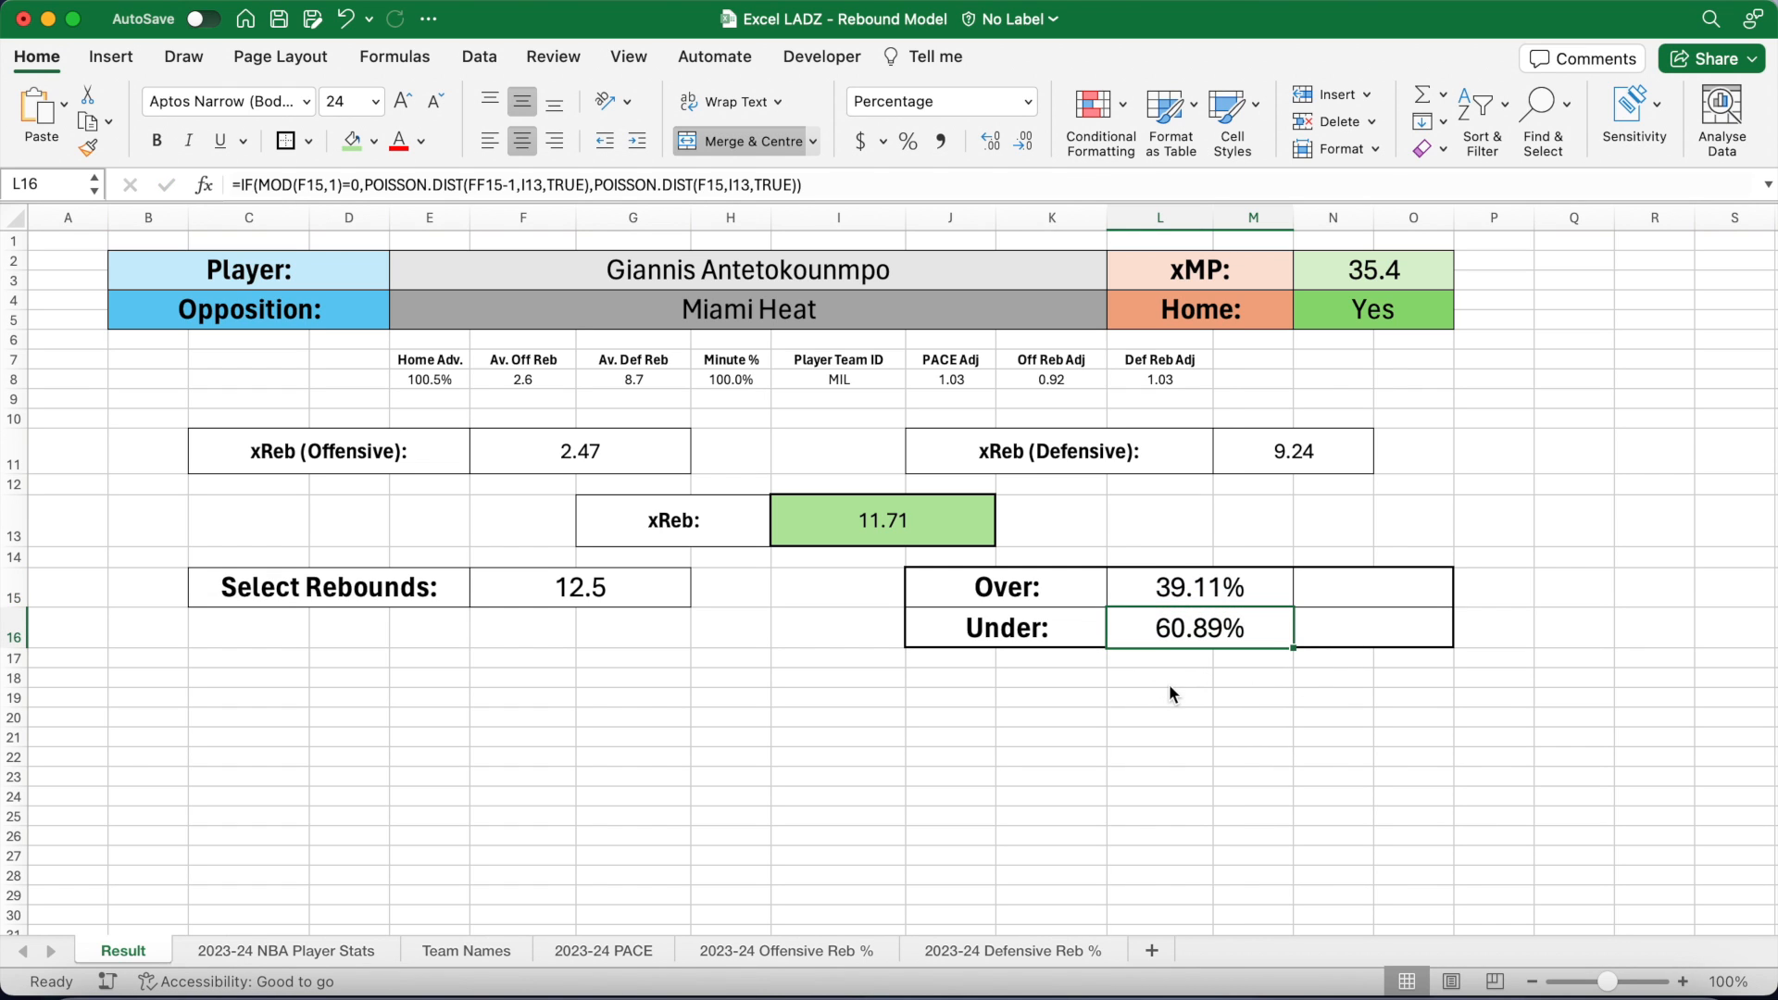
# Step: Compute implied odds as 1/Over and 1/Under in N15:N16, formatted as currency
pyautogui.click(1376, 592)
pyautogui.write('=1/')
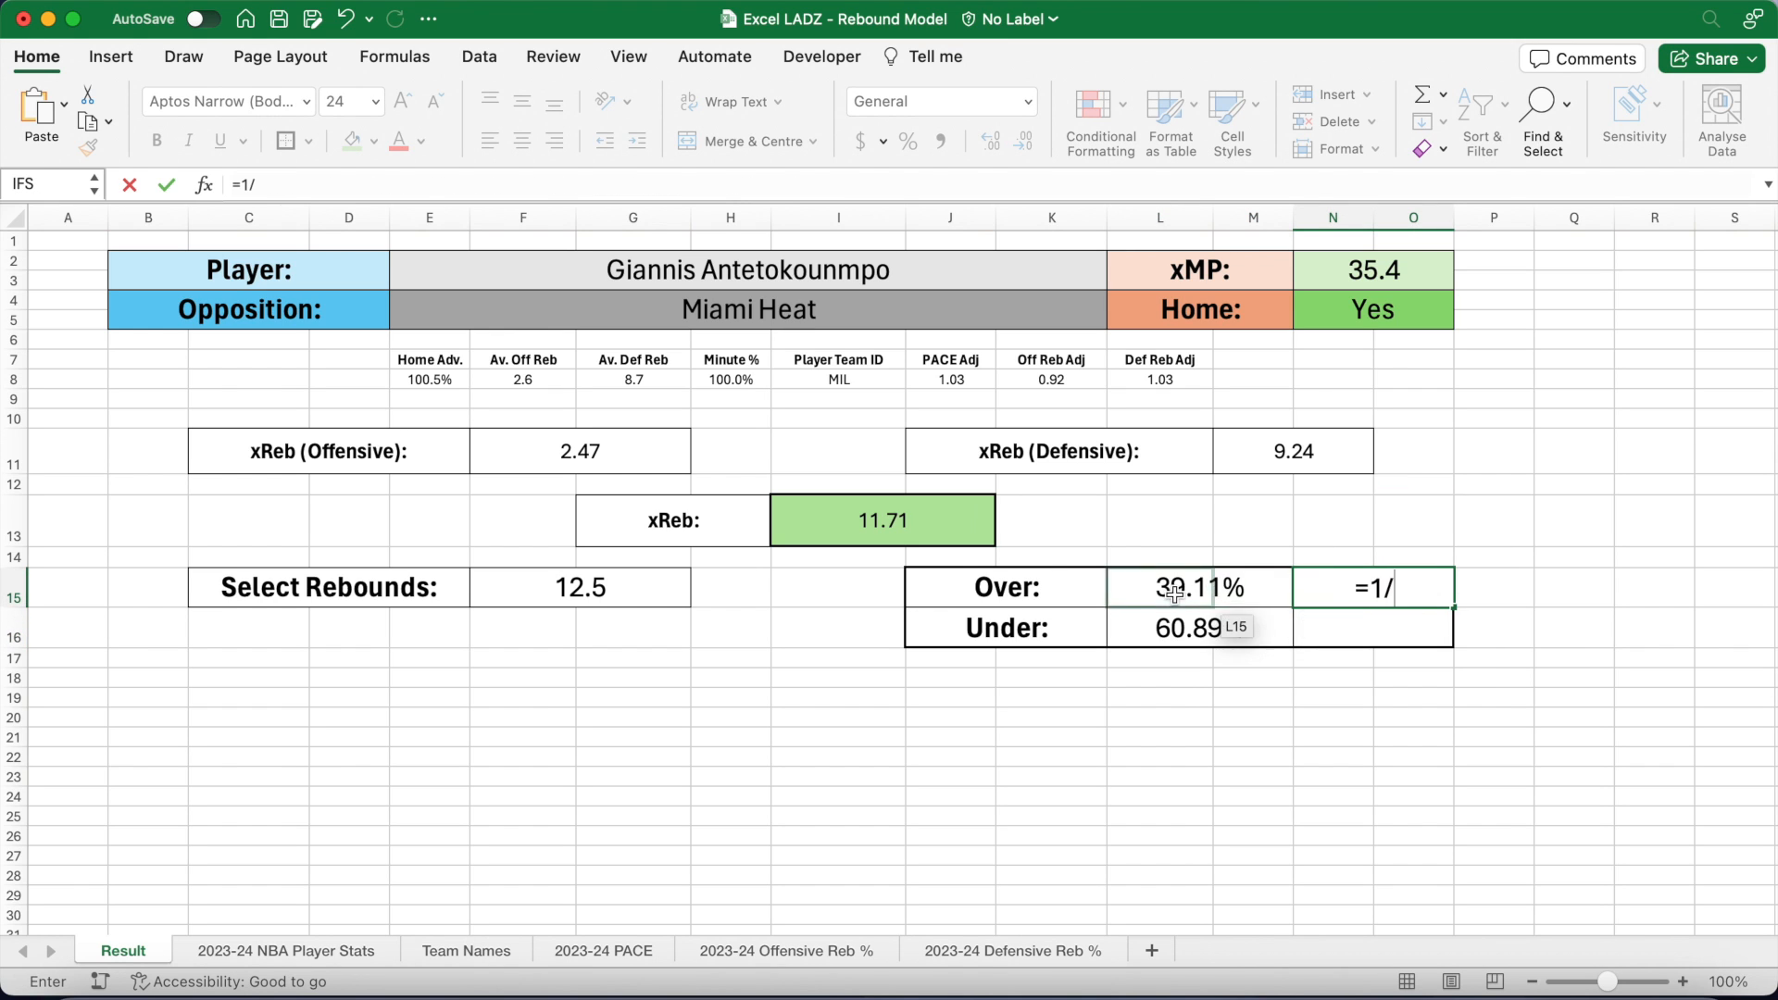
pyautogui.click(1159, 589)
pyautogui.press('Return')
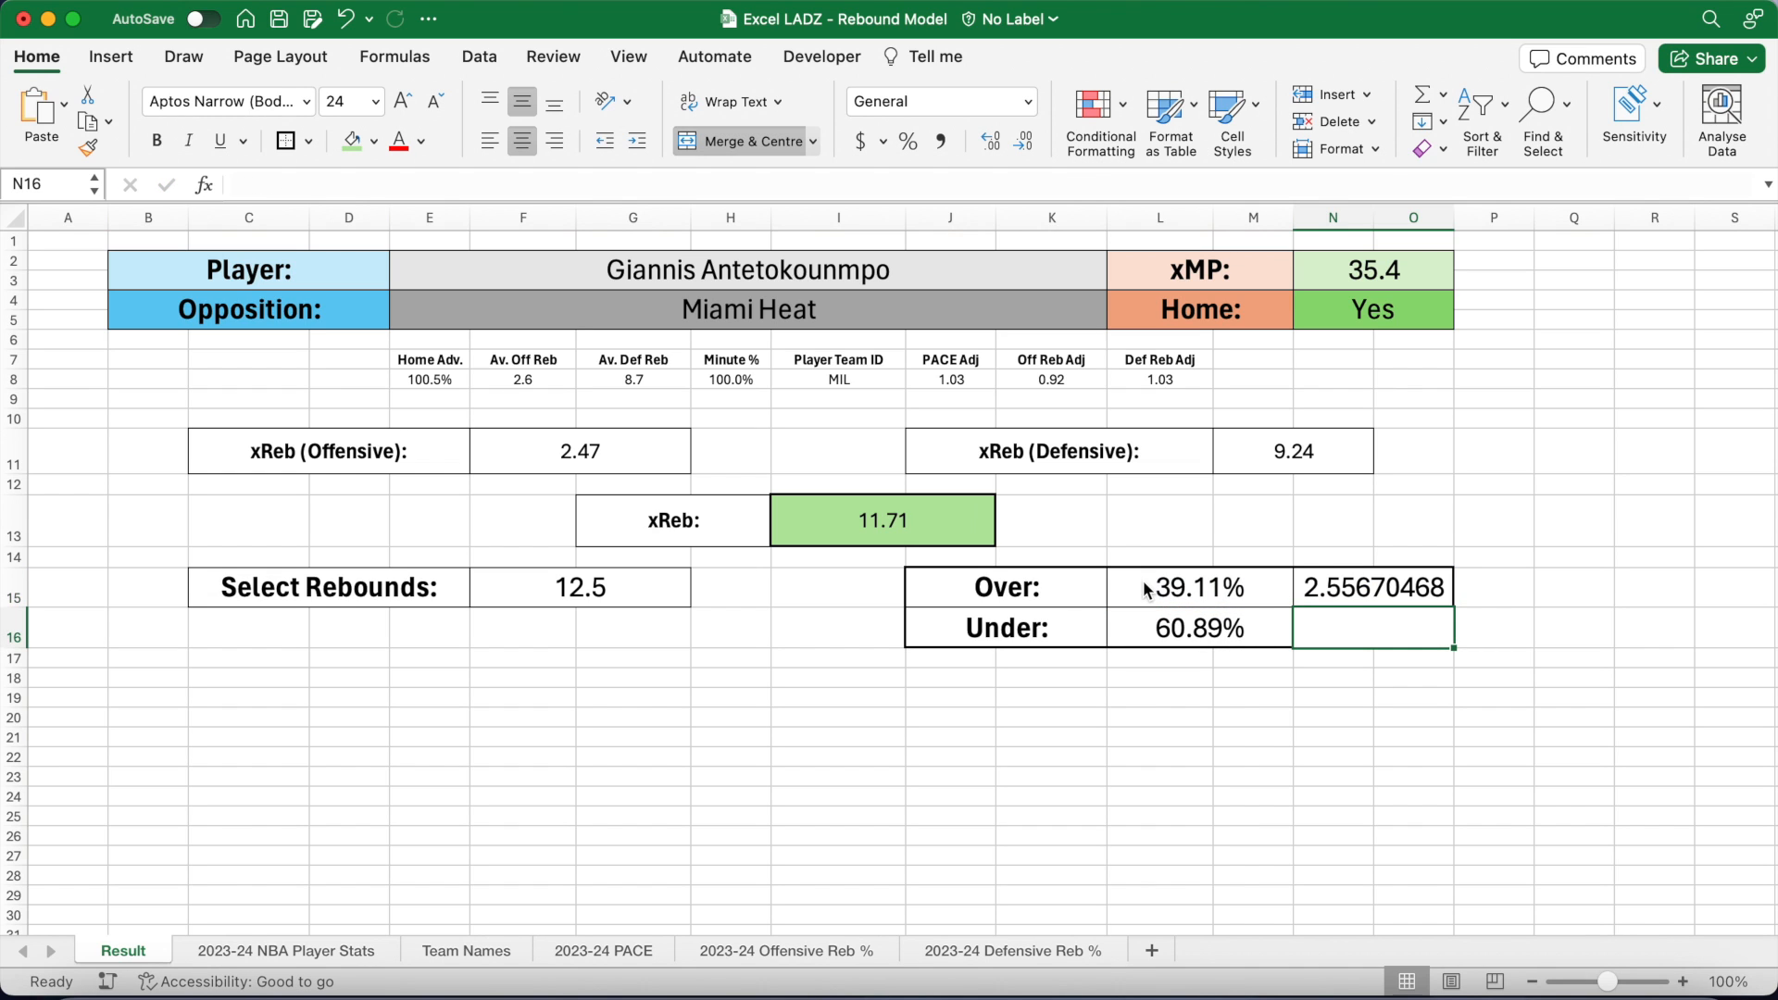
pyautogui.write('=')
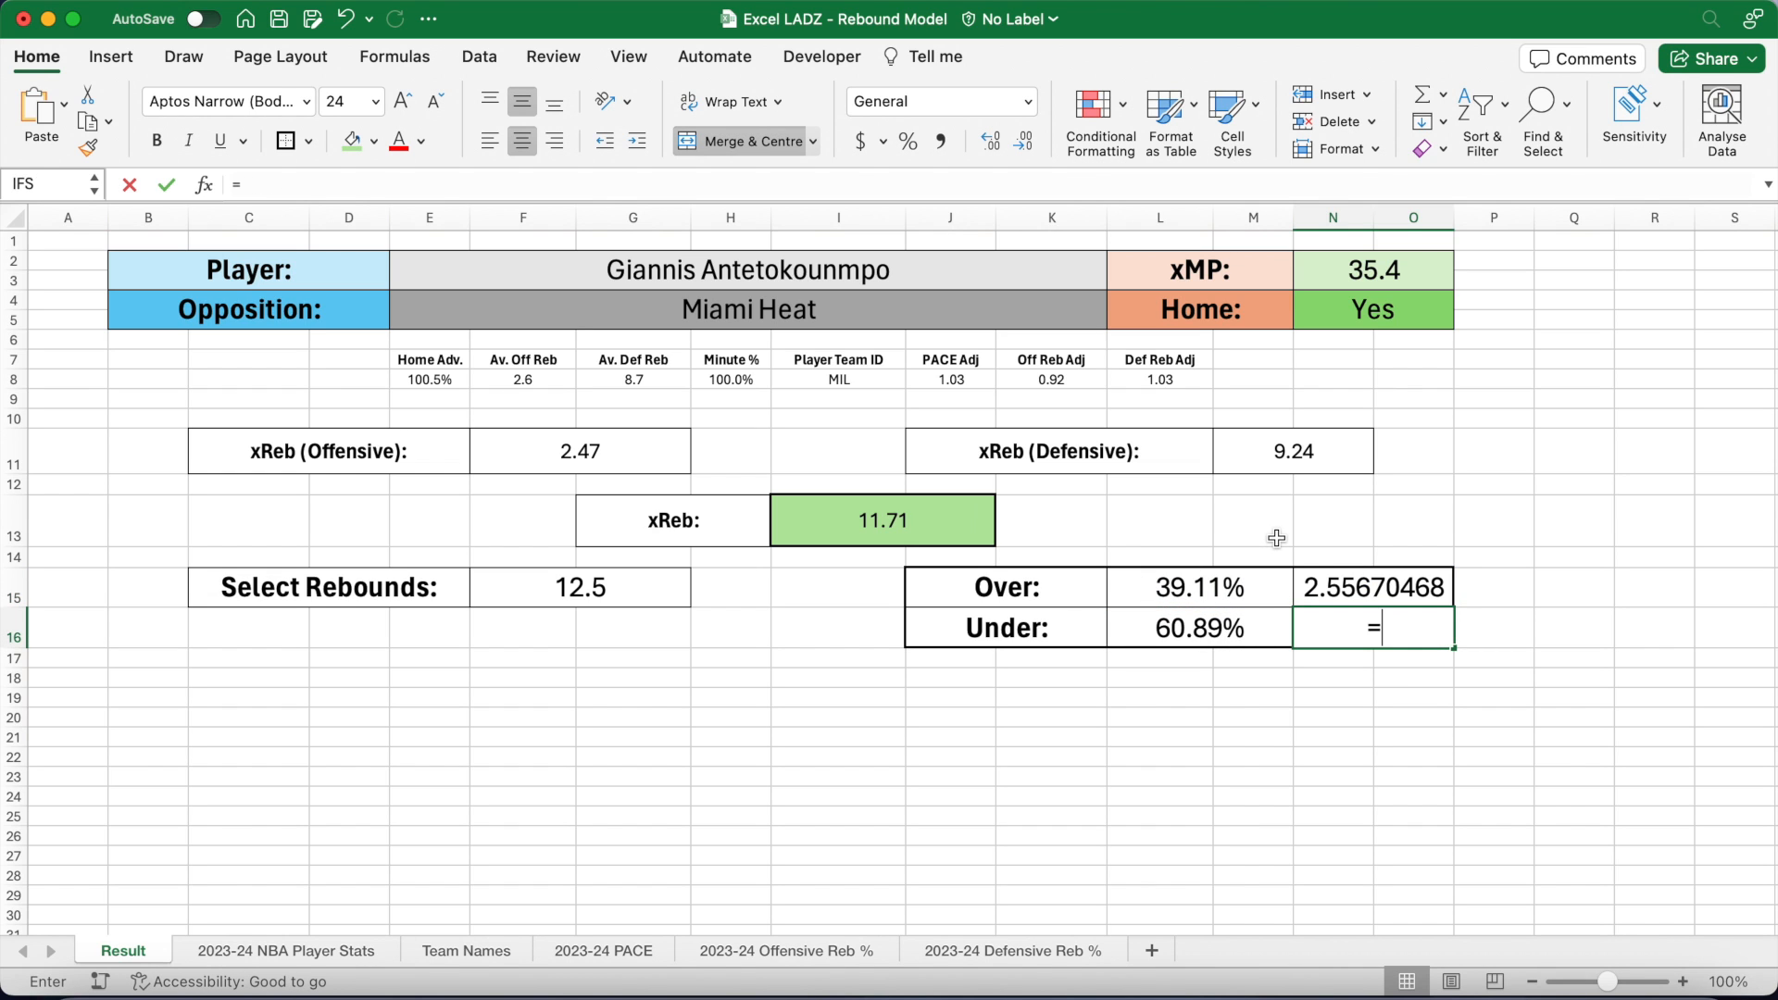
pyautogui.write('1/')
pyautogui.click(1149, 623)
pyautogui.press('Return')
pyautogui.moveTo(1368, 586); pyautogui.dragTo(1357, 613)
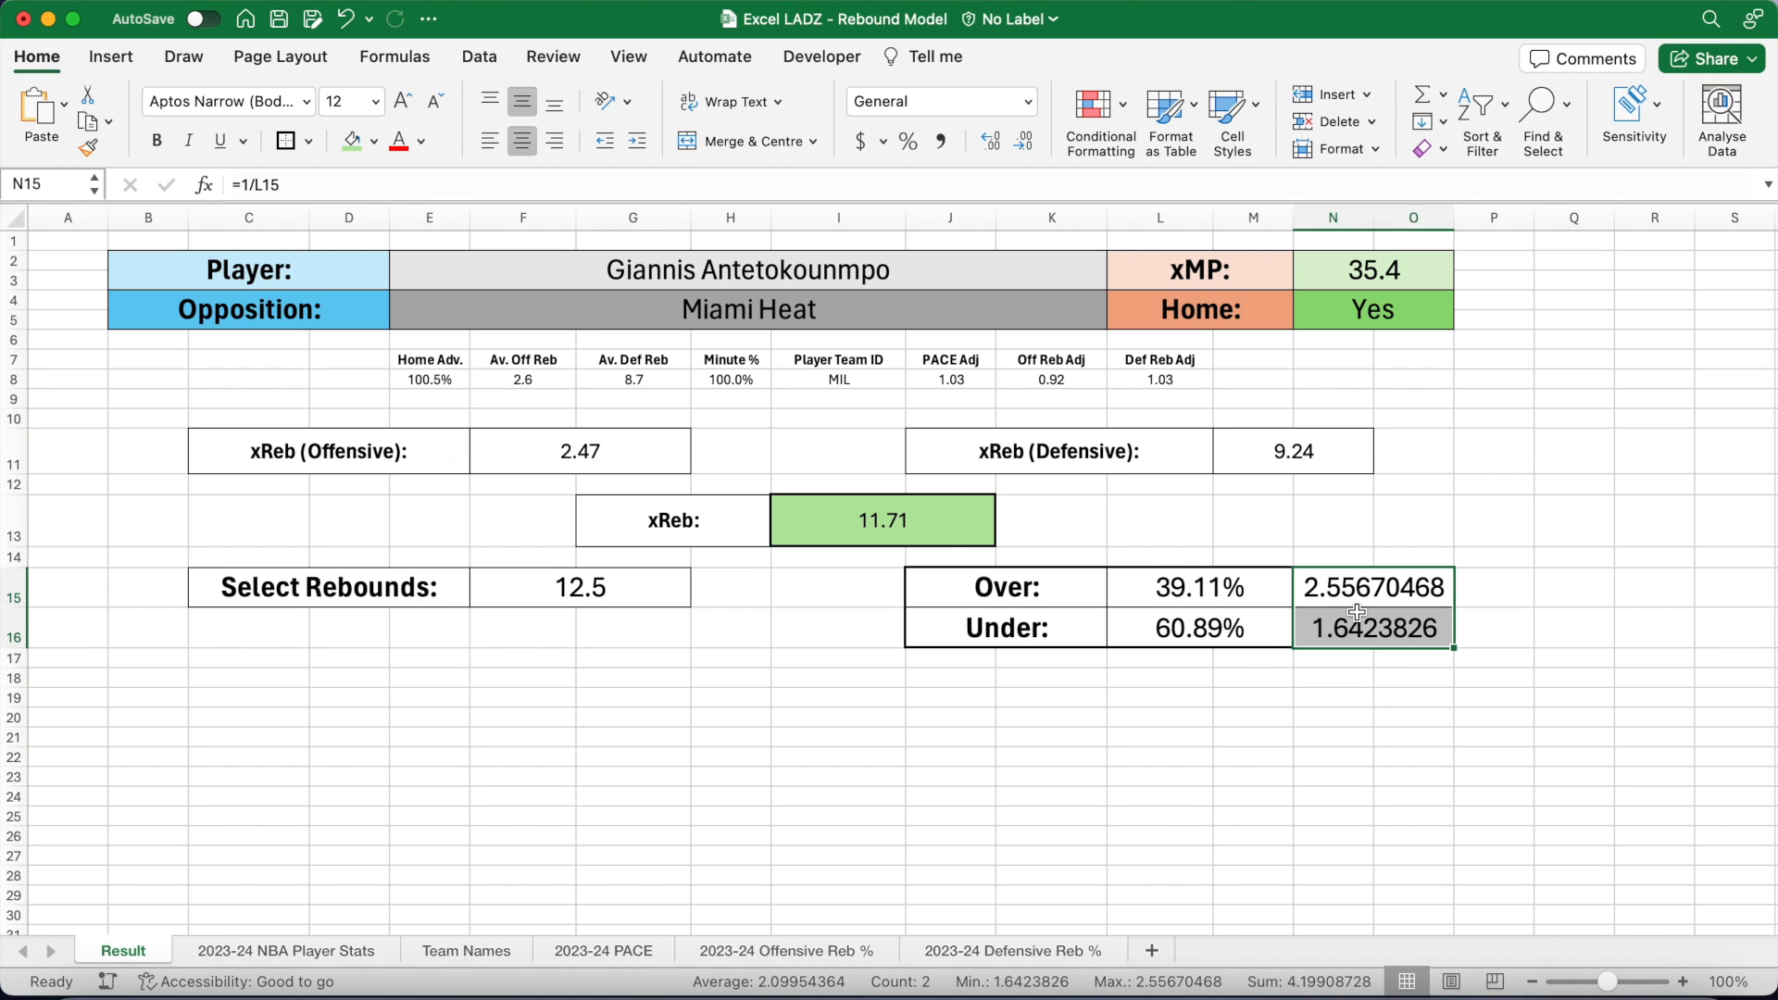
pyautogui.click(1029, 101)
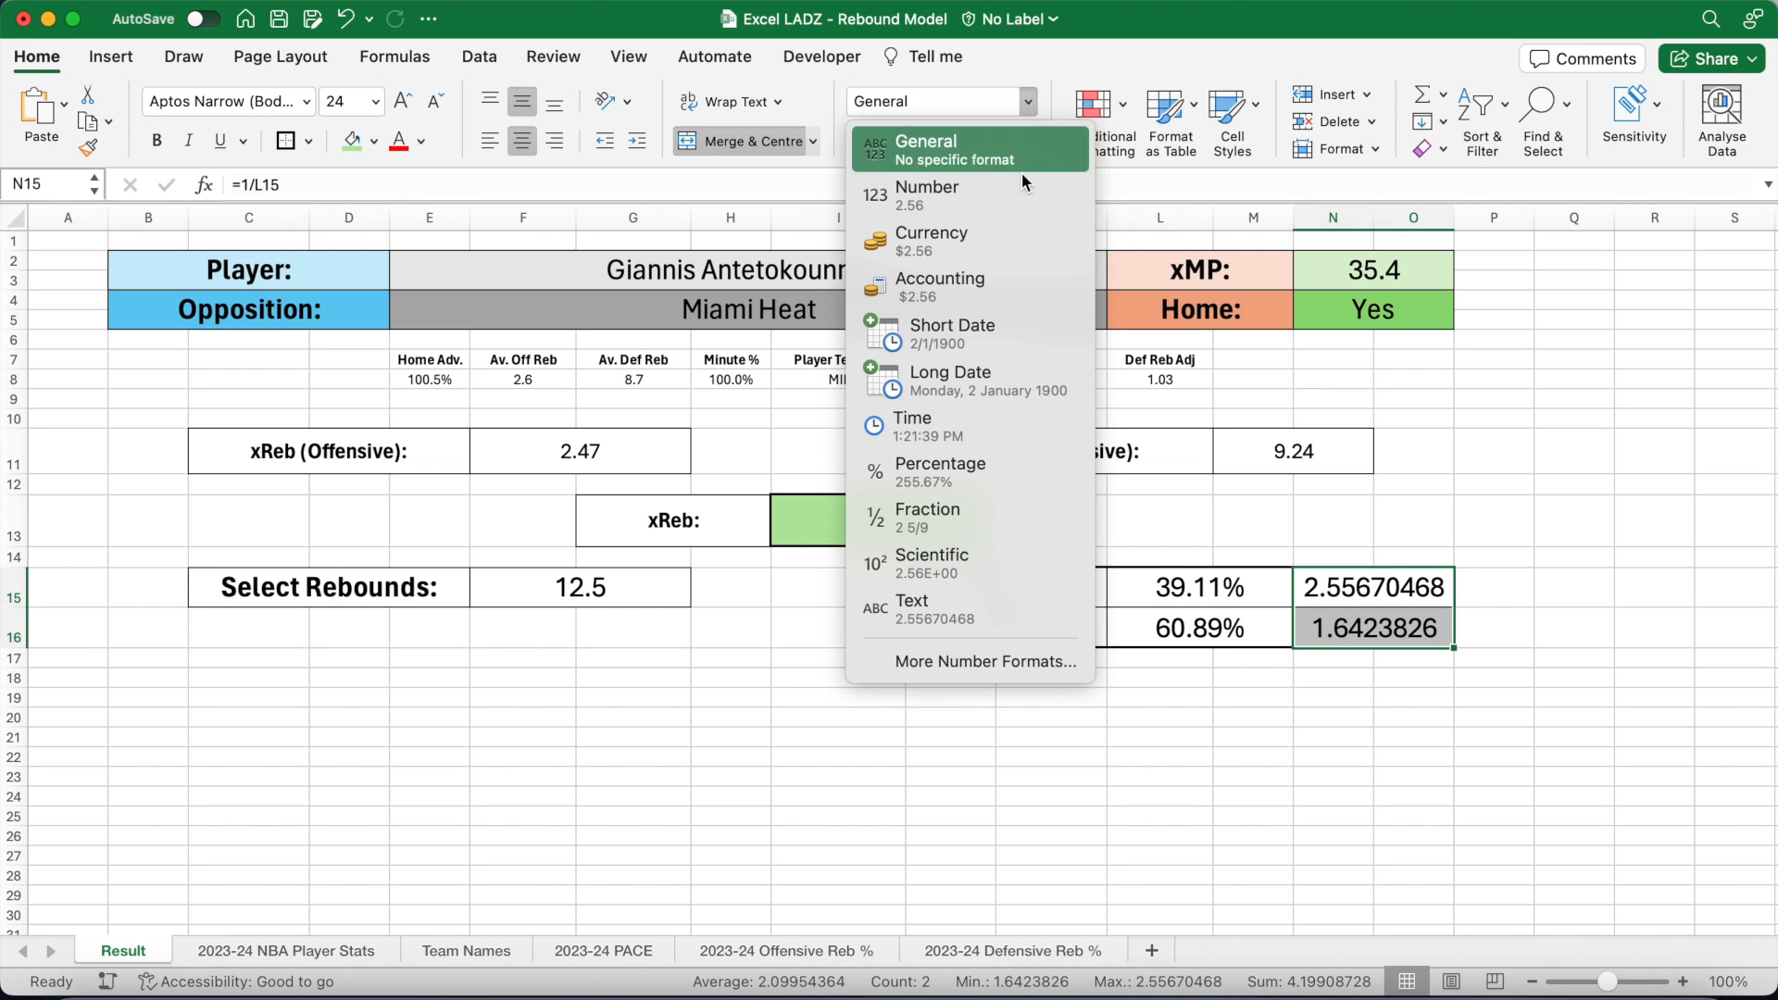
pyautogui.click(1004, 233)
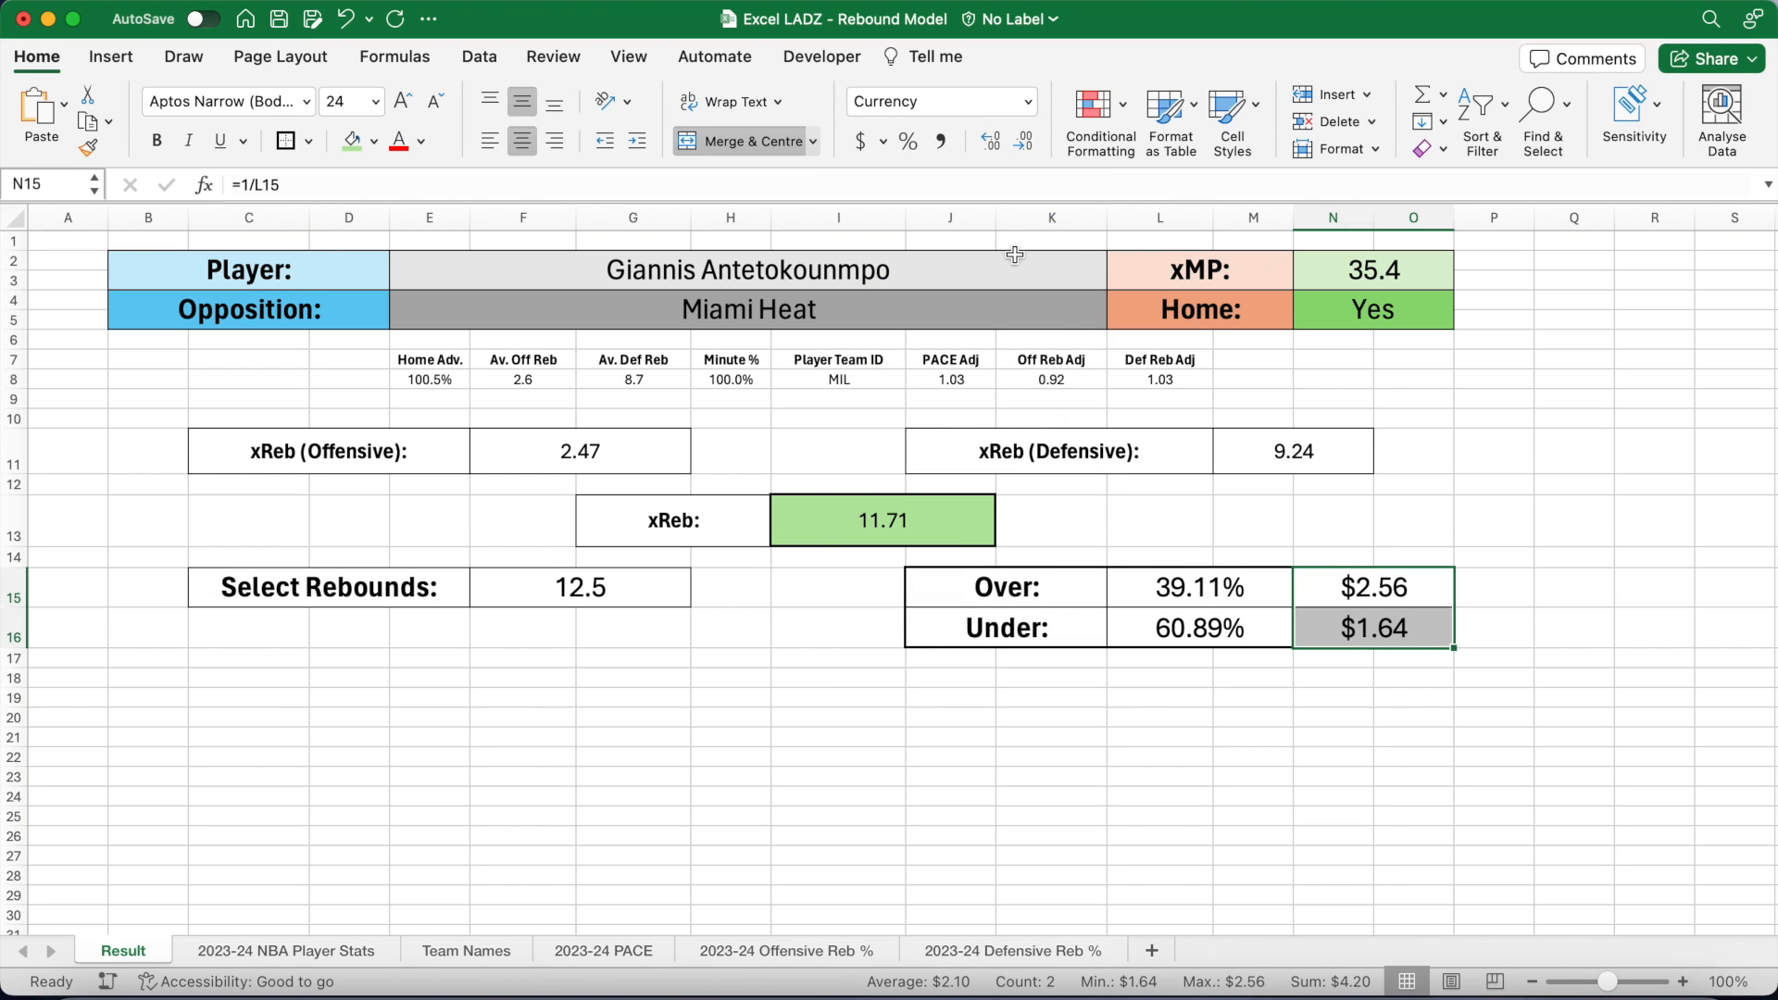
# Step: Apply a green-to-red colour scale to the probabilities and red-to-green to the odds
pyautogui.moveTo(1200, 583); pyautogui.dragTo(1200, 626)
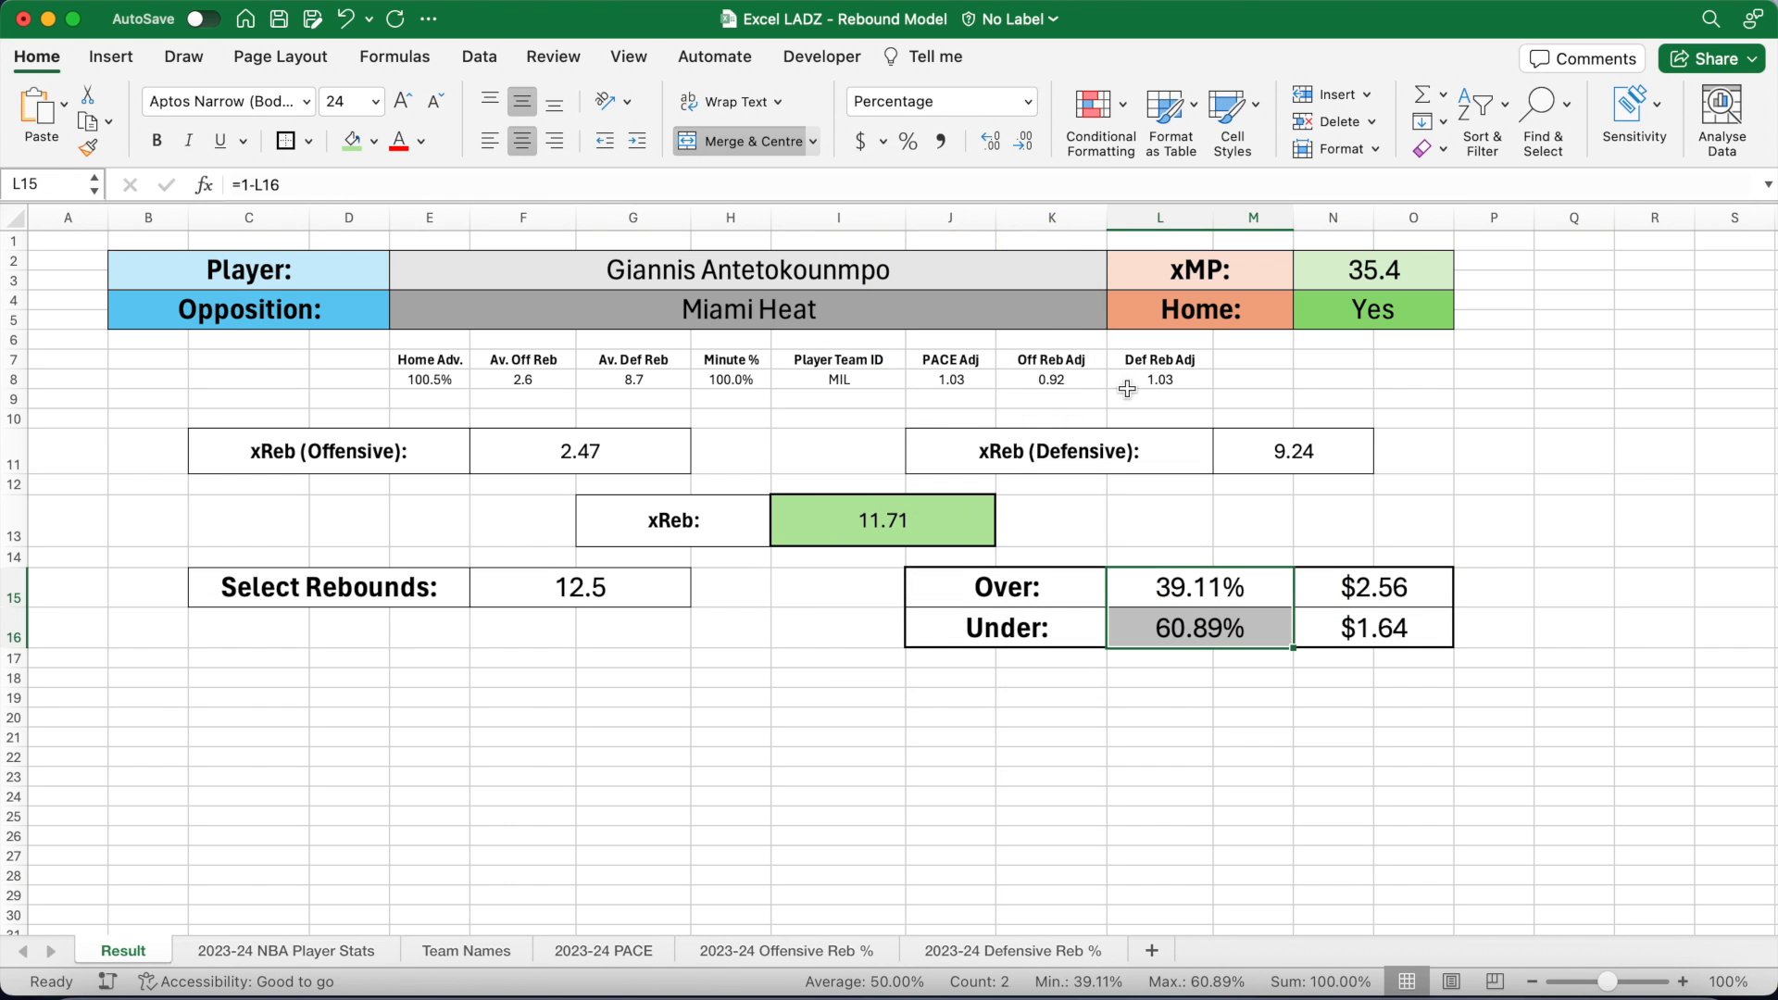
pyautogui.click(1095, 106)
pyautogui.moveTo(1194, 255)
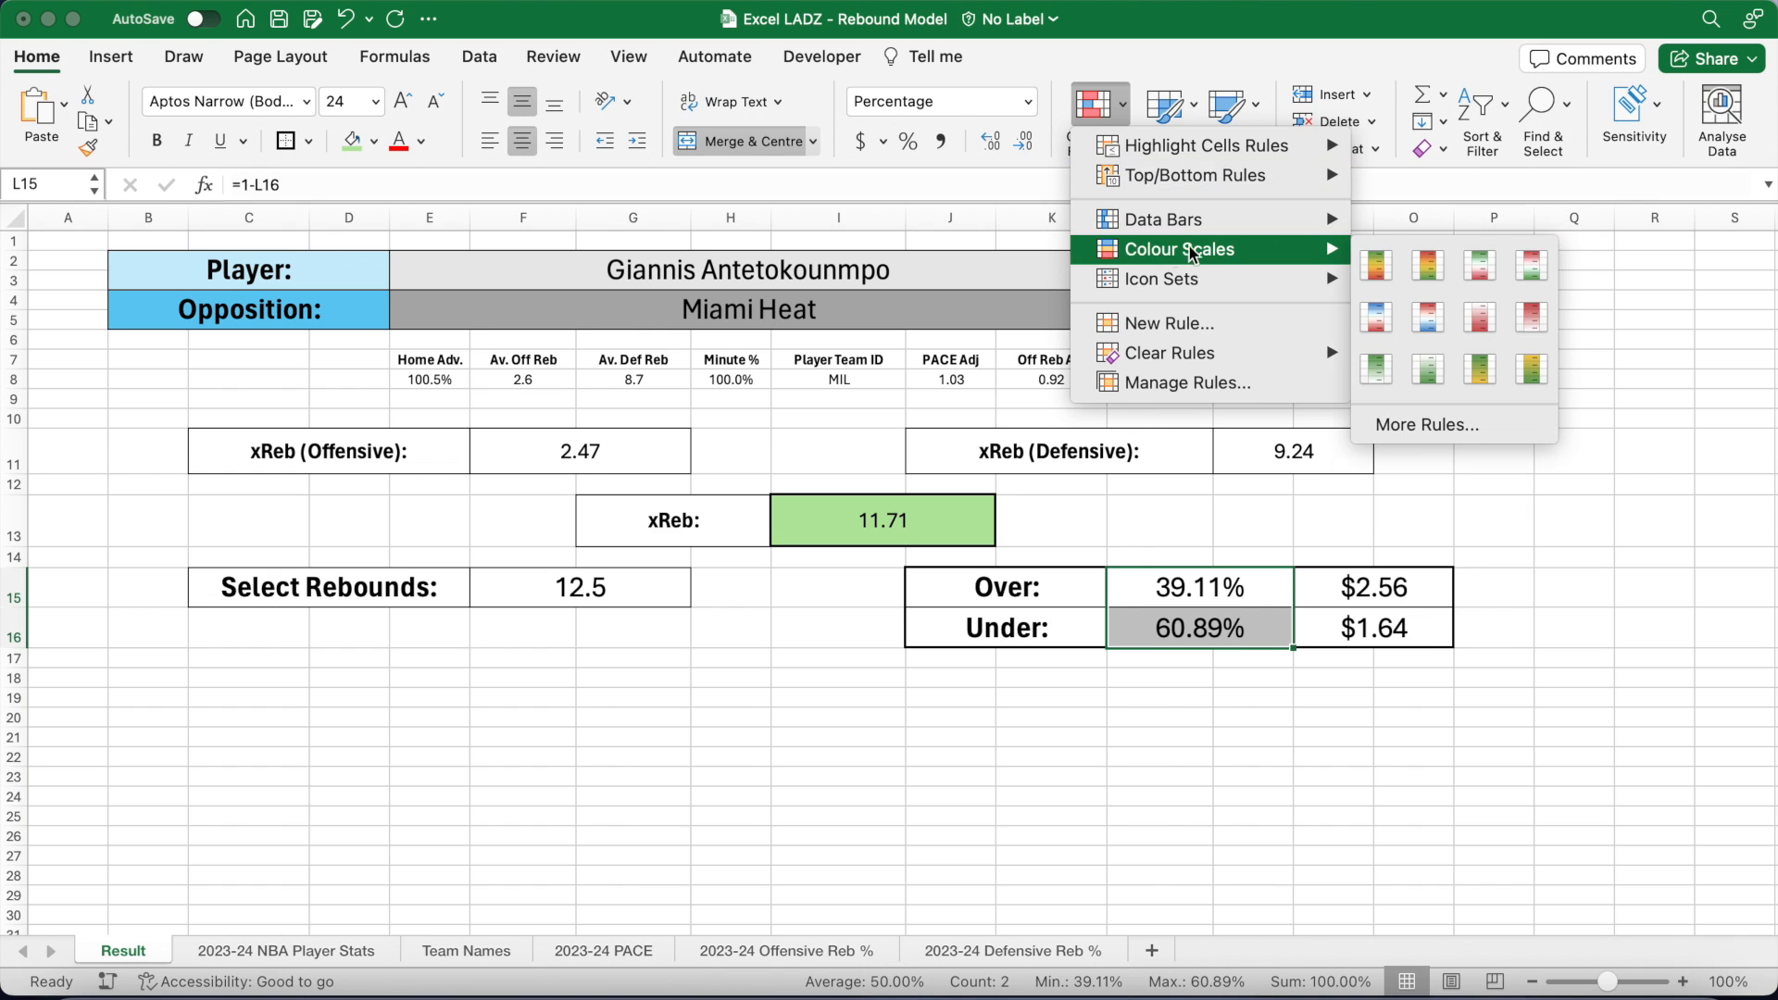
pyautogui.click(1371, 266)
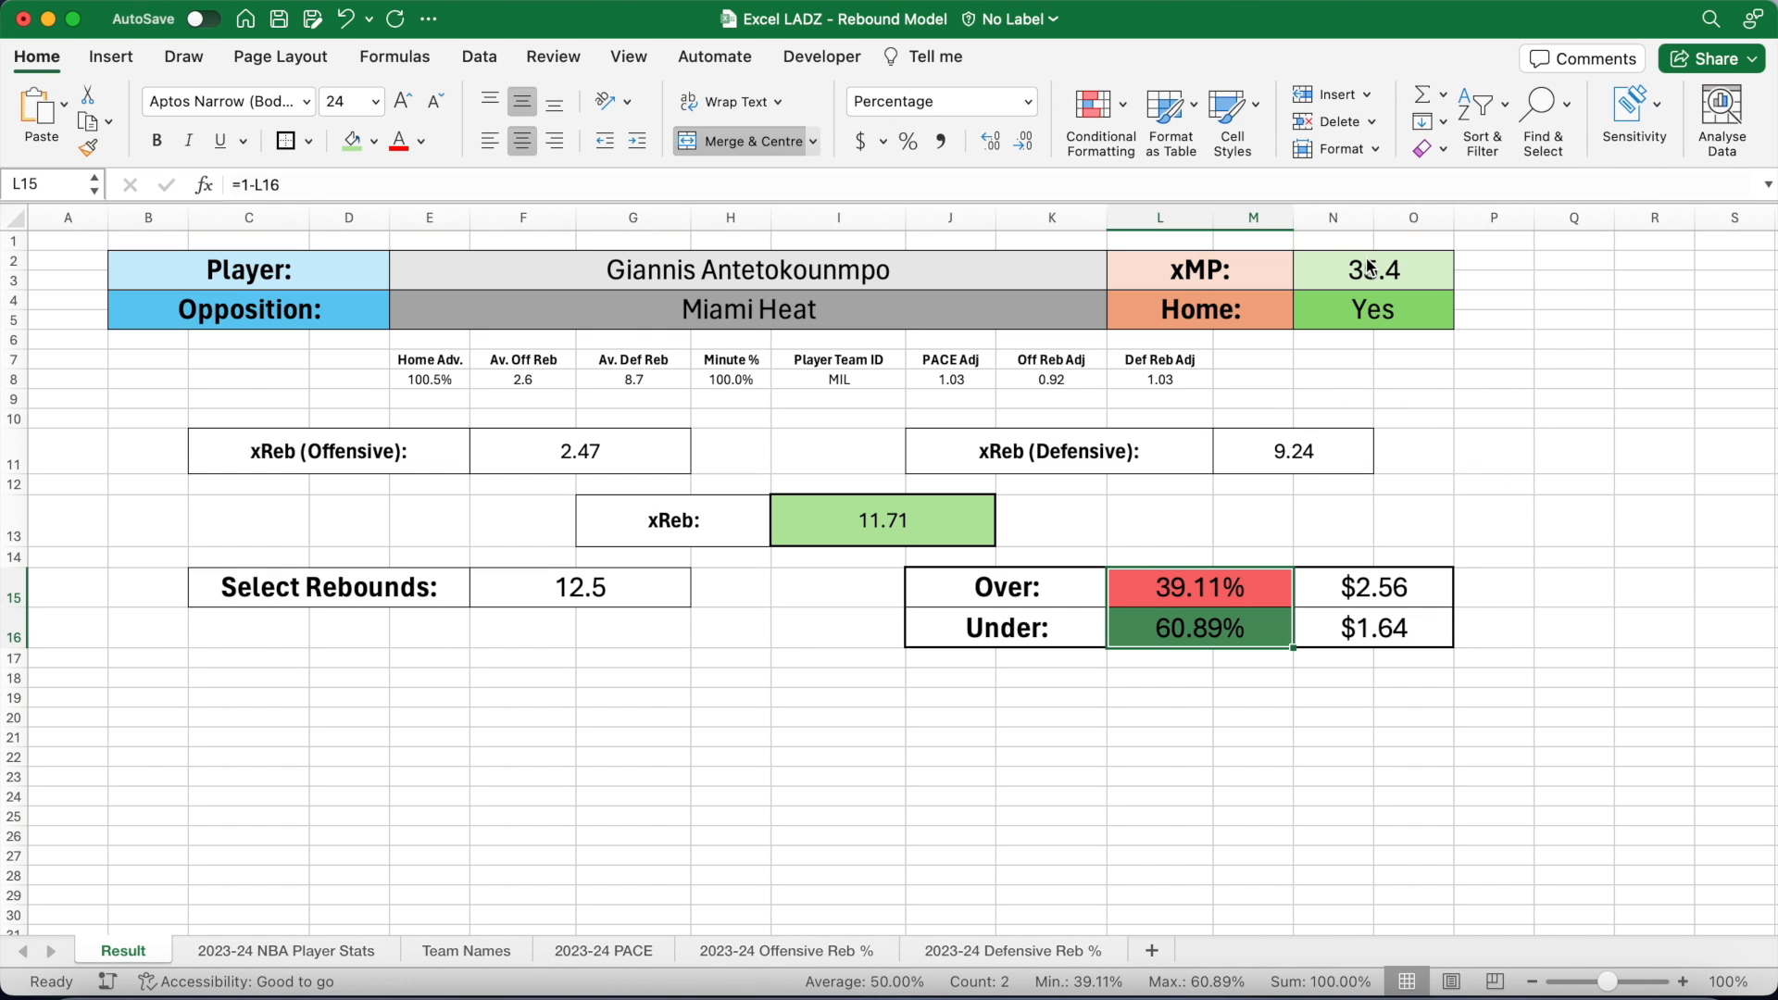
pyautogui.moveTo(1380, 586); pyautogui.dragTo(1379, 611)
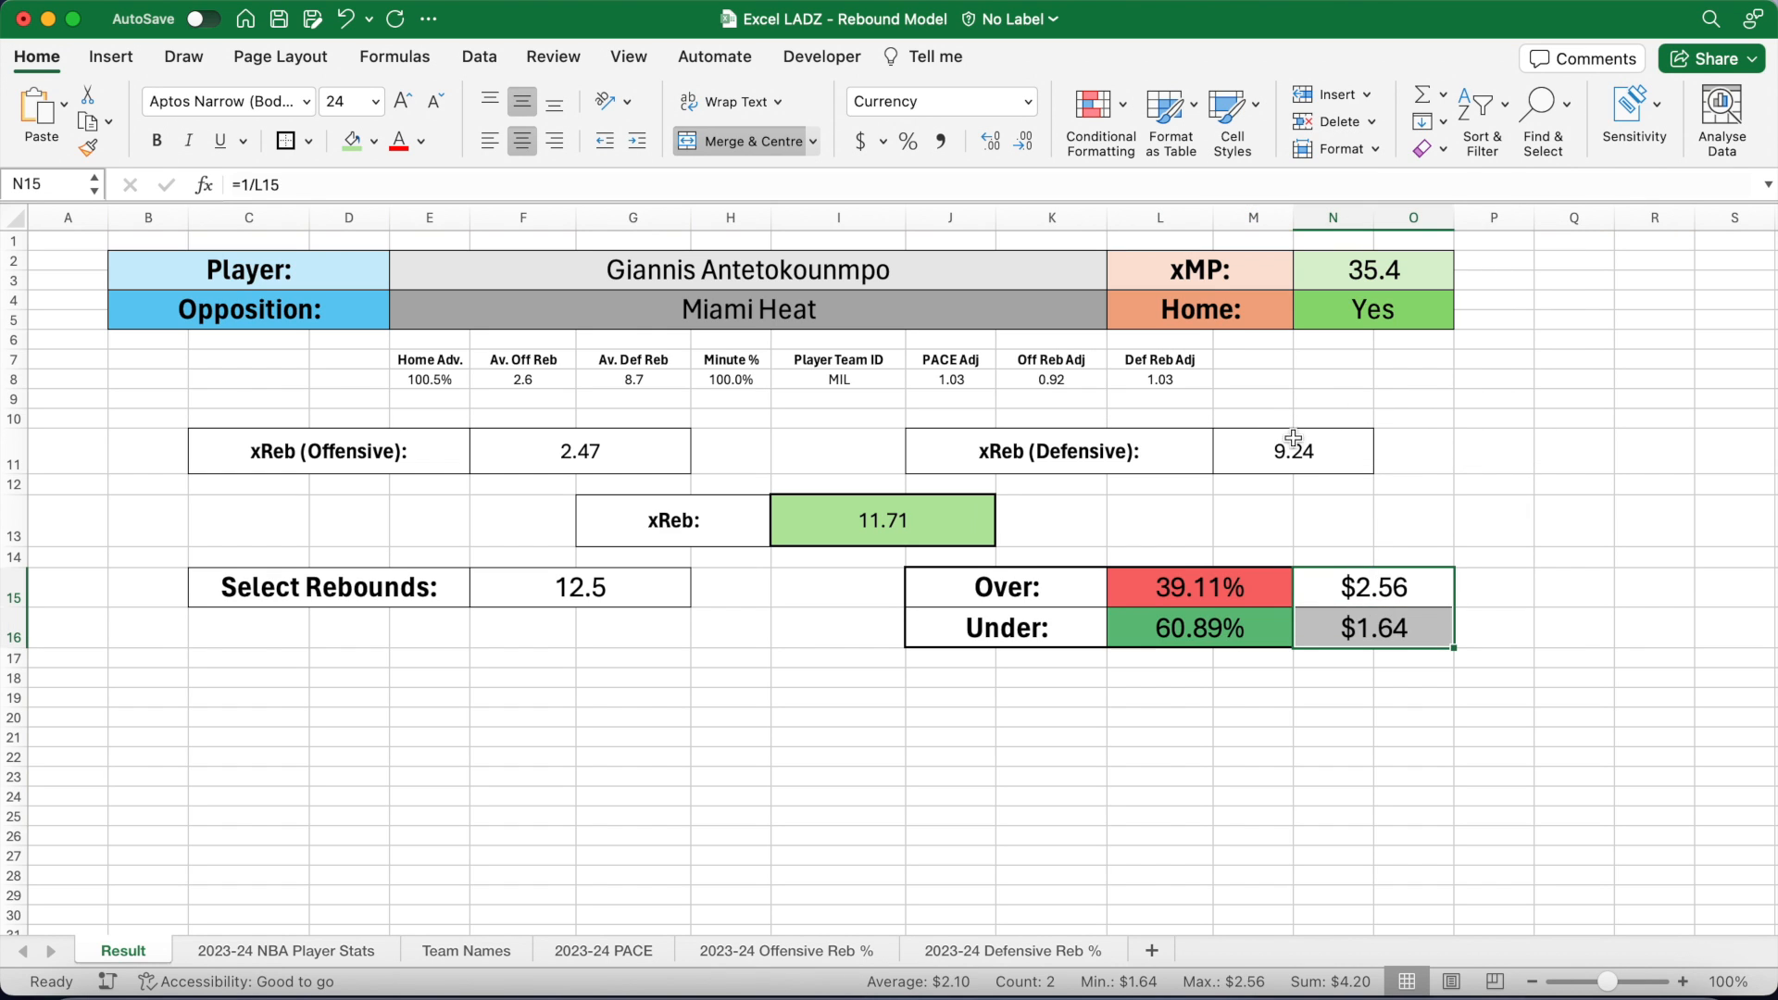
pyautogui.click(1096, 106)
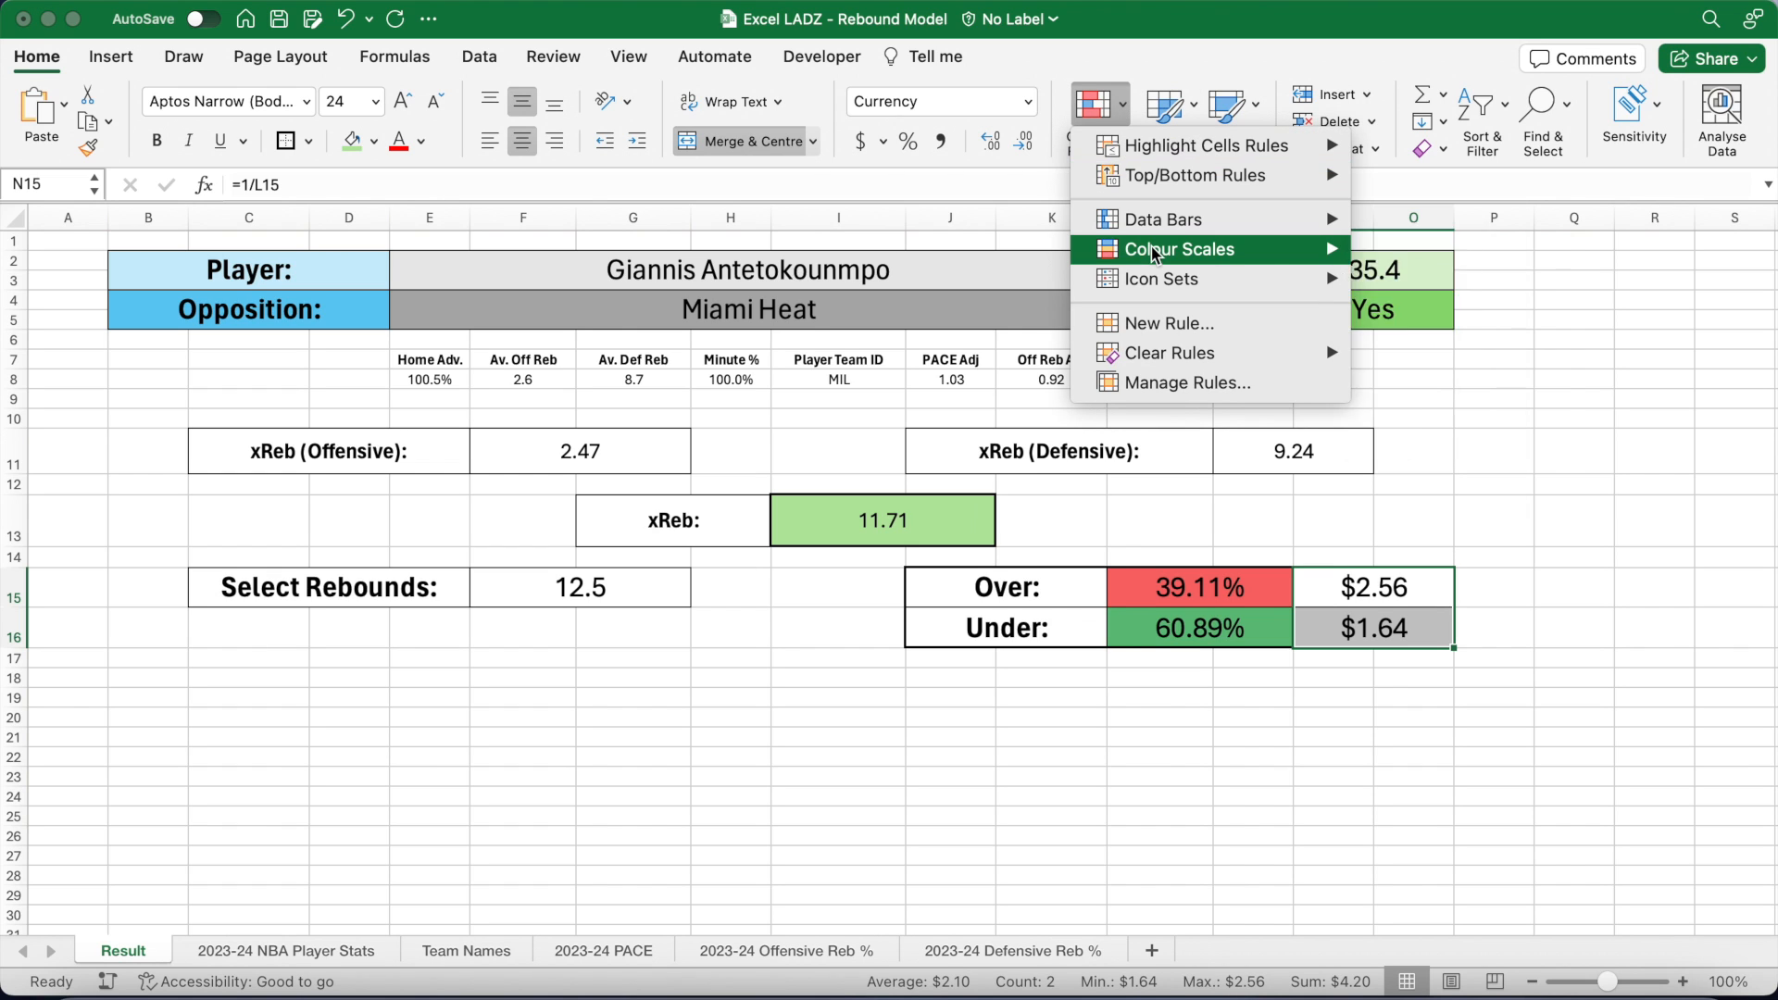
pyautogui.moveTo(1264, 248)
pyautogui.click(1426, 267)
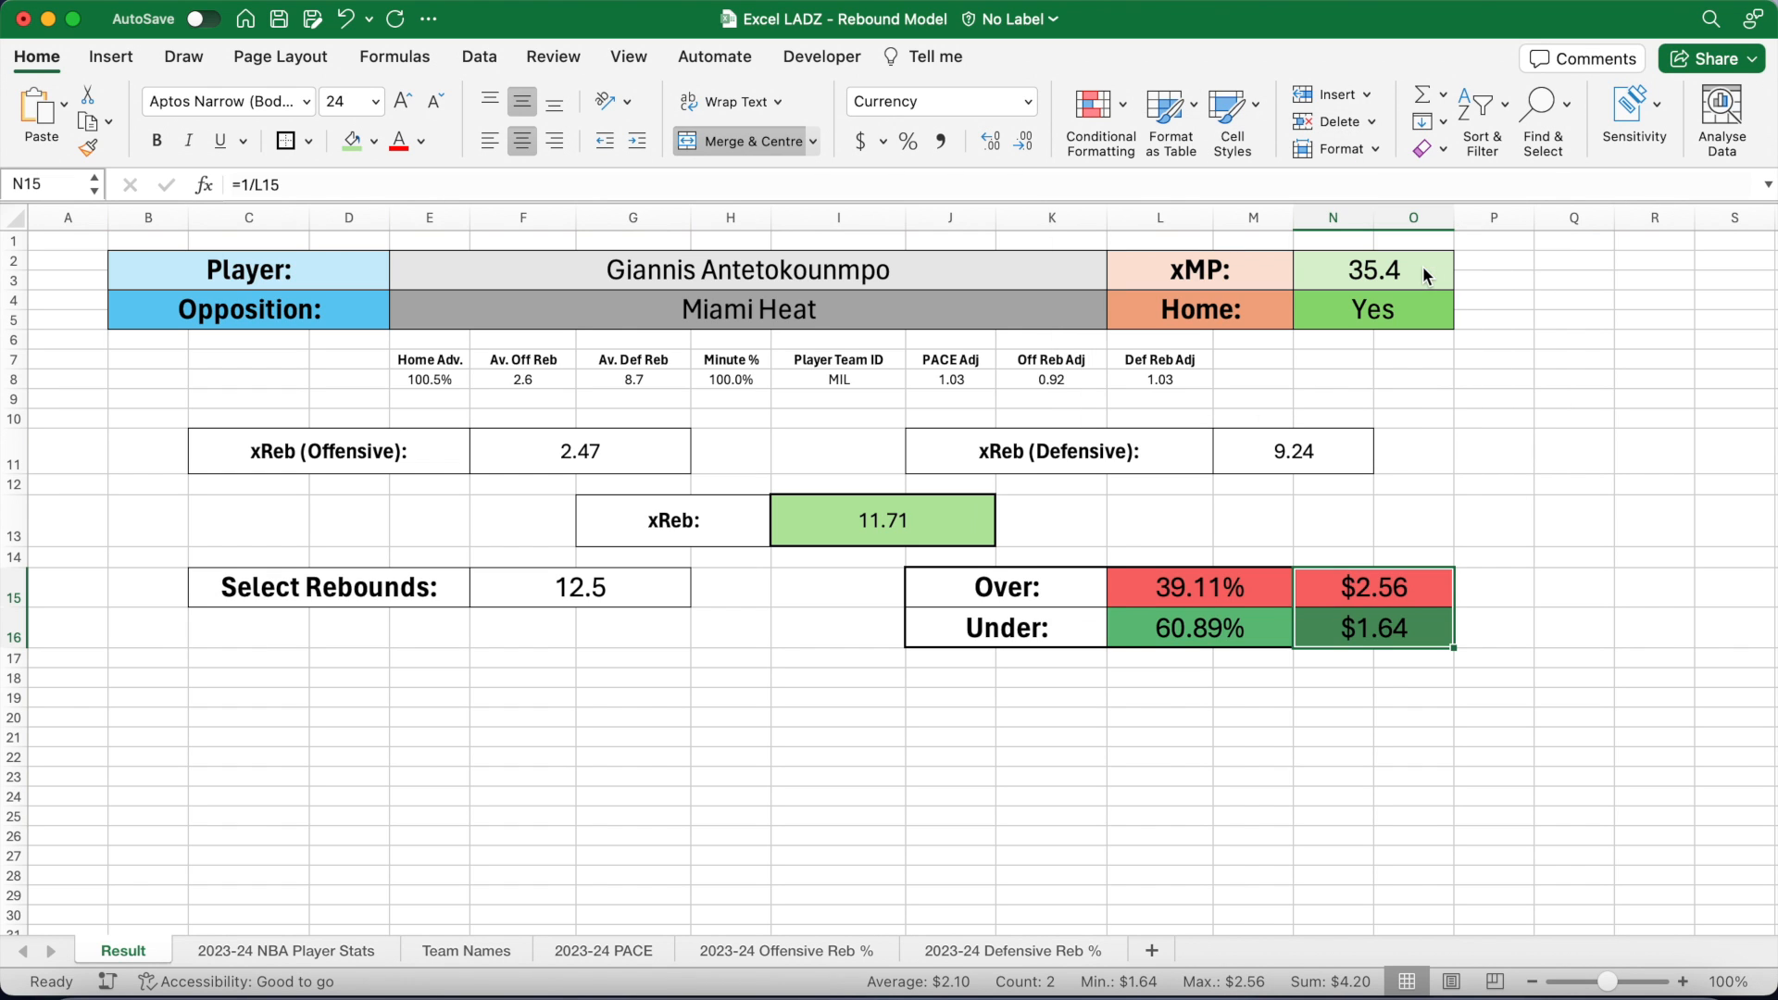
pyautogui.click(1565, 586)
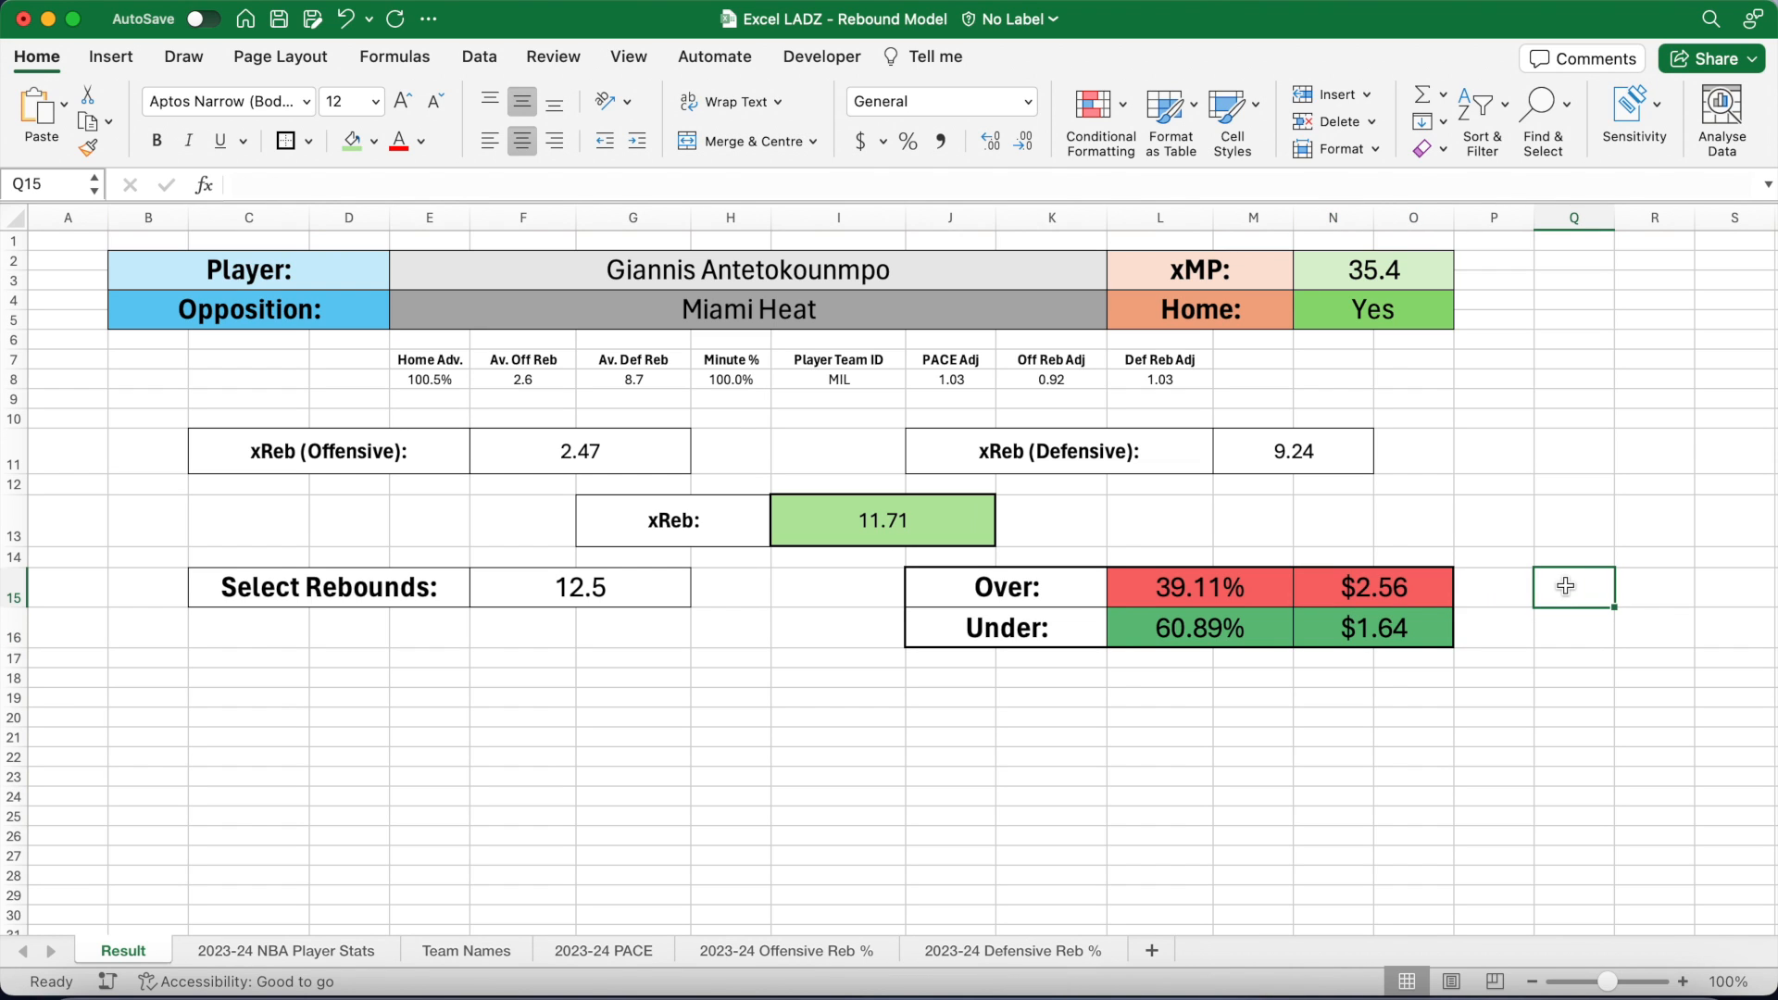
pyautogui.click(639, 595)
# Step: Try rebound lines of 10.5 and then 14.5 in F15
pyautogui.write('10.5')
pyautogui.press('Return')
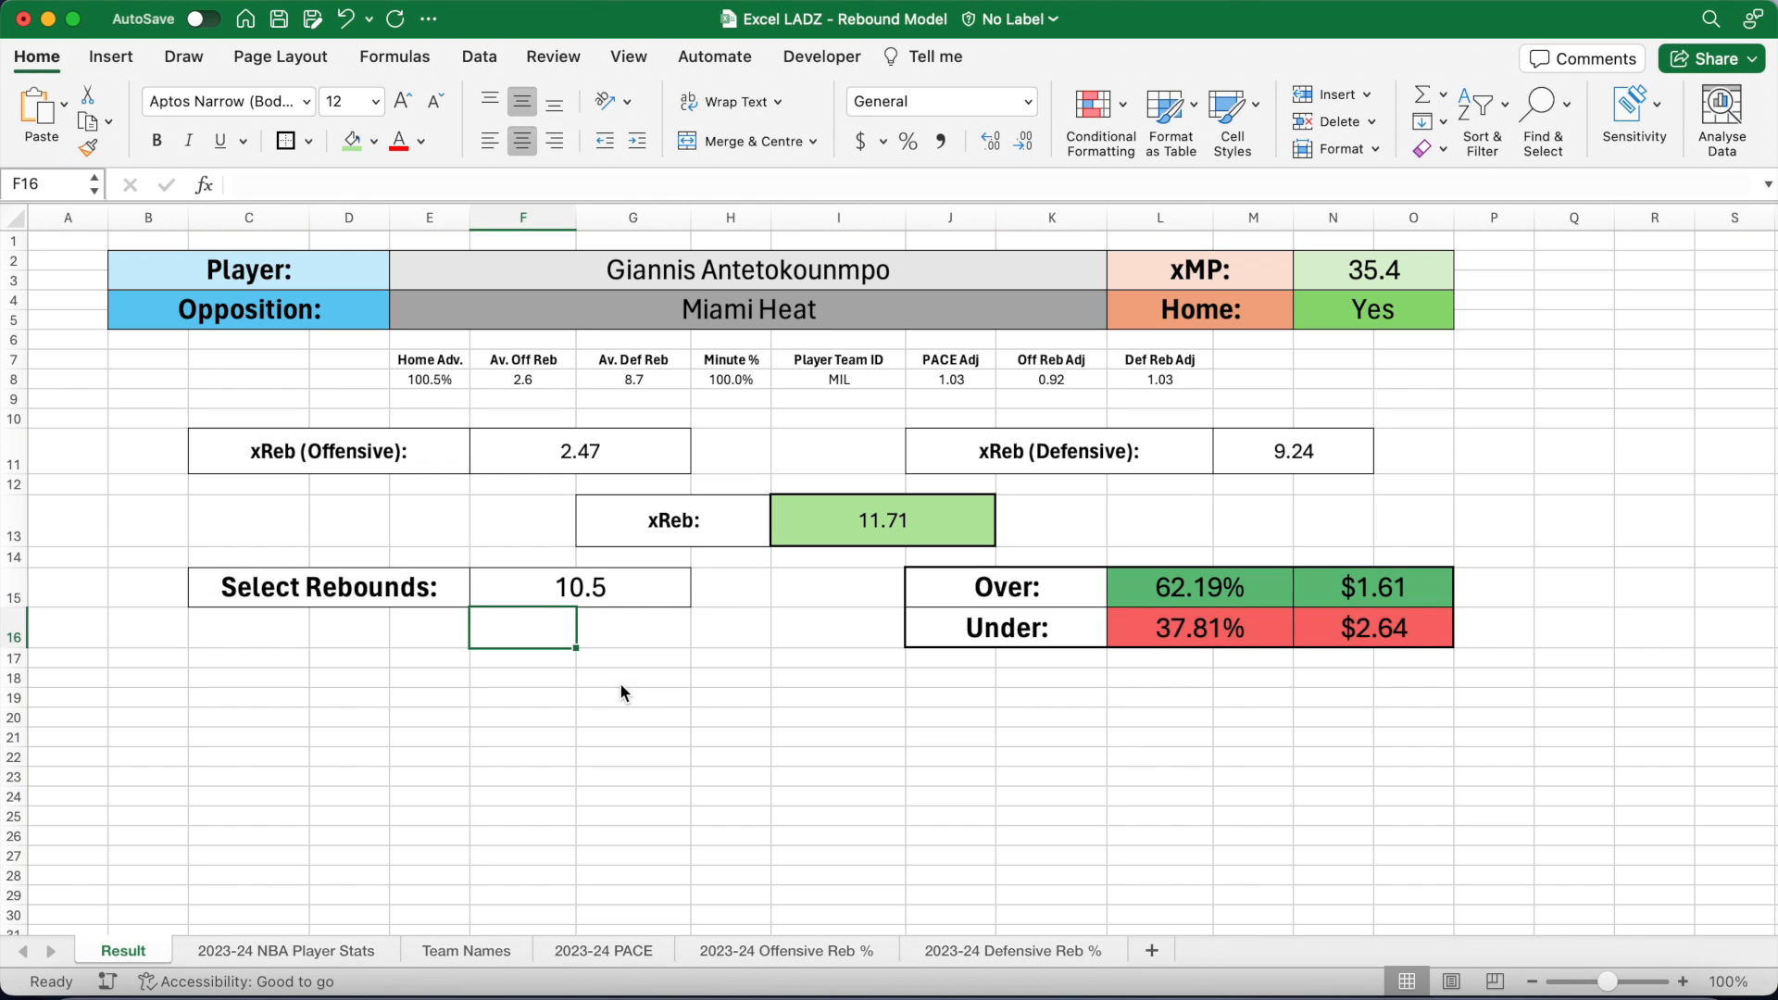
pyautogui.click(632, 603)
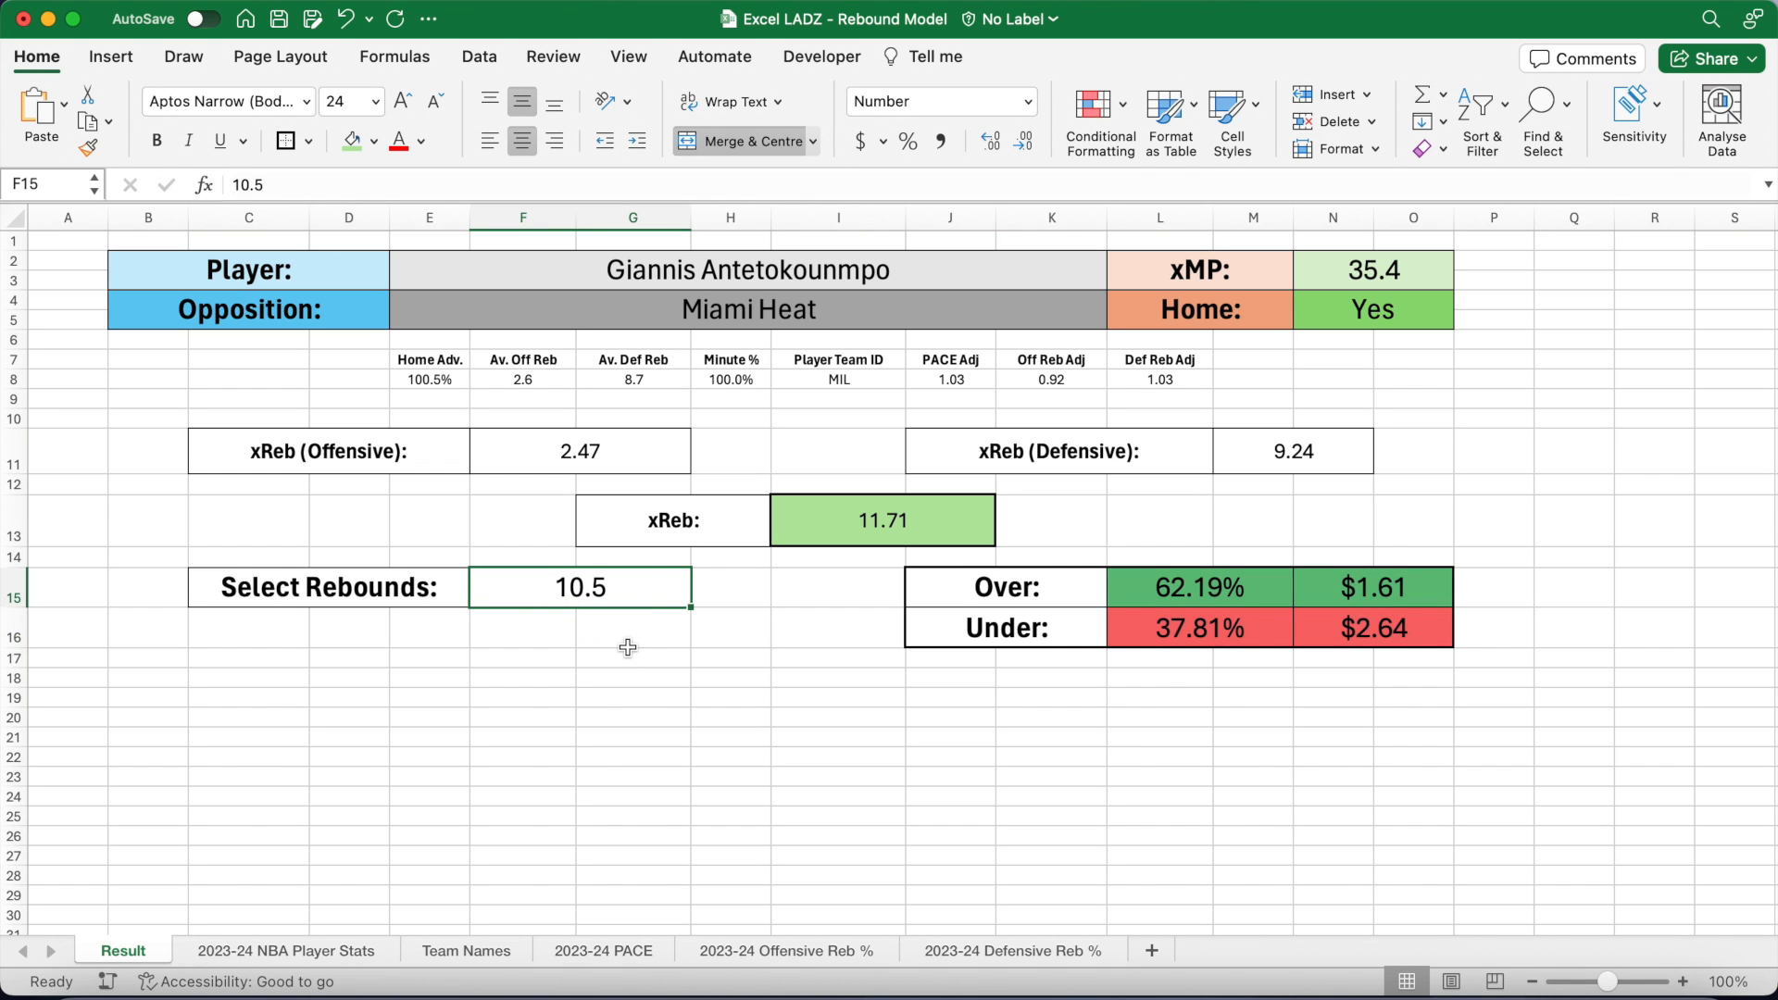
pyautogui.write('14.5')
pyautogui.press('Return')
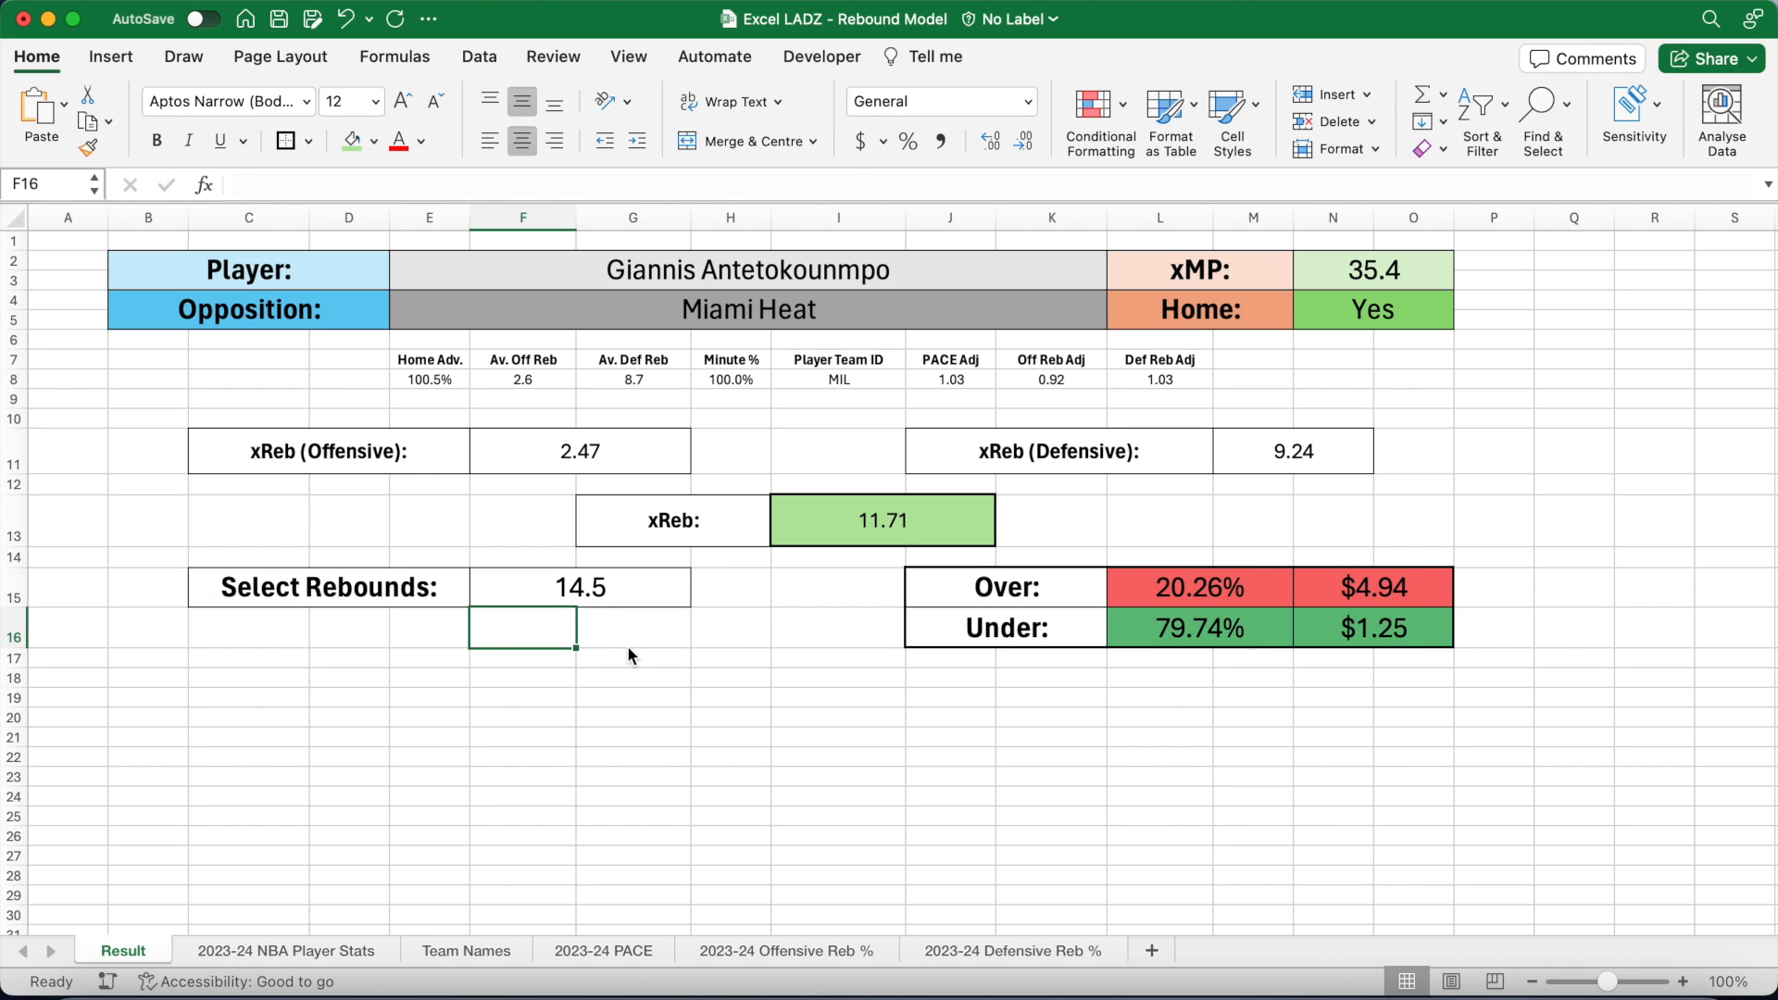
# Step: Choose Paolo Banchero as the player and set the rebound line to 6.5
pyautogui.click(862, 270)
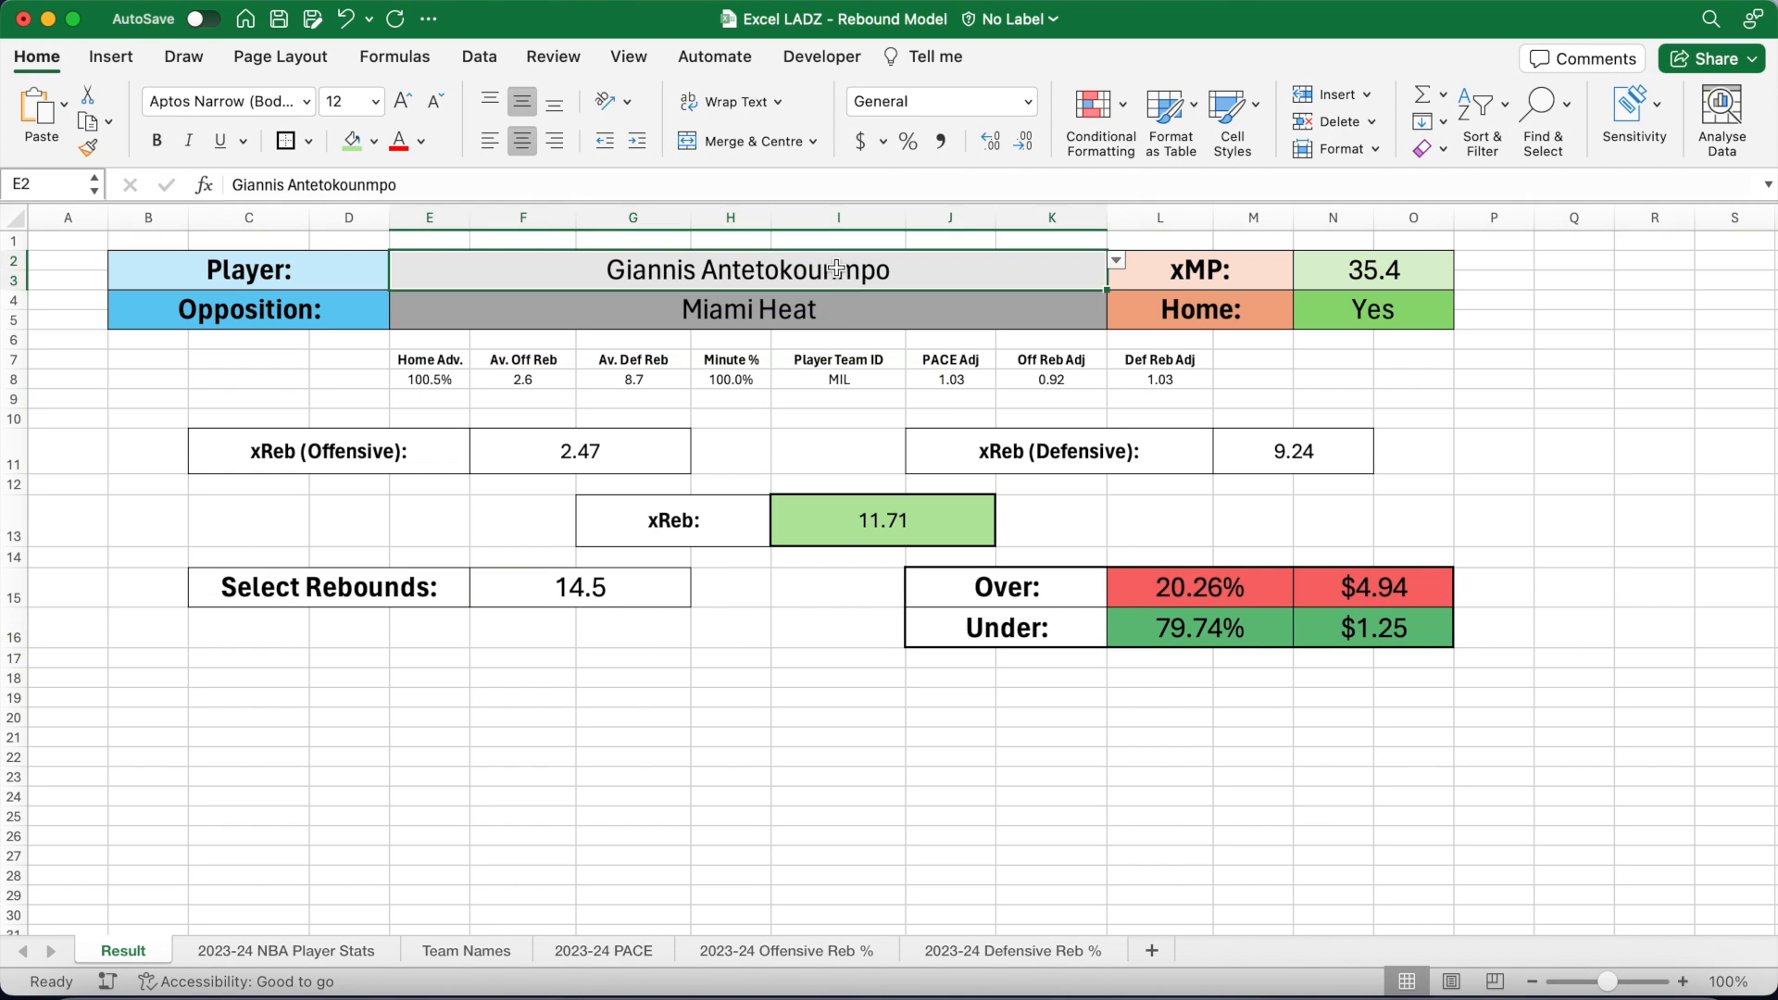
pyautogui.click(1117, 260)
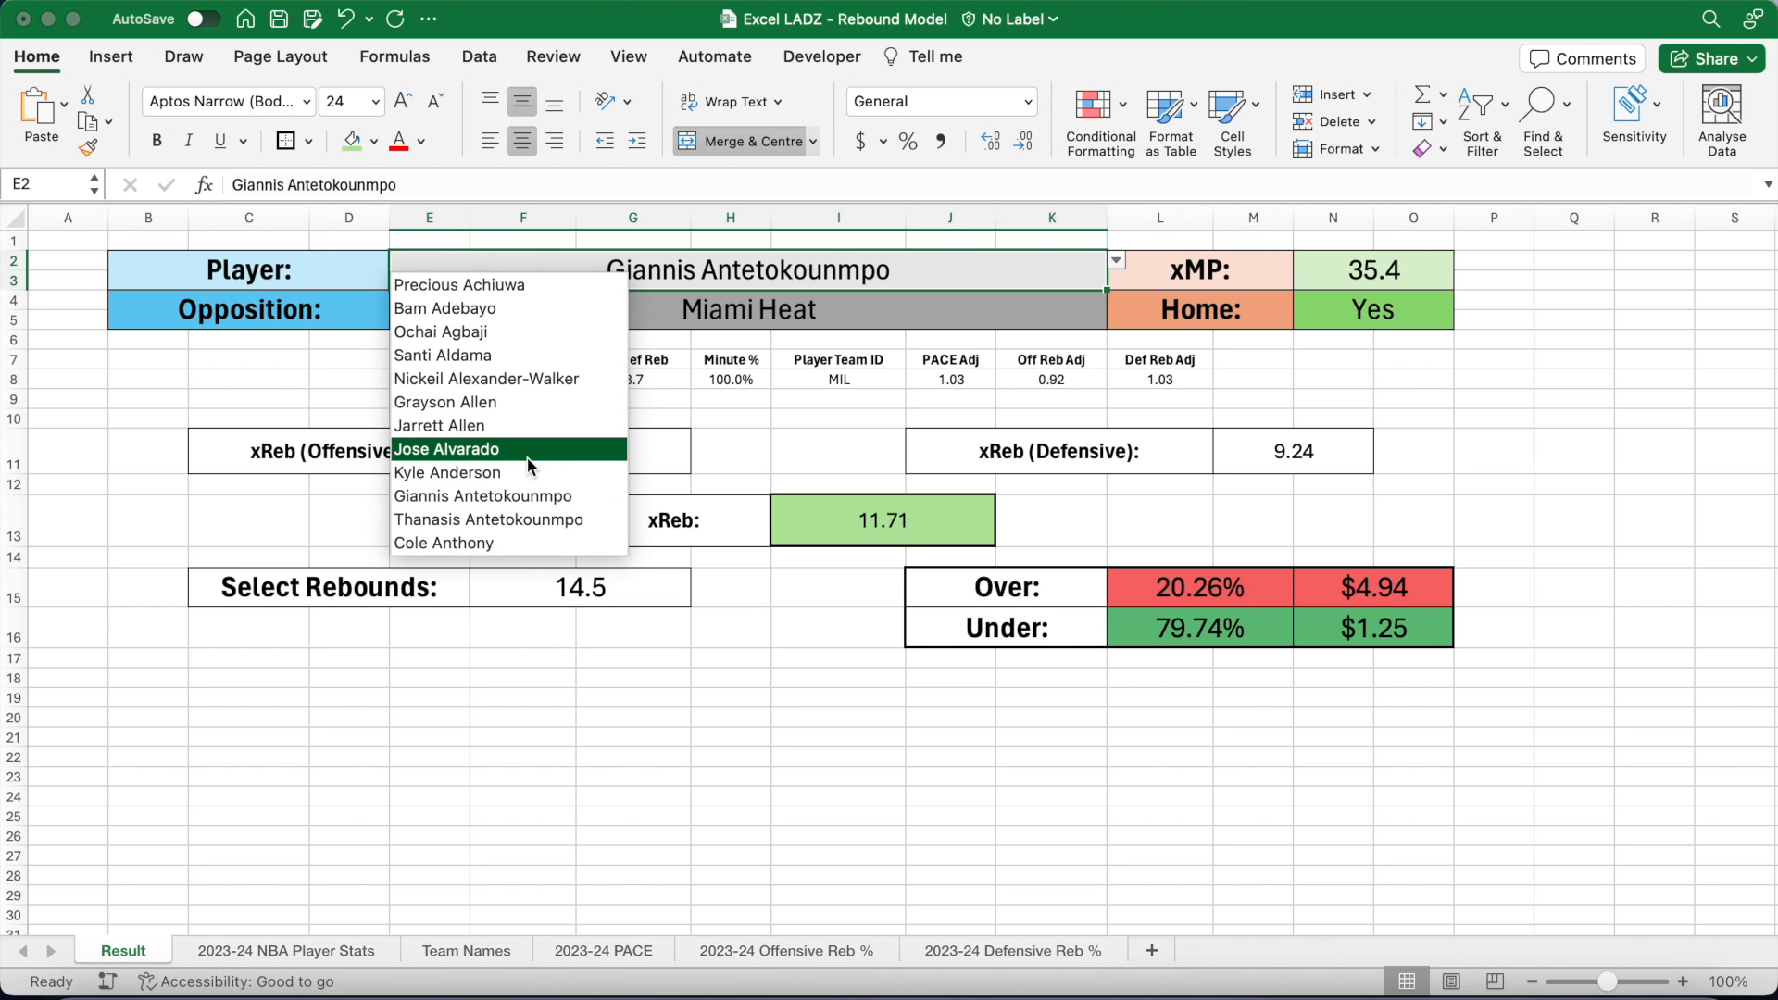
pyautogui.scroll(-2, 528, 460)
pyautogui.scroll(-5, 527, 463)
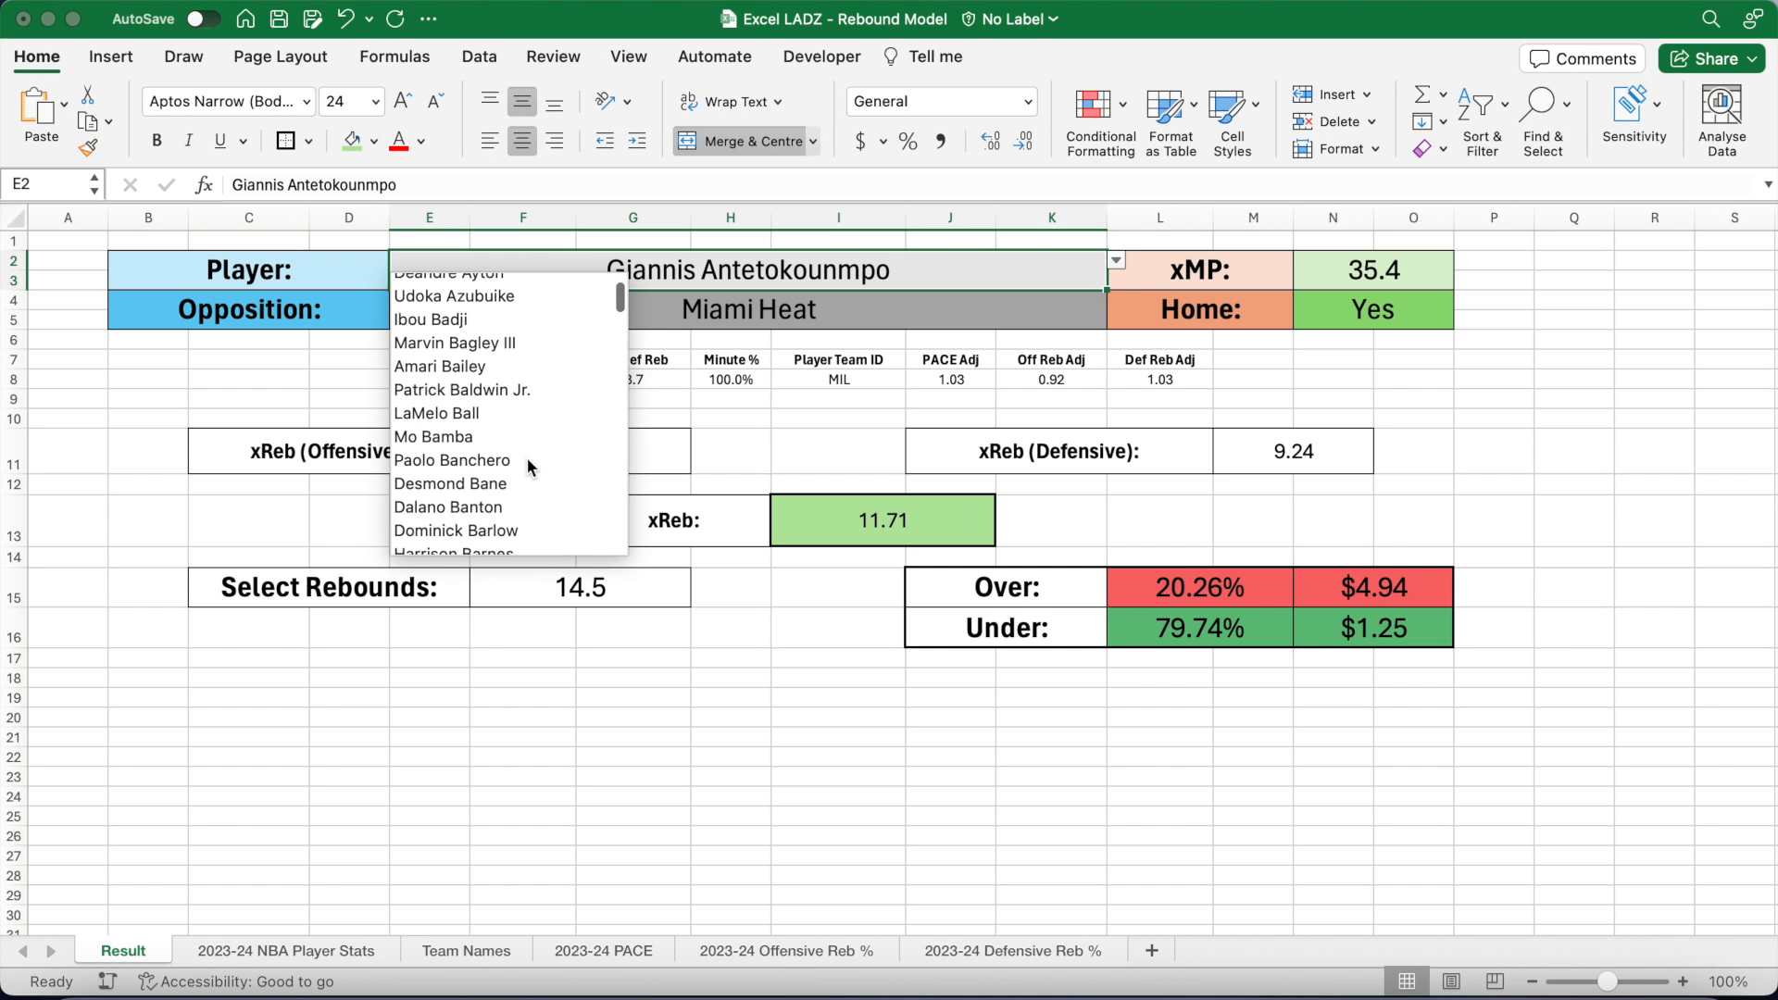
pyautogui.click(522, 461)
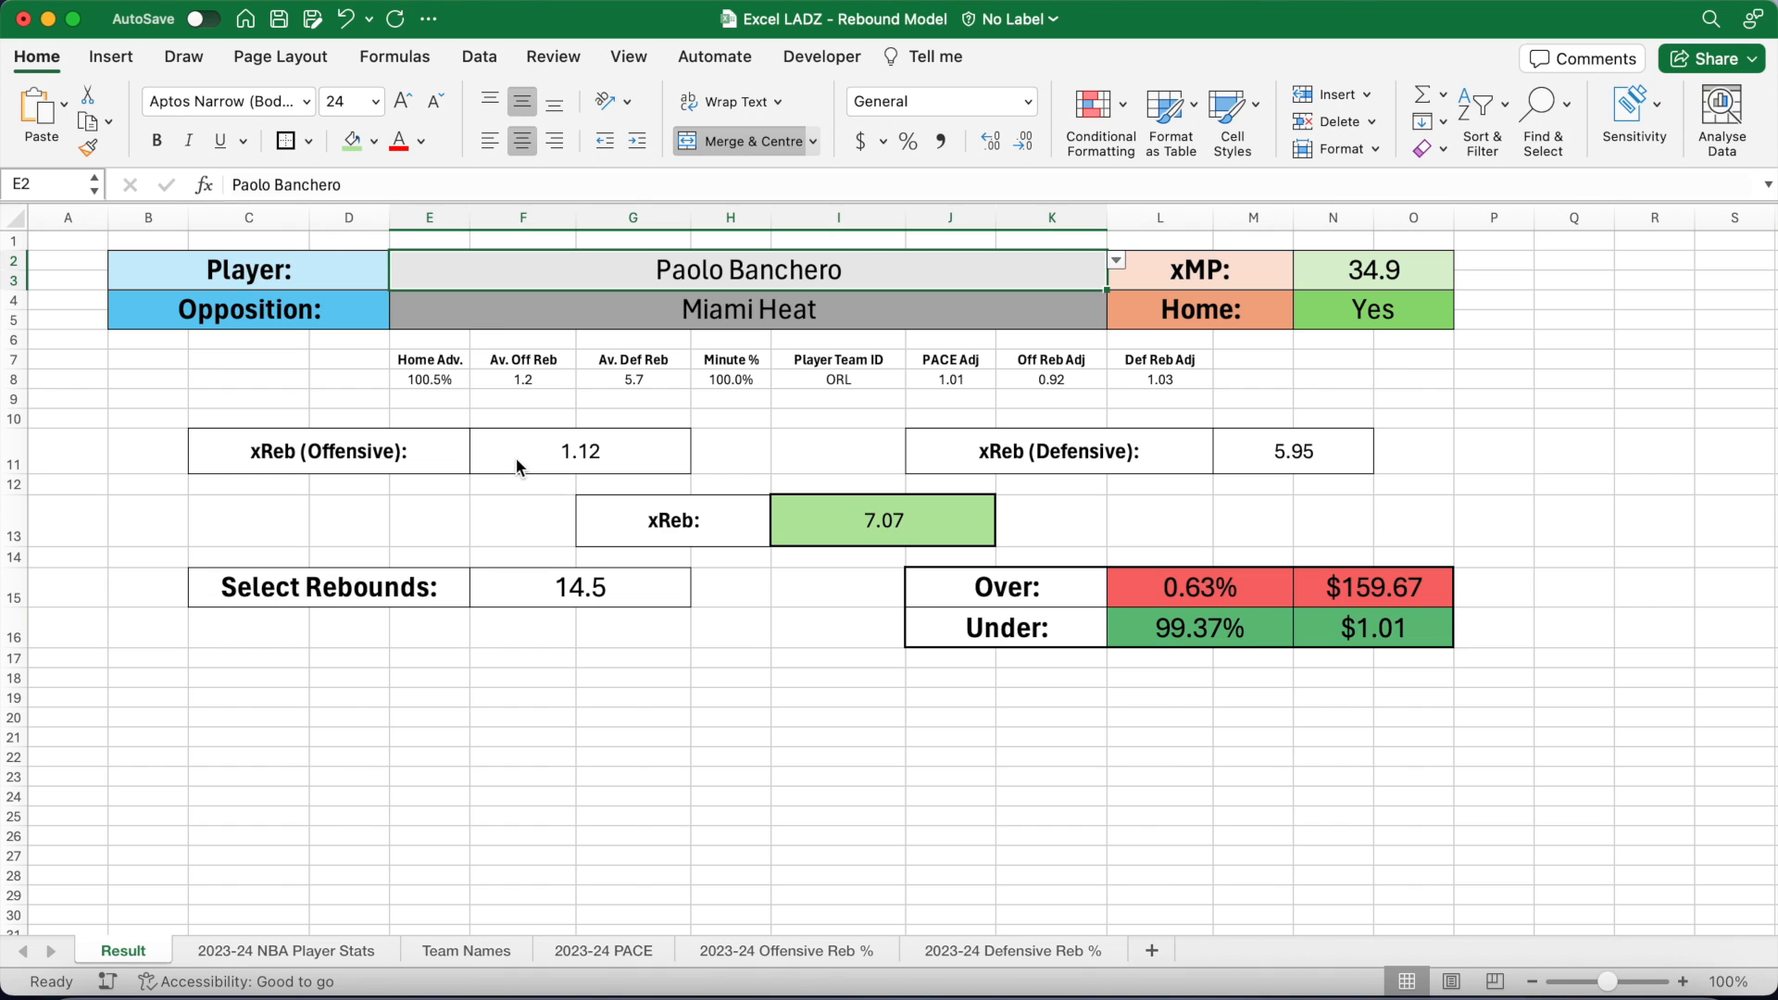
pyautogui.click(585, 589)
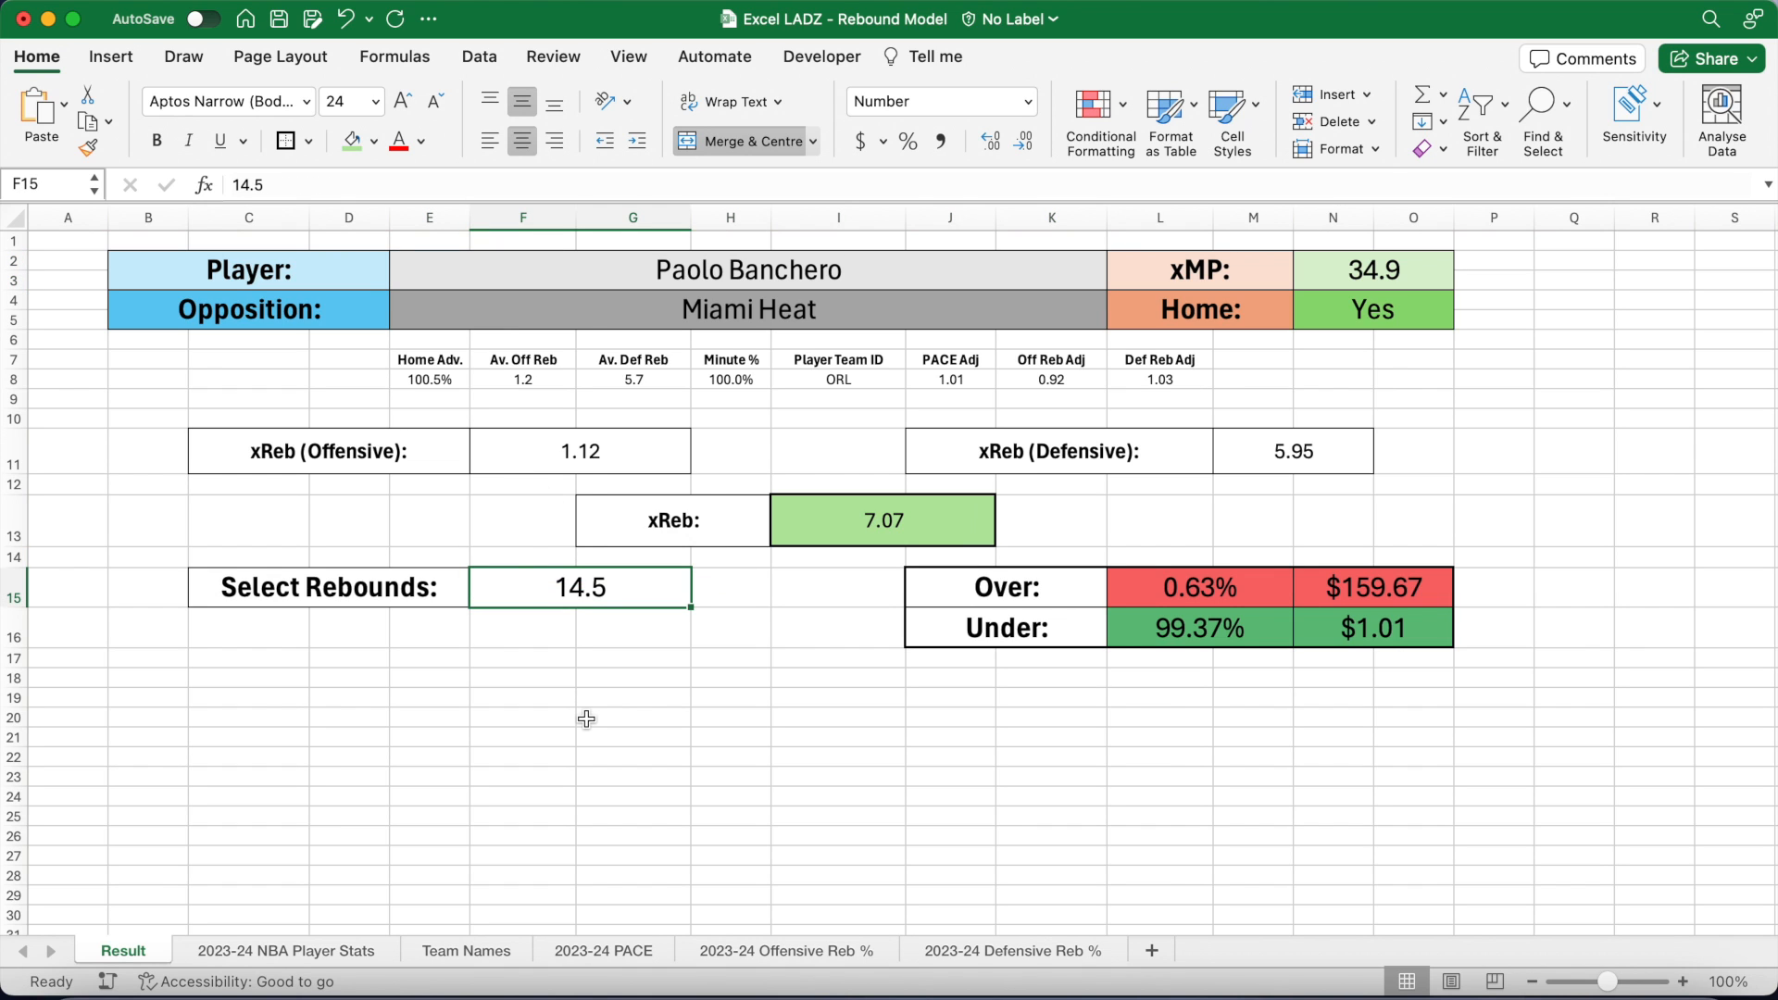
pyautogui.write('6.5')
pyautogui.press('Return')
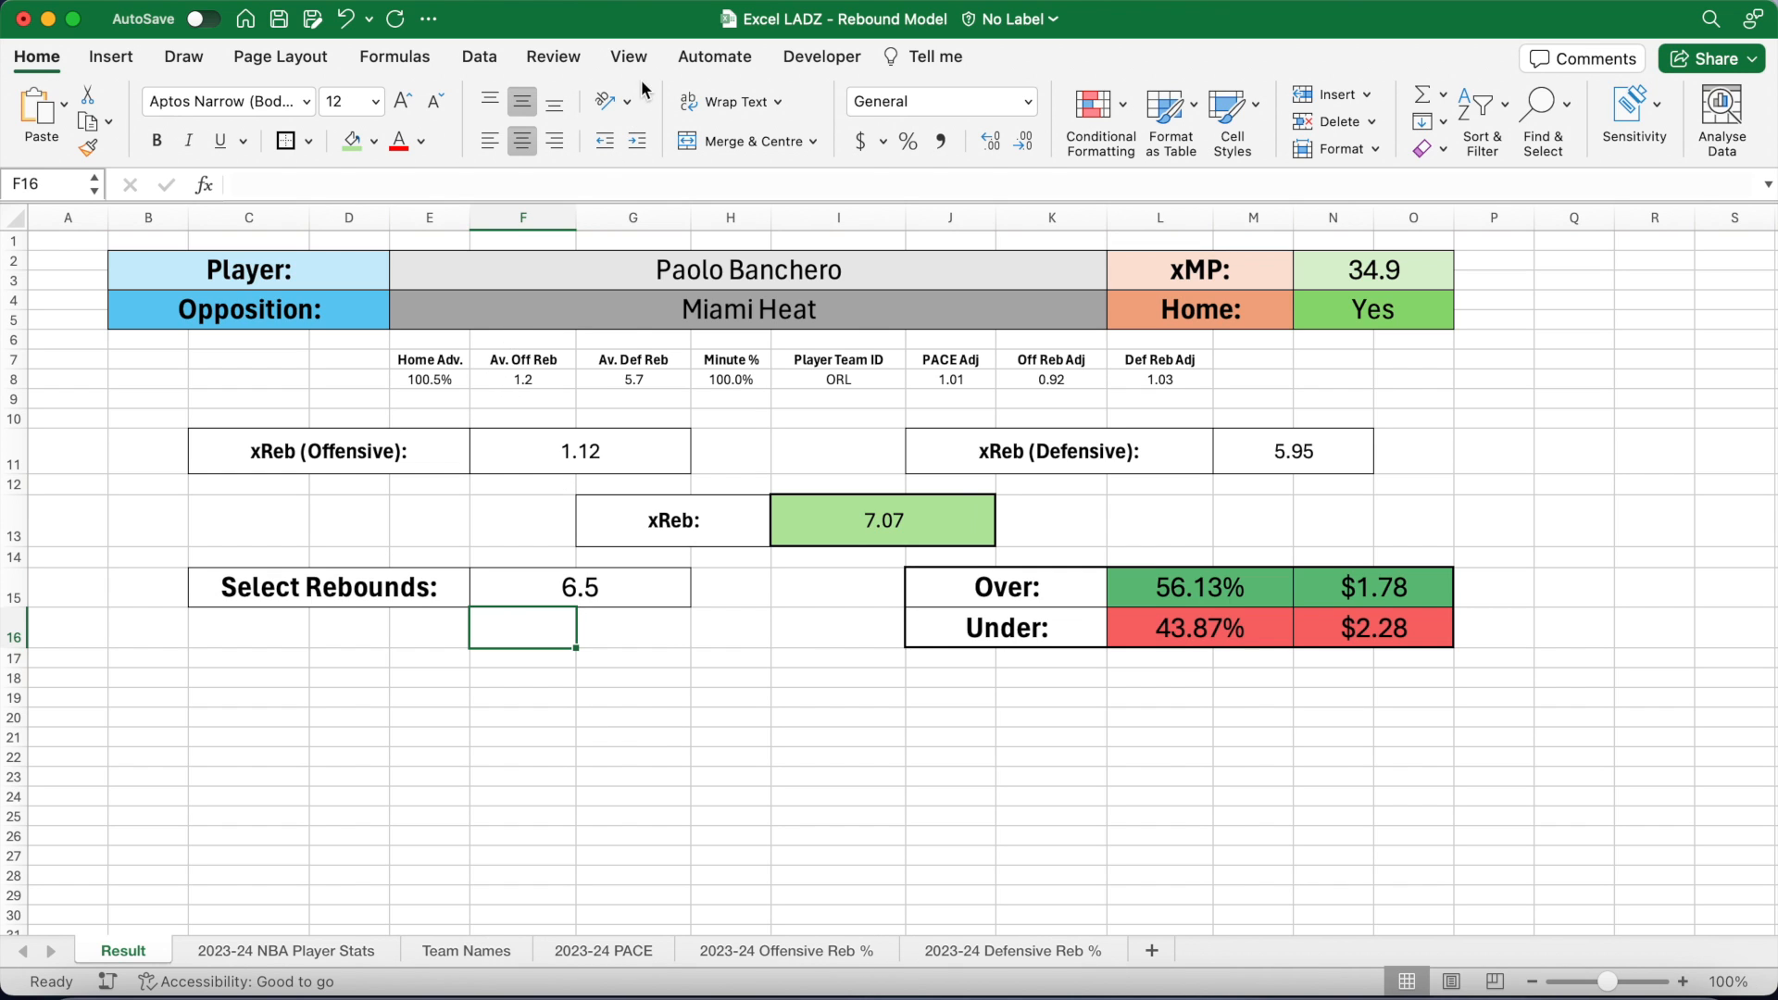
# Step: Turn off gridlines, Refresh All data, and check xReb now reads 6.96
pyautogui.click(626, 57)
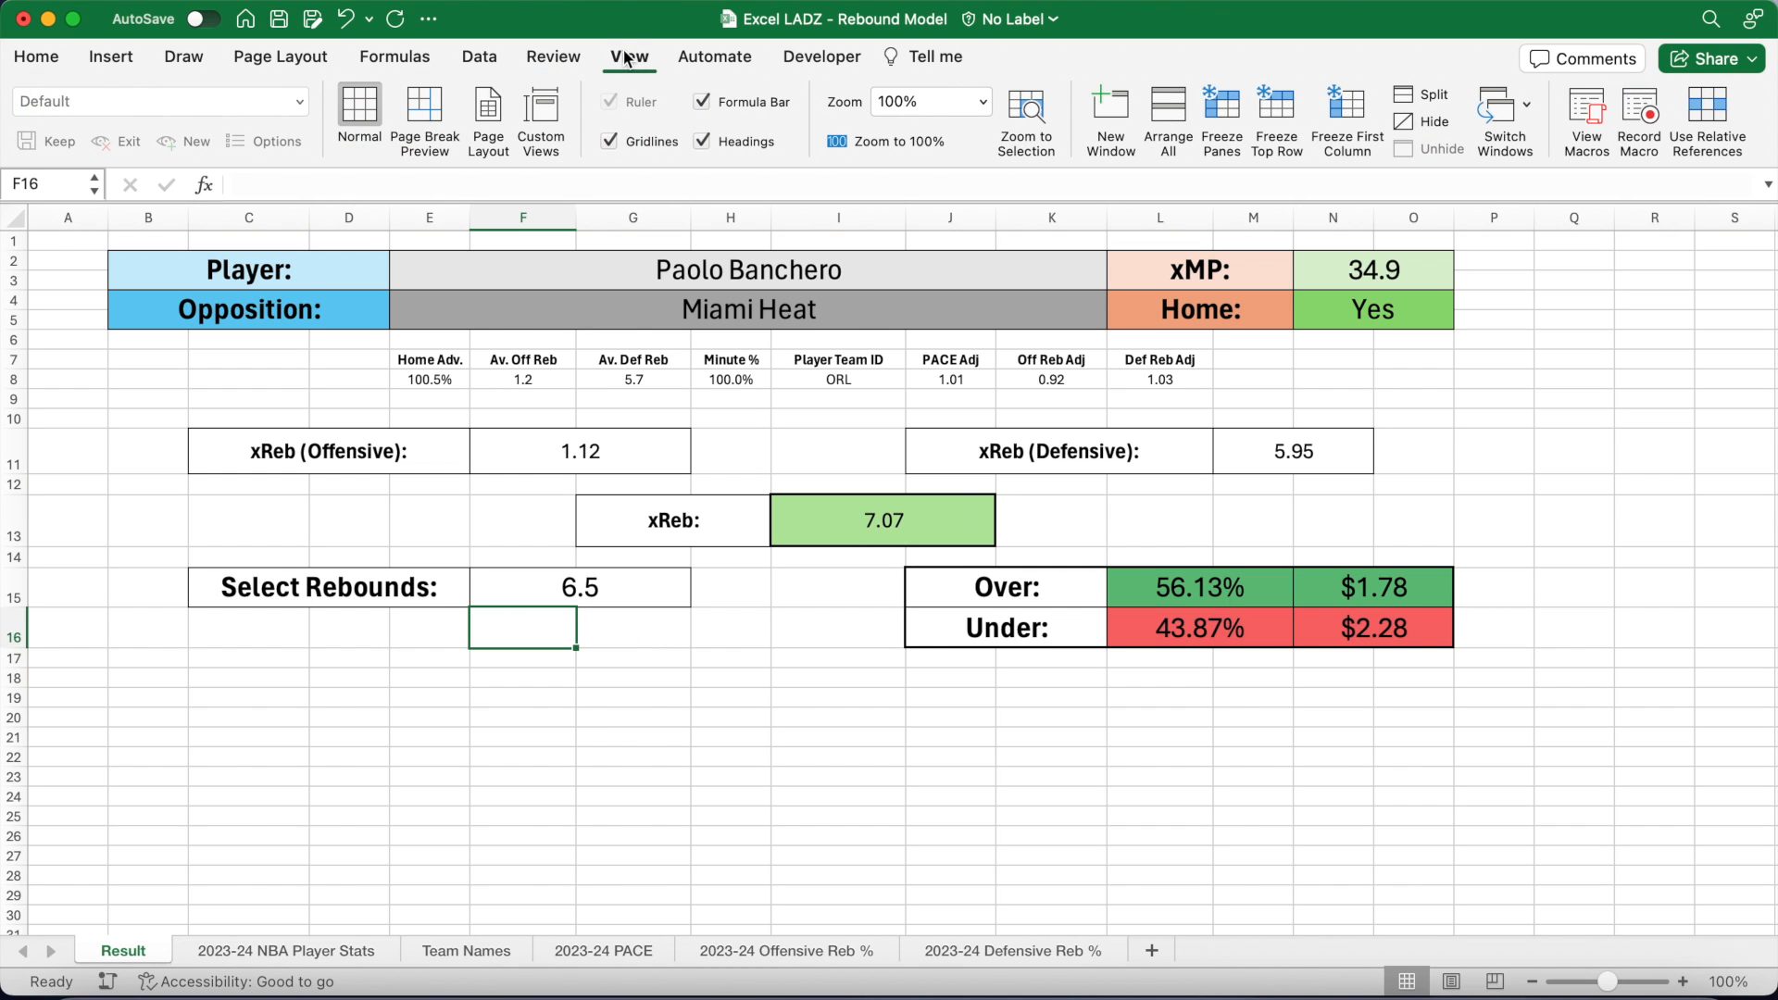
pyautogui.click(611, 142)
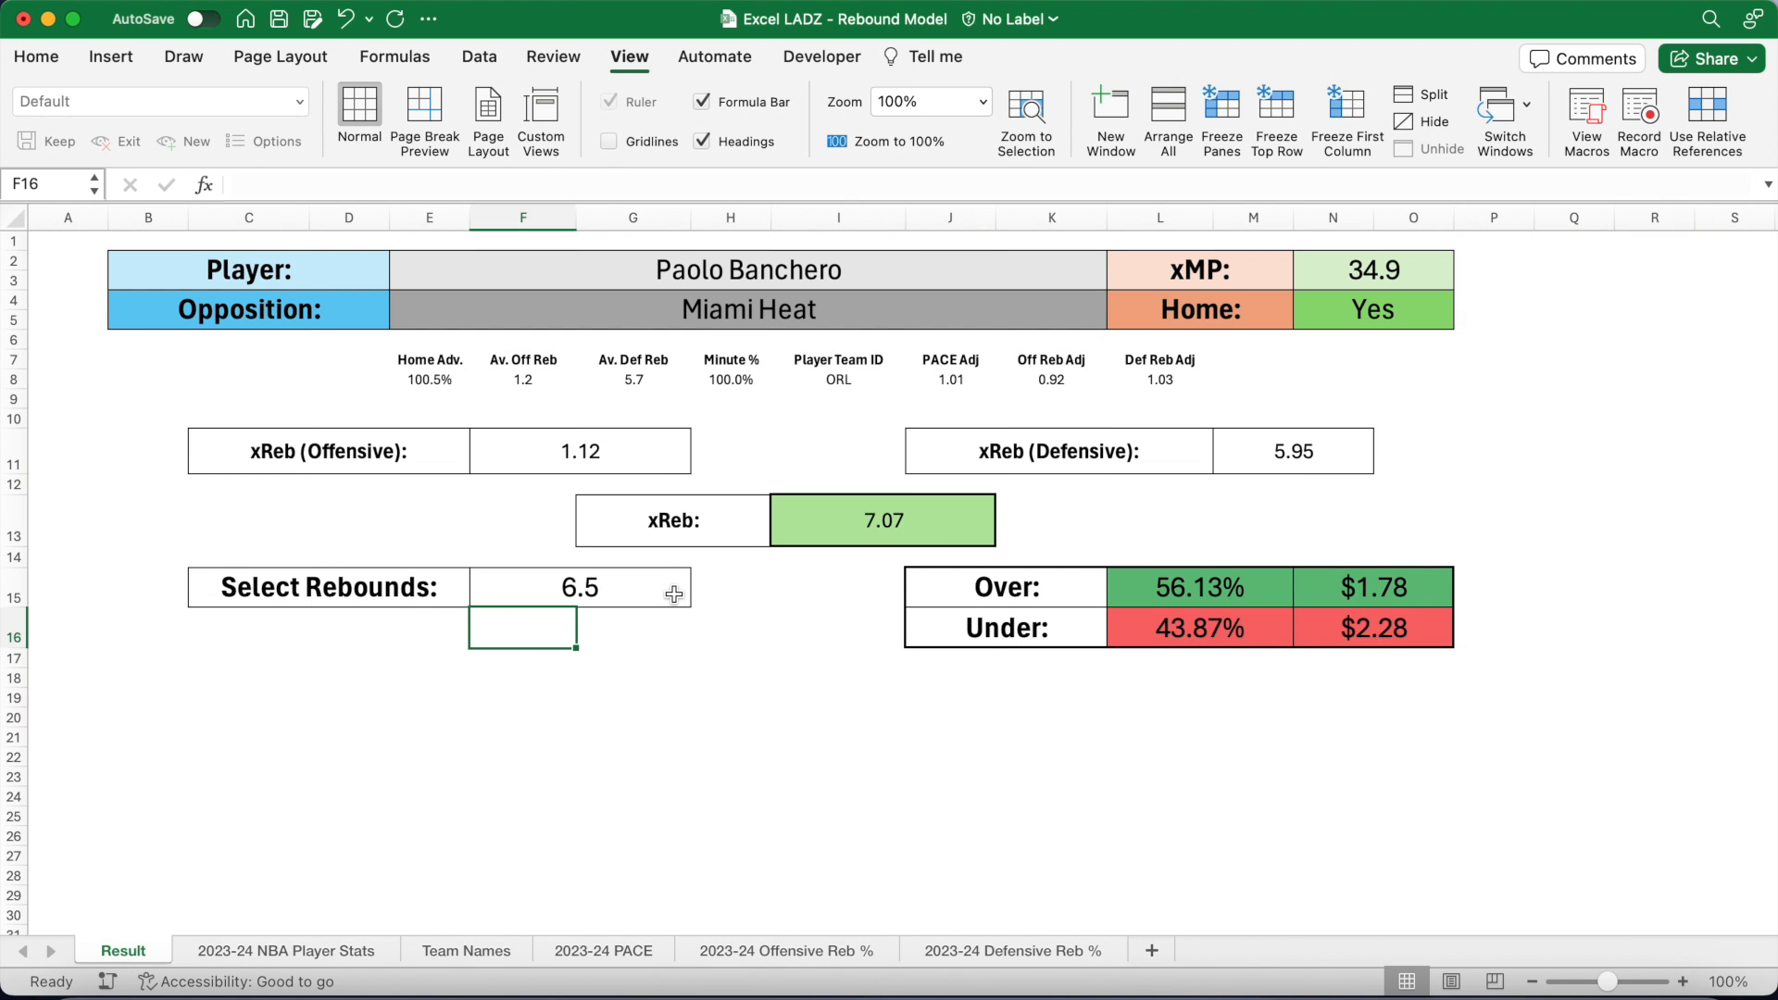
pyautogui.click(493, 64)
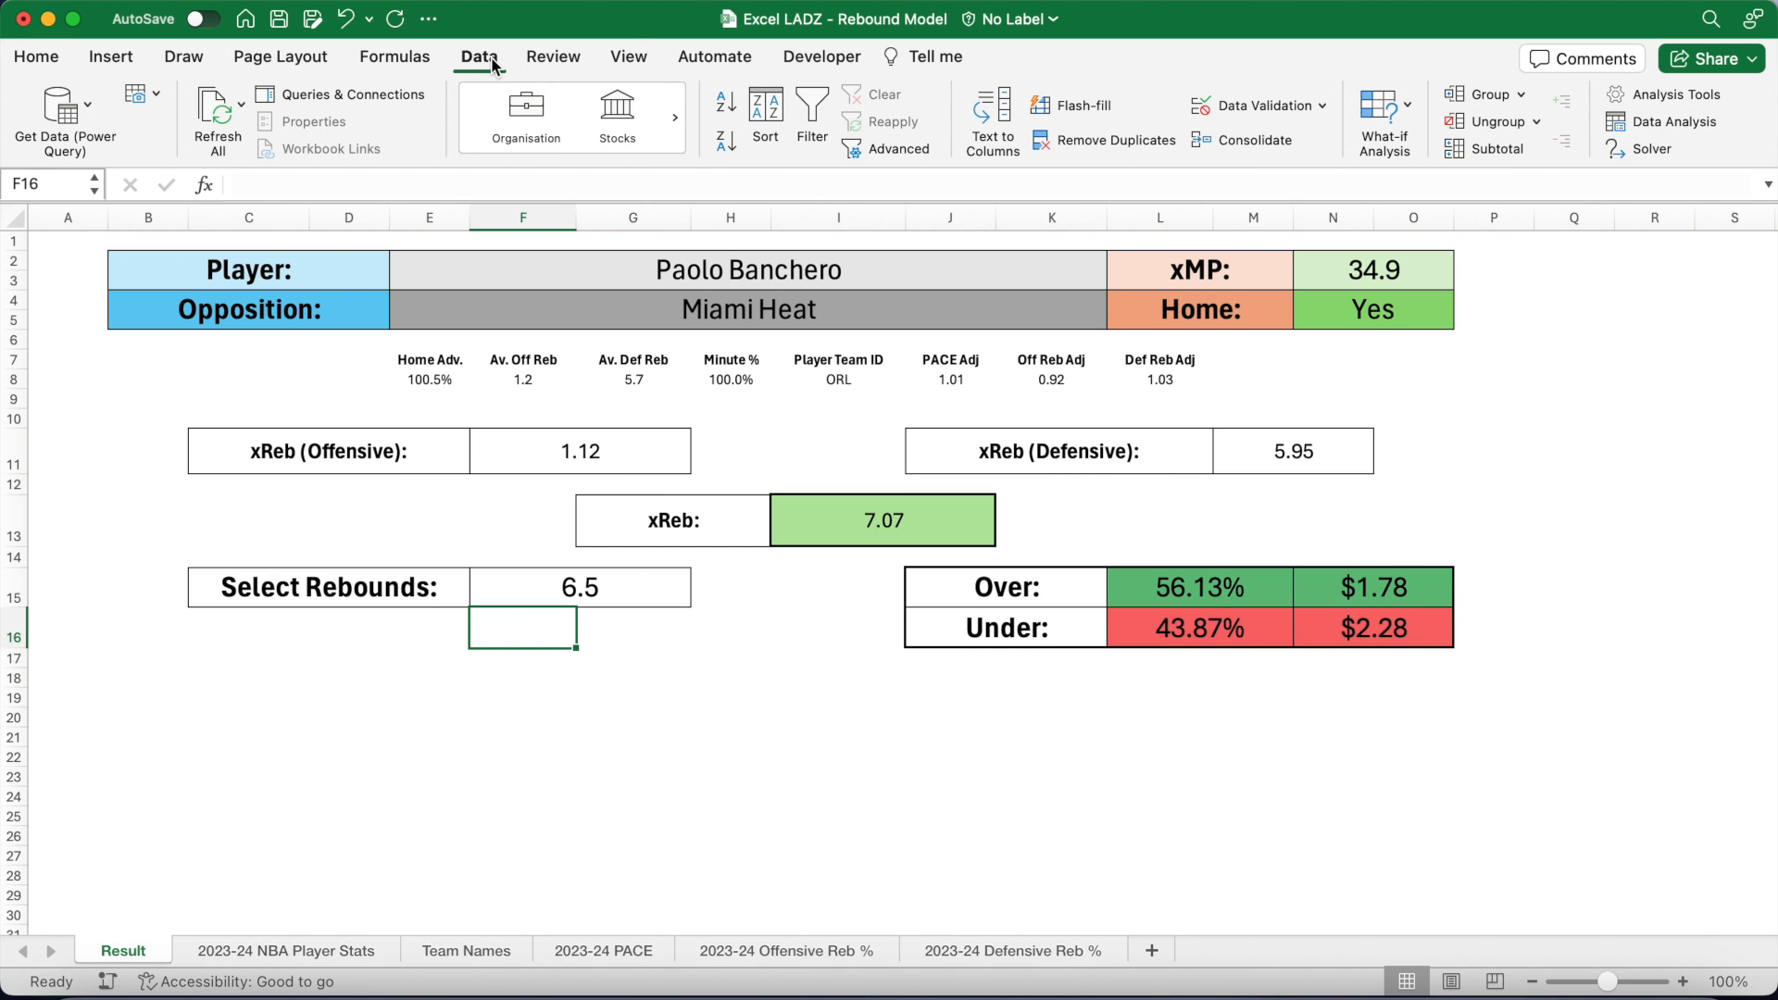
pyautogui.click(218, 110)
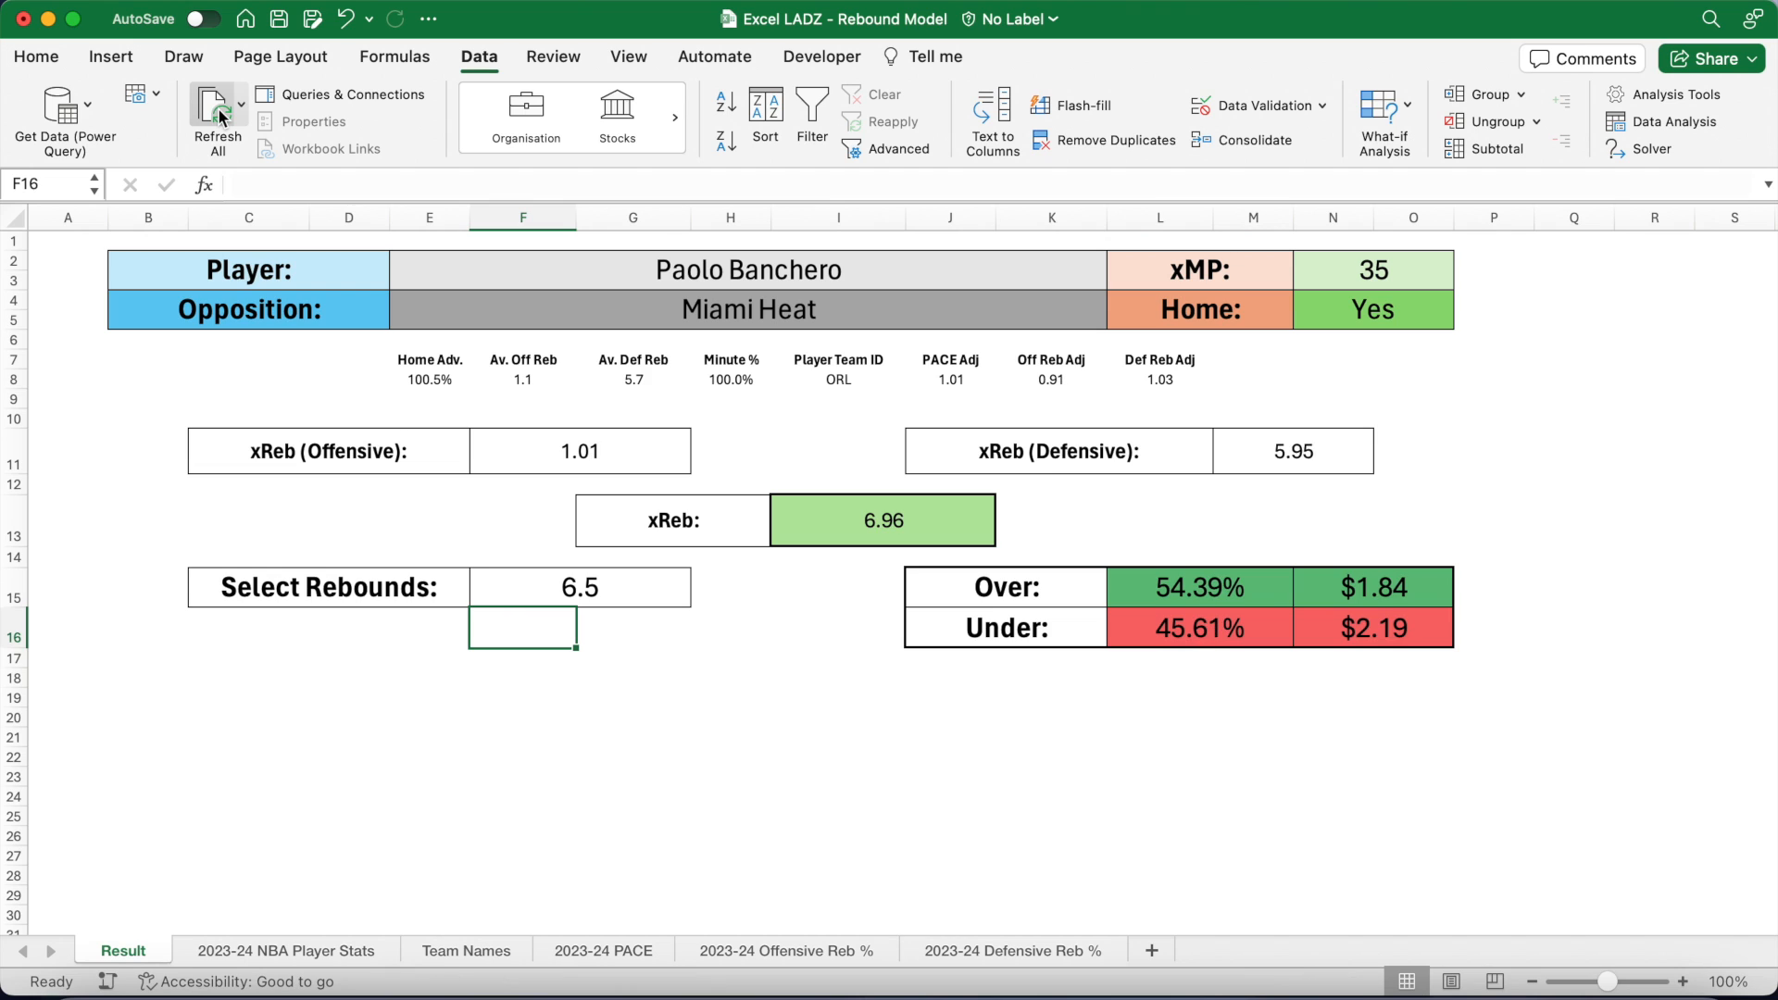
pyautogui.click(922, 509)
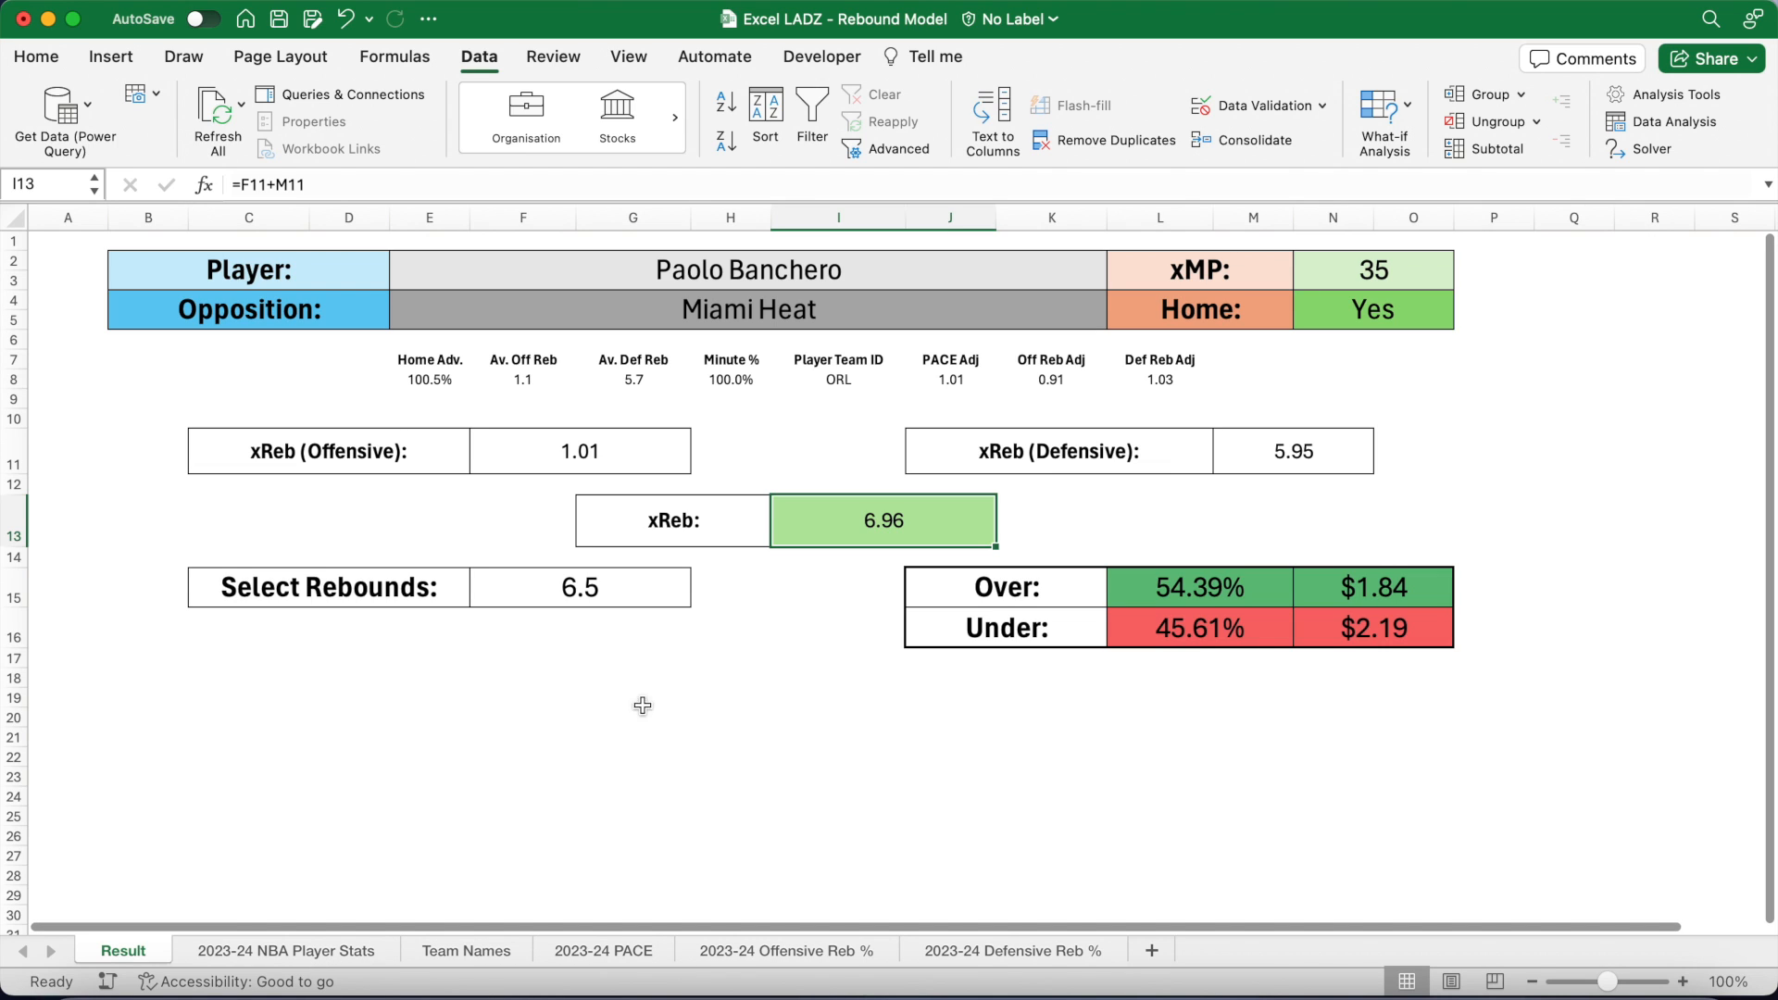
pyautogui.click(620, 602)
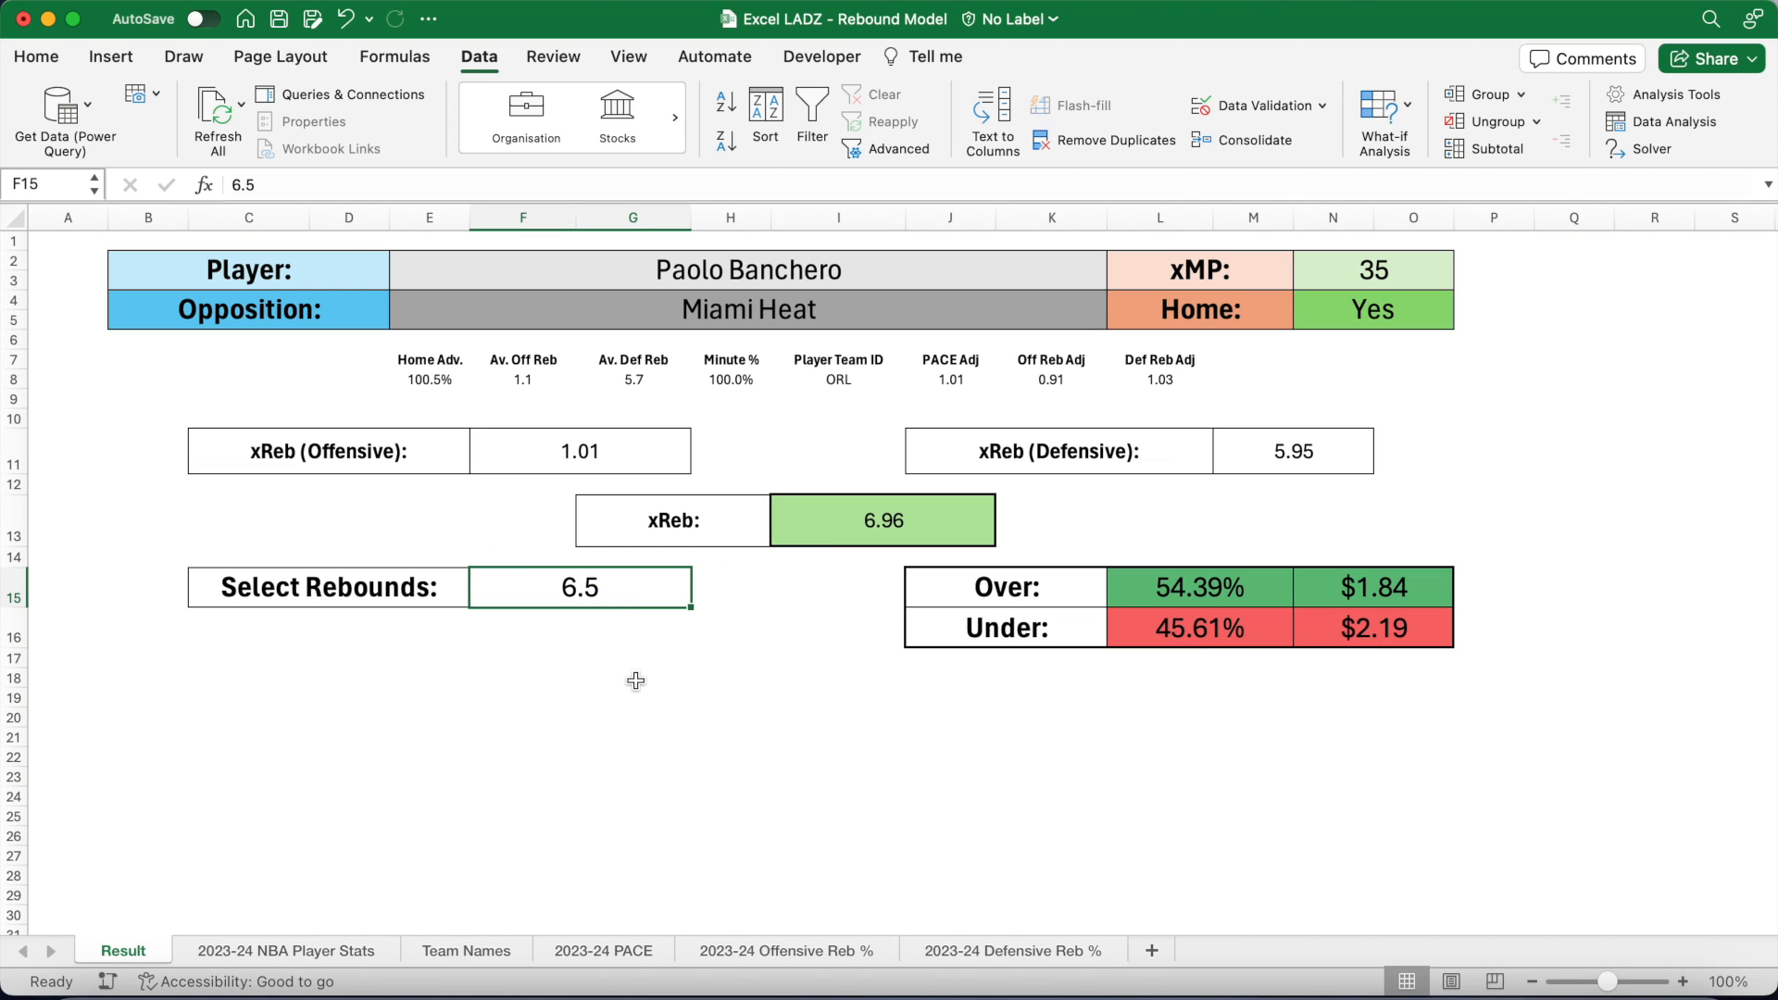